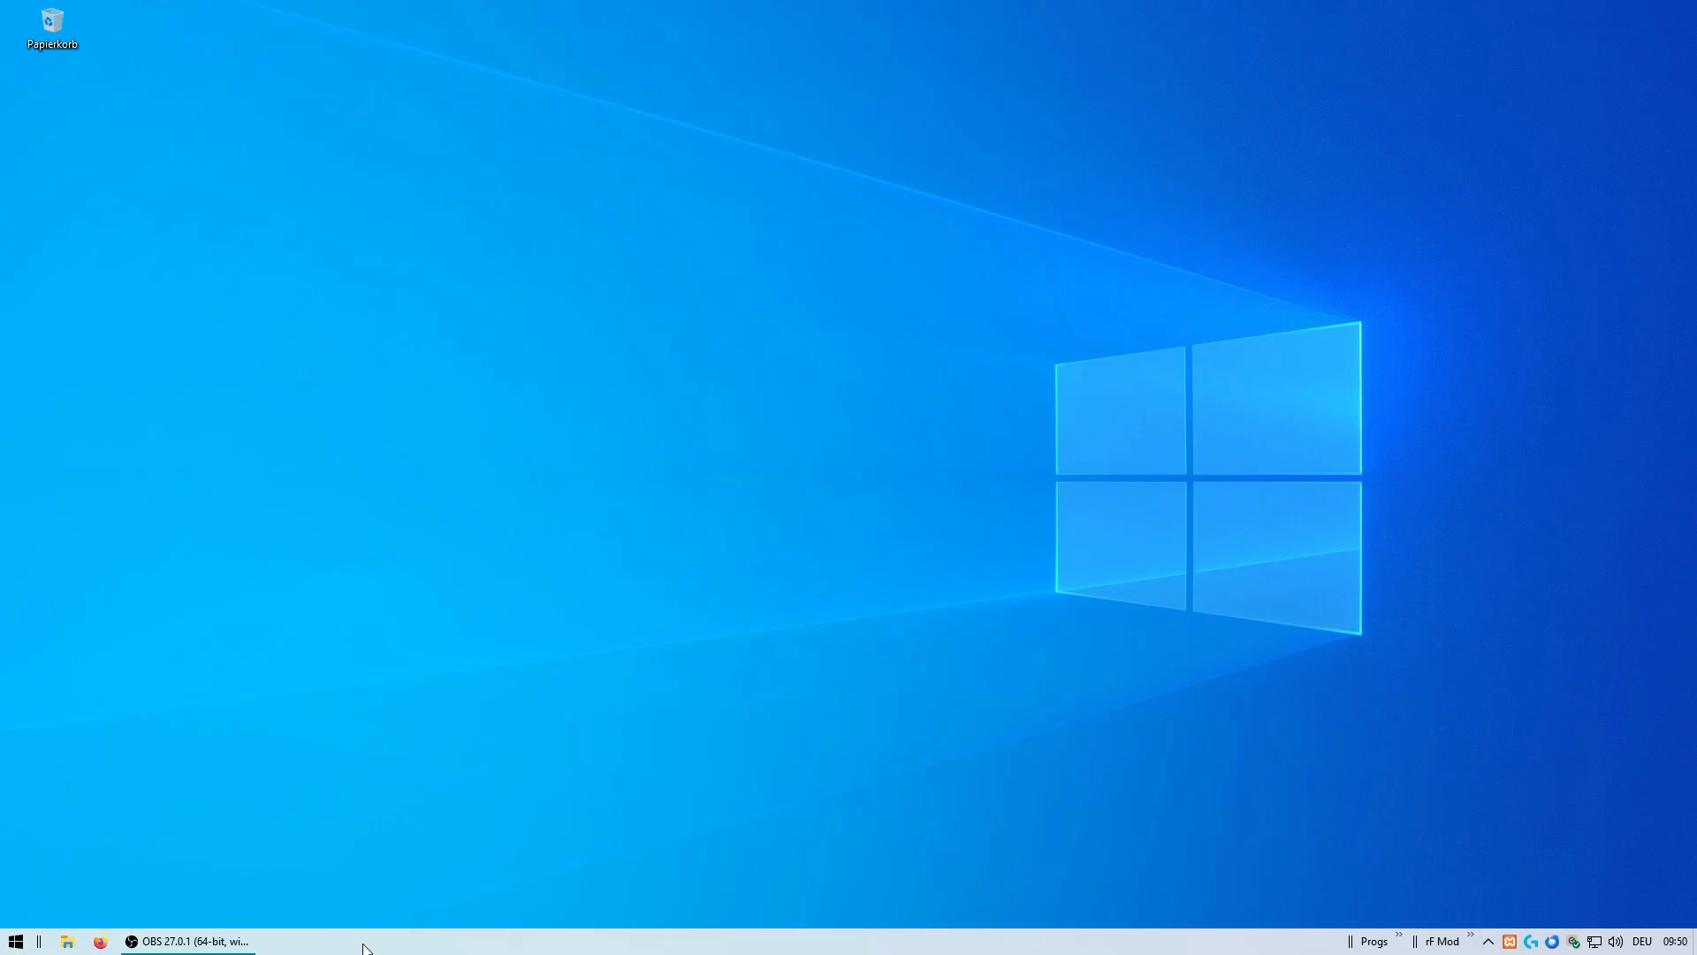
Open the rFactor1G GameData Vehicles folder on drive D and copy the FormulaIS folder.
{"action": "left_click", "coordinate": [66, 943]}
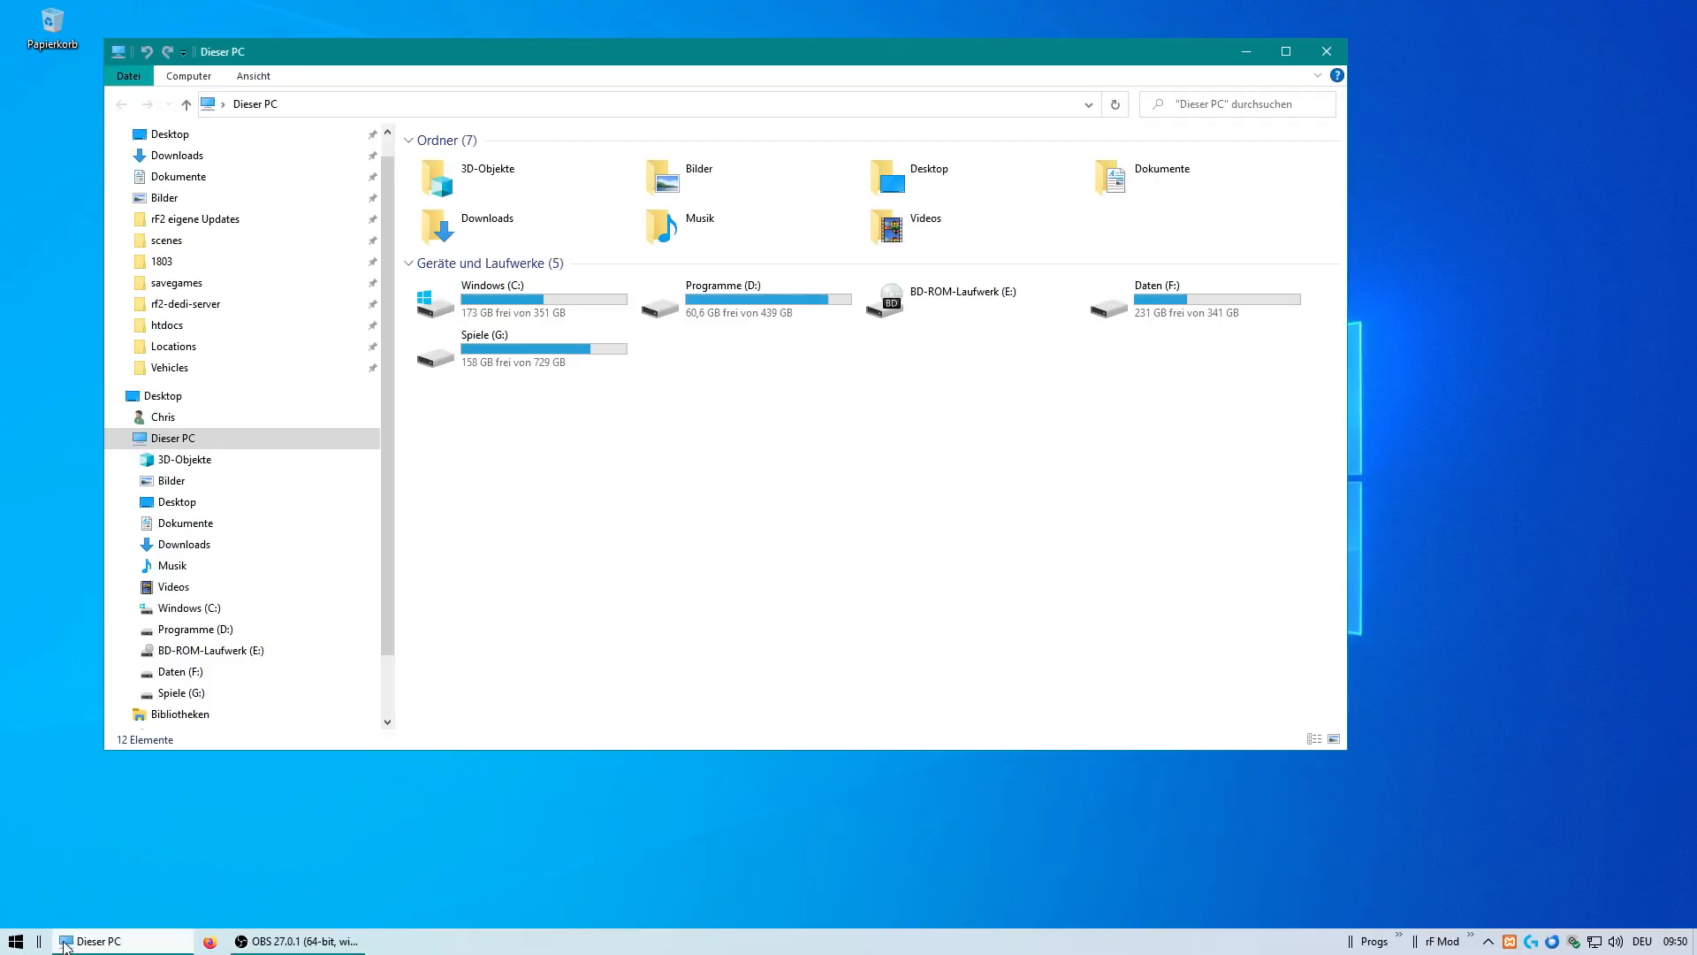
{"action": "left_click", "coordinate": [223, 633]}
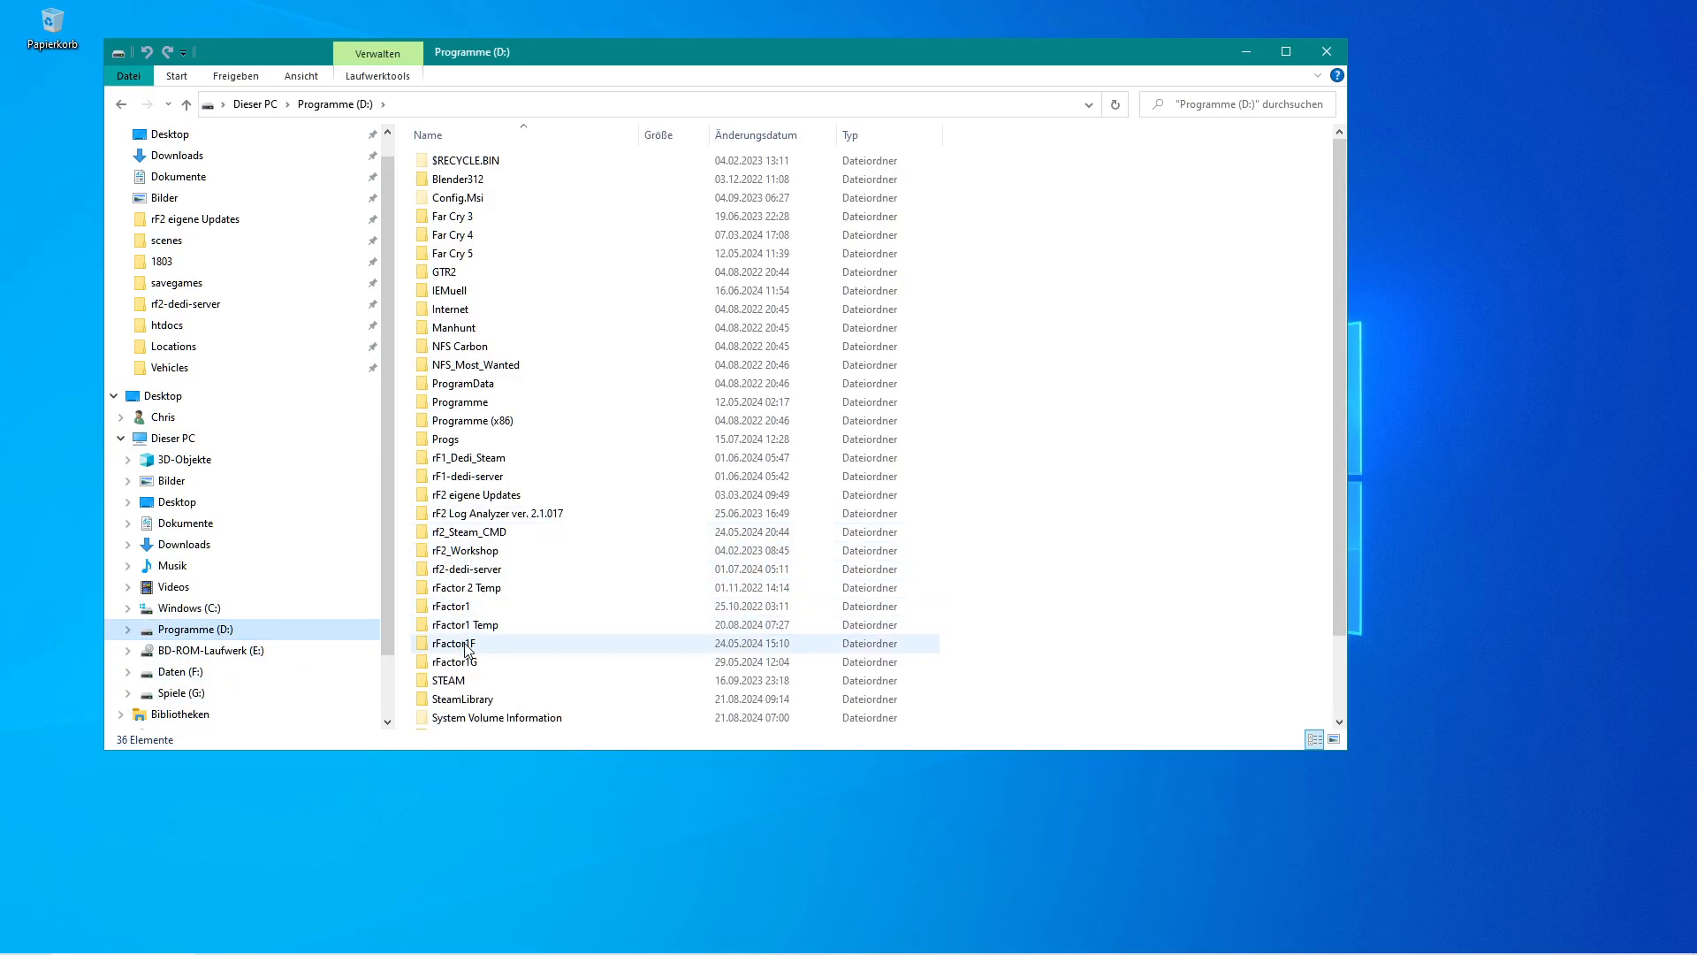
{"action": "scroll", "coordinate": [961, 538], "scroll_direction": "down", "scroll_amount": 2}
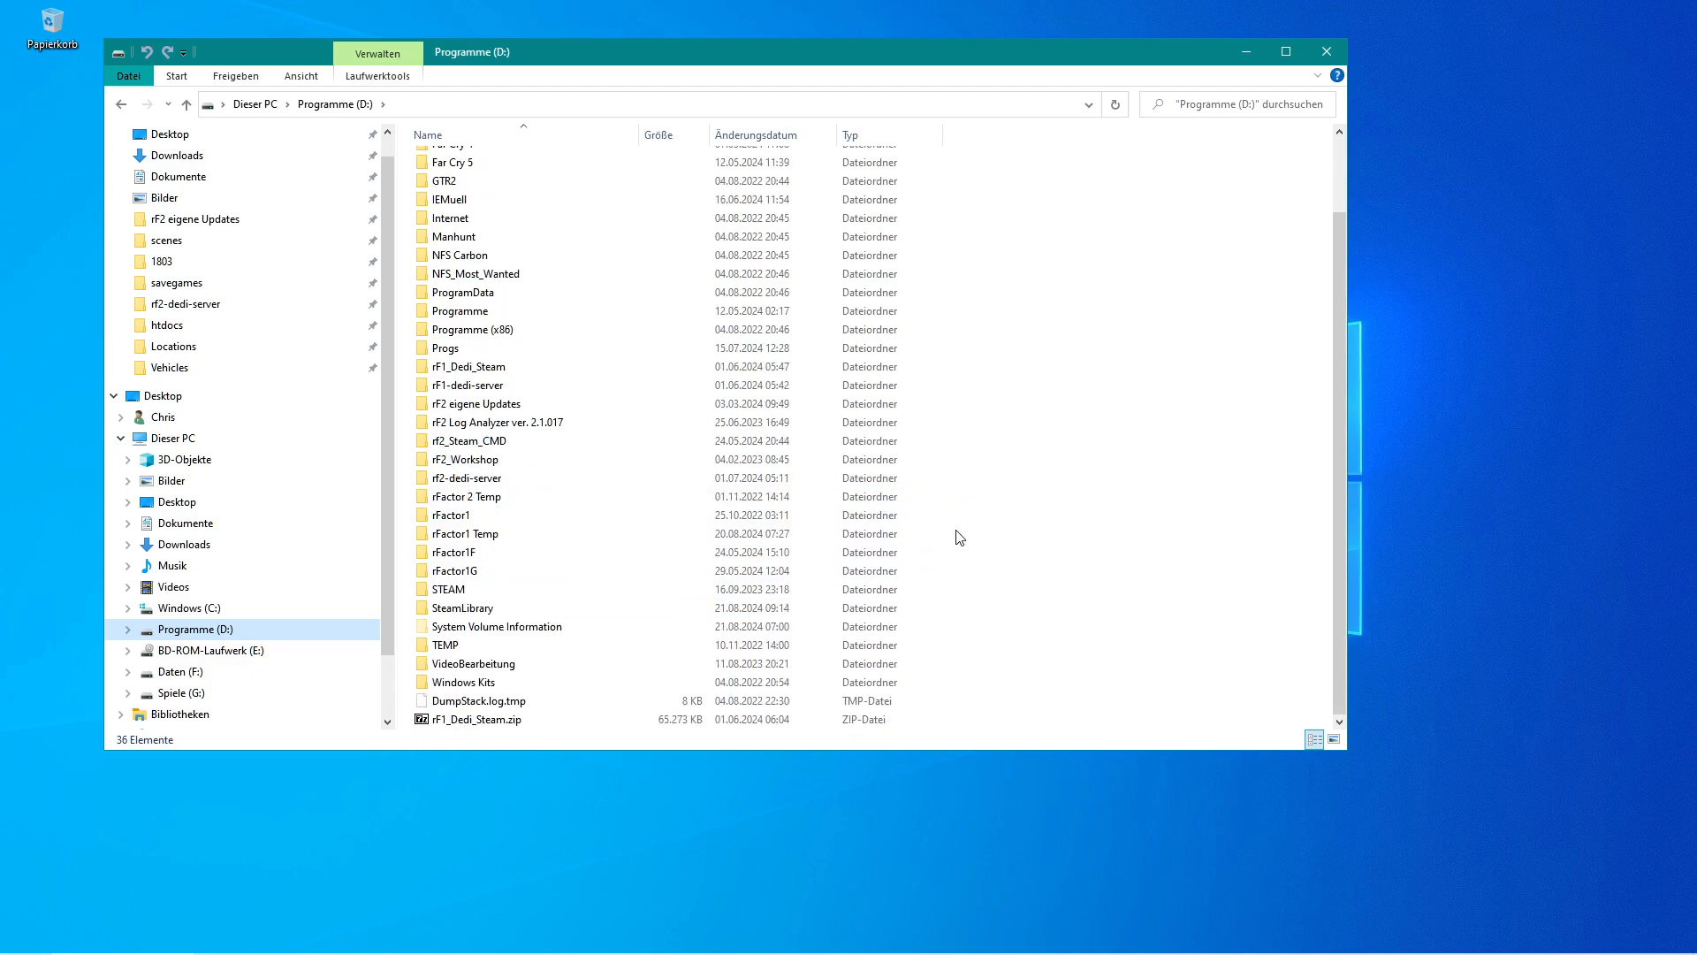
{"action": "mouse_move", "coordinate": [429, 575]}
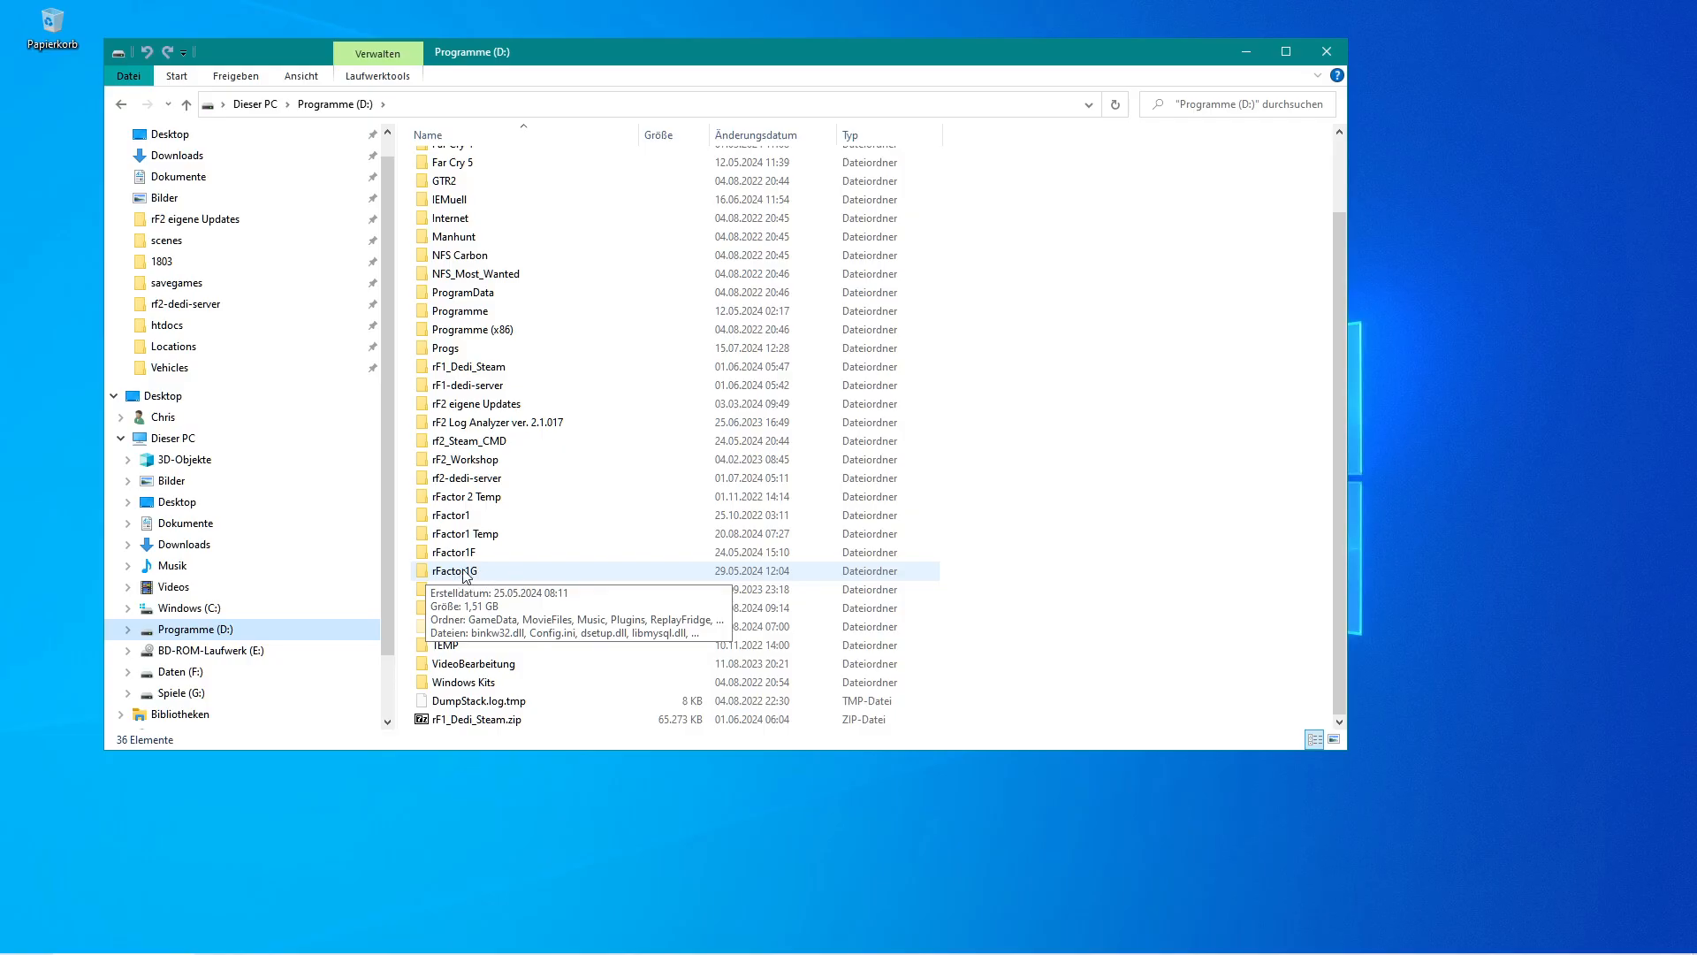
{"action": "double_click", "coordinate": [423, 573]}
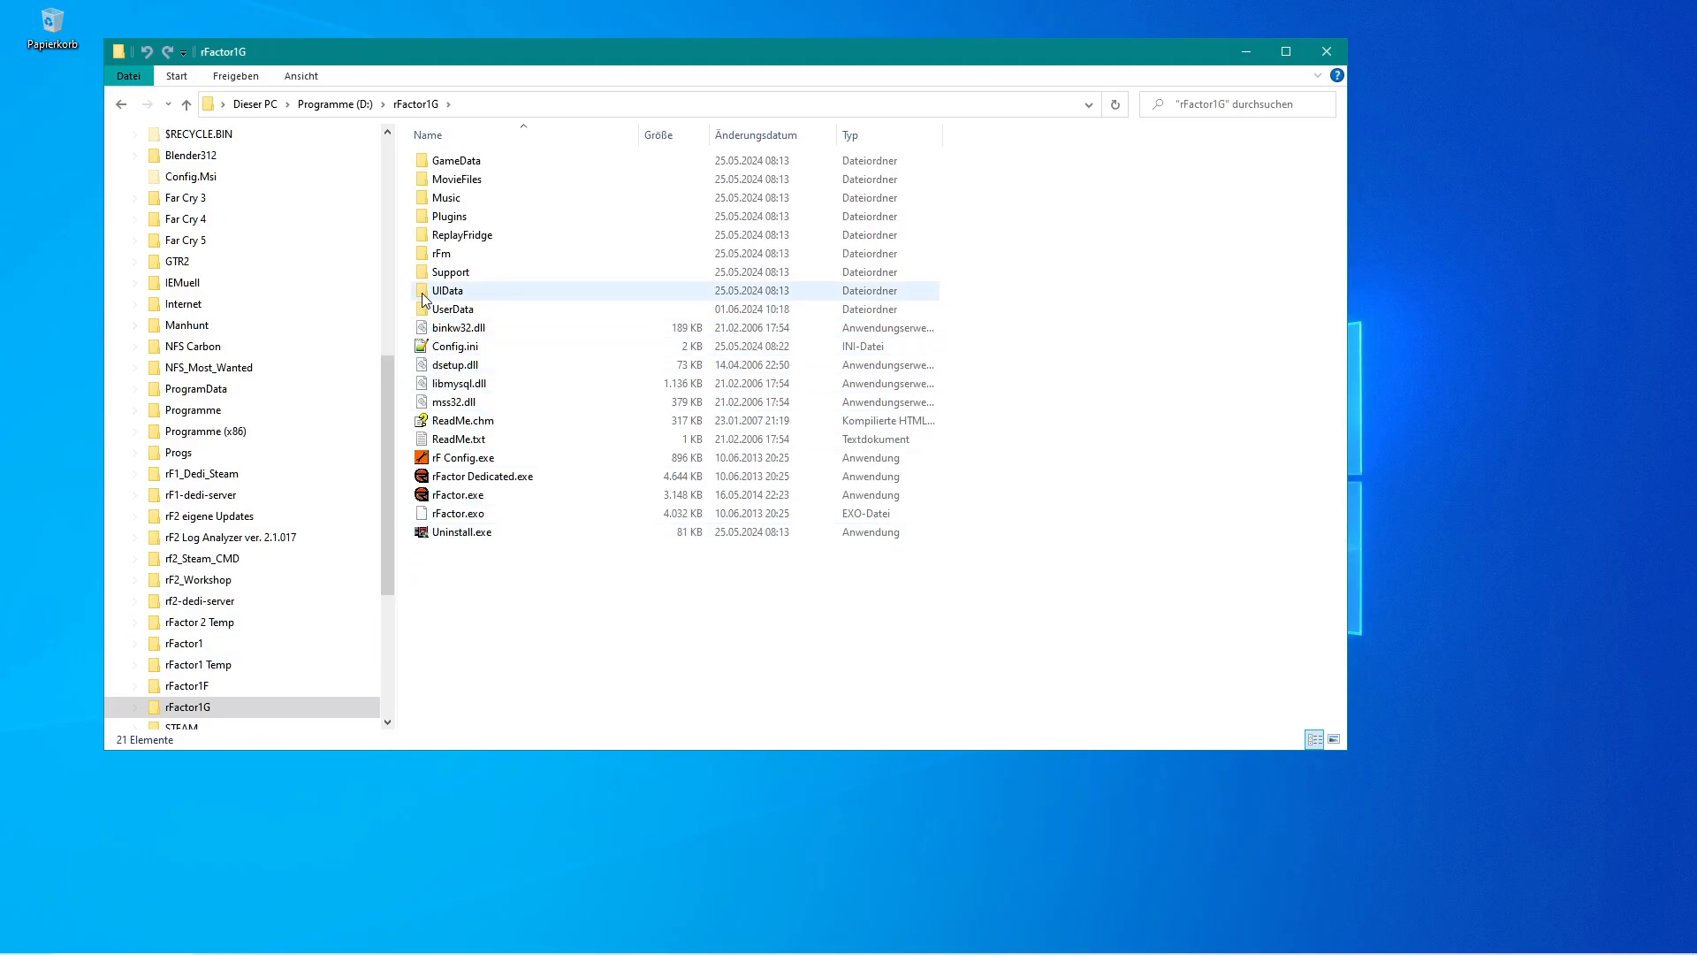
{"action": "double_click", "coordinate": [422, 166]}
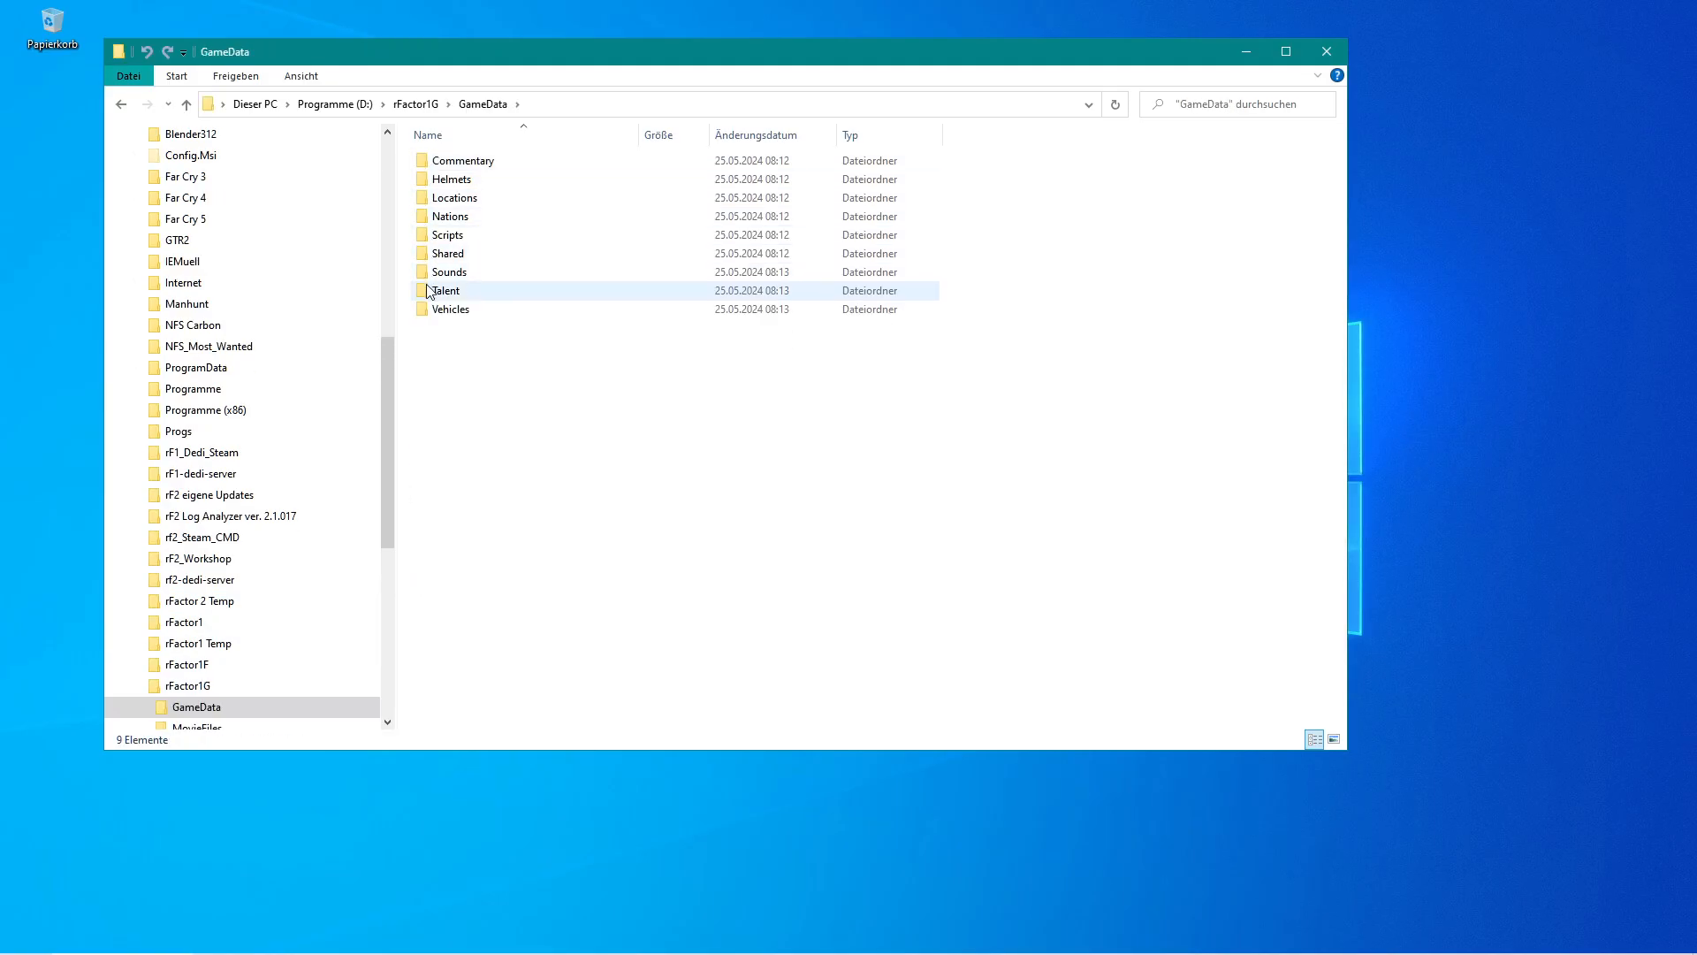
{"action": "double_click", "coordinate": [431, 314]}
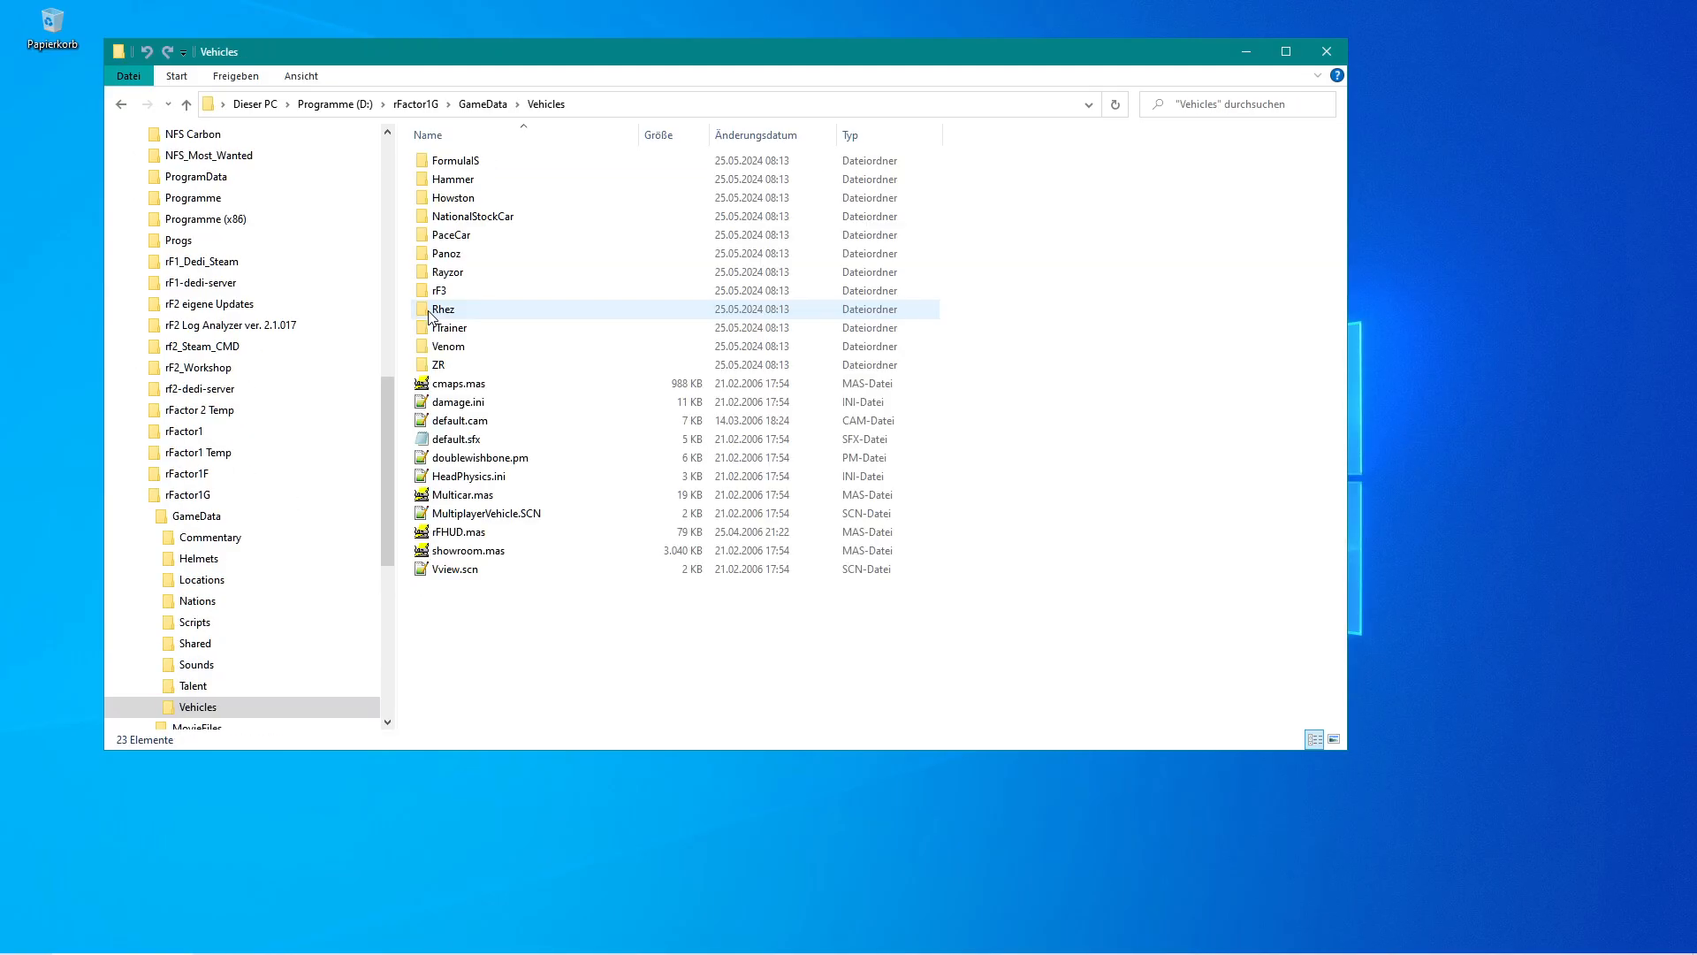
{"action": "left_click", "coordinate": [435, 169]}
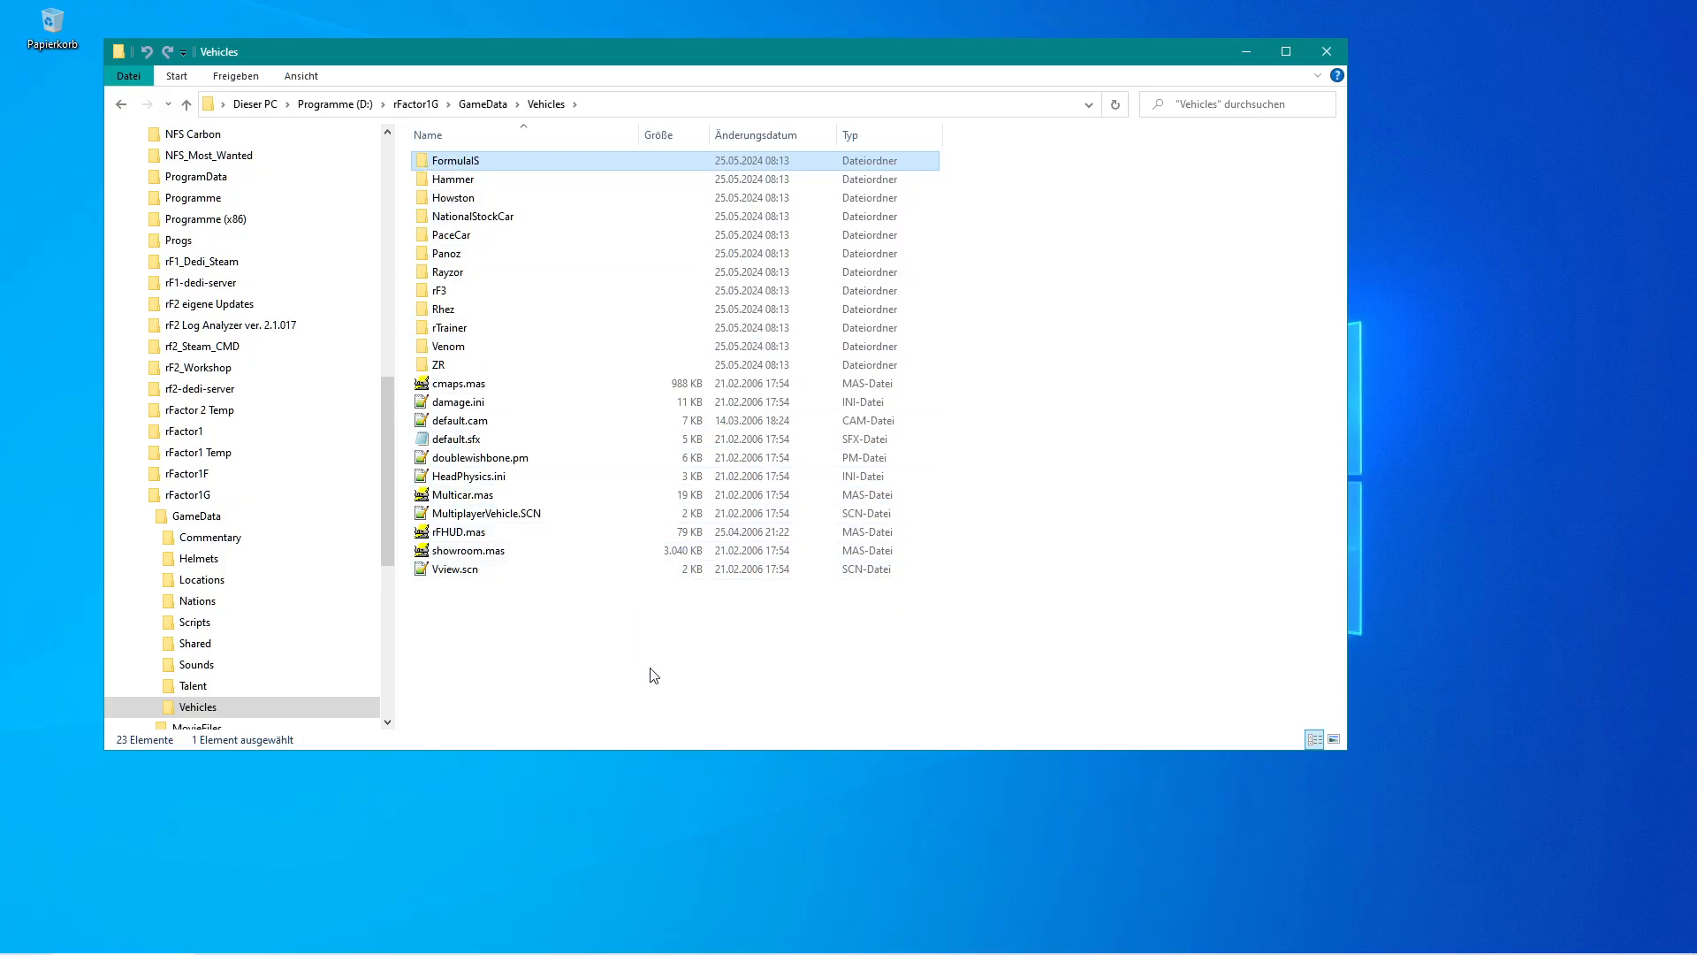
Open the pinned rFactor 2 ModDev Vehicles folder in a second Explorer window.
{"action": "mouse_move", "coordinate": [84, 950]}
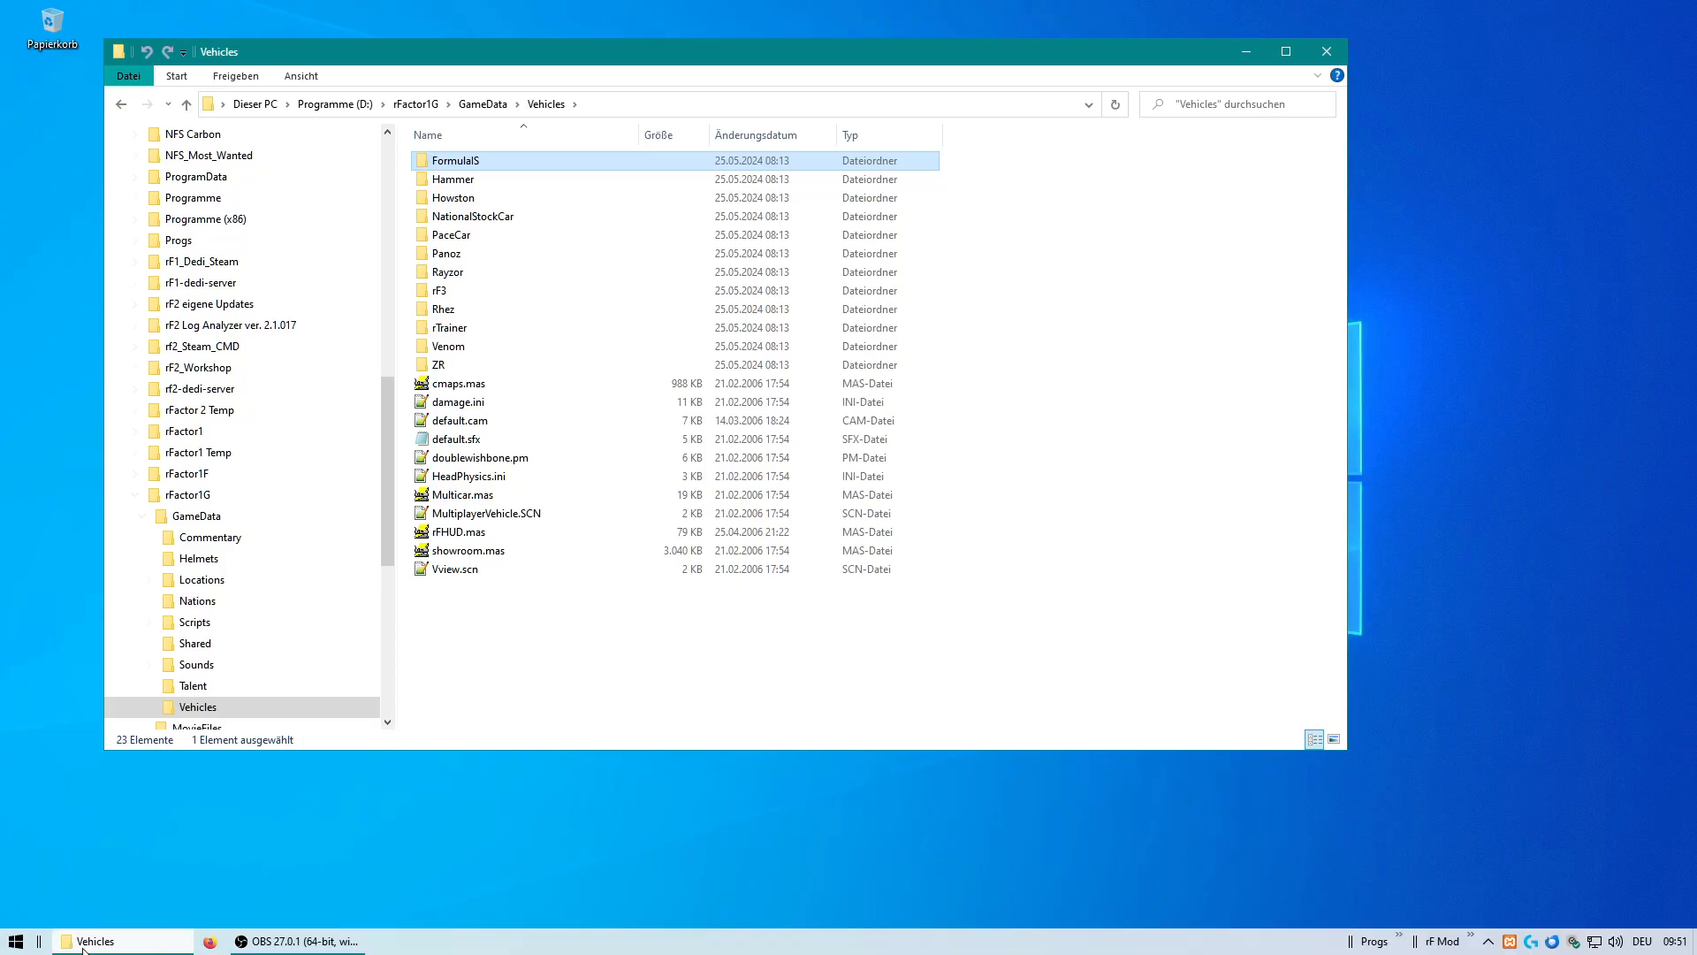
{"action": "right_click", "coordinate": [18, 946]}
{"action": "left_click", "coordinate": [449, 895]}
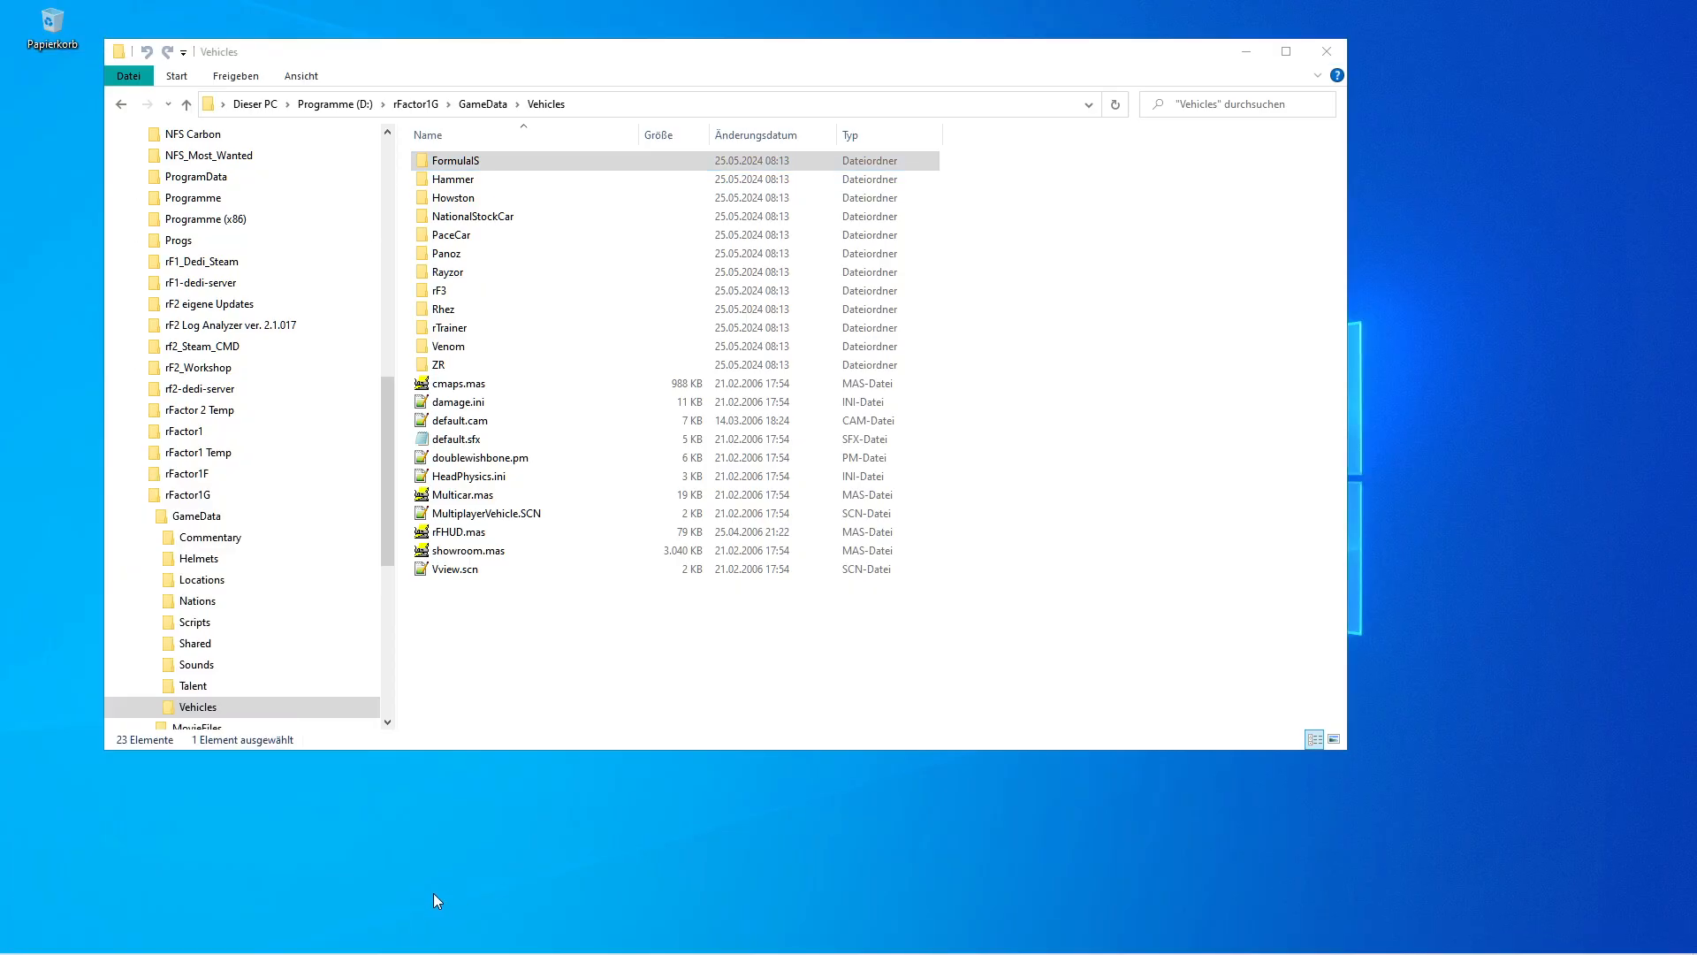
{"action": "right_click", "coordinate": [97, 942]}
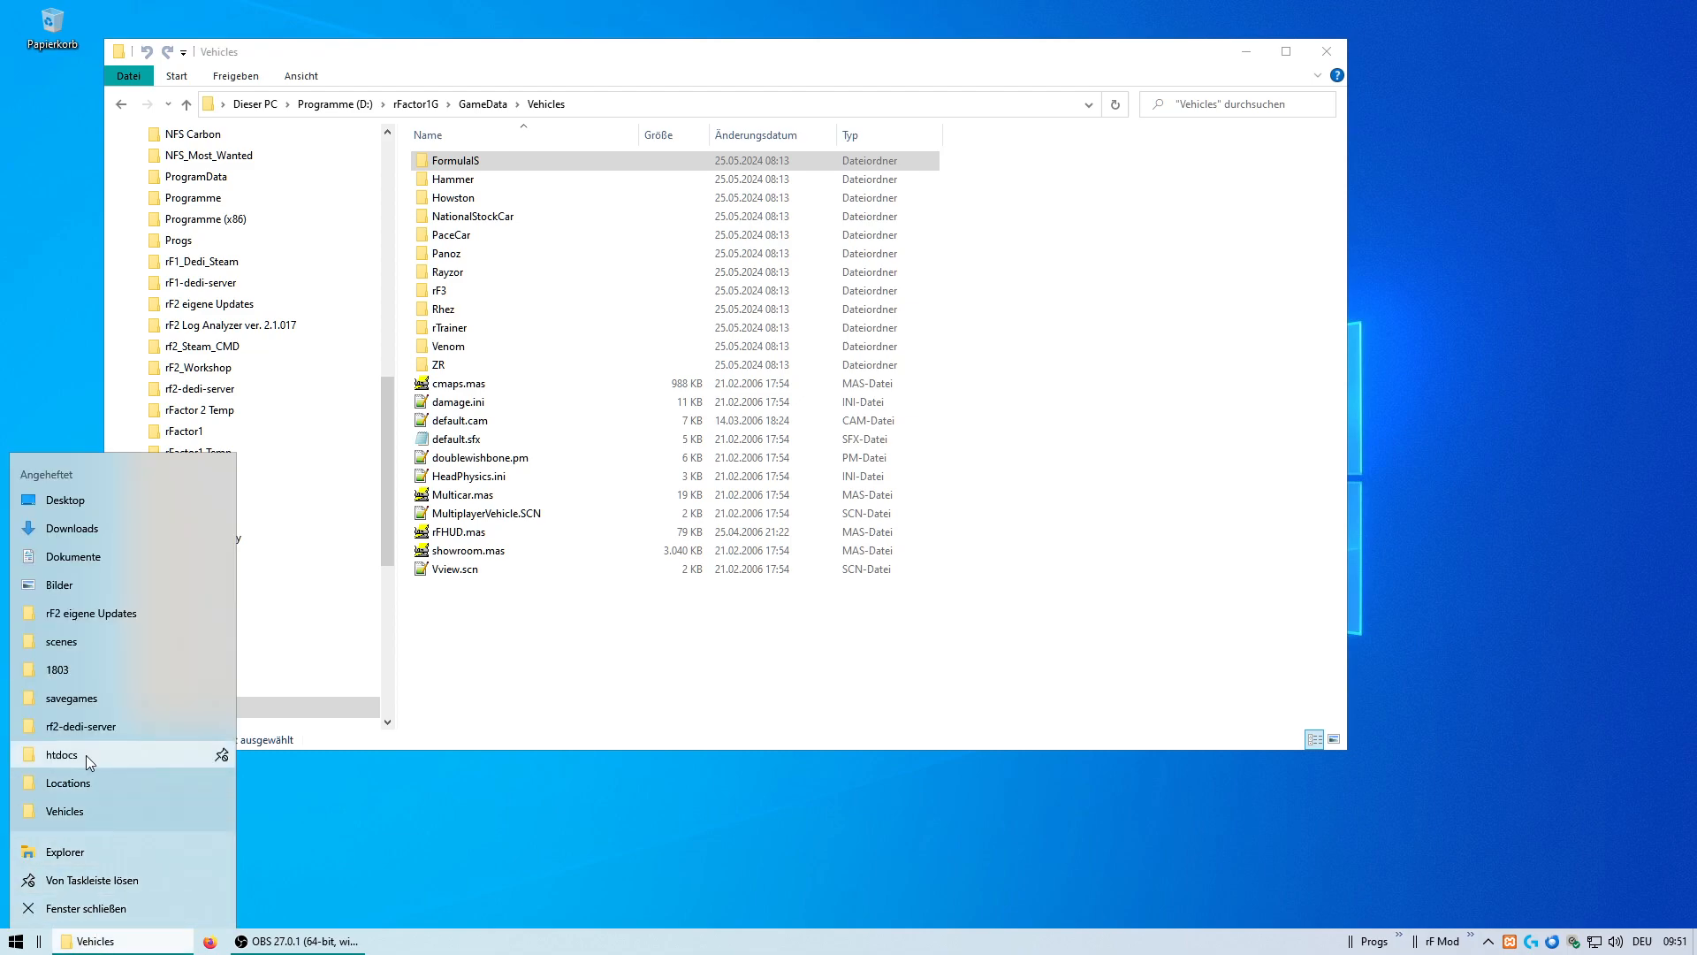
{"action": "left_click", "coordinate": [84, 818]}
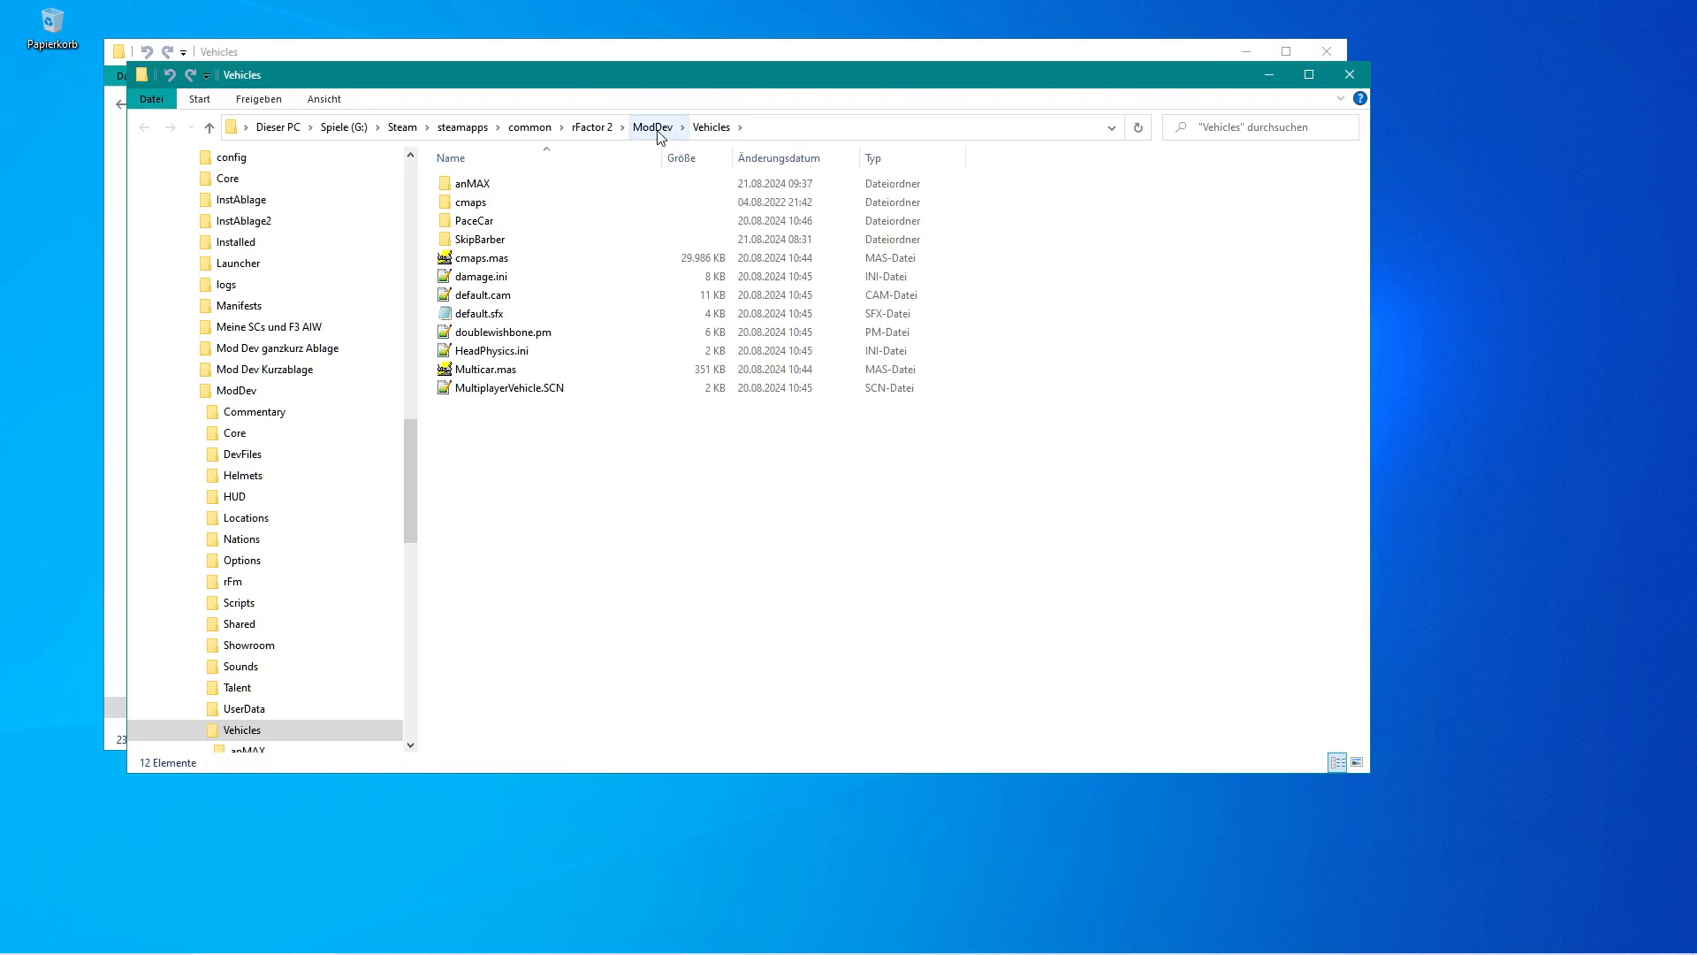
Arrange the rFactor1G GameData window and the rFactor 2 ModDev window side by side.
{"action": "left_click", "coordinate": [653, 128]}
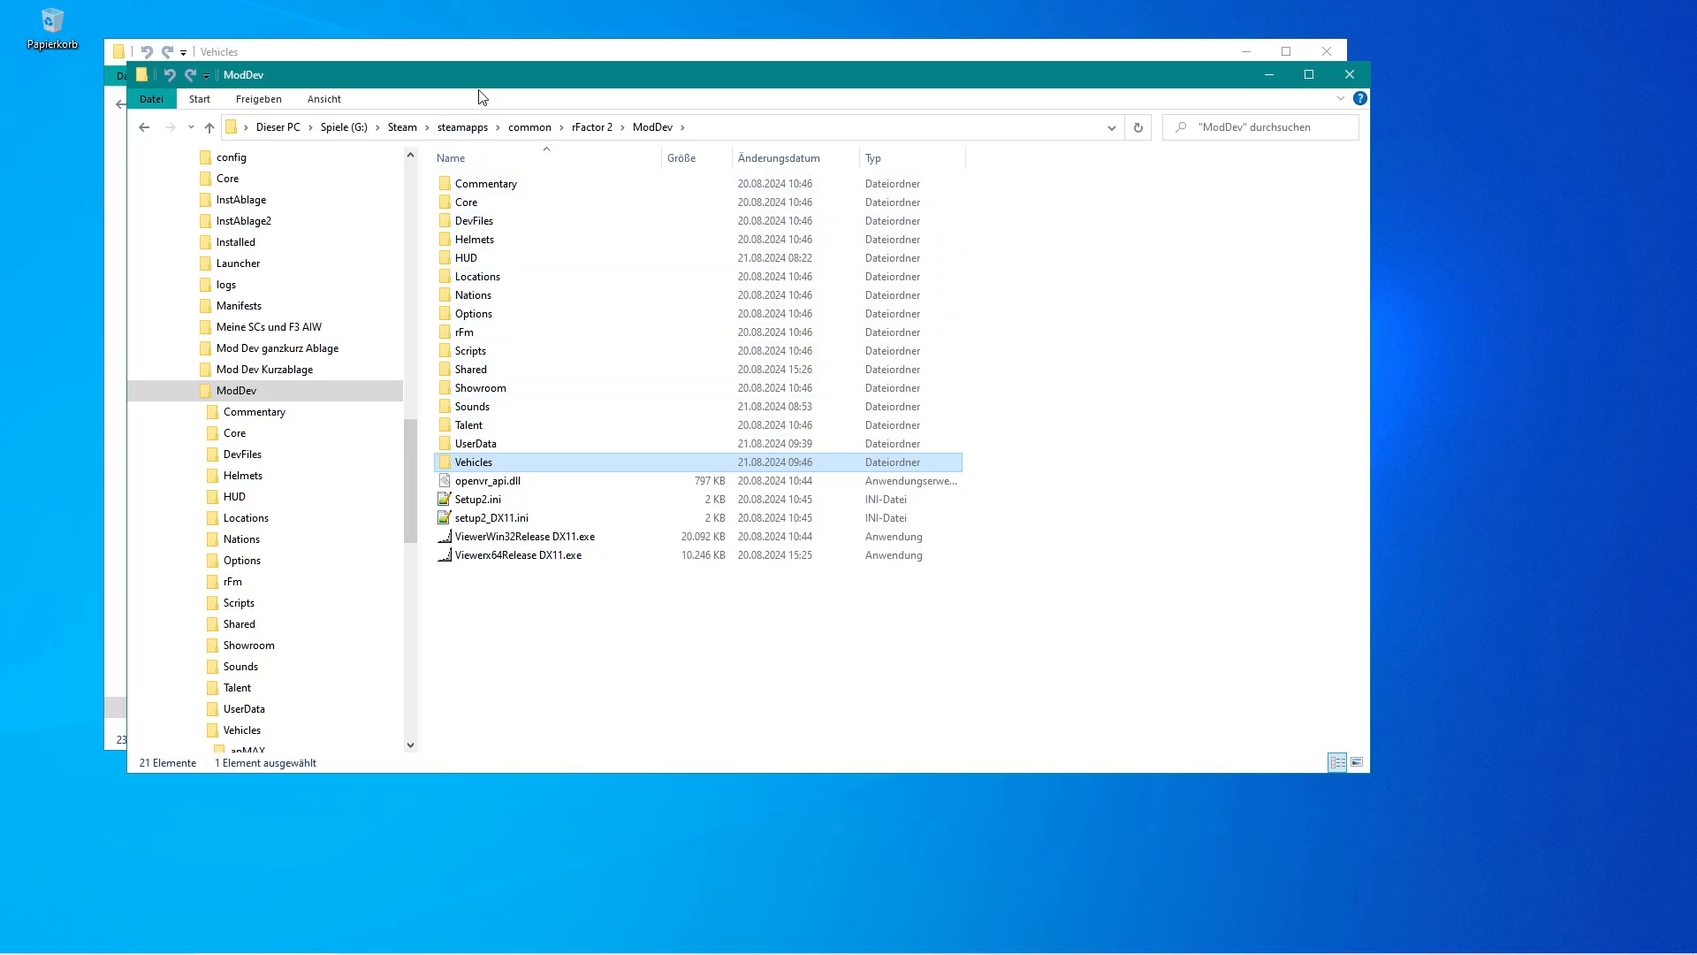
{"action": "left_click_drag", "start_coordinate": [476, 82], "coordinate": [1058, 71]}
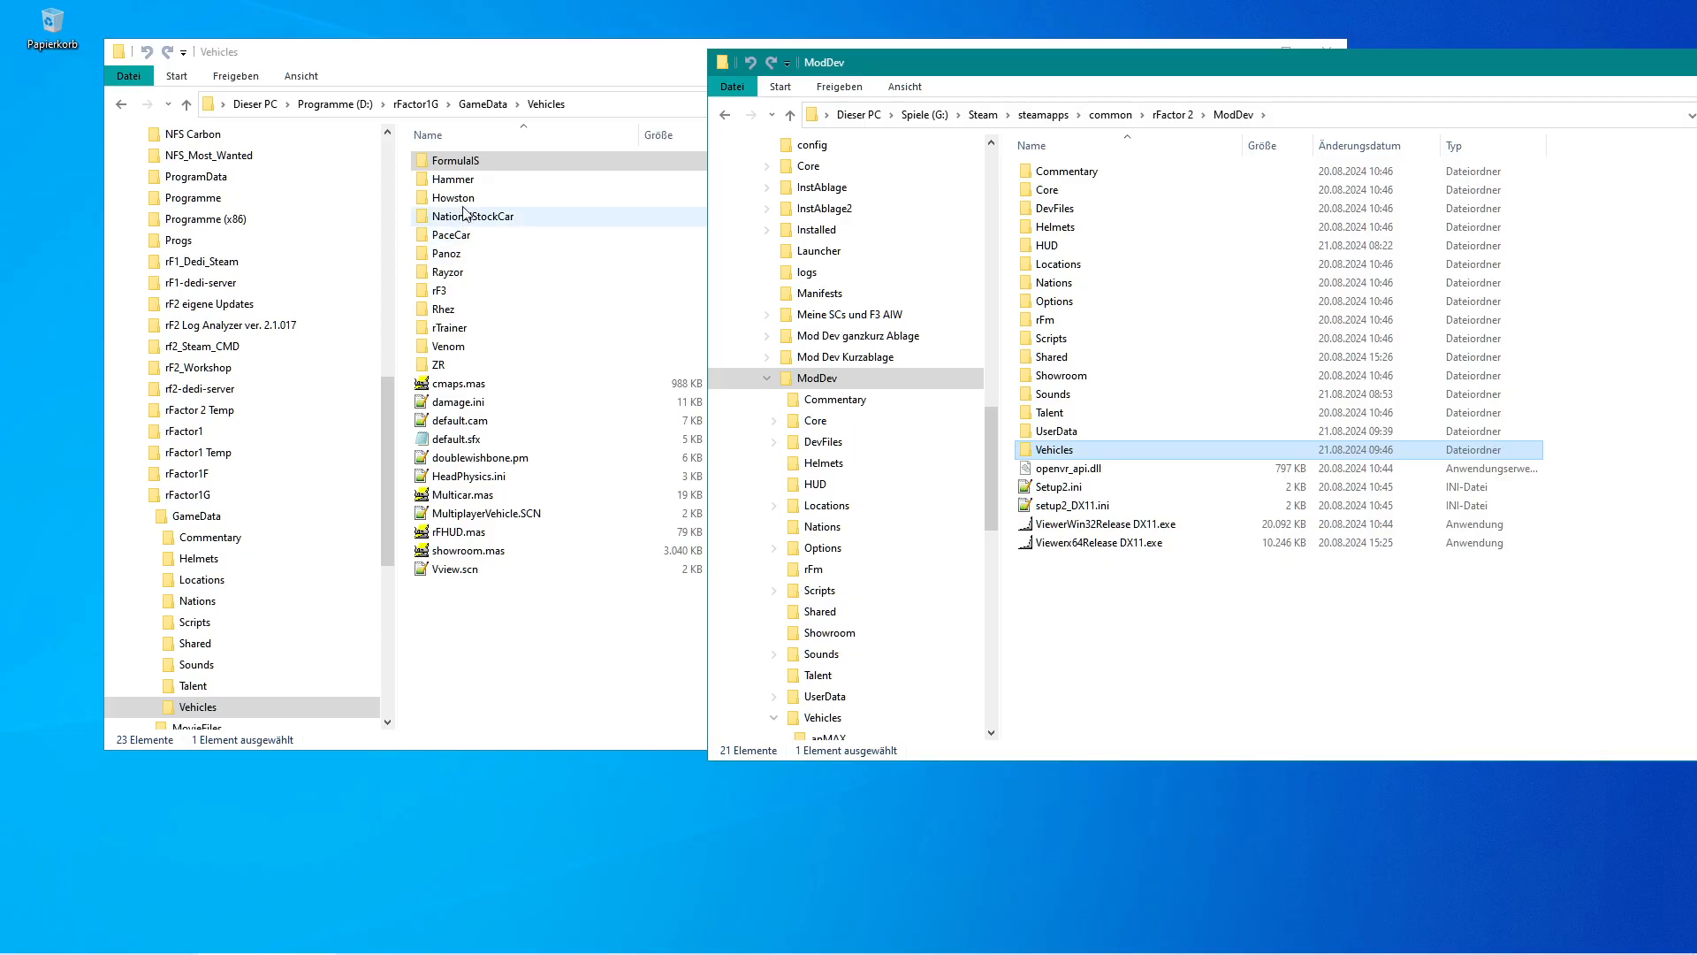
{"action": "left_click", "coordinate": [486, 110]}
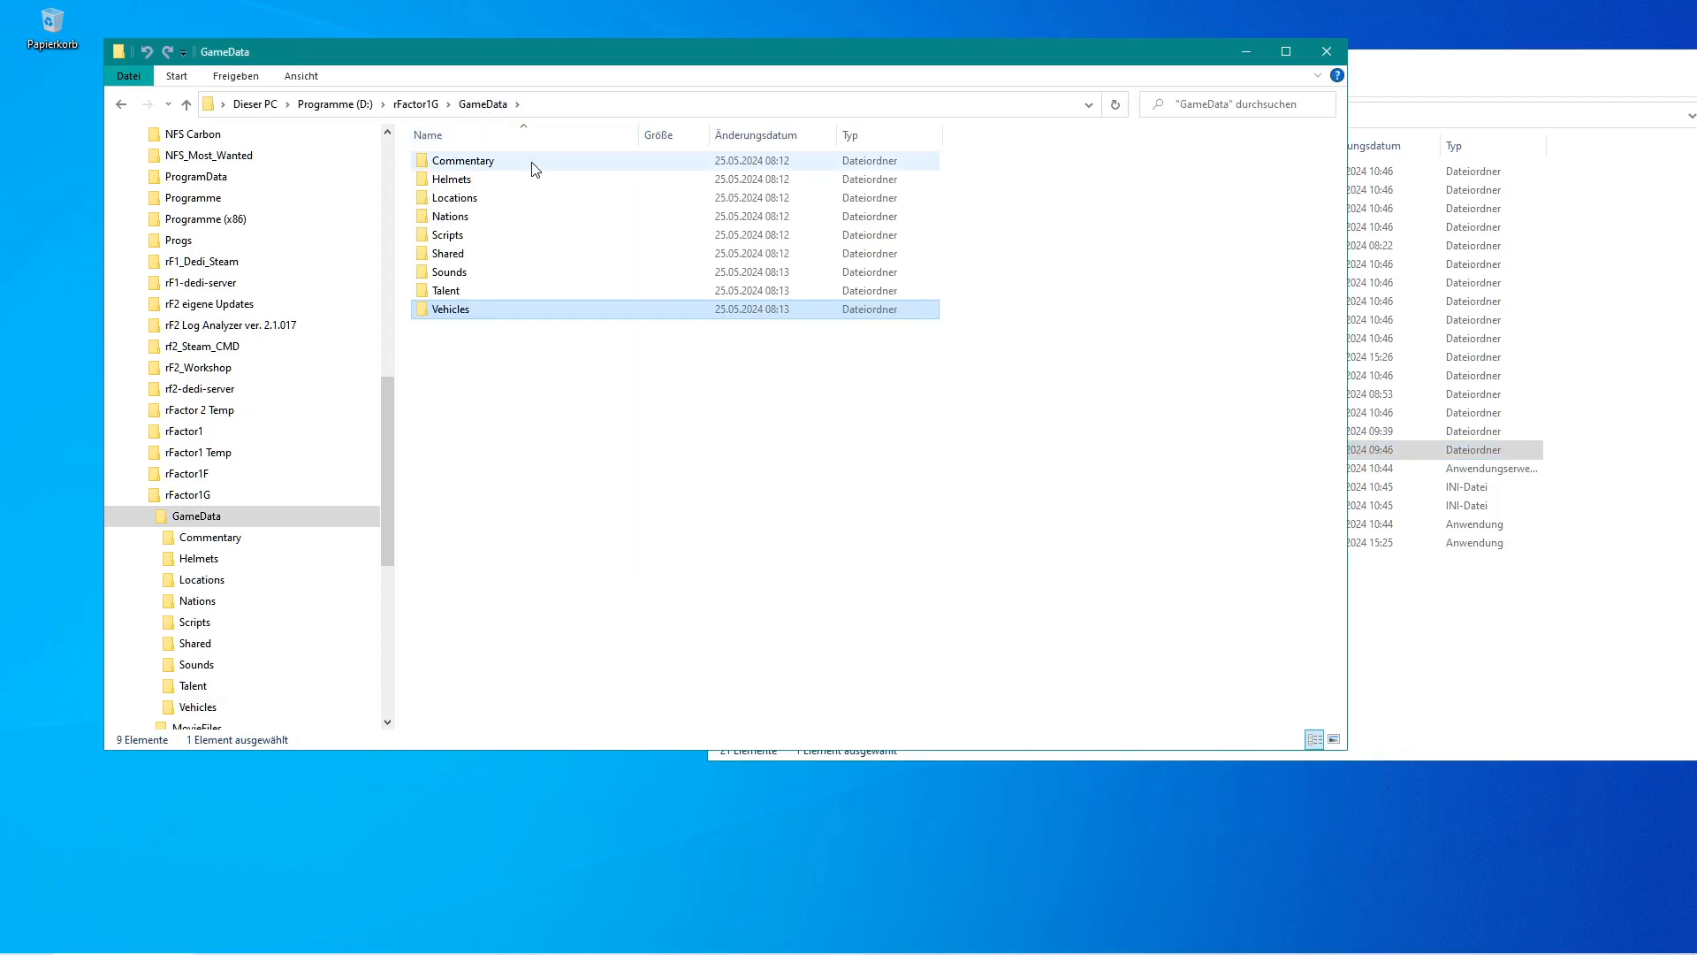
{"action": "left_click", "coordinate": [1439, 84]}
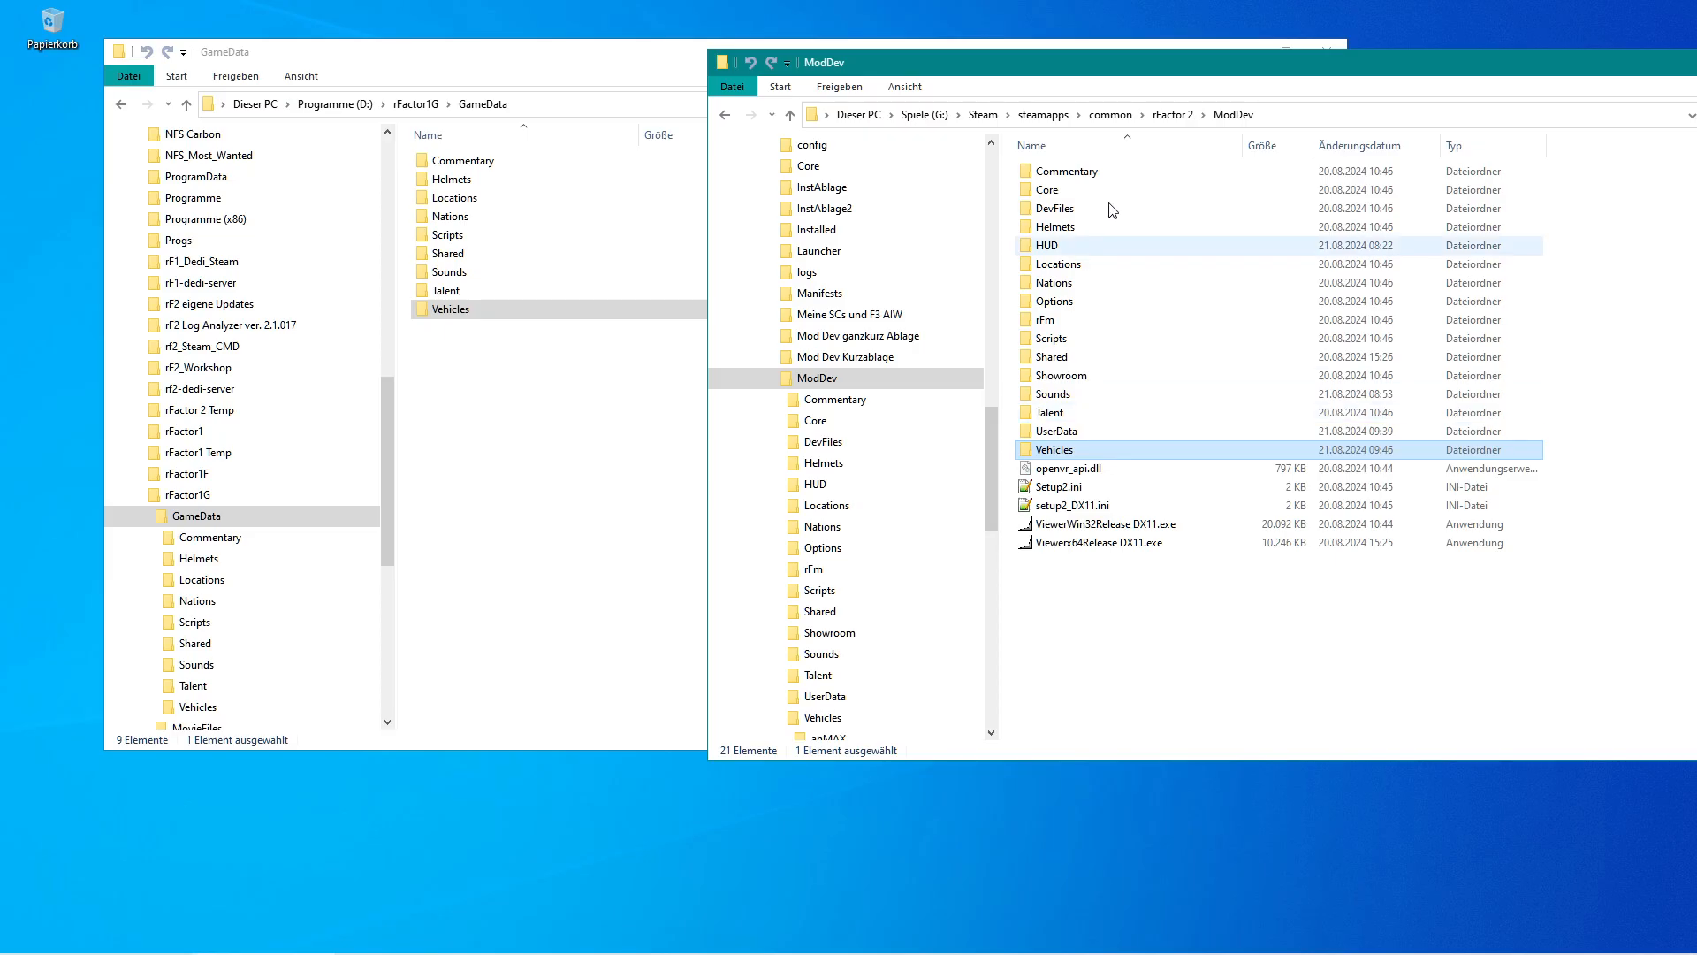
{"action": "left_click_drag", "start_coordinate": [1158, 73], "coordinate": [1090, 63]}
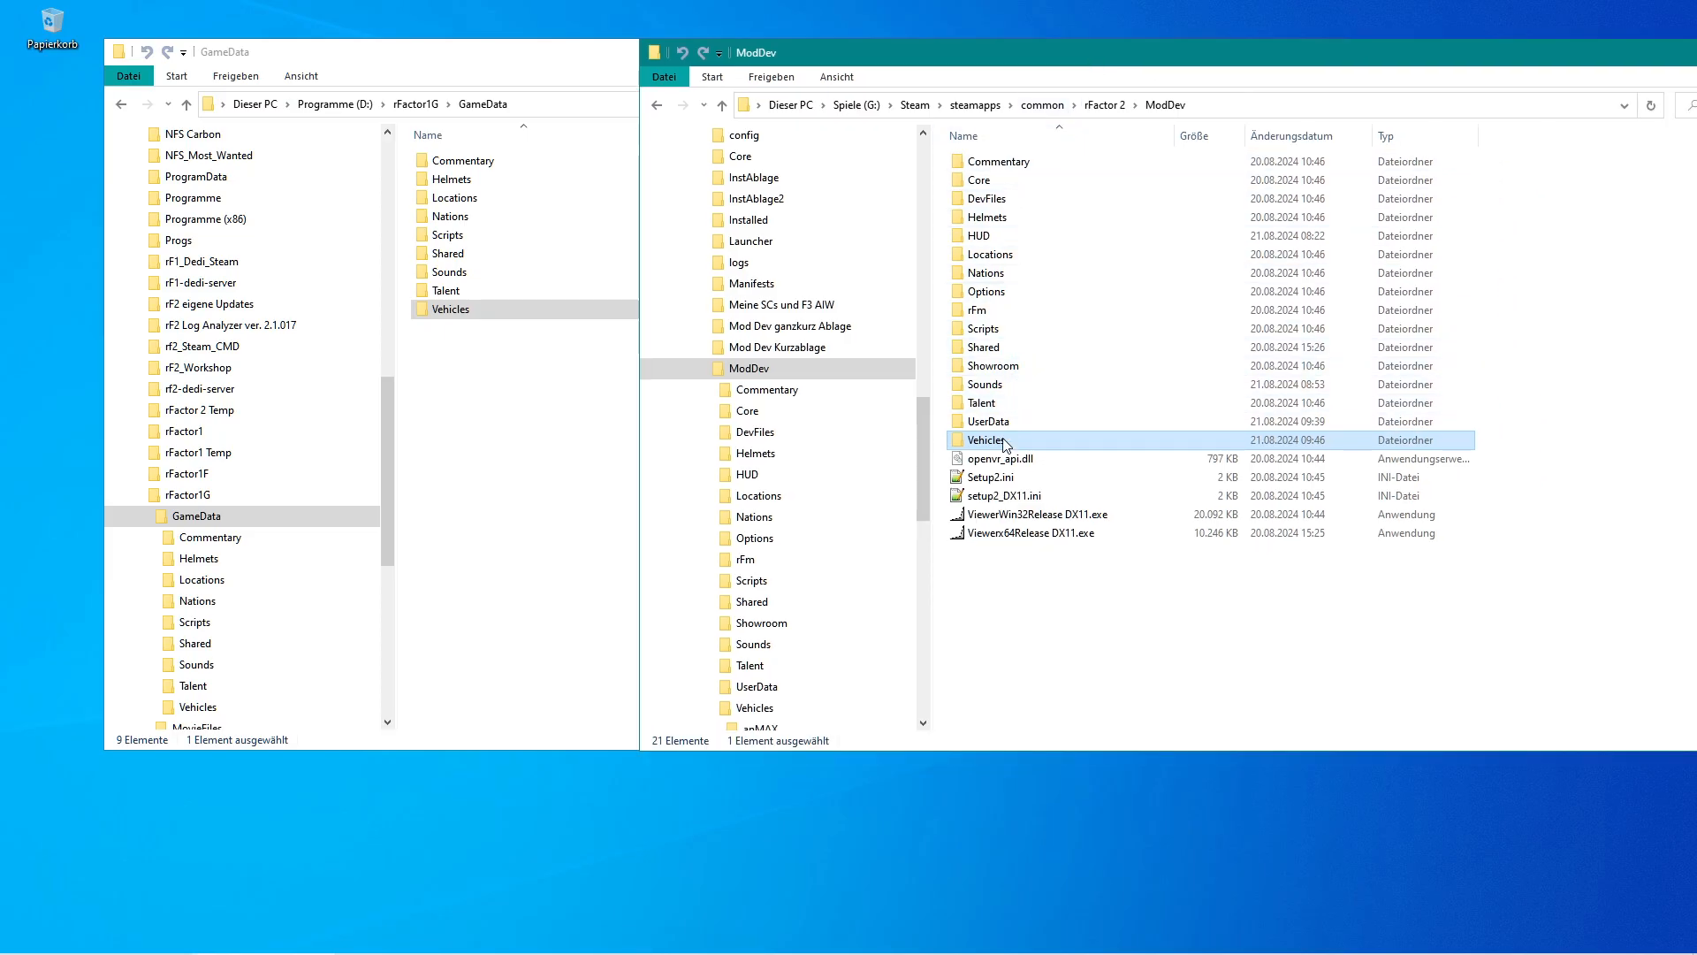
Paste the FormulaIS folder into the ModDev Vehicles folder and close the rFactor1G window.
{"action": "double_click", "coordinate": [963, 442]}
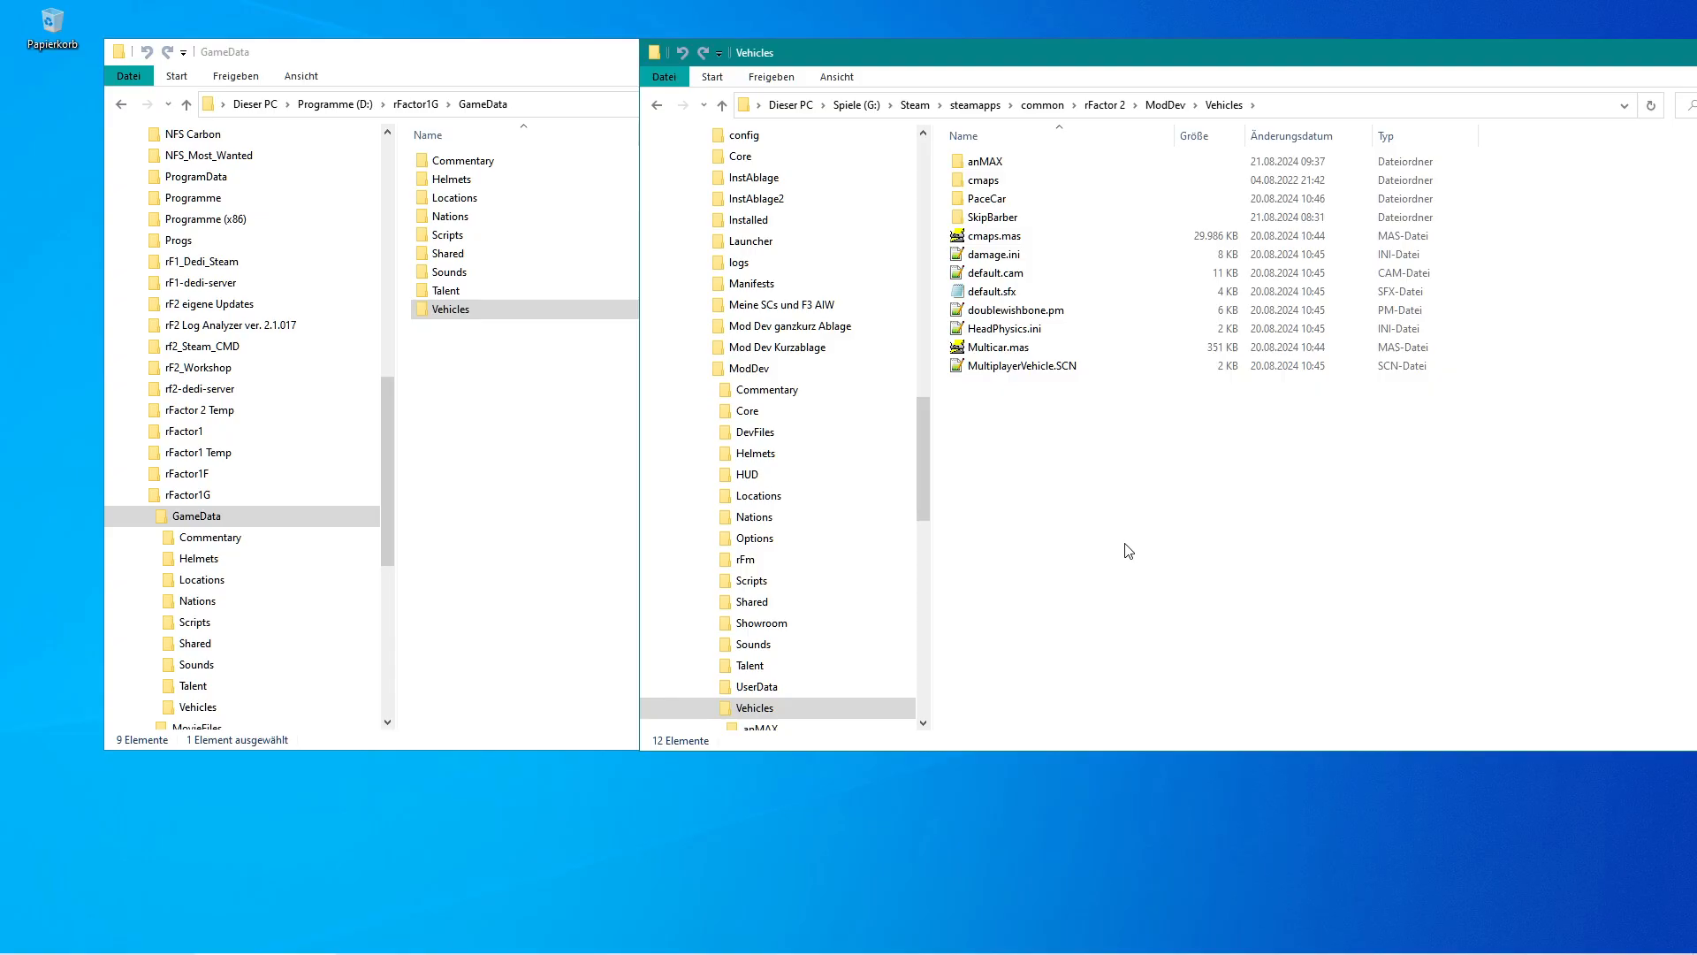
{"action": "key", "text": "ctrl+v"}
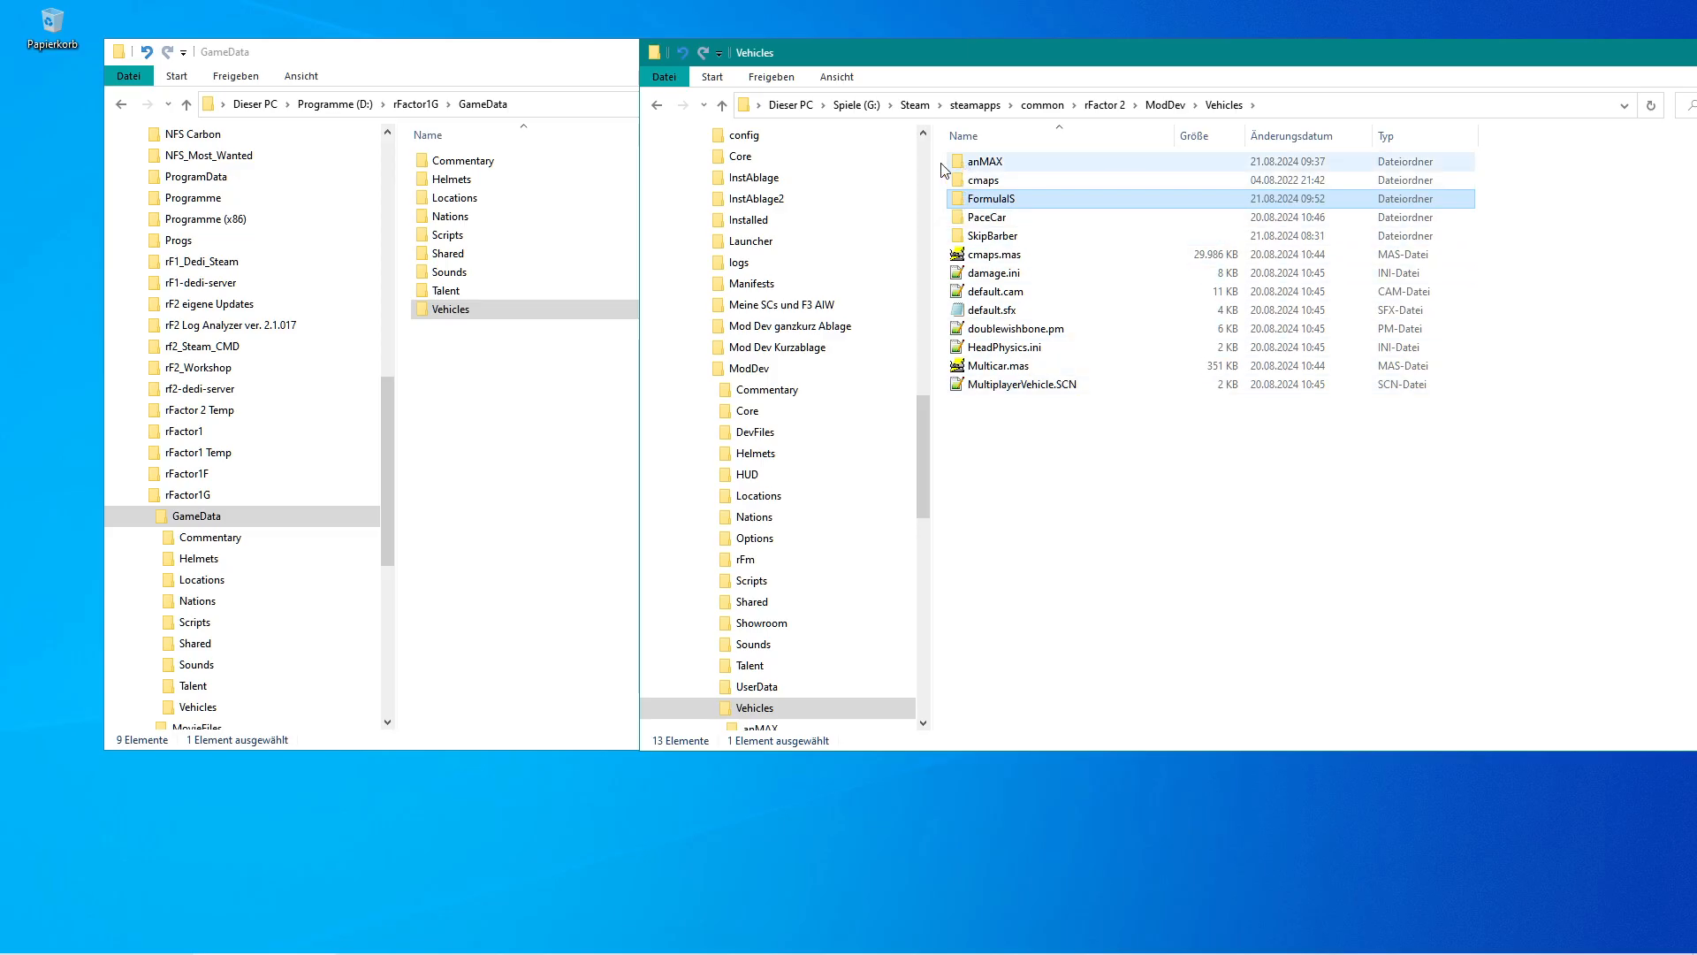
{"action": "left_click", "coordinate": [580, 55]}
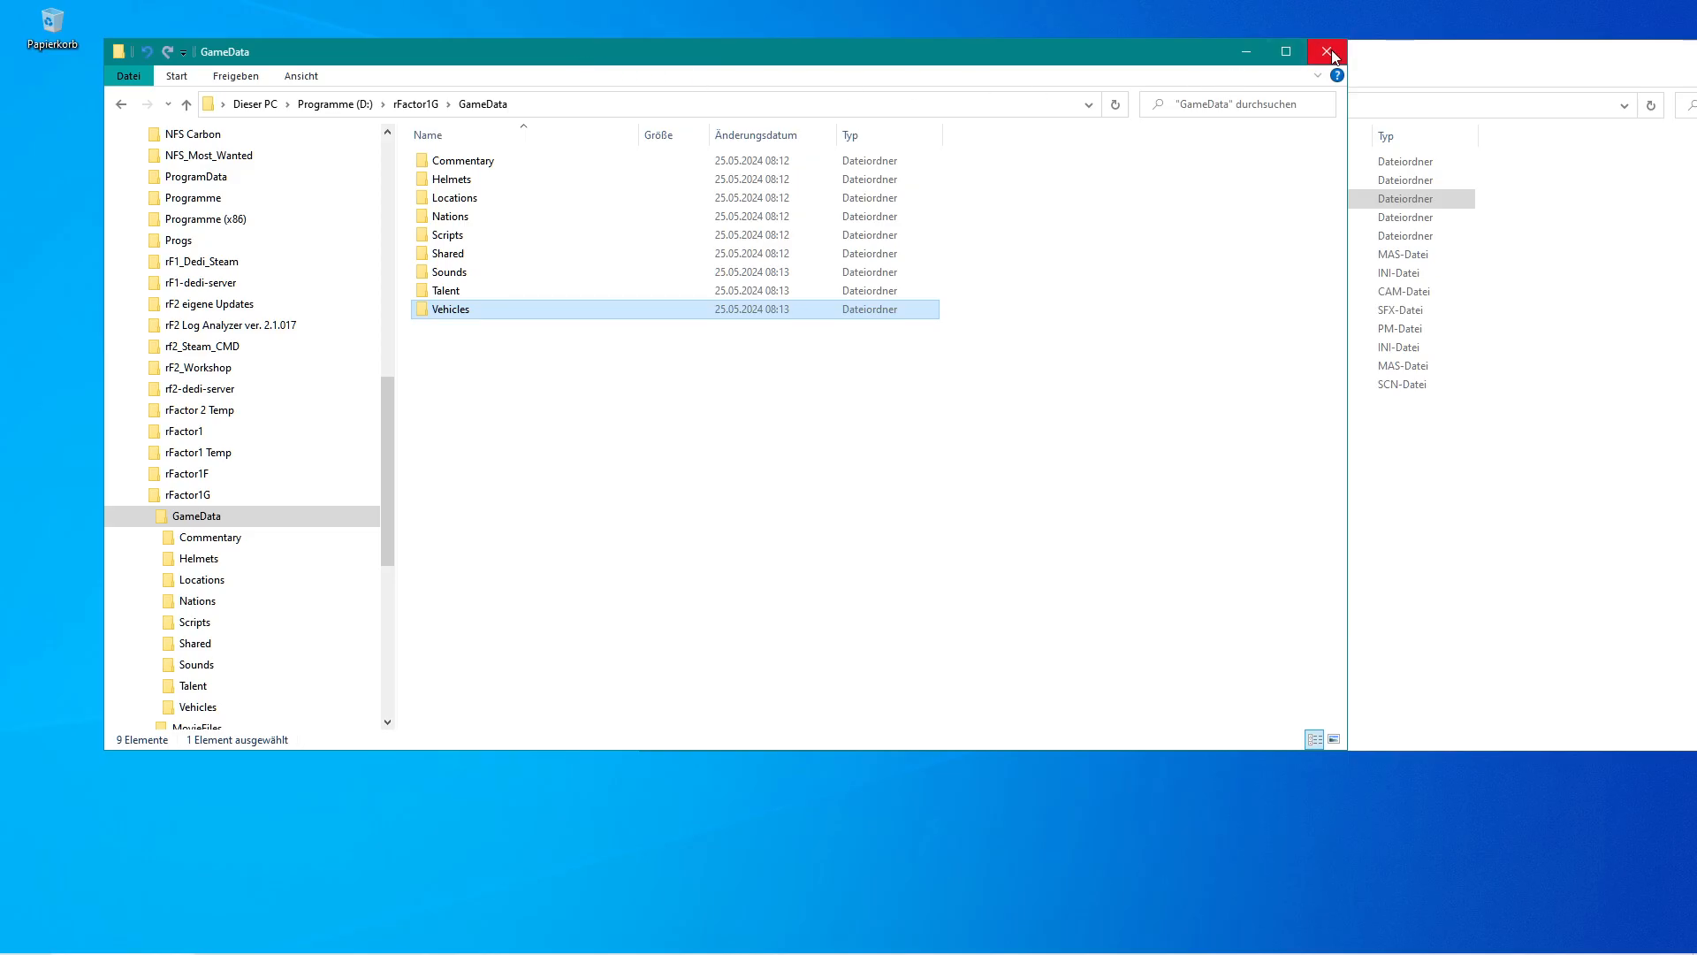
{"action": "left_click", "coordinate": [1328, 53]}
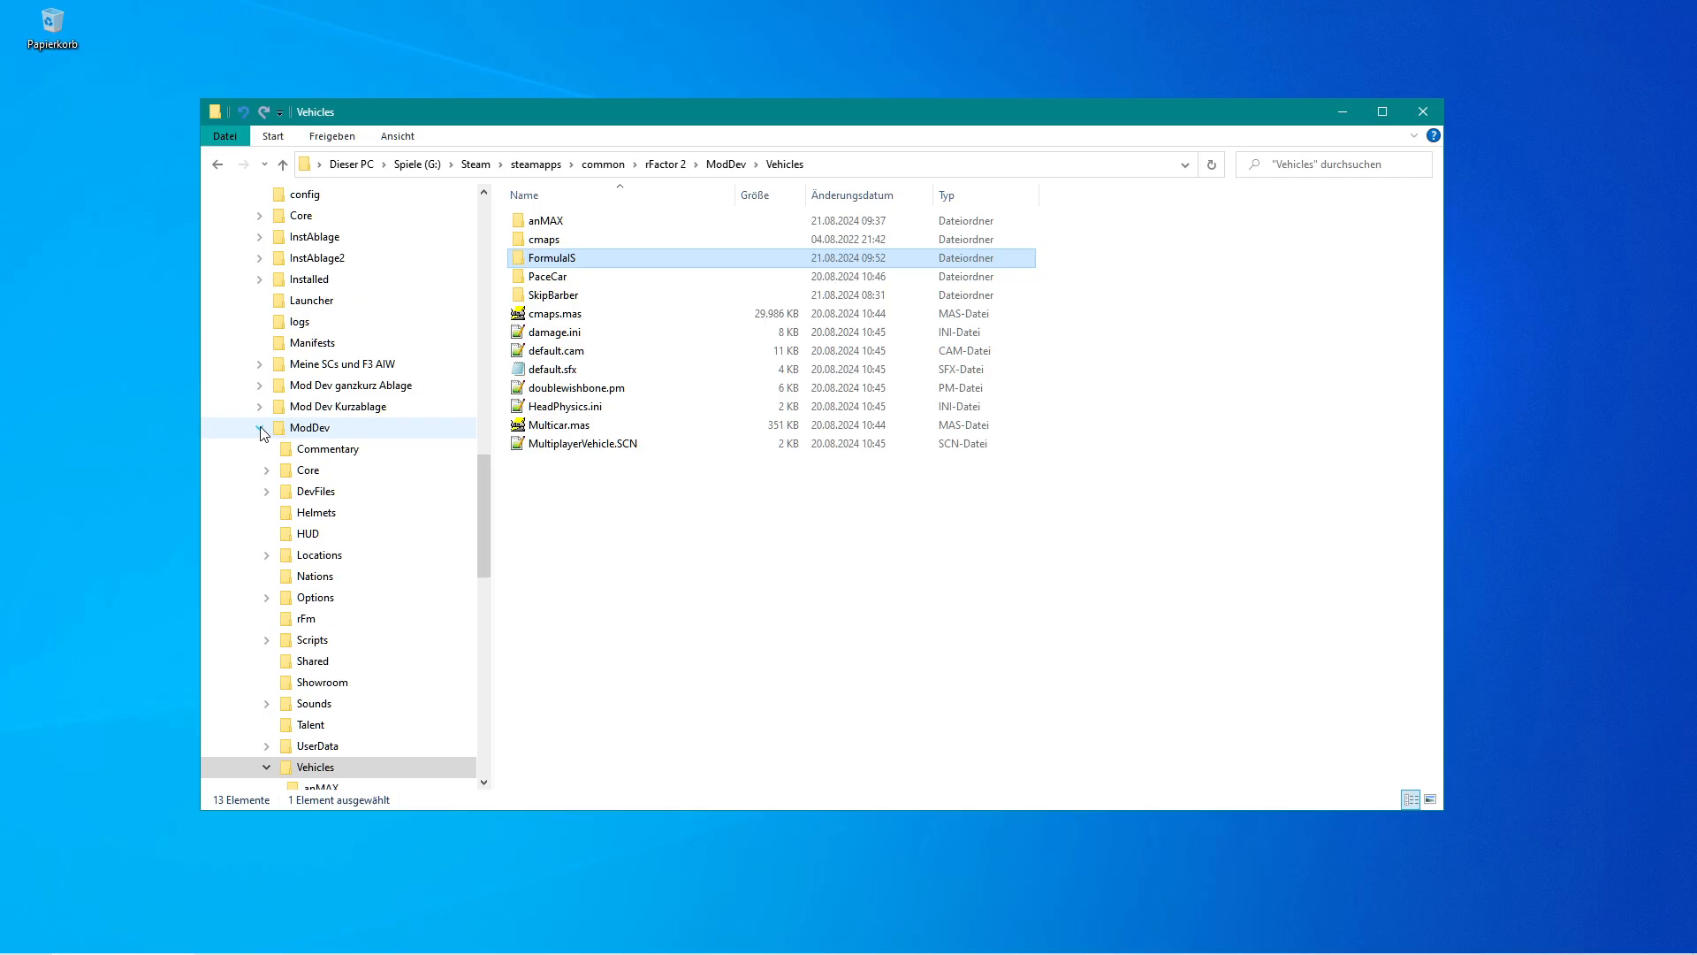
Open the copied FormulaIS folder down through Season_2006 into All_Teams.
{"action": "double_click", "coordinate": [522, 261]}
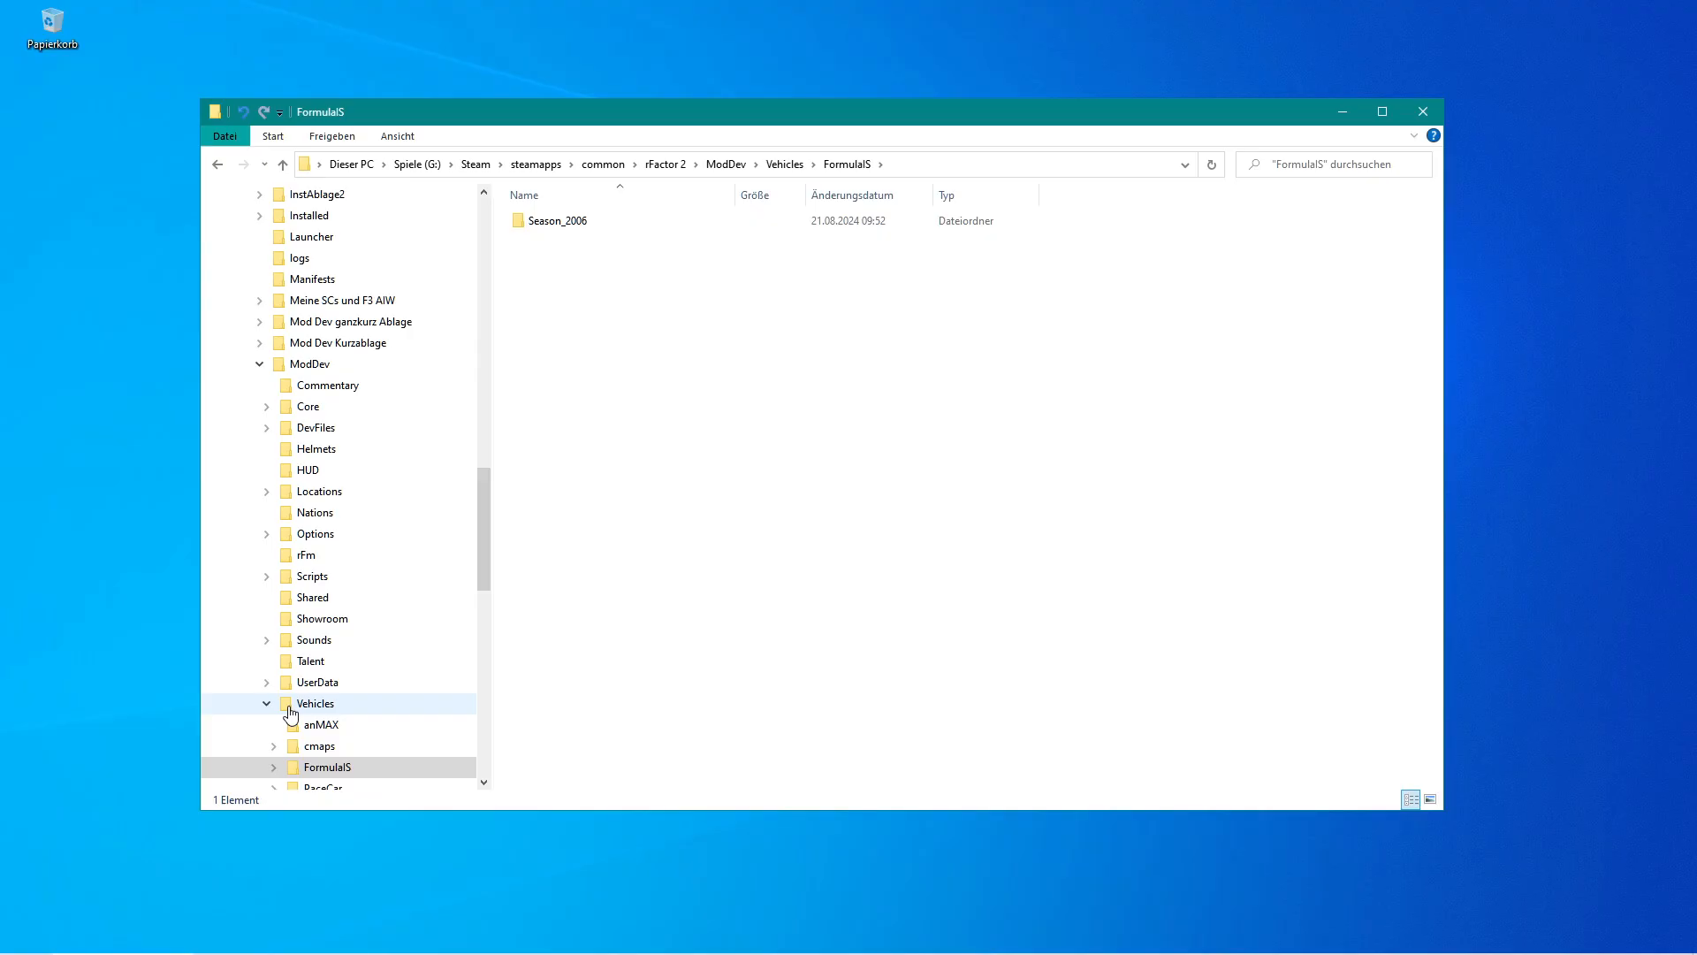
{"action": "left_click", "coordinate": [522, 228]}
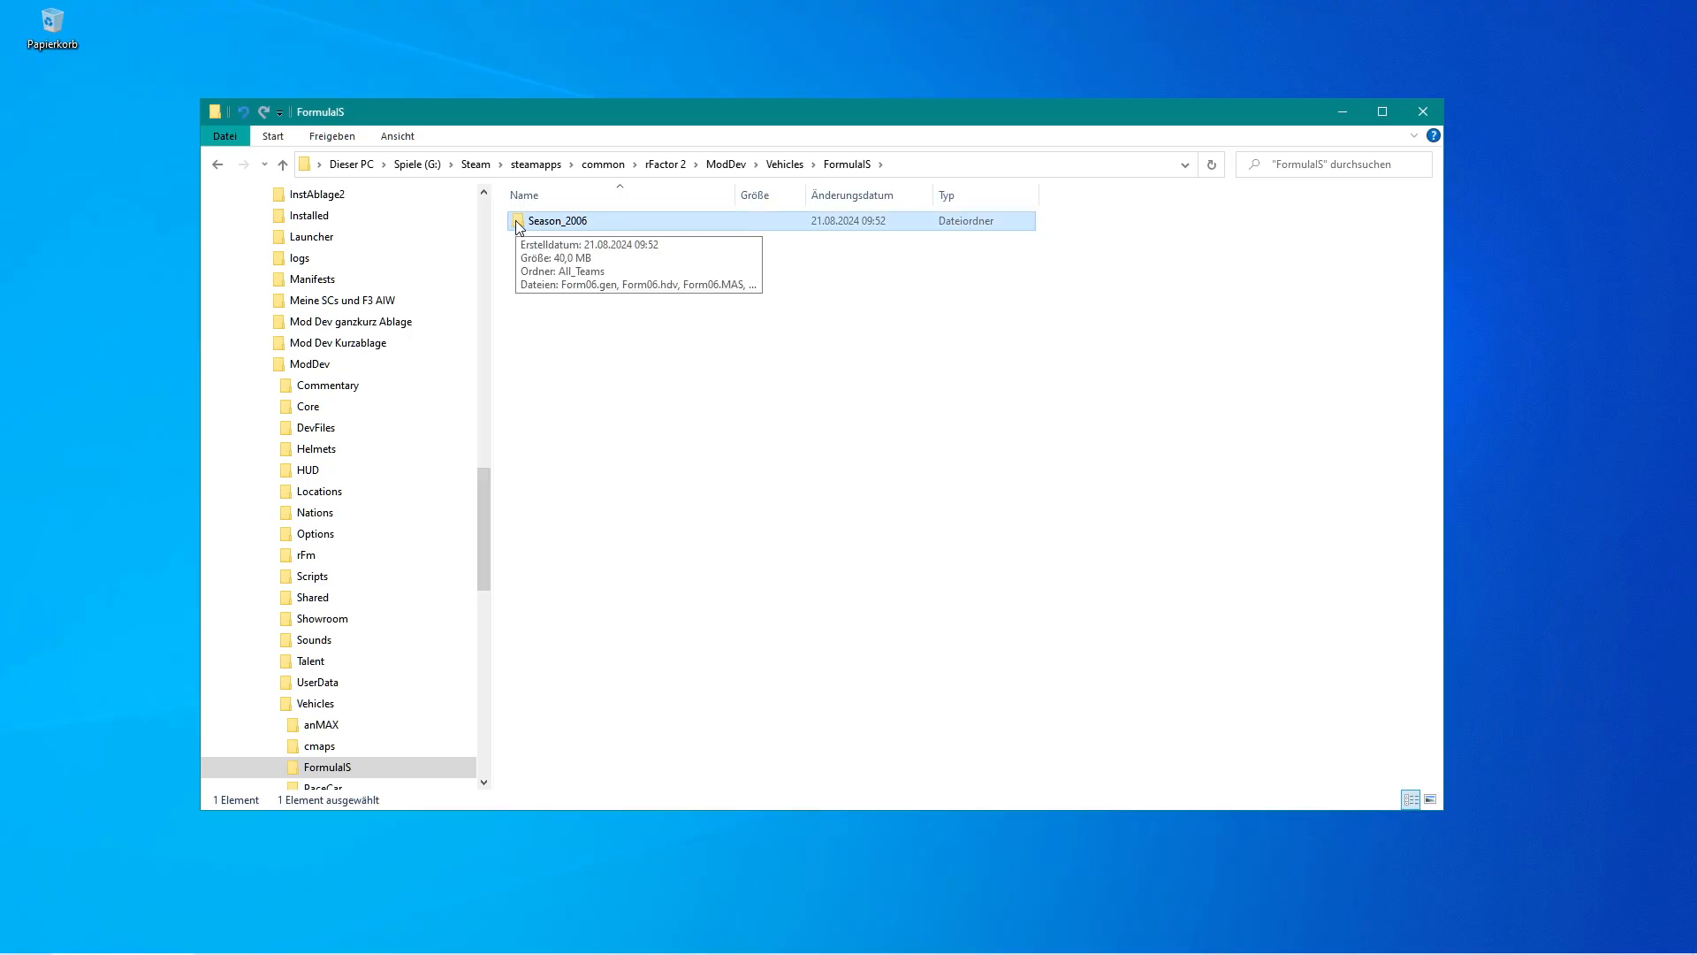
{"action": "double_click", "coordinate": [518, 222]}
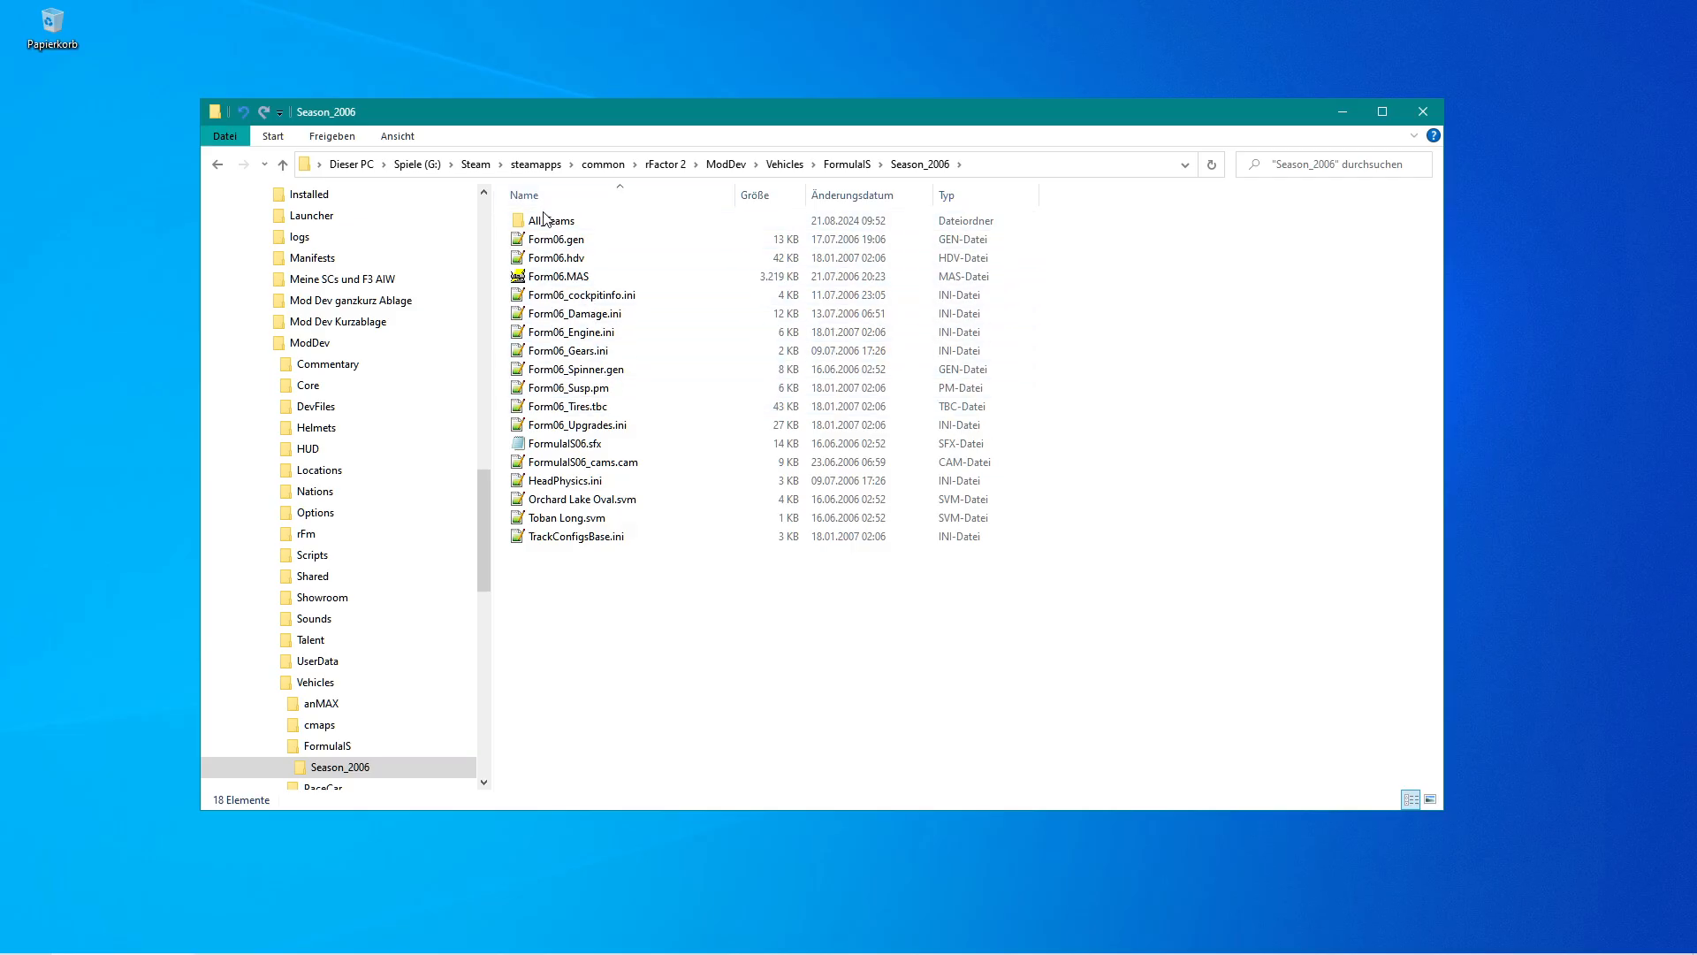
{"action": "mouse_move", "coordinate": [543, 229]}
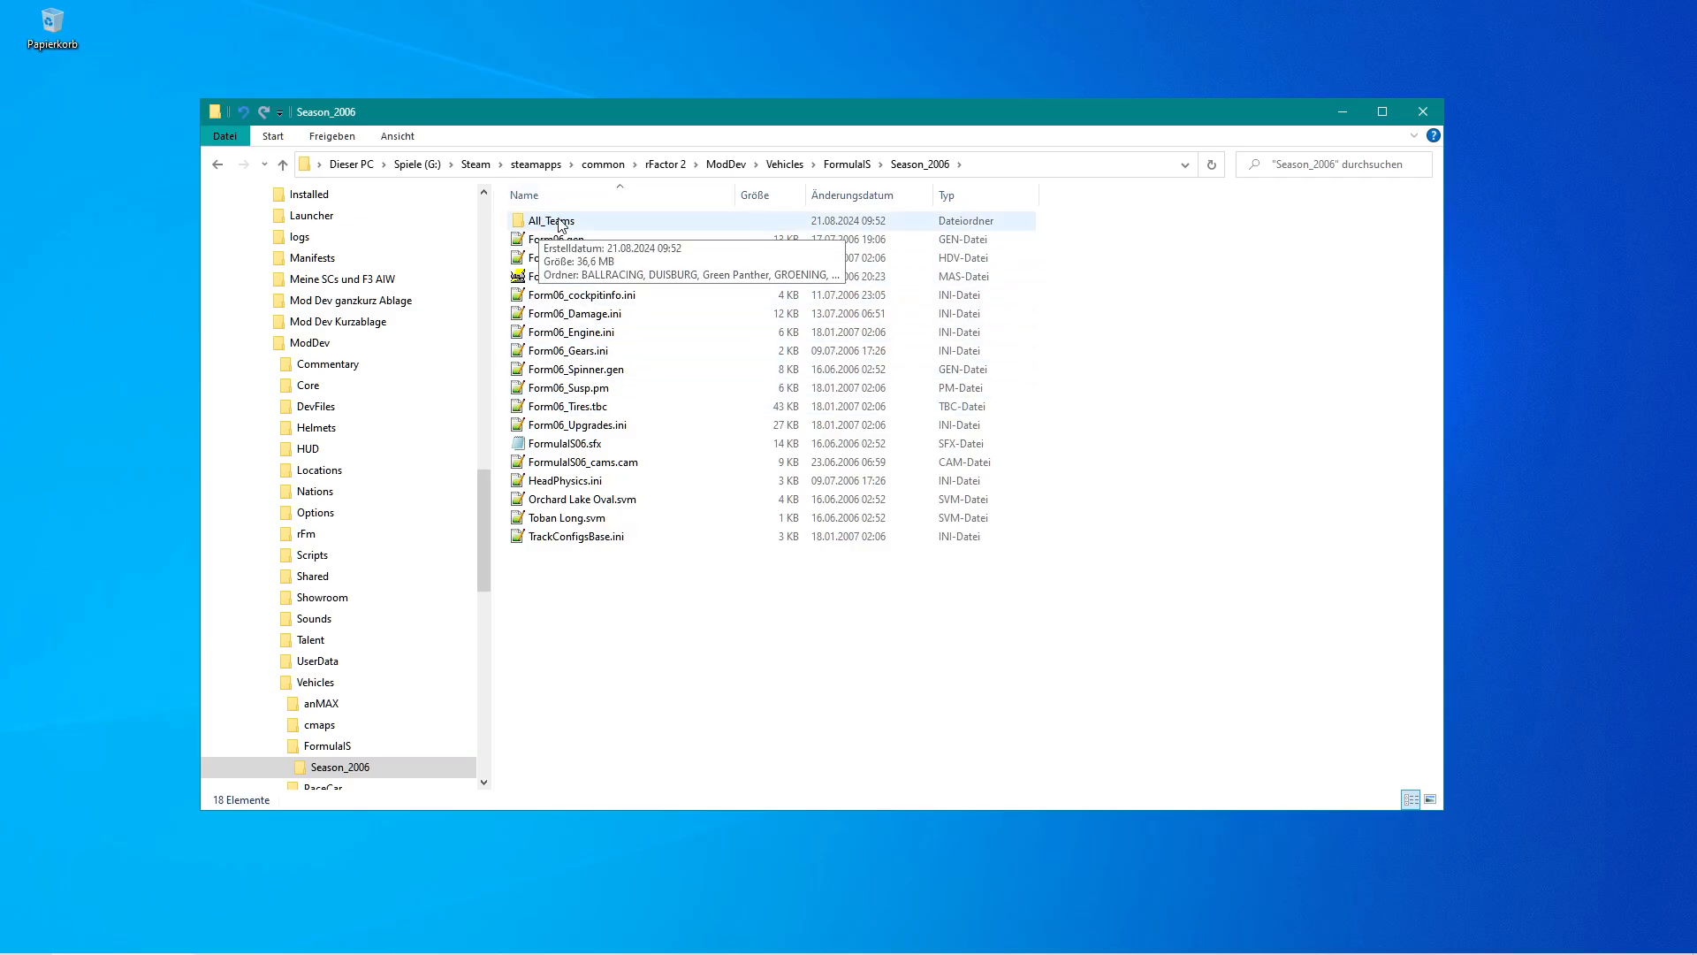
{"action": "double_click", "coordinate": [545, 225]}
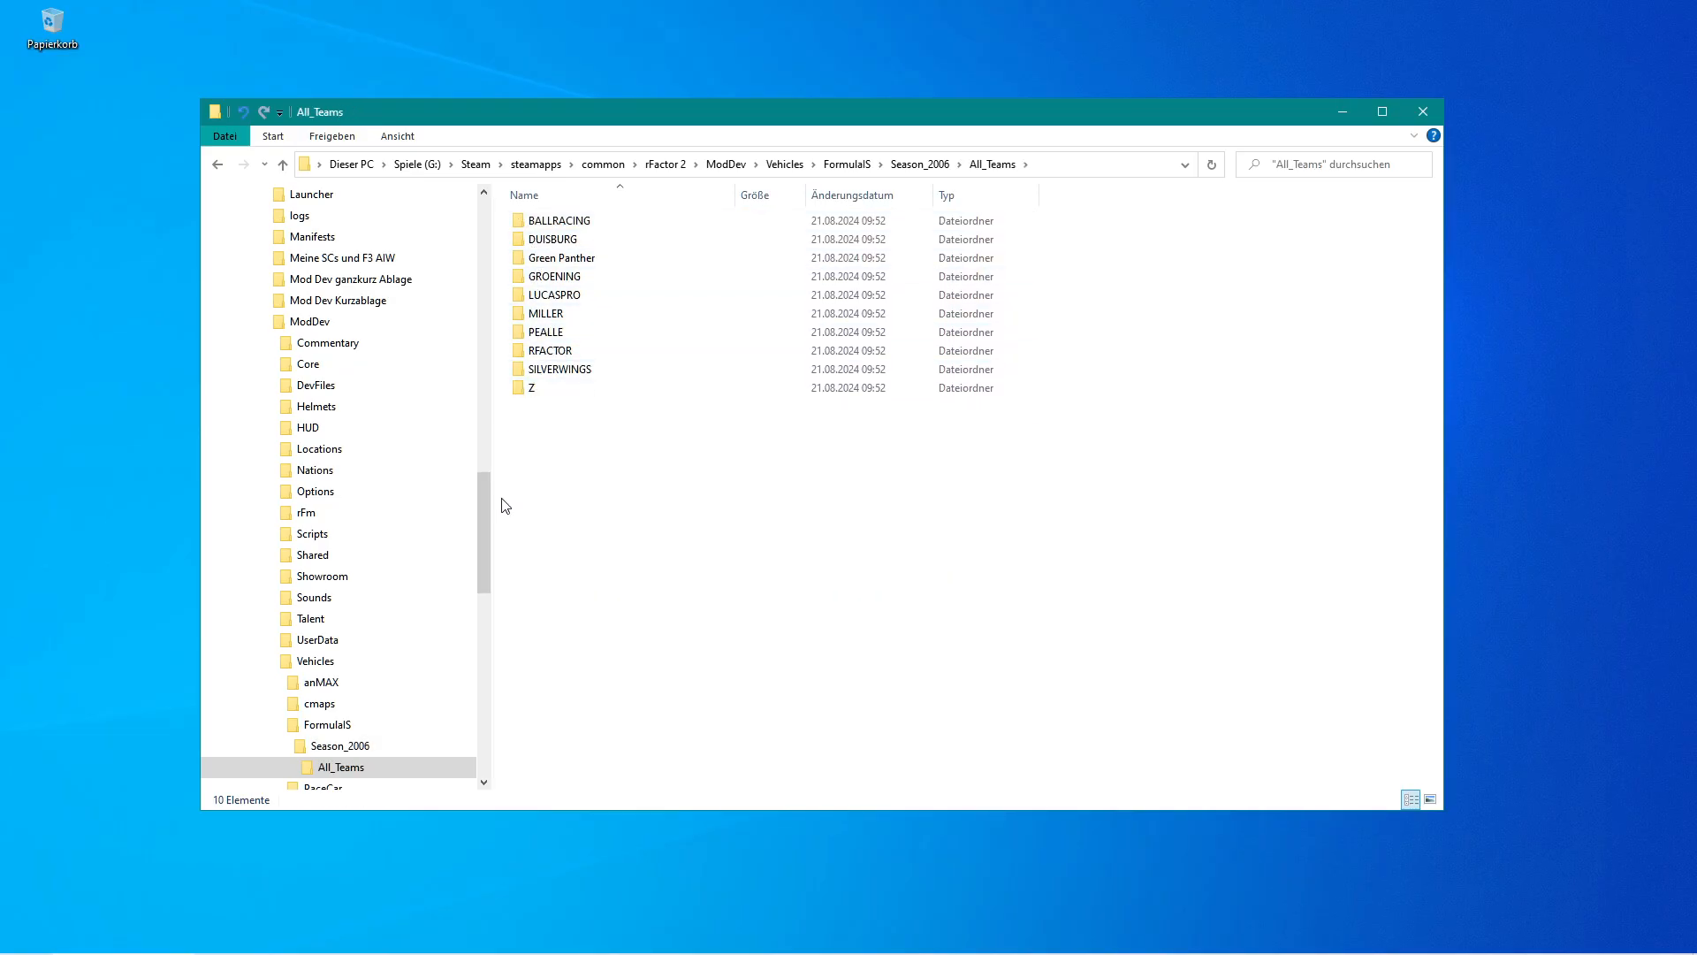
Browse between the FormulaIS, Season_2006 and All_Teams folders in the navigation tree.
{"action": "left_click_drag", "start_coordinate": [481, 527], "coordinate": [486, 574]}
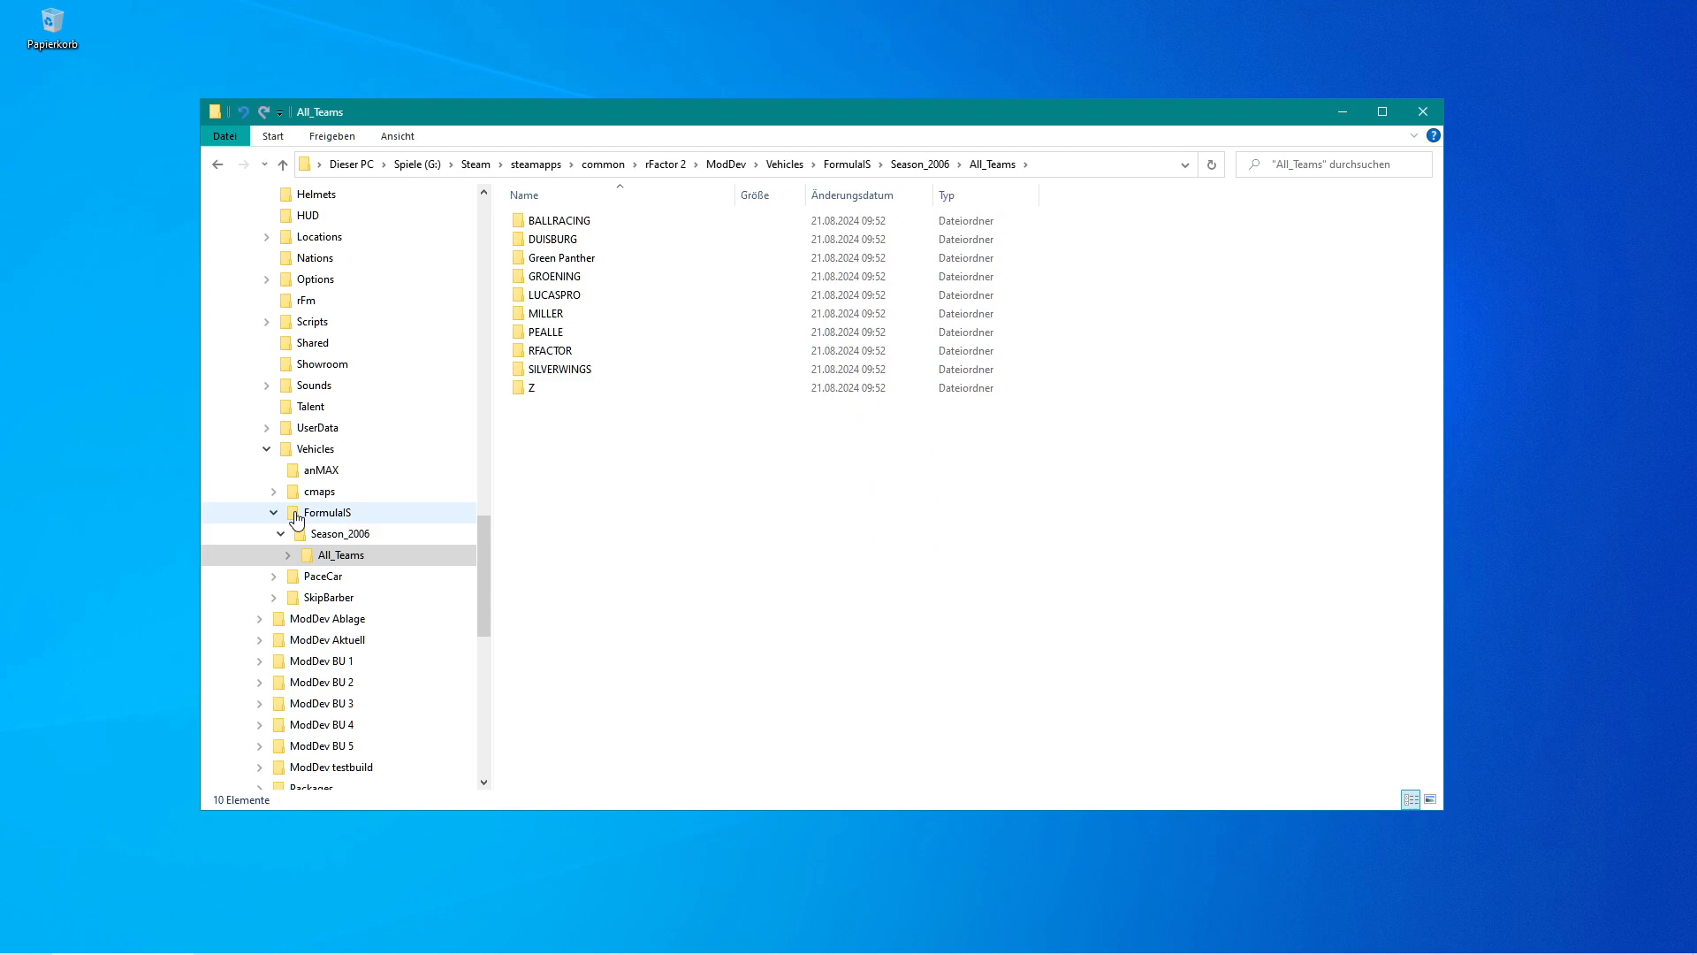
{"action": "left_click", "coordinate": [301, 537]}
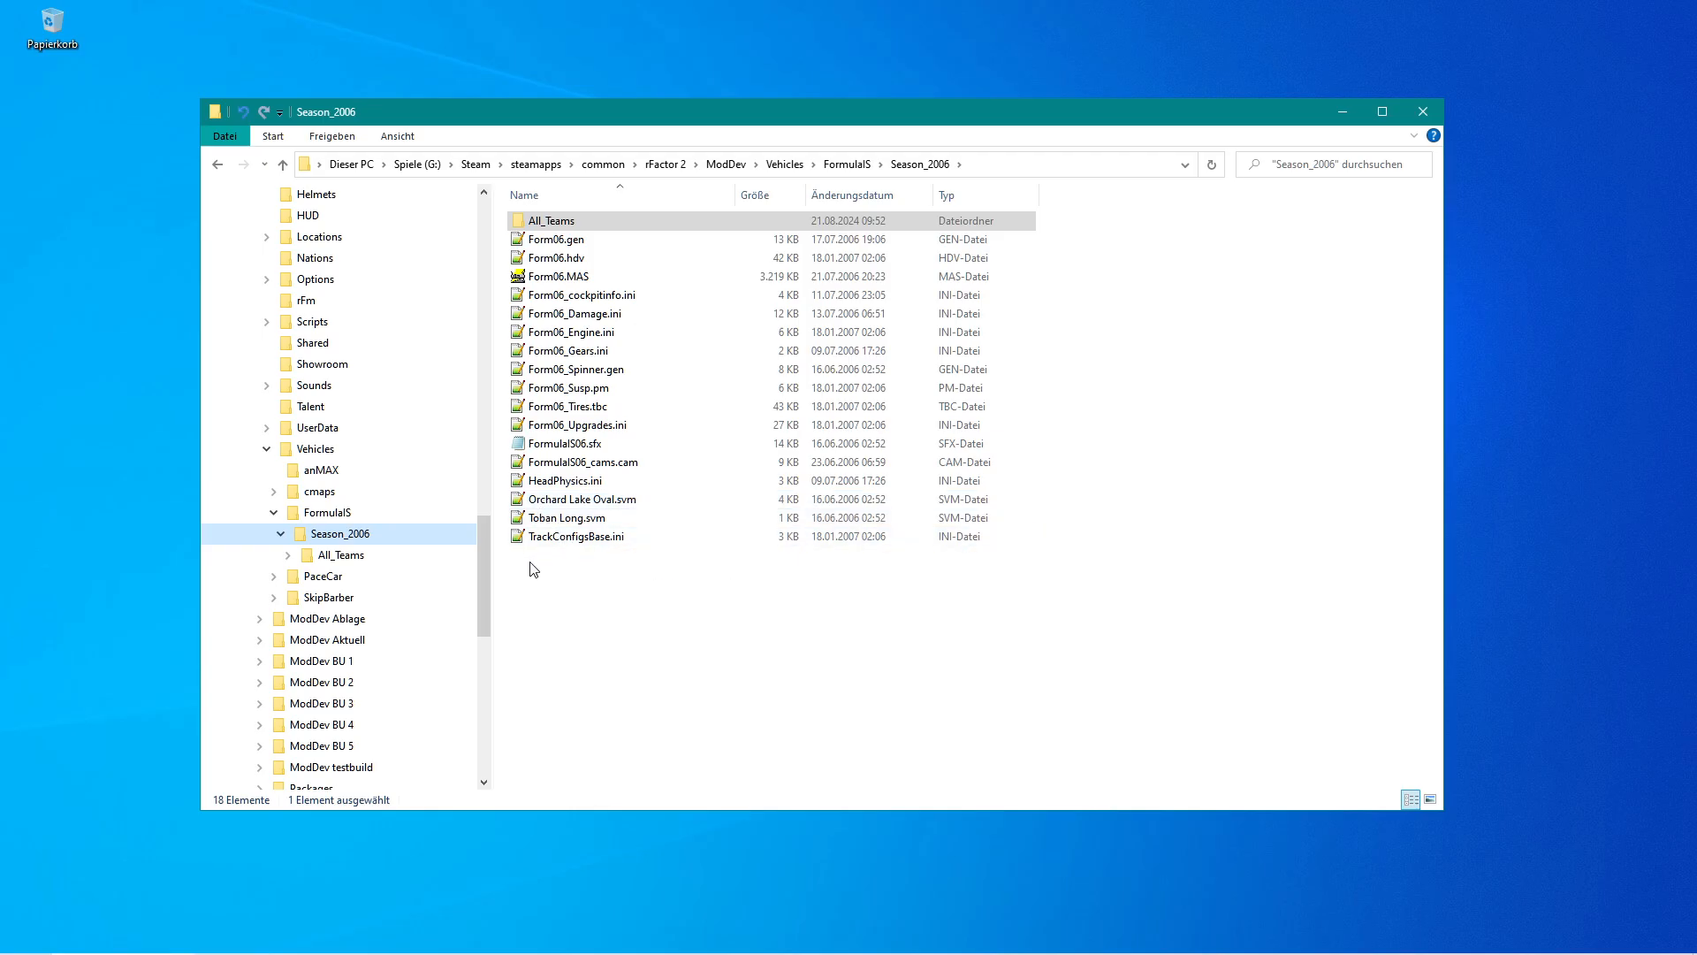
{"action": "left_click", "coordinate": [299, 520]}
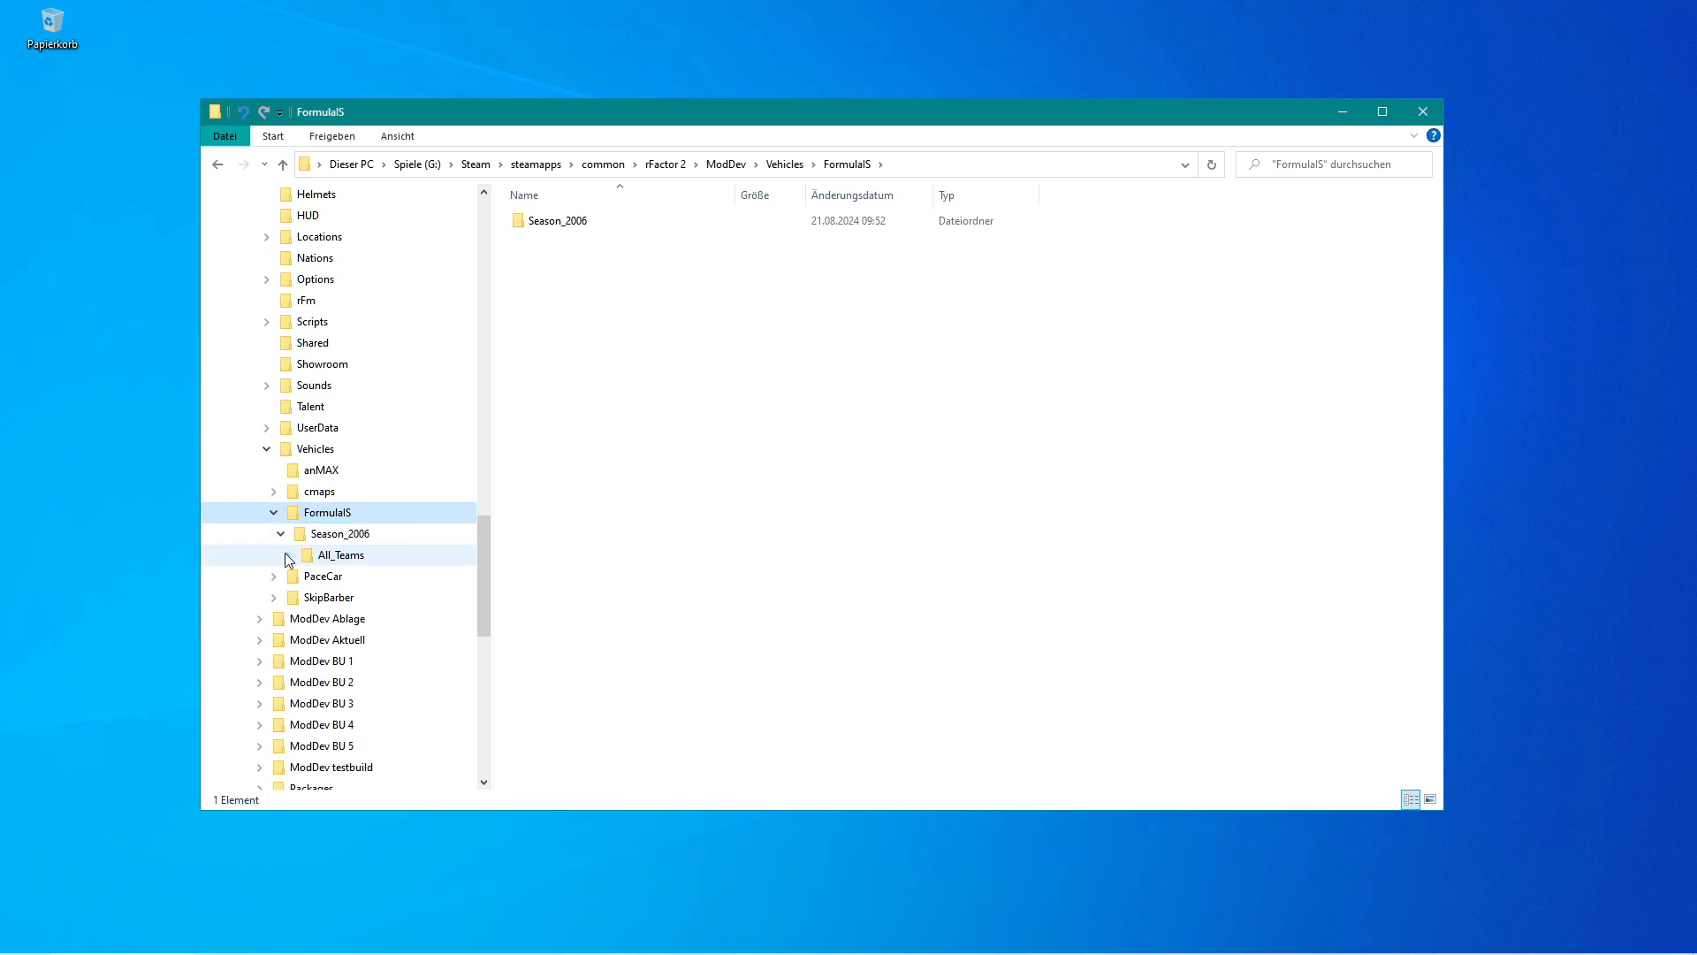
{"action": "left_click", "coordinate": [303, 538]}
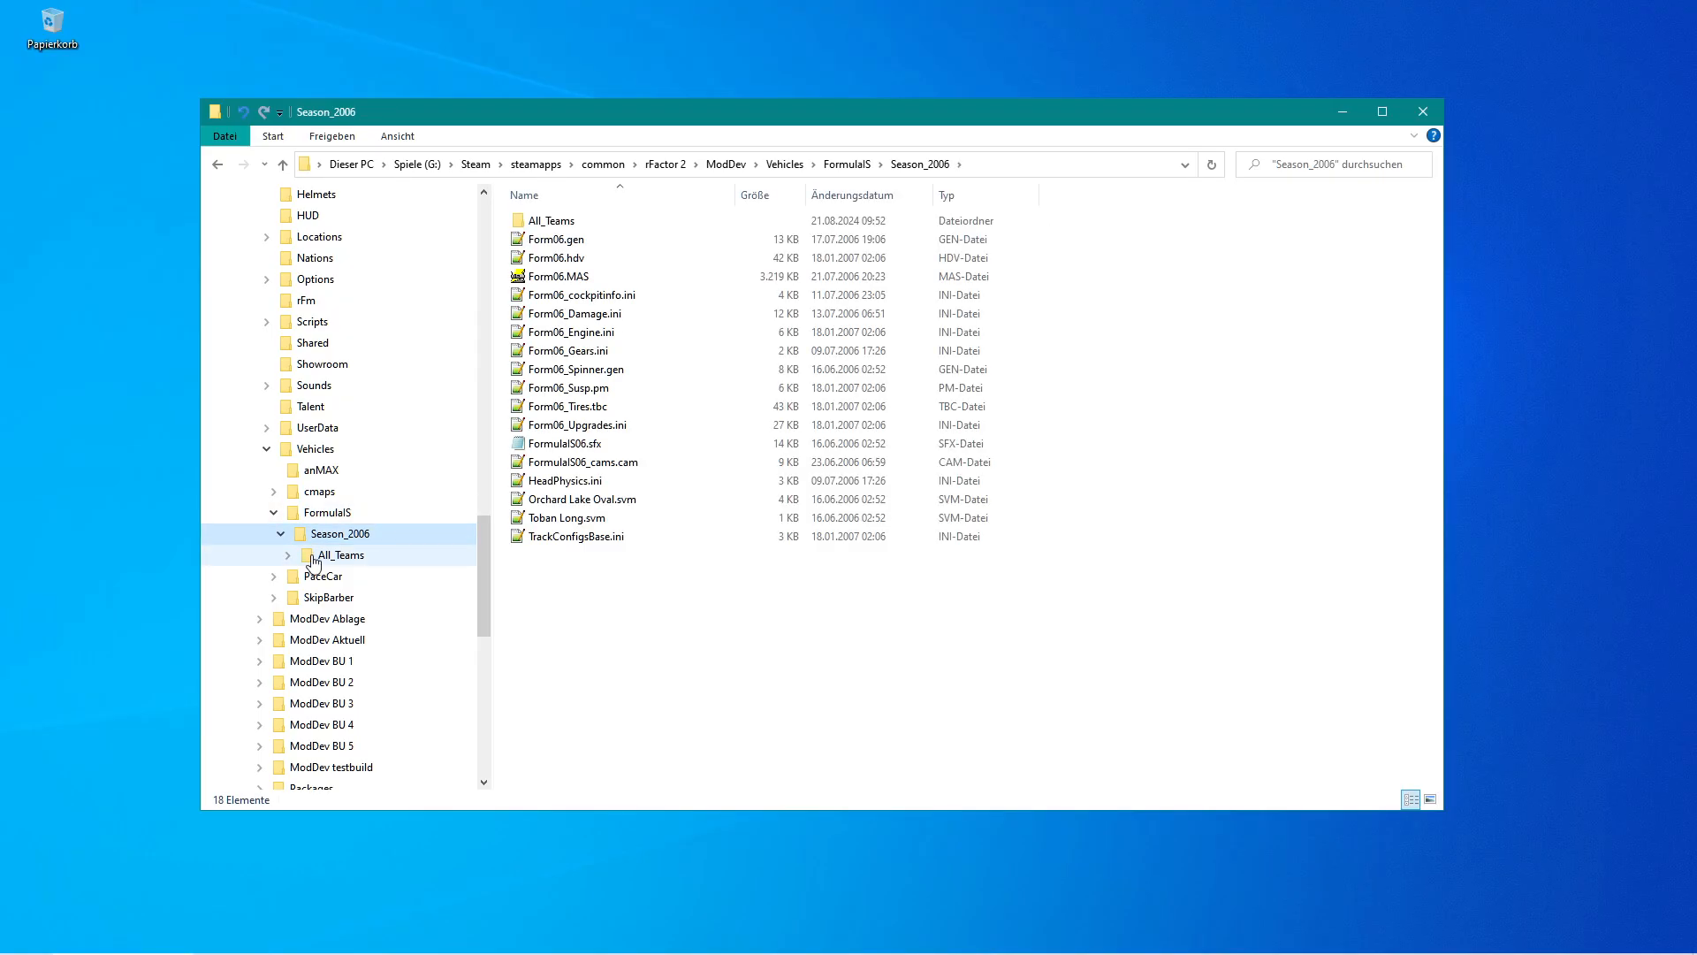
{"action": "left_click", "coordinate": [314, 559]}
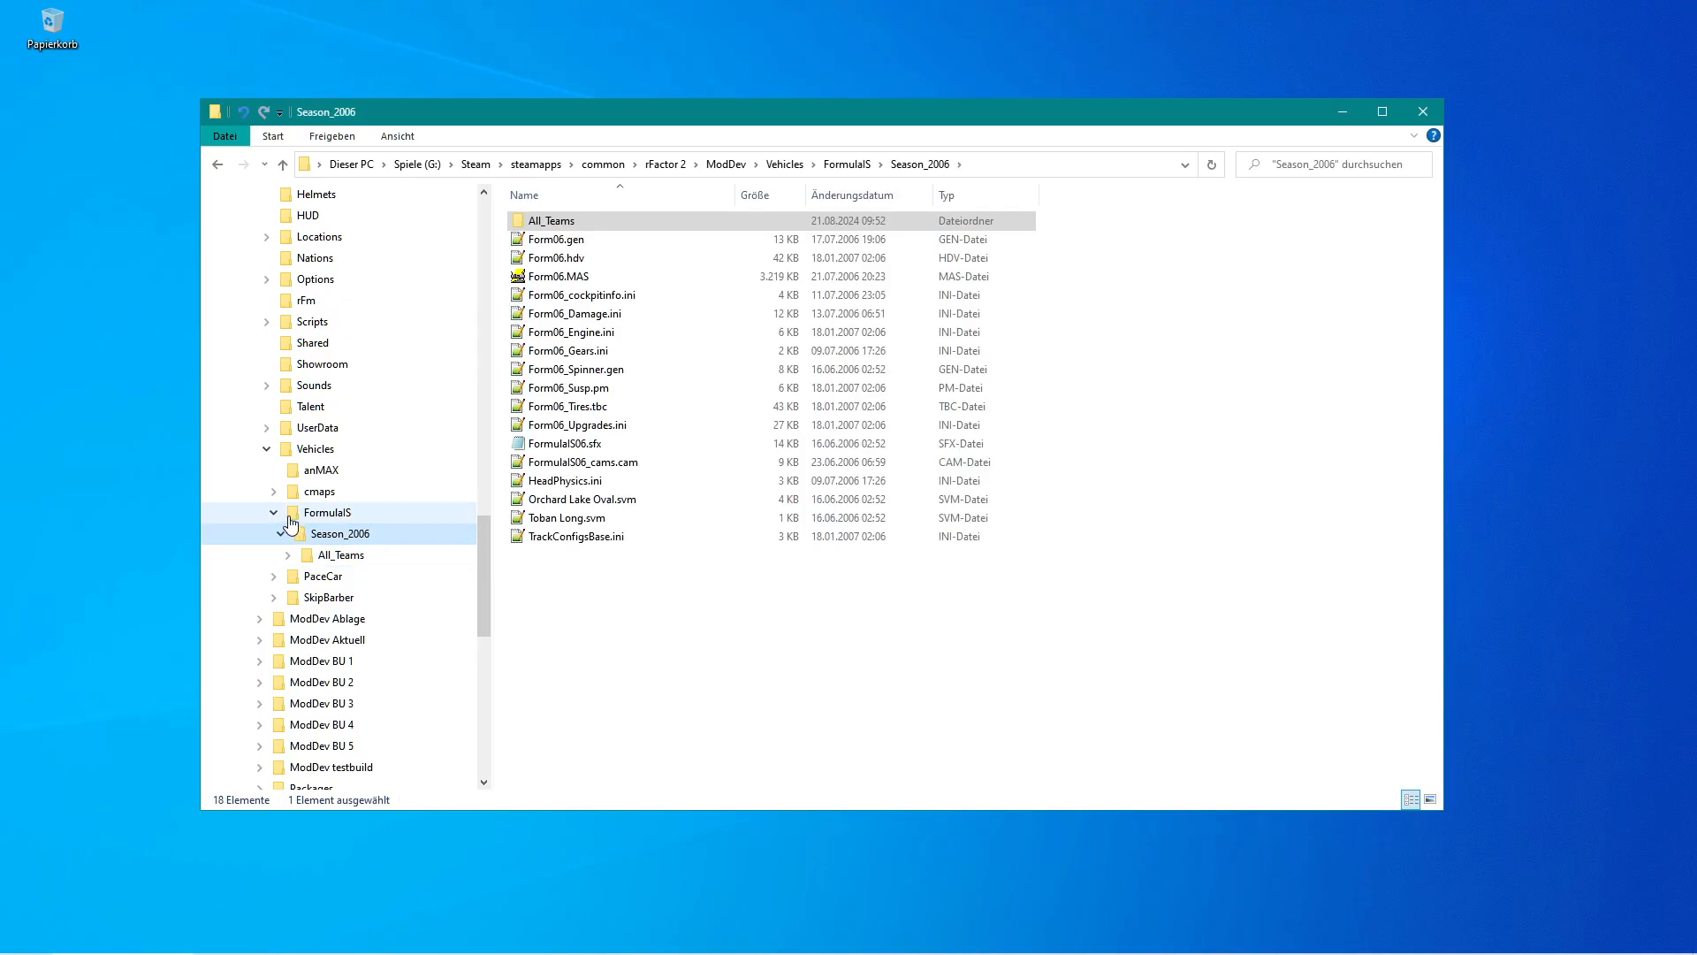
{"action": "key", "text": "alt+Up"}
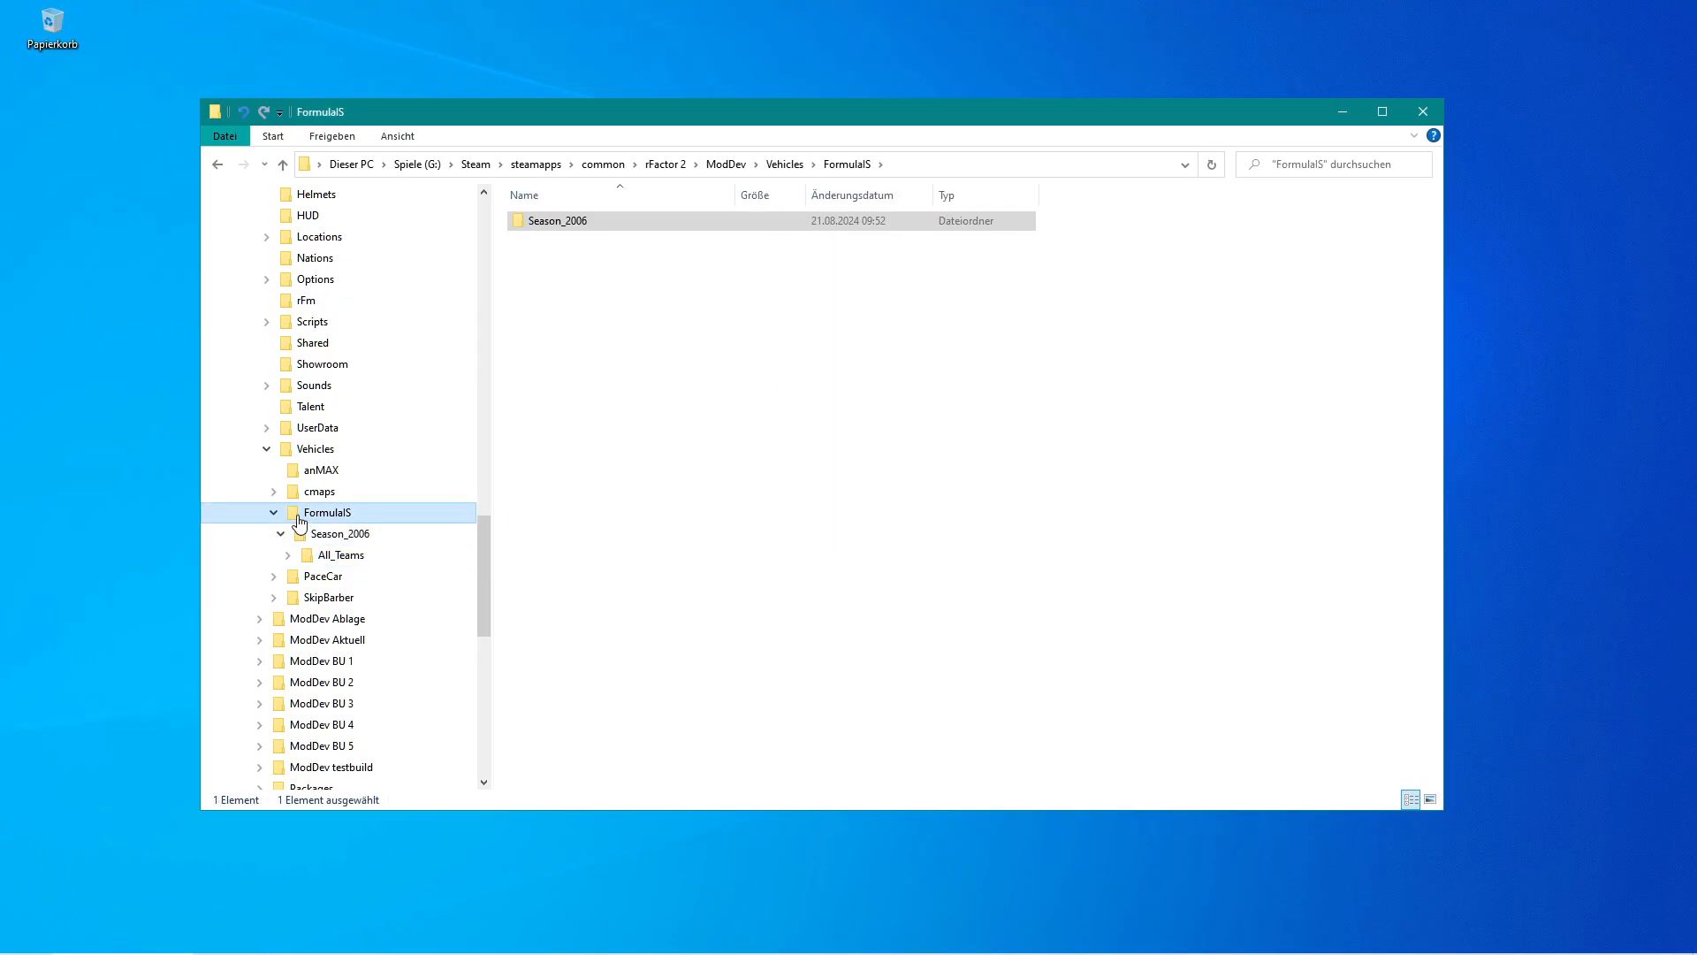
{"action": "left_click", "coordinate": [297, 512]}
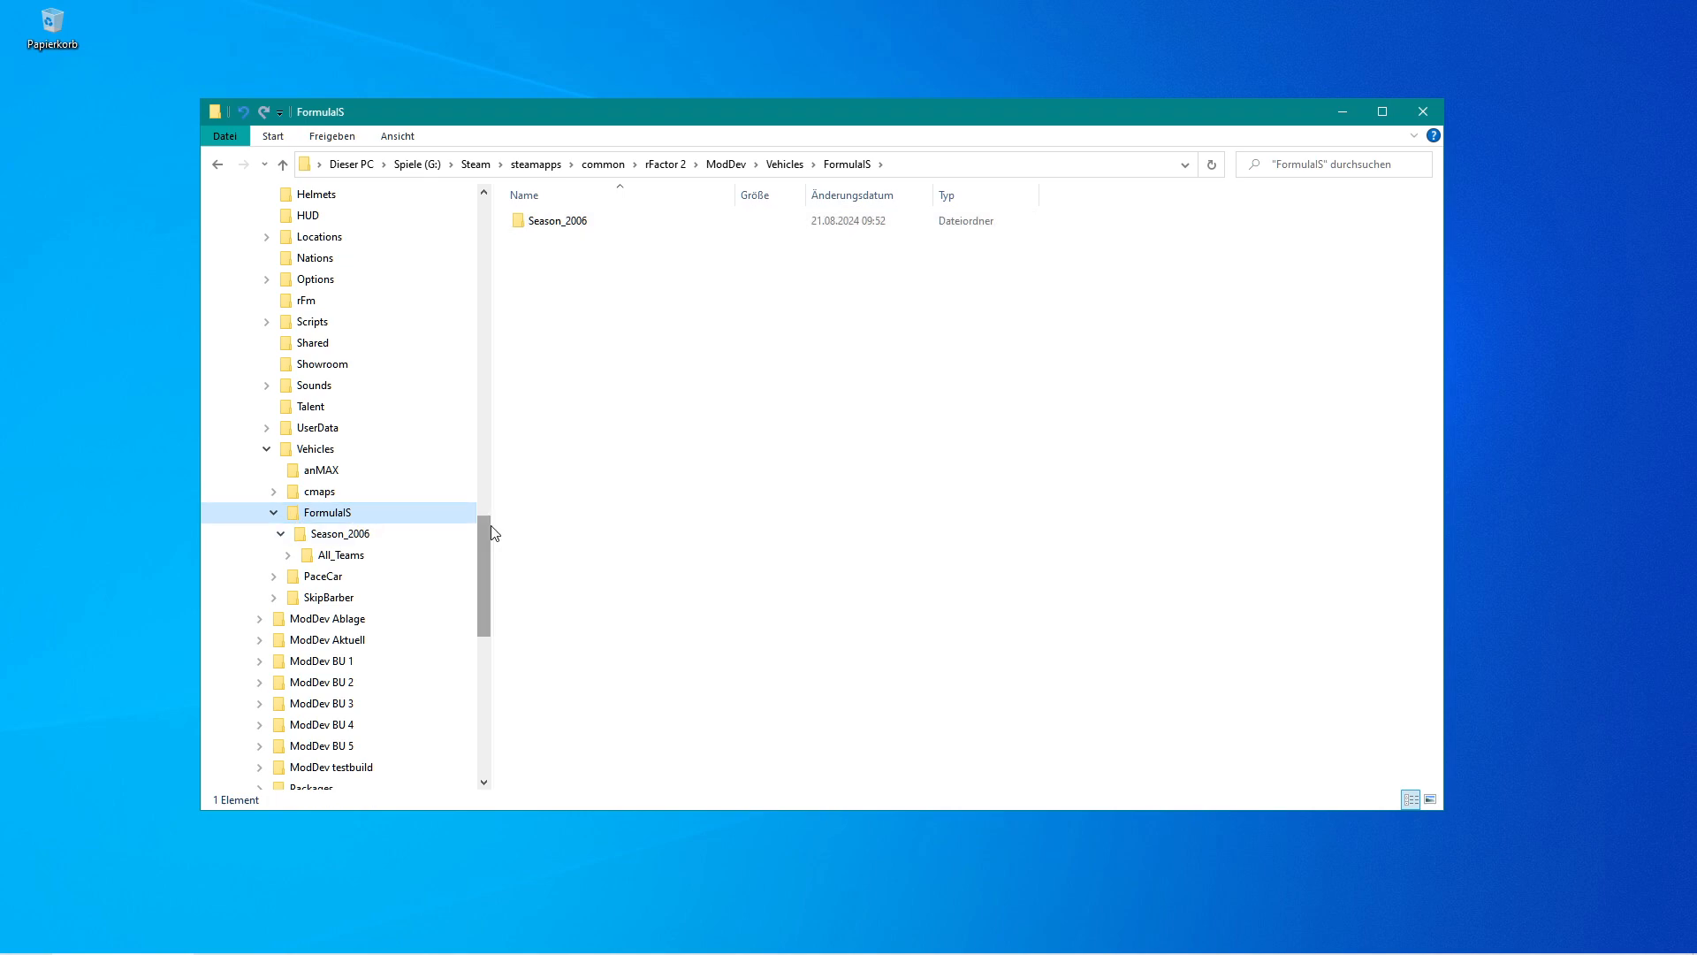
{"action": "left_click_drag", "start_coordinate": [488, 534], "coordinate": [492, 549]}
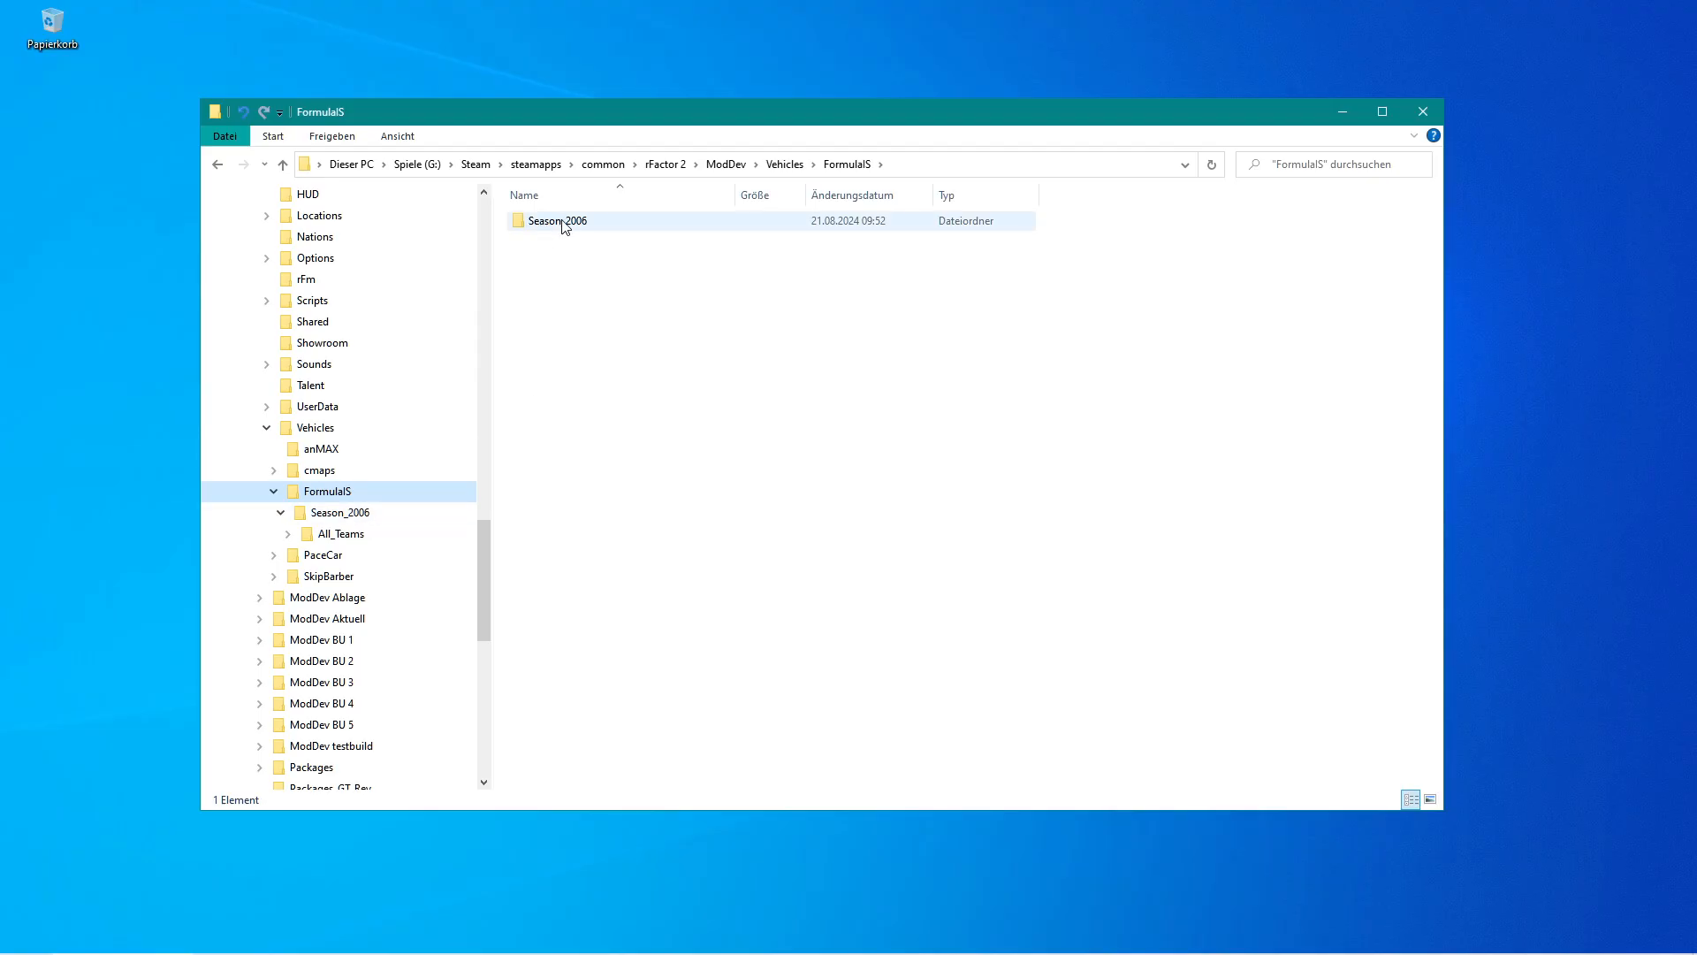
Open Season_2006 and select all the files below the All_Teams folder.
{"action": "left_click", "coordinate": [301, 514]}
{"action": "left_click_drag", "start_coordinate": [642, 597], "coordinate": [518, 243]}
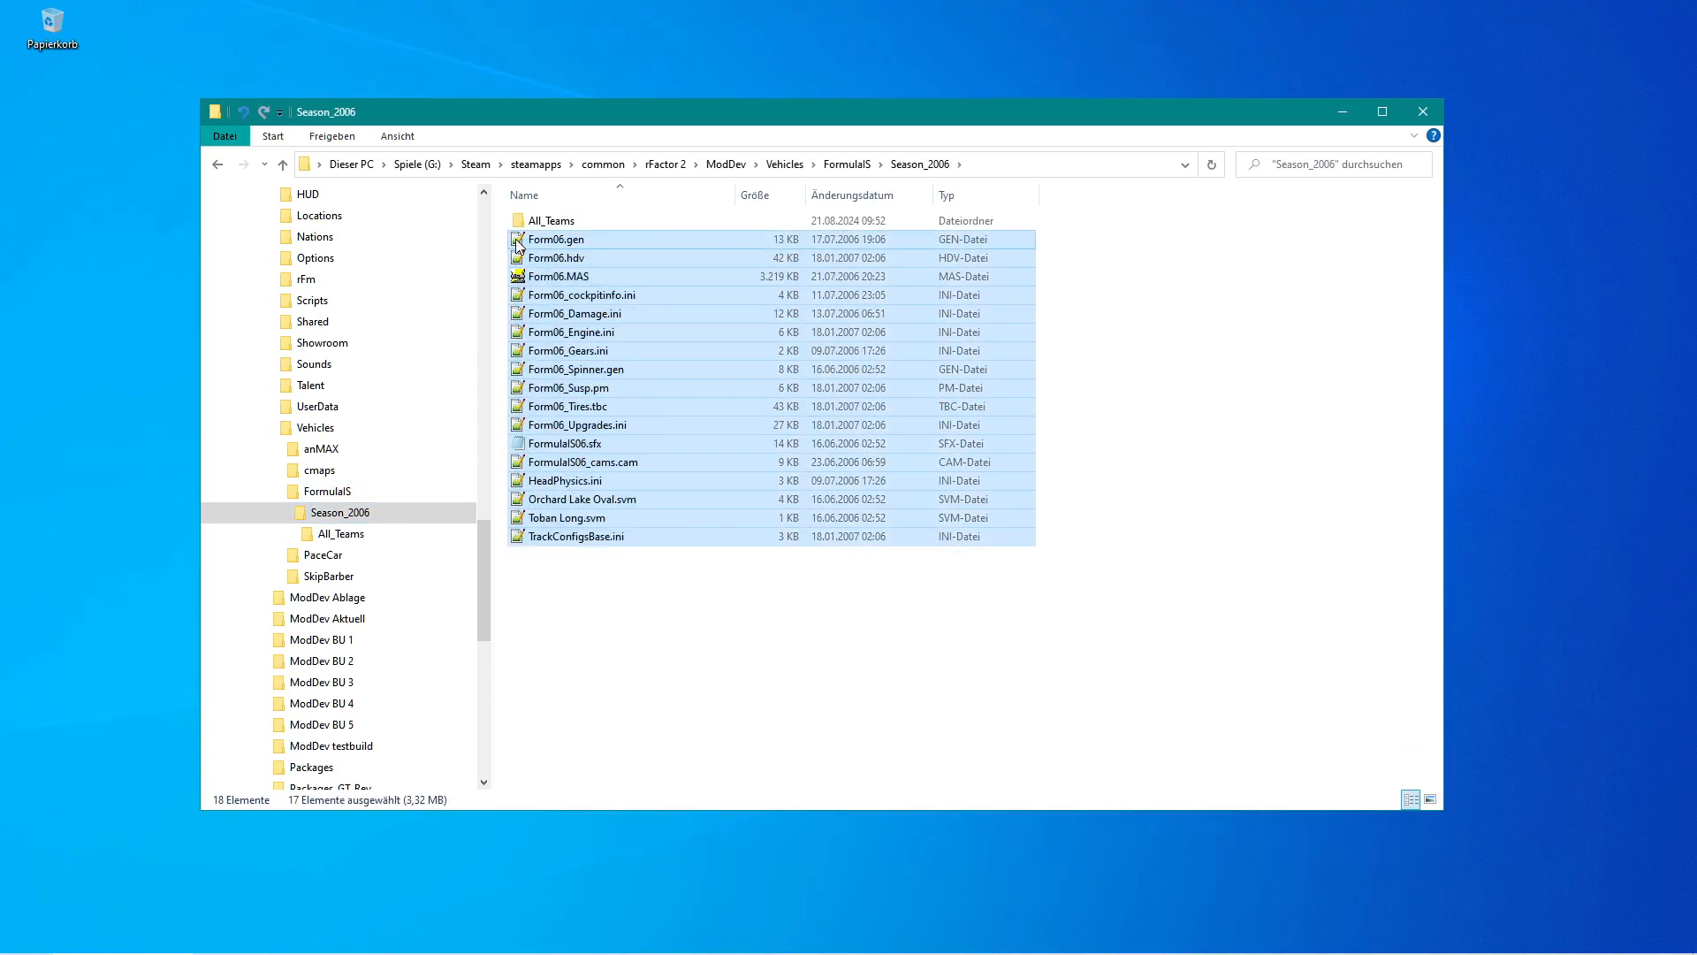
Move all files from Season_2006 up into the FormulaIS folder and delete the emptied Season_2006 folder.
{"action": "left_click", "coordinate": [575, 537]}
{"action": "left_click_drag", "start_coordinate": [644, 621], "coordinate": [412, 490]}
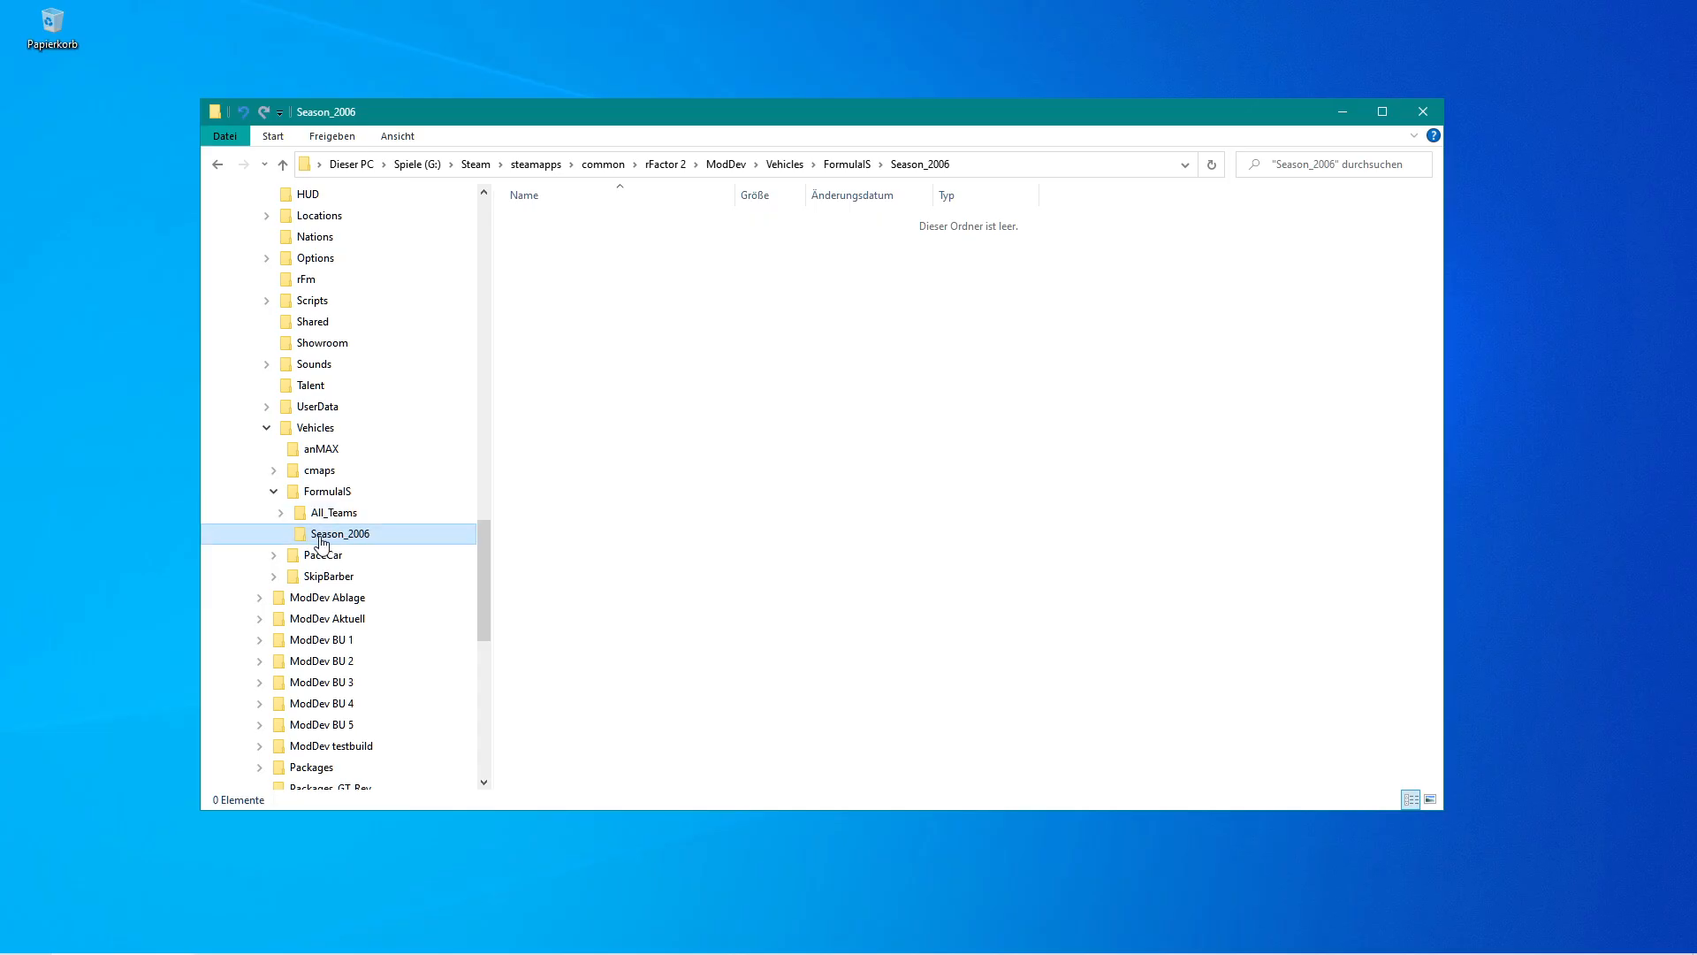
{"action": "key", "text": "Delete"}
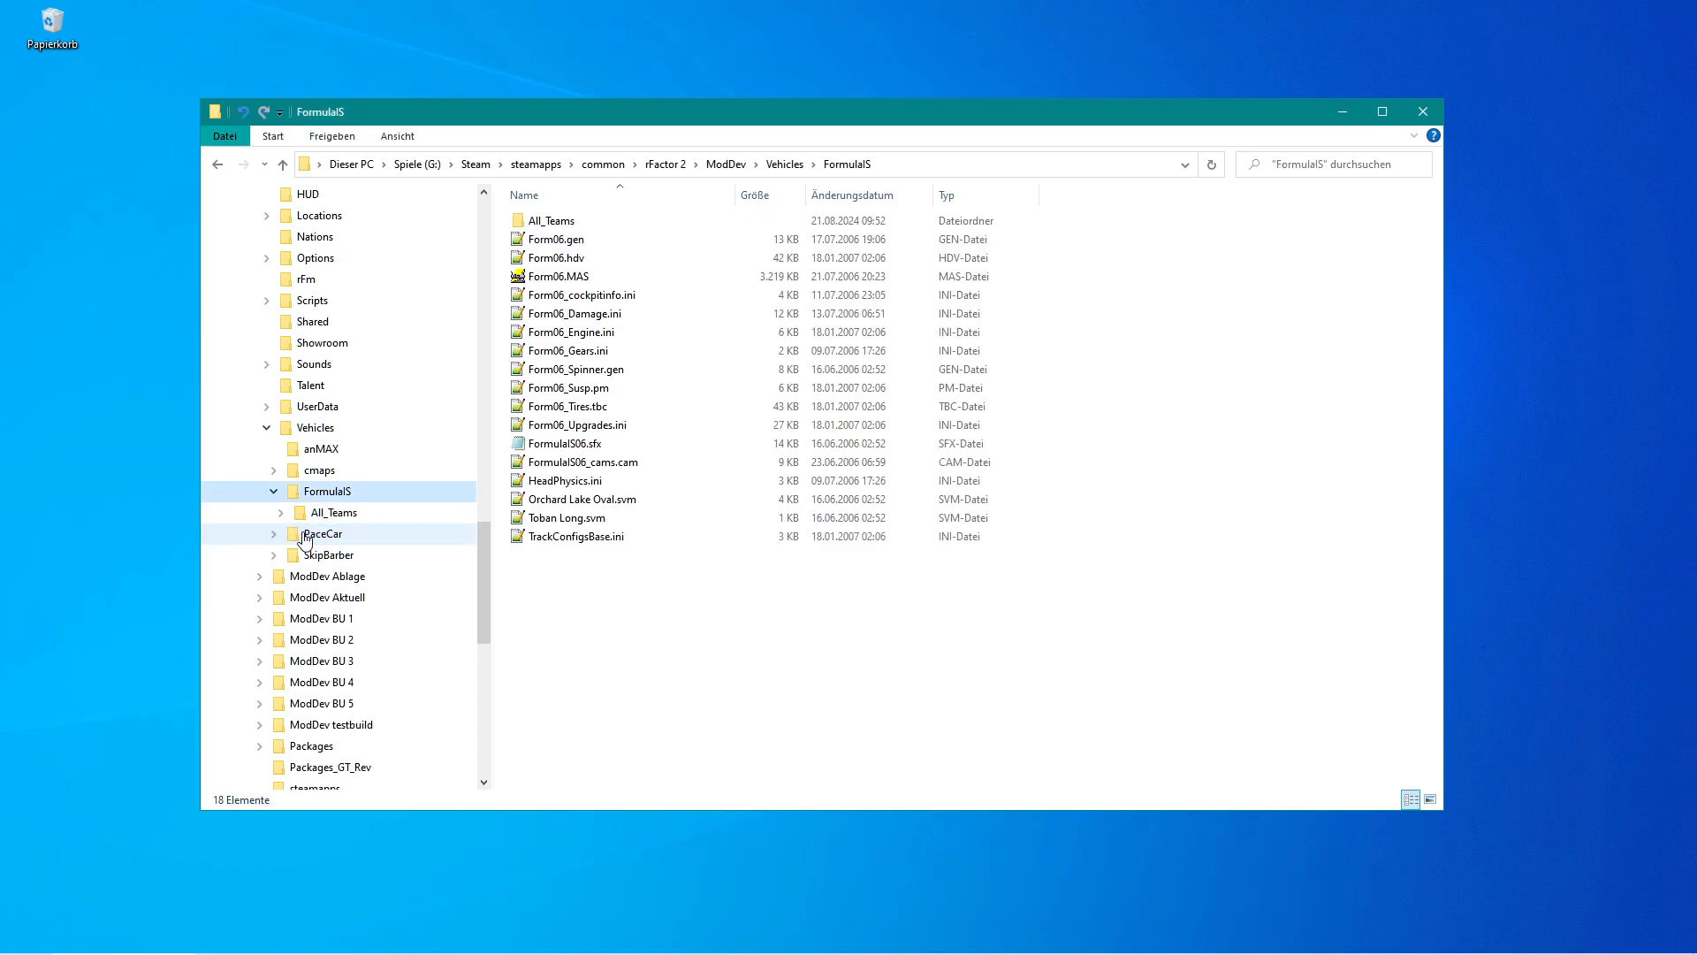
Browse the team folders inside All_Teams to examine their skin, text and vehicle files.
{"action": "left_click", "coordinate": [304, 515]}
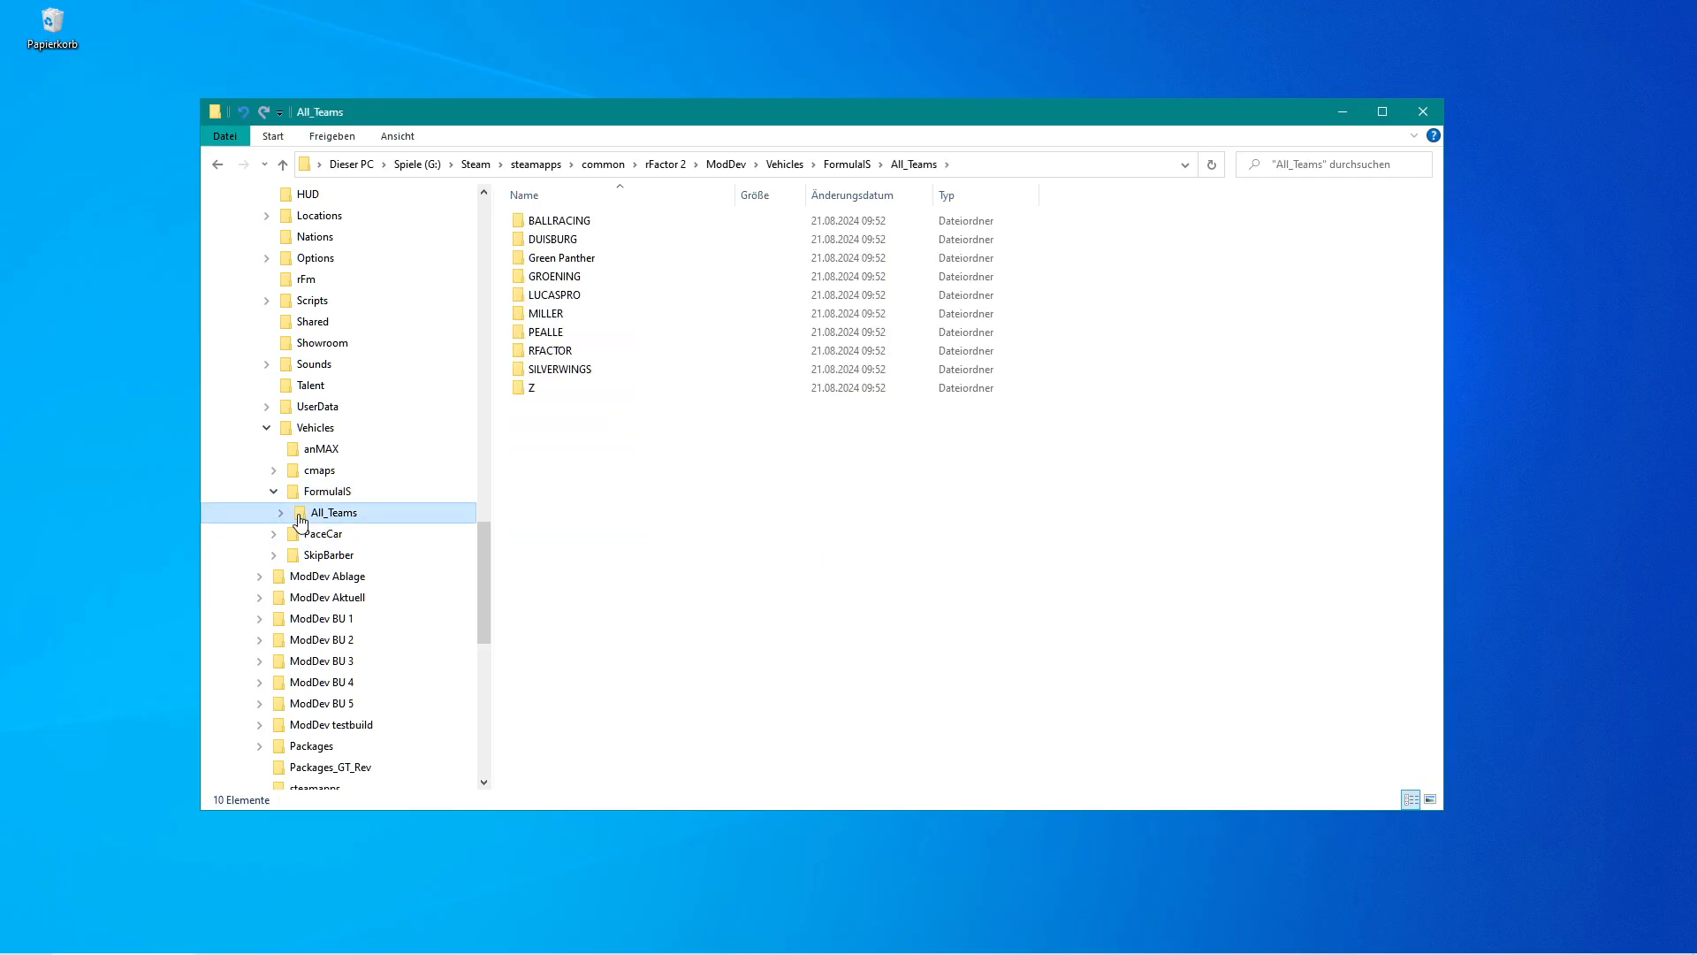
{"action": "double_click", "coordinate": [526, 277]}
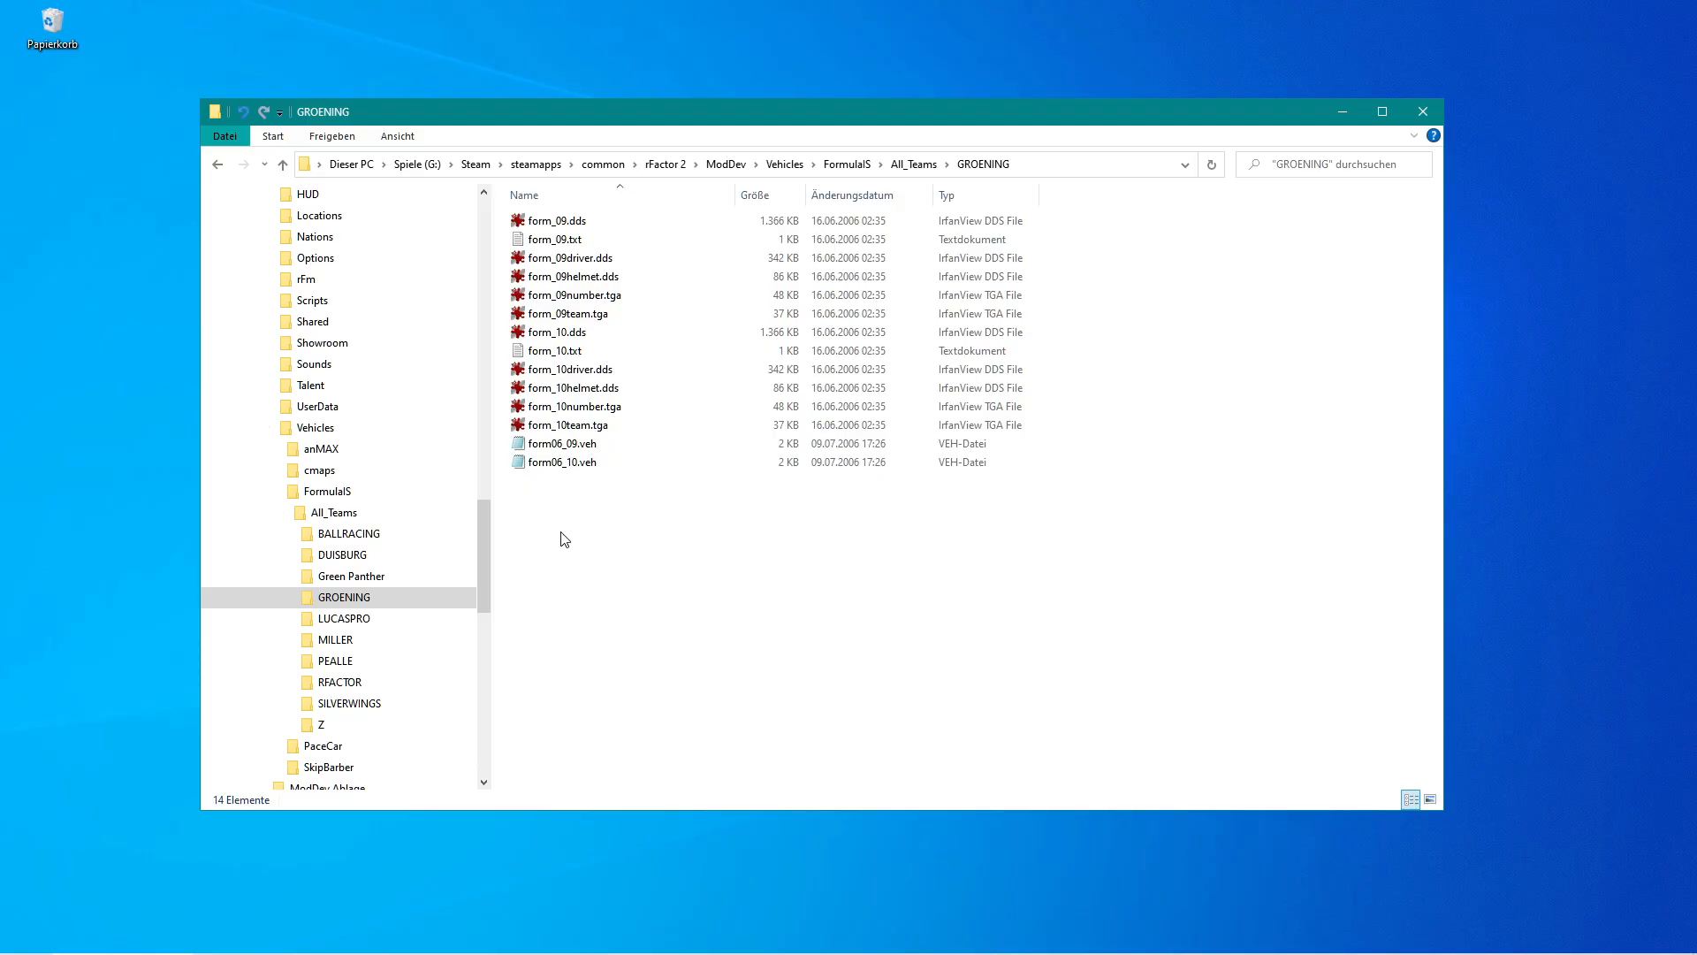
{"action": "left_click_drag", "start_coordinate": [486, 548], "coordinate": [481, 555]}
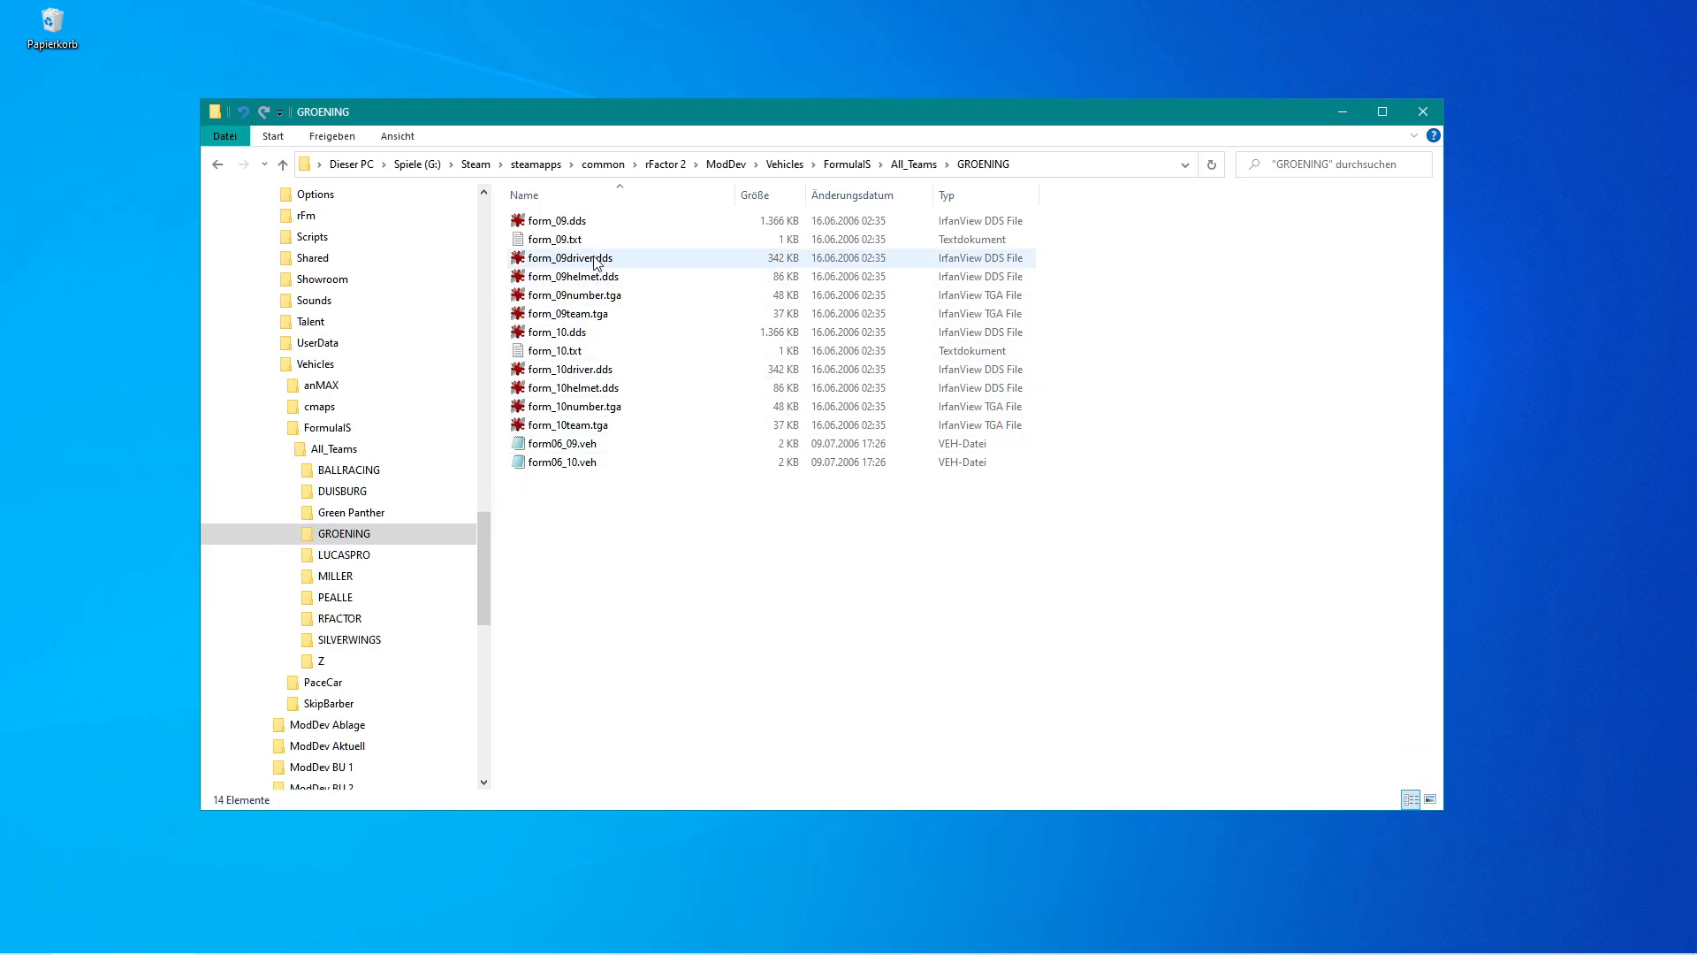
{"action": "left_click", "coordinate": [347, 555]}
{"action": "left_click", "coordinate": [343, 576]}
{"action": "left_click", "coordinate": [343, 598]}
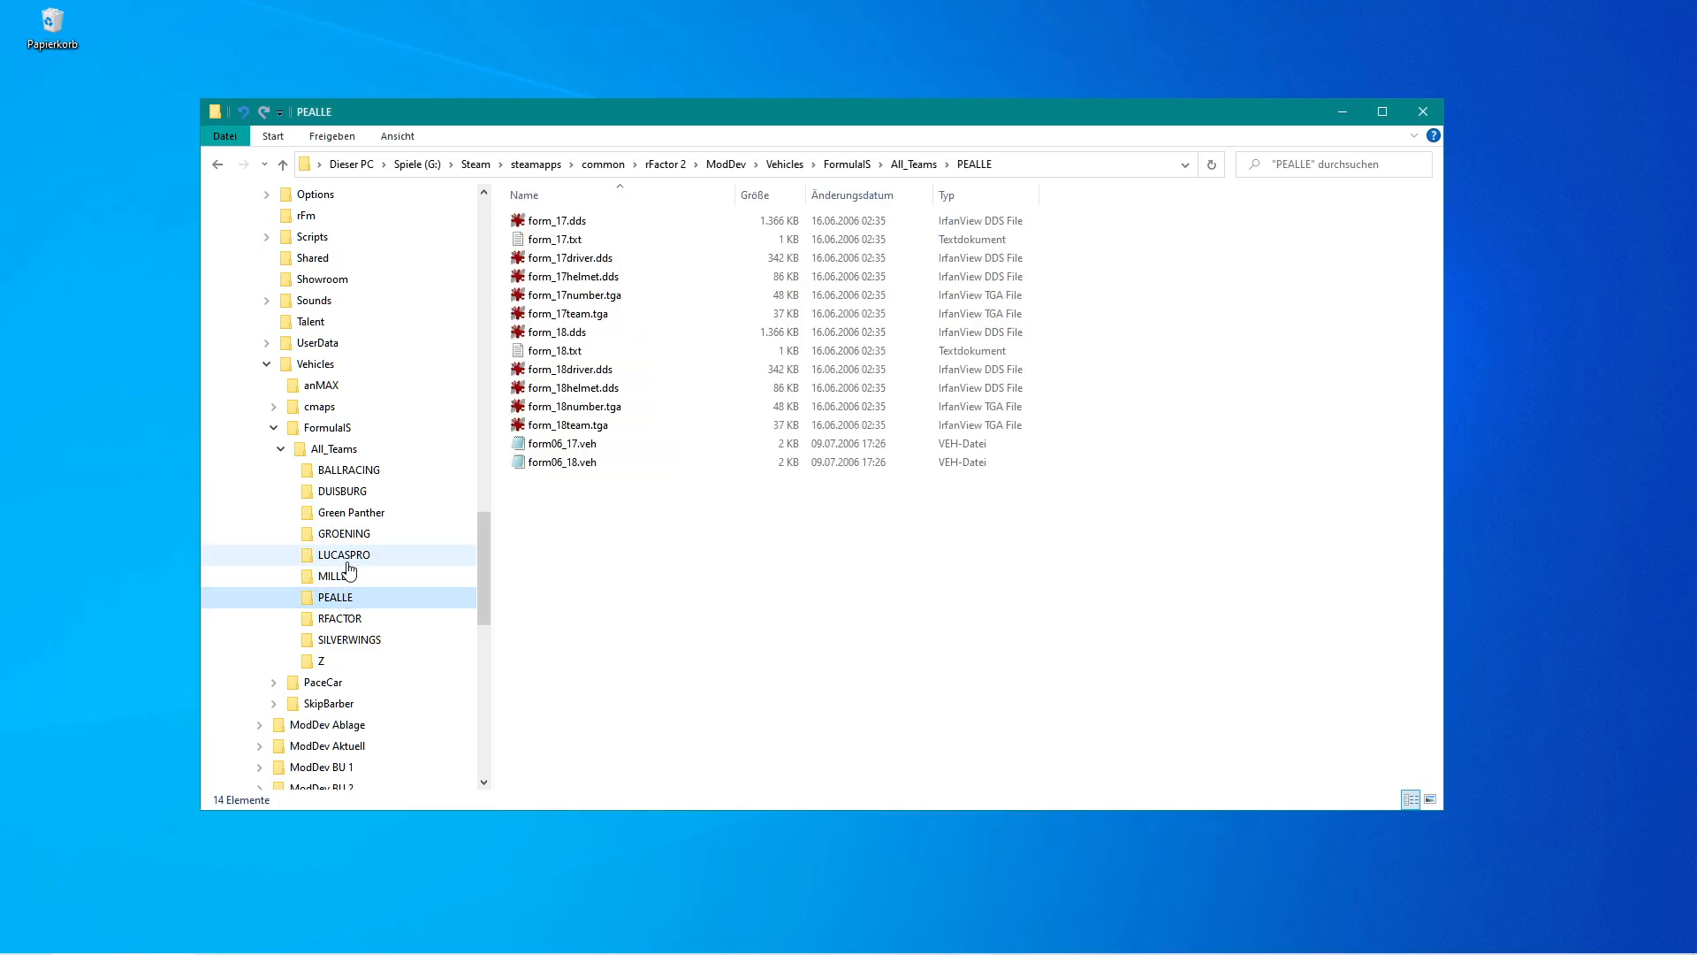
{"action": "left_click", "coordinate": [305, 452]}
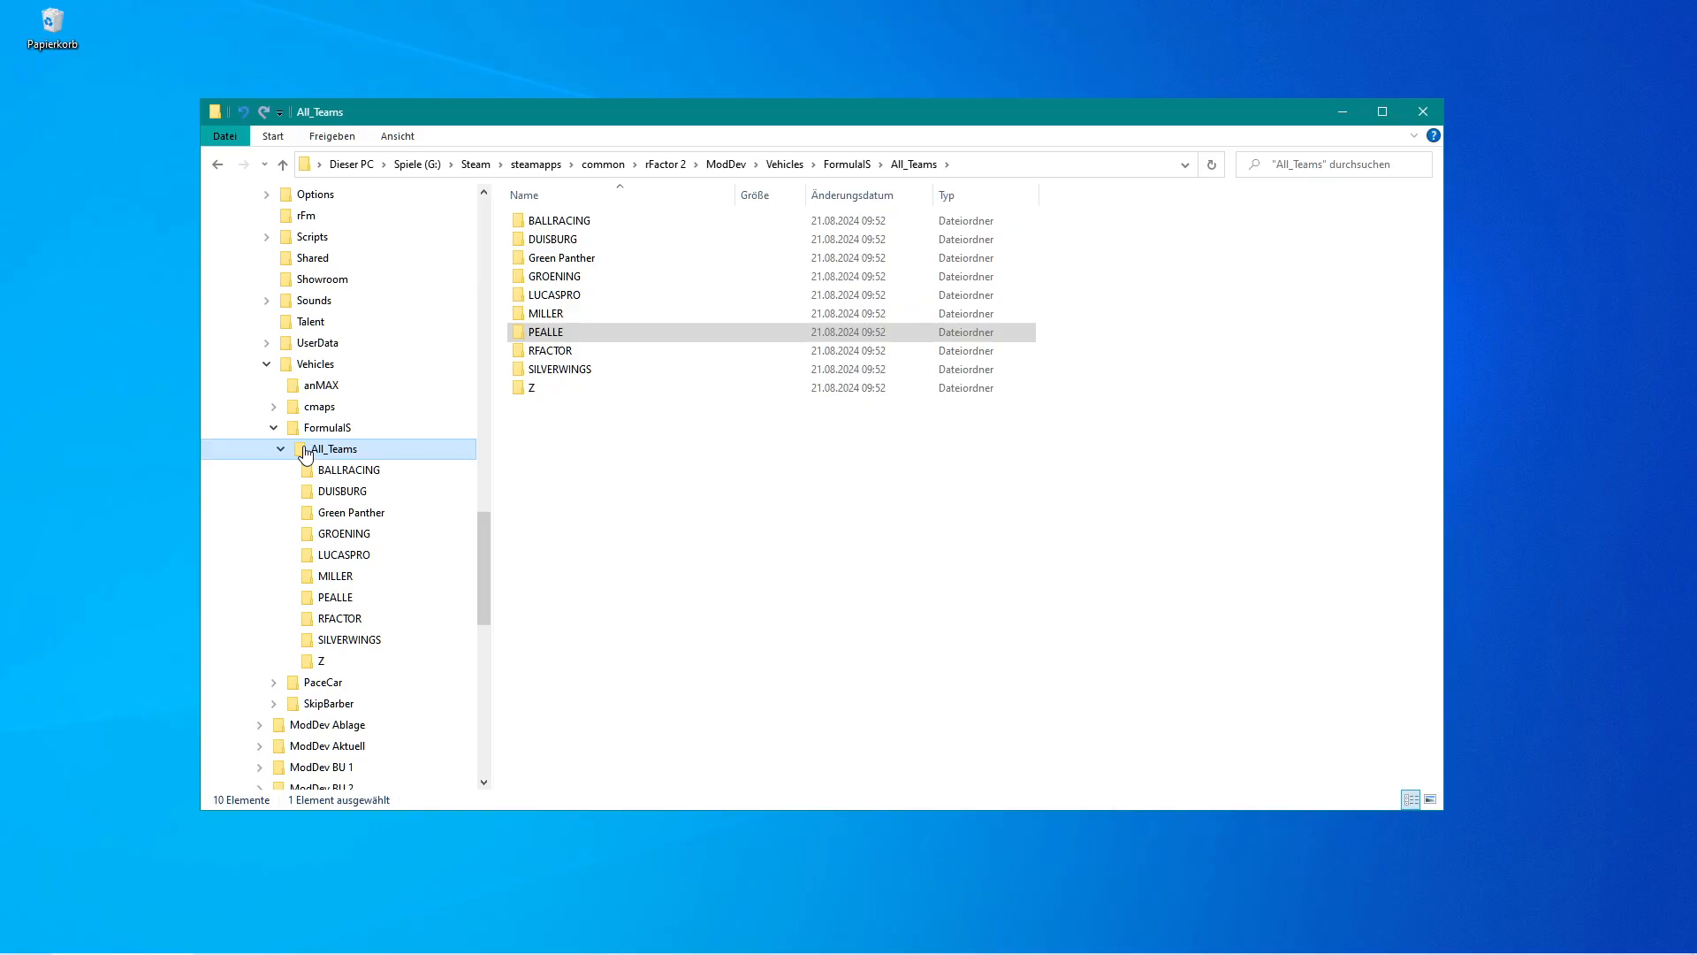
{"action": "left_click", "coordinate": [366, 474]}
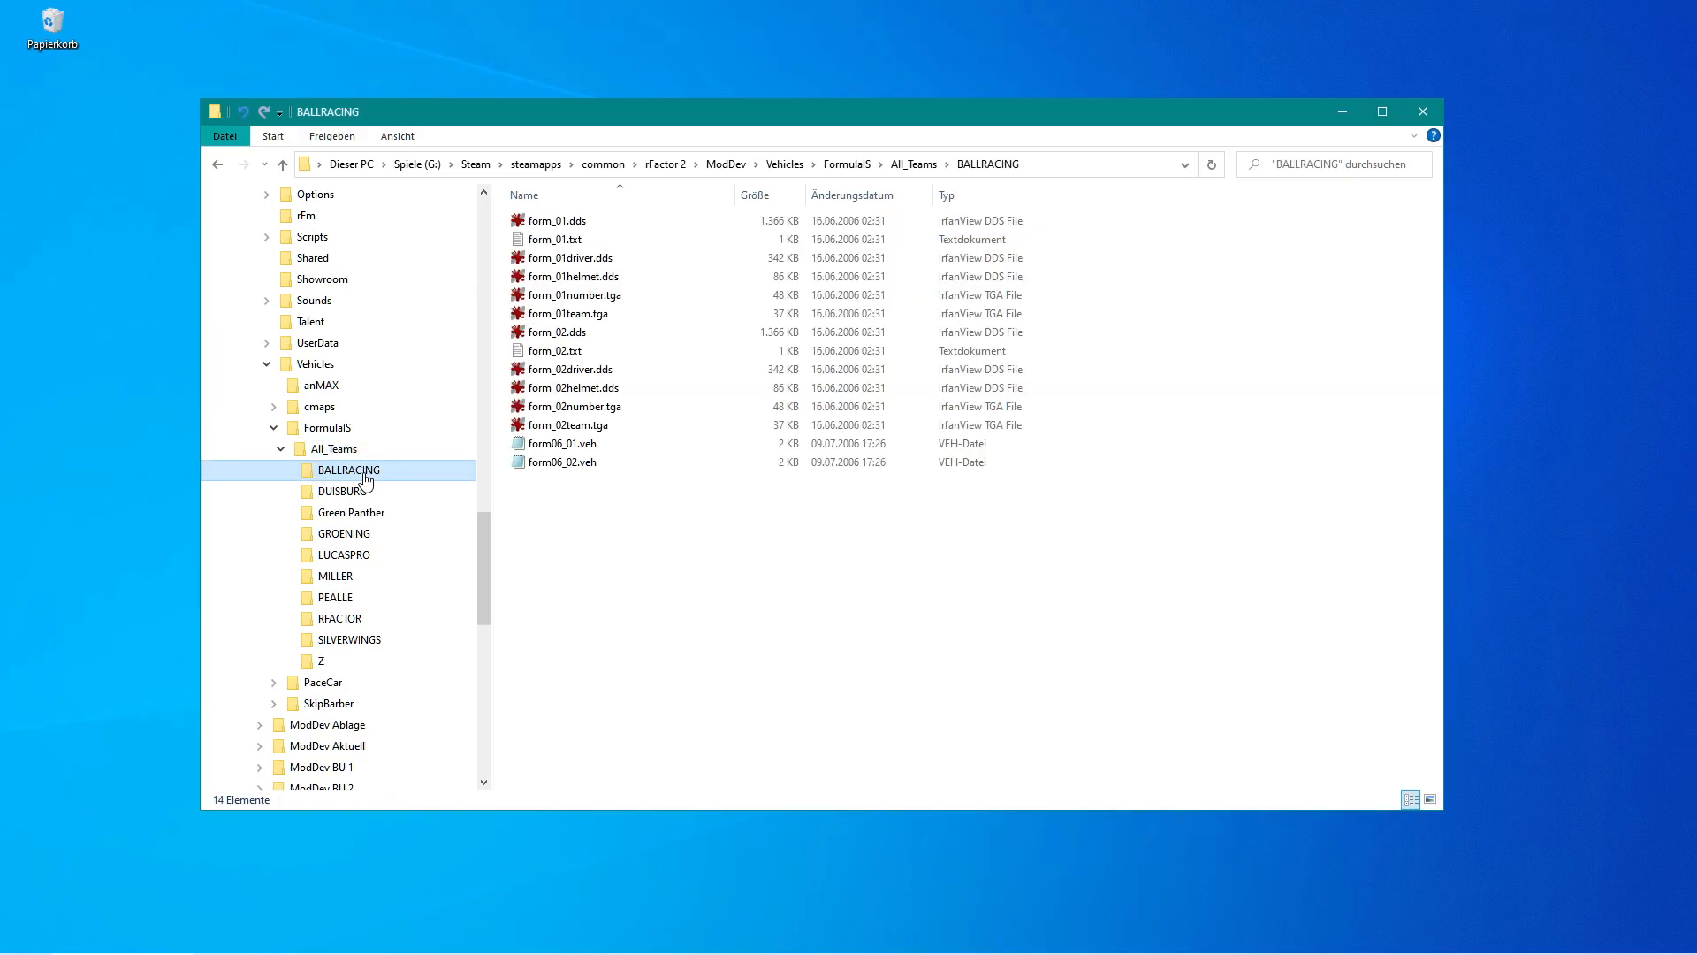
{"action": "left_click", "coordinate": [367, 490]}
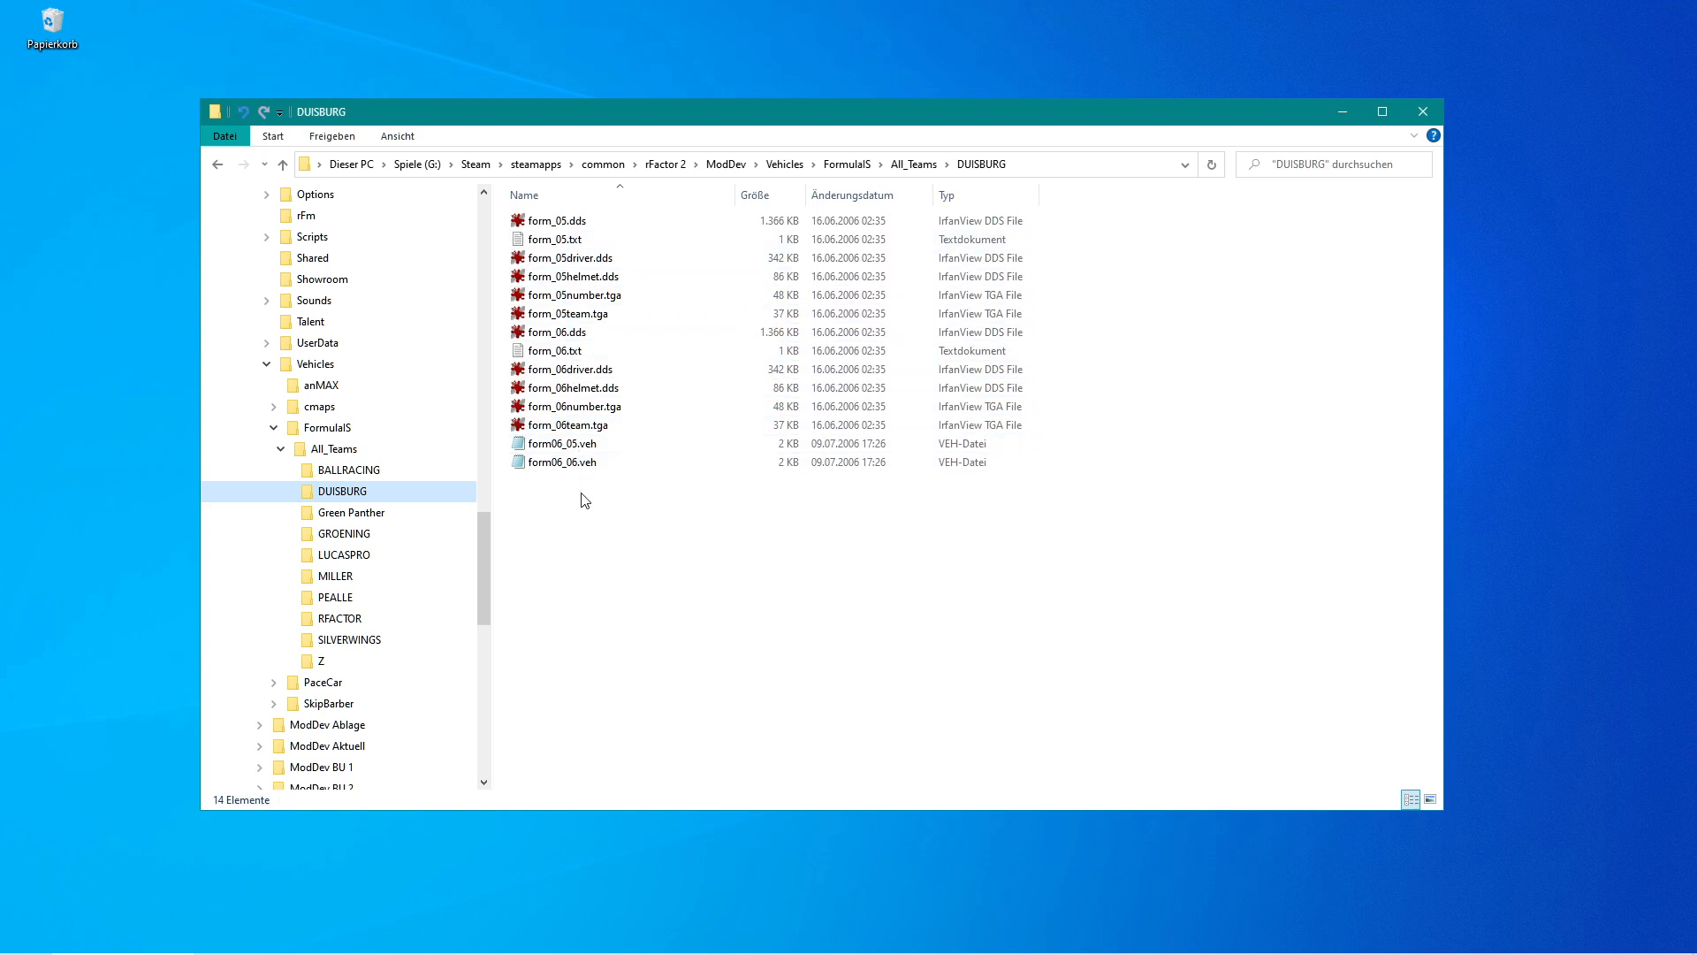
{"action": "left_click", "coordinate": [303, 450]}
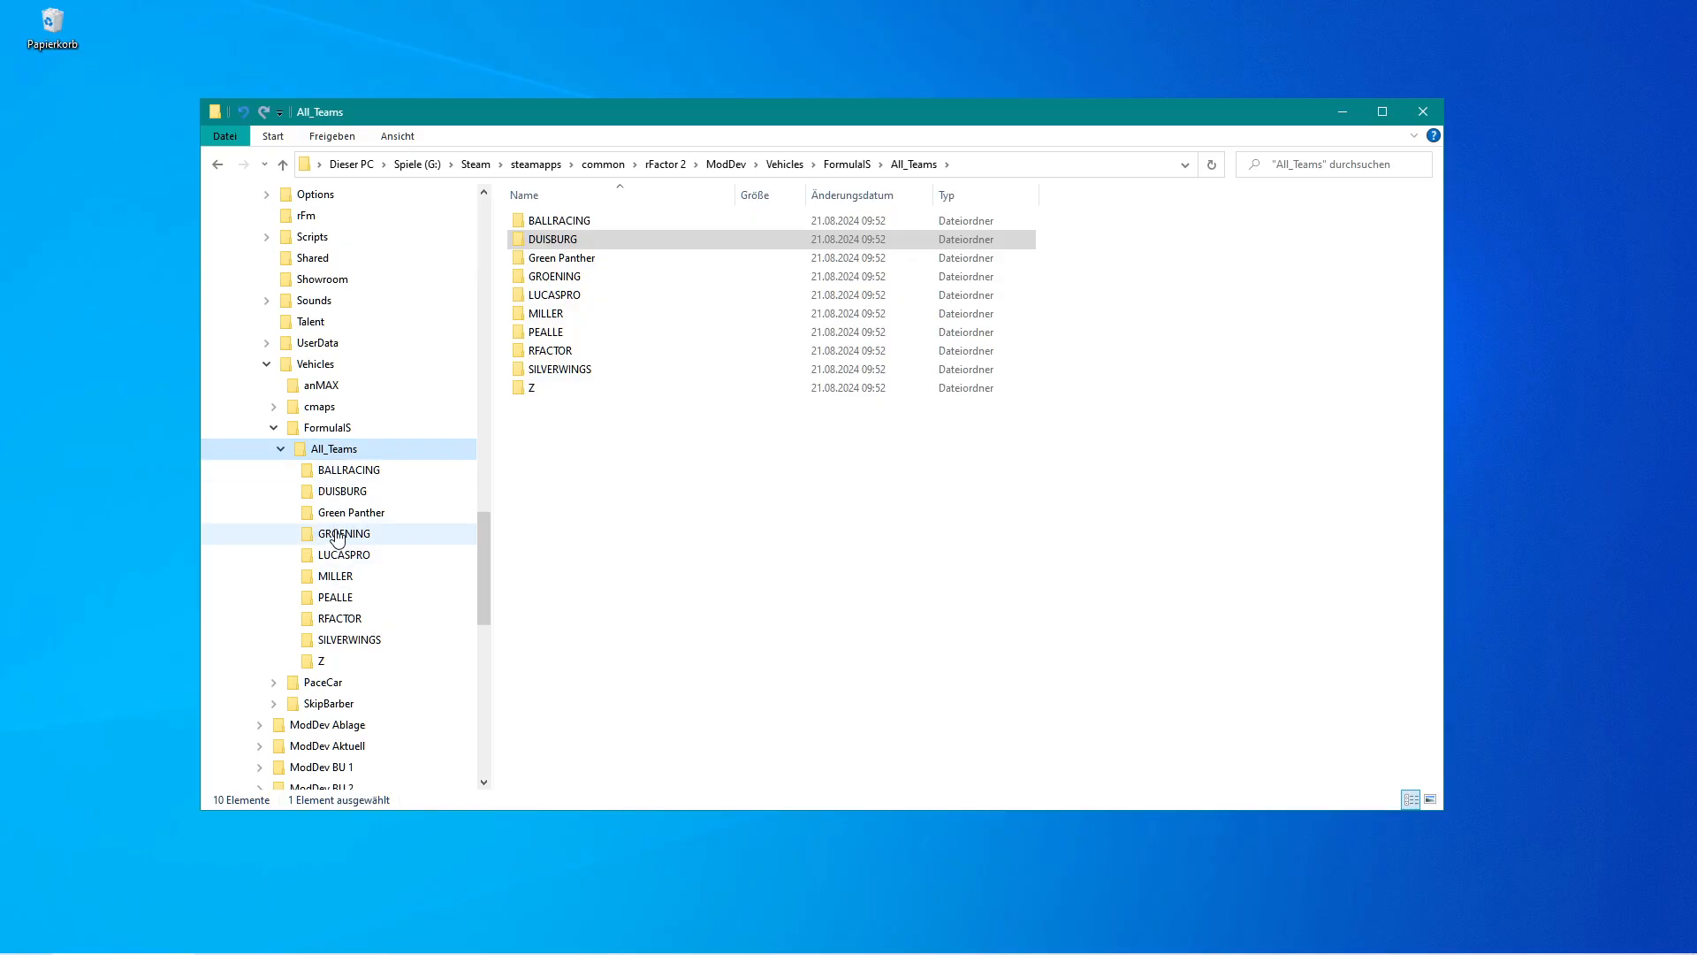
{"action": "left_click", "coordinate": [336, 492]}
{"action": "left_click", "coordinate": [344, 555]}
{"action": "left_click", "coordinate": [345, 495]}
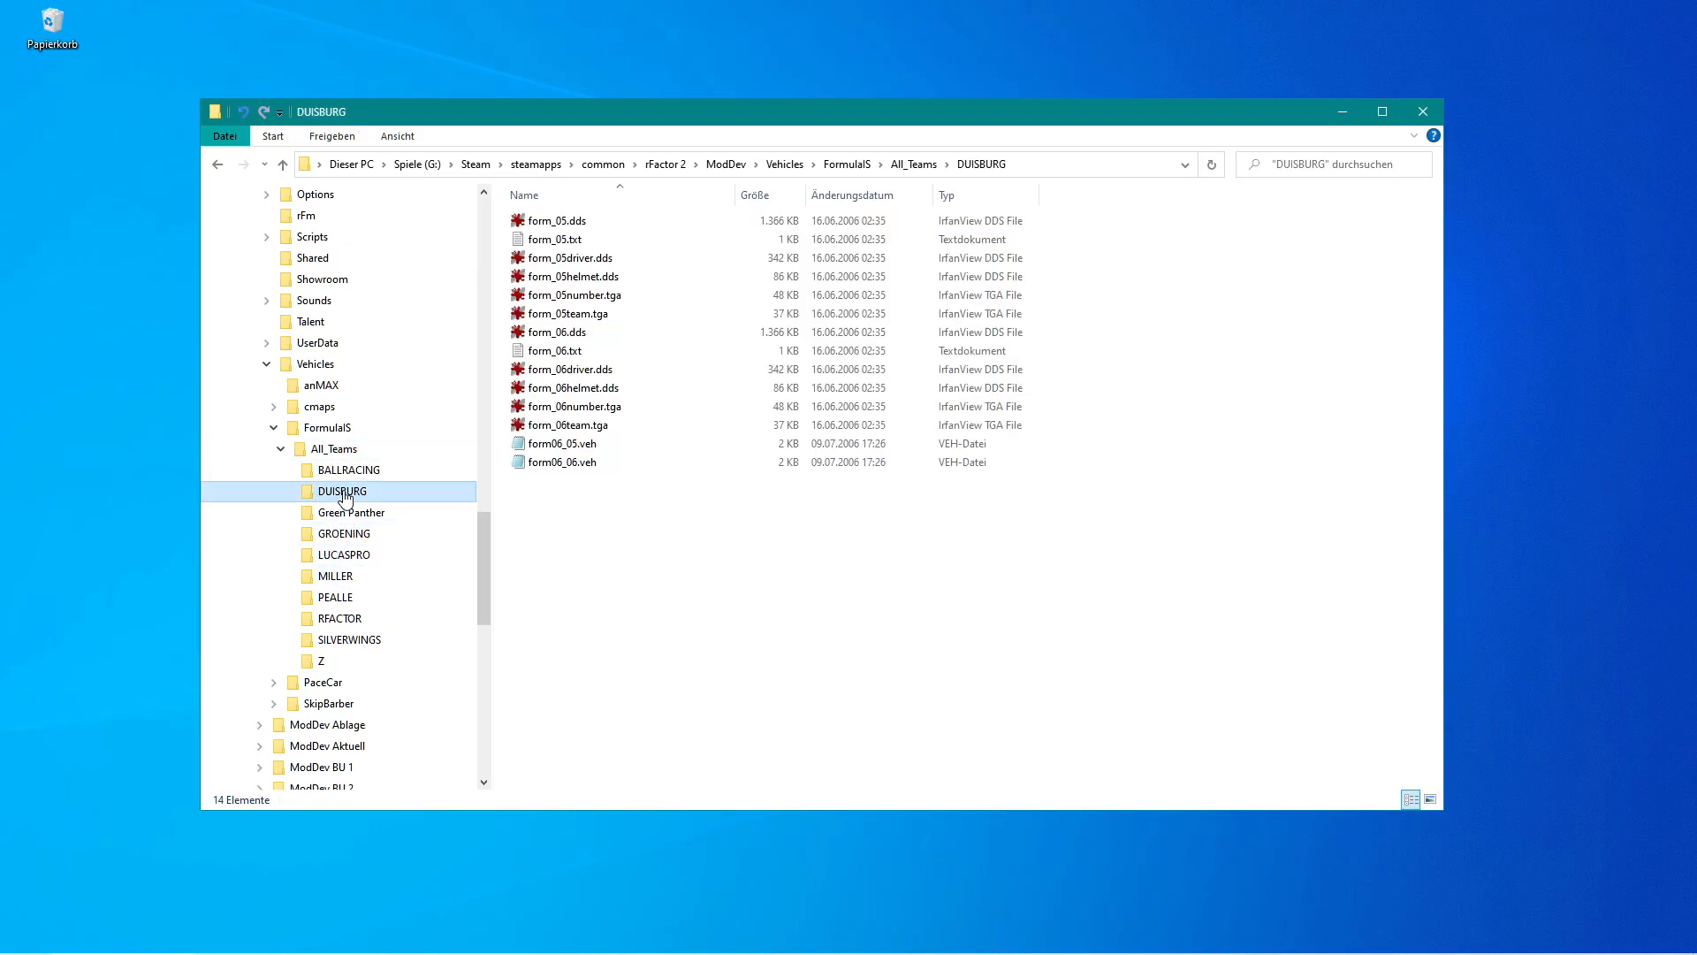
{"action": "left_click", "coordinate": [359, 557]}
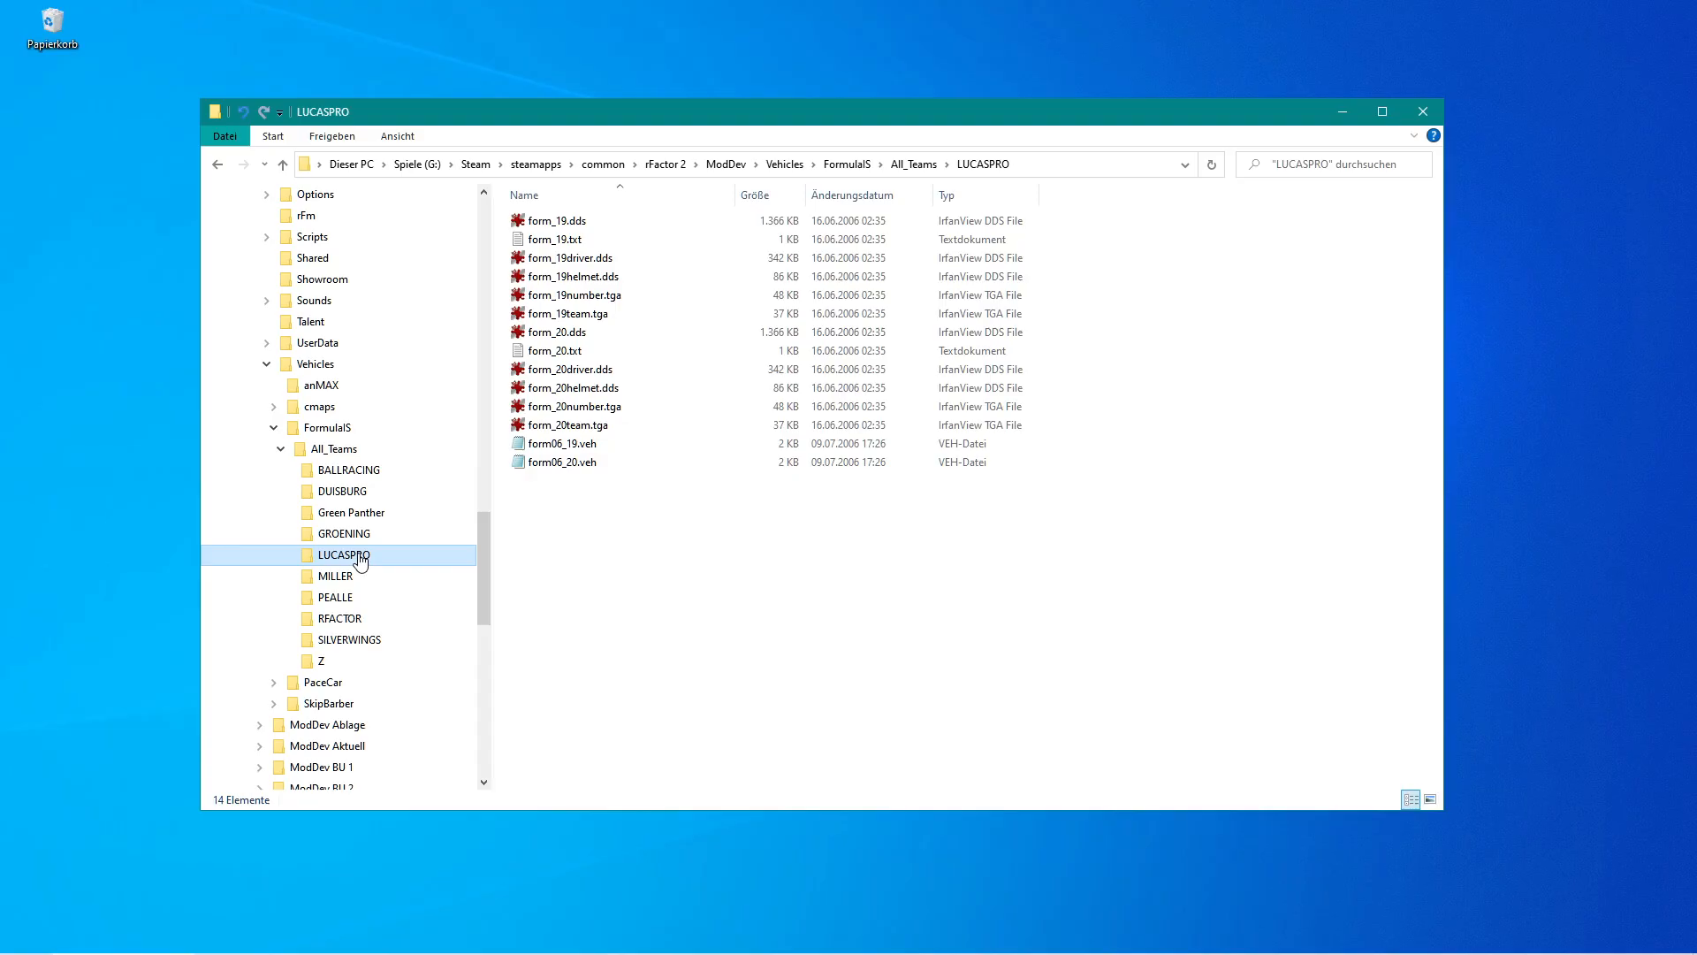
{"action": "left_click", "coordinate": [302, 451]}
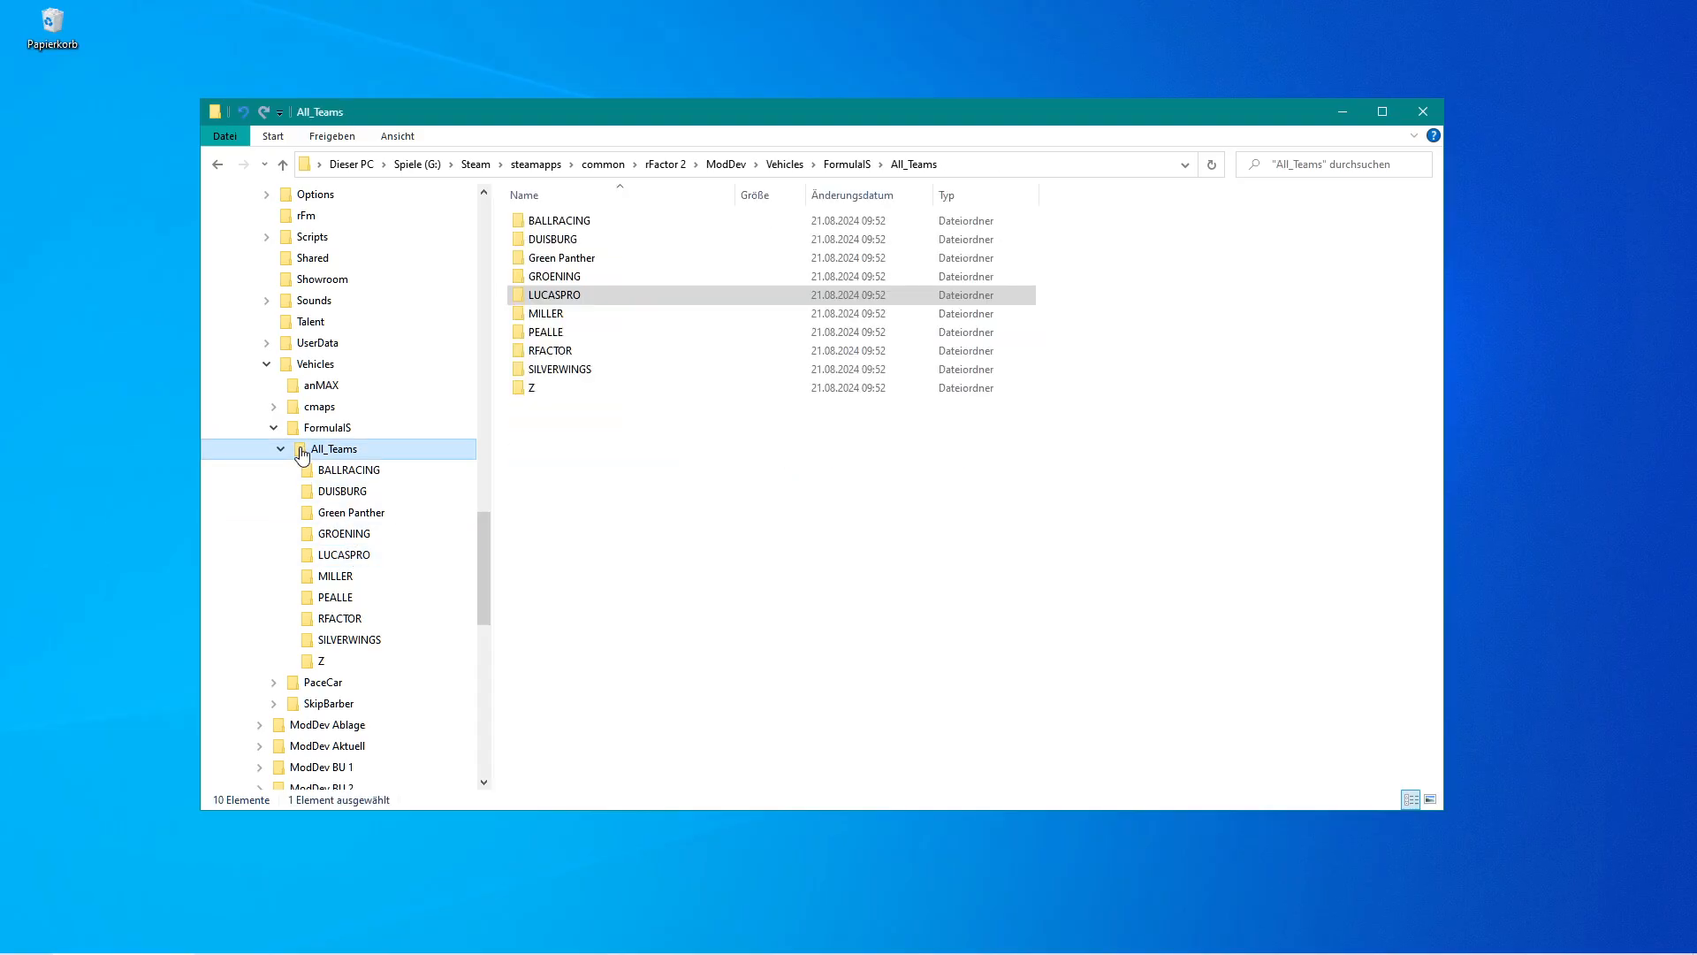
Search All_Teams for all files with *.* and move every team file directly into the All_Teams folder.
{"action": "left_click", "coordinate": [1335, 168]}
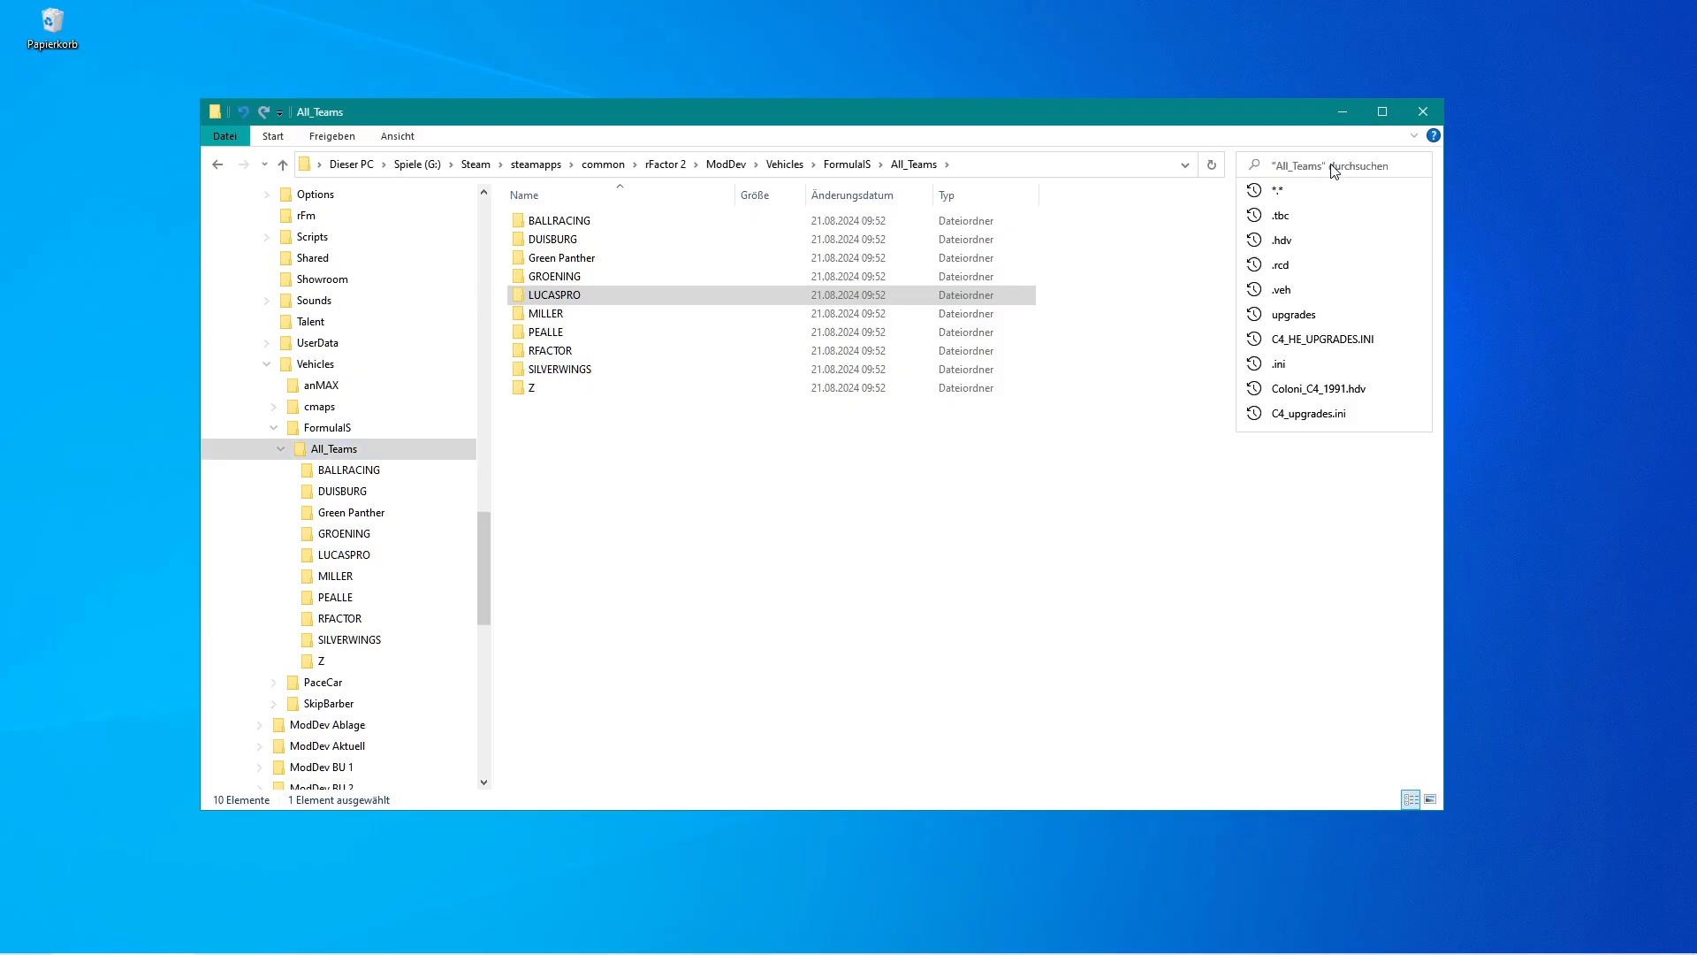
{"action": "left_click", "coordinate": [1305, 188]}
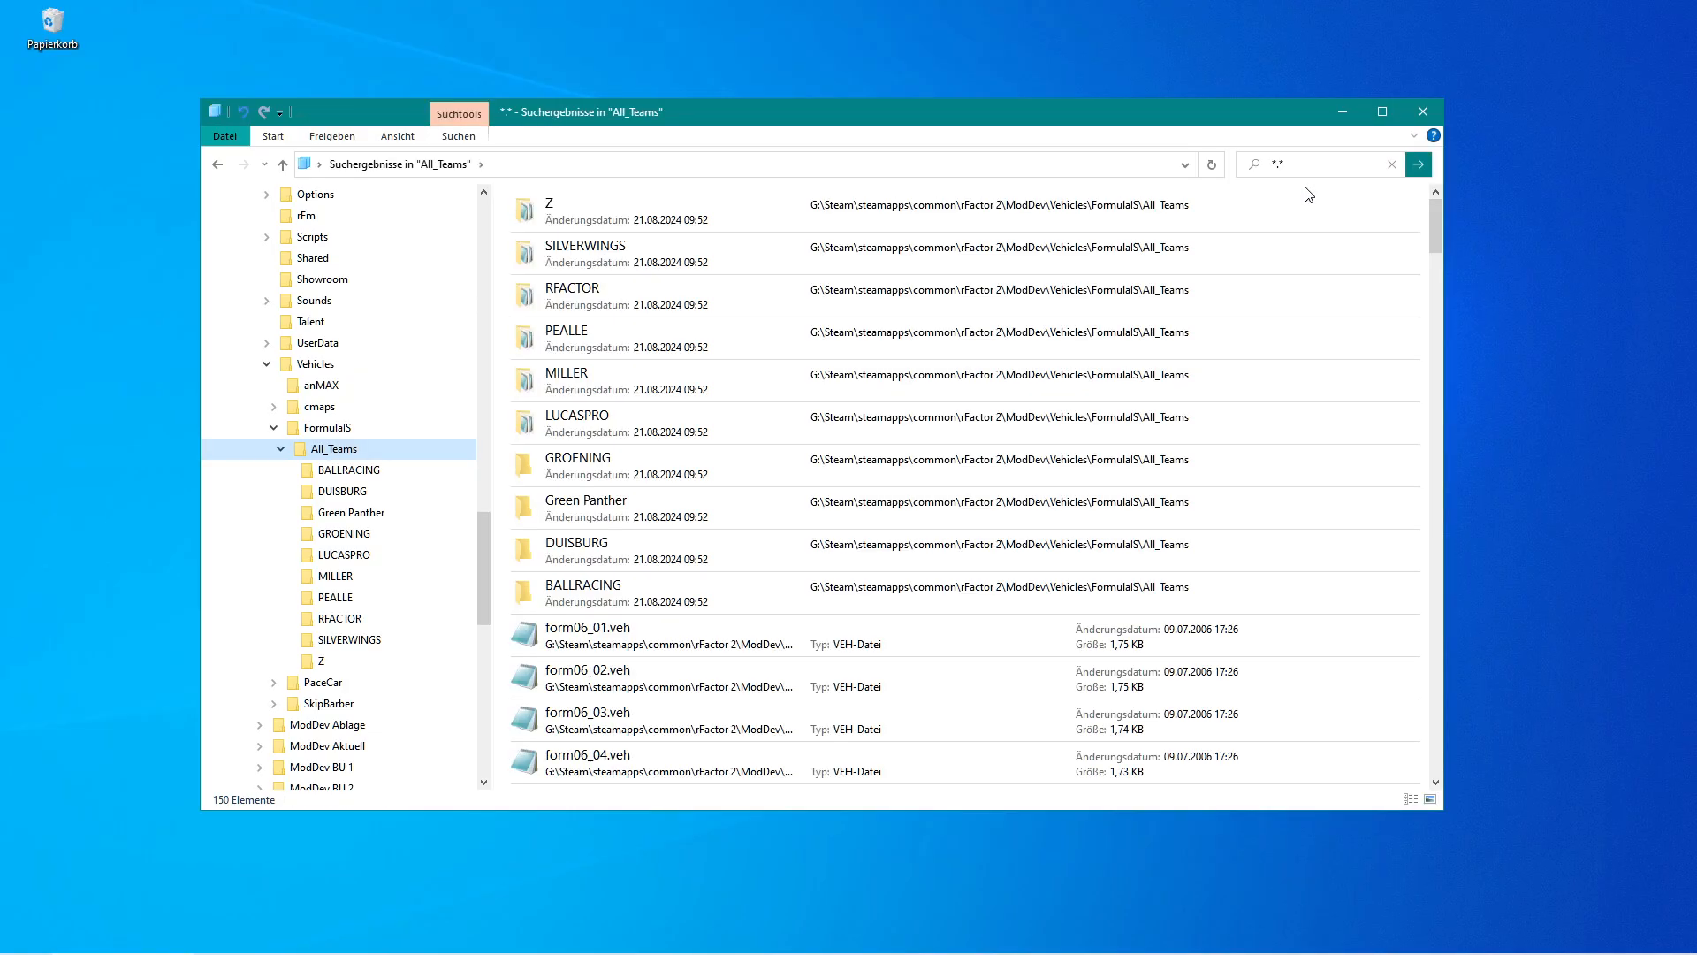
{"action": "left_click", "coordinate": [546, 641]}
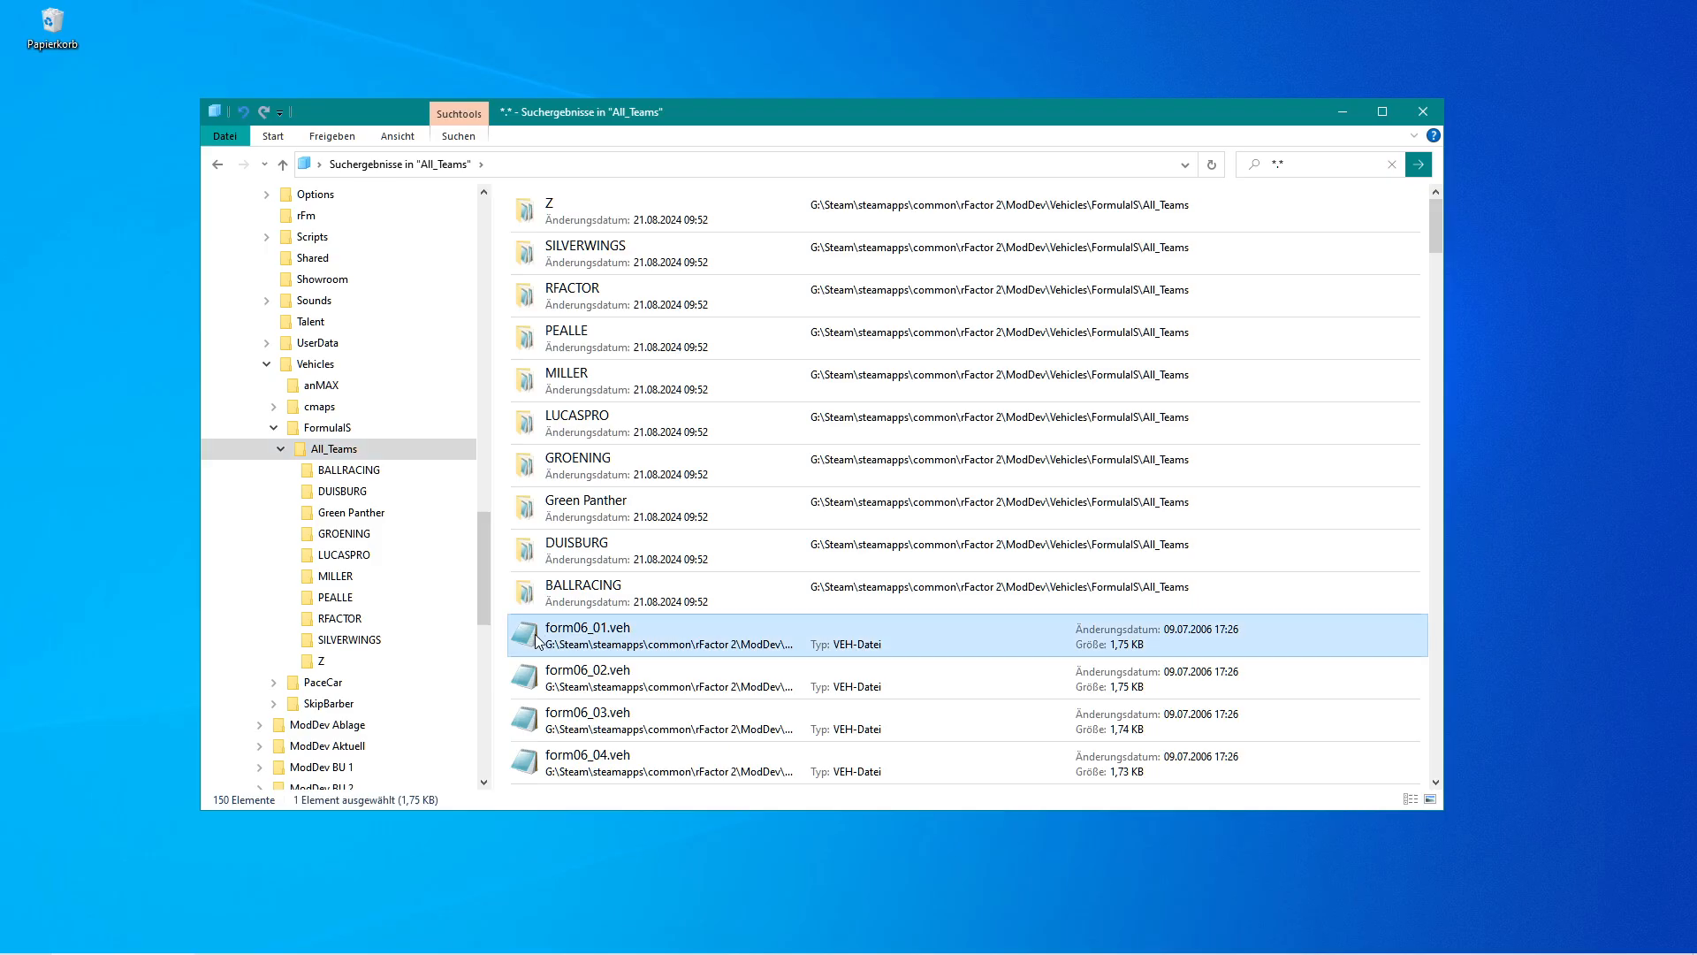
{"action": "left_click_drag", "start_coordinate": [1439, 249], "coordinate": [1441, 768]}
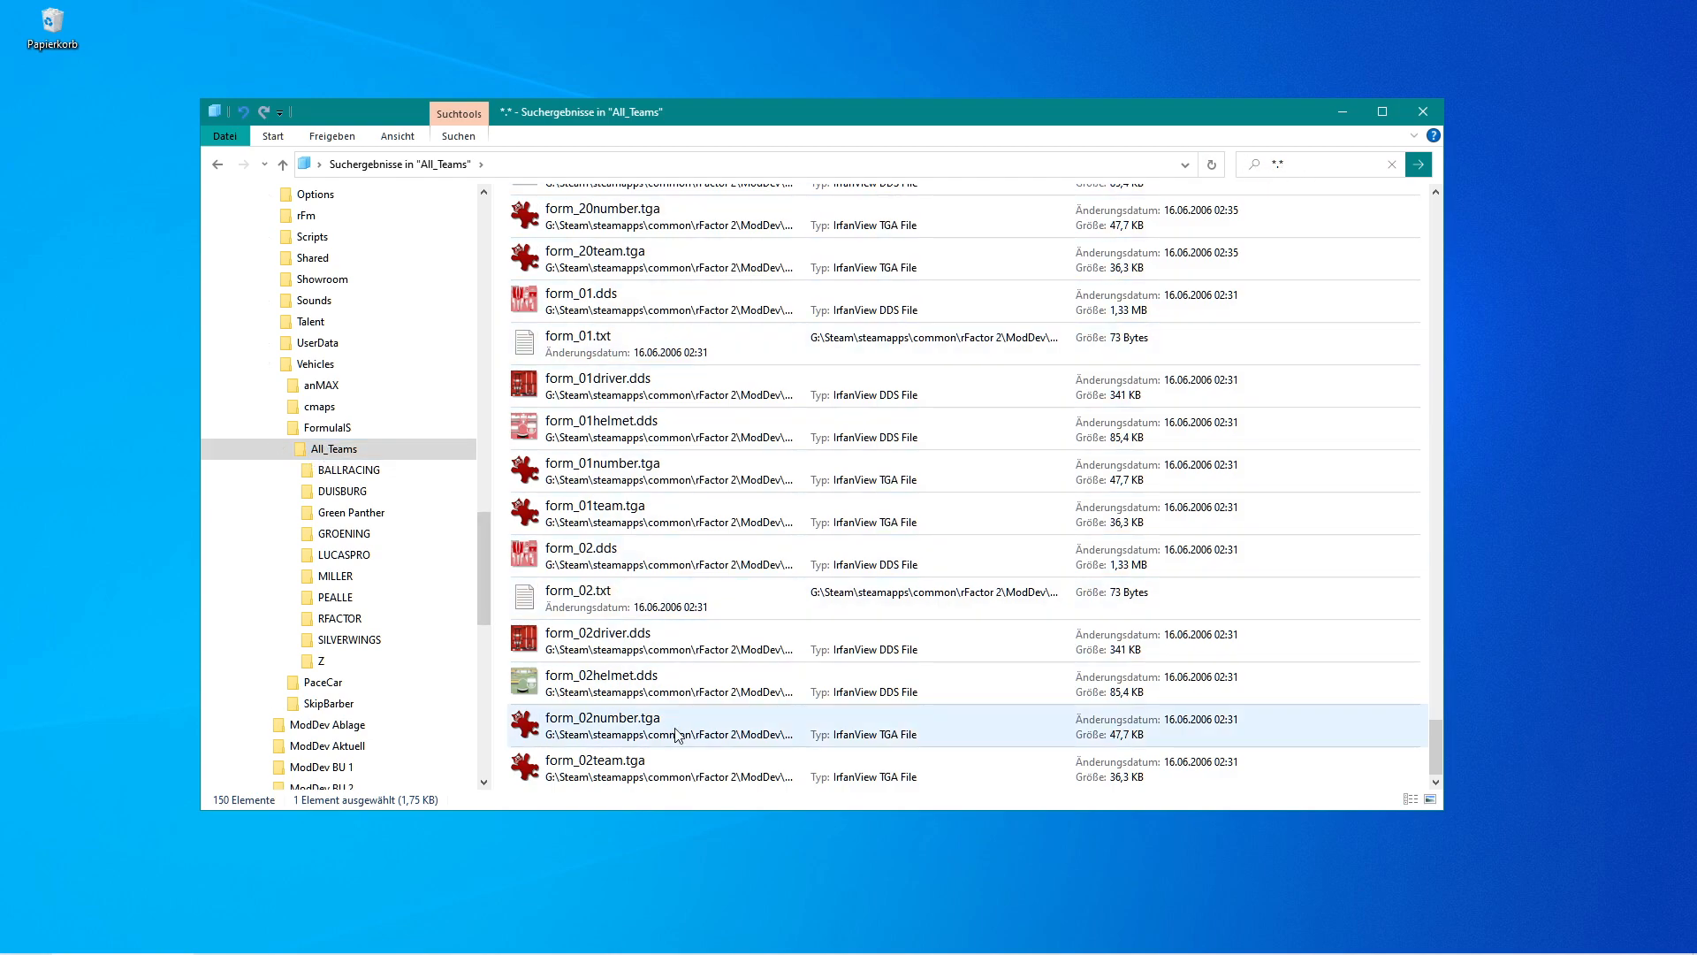
{"action": "left_click", "coordinate": [626, 767], "text": "shift"}
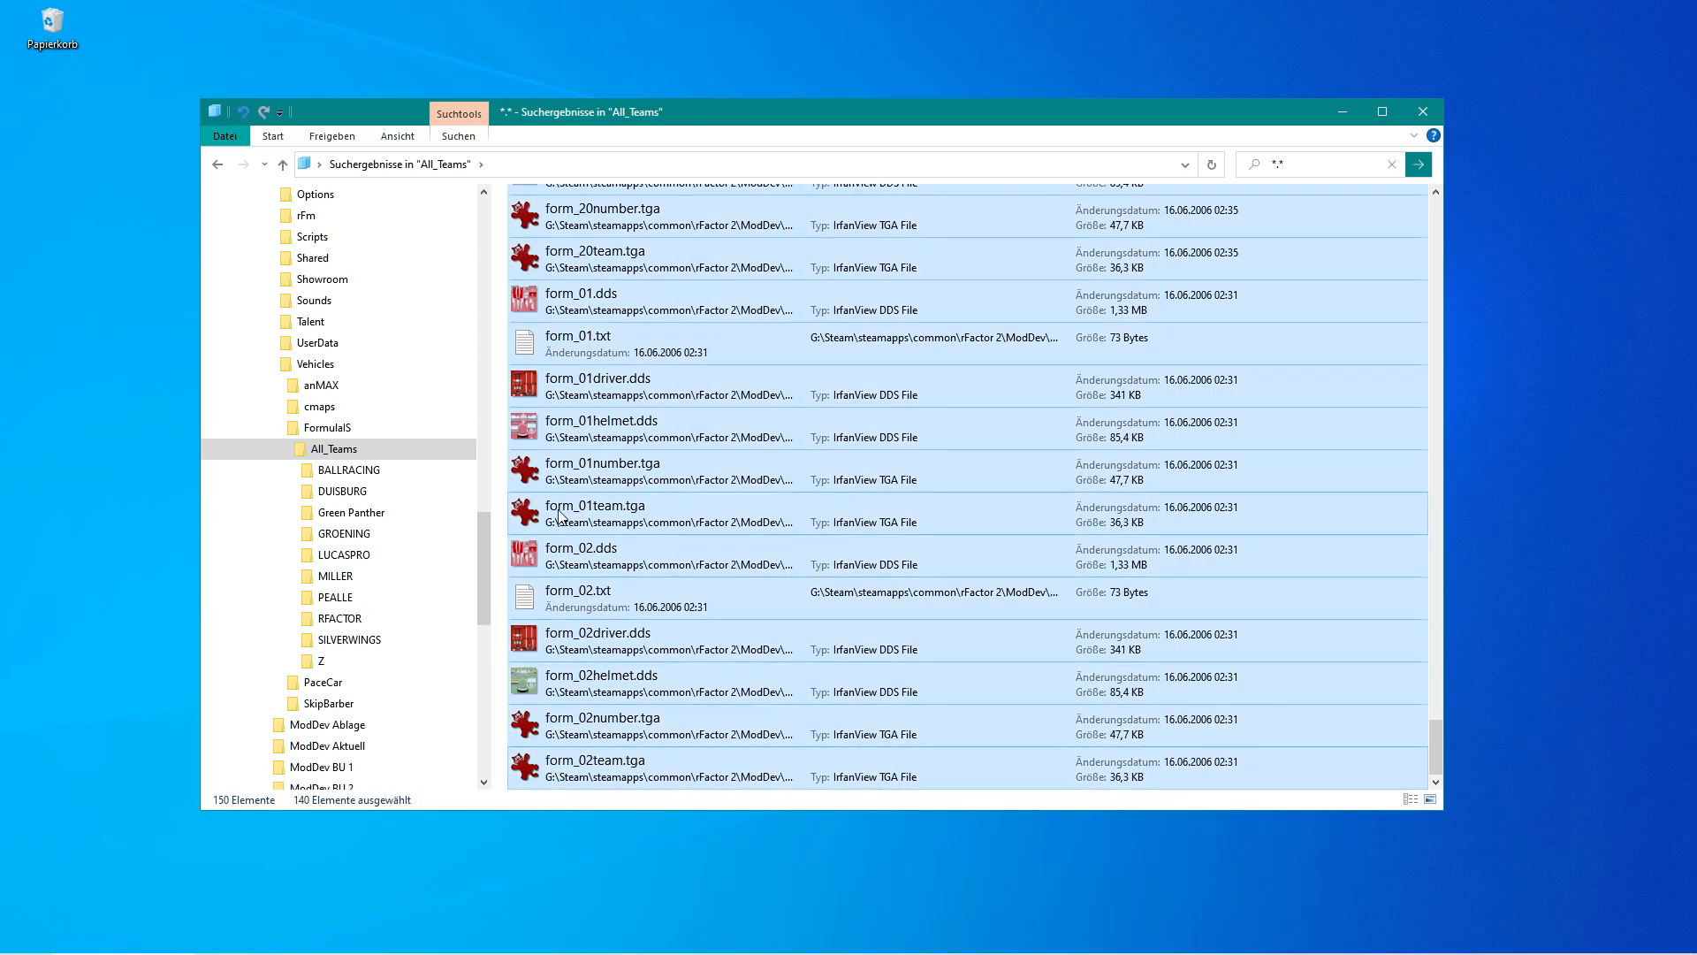
{"action": "left_click_drag", "start_coordinate": [521, 427], "coordinate": [409, 456]}
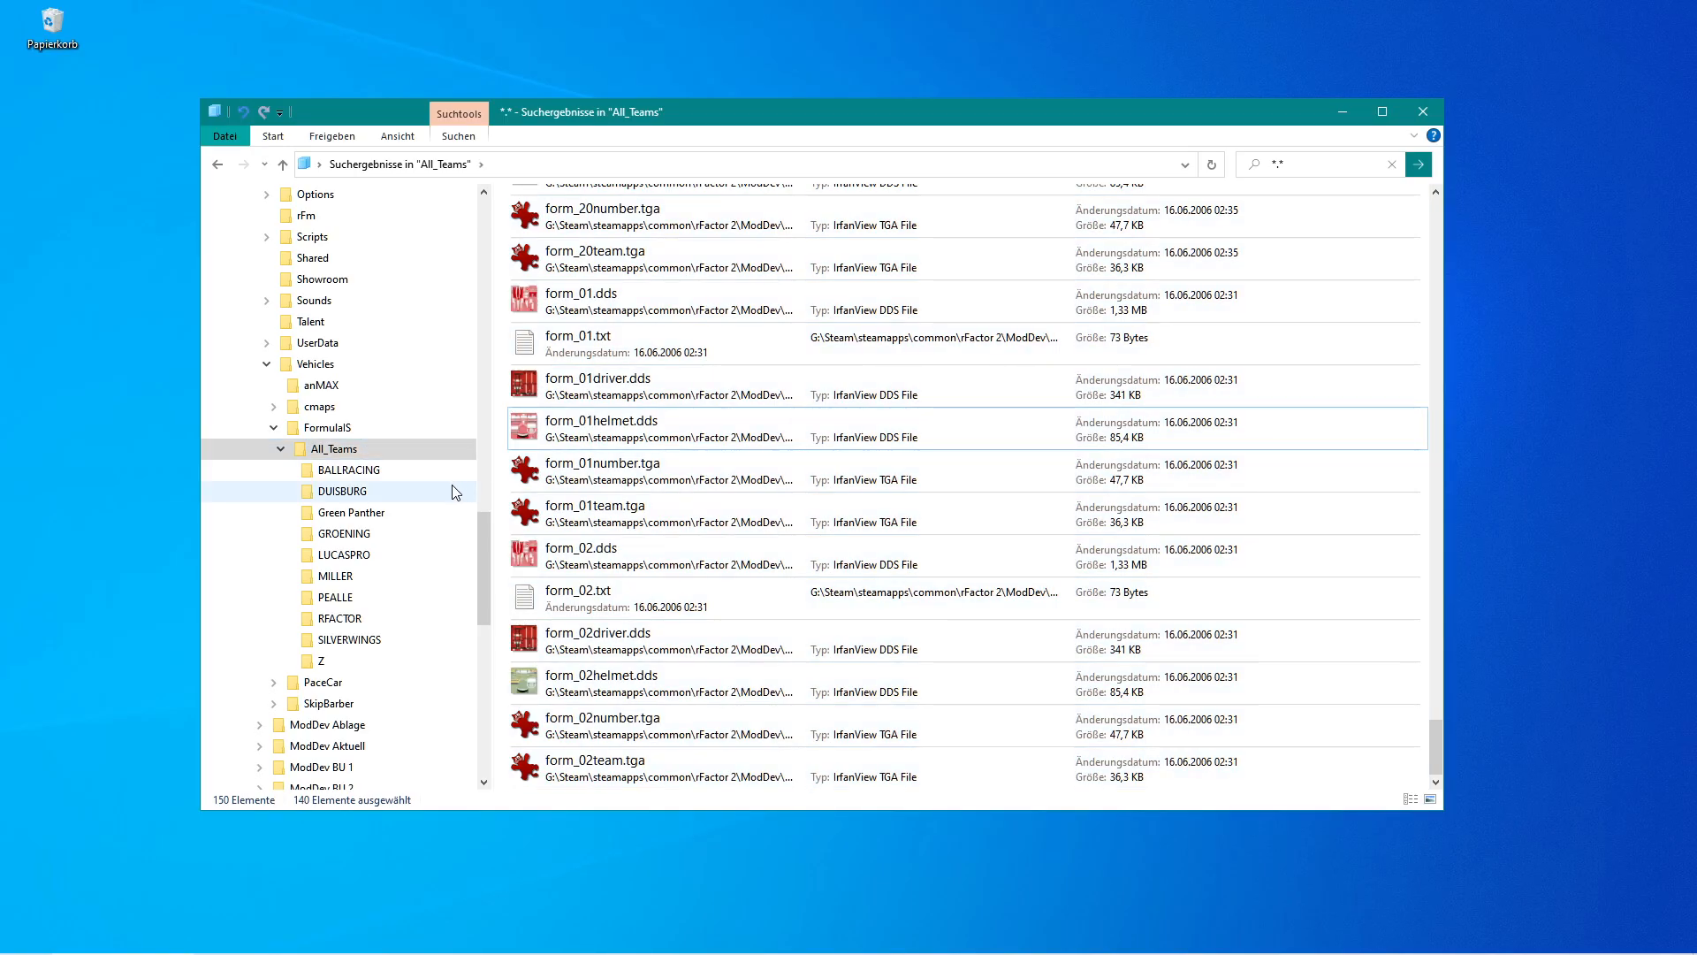
Check each team subfolder from BALLRACING to Z in All_Teams for remaining contents.
{"action": "left_click", "coordinate": [382, 478]}
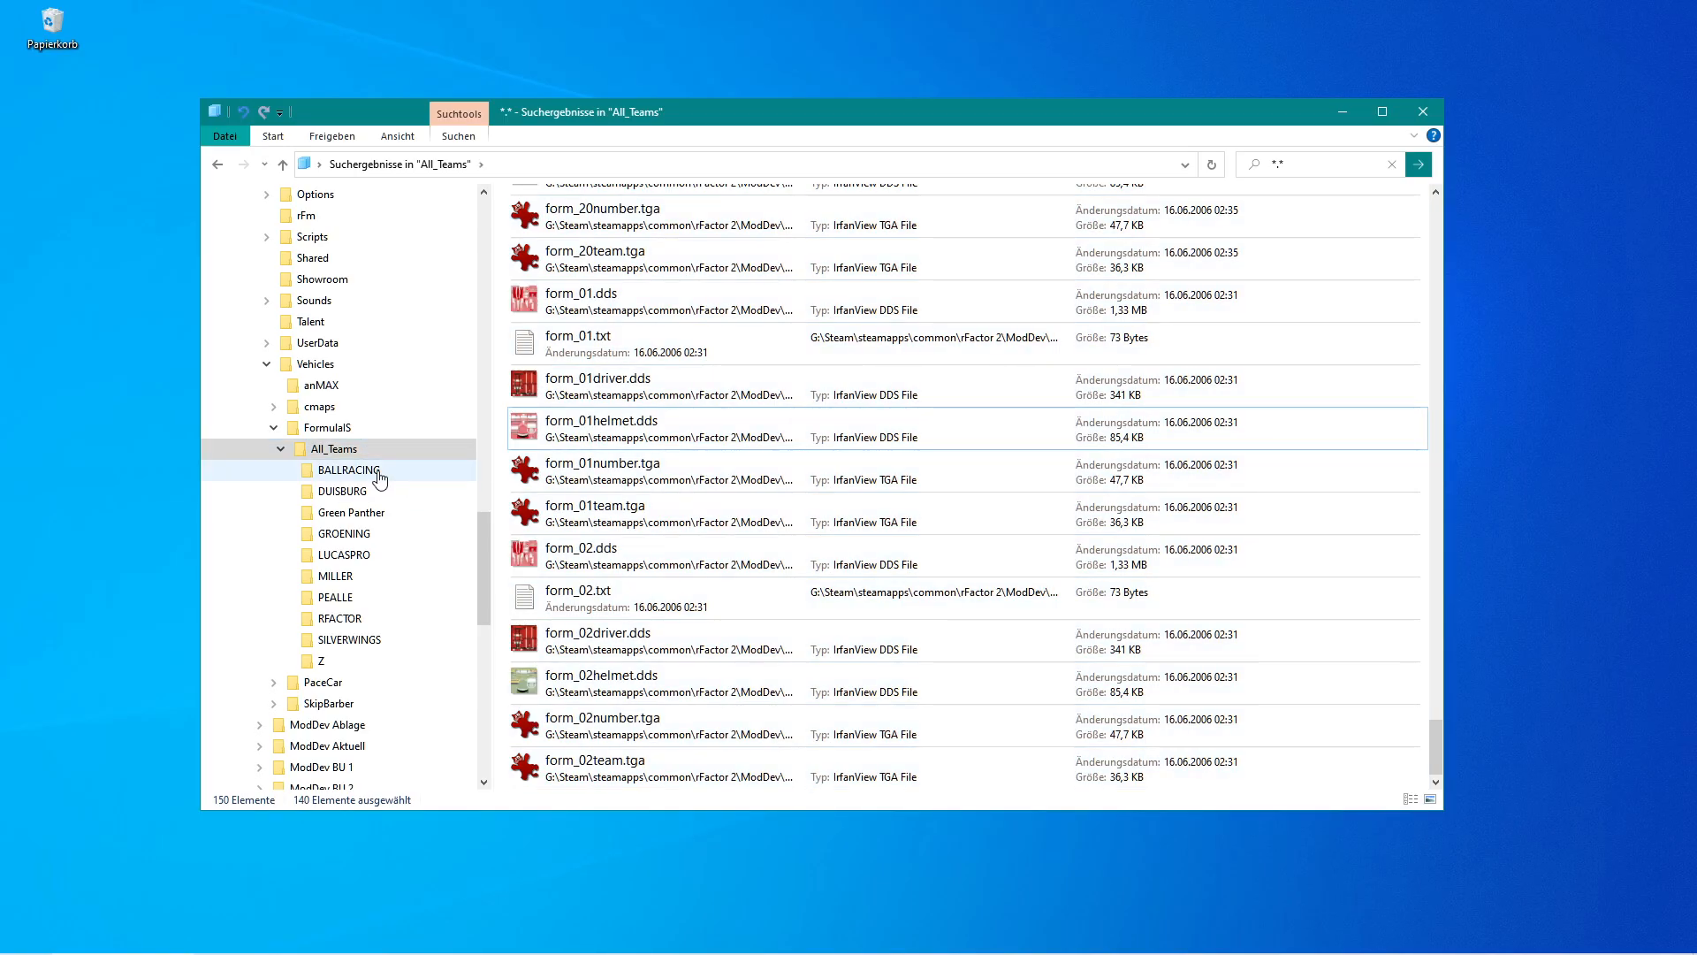
{"action": "left_click", "coordinate": [363, 491]}
{"action": "left_click", "coordinate": [365, 516]}
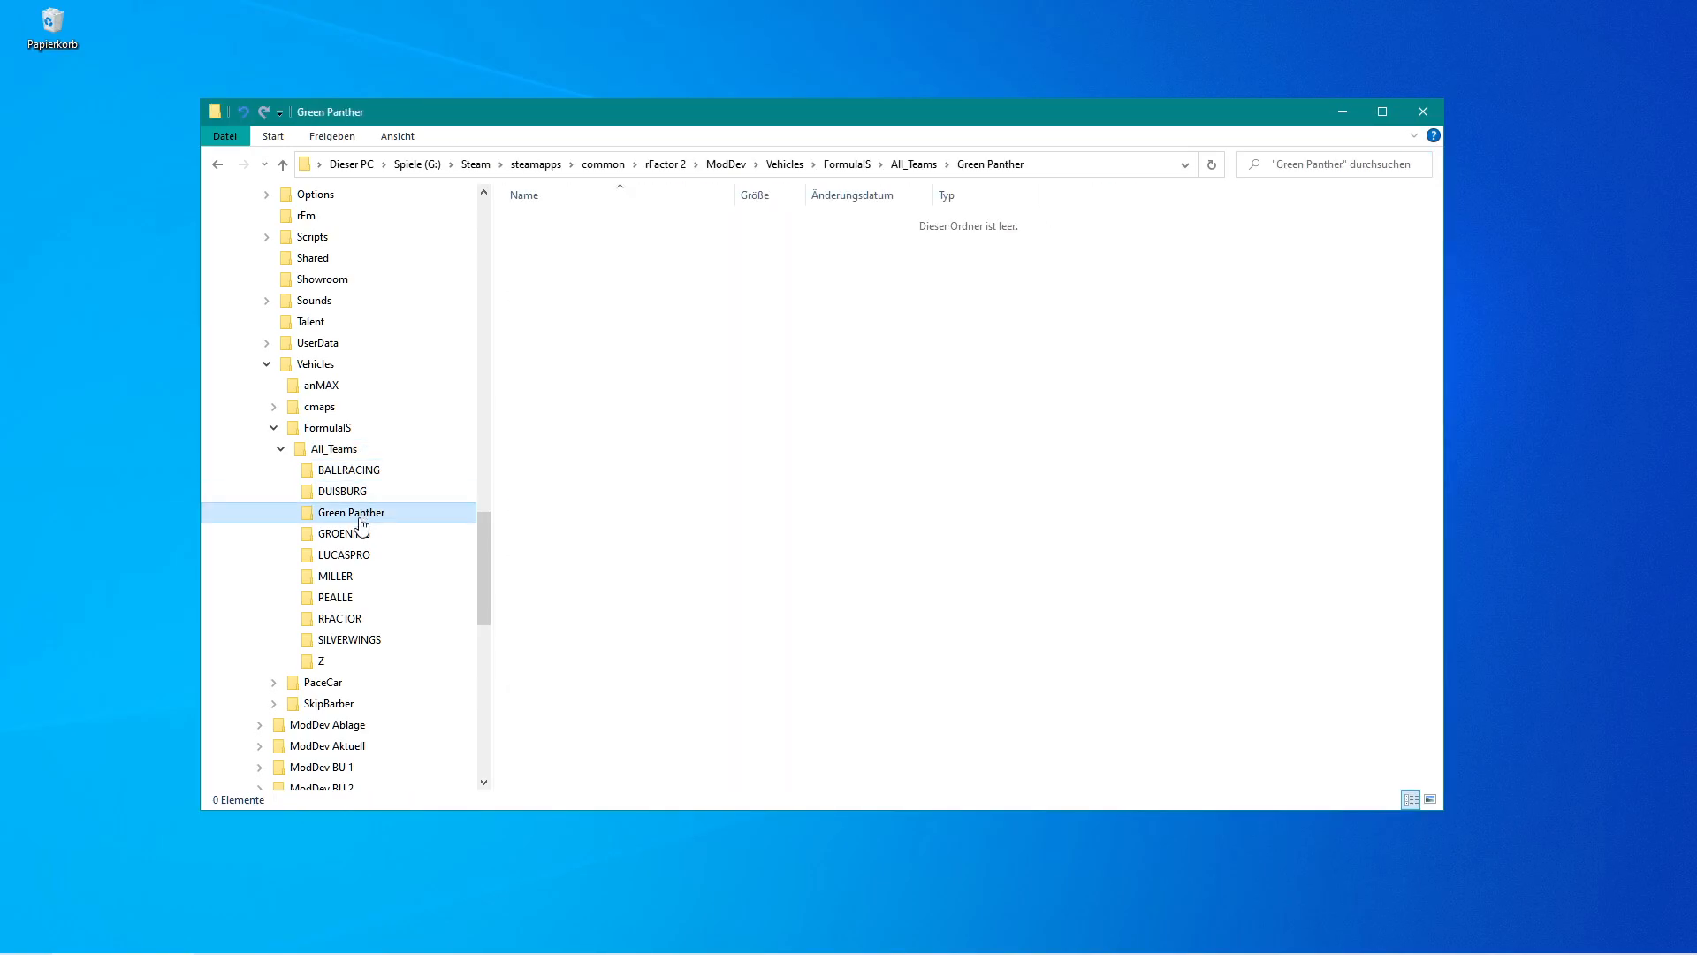
{"action": "left_click", "coordinate": [357, 535]}
{"action": "left_click", "coordinate": [350, 555]}
{"action": "left_click", "coordinate": [346, 577]}
{"action": "left_click", "coordinate": [348, 598]}
{"action": "left_click", "coordinate": [350, 619]}
{"action": "left_click", "coordinate": [352, 640]}
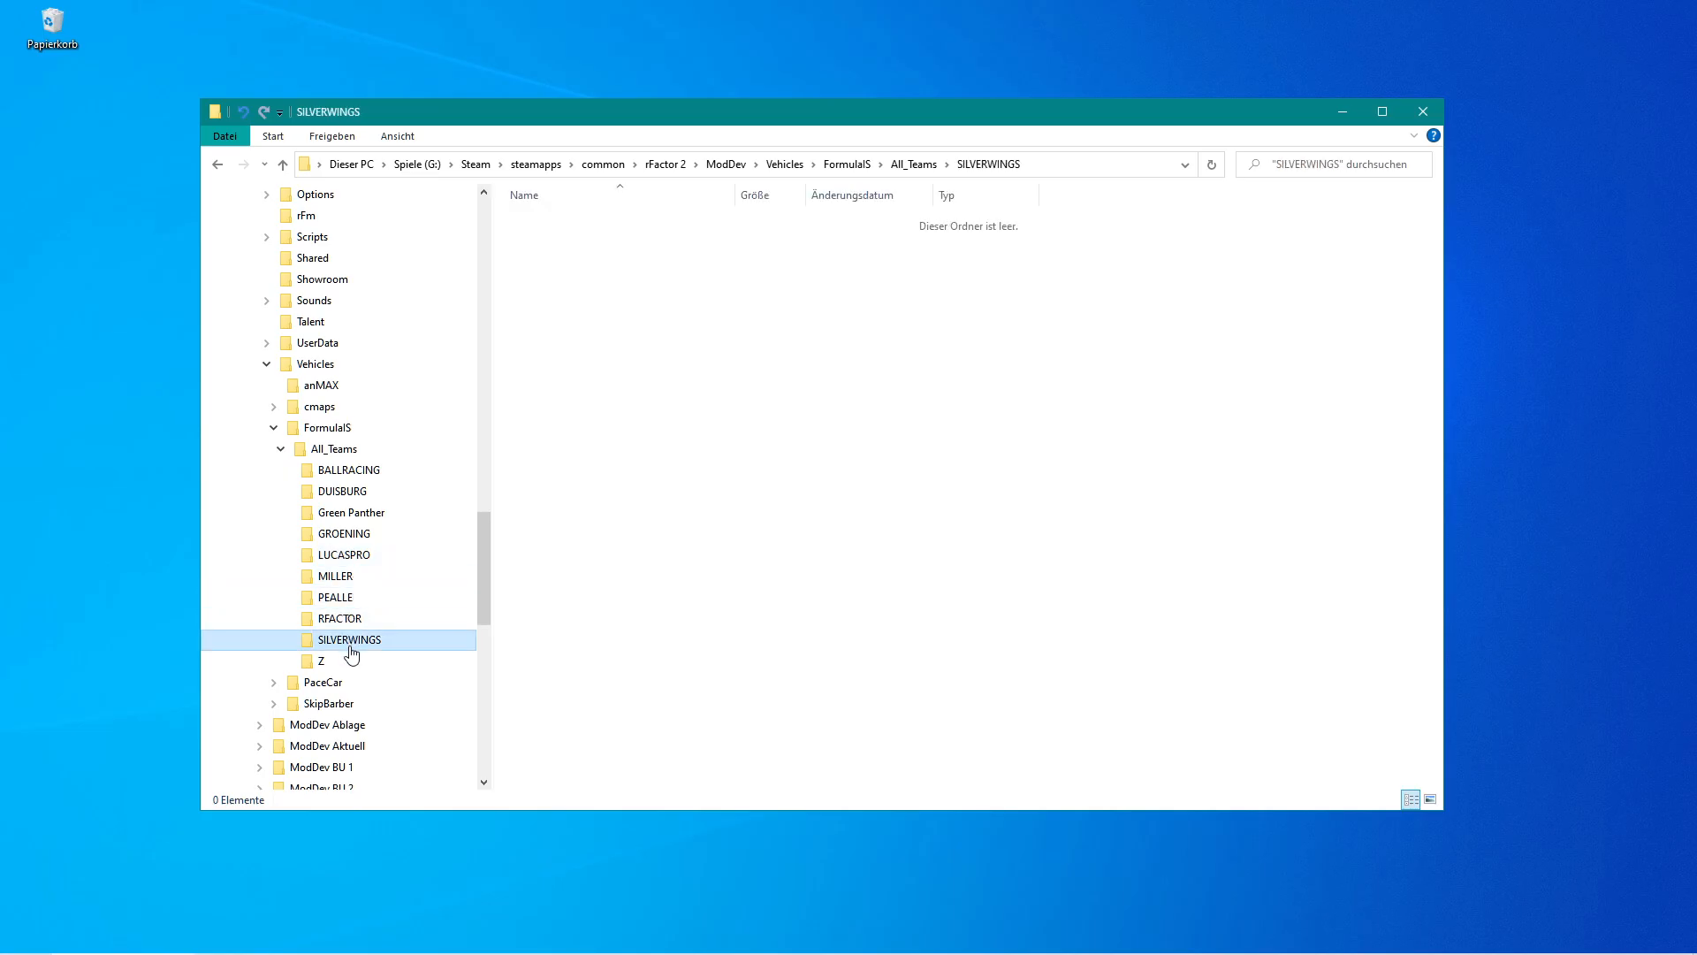
{"action": "left_click", "coordinate": [339, 659]}
{"action": "left_click", "coordinate": [341, 451]}
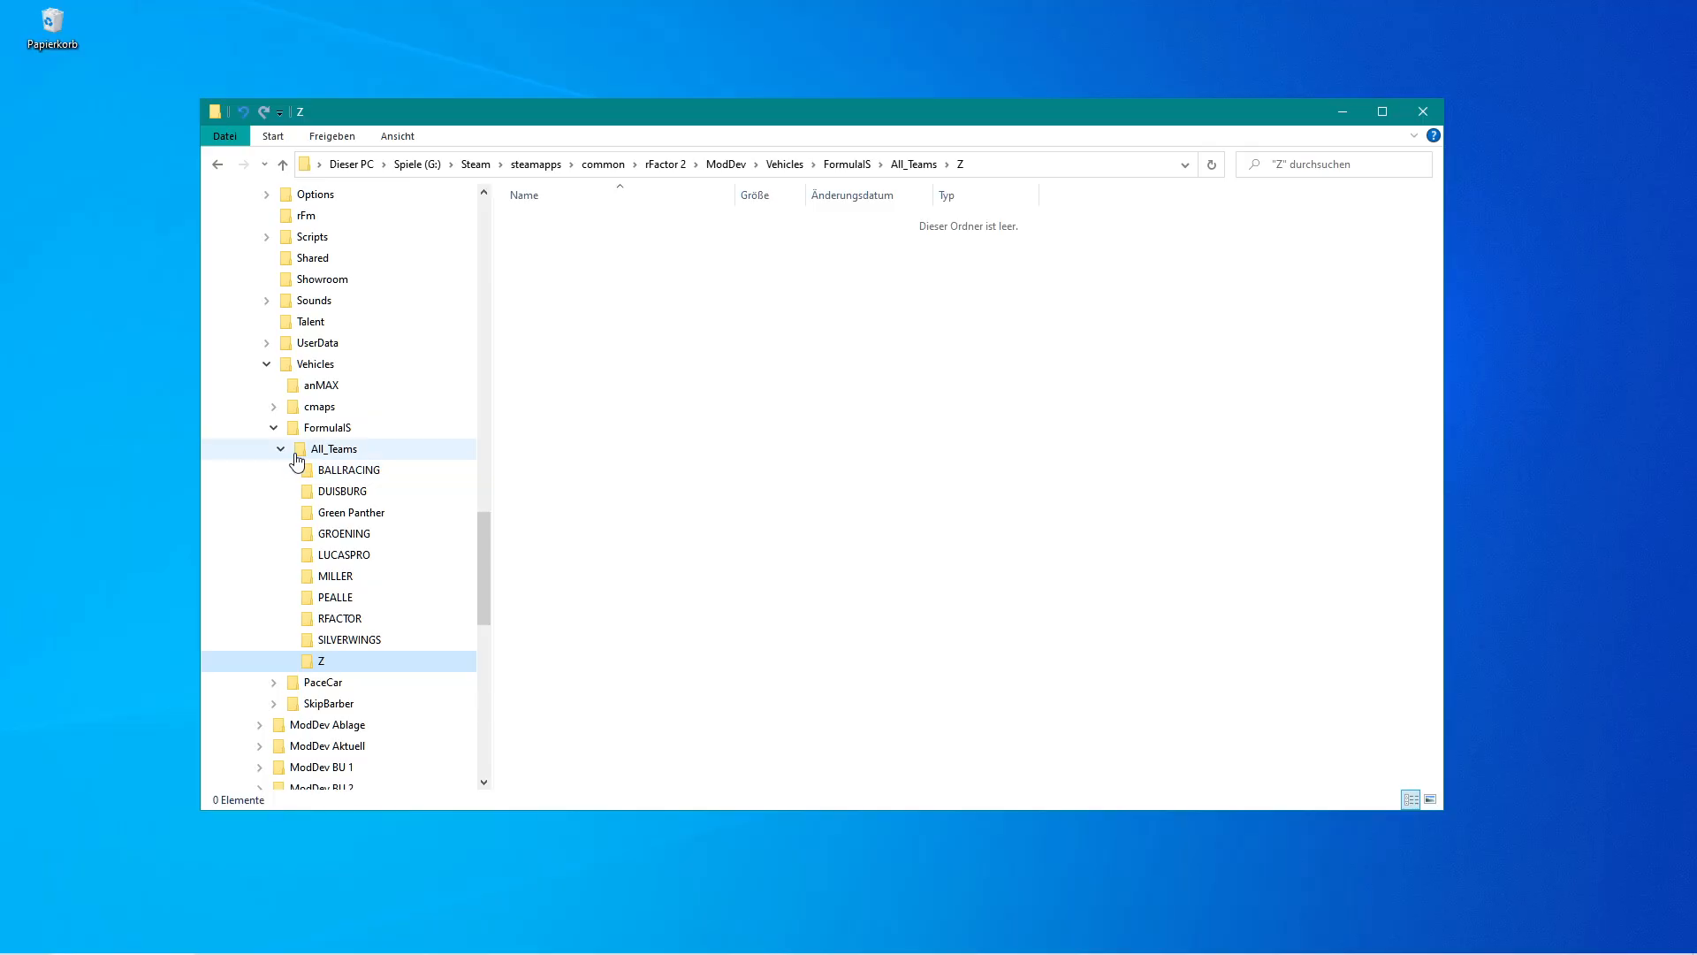
Select and delete the ten team subfolders from BALLRACING to Z inside All_Teams.
{"action": "left_click", "coordinate": [524, 223]}
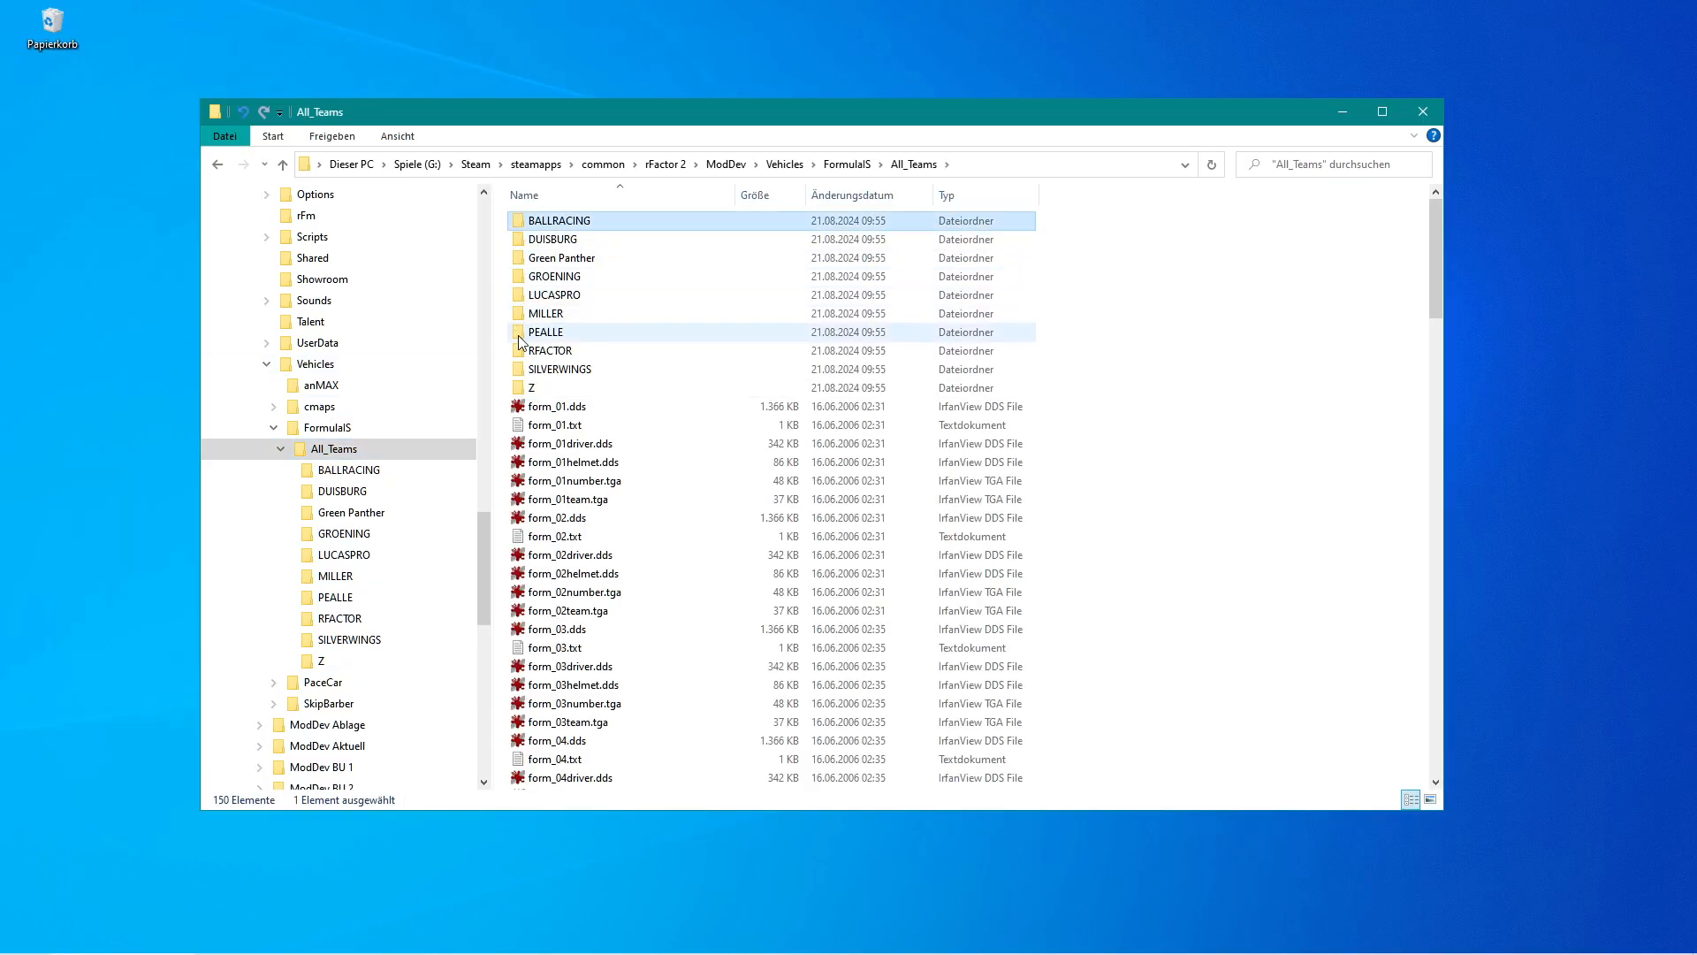
{"action": "left_click", "coordinate": [528, 389], "text": "shift"}
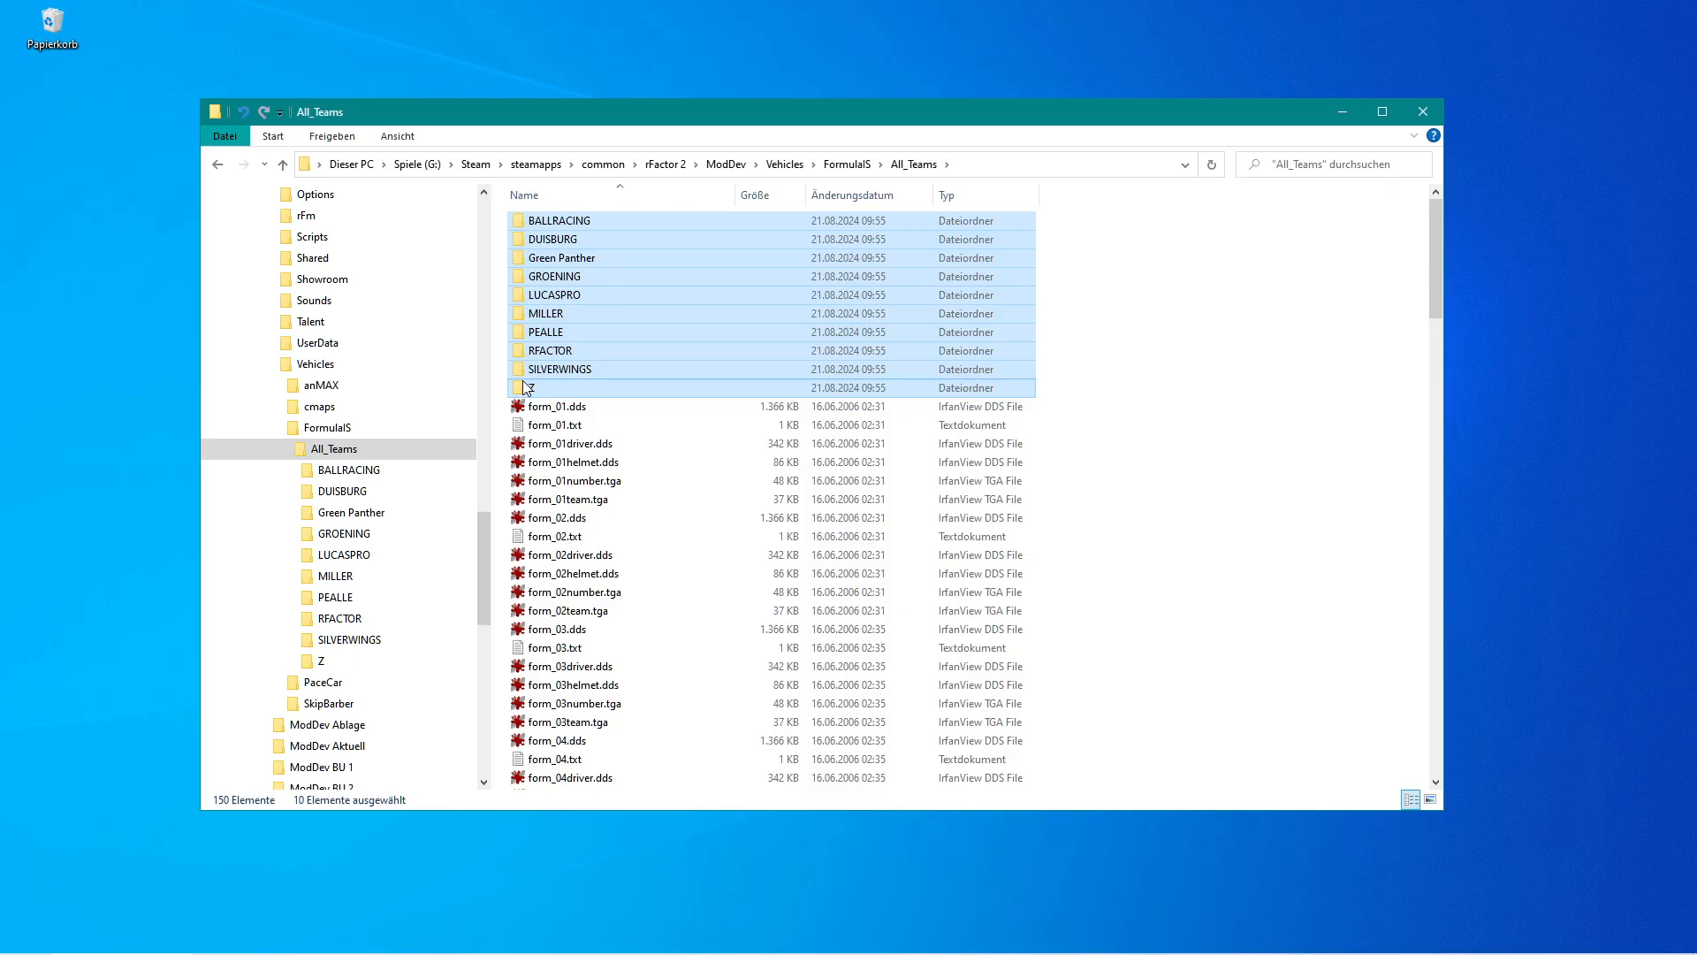
{"action": "key", "text": "Delete"}
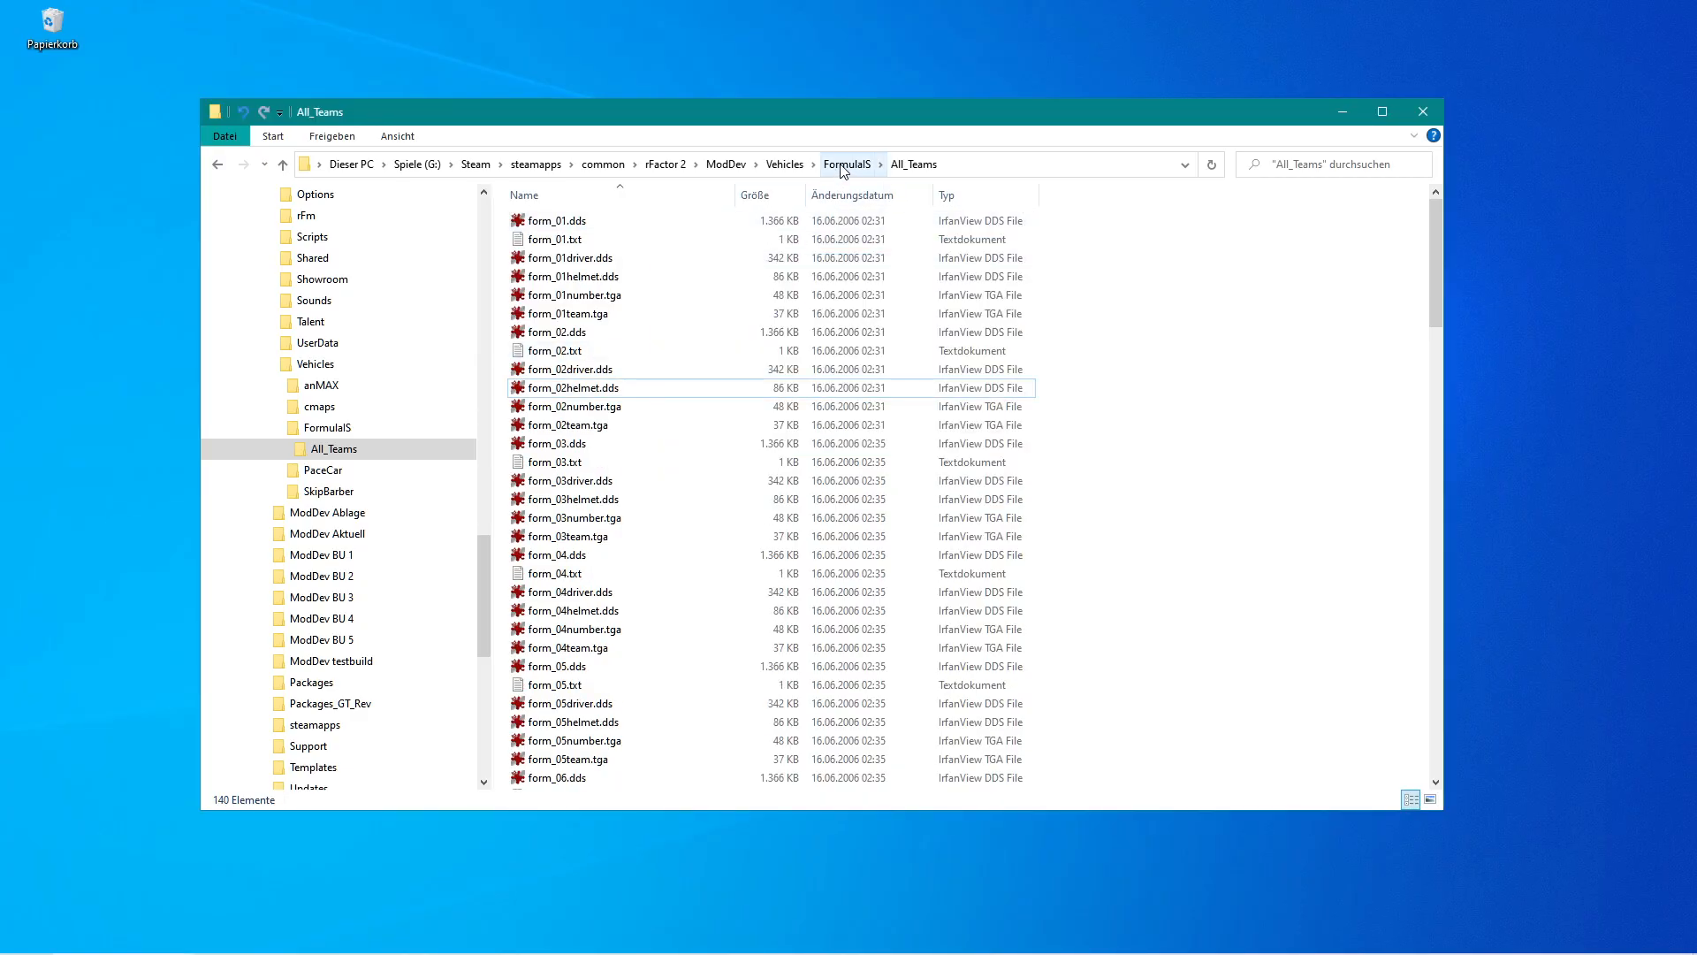
Rename the All_Teams folder in FormulaIS to Teams.
{"action": "left_click", "coordinate": [844, 165]}
{"action": "left_click", "coordinate": [551, 226]}
{"action": "key", "text": "BackSpace"}
{"action": "key", "text": "BackSpace"}
{"action": "key", "text": "BackSpace"}
{"action": "key", "text": "BackSpace"}
{"action": "key", "text": "Return"}
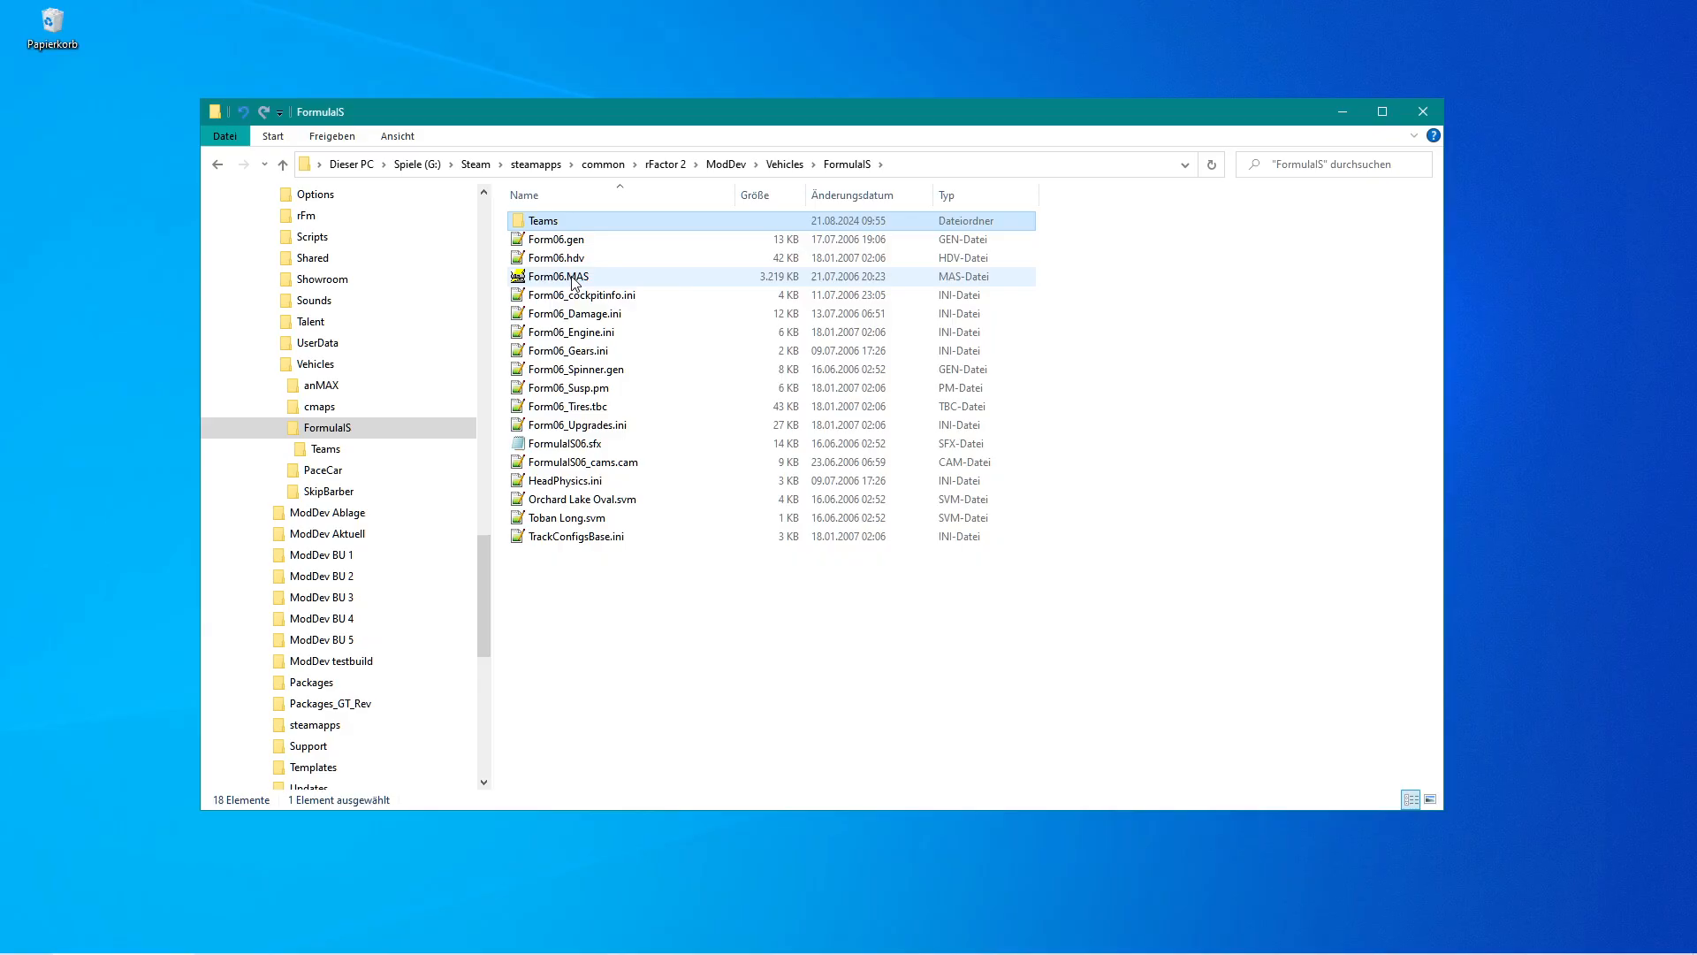
Create a new folder named MAPS inside the FormulaIS folder.
{"action": "mouse_move", "coordinate": [575, 281]}
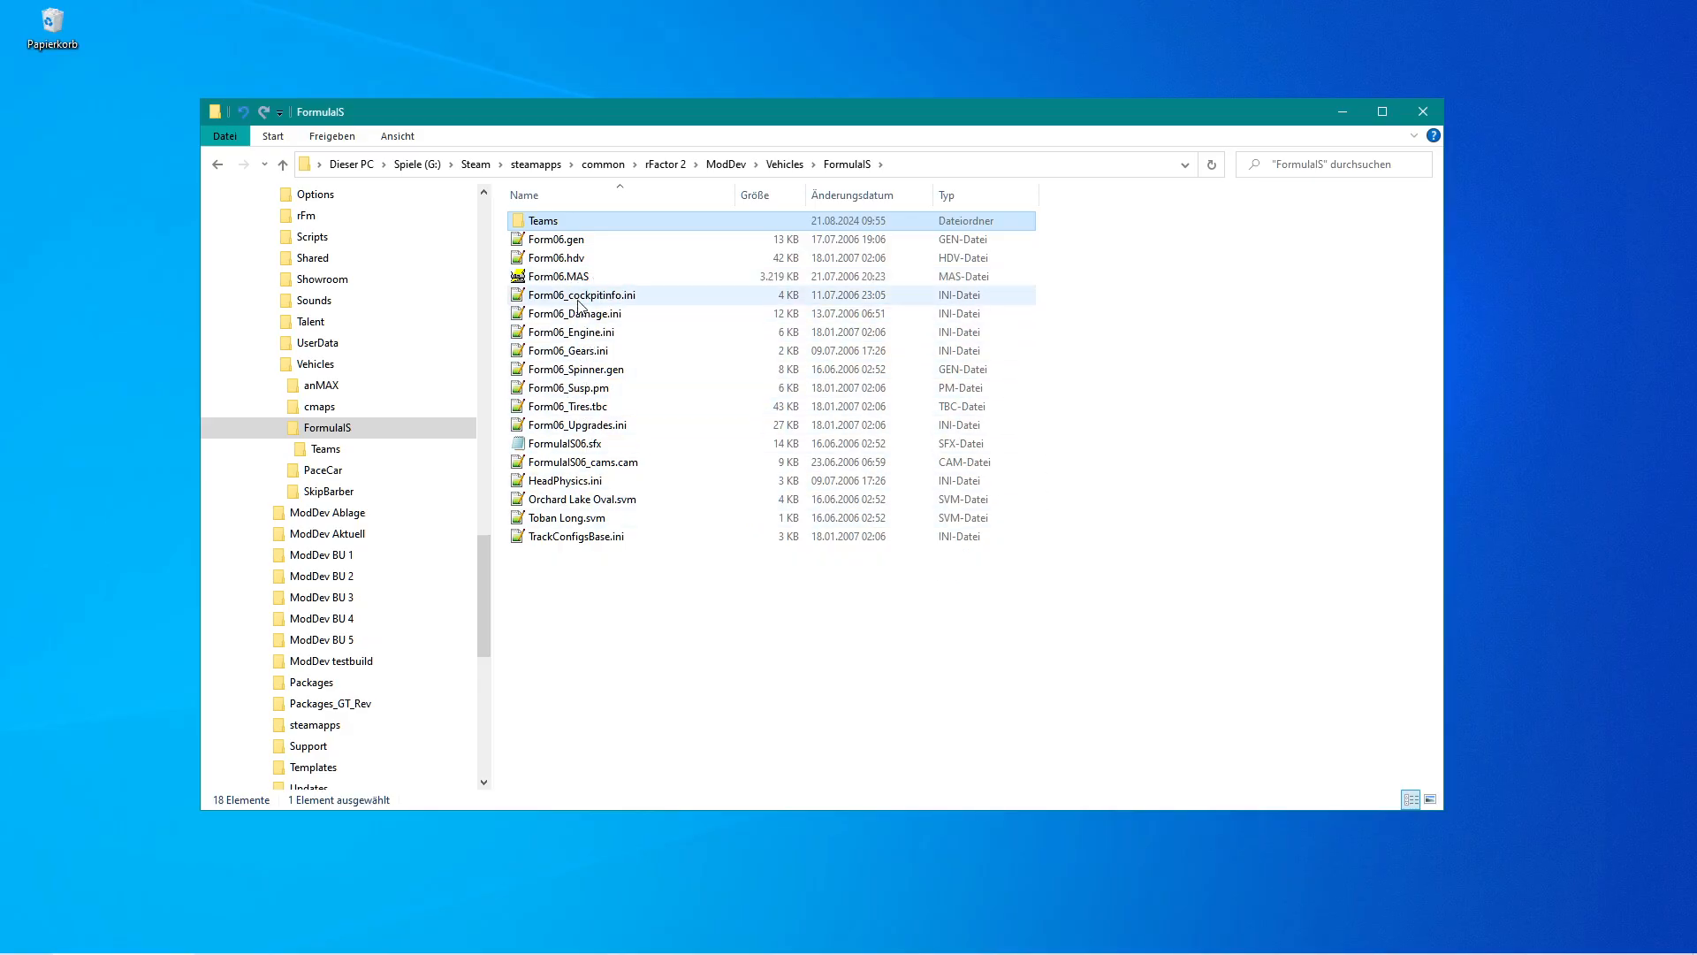
{"action": "right_click", "coordinate": [583, 581]}
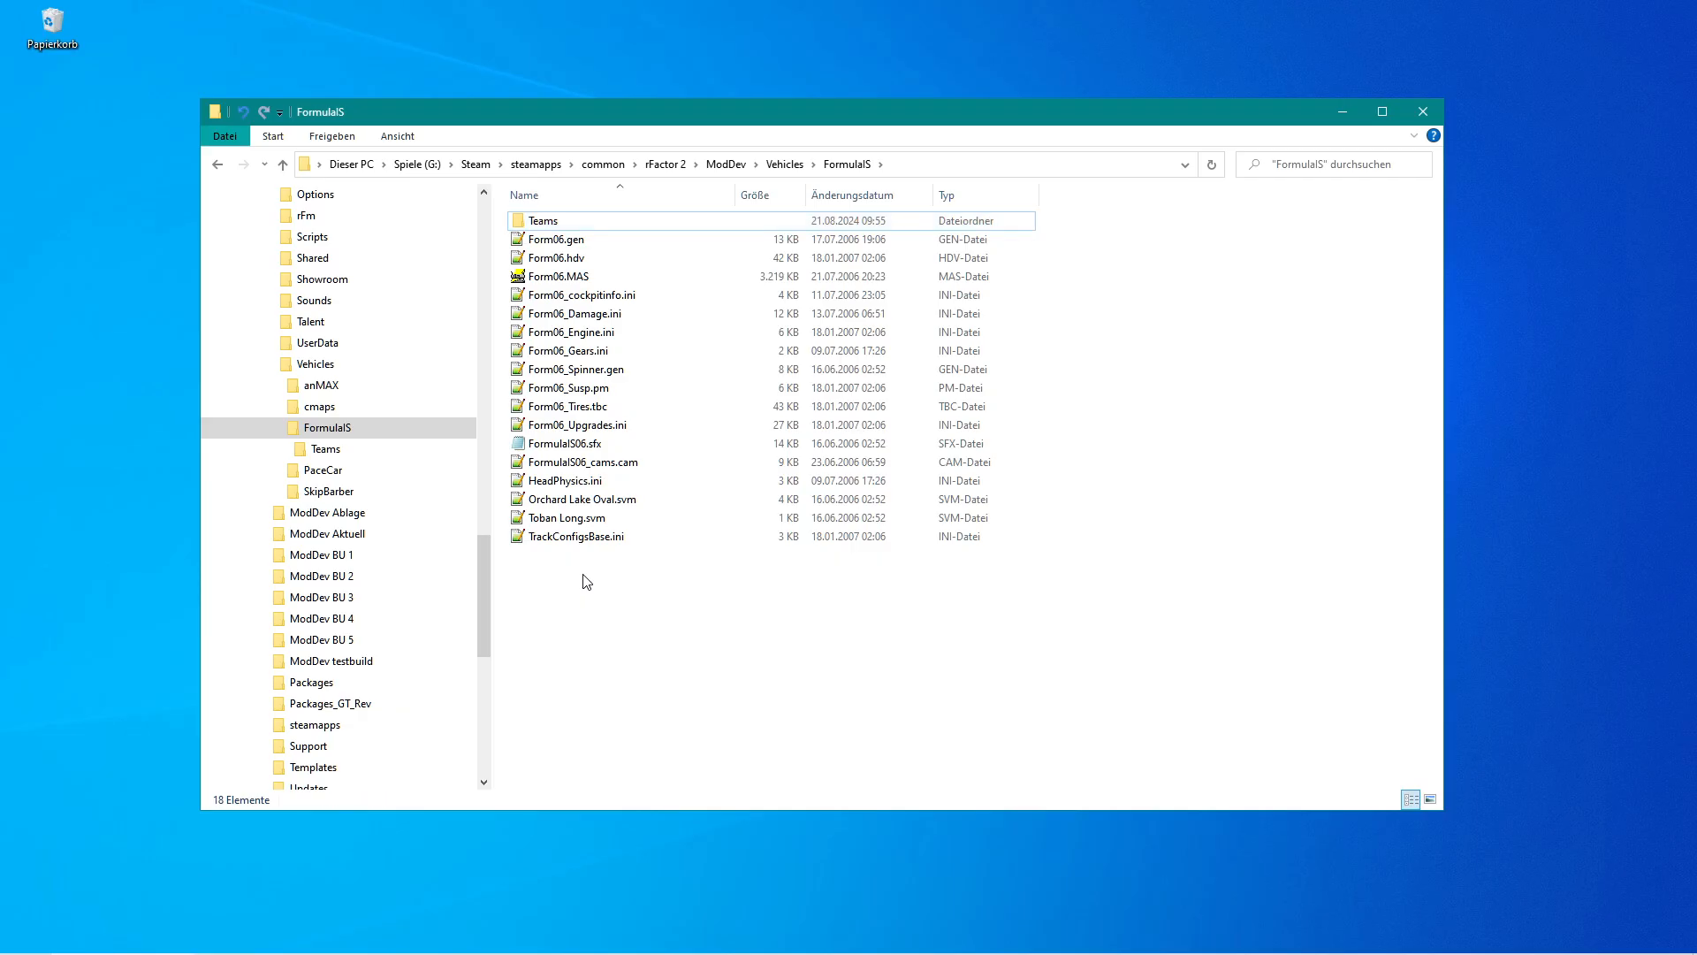
{"action": "mouse_move", "coordinate": [700, 783]}
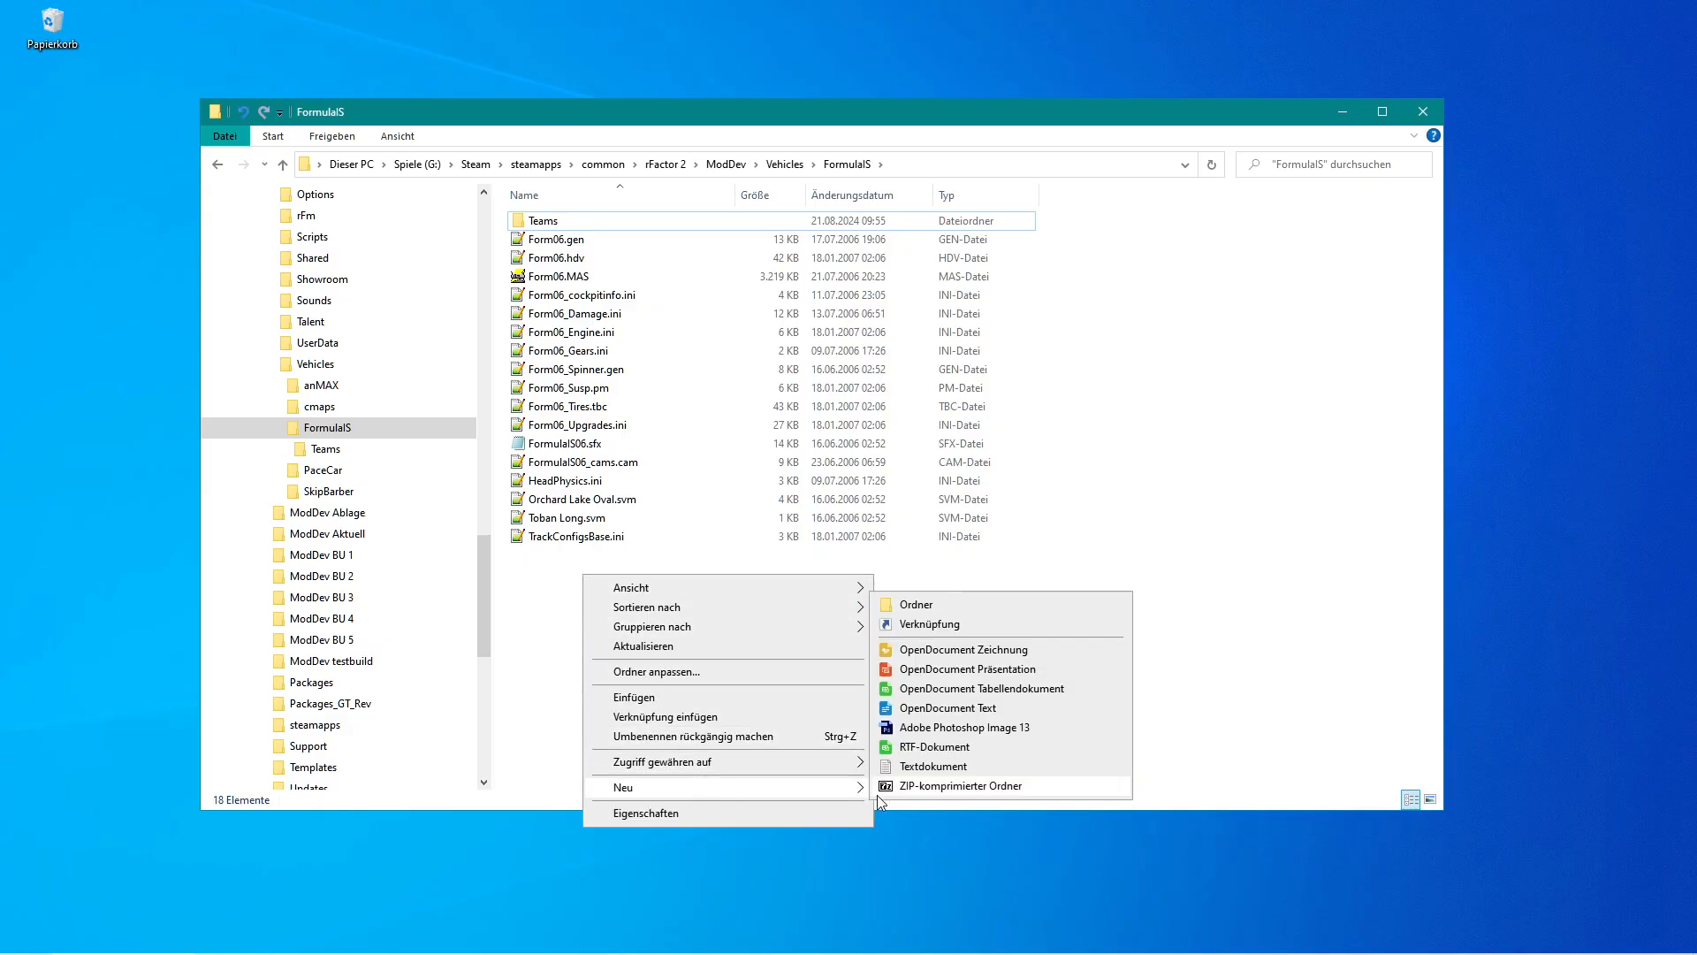
{"action": "left_click", "coordinate": [952, 608]}
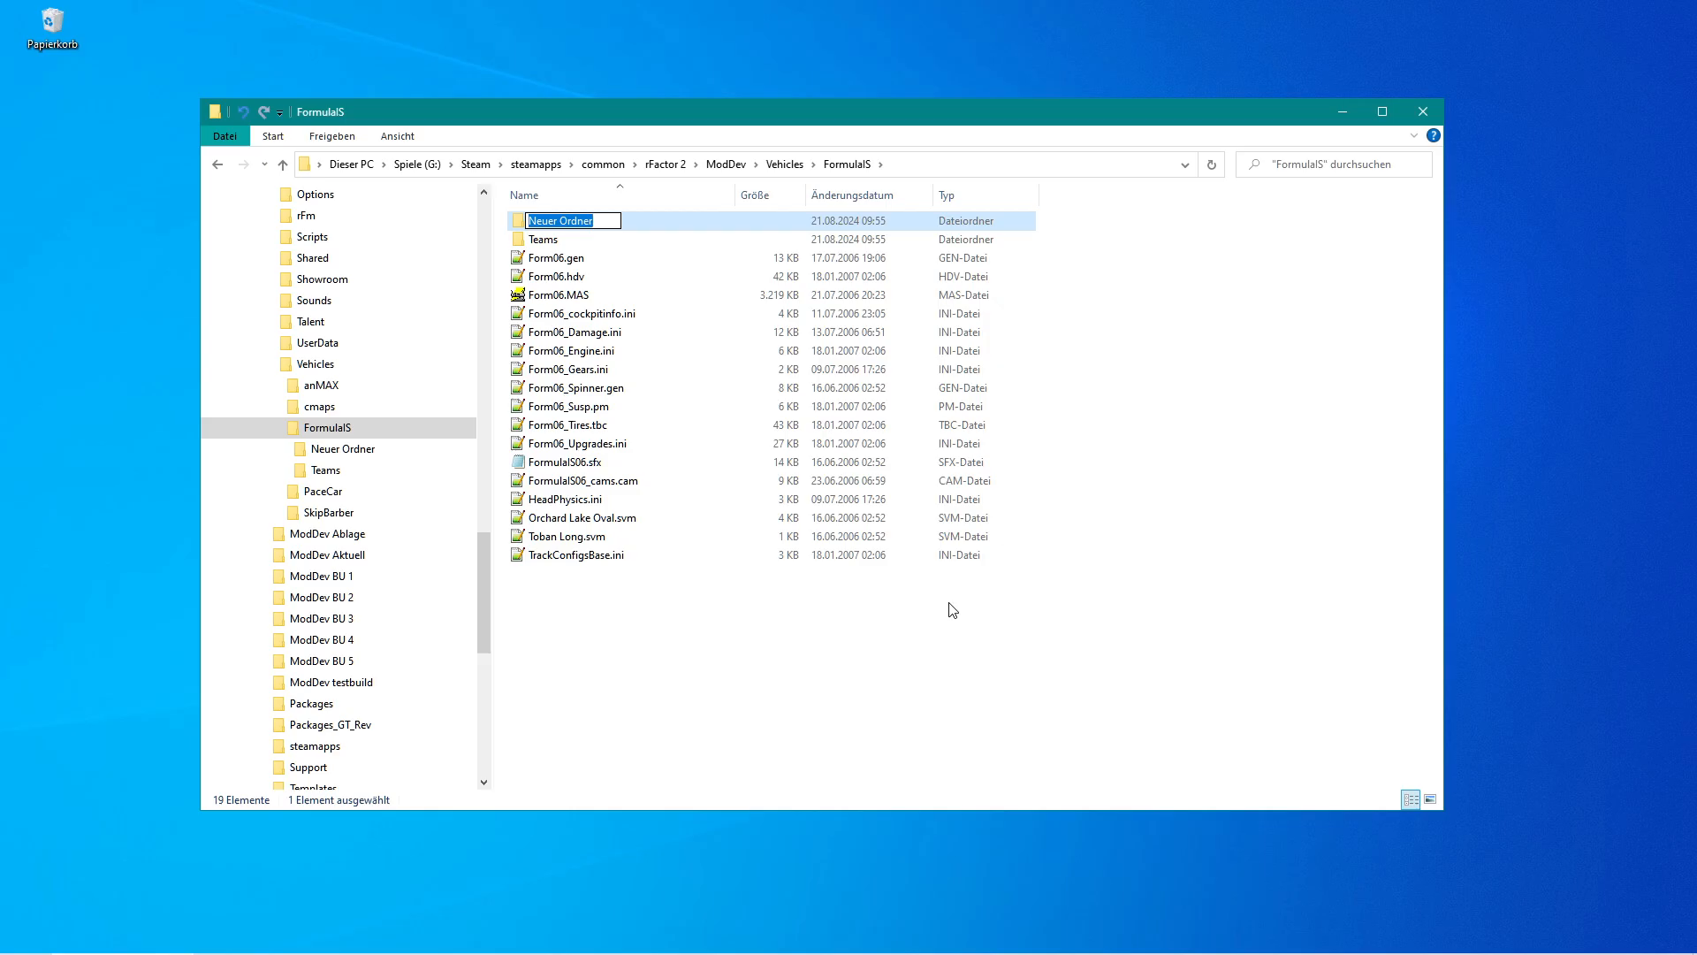
{"action": "type", "text": "MAPS"}
{"action": "key", "text": "Return"}
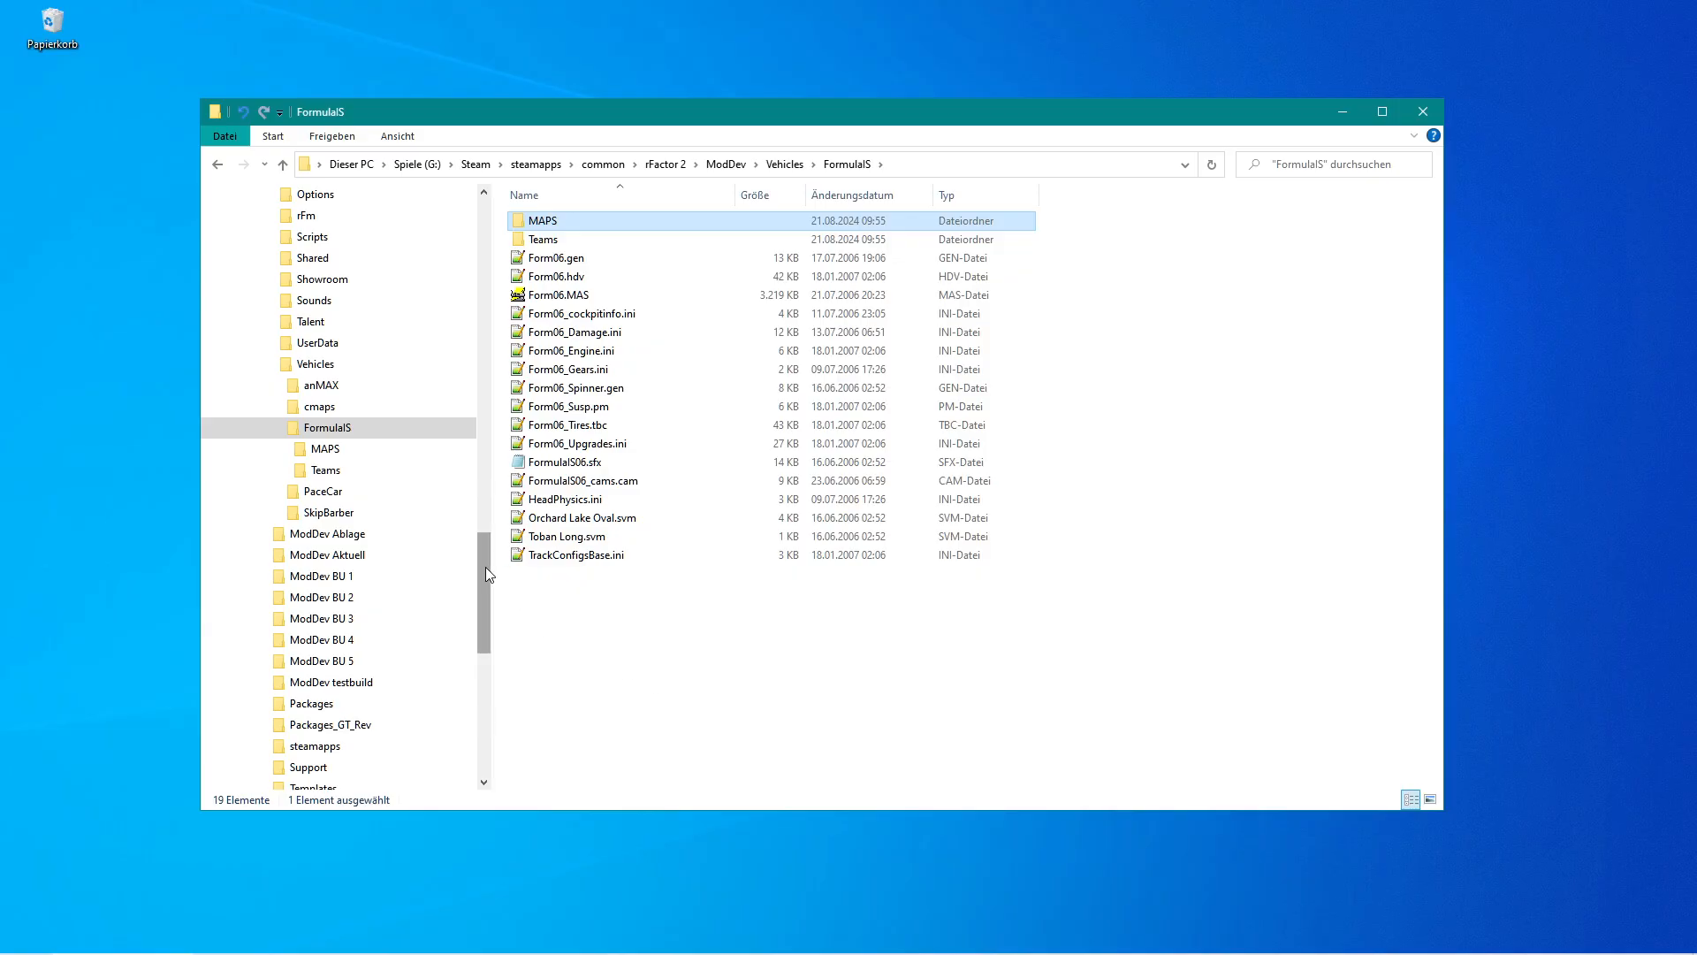
Rename the MAPS folder to MAPS_Rf1.
{"action": "scroll", "coordinate": [486, 566], "scroll_direction": "down", "scroll_amount": 1}
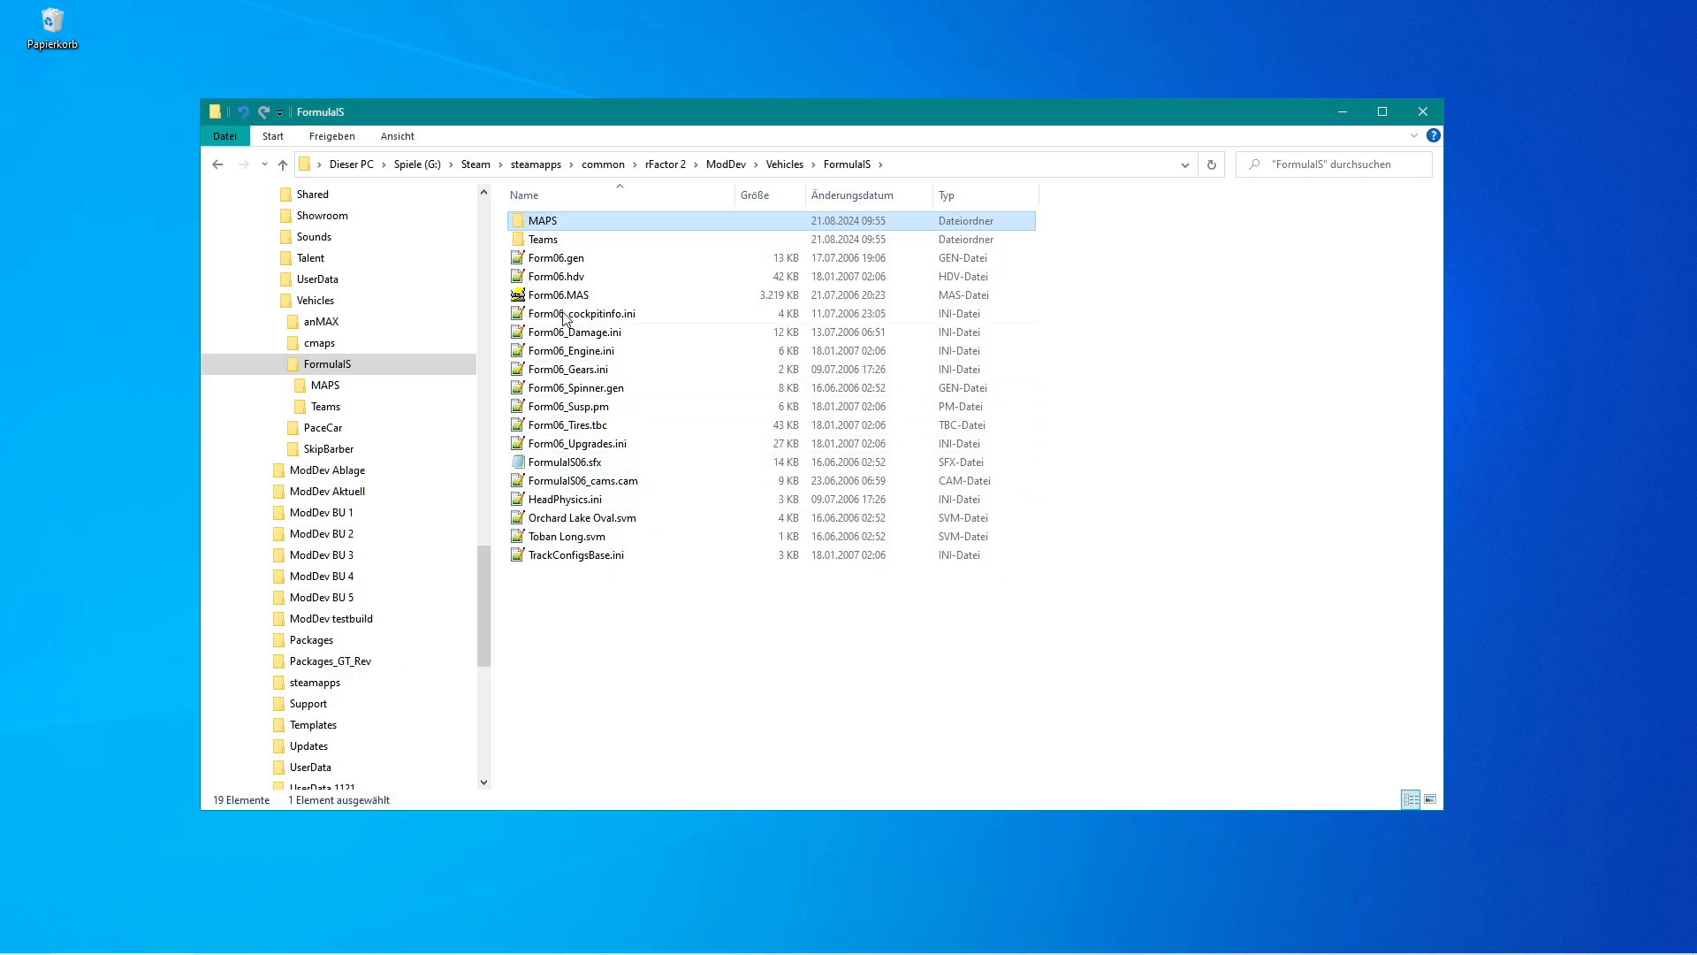
{"action": "left_click", "coordinate": [559, 223]}
{"action": "key", "text": "End"}
{"action": "type", "text": "_R"}
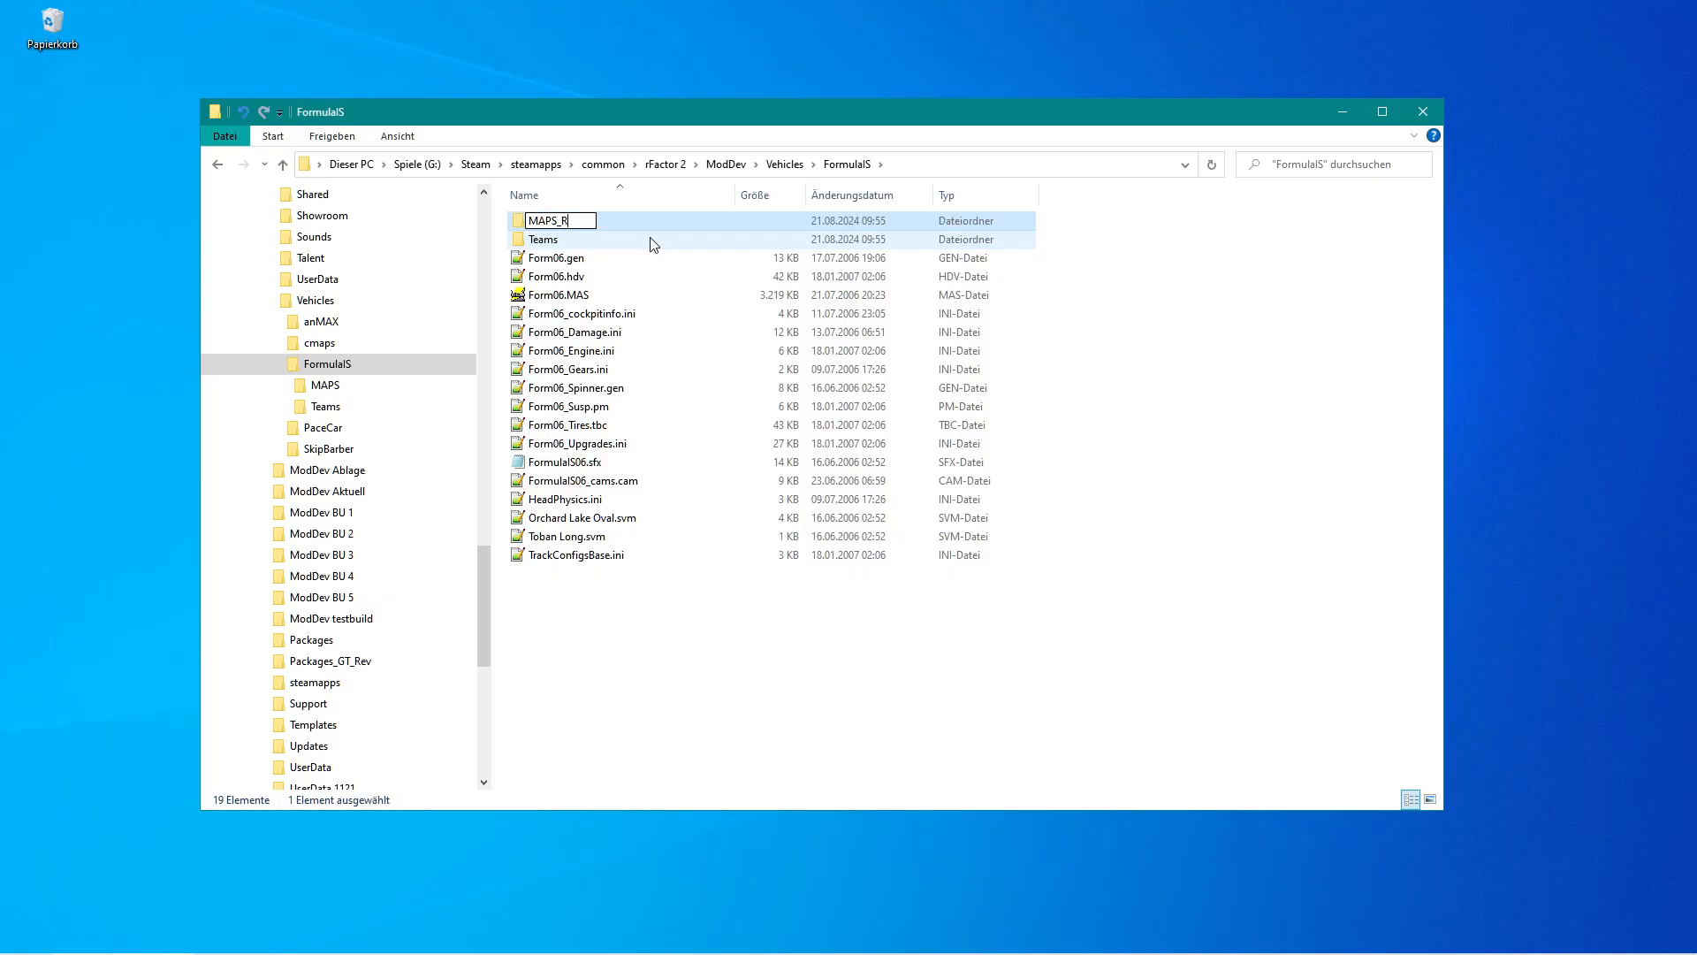
{"action": "type", "text": "f1"}
{"action": "key", "text": "Return"}
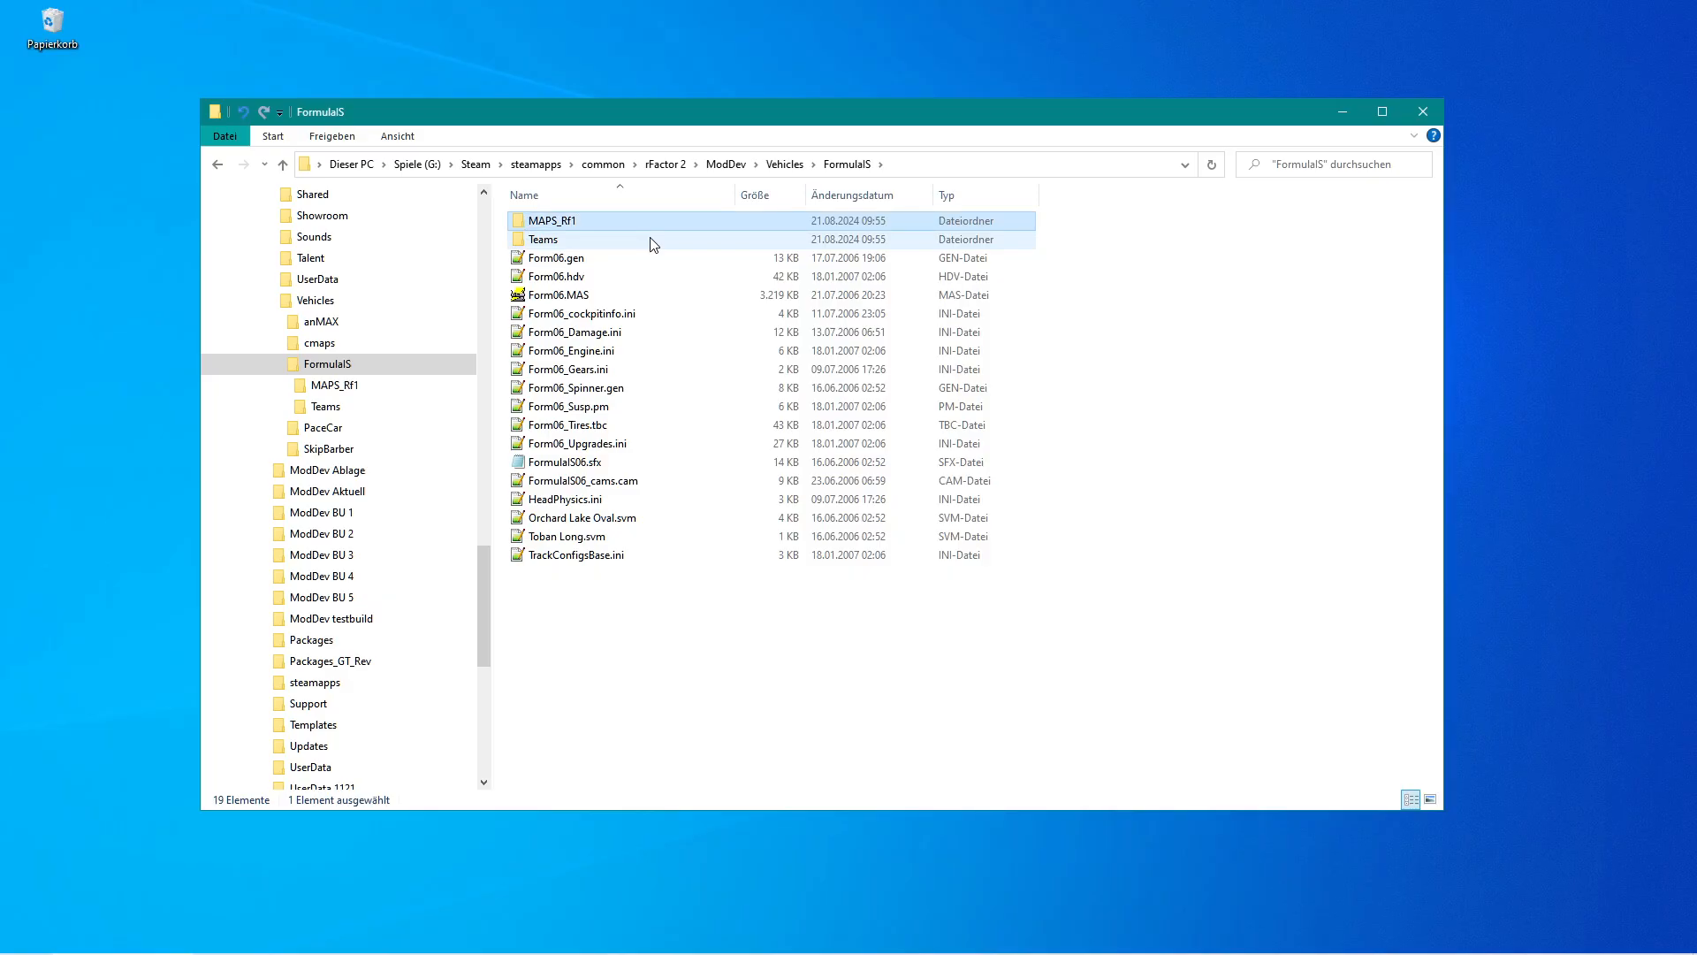
Create another new folder named MAPS inside the FormulaIS folder.
{"action": "left_click", "coordinate": [573, 222]}
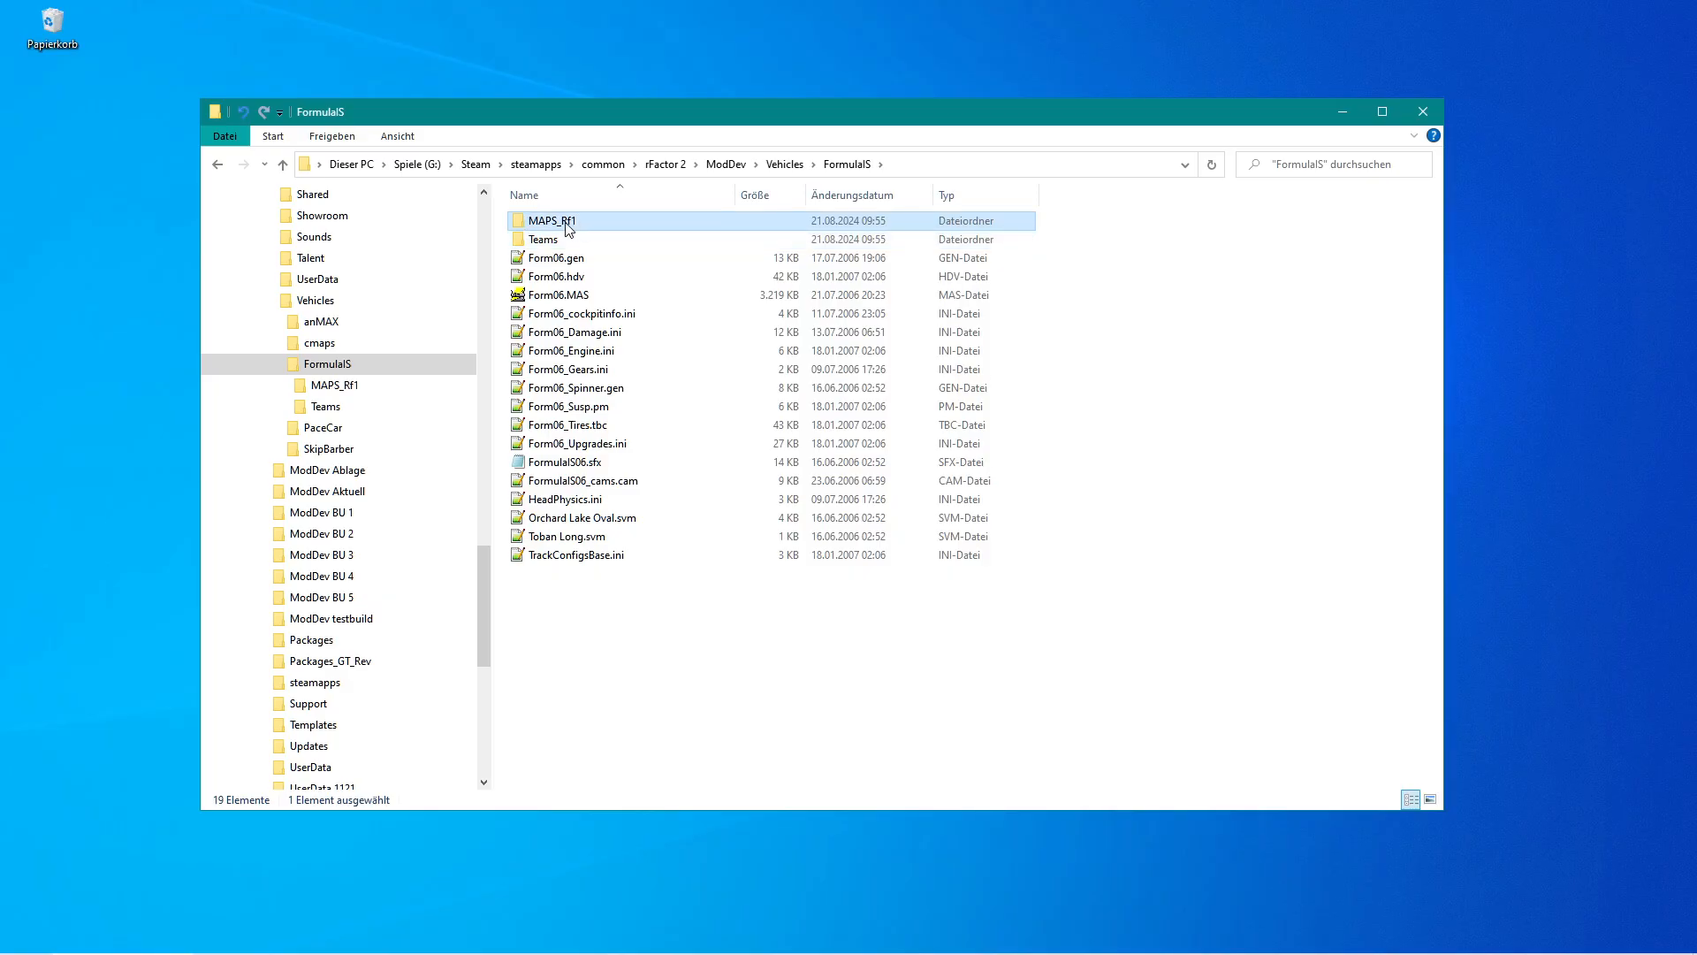
{"action": "left_click", "coordinate": [597, 608]}
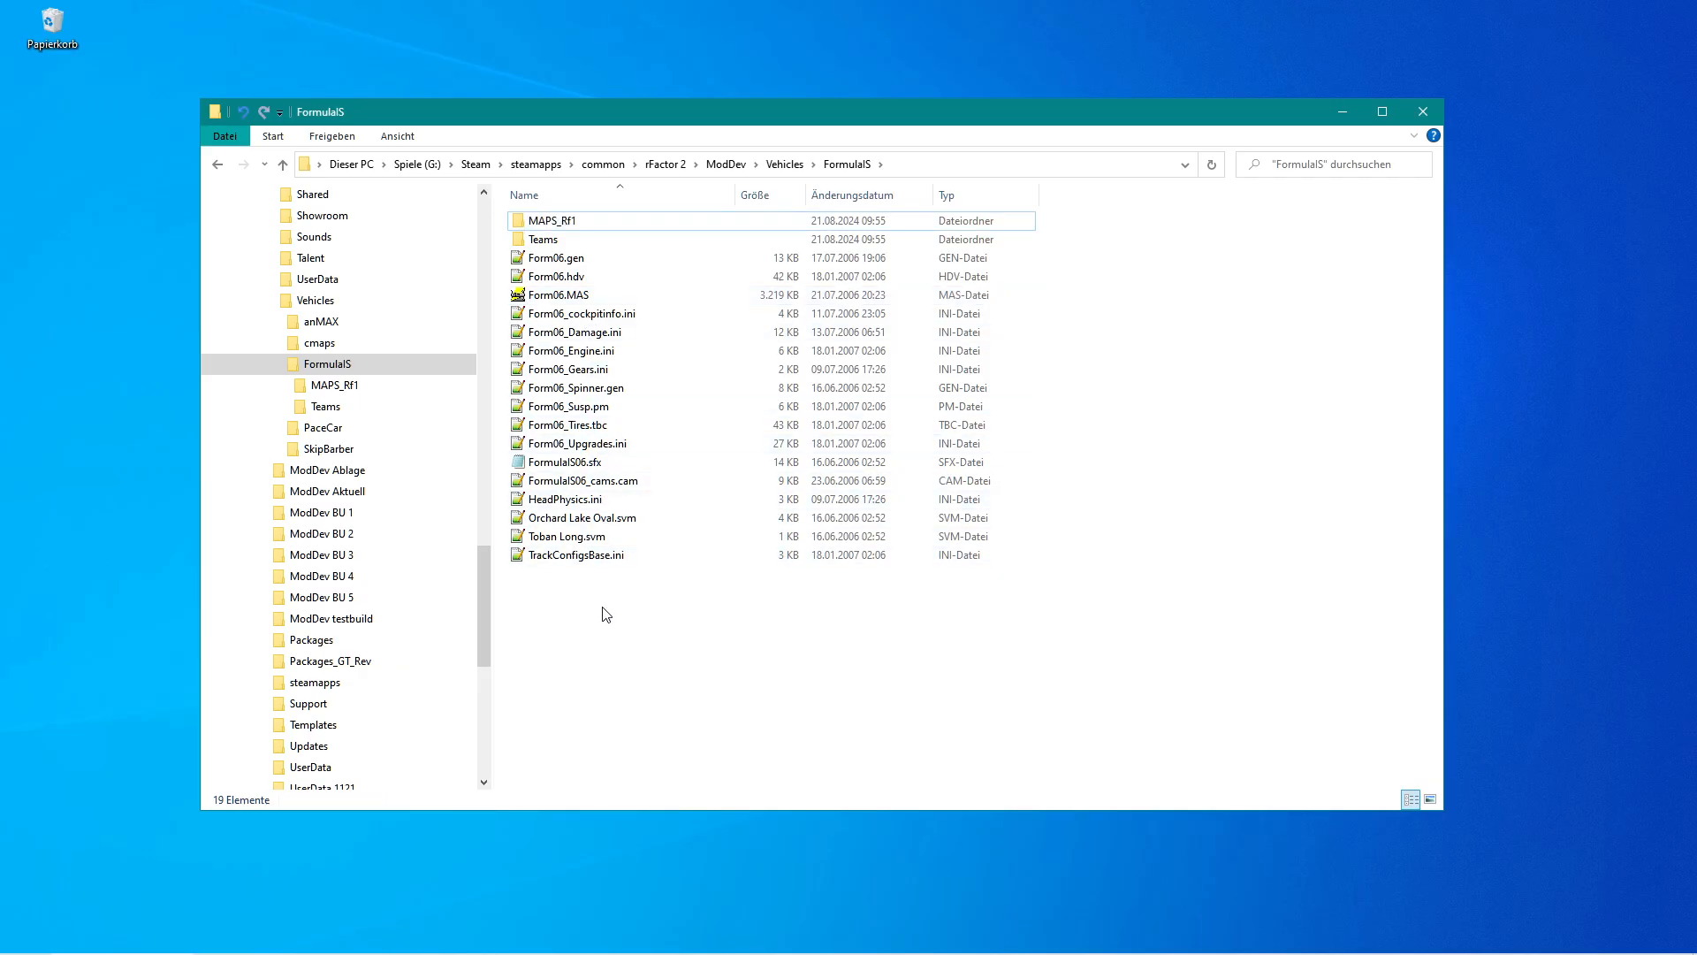
{"action": "right_click", "coordinate": [602, 607]}
{"action": "mouse_move", "coordinate": [742, 831]}
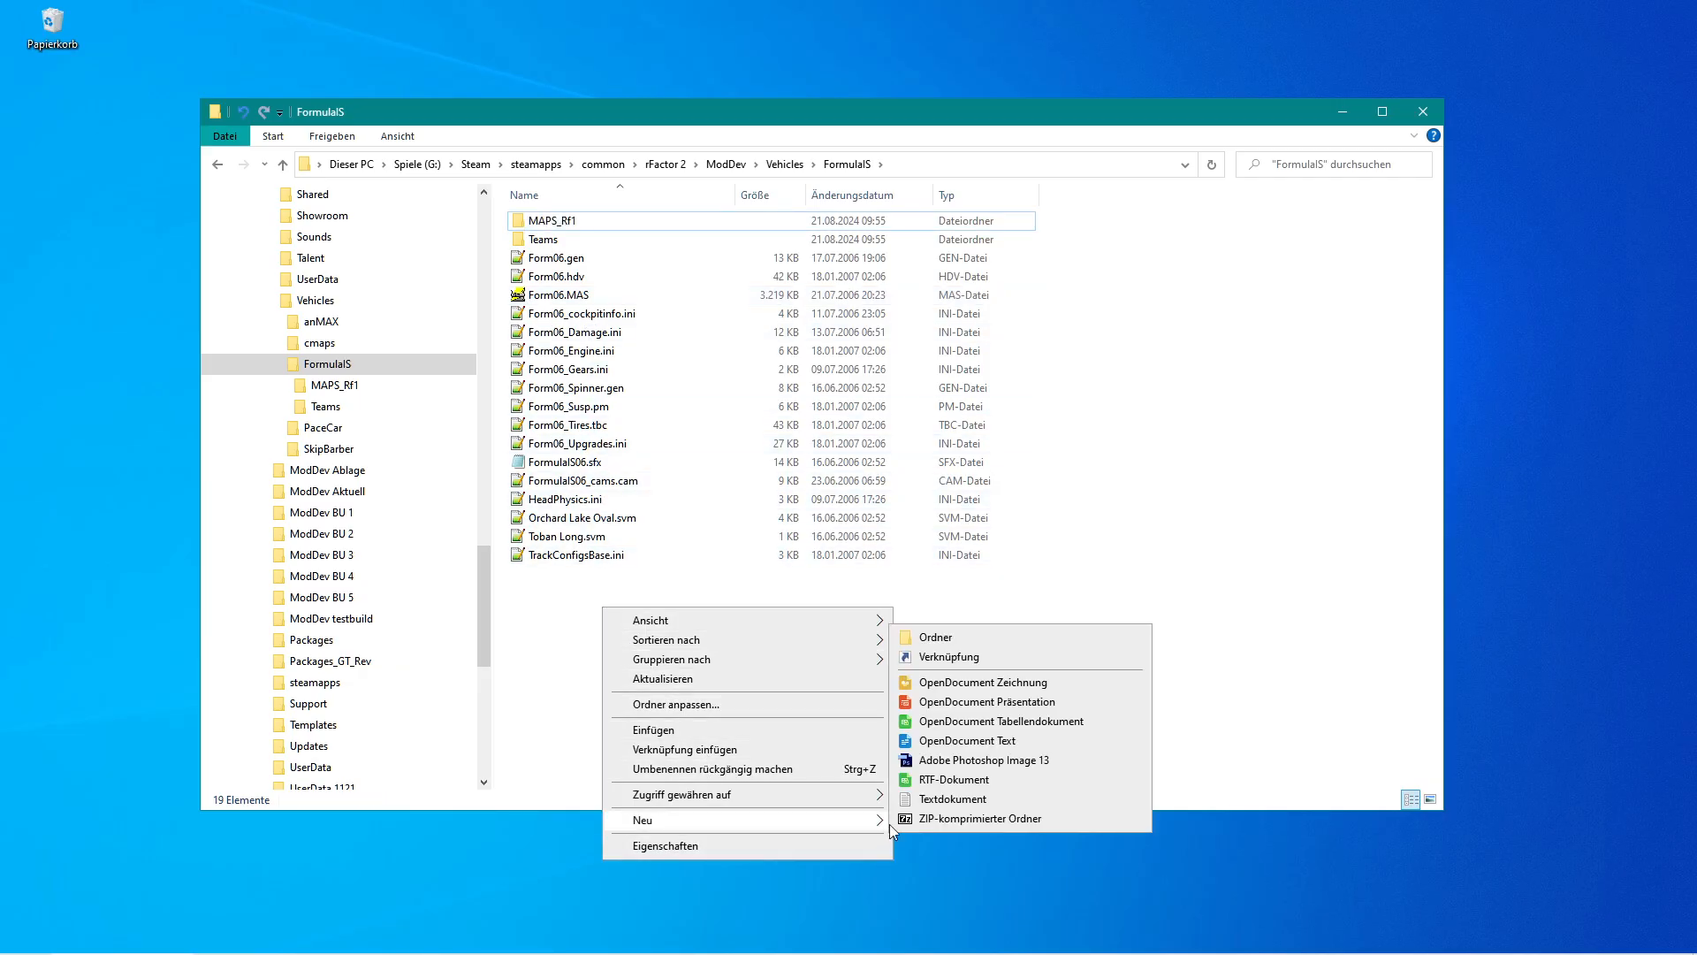
{"action": "left_click", "coordinate": [971, 645]}
{"action": "type", "text": "MAPS"}
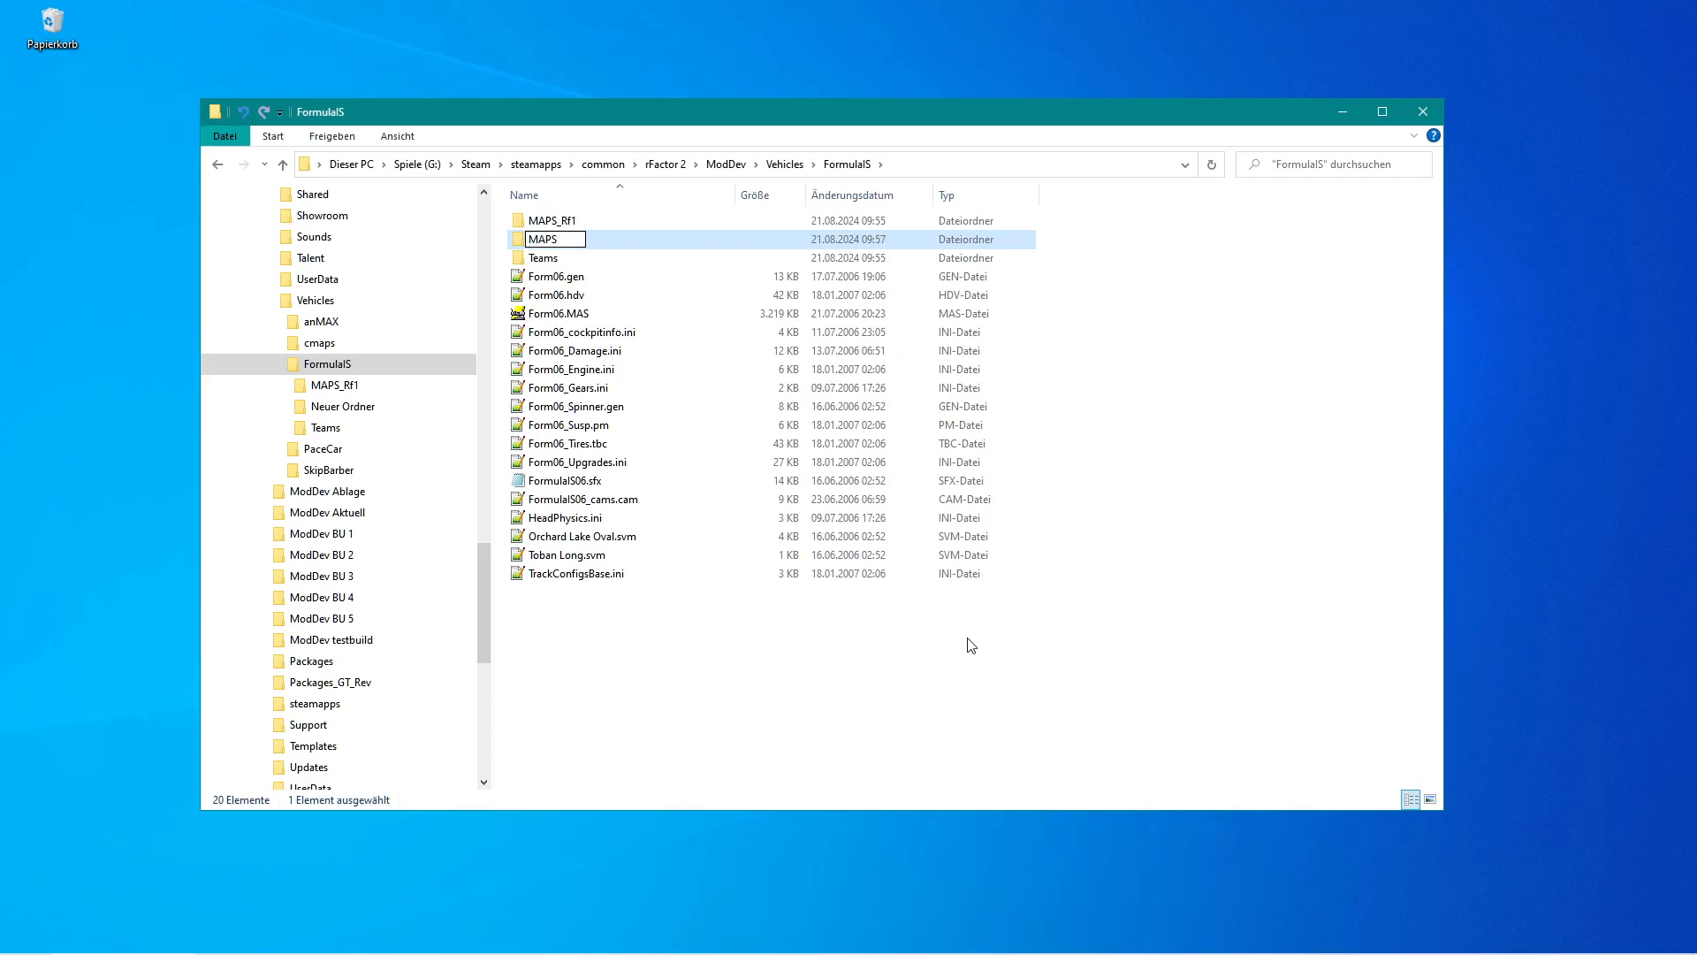
{"action": "key", "text": "Return"}
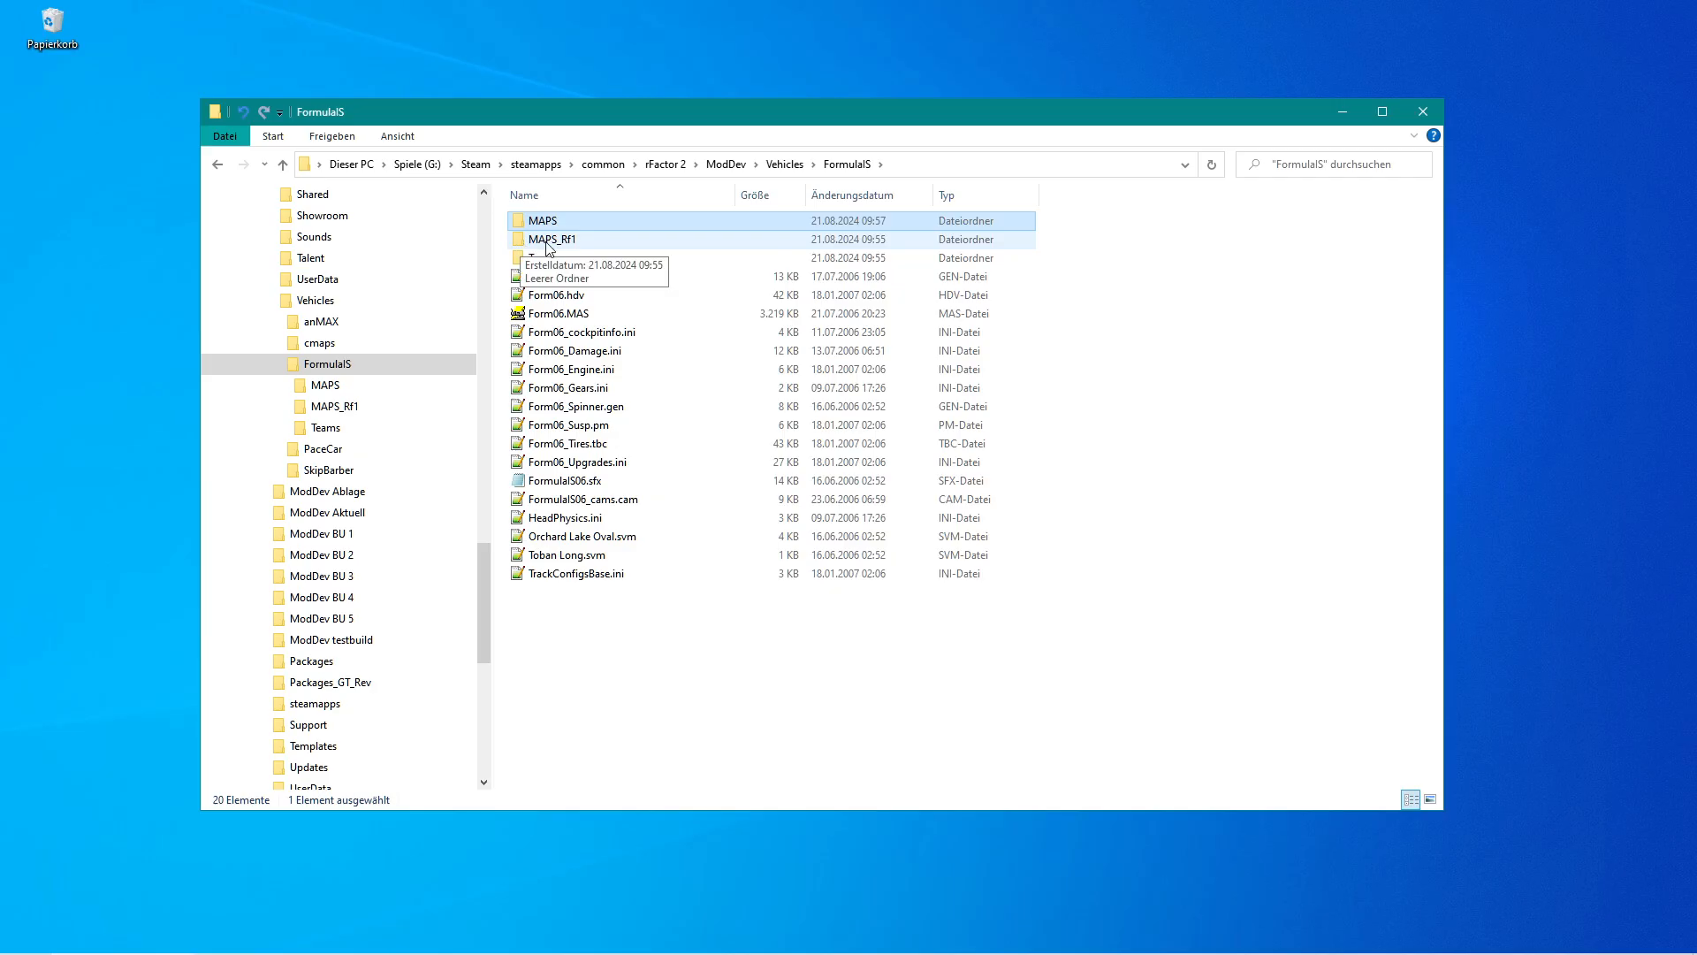
Switch to 3DSimED3 by launching it from the taskbar program launcher.
{"action": "left_click", "coordinate": [546, 243]}
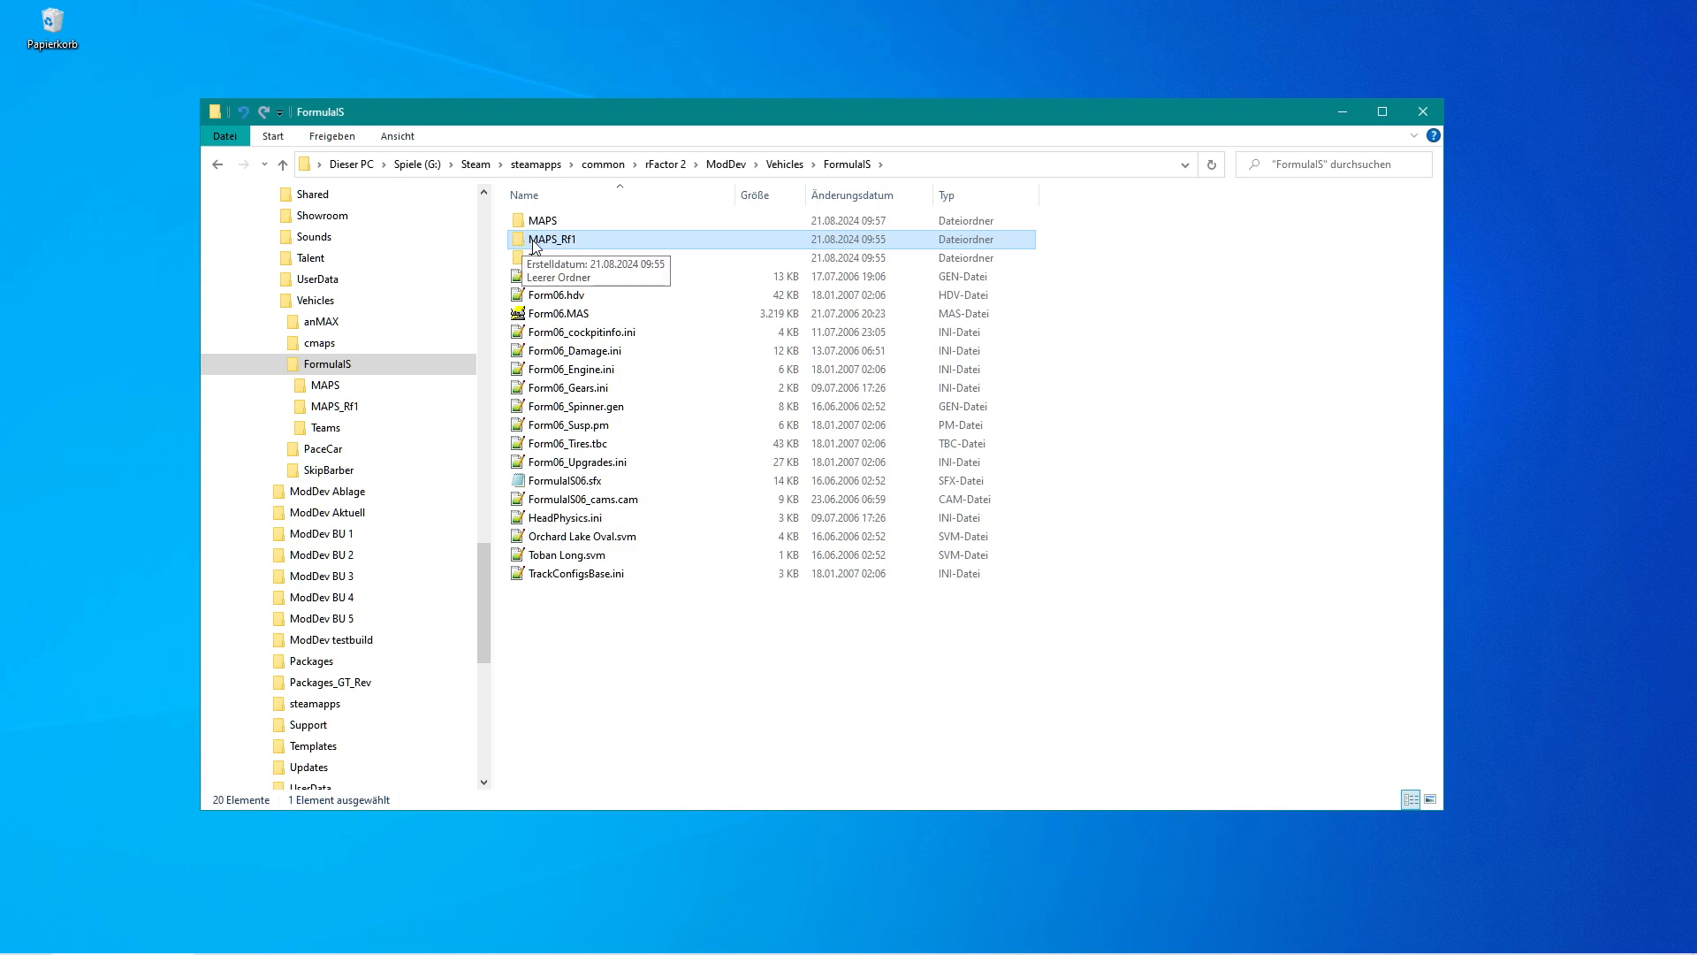
{"action": "double_click", "coordinate": [530, 244]}
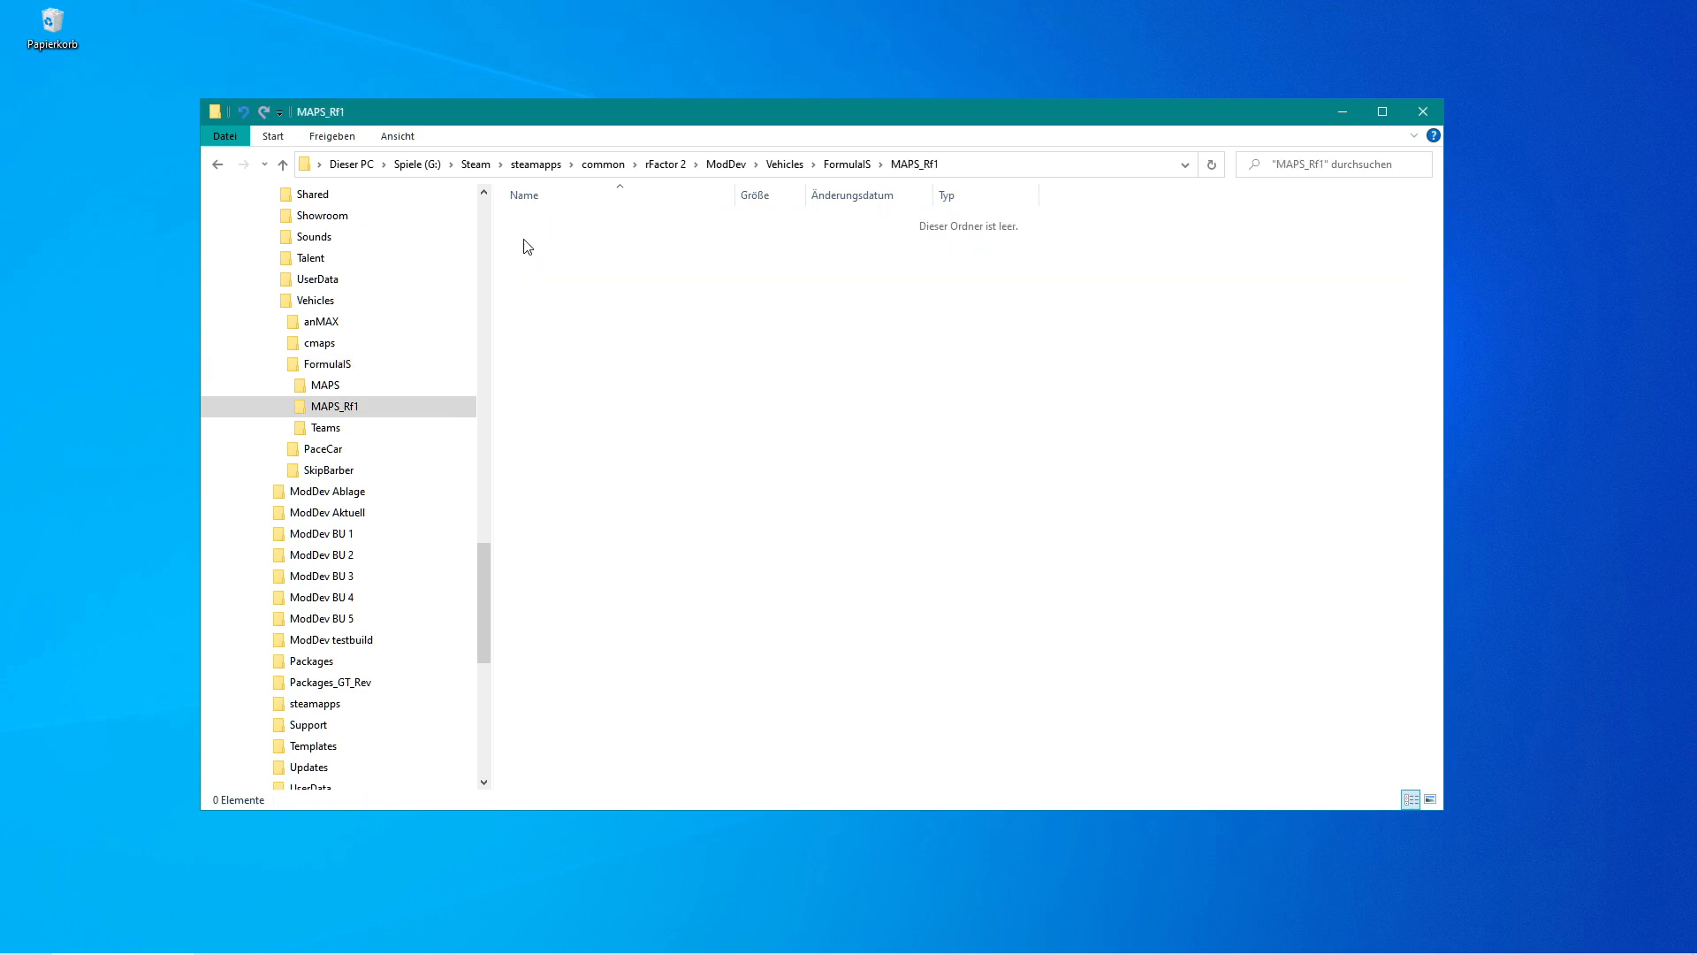
{"action": "left_click", "coordinate": [320, 386]}
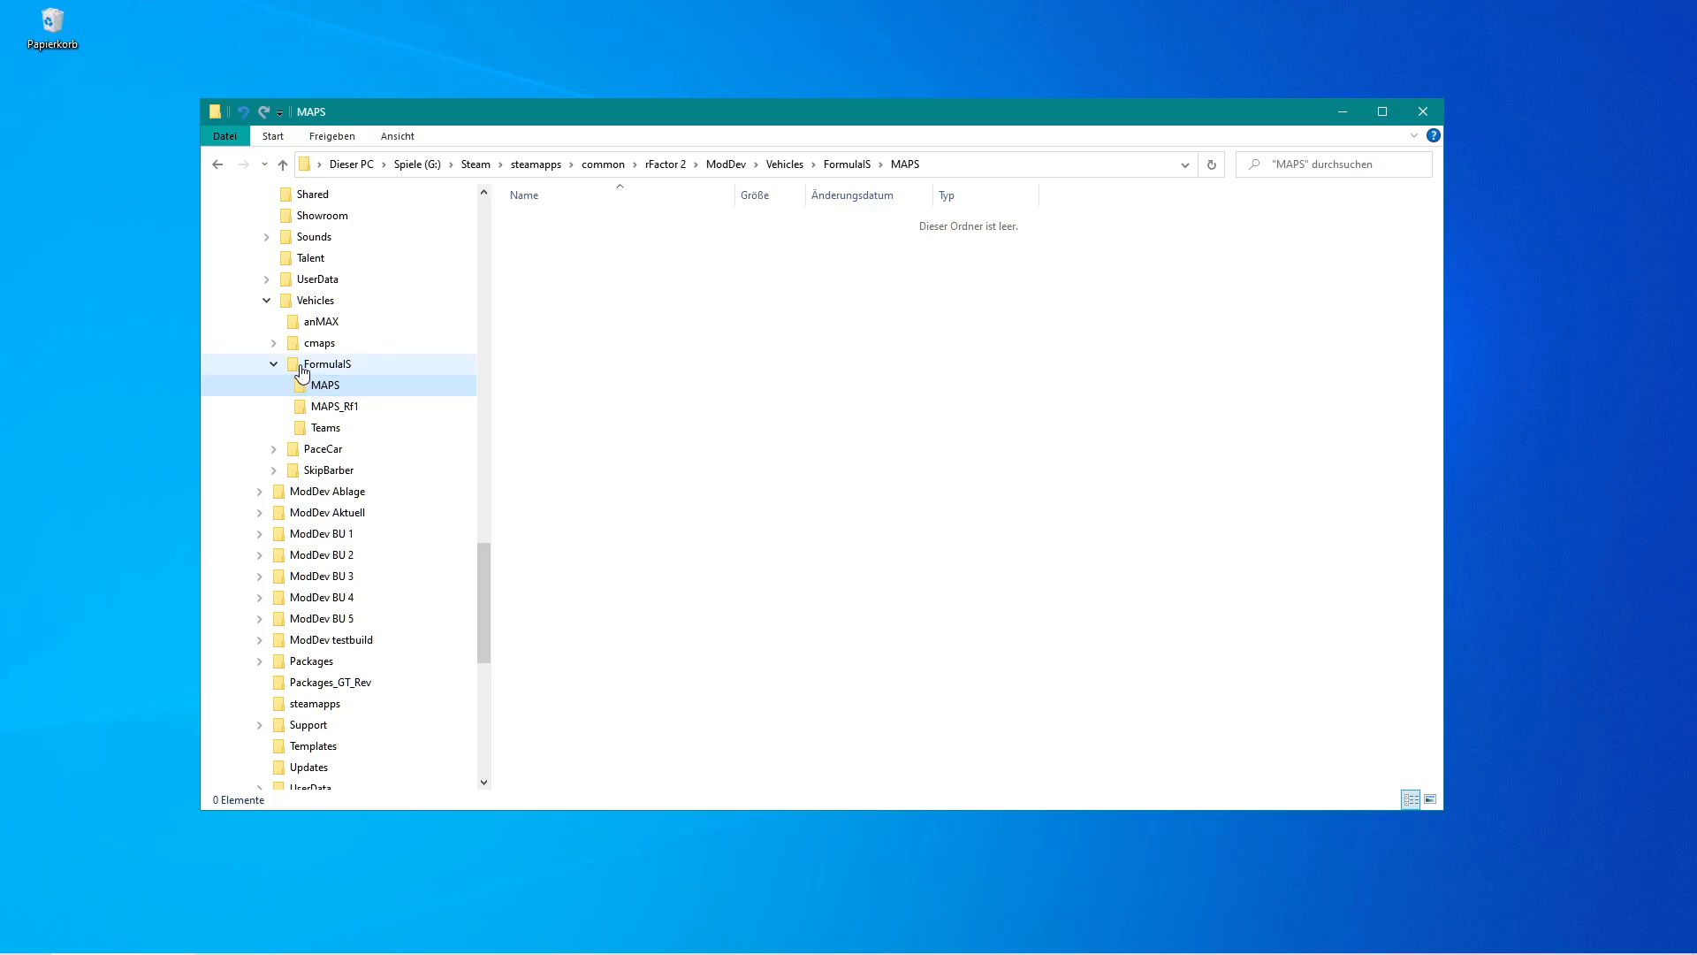
{"action": "left_click", "coordinate": [310, 366]}
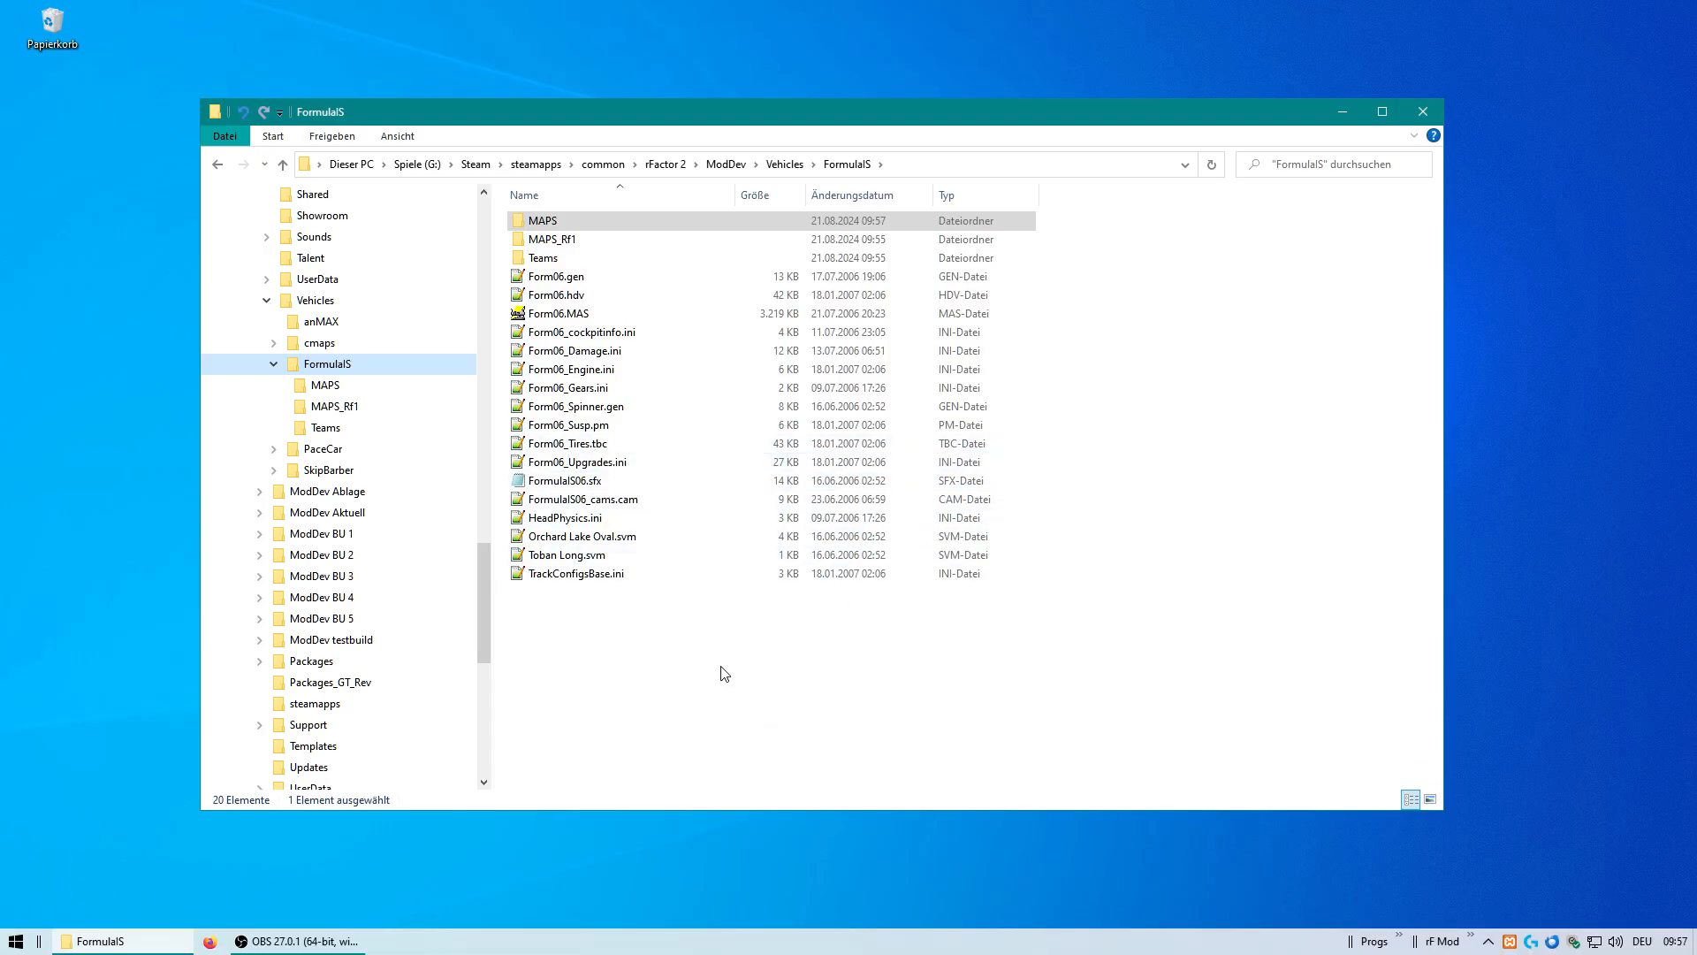
{"action": "left_click", "coordinate": [1471, 935]}
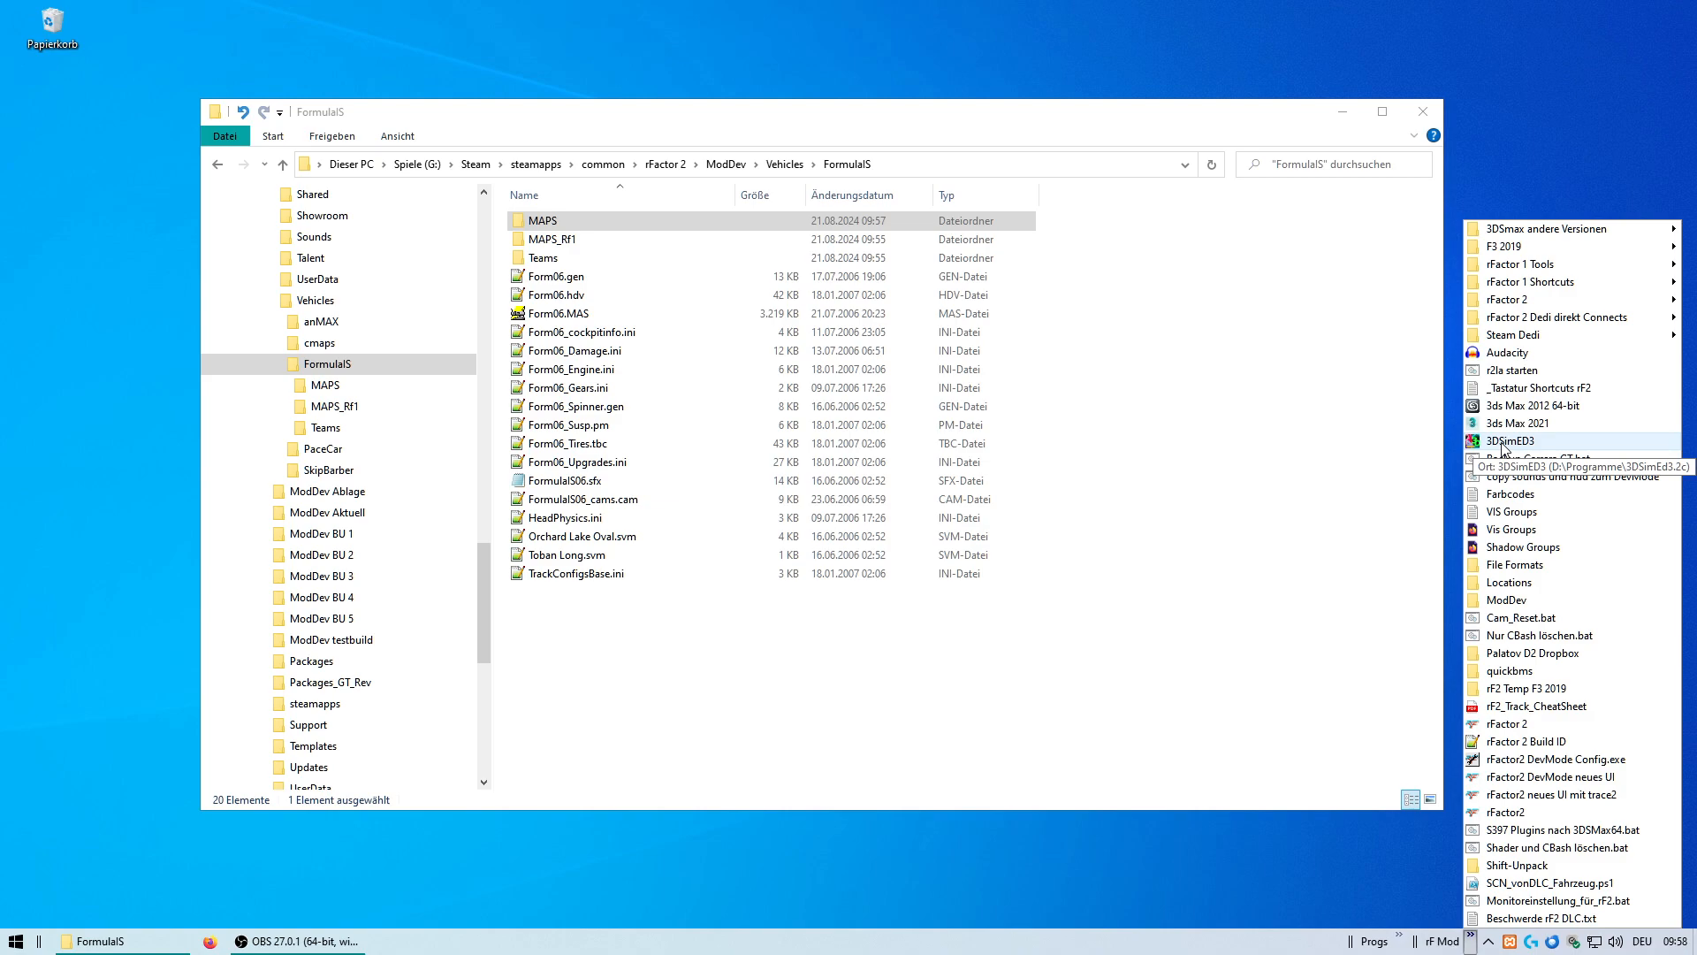
{"action": "left_click", "coordinate": [1508, 440]}
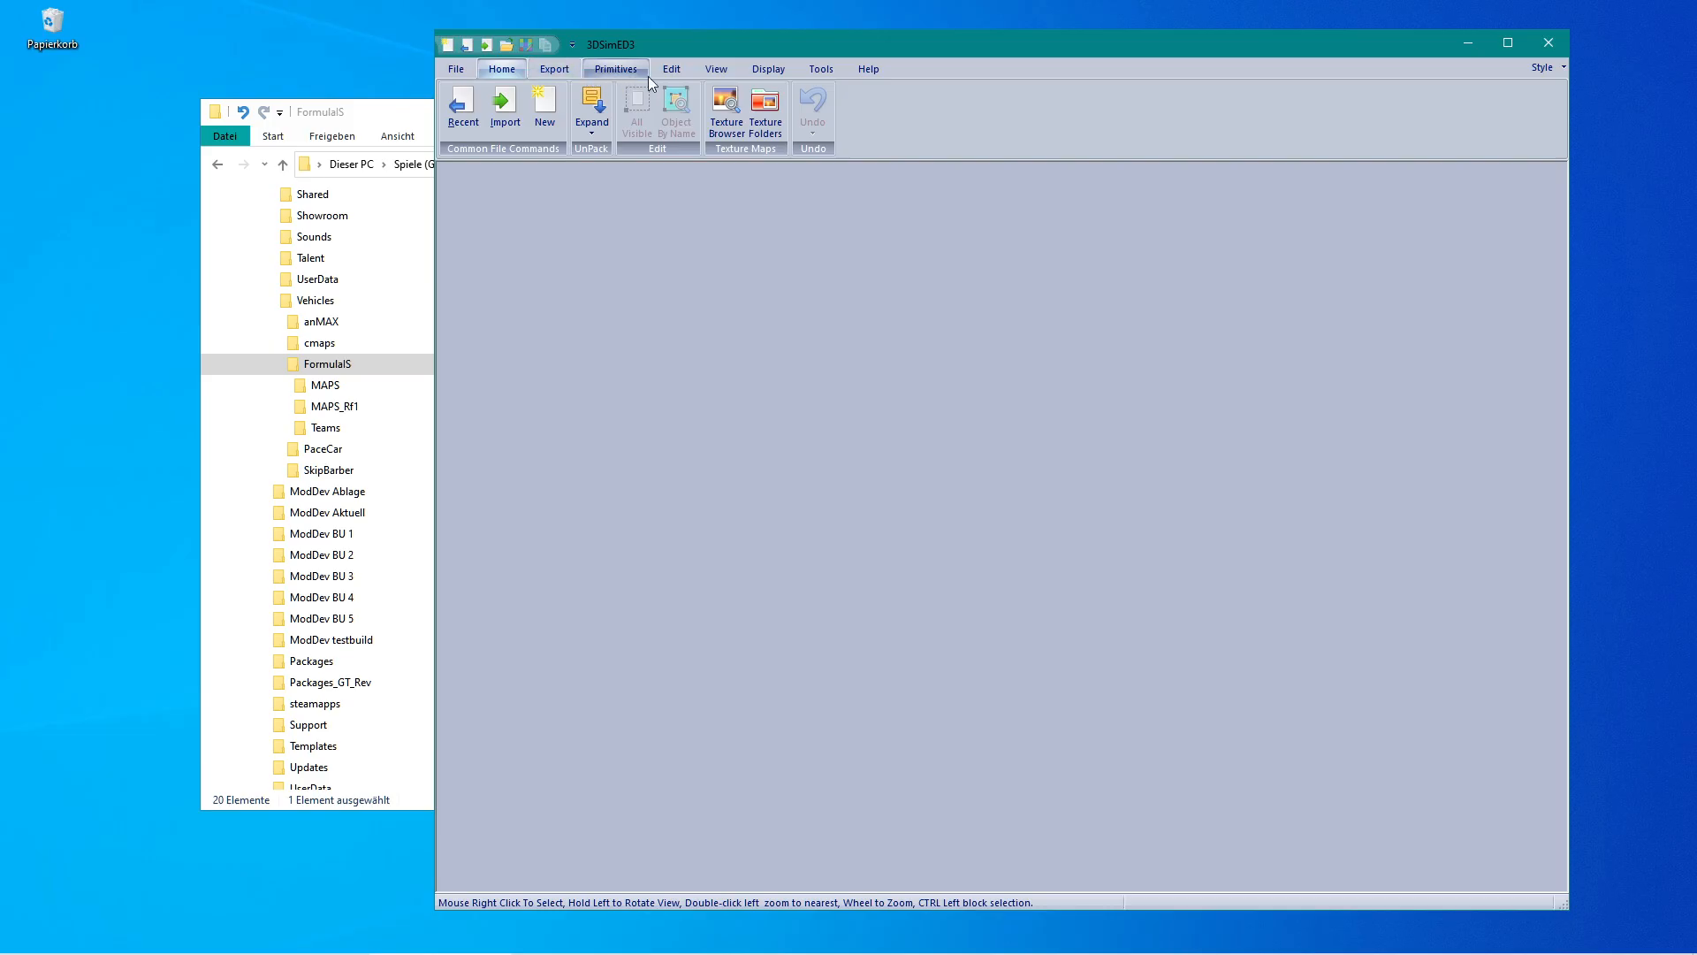
Use the Expand rFactor .MAS tool to open Form06.MAS from the ModDev FormulaIS vehicle folder.
{"action": "left_click", "coordinate": [812, 69]}
{"action": "left_click", "coordinate": [464, 110]}
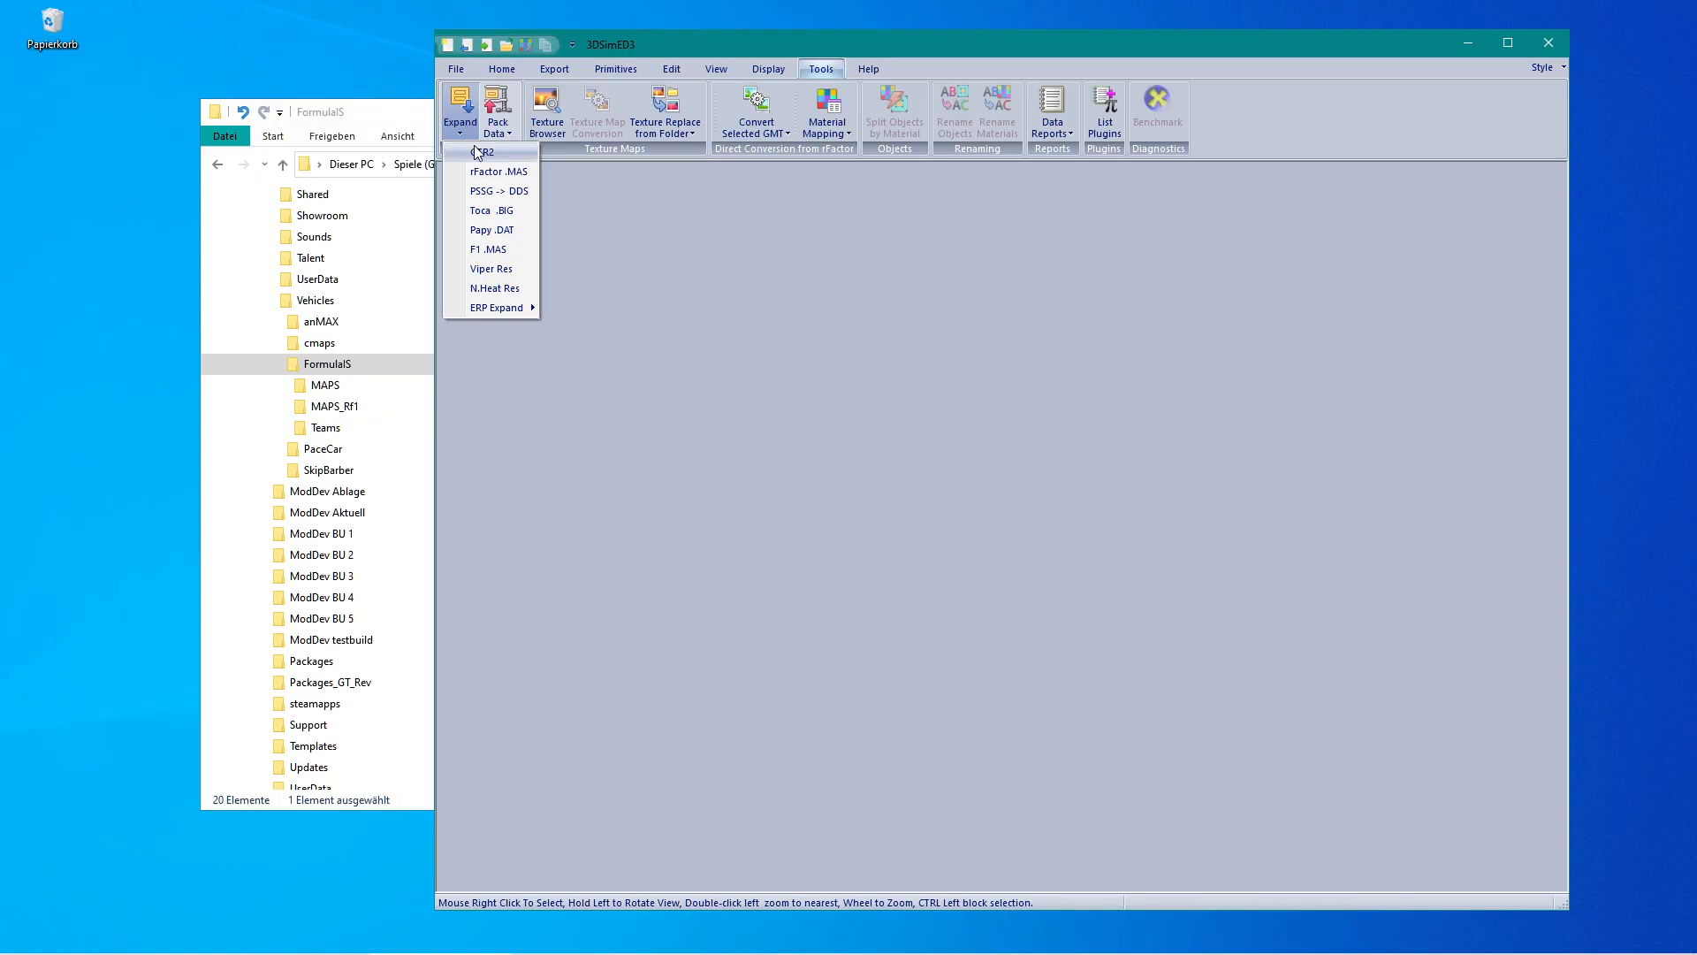
{"action": "left_click", "coordinate": [516, 175]}
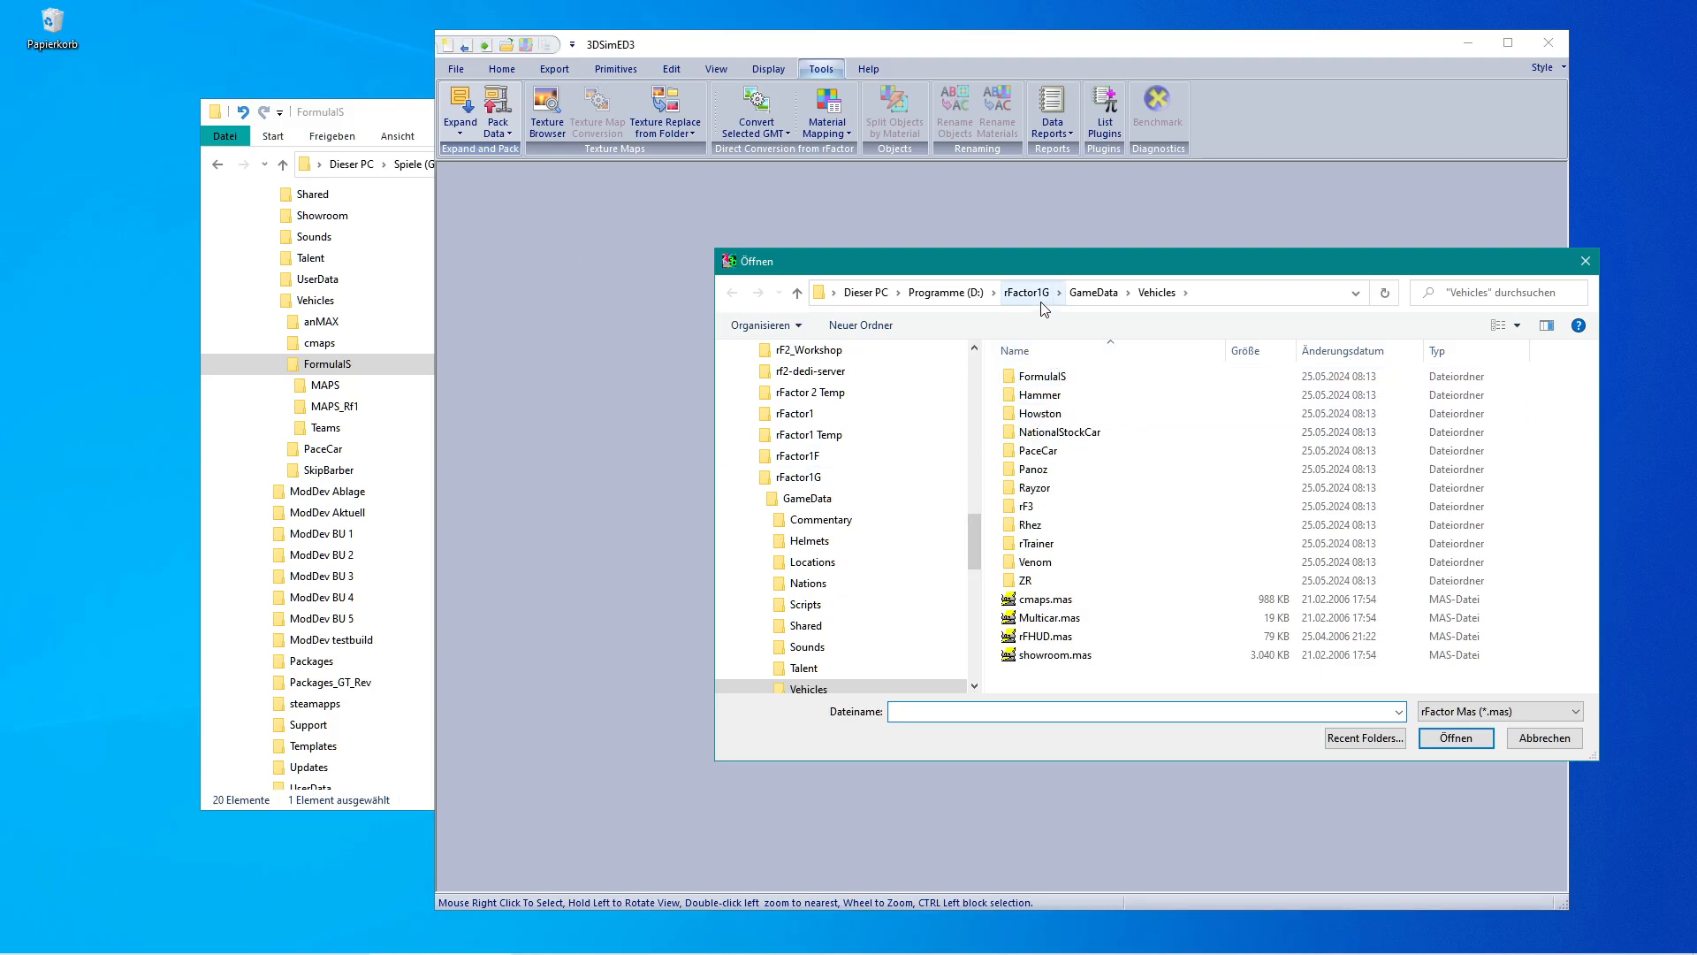
{"action": "left_click_drag", "start_coordinate": [972, 523], "coordinate": [968, 360]}
{"action": "left_click", "coordinate": [784, 582]}
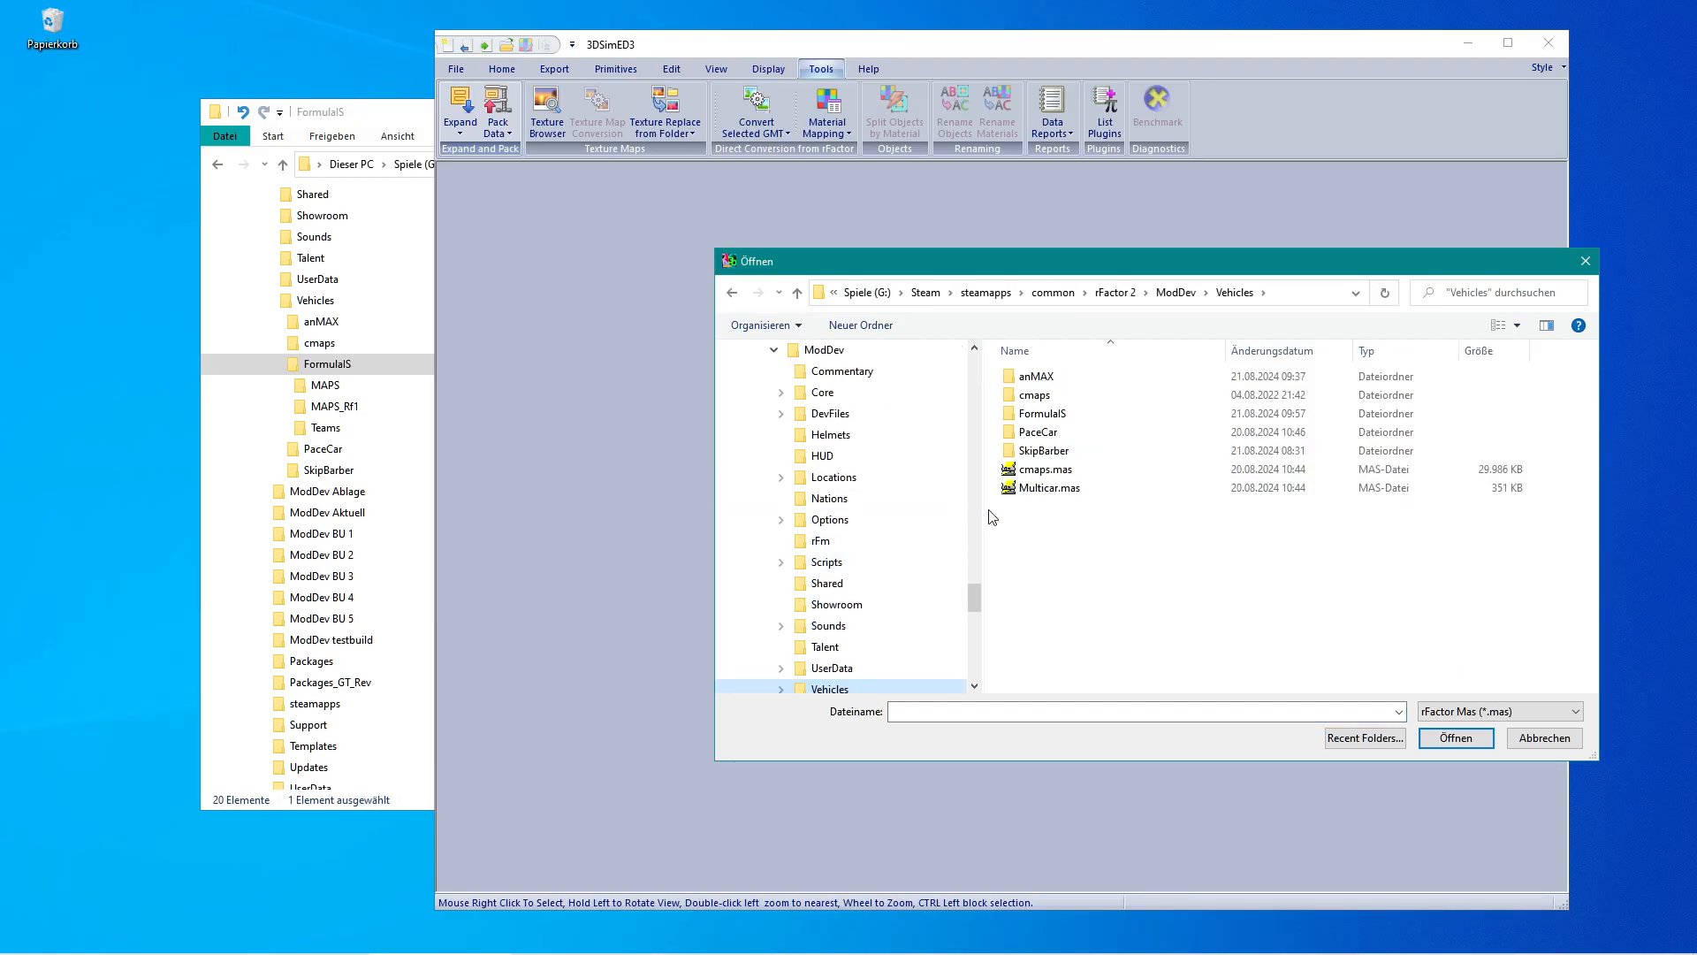
{"action": "double_click", "coordinate": [1014, 419]}
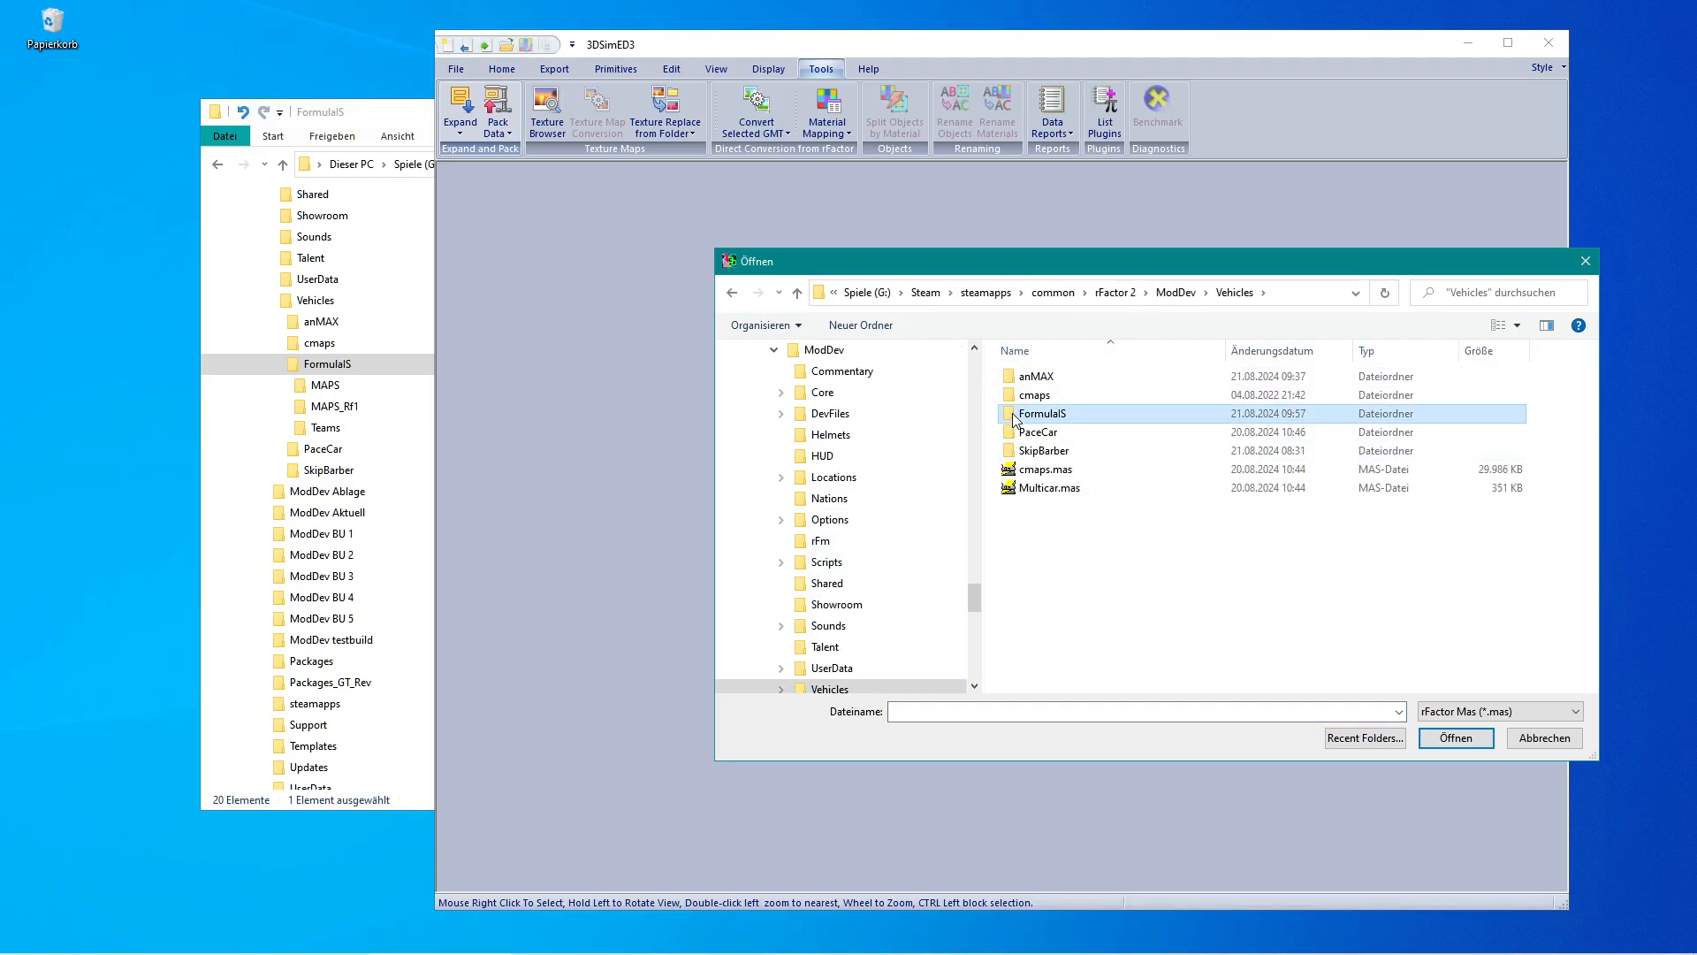
{"action": "left_click", "coordinate": [1010, 434]}
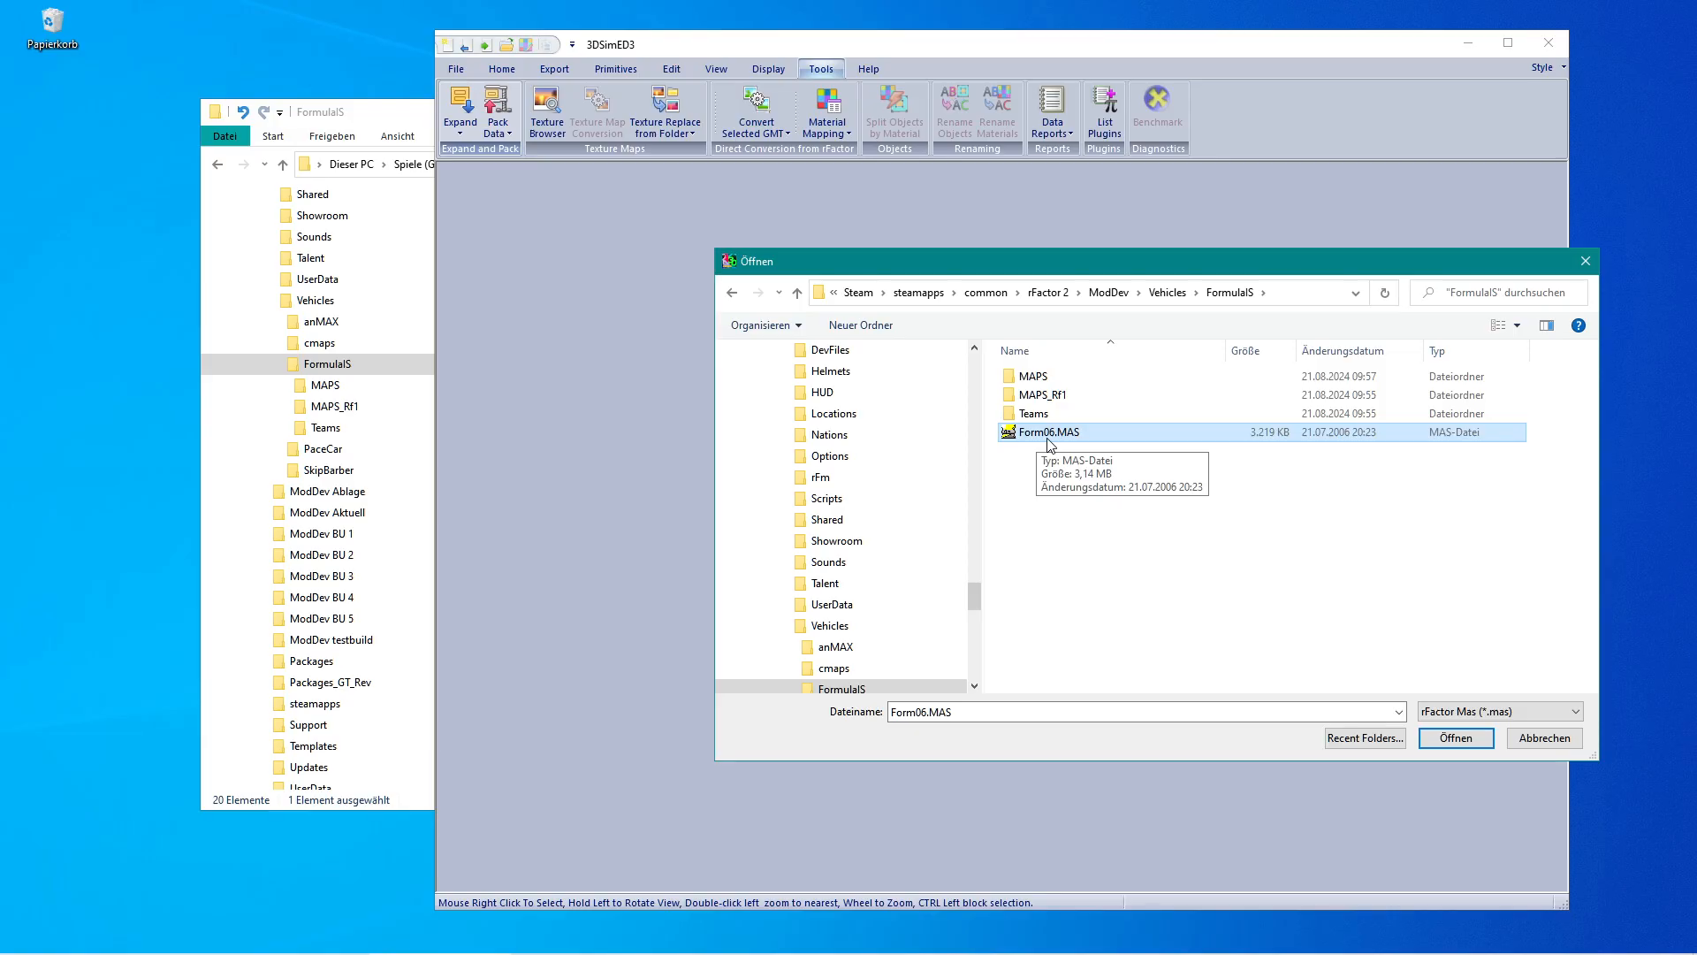
{"action": "left_click", "coordinate": [1456, 739]}
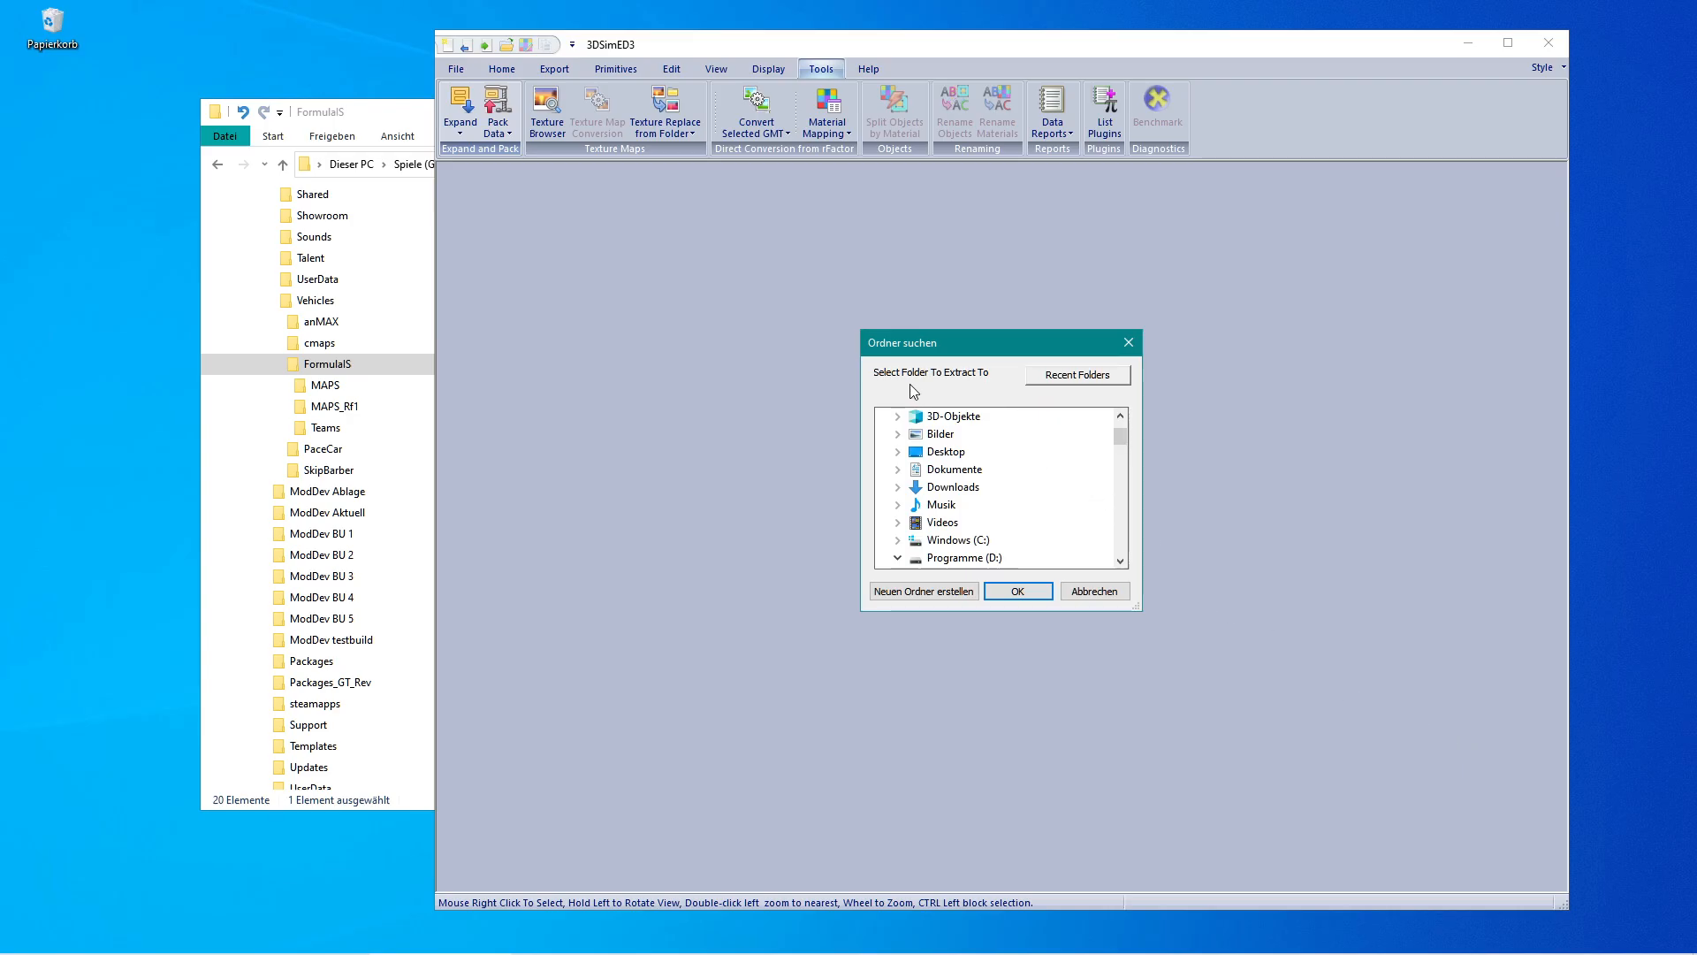
Choose the FormulaIS MAPS_Rf1 folder as the extraction target and confirm writing the files.
{"action": "left_click", "coordinate": [1050, 378]}
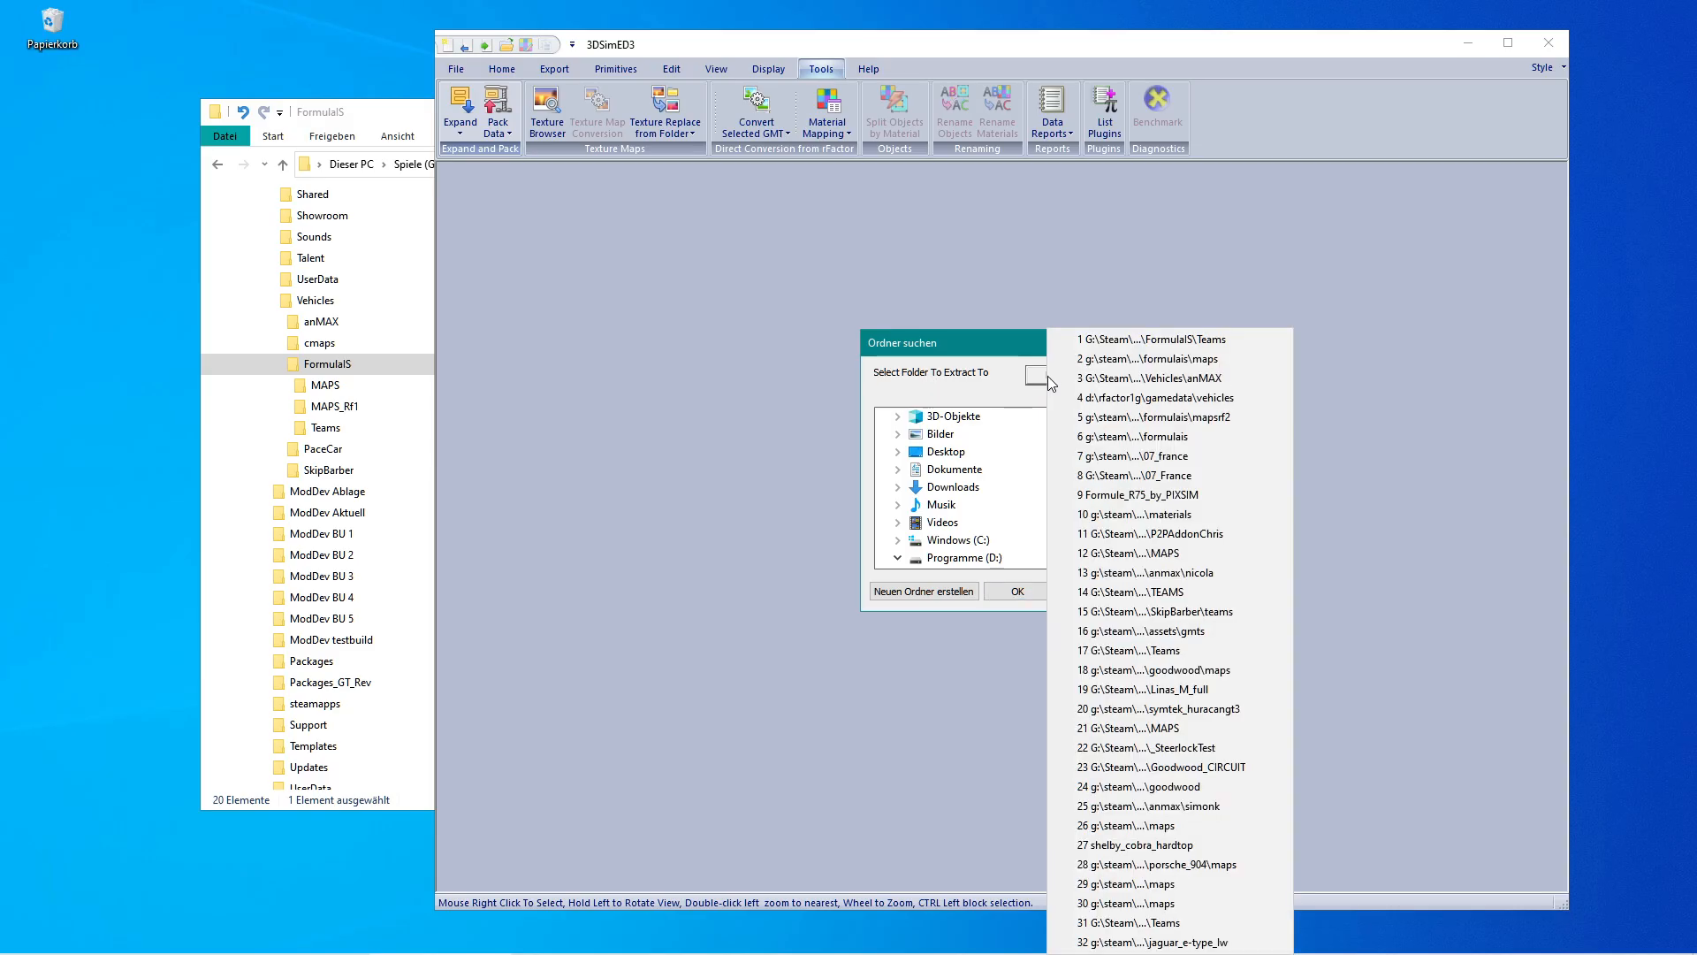
{"action": "left_click", "coordinate": [1215, 357]}
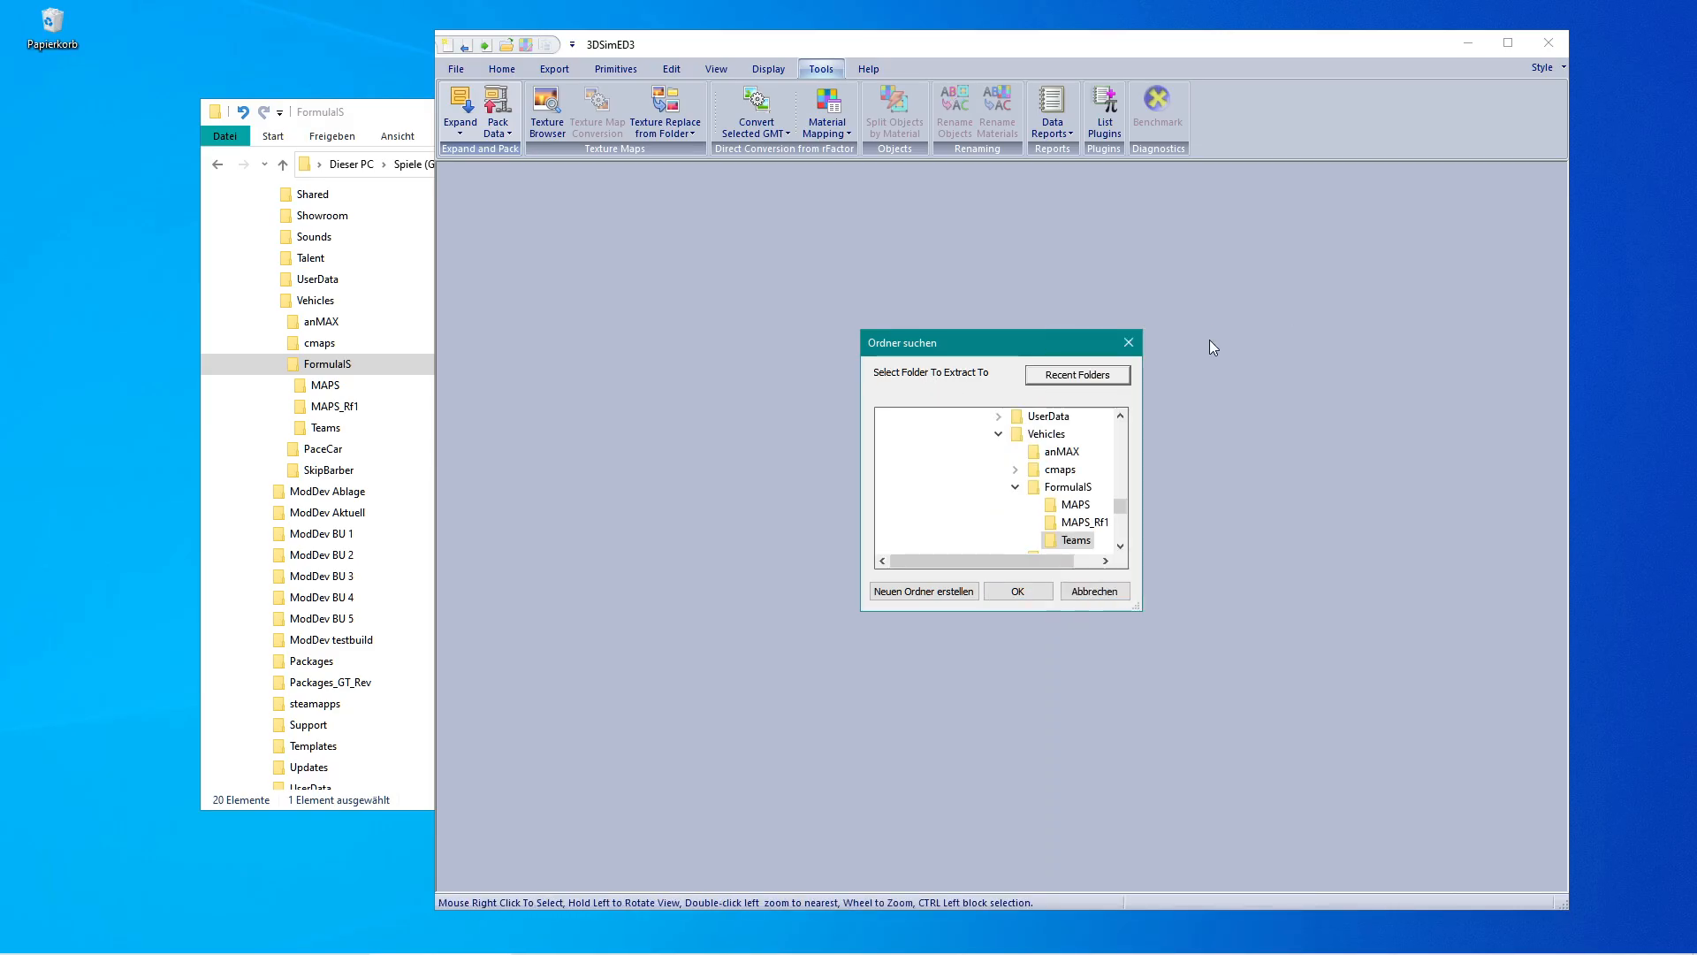
{"action": "left_click", "coordinate": [1055, 526]}
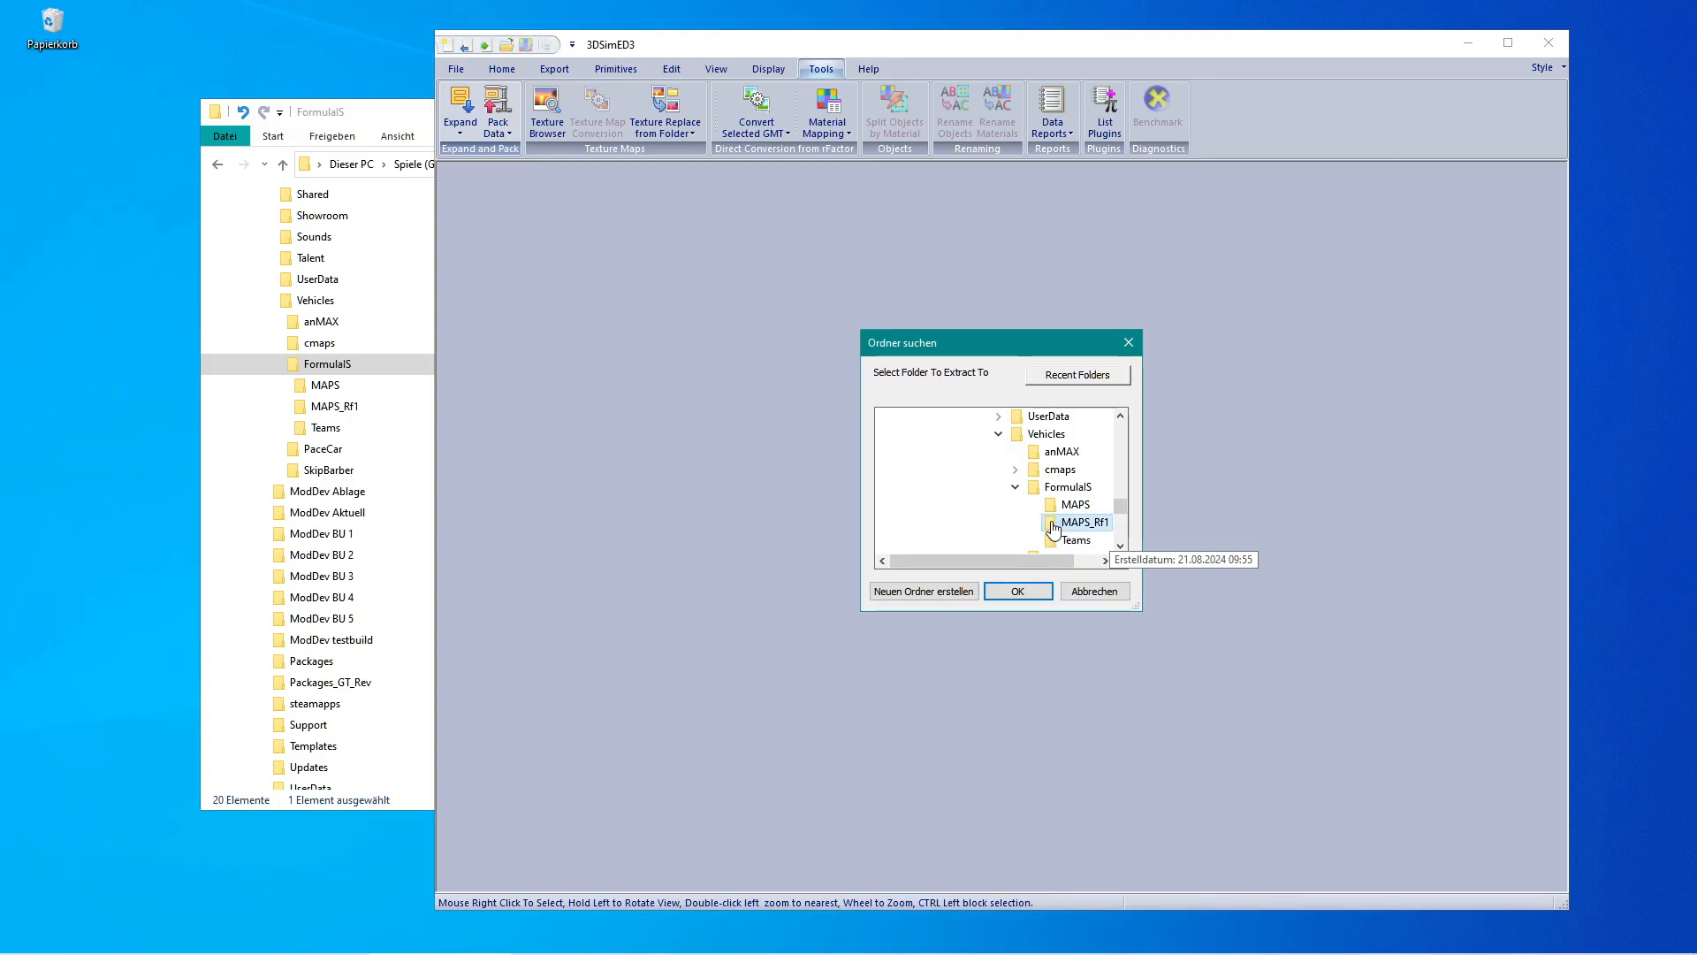
{"action": "left_click", "coordinate": [1019, 594]}
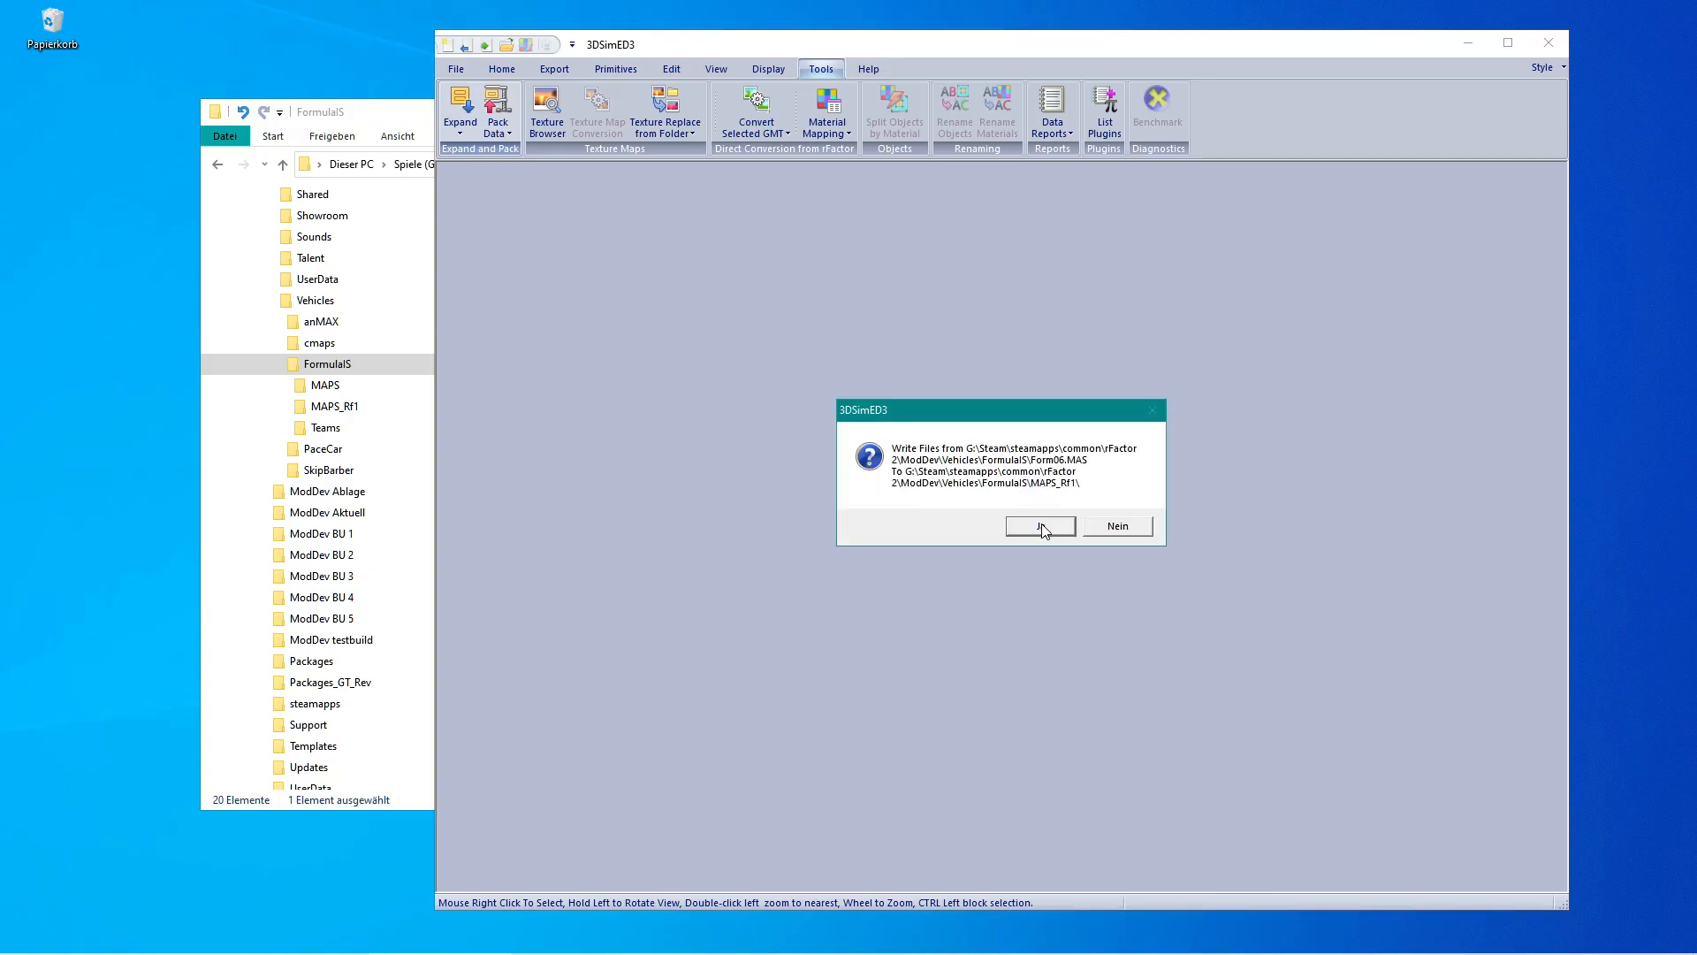
{"action": "left_click", "coordinate": [1042, 525]}
{"action": "left_click", "coordinate": [1036, 520]}
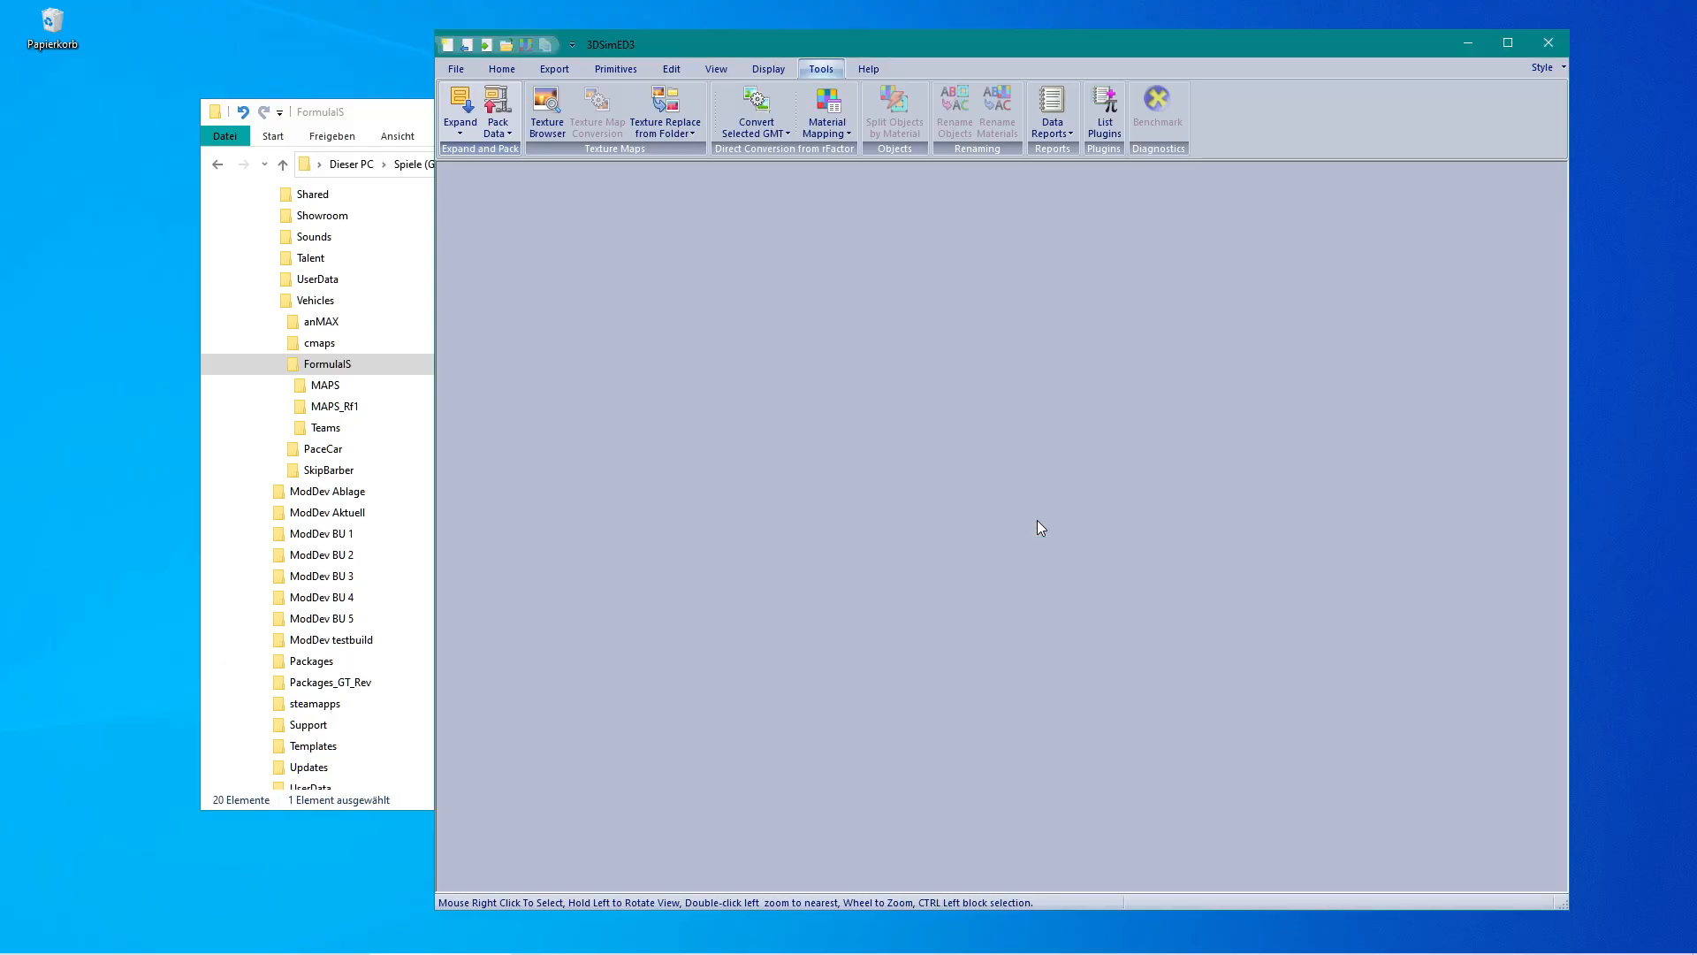
Delete the Form06.MAS file from the FormulaIS folder.
{"action": "left_click", "coordinate": [304, 408]}
{"action": "left_click", "coordinate": [326, 364]}
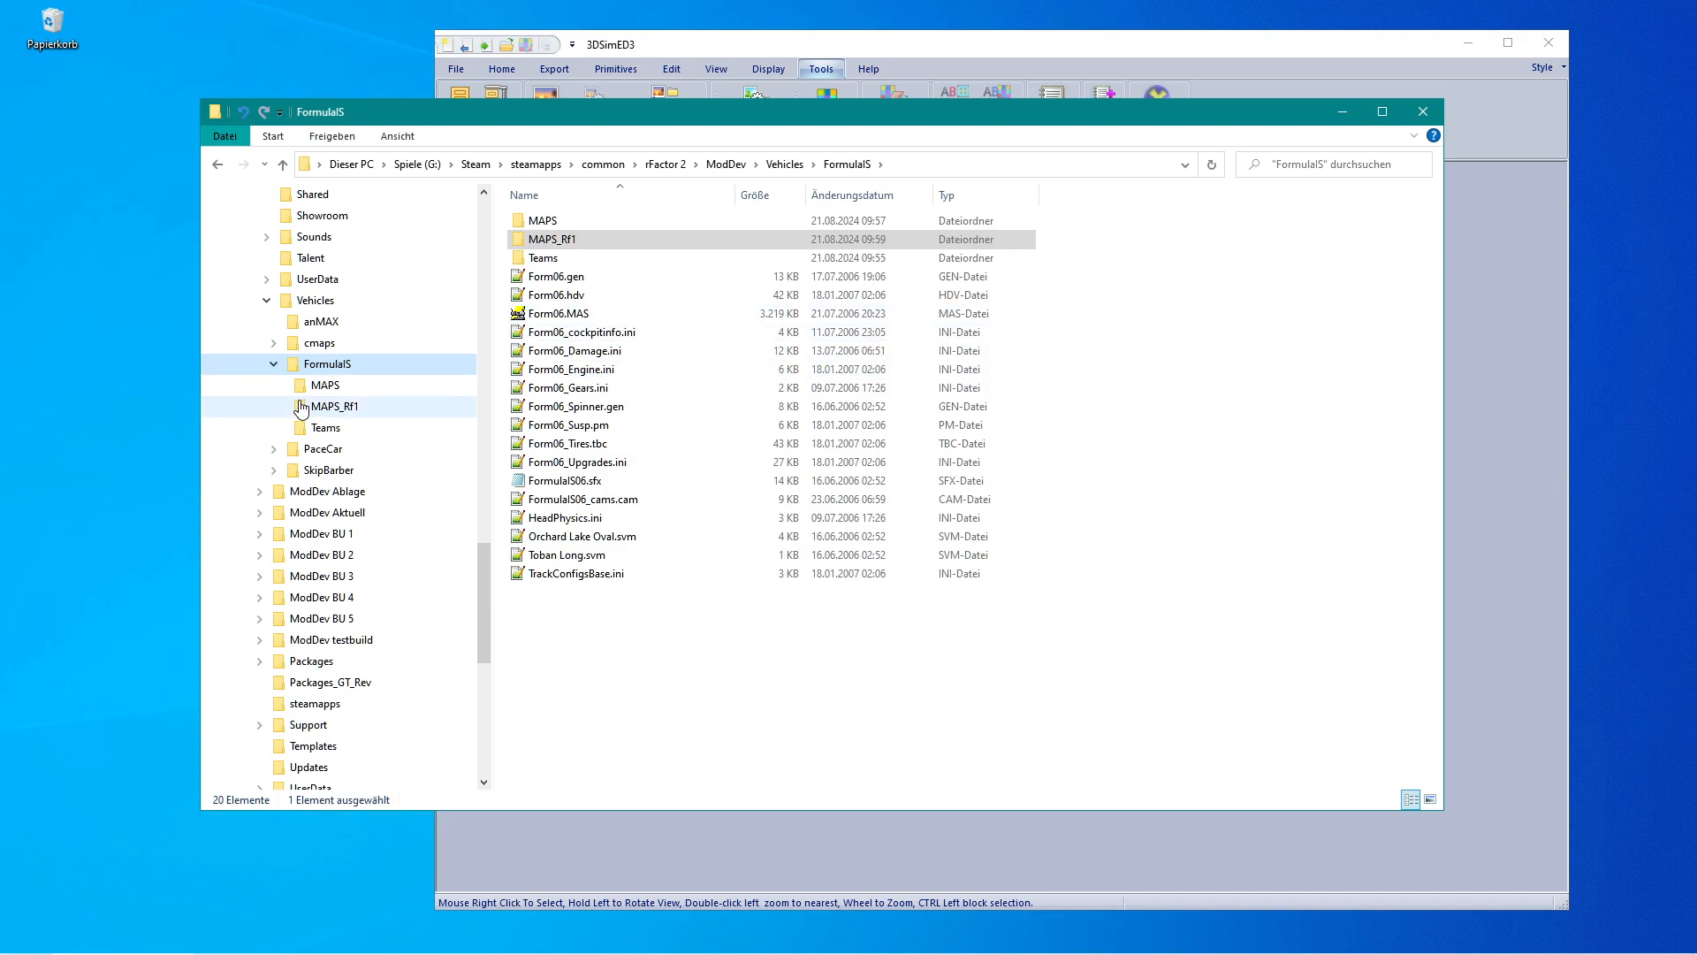
{"action": "left_click", "coordinate": [329, 408]}
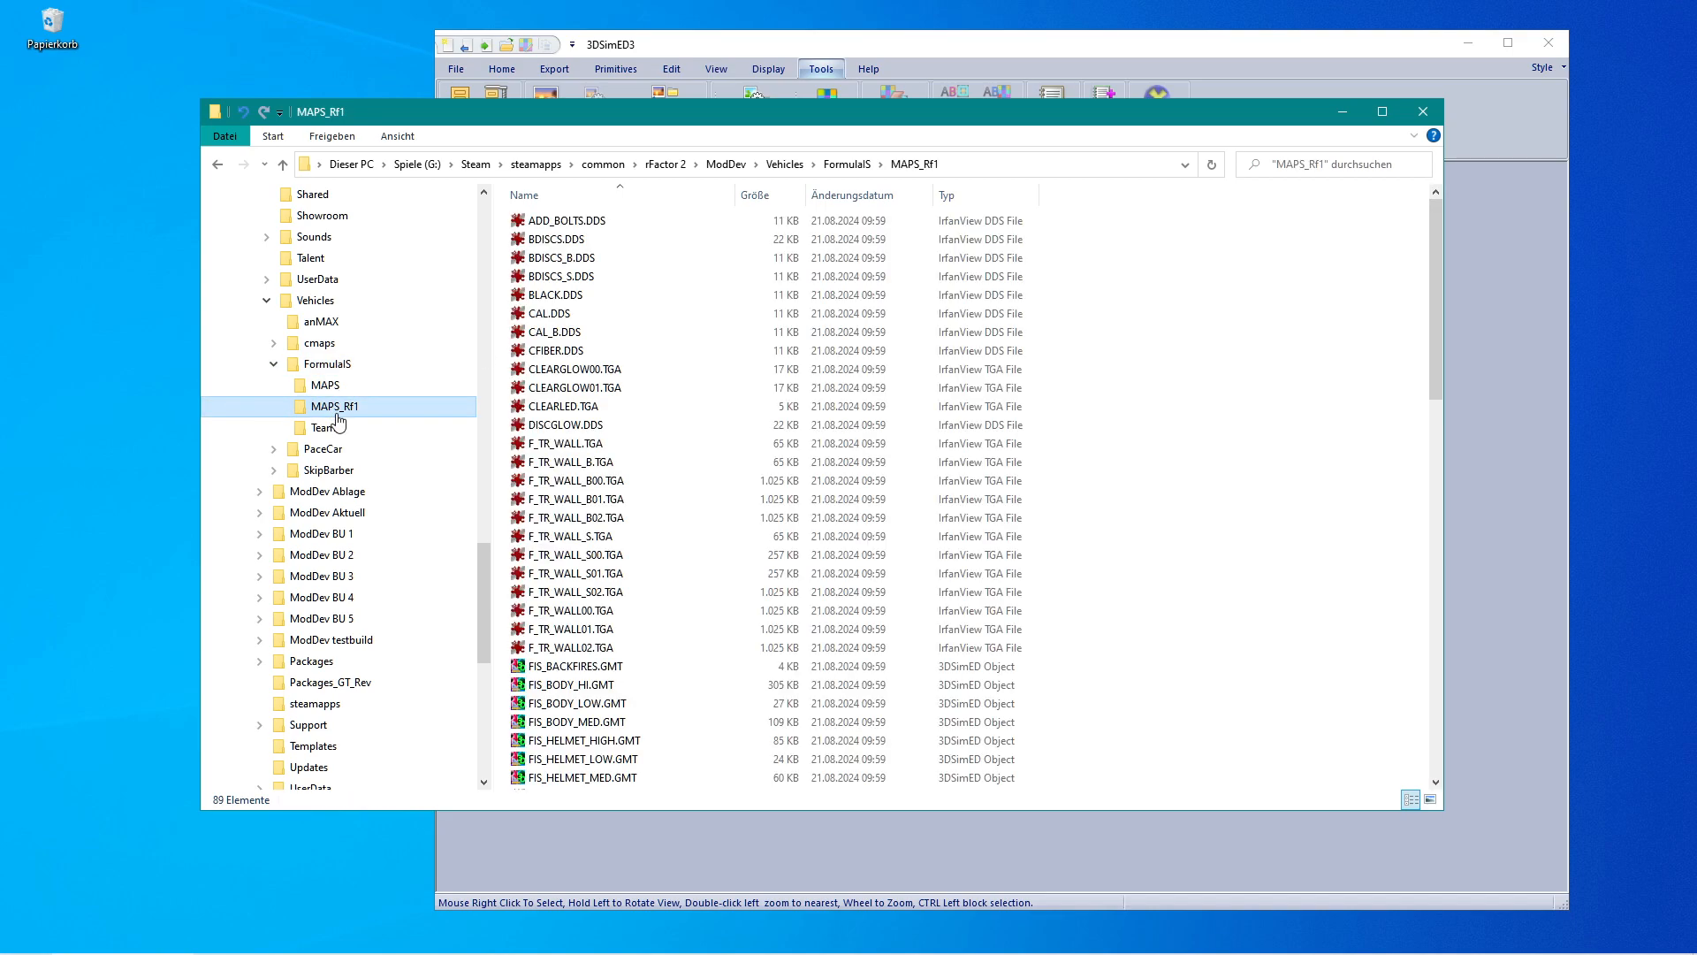
{"action": "left_click", "coordinate": [325, 364]}
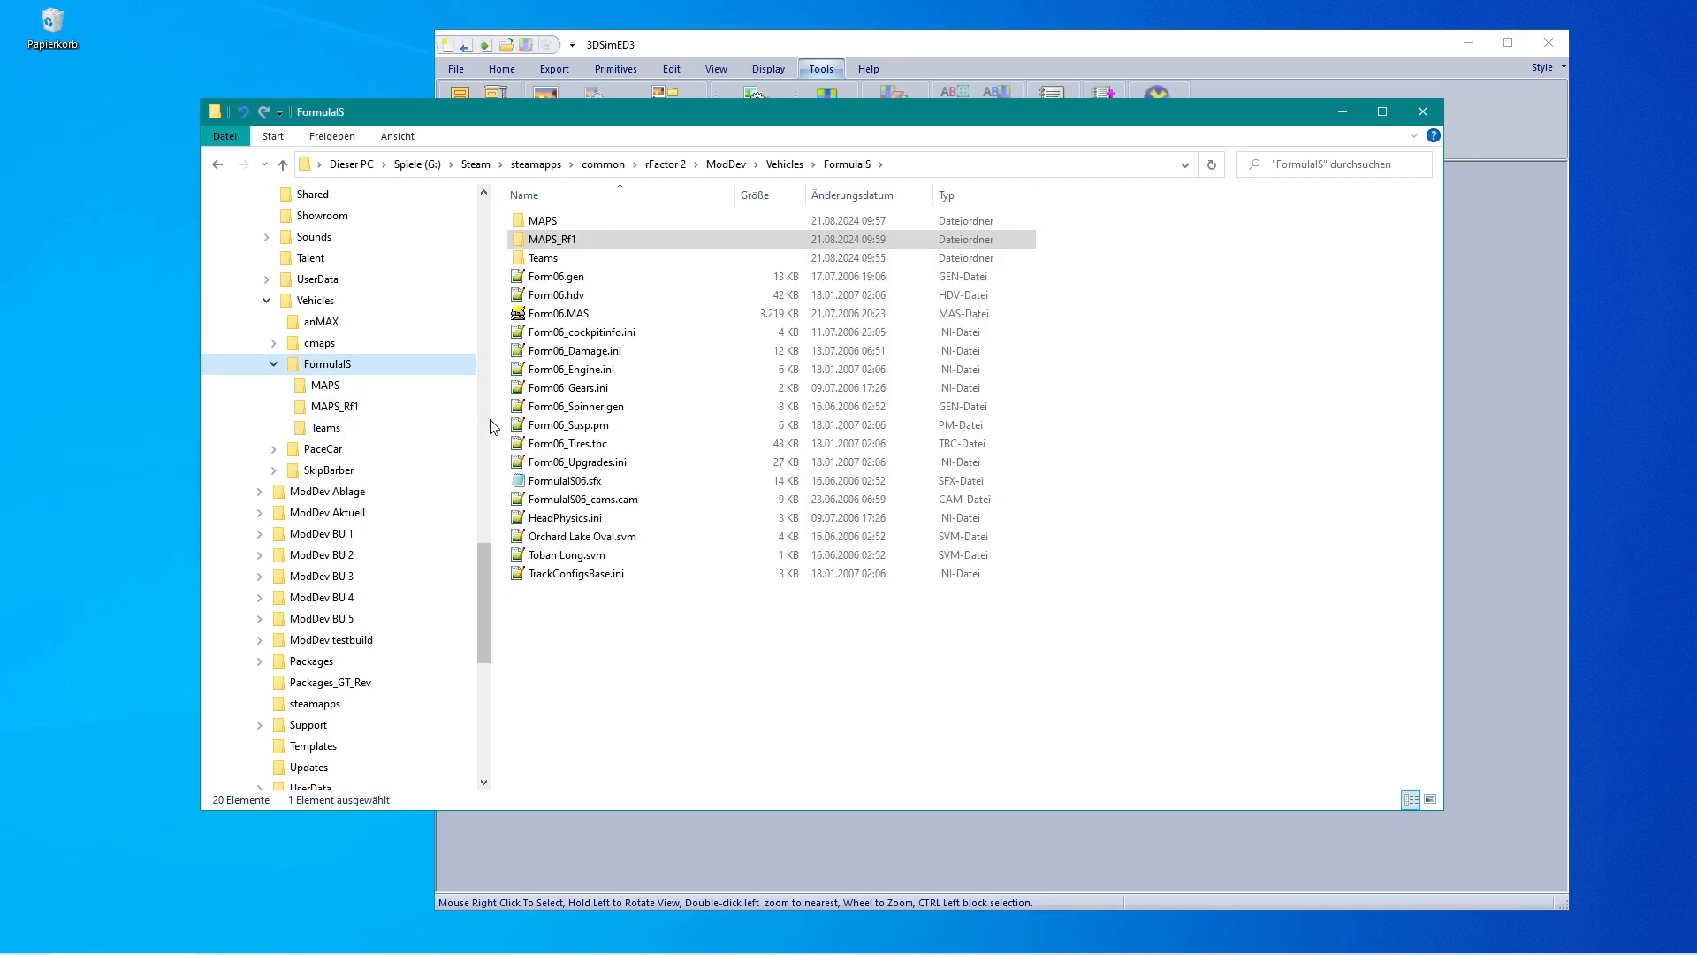
{"action": "left_click", "coordinate": [520, 316]}
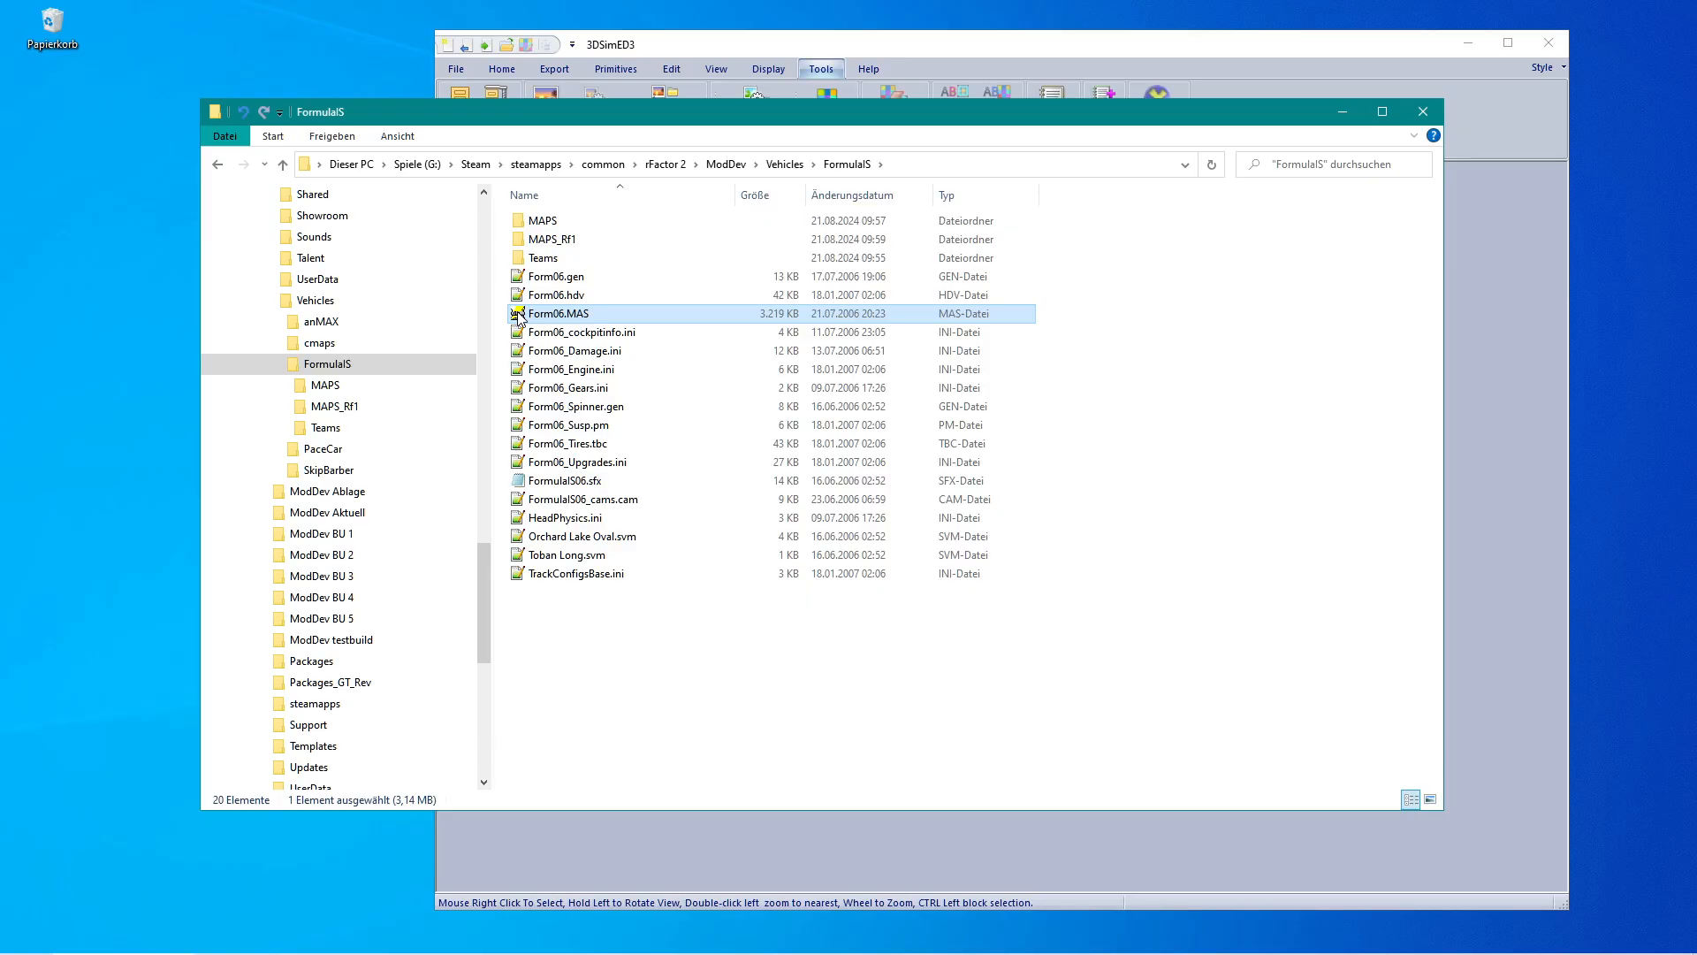
{"action": "key", "text": "Delete"}
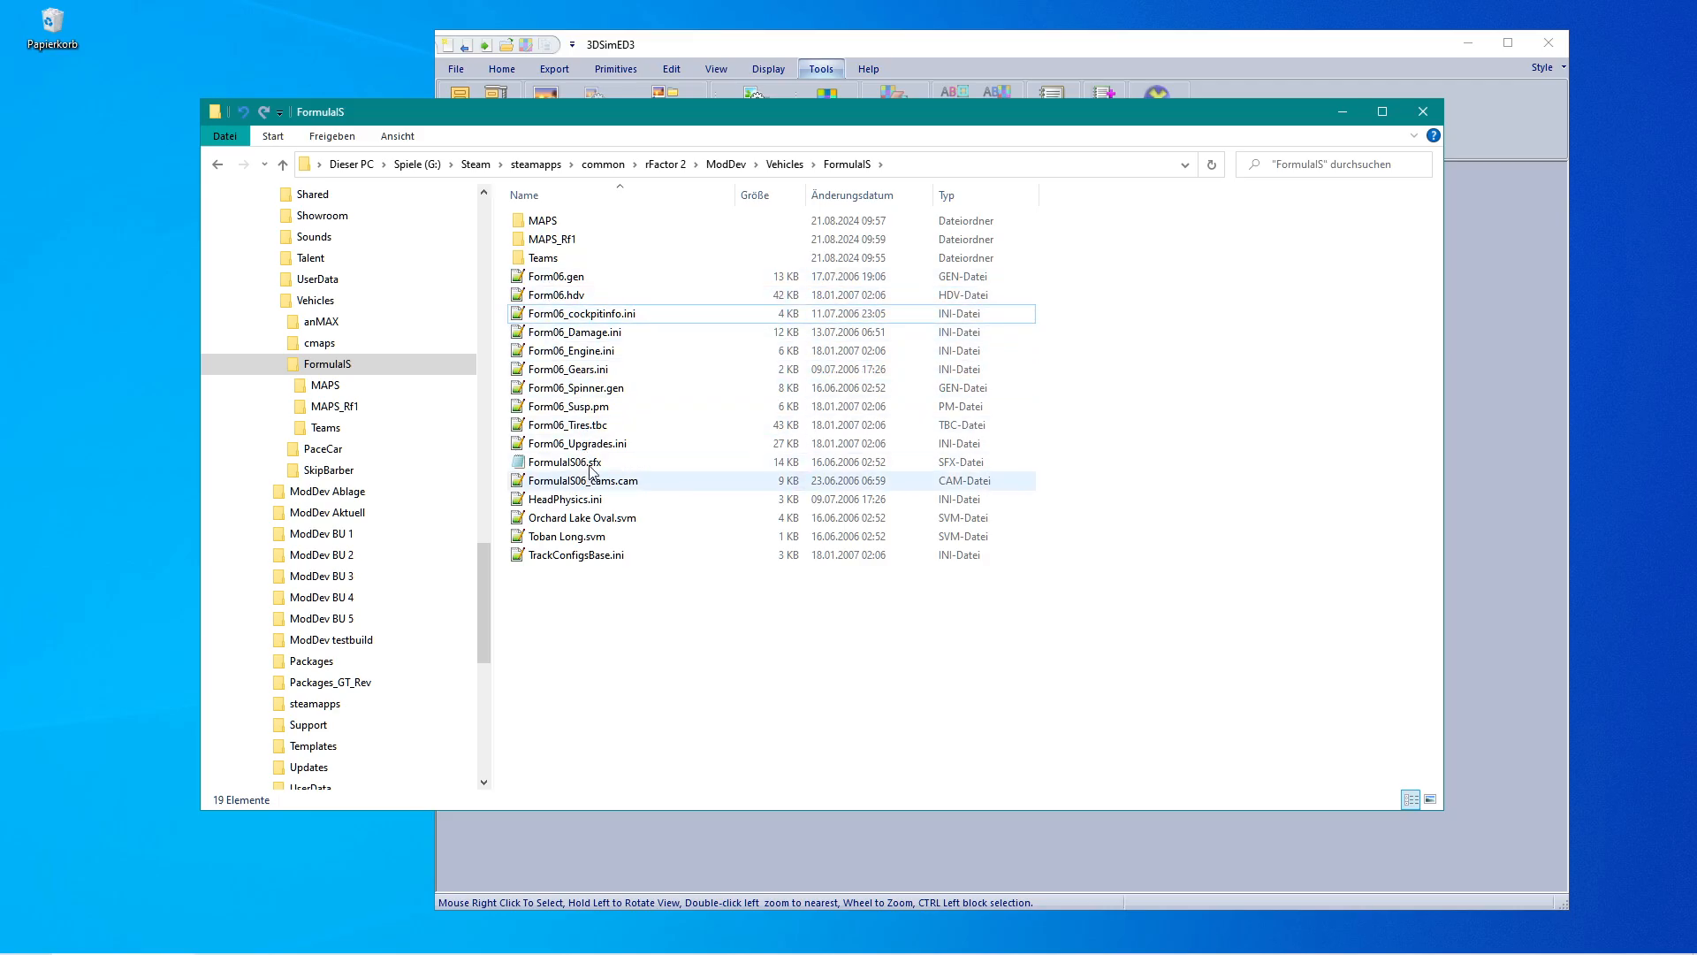
Open the rFactor1G folder on the Programme (D:) drive.
{"action": "left_click", "coordinate": [523, 279]}
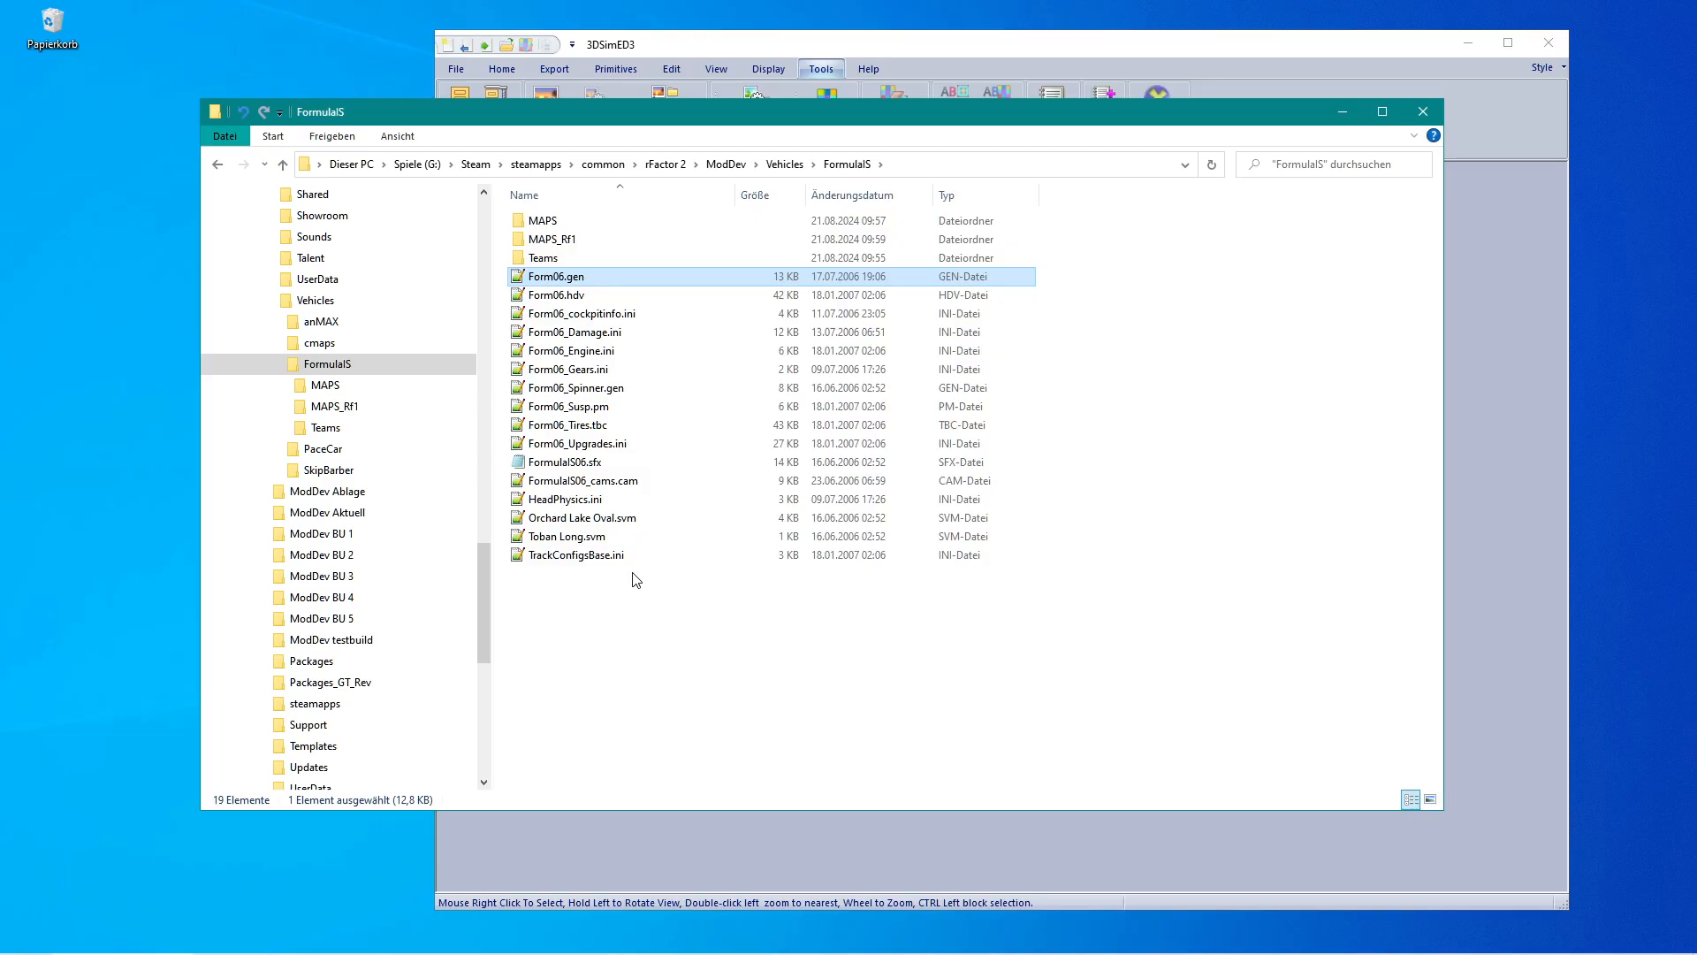
{"action": "left_click_drag", "start_coordinate": [489, 600], "coordinate": [488, 594]}
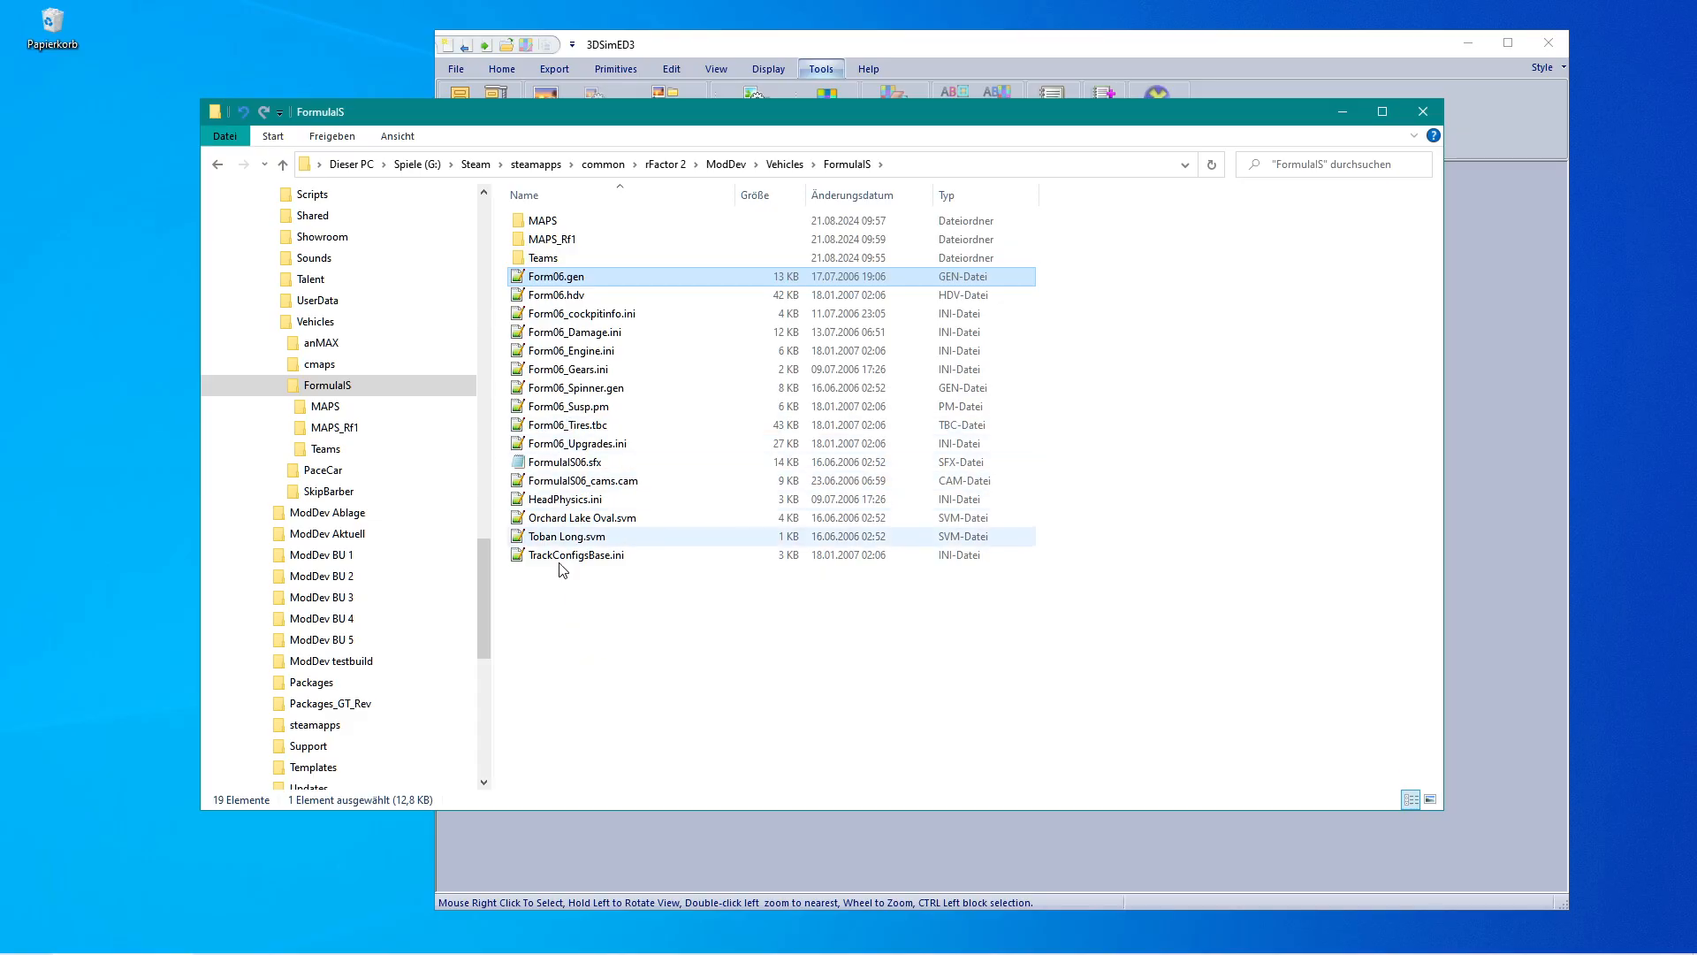
{"action": "left_click", "coordinate": [578, 617]}
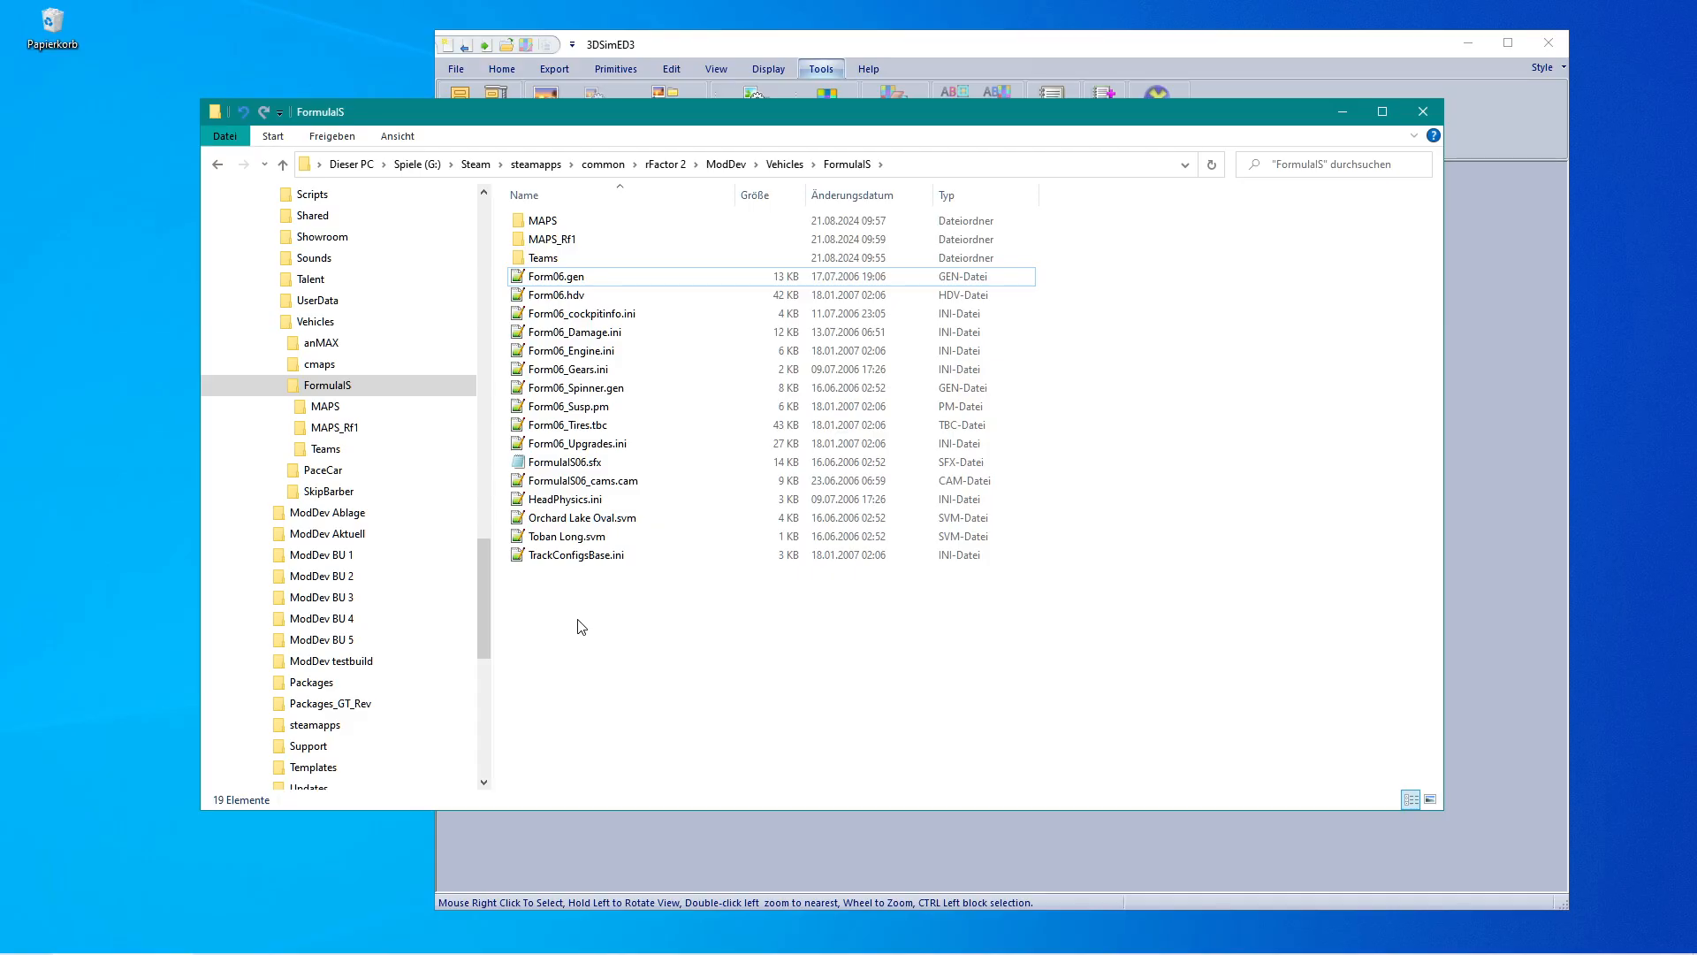
{"action": "left_click_drag", "start_coordinate": [486, 593], "coordinate": [484, 564]}
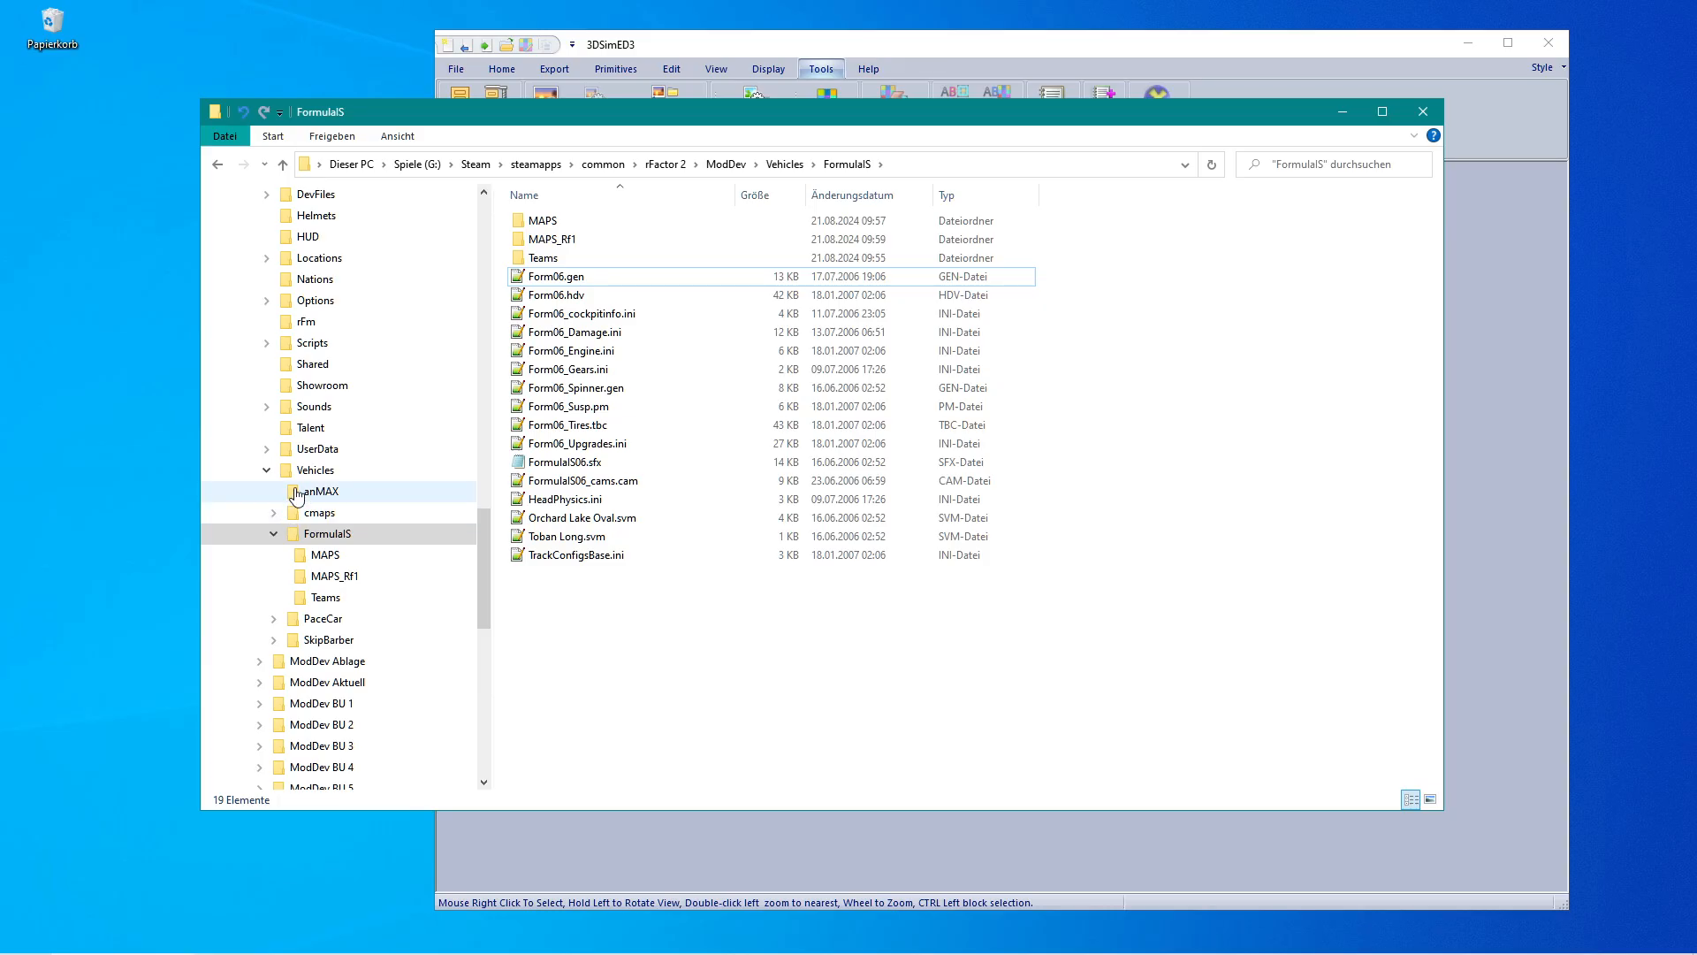
{"action": "mouse_move", "coordinate": [251, 930]}
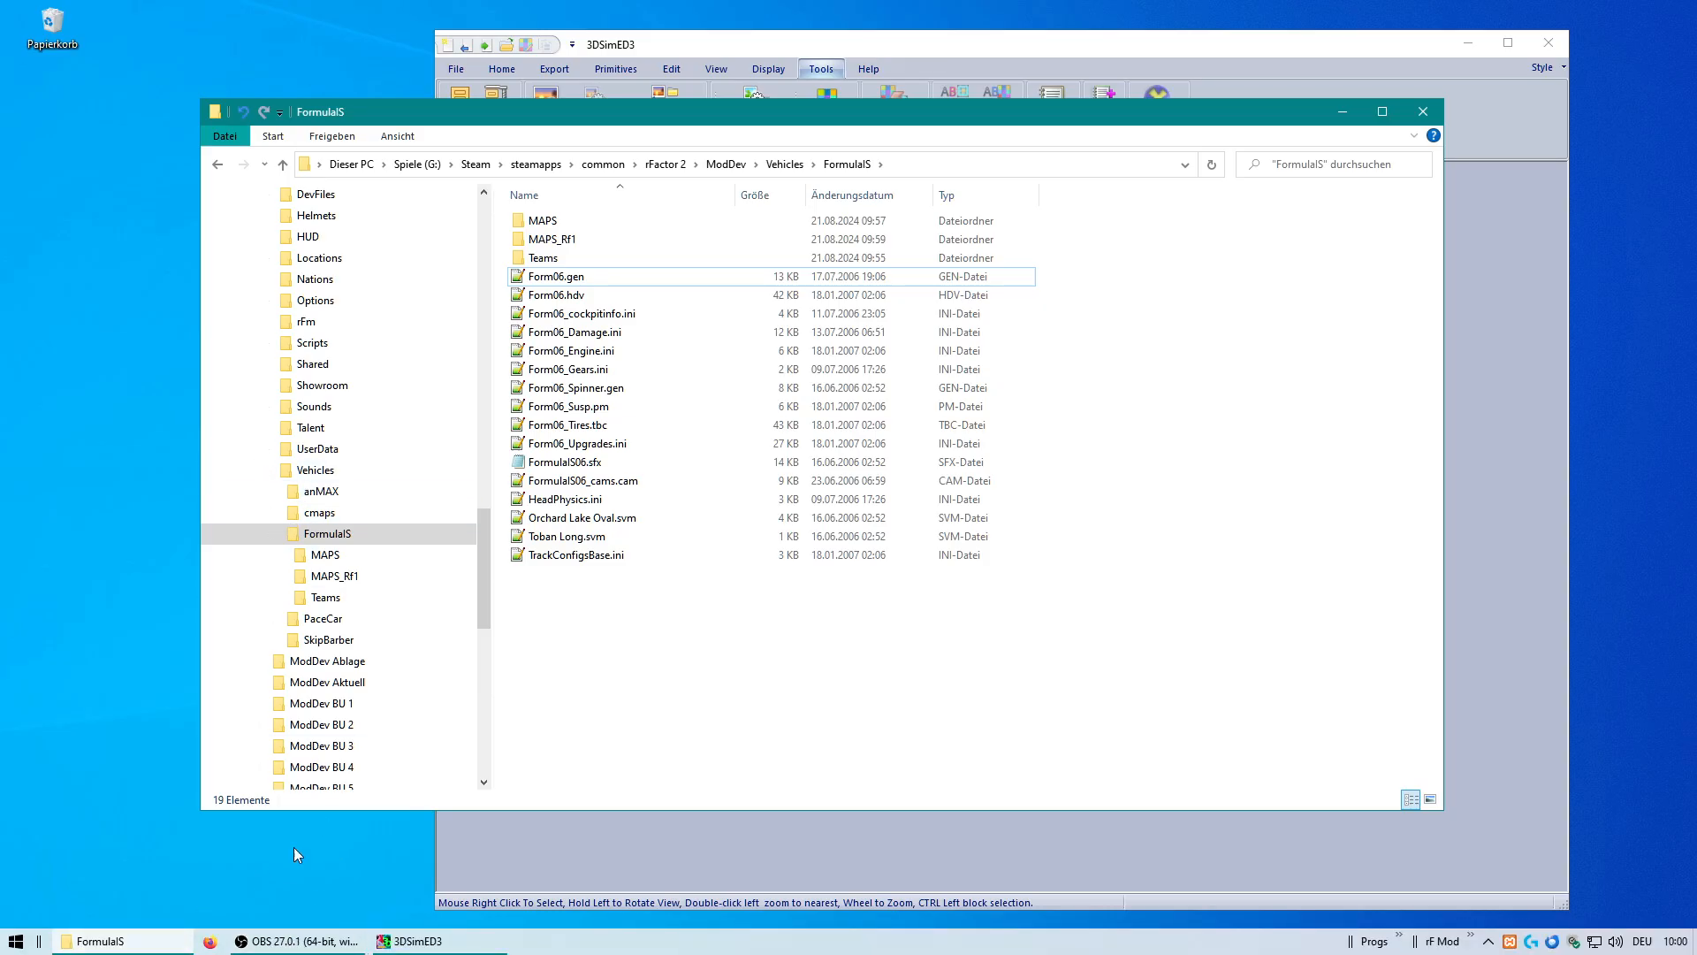
{"action": "left_click_drag", "start_coordinate": [480, 613], "coordinate": [483, 364]}
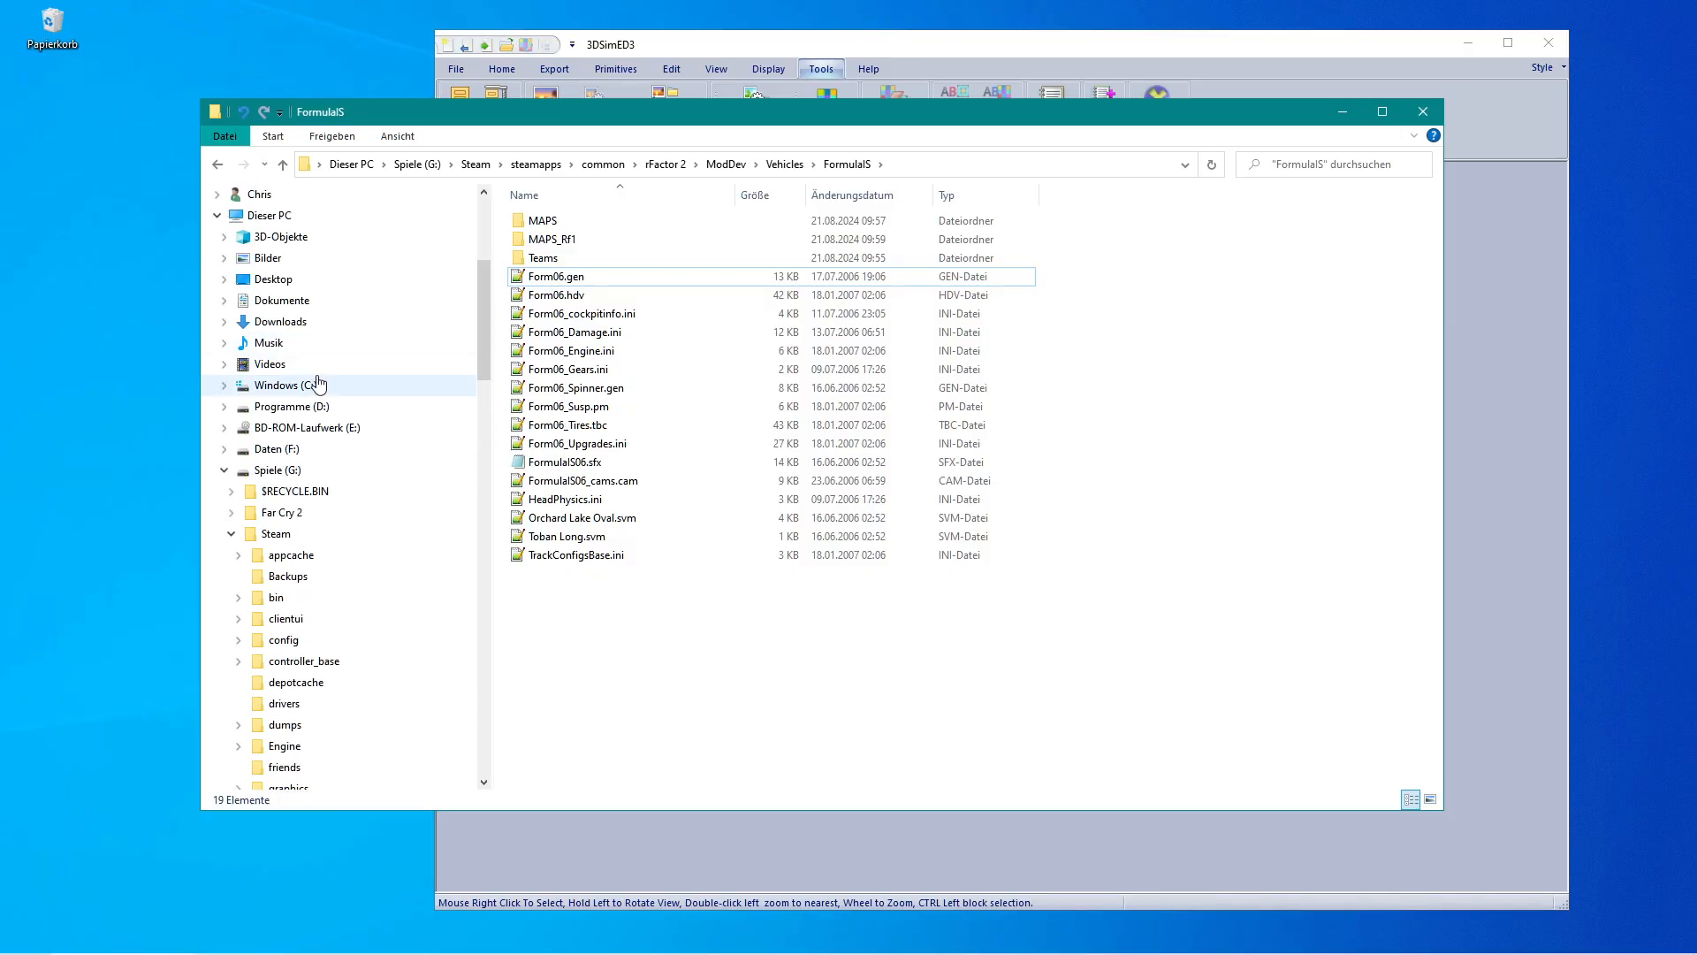
{"action": "left_click", "coordinate": [305, 407]}
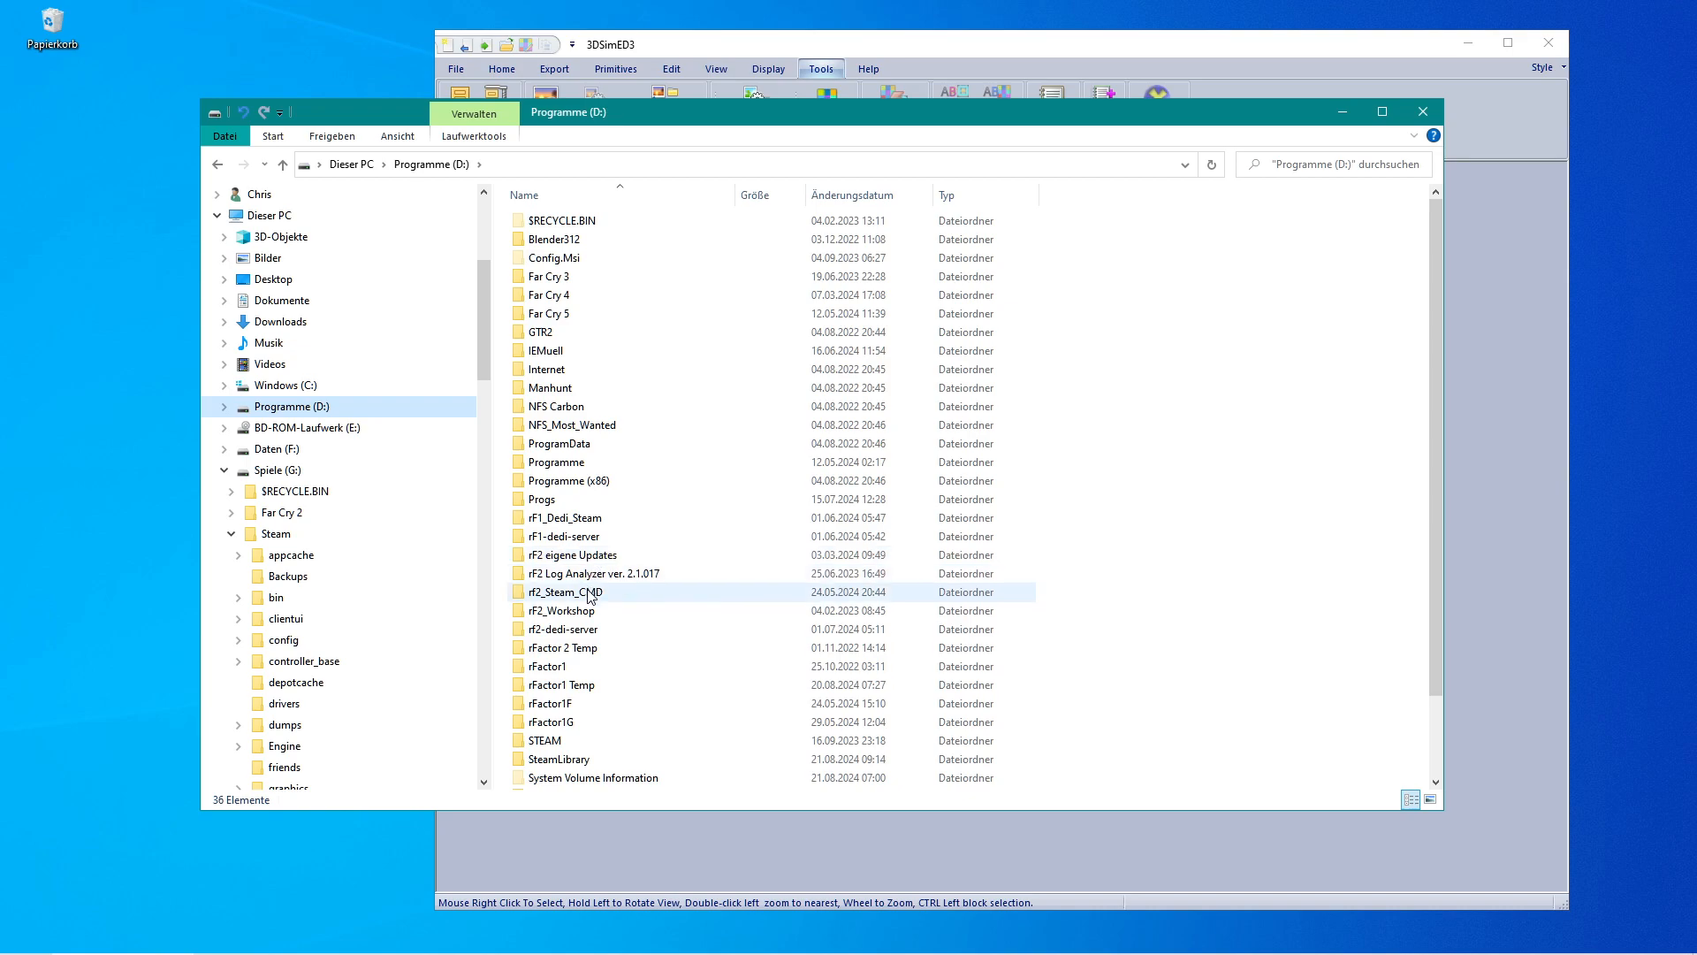
{"action": "double_click", "coordinate": [550, 722]}
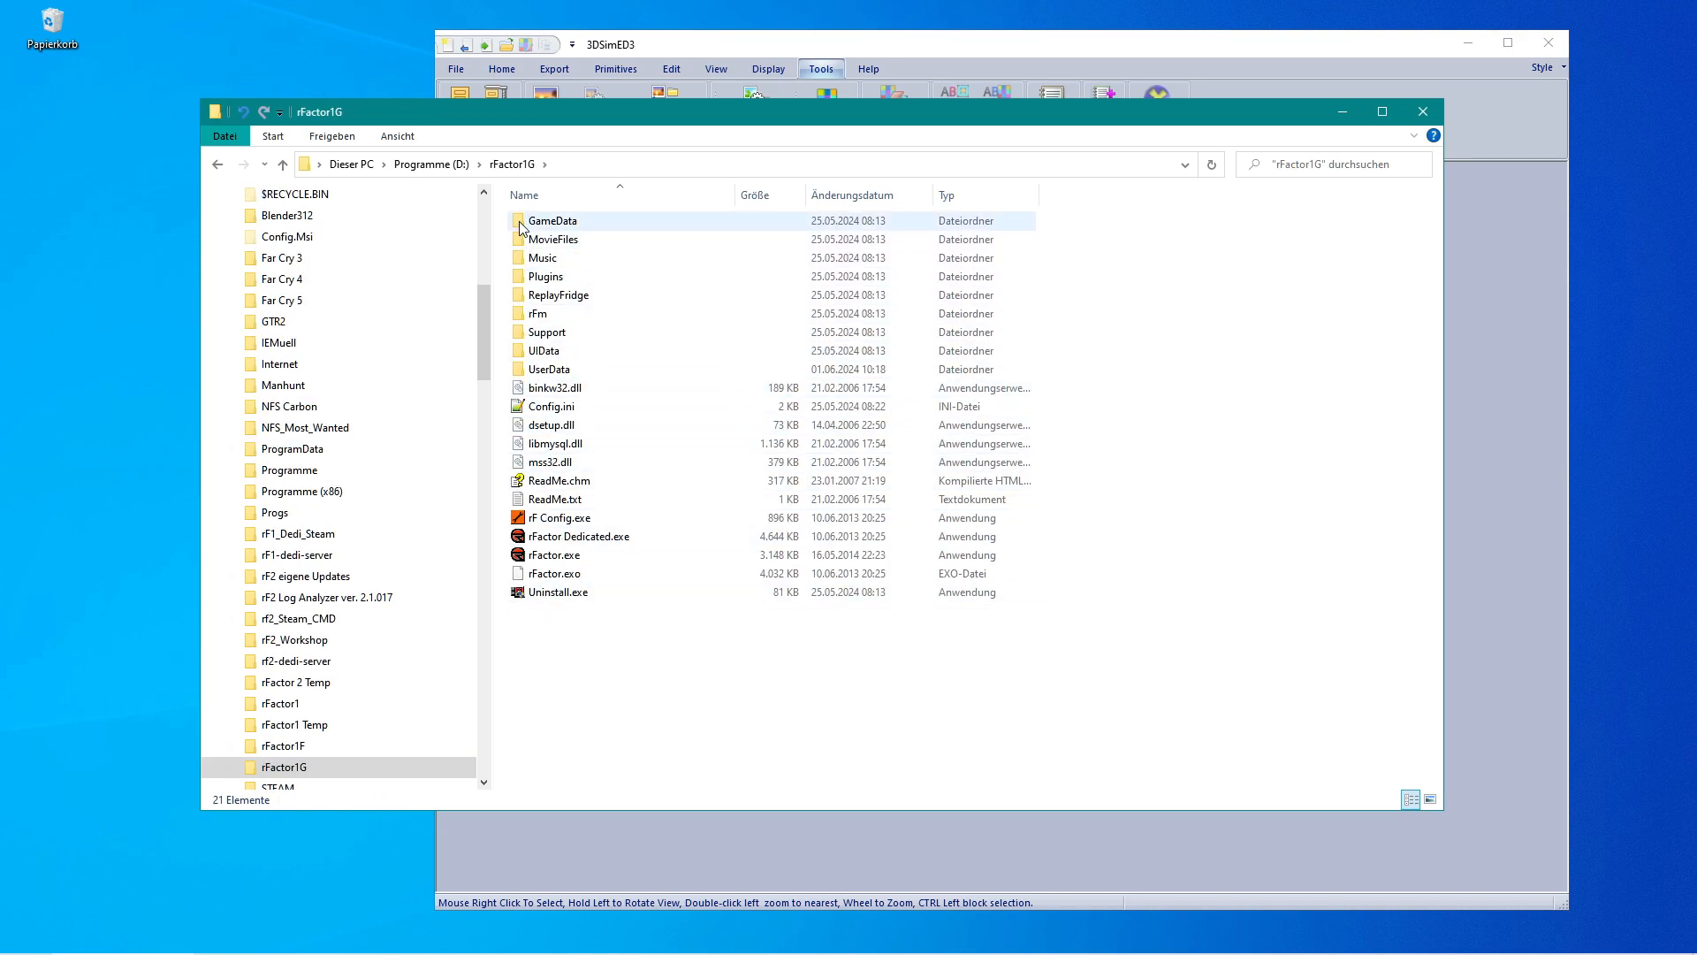
Open the GameData Sounds folder of the rFactor1G installation.
{"action": "double_click", "coordinate": [518, 221]}
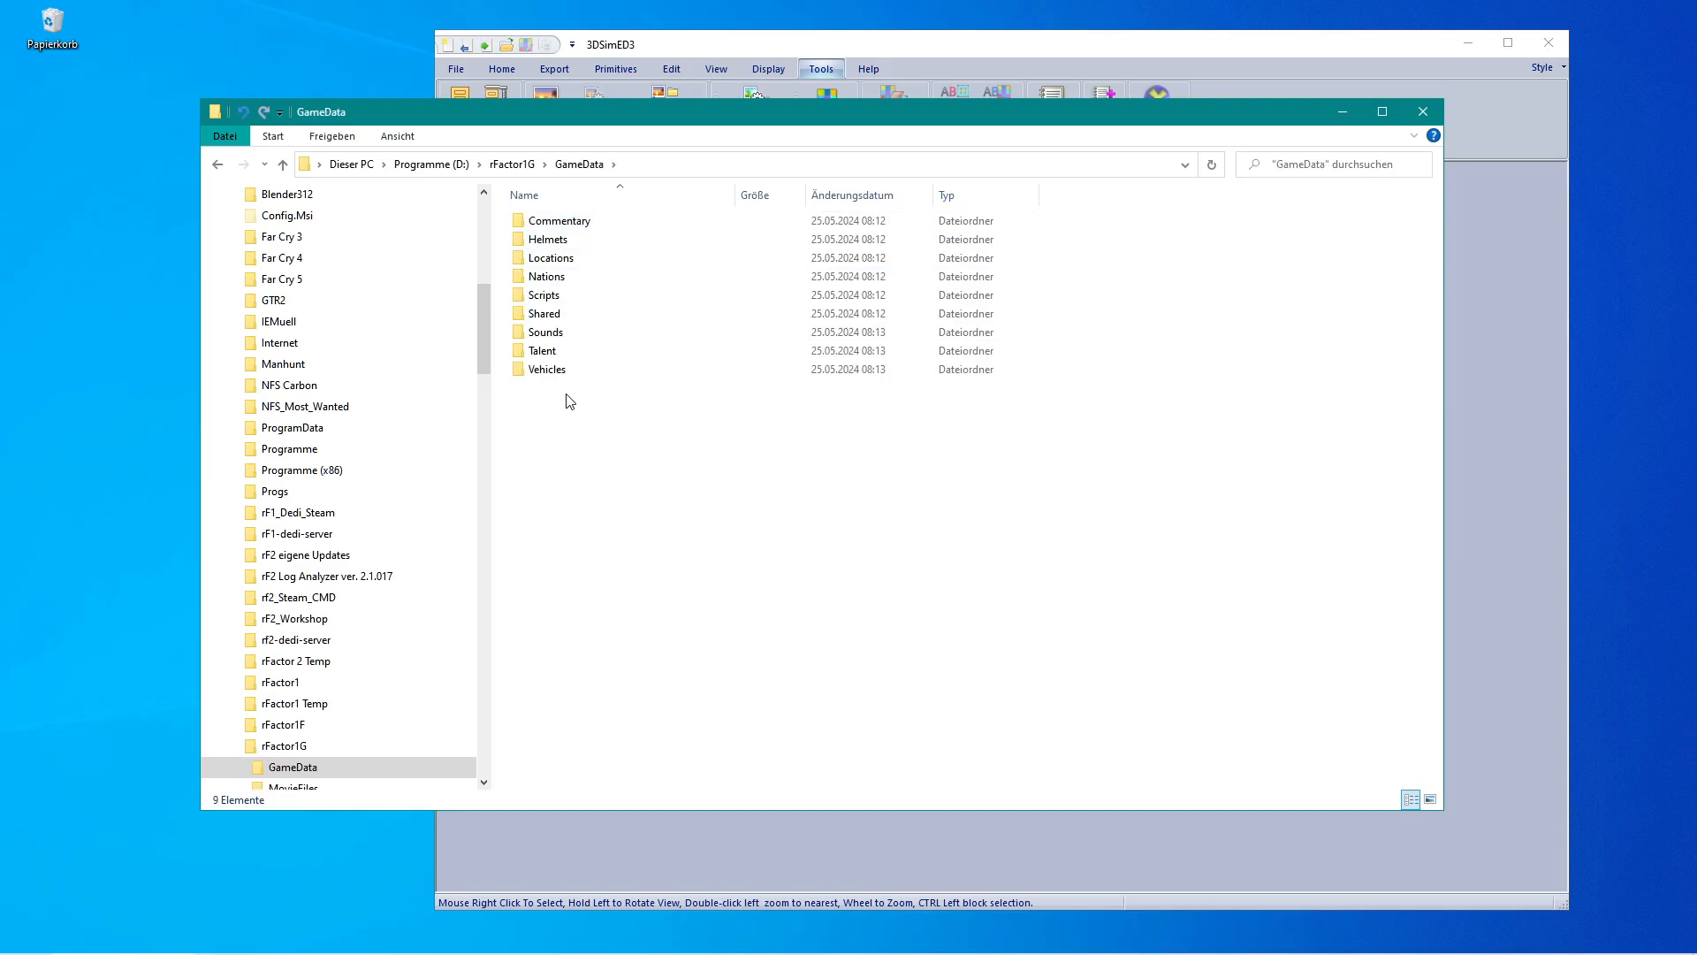
{"action": "double_click", "coordinate": [544, 333]}
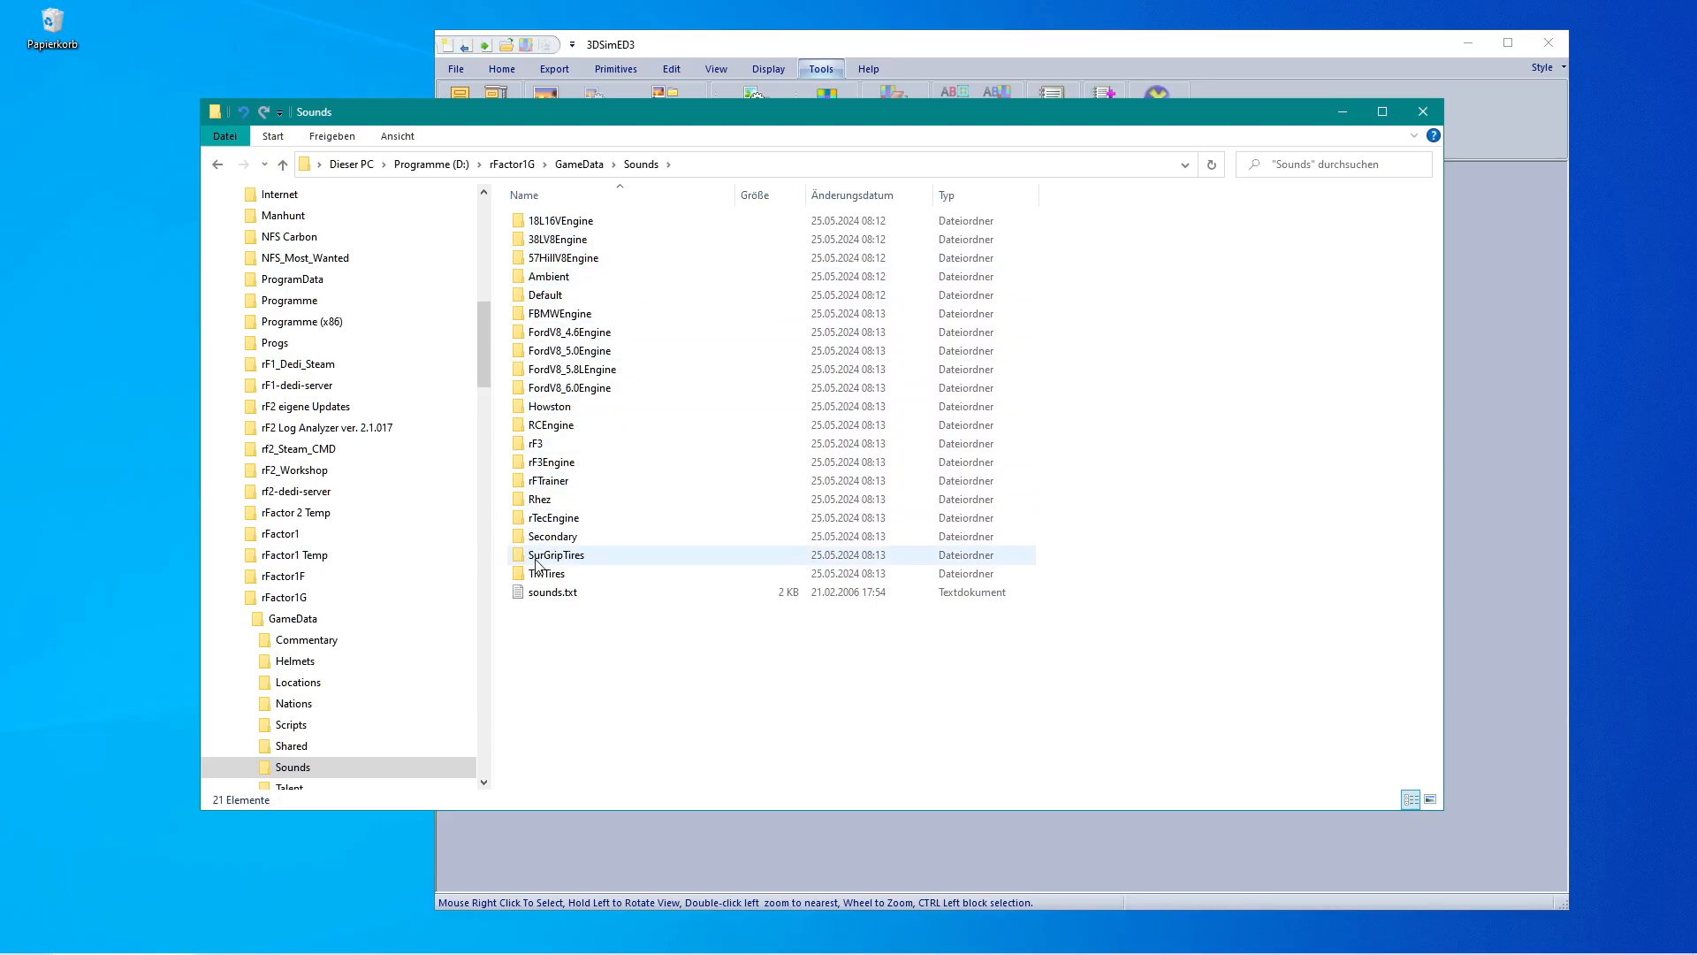
Open FormulaIS06.sfx from the ModDev FormulaIS vehicle folder and highlight its FBMWEngine sound folder reference.
{"action": "mouse_move", "coordinate": [253, 953]}
{"action": "mouse_move", "coordinate": [103, 945]}
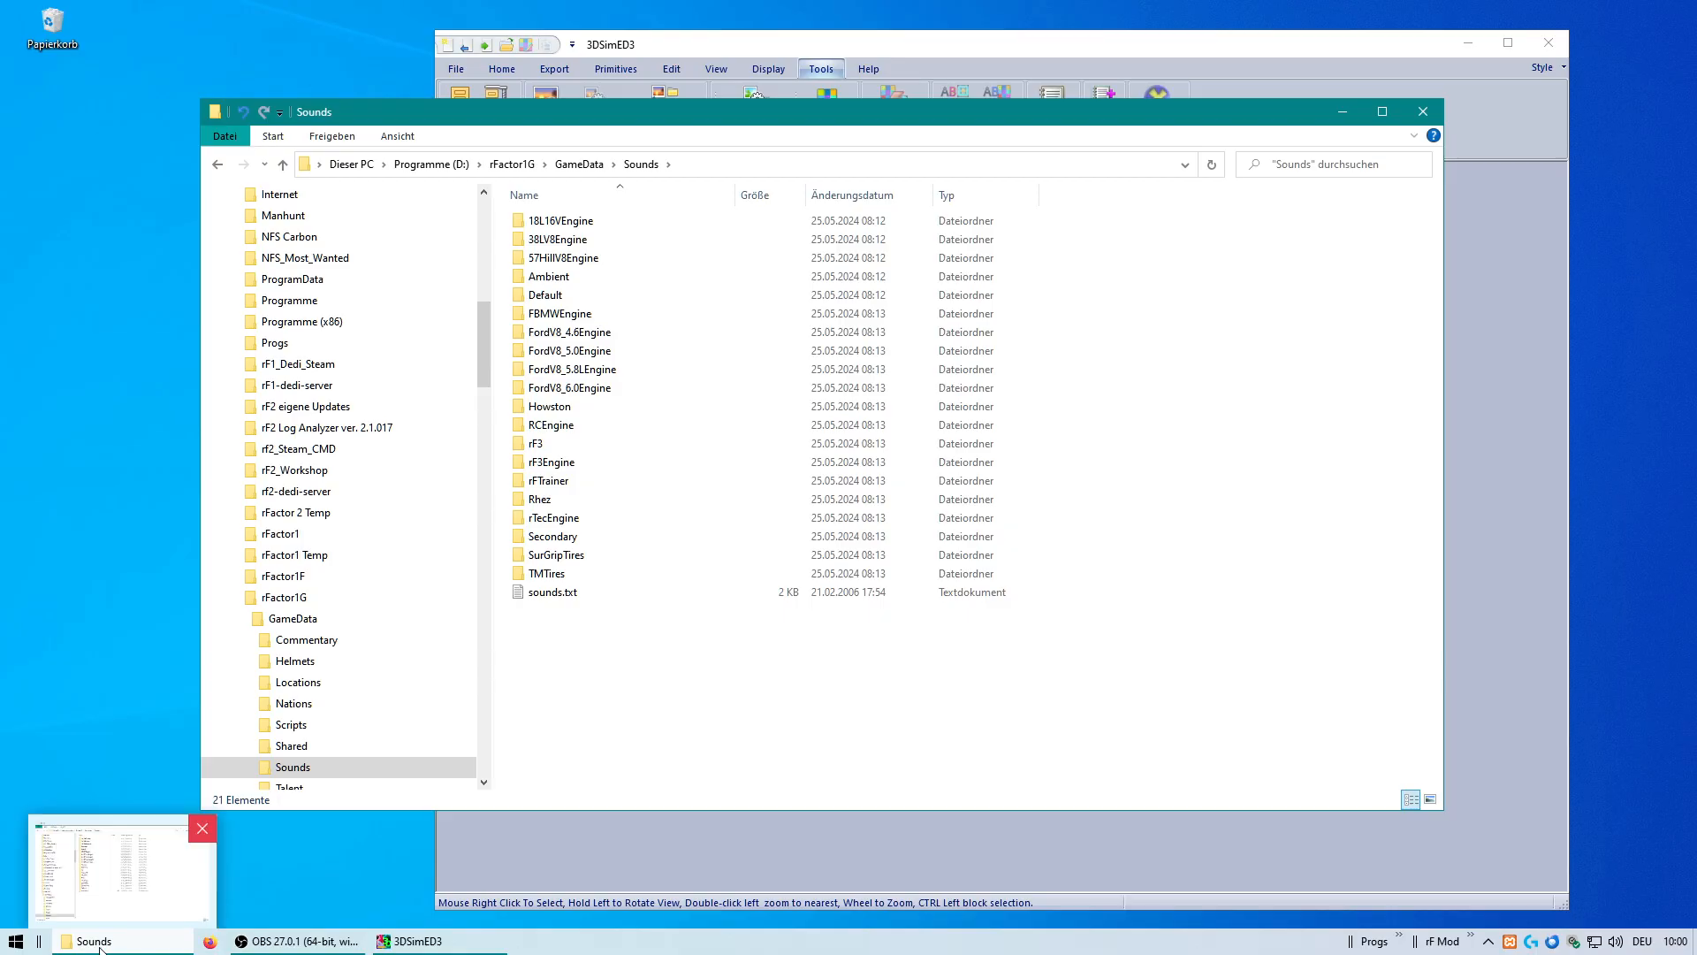
{"action": "right_click", "coordinate": [99, 948]}
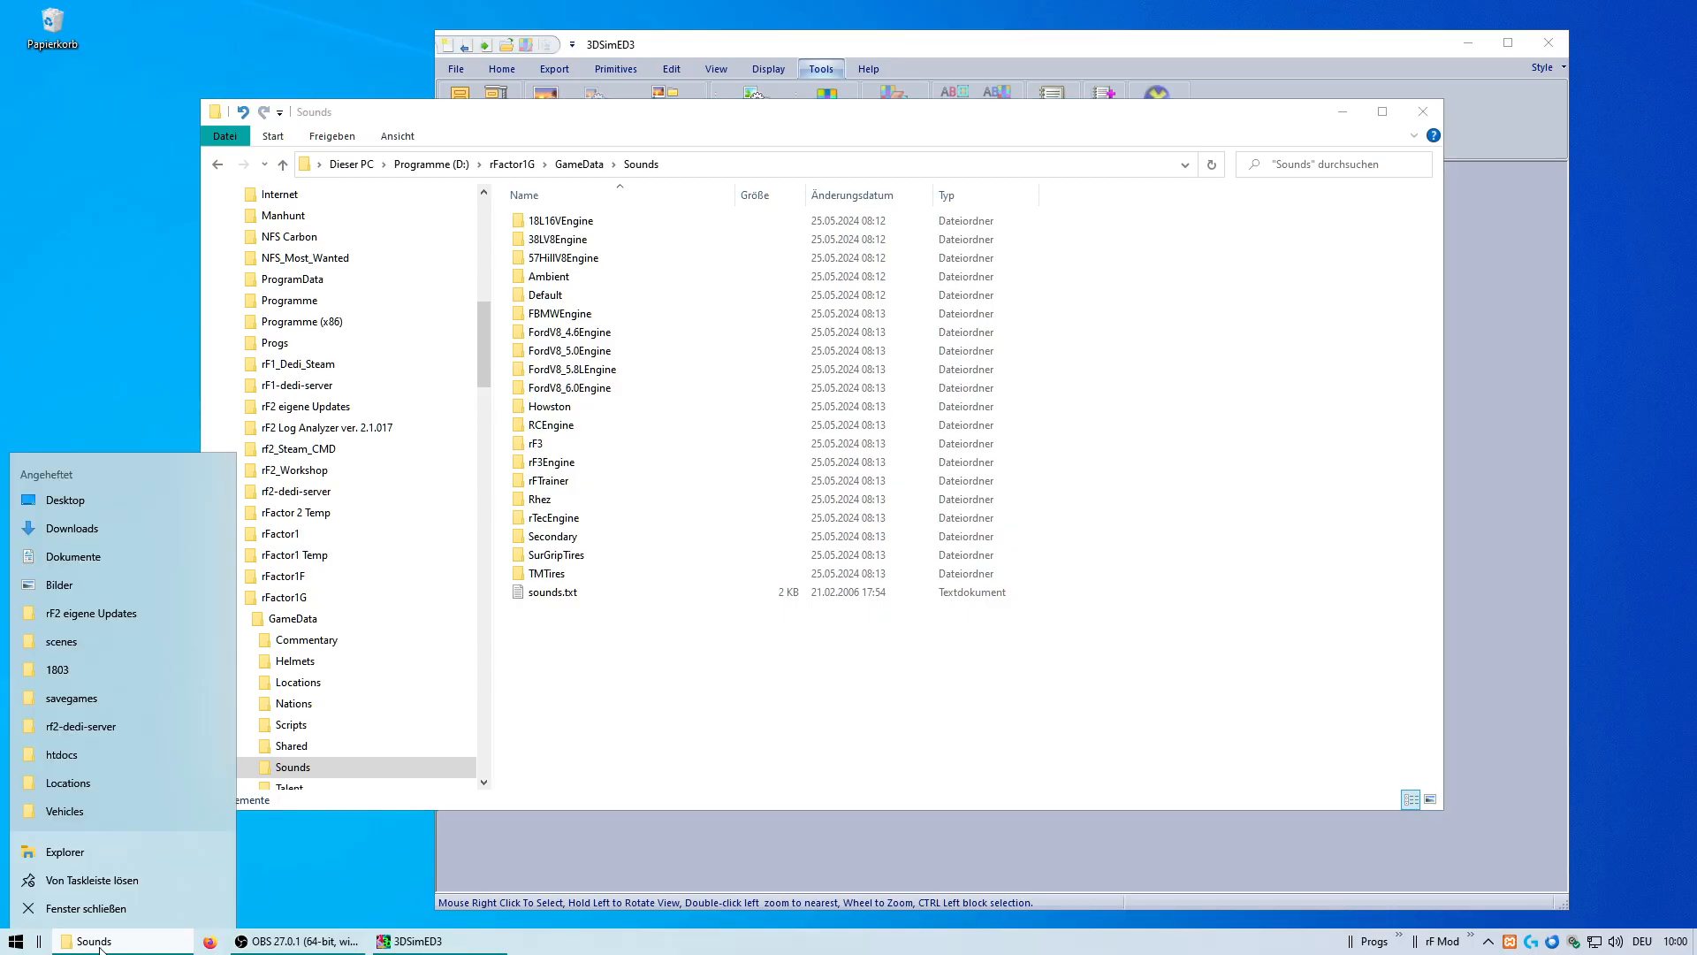
{"action": "left_click", "coordinate": [72, 814]}
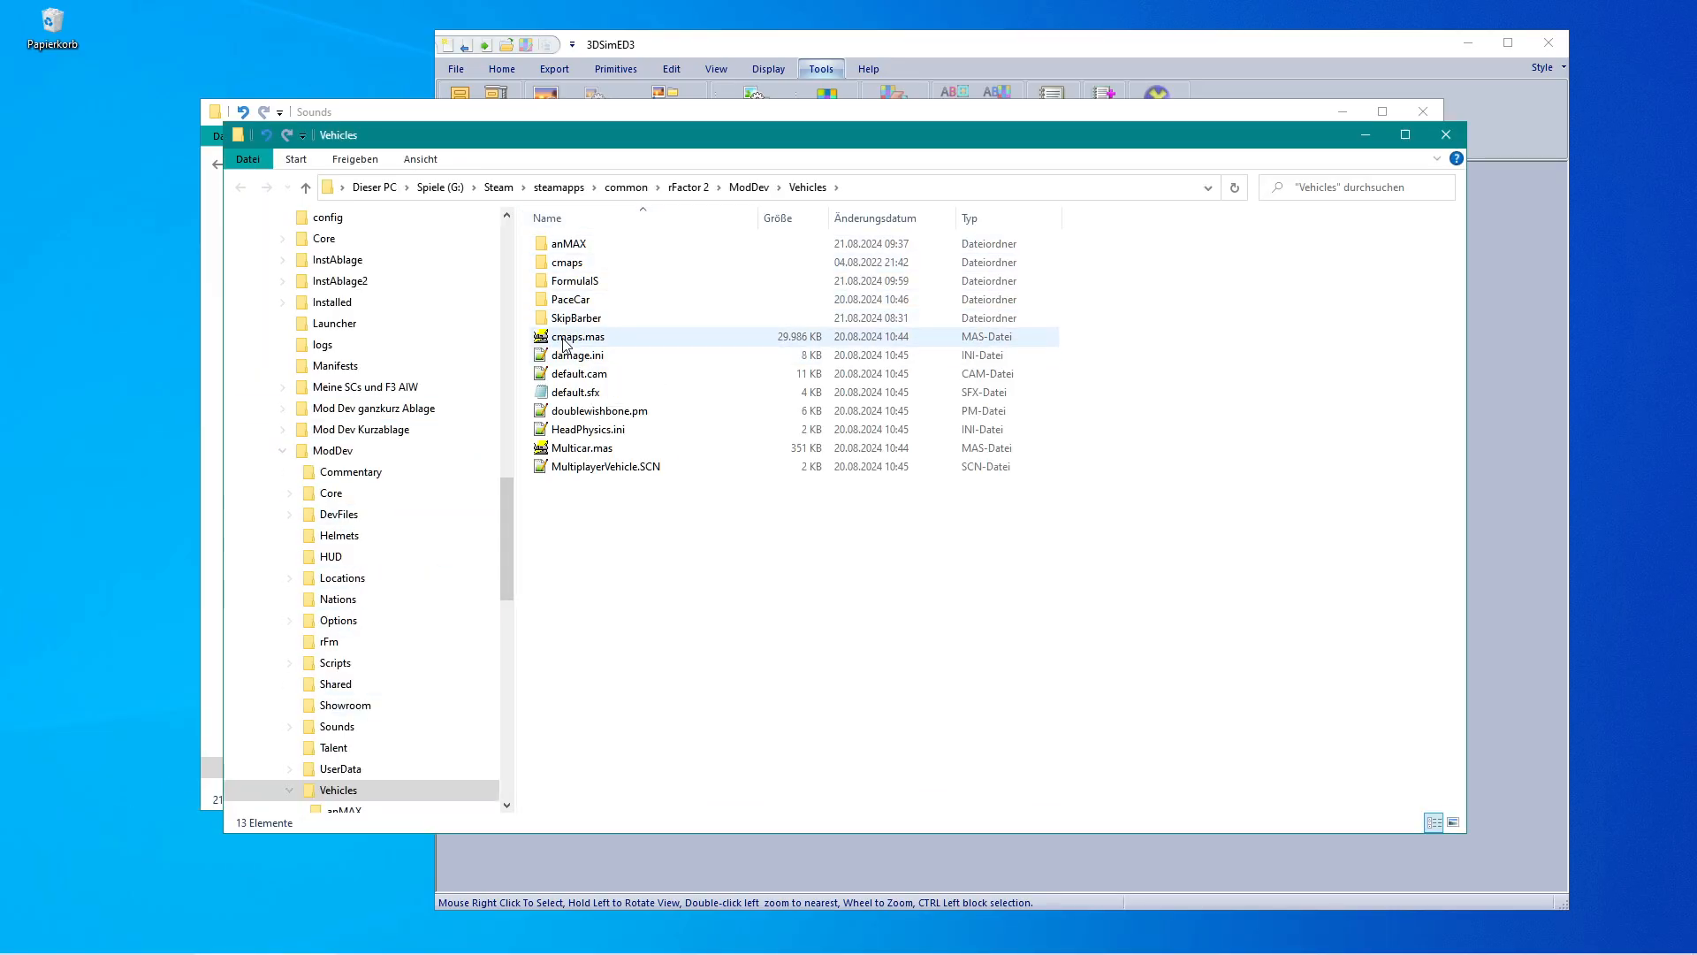
{"action": "double_click", "coordinate": [571, 281]}
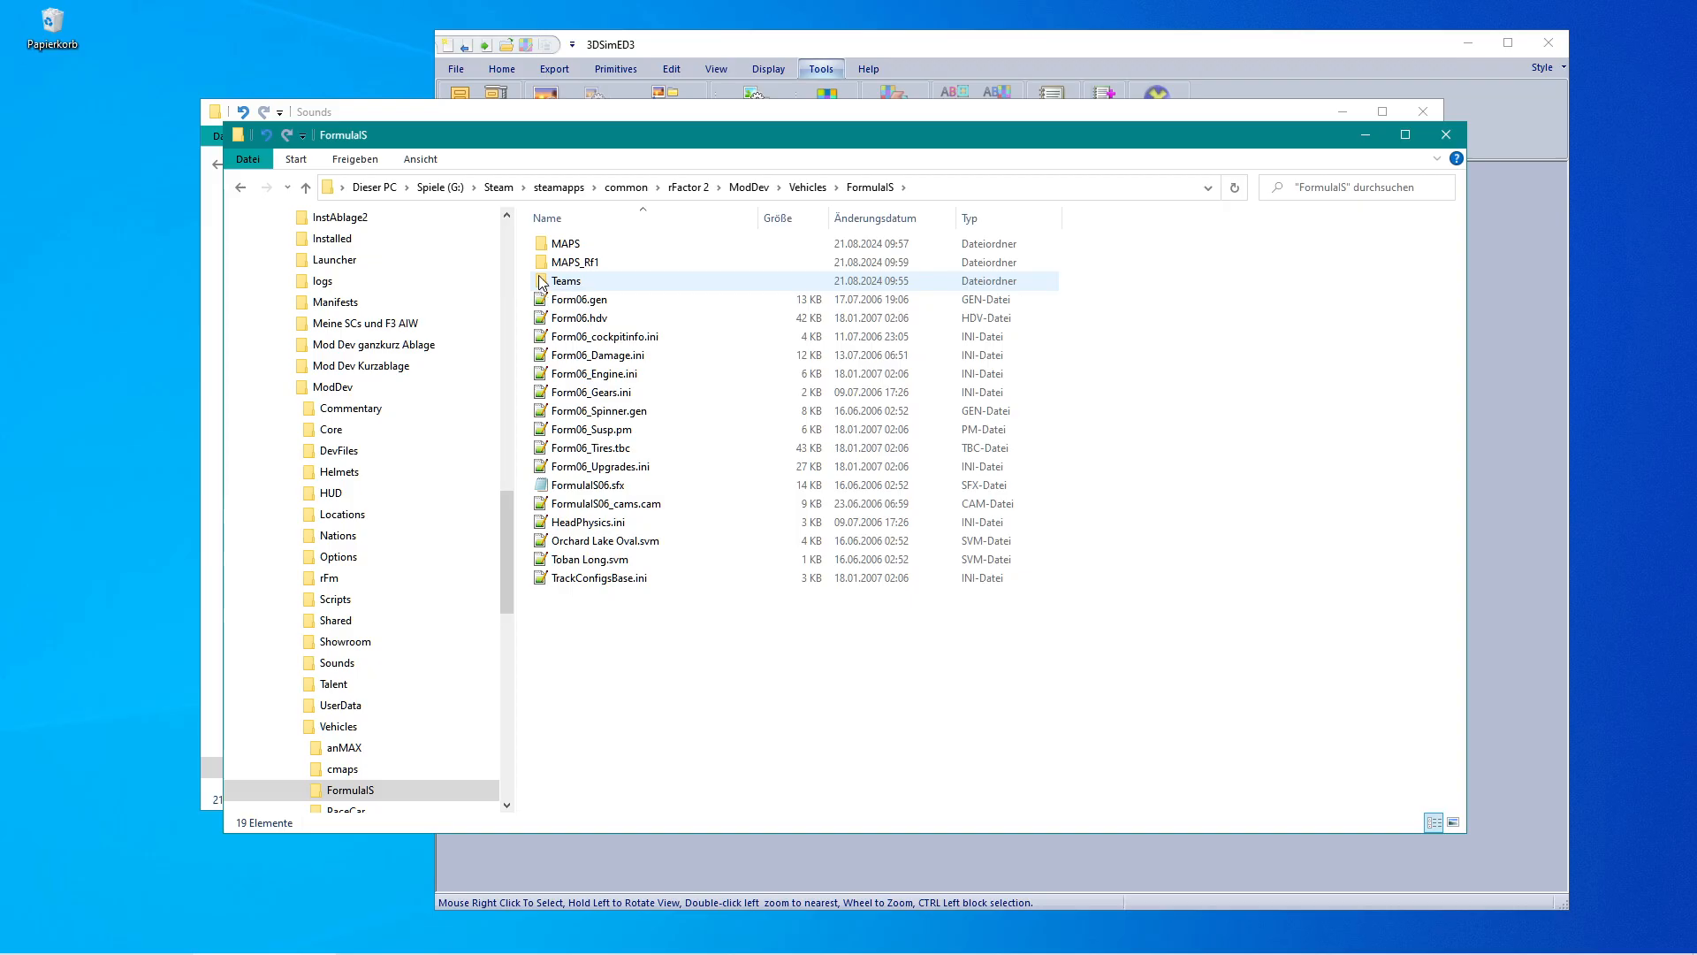
{"action": "double_click", "coordinate": [545, 486]}
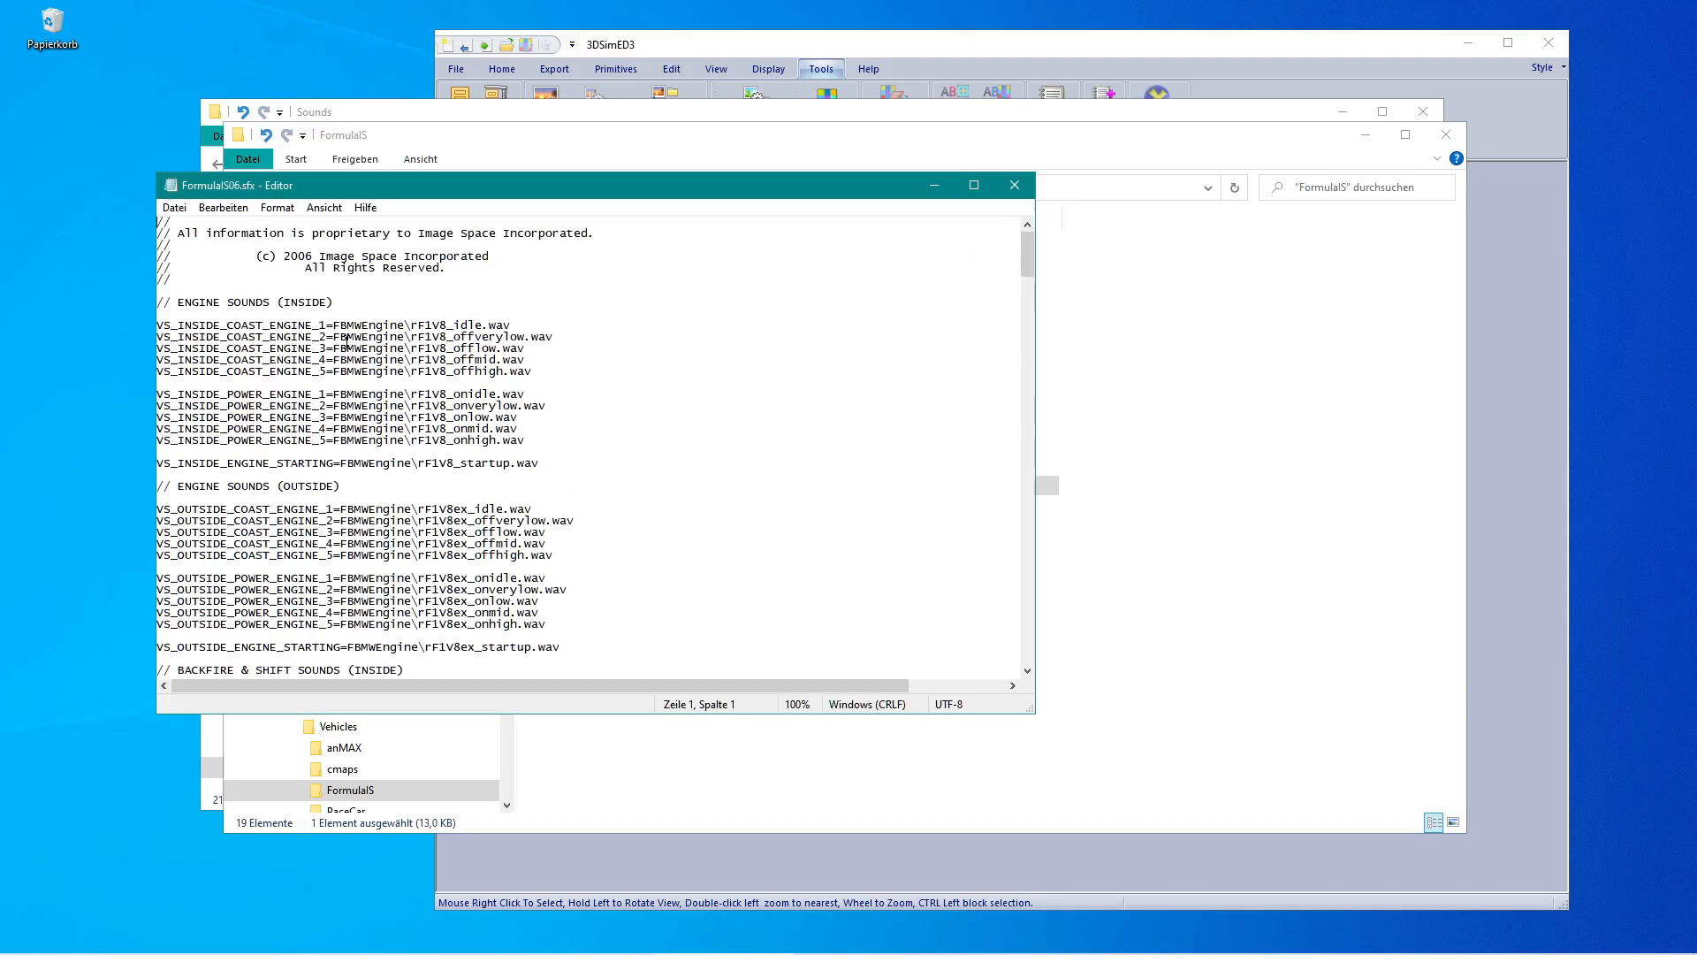
{"action": "left_click", "coordinate": [336, 324]}
{"action": "left_click_drag", "start_coordinate": [347, 322], "coordinate": [377, 324]}
{"action": "mouse_move", "coordinate": [317, 946]}
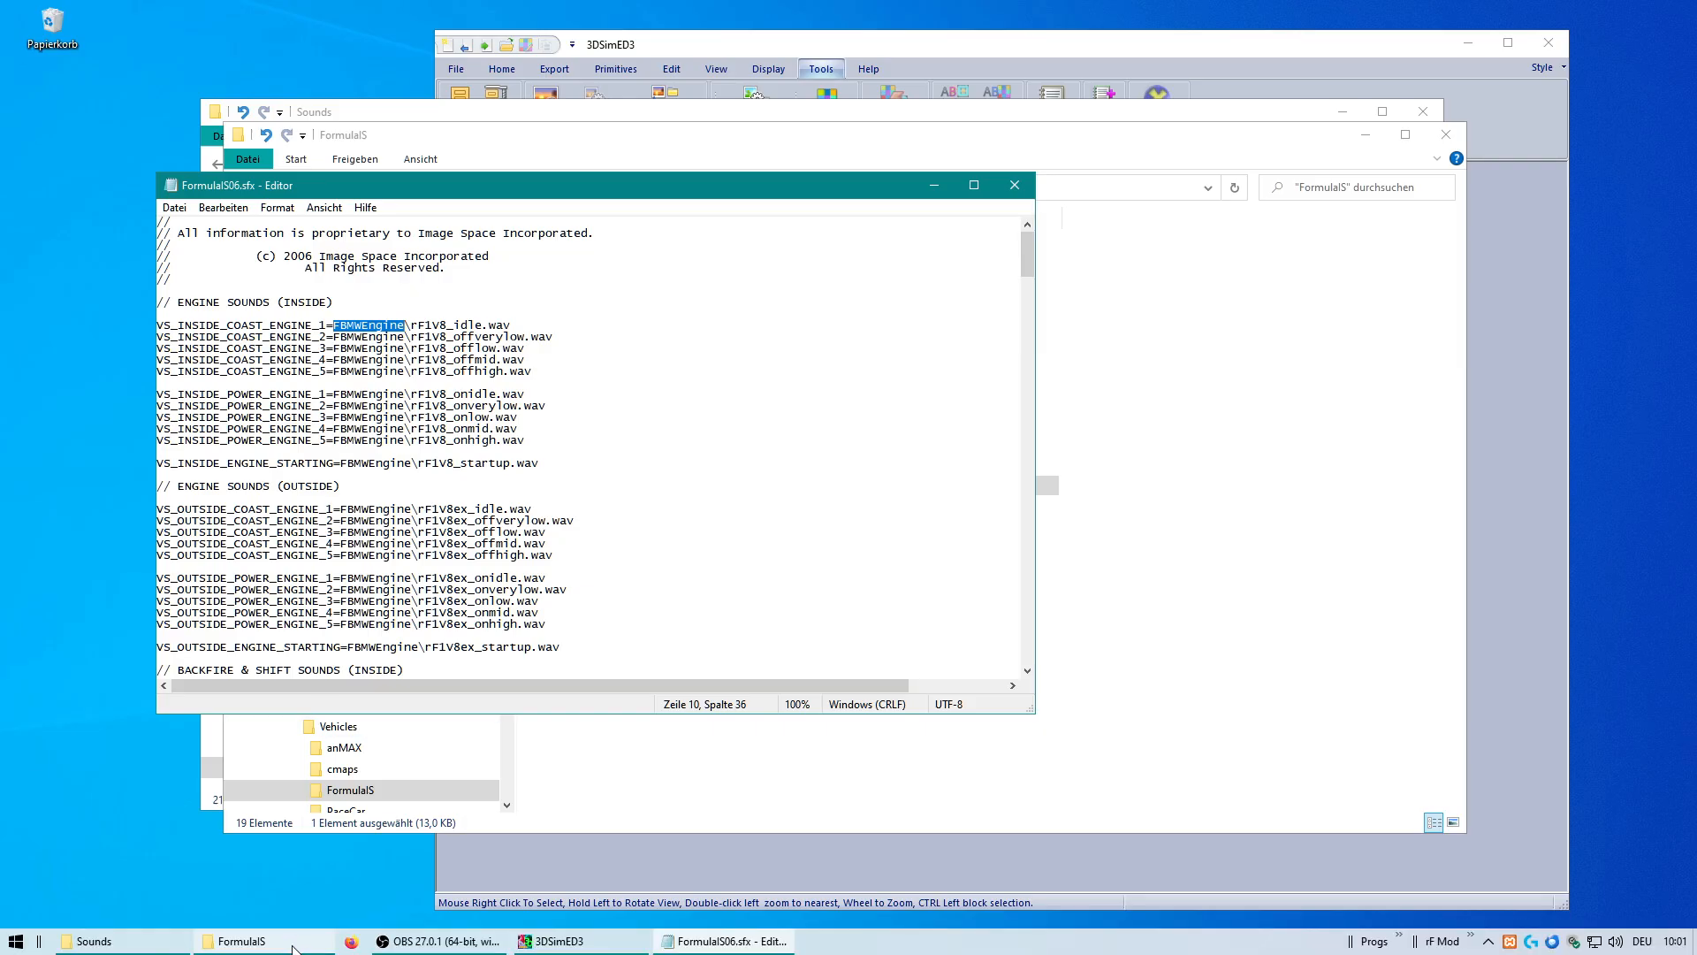
Copy the FBMWEngine folder from rFactor1G Sounds into the ModDev Sounds folder, replacing the existing files.
{"action": "left_click", "coordinate": [154, 944]}
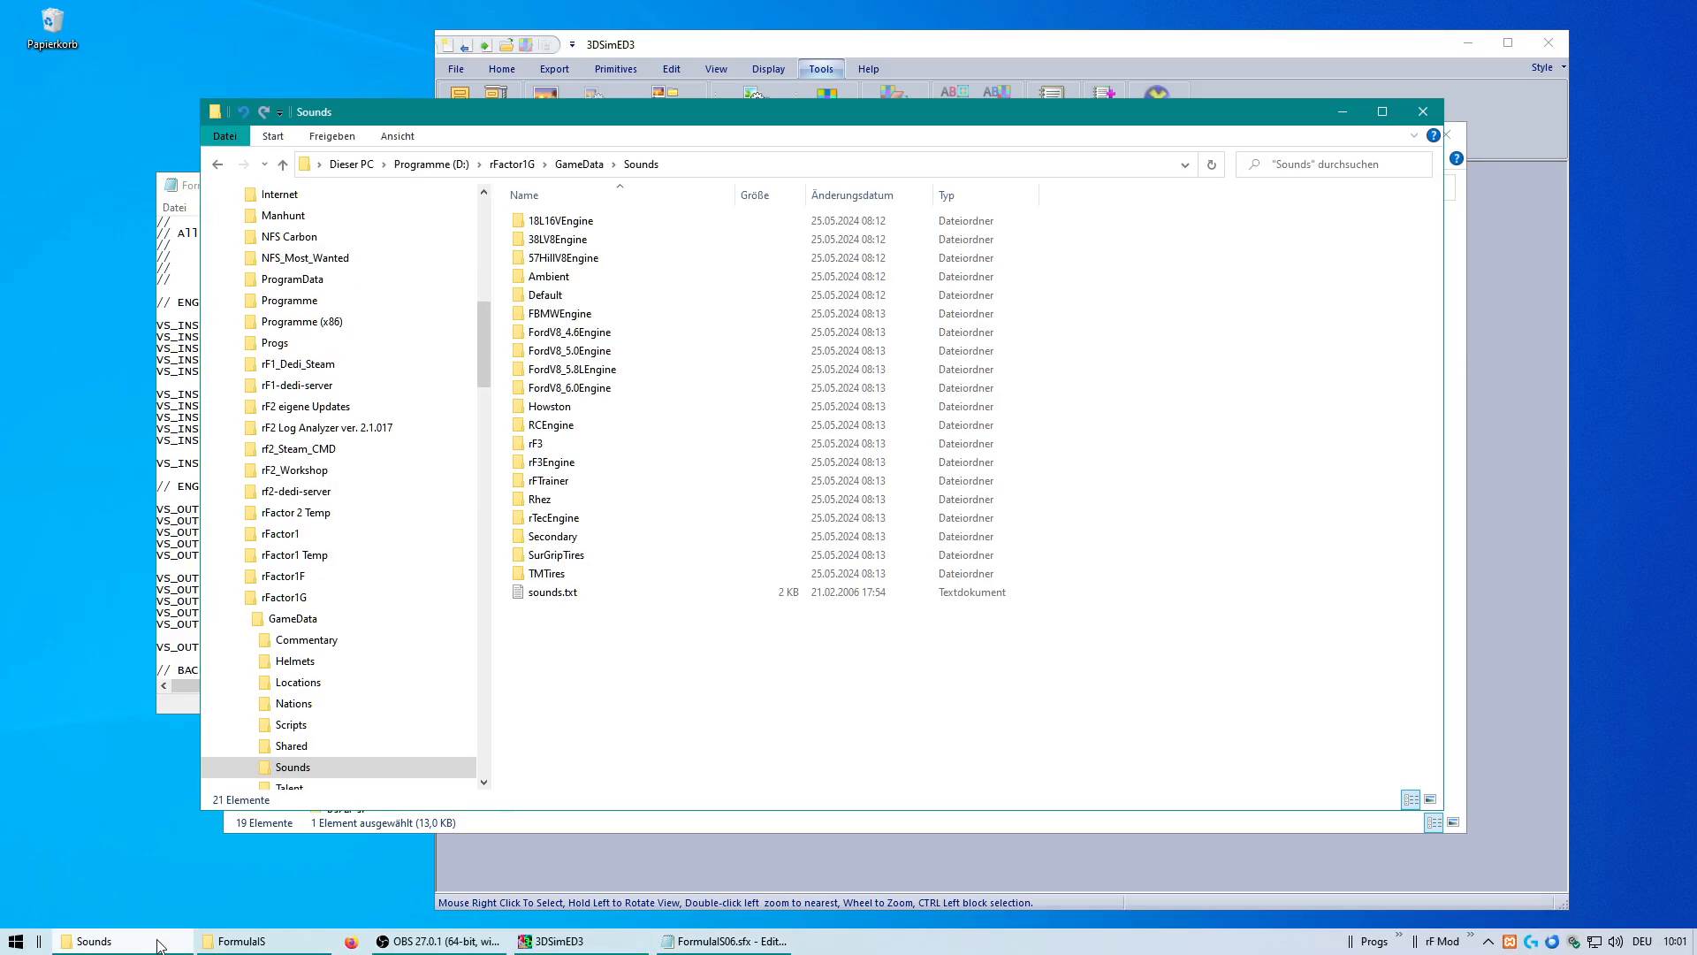
{"action": "left_click", "coordinate": [524, 320]}
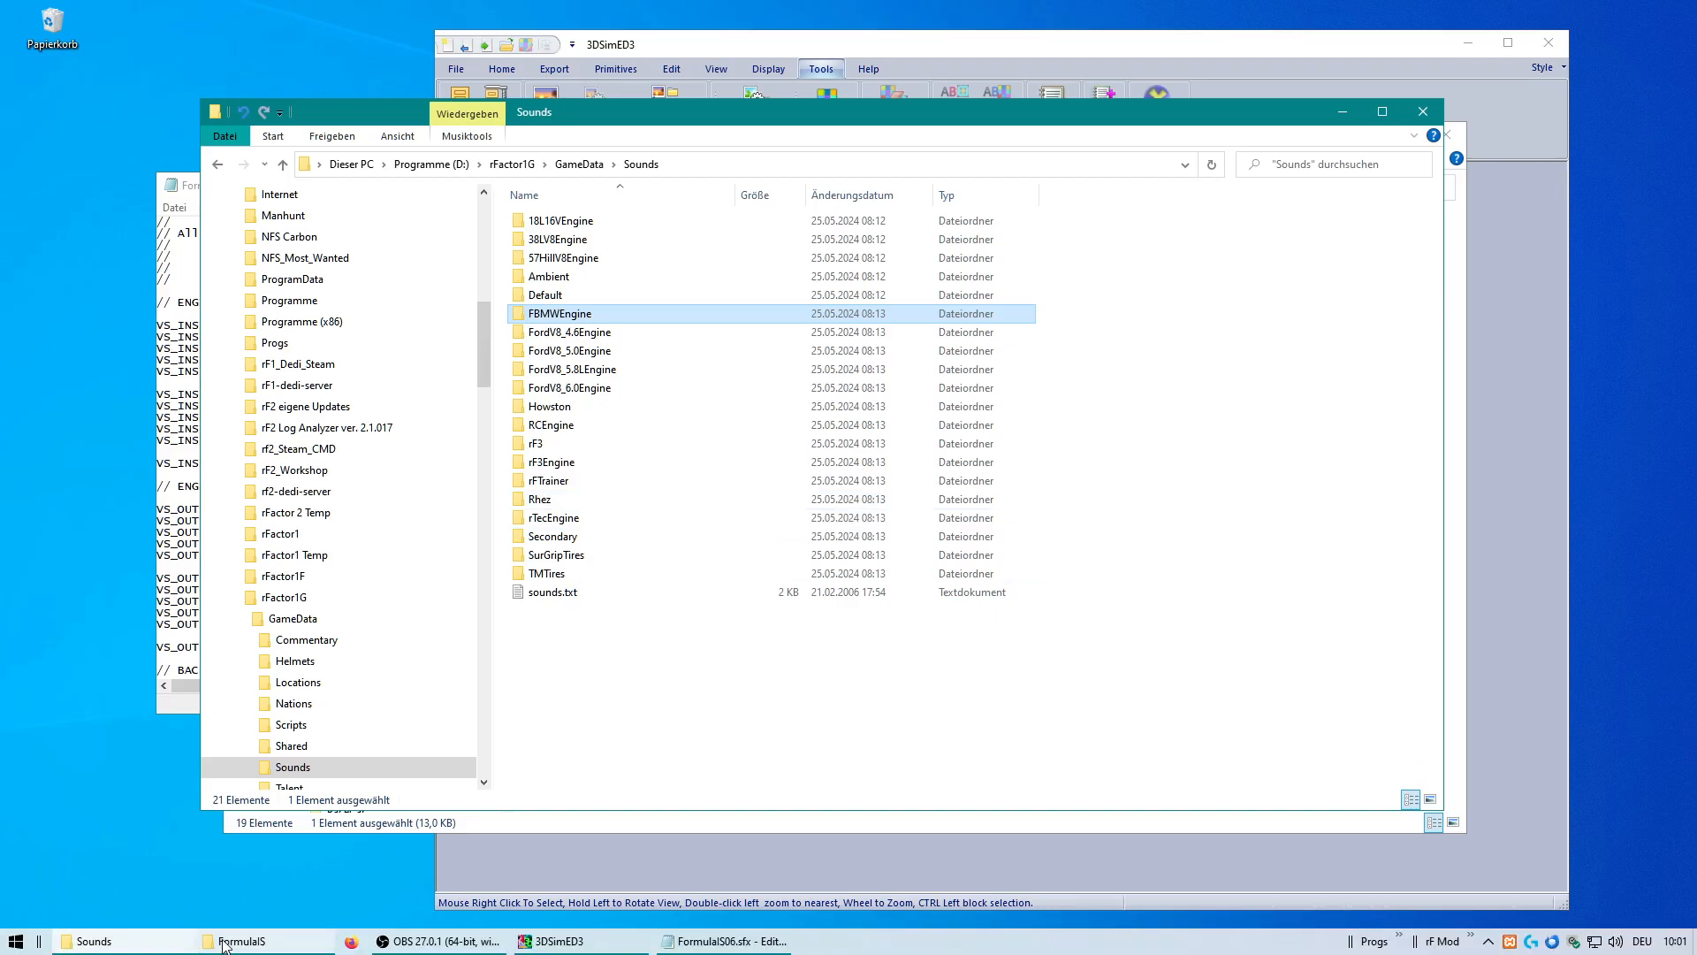
{"action": "left_click", "coordinate": [224, 943]}
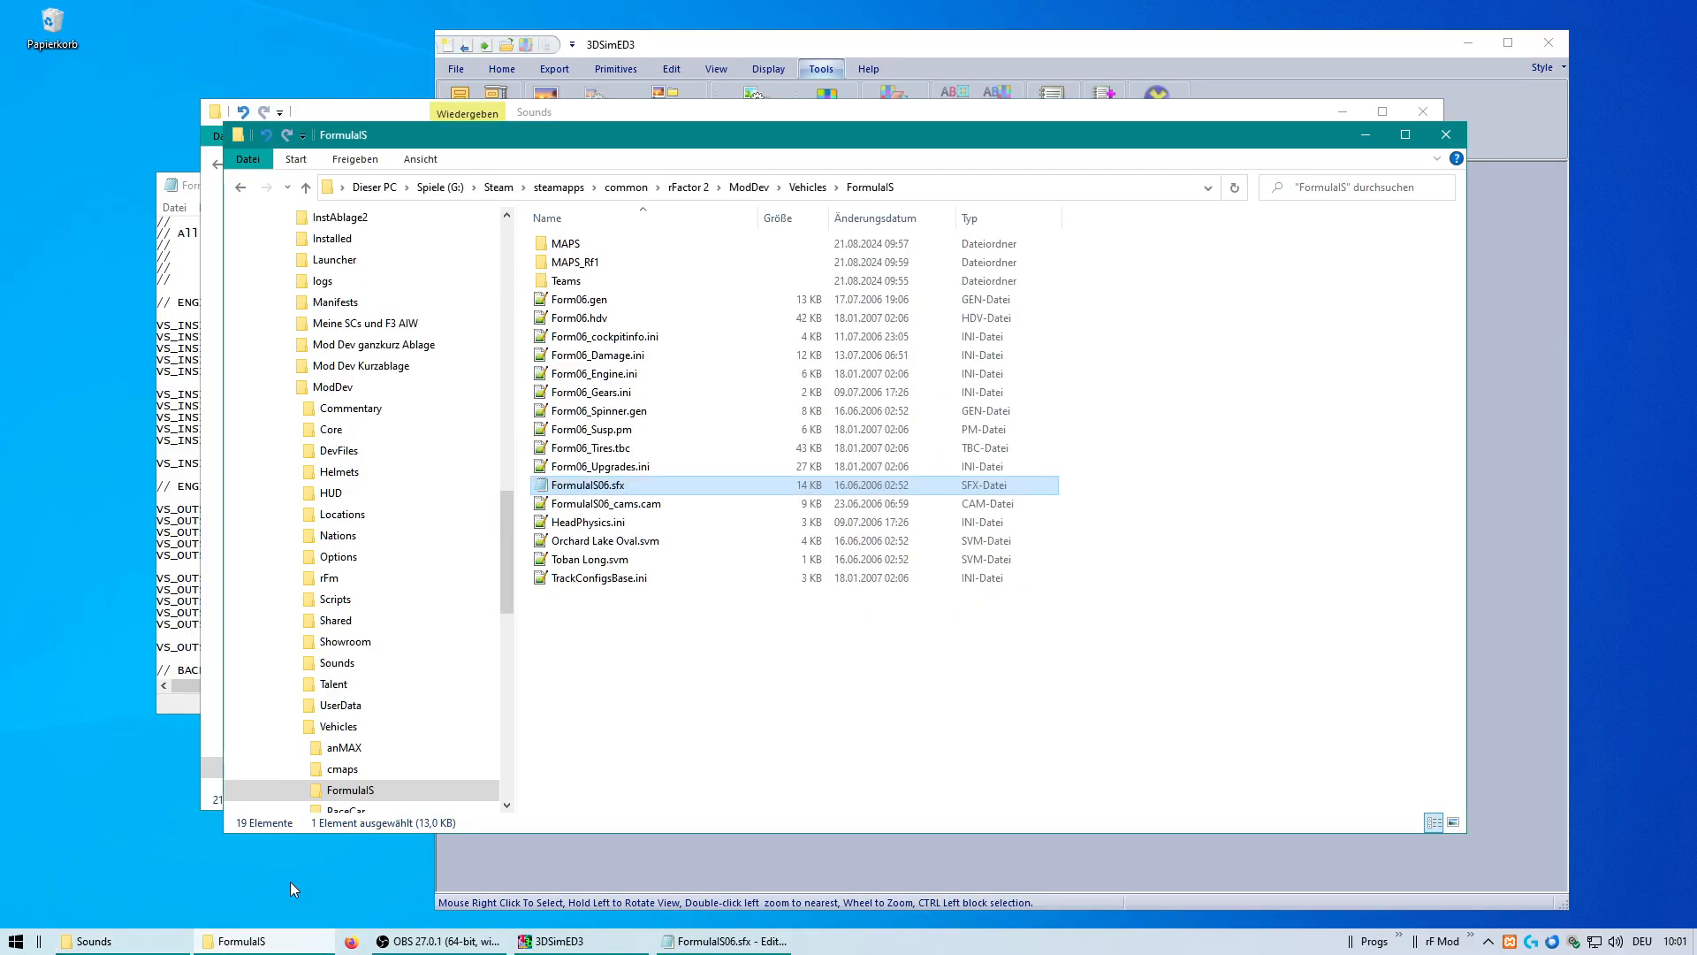
{"action": "left_click", "coordinate": [749, 188]}
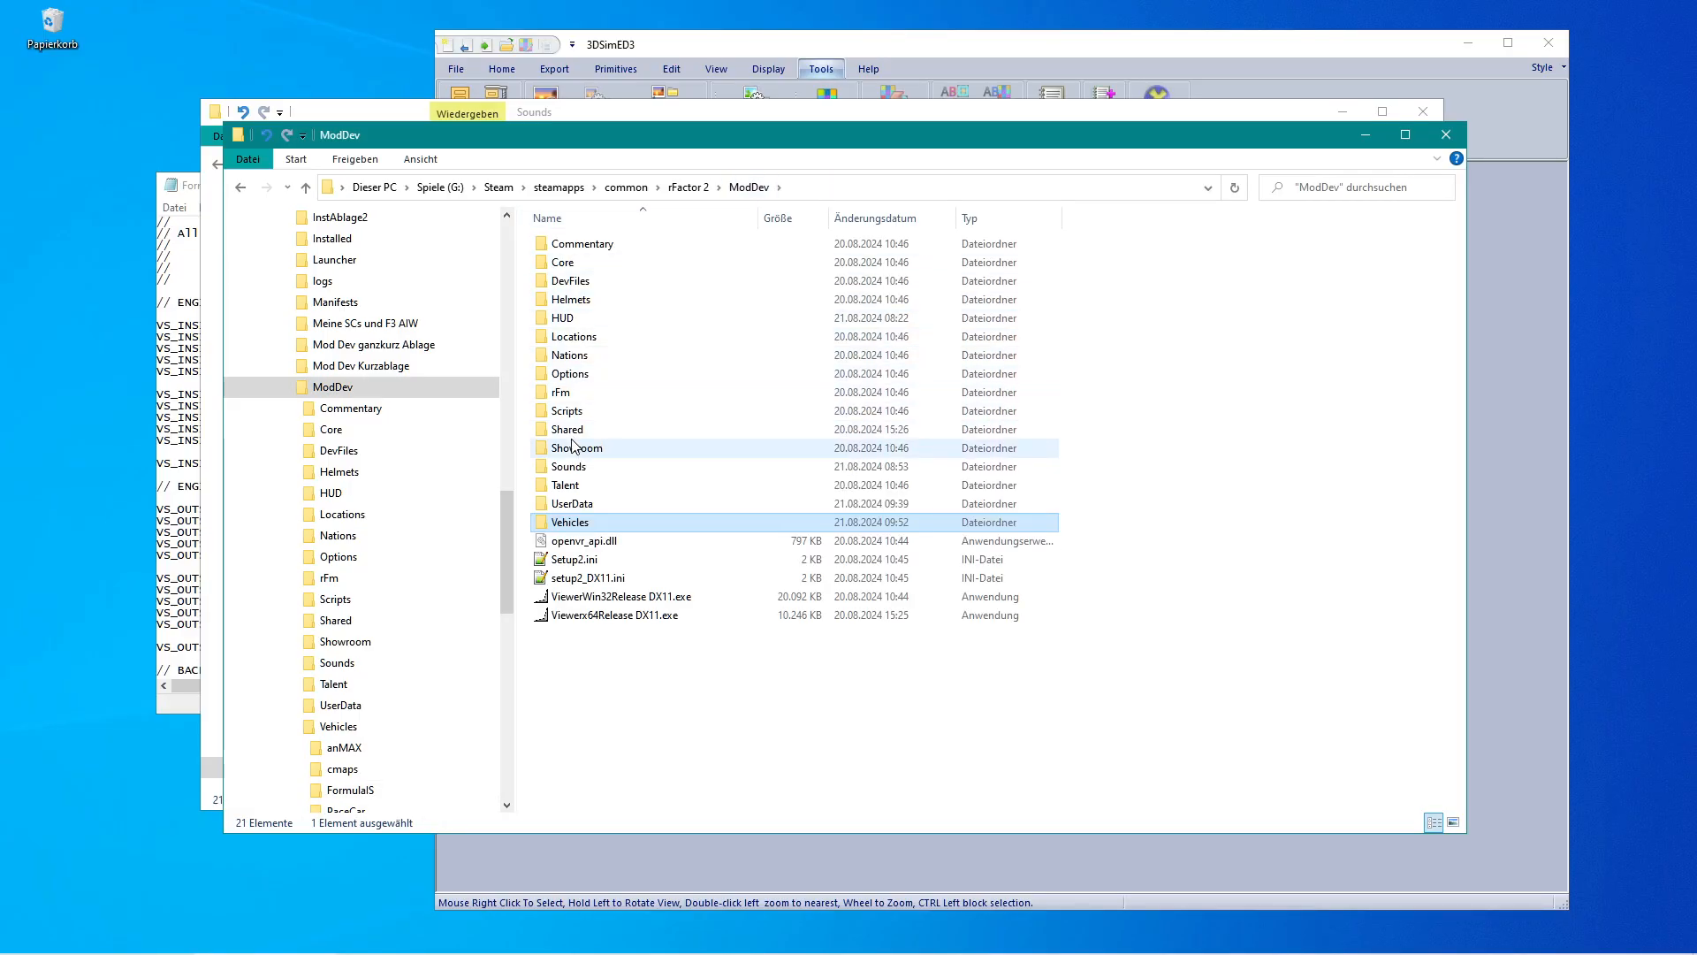
{"action": "double_click", "coordinate": [546, 468]}
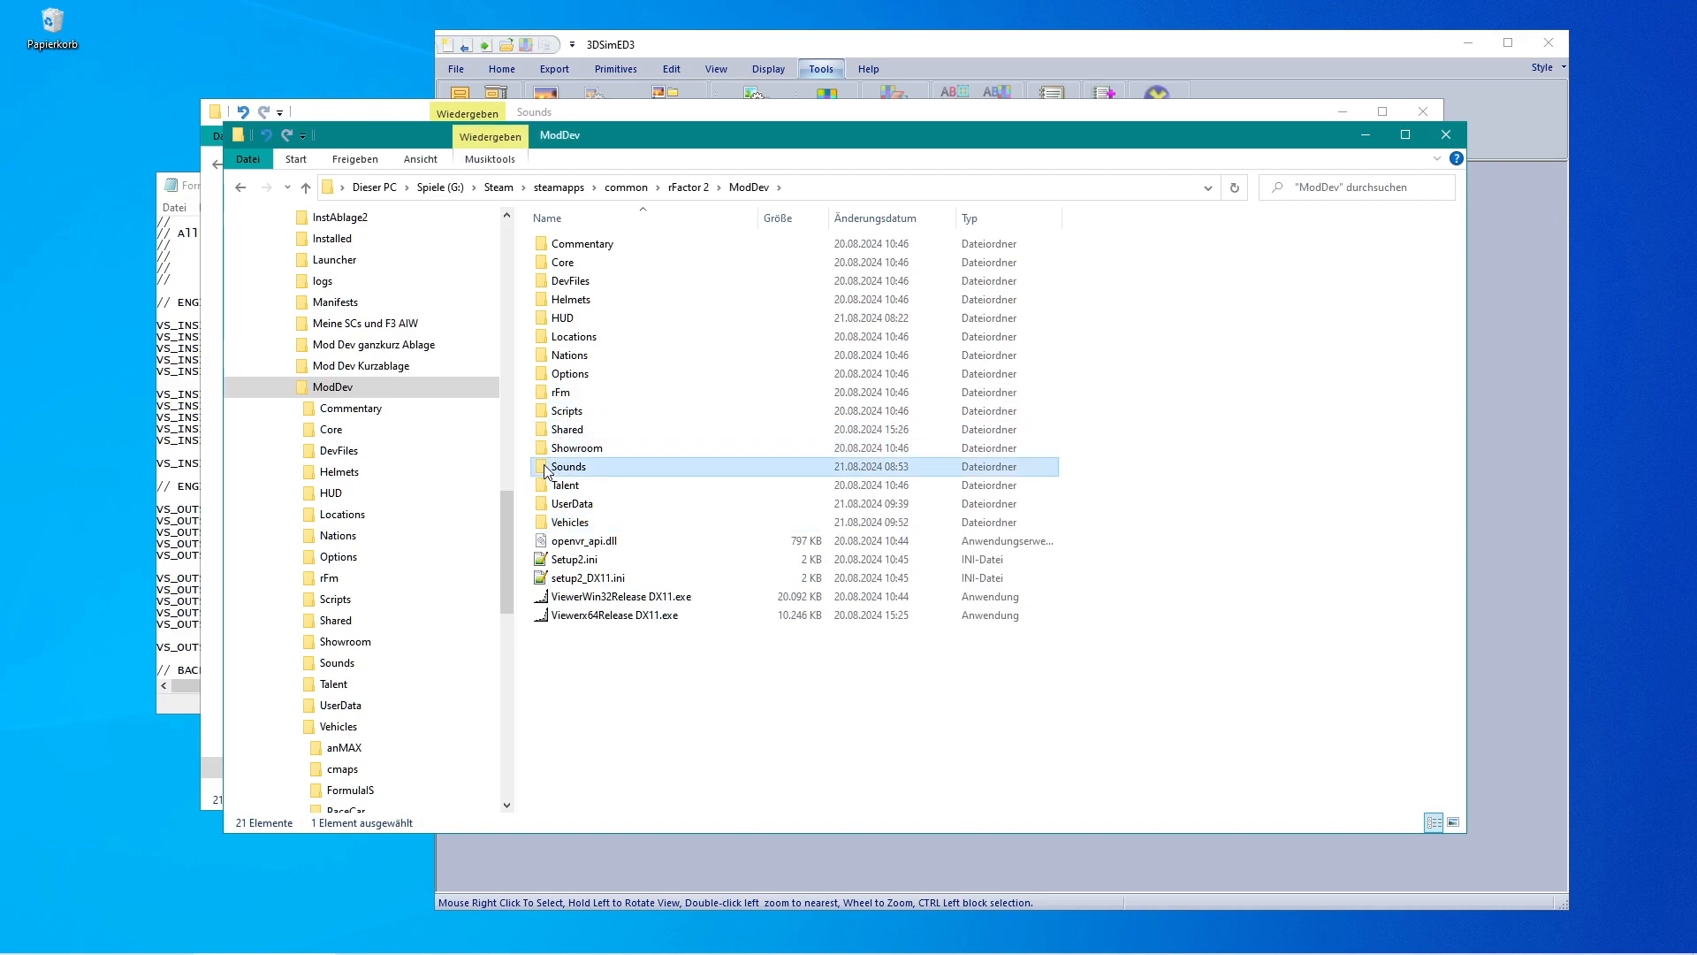
{"action": "double_click", "coordinate": [549, 299]}
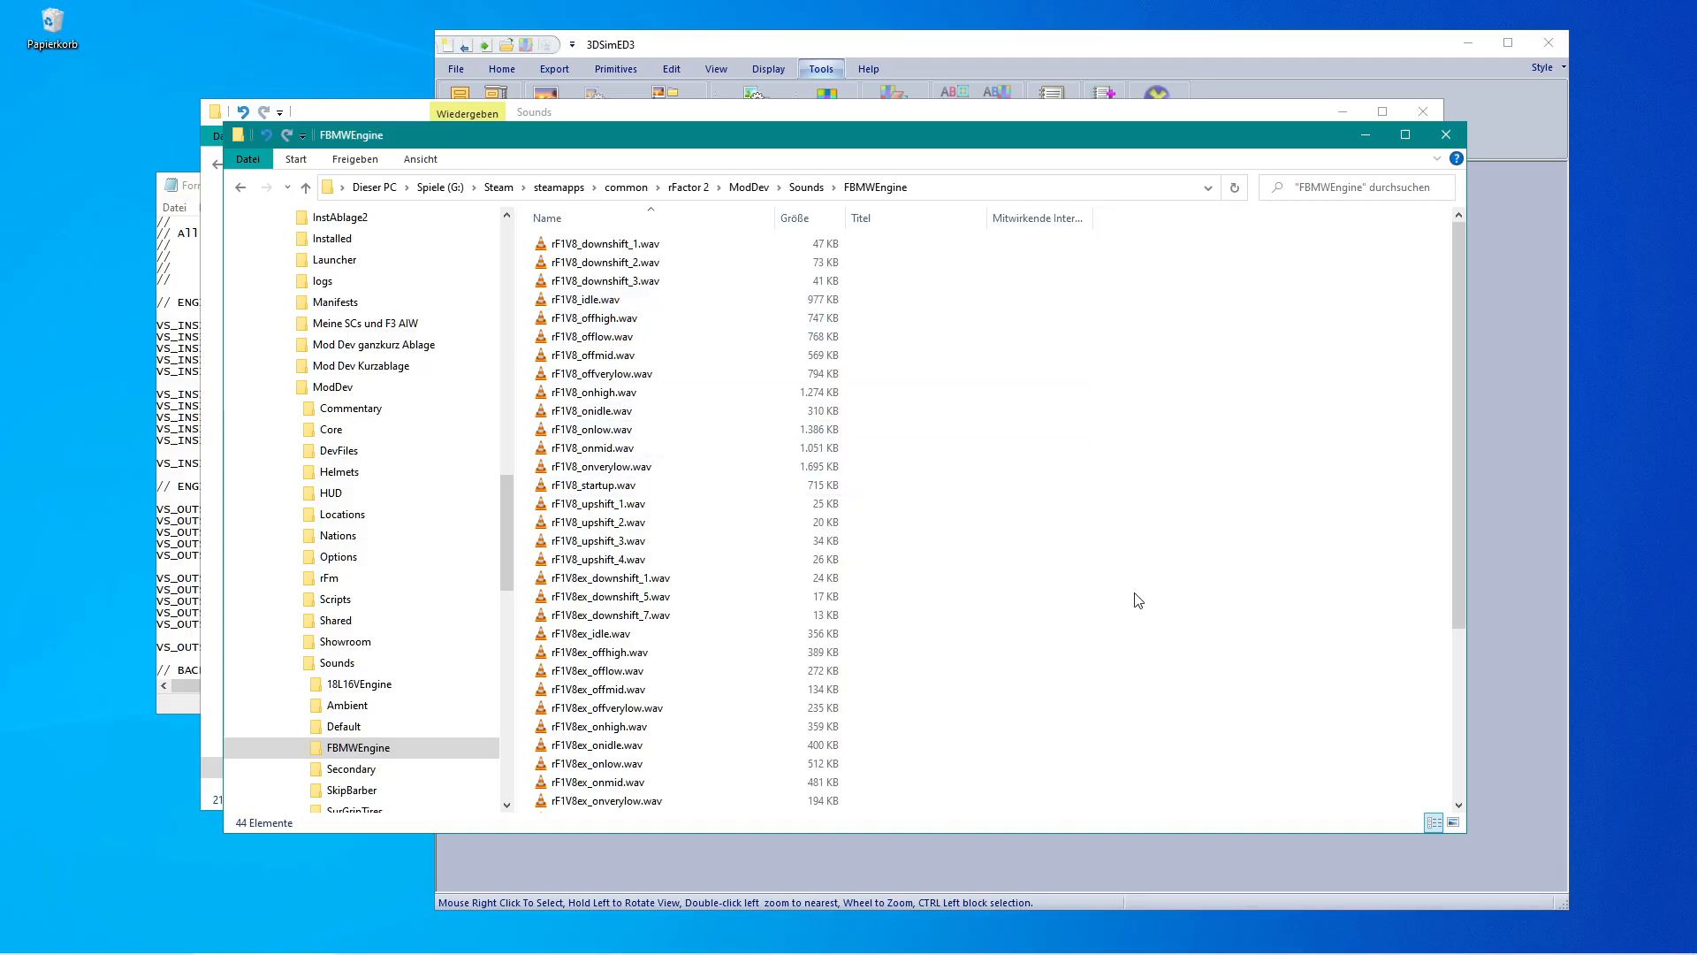
{"action": "scroll", "coordinate": [1139, 606], "scroll_direction": "down", "scroll_amount": 5}
{"action": "scroll", "coordinate": [1140, 607], "scroll_direction": "up", "scroll_amount": 5}
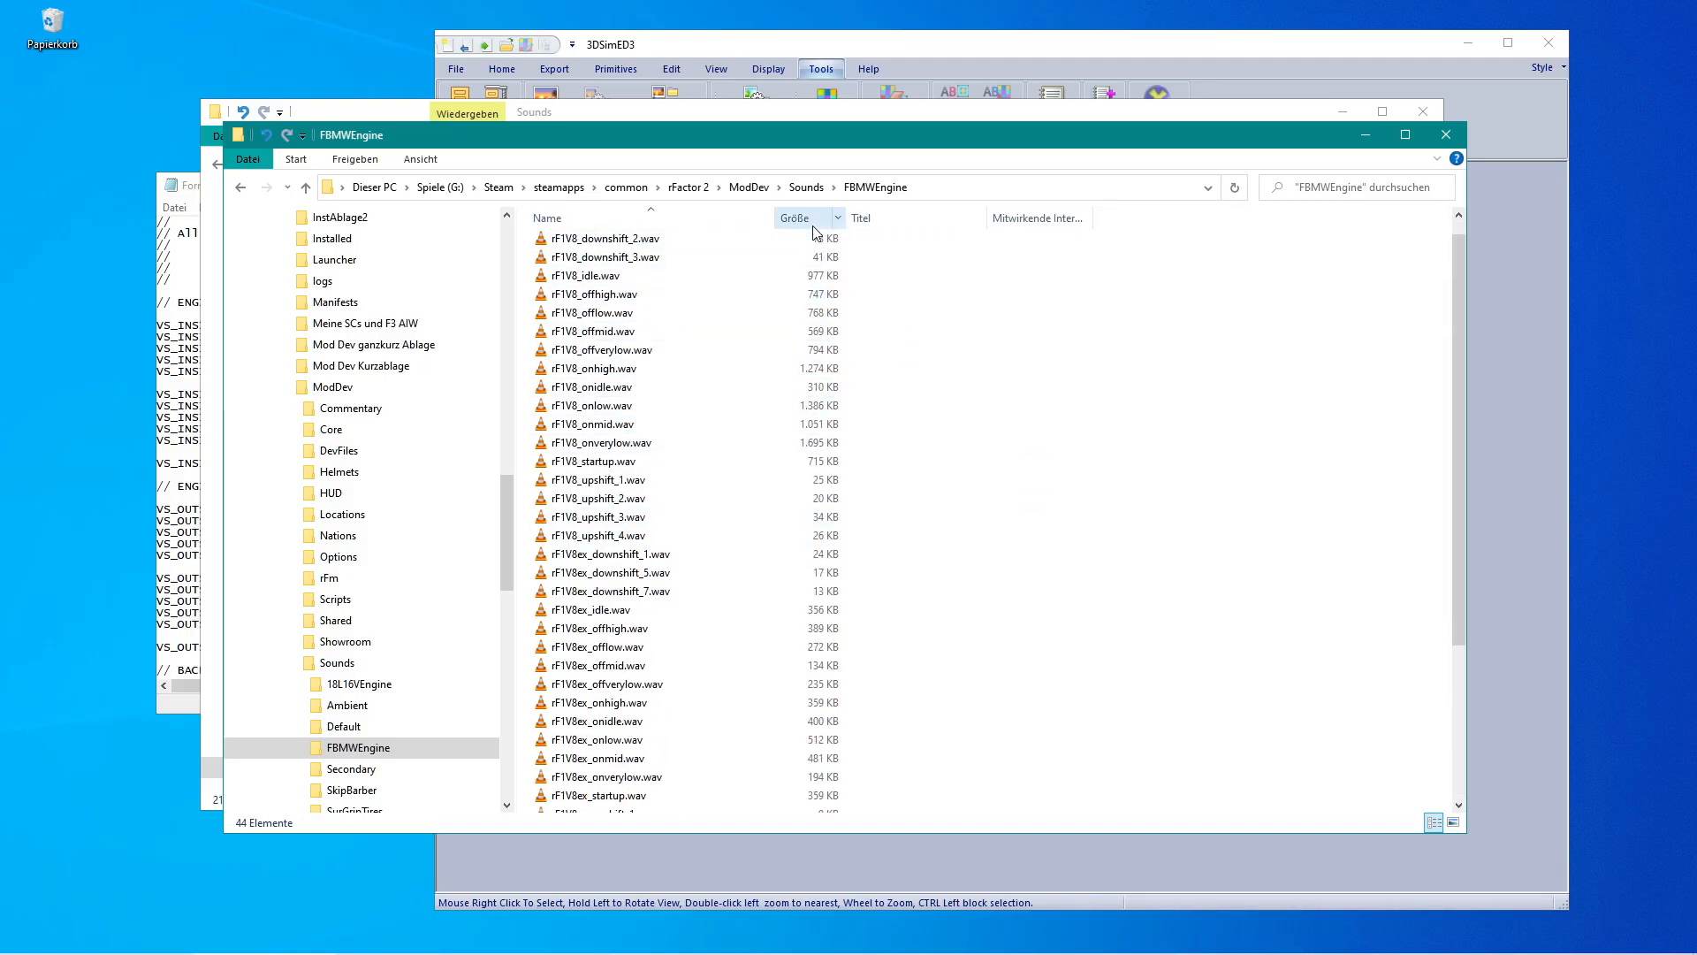
{"action": "left_click", "coordinate": [803, 188]}
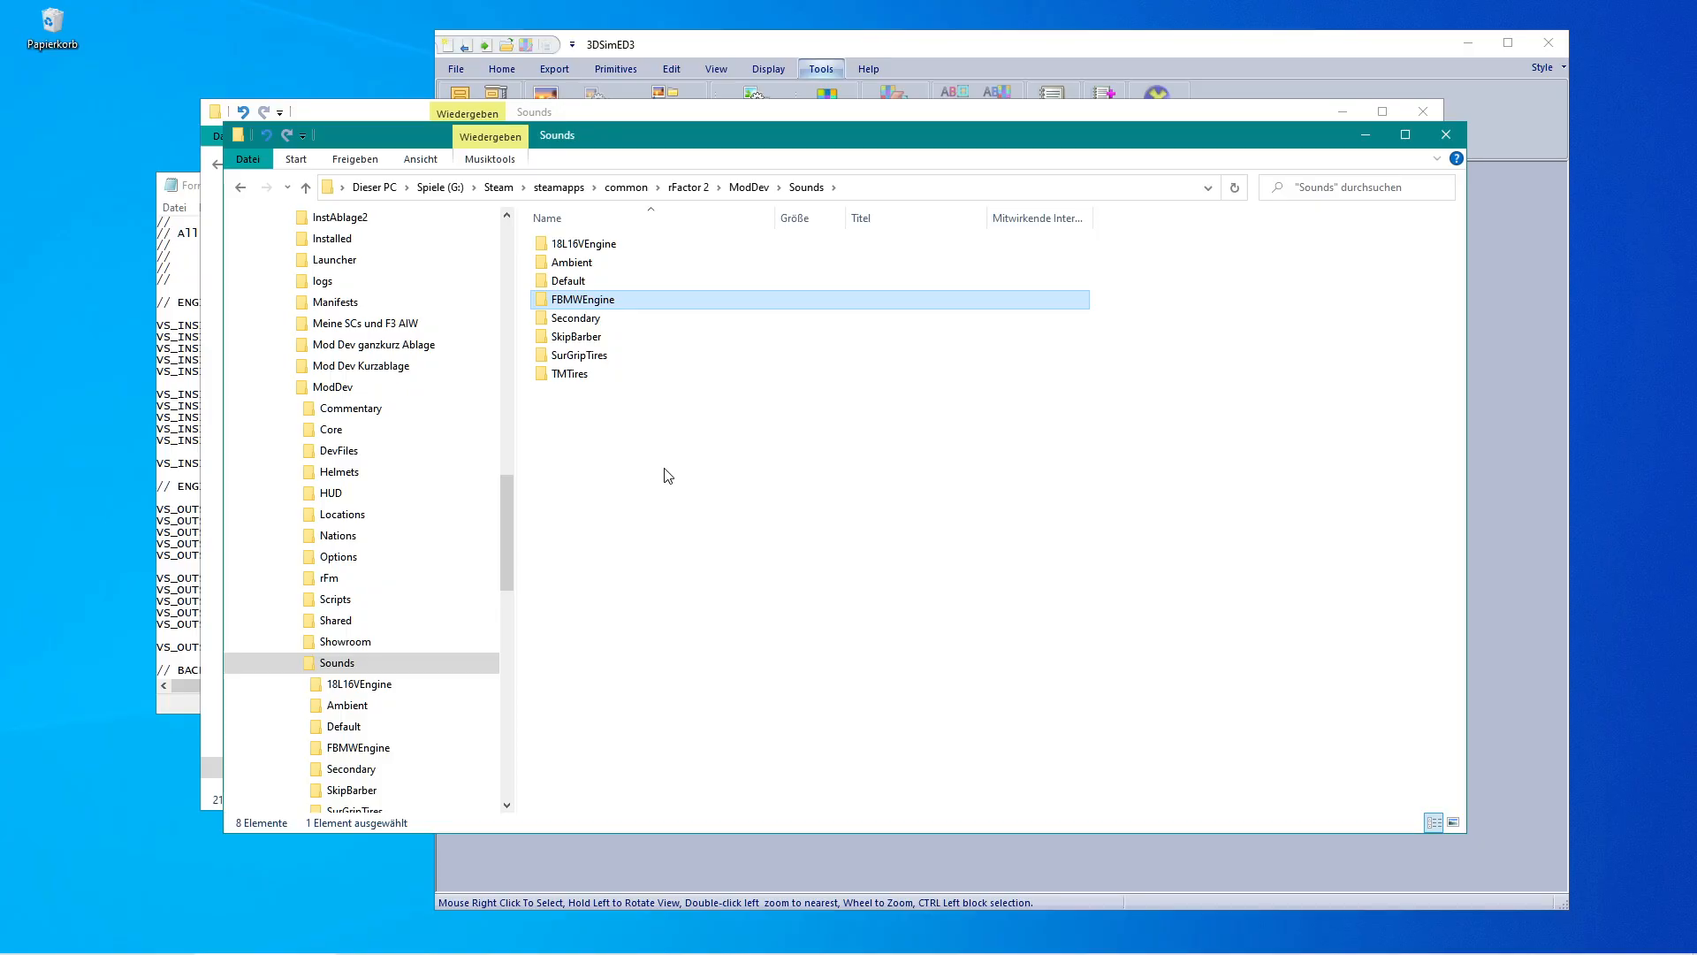
{"action": "key", "text": "ctrl+v"}
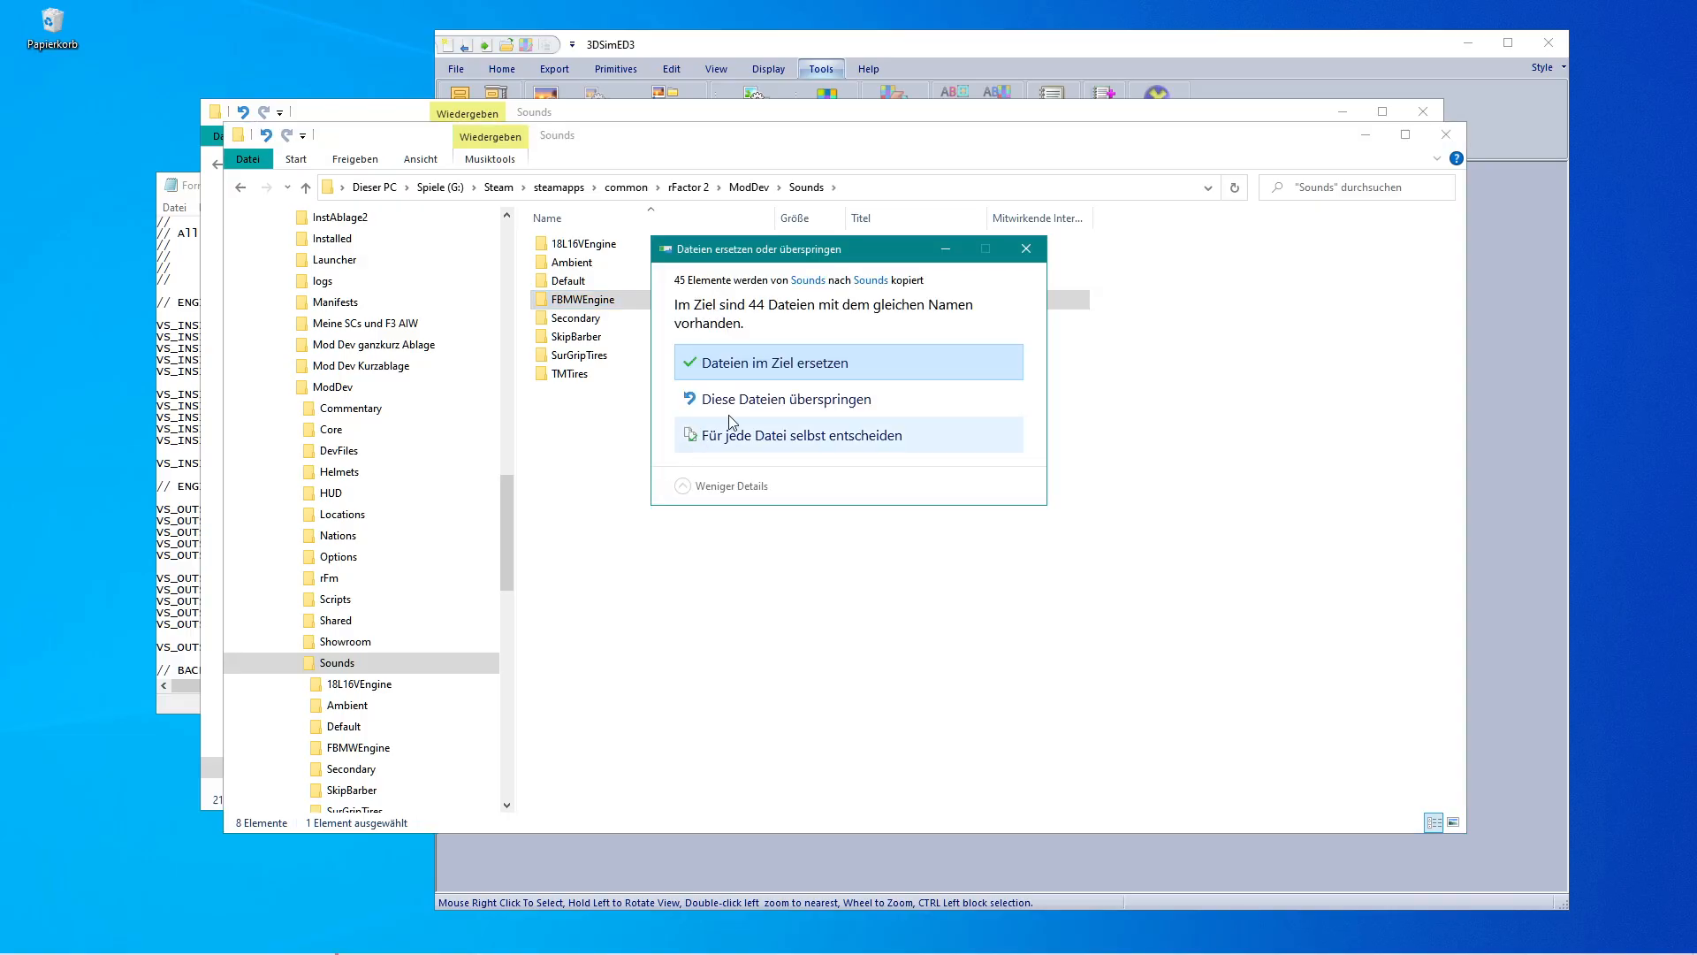
{"action": "left_click", "coordinate": [773, 367]}
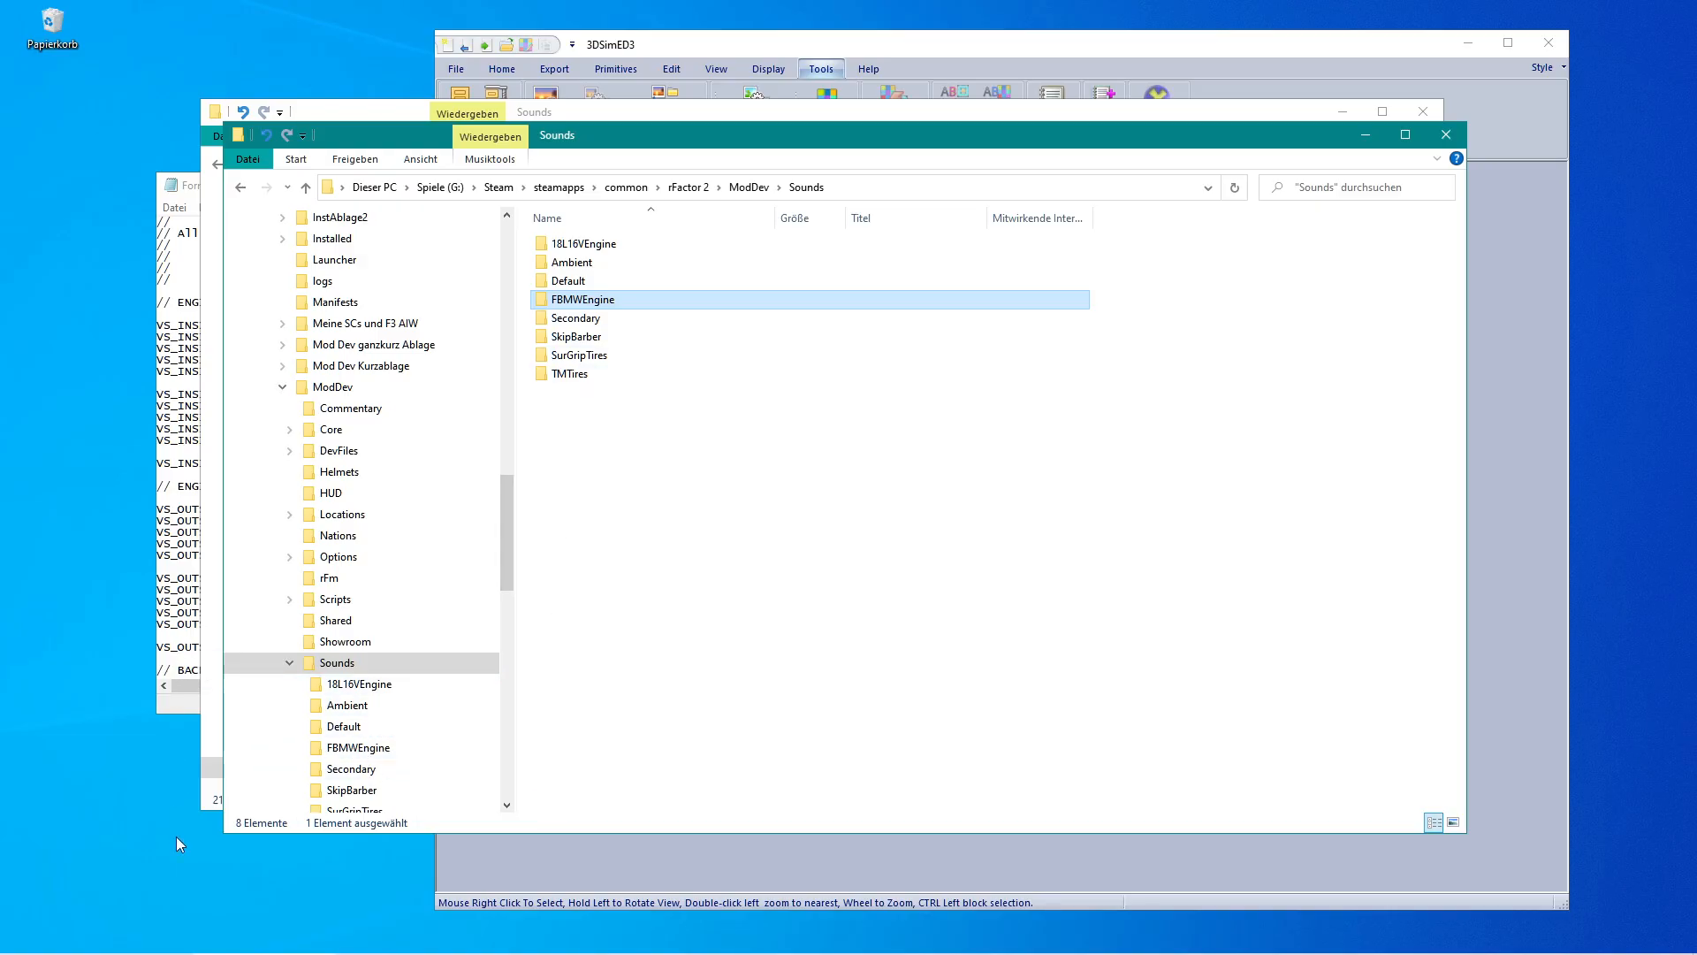
Close the sfx file and review the wav files in the ModDev FBMWEngine sound folder.
{"action": "left_click", "coordinate": [190, 268]}
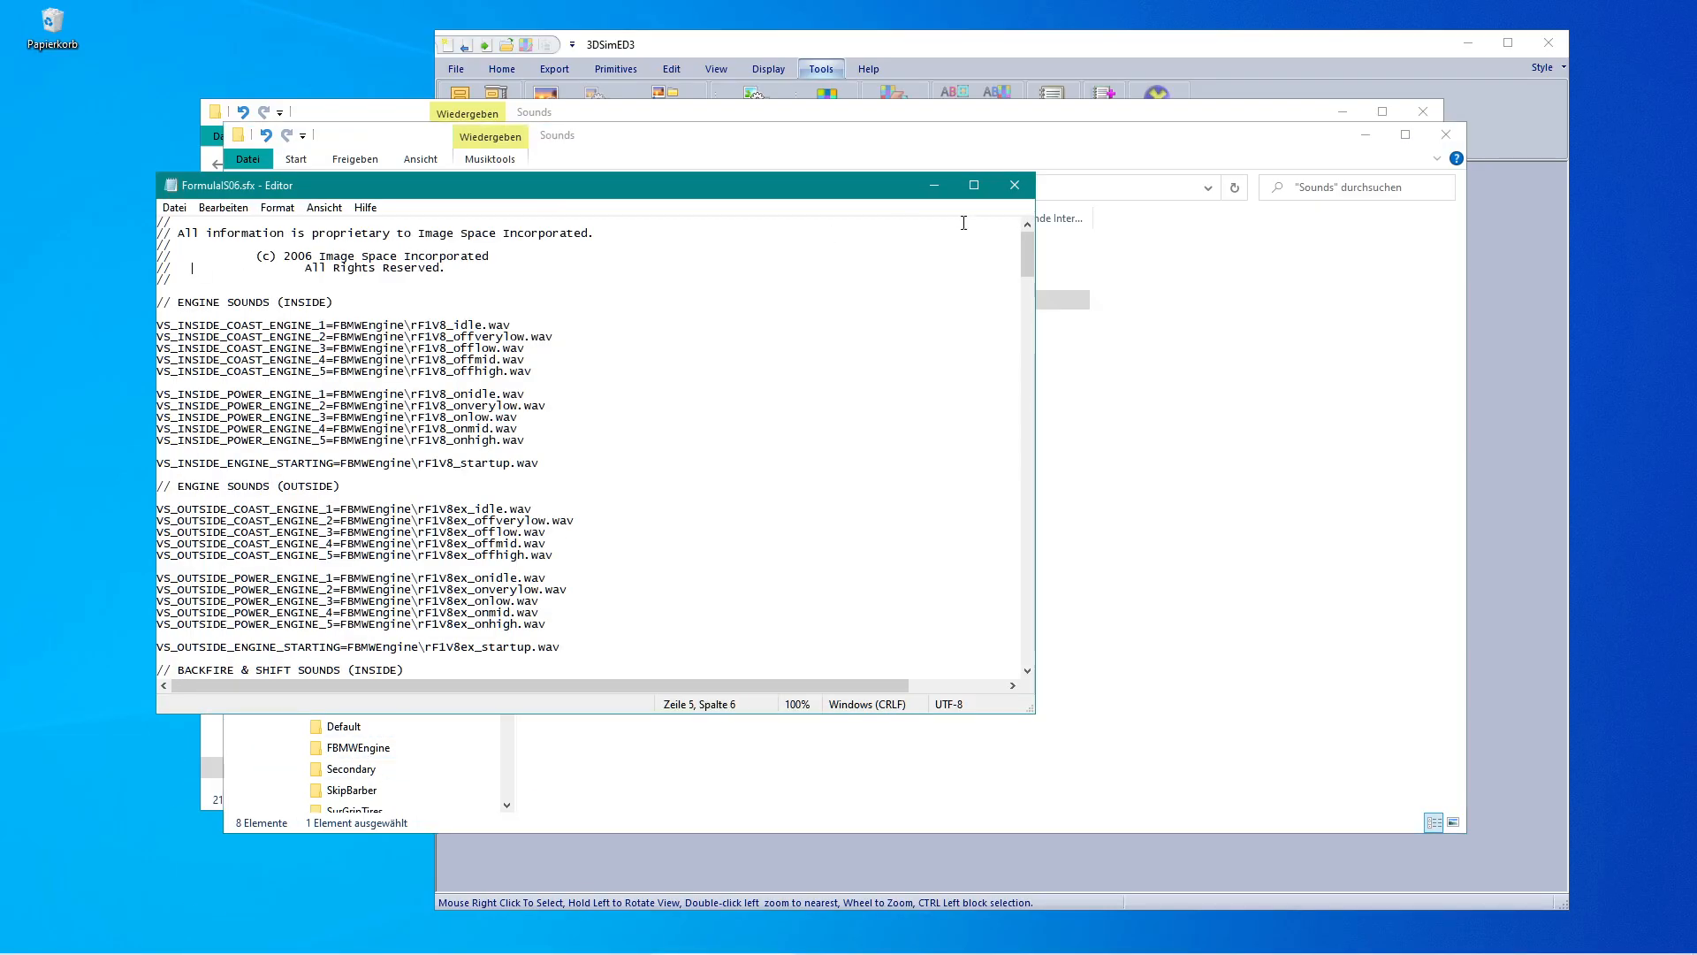
{"action": "left_click", "coordinate": [1017, 183]}
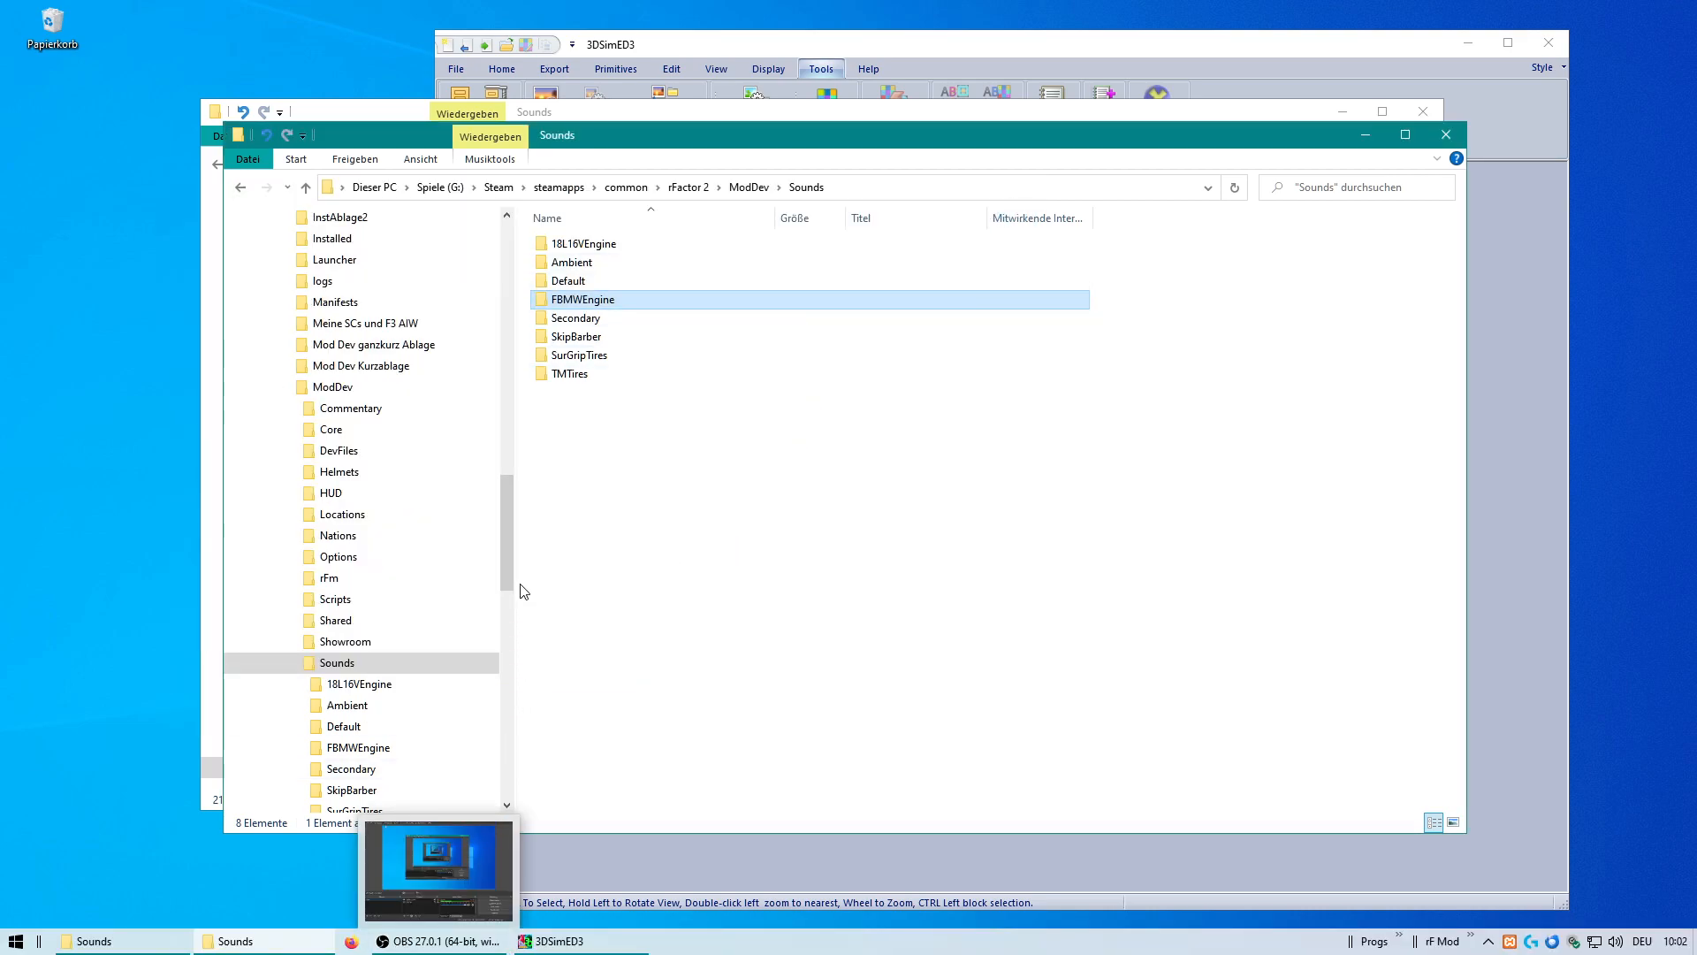
{"action": "left_click_drag", "start_coordinate": [507, 541], "coordinate": [507, 588]}
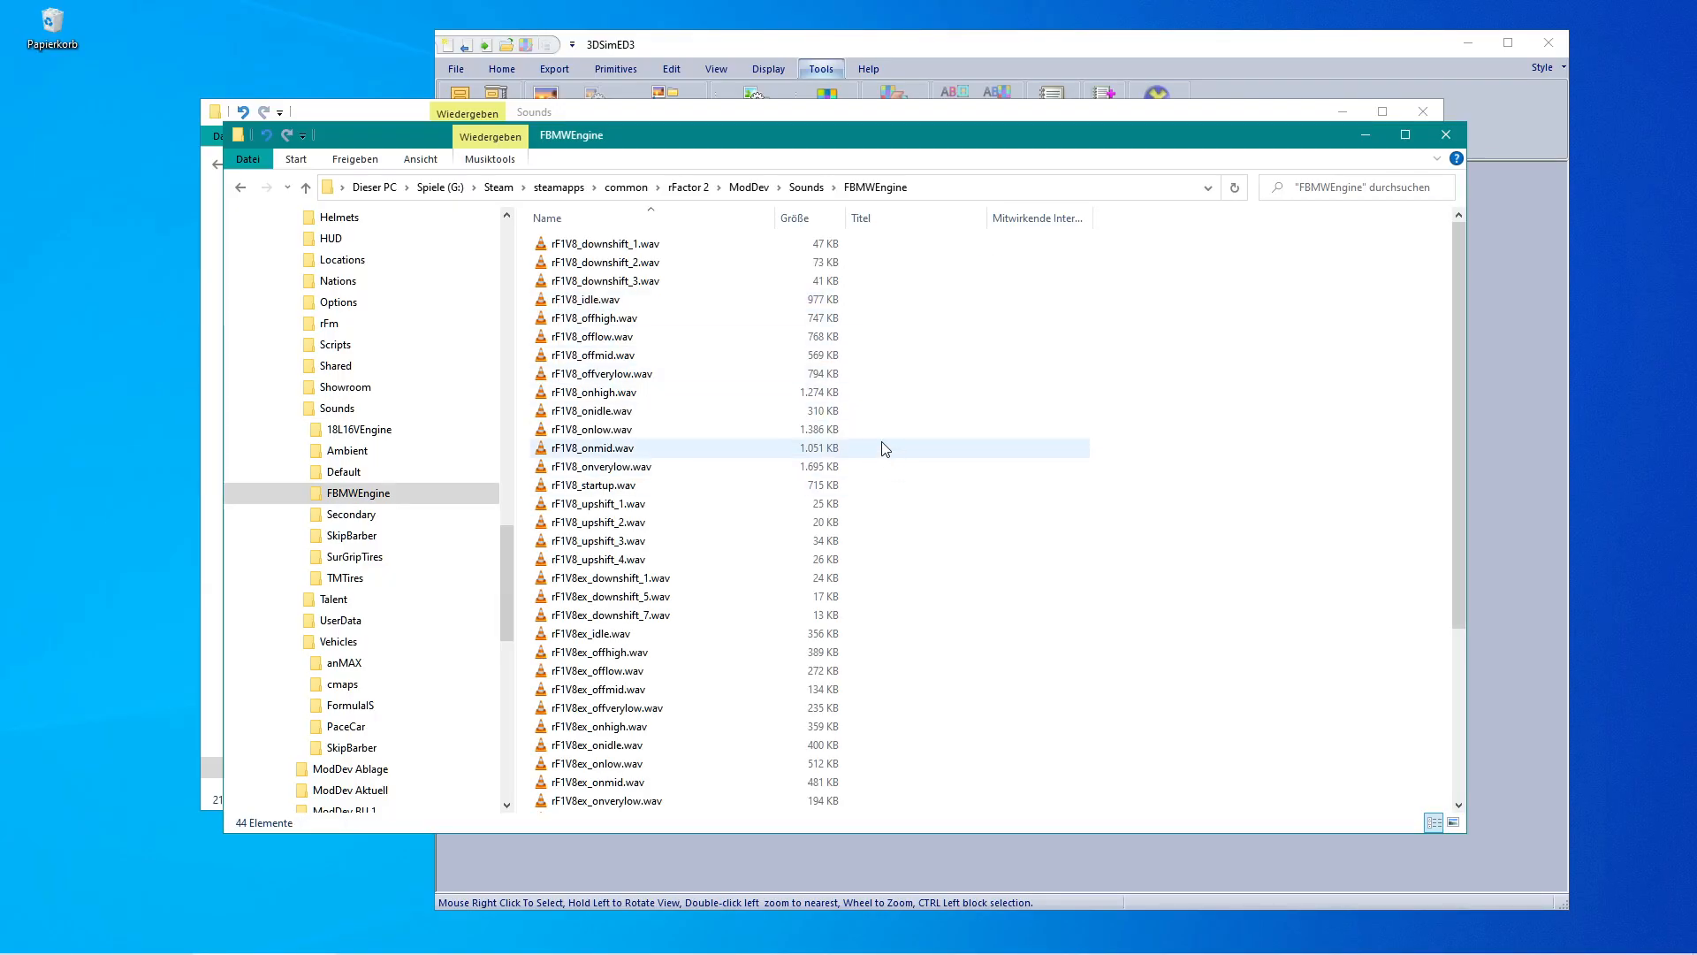
{"action": "scroll", "coordinate": [876, 459], "scroll_direction": "down", "scroll_amount": 4}
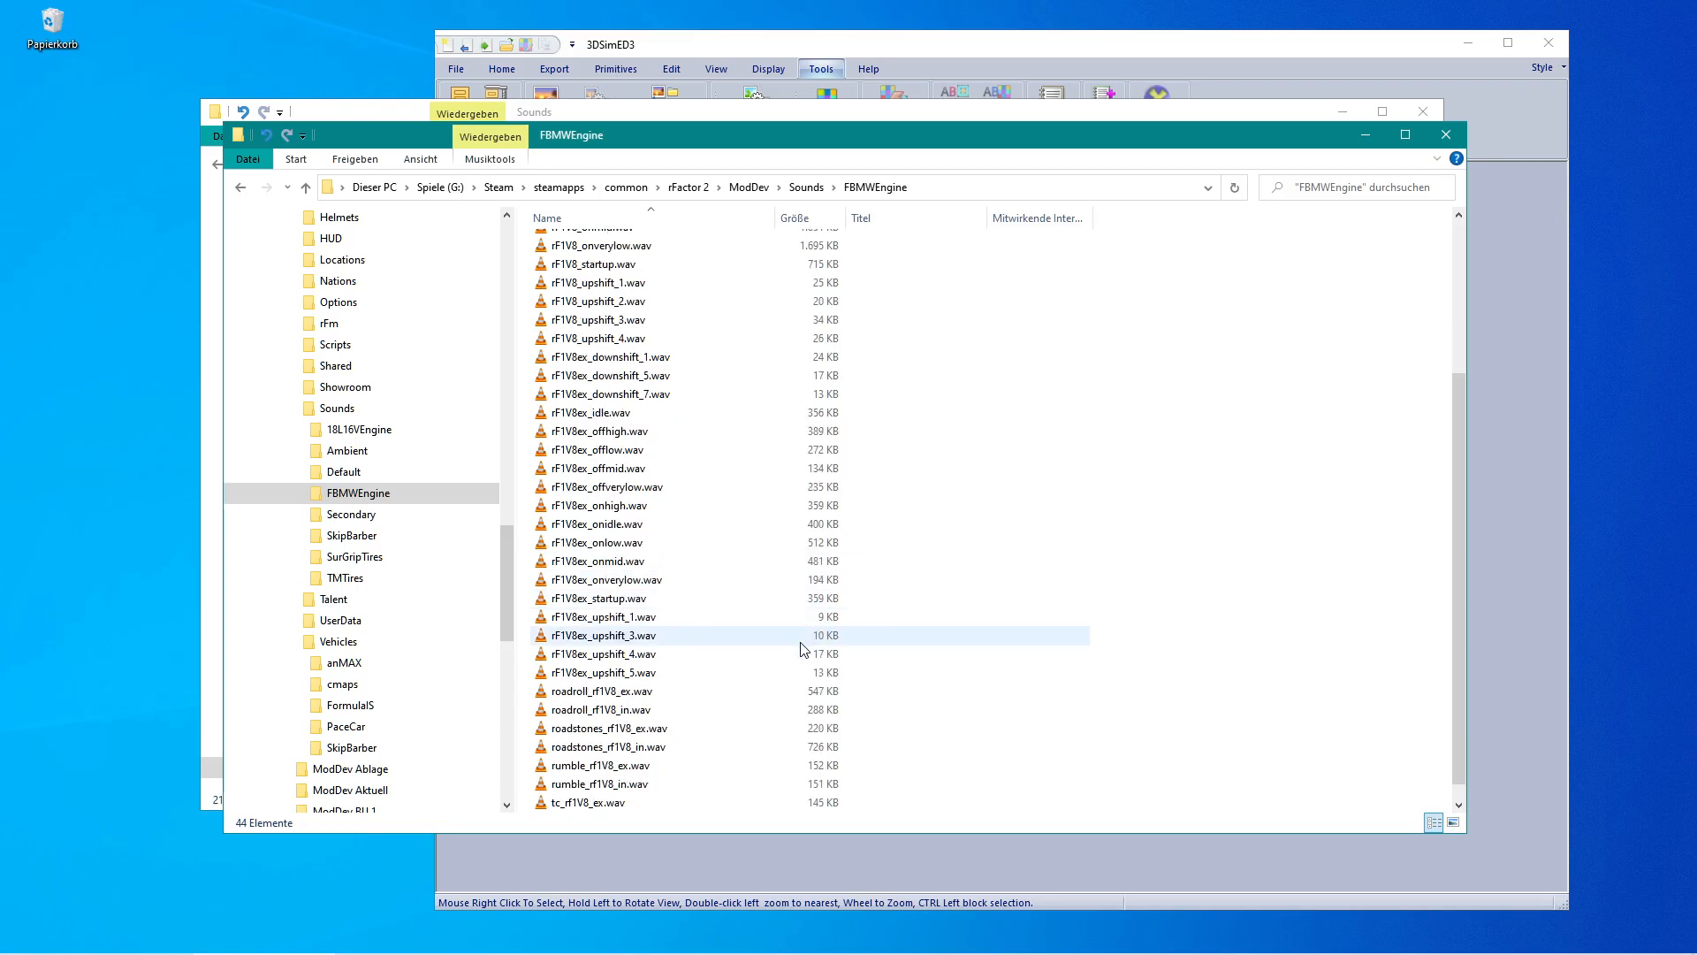
{"action": "scroll", "coordinate": [787, 659], "scroll_direction": "up", "scroll_amount": 2}
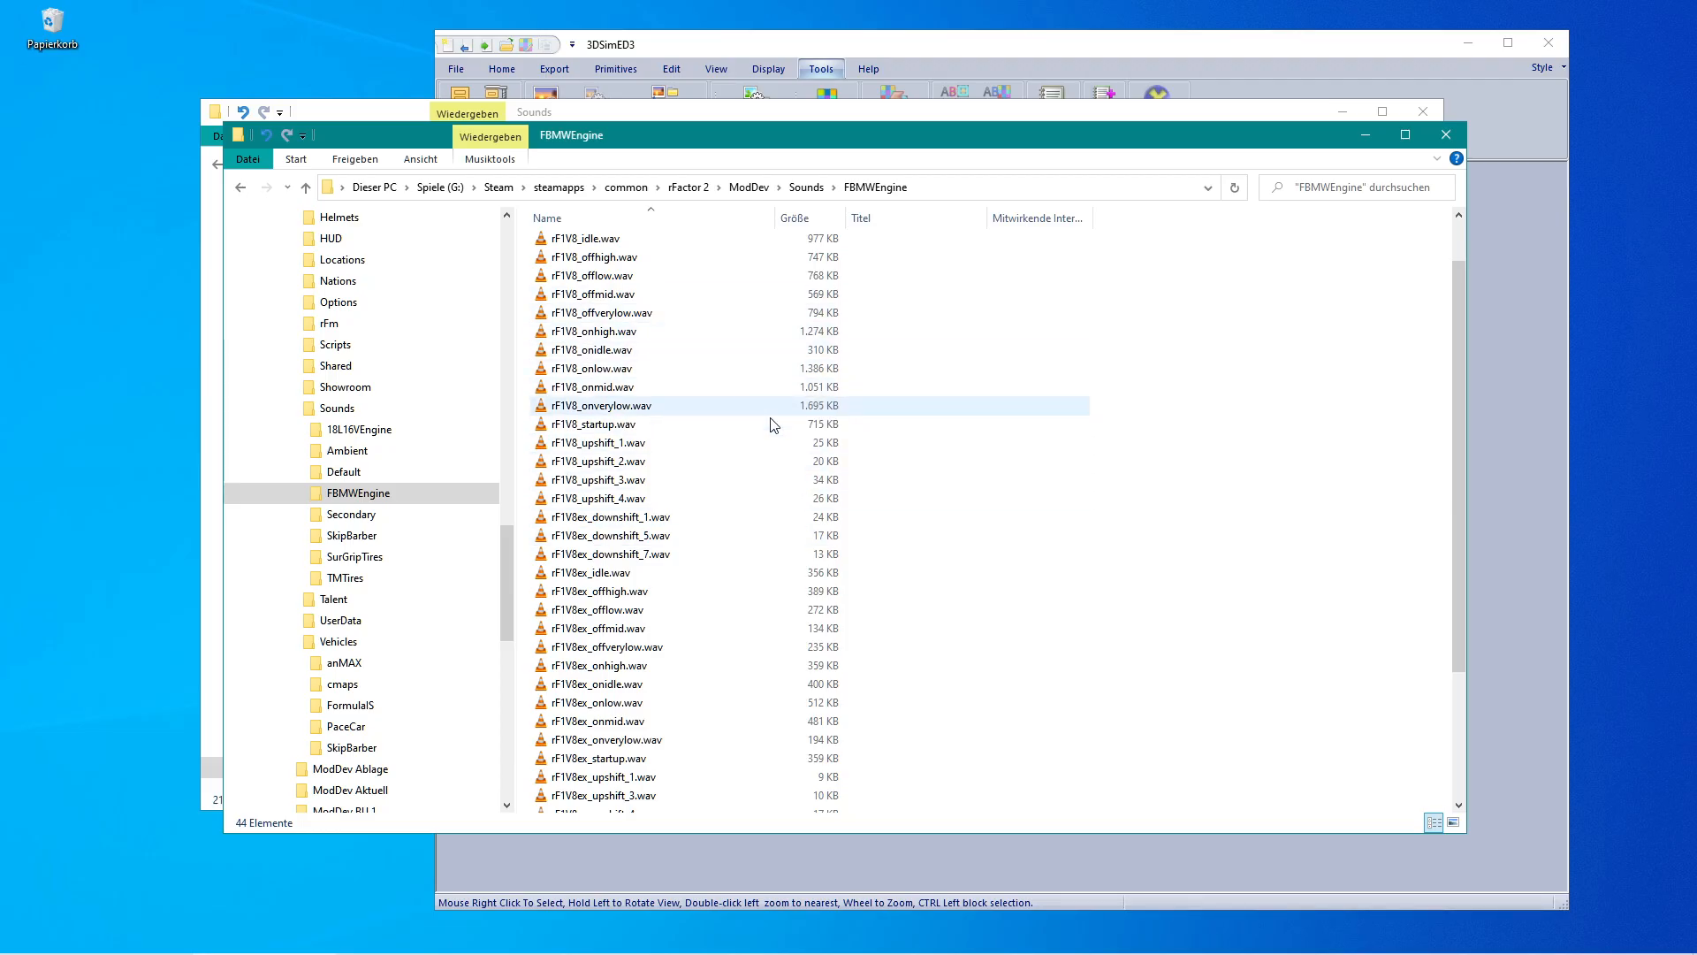
{"action": "scroll", "coordinate": [871, 511], "scroll_direction": "down", "scroll_amount": 2}
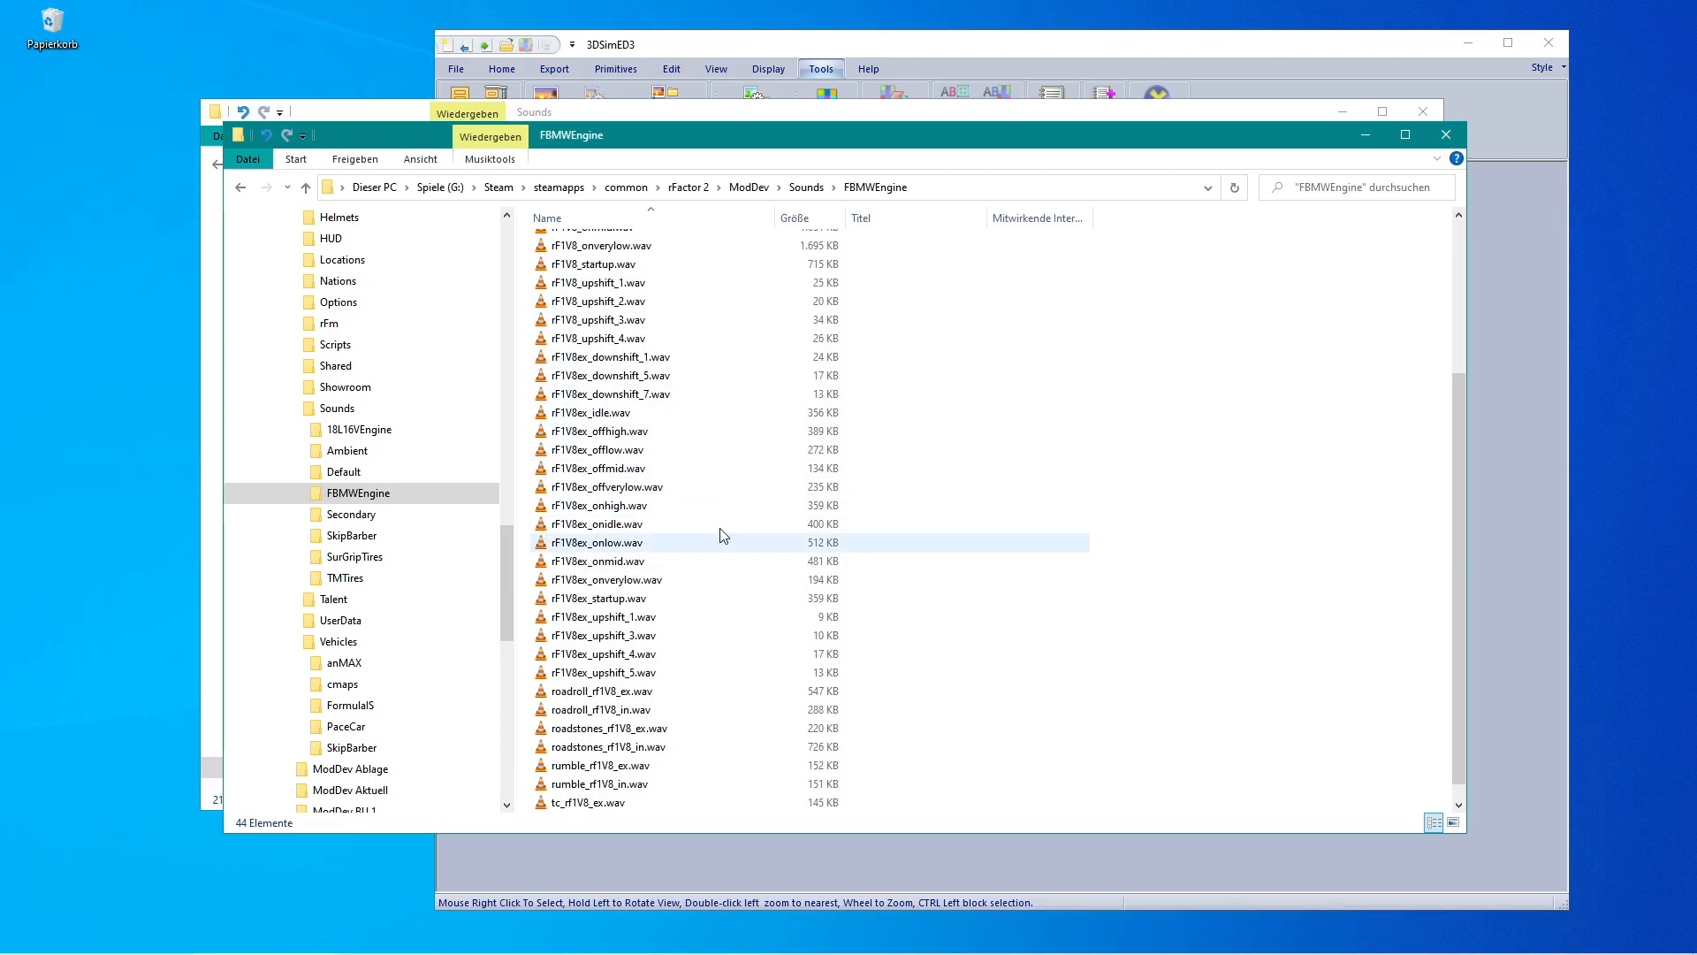
{"action": "scroll", "coordinate": [717, 557], "scroll_direction": "down", "scroll_amount": 1}
{"action": "scroll", "coordinate": [707, 557], "scroll_direction": "up", "scroll_amount": 3}
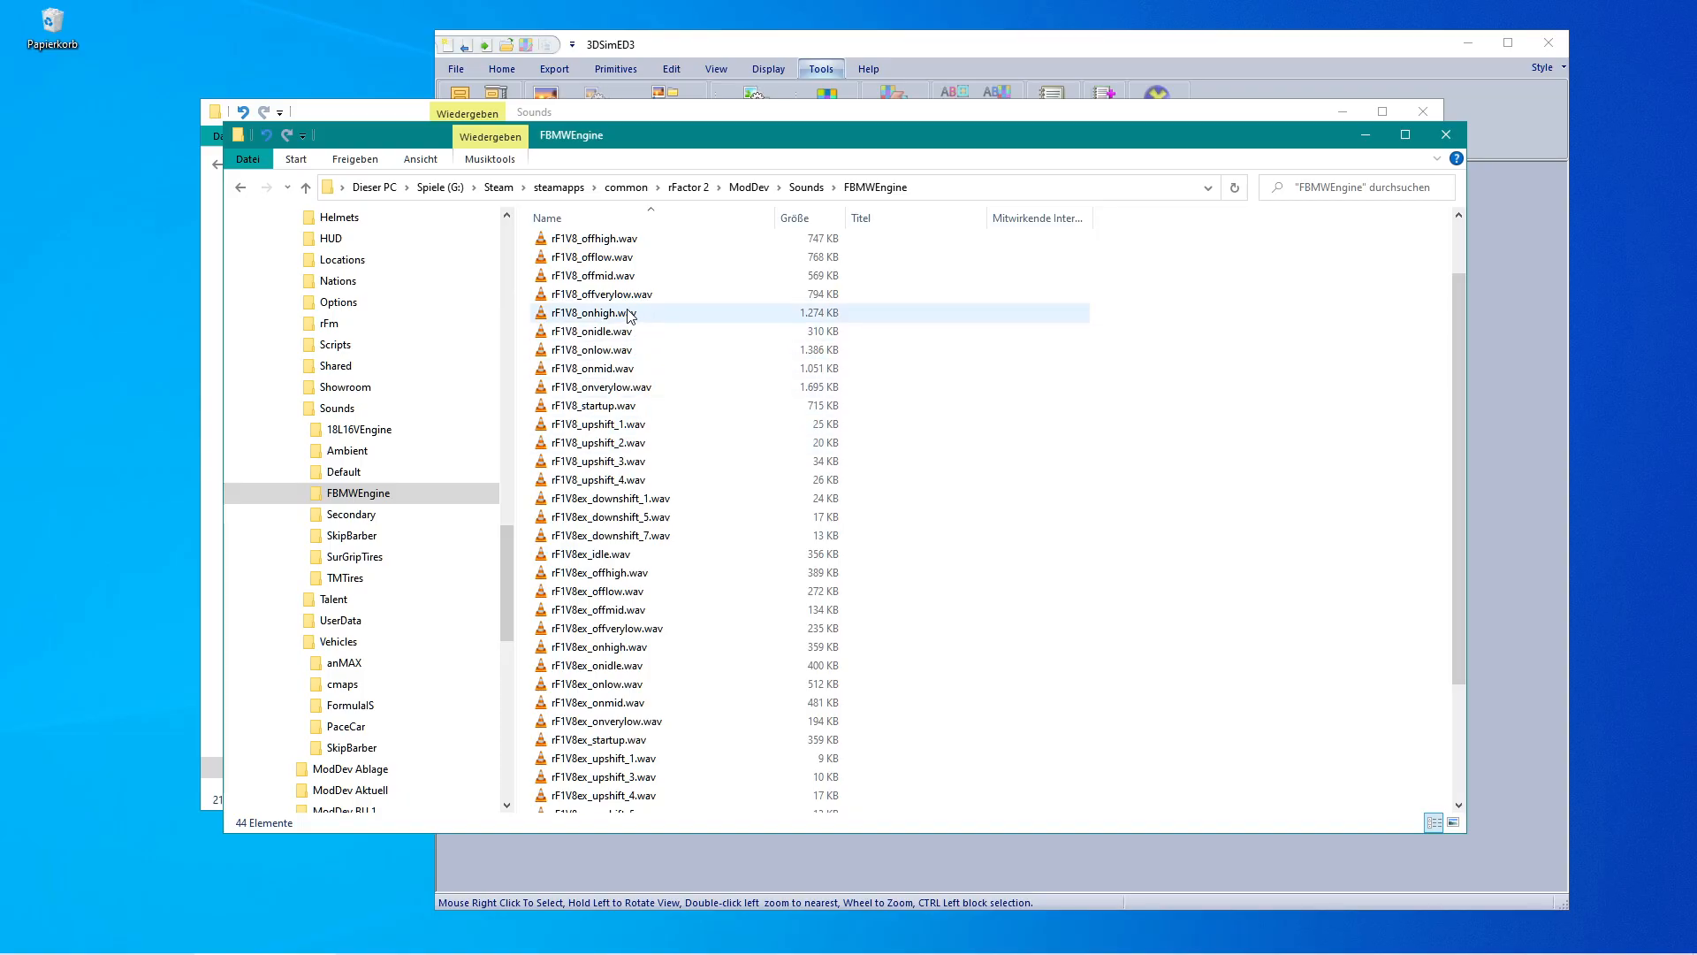
{"action": "scroll", "coordinate": [629, 315], "scroll_direction": "up", "scroll_amount": 1}
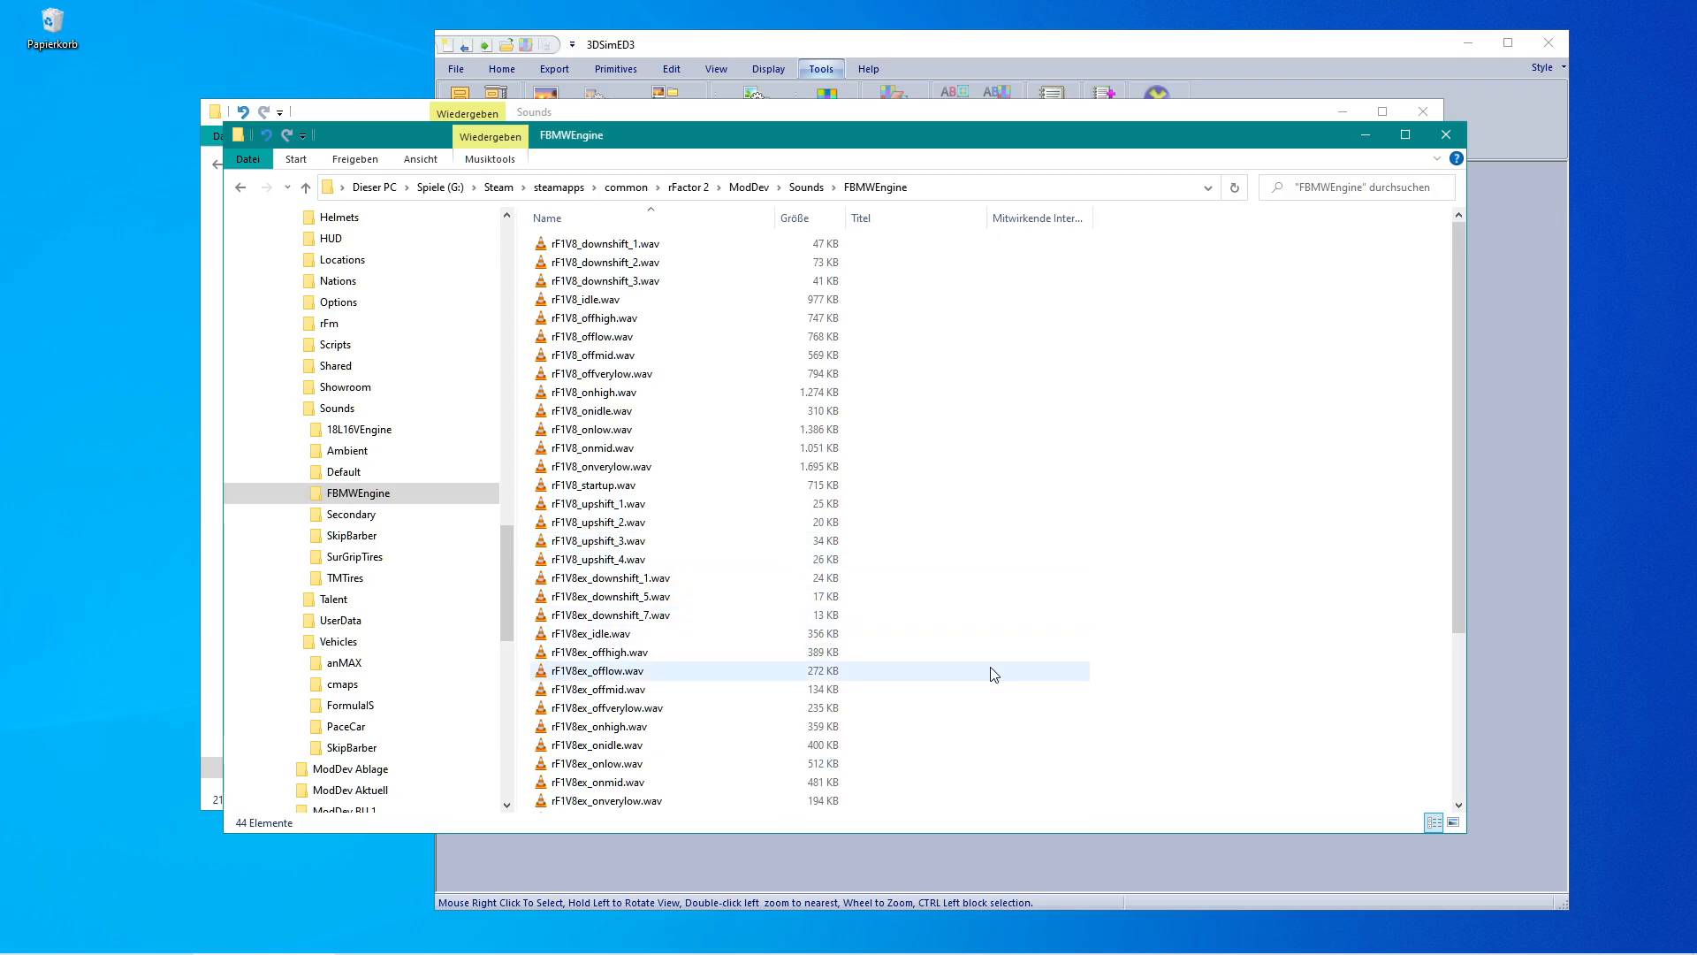
{"action": "scroll", "coordinate": [994, 675], "scroll_direction": "down", "scroll_amount": 3}
{"action": "scroll", "coordinate": [994, 675], "scroll_direction": "up", "scroll_amount": 1}
{"action": "scroll", "coordinate": [994, 675], "scroll_direction": "up", "scroll_amount": 2}
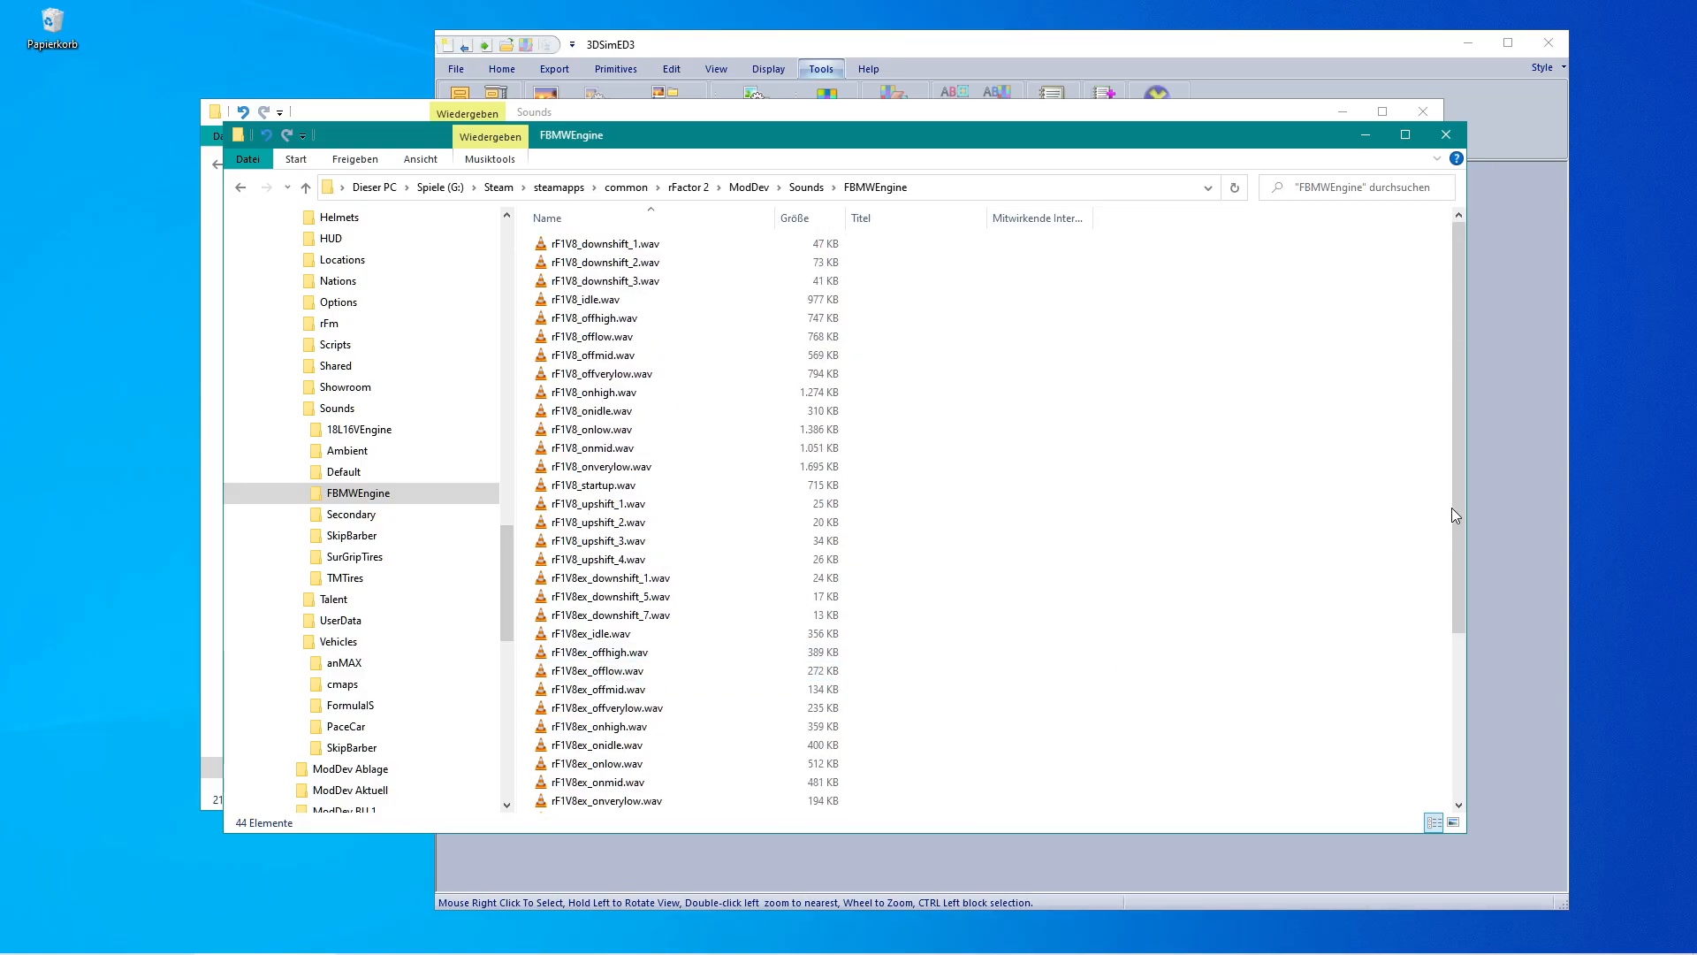
{"action": "left_click_drag", "start_coordinate": [1456, 498], "coordinate": [1459, 662]}
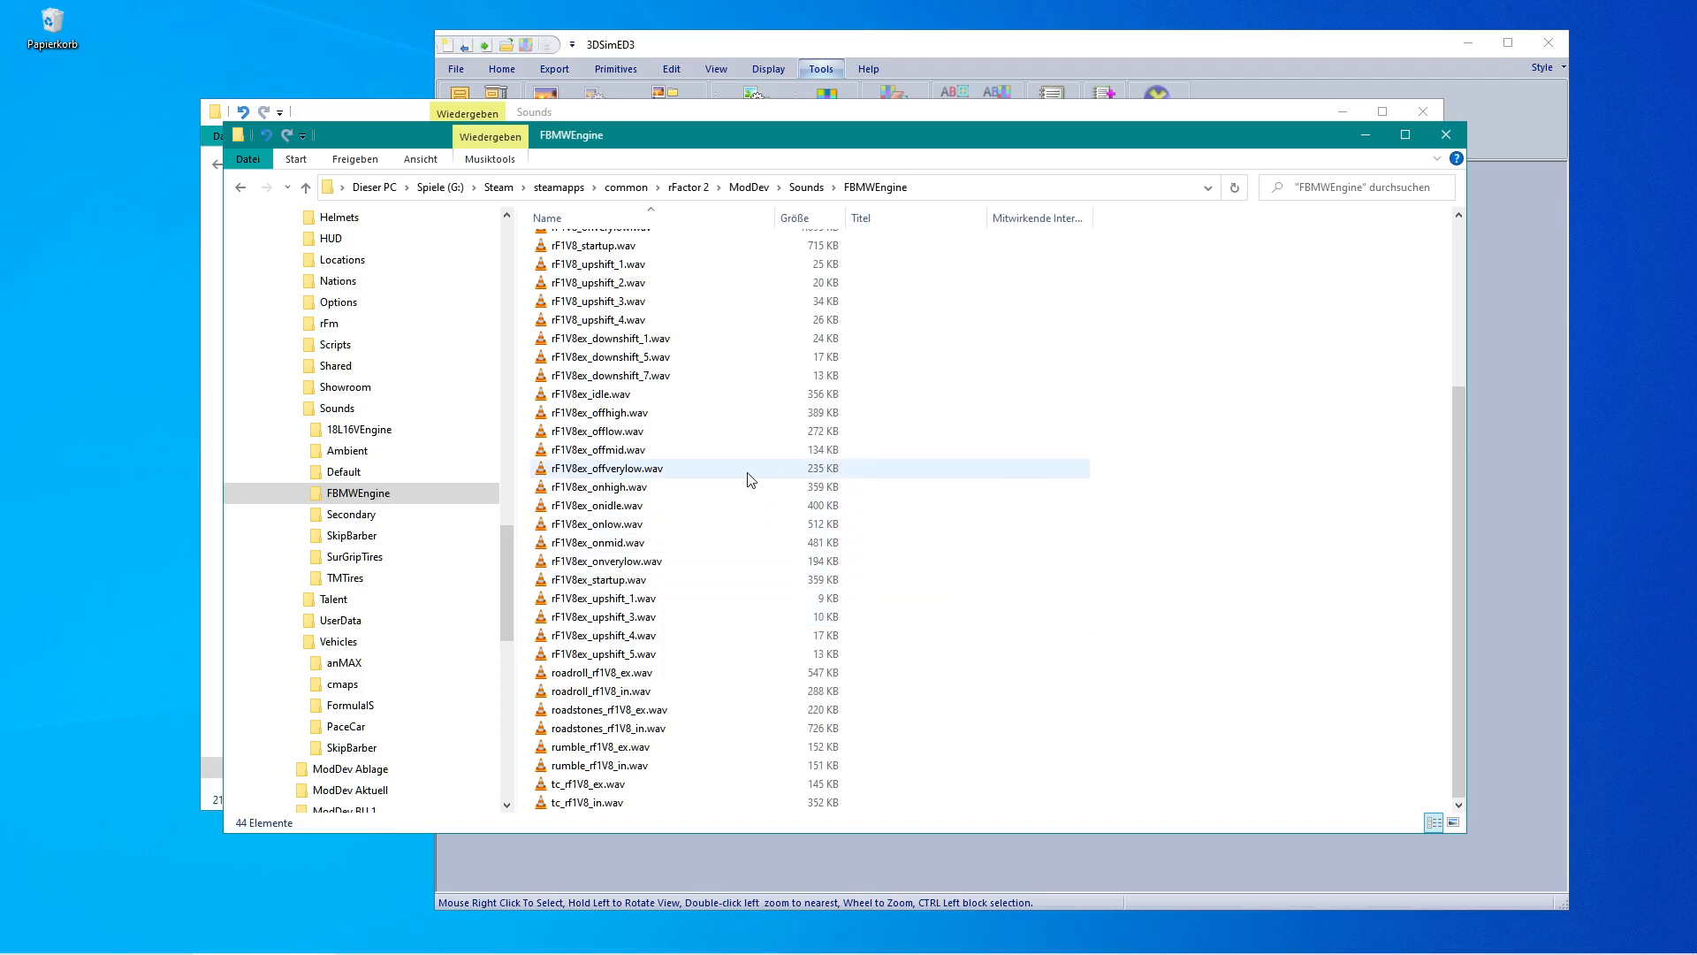
{"action": "scroll", "coordinate": [758, 477], "scroll_direction": "up", "scroll_amount": 5}
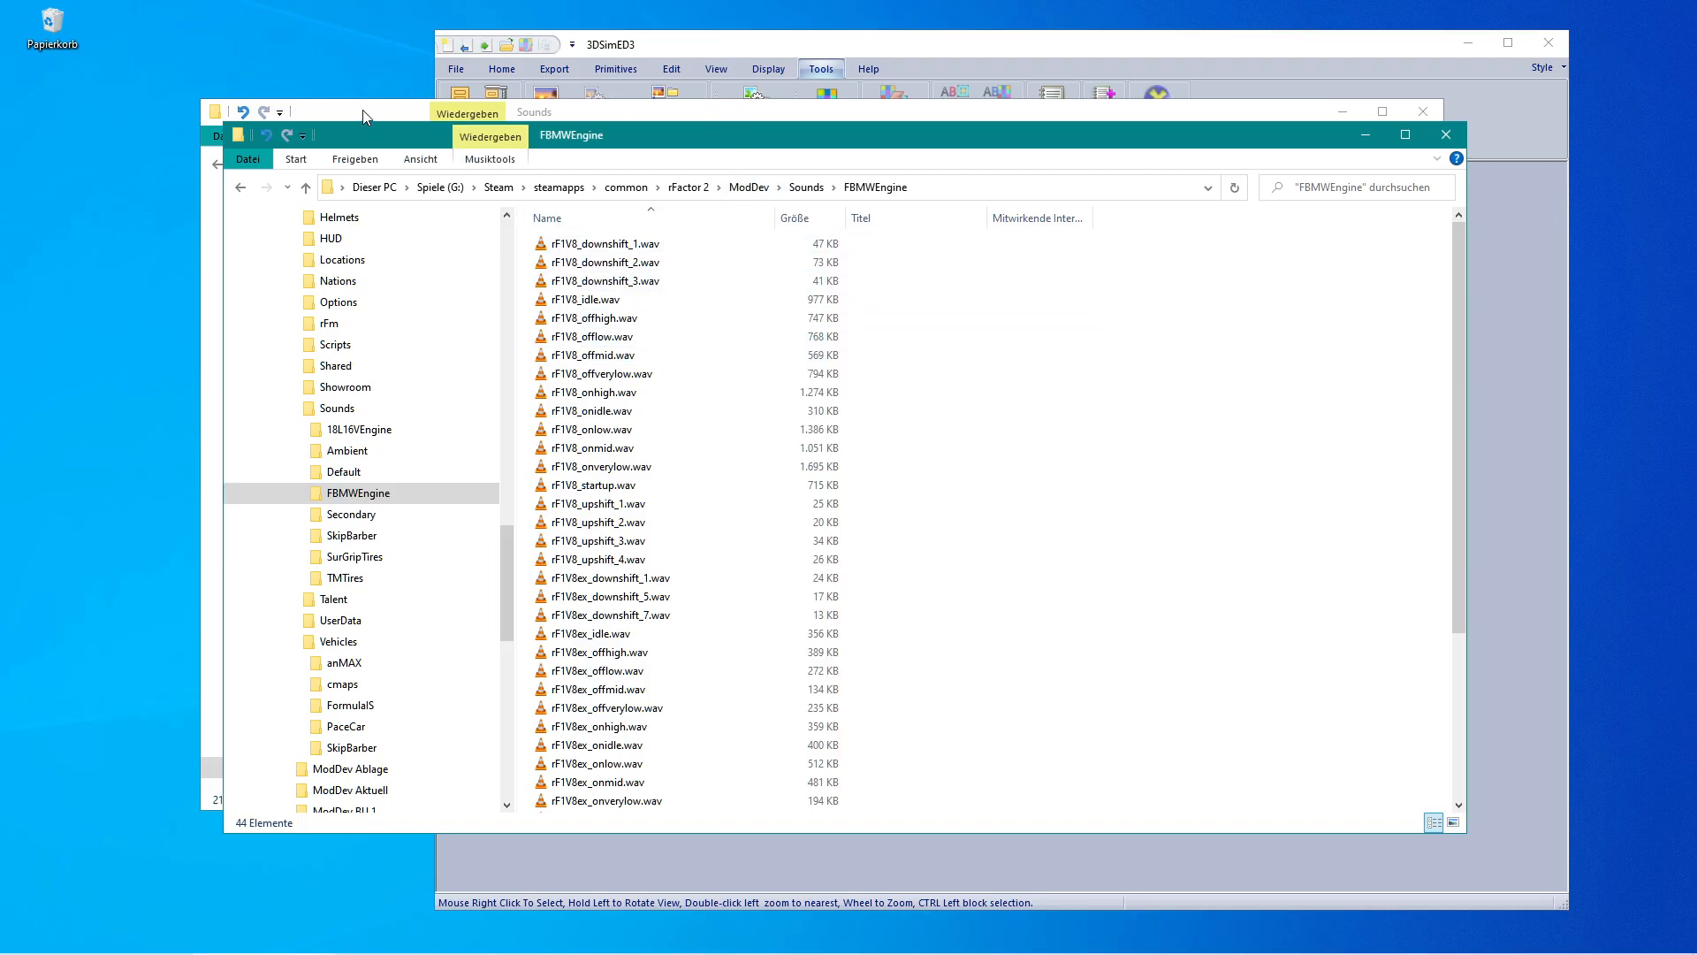
Open the FormulaIS MAPS_Rf1 folder in ModDev Vehicles and sort its files by type.
{"action": "left_click", "coordinate": [749, 188]}
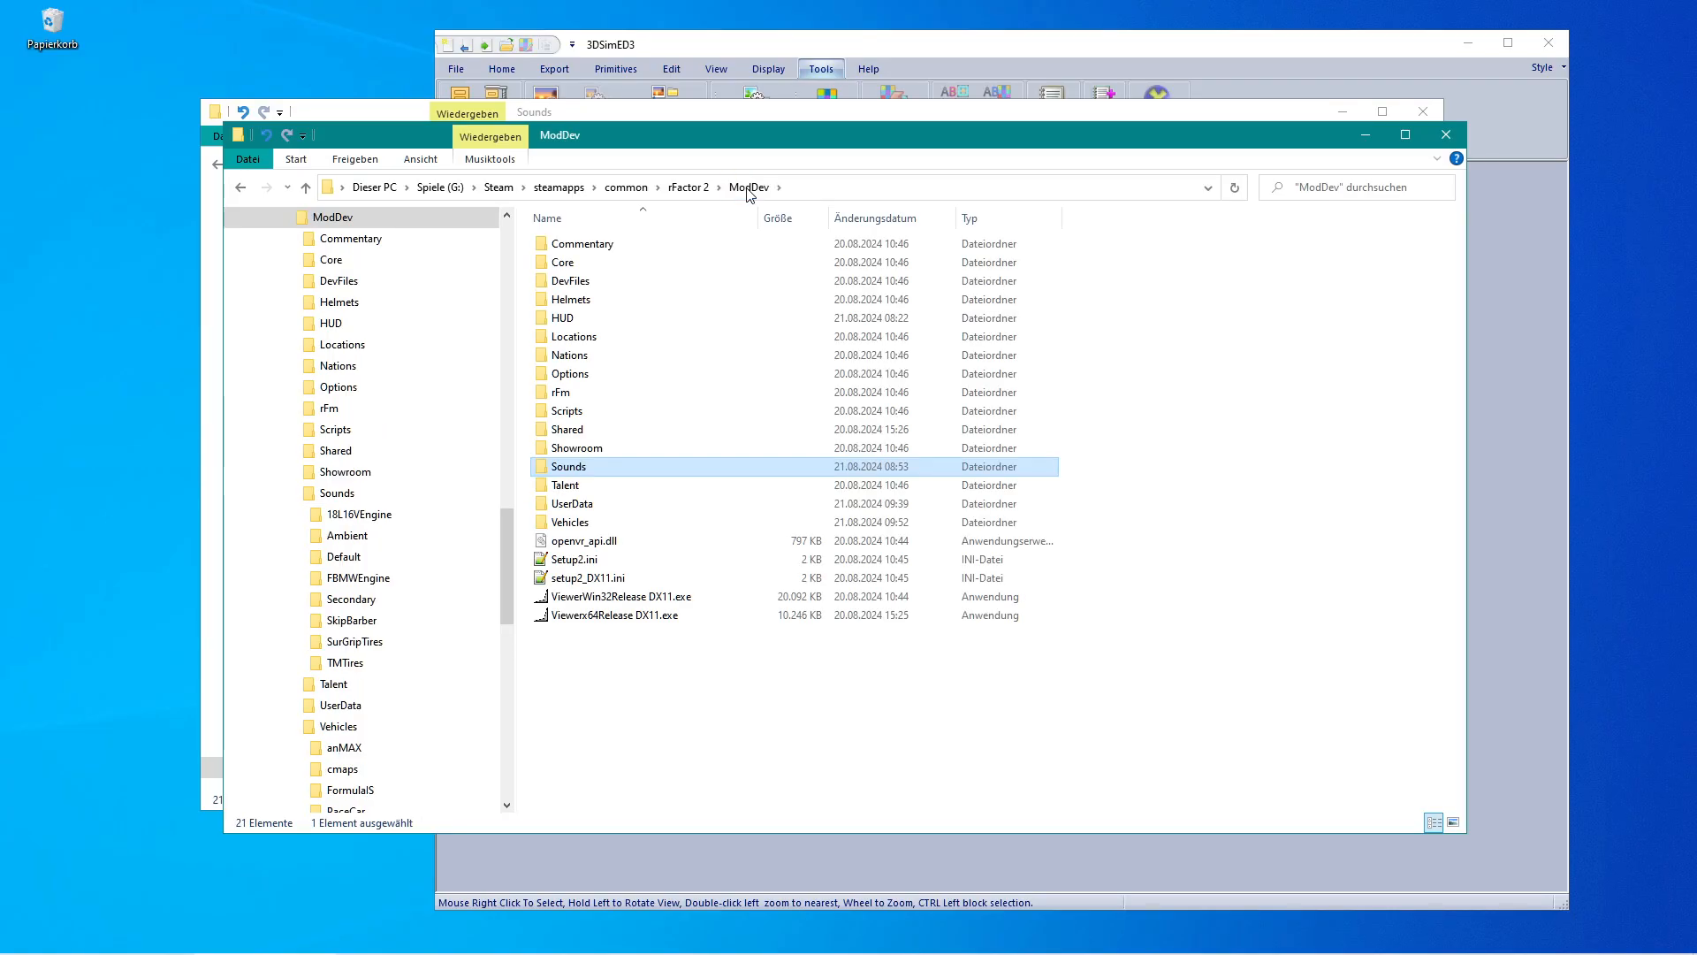
{"action": "double_click", "coordinate": [548, 523]}
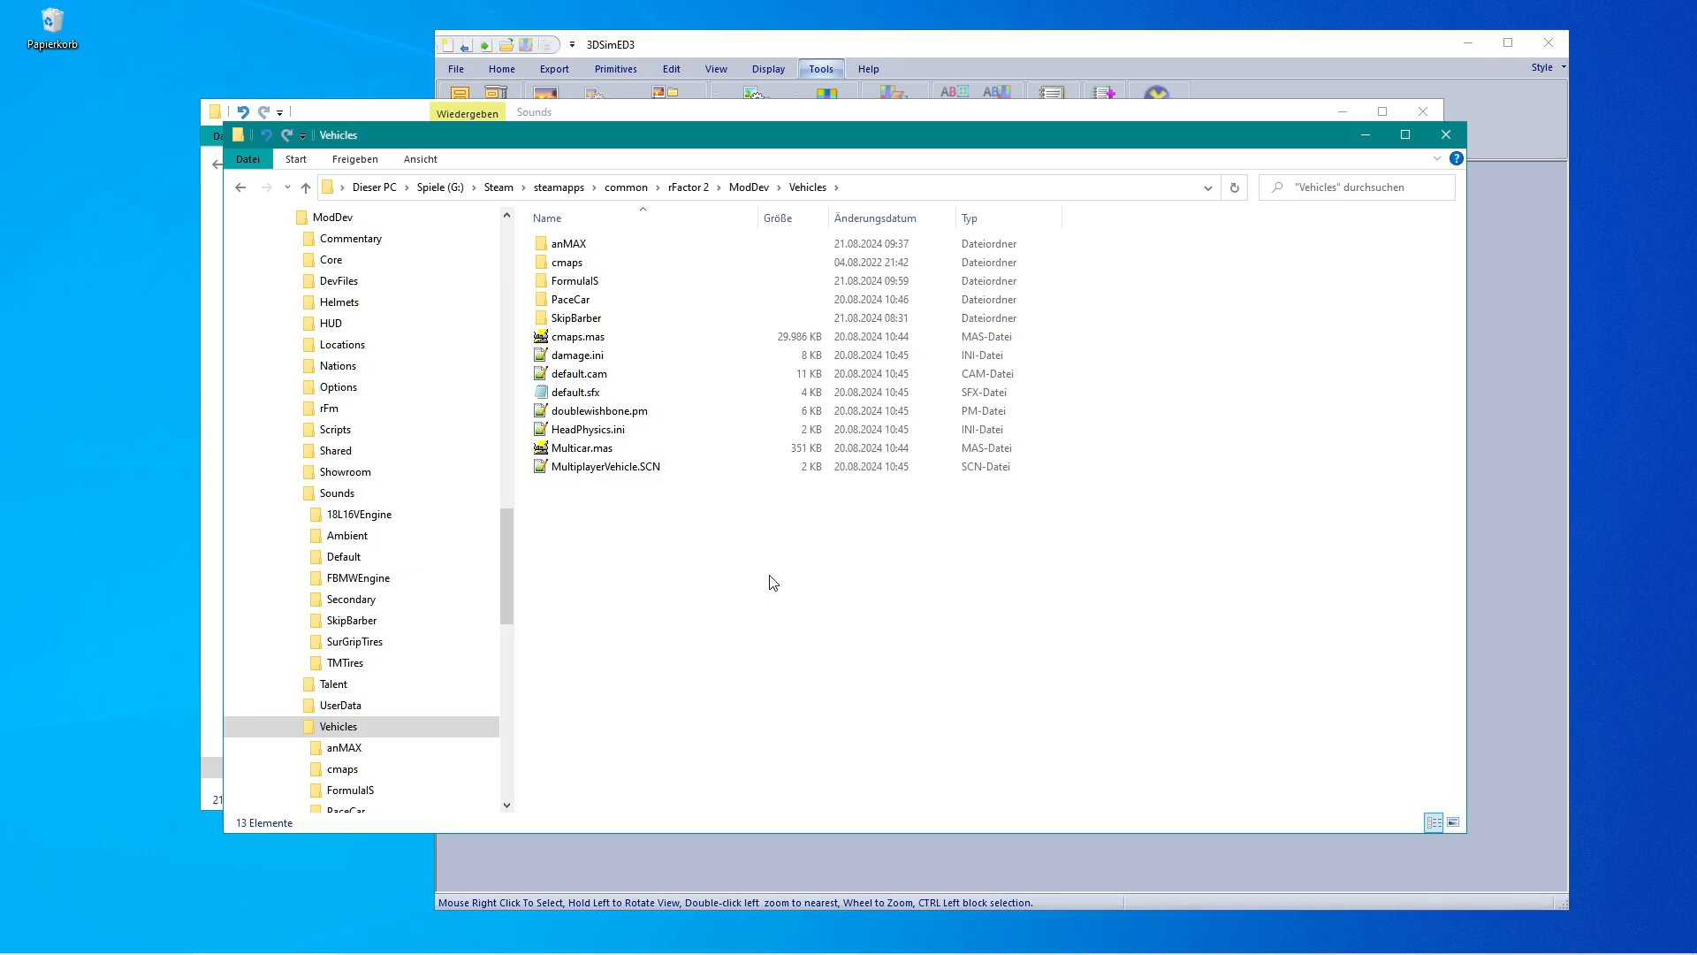
{"action": "double_click", "coordinate": [543, 285]}
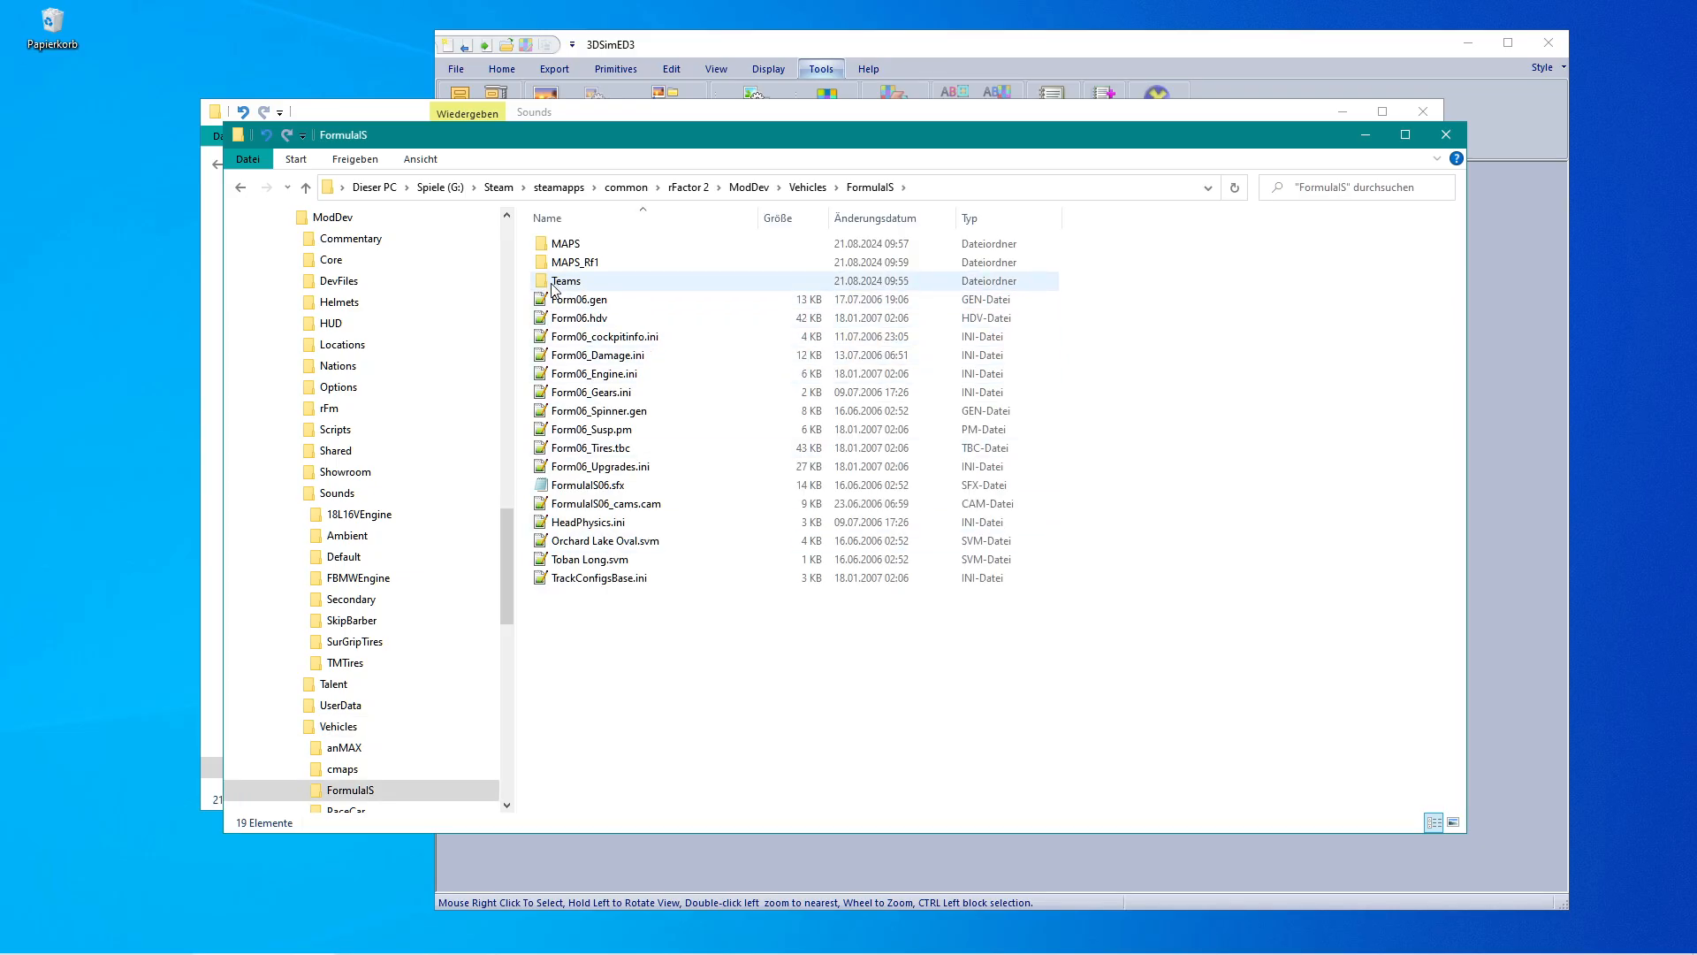
{"action": "double_click", "coordinate": [555, 263]}
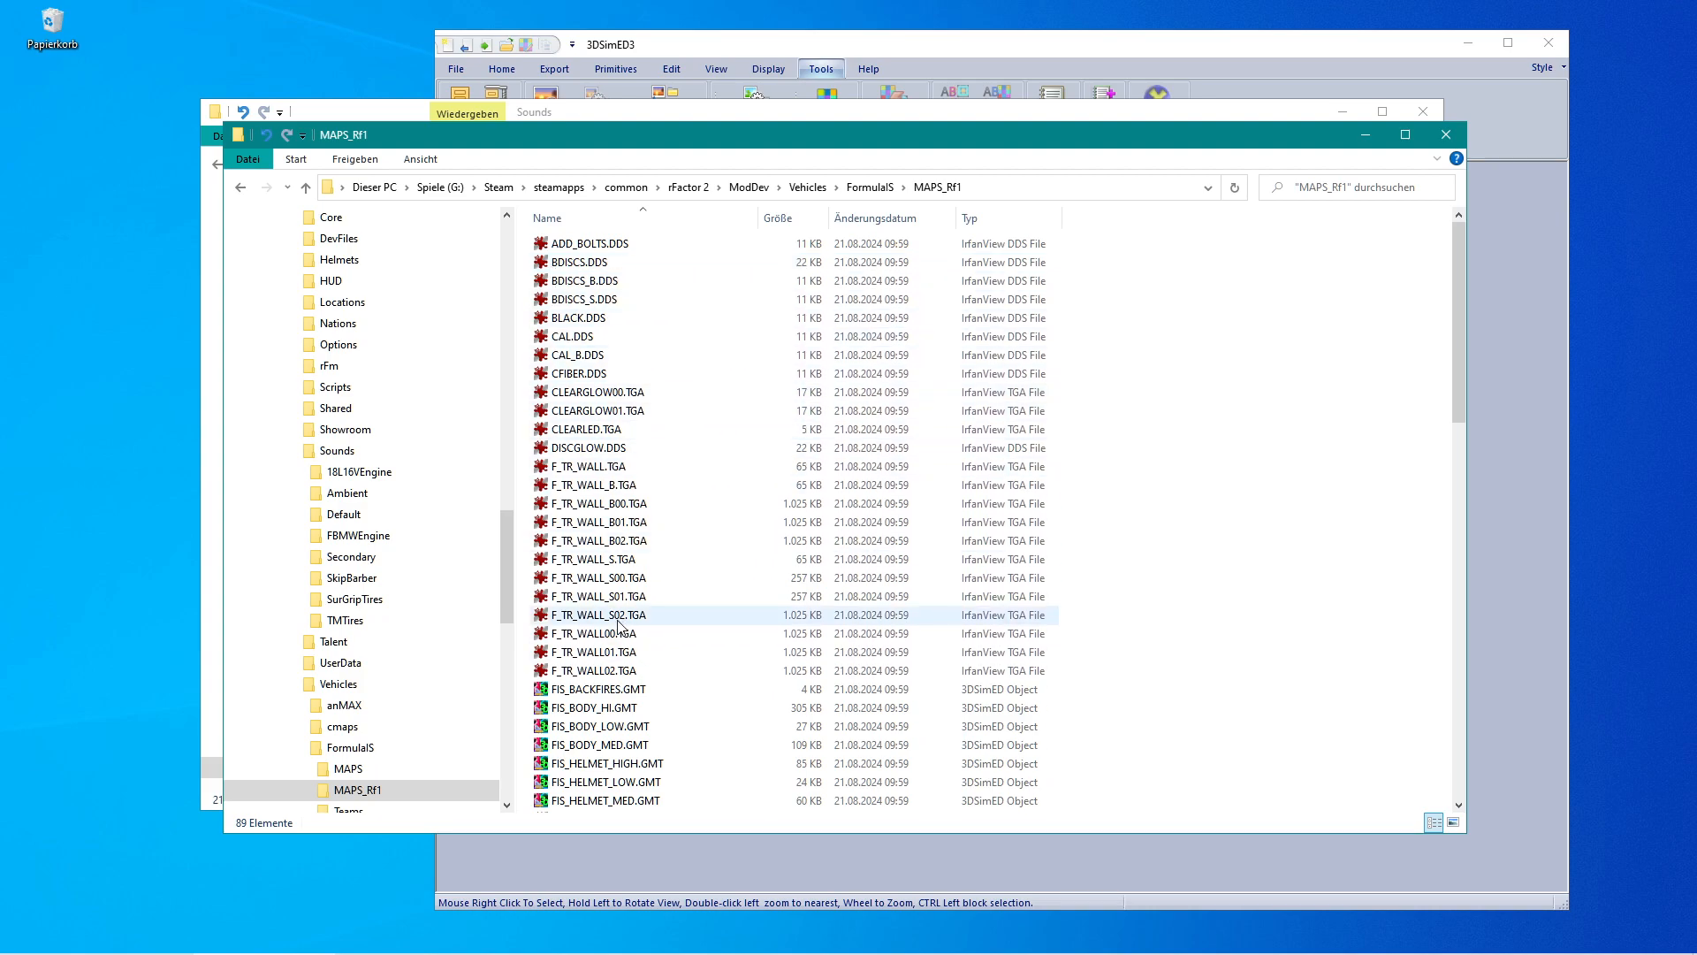
{"action": "left_click_drag", "start_coordinate": [1459, 313], "coordinate": [1476, 279]}
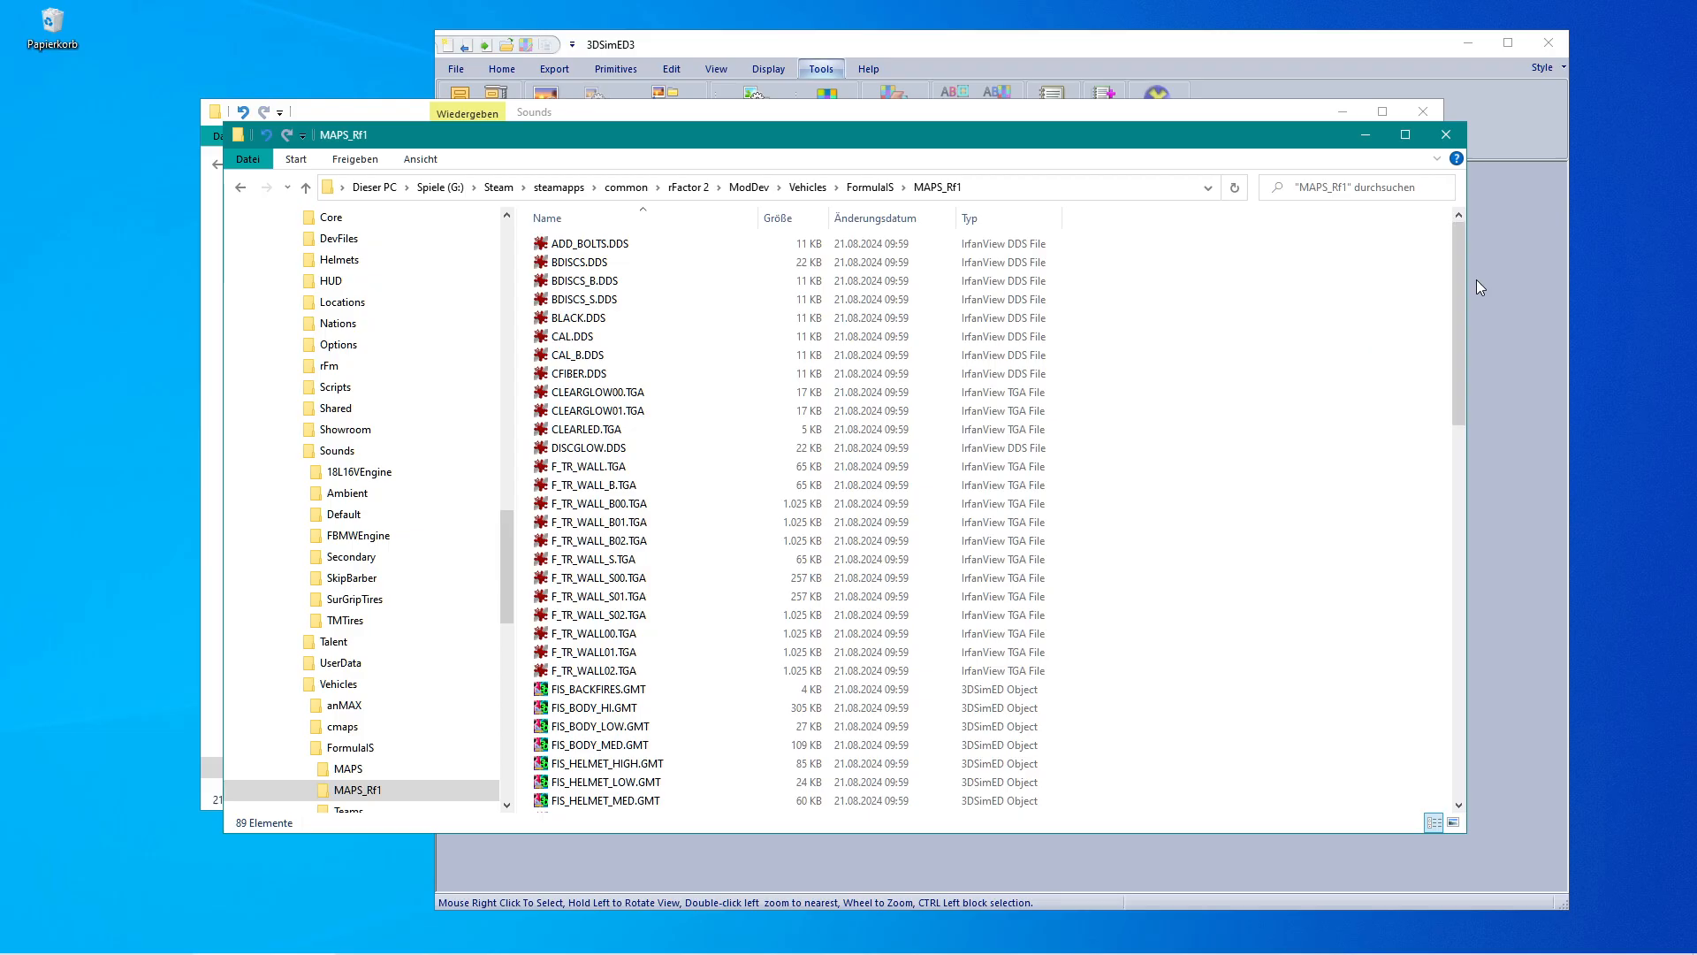
{"action": "left_click", "coordinate": [1000, 228]}
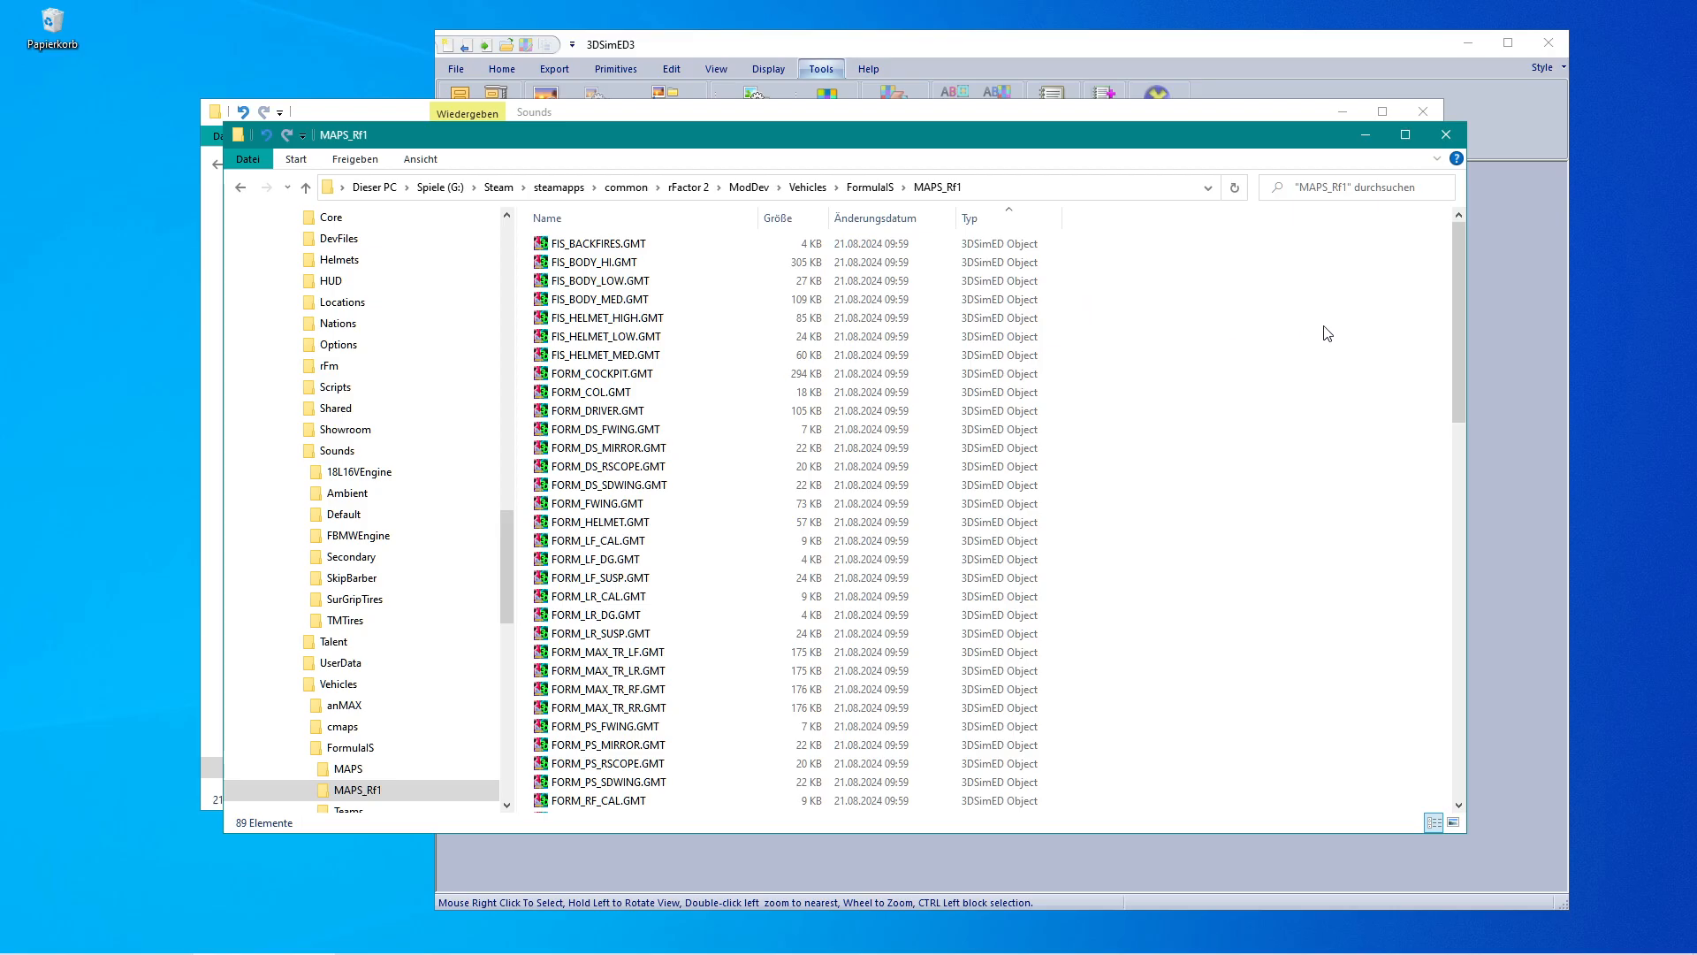
Start importing objects in 3DSimED3 and browse the open dialog to the ModDev FormulaIS MAPS_Rf1 folder.
{"action": "left_click_drag", "start_coordinate": [1456, 320], "coordinate": [1465, 423]}
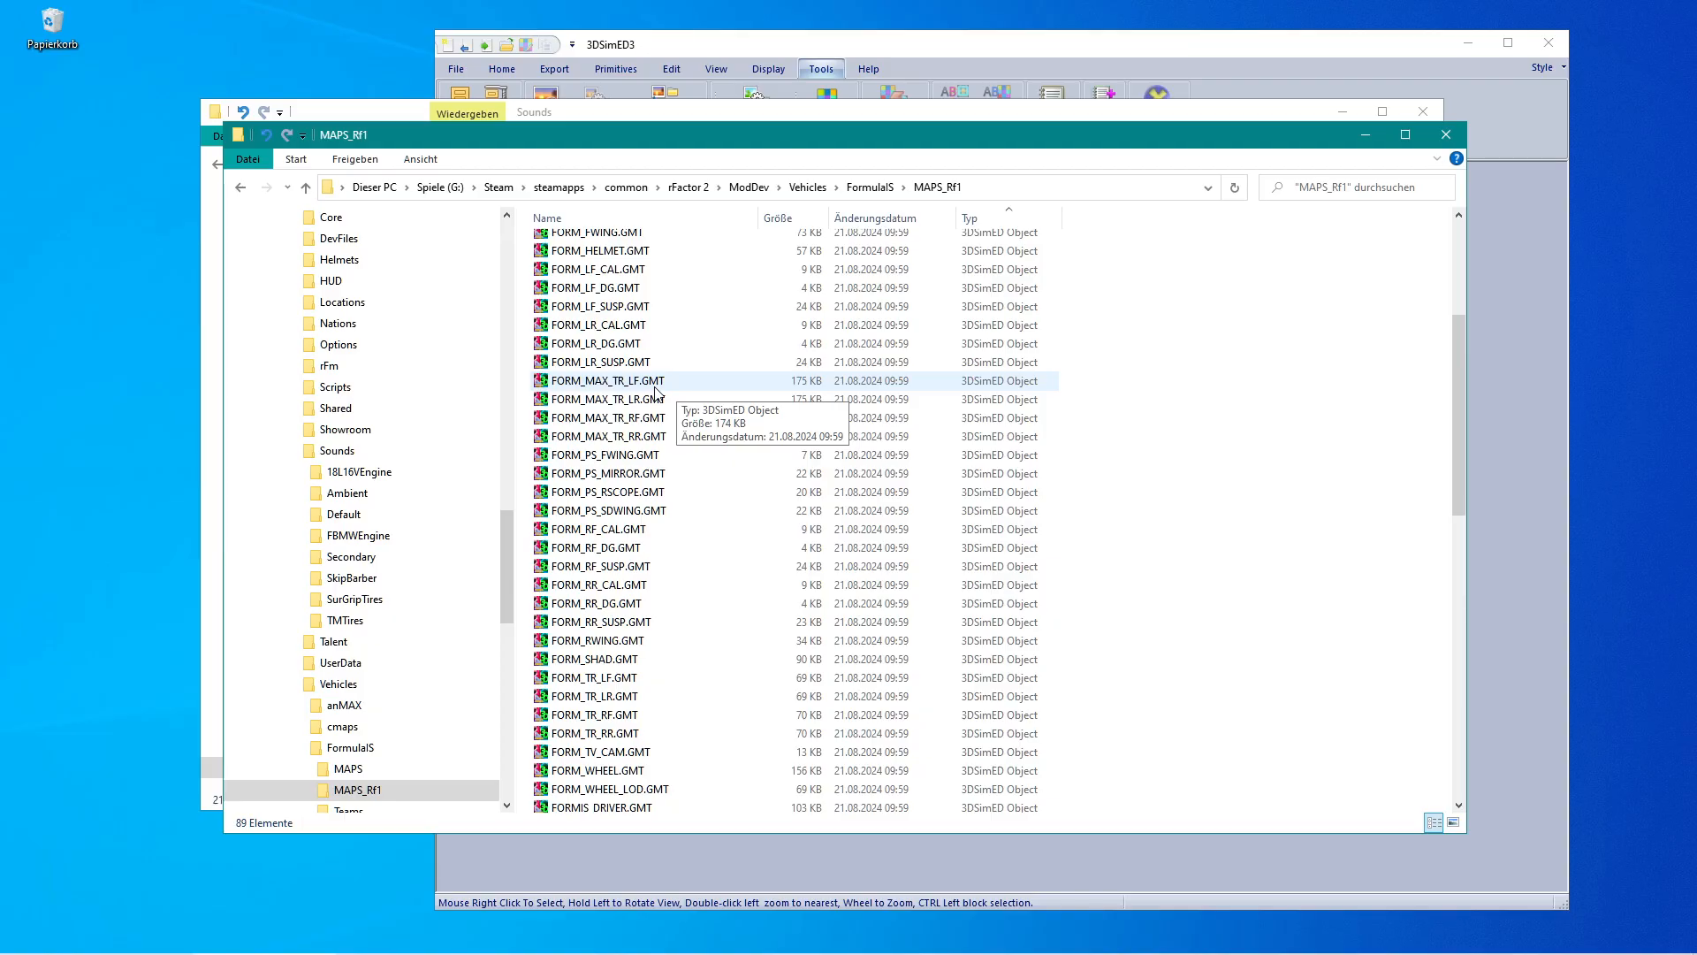
{"action": "scroll", "coordinate": [641, 491], "scroll_direction": "down", "scroll_amount": 2}
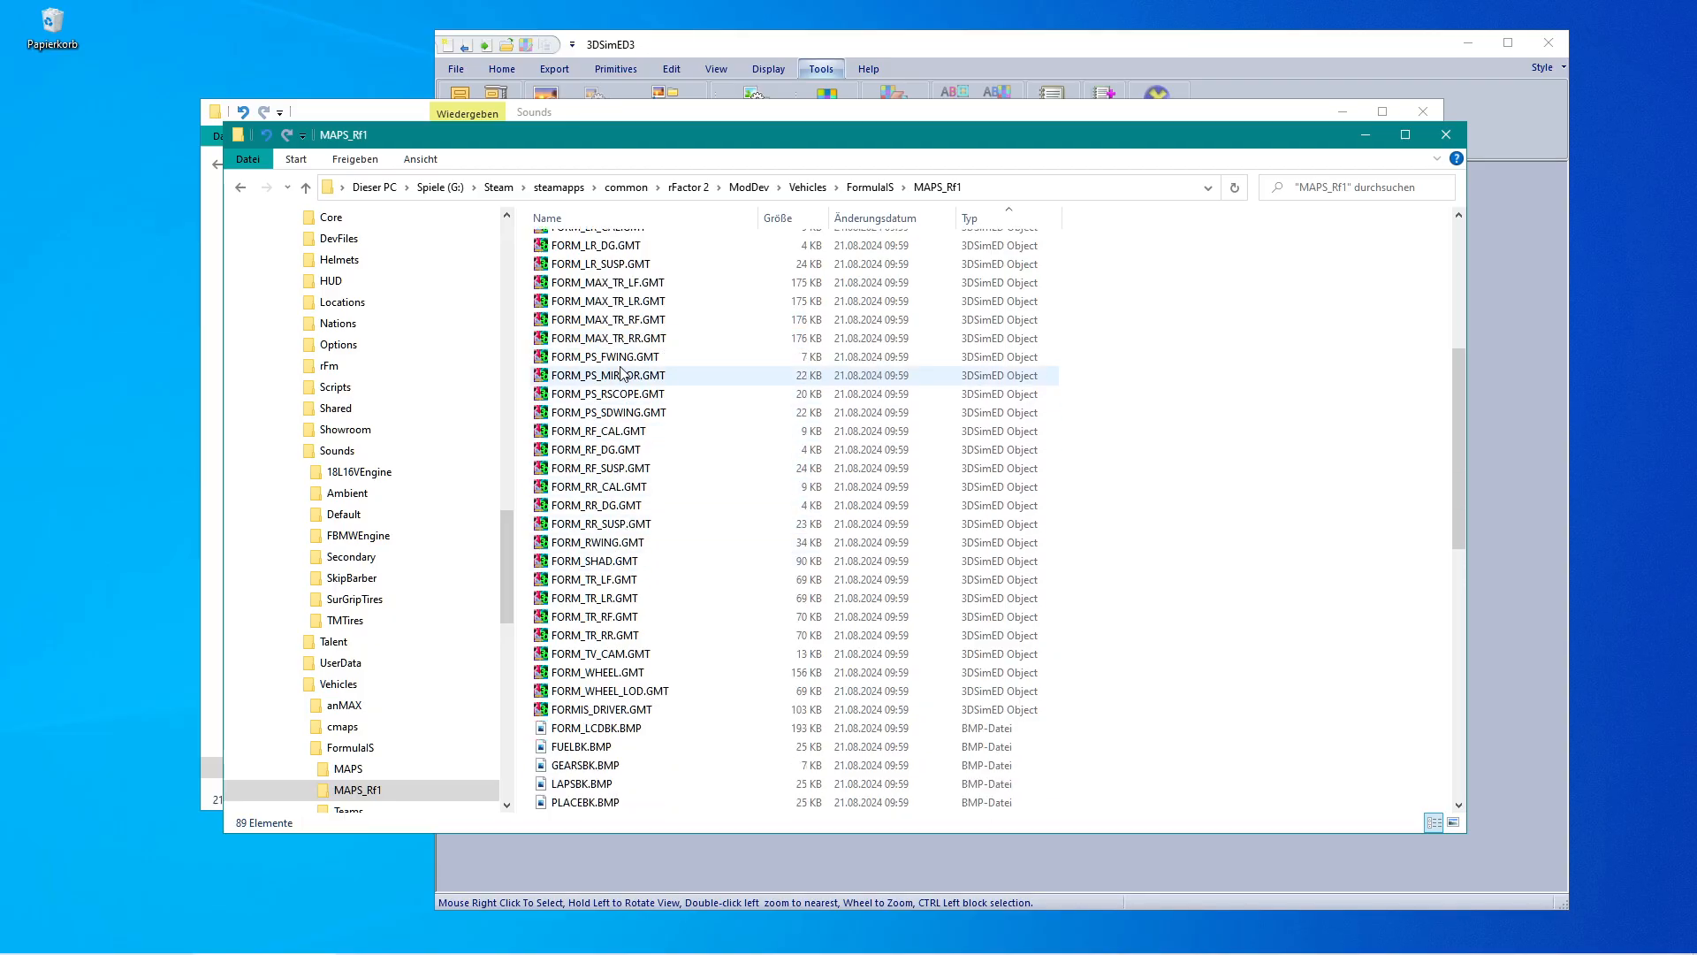
{"action": "mouse_move", "coordinate": [580, 944]}
{"action": "left_click", "coordinate": [568, 943]}
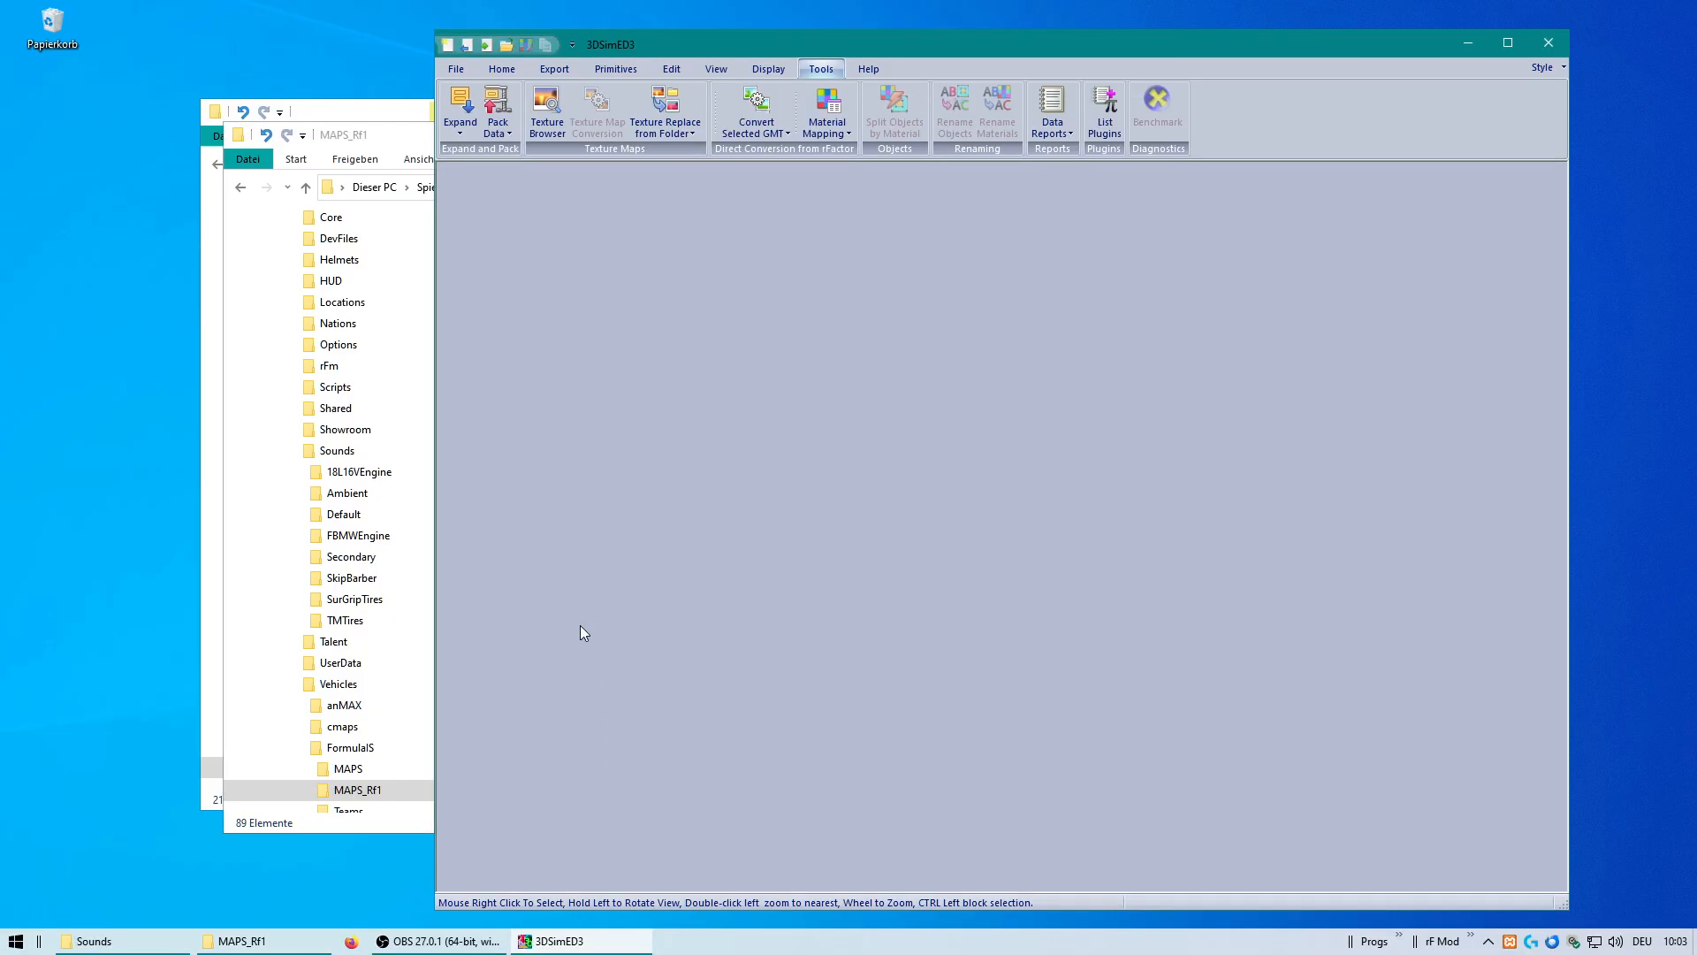
{"action": "left_click", "coordinate": [456, 69]}
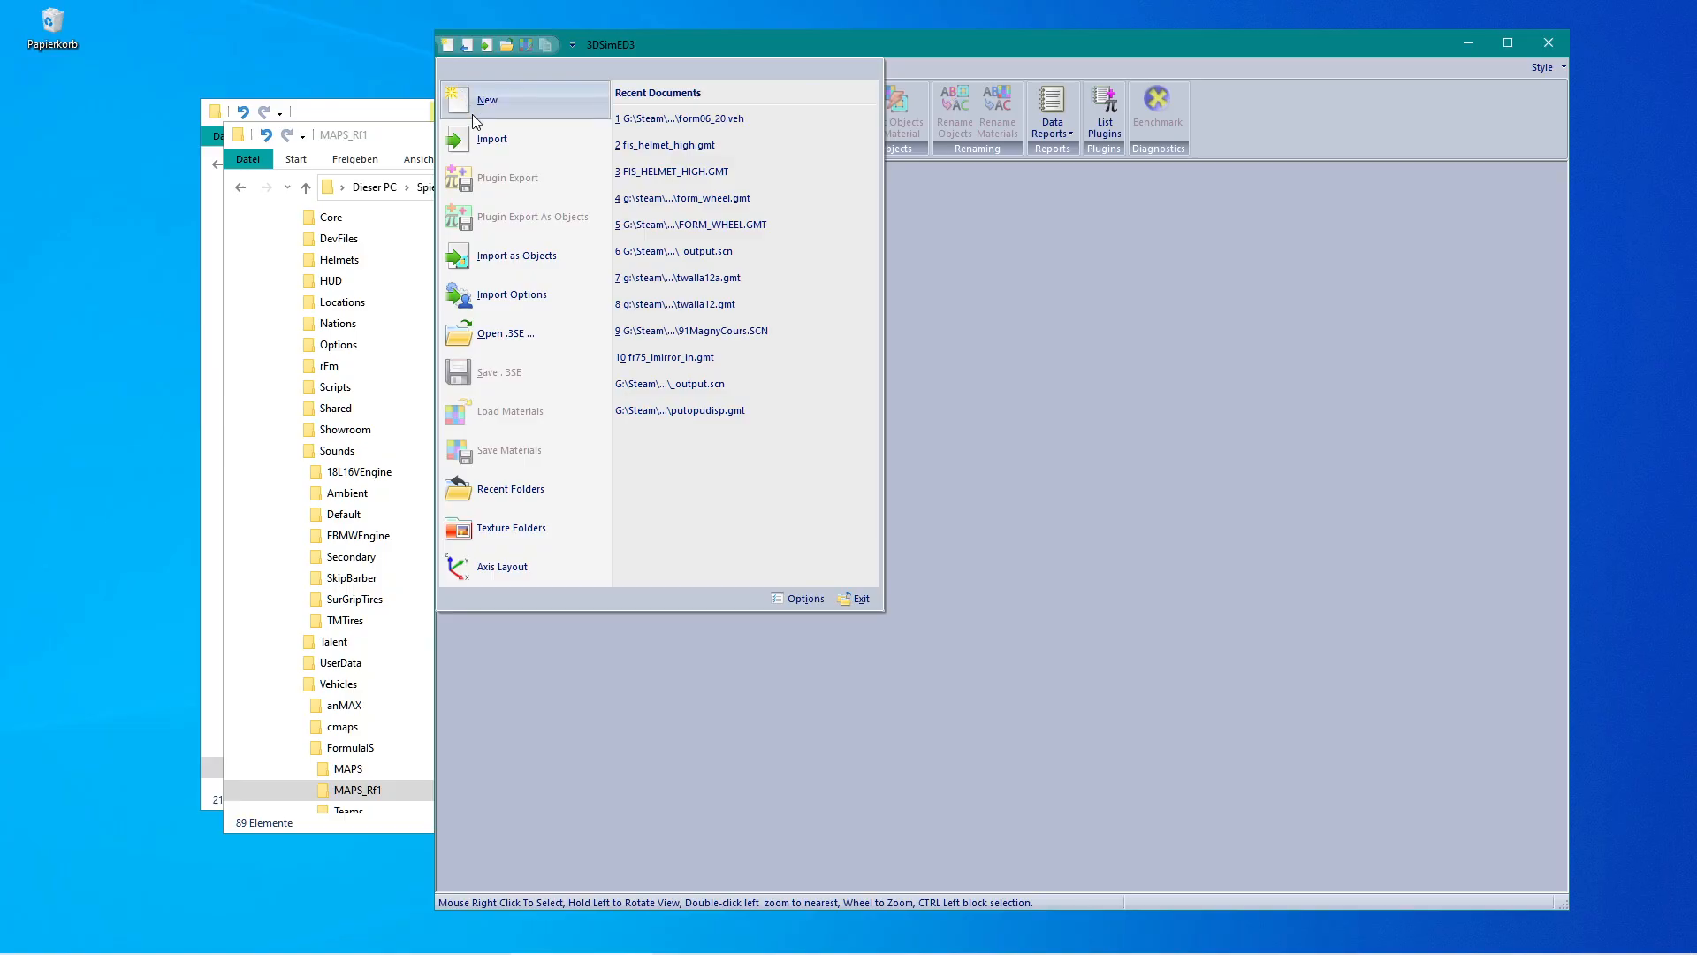
{"action": "left_click", "coordinate": [543, 258]}
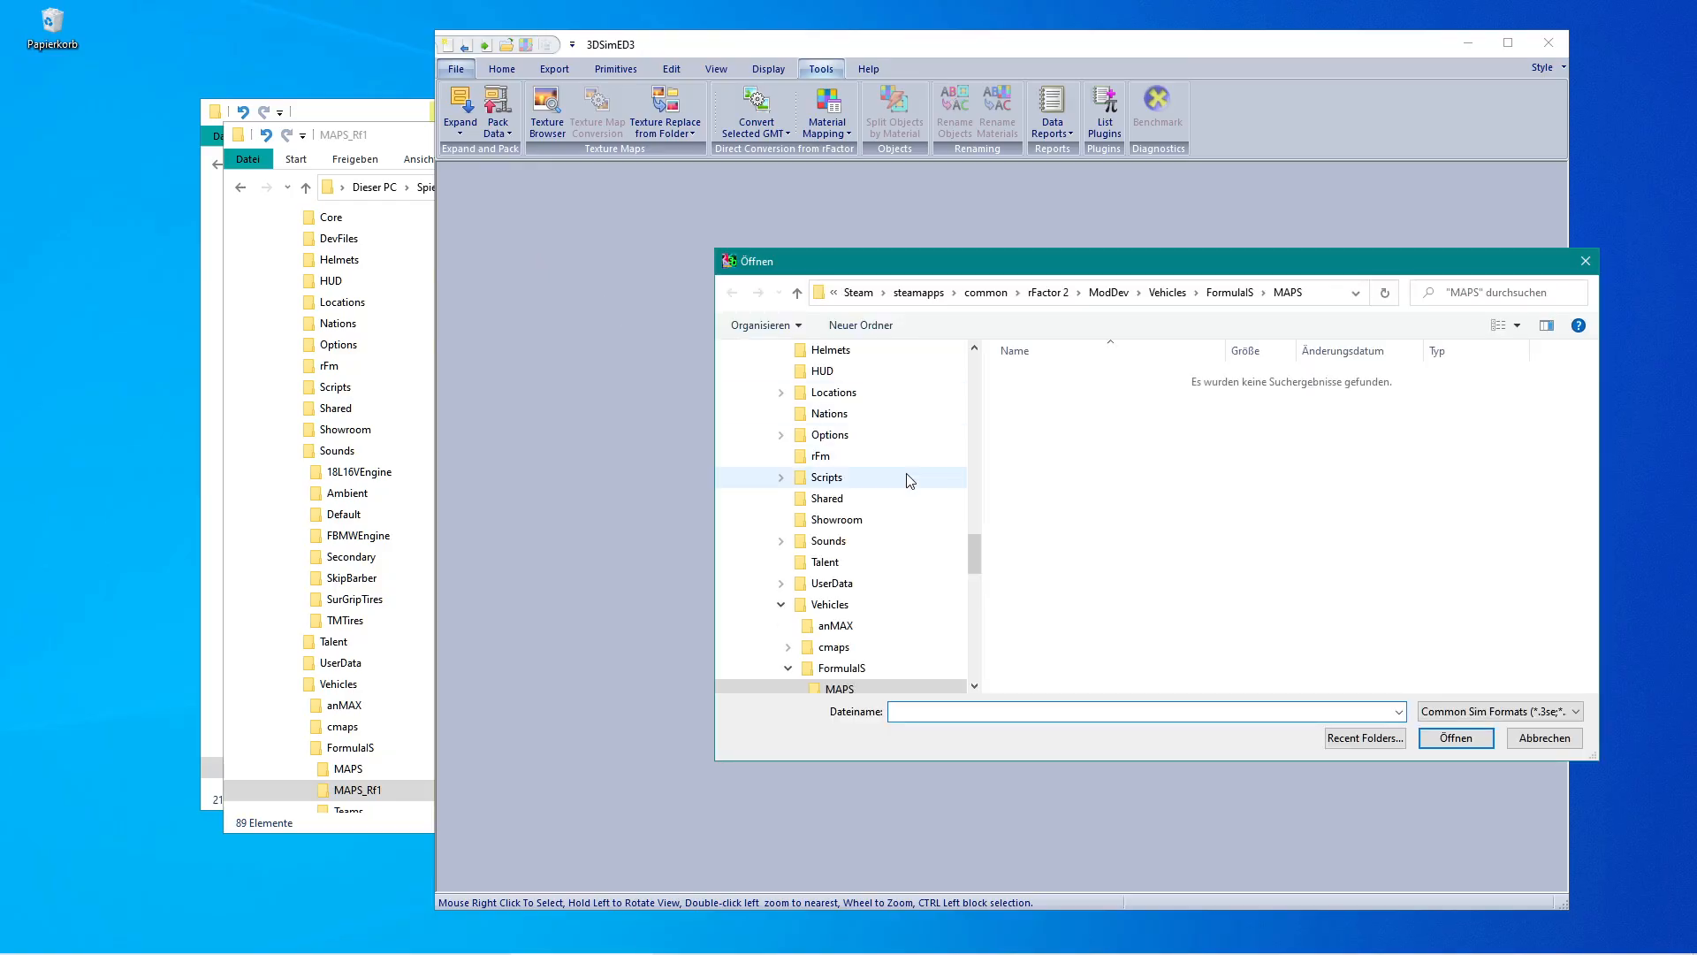
{"action": "scroll", "coordinate": [975, 568], "scroll_direction": "down", "scroll_amount": 3}
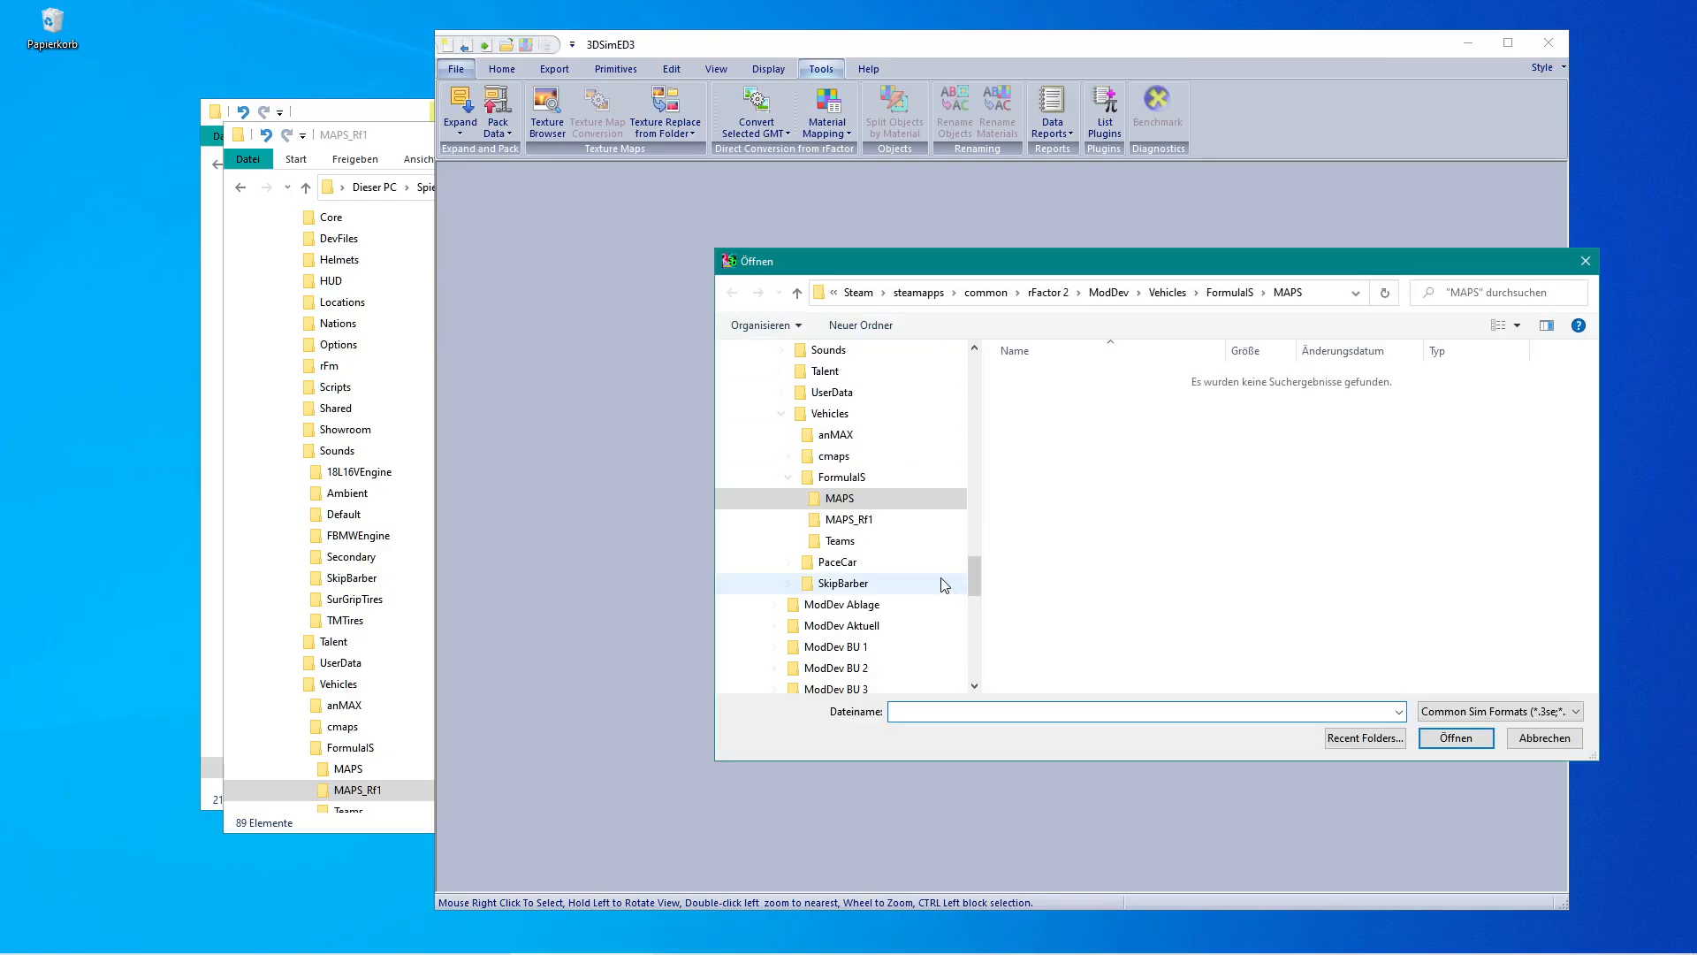
{"action": "left_click", "coordinate": [842, 522]}
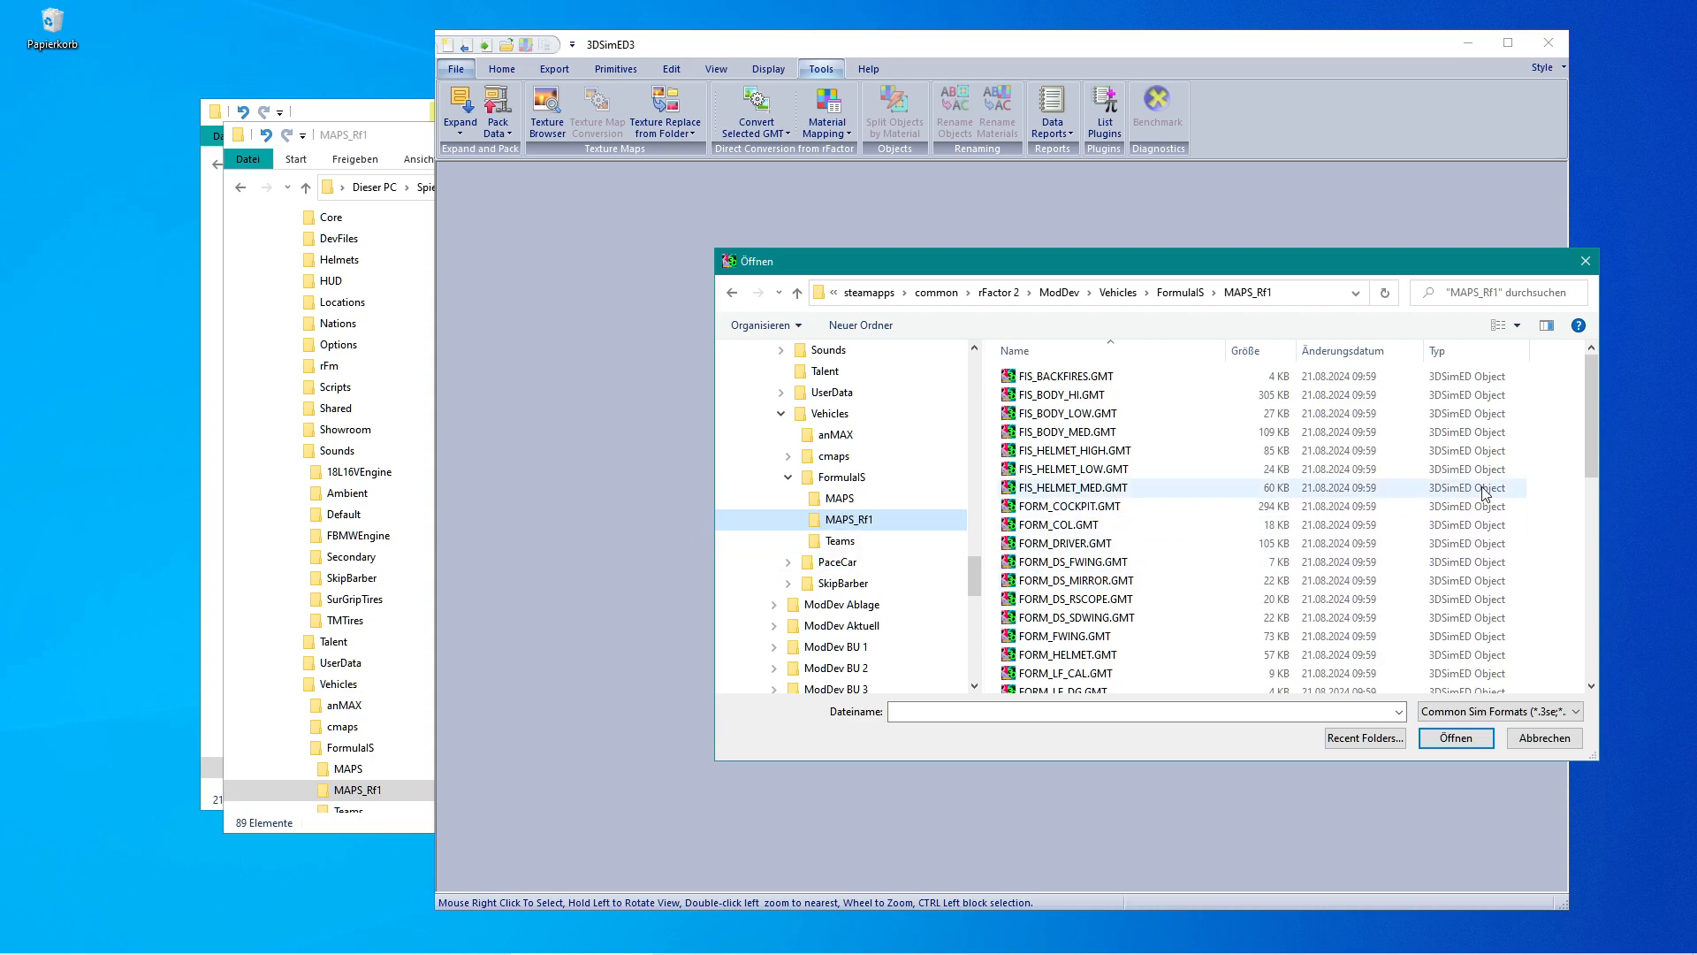
Select all GMT files in the MAPS_Rf1 folder and scroll through the selection.
{"action": "mouse_move", "coordinate": [1587, 443]}
{"action": "left_mouse_down"}
{"action": "mouse_move", "coordinate": [1590, 465]}
{"action": "mouse_move", "coordinate": [1599, 417]}
{"action": "left_mouse_up"}
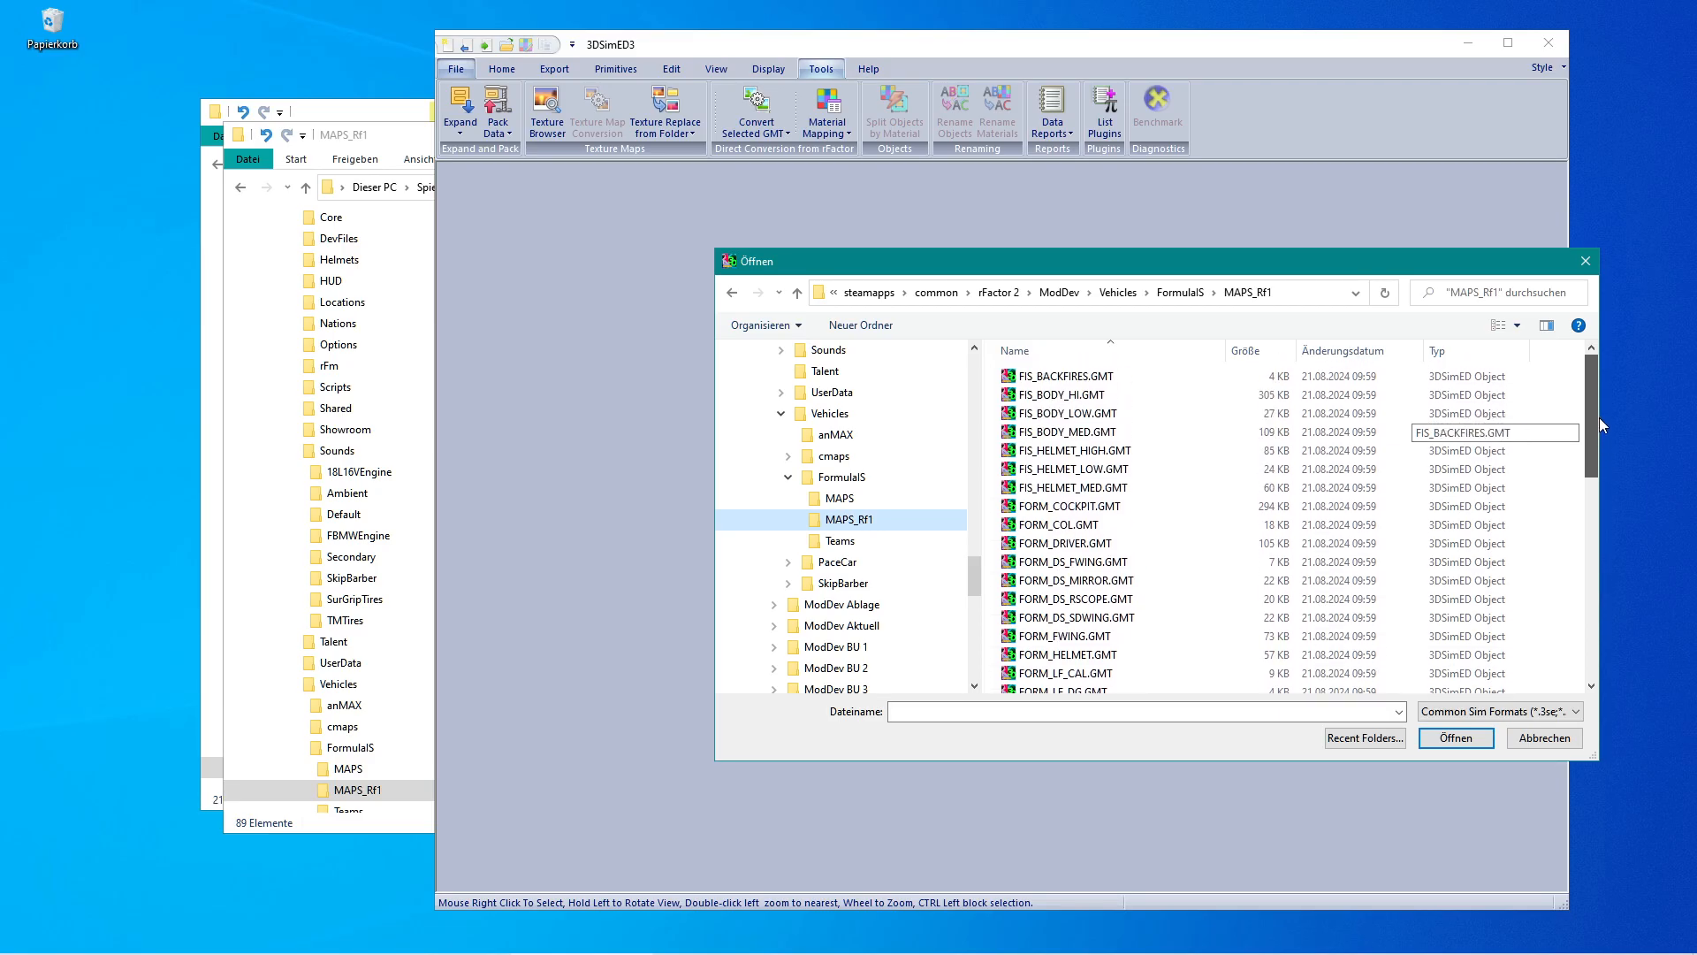
{"action": "left_click_drag", "start_coordinate": [1336, 267], "coordinate": [1257, 221]}
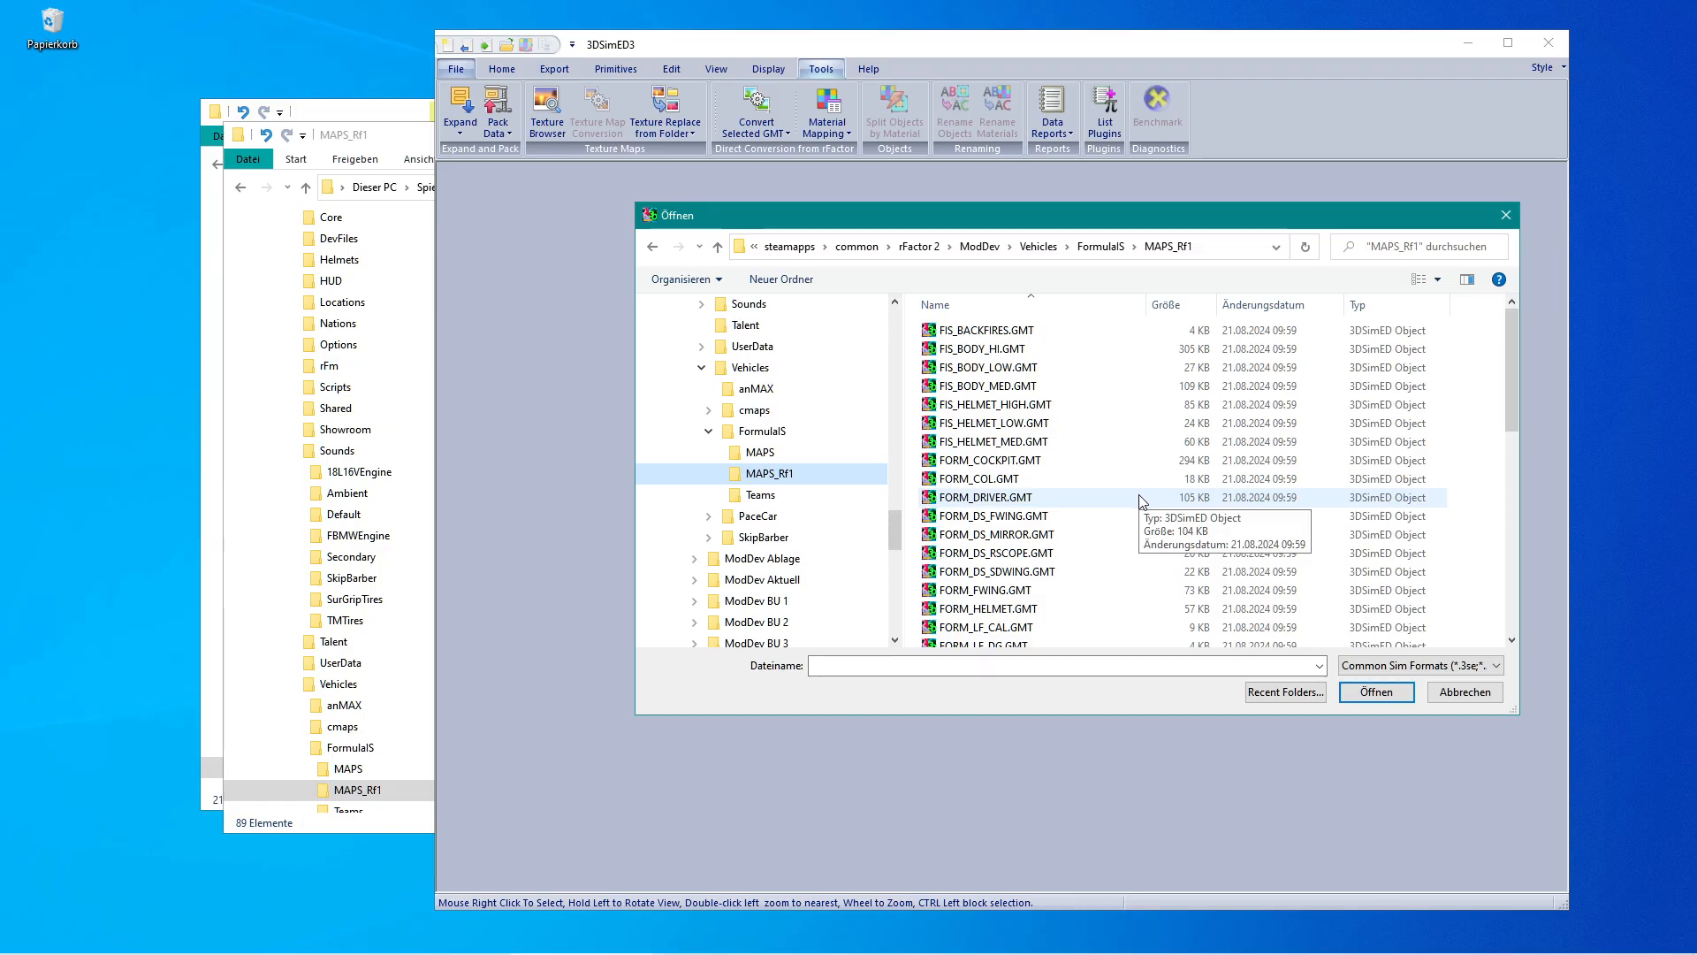
{"action": "left_click_drag", "start_coordinate": [1516, 363], "coordinate": [1511, 407]}
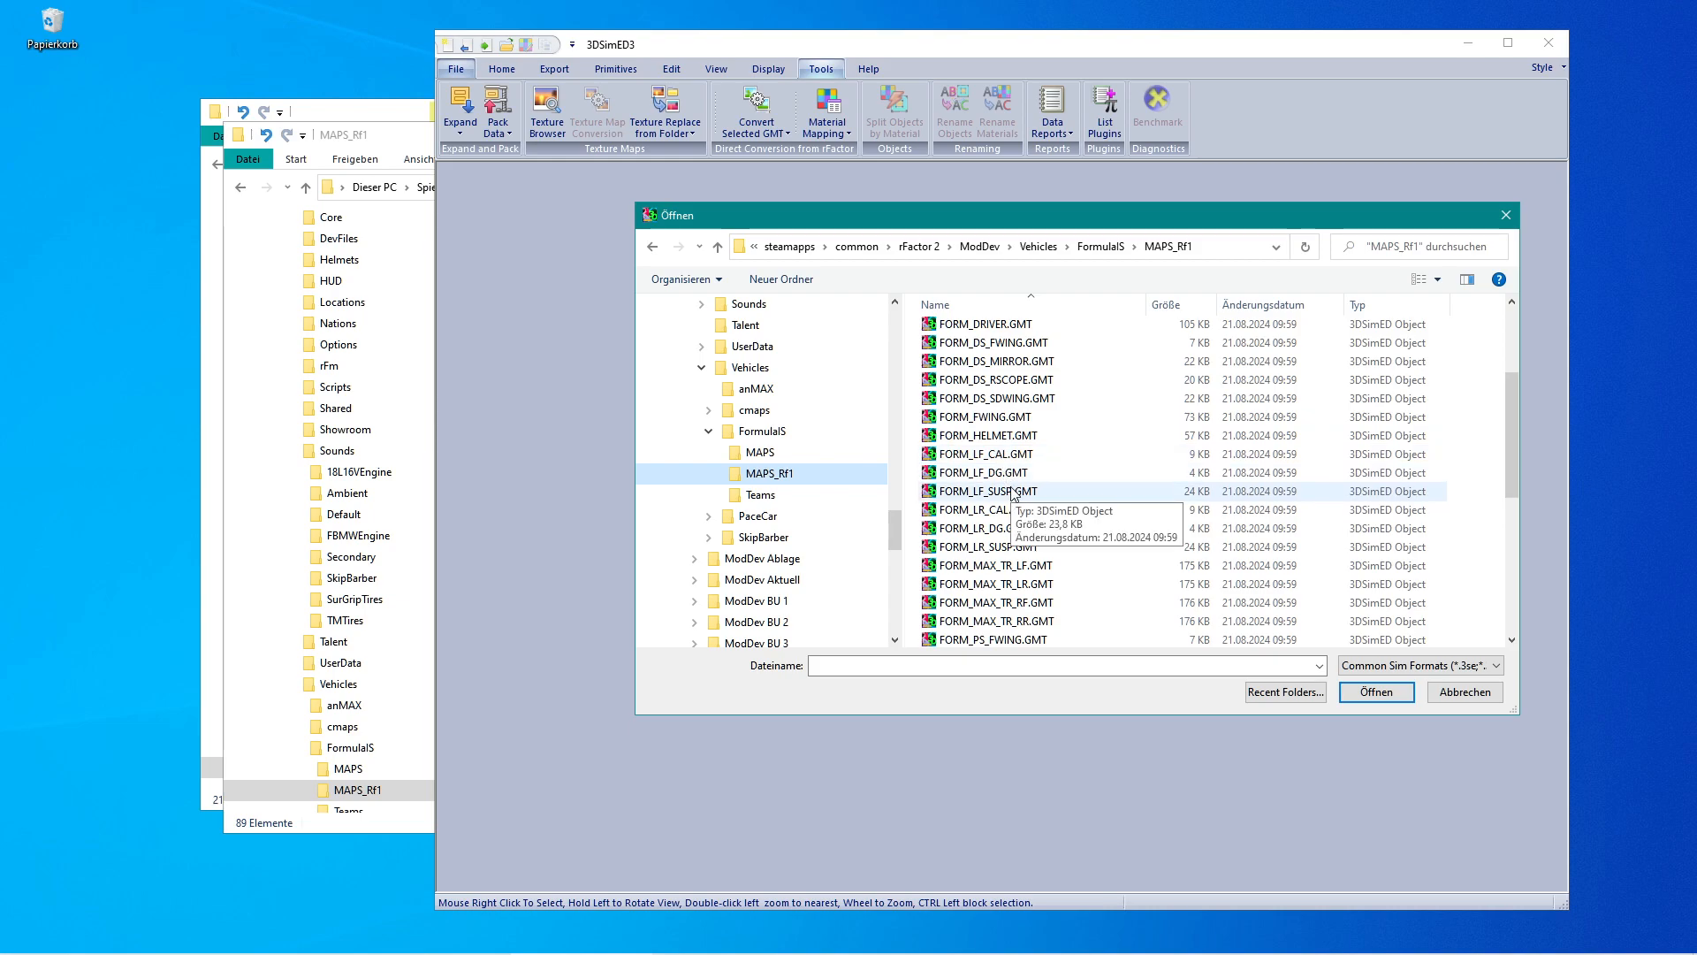
{"action": "scroll", "coordinate": [1013, 493], "scroll_direction": "down", "scroll_amount": 3}
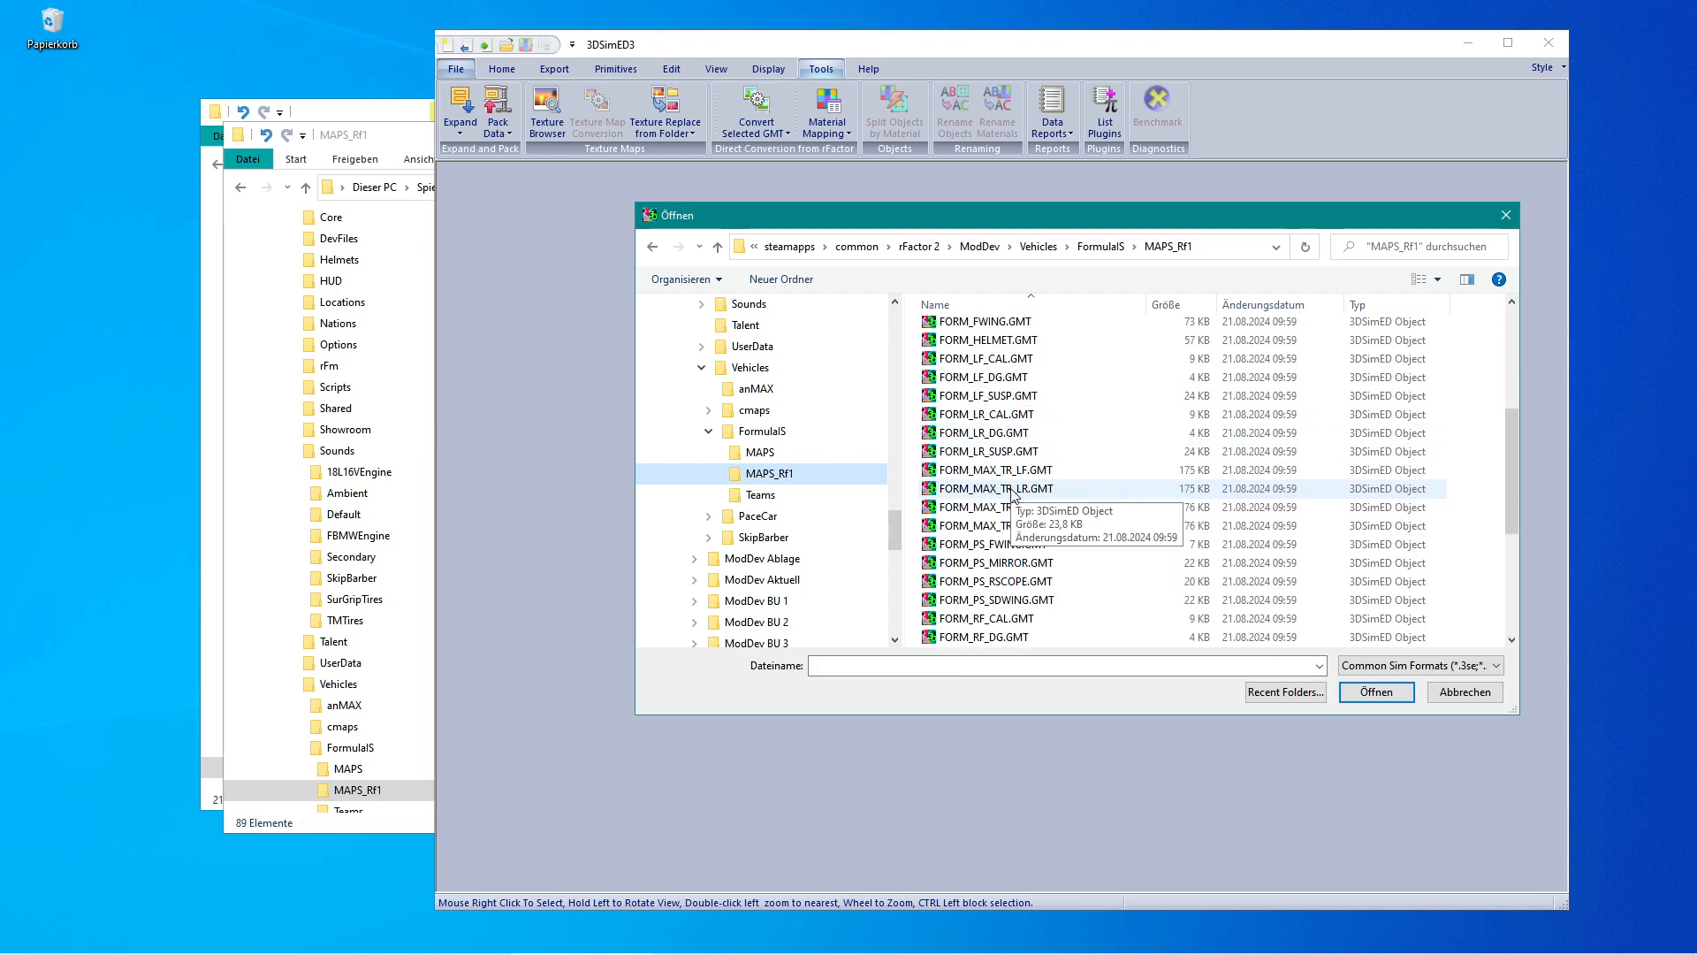
{"action": "scroll", "coordinate": [1008, 482], "scroll_direction": "down", "scroll_amount": 2}
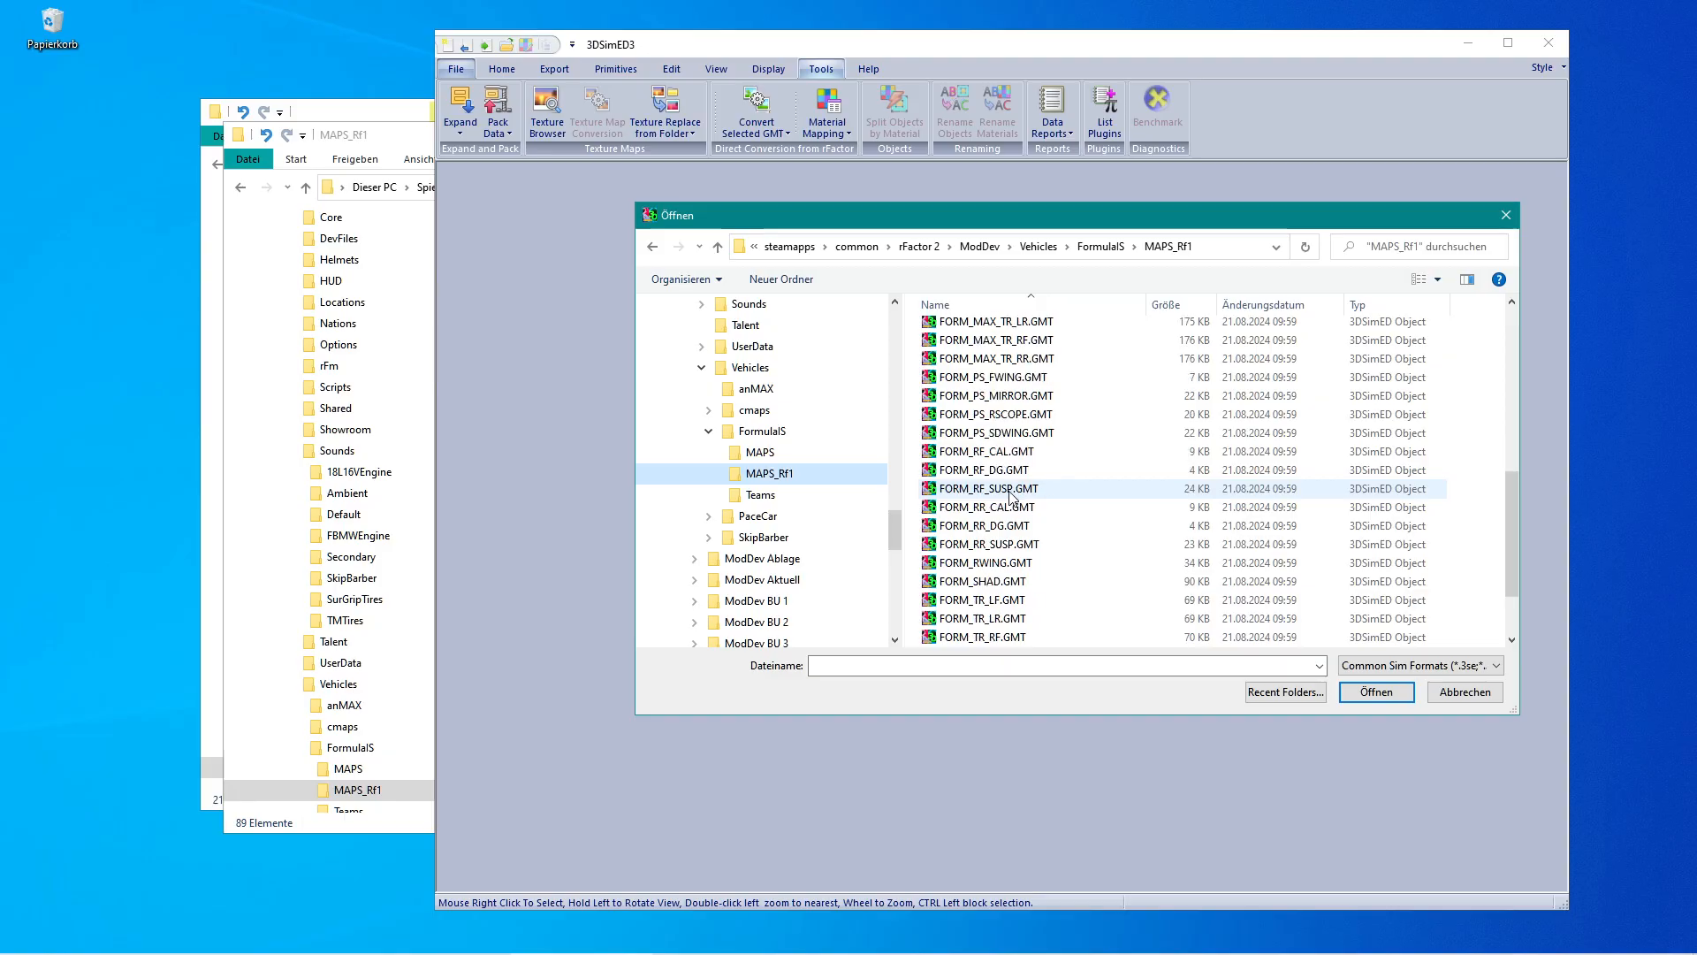
{"action": "left_click", "coordinate": [997, 433]}
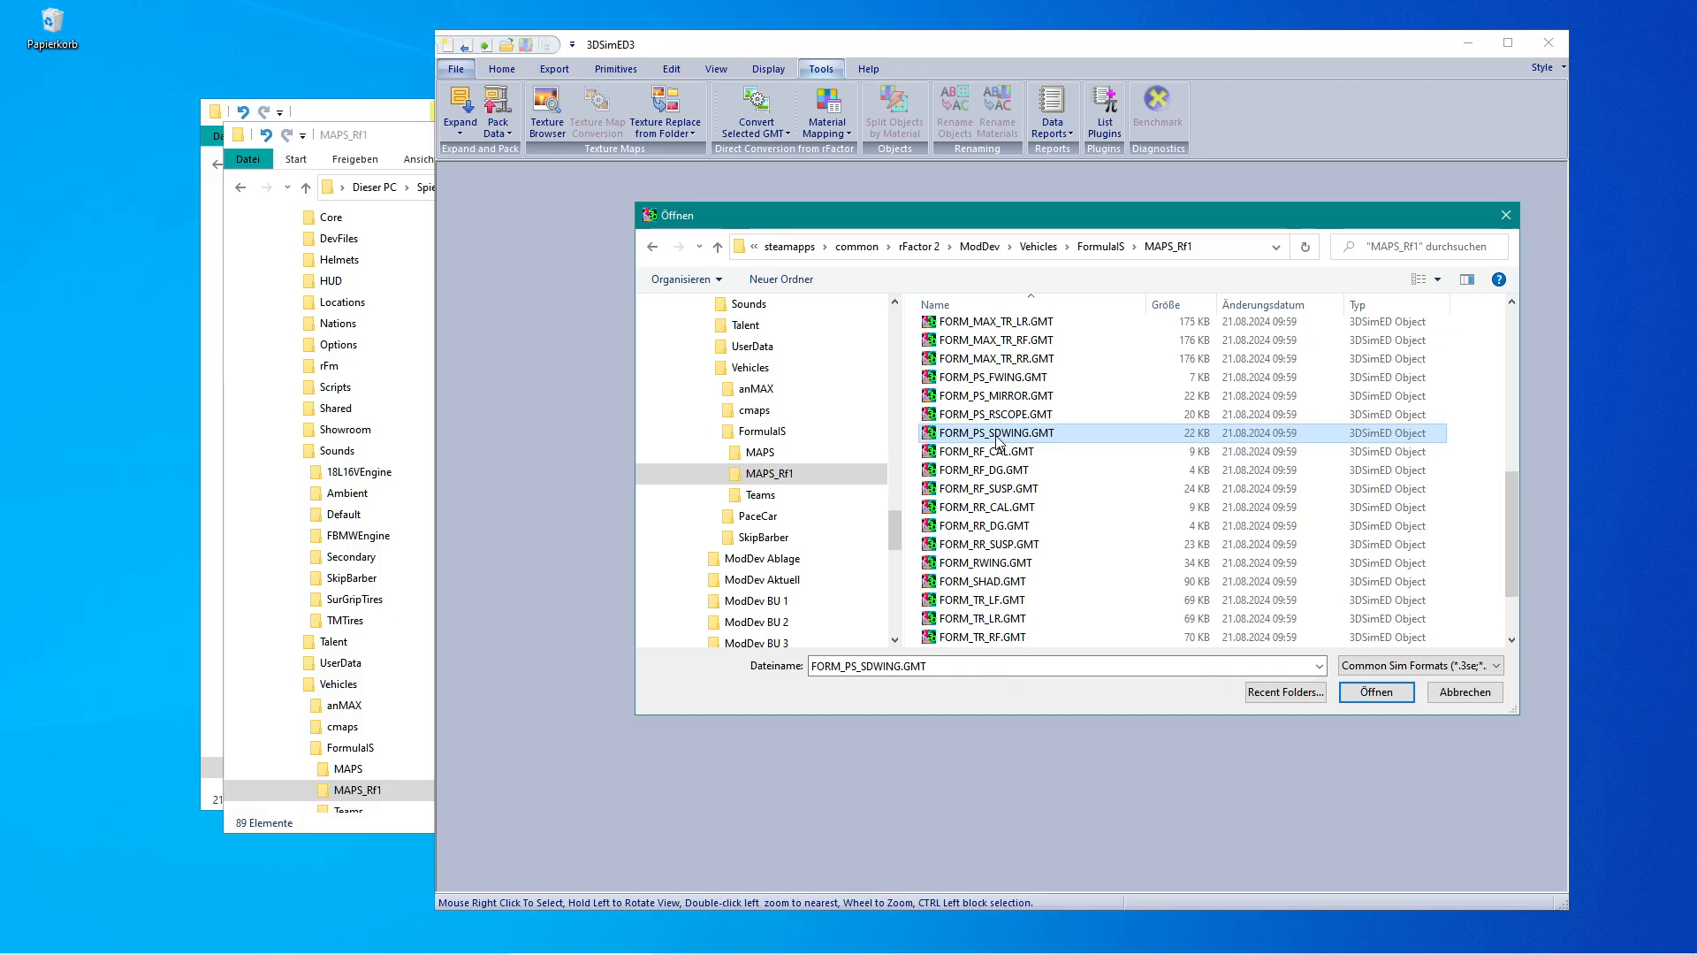
{"action": "key", "text": "ctrl+a"}
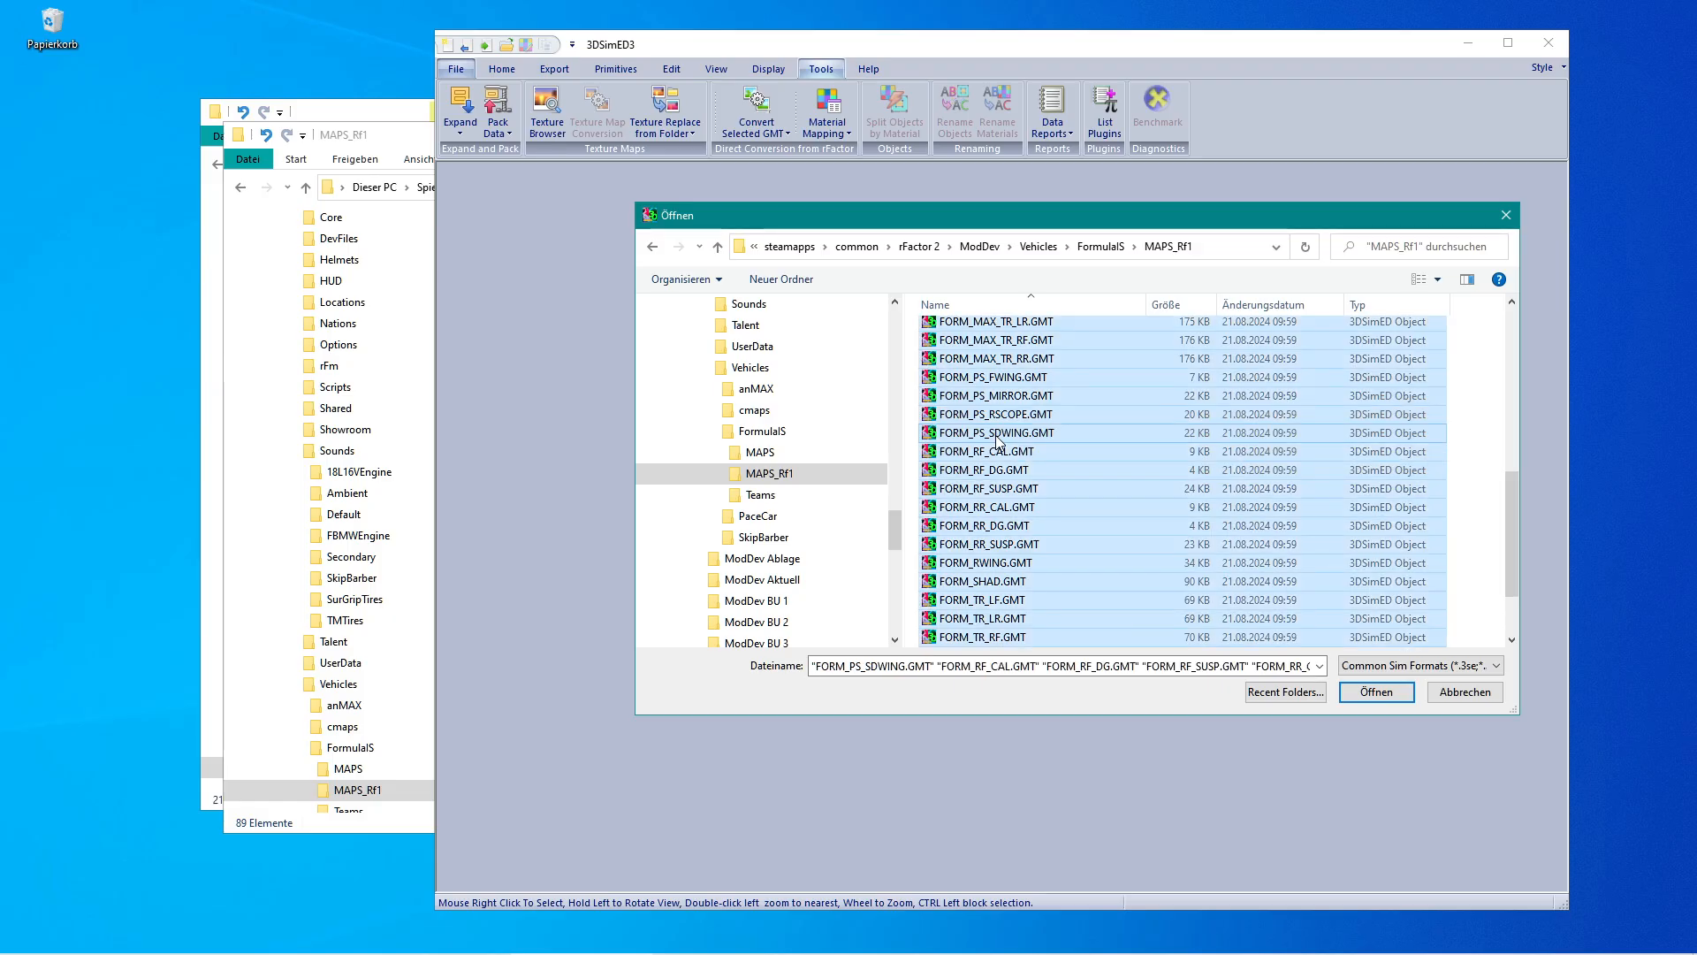
{"action": "left_click_drag", "start_coordinate": [1507, 532], "coordinate": [1508, 571]}
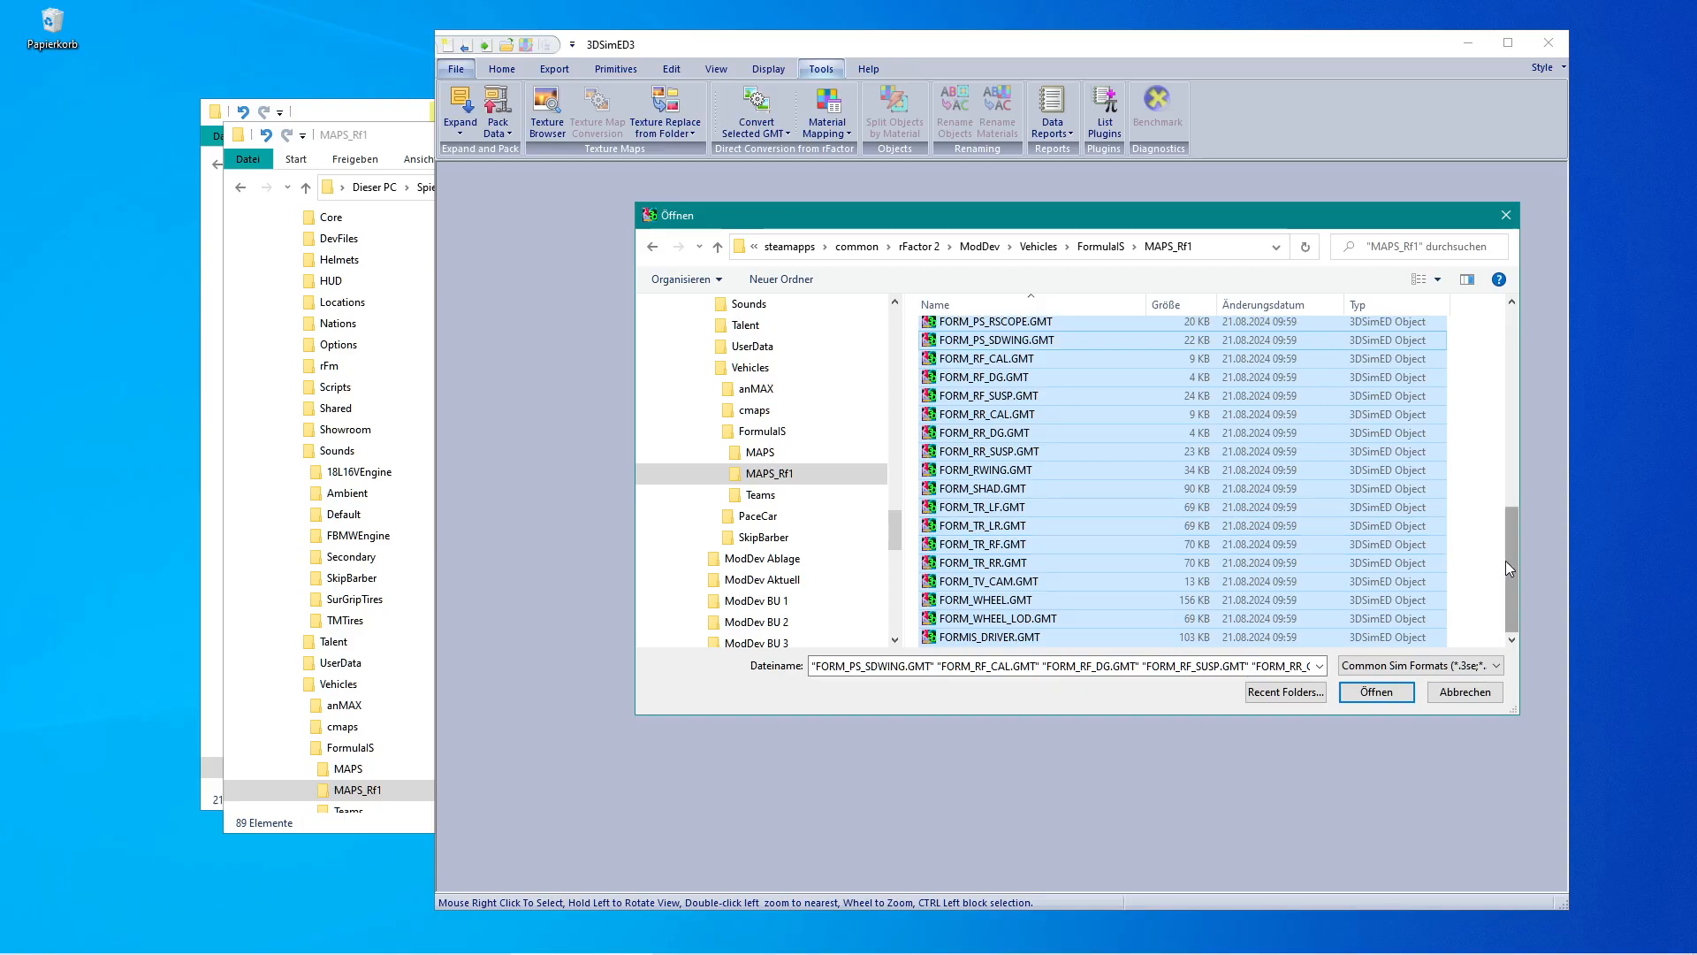
{"action": "left_click_drag", "start_coordinate": [1508, 562], "coordinate": [1510, 348]}
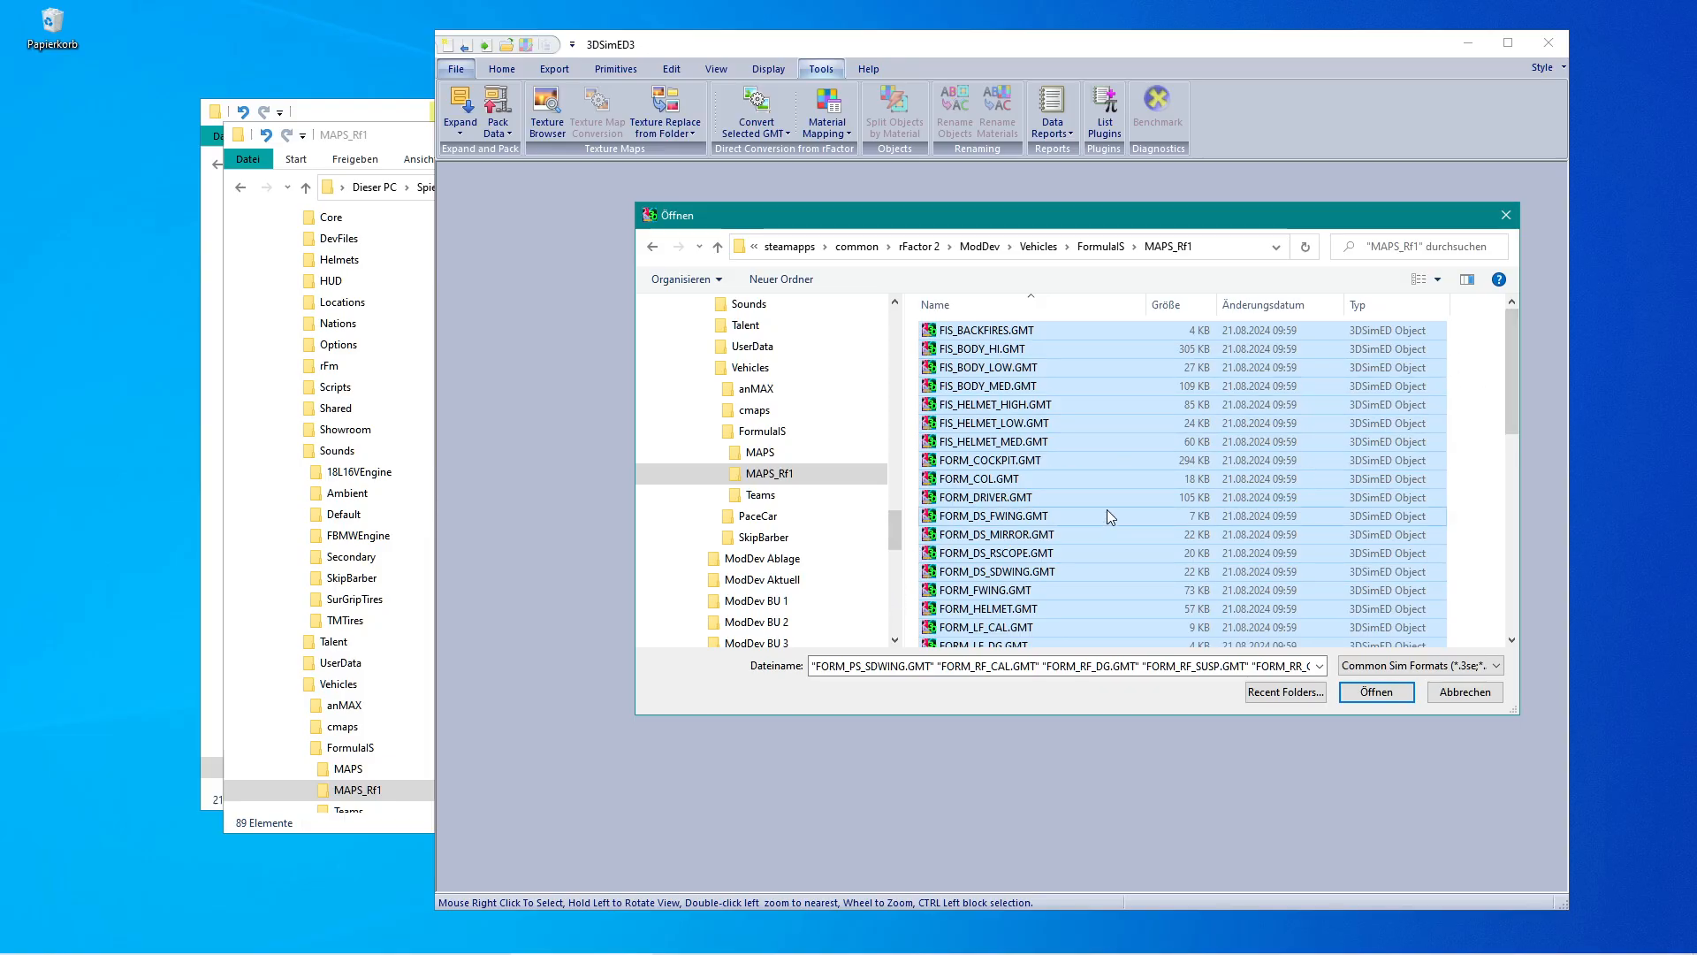
{"action": "scroll", "coordinate": [1106, 497], "scroll_direction": "down", "scroll_amount": 1}
{"action": "scroll", "coordinate": [1107, 497], "scroll_direction": "down", "scroll_amount": 3}
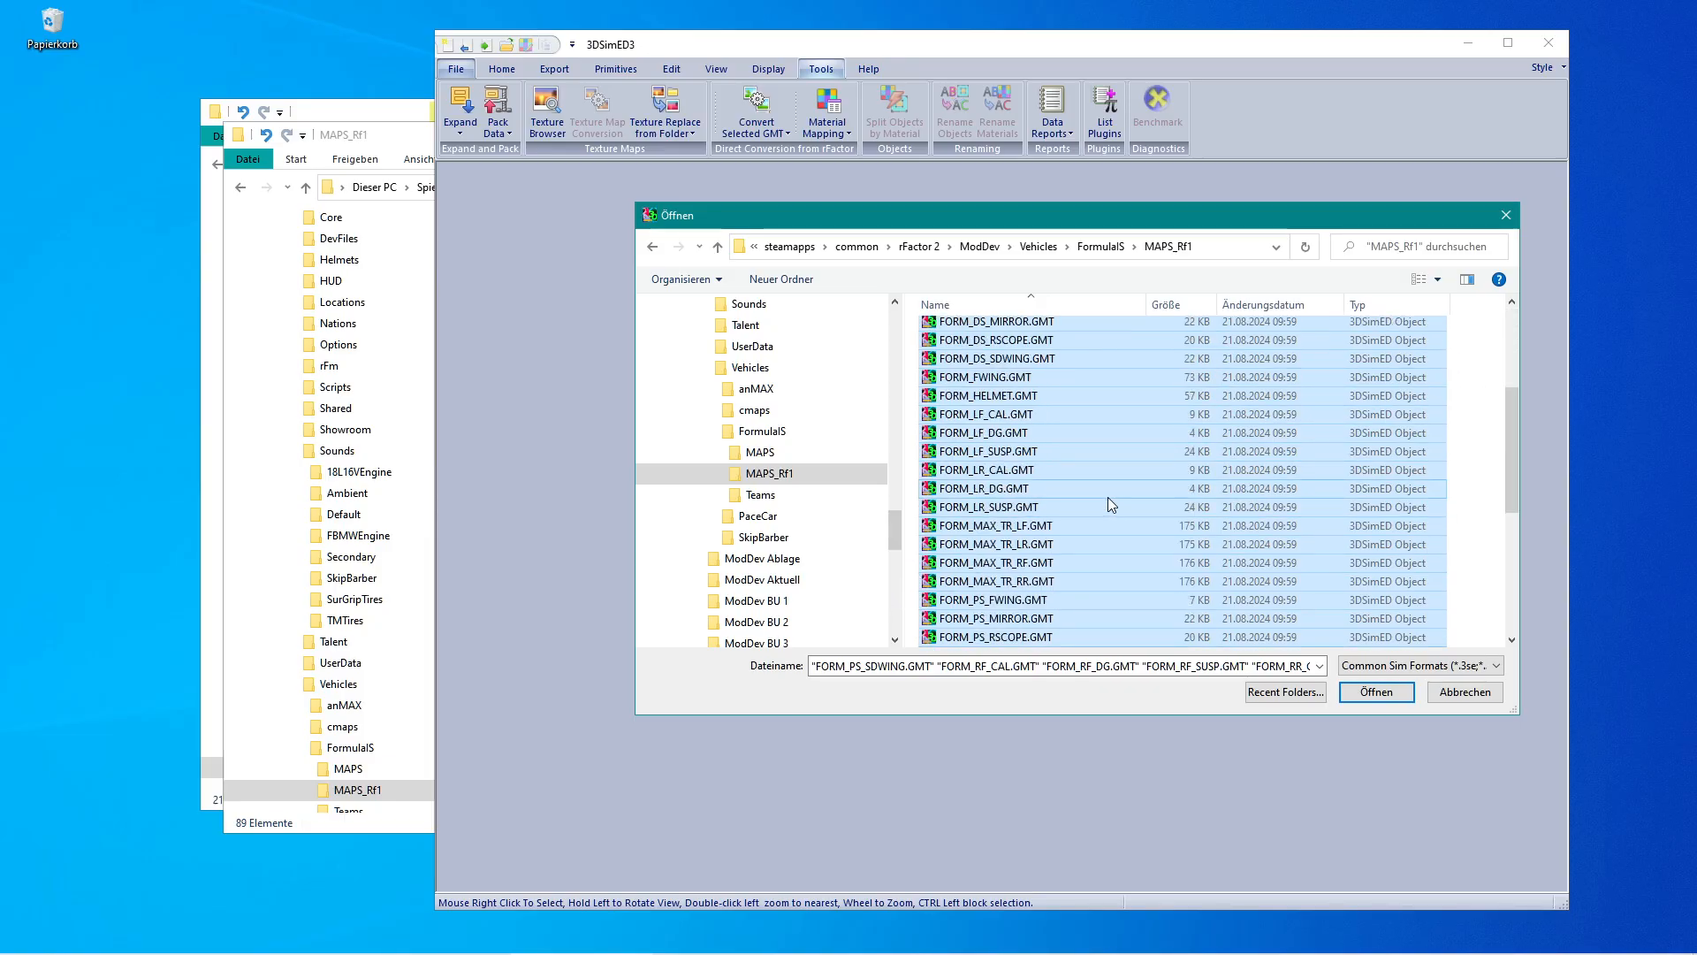
Open Form06.gen from the FormulaIS vehicle folder and review its mesh instance definitions, including the steering wheel.
{"action": "mouse_move", "coordinate": [332, 947]}
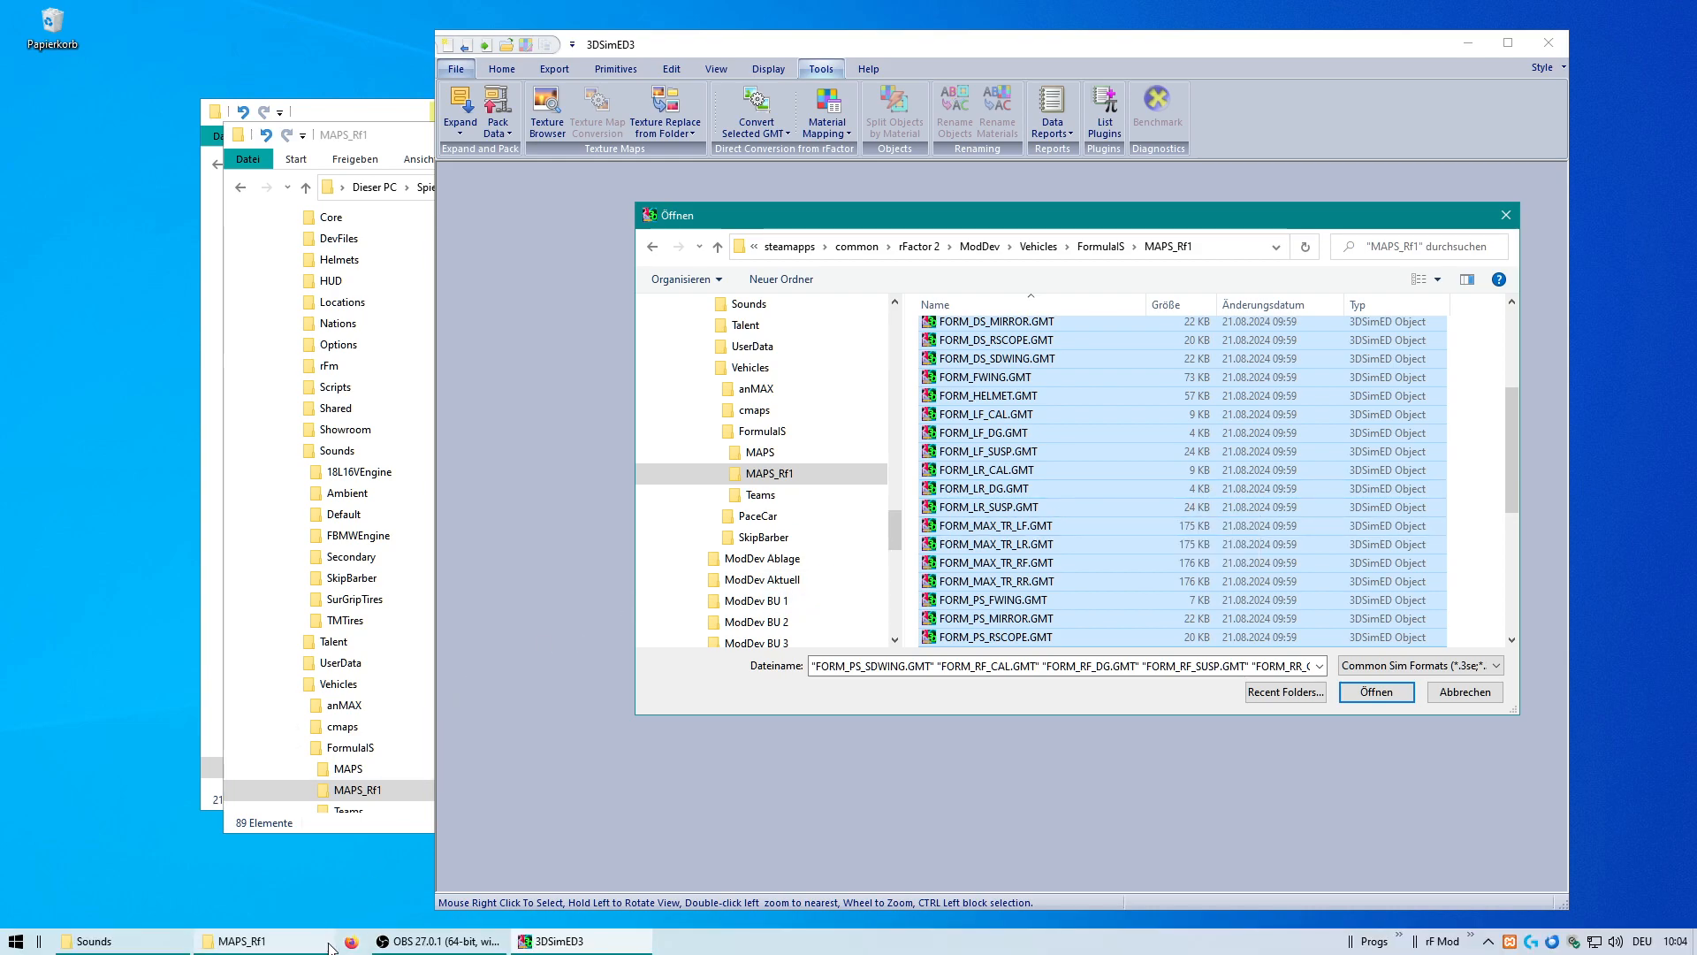
{"action": "mouse_move", "coordinate": [235, 947]}
{"action": "left_click", "coordinate": [345, 862]}
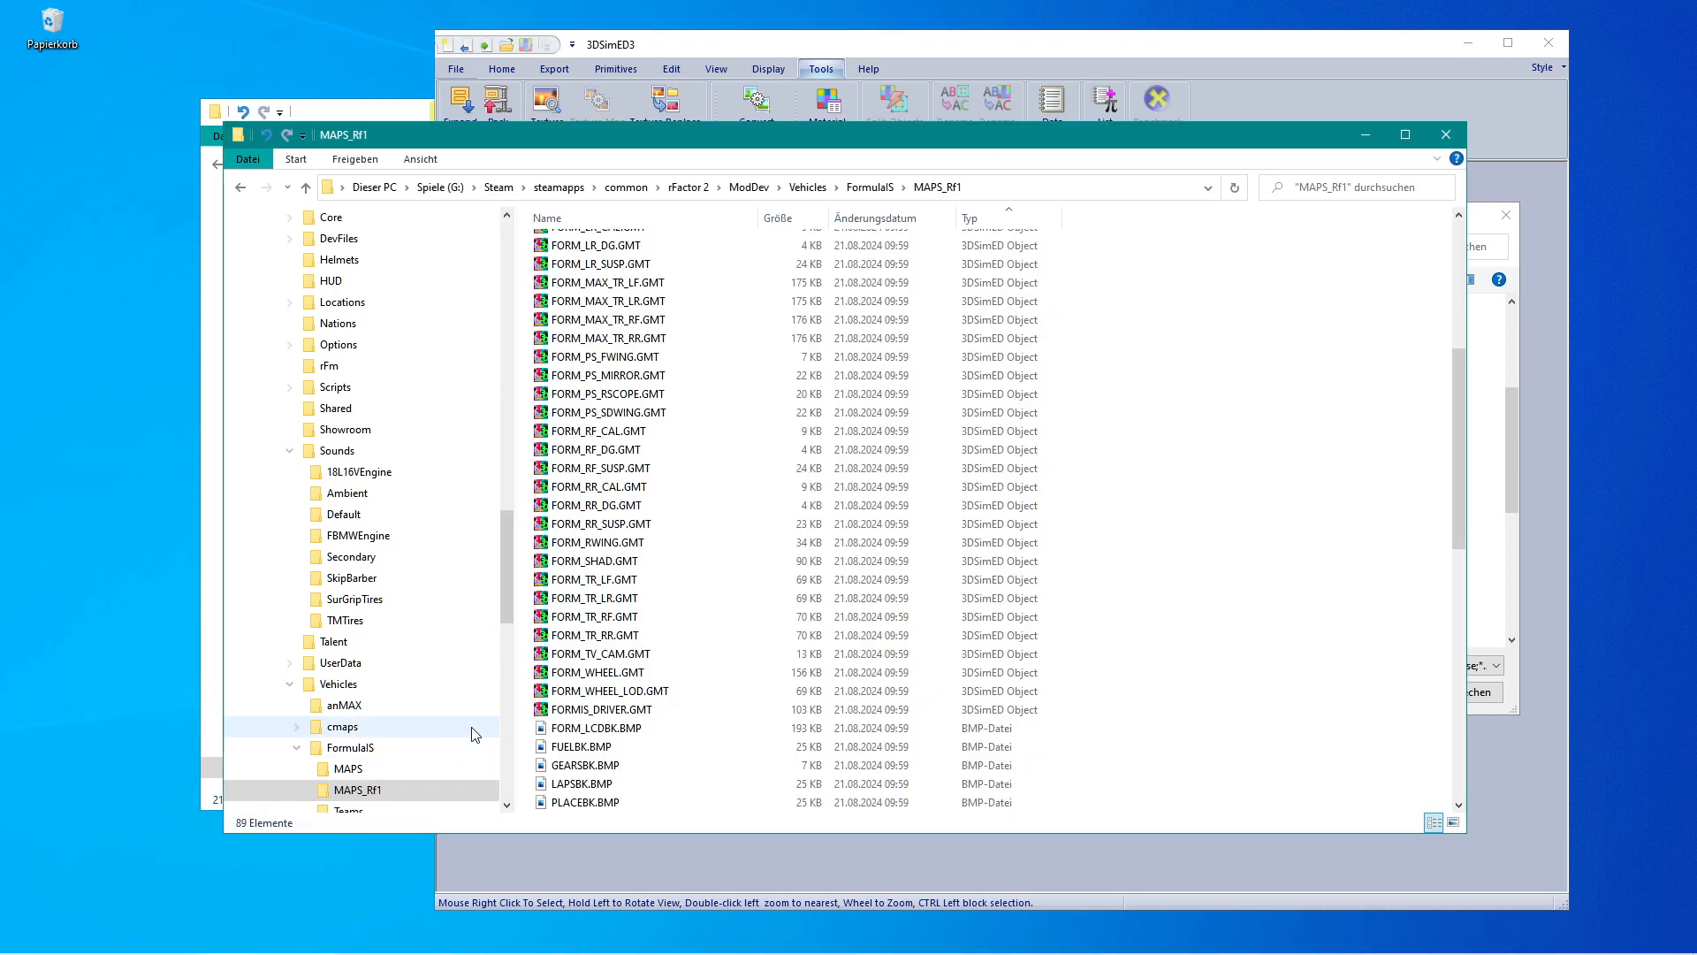
{"action": "left_click", "coordinate": [350, 747]}
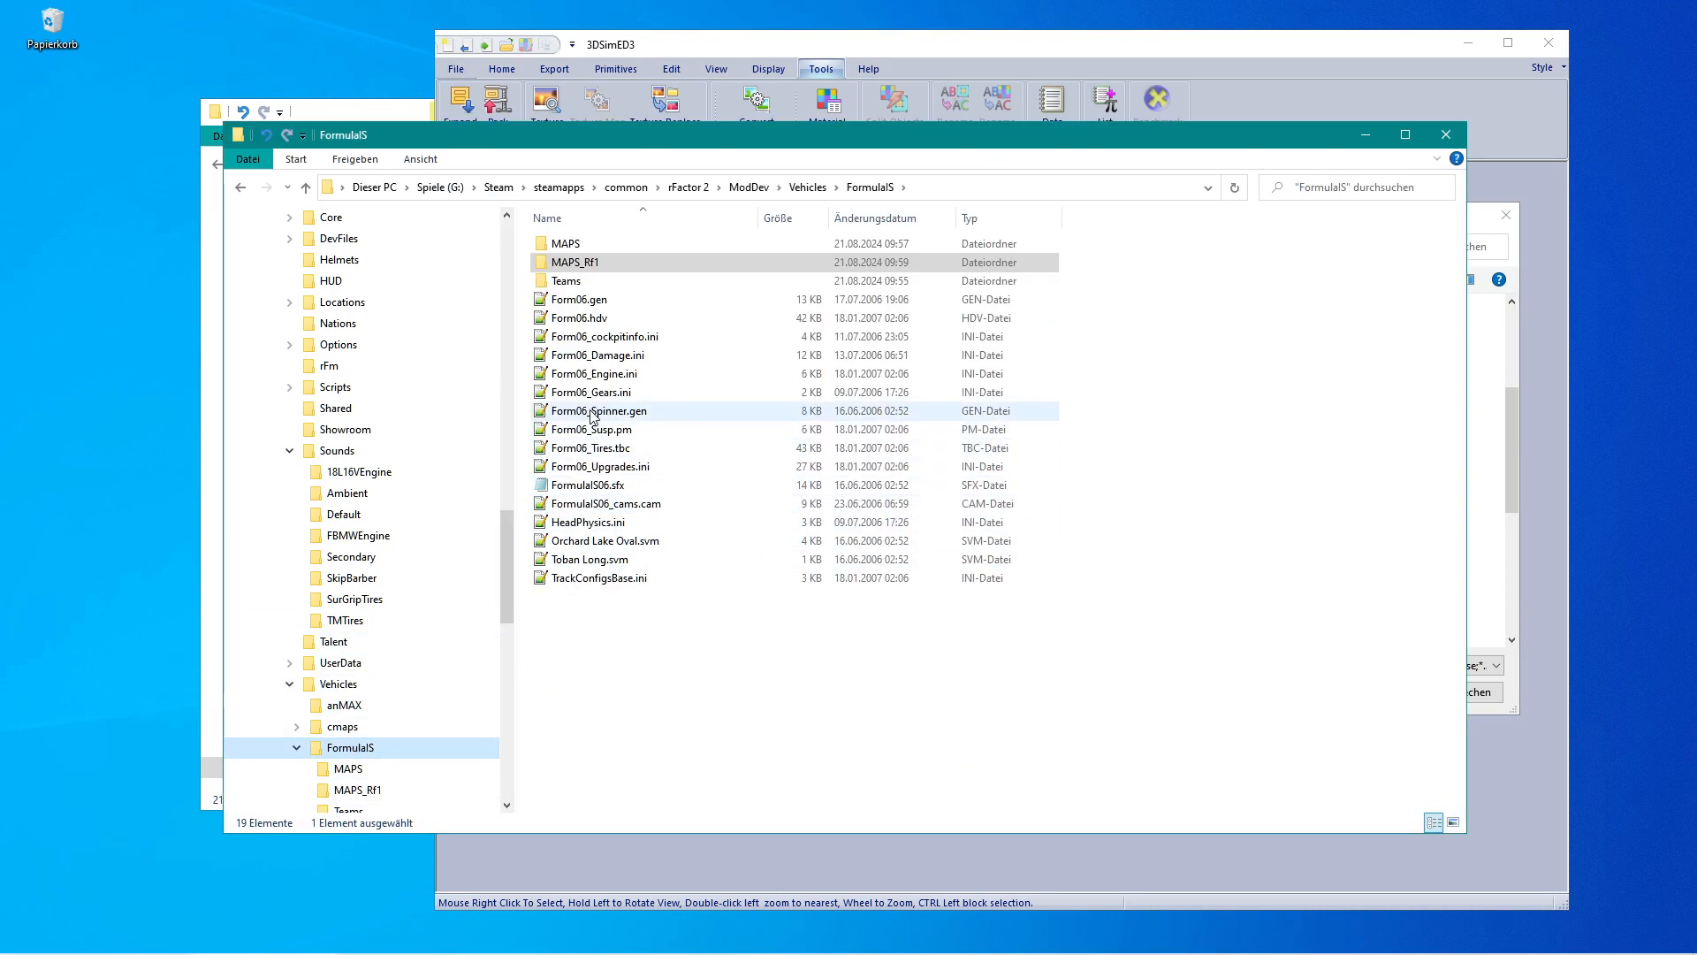
{"action": "double_click", "coordinate": [543, 299]}
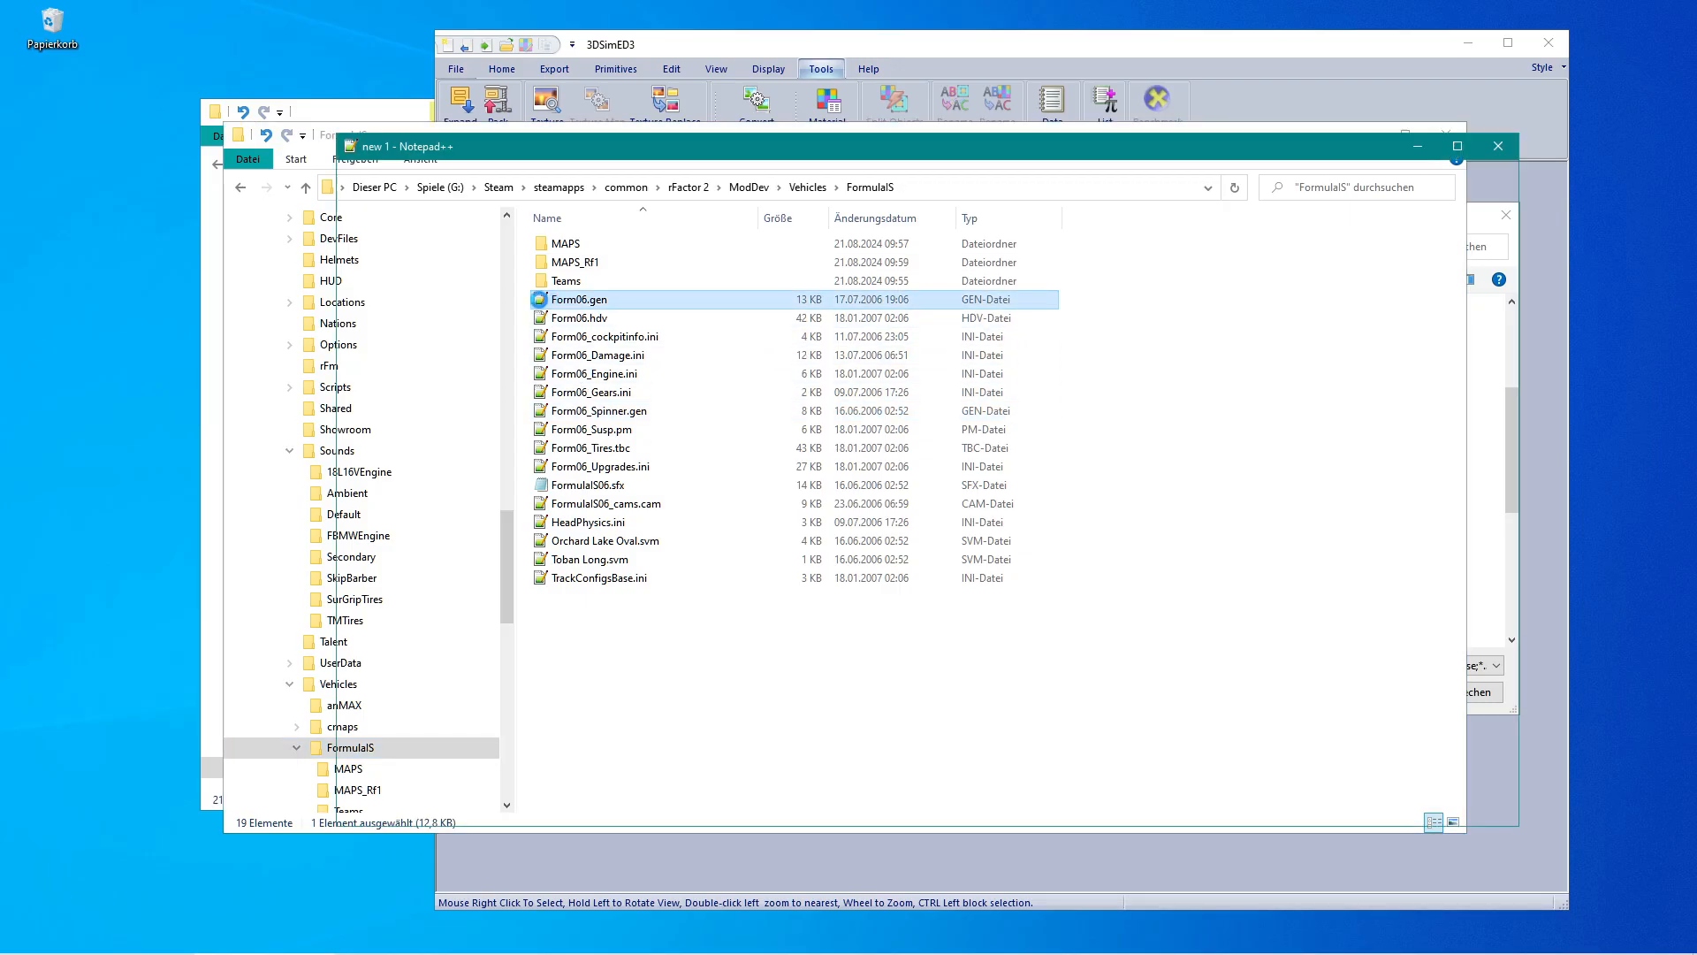
{"action": "scroll", "coordinate": [733, 528], "scroll_direction": "down", "scroll_amount": 12}
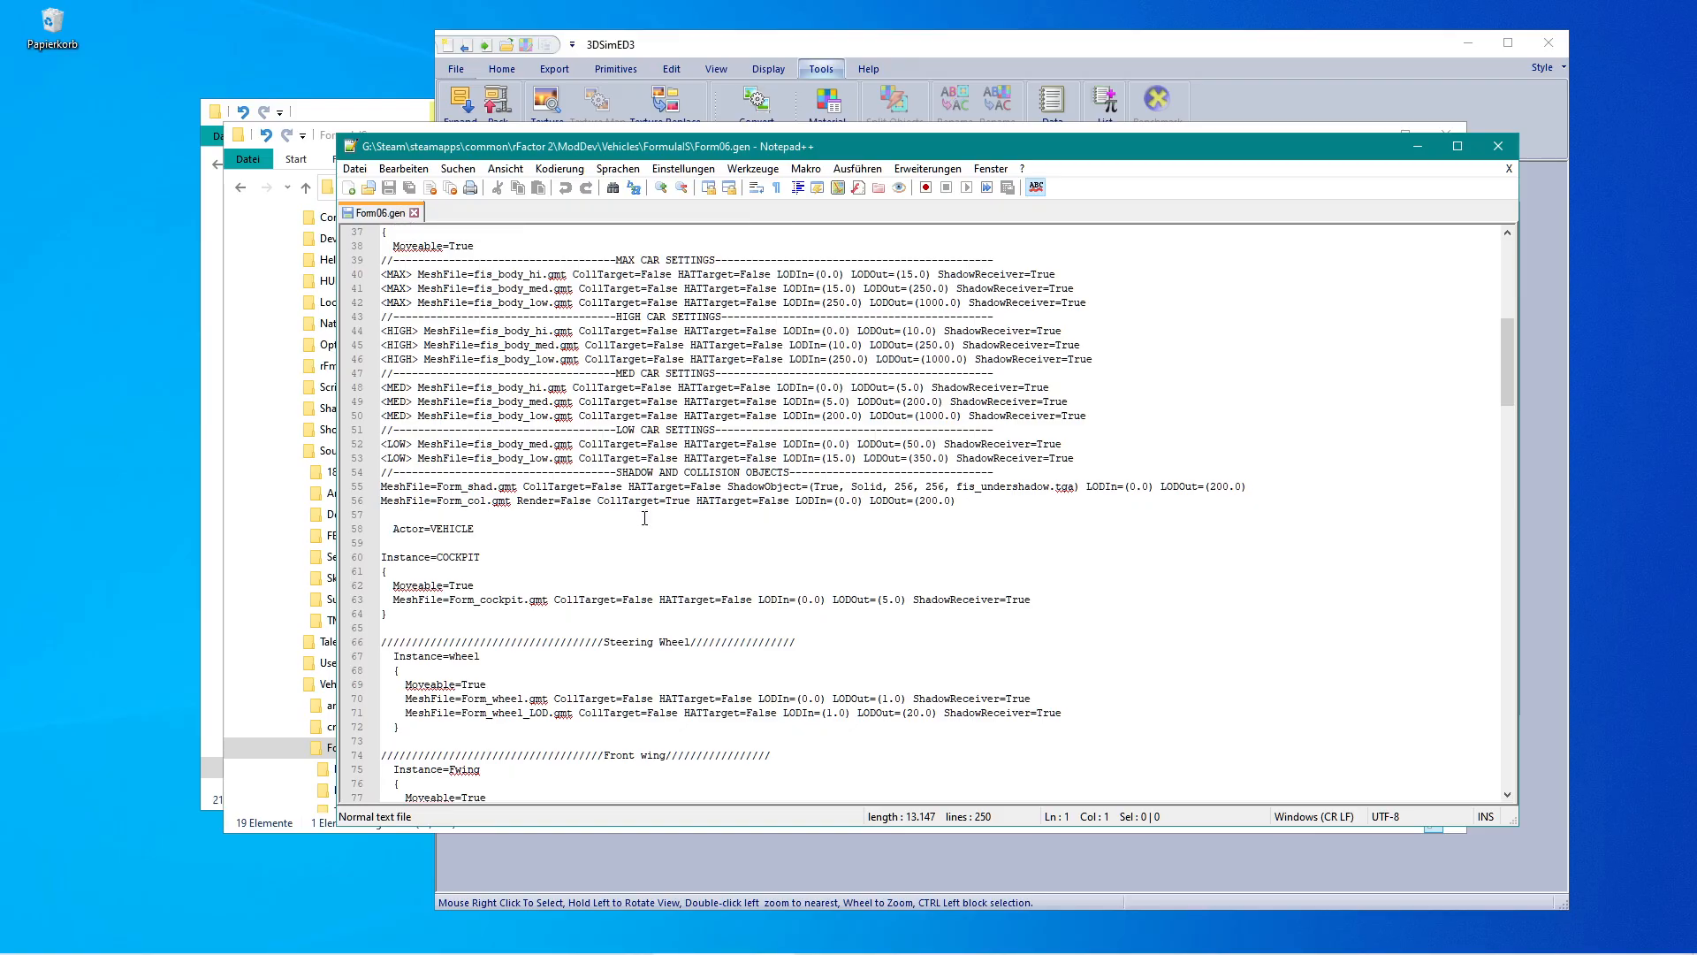
{"action": "scroll", "coordinate": [554, 529], "scroll_direction": "down", "scroll_amount": 2}
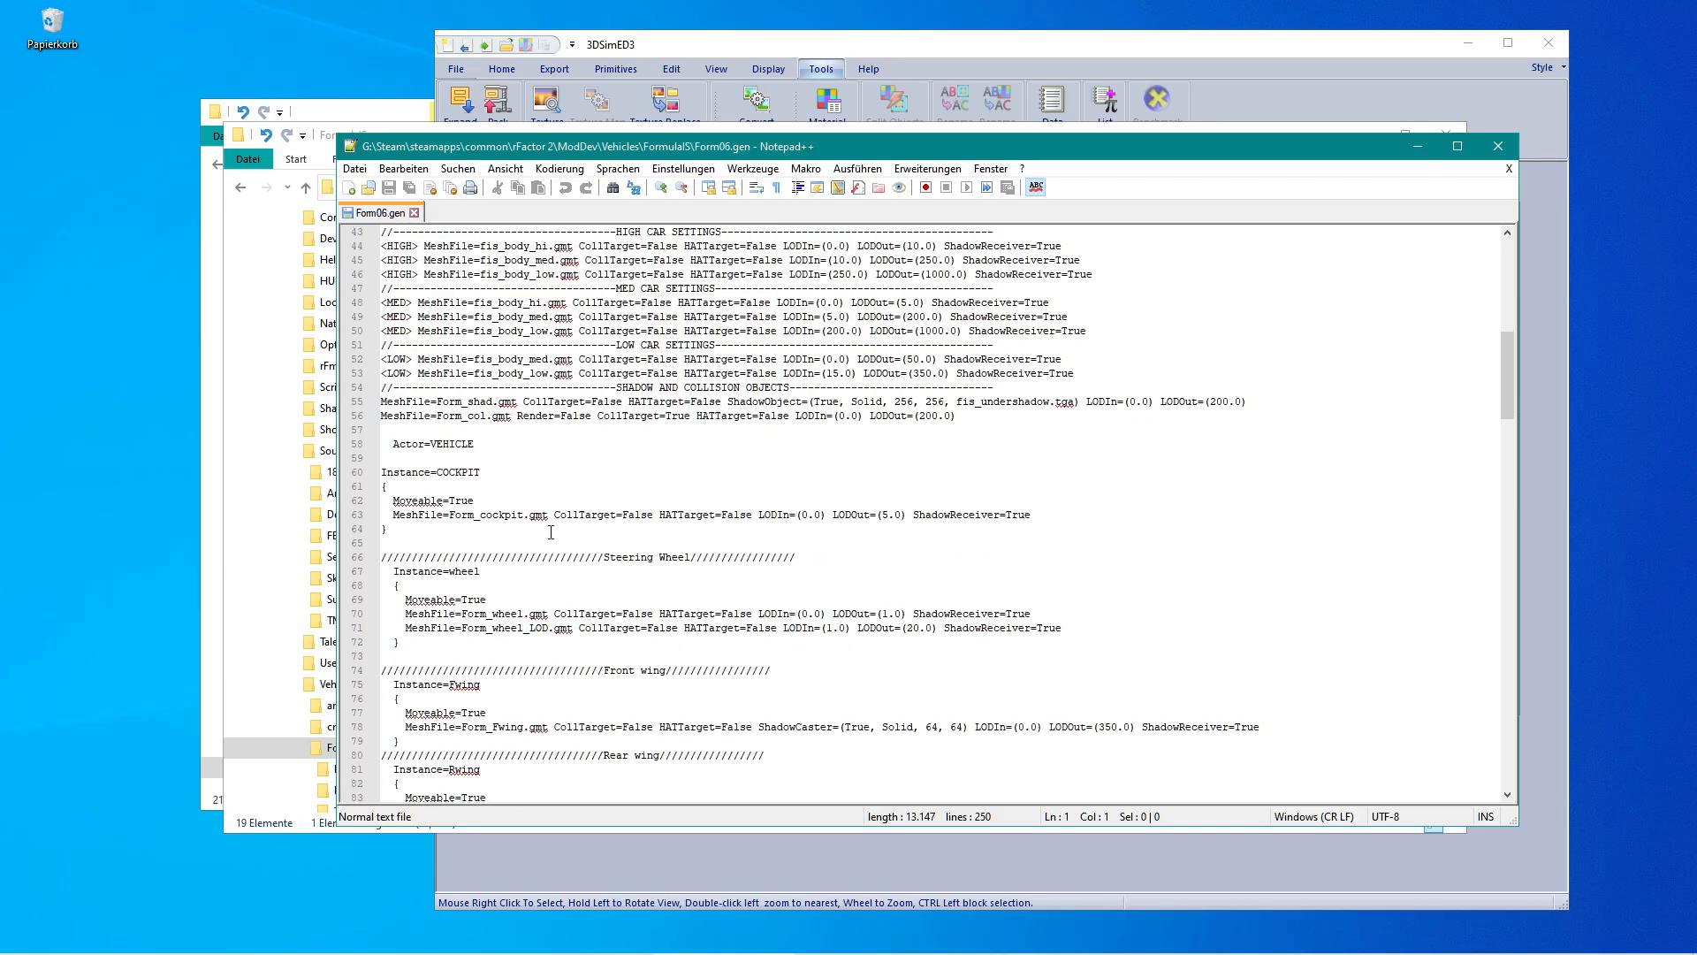
{"action": "scroll", "coordinate": [531, 535], "scroll_direction": "down", "scroll_amount": 1}
{"action": "left_click_drag", "start_coordinate": [453, 528], "coordinate": [478, 529]}
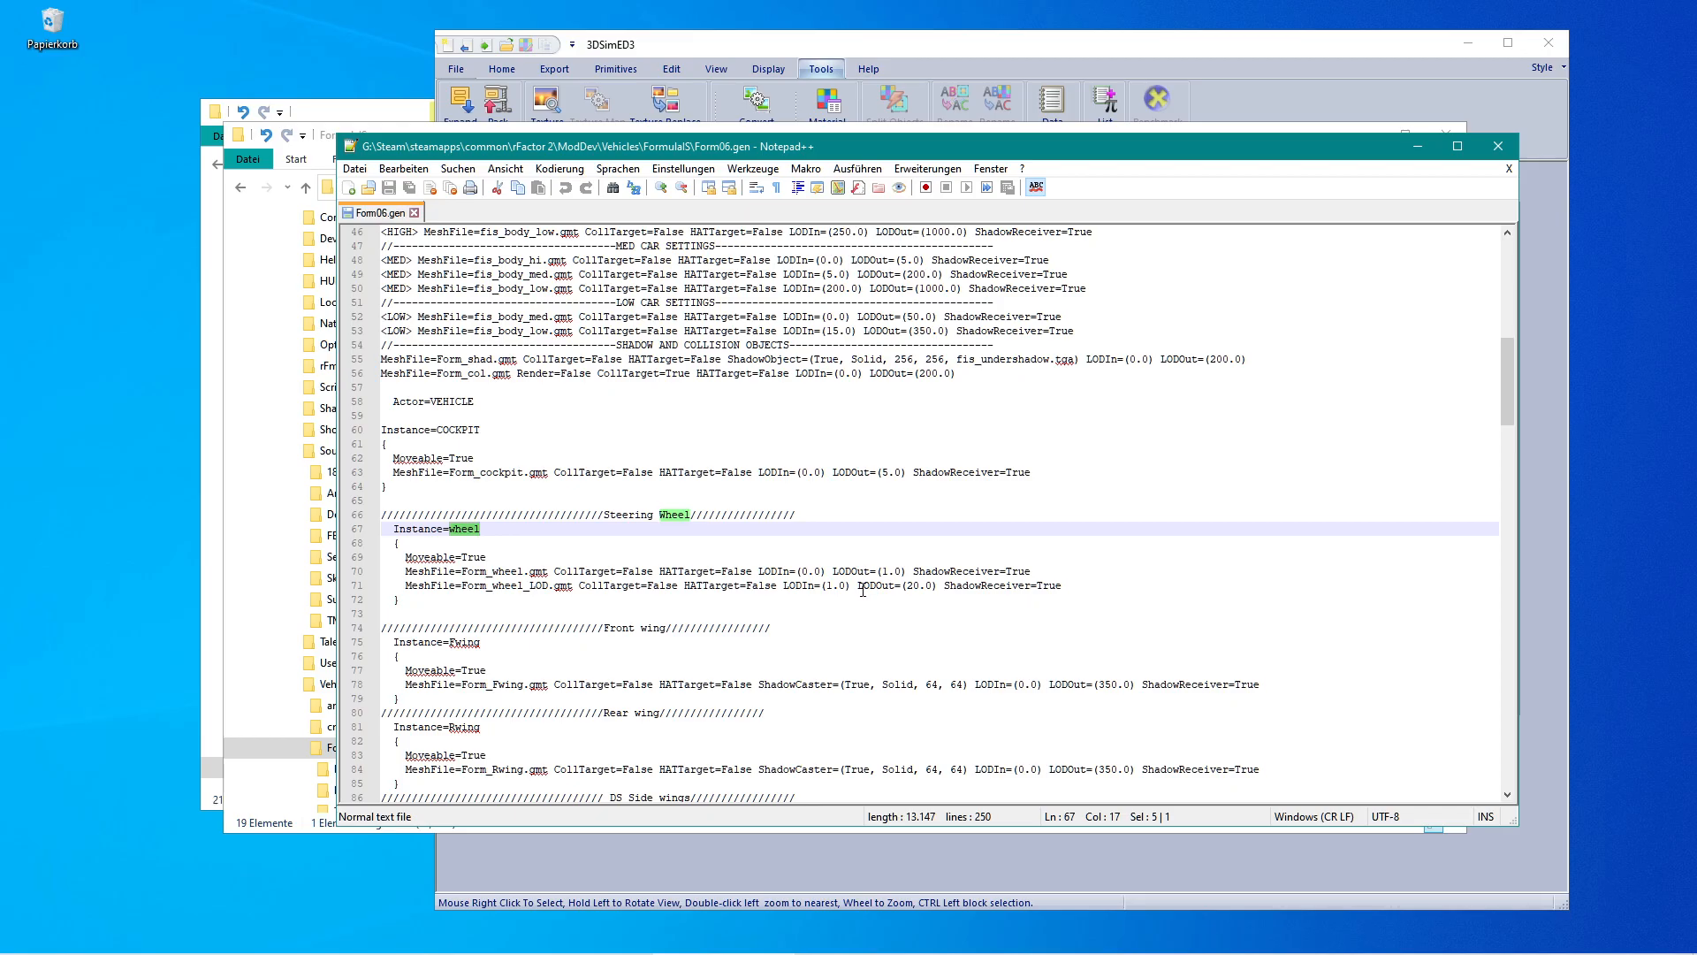
{"action": "scroll", "coordinate": [562, 598], "scroll_direction": "down", "scroll_amount": 18}
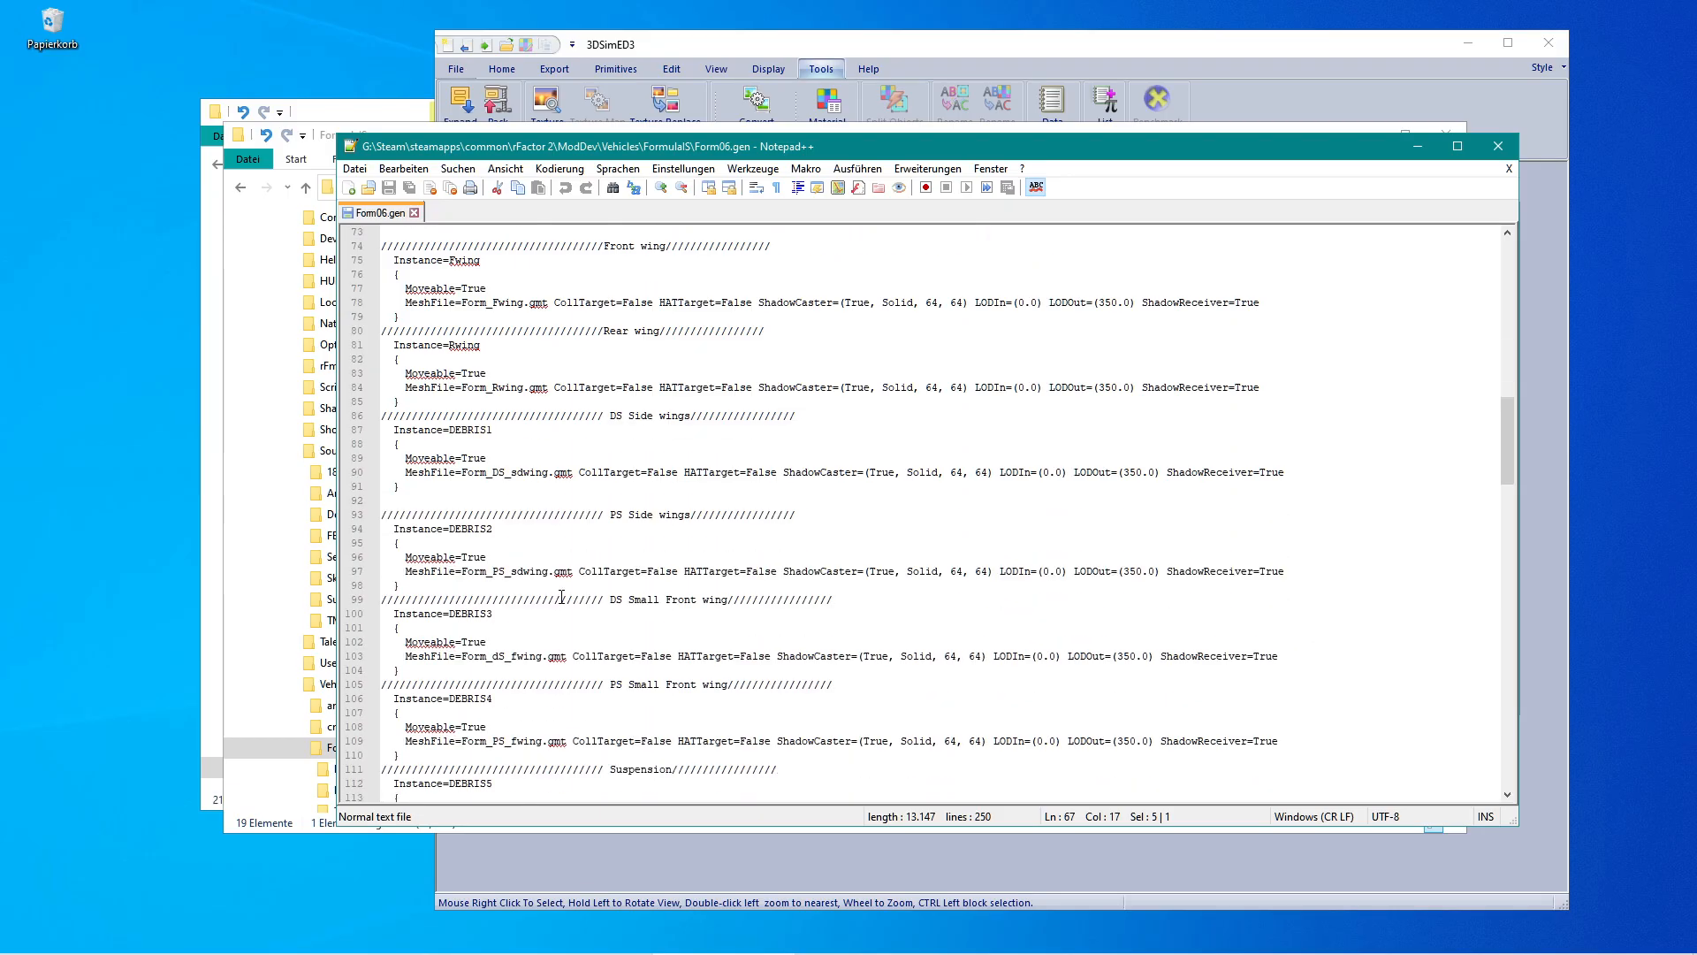
{"action": "scroll", "coordinate": [560, 595], "scroll_direction": "down", "scroll_amount": 14}
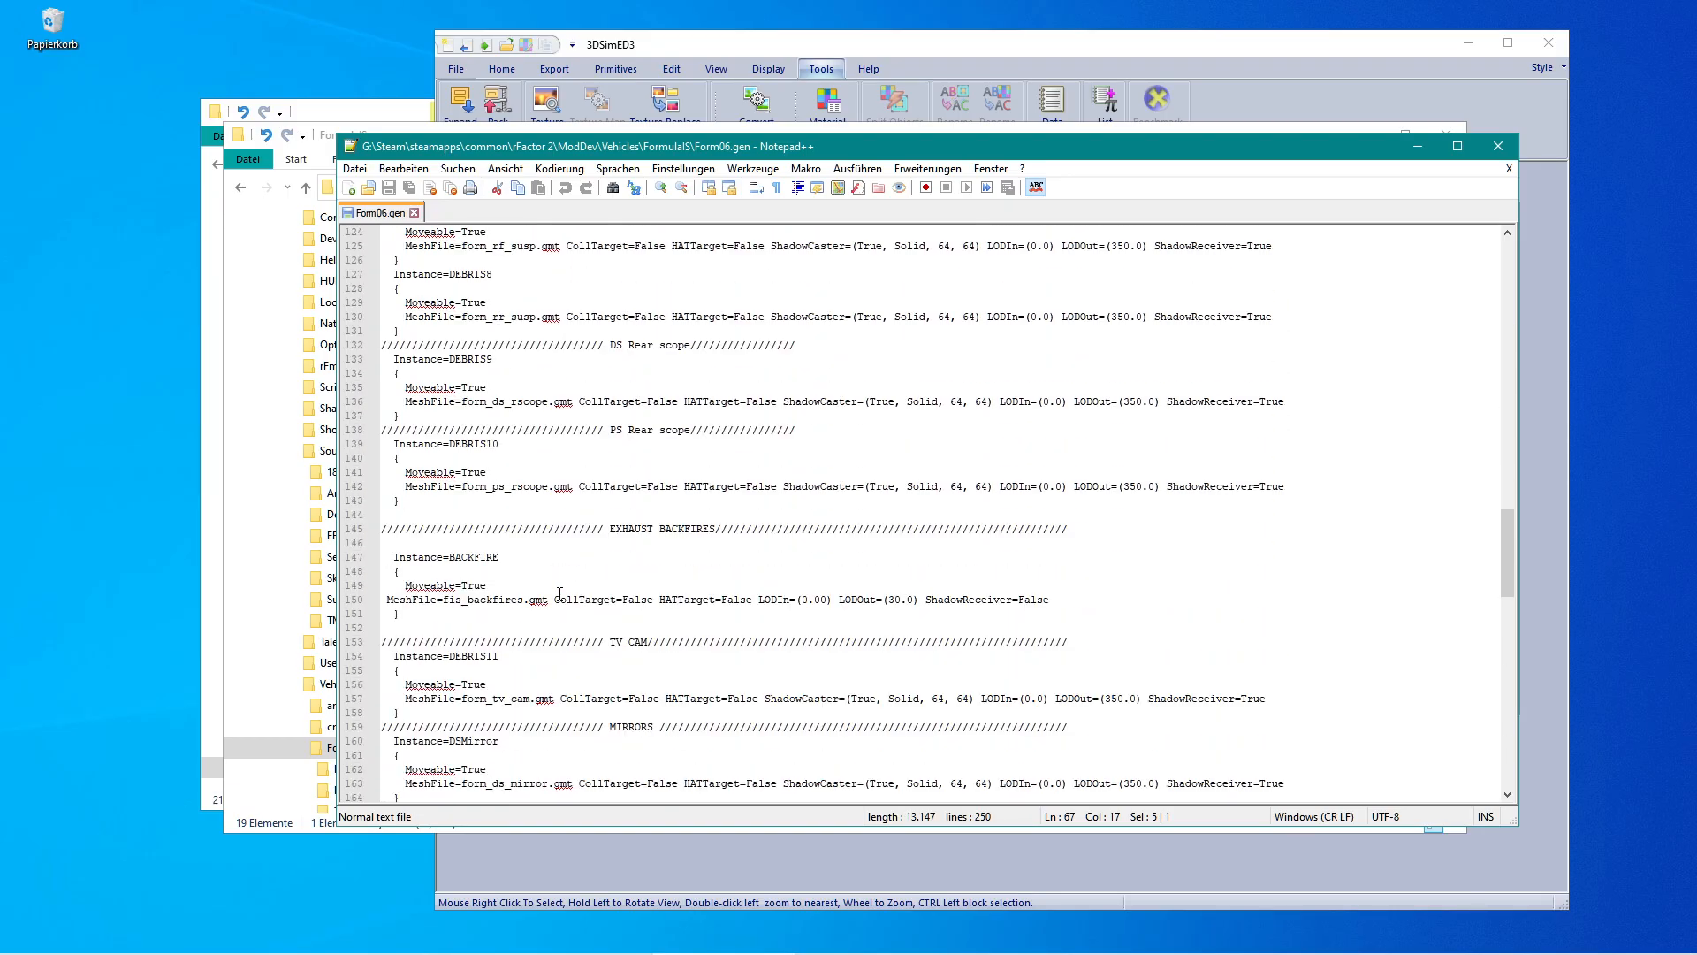
{"action": "scroll", "coordinate": [561, 594], "scroll_direction": "down", "scroll_amount": 5}
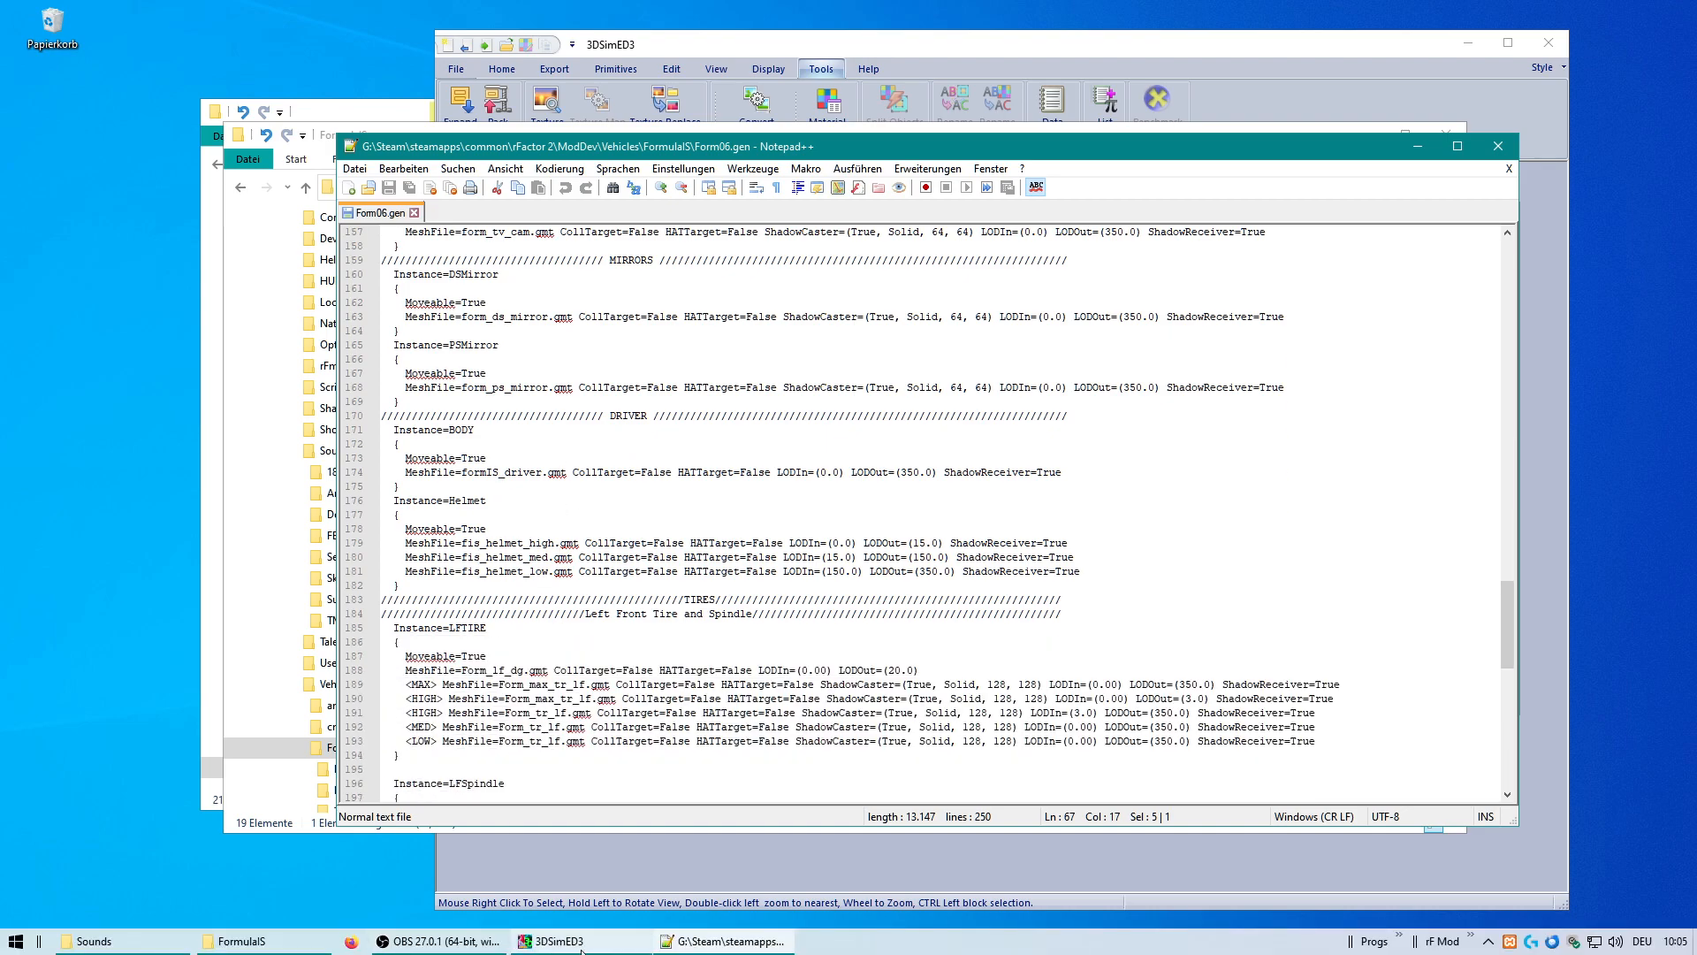
Select all GMT files in the MAPS_Rf1 import dialog except FIS_HELMET_HIGH, FIS_HELMET_LOW and FIS_HELMET_MED.
{"action": "left_click", "coordinate": [586, 949]}
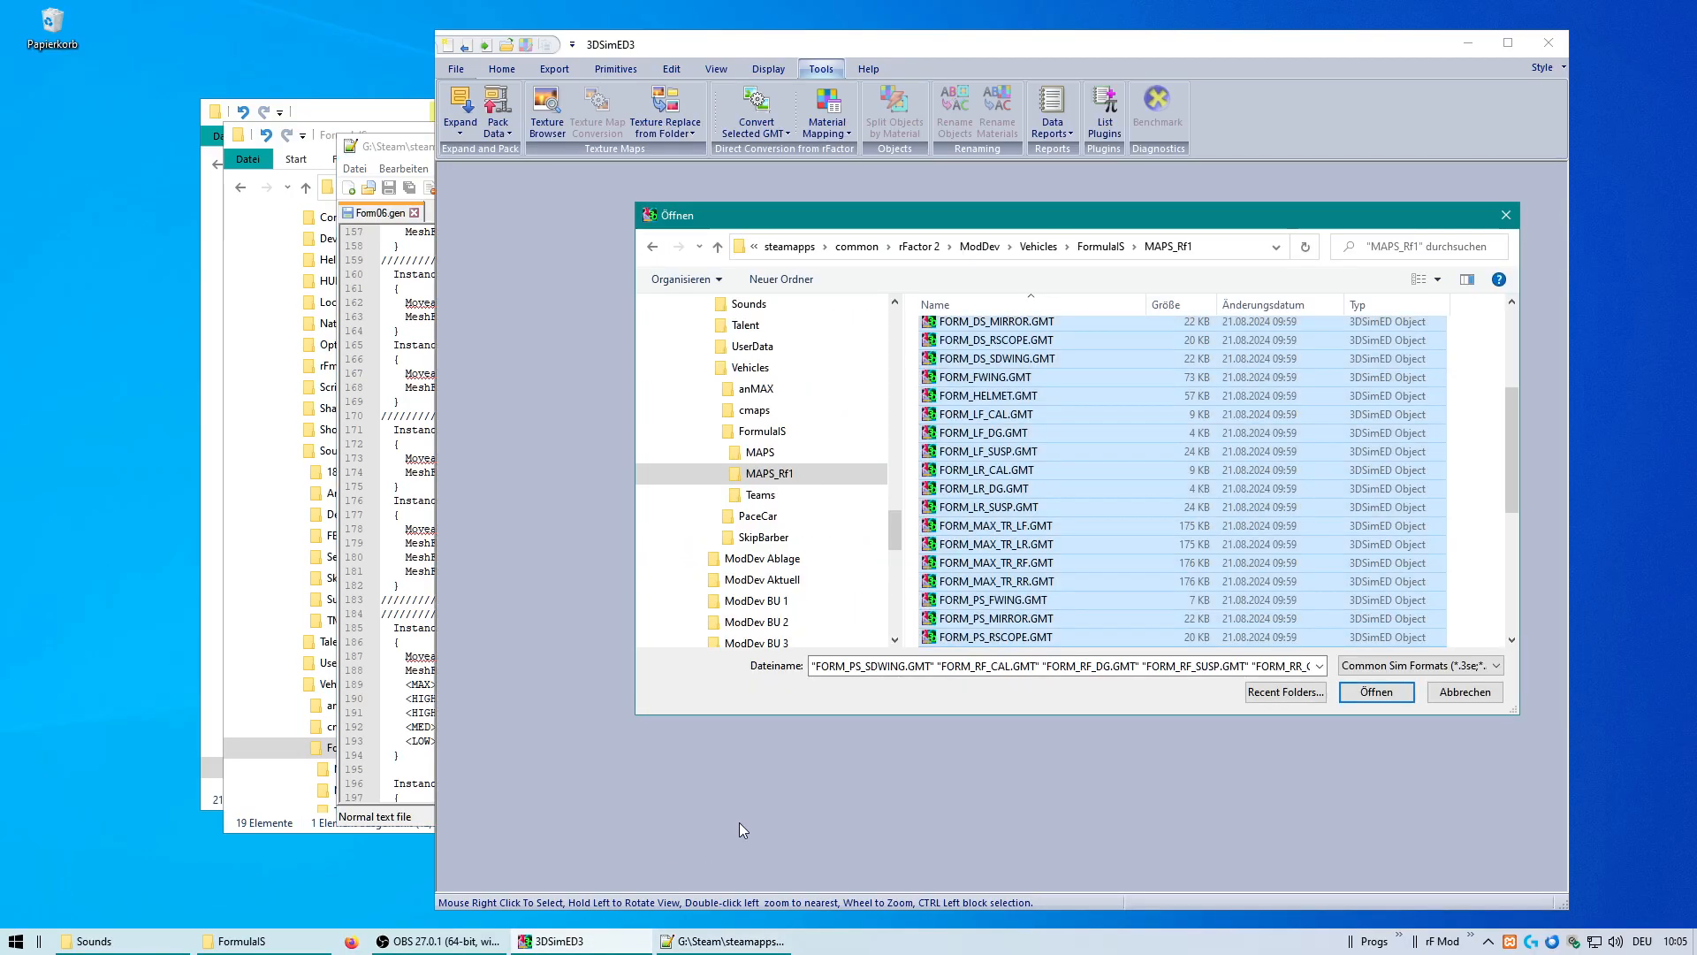
{"action": "left_click", "coordinate": [743, 482]}
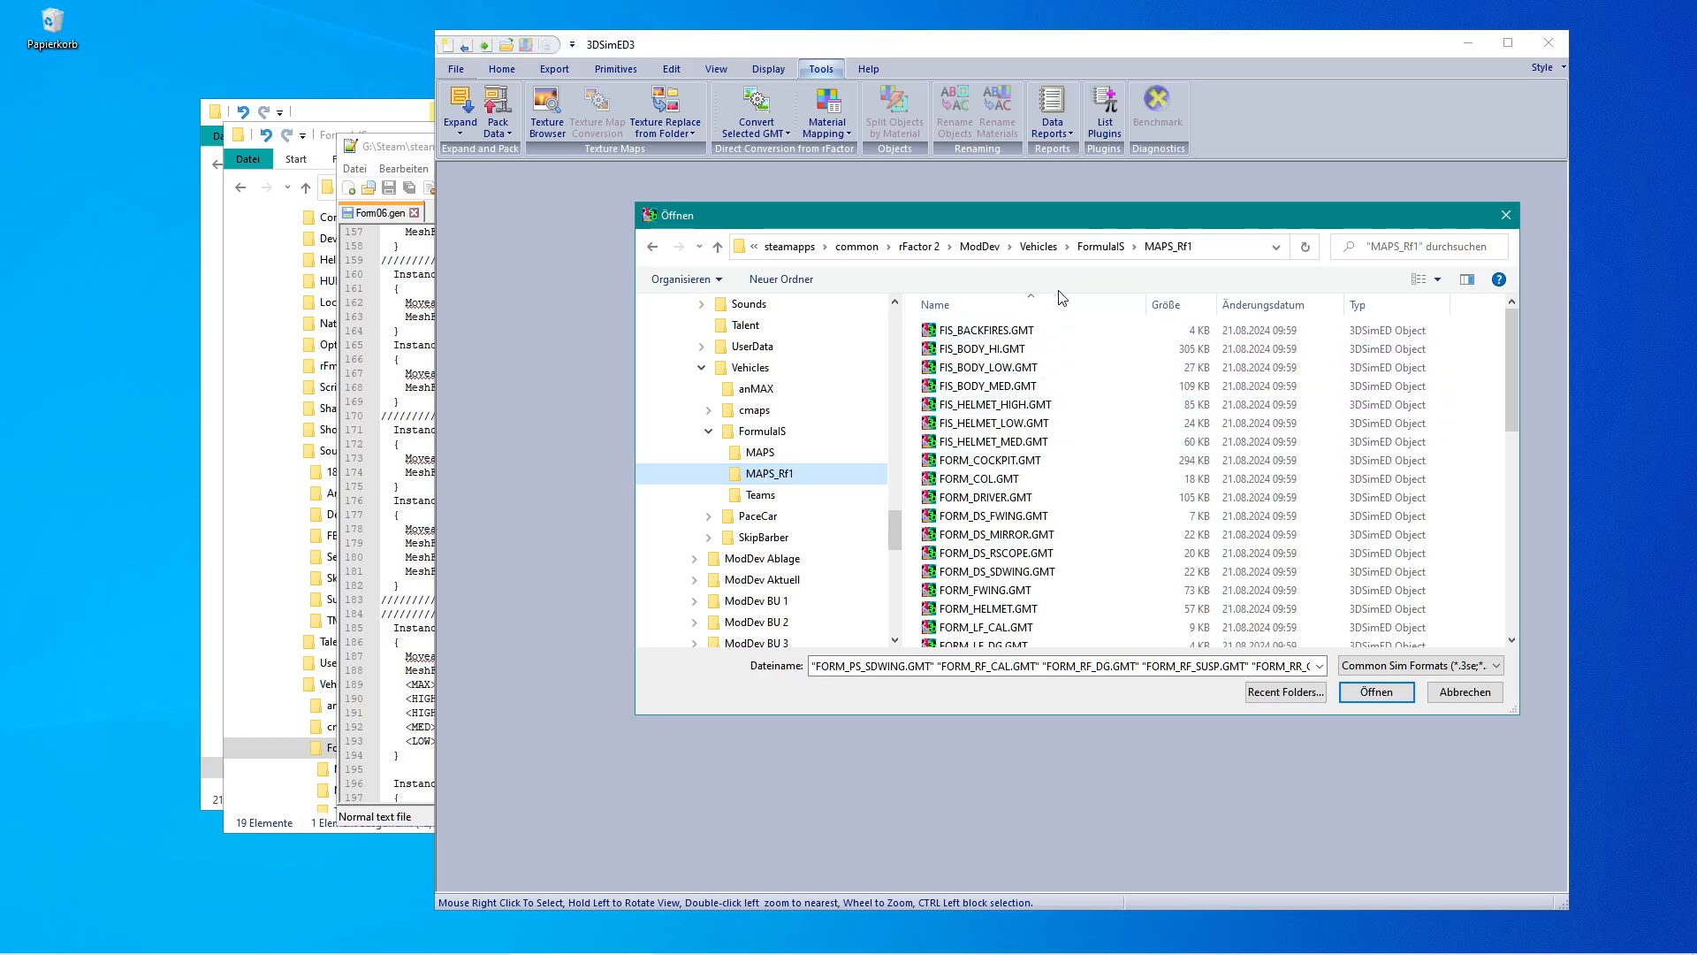
{"action": "left_click", "coordinate": [1081, 417]}
{"action": "key", "text": "ctrl+a"}
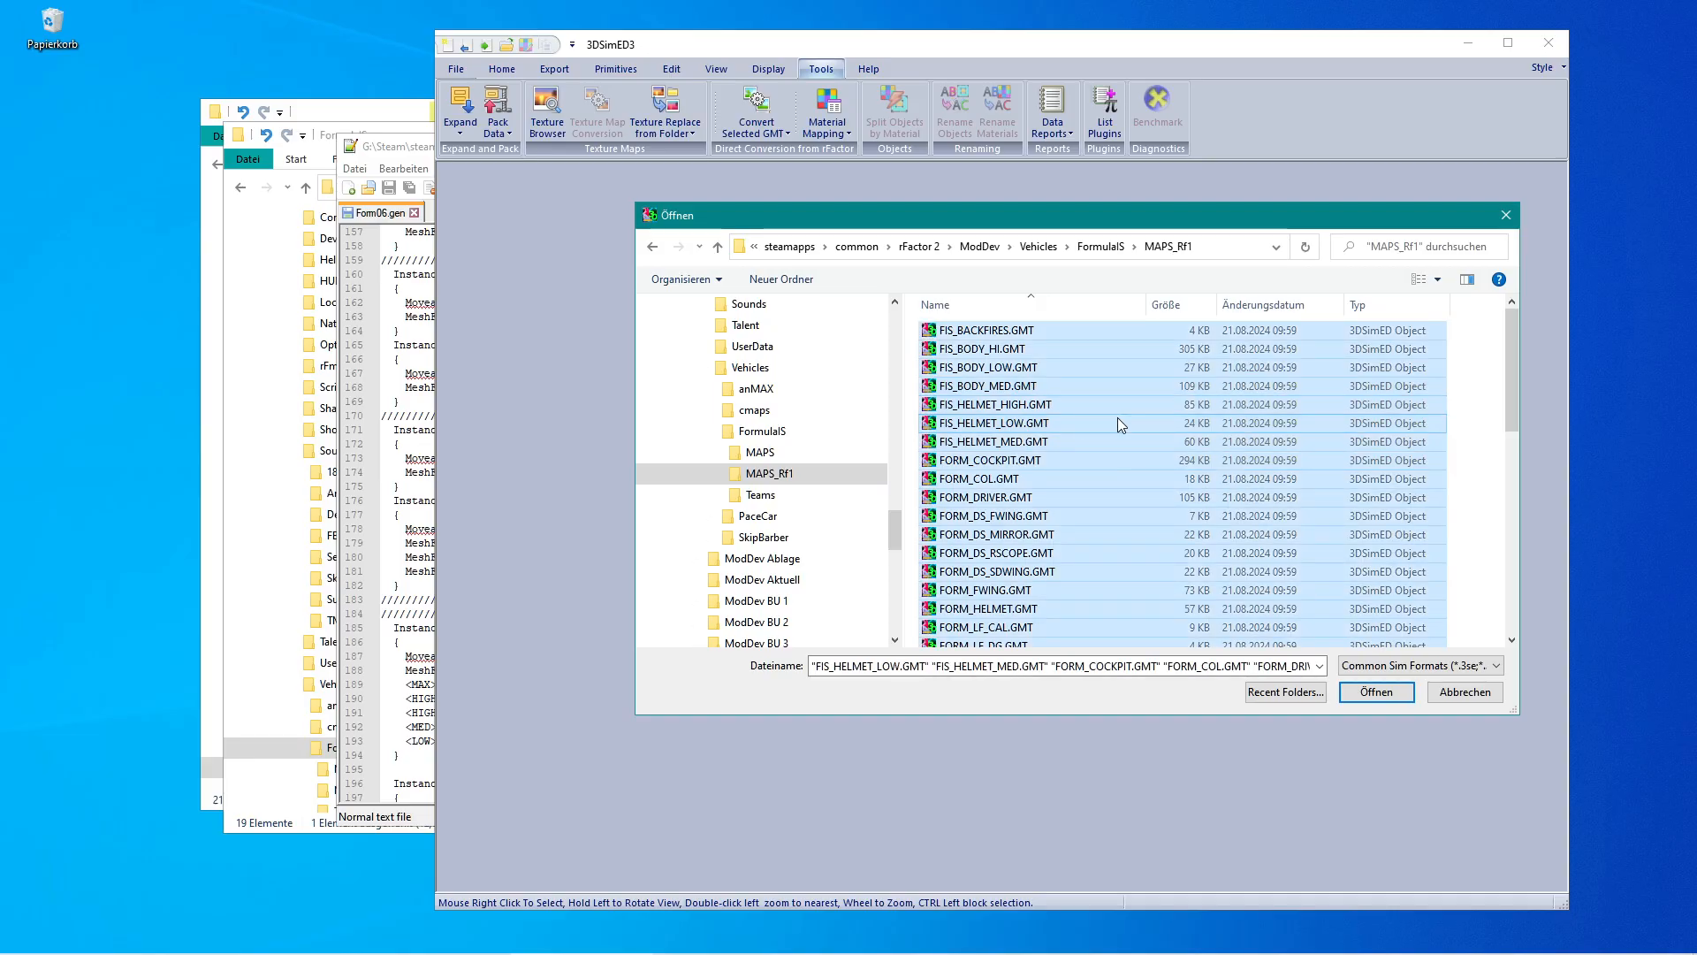
{"action": "left_click_drag", "start_coordinate": [1509, 378], "coordinate": [1511, 381]}
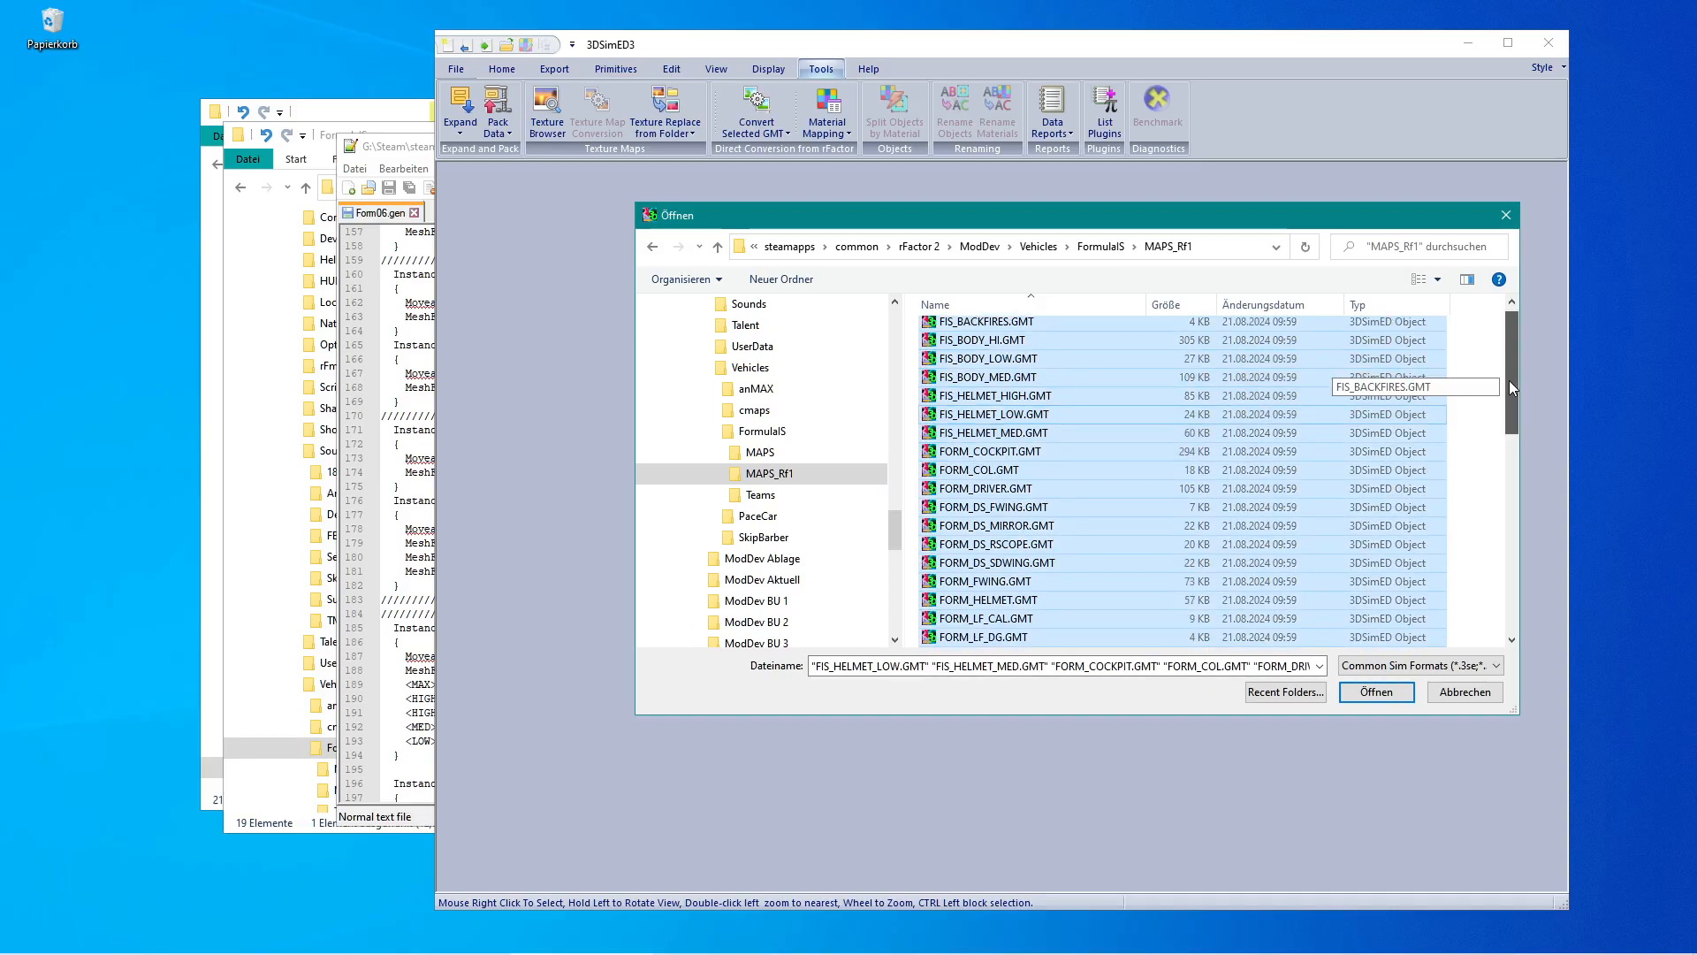
{"action": "left_click", "coordinate": [1016, 398], "text": "ctrl"}
{"action": "left_click", "coordinate": [1021, 414], "text": "ctrl"}
{"action": "left_click", "coordinate": [1021, 433], "text": "ctrl"}
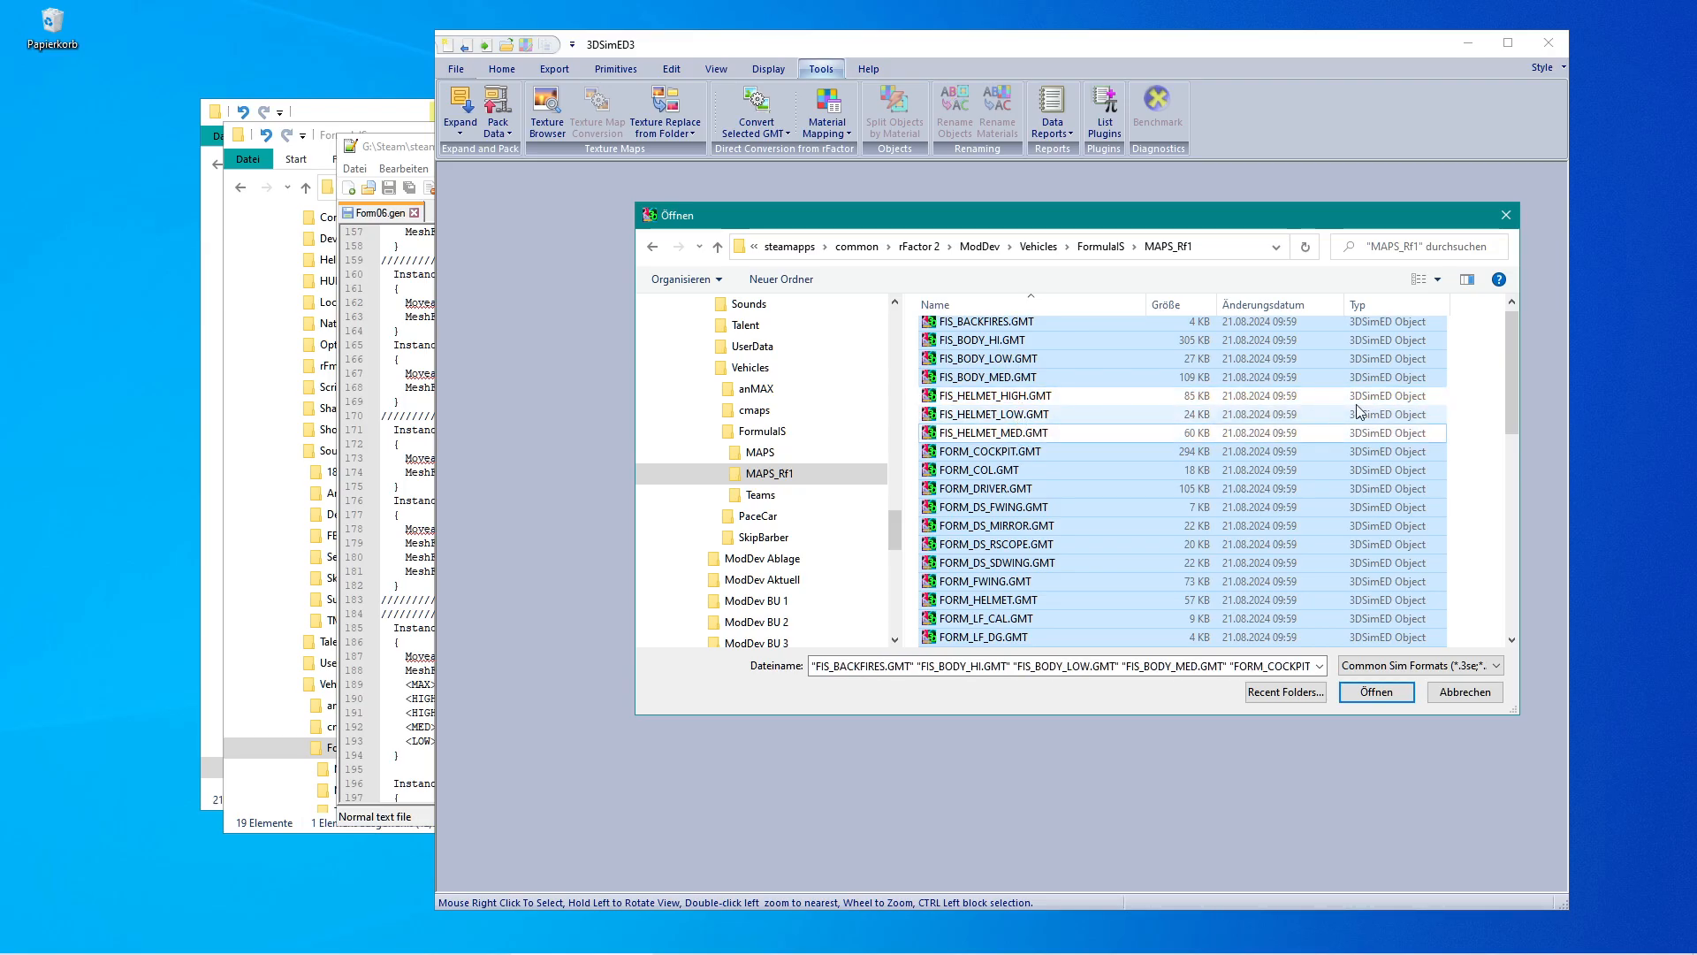
Also exclude FORM_WHEEL.GMT and FORM_WHEEL_LOD.GMT from the selection and import the remaining files as objects.
{"action": "left_click_drag", "start_coordinate": [1515, 374], "coordinate": [1511, 414]}
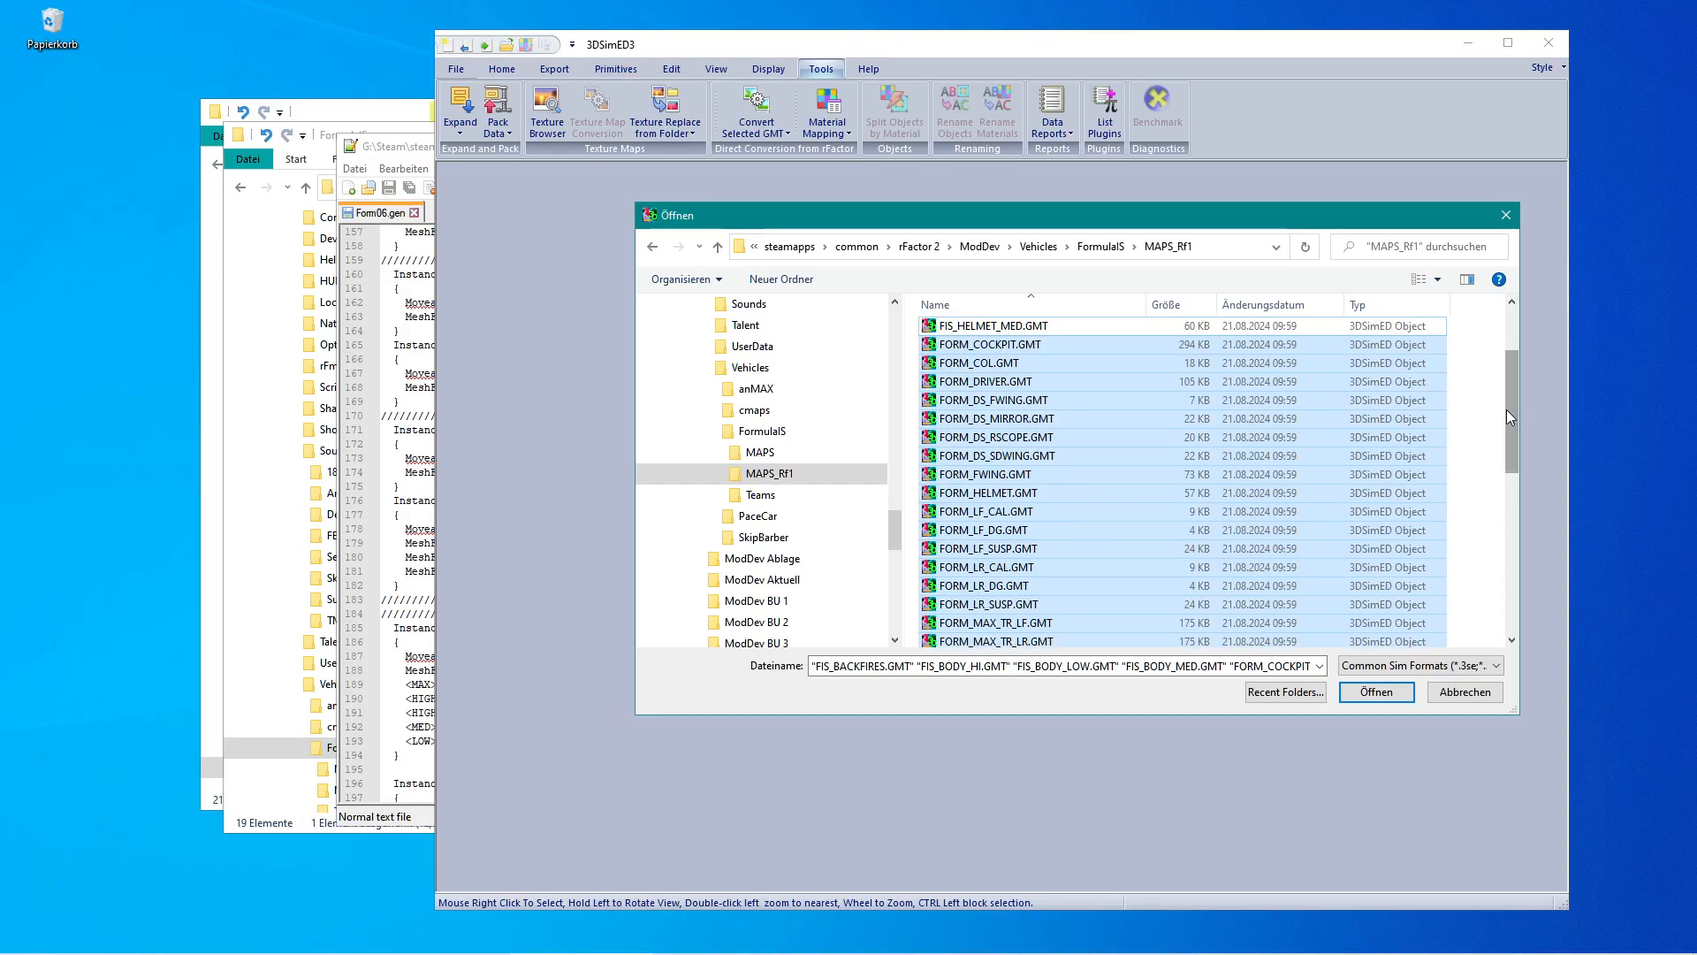
{"action": "left_click_drag", "start_coordinate": [1506, 409], "coordinate": [1513, 580]}
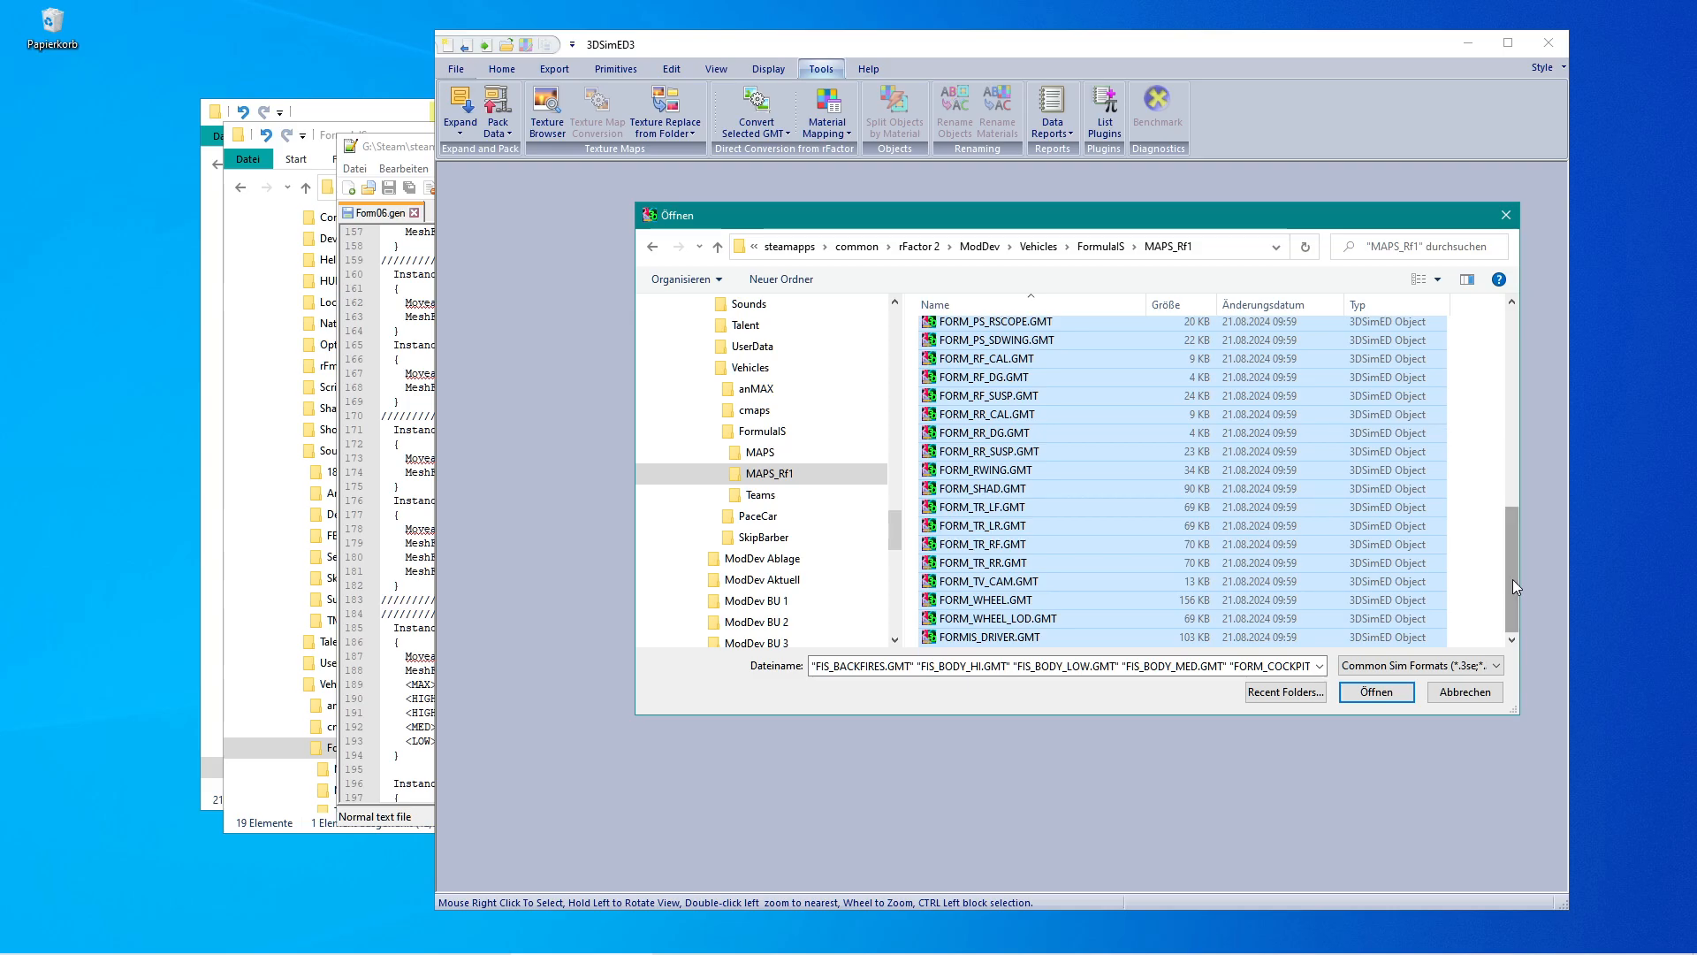
{"action": "left_click", "coordinate": [997, 599], "text": "ctrl"}
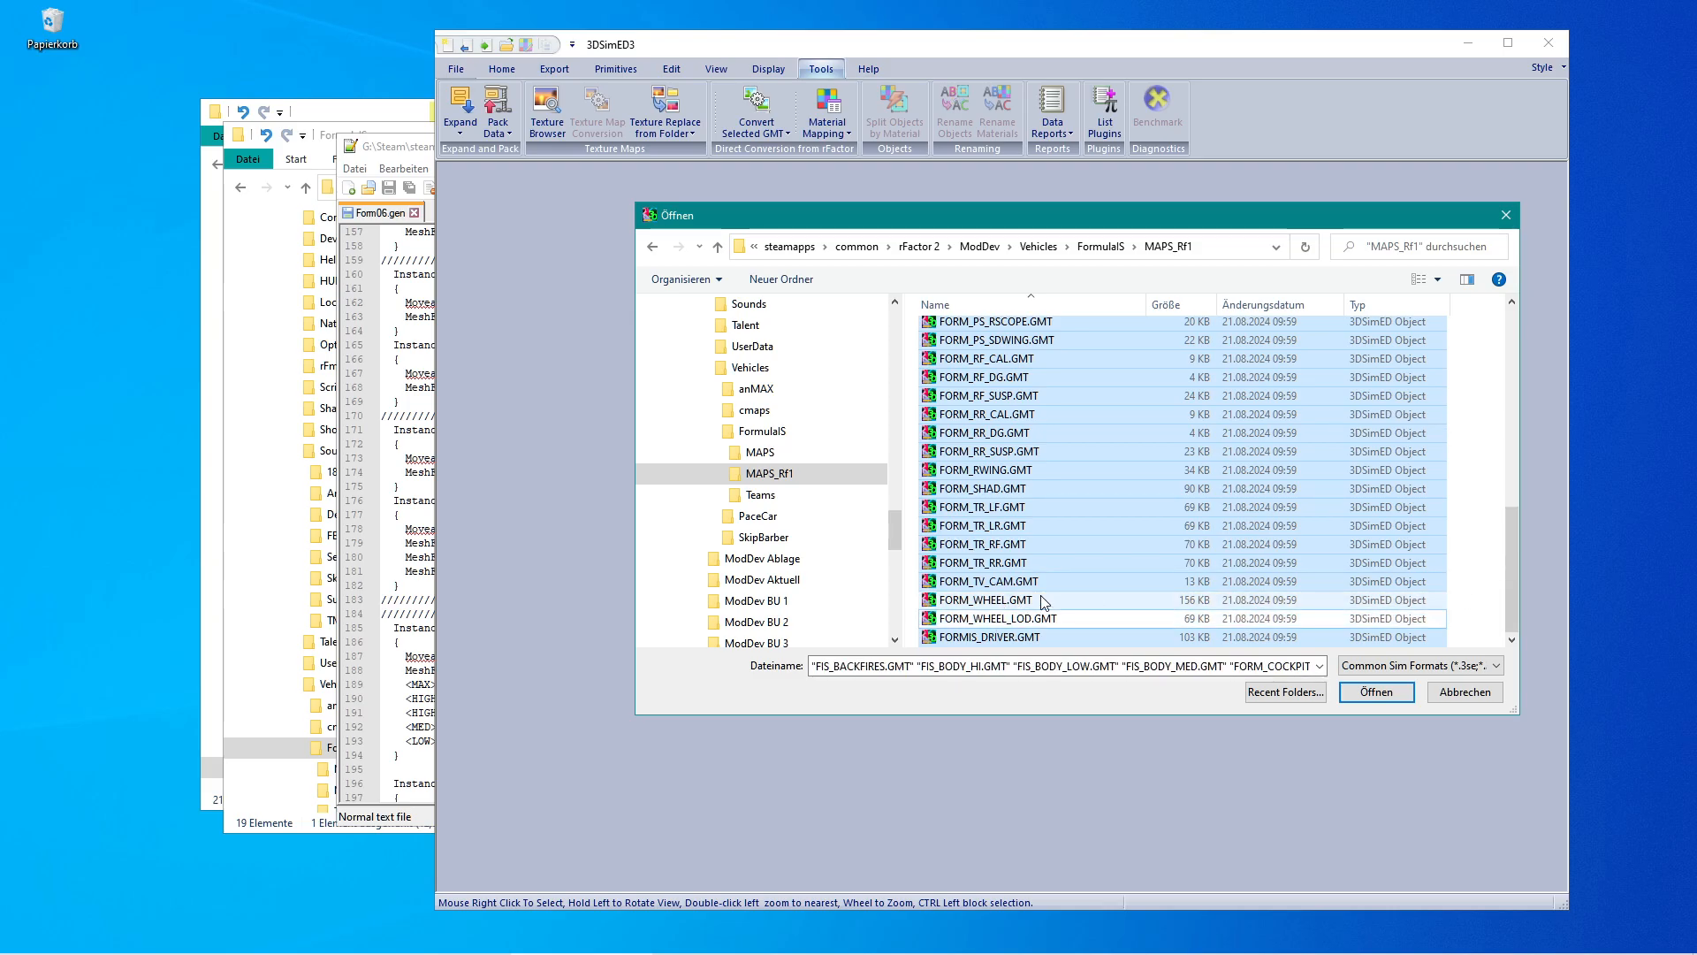
{"action": "left_click", "coordinate": [1057, 617], "text": "ctrl"}
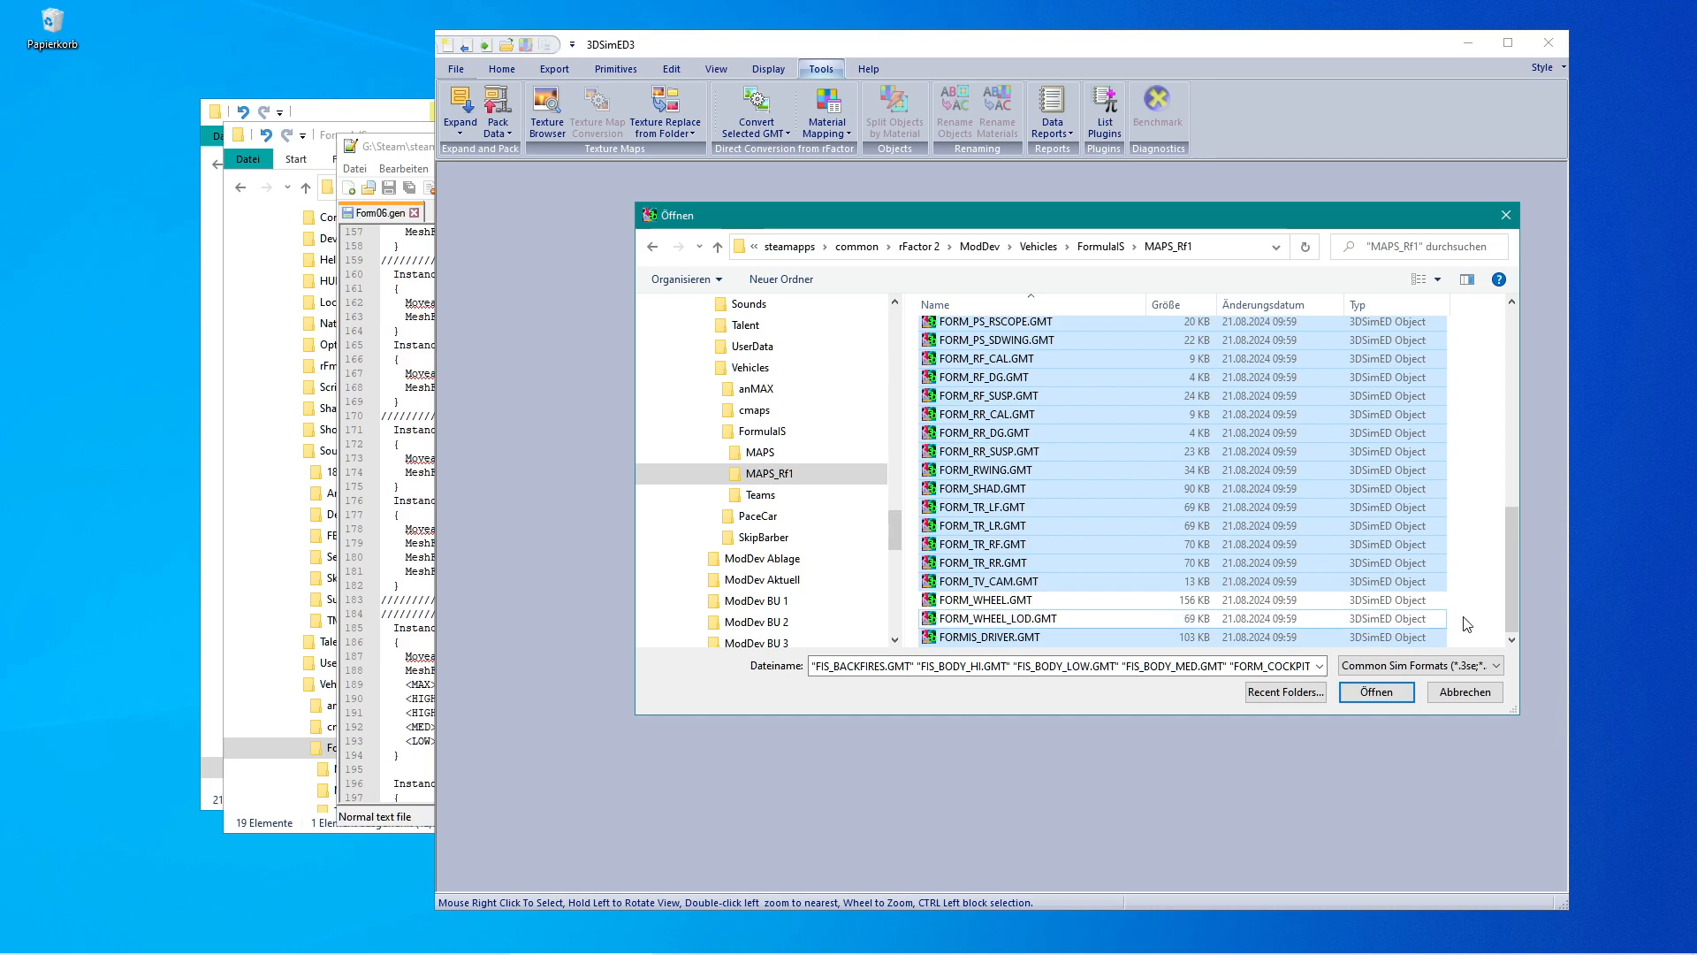
{"action": "mouse_move", "coordinate": [1510, 601]}
{"action": "left_mouse_down"}
{"action": "mouse_move", "coordinate": [1517, 462]}
{"action": "mouse_move", "coordinate": [1510, 588]}
{"action": "left_mouse_up"}
{"action": "left_click", "coordinate": [1390, 689]}
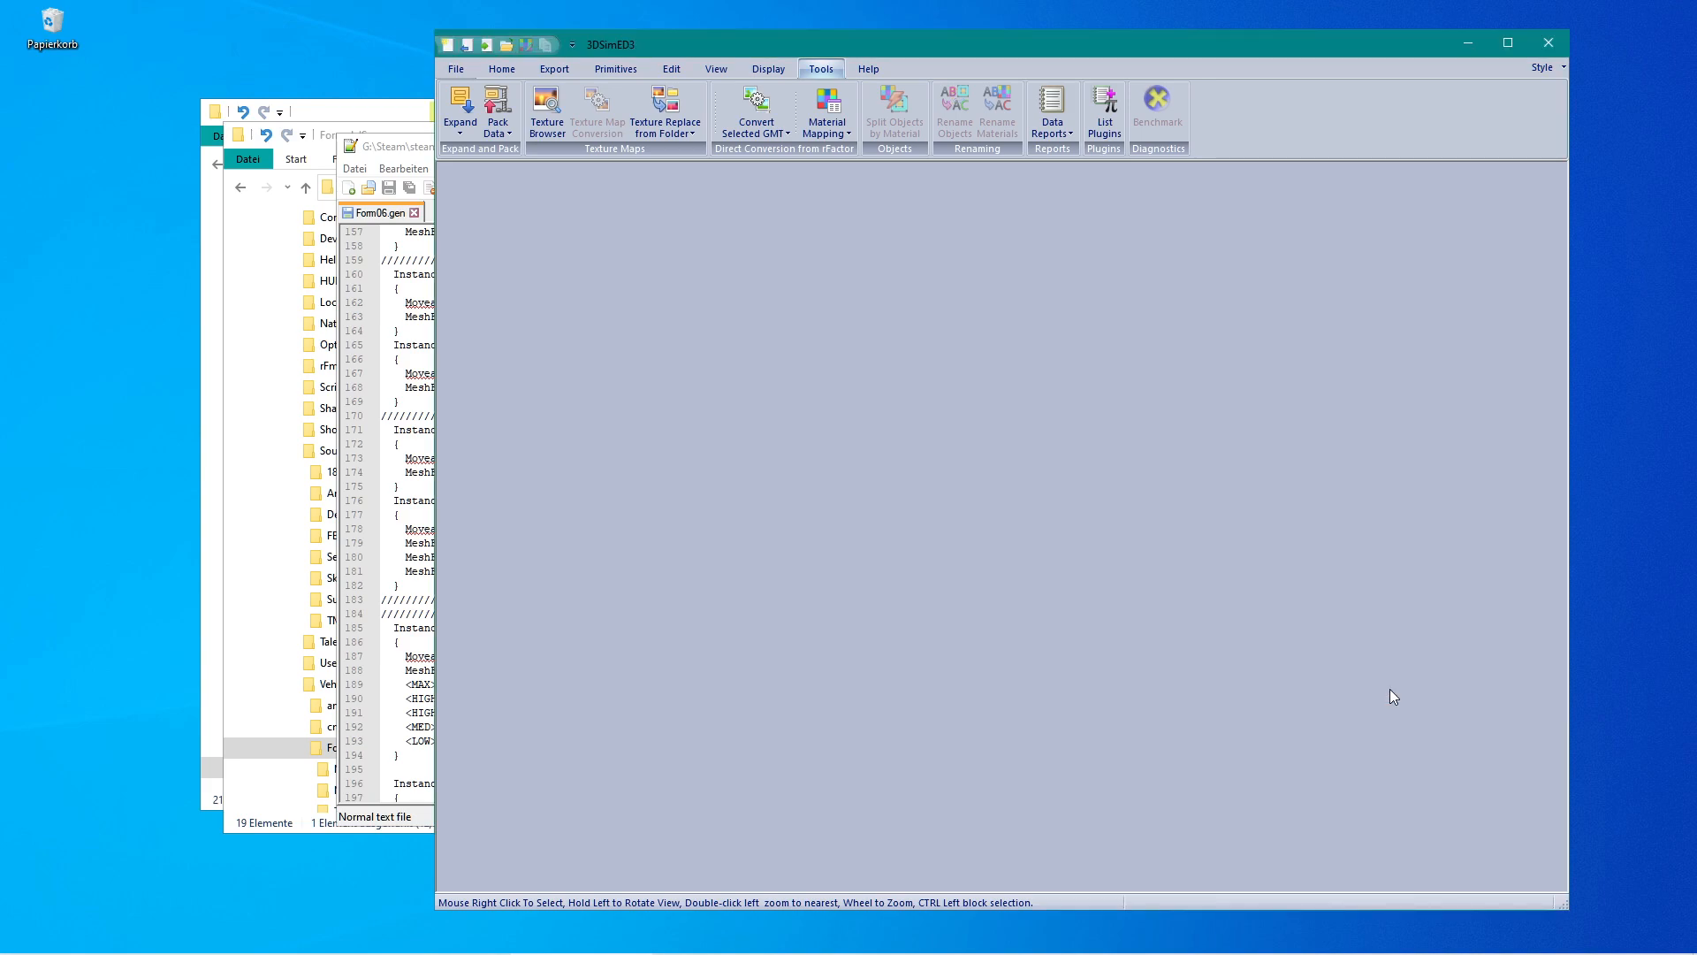
Rotate the car and inspect which objects lie at the cockpit, then close the imported model.
{"action": "left_click_drag", "start_coordinate": [1124, 528], "coordinate": [1087, 501]}
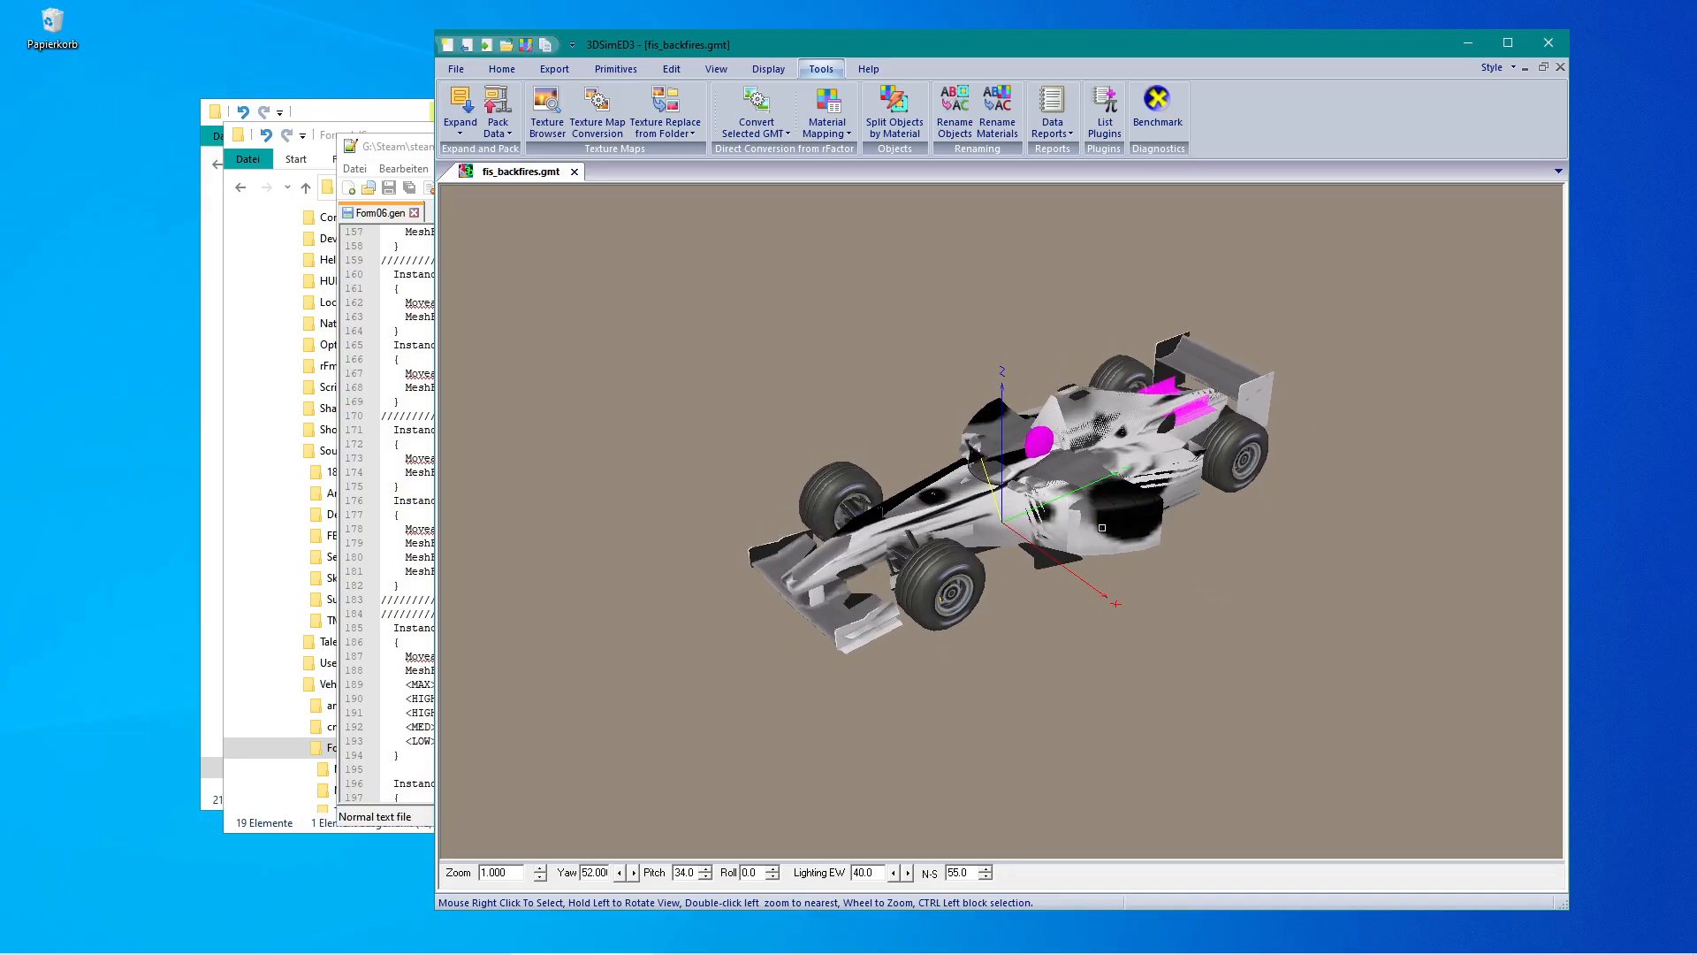
{"action": "right_click", "coordinate": [1042, 443]}
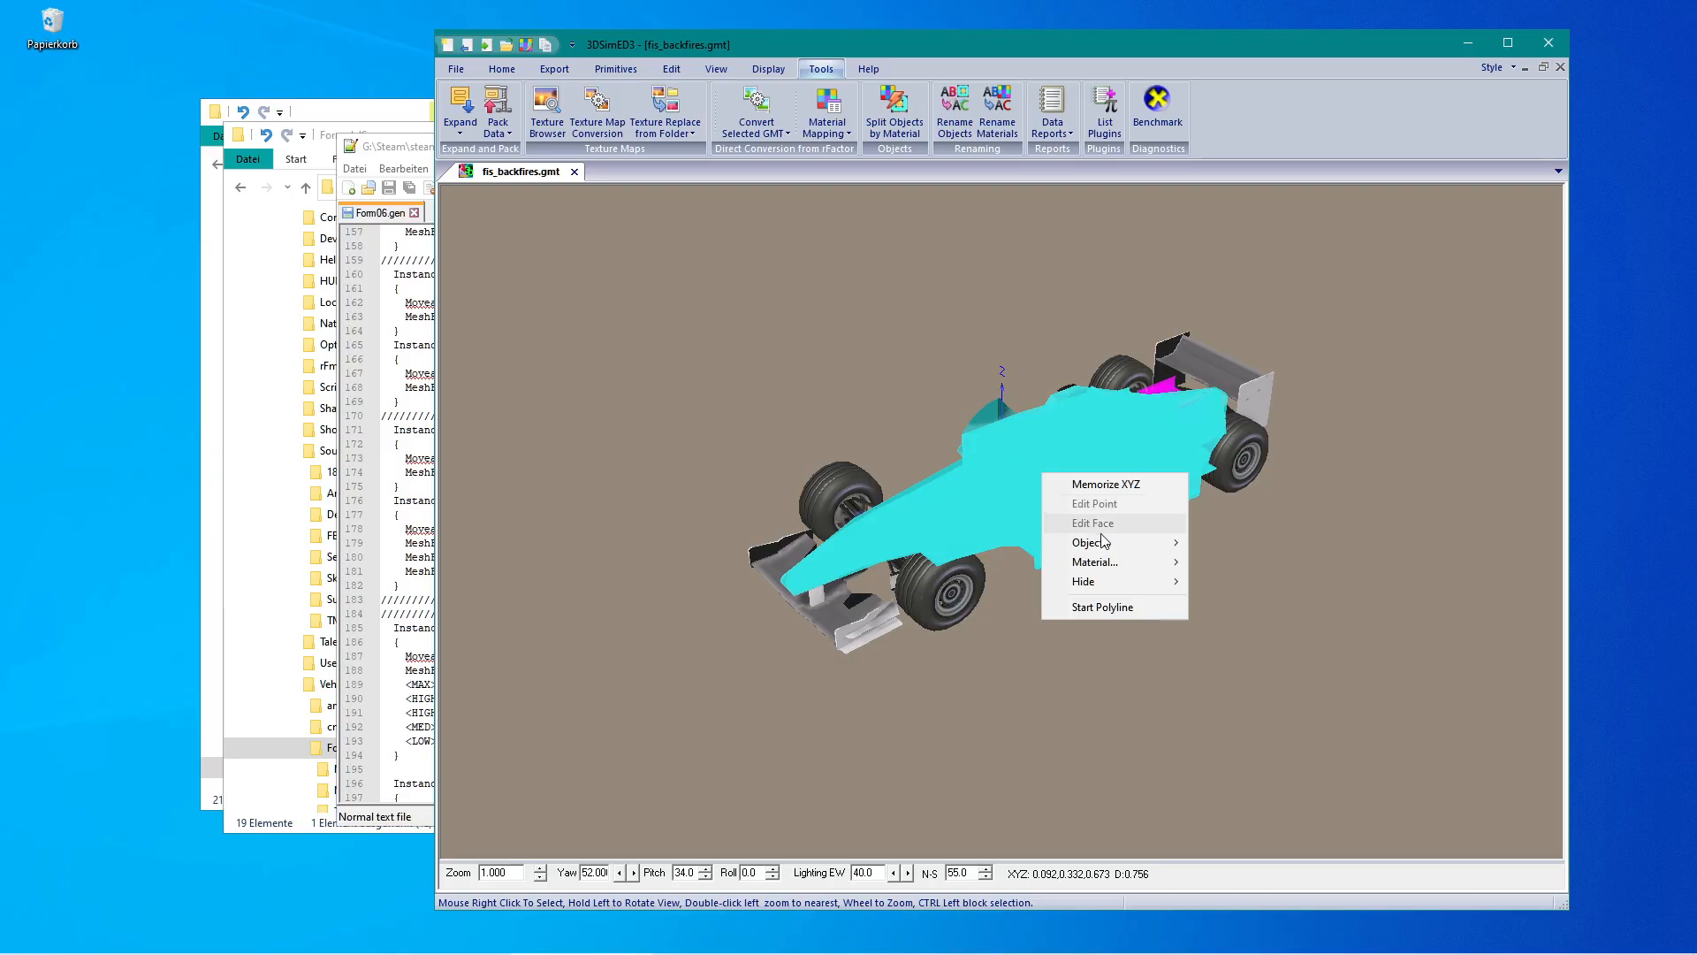
{"action": "mouse_move", "coordinate": [1112, 548]}
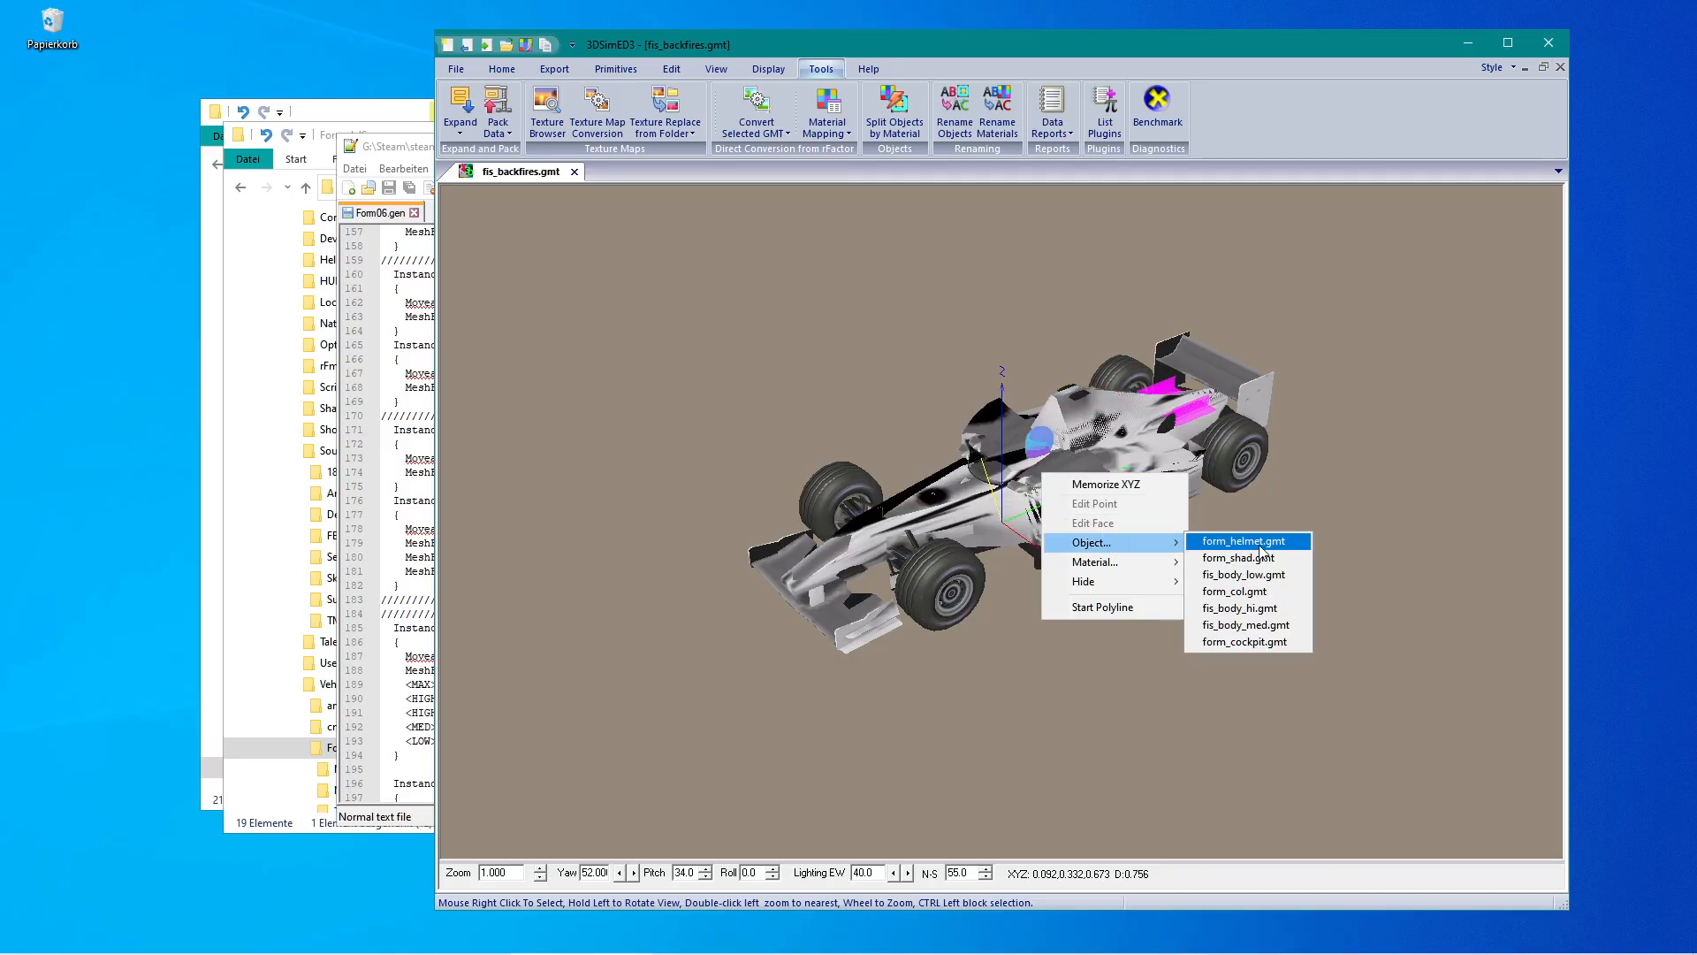
{"action": "left_click", "coordinate": [1329, 393]}
{"action": "left_click", "coordinate": [574, 172]}
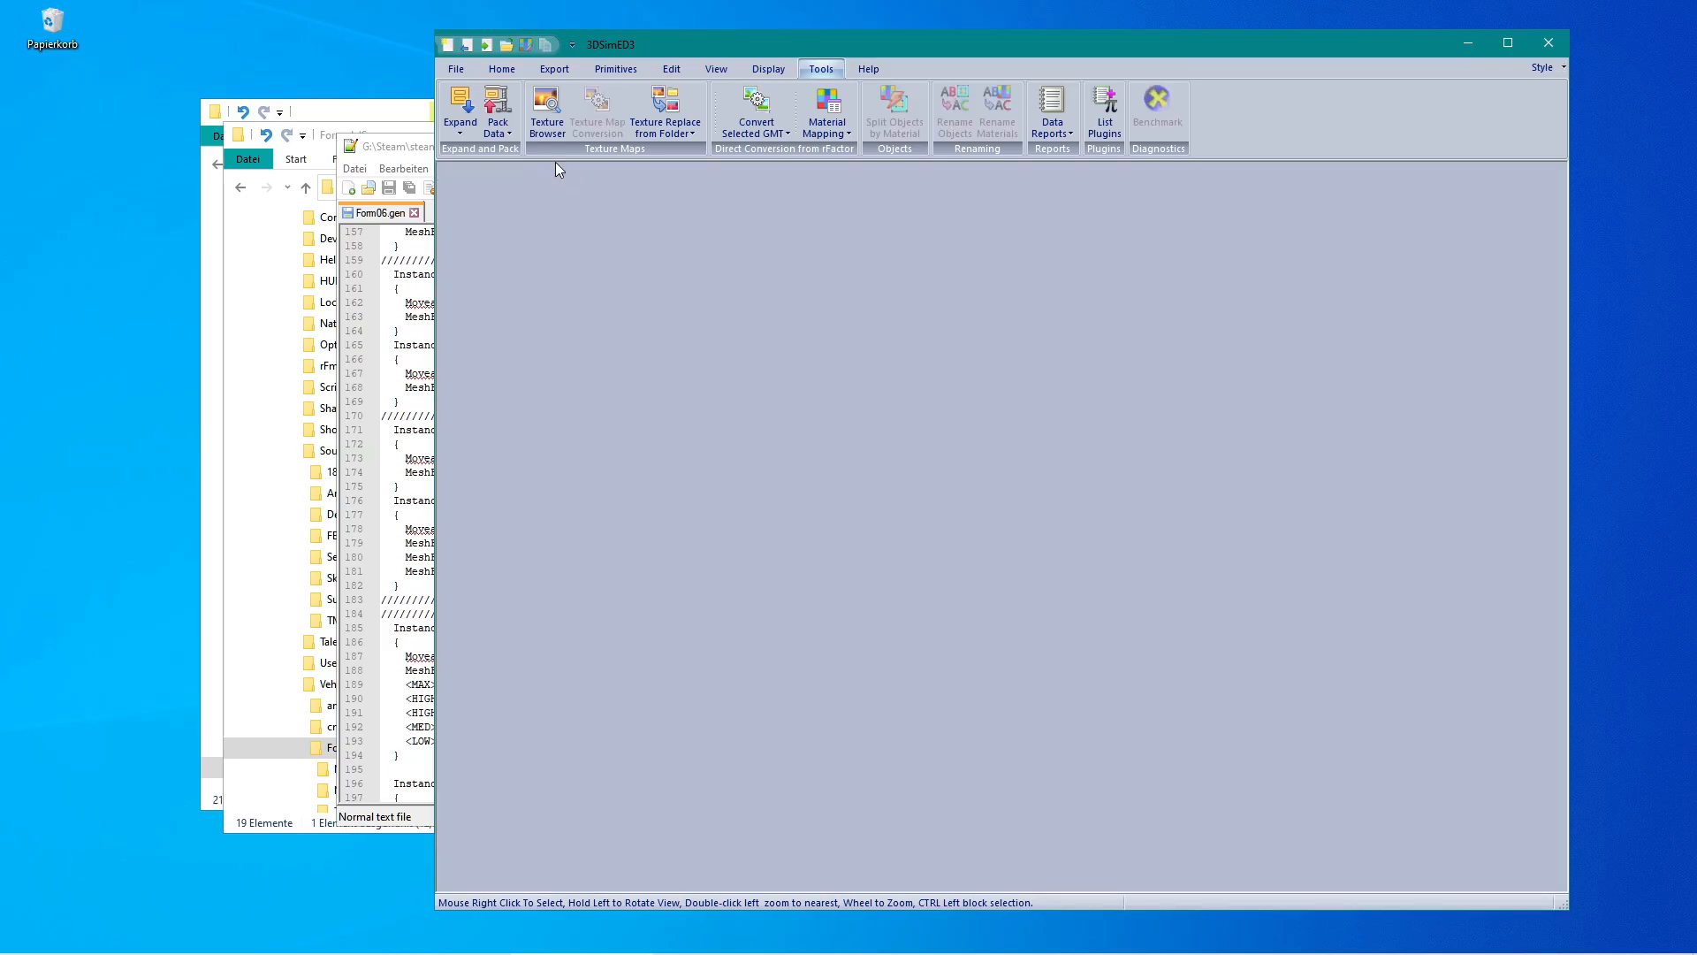
{"action": "left_click", "coordinate": [447, 69]}
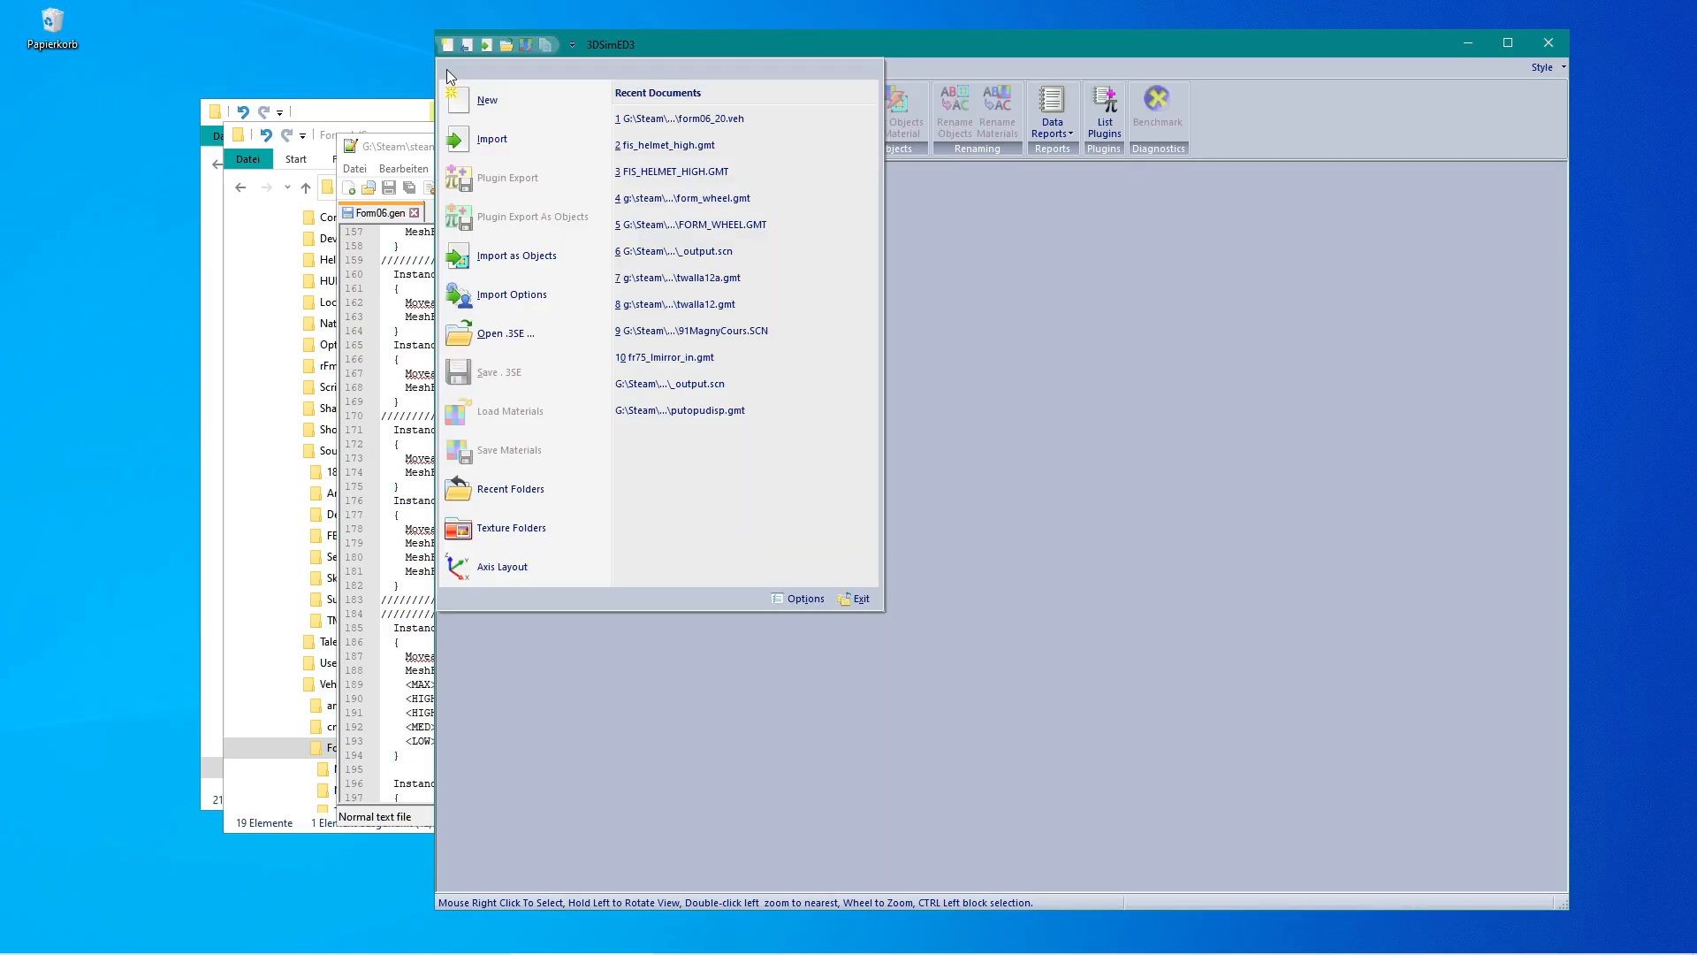
{"action": "left_click", "coordinate": [547, 256]}
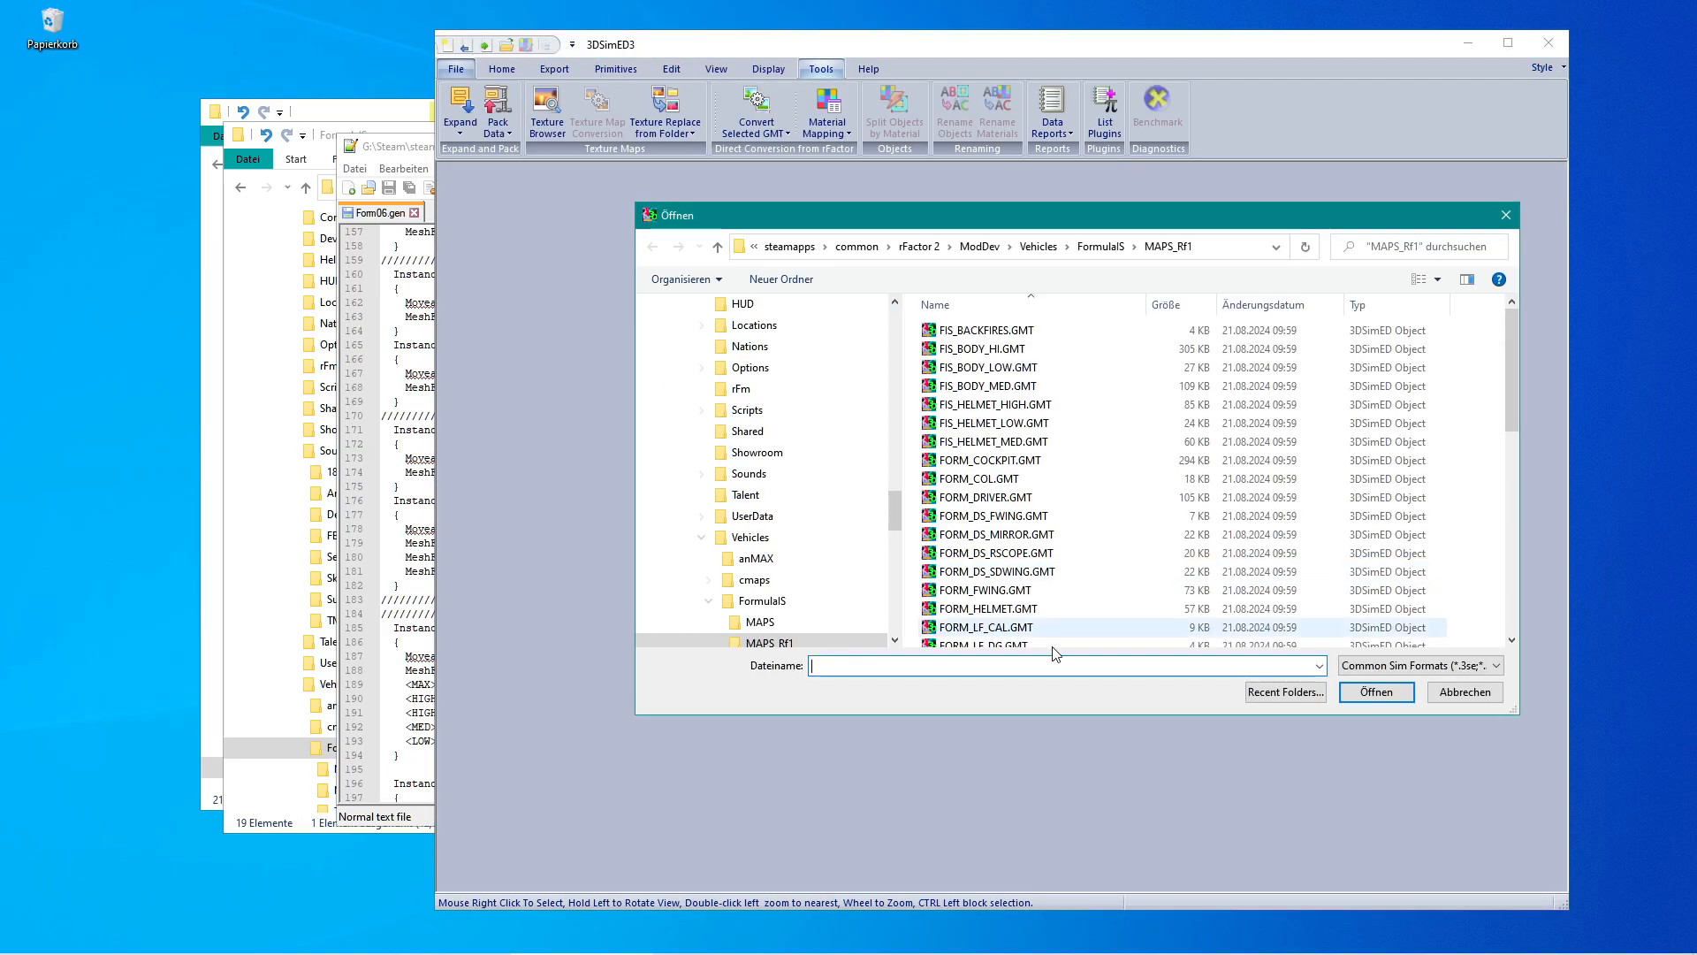
{"action": "left_click", "coordinate": [1022, 408]}
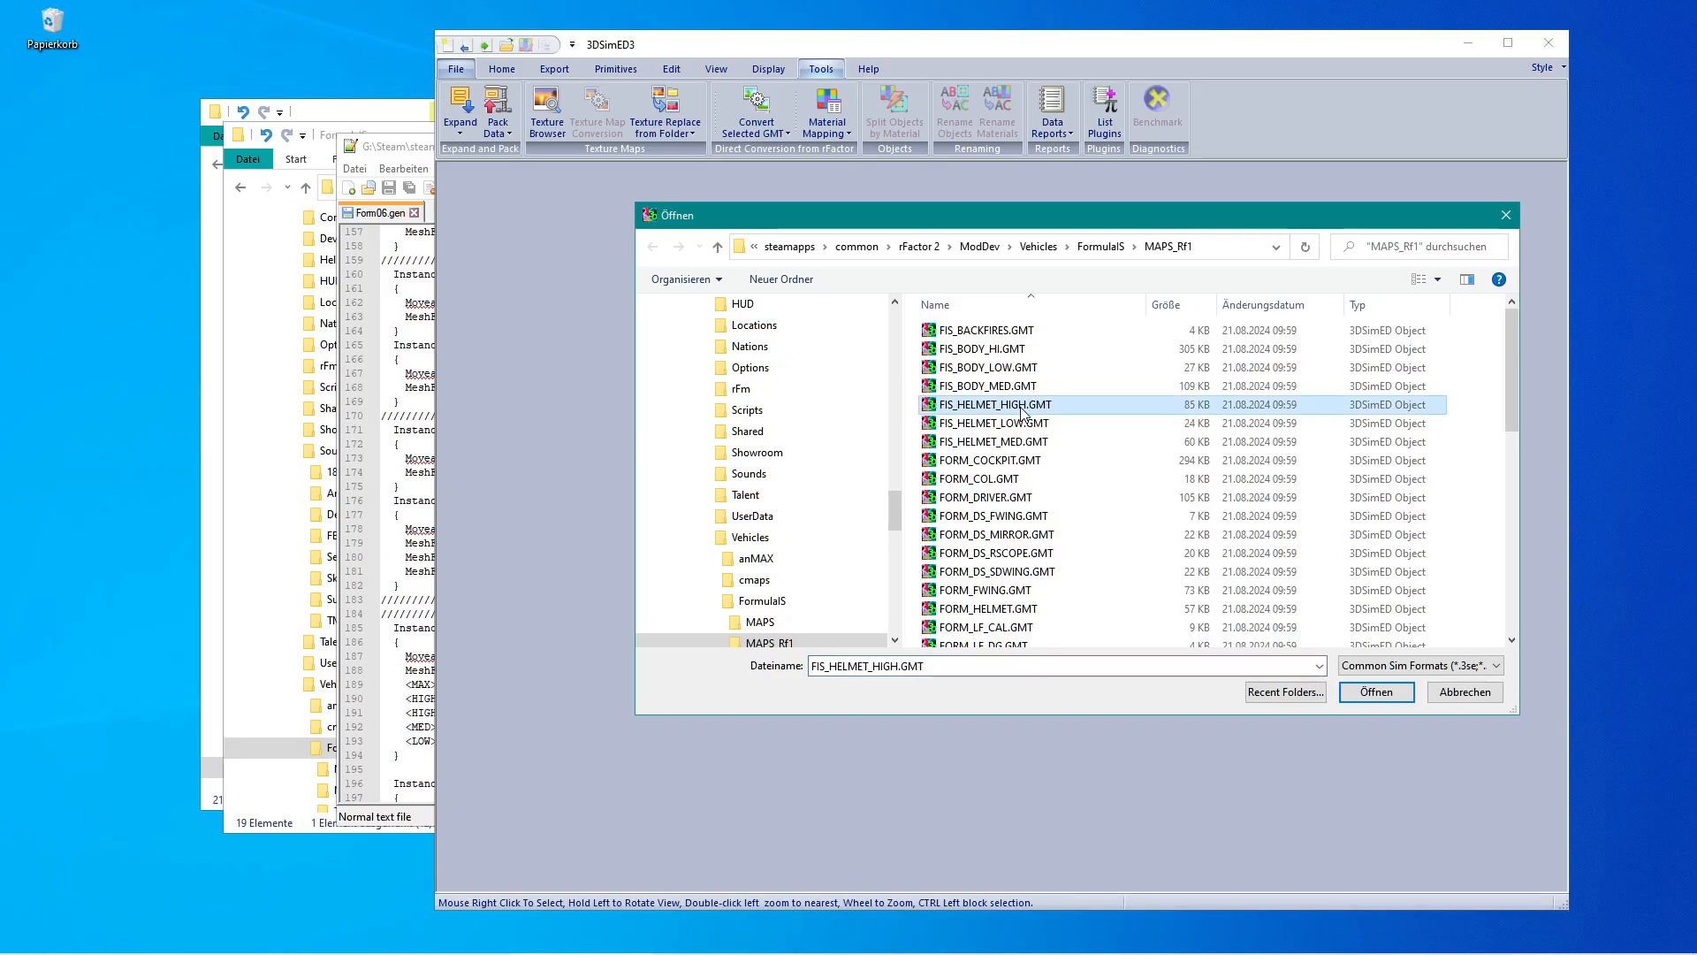
{"action": "left_click", "coordinate": [1450, 691]}
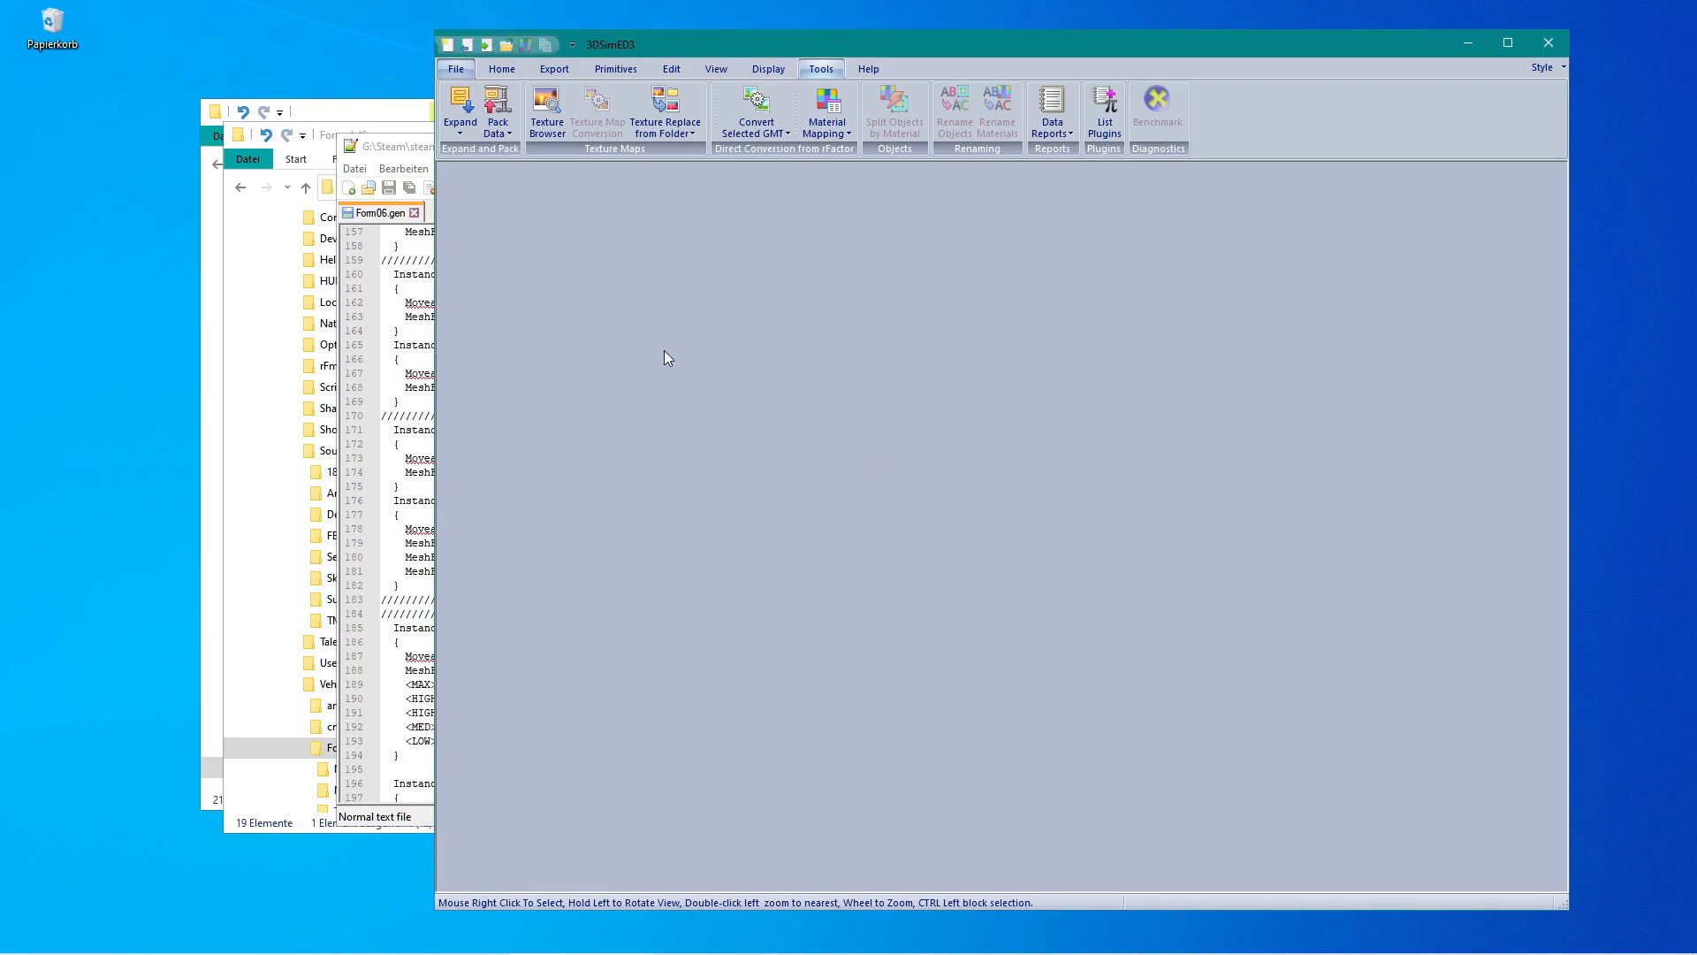
Start importing objects again and select all GMT files in the MAPS_Rf1 folder.
{"action": "left_click", "coordinate": [456, 68]}
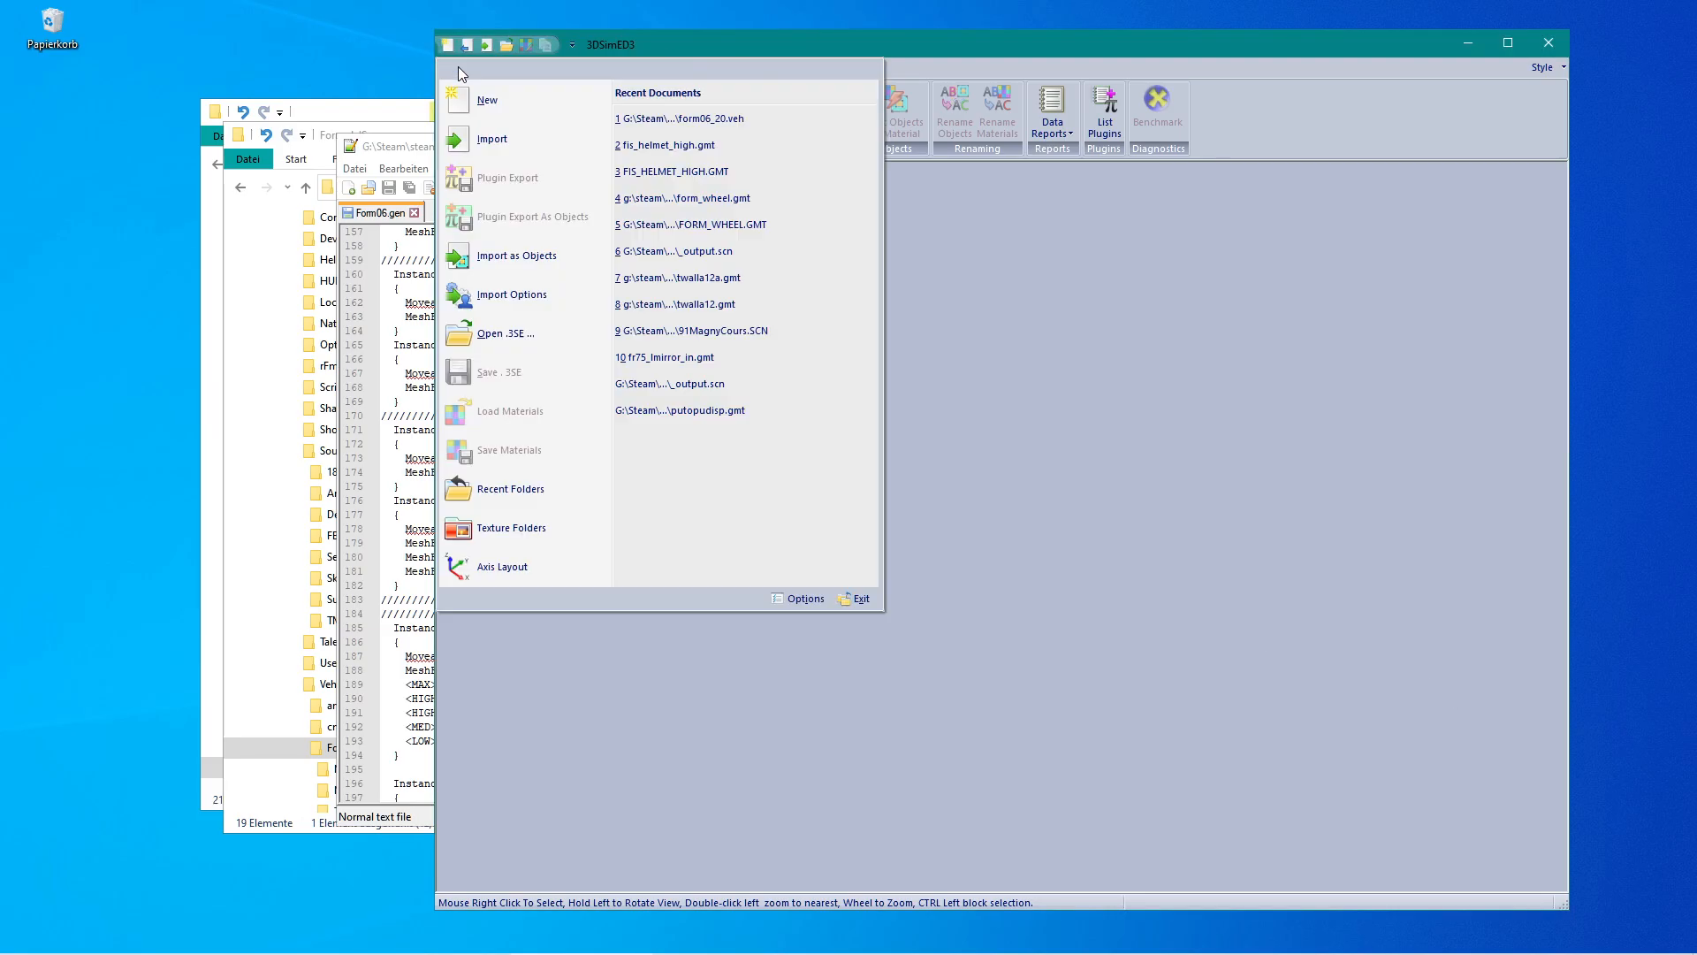
{"action": "left_click", "coordinate": [523, 270]}
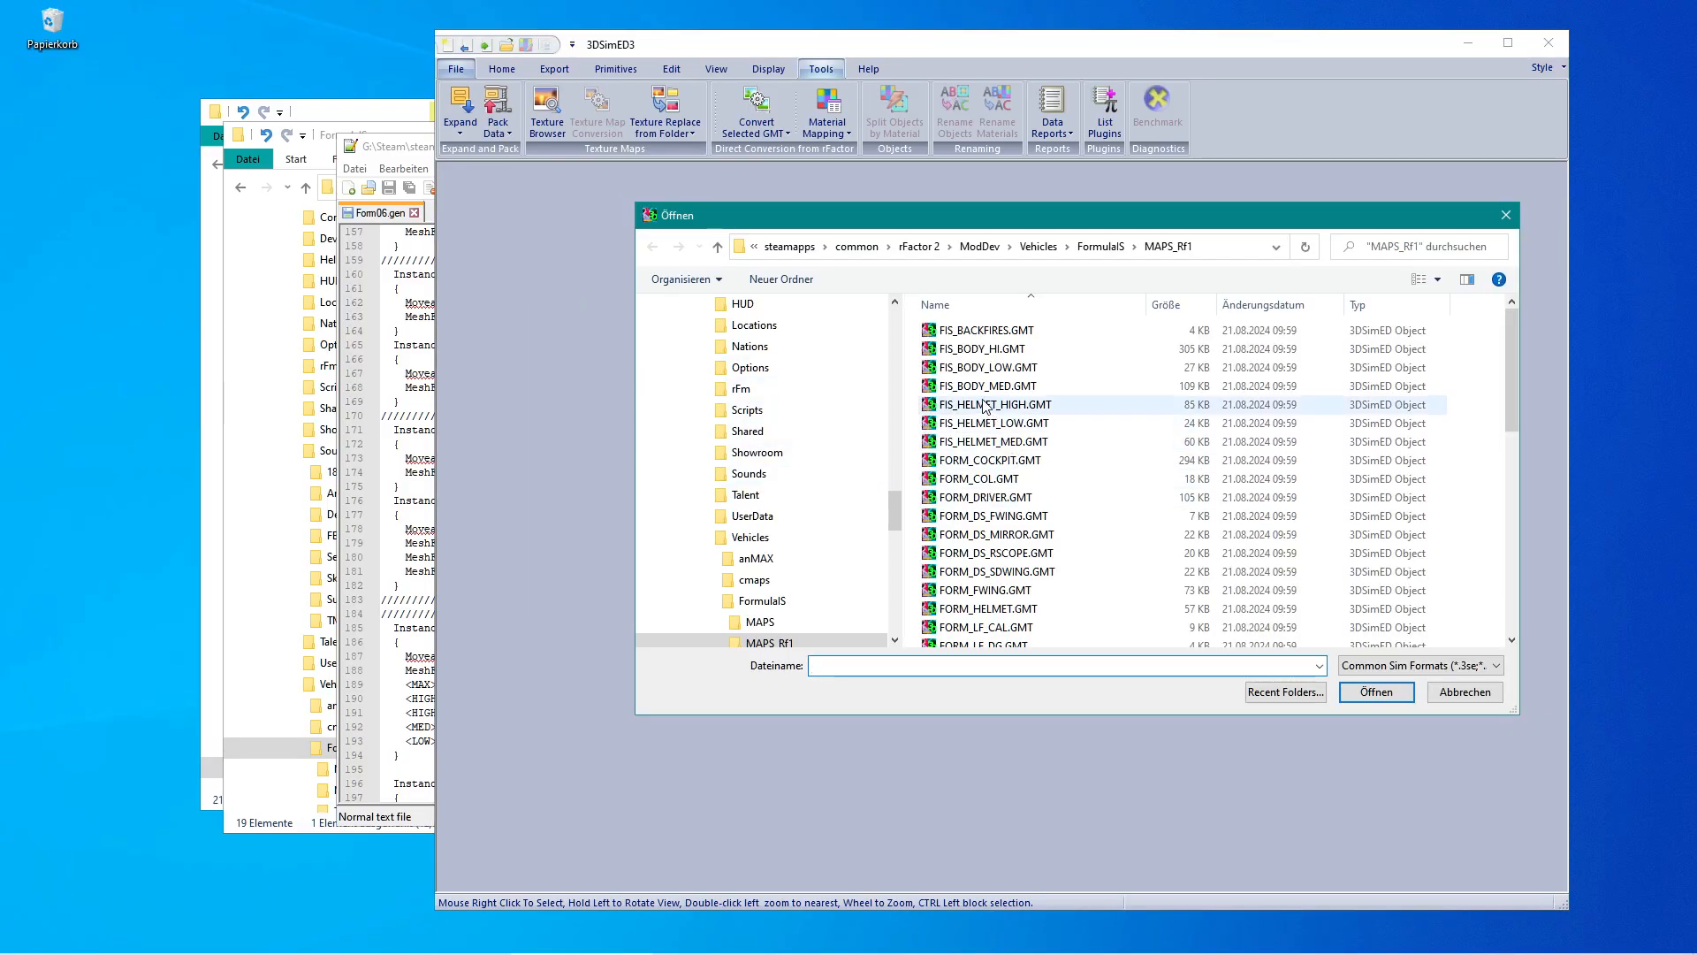
{"action": "left_click", "coordinate": [971, 410]}
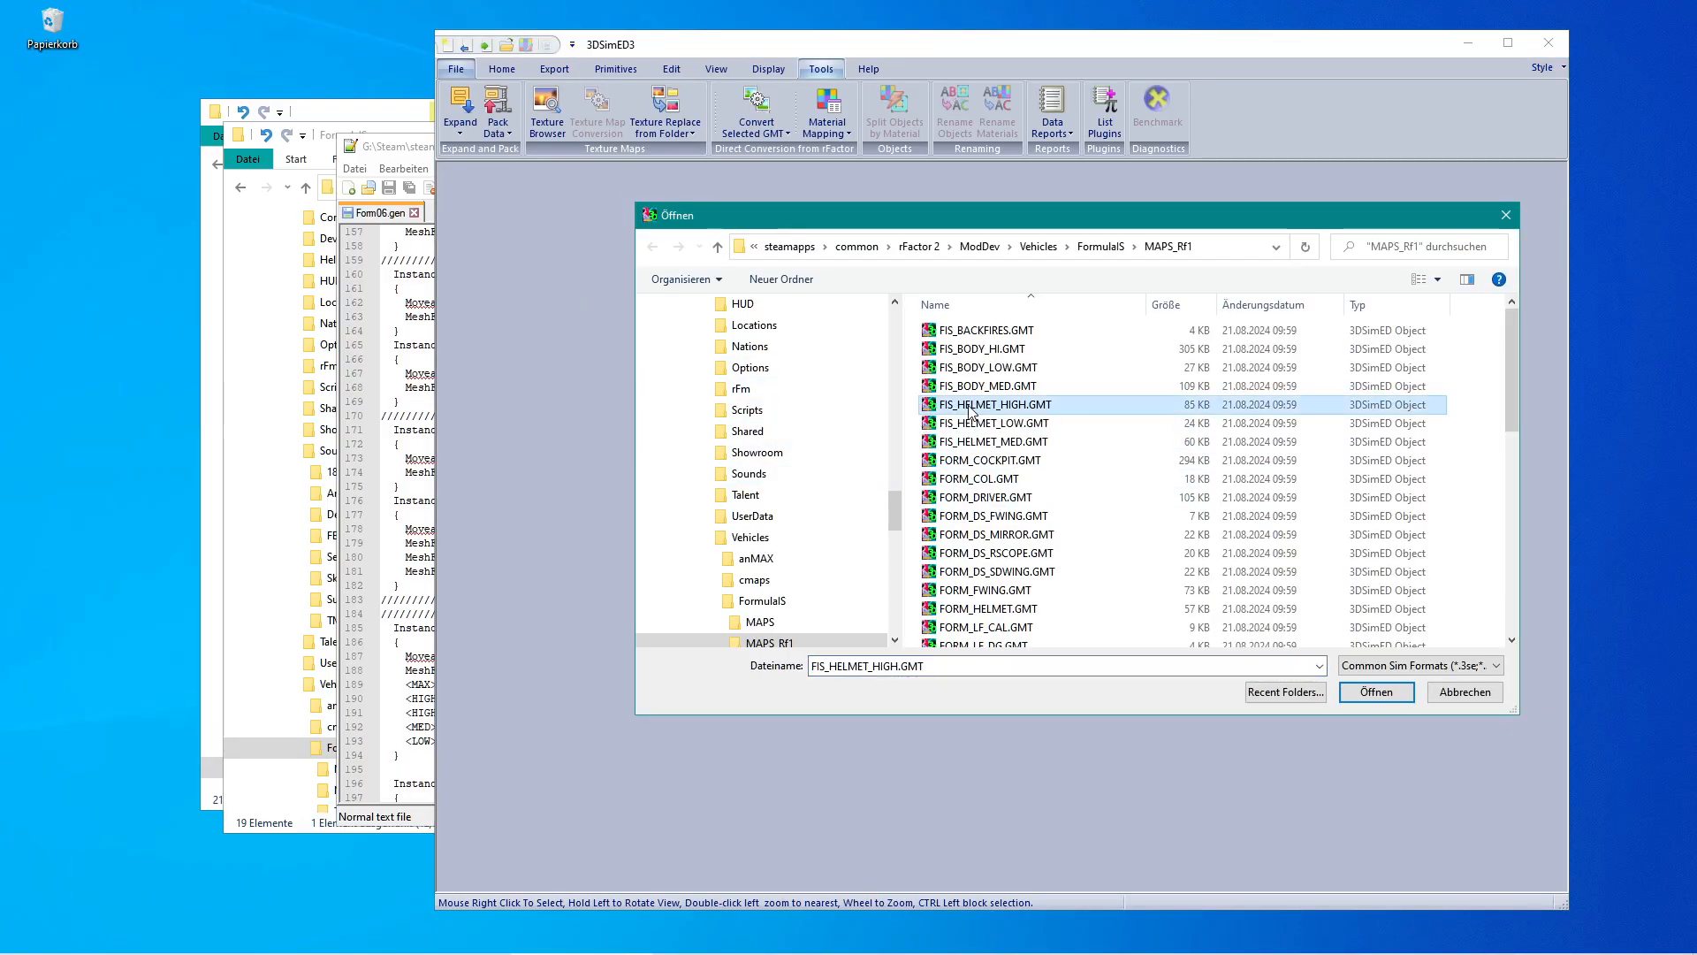
{"action": "left_click", "coordinate": [971, 445], "text": "shift"}
{"action": "left_click", "coordinate": [970, 447]}
{"action": "key", "text": "ctrl+a"}
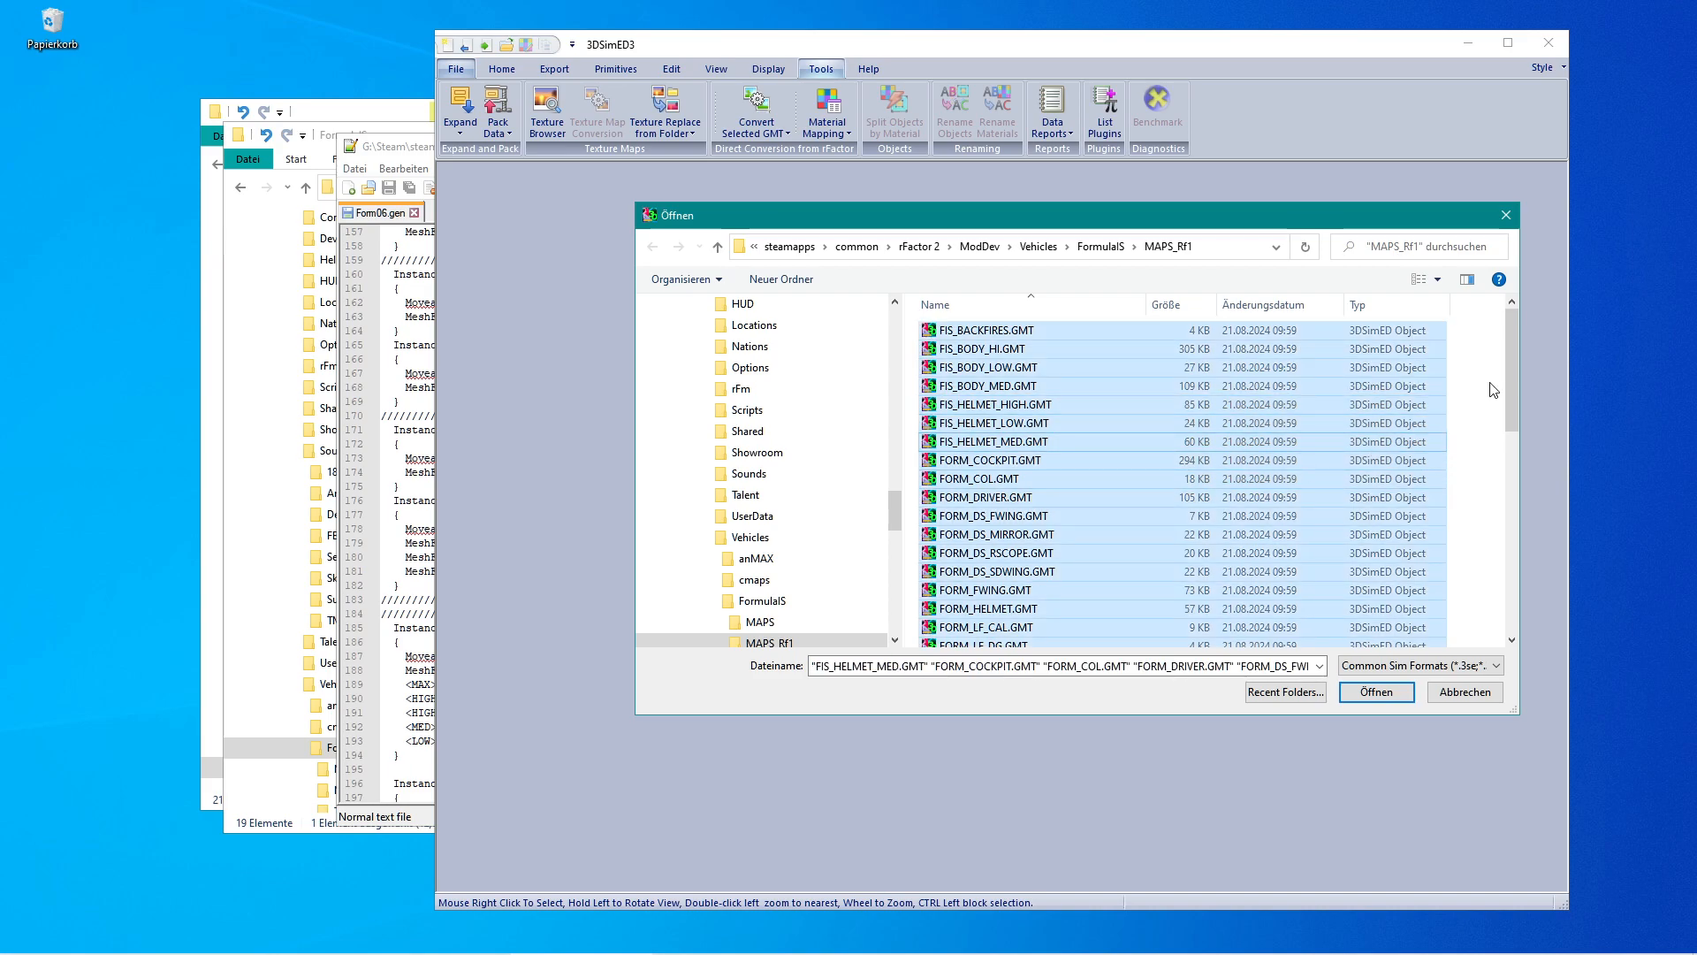
Exclude the three FIS_HELMET files plus FORM_WHEEL and FORM_WHEEL_LOD, then import the remaining GMT files as objects.
{"action": "left_click", "coordinate": [1006, 406], "text": "ctrl"}
{"action": "left_click", "coordinate": [1005, 424], "text": "ctrl"}
{"action": "left_click", "coordinate": [1006, 442], "text": "ctrl"}
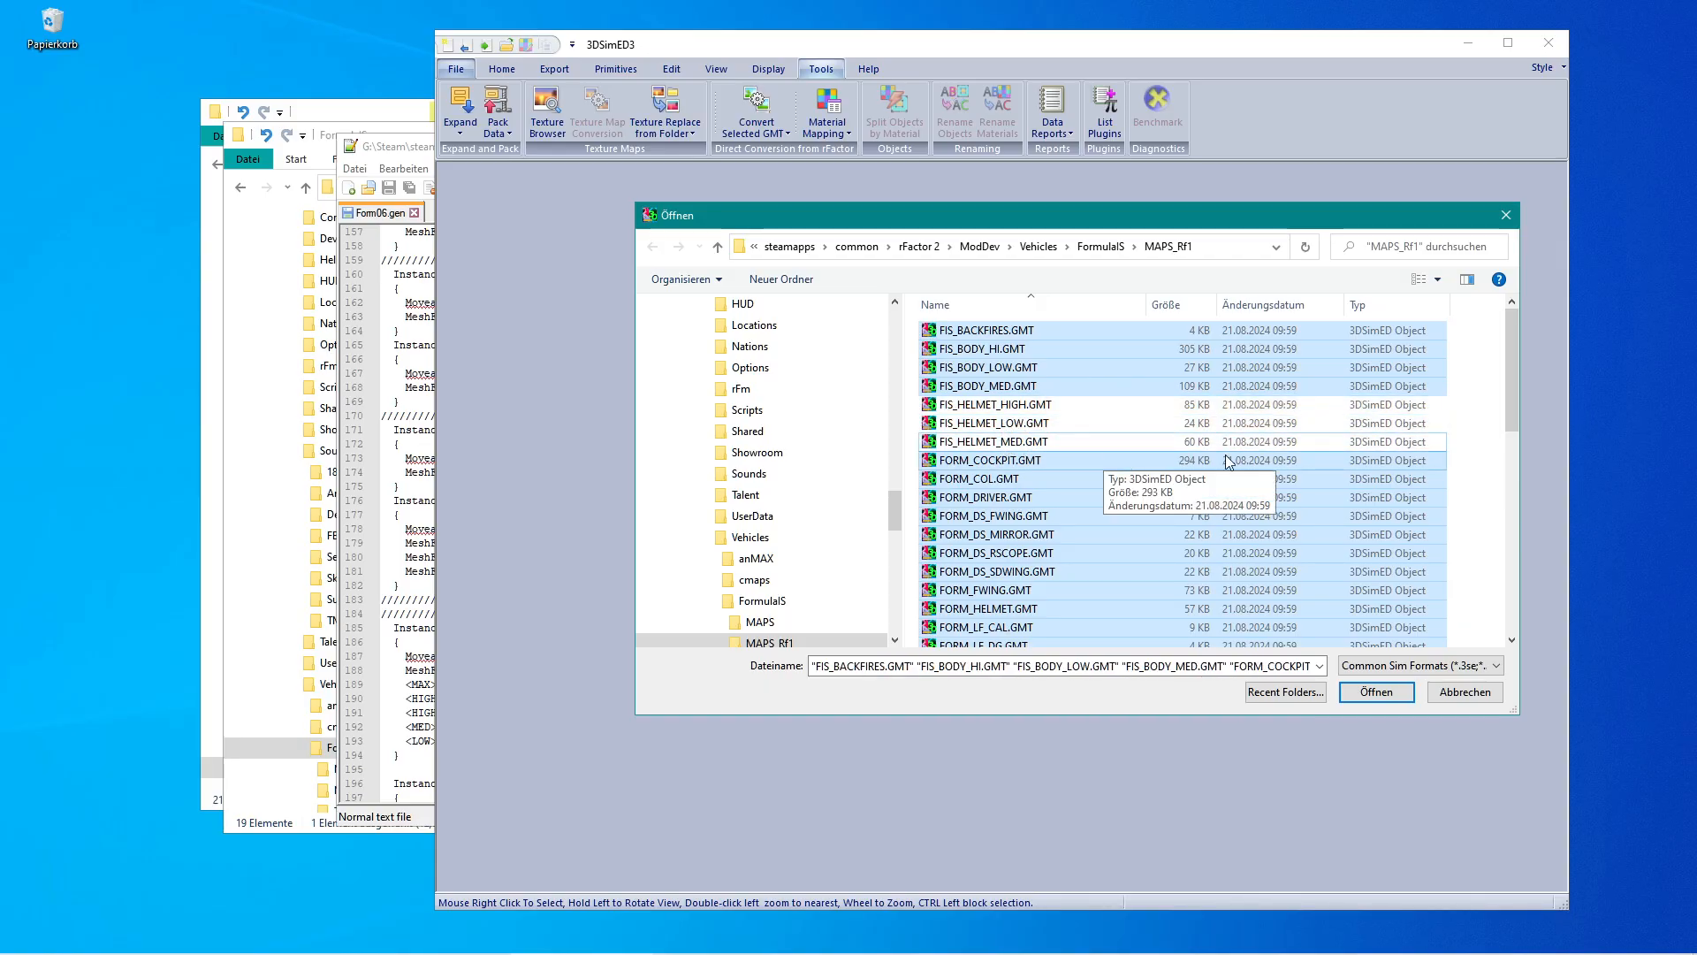
{"action": "left_click_drag", "start_coordinate": [1510, 400], "coordinate": [1517, 598]}
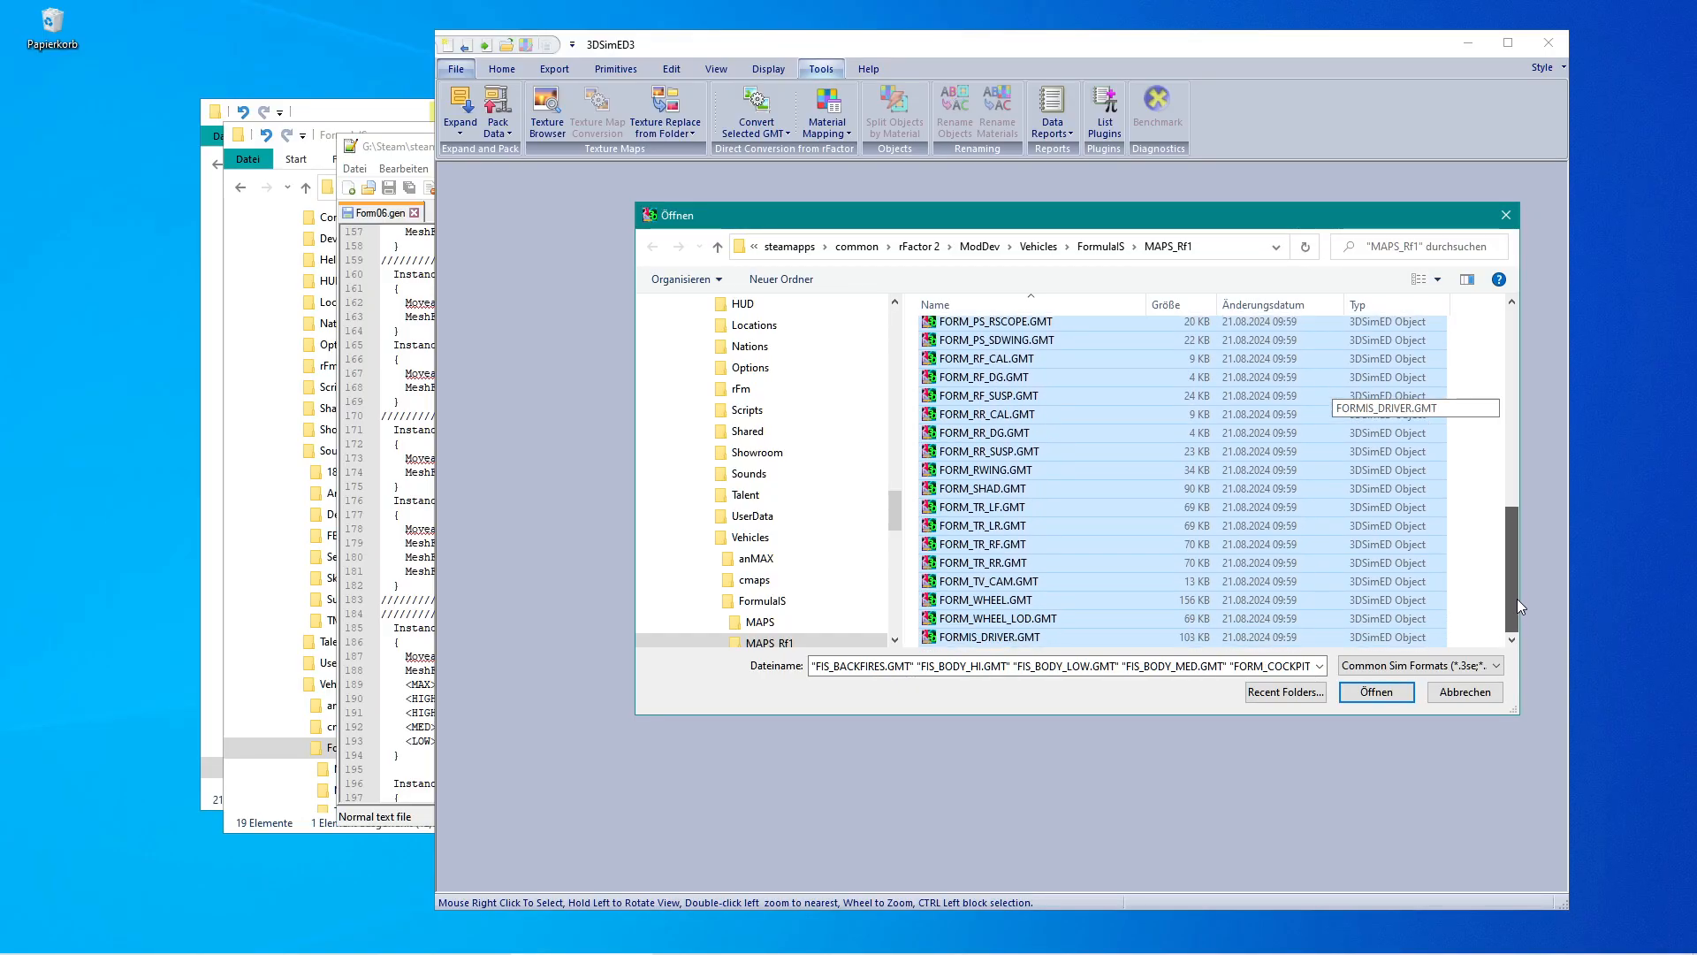
{"action": "left_click", "coordinate": [1013, 604], "text": "ctrl"}
{"action": "left_click", "coordinate": [1019, 623], "text": "ctrl"}
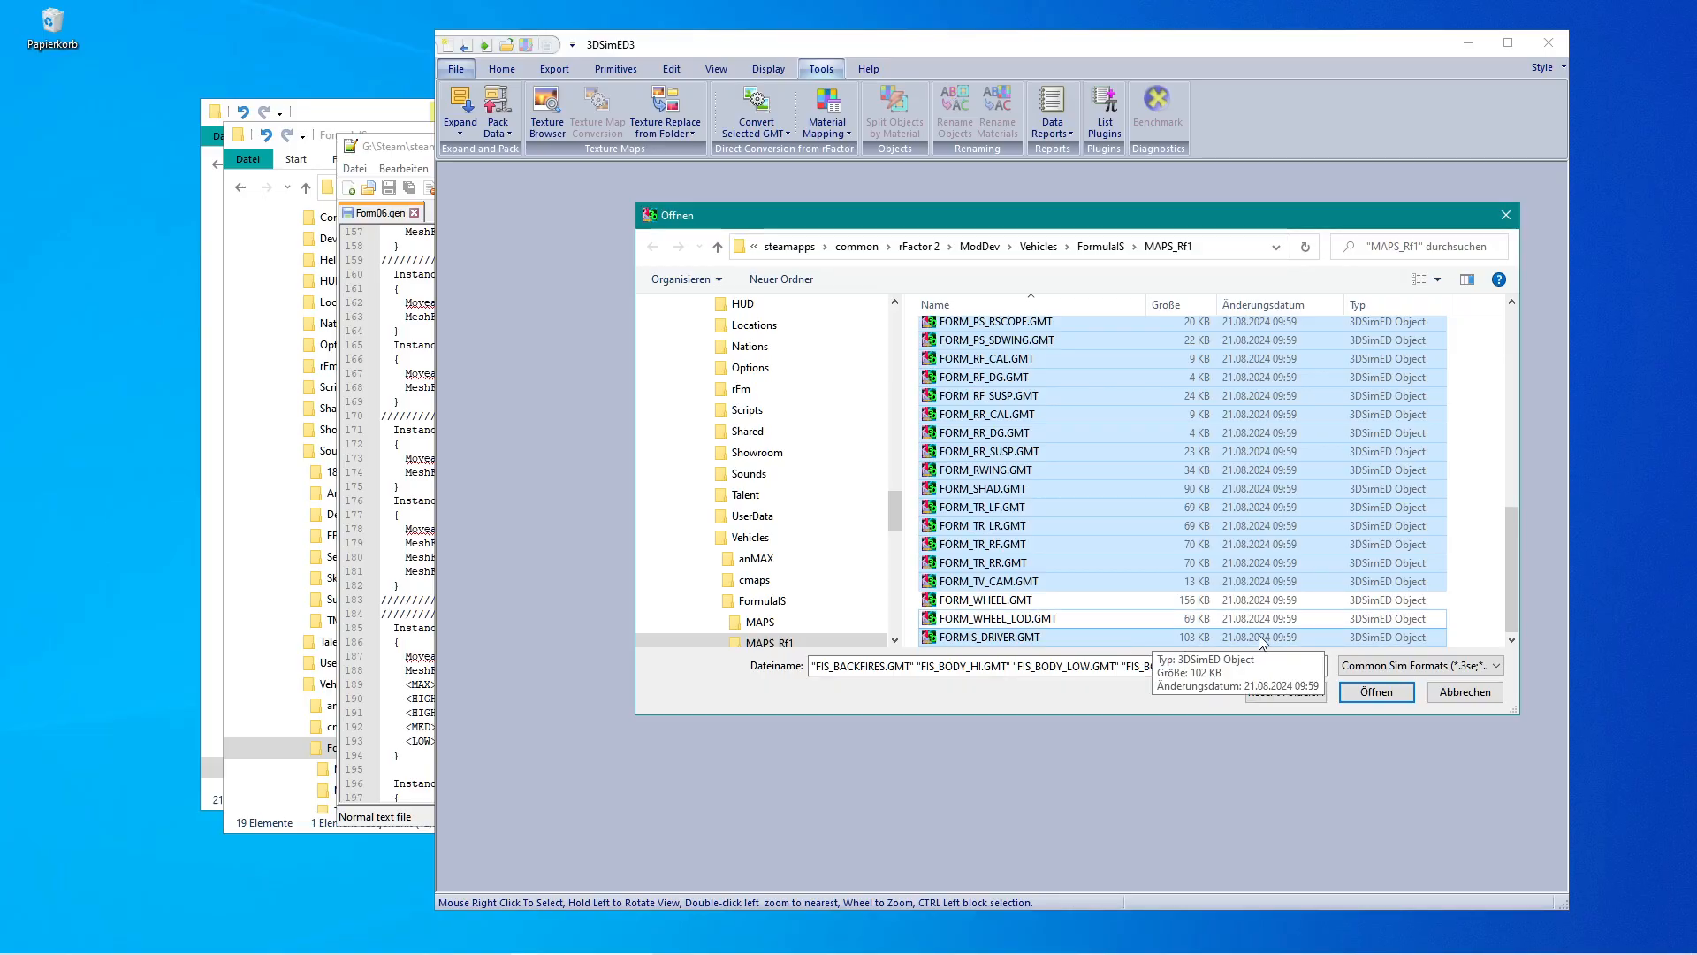
{"action": "left_click", "coordinate": [1377, 692]}
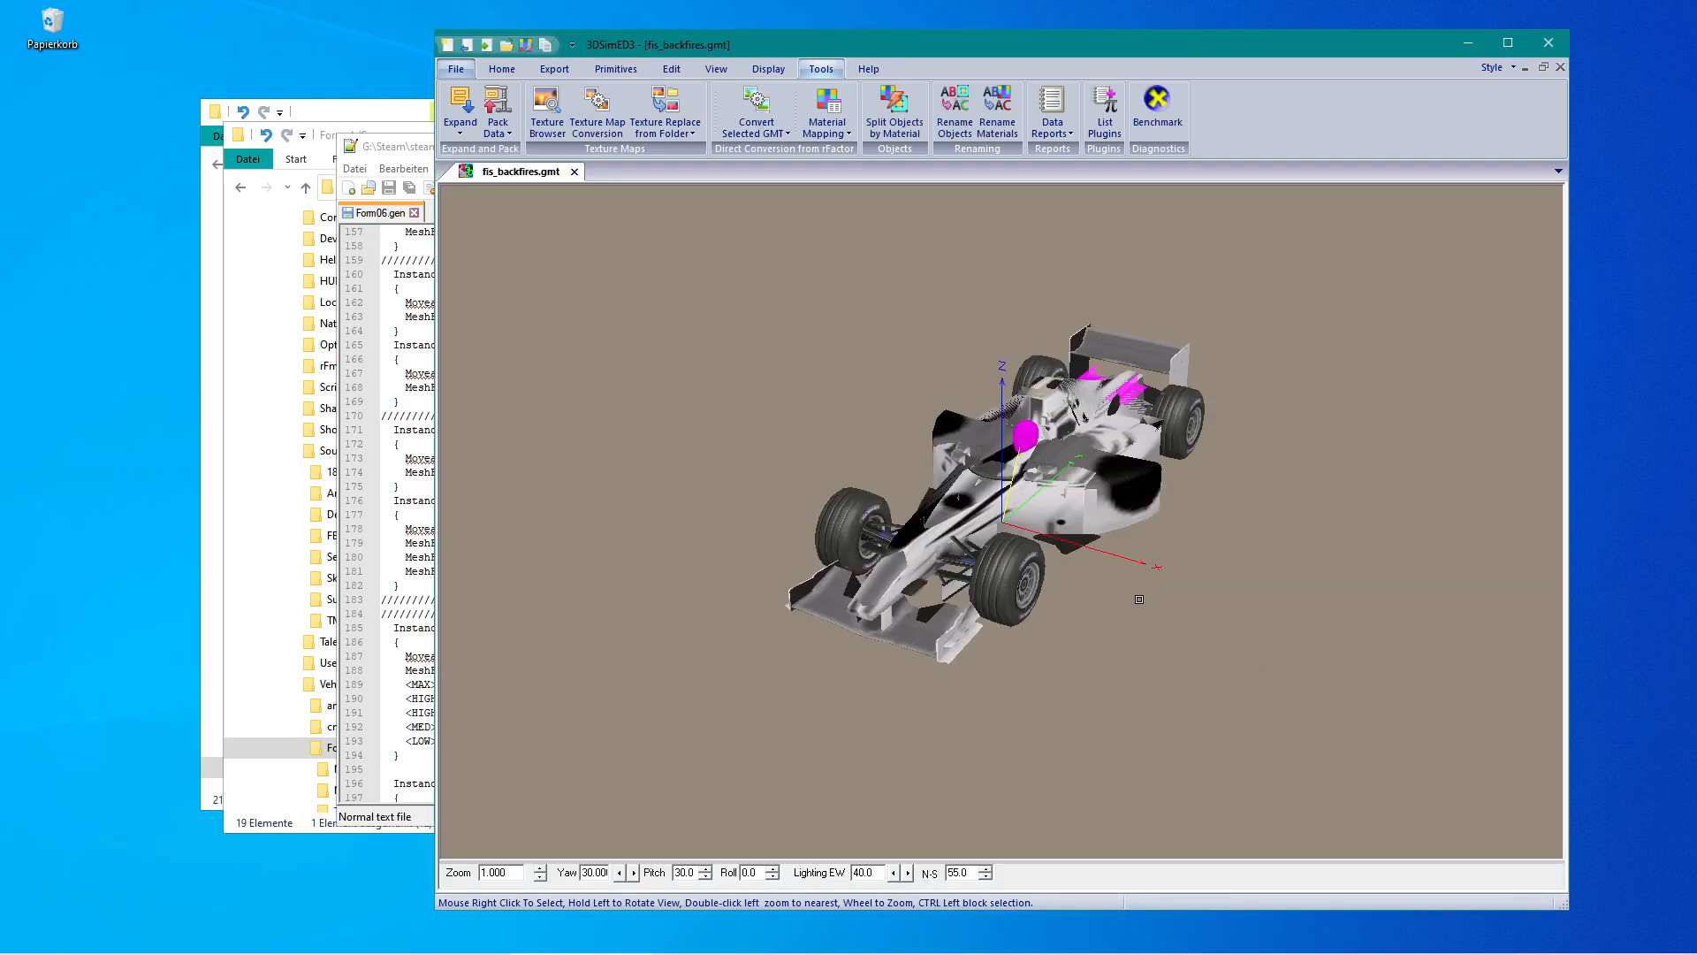
Identify the object at the driver's helmet and compare it with the Helmet instance in Form06.gen.
{"action": "right_click", "coordinate": [1040, 445]}
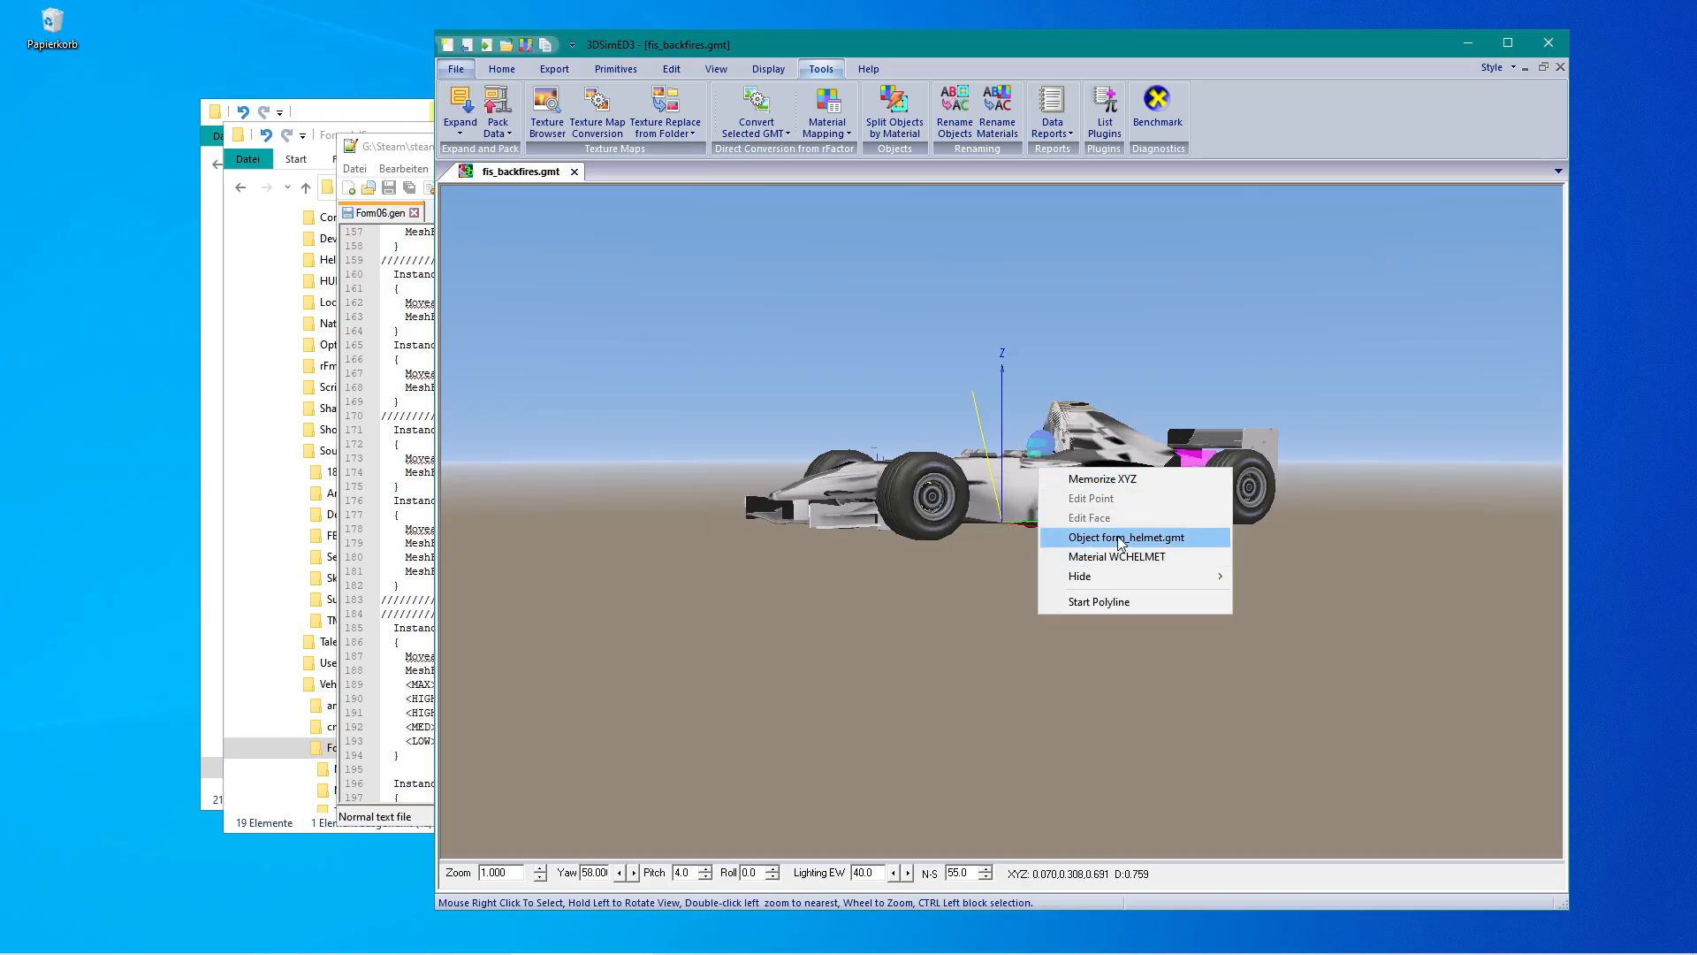
{"action": "left_click", "coordinate": [397, 726]}
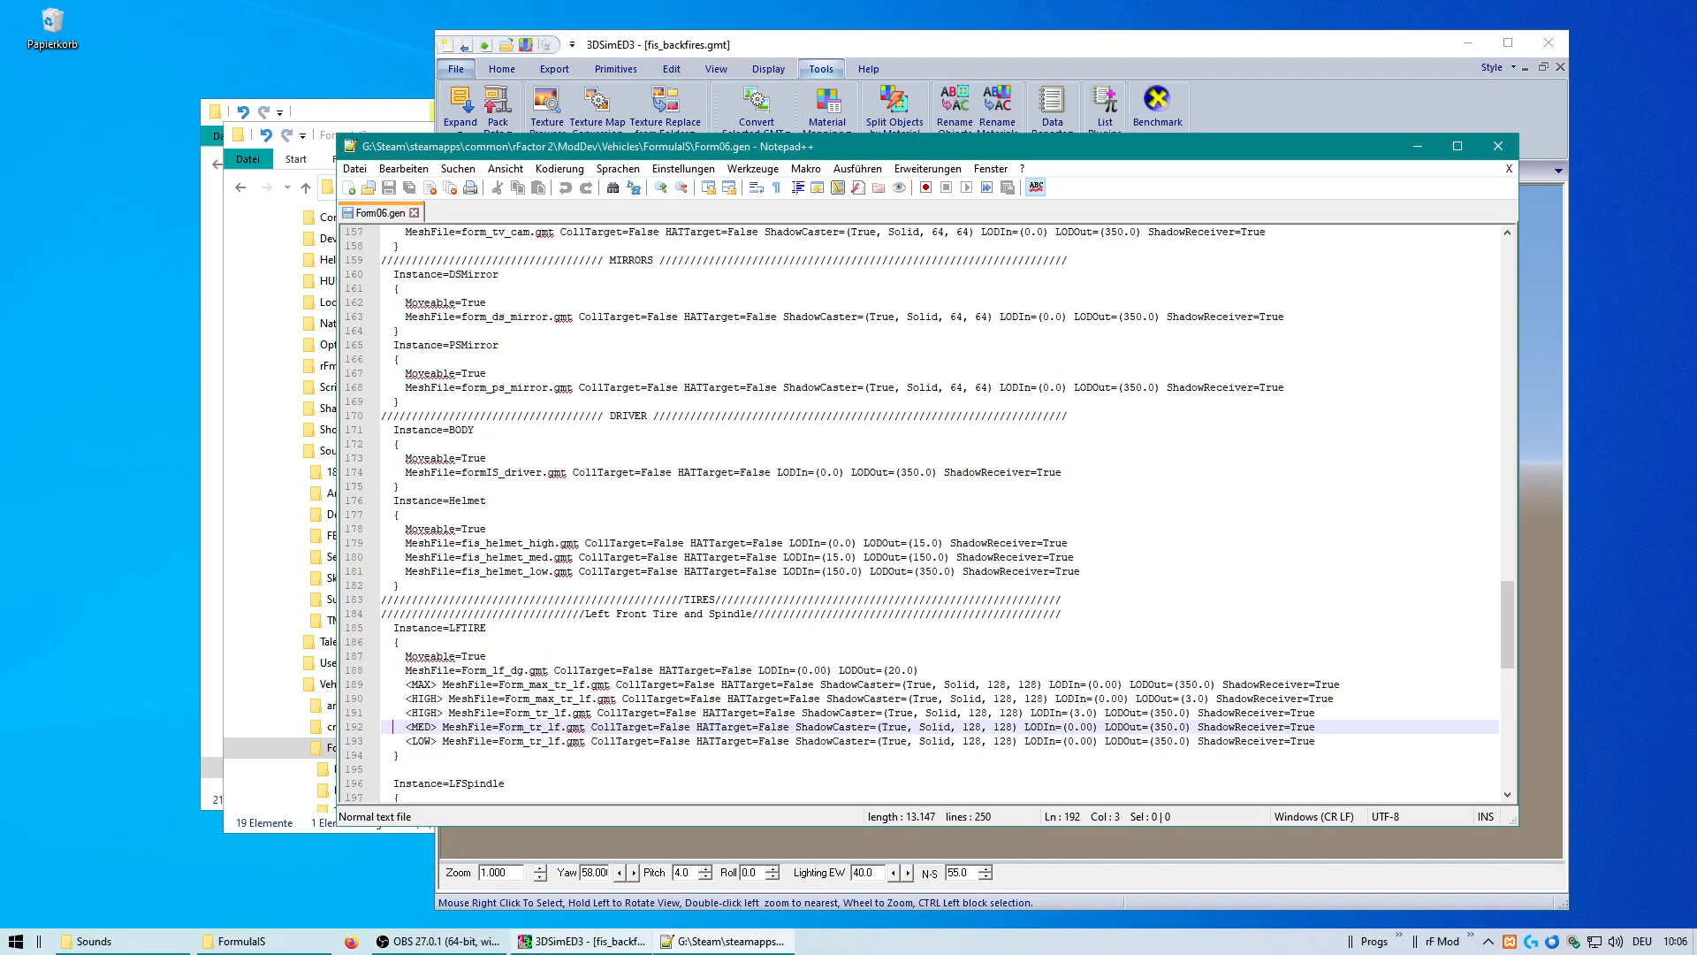
{"action": "left_click", "coordinate": [610, 943]}
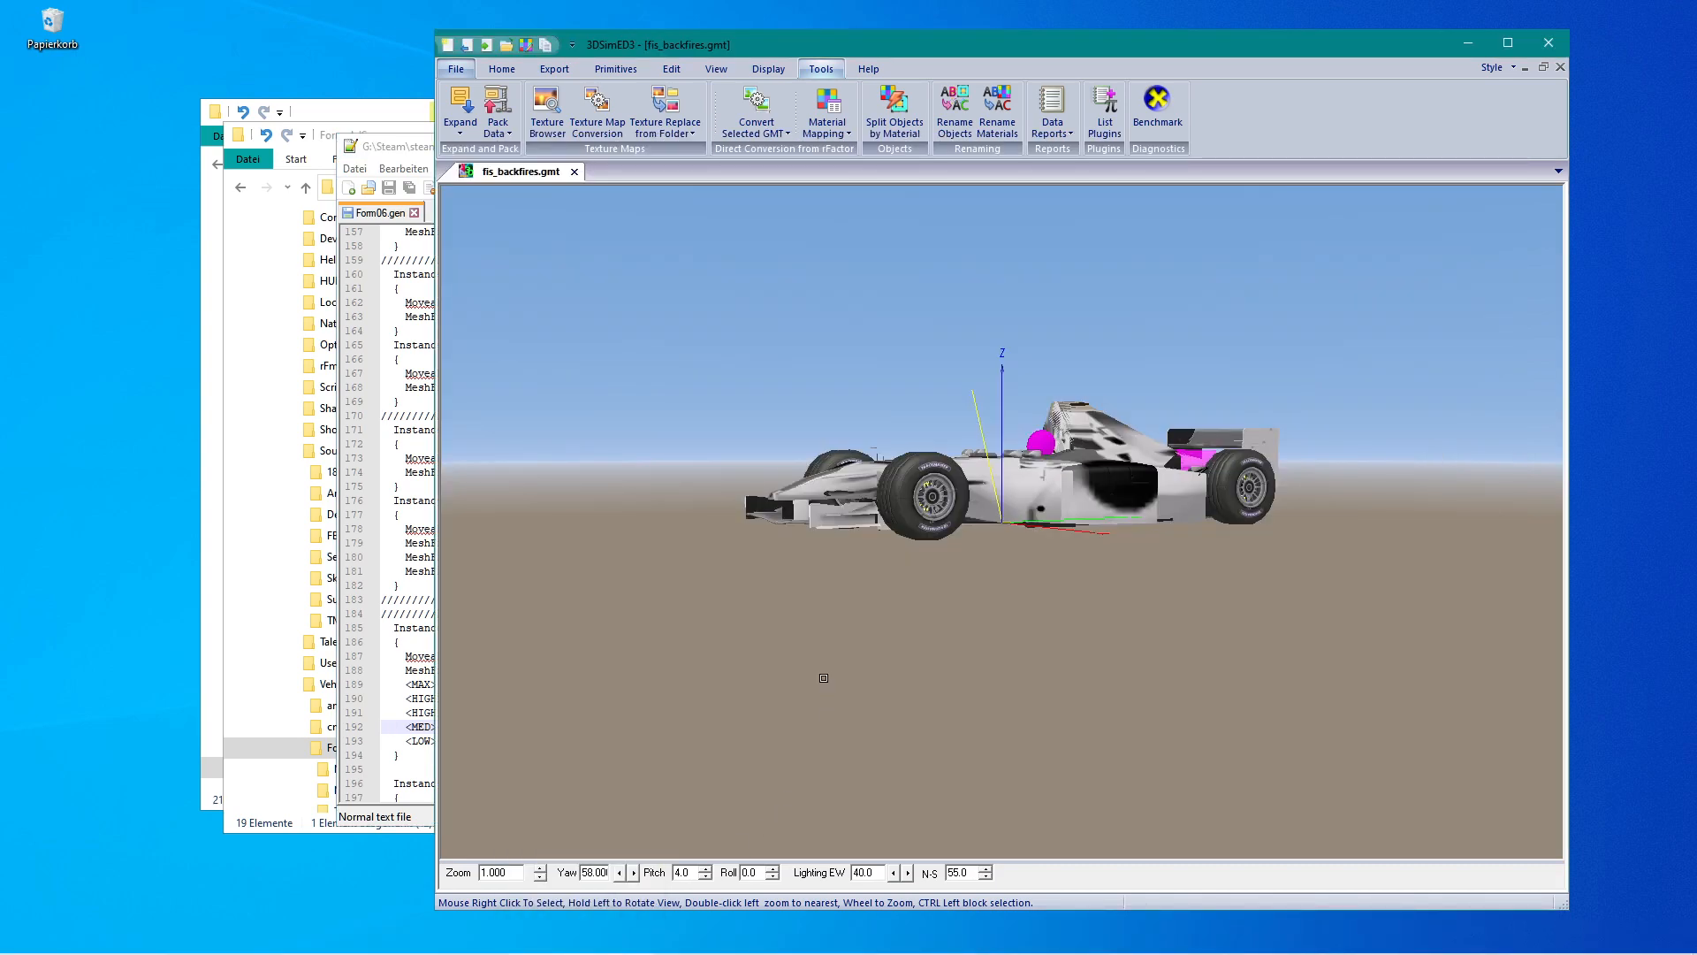
Export the loaded objects as rFactor2 objects into the FormulaIS MAPS folder.
{"action": "left_click", "coordinate": [552, 70]}
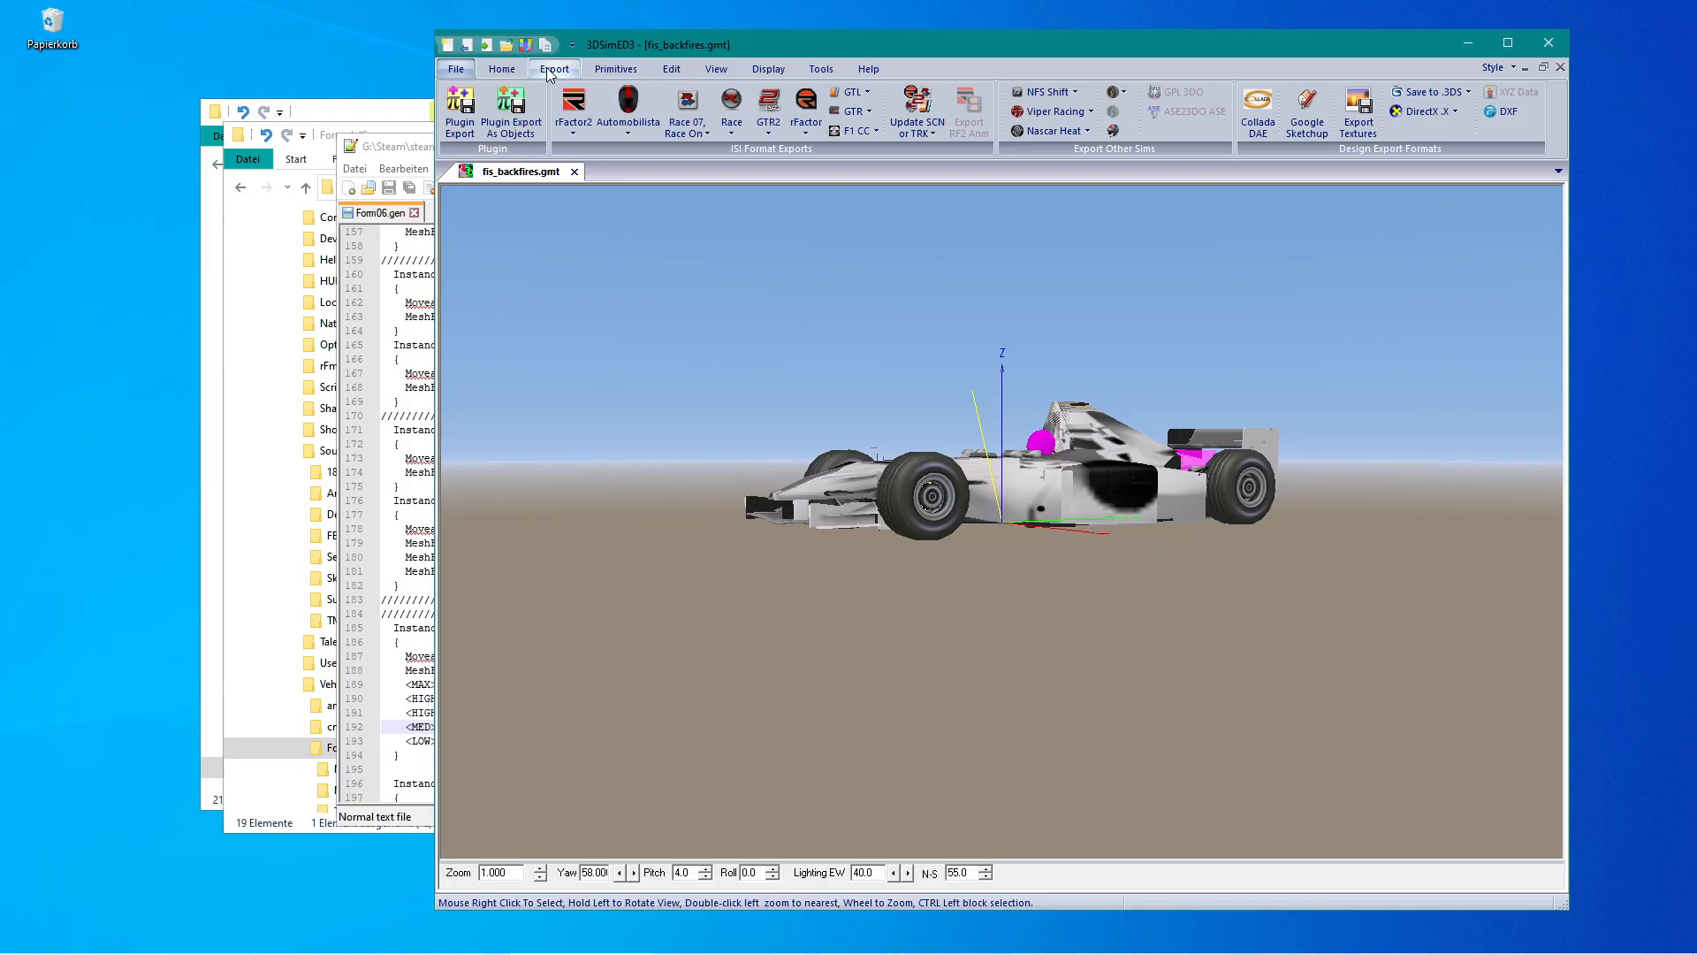
{"action": "left_click", "coordinate": [577, 111]}
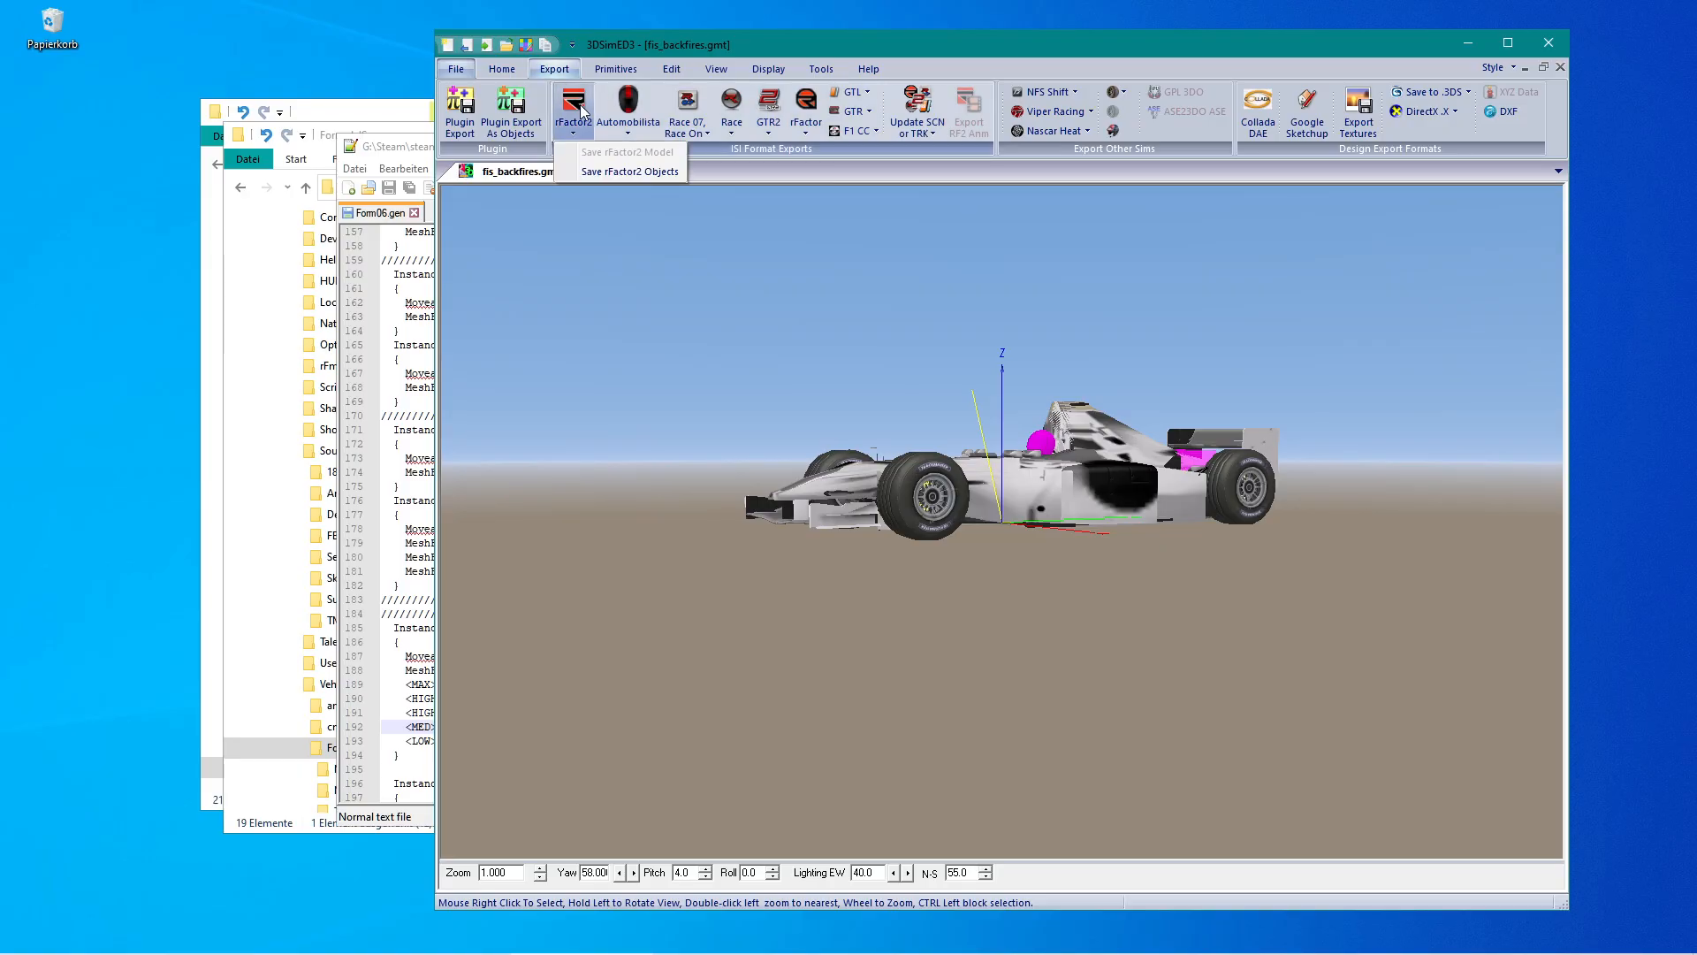
{"action": "left_click", "coordinate": [628, 171]}
{"action": "left_click", "coordinate": [1037, 382]}
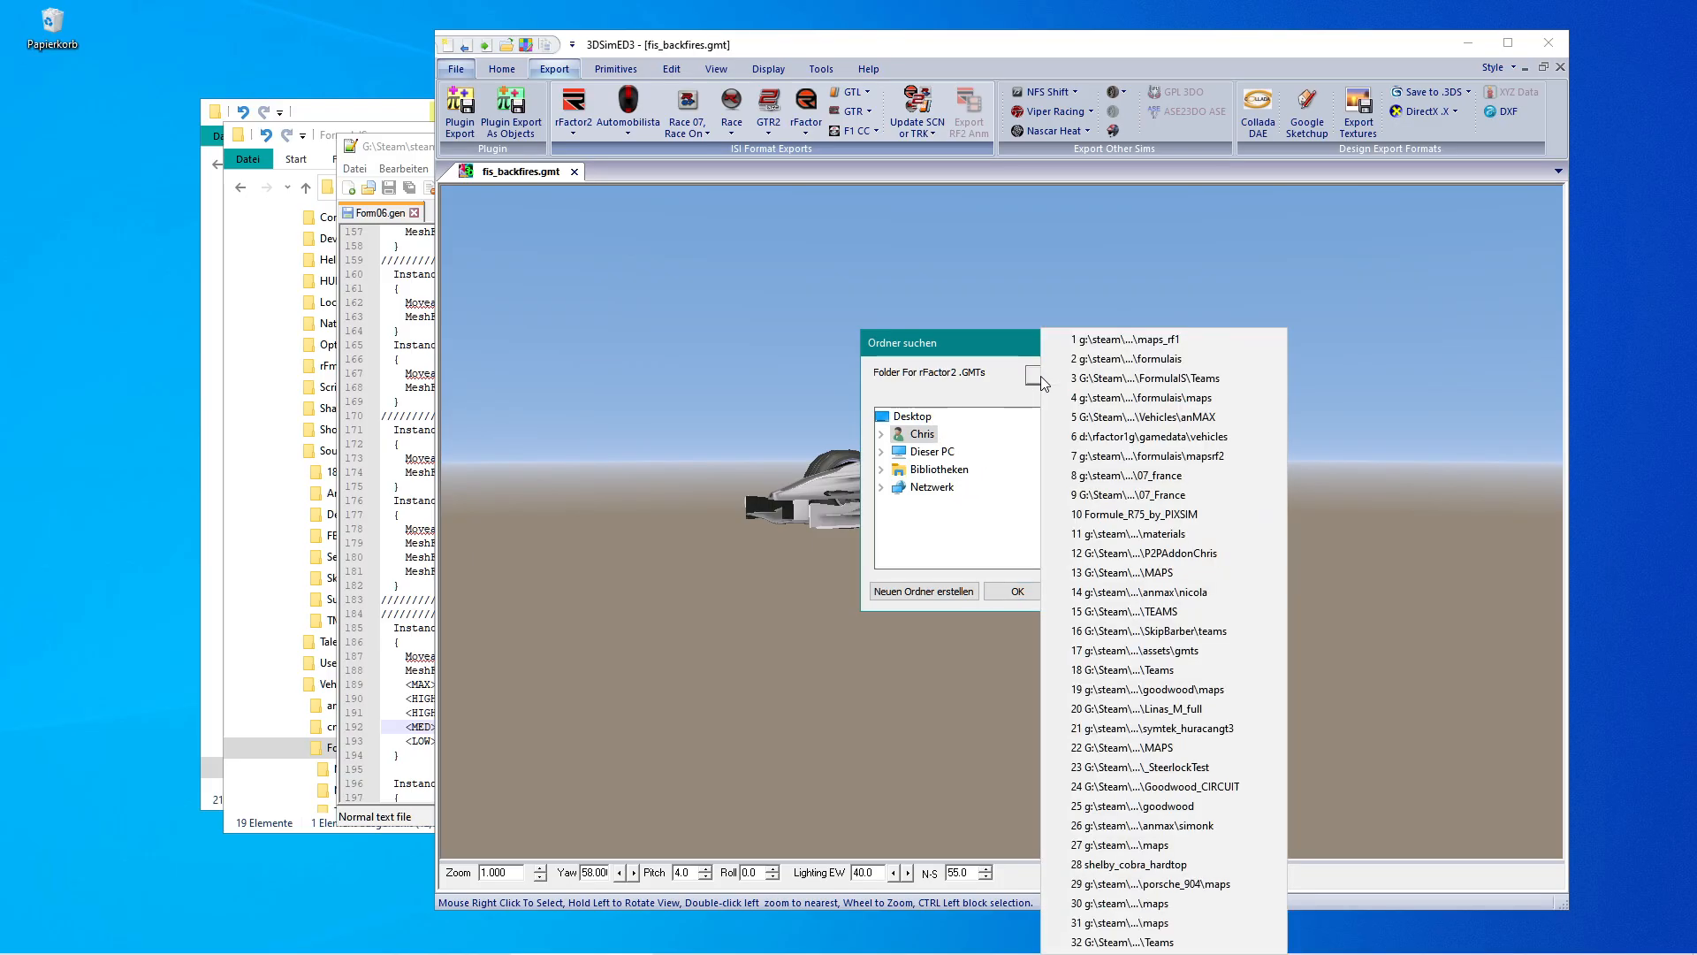
{"action": "left_click", "coordinate": [1150, 345]}
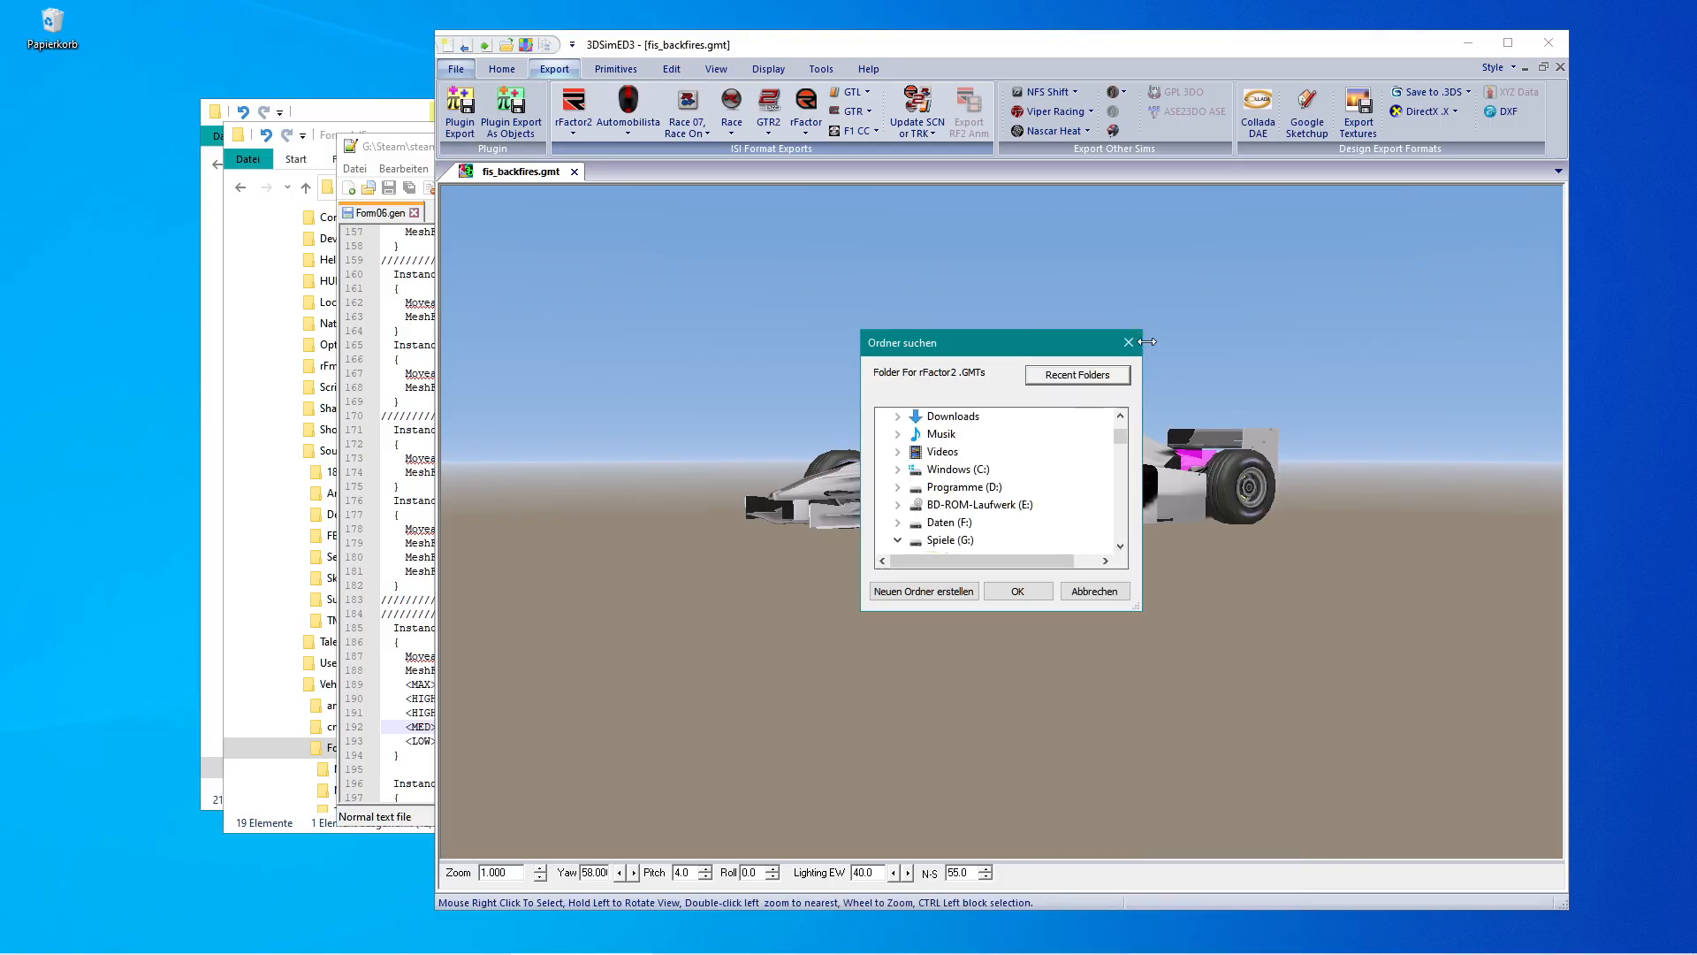
{"action": "left_click_drag", "start_coordinate": [1118, 437], "coordinate": [1121, 501]}
{"action": "left_click_drag", "start_coordinate": [1033, 560], "coordinate": [1063, 560]}
{"action": "left_click", "coordinate": [1021, 435]}
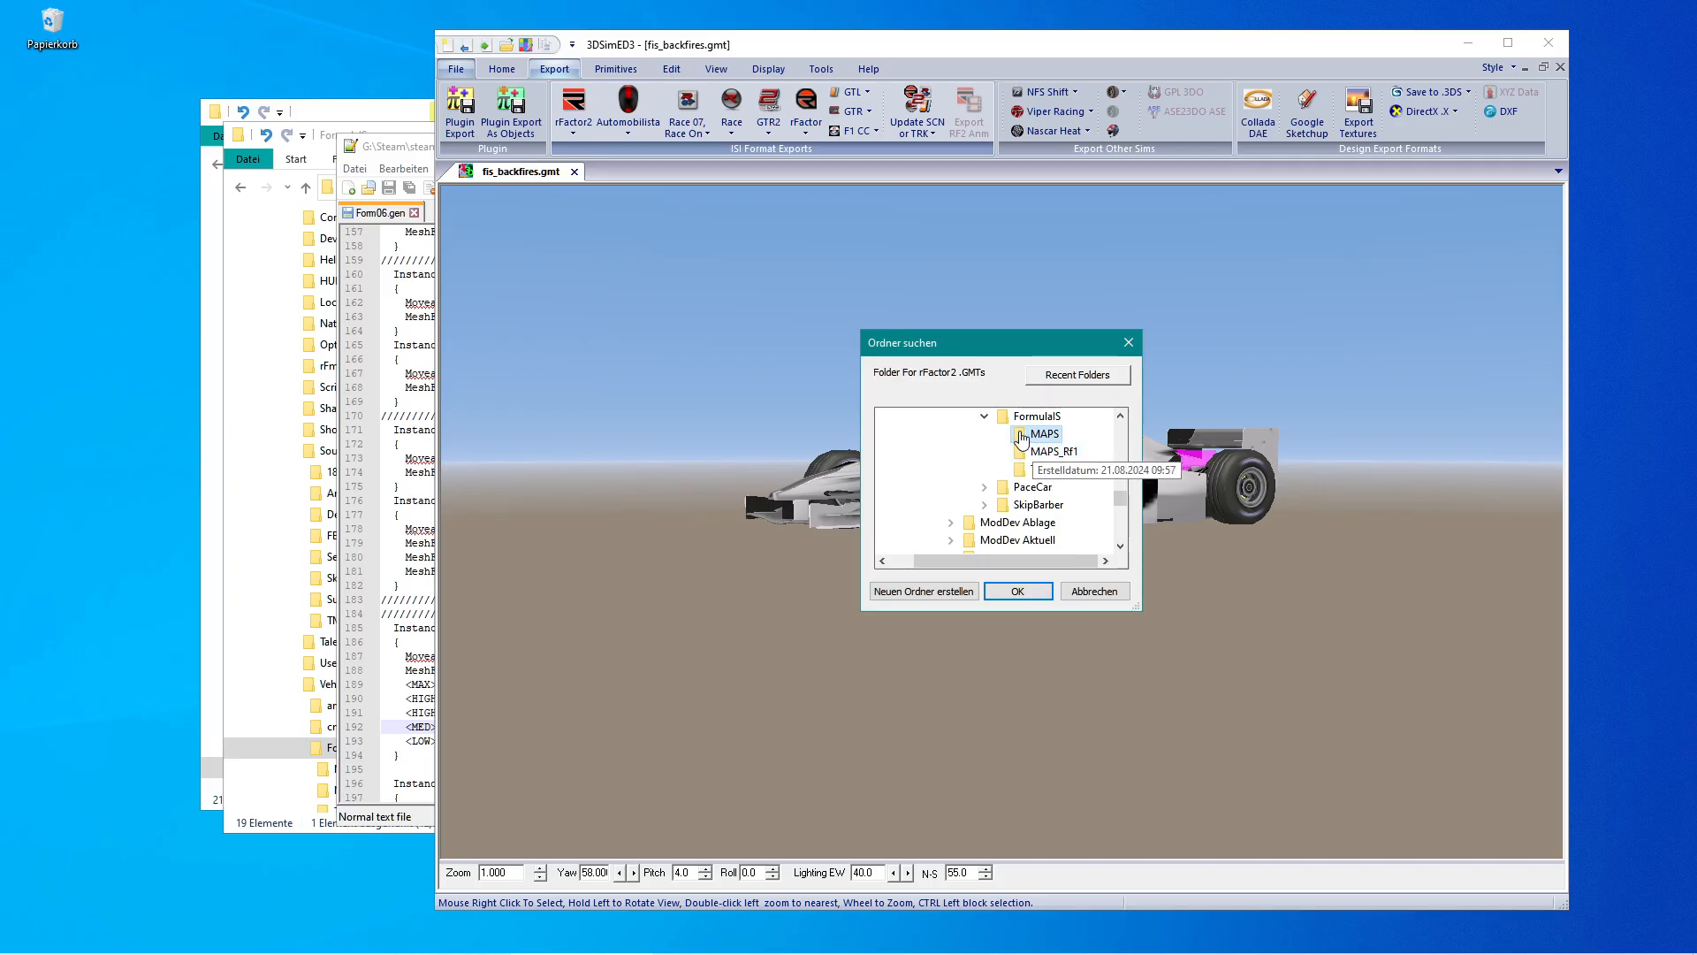
{"action": "left_click", "coordinate": [1018, 592]}
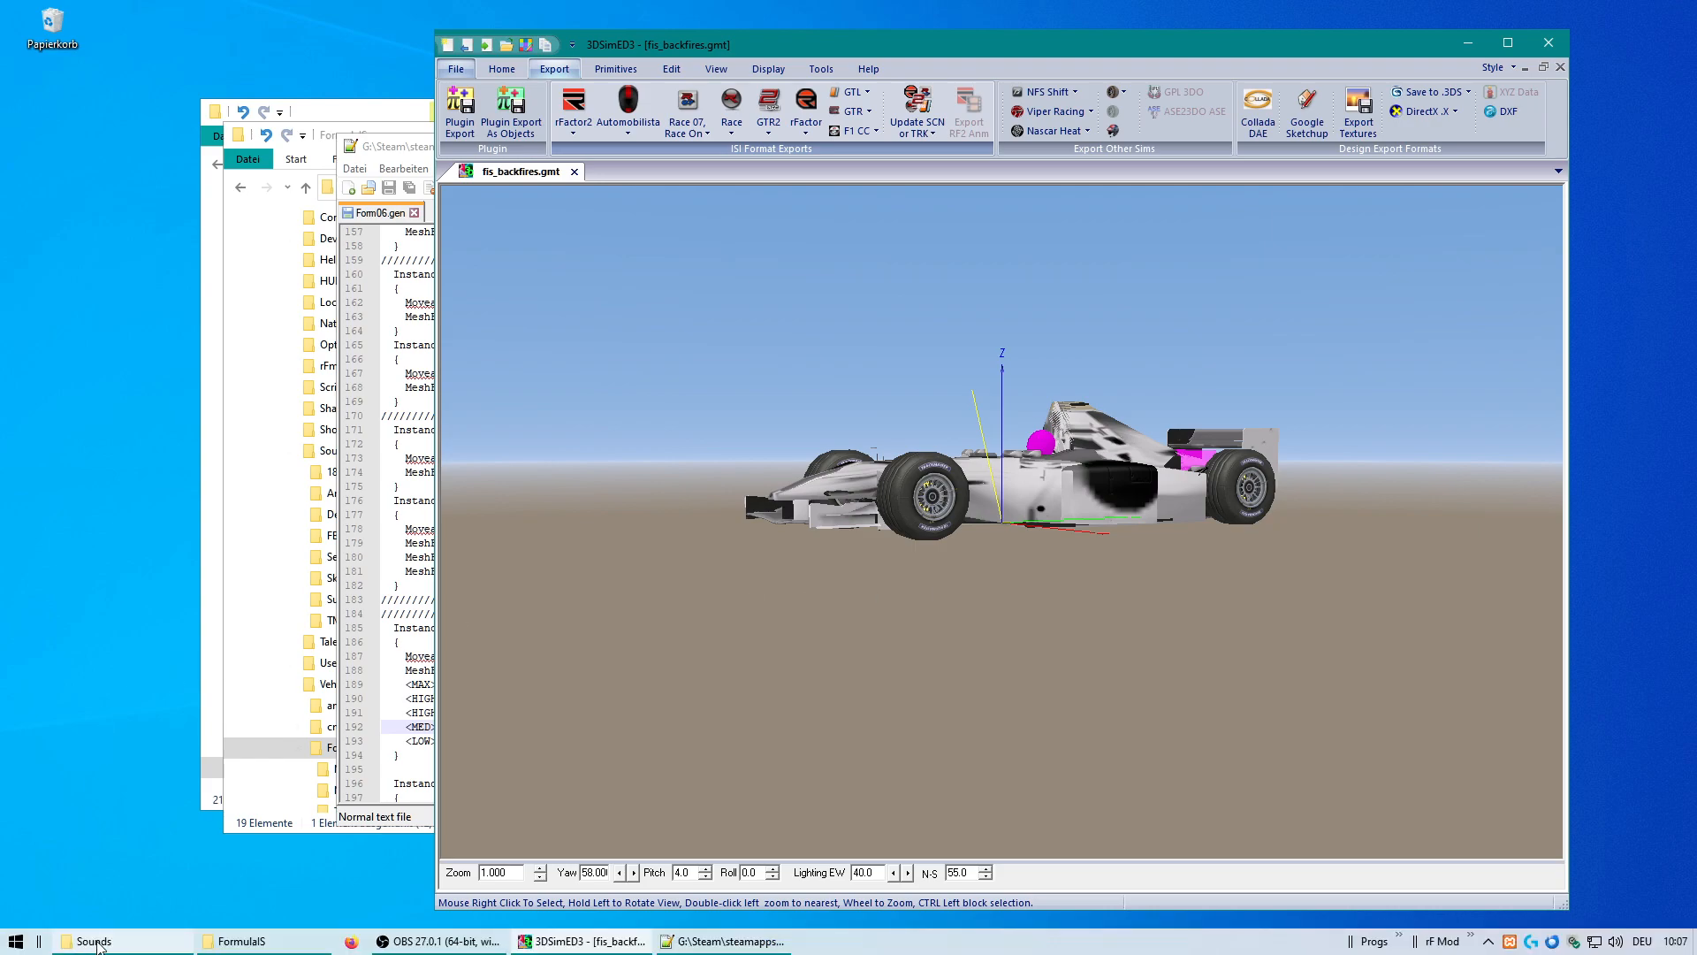
Open the FormulaIS MAPS folder in the file explorer and review the exported GMT files.
{"action": "left_click", "coordinate": [221, 944]}
{"action": "left_click", "coordinate": [265, 893]}
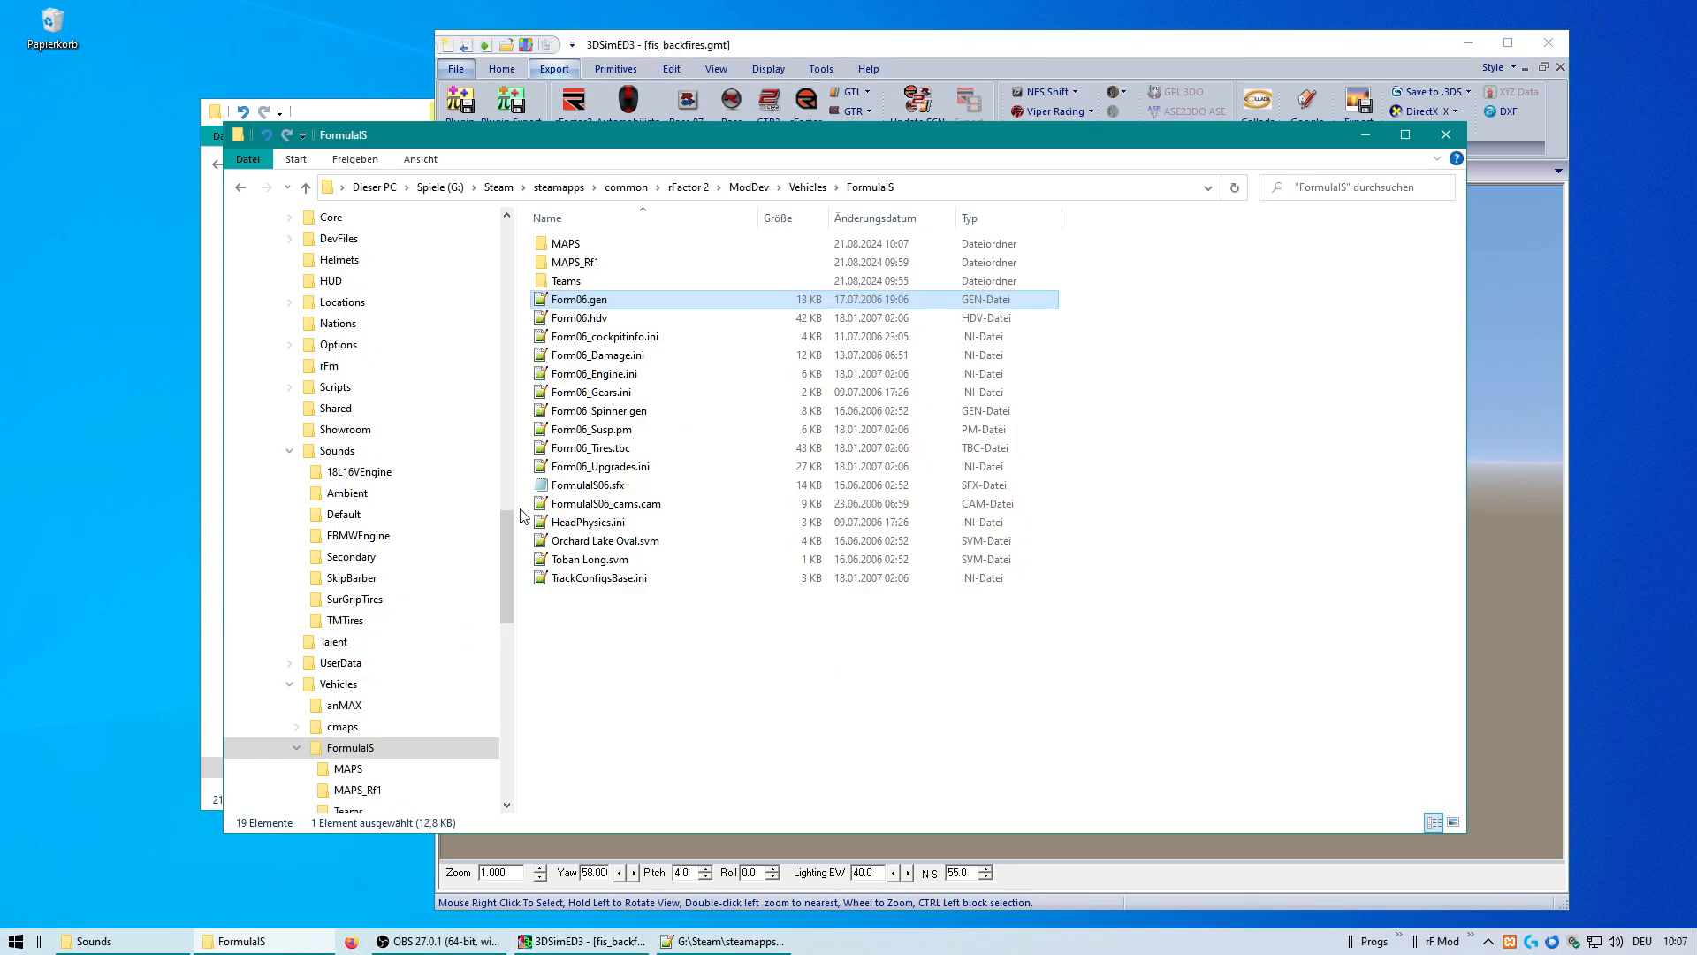
{"action": "double_click", "coordinate": [544, 252]}
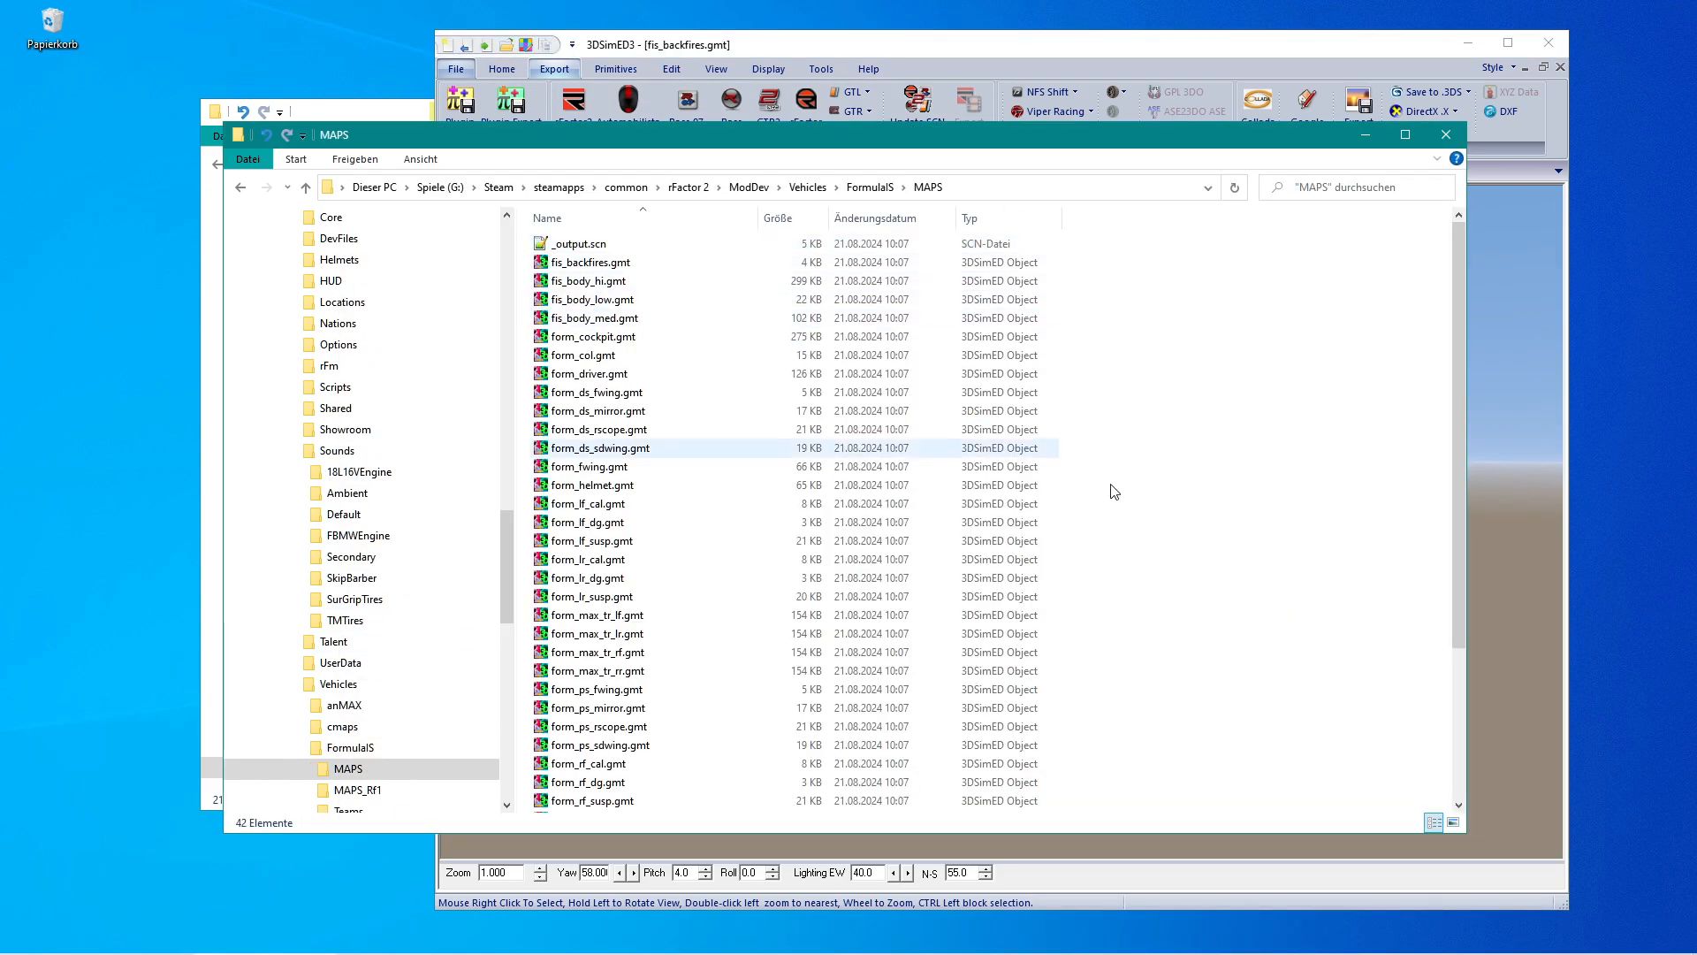
{"action": "scroll", "coordinate": [1202, 588], "scroll_direction": "down", "scroll_amount": 4}
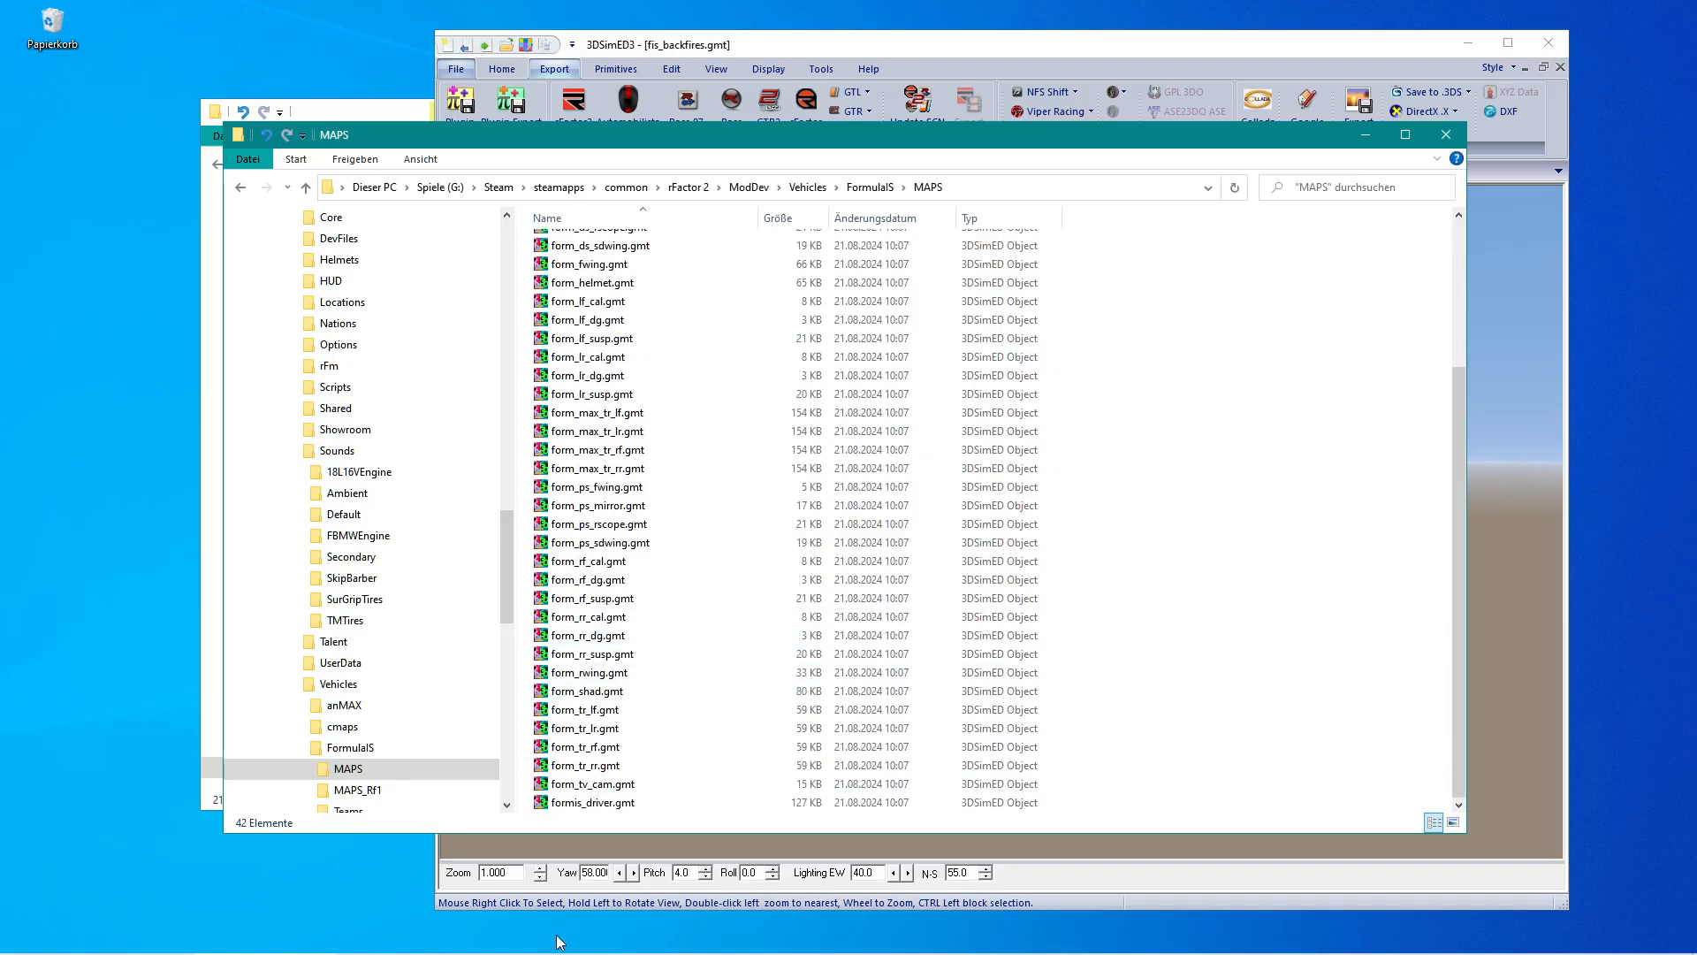
Comment out the fis_helmet_med and fis_helmet_low mesh lines in the Helmet instance of Form06.gen.
{"action": "mouse_move", "coordinate": [559, 951]}
{"action": "left_click", "coordinate": [723, 940]}
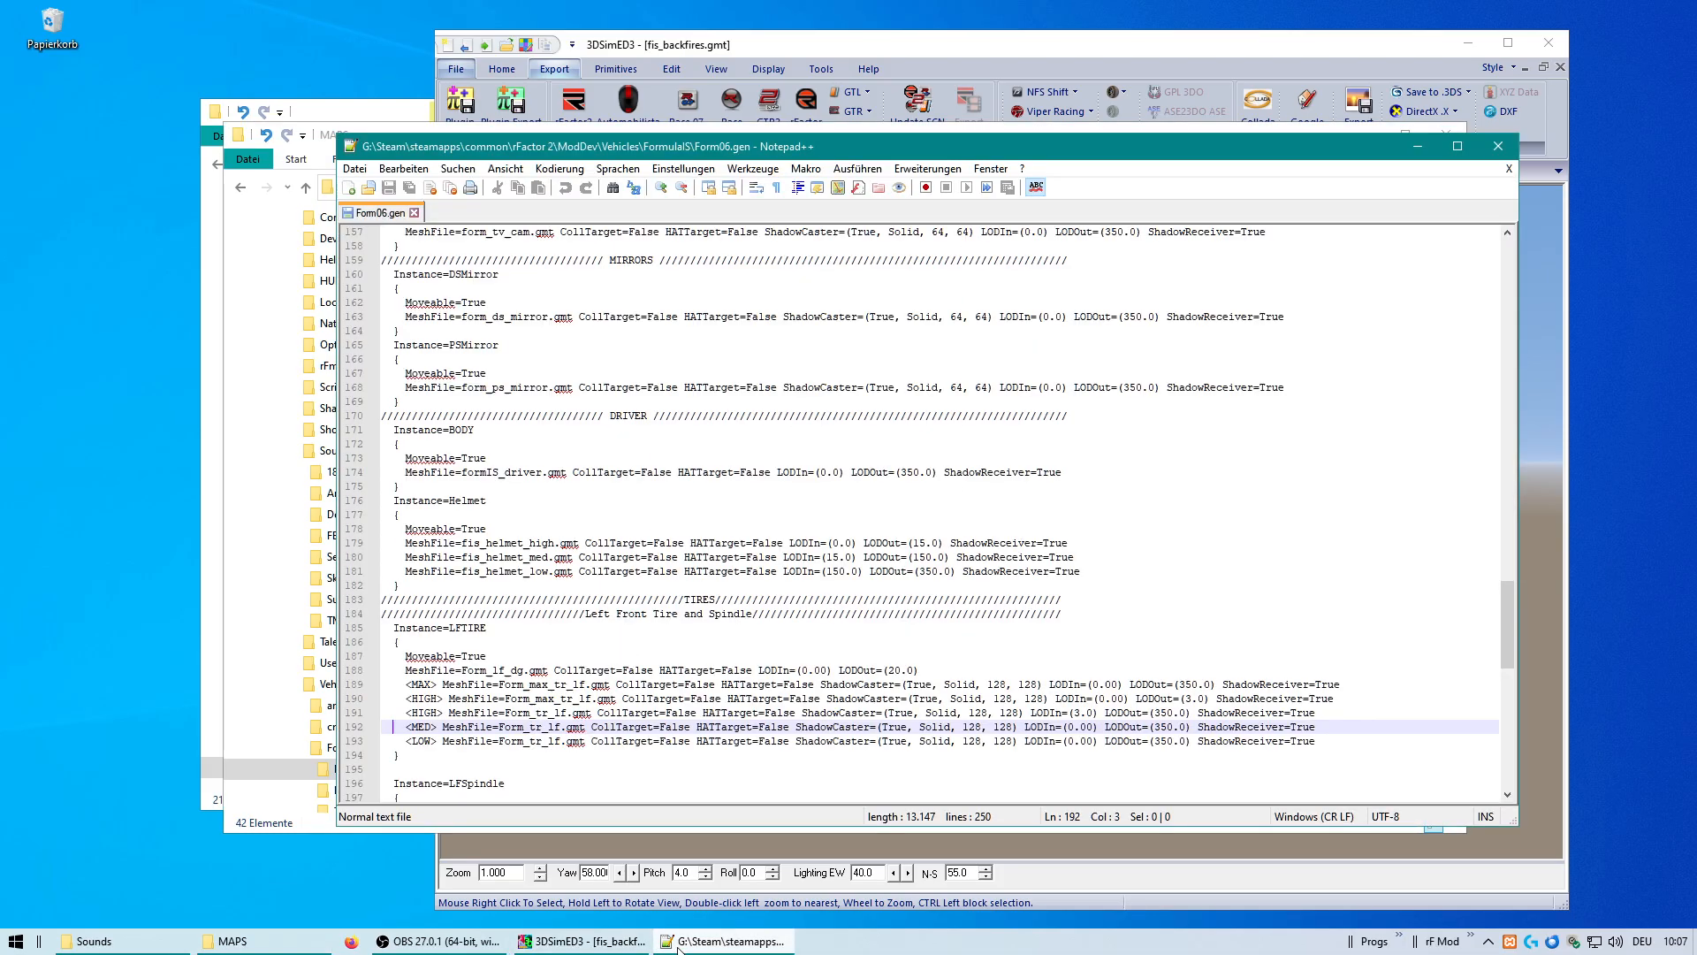
{"action": "left_click", "coordinate": [383, 574]}
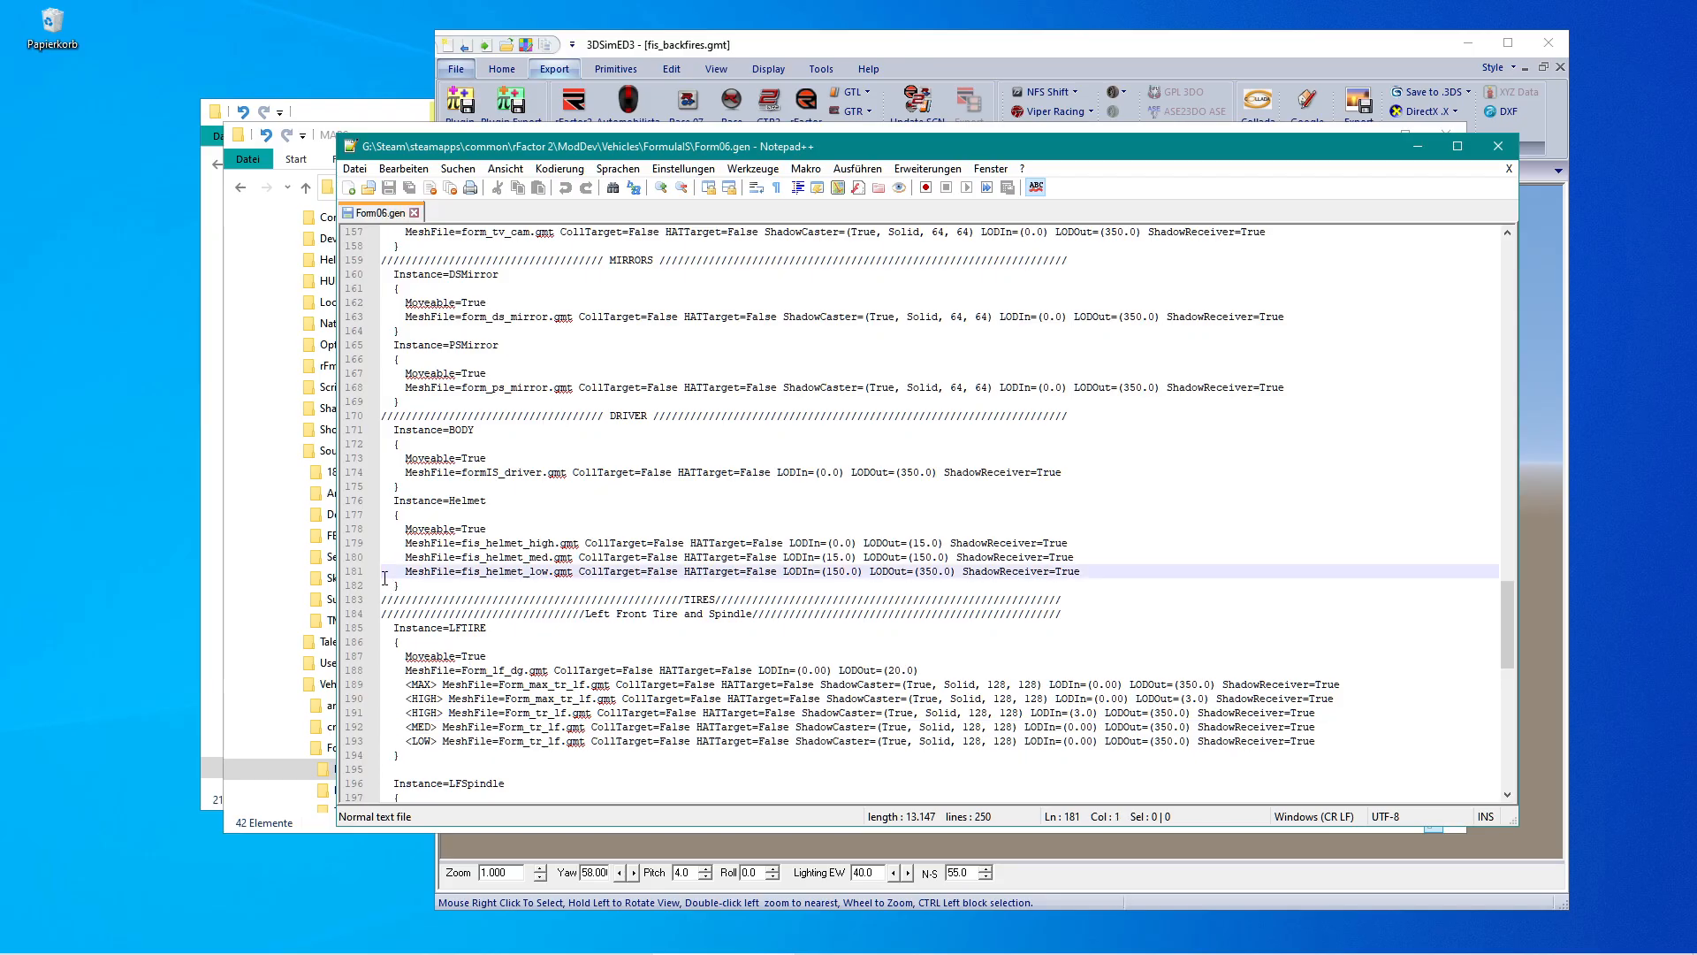
{"action": "key", "text": "Up"}
{"action": "type", "text": "//"}
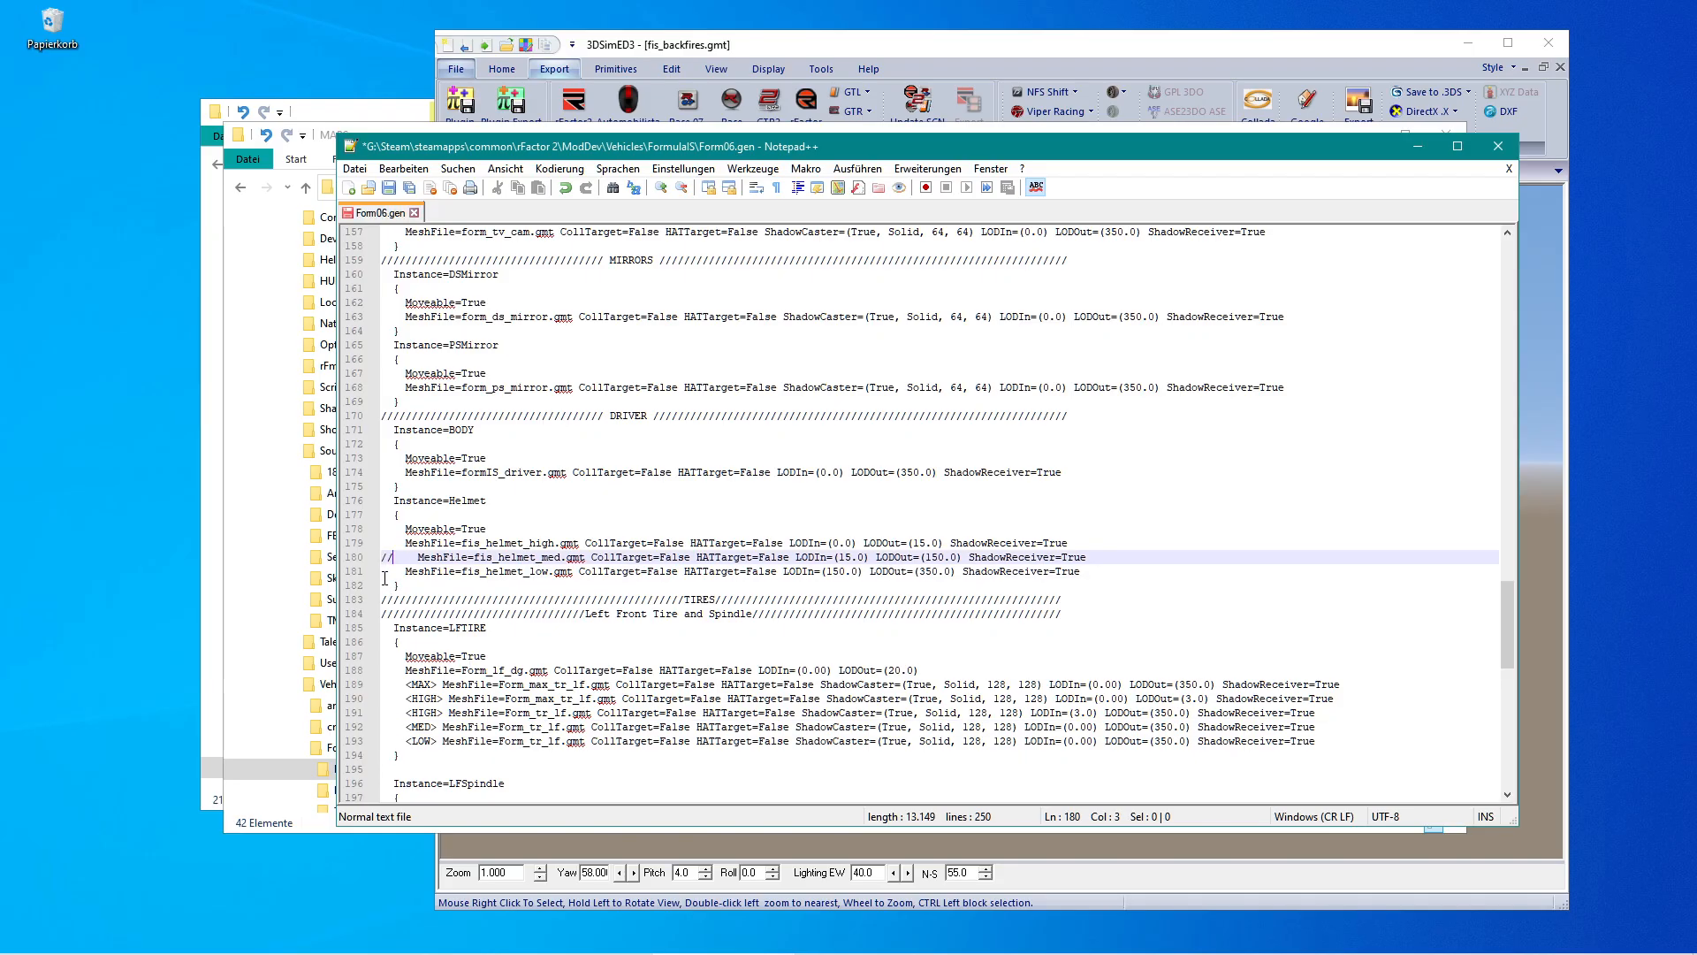
{"action": "key", "text": "Down"}
{"action": "type", "text": "//"}
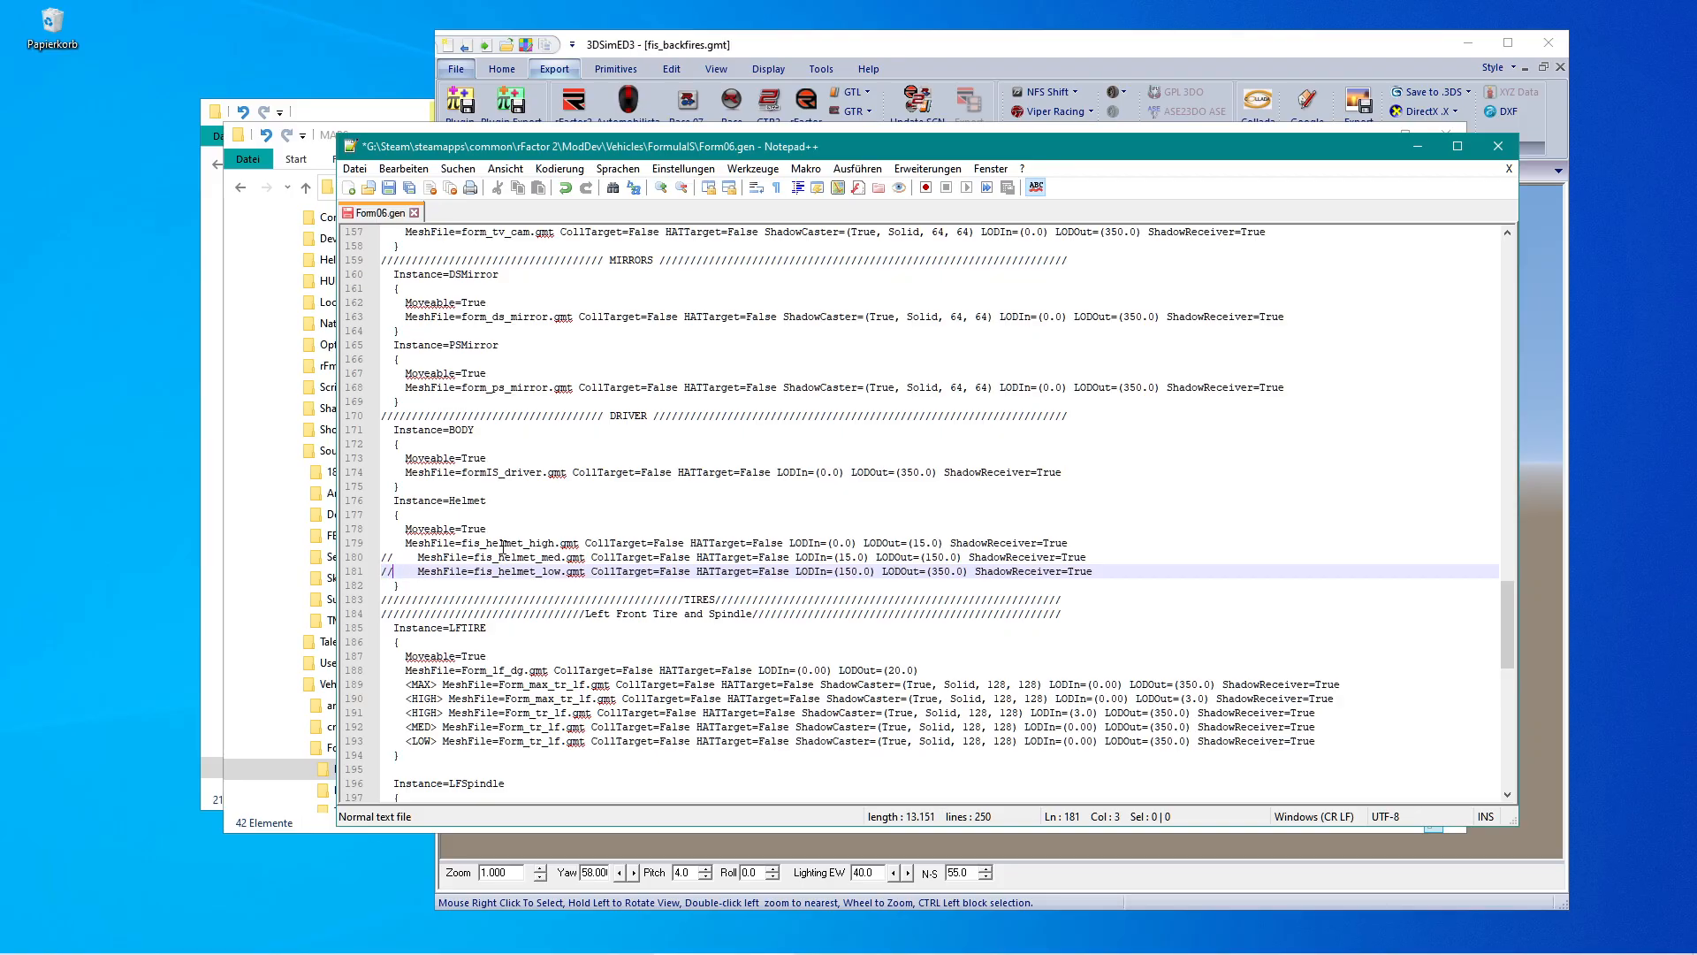
Comment out the Form_wheel_LOD mesh line in the steering wheel instance and save Form06.gen.
{"action": "scroll", "coordinate": [531, 546], "scroll_direction": "up", "scroll_amount": 20}
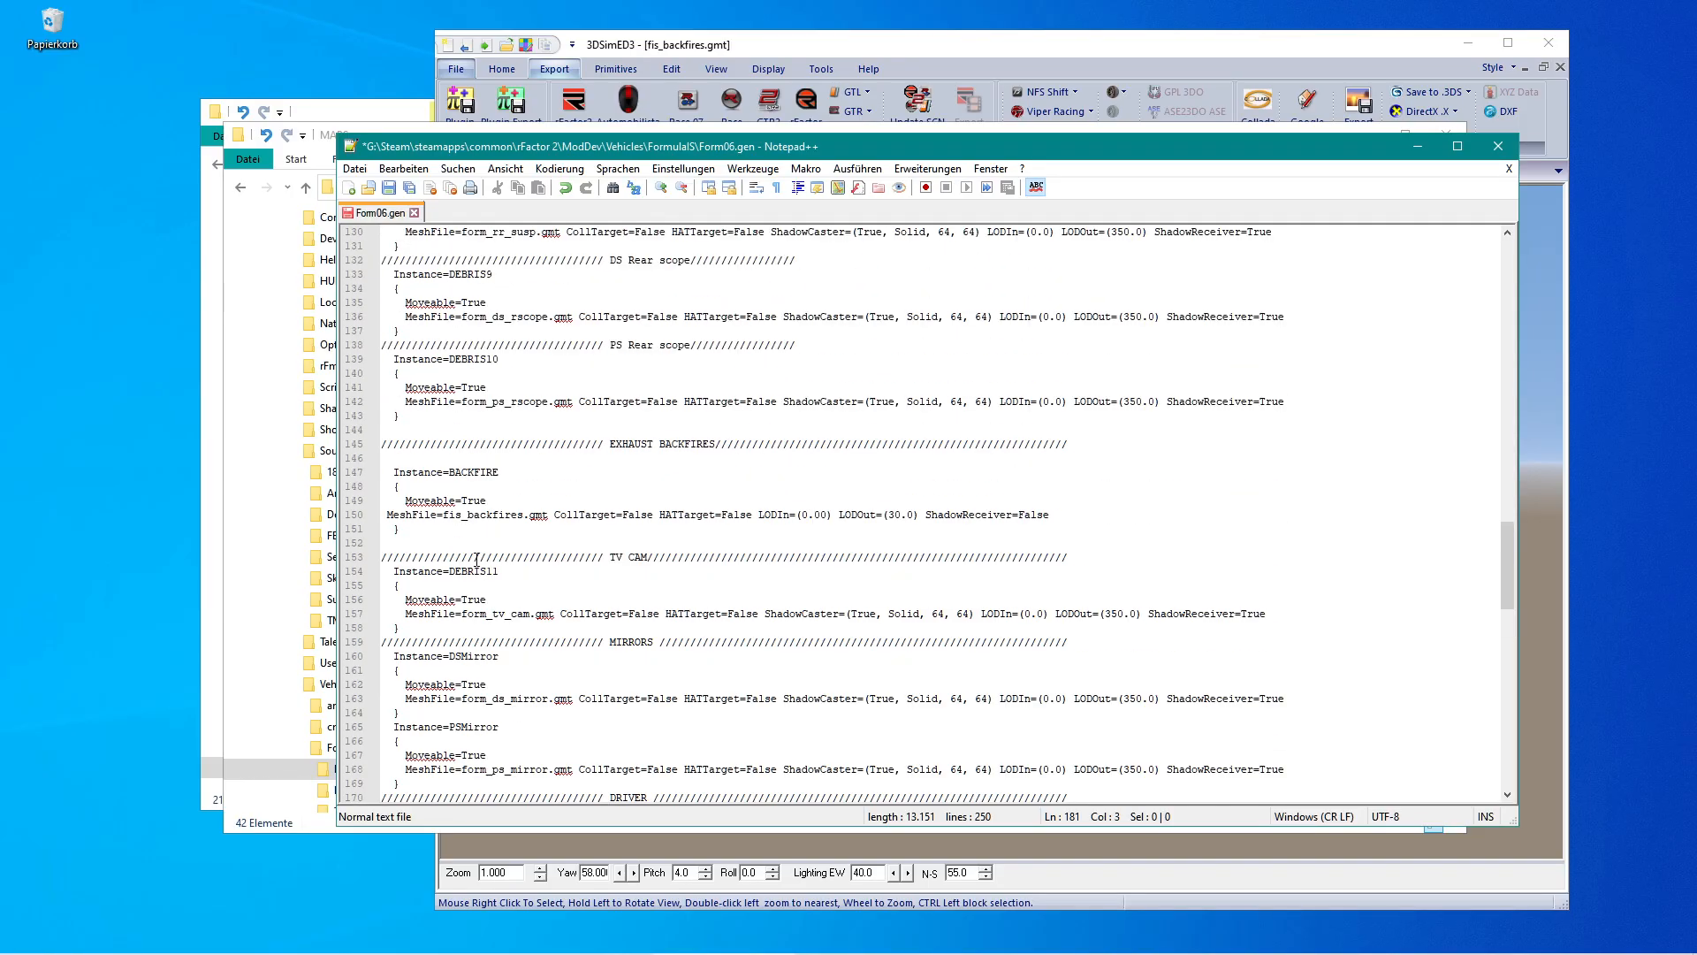
{"action": "scroll", "coordinate": [478, 563], "scroll_direction": "up", "scroll_amount": 15}
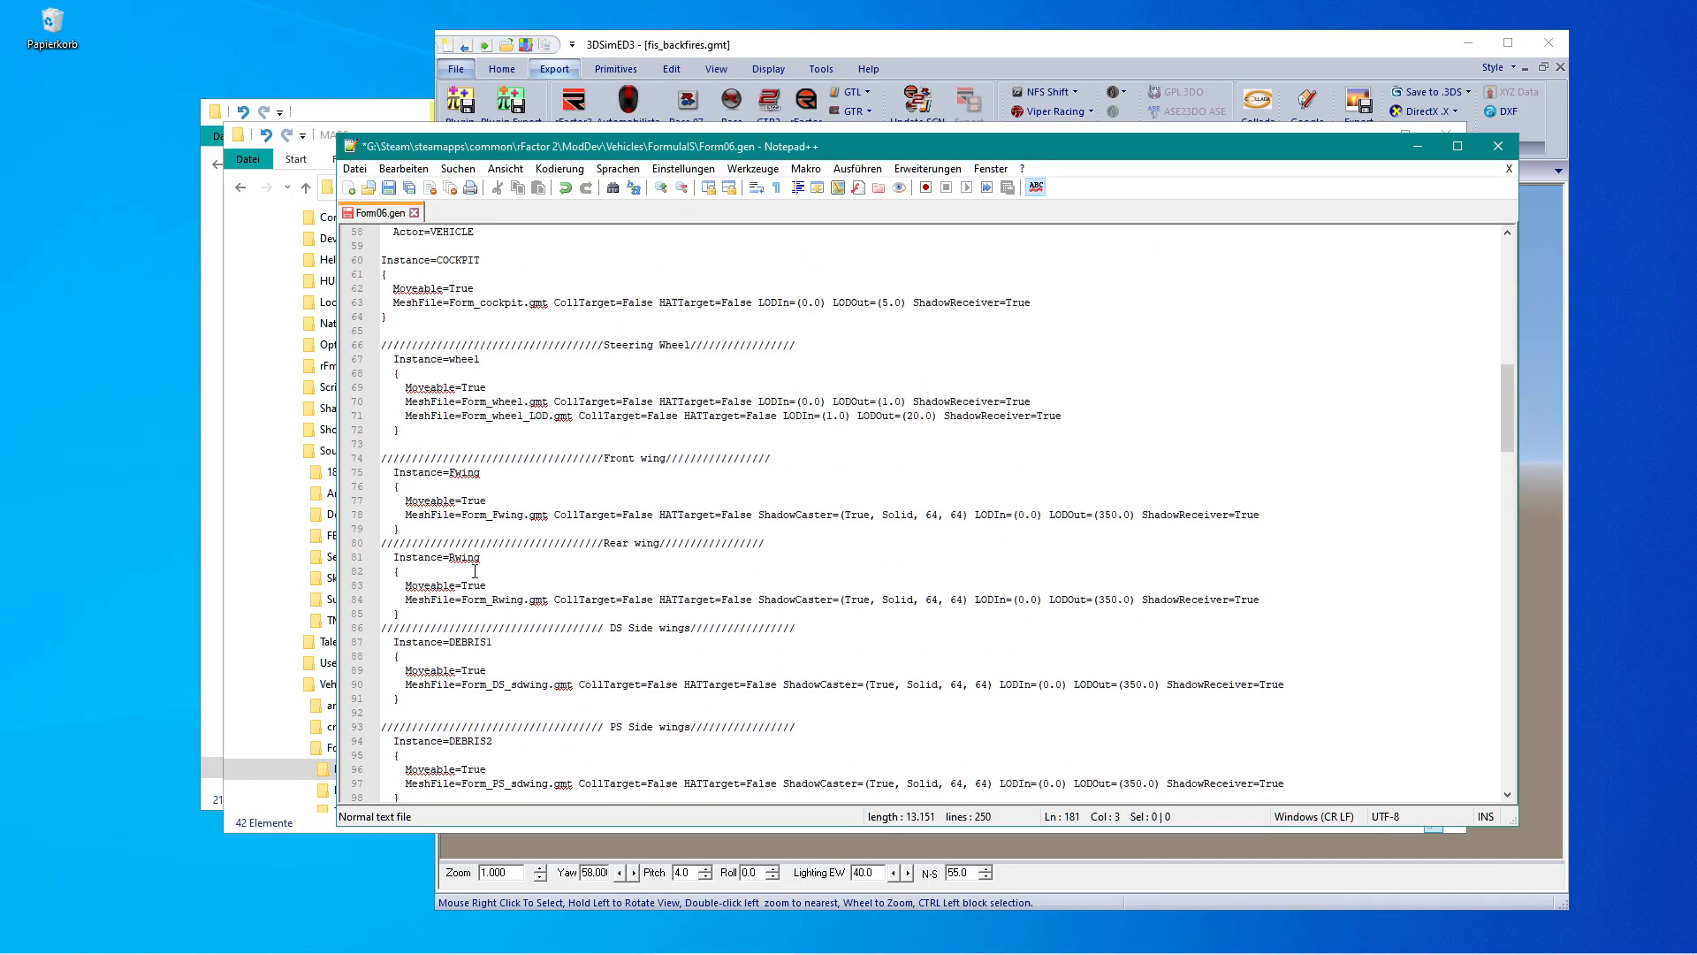
{"action": "scroll", "coordinate": [415, 570], "scroll_direction": "down", "scroll_amount": 2}
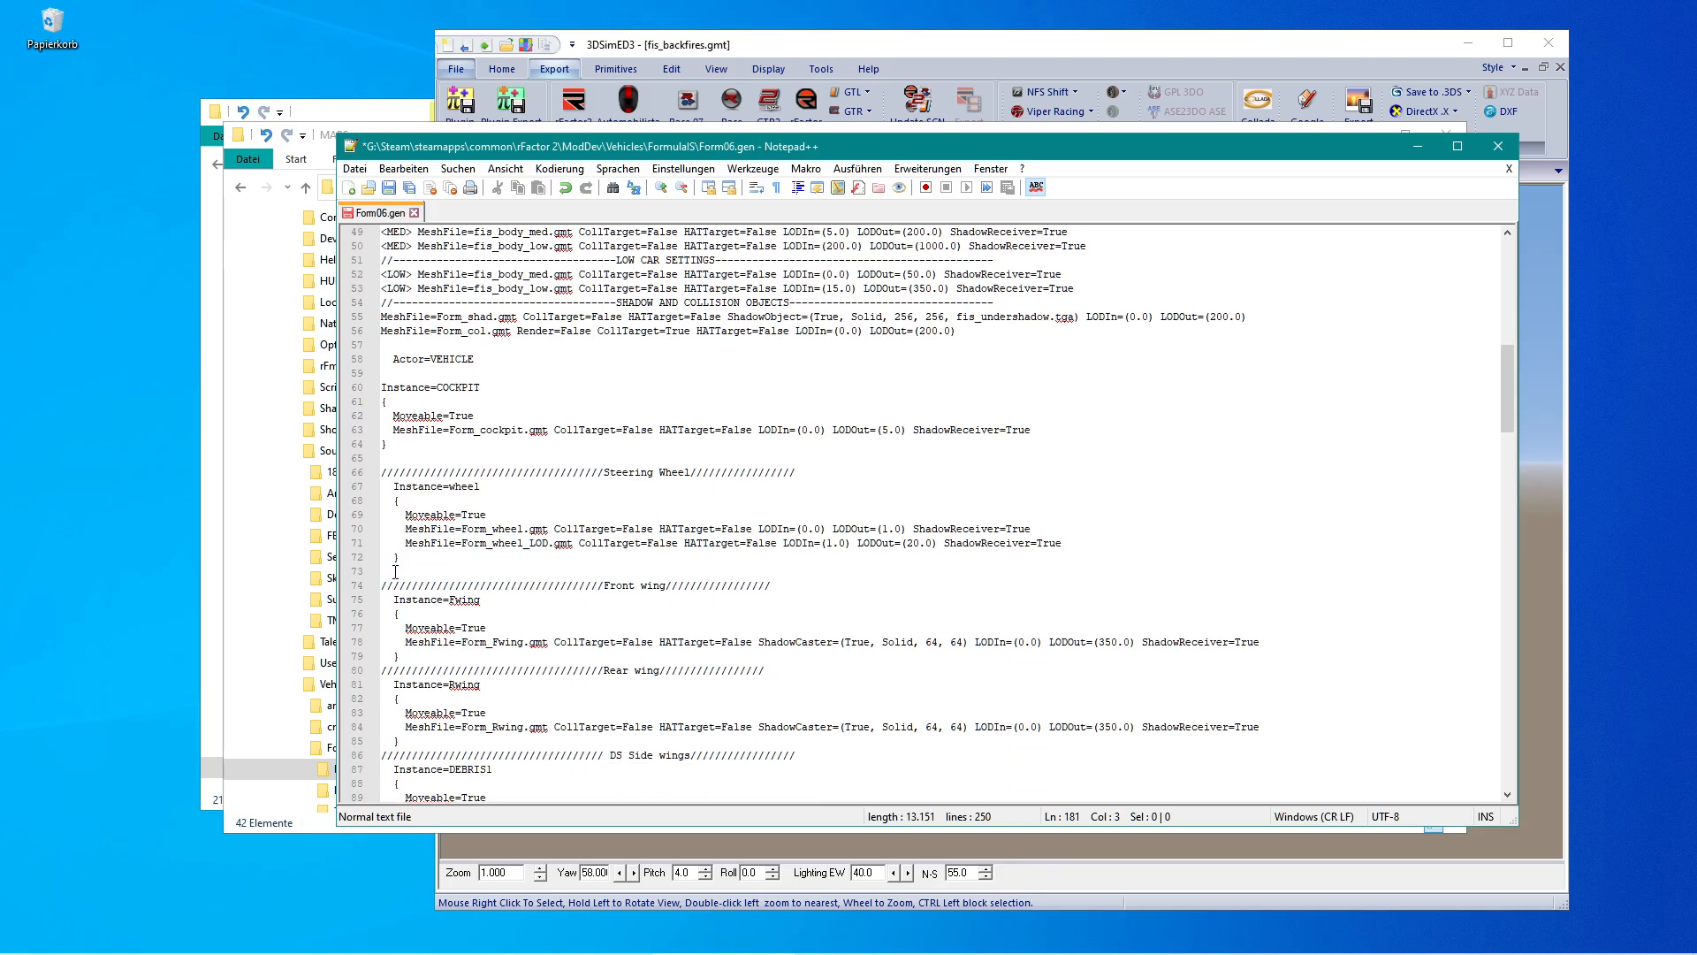
{"action": "left_click", "coordinate": [385, 544]}
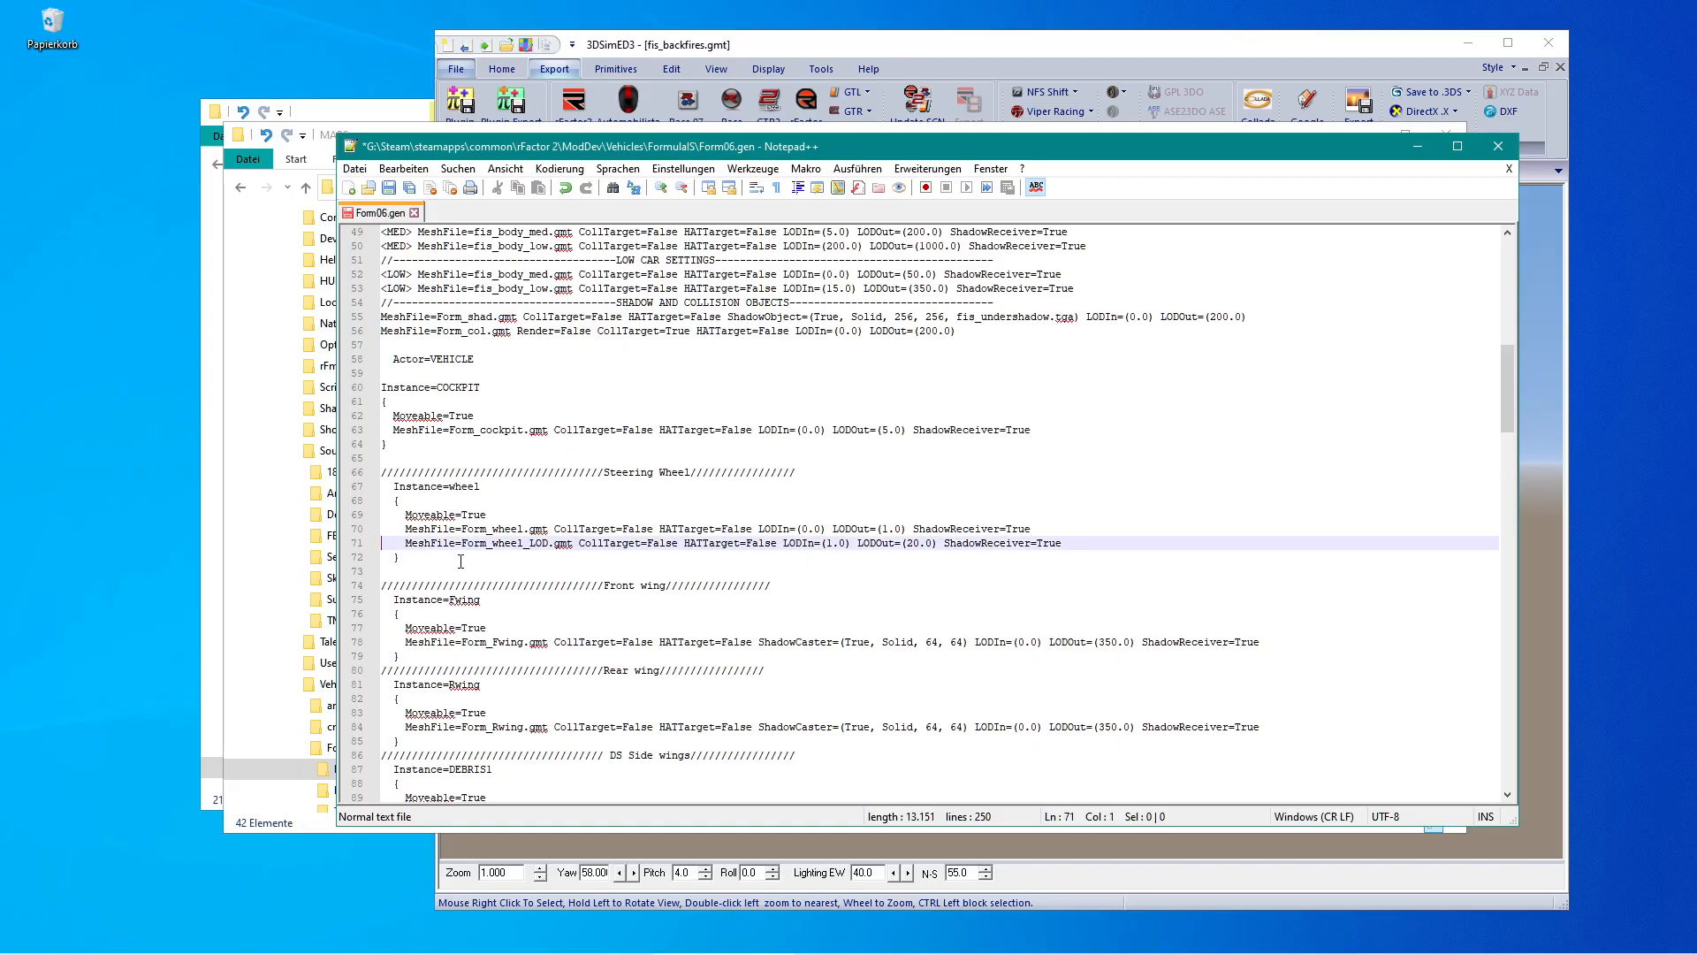
{"action": "type", "text": "//"}
{"action": "key", "text": "ctrl+s"}
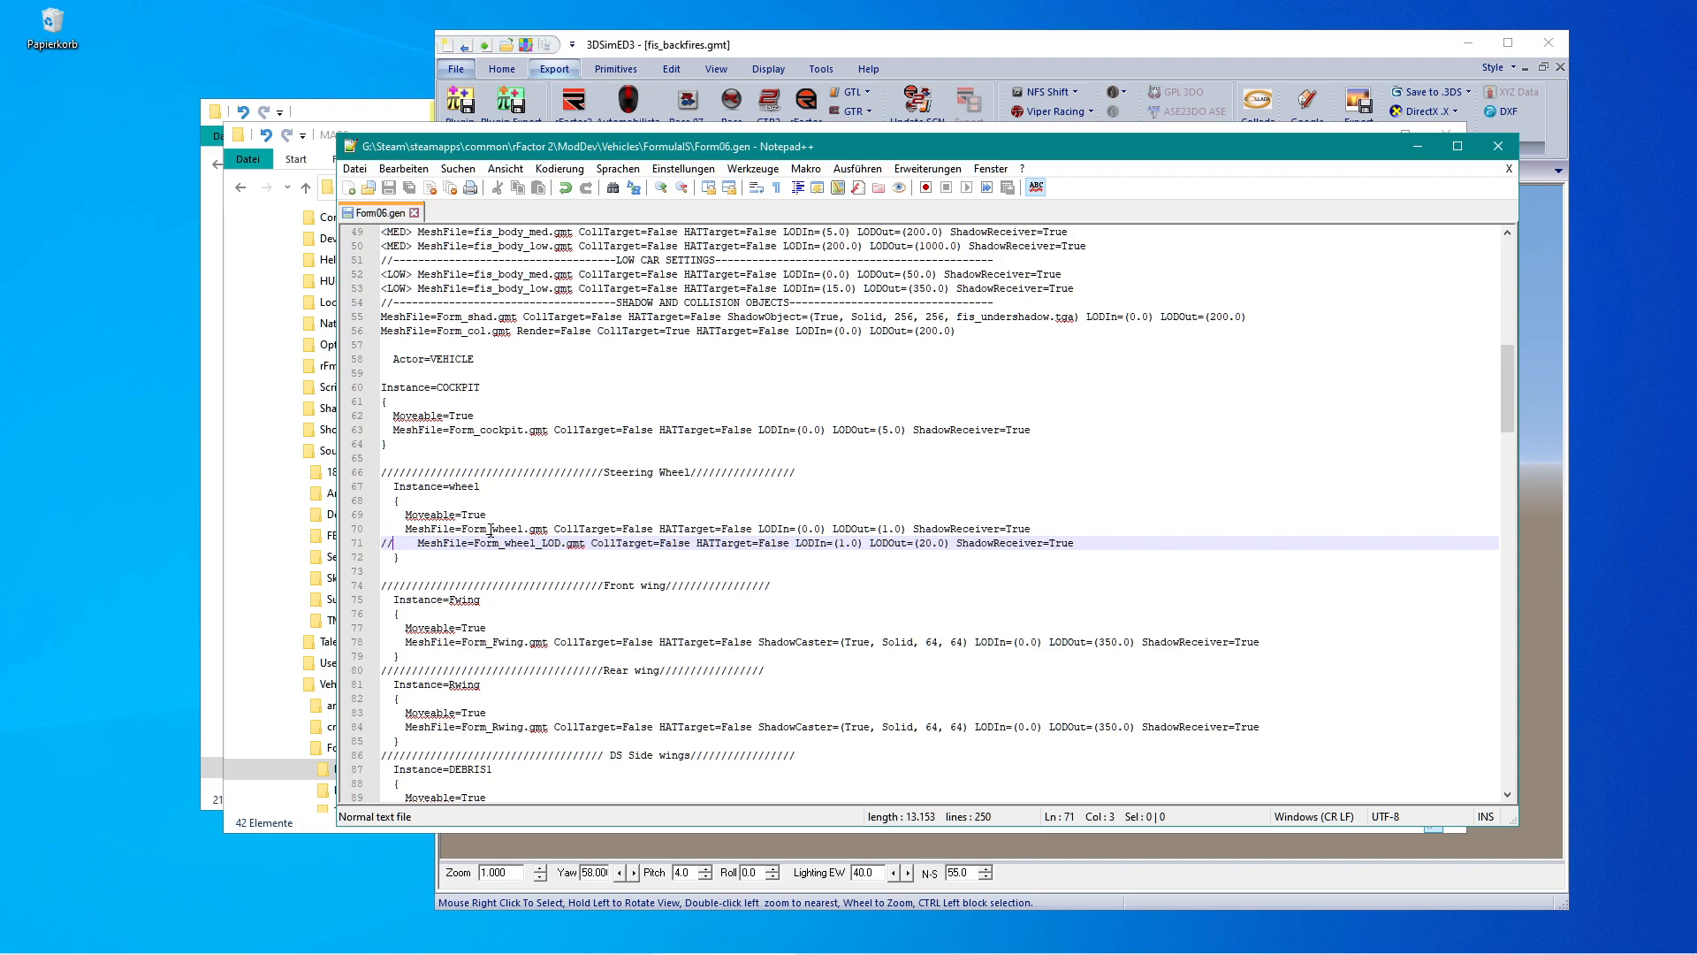
Close the current model and import FIS_HELMET_HIGH.GMT from the MAPS_Rf1 folder.
{"action": "left_click", "coordinate": [558, 942]}
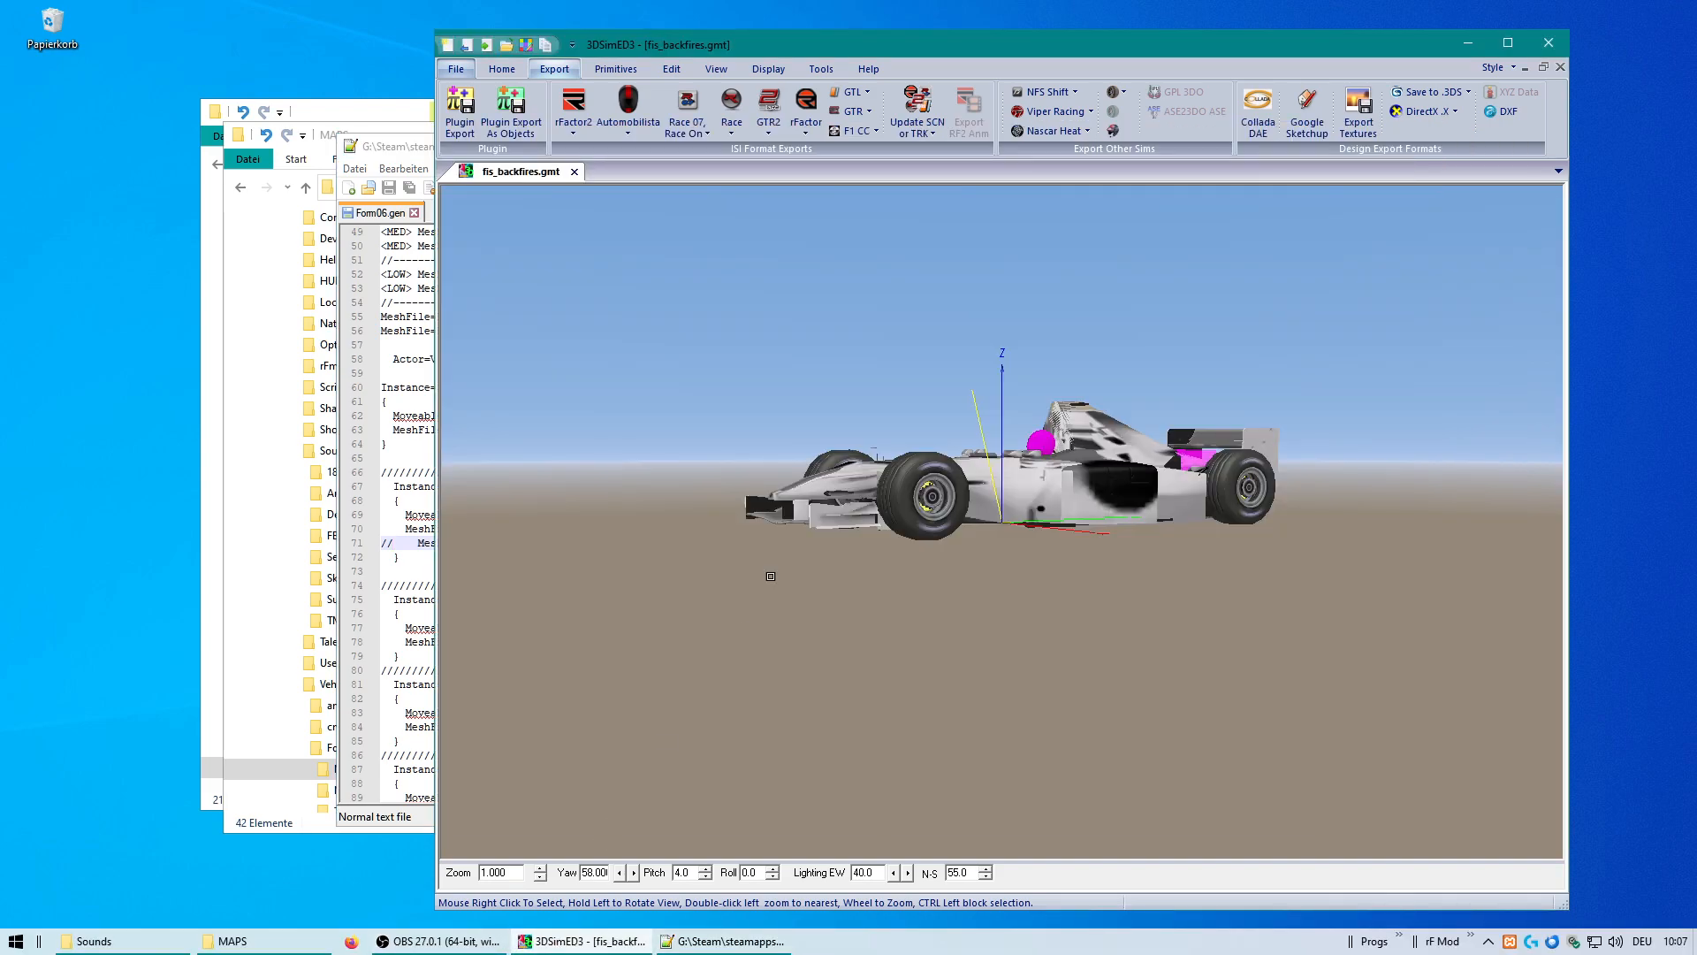
{"action": "left_click", "coordinate": [575, 173]}
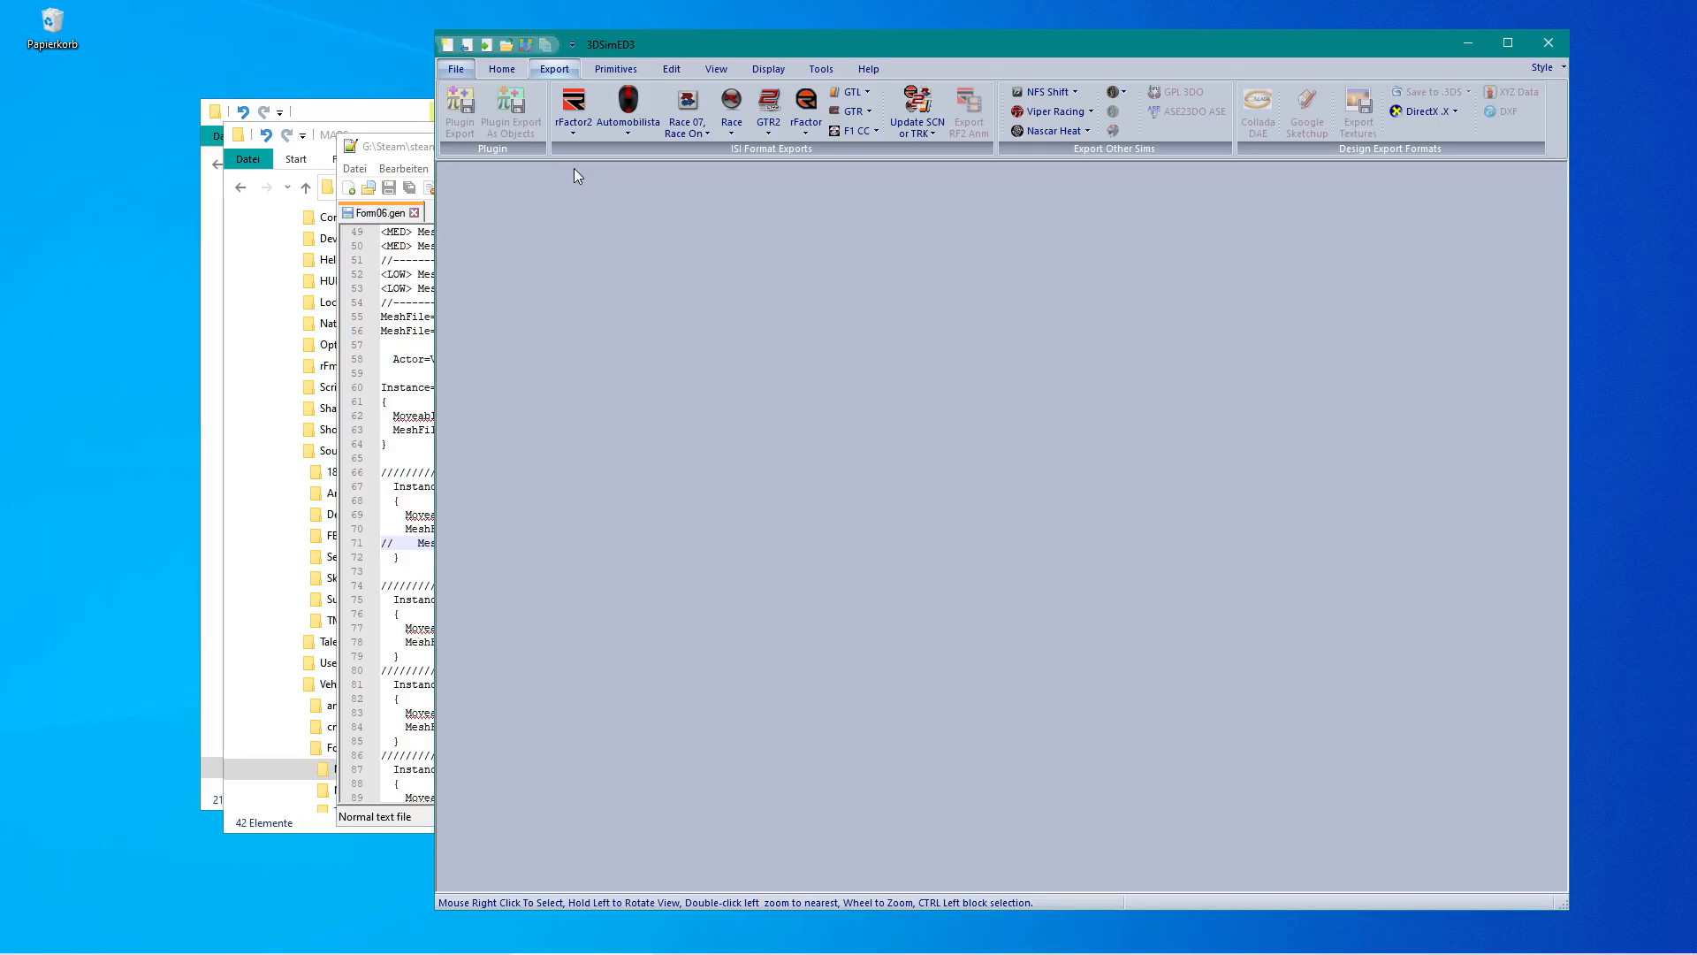
{"action": "left_click", "coordinate": [487, 46]}
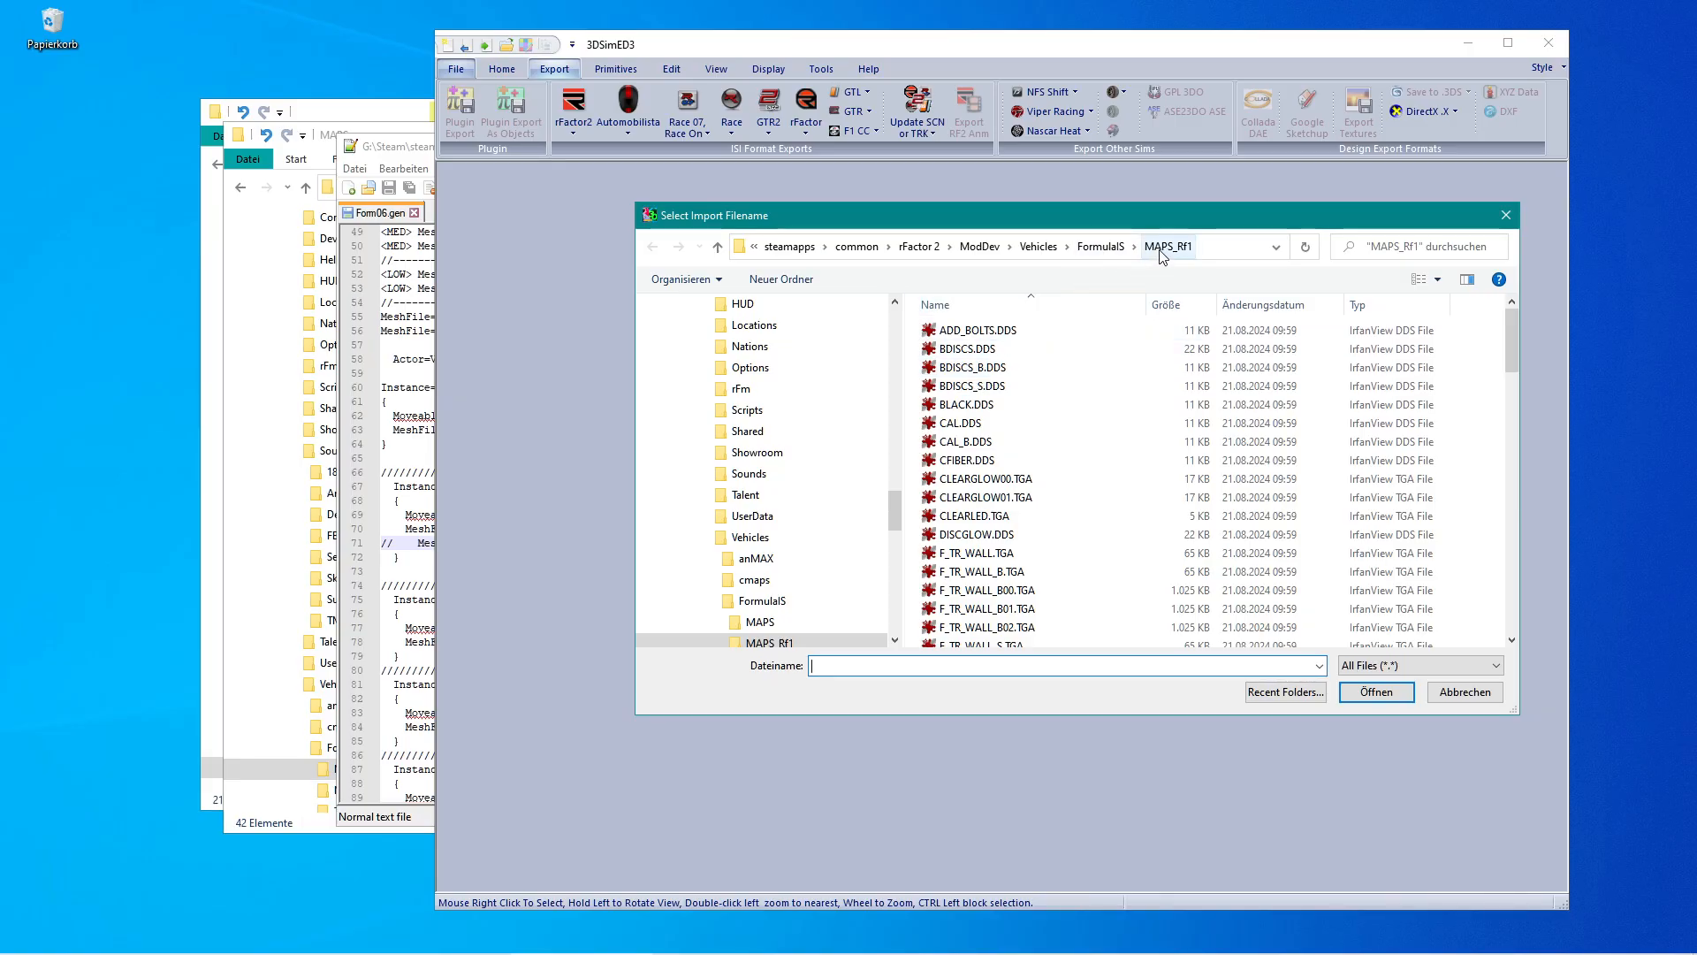
{"action": "scroll", "coordinate": [1136, 473], "scroll_direction": "down", "scroll_amount": 5}
{"action": "scroll", "coordinate": [1141, 491], "scroll_direction": "down", "scroll_amount": 2}
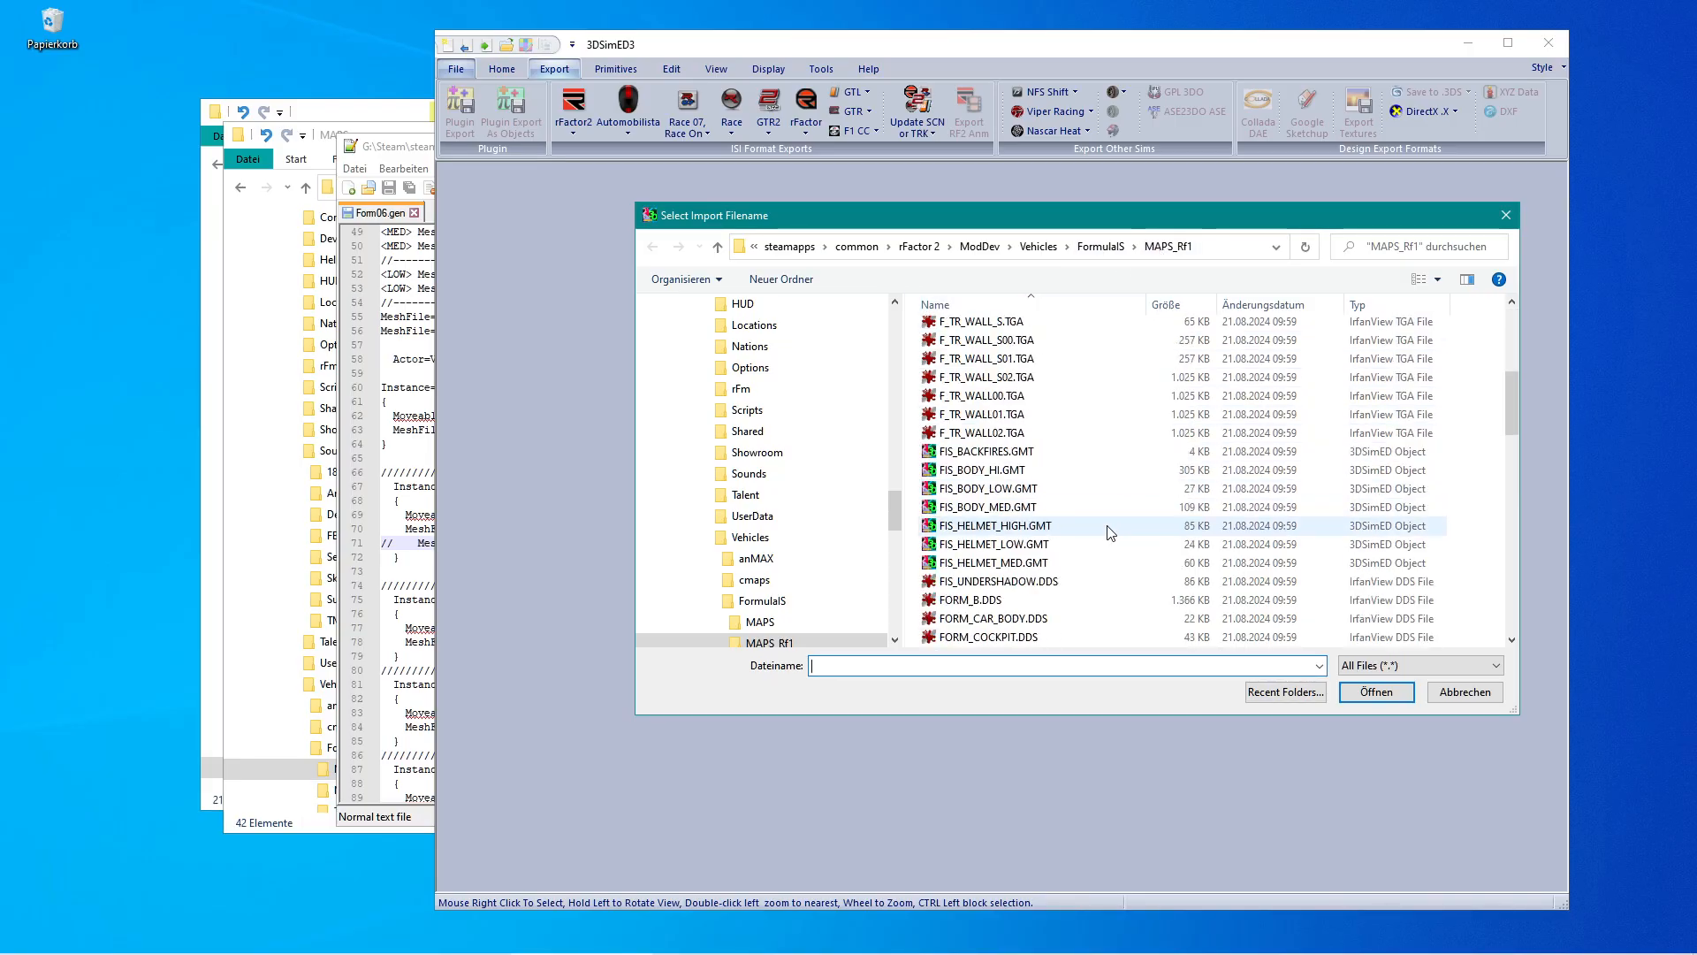
{"action": "left_click", "coordinate": [1013, 469]}
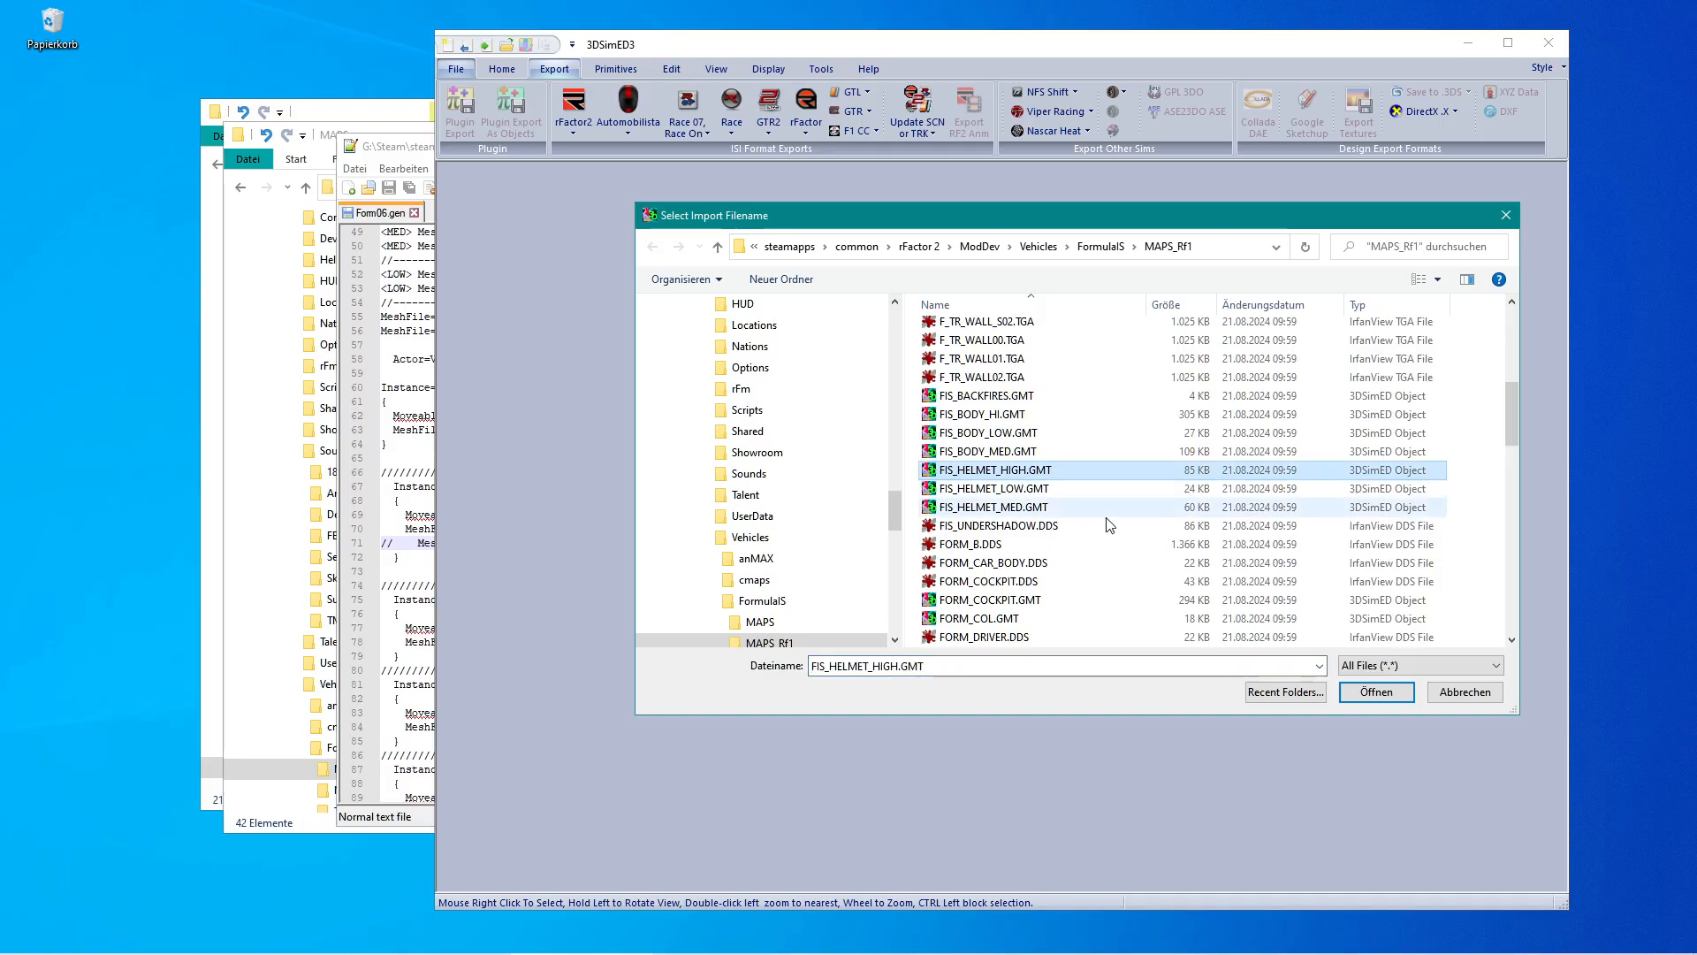
{"action": "left_click", "coordinate": [1376, 691]}
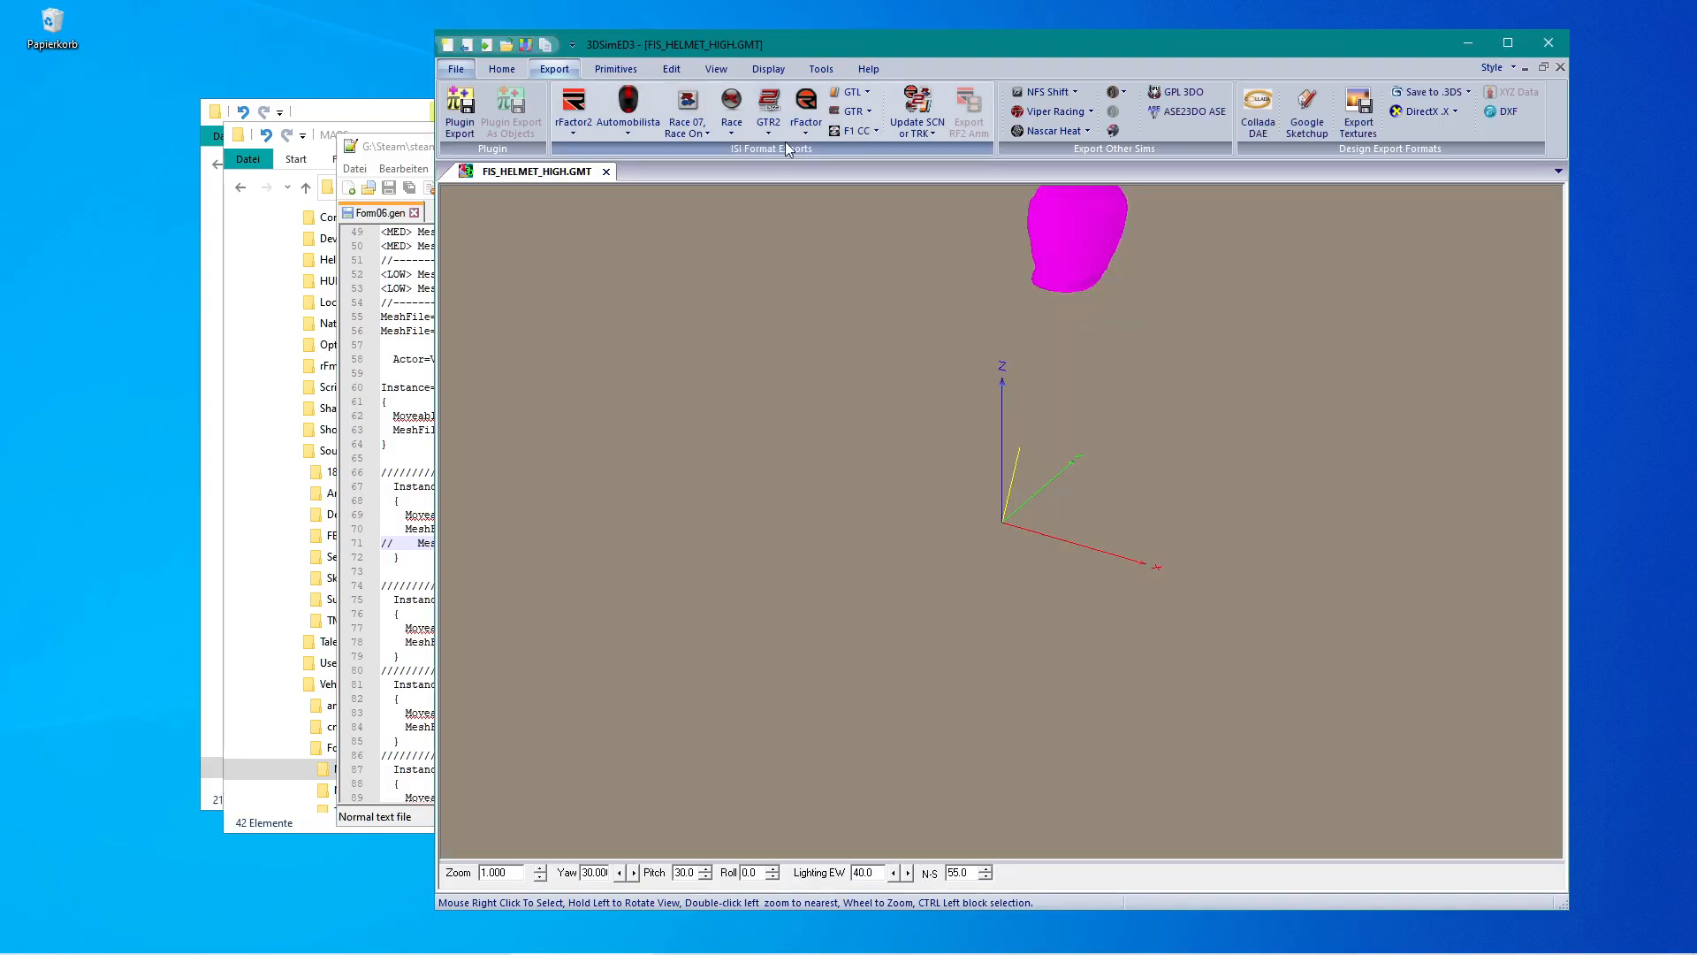
Inspect the helmet's face data attributes without changing them.
{"action": "left_click", "coordinate": [674, 71]}
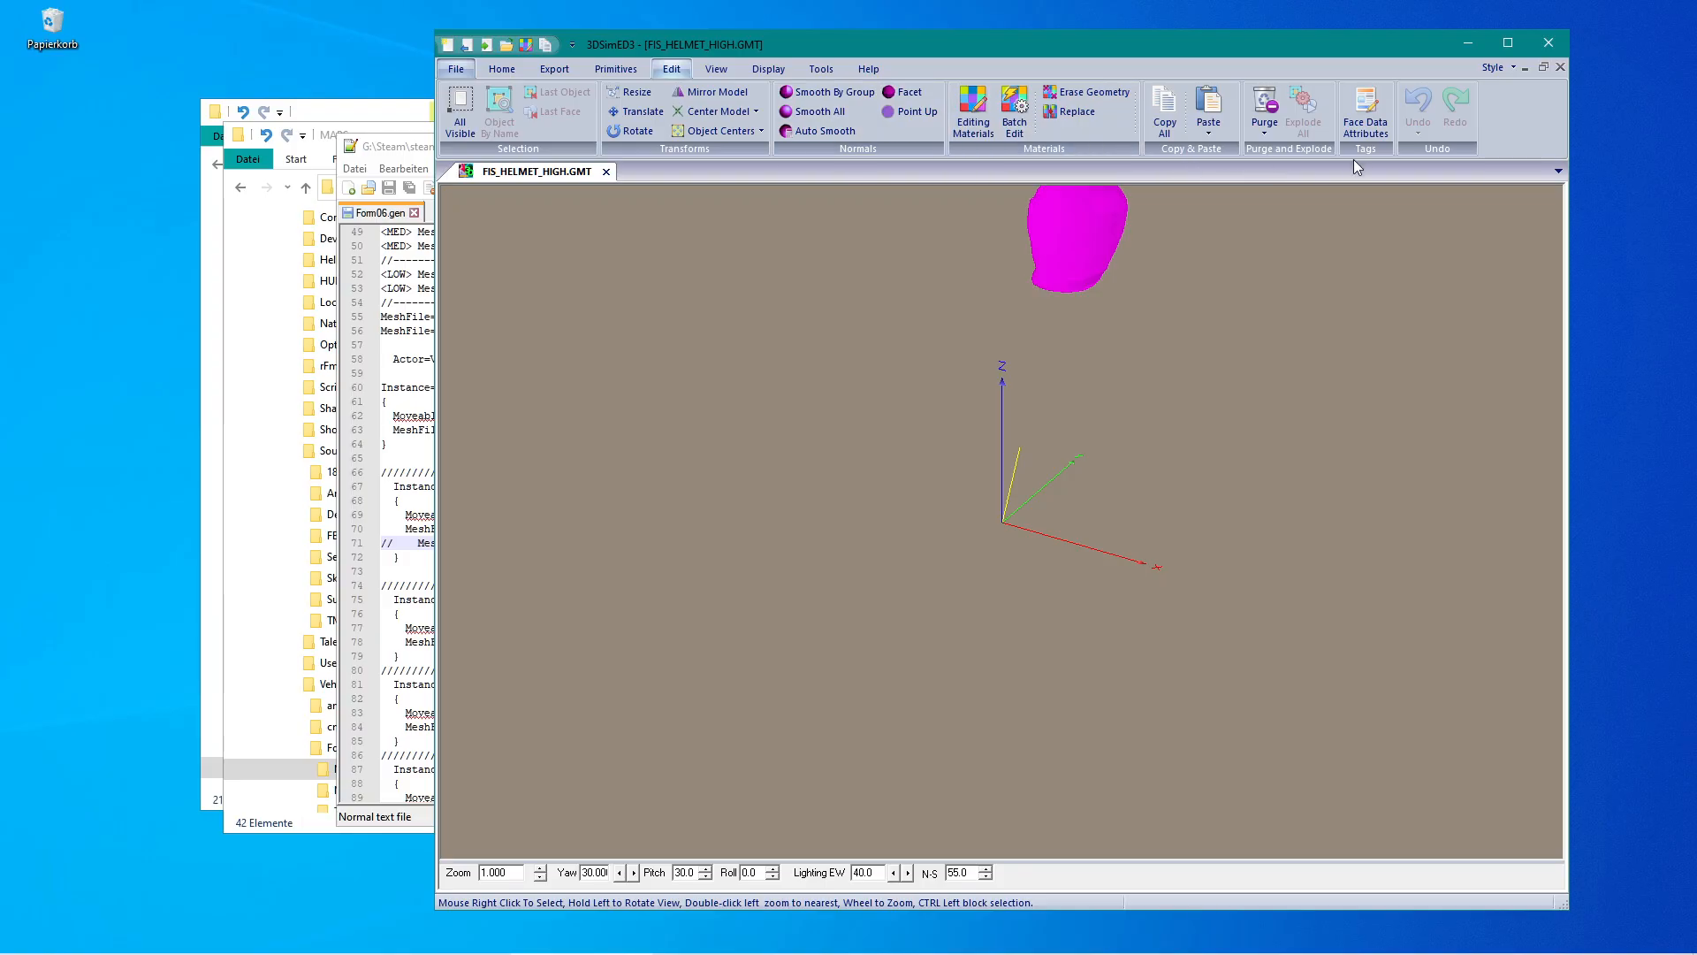
{"action": "left_click", "coordinate": [1366, 114]}
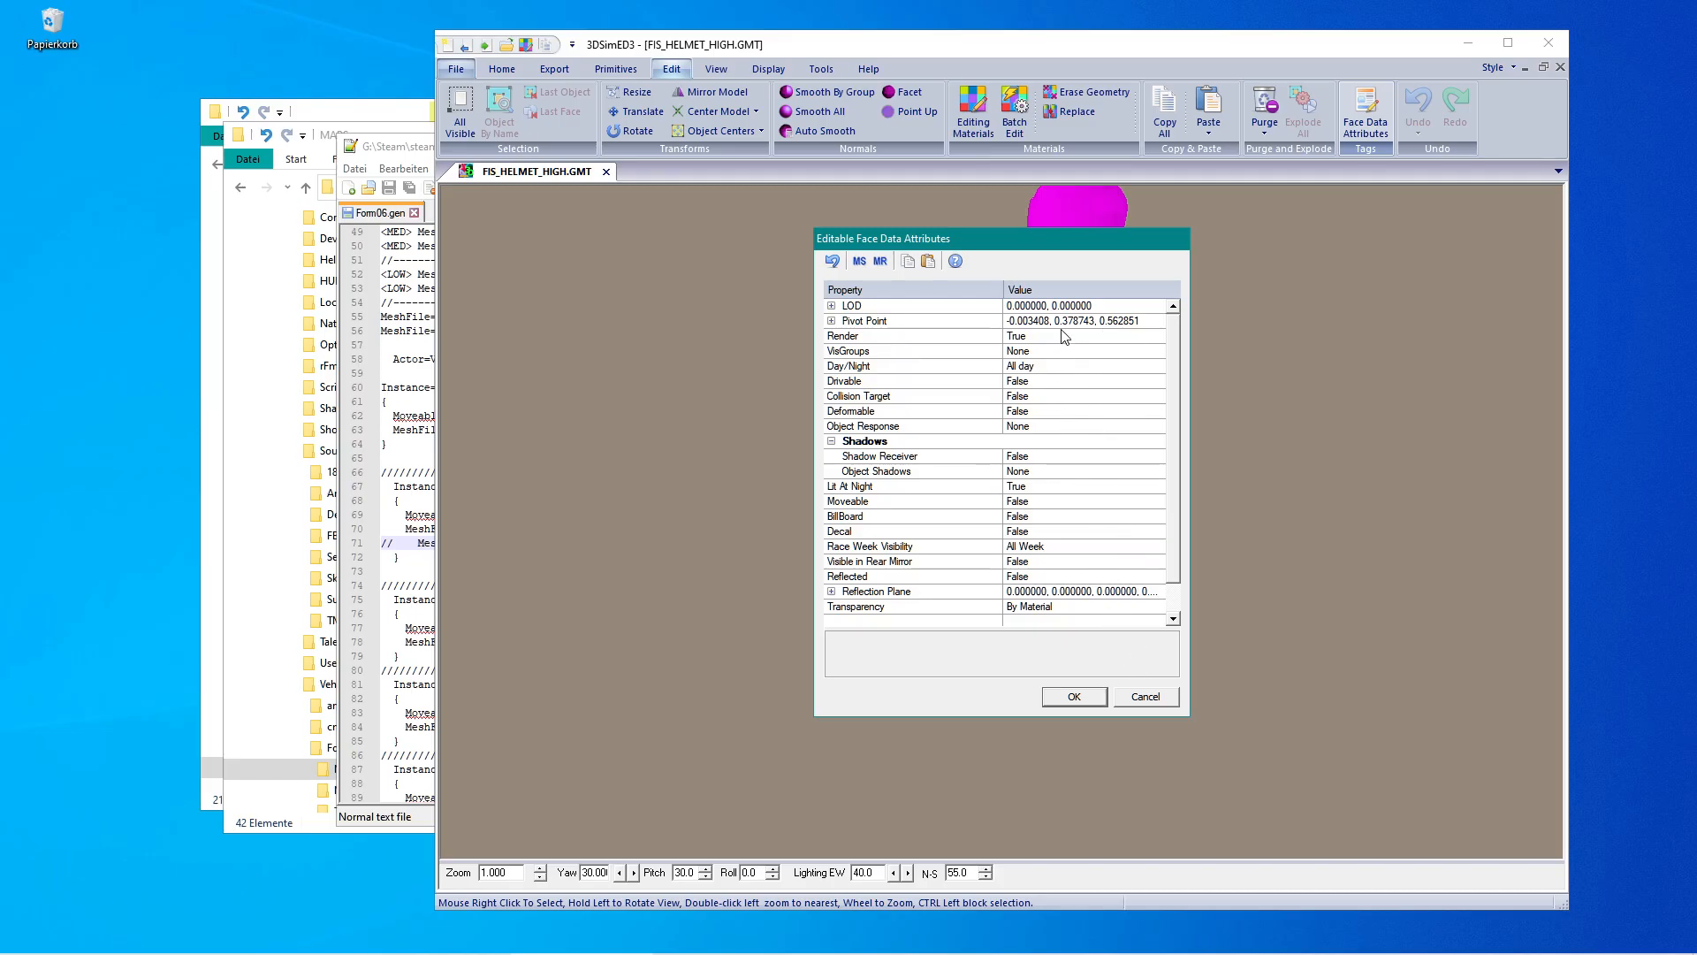
{"action": "left_click", "coordinate": [1143, 698]}
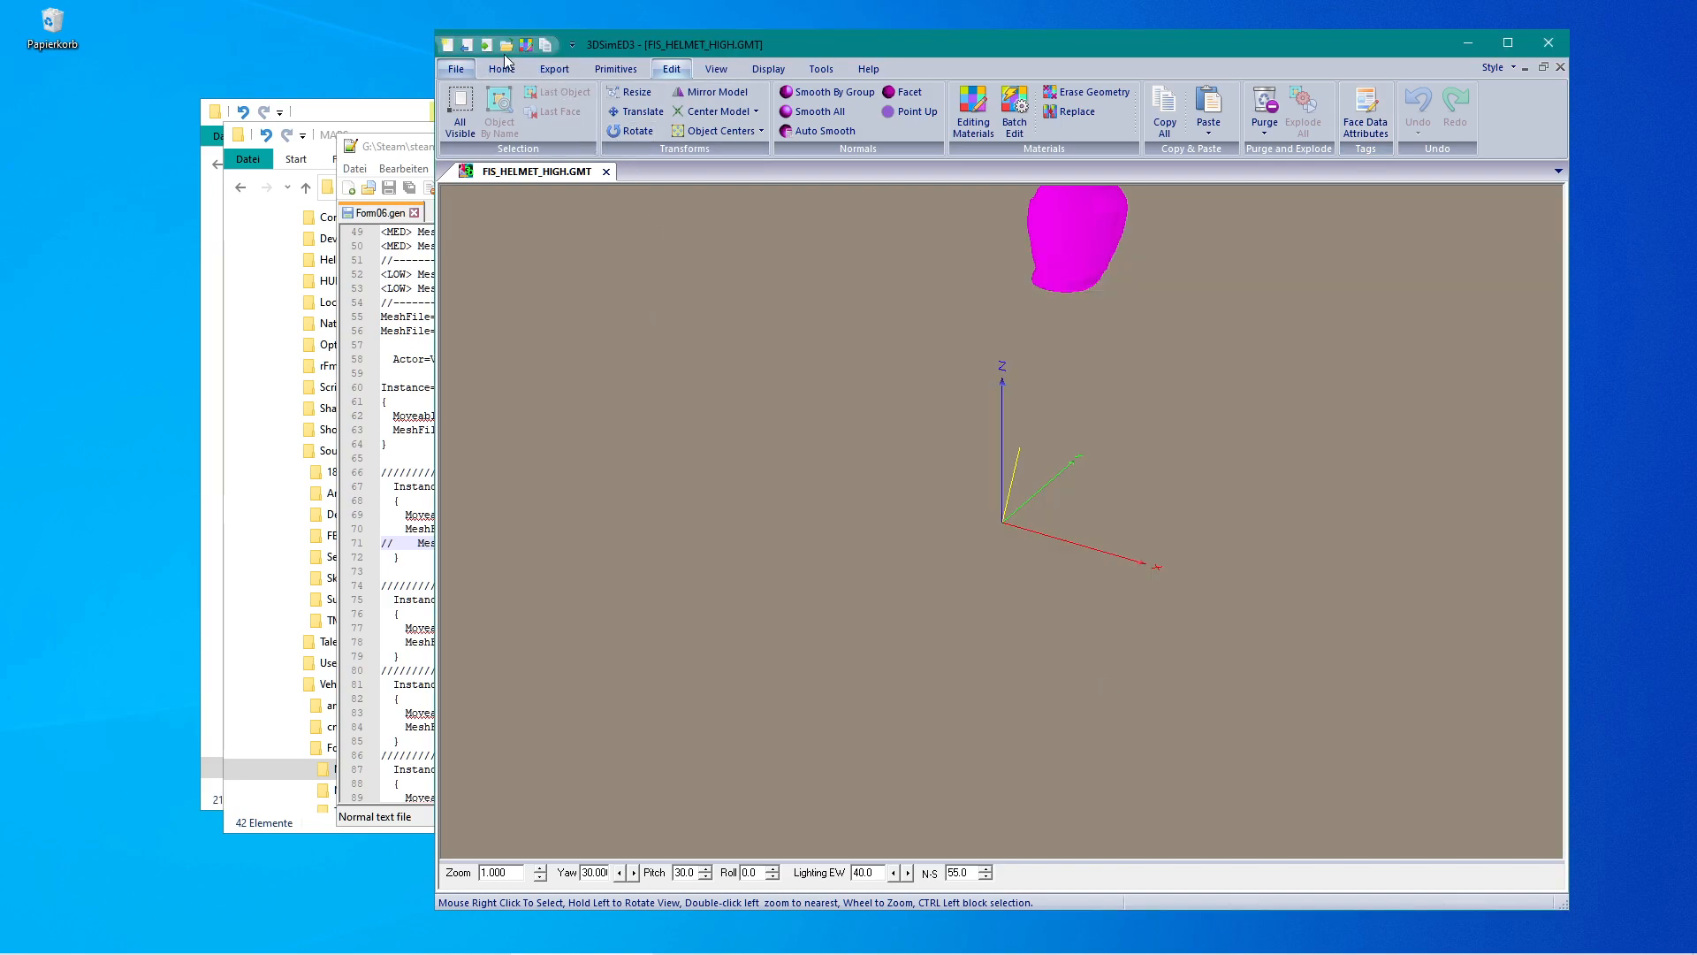
Save the helmet as an rFactor2 model named fis_helmet_high.gmt in the FormulaIS MAPS folder.
{"action": "left_click", "coordinate": [556, 69]}
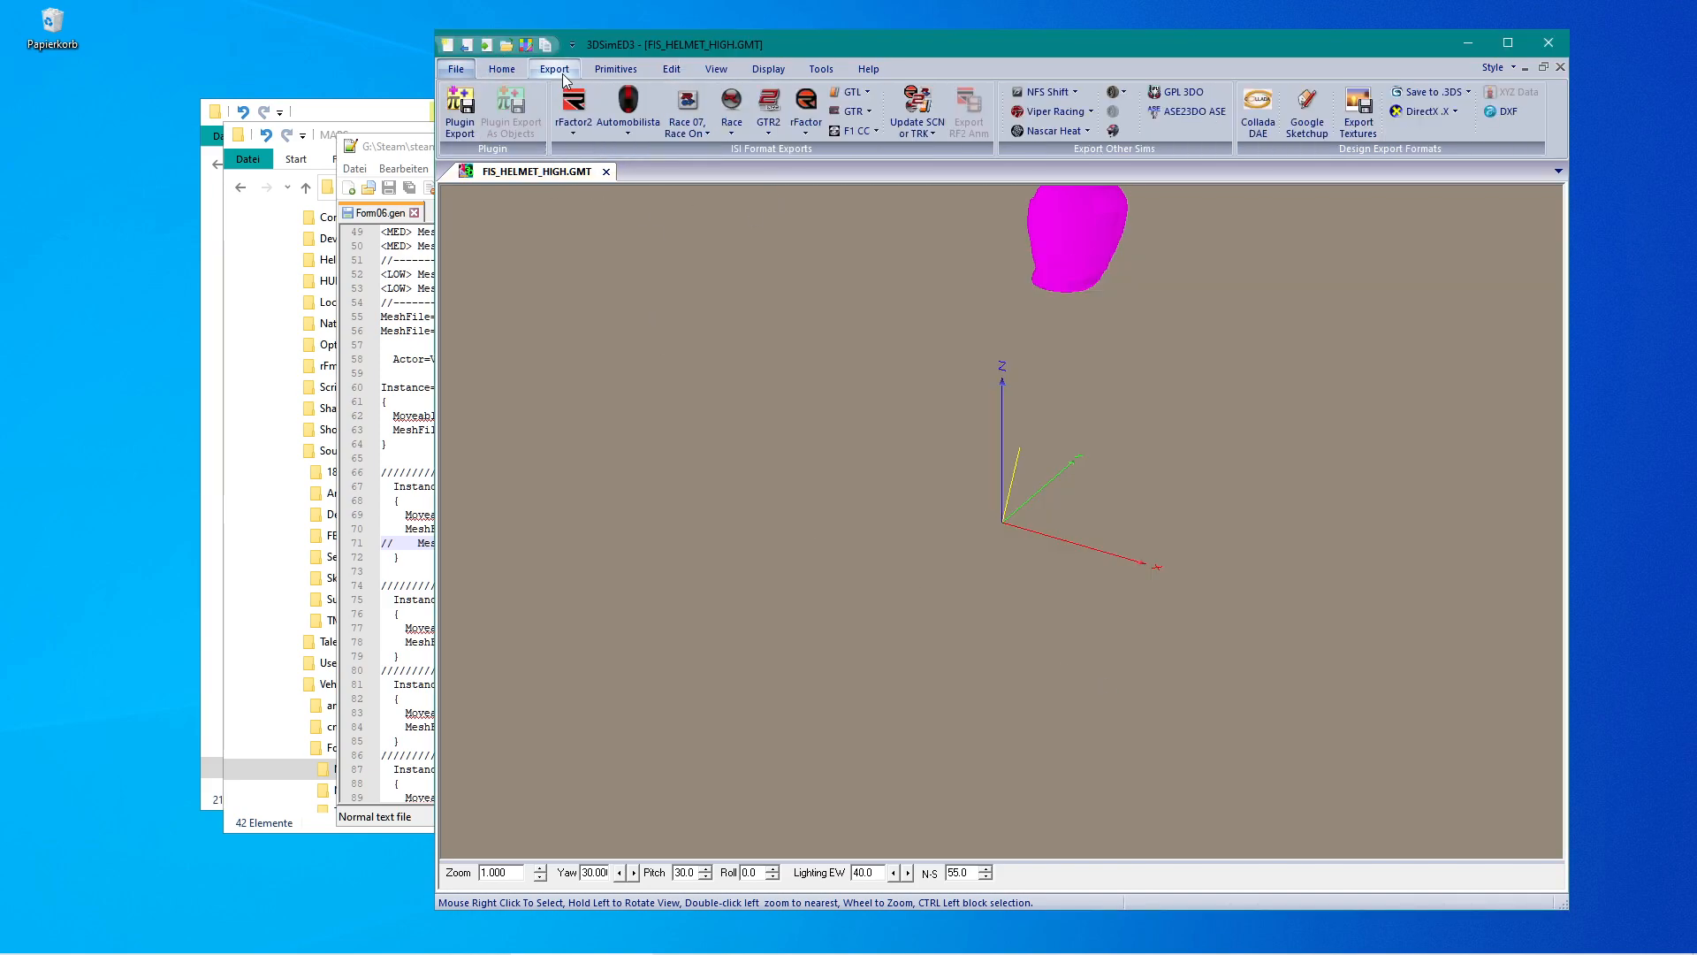
{"action": "left_click", "coordinate": [574, 105]}
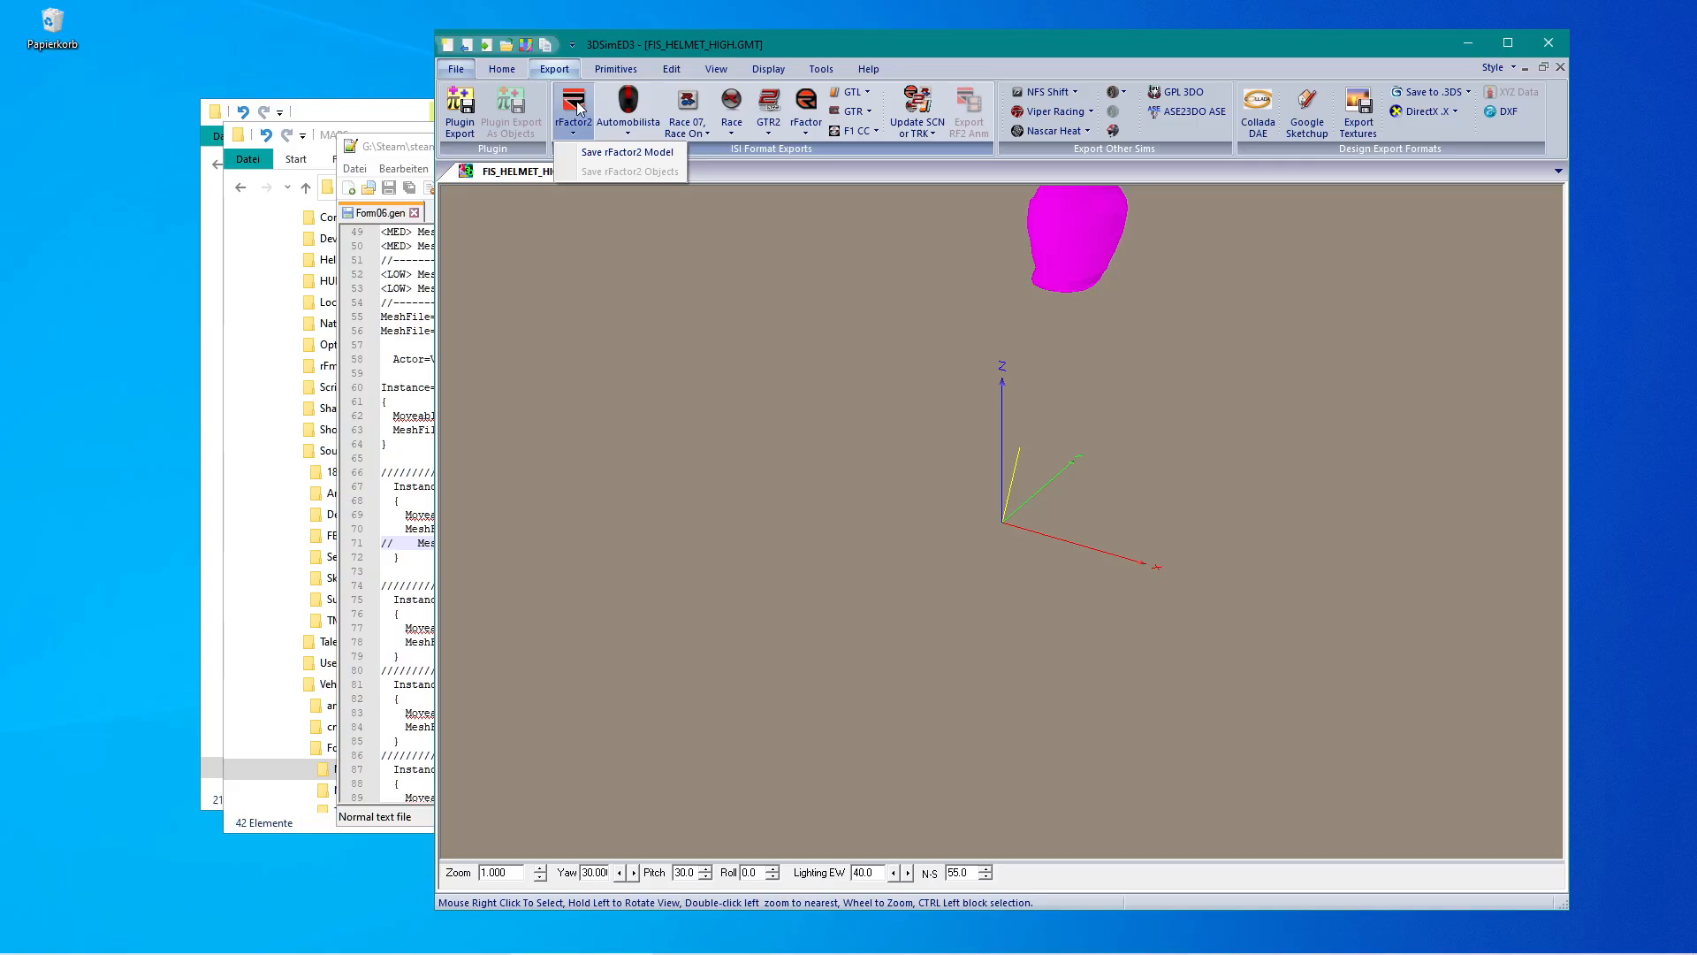
{"action": "left_click", "coordinate": [616, 152]}
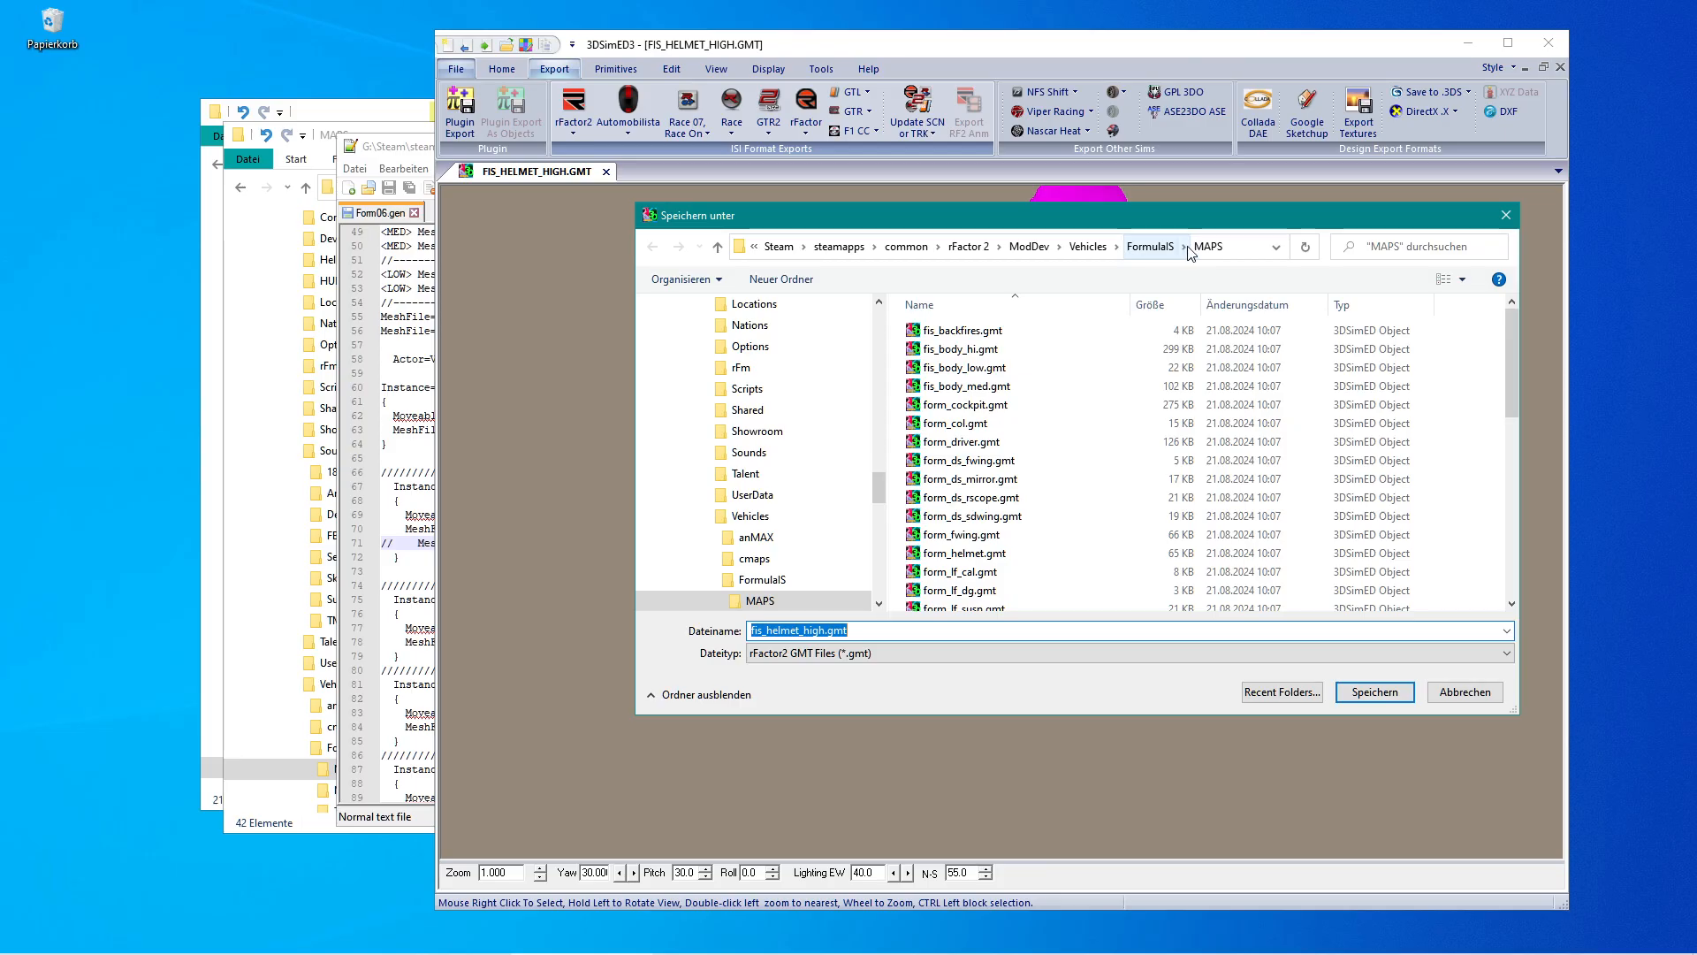
{"action": "left_click", "coordinate": [1366, 697]}
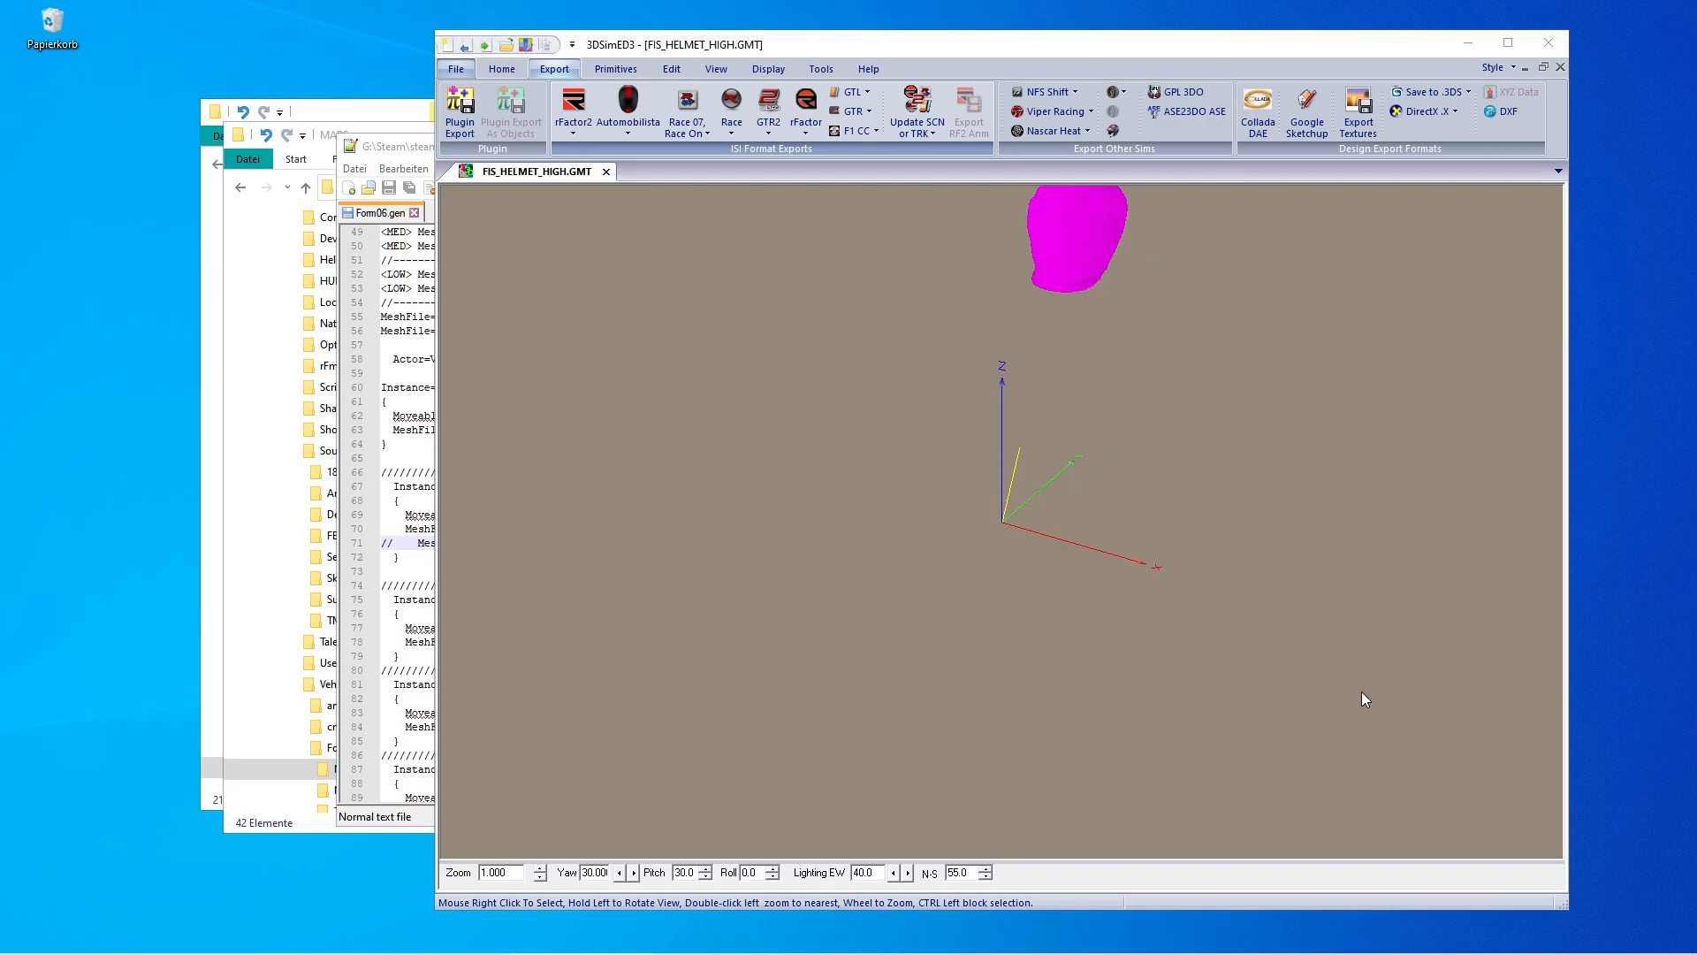
Close the helmet model and import FORM_WHEEL.GMT from the MAPS_Rf1 folder.
{"action": "left_click", "coordinate": [606, 173]}
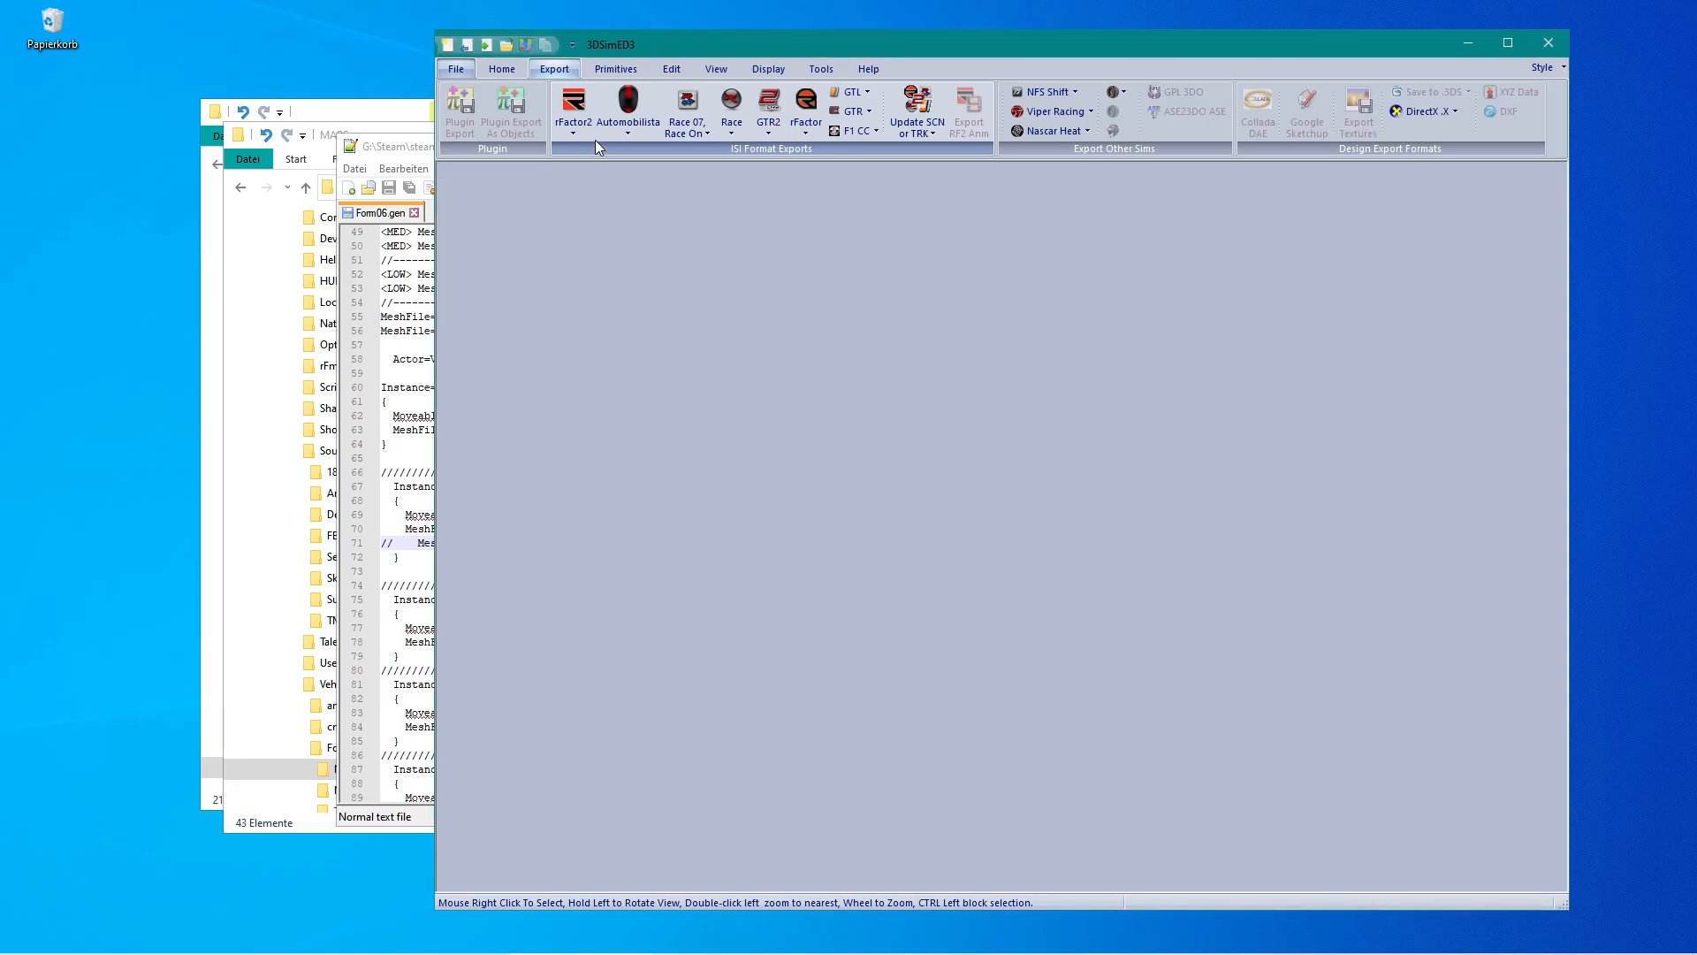
{"action": "left_click", "coordinate": [484, 48]}
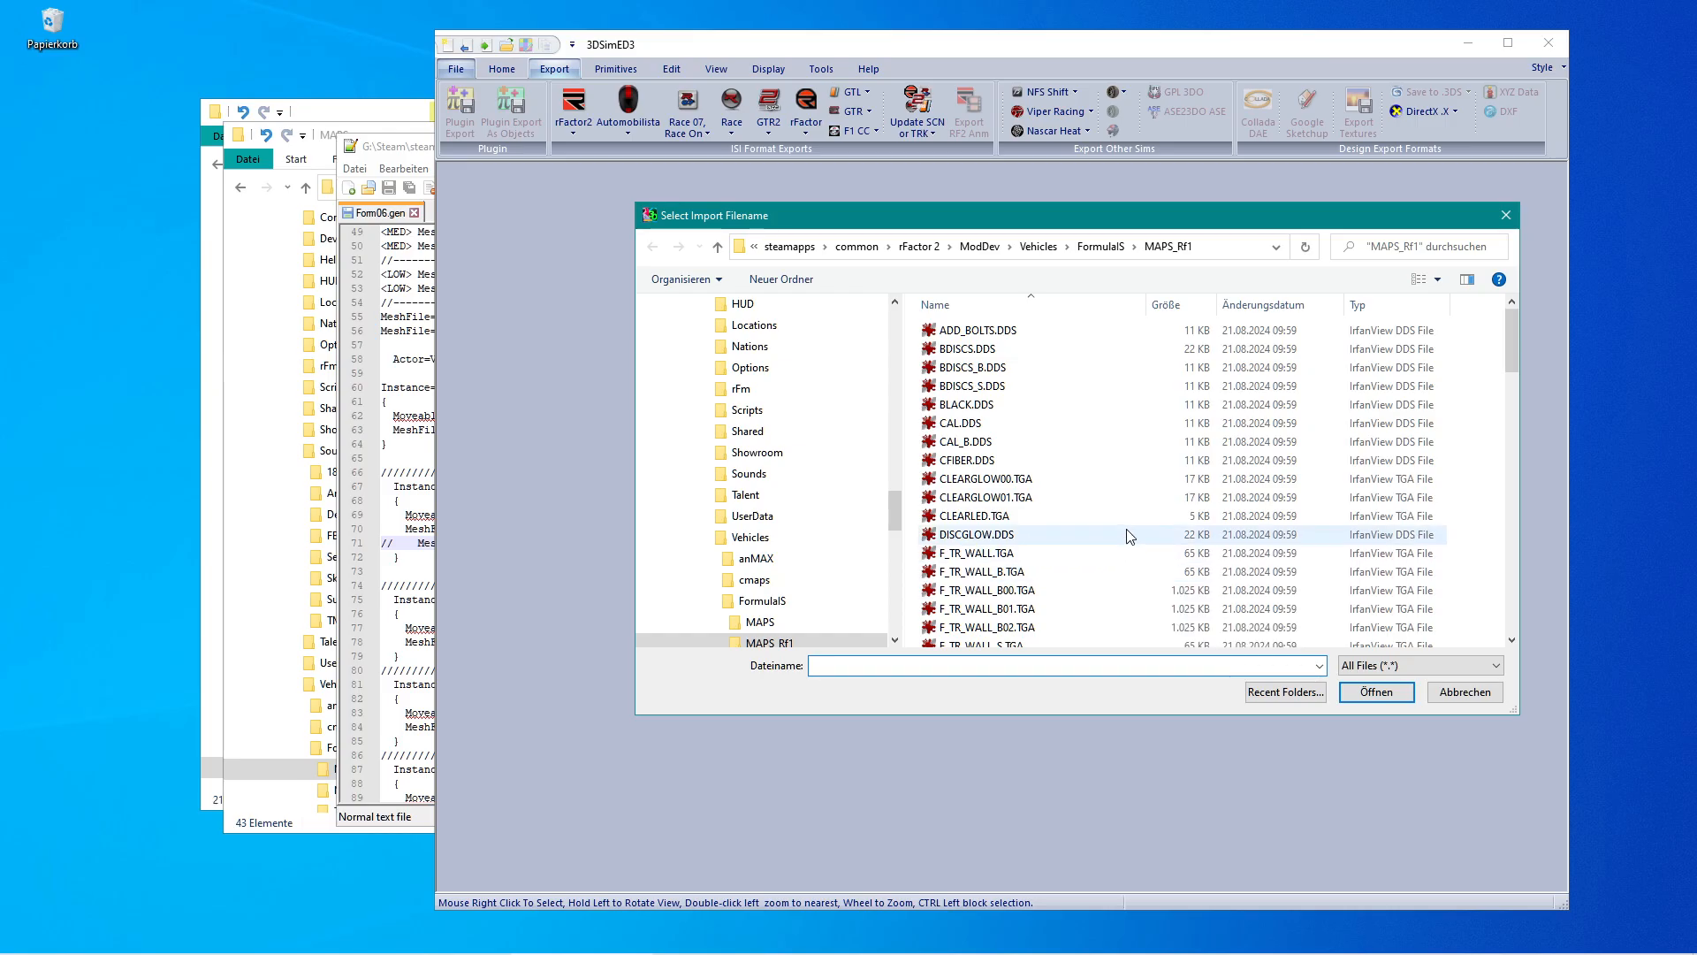
{"action": "scroll", "coordinate": [1129, 521], "scroll_direction": "down", "scroll_amount": 2}
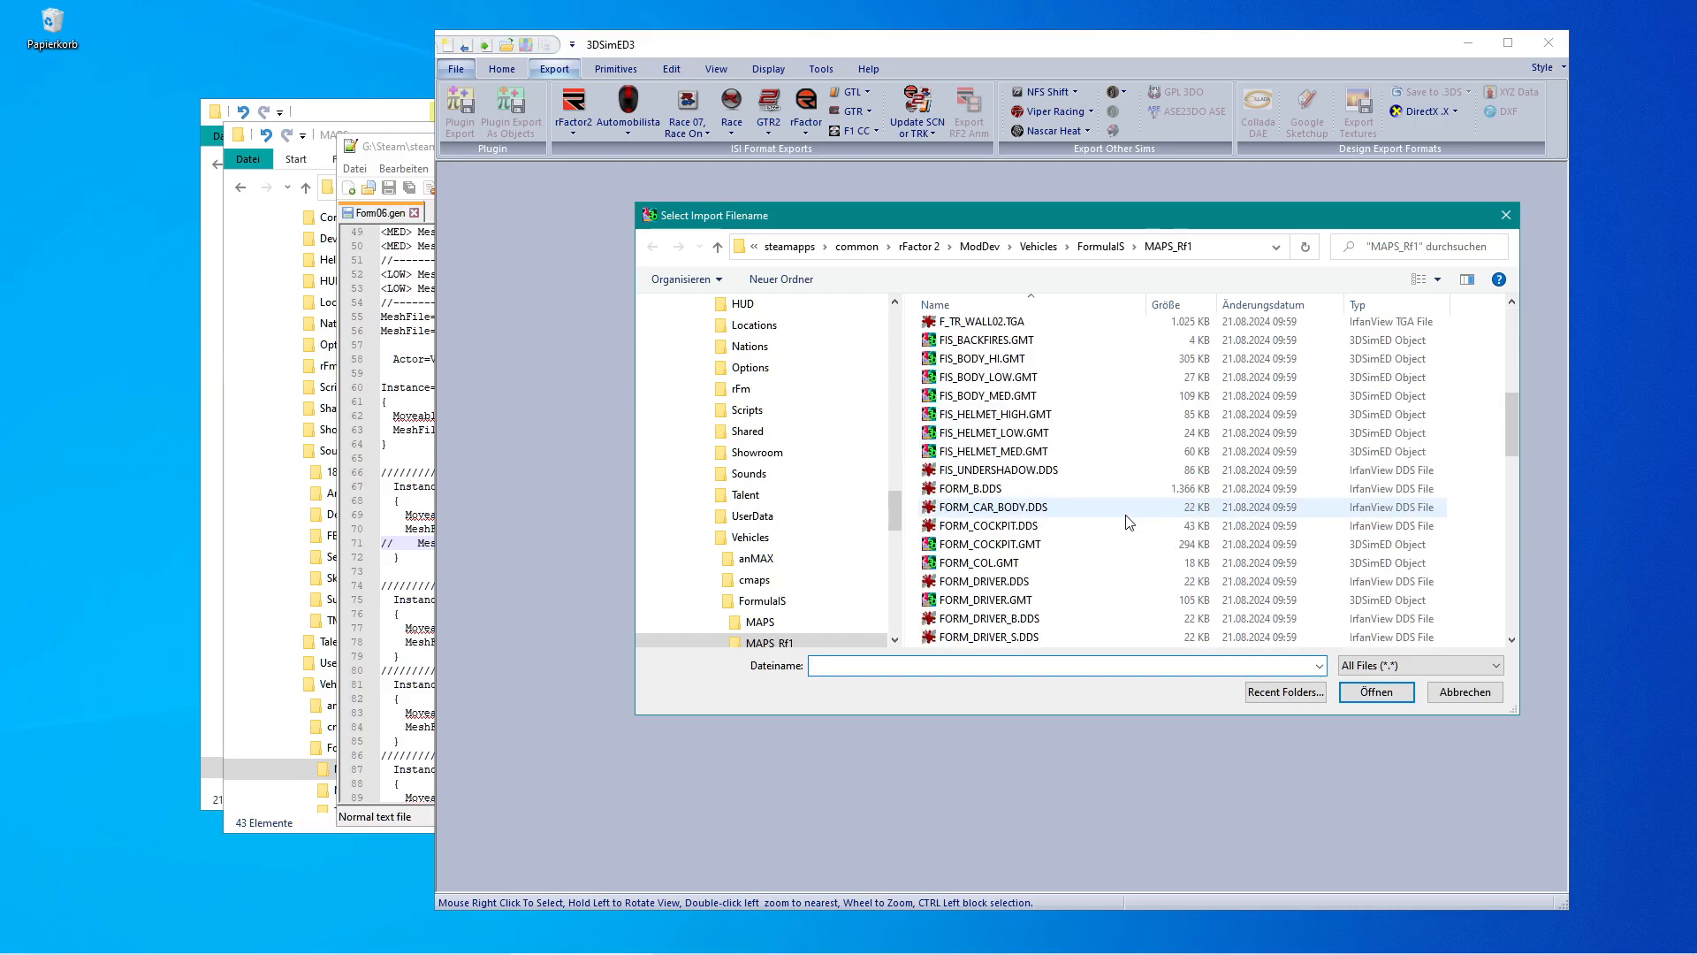
{"action": "scroll", "coordinate": [1129, 522], "scroll_direction": "down", "scroll_amount": 7}
{"action": "scroll", "coordinate": [1129, 525], "scroll_direction": "down", "scroll_amount": 7}
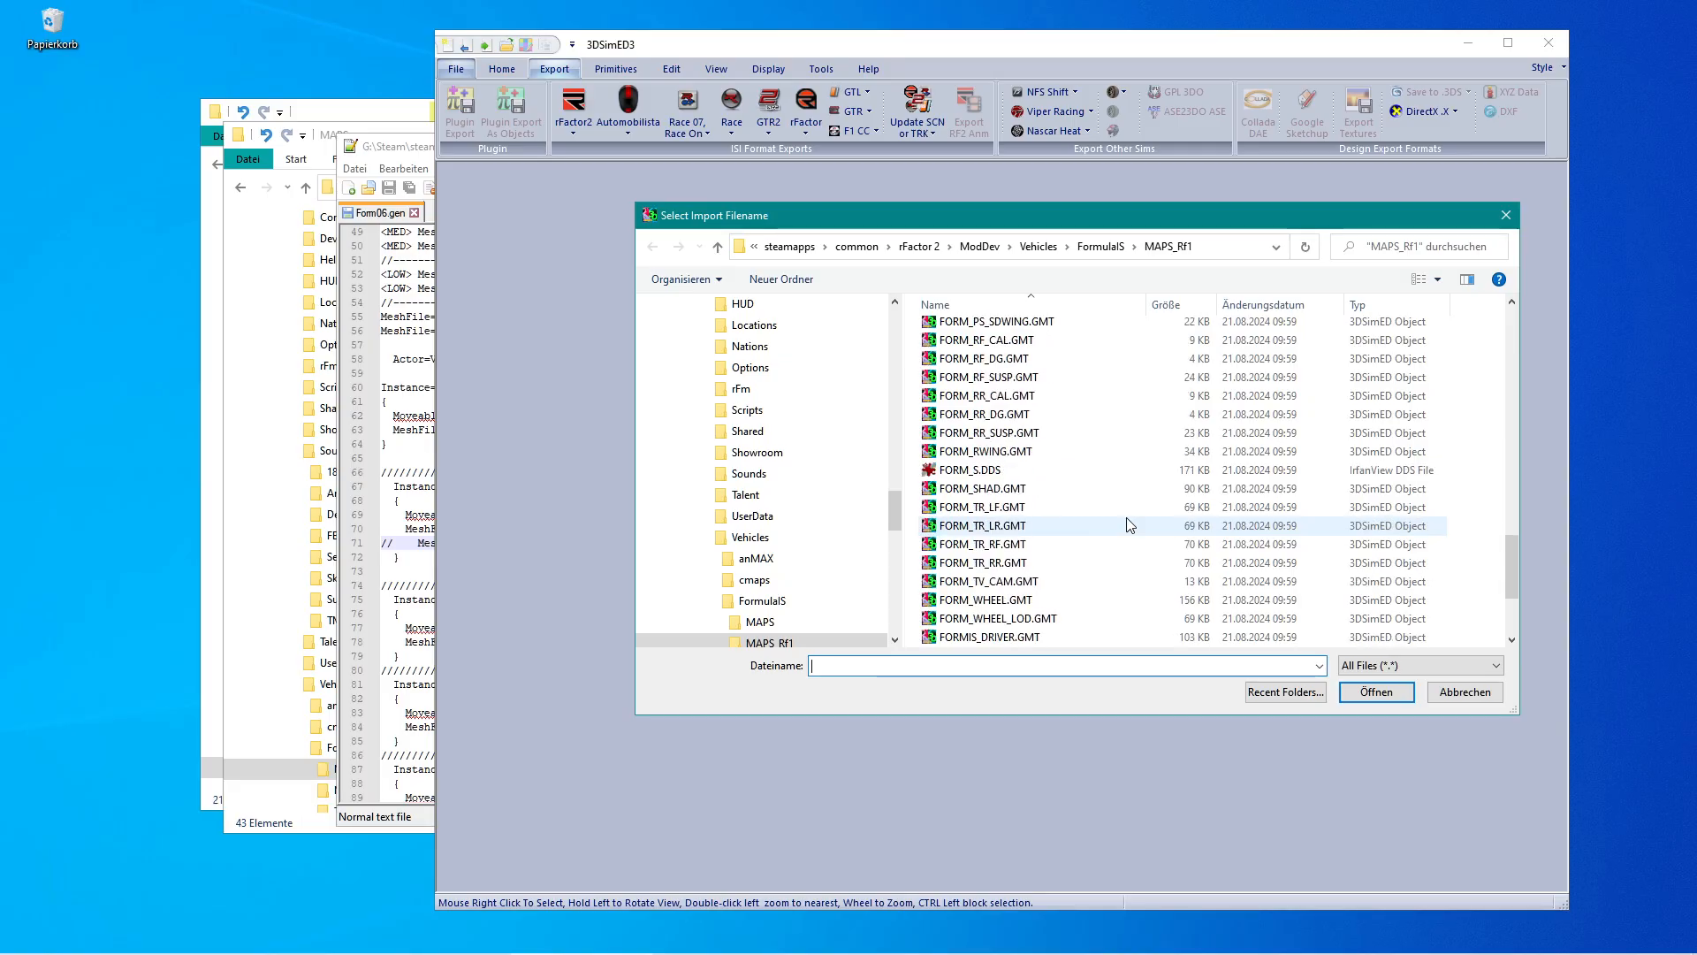
{"action": "scroll", "coordinate": [1129, 525], "scroll_direction": "down", "scroll_amount": 2}
{"action": "left_click", "coordinate": [992, 546]}
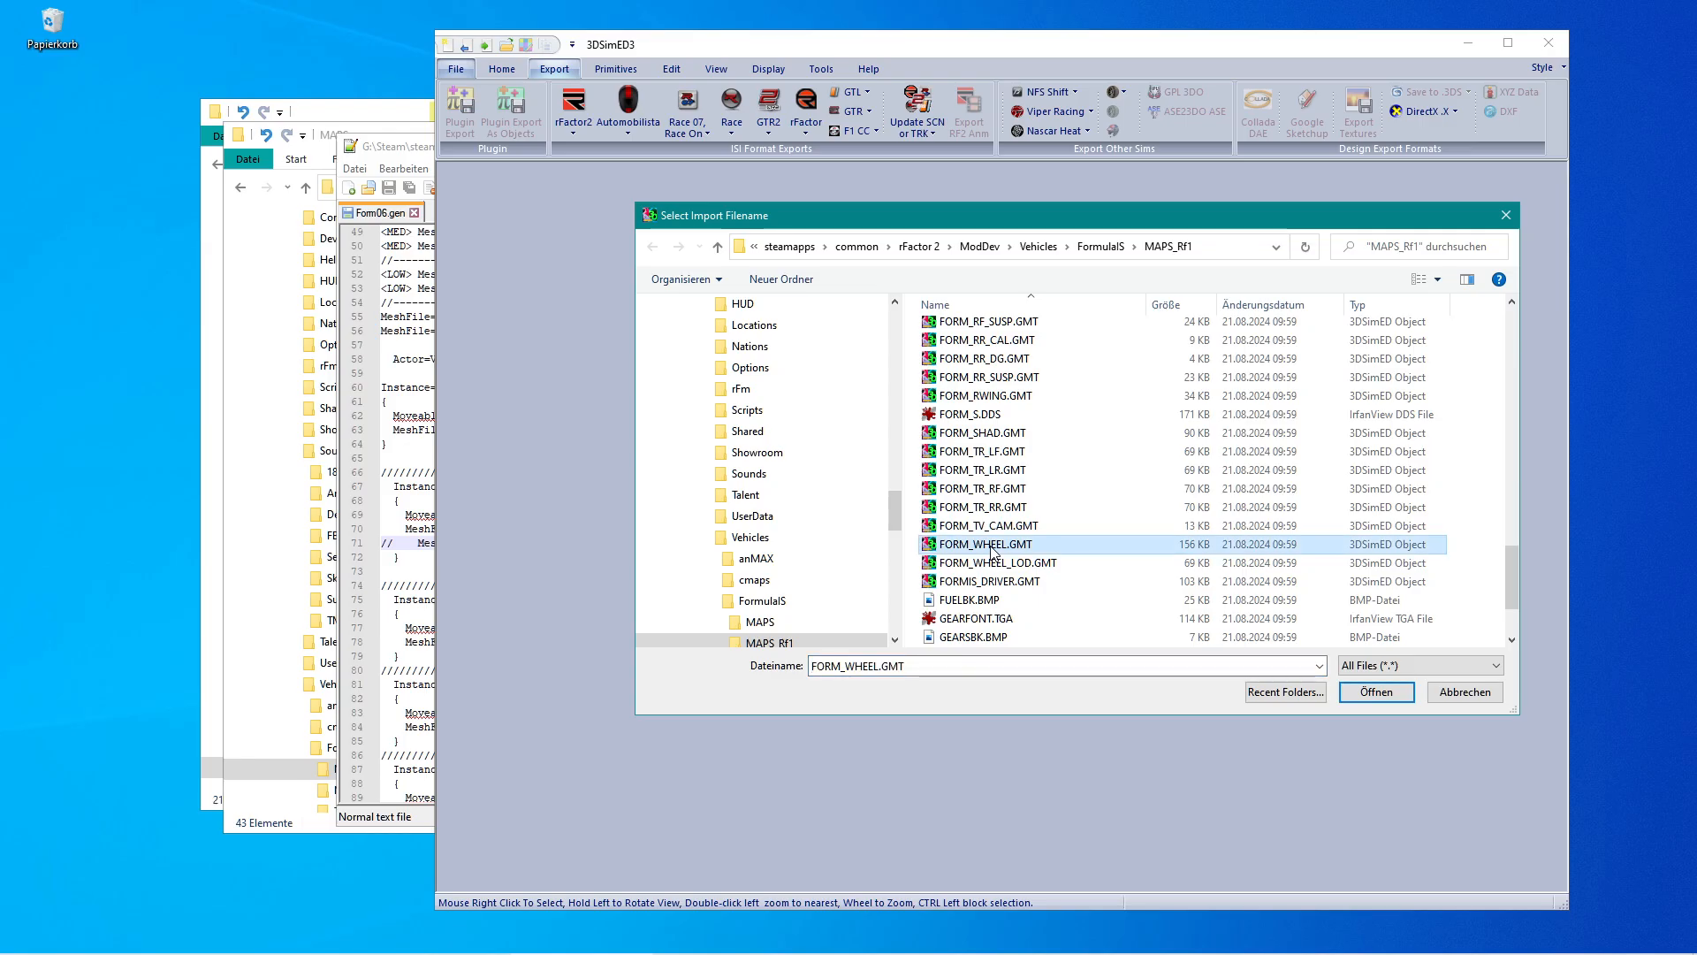
{"action": "left_click", "coordinate": [1355, 691]}
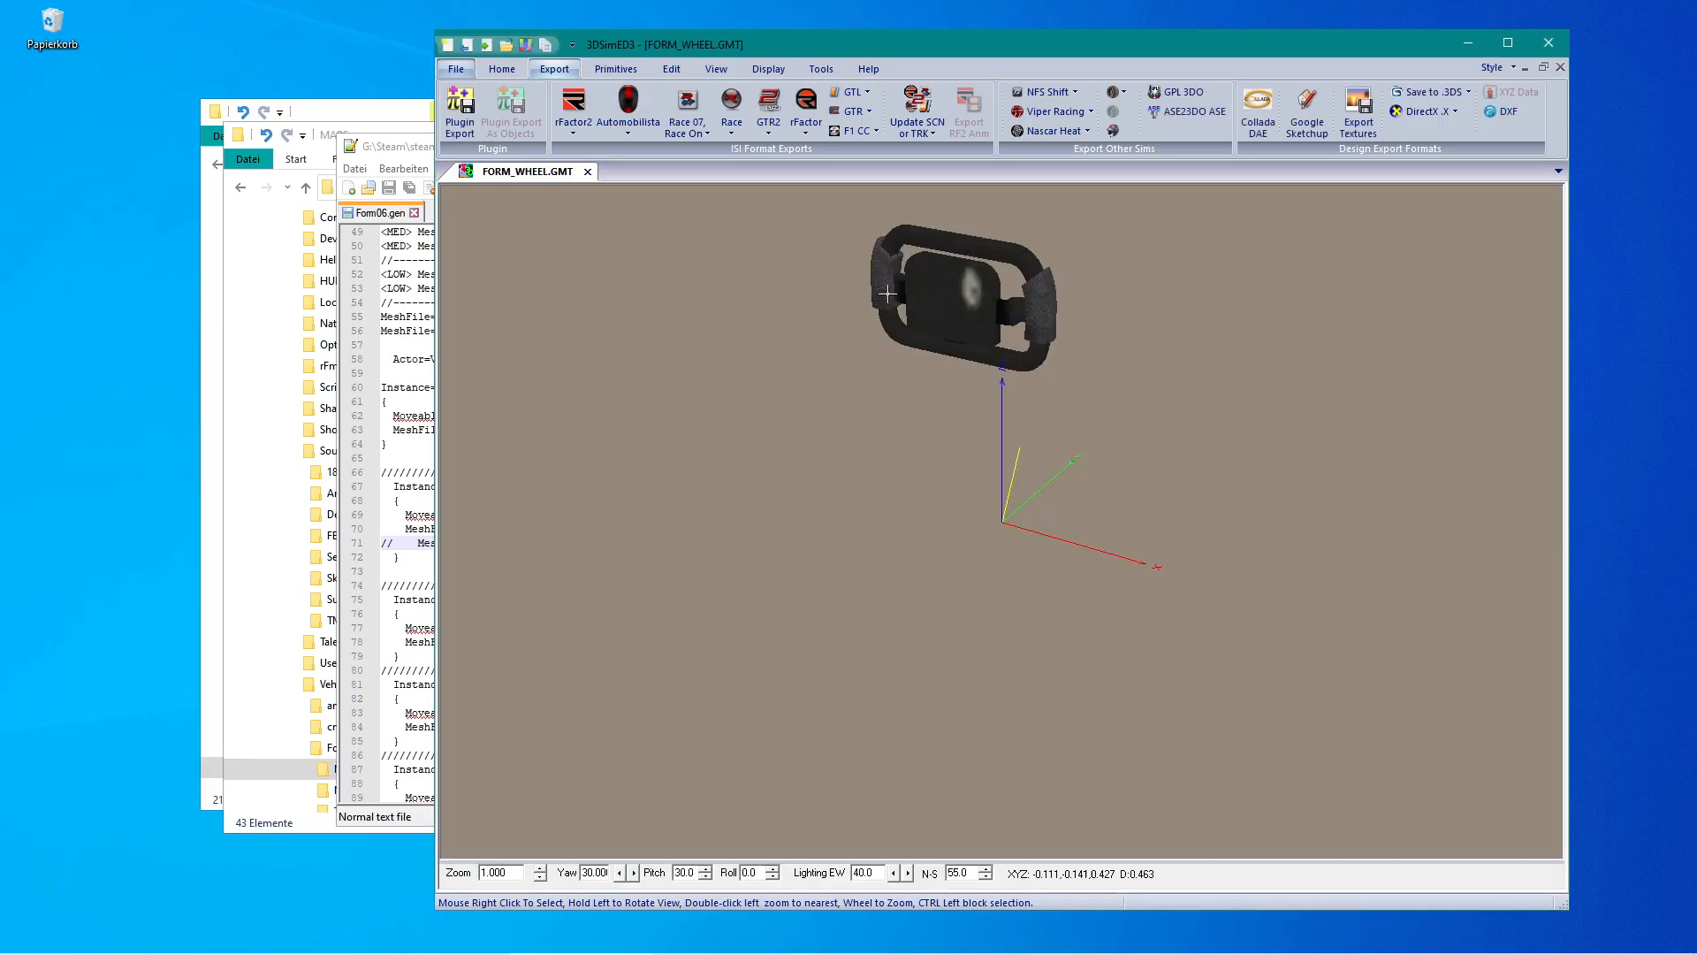
Inspect the steering wheel's face data attributes without changing them.
{"action": "left_click", "coordinate": [670, 70]}
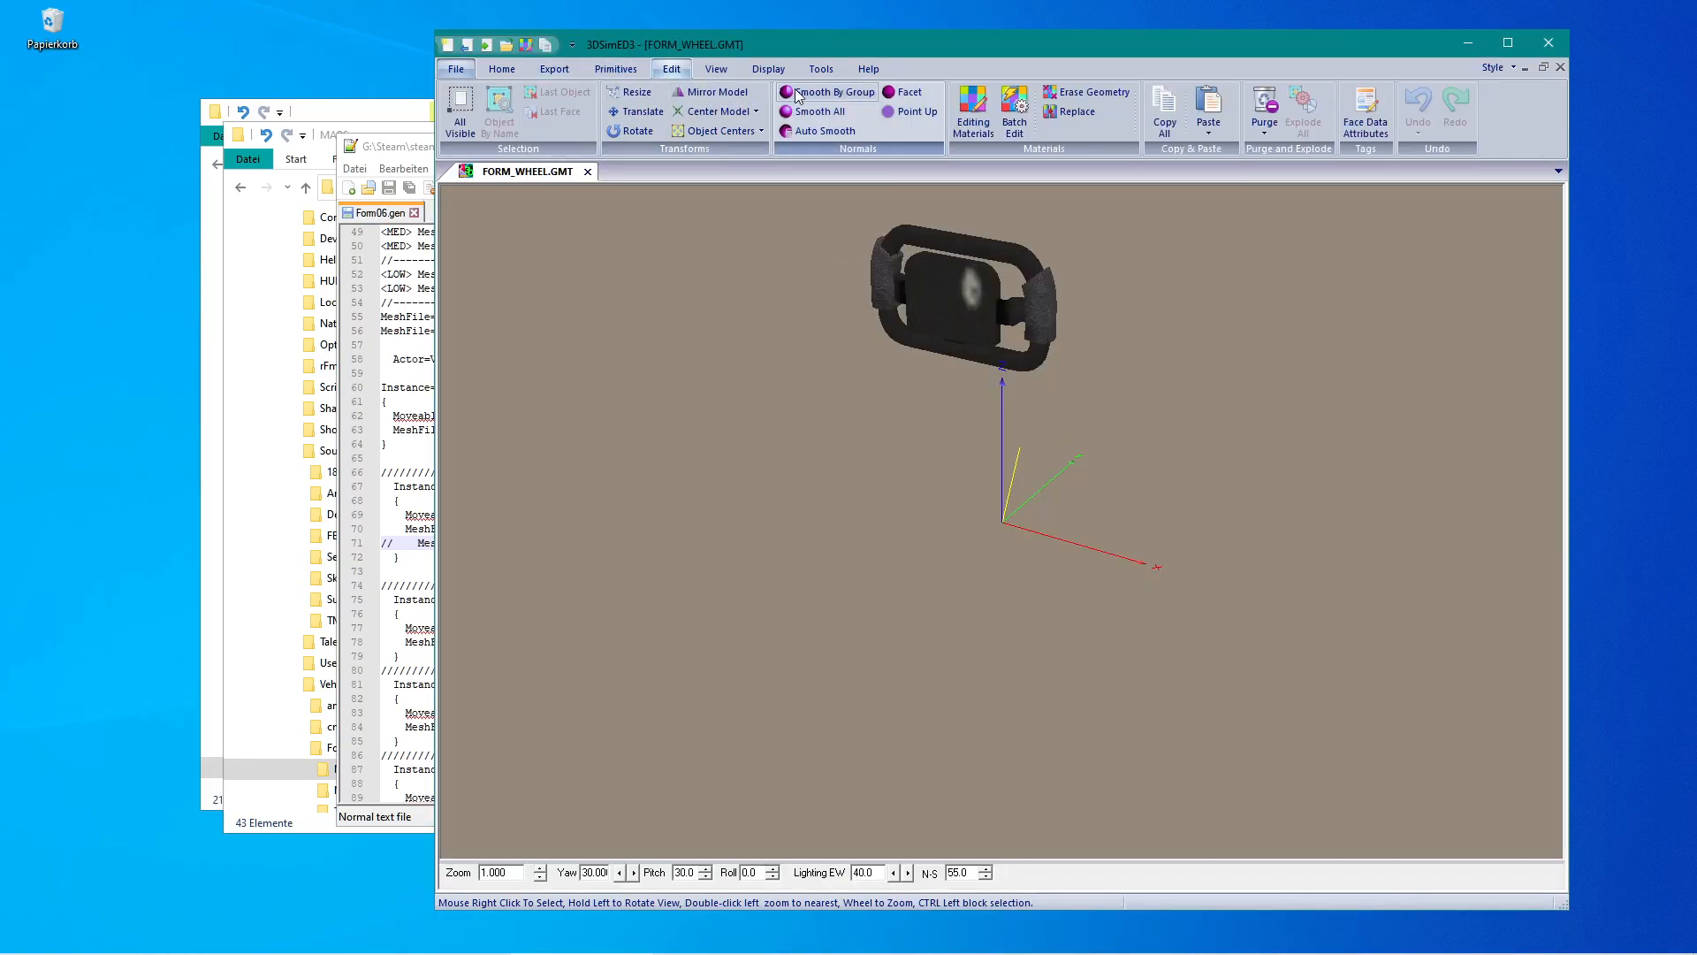
{"action": "left_click", "coordinate": [1366, 117]}
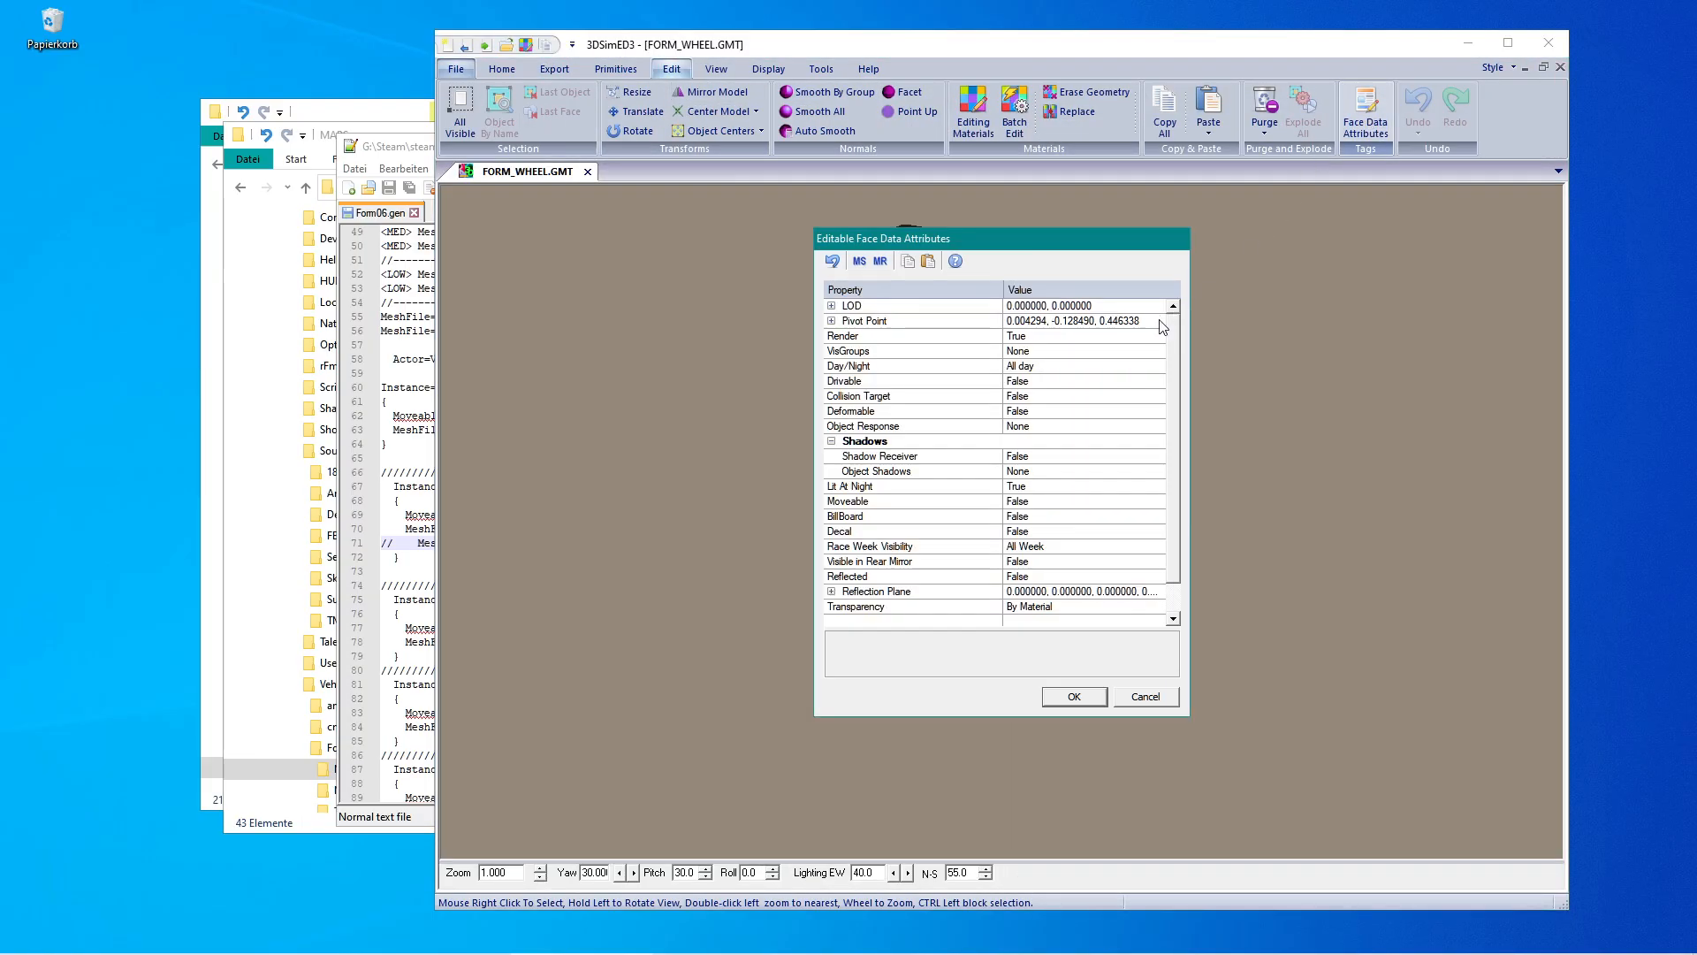
{"action": "left_click", "coordinate": [1162, 700]}
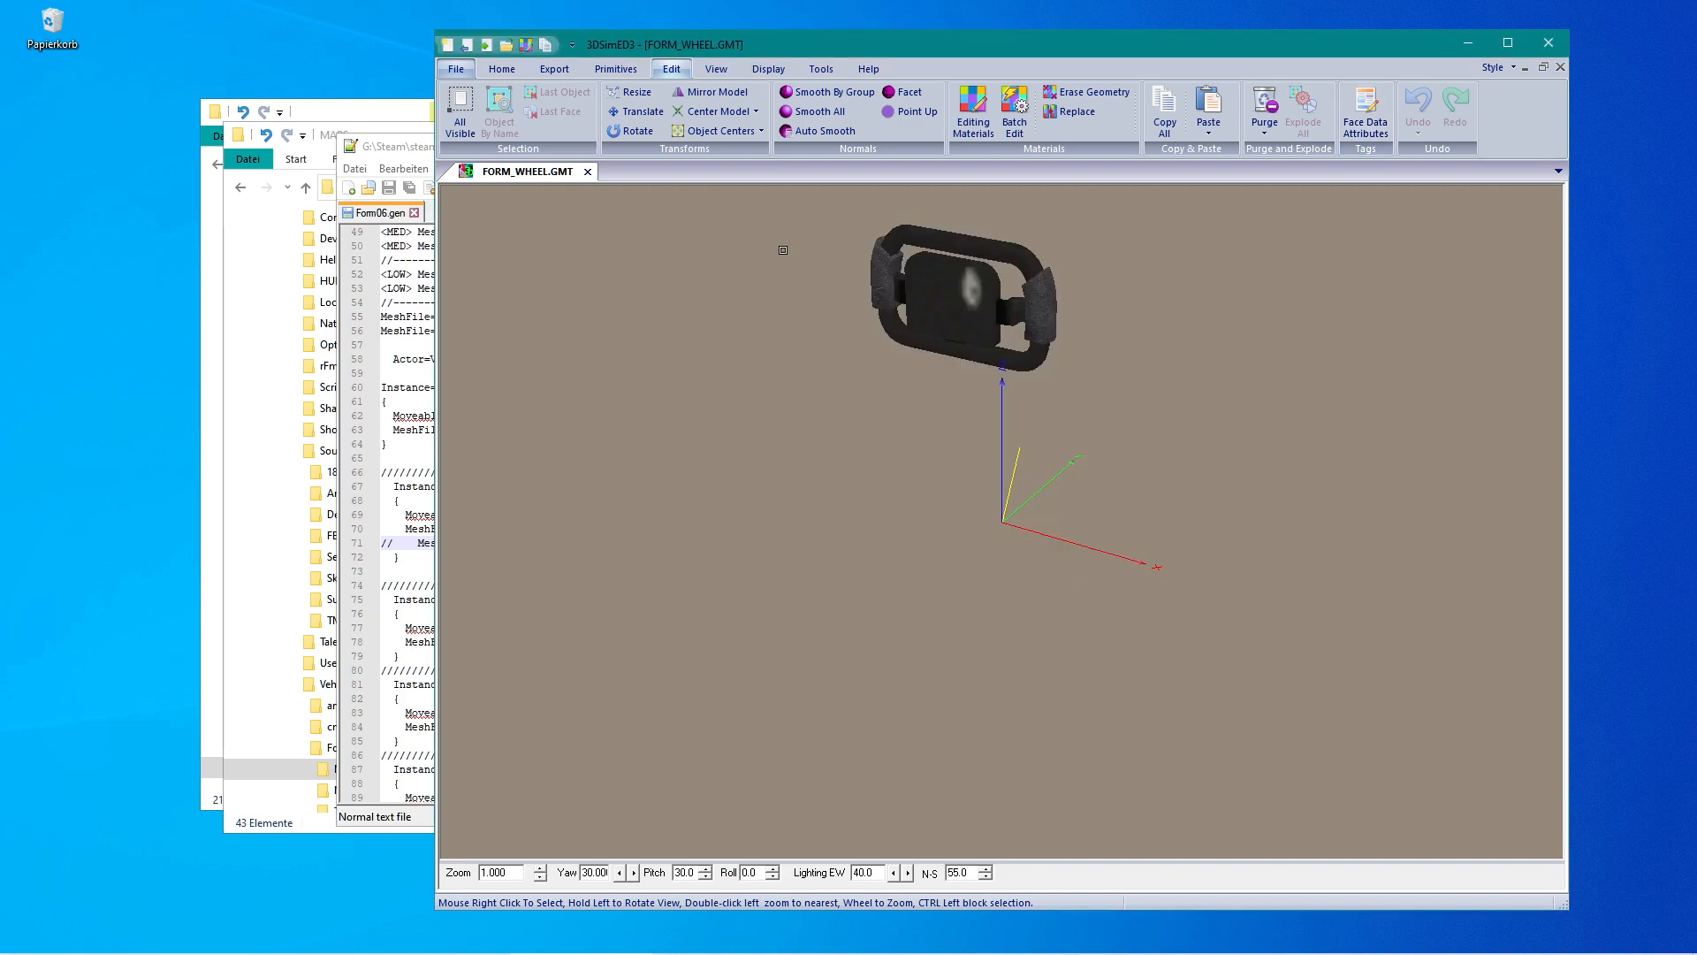
Export the steering wheel as an rFactor2 model named form_wheel.gmt into the FormulaIS MAPS folder.
{"action": "left_click", "coordinate": [558, 69]}
{"action": "left_click", "coordinate": [572, 103]}
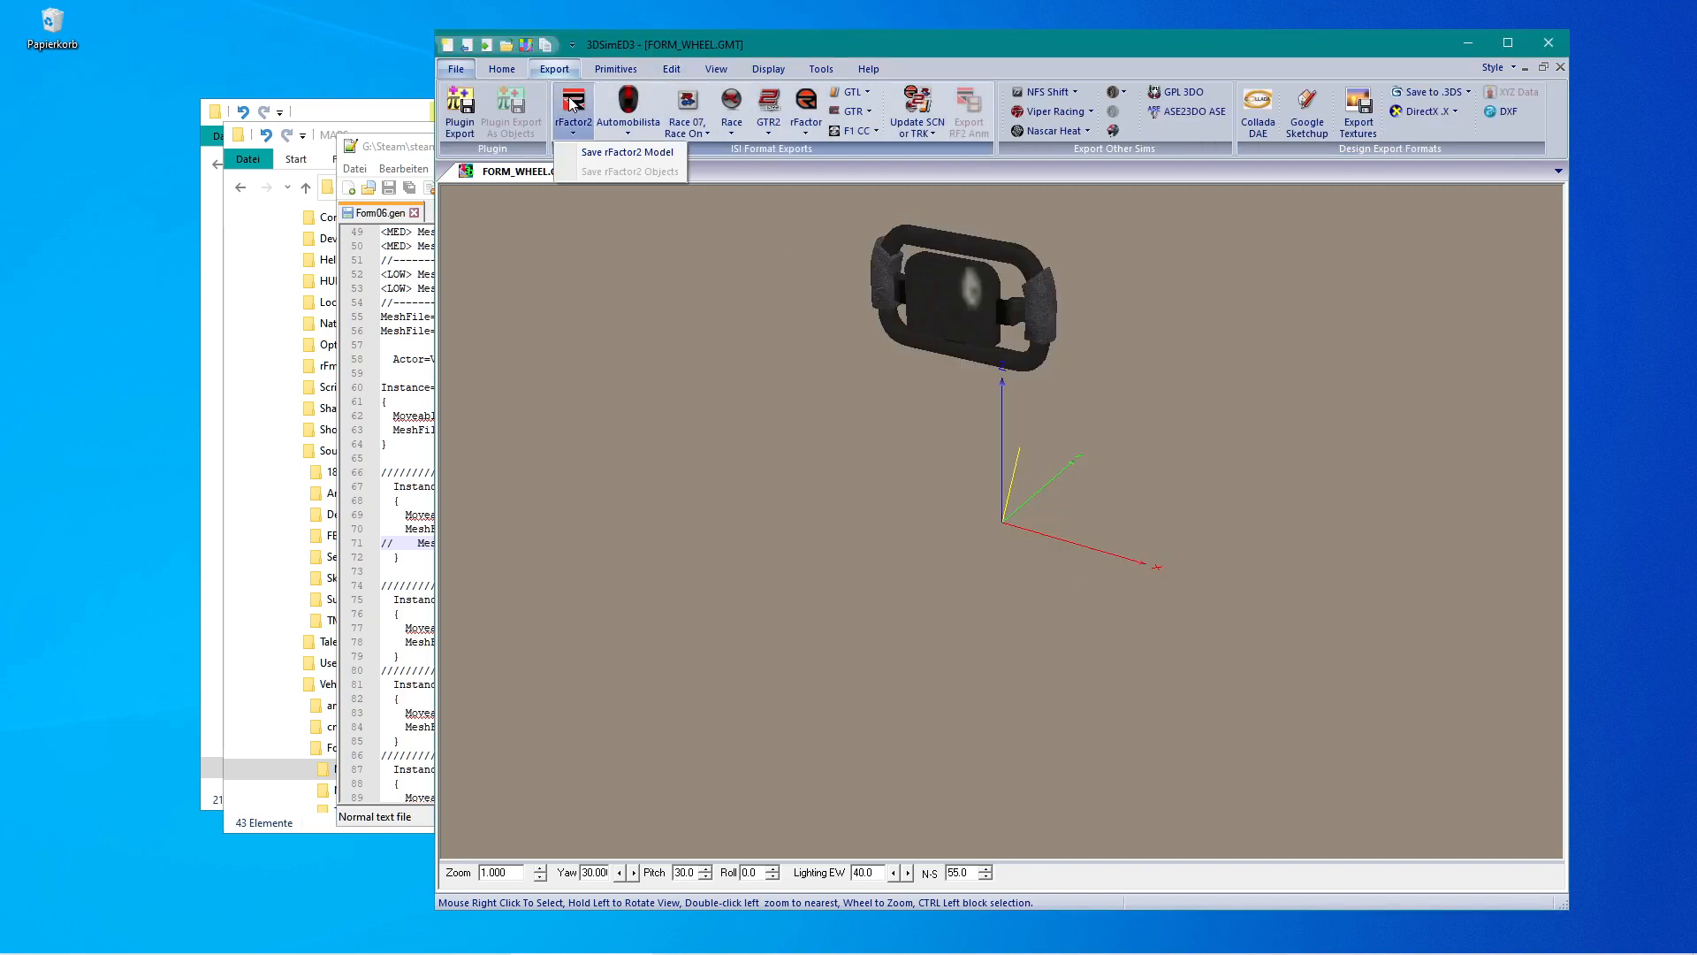
{"action": "left_click", "coordinate": [609, 158]}
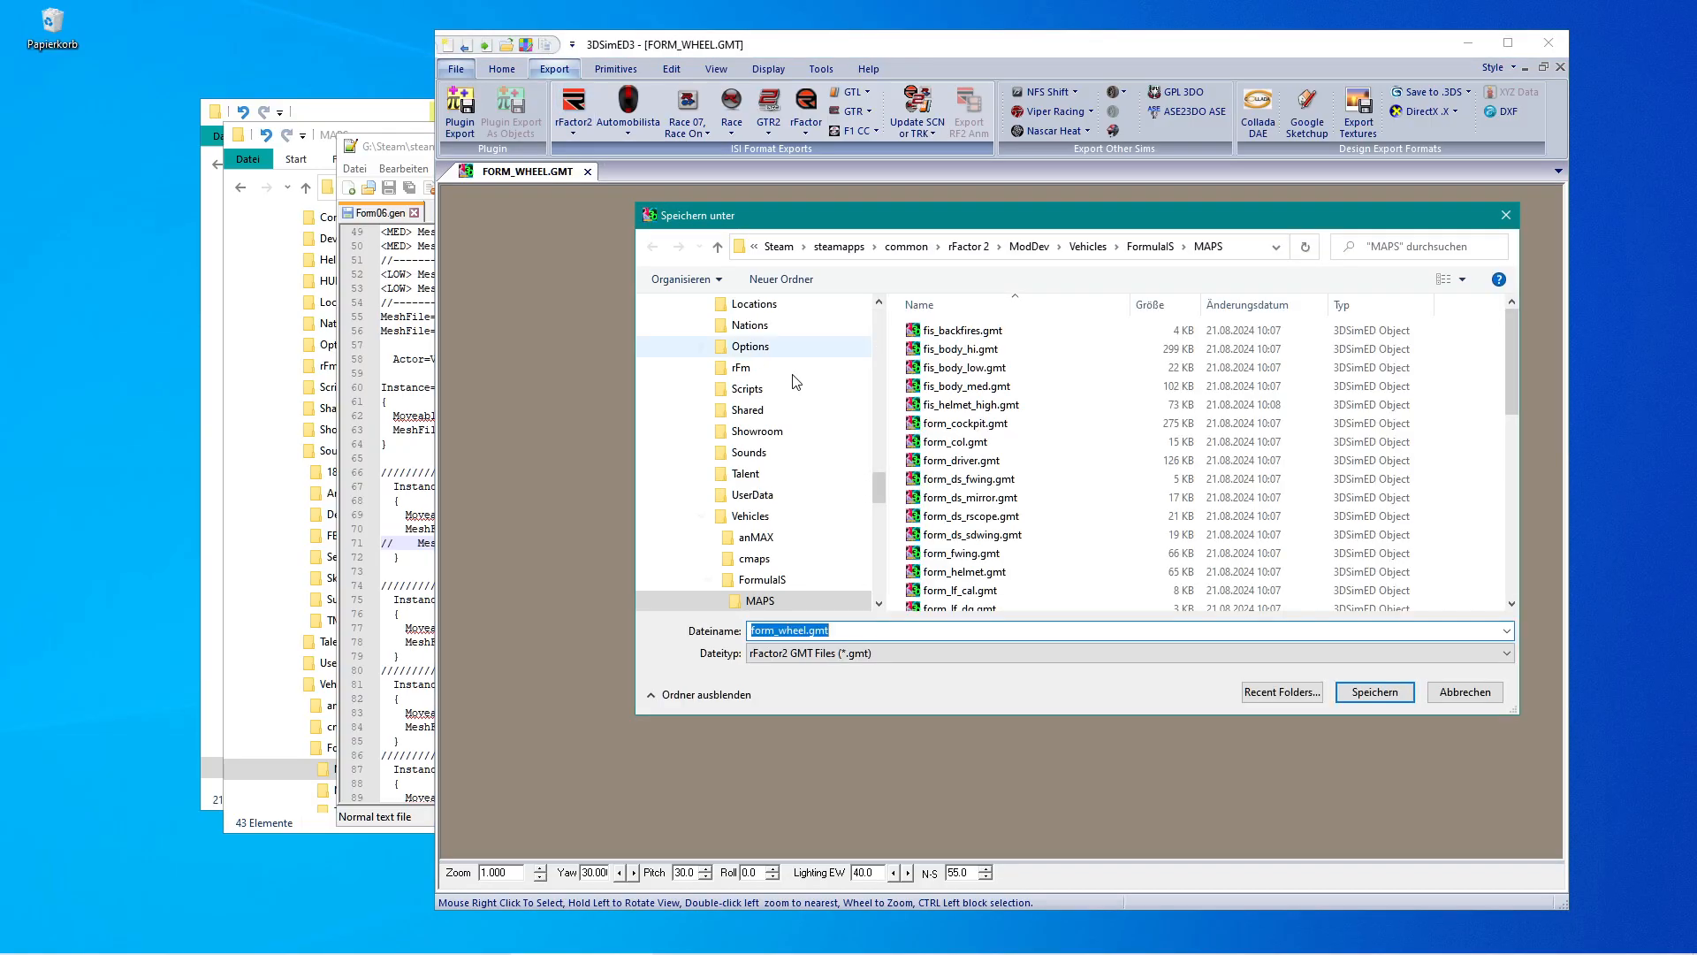
{"action": "left_click", "coordinate": [1368, 691]}
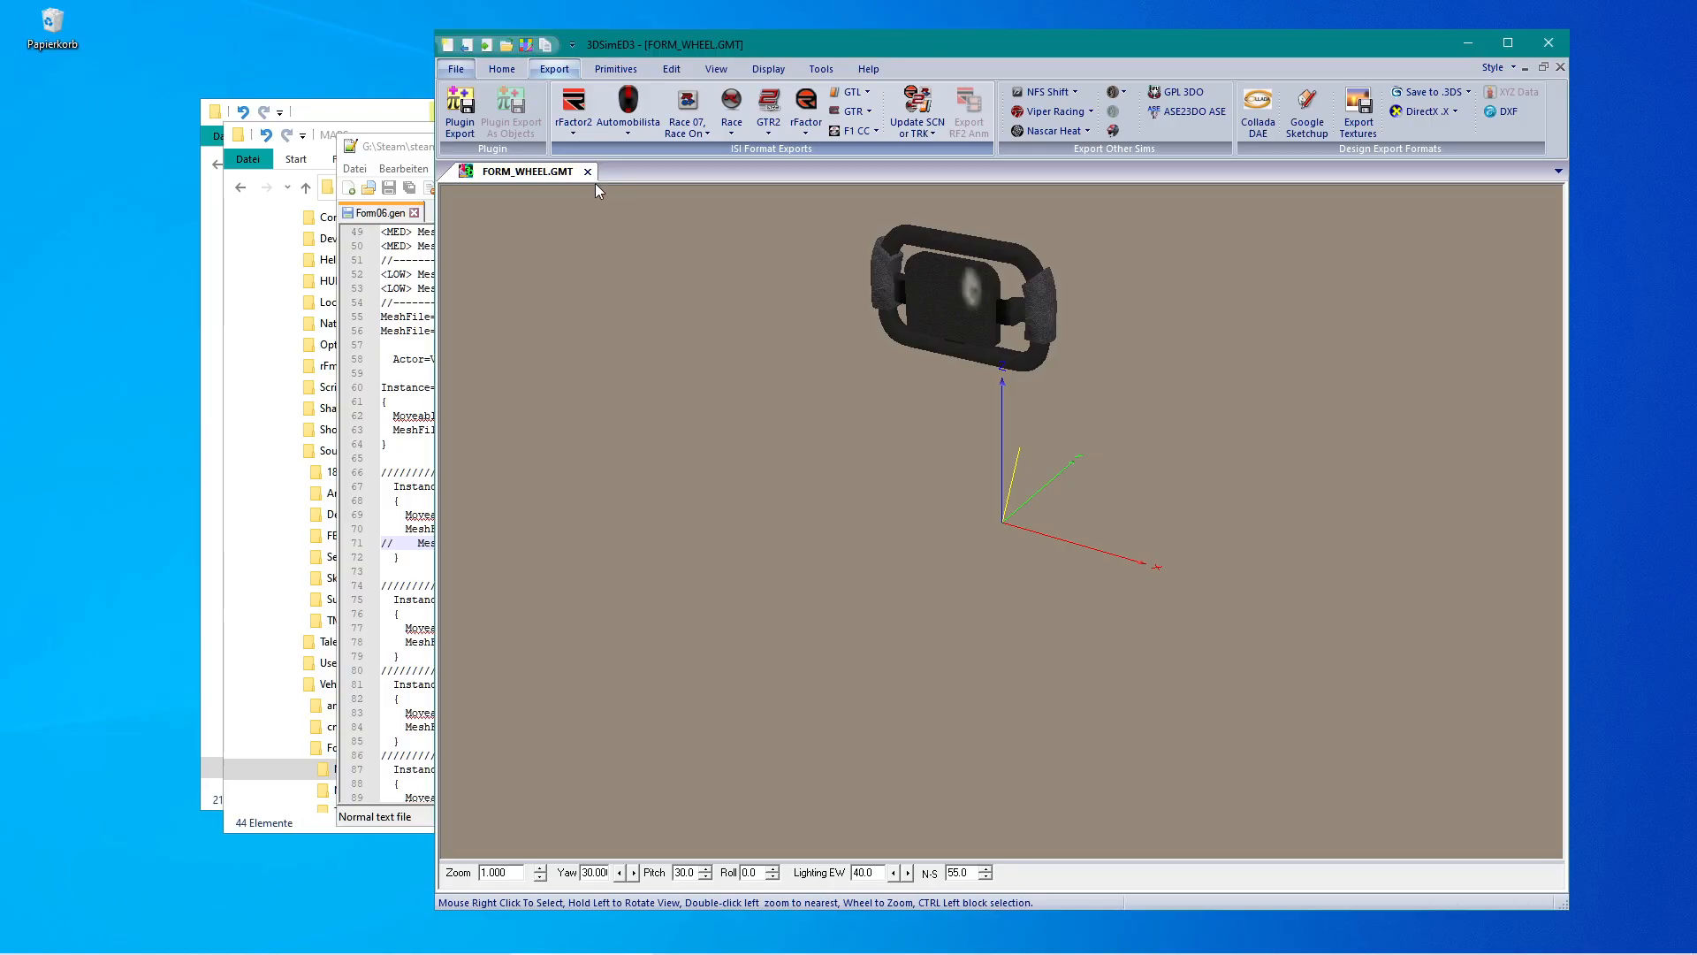
Close the steering wheel model, quit 3DSimED3, and close Form06.gen and Notepad++.
{"action": "left_click", "coordinate": [587, 171]}
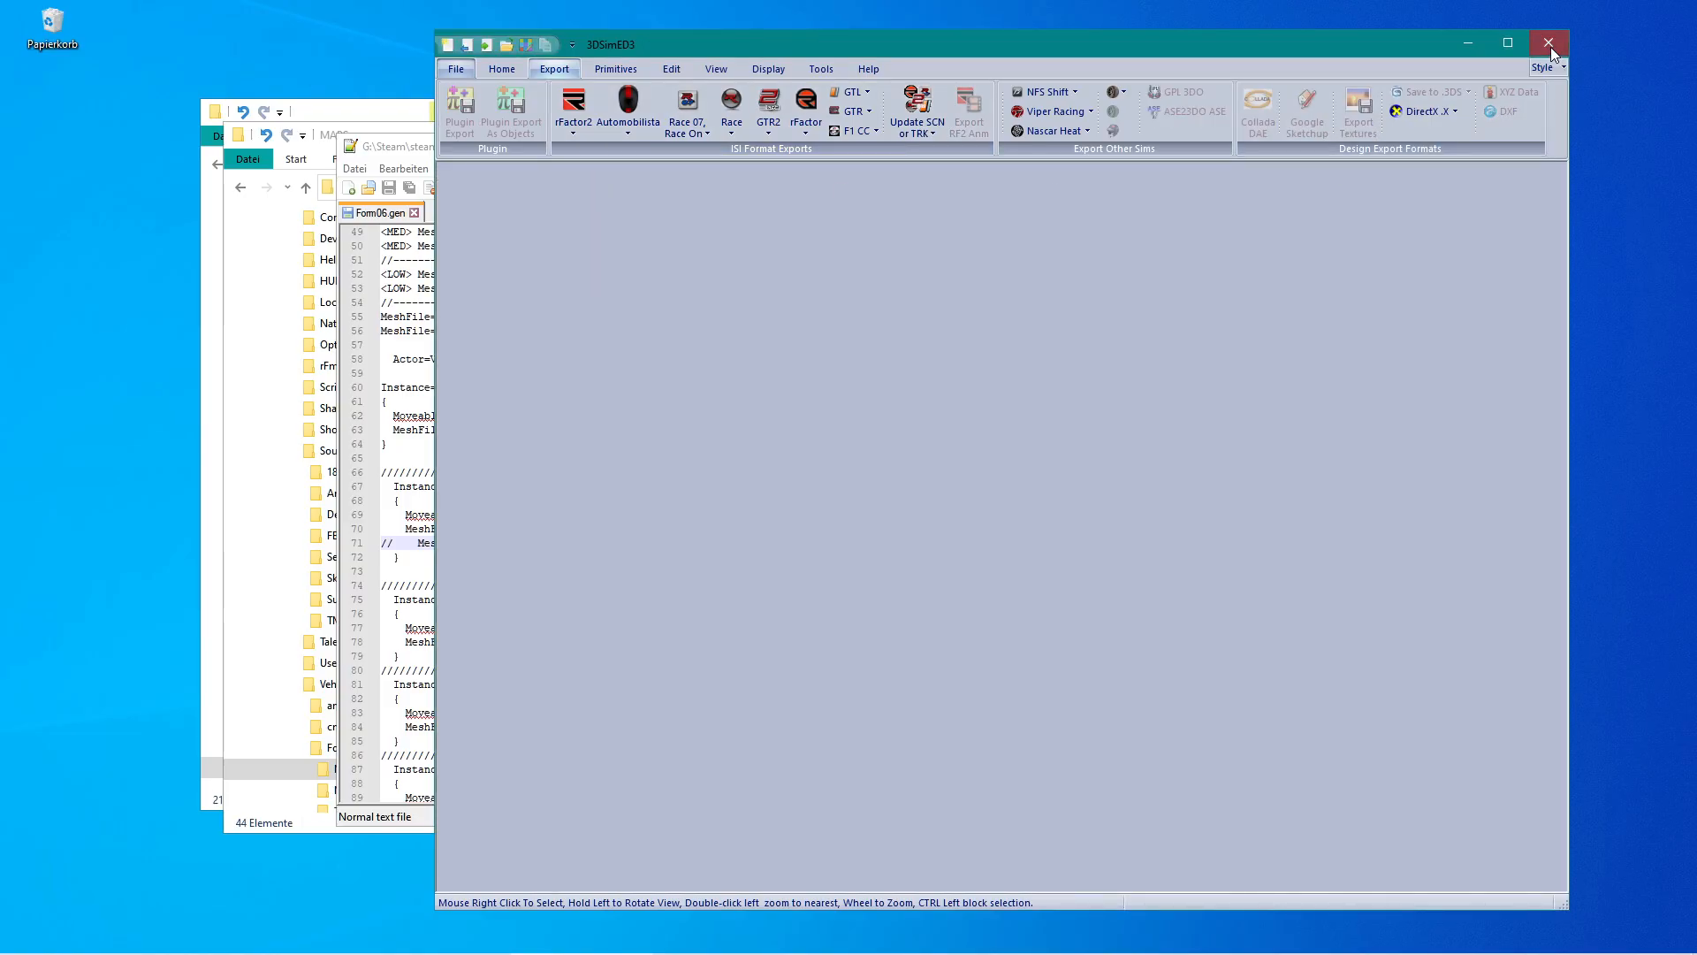
{"action": "left_click", "coordinate": [1549, 43]}
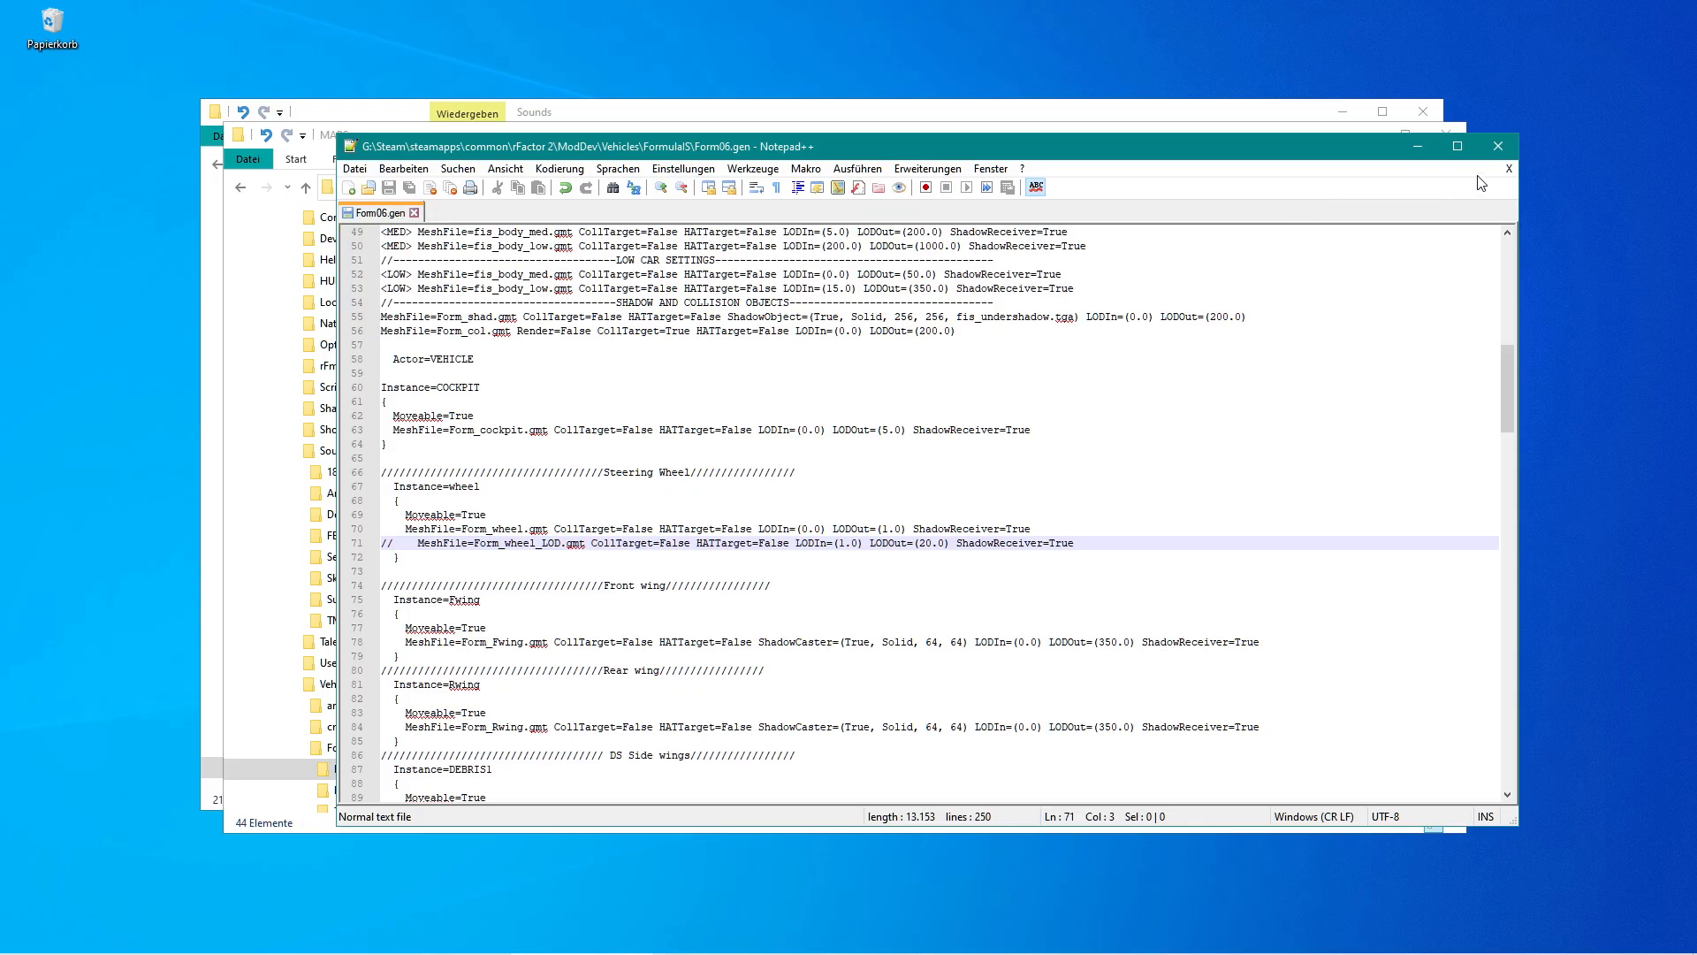
{"action": "left_click", "coordinate": [1509, 169]}
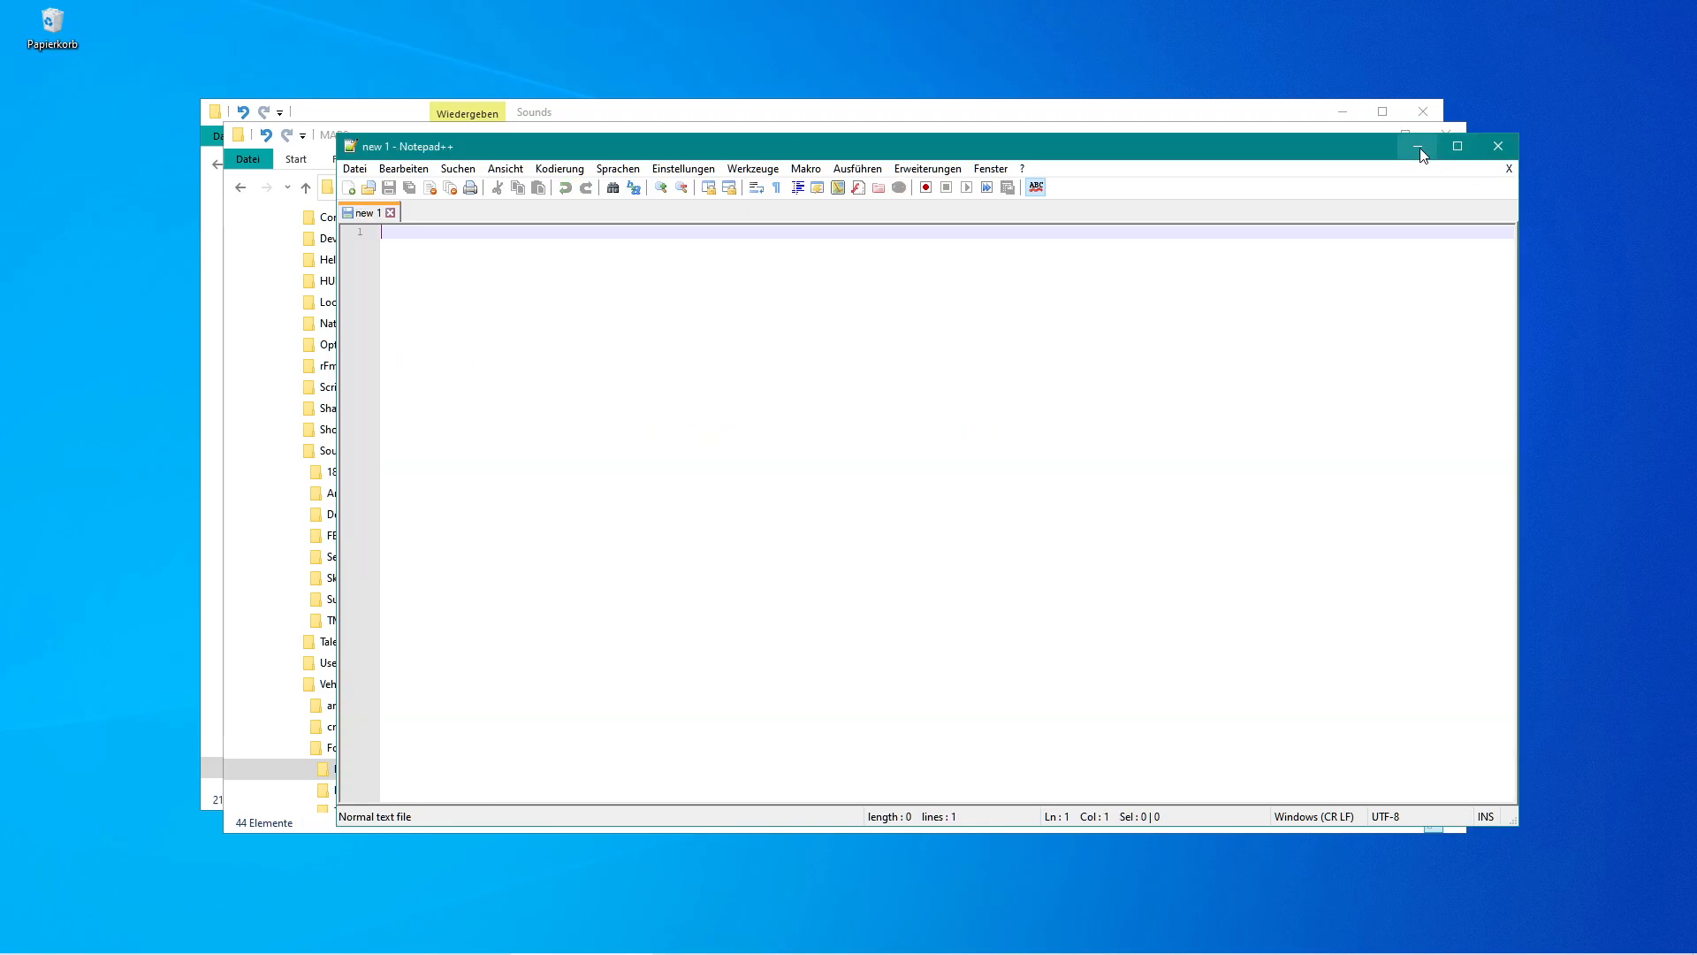
{"action": "left_click", "coordinate": [1499, 146]}
Sort MAPS_Rf1 by type and move all its TGA, DDS and BMP texture files into the MAPS folder.
{"action": "scroll", "coordinate": [427, 636], "scroll_direction": "down", "scroll_amount": 2}
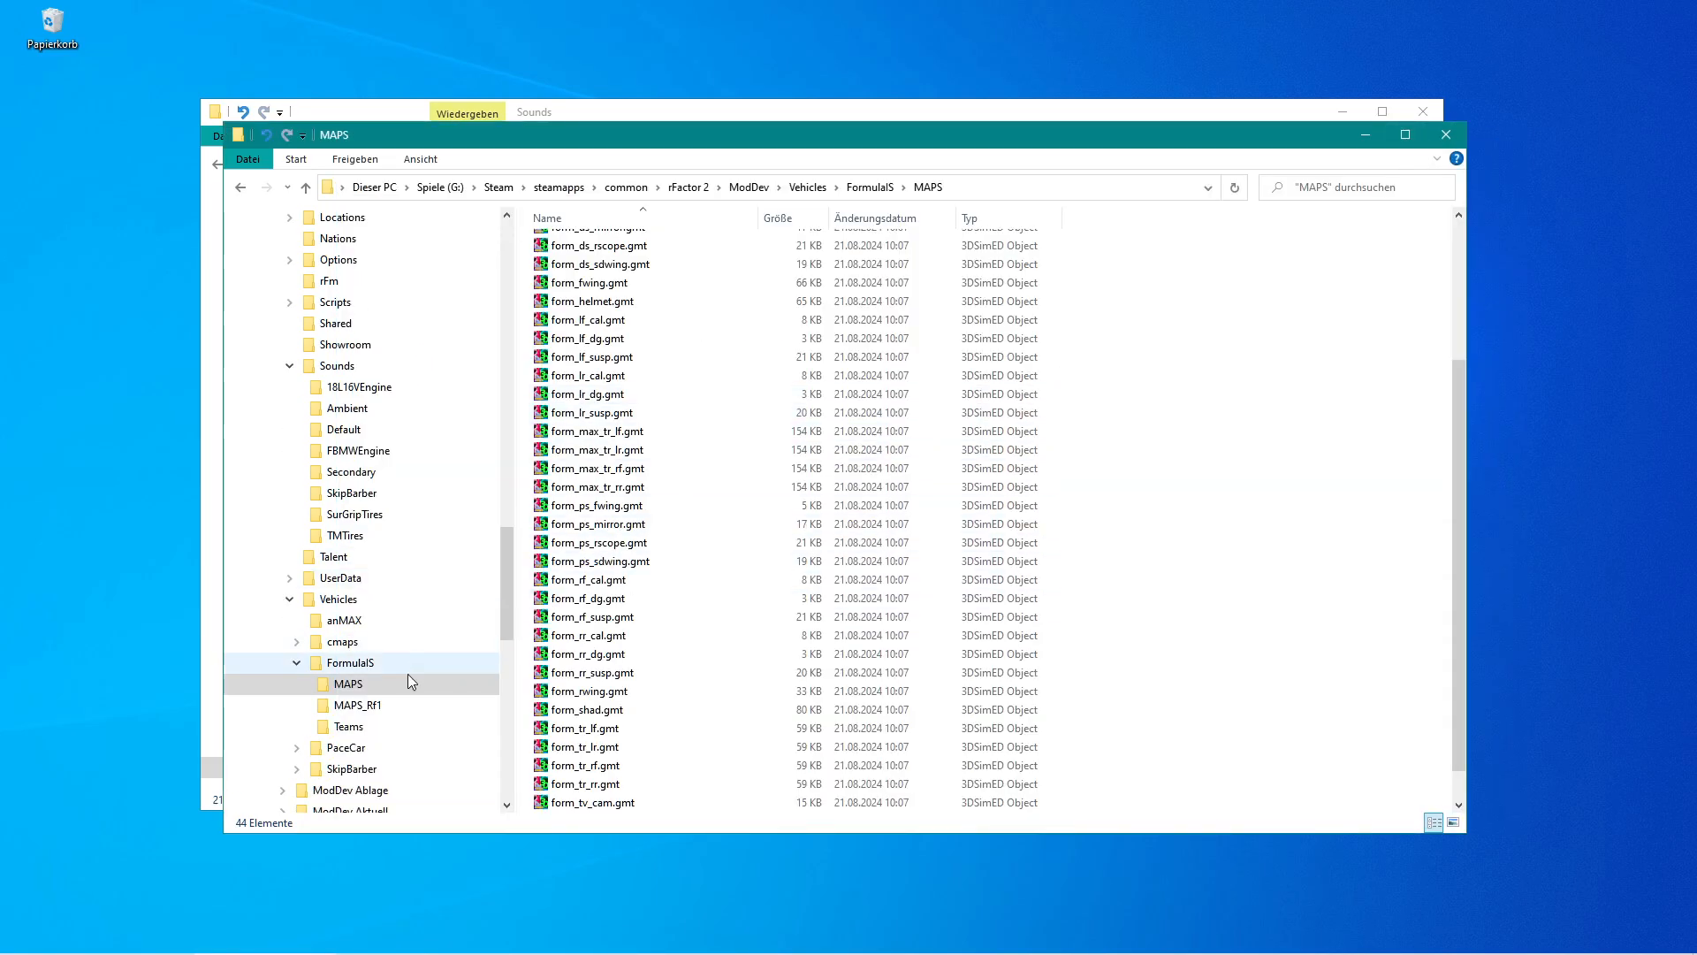
{"action": "left_click", "coordinate": [341, 707]}
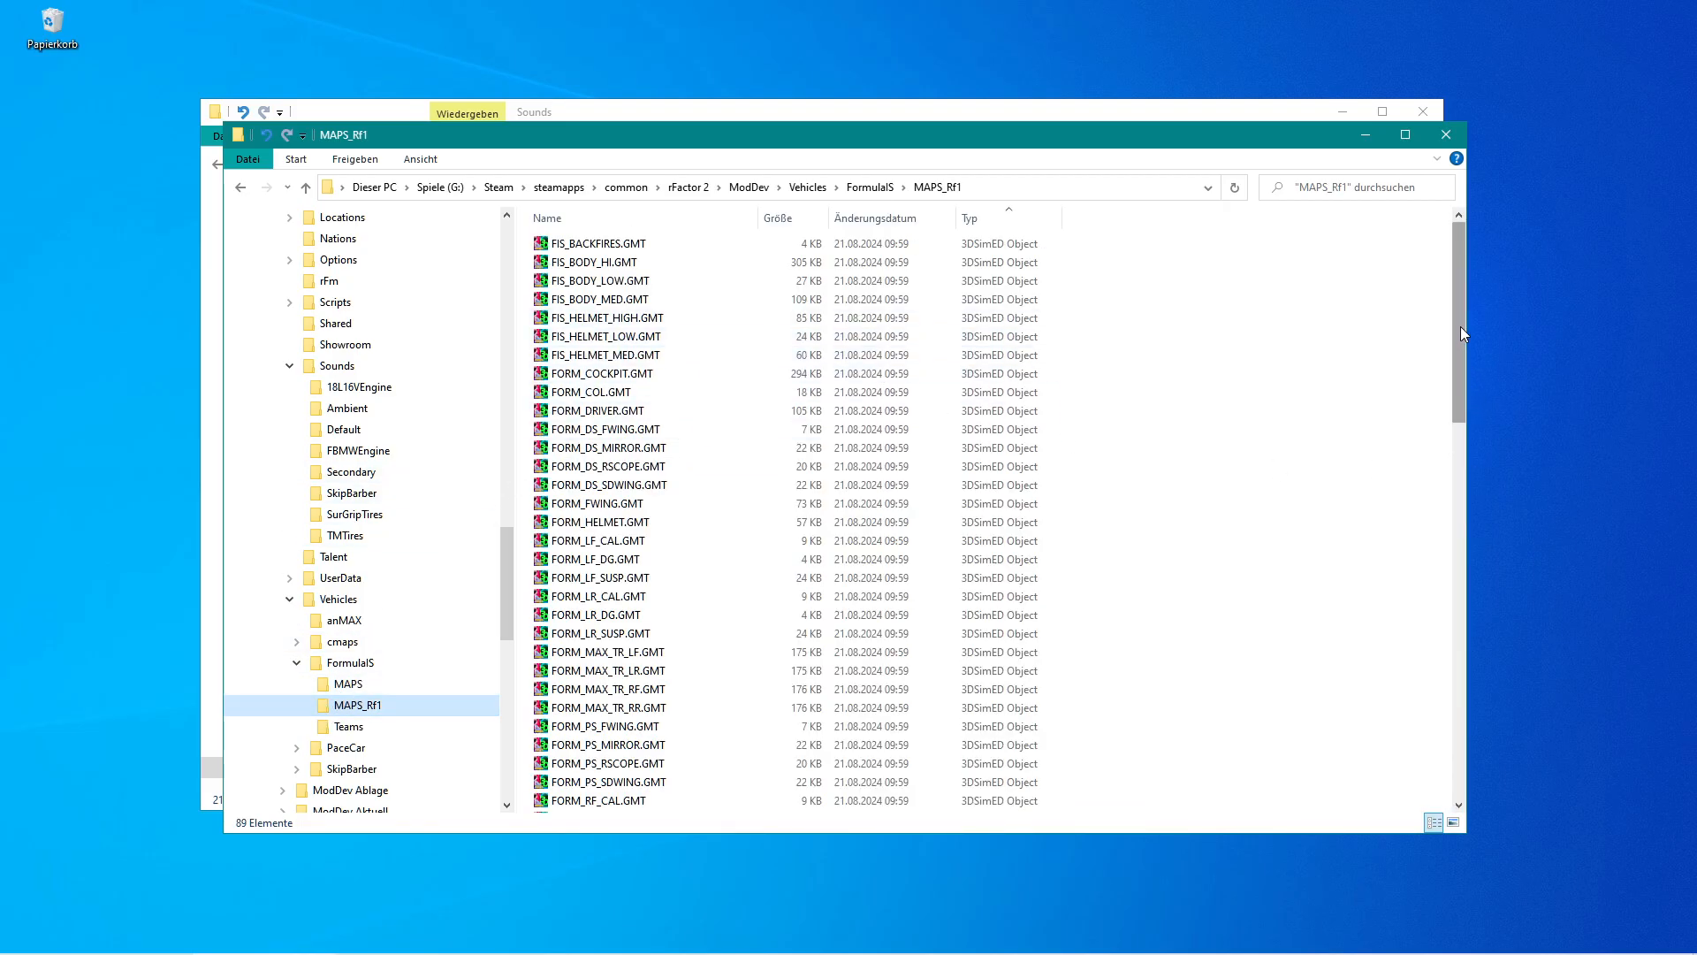
{"action": "mouse_move", "coordinate": [1461, 324]}
{"action": "left_mouse_down"}
{"action": "mouse_move", "coordinate": [1456, 588]}
{"action": "mouse_move", "coordinate": [1459, 332]}
{"action": "left_mouse_up"}
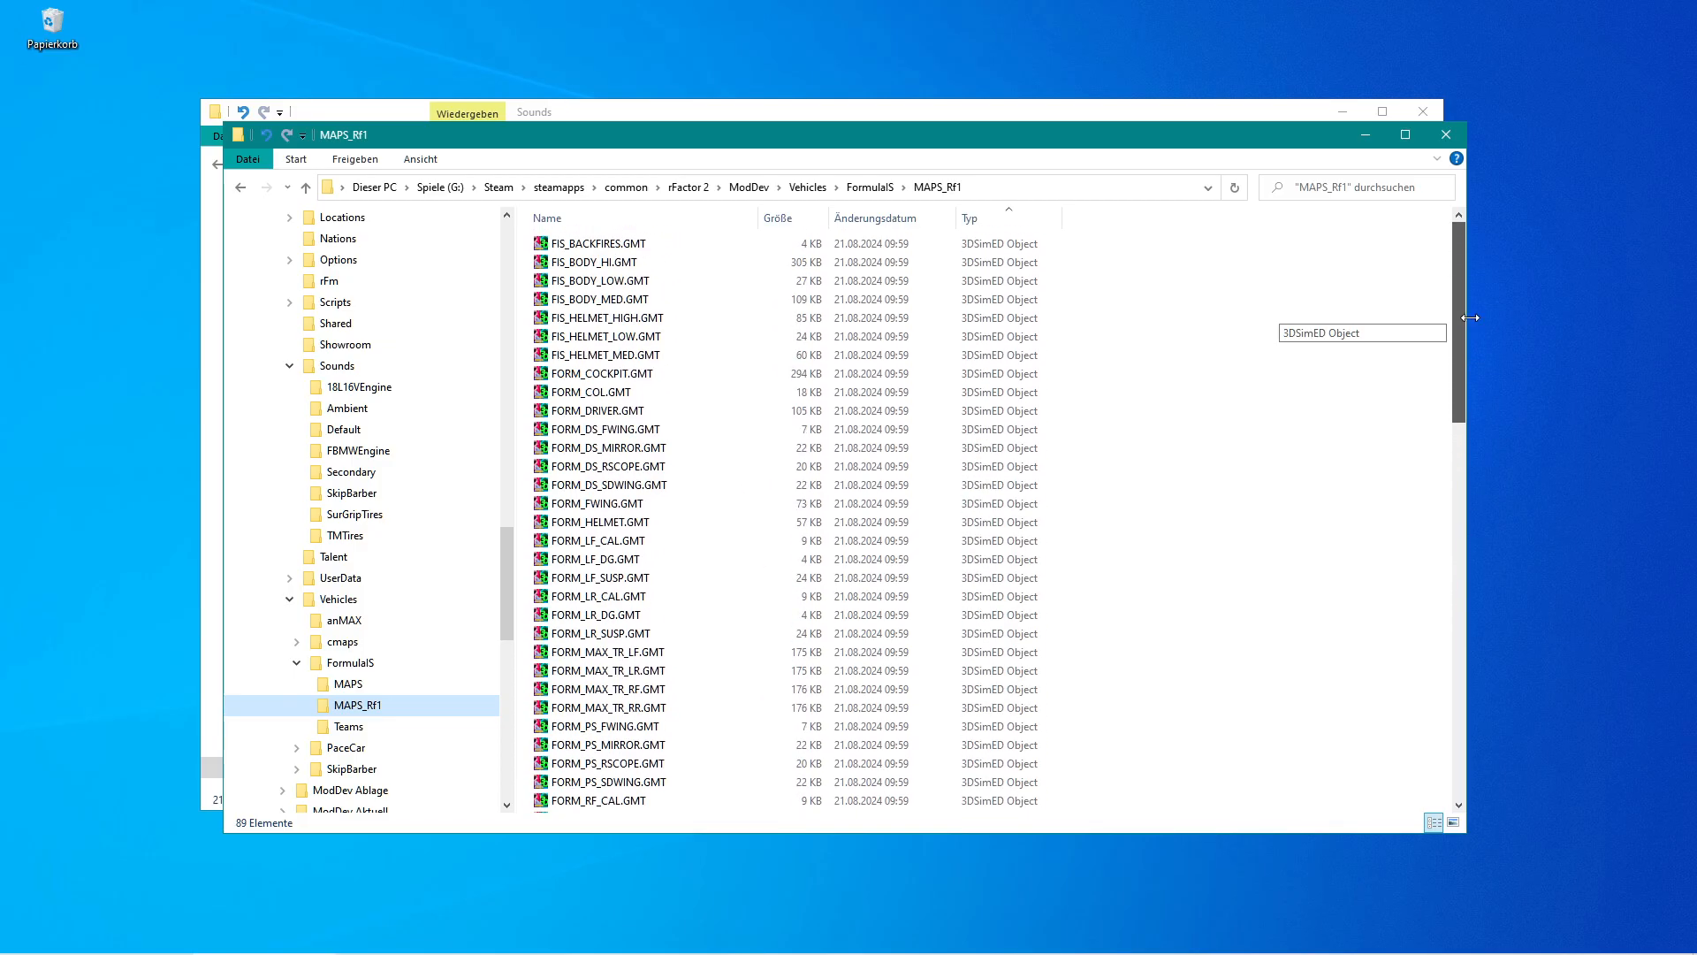
{"action": "left_click", "coordinate": [977, 219]}
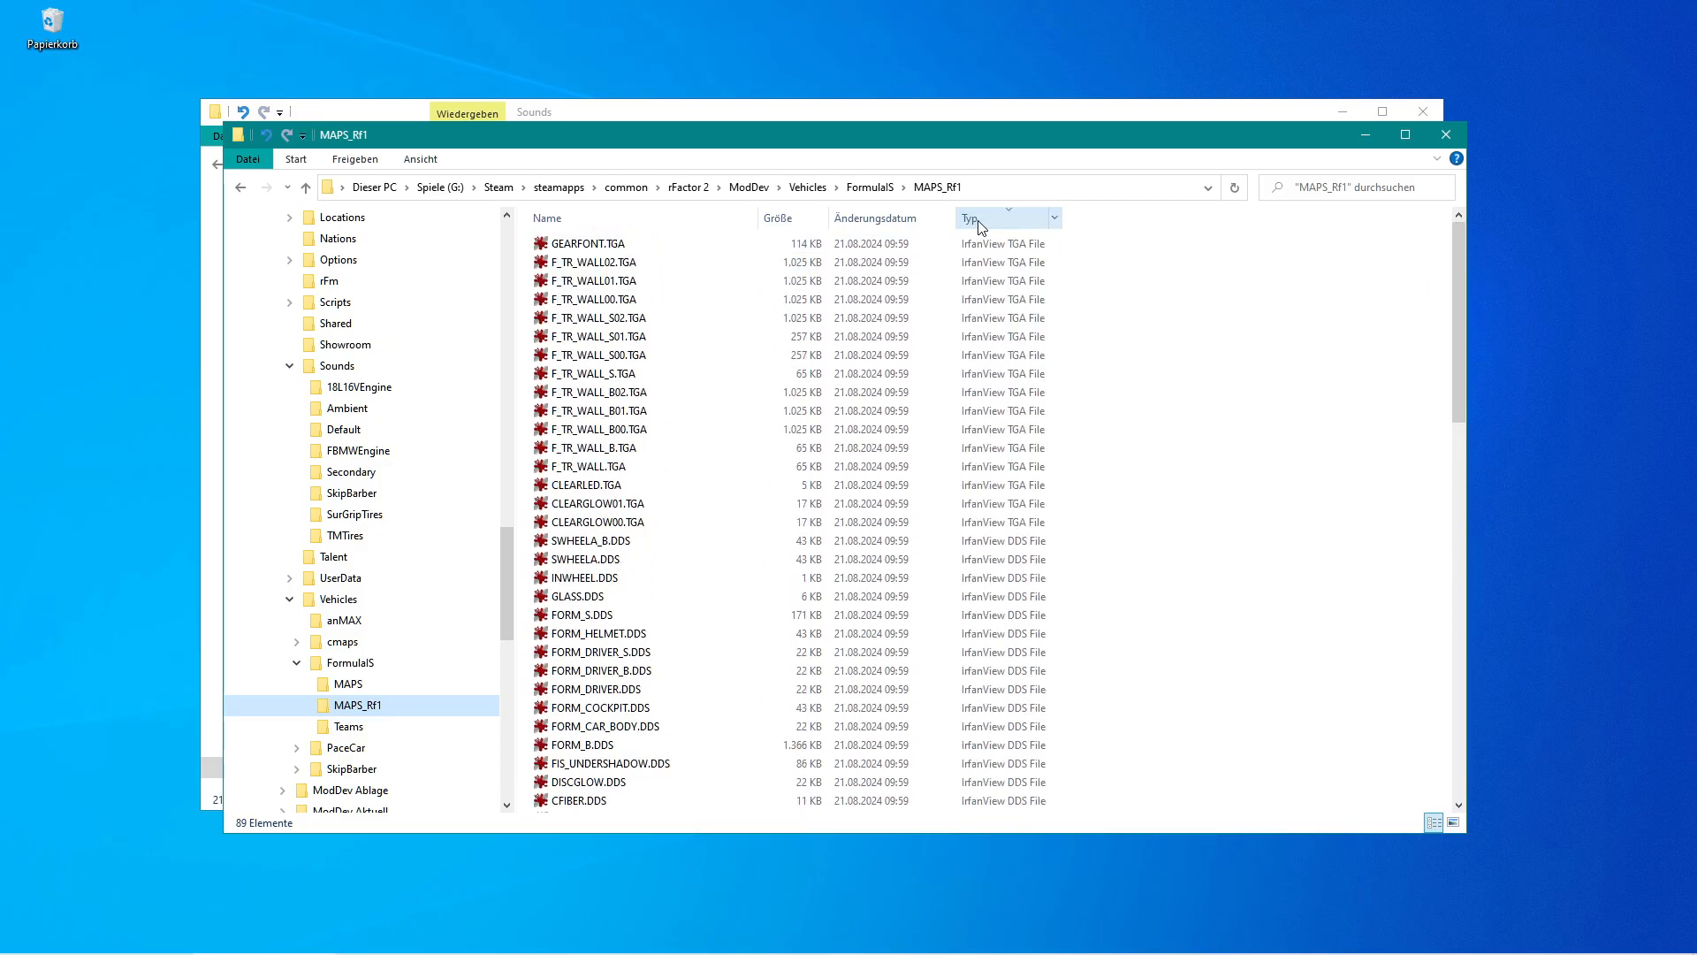
{"action": "left_click", "coordinate": [550, 246]}
{"action": "scroll", "coordinate": [1179, 633], "scroll_direction": "down", "scroll_amount": 2}
{"action": "scroll", "coordinate": [1178, 633], "scroll_direction": "down", "scroll_amount": 5}
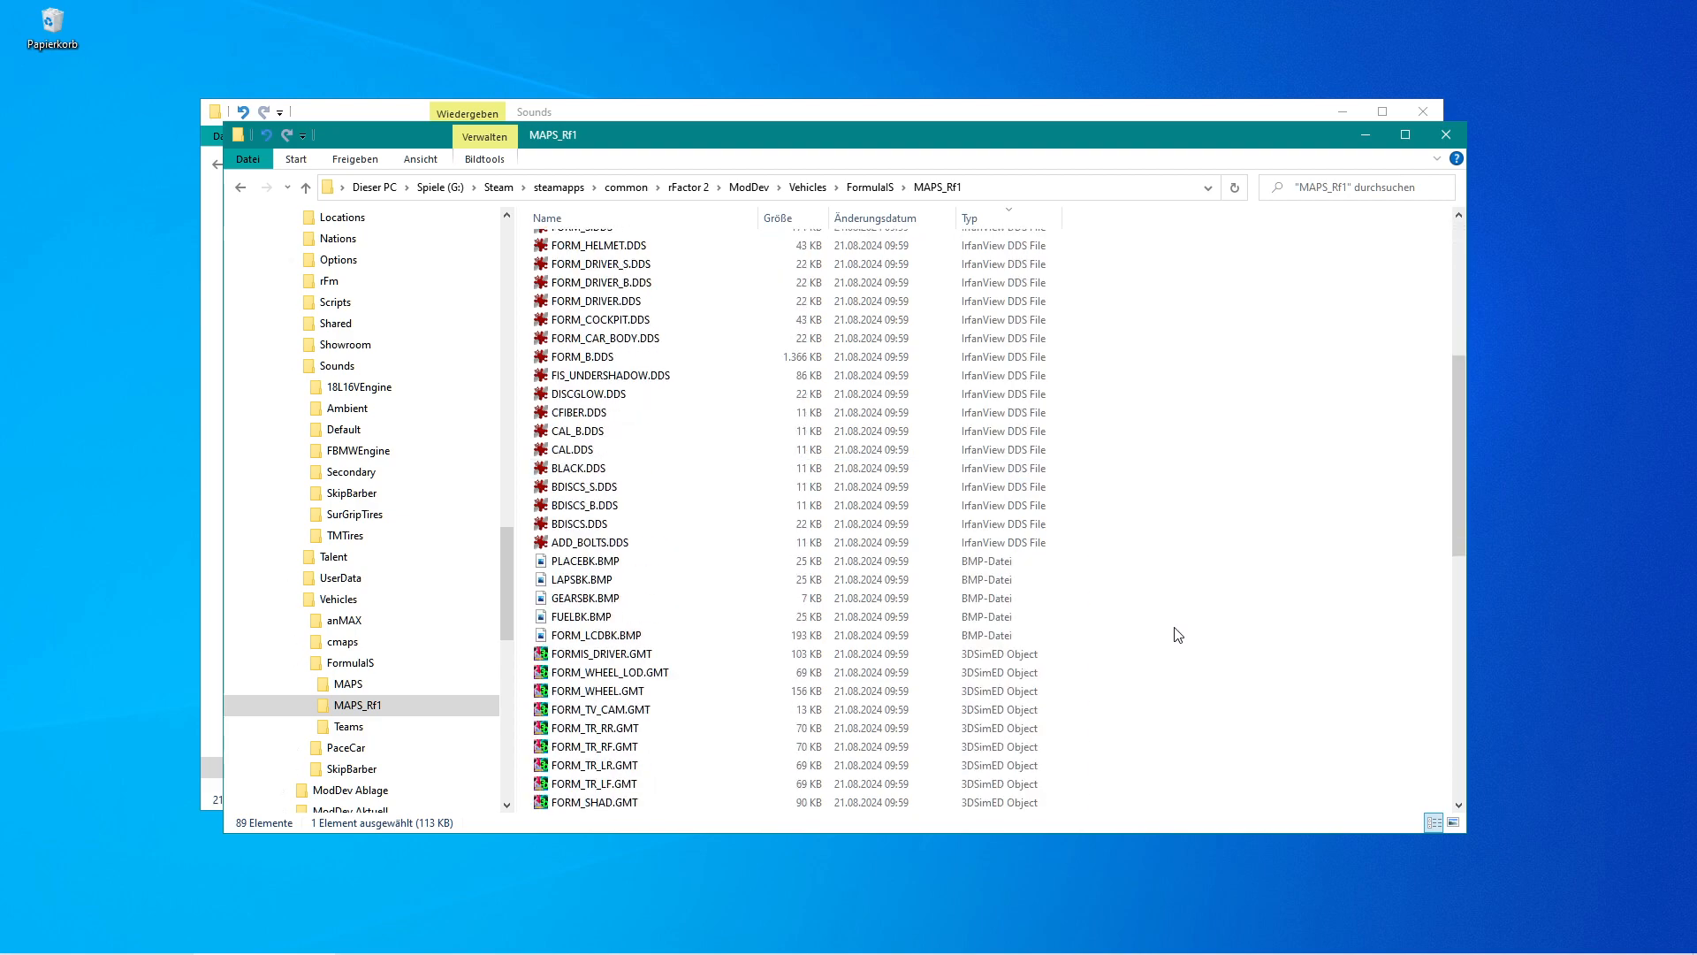
{"action": "left_click", "coordinate": [633, 637], "text": "shift"}
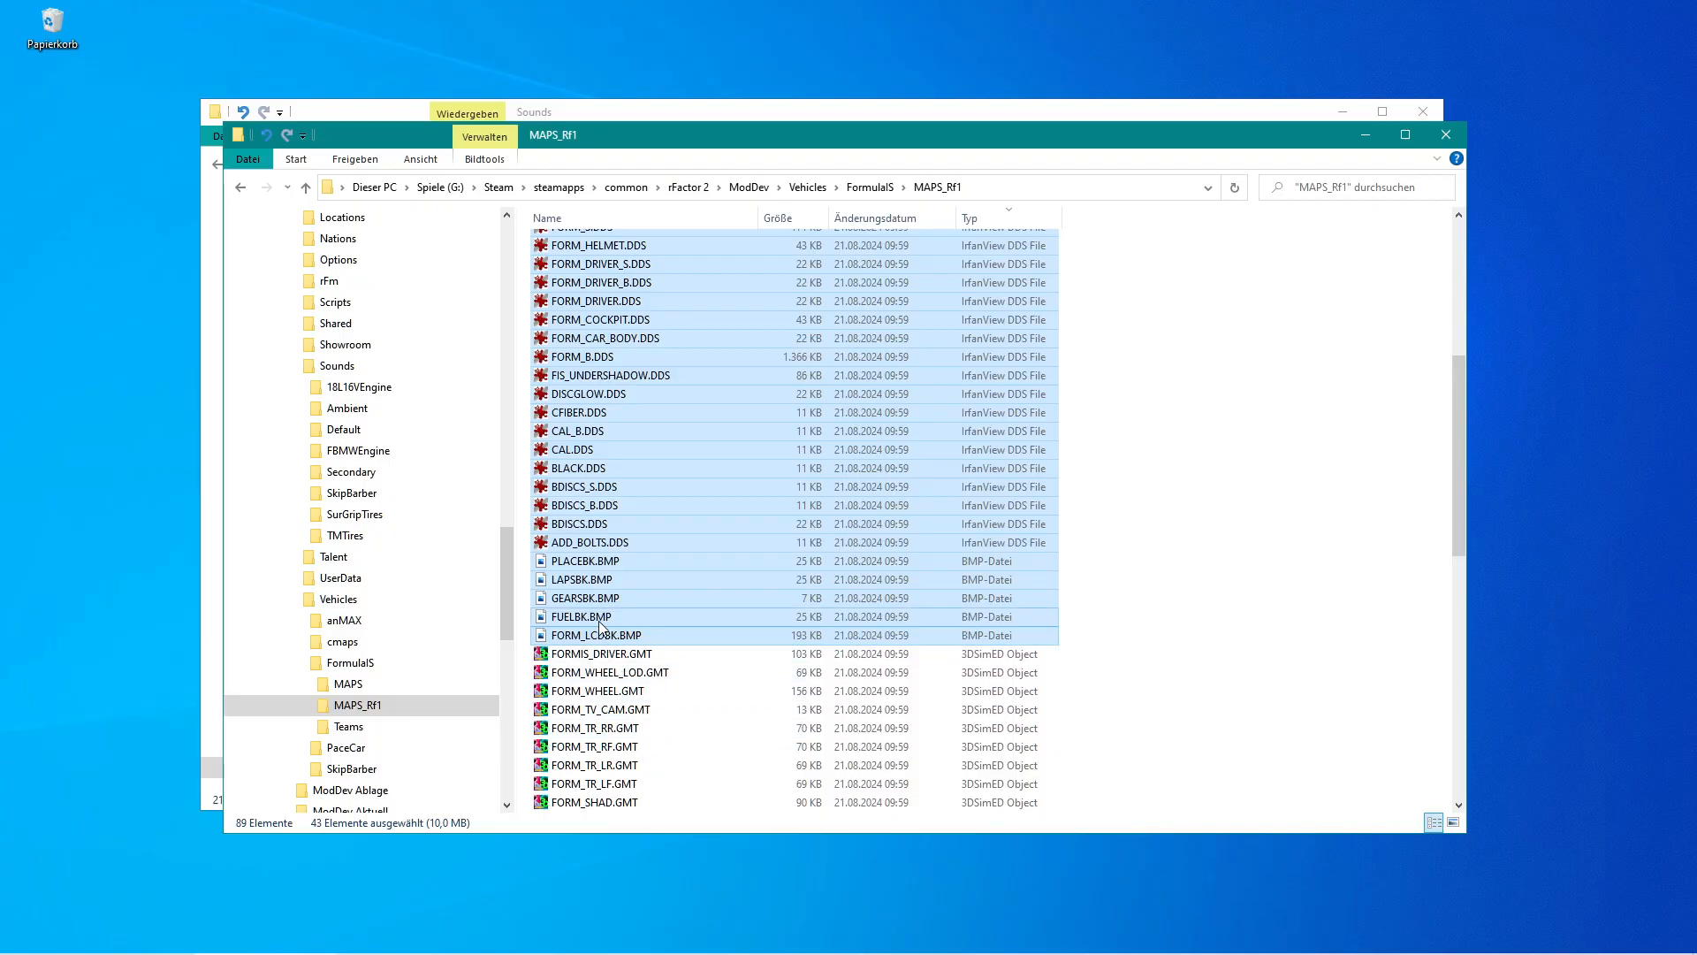
{"action": "left_click_drag", "start_coordinate": [543, 529], "coordinate": [432, 680]}
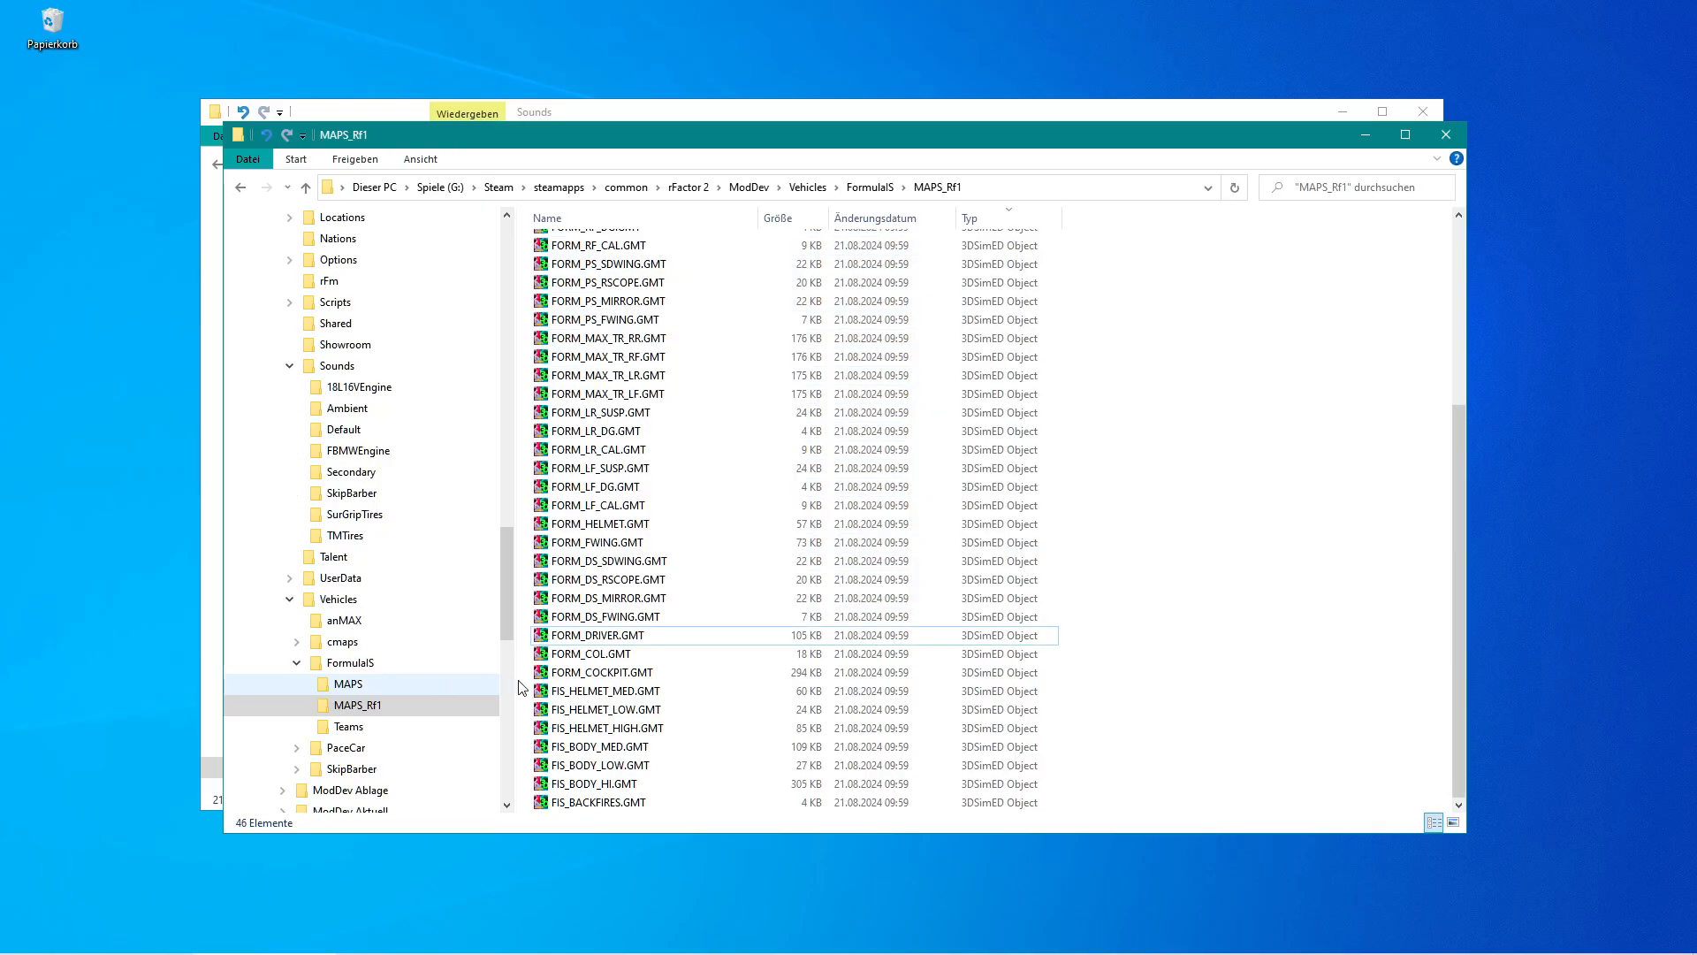
Review the remaining GMT files in MAPS_Rf1 and the contents of the MAPS folder.
{"action": "left_click_drag", "start_coordinate": [1457, 660], "coordinate": [1452, 461]}
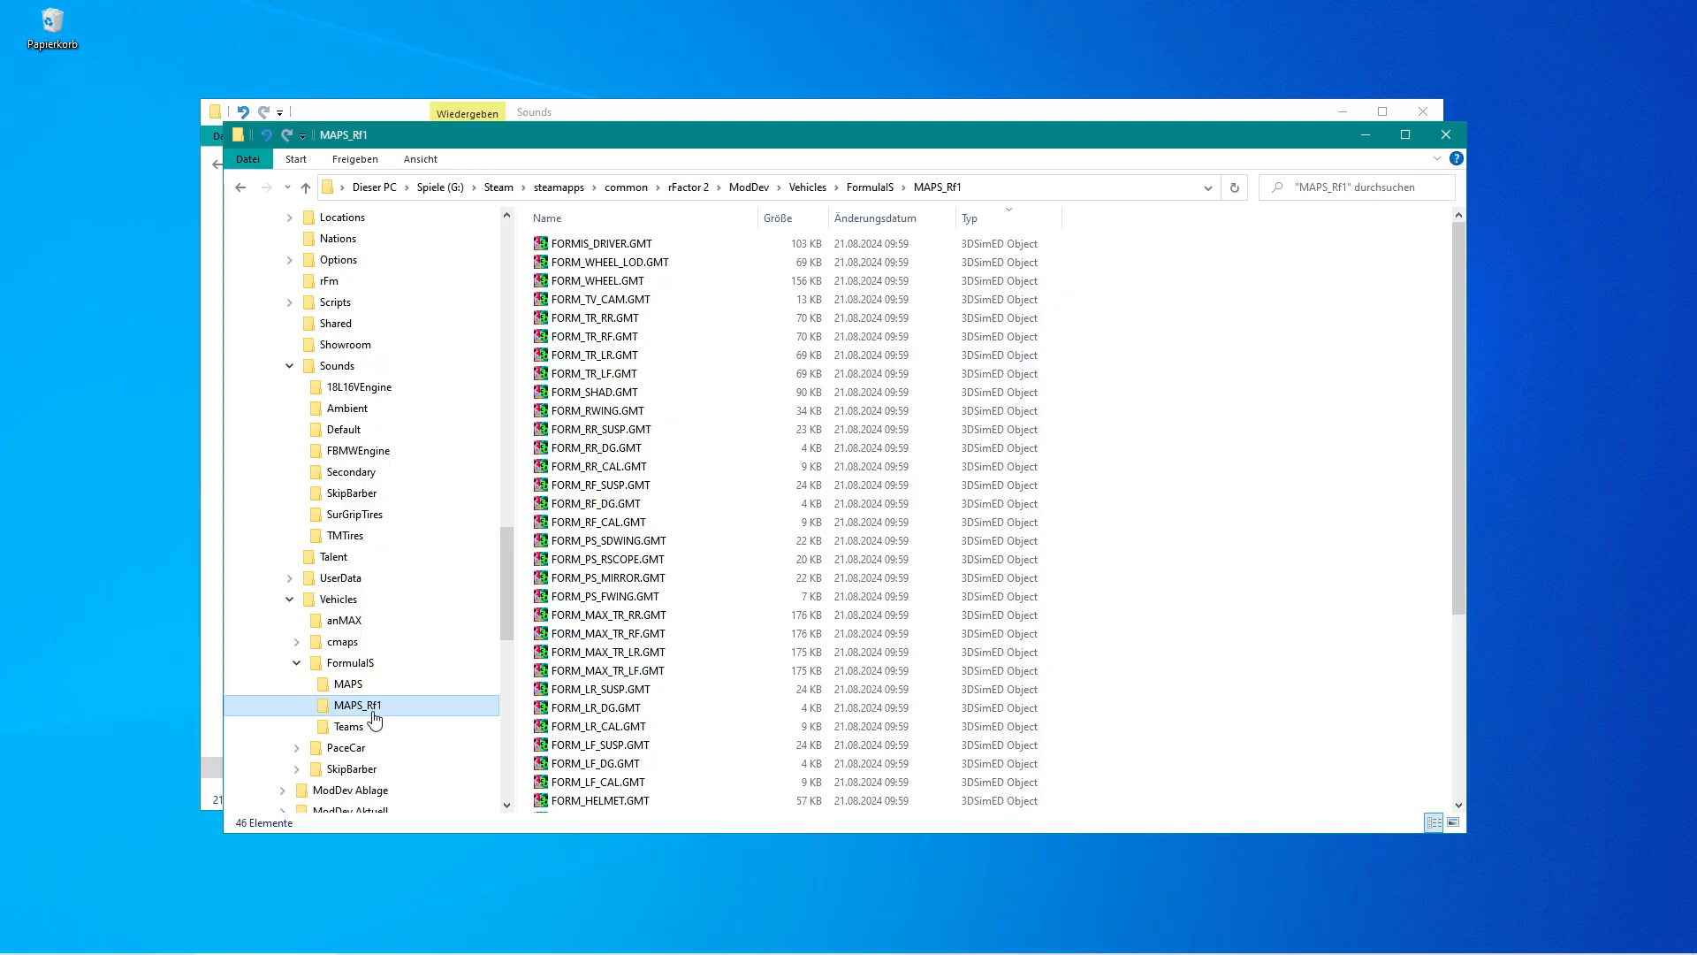
{"action": "left_click", "coordinate": [619, 597]}
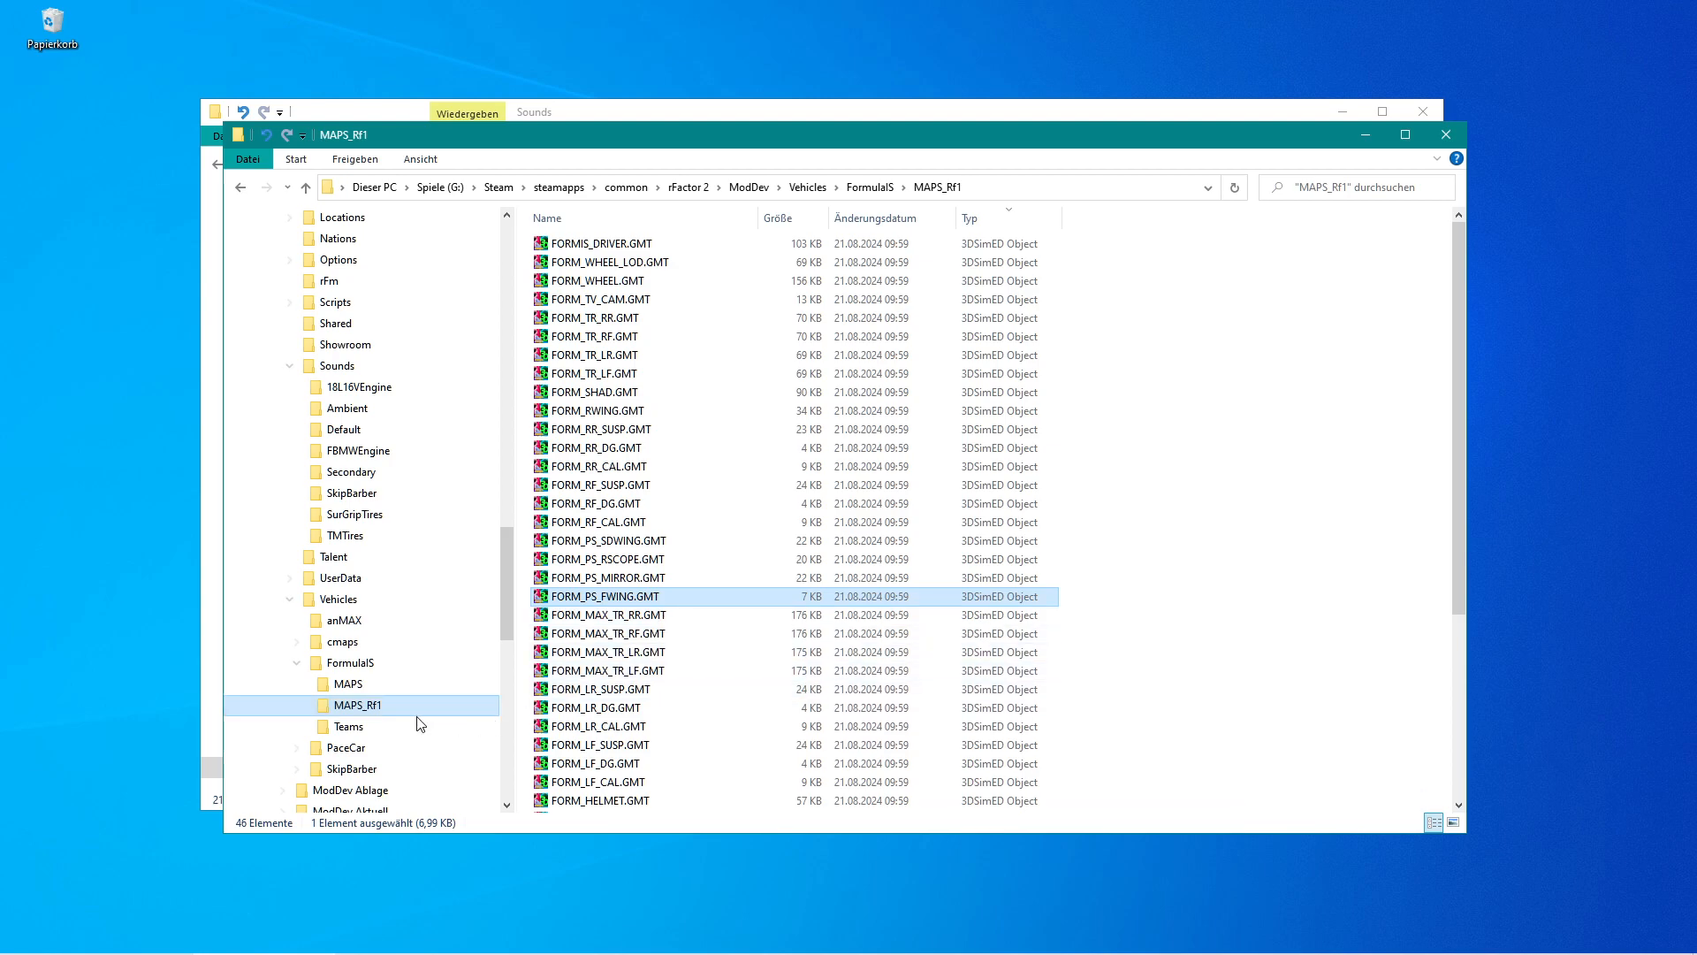
{"action": "left_click", "coordinate": [322, 689]}
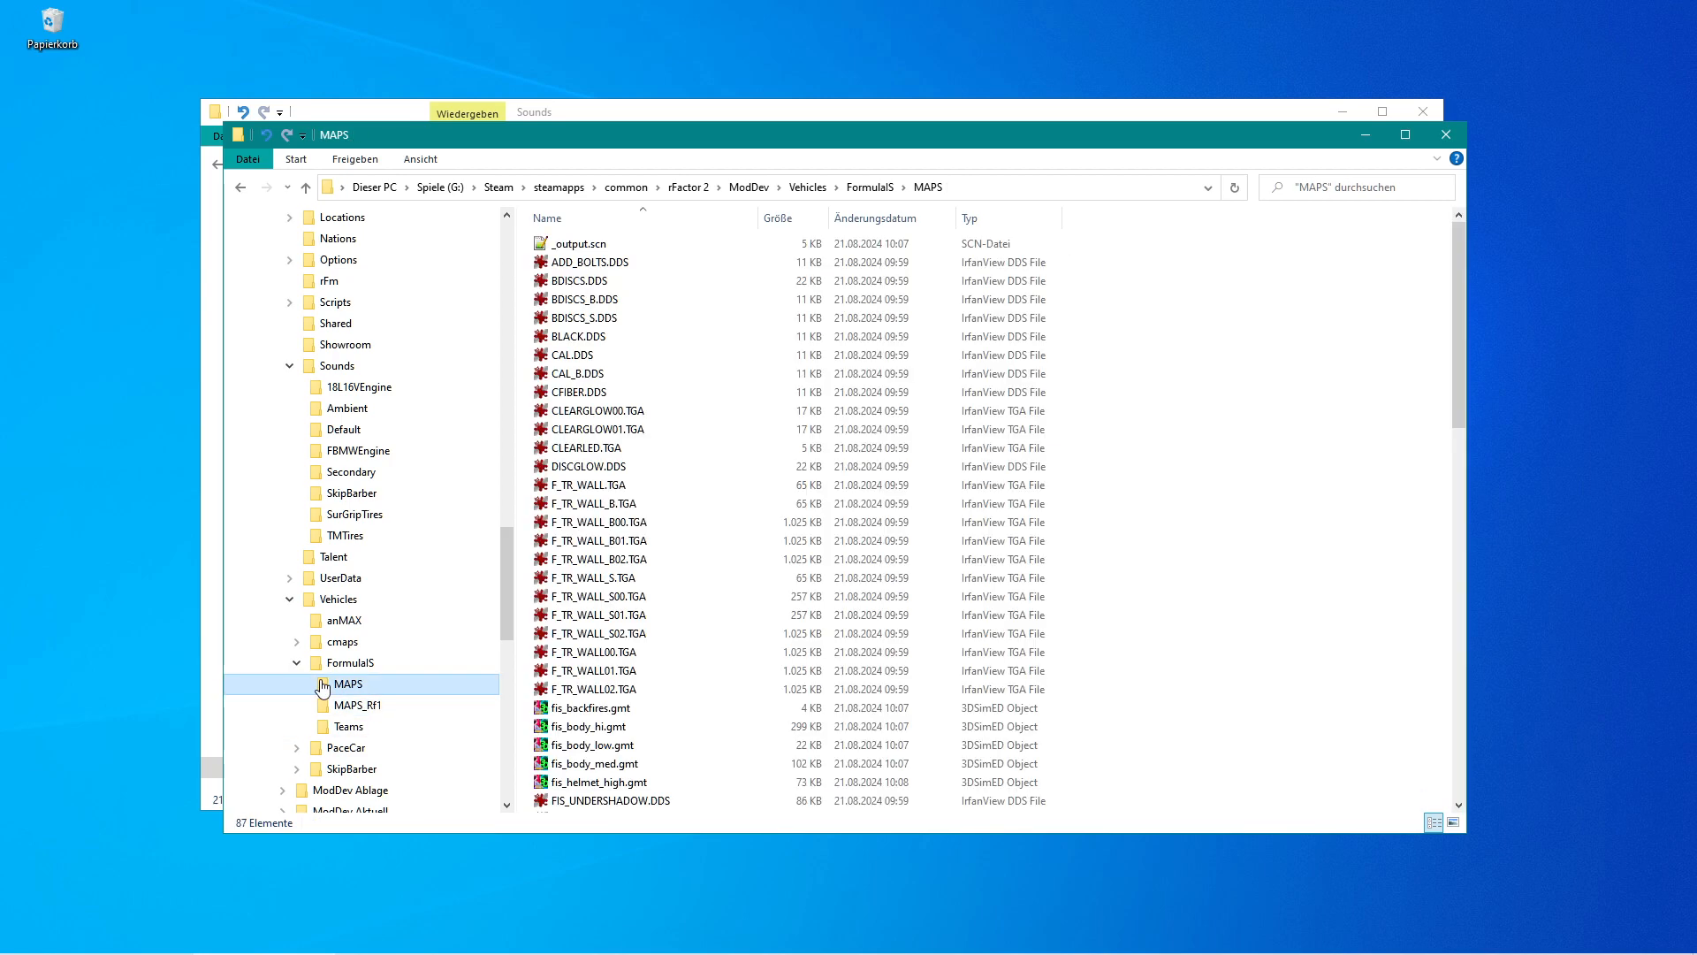
{"action": "scroll", "coordinate": [654, 711], "scroll_direction": "down", "scroll_amount": 5}
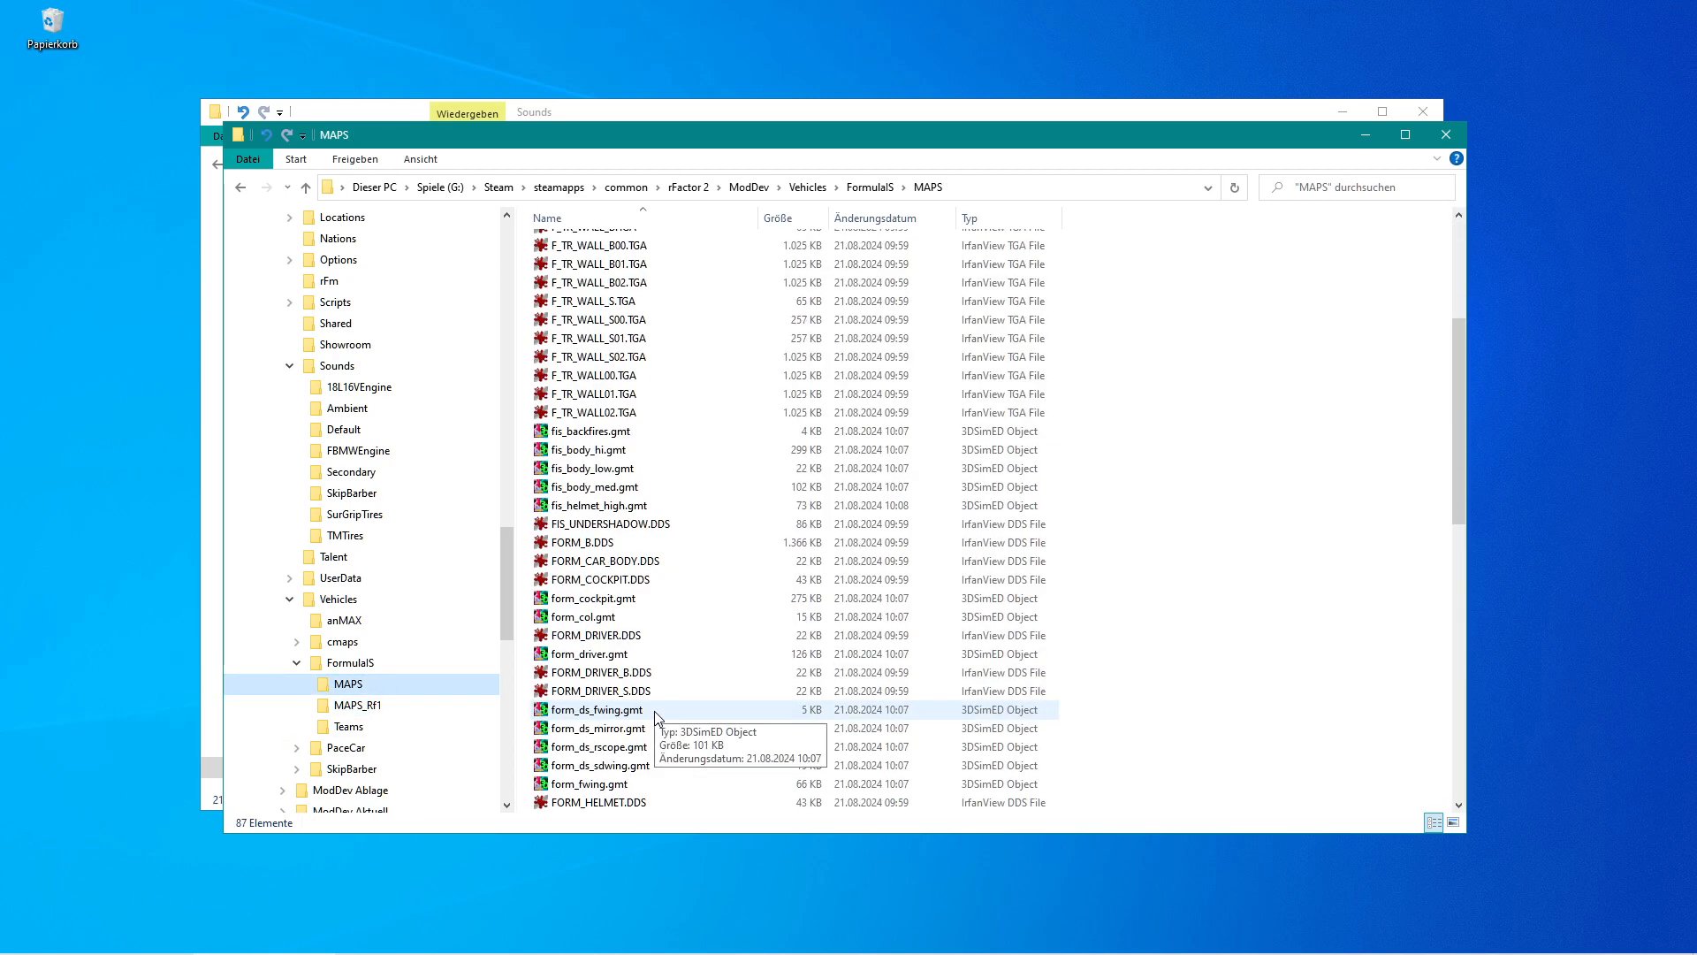
{"action": "scroll", "coordinate": [654, 710], "scroll_direction": "down", "scroll_amount": 4}
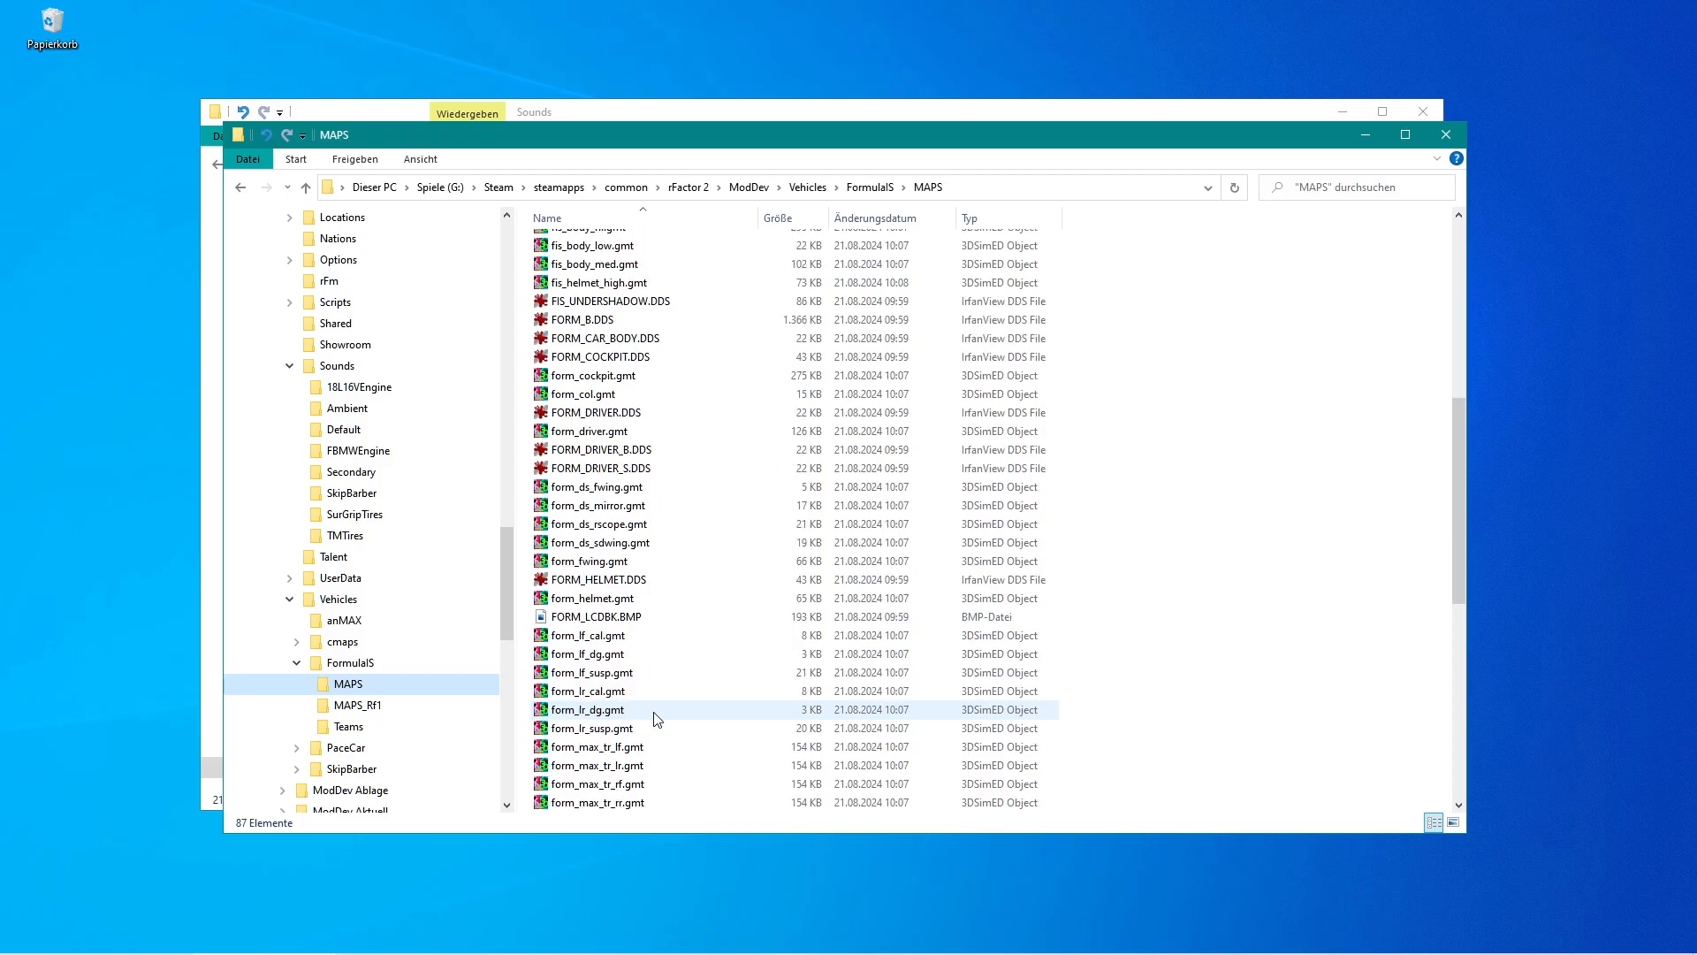
Open Form06.gen and Form06_Spinner.gen from the FormulaIS folder in the text editor.
{"action": "left_click", "coordinate": [331, 665]}
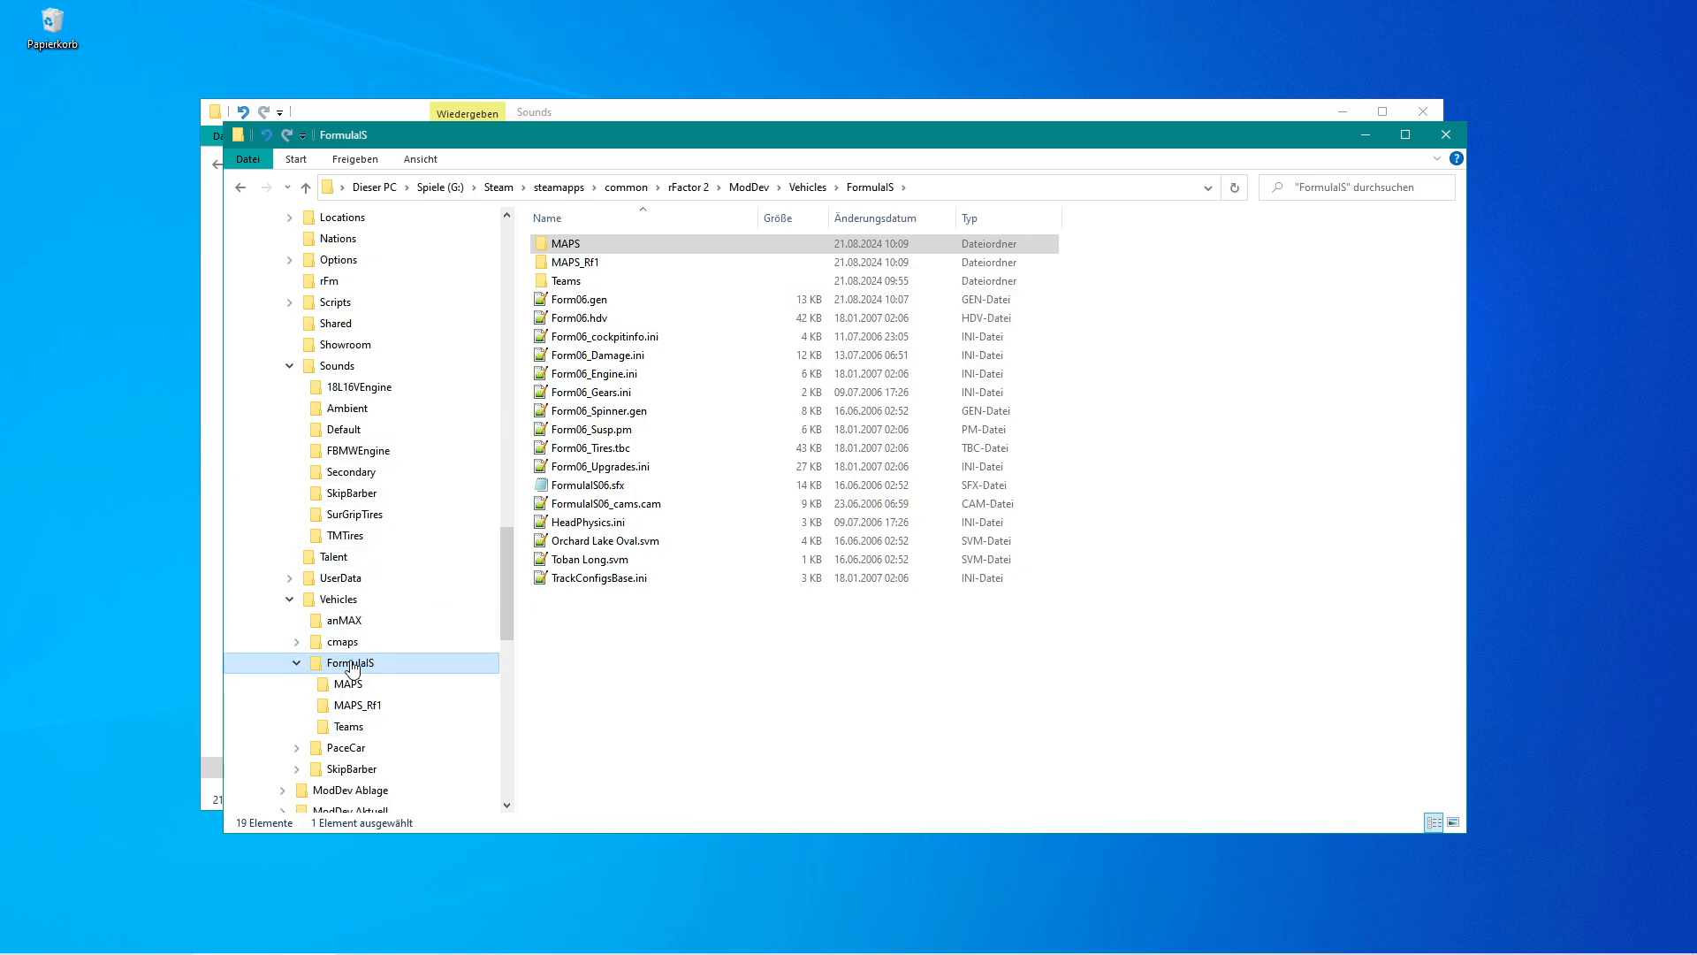
{"action": "left_click", "coordinate": [543, 303]}
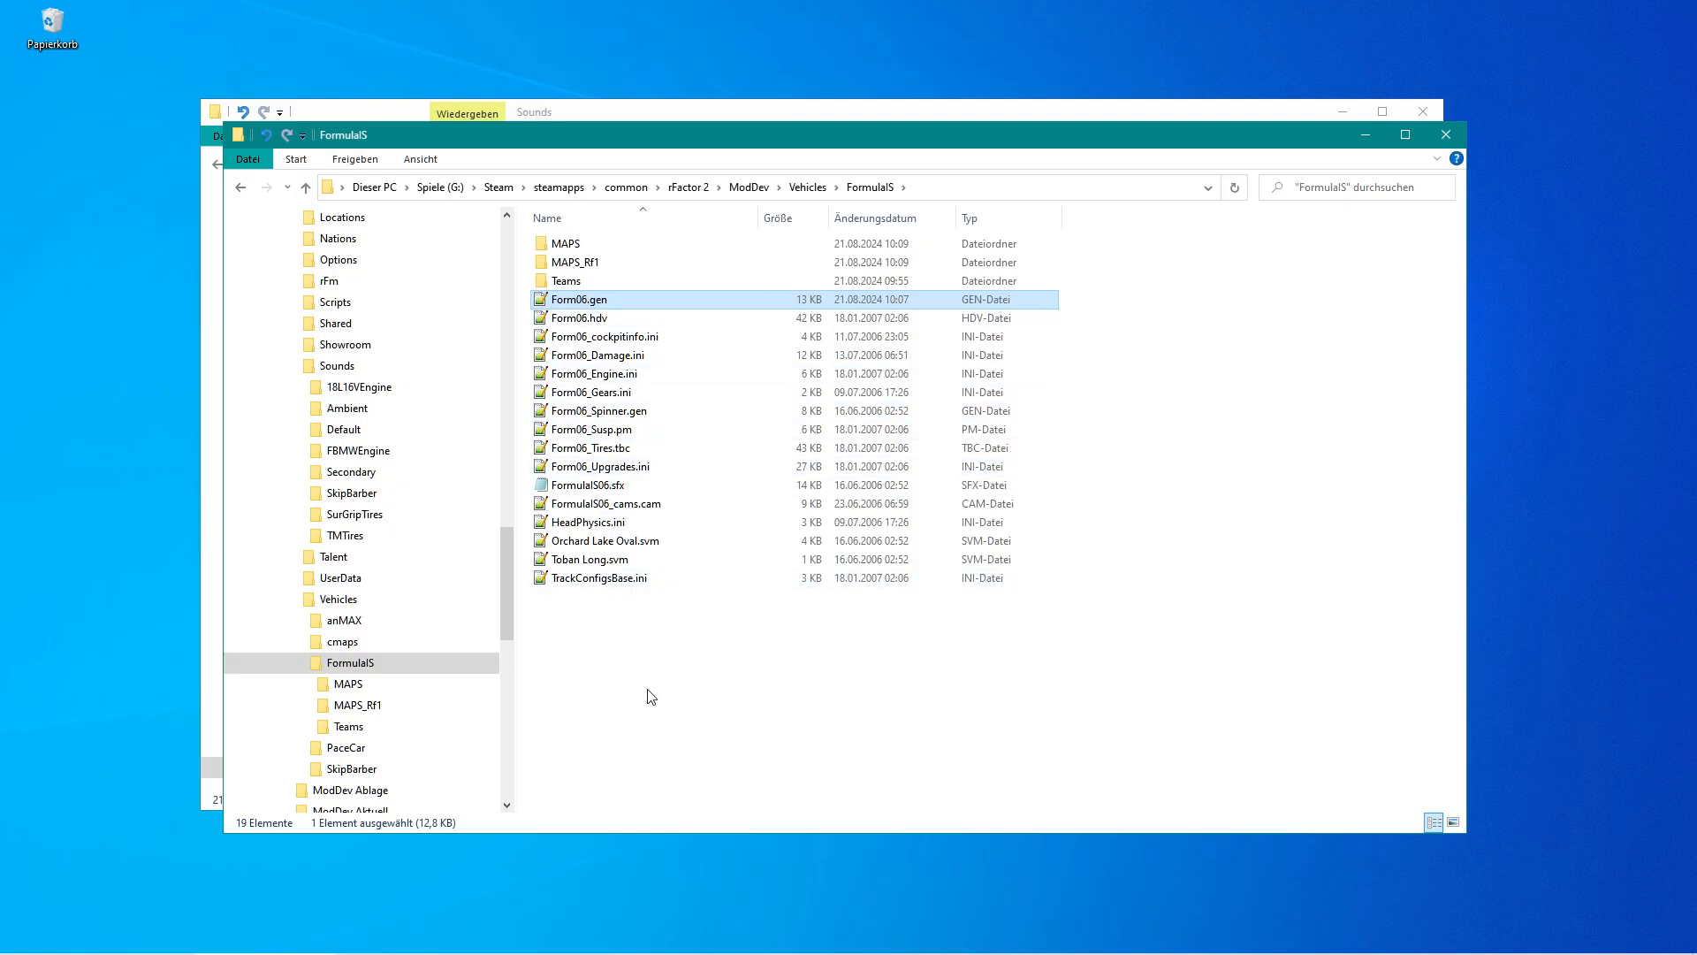
{"action": "left_click", "coordinate": [613, 414], "text": "ctrl"}
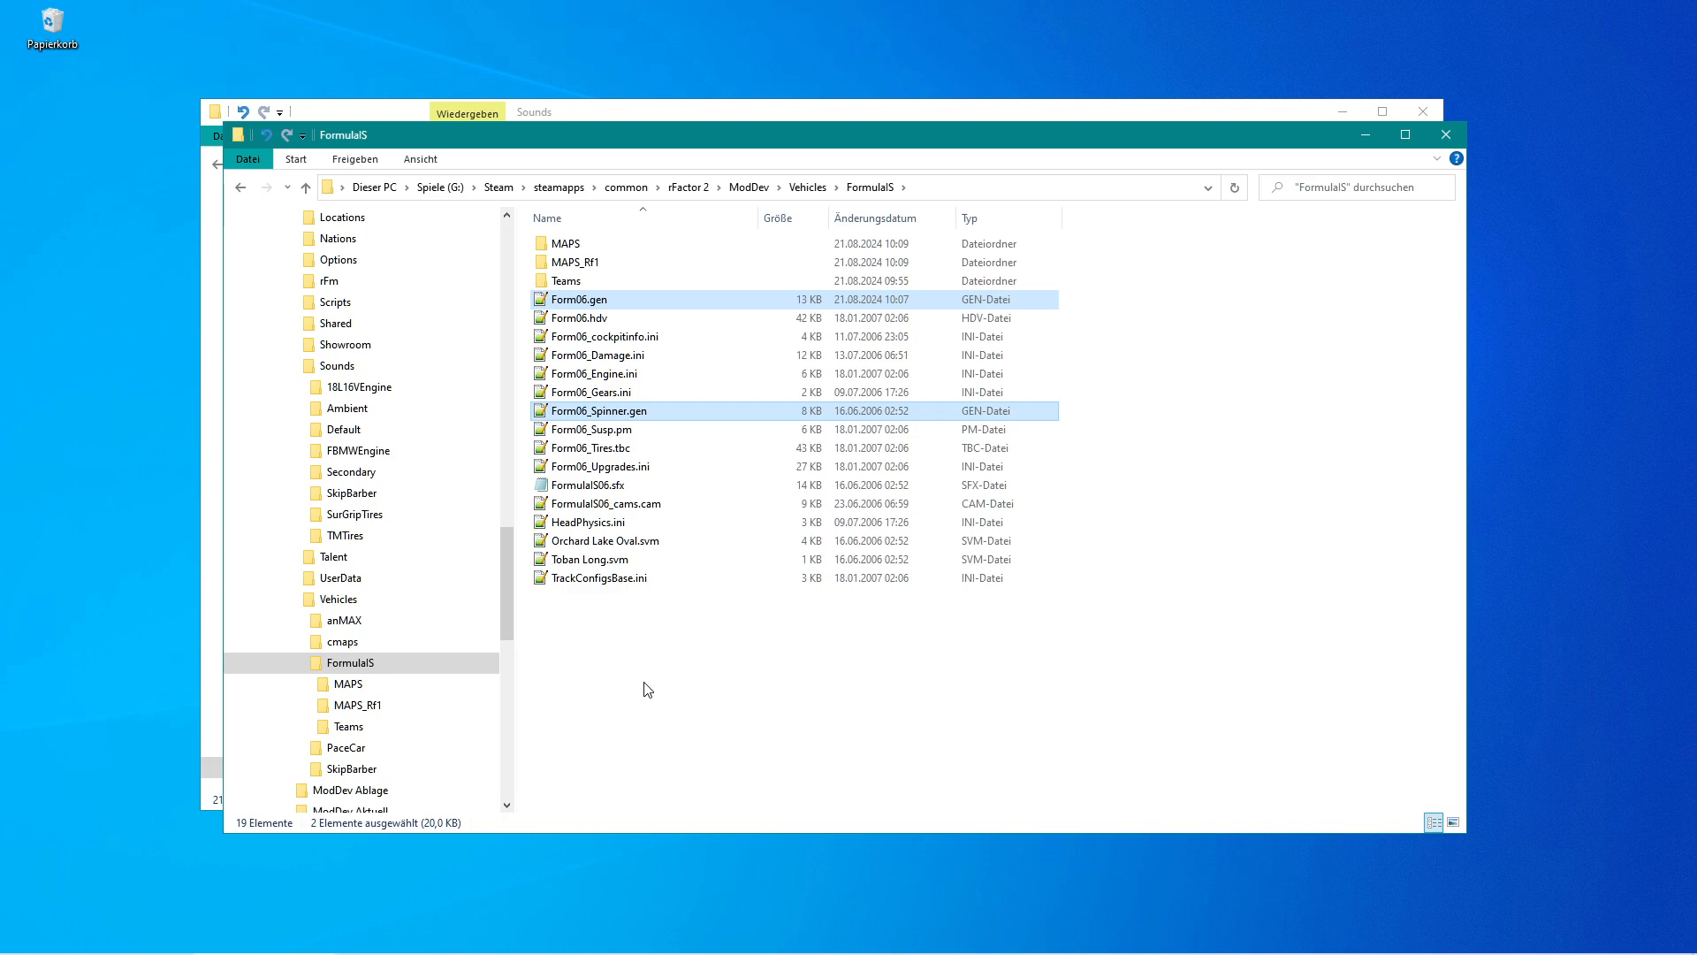
{"action": "right_click", "coordinate": [543, 418]}
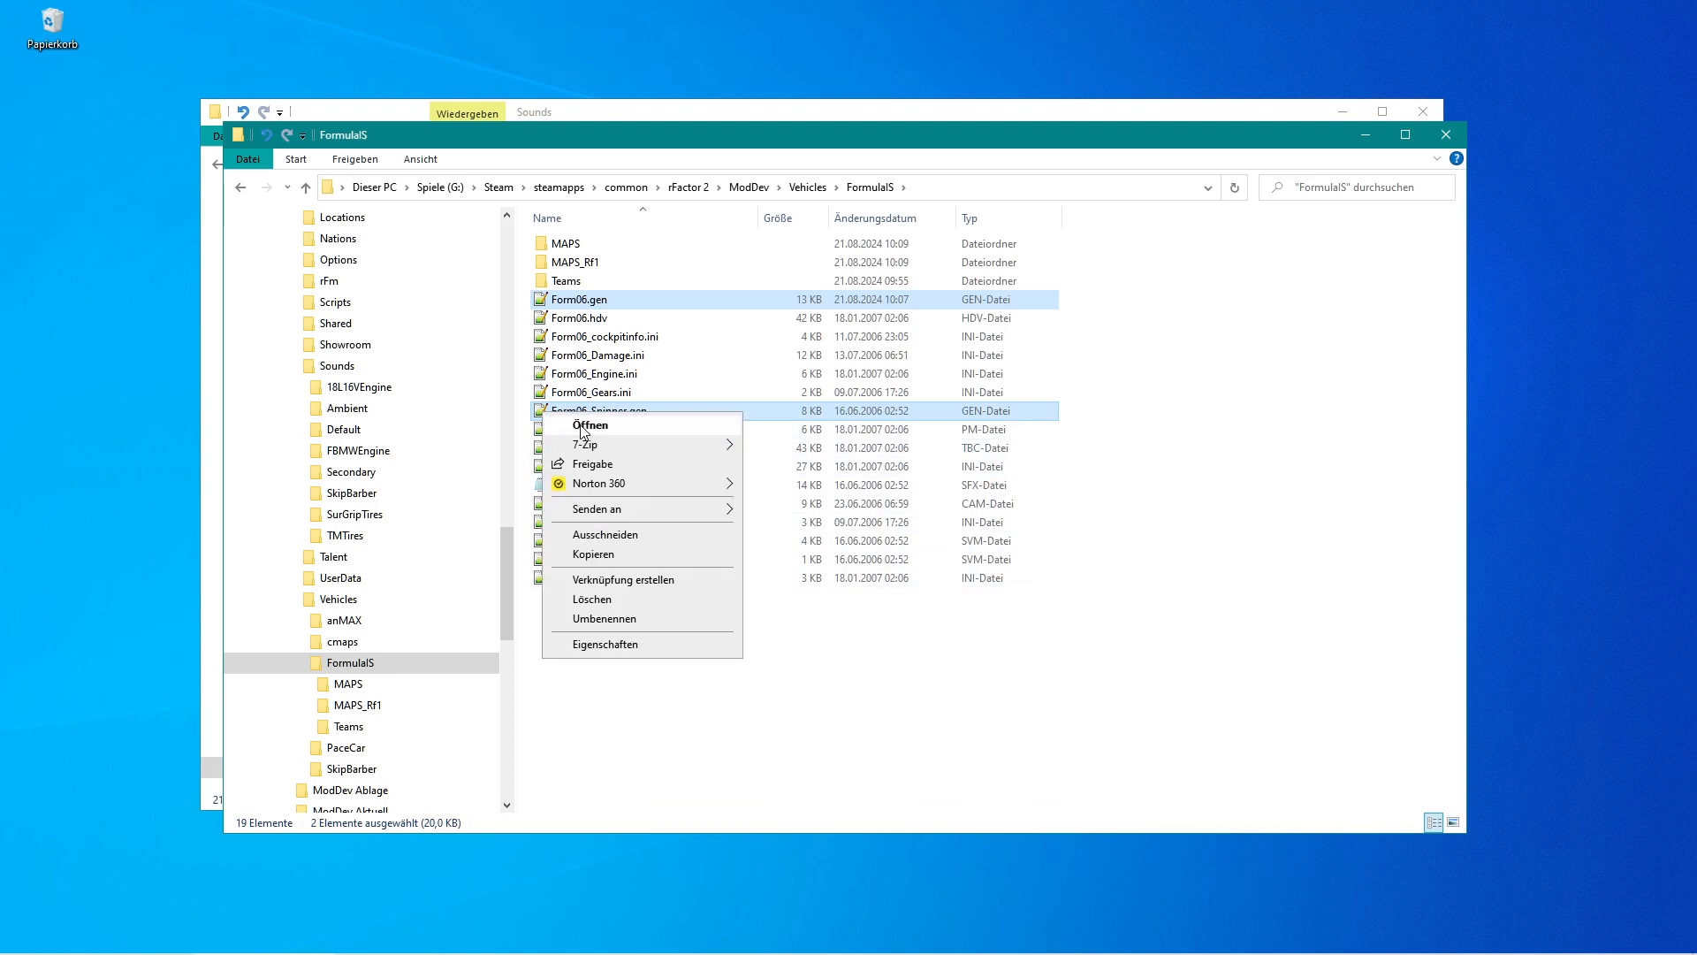
{"action": "left_click", "coordinate": [581, 430]}
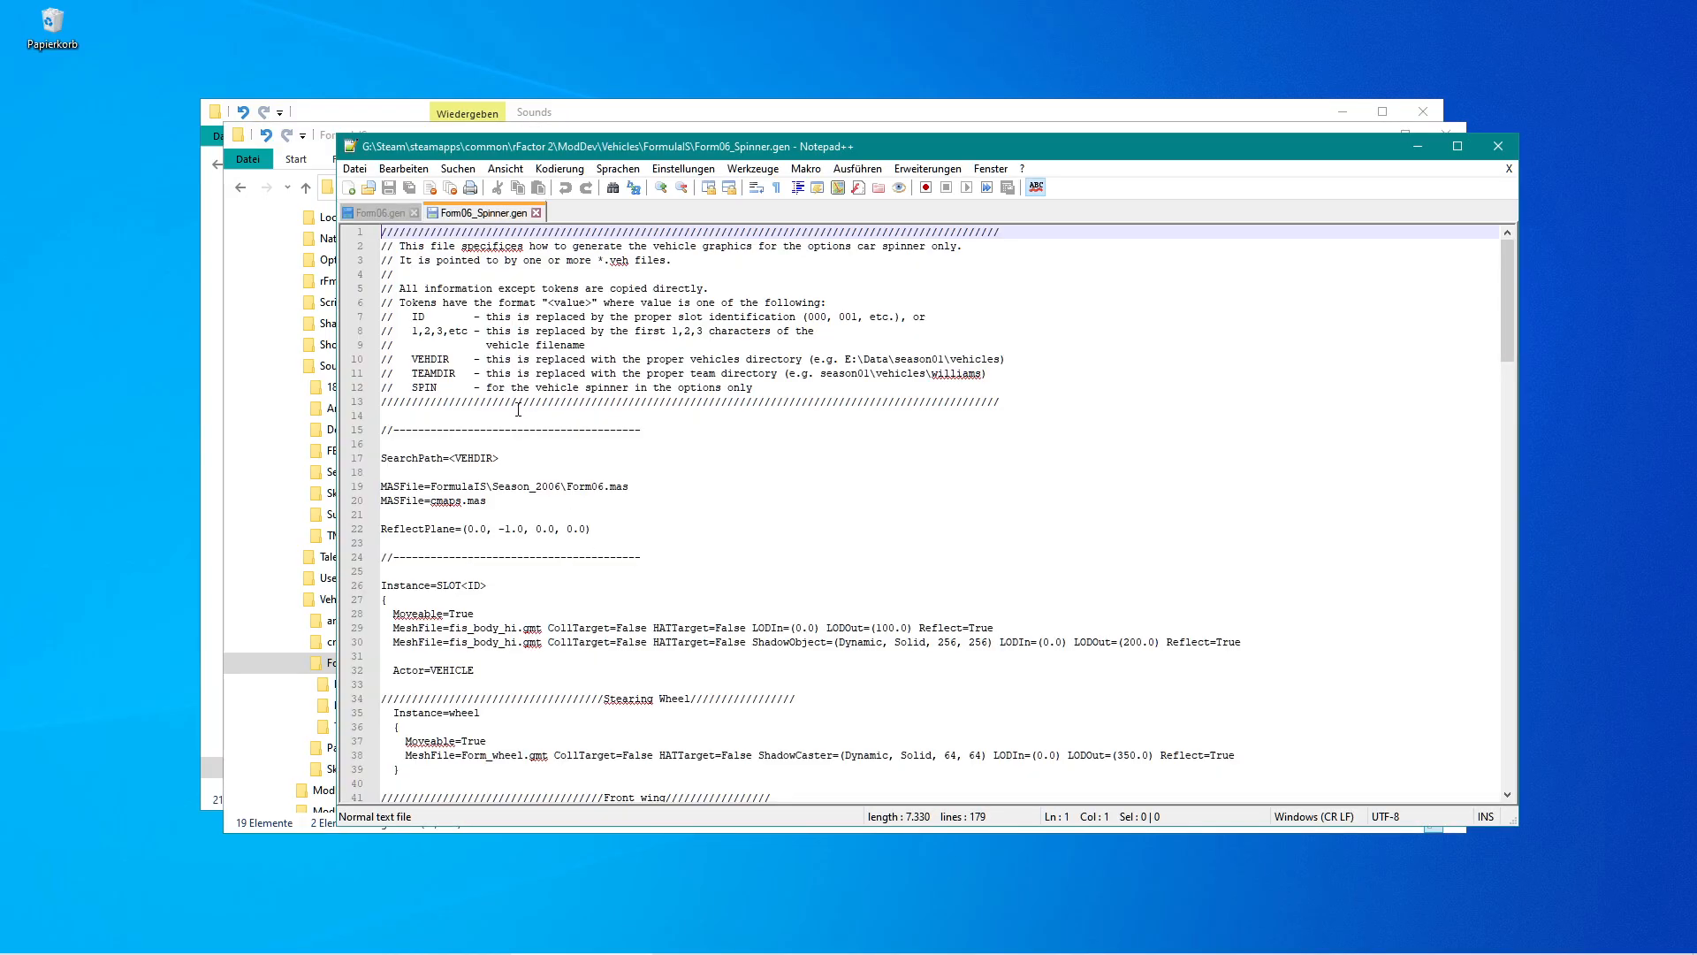
In Form06.gen, delete the line MASFile=FormulaIS\Season_2006\Form06.mas.
{"action": "left_click", "coordinate": [375, 214]}
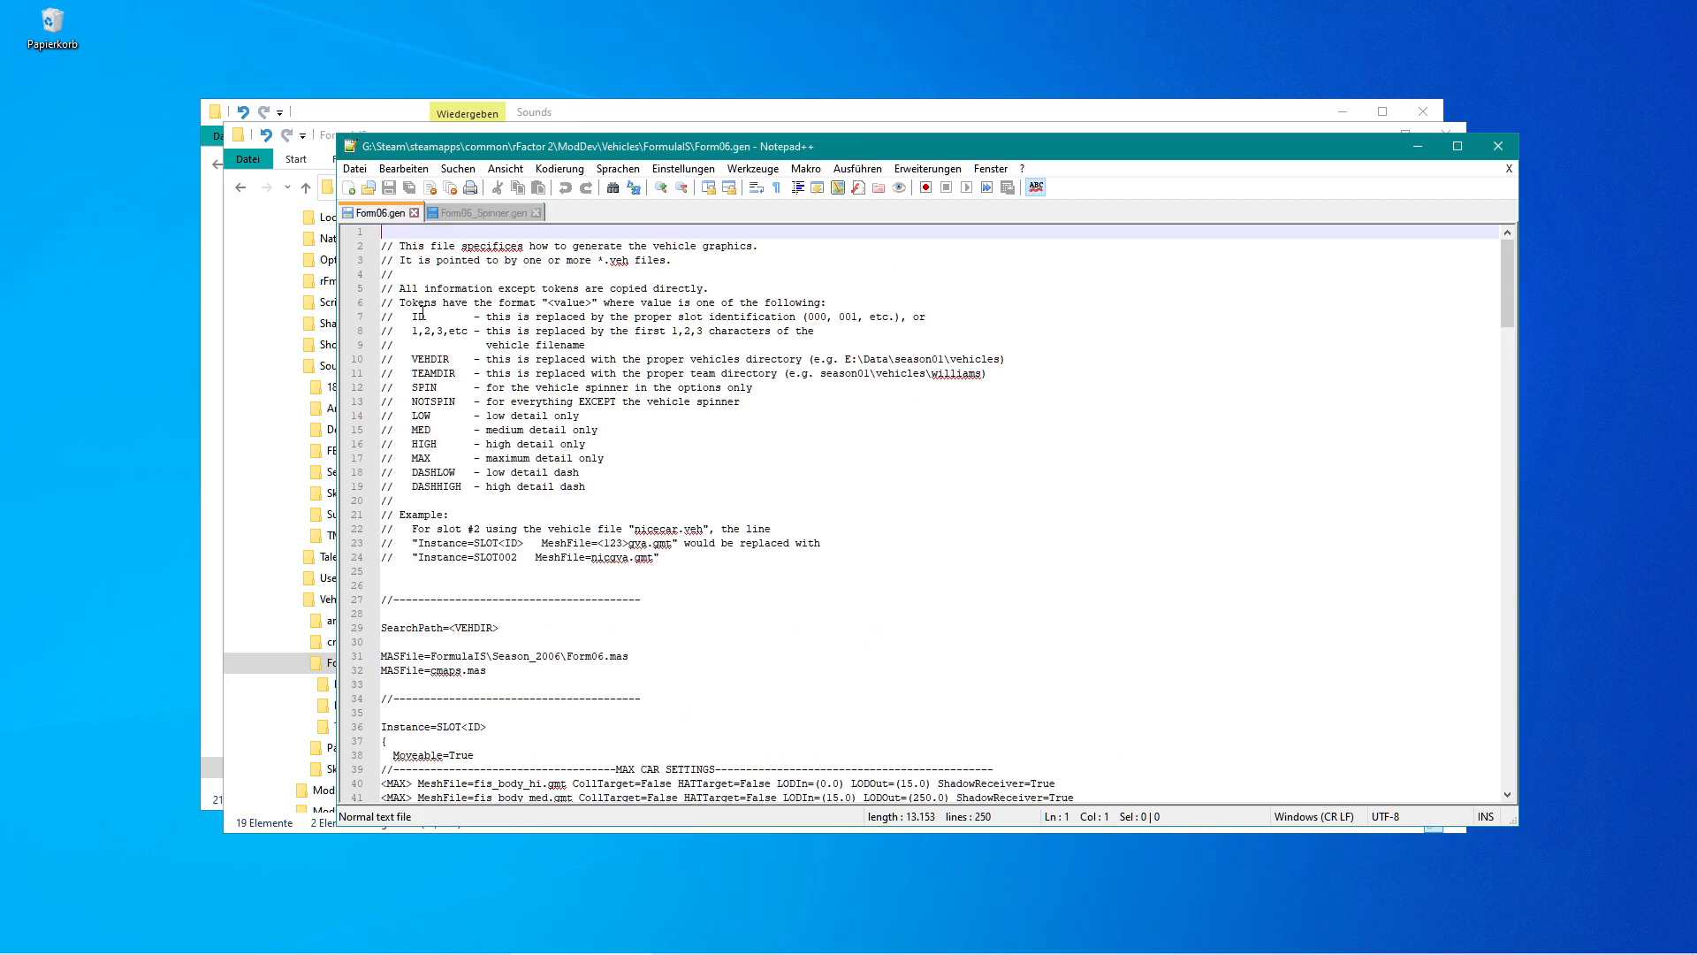
{"action": "scroll", "coordinate": [560, 553], "scroll_direction": "down", "scroll_amount": 4}
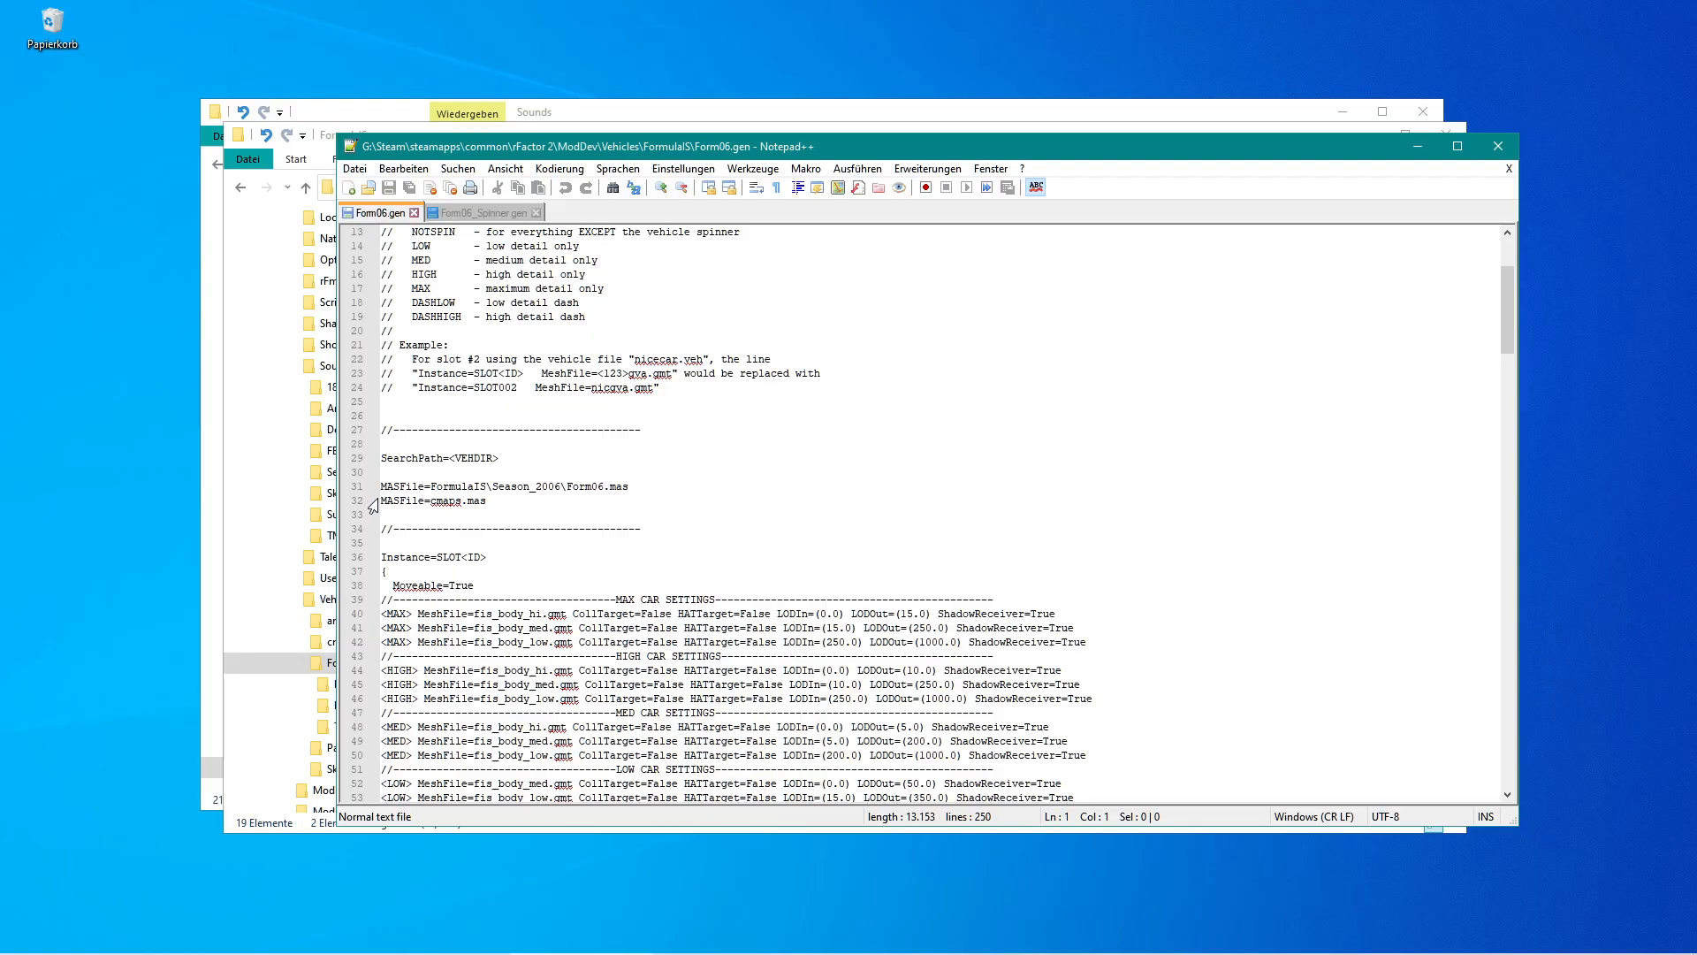
{"action": "left_click", "coordinate": [381, 501]}
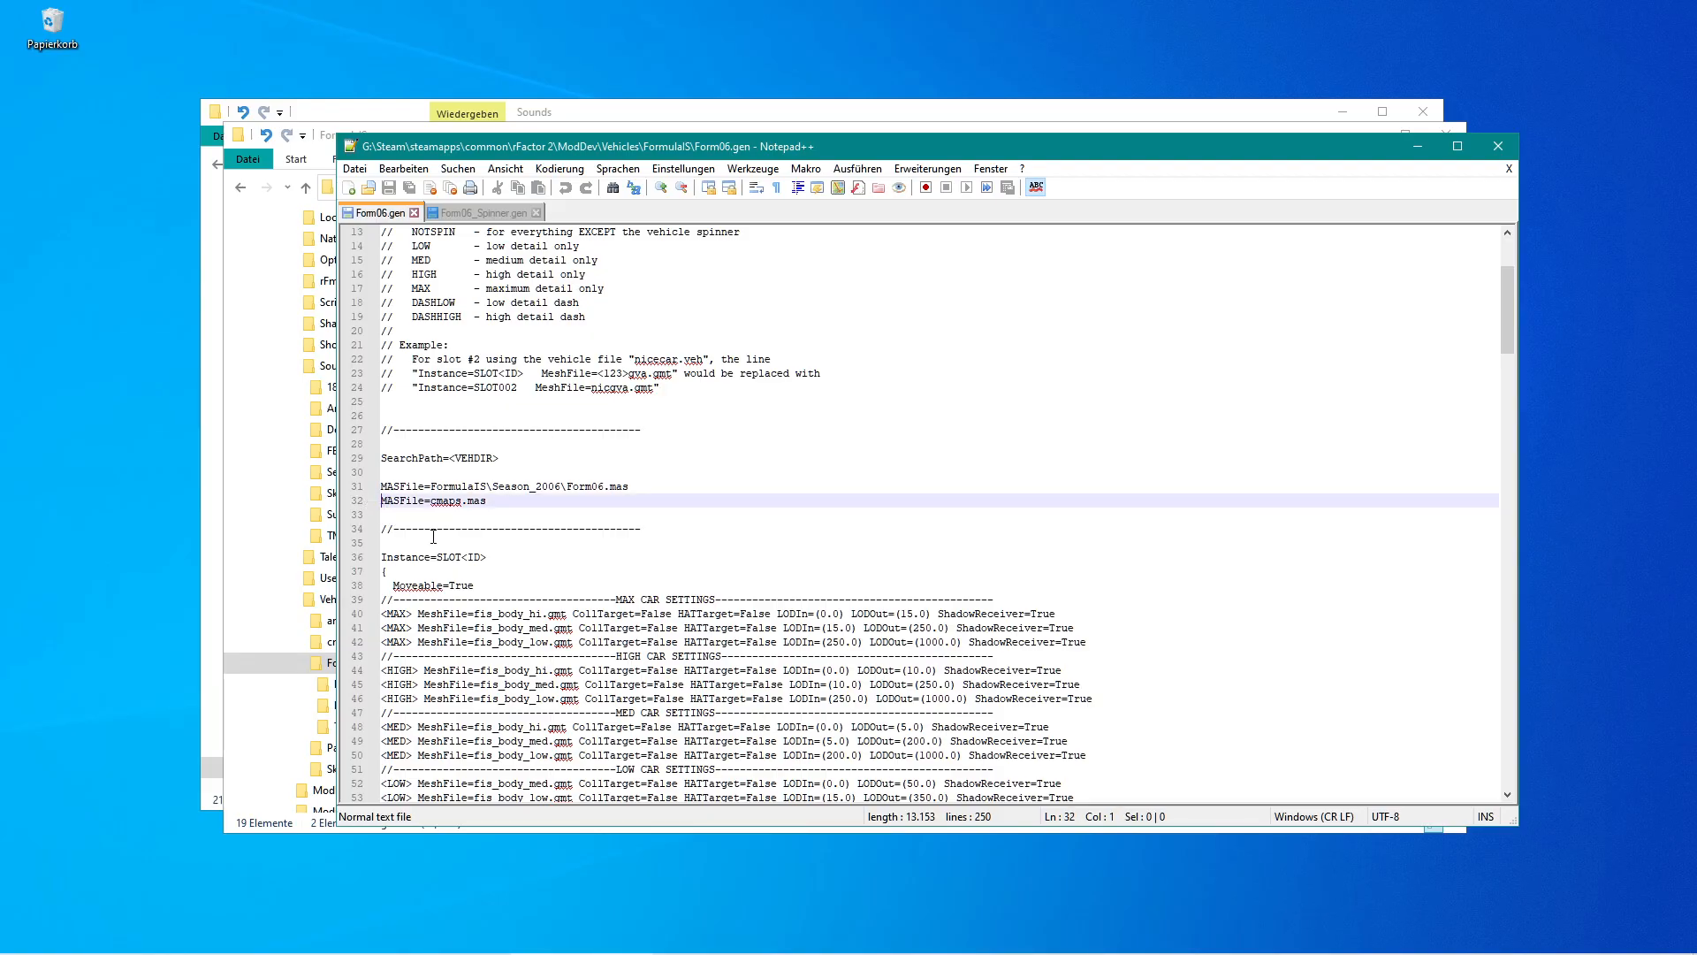
{"action": "key", "text": "shift+Up"}
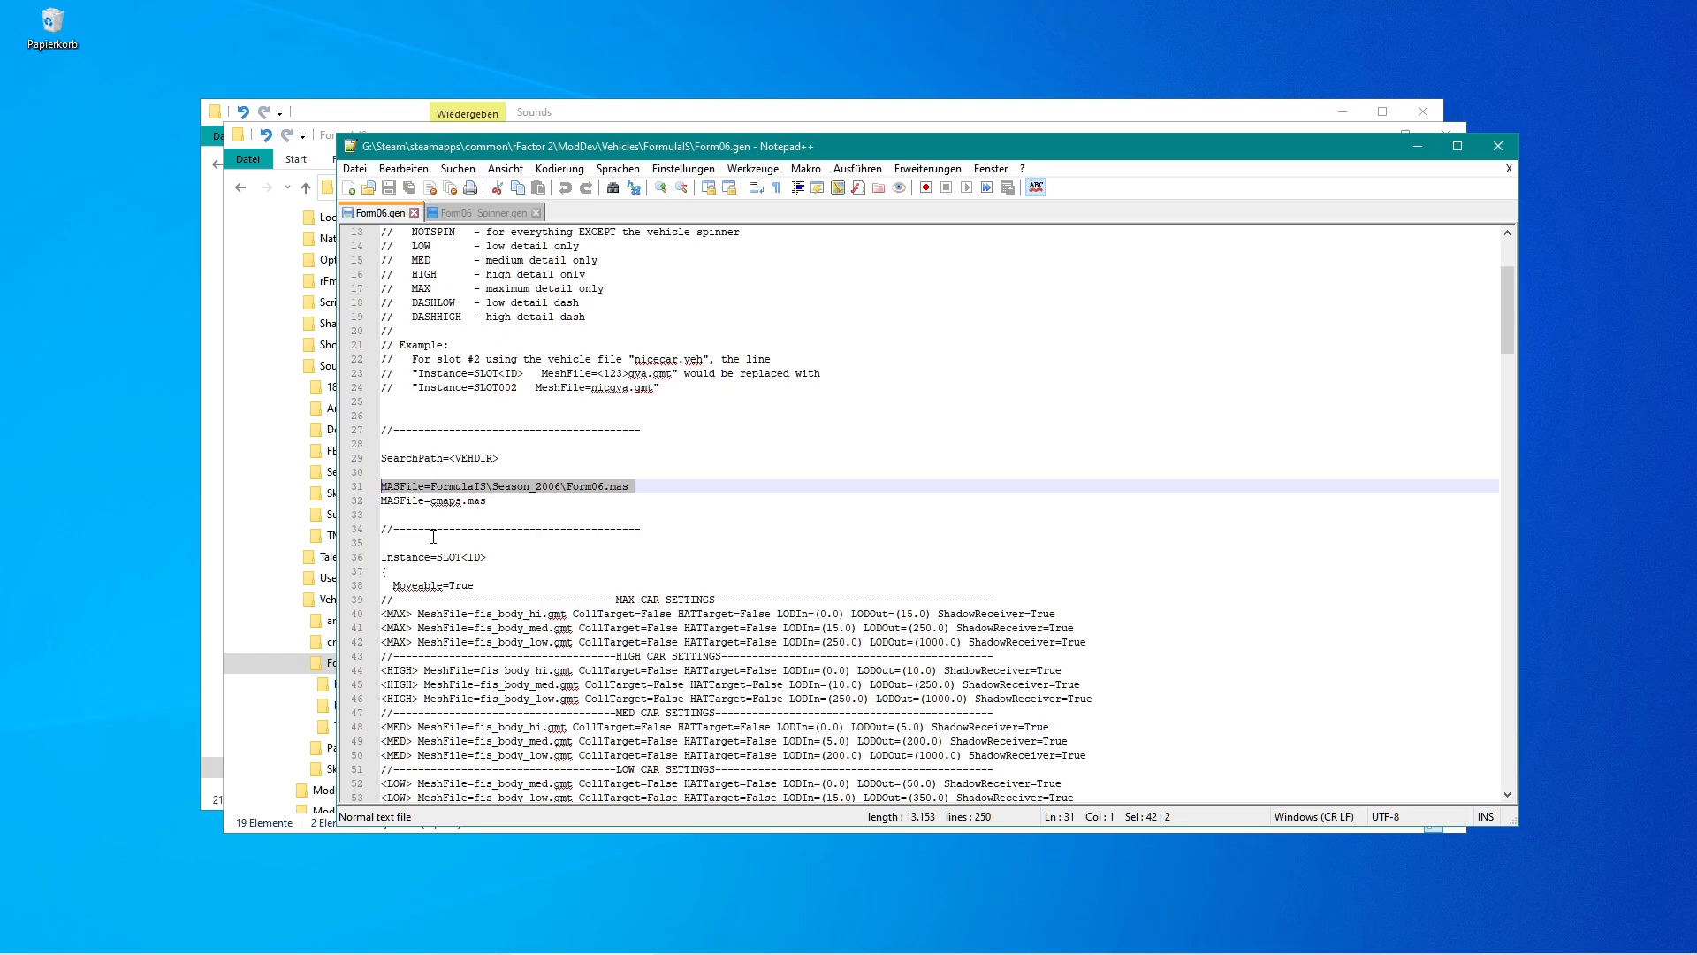
{"action": "key", "text": "End"}
{"action": "key", "text": "Left"}
{"action": "key", "text": "Left"}
{"action": "key", "text": "Home"}
{"action": "key", "text": "shift+Down"}
{"action": "key", "text": "Delete"}
{"action": "key", "text": "shift+Right"}
{"action": "key", "text": "shift+Right"}
{"action": "key", "text": "shift+Right"}
{"action": "key", "text": "shift+Right"}
{"action": "key", "text": "shift+Right"}
{"action": "key", "text": "shift+Right"}
{"action": "key", "text": "shift+Right"}
{"action": "key", "text": "shift+Right"}
{"action": "key", "text": "shift+Right"}
{"action": "key", "text": "shift+Right"}
{"action": "key", "text": "shift+Right"}
{"action": "key", "text": "shift+Right"}
{"action": "key", "text": "shift+Right"}
{"action": "key", "text": "shift+Right"}
{"action": "key", "text": "shift+Right"}
{"action": "key", "text": "shift+Right"}
{"action": "key", "text": "shift+Right"}
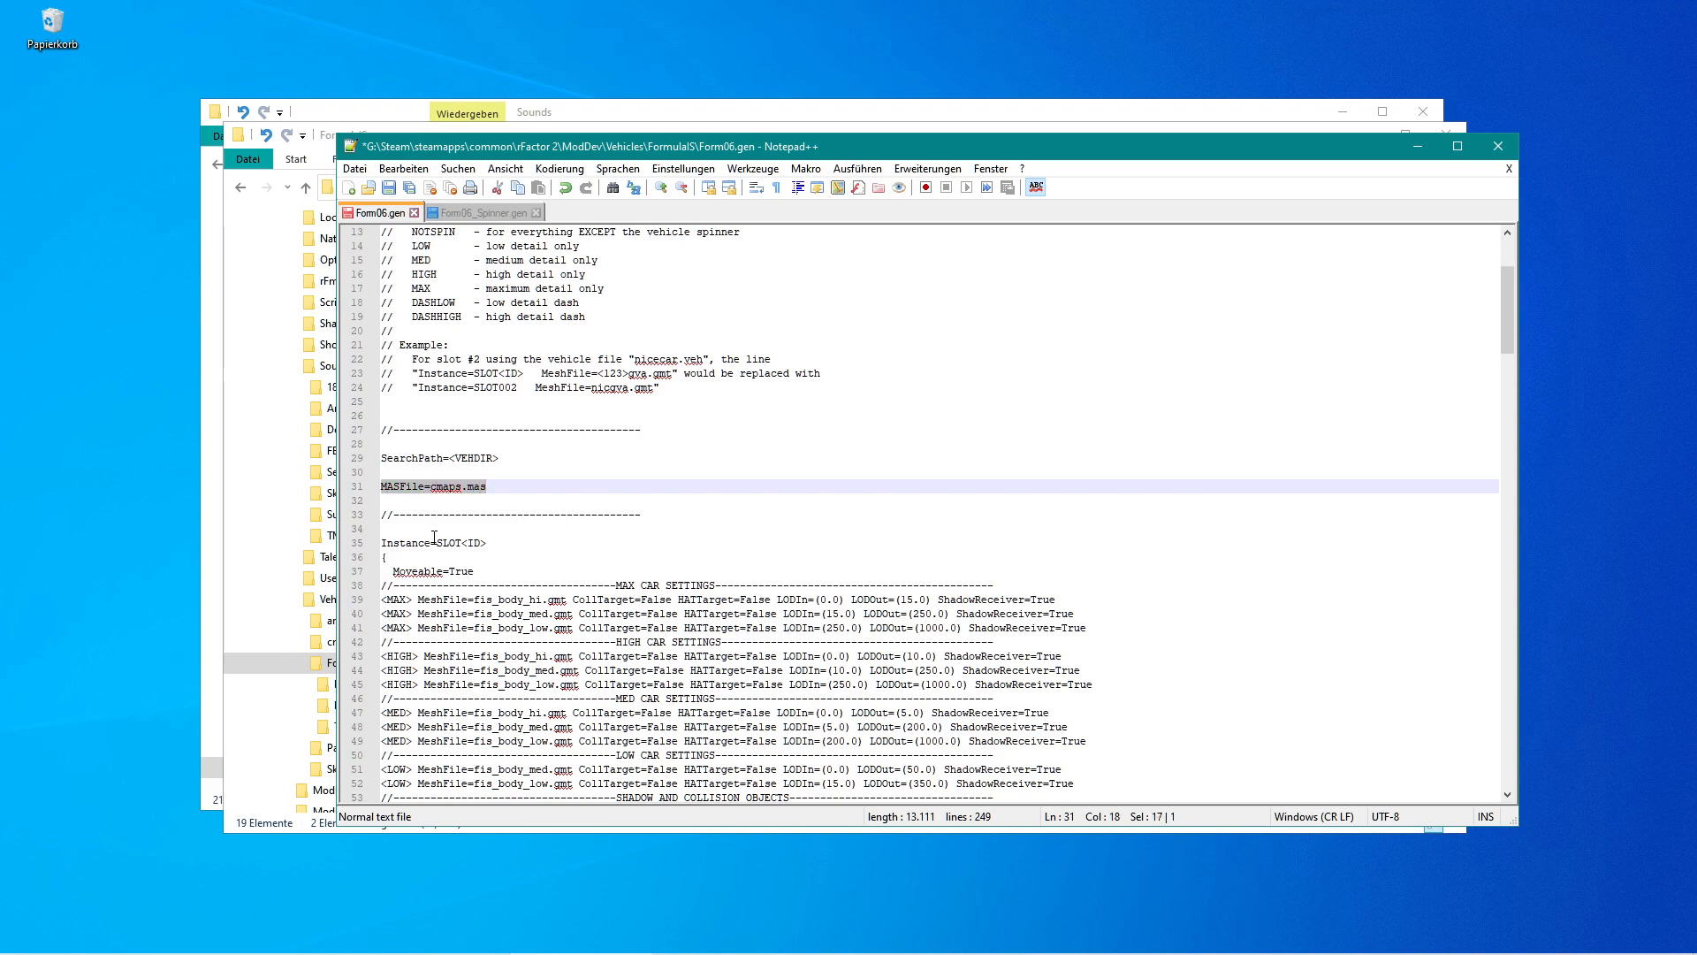
Check cmaps.mas in the Vehicles folder, then insert an empty line above MASFile=cmaps.mas in Form06.gen.
{"action": "left_click", "coordinate": [315, 606]}
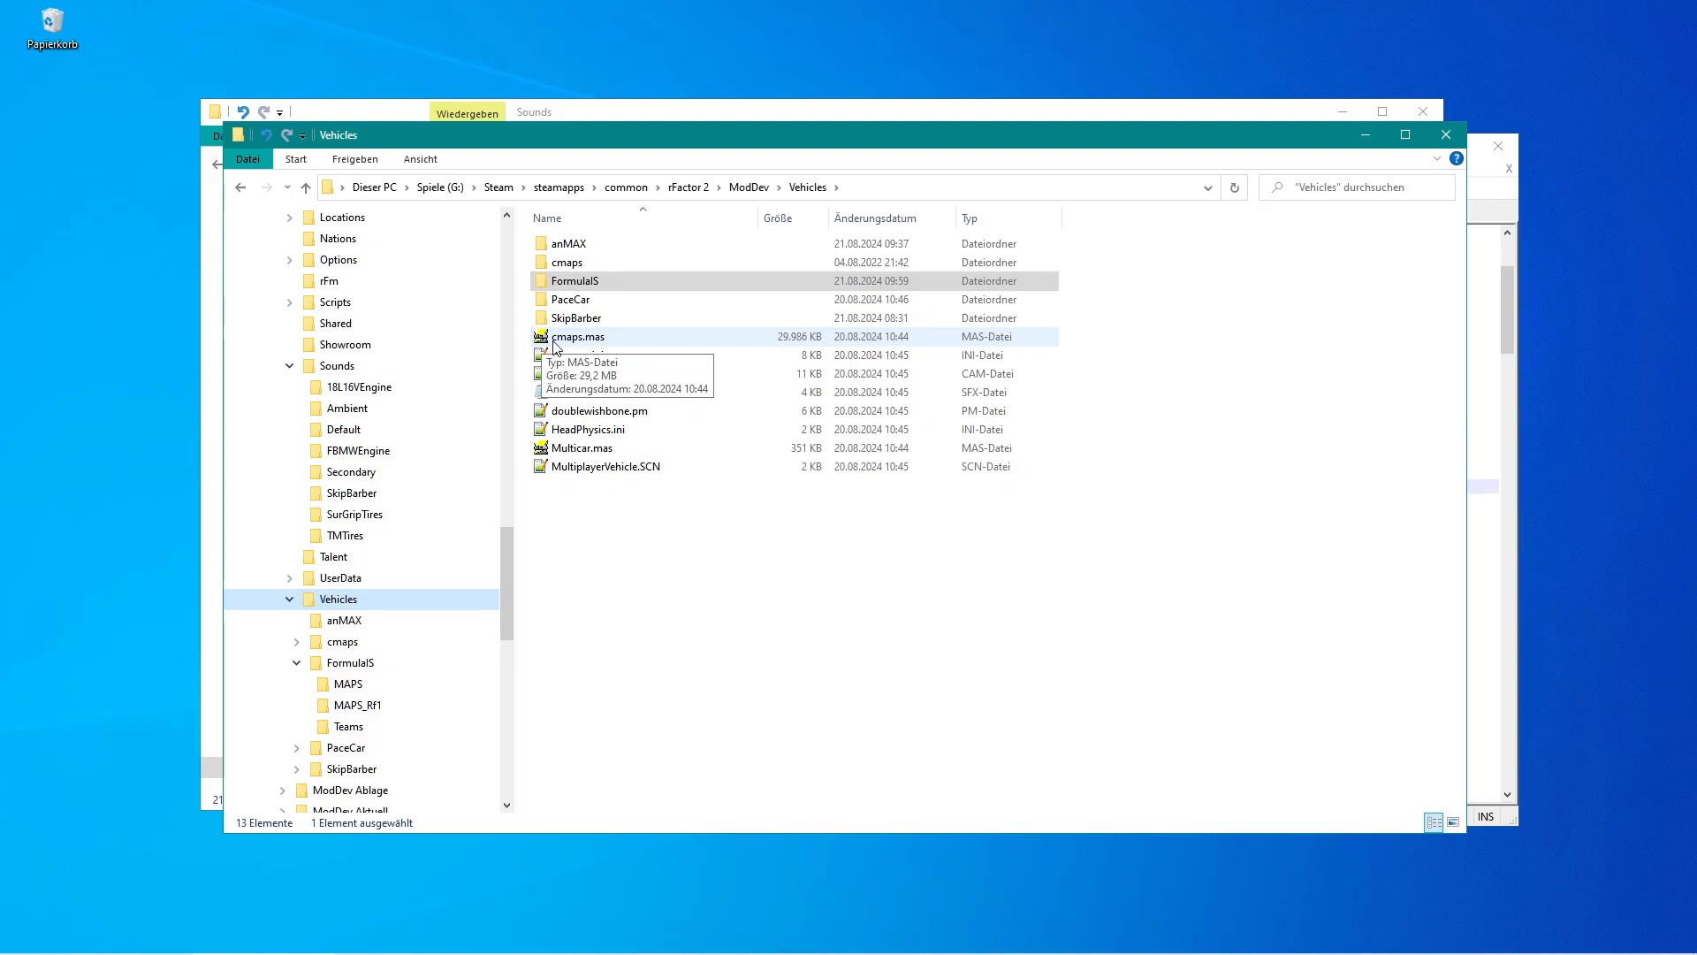
{"action": "left_click", "coordinate": [1505, 297]}
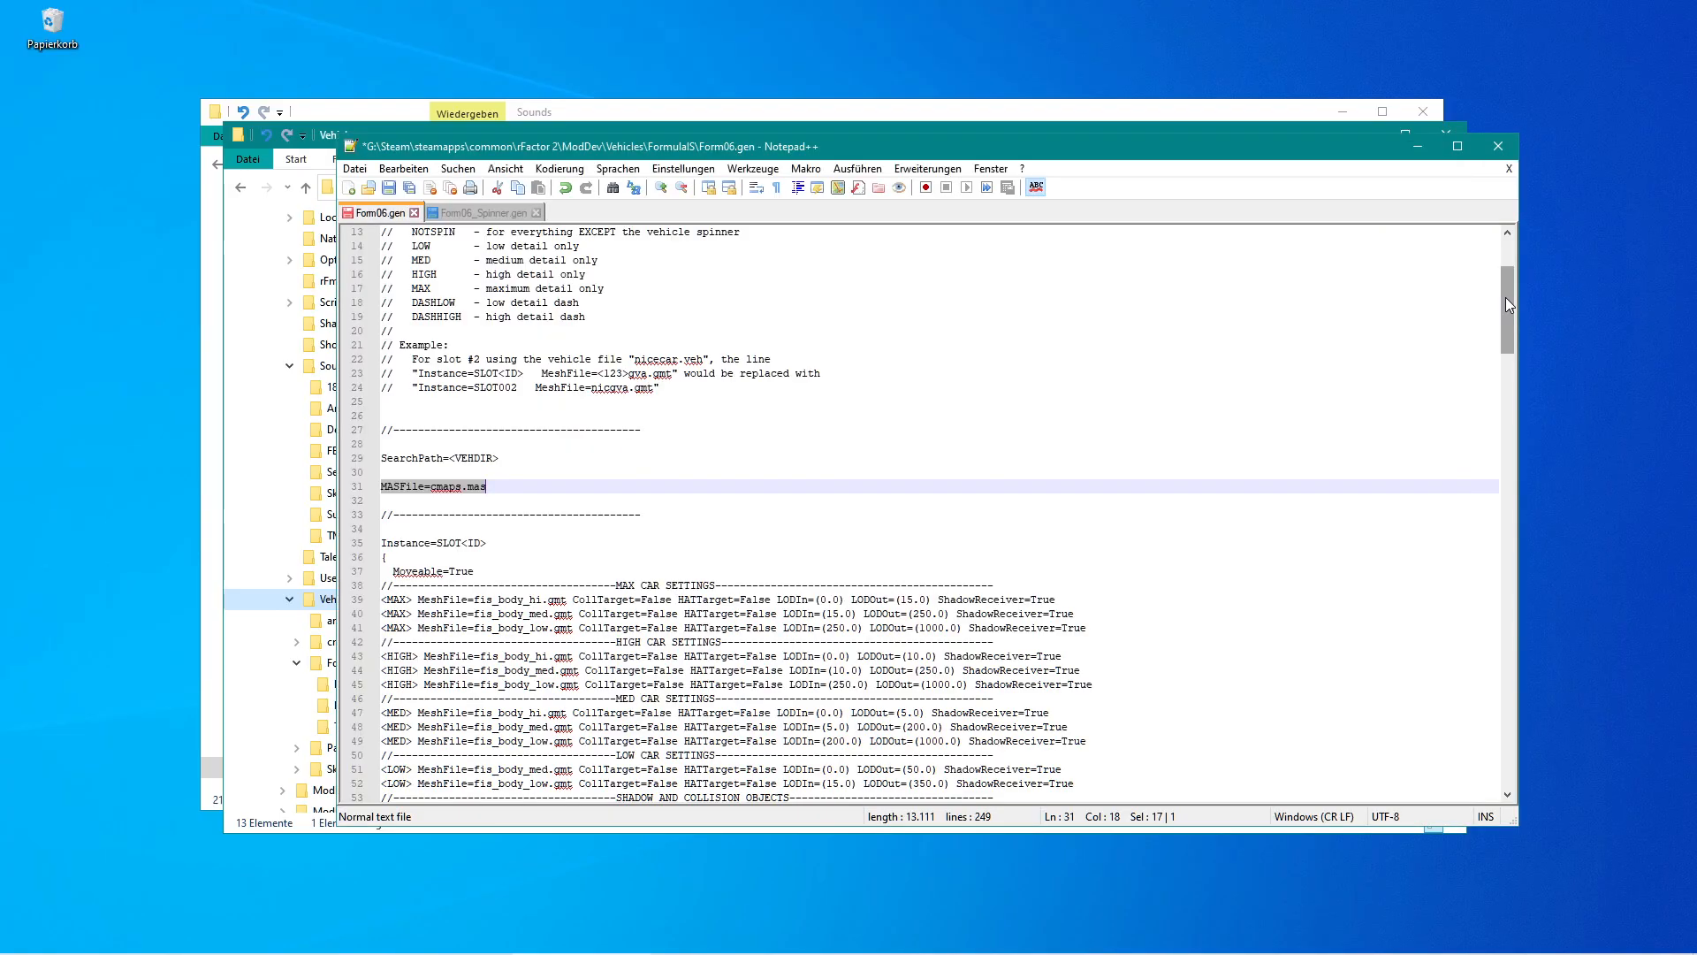
{"action": "left_click", "coordinate": [505, 488]}
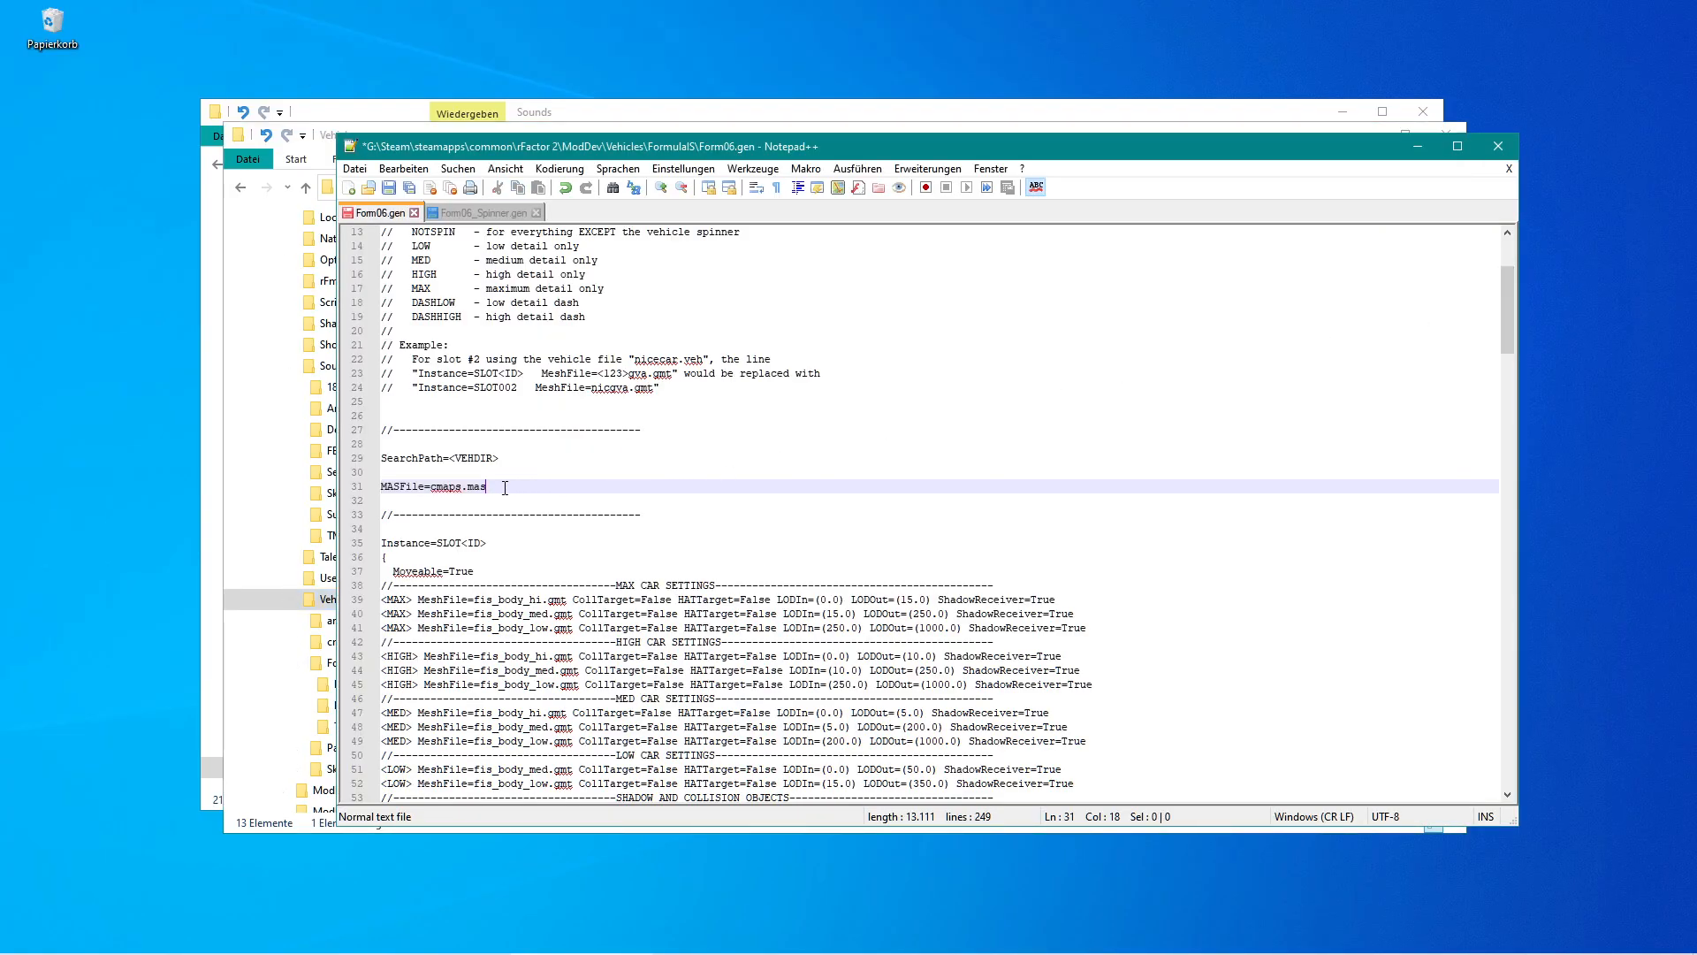
{"action": "left_click", "coordinate": [387, 471]}
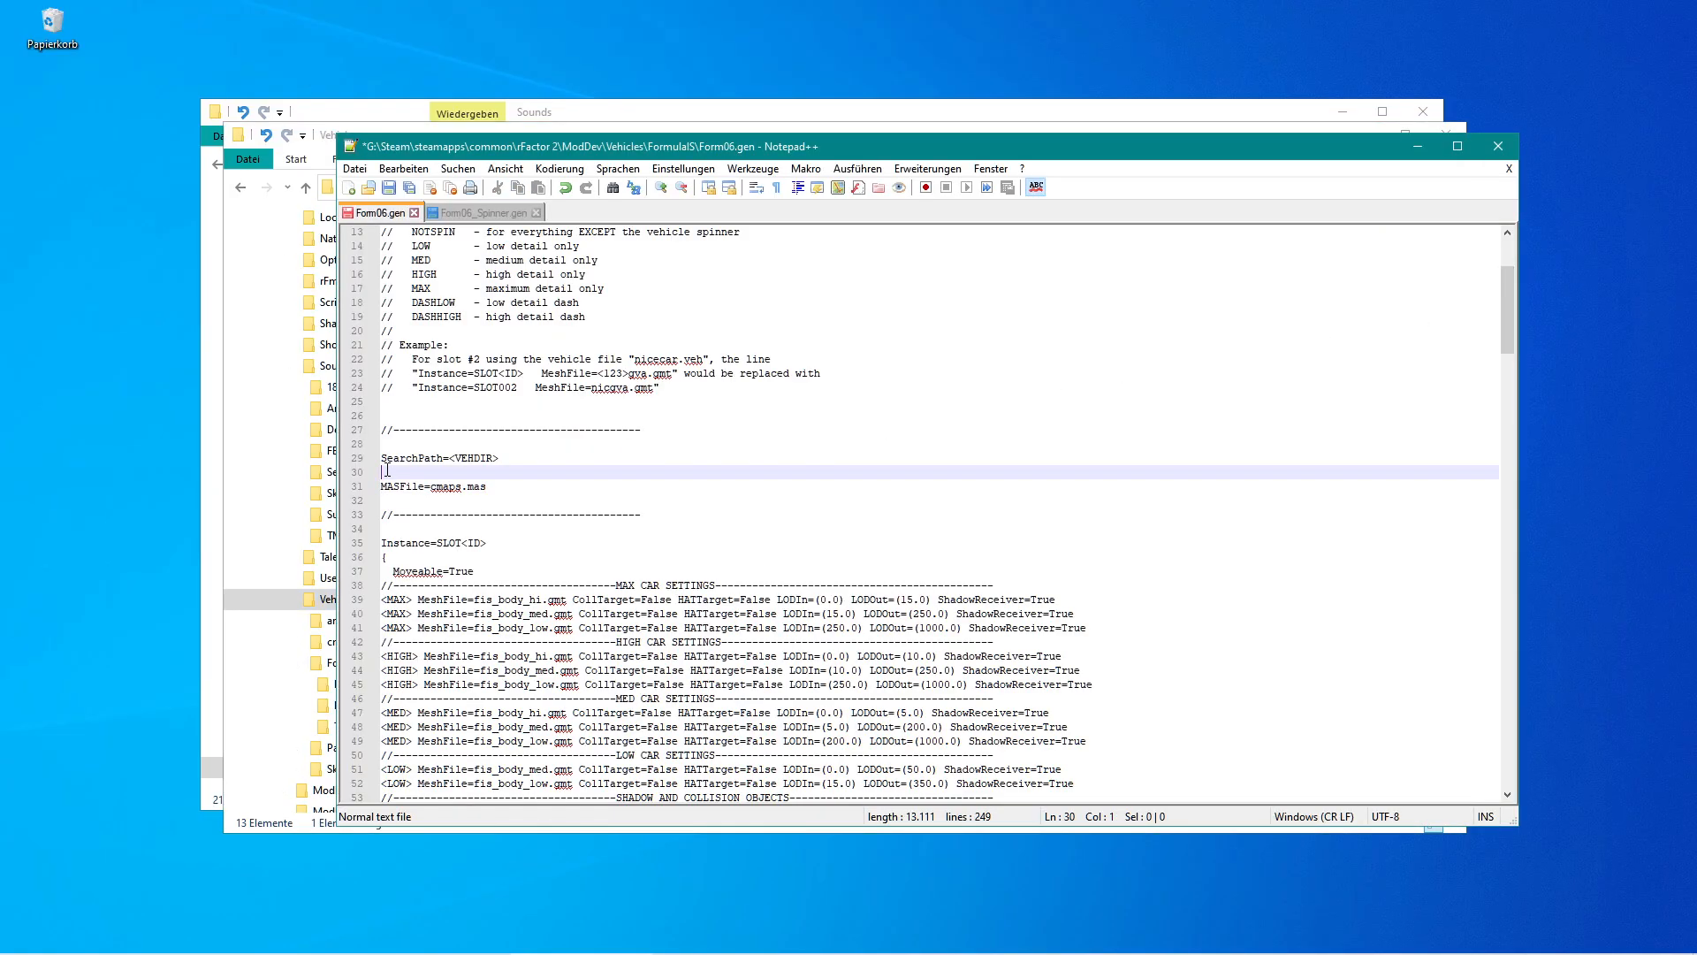
{"action": "key", "text": "Return"}
{"action": "key", "text": "Up"}
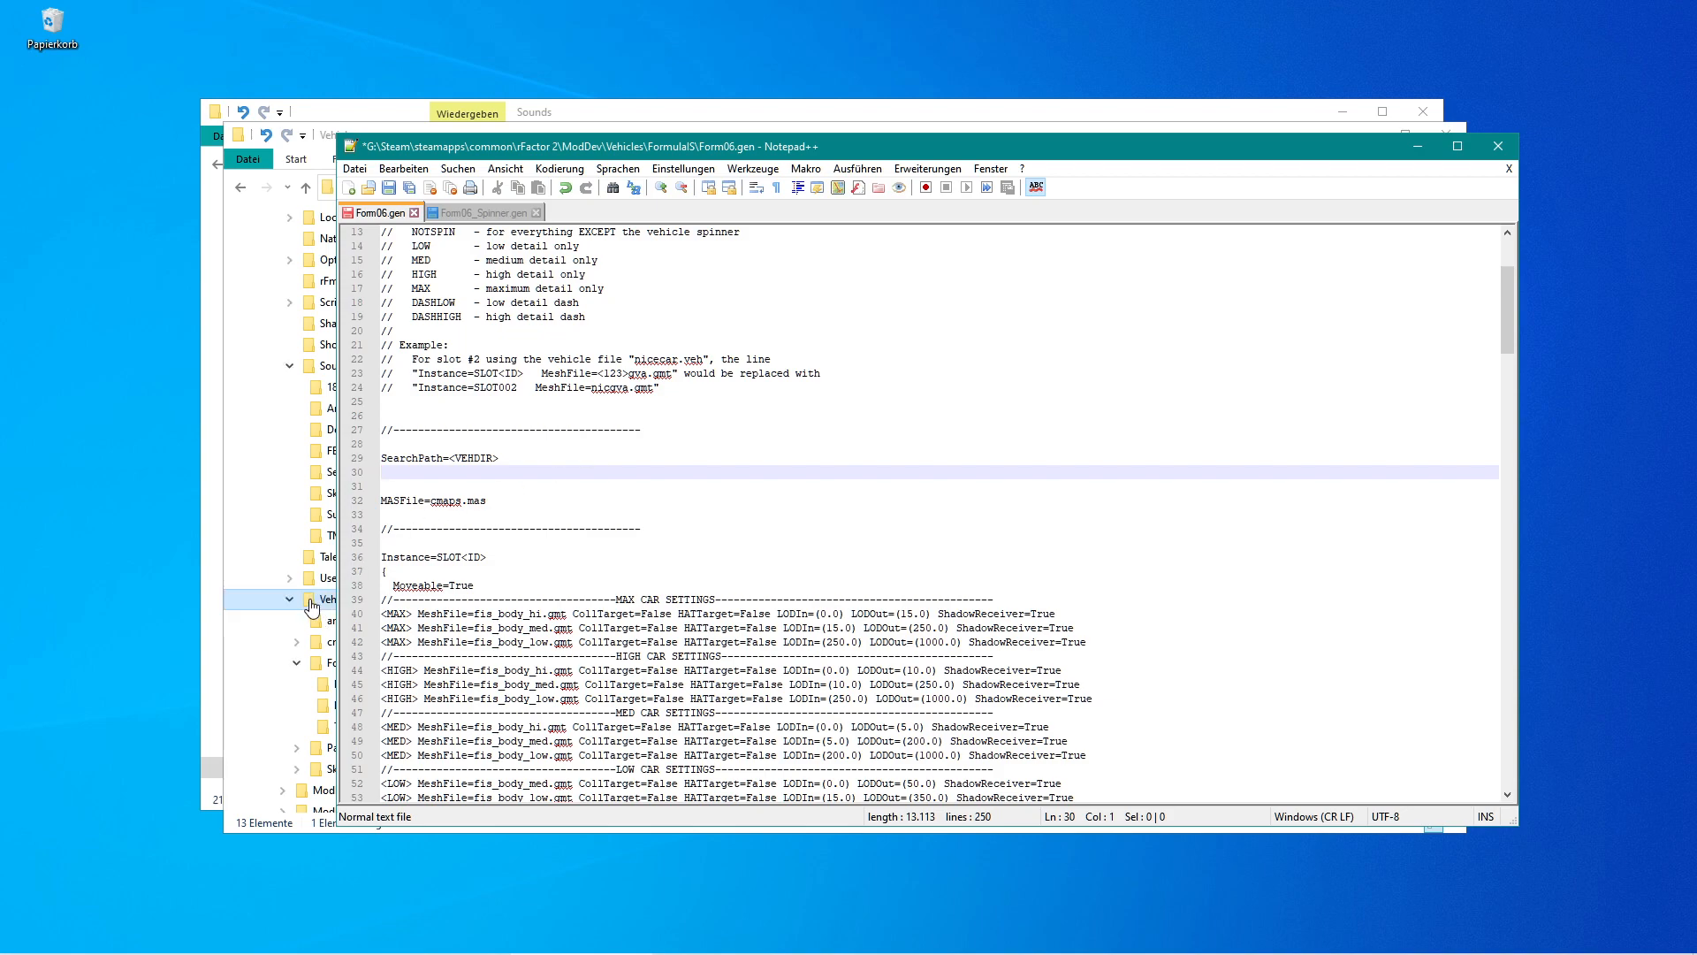
Copy the FormulaIS folder name from the folder's path in the file explorer.
{"action": "left_click_drag", "start_coordinate": [455, 460], "coordinate": [498, 460]}
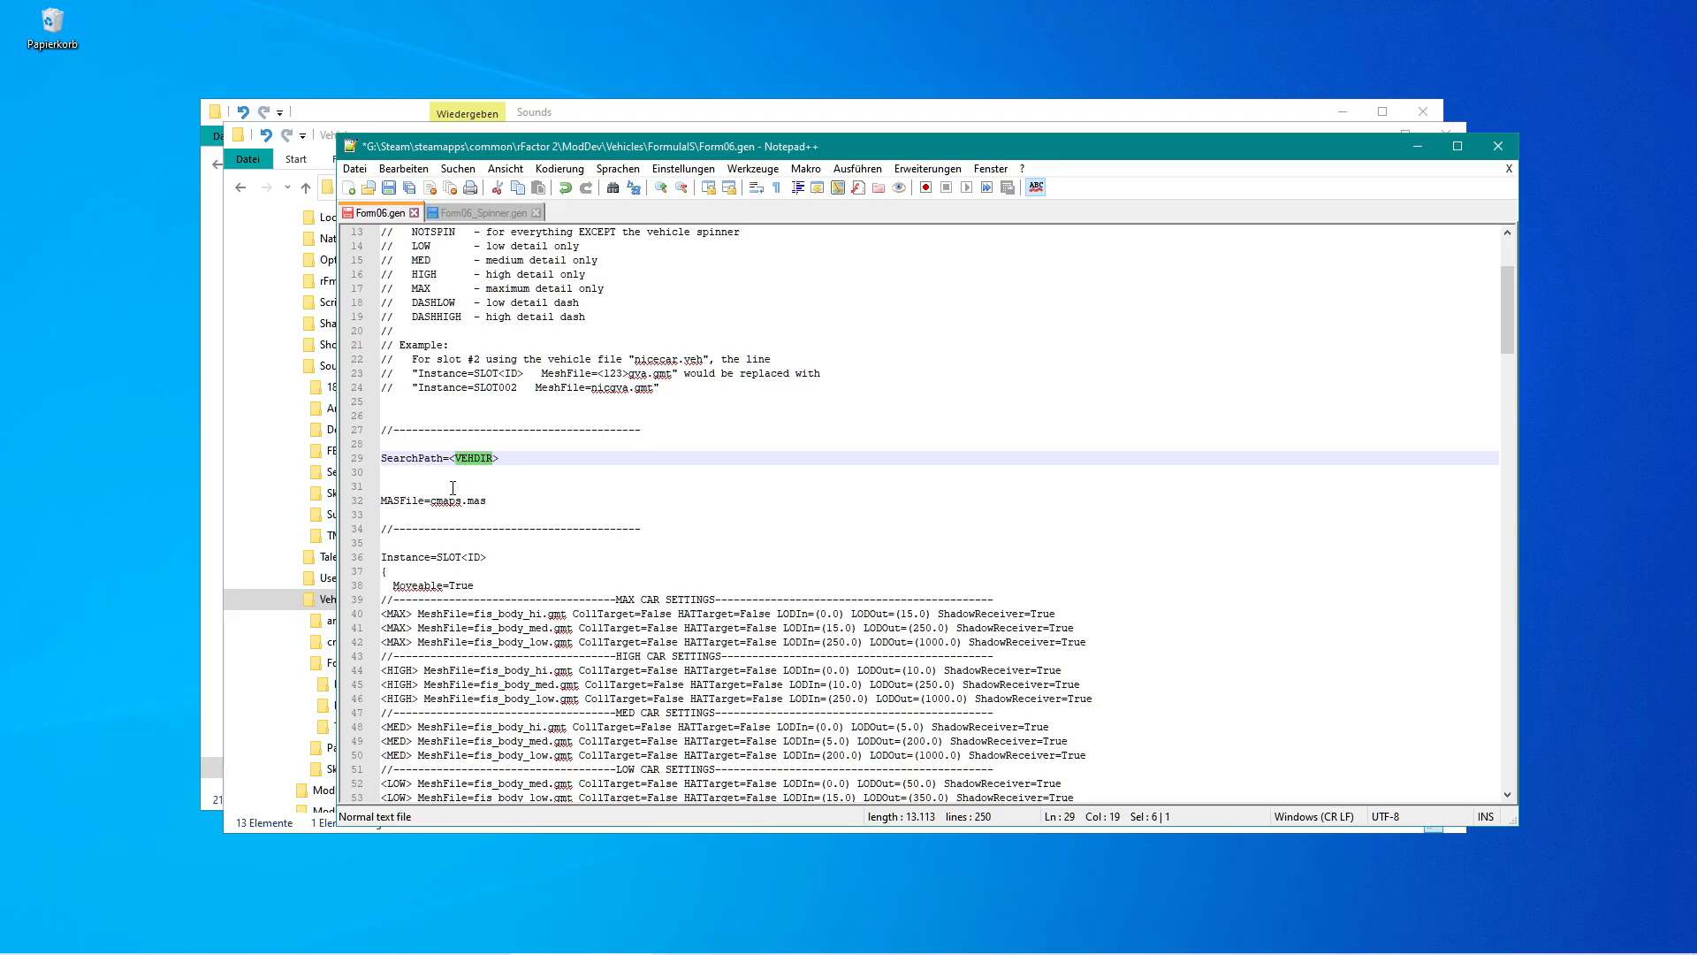
{"action": "left_click", "coordinate": [318, 606]}
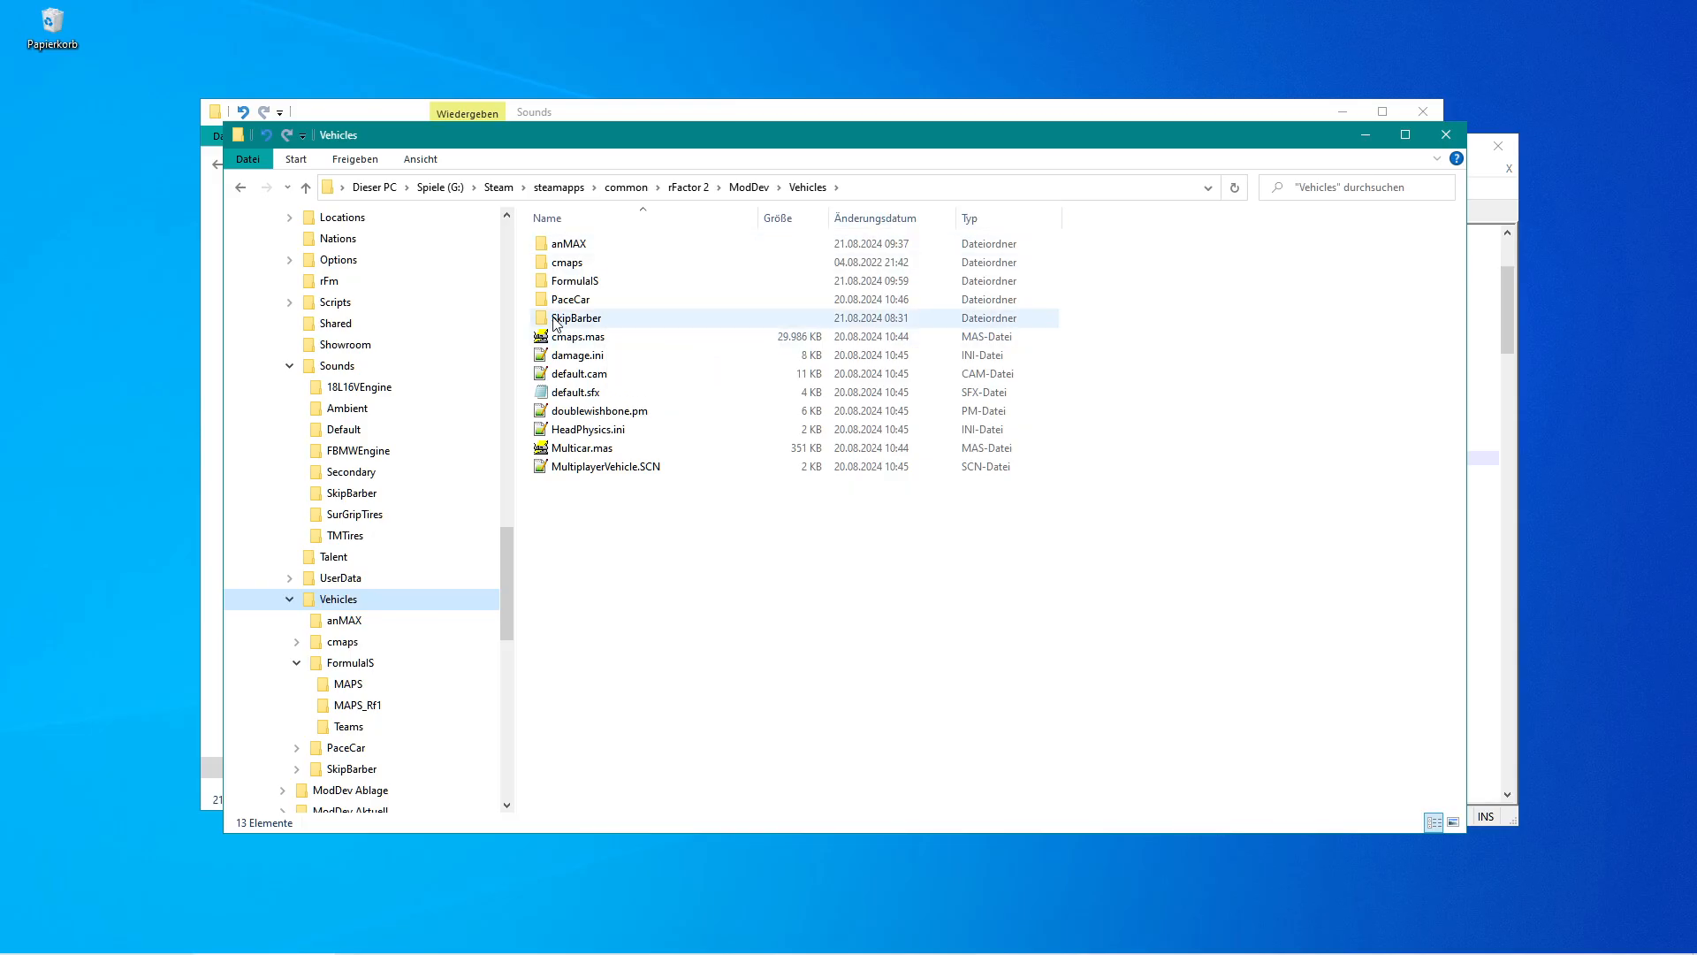
{"action": "double_click", "coordinate": [546, 285]}
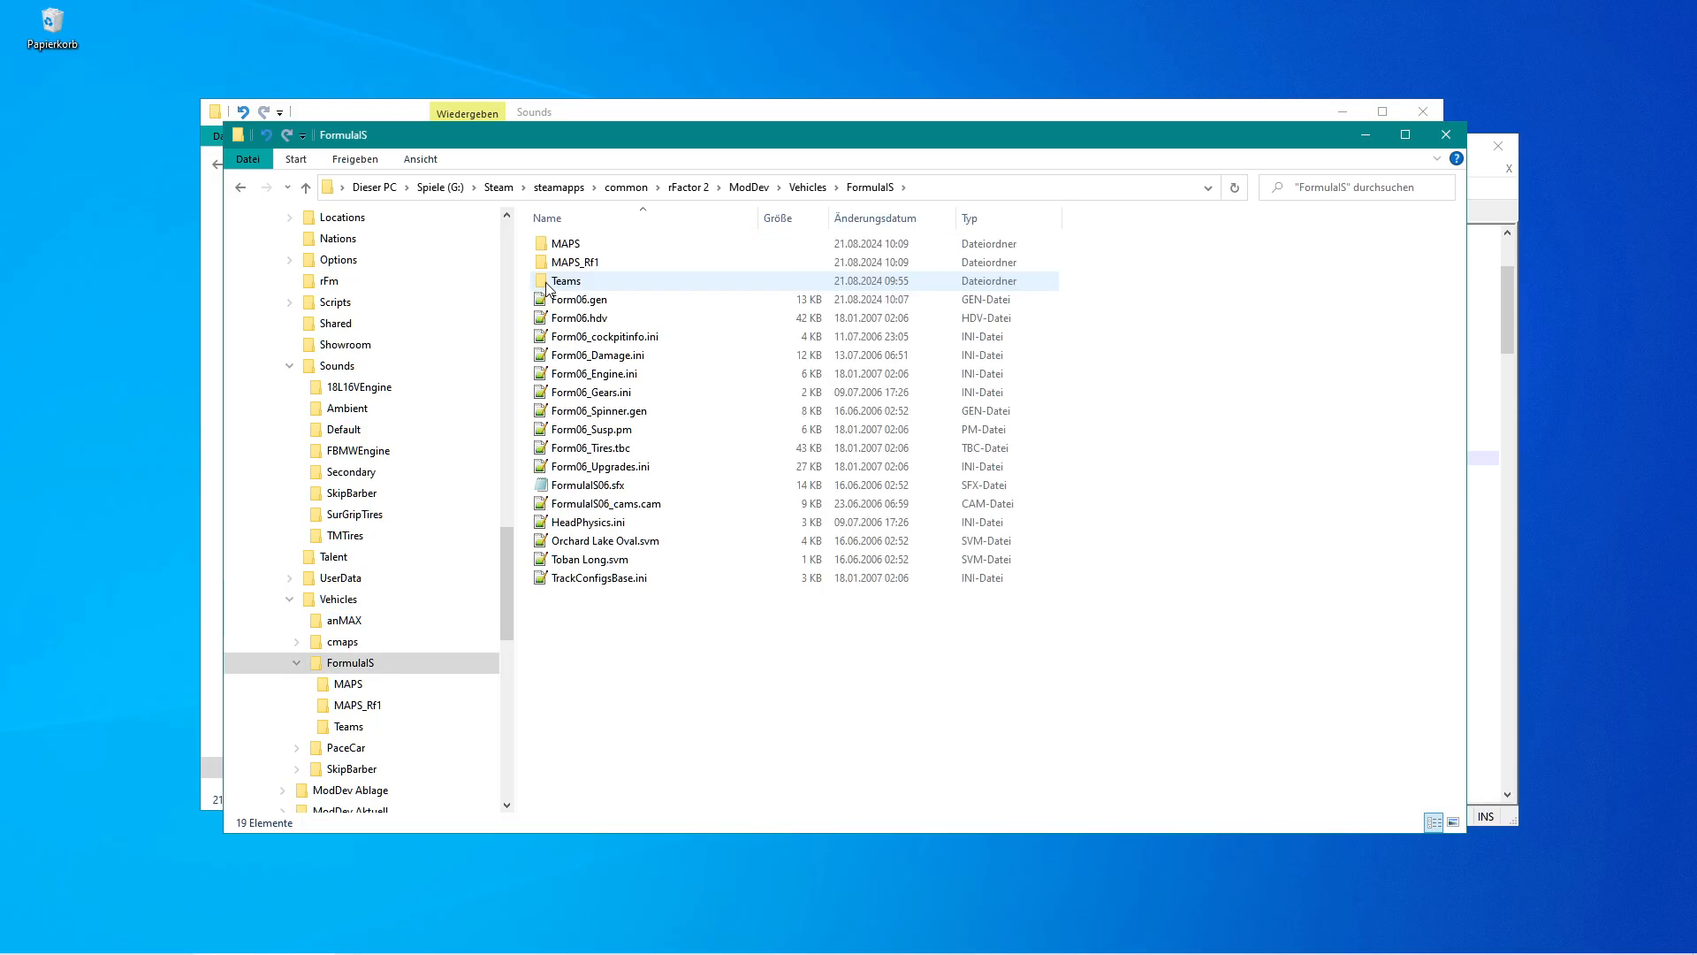
{"action": "left_click", "coordinate": [1025, 192]}
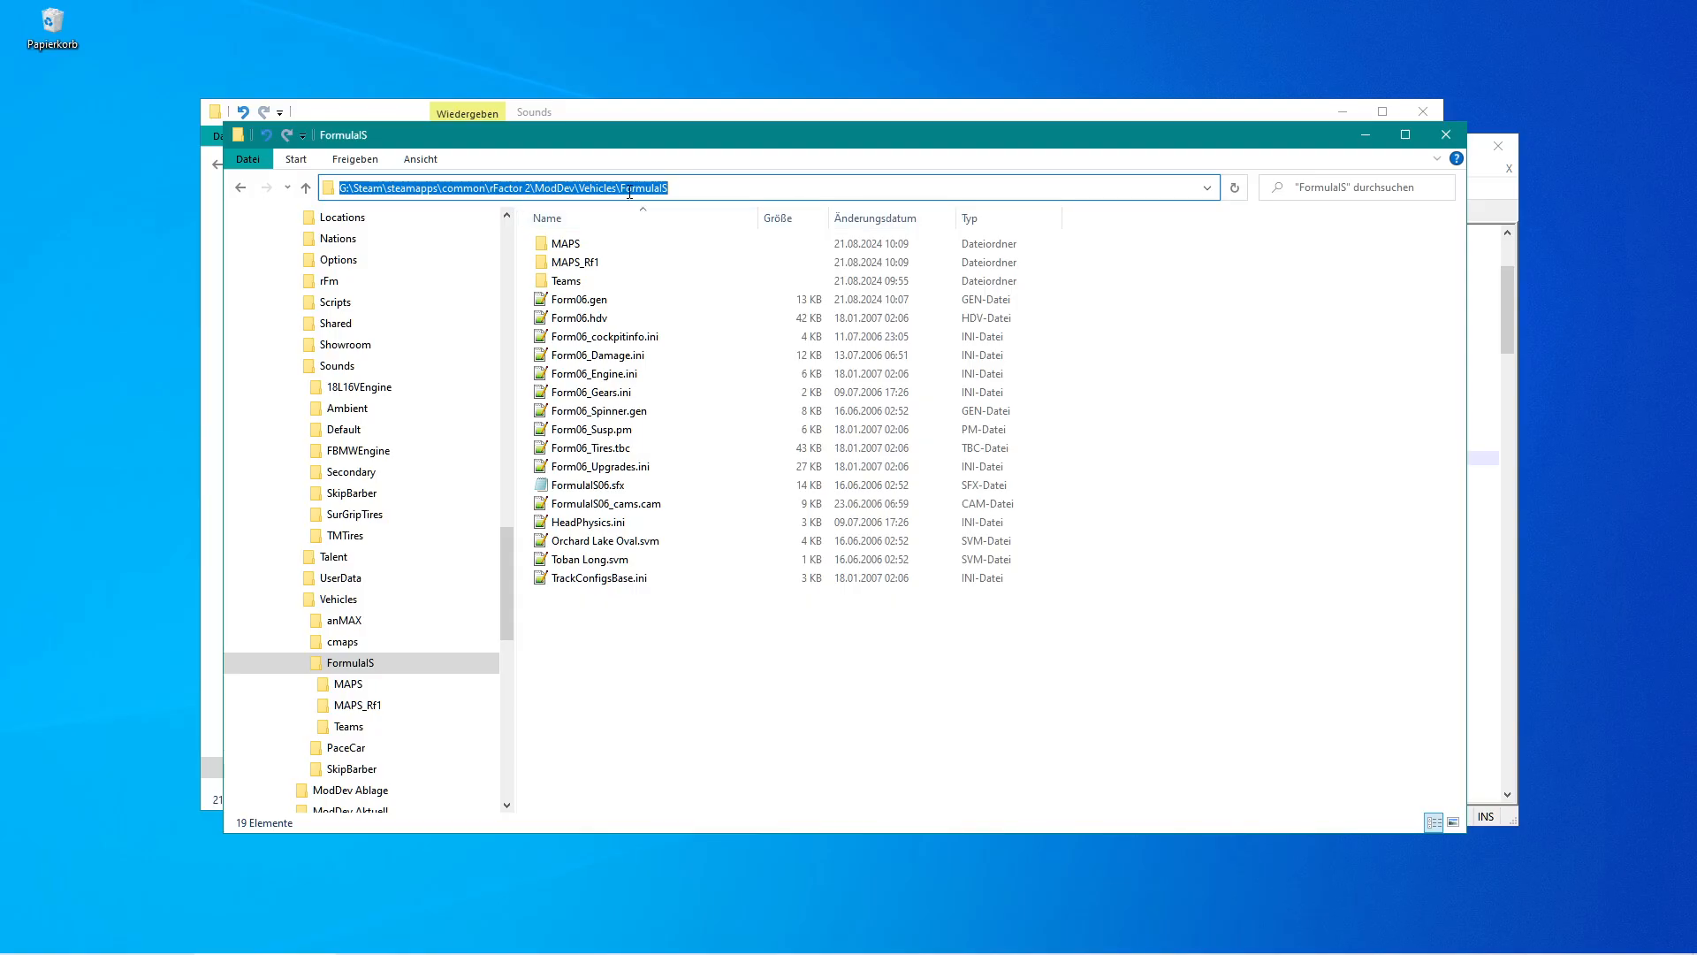
{"action": "left_click_drag", "start_coordinate": [621, 188], "coordinate": [673, 188]}
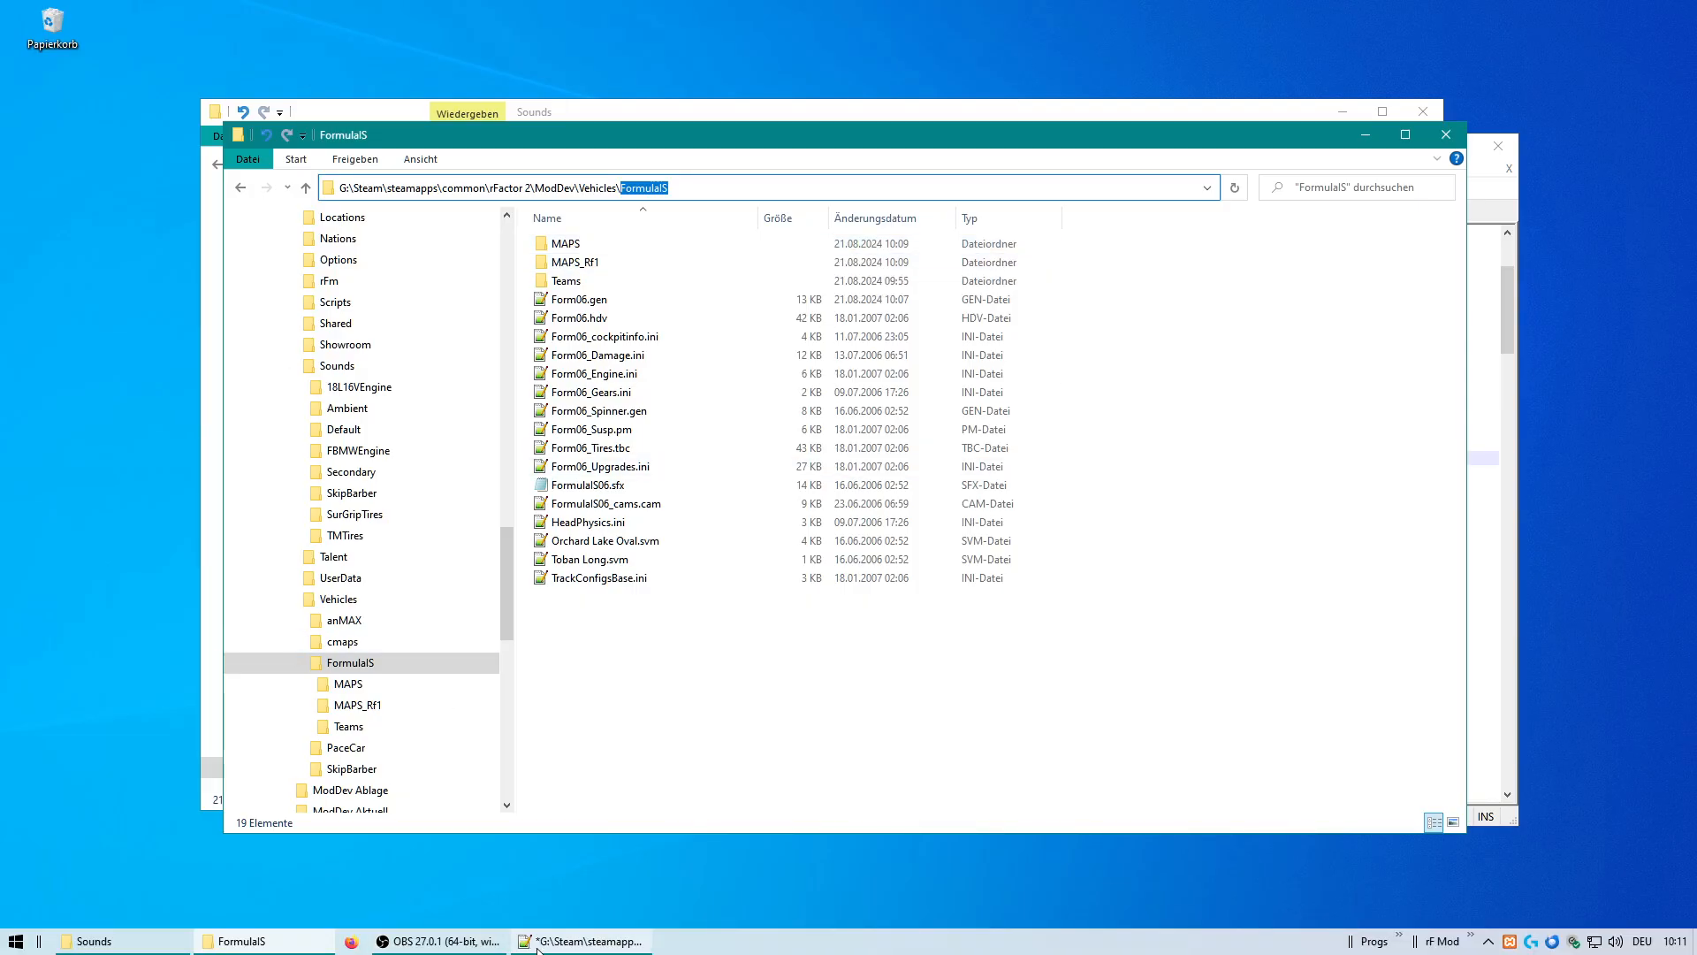
{"action": "left_click", "coordinate": [584, 941]}
Duplicate the SearchPath=<VEHDIR> line and append FormulaIS to the copy.
{"action": "left_click", "coordinate": [511, 459]}
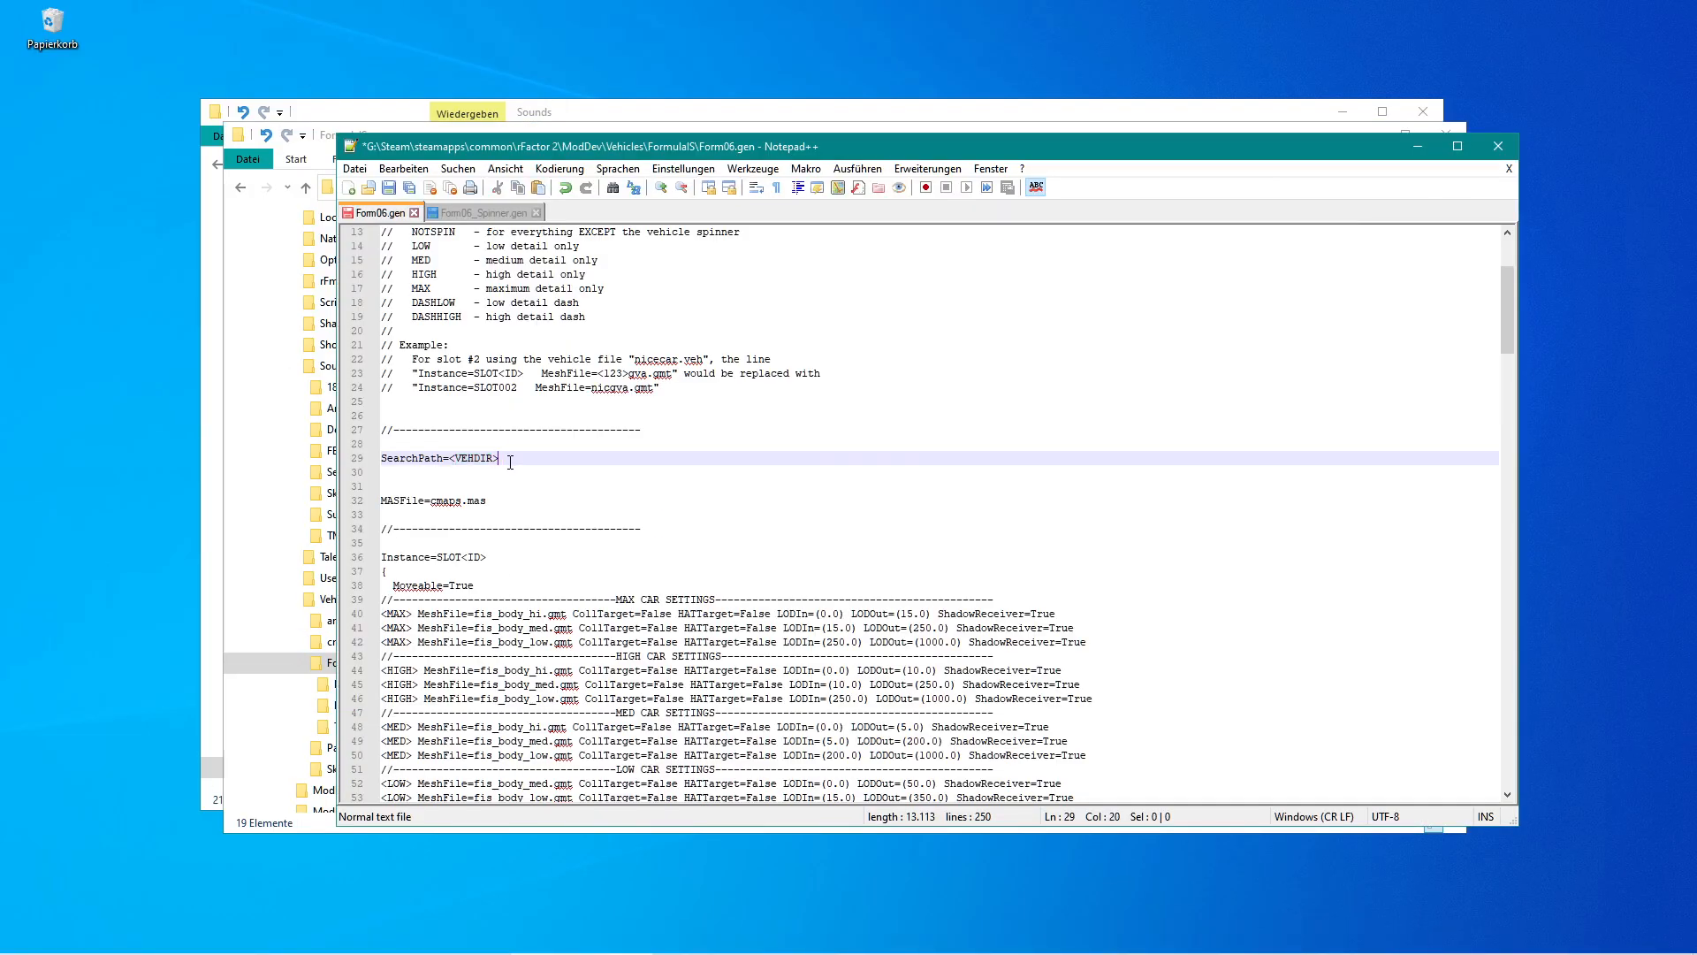
{"action": "key", "text": "Down"}
{"action": "key", "text": "shift+Up"}
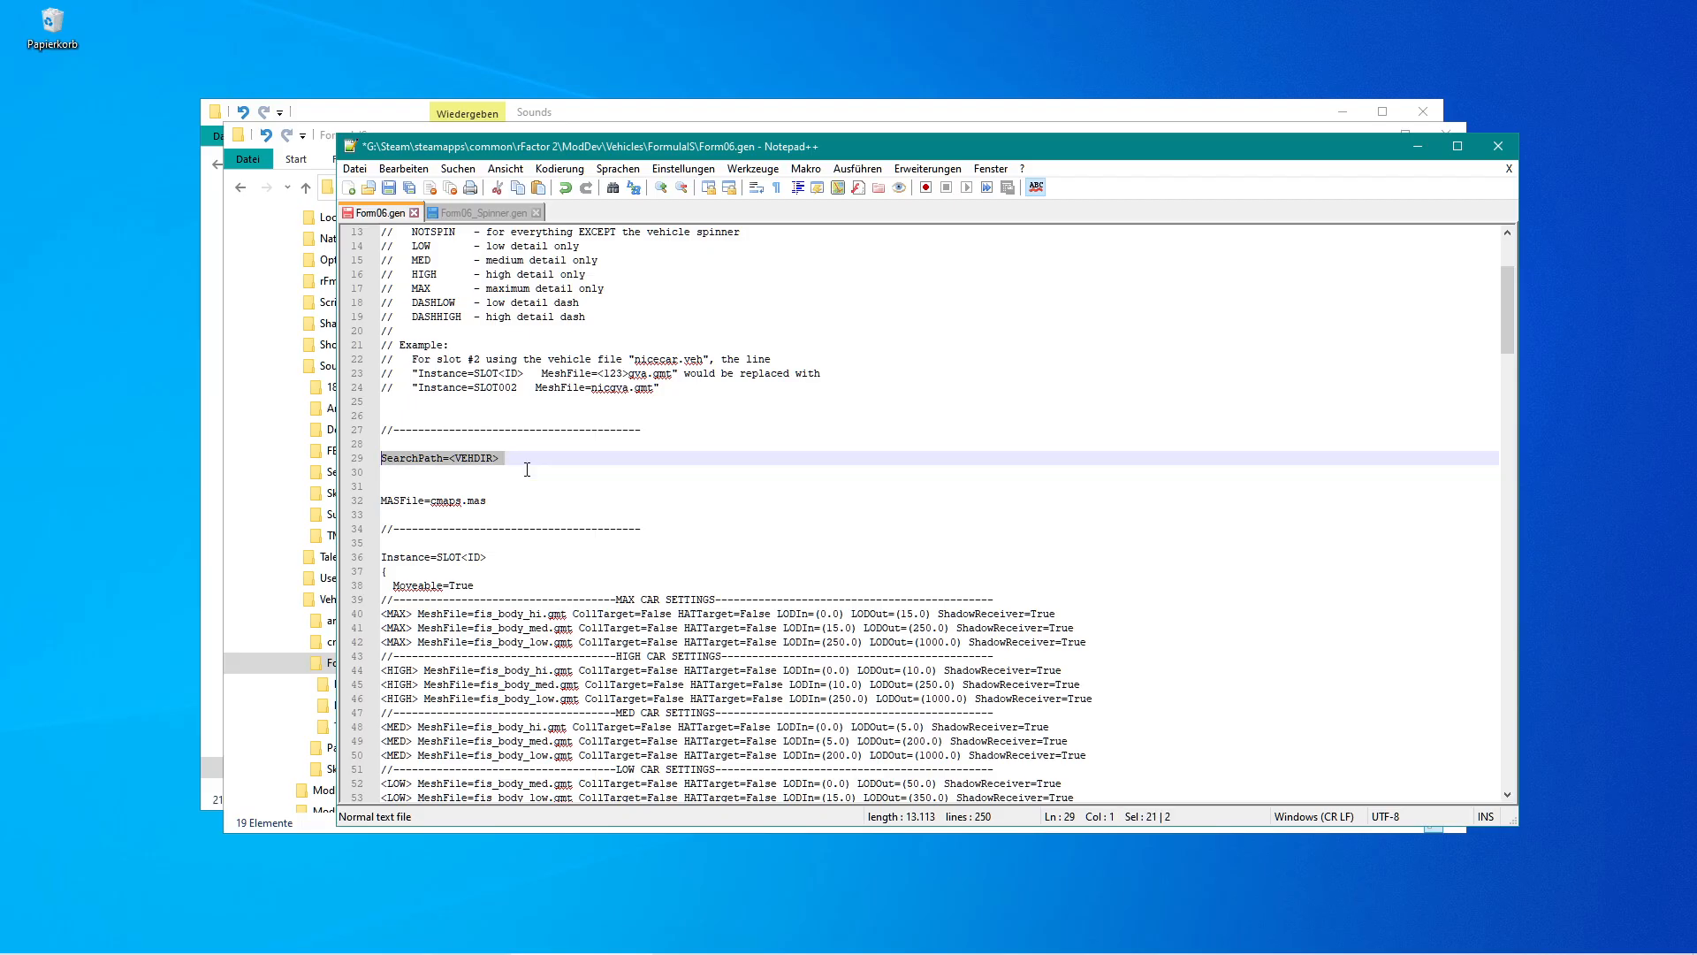
{"action": "left_click", "coordinate": [527, 469]}
{"action": "key", "text": "shift+Up"}
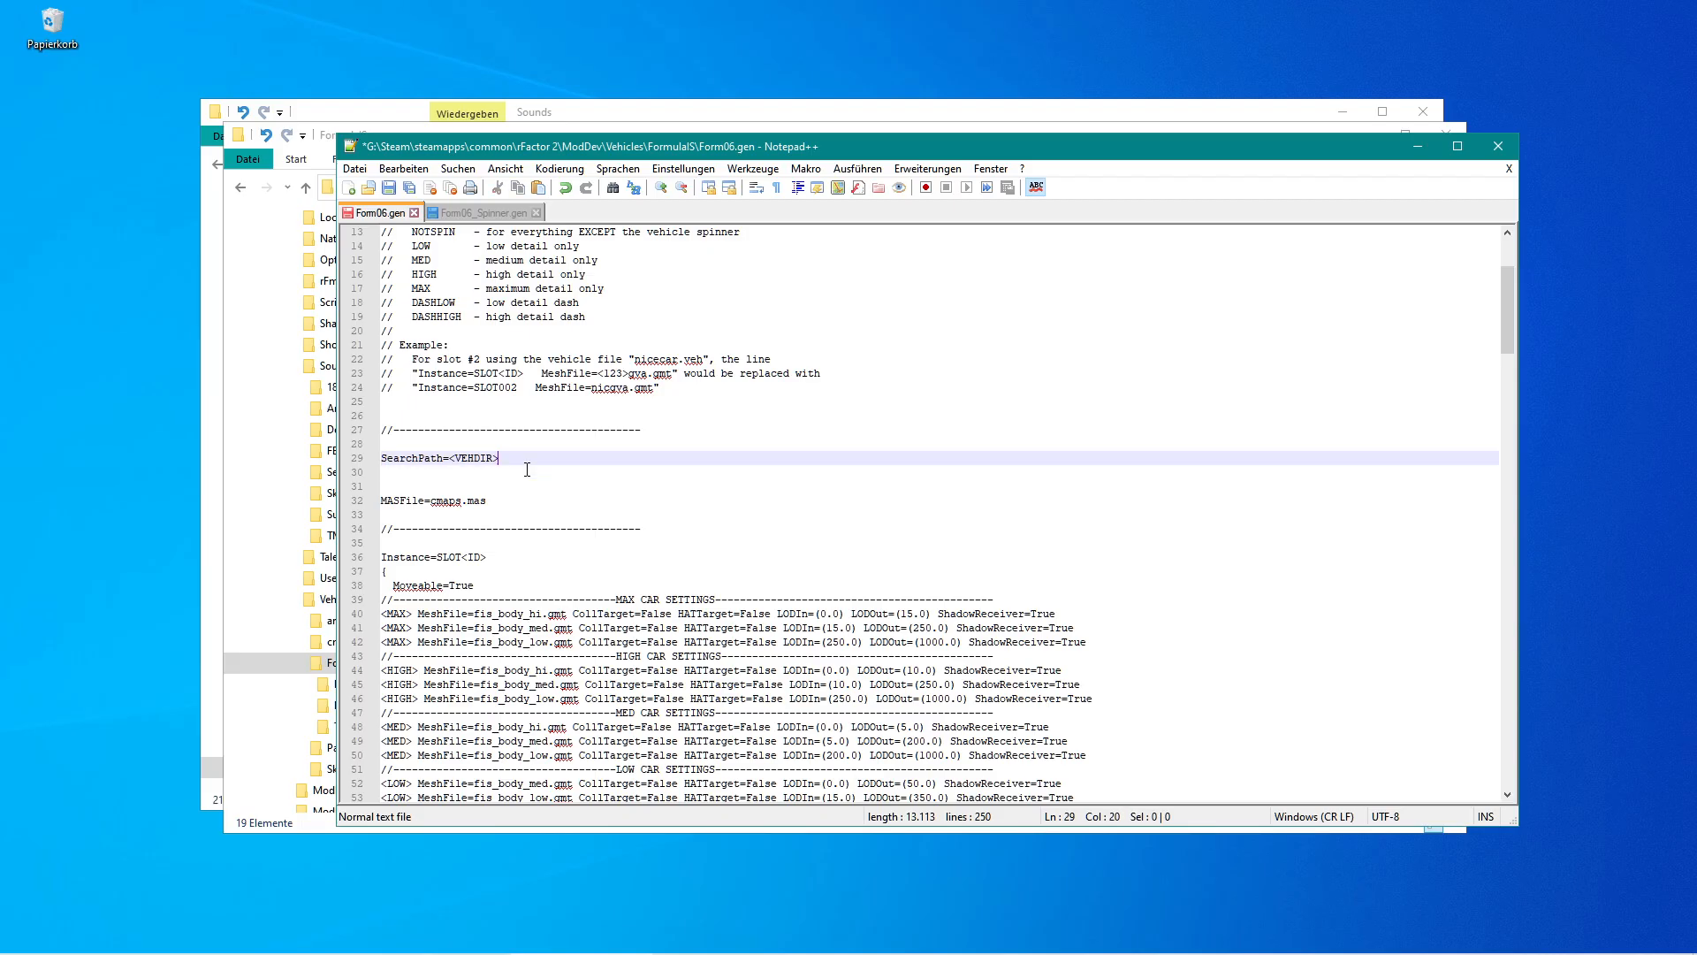
{"action": "key", "text": "Down"}
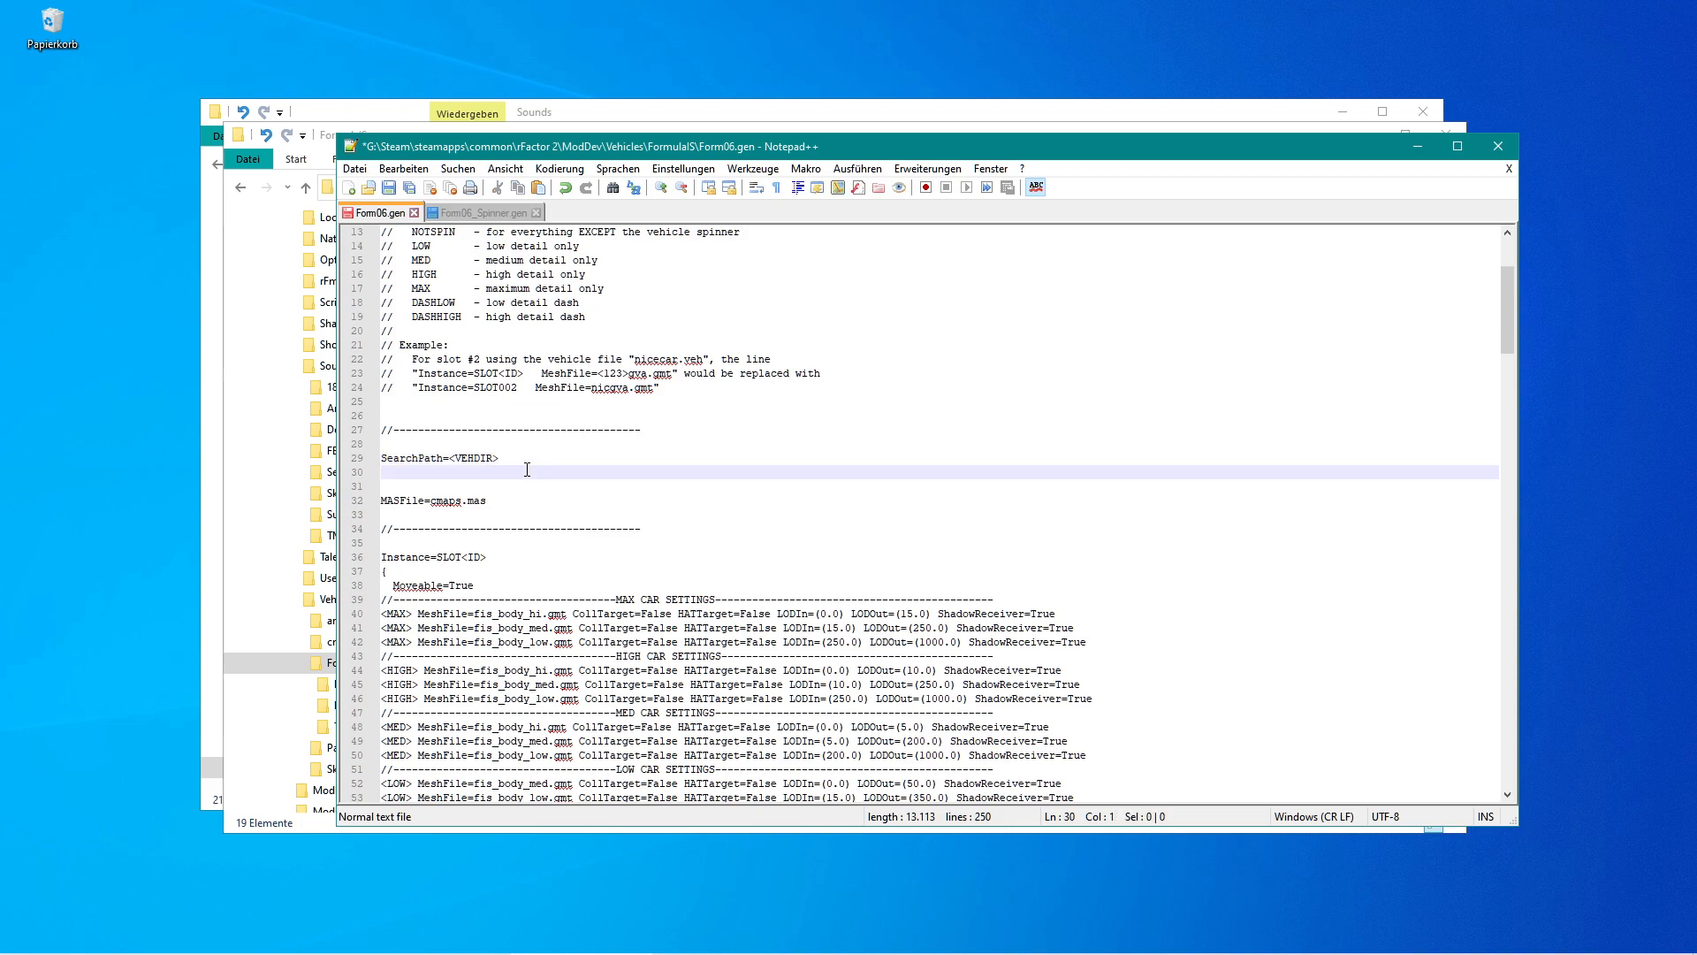
{"action": "key", "text": "shift+Up"}
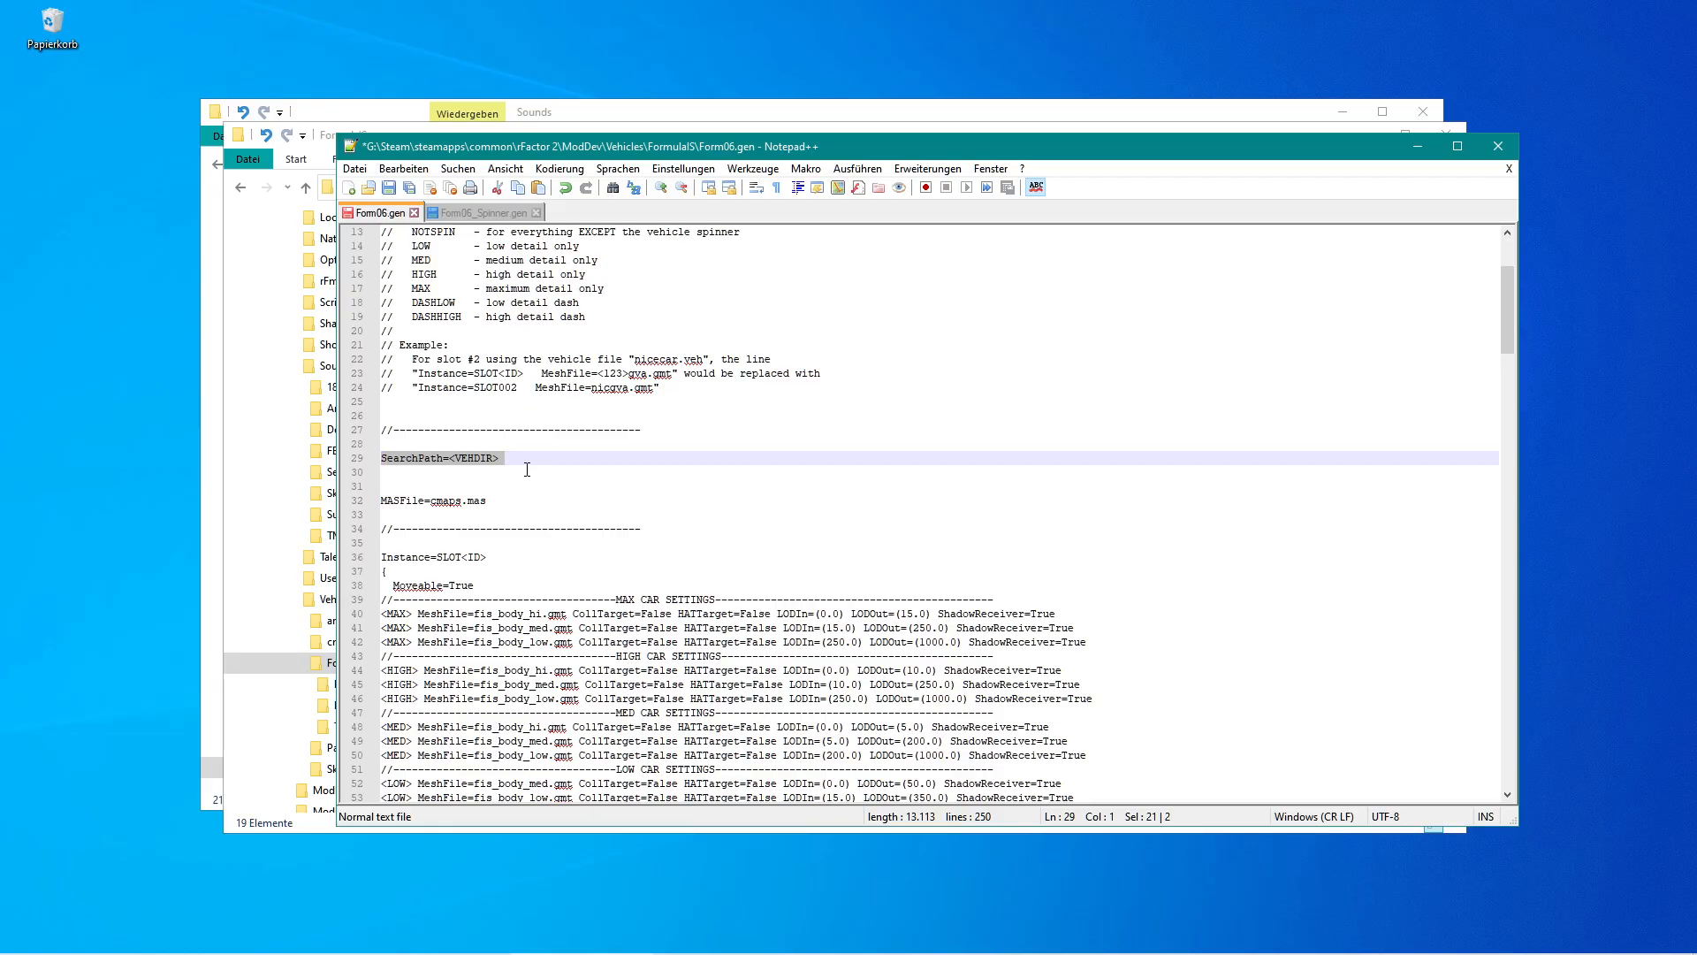
{"action": "key", "text": "ctrl+d"}
{"action": "left_click", "coordinate": [527, 470]}
{"action": "type", "text": "FormulaIS"}
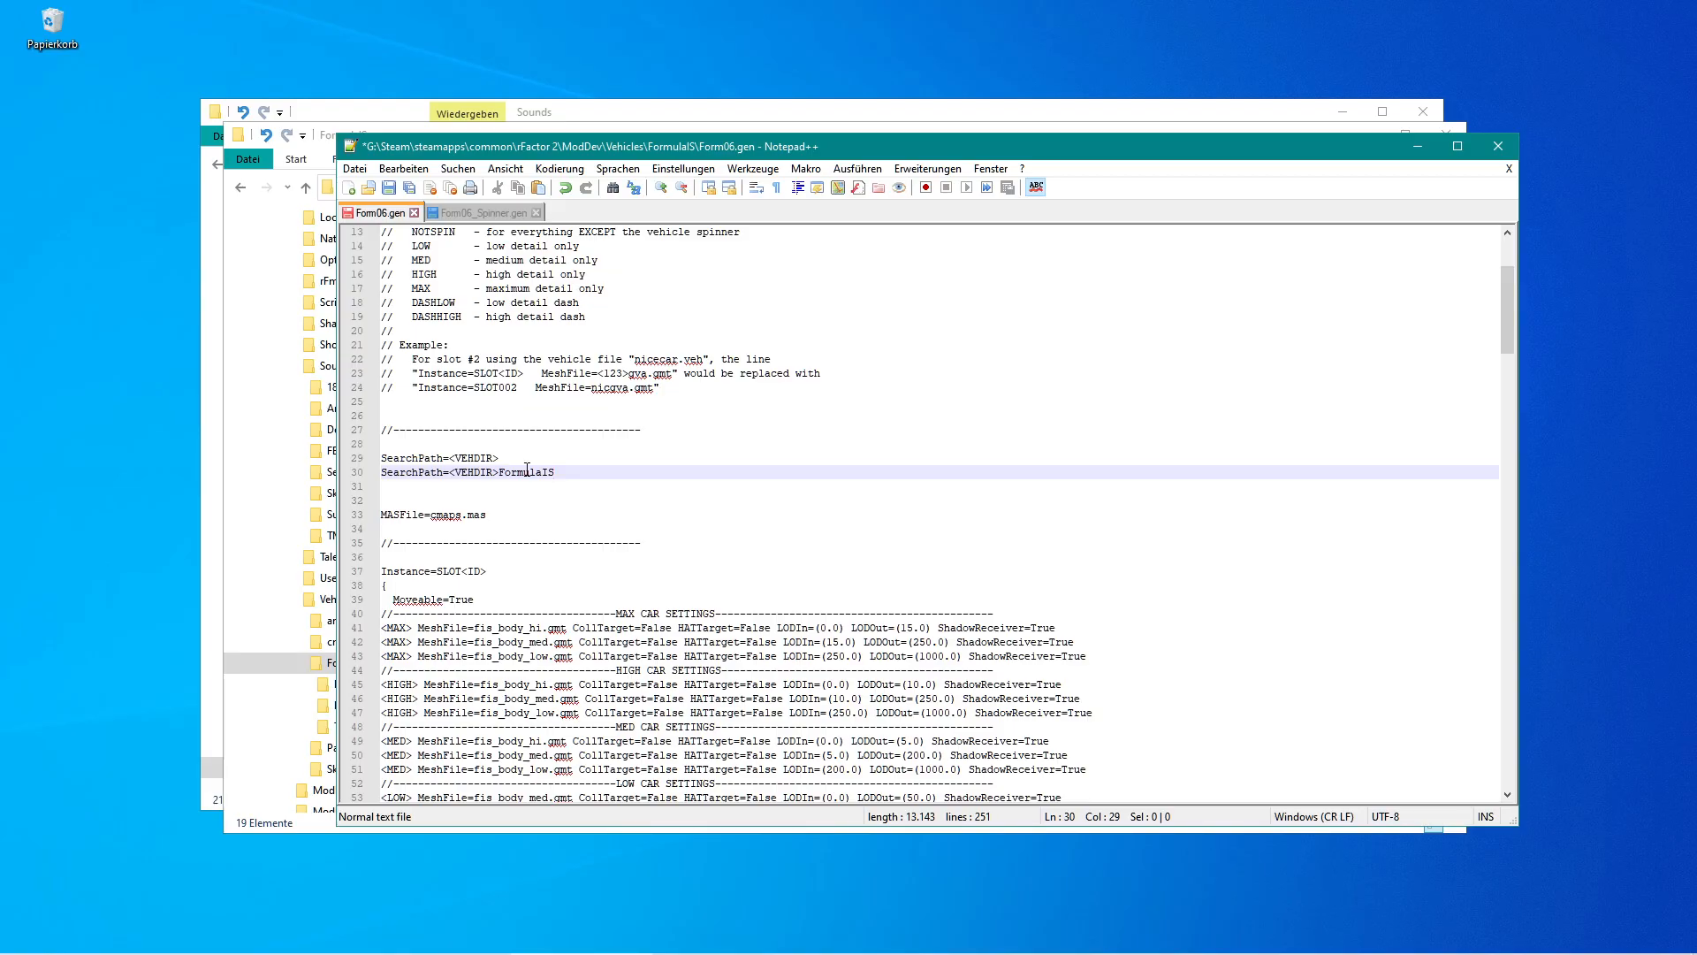
Duplicate the SearchPath=<VEHDIR>FormulaIS line and add a trailing backslash to the copy.
{"action": "key", "text": "Right"}
{"action": "key", "text": "shift+Up"}
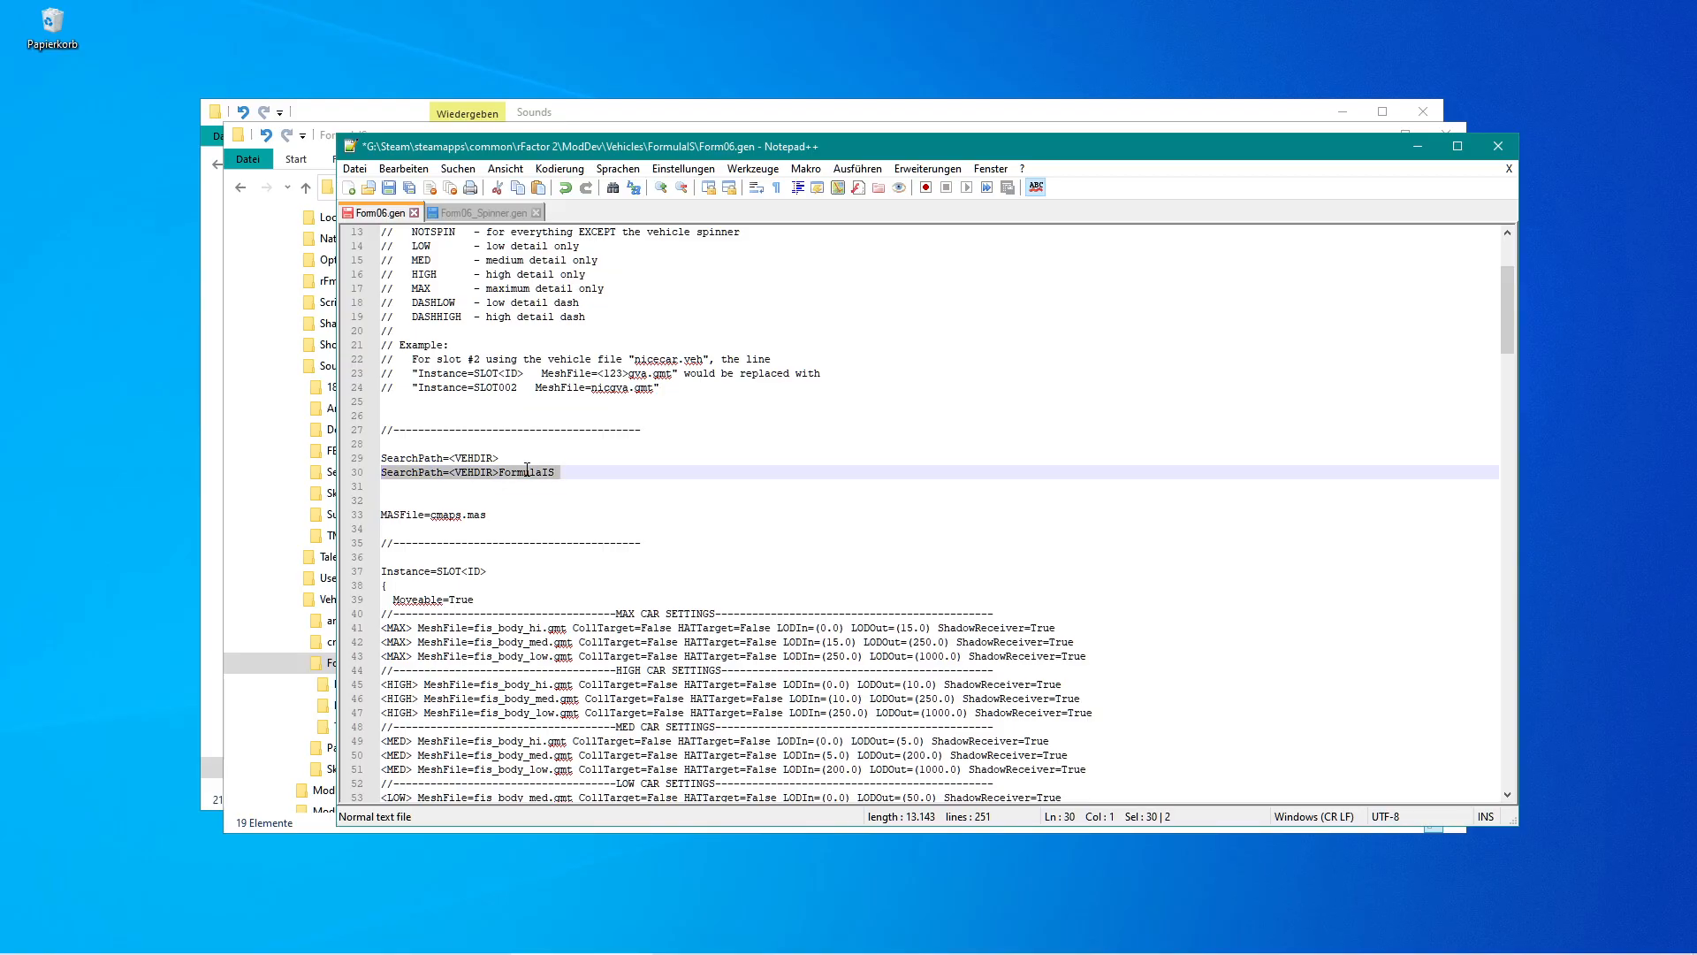
{"action": "key", "text": "ctrl+d"}
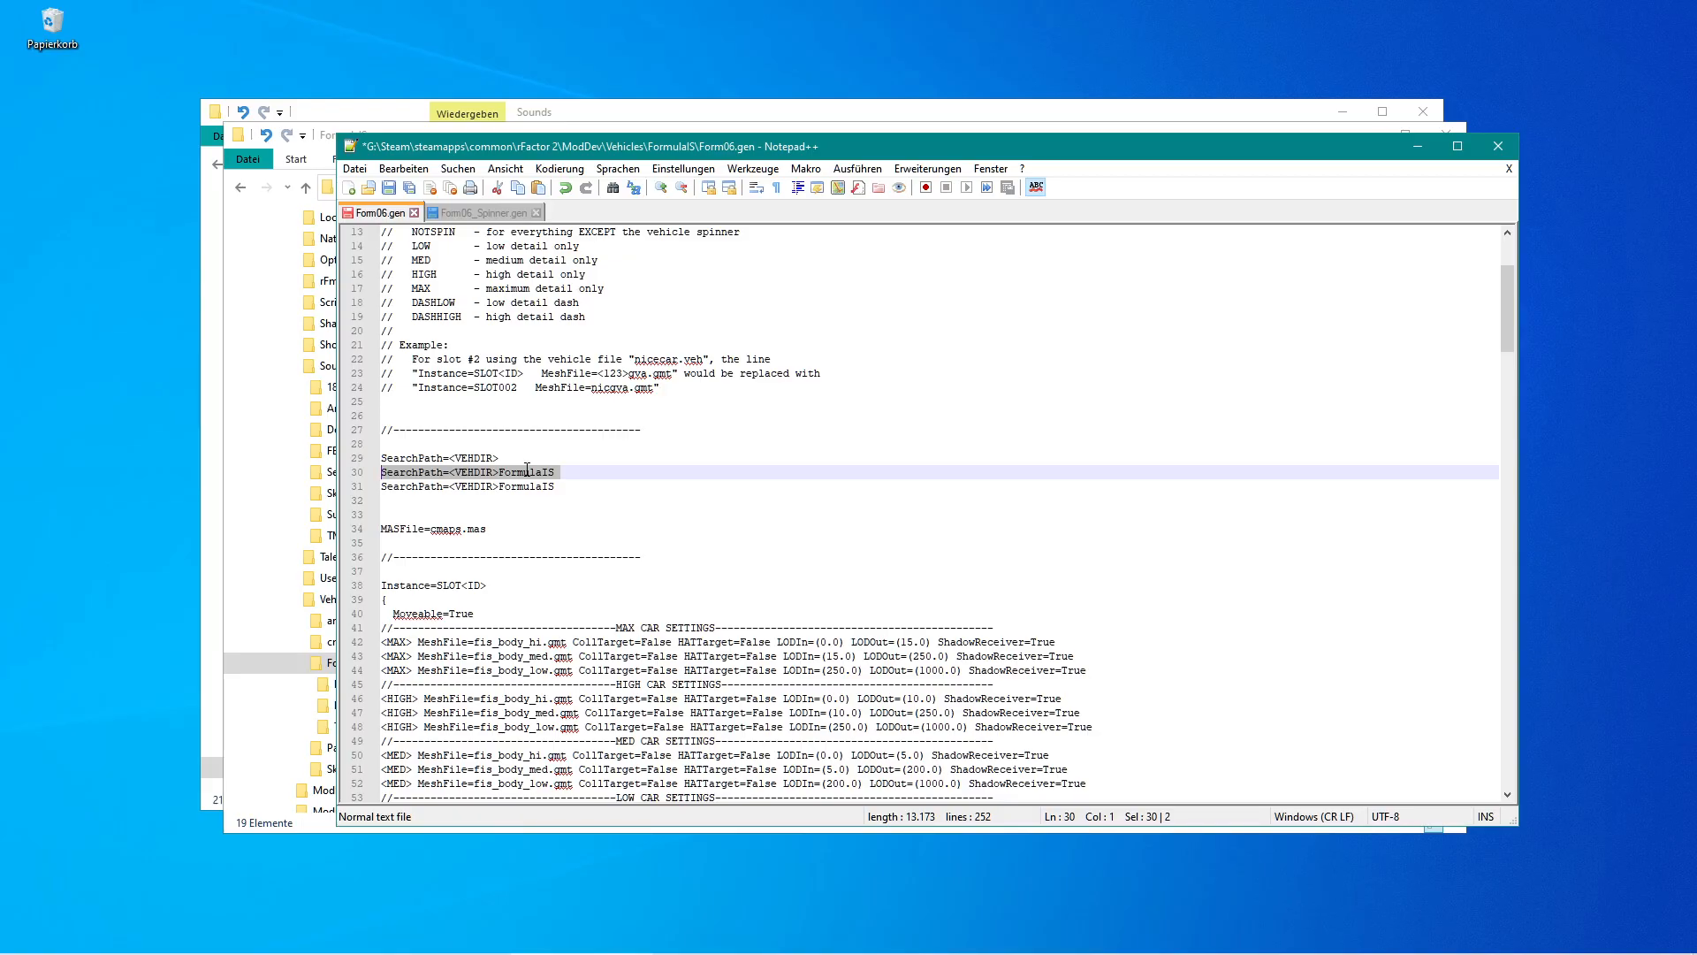
{"action": "left_click", "coordinate": [567, 487]}
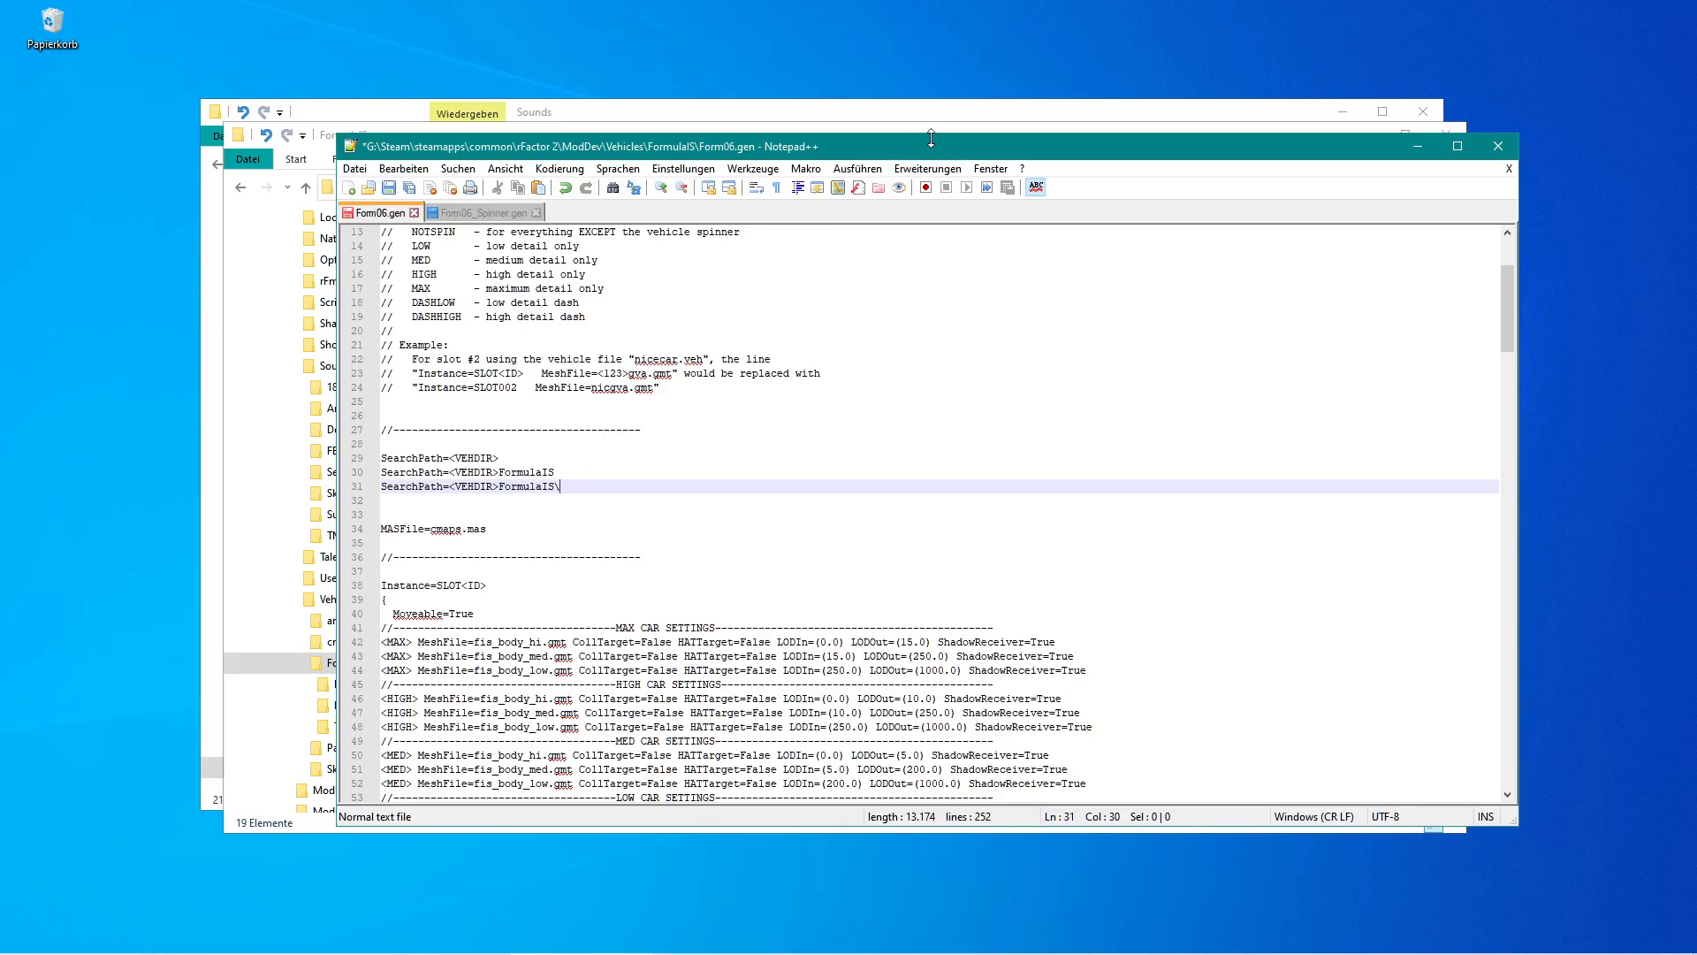
Close the Sounds folder window, copy the MAPS folder name, and append it to make SearchPath=<VEHDIR>FormulaIS\MAPS.
{"action": "left_click", "coordinate": [954, 122]}
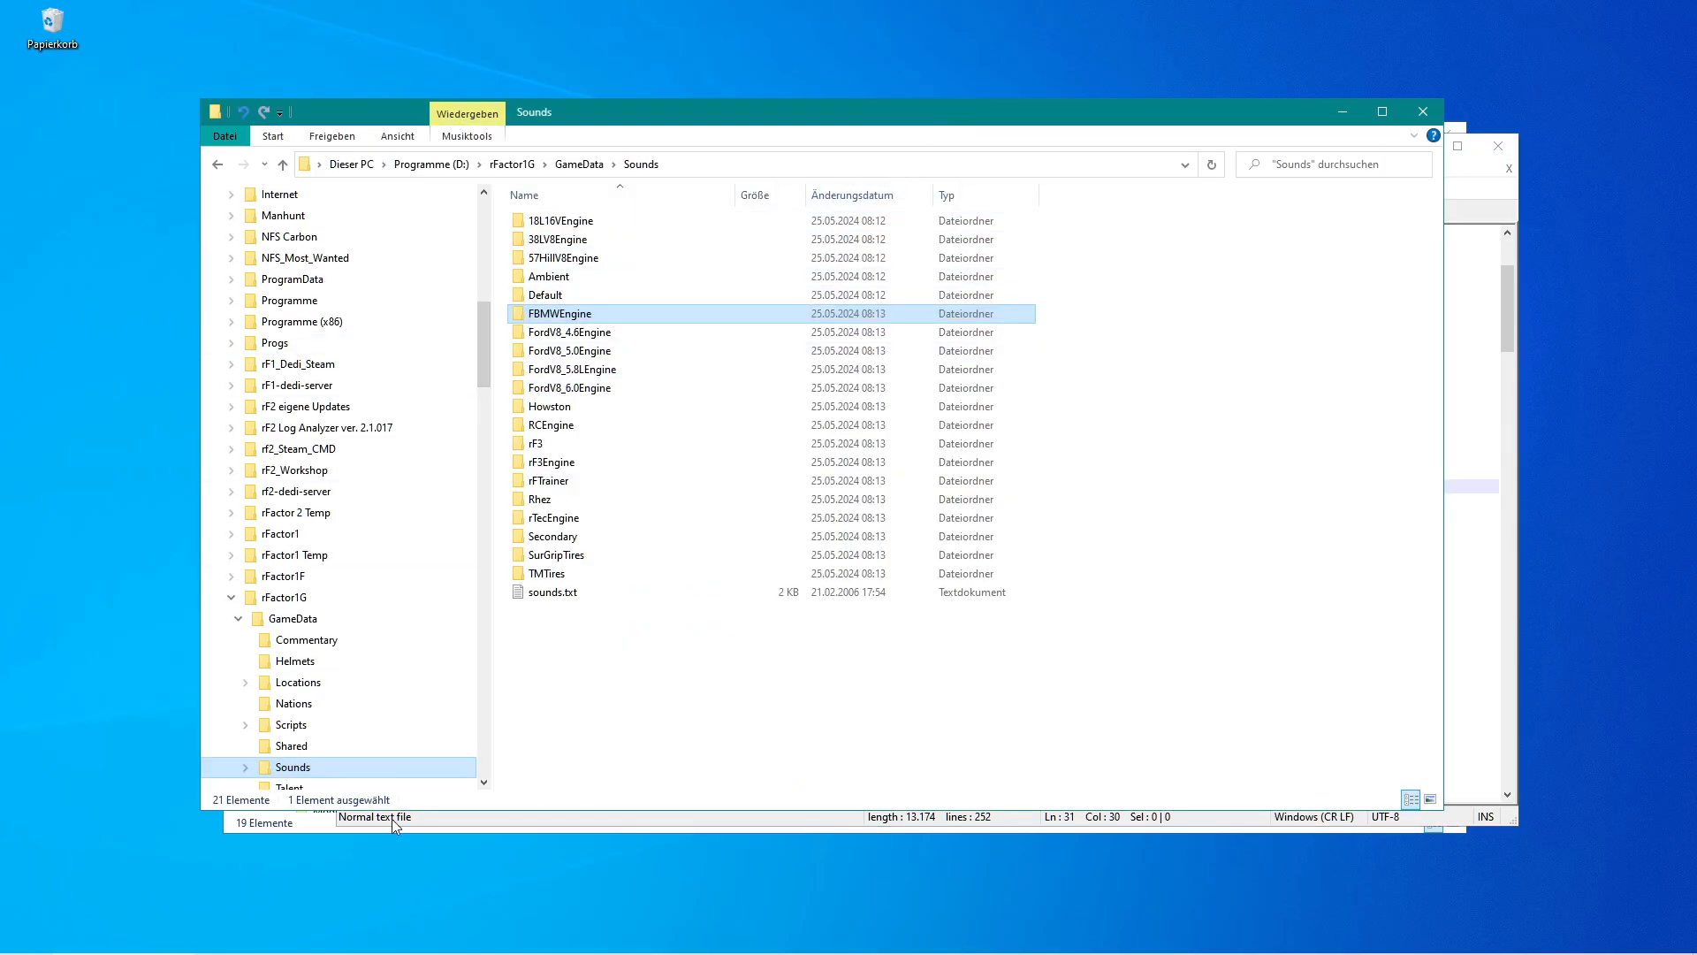
{"action": "left_click", "coordinate": [1422, 111]}
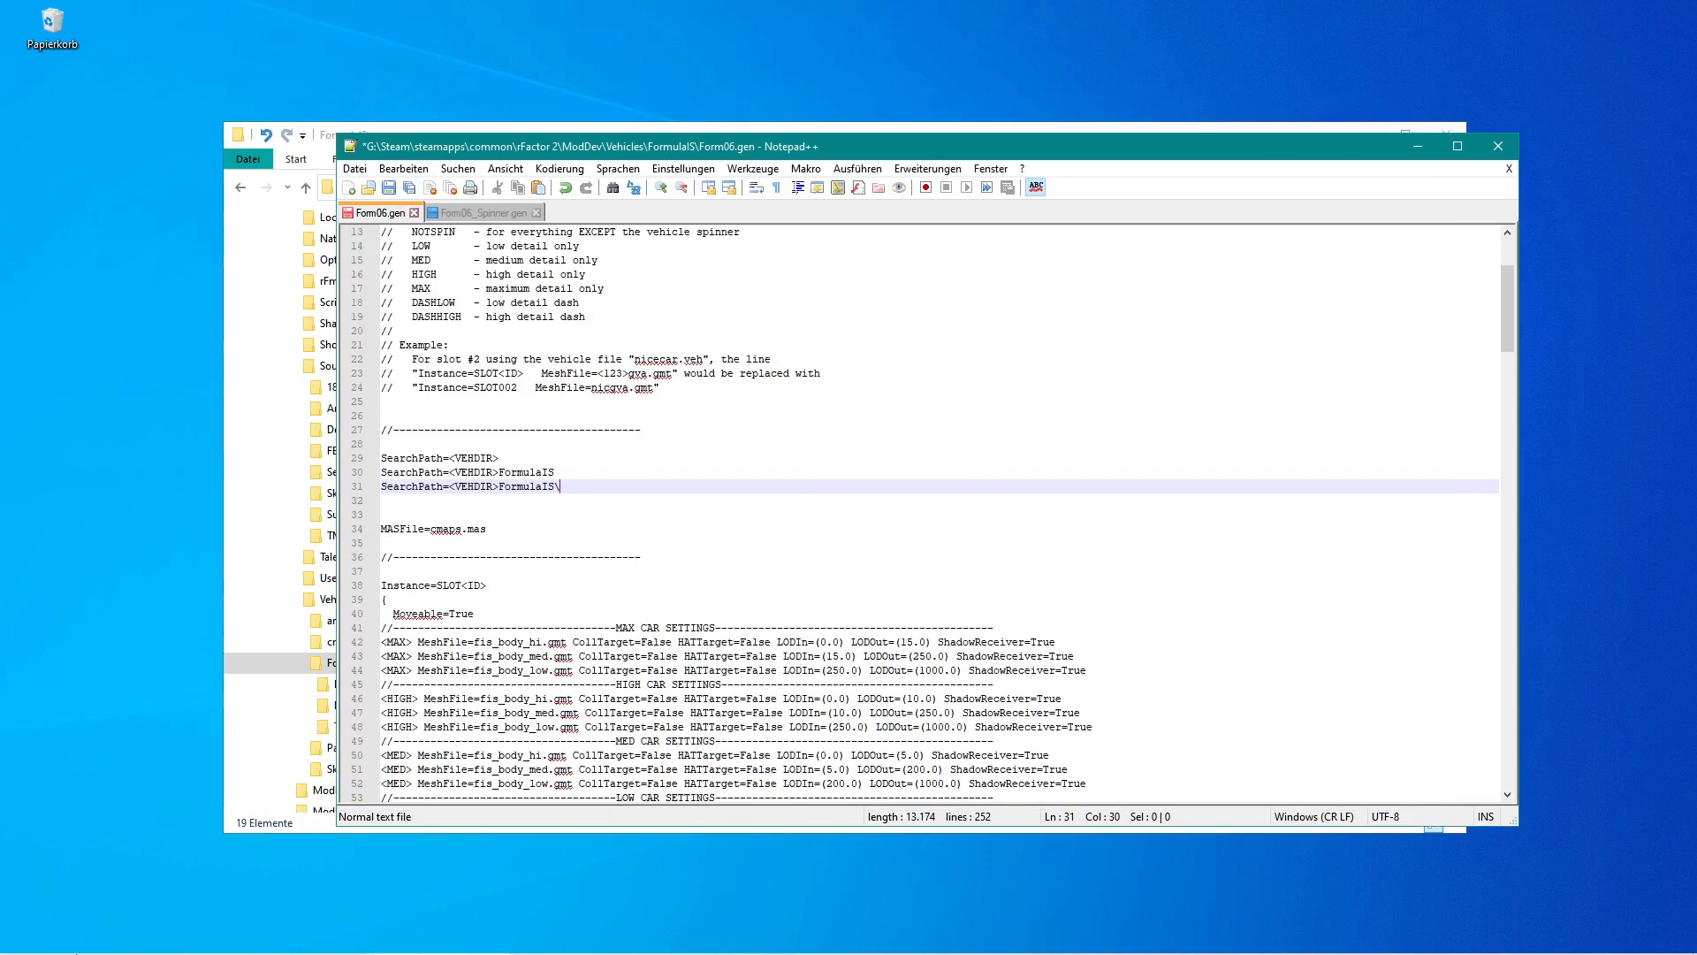
{"action": "left_click", "coordinate": [126, 949]}
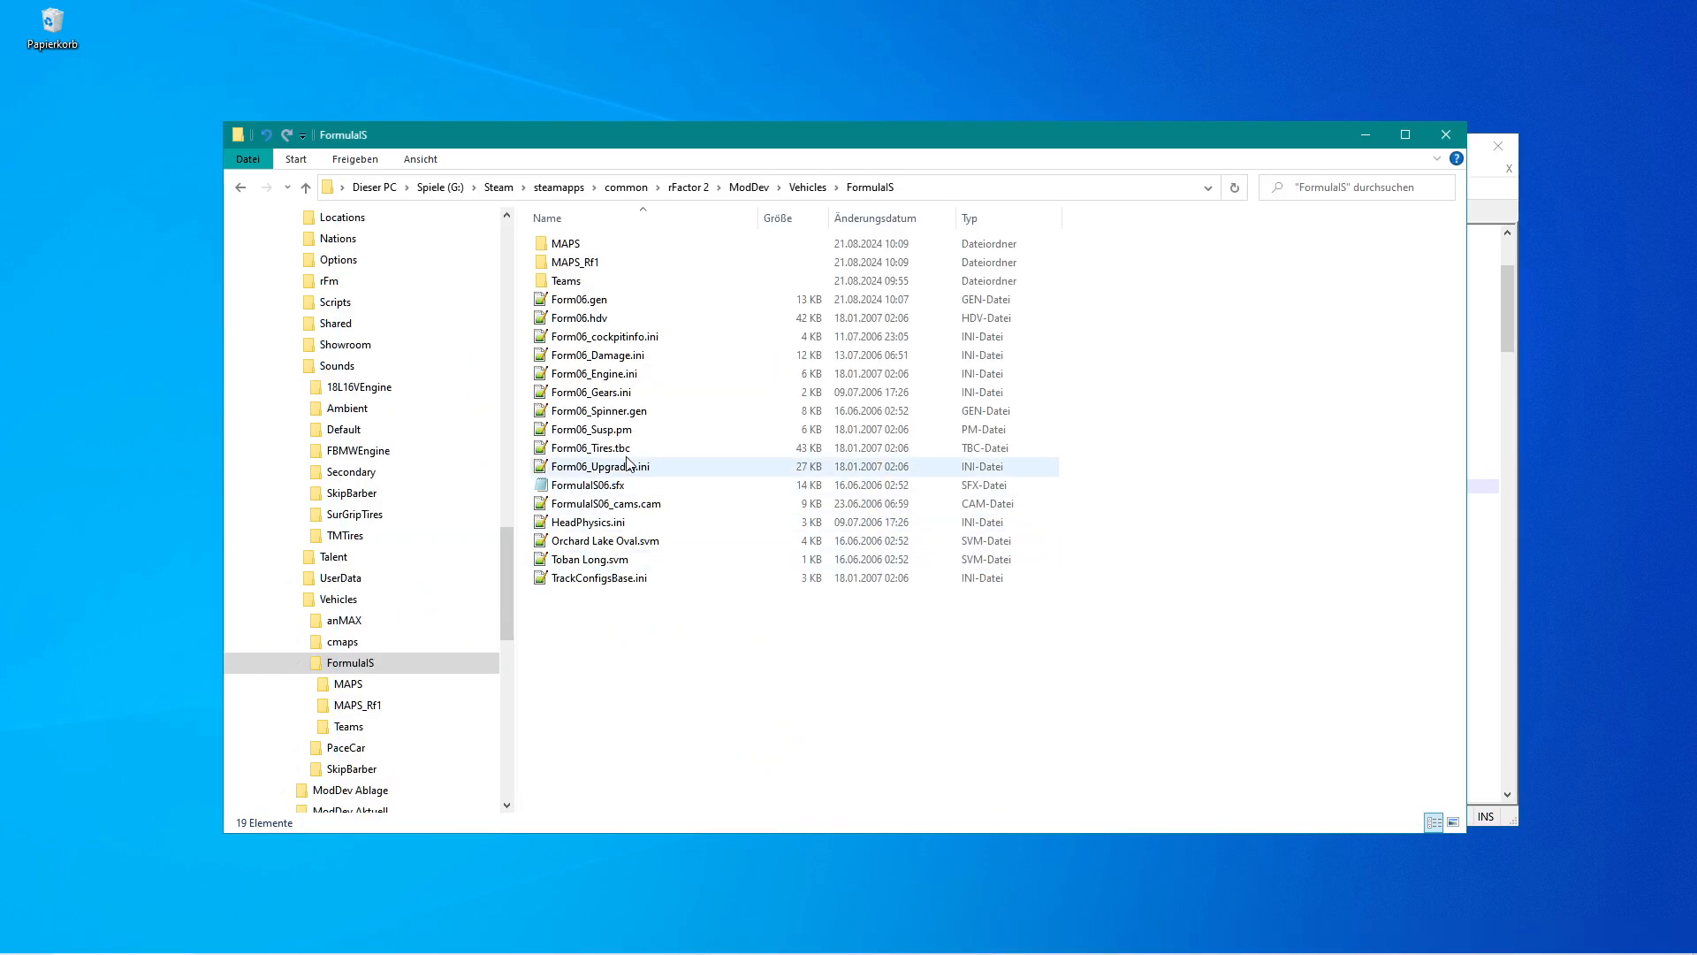
{"action": "left_click", "coordinate": [581, 252]}
{"action": "left_click", "coordinate": [579, 247]}
{"action": "key", "text": "ctrl+c"}
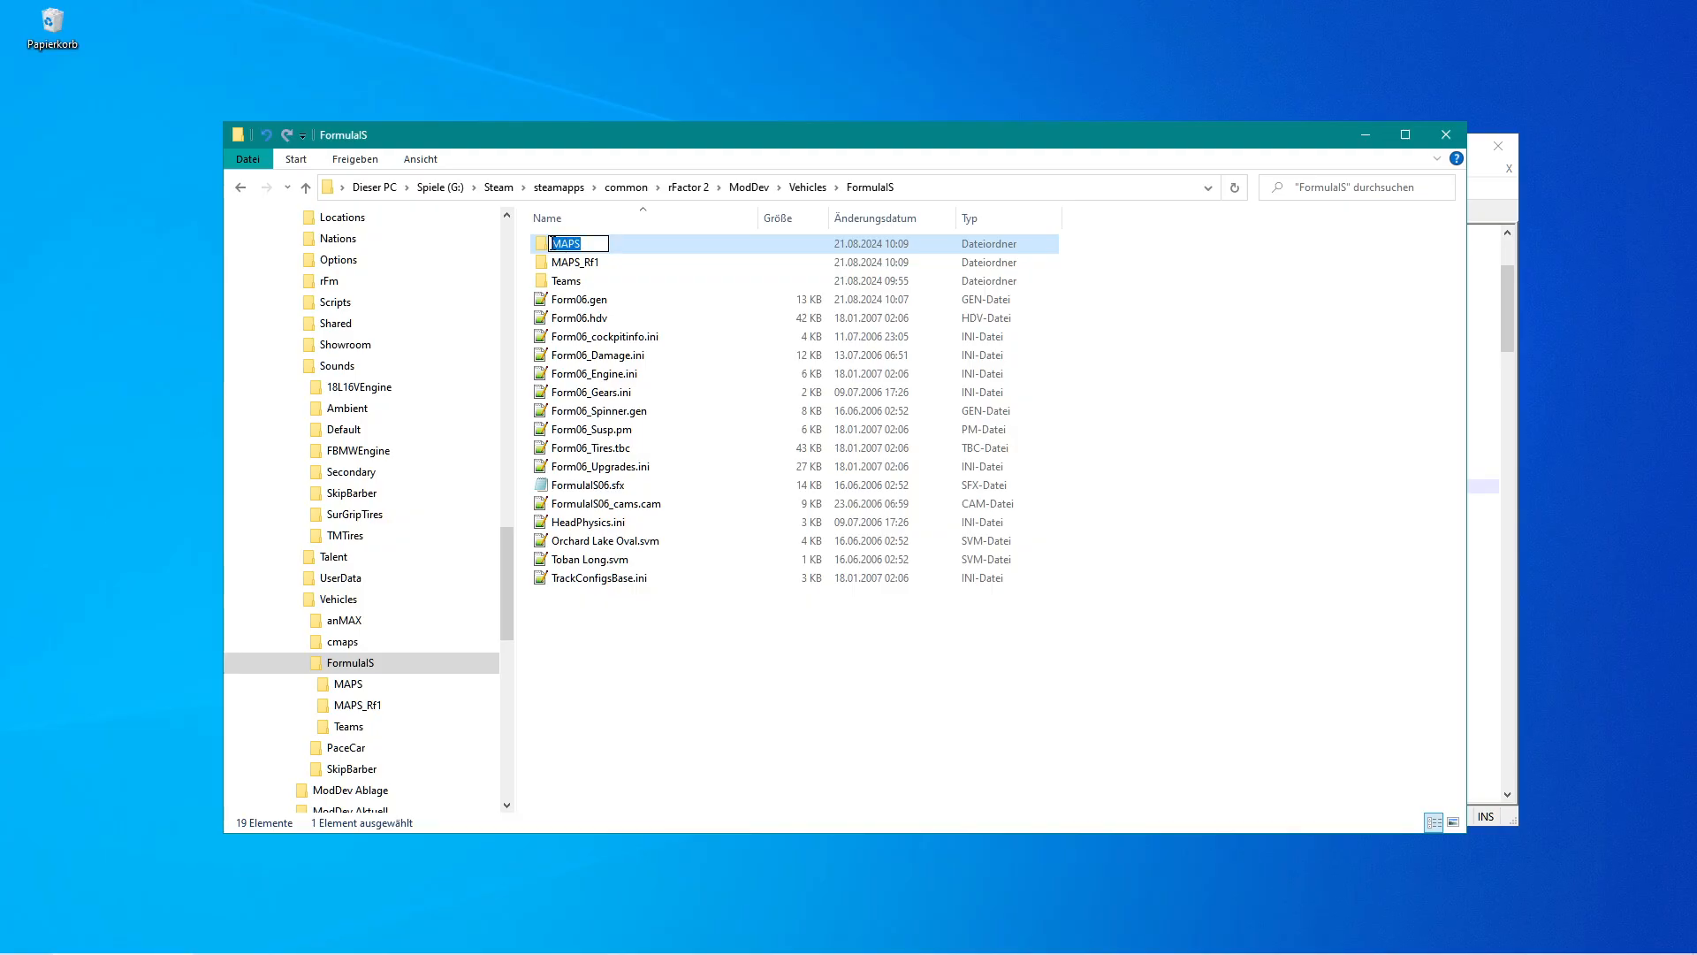
{"action": "left_click", "coordinate": [442, 944]}
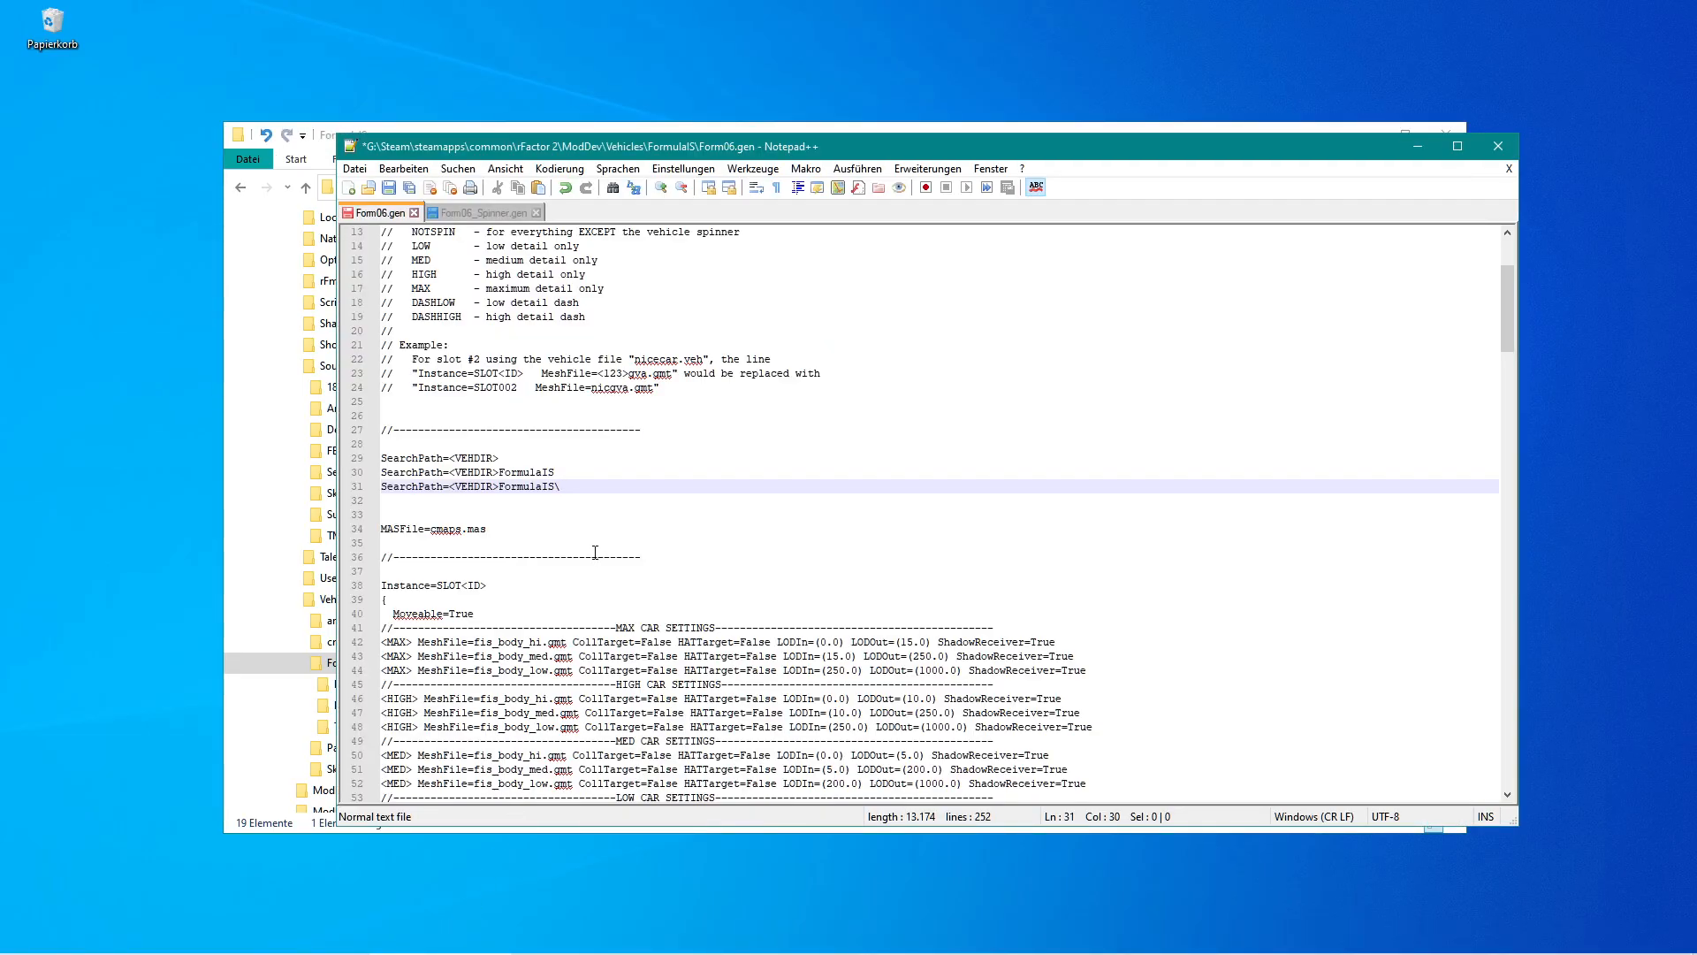
{"action": "key", "text": "ctrl+v"}
Duplicate the MAPS search path line, replace MAPS with Teams in the copy, and save Form06.gen.
{"action": "key", "text": "Right"}
{"action": "key", "text": "shift+Up"}
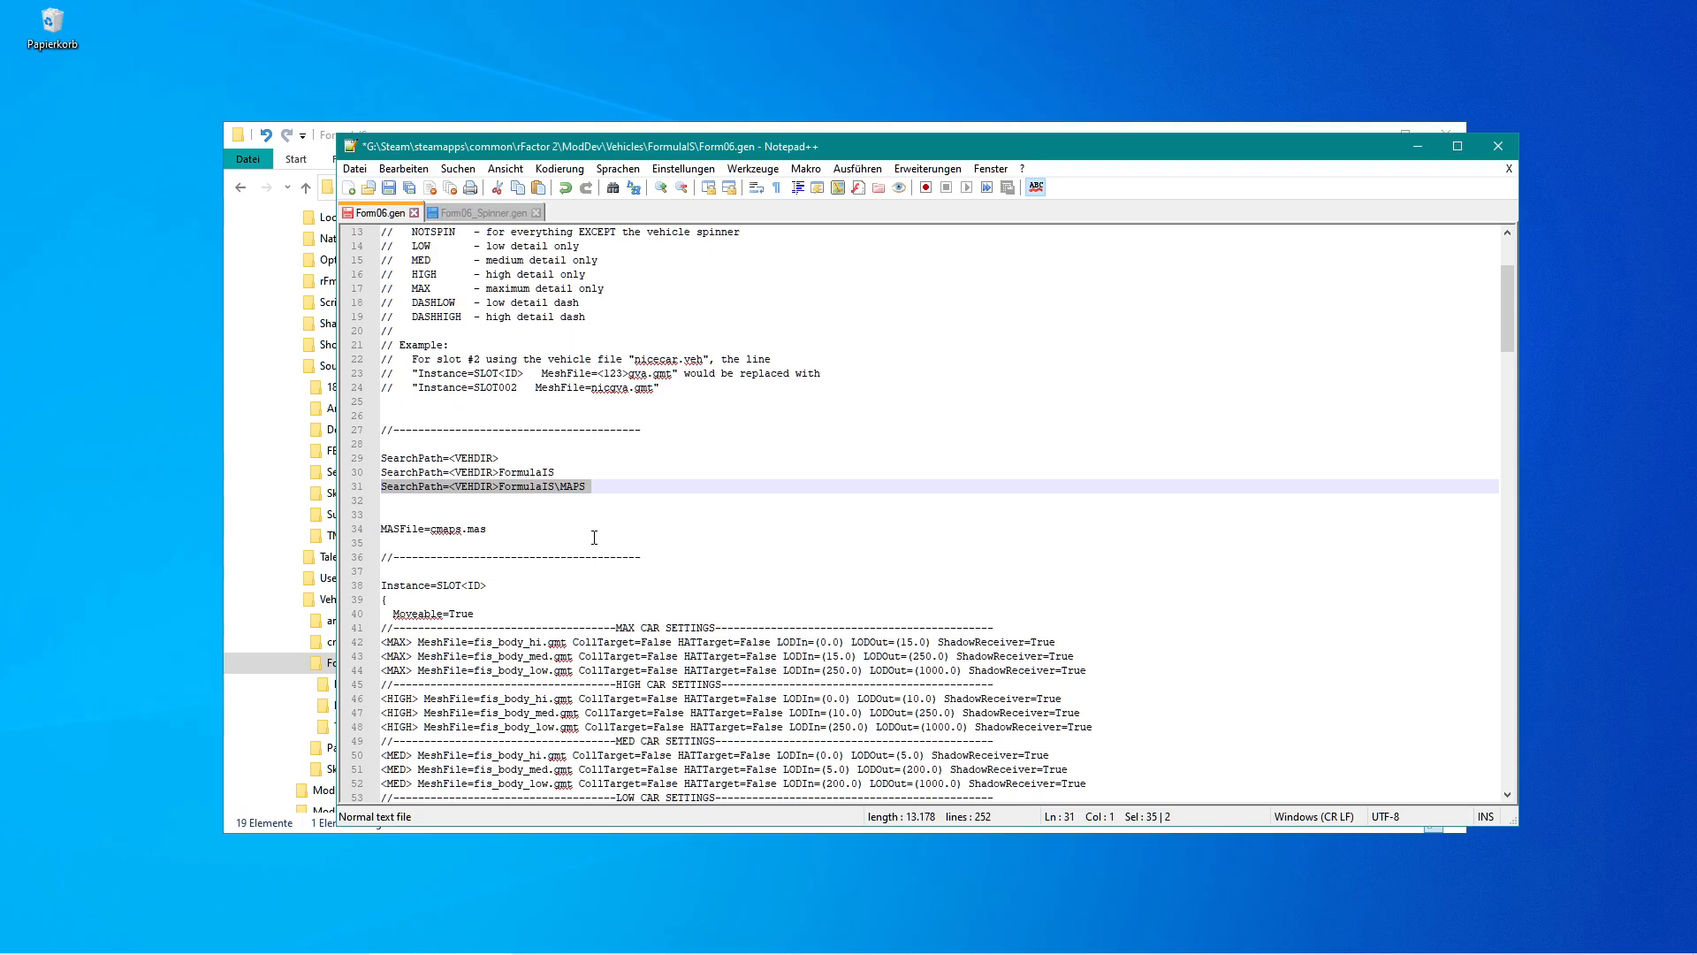
{"action": "key", "text": "ctrl+d"}
{"action": "key", "text": "Down"}
{"action": "key", "text": "Down"}
{"action": "key", "text": "Left"}
{"action": "key", "text": "shift+Left"}
{"action": "key", "text": "shift+Left"}
{"action": "key", "text": "shift+Left"}
{"action": "key", "text": "shift+Left"}
{"action": "type", "text": "Teams"}
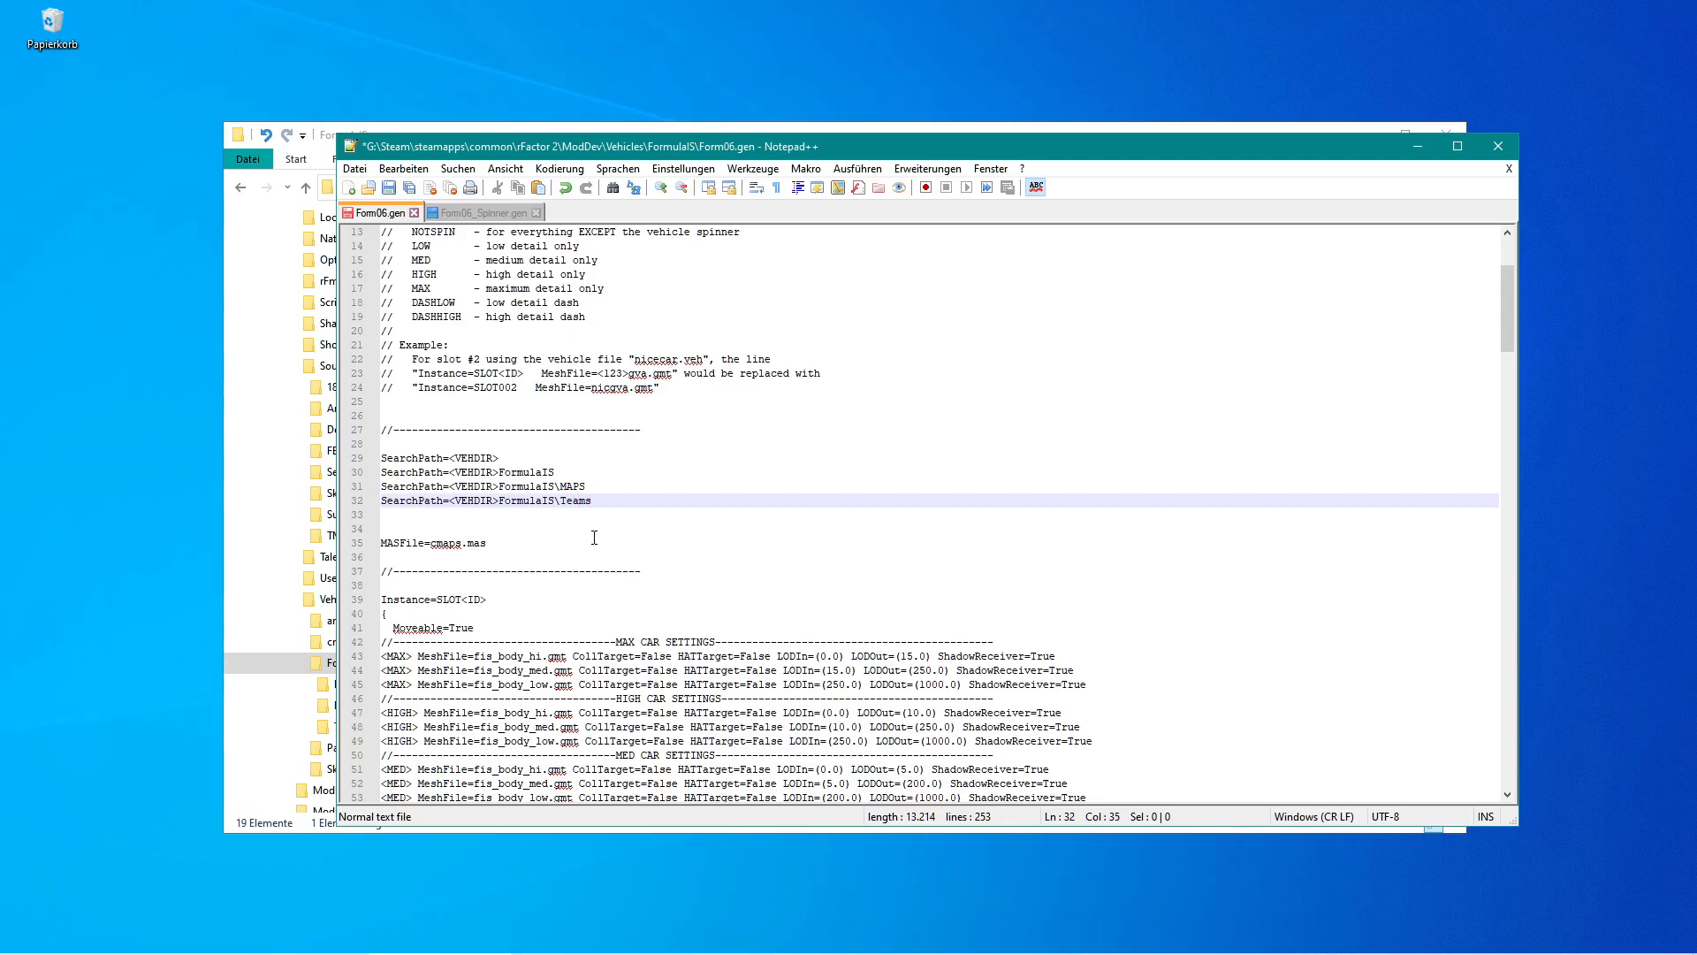
{"action": "key", "text": "ctrl+s"}
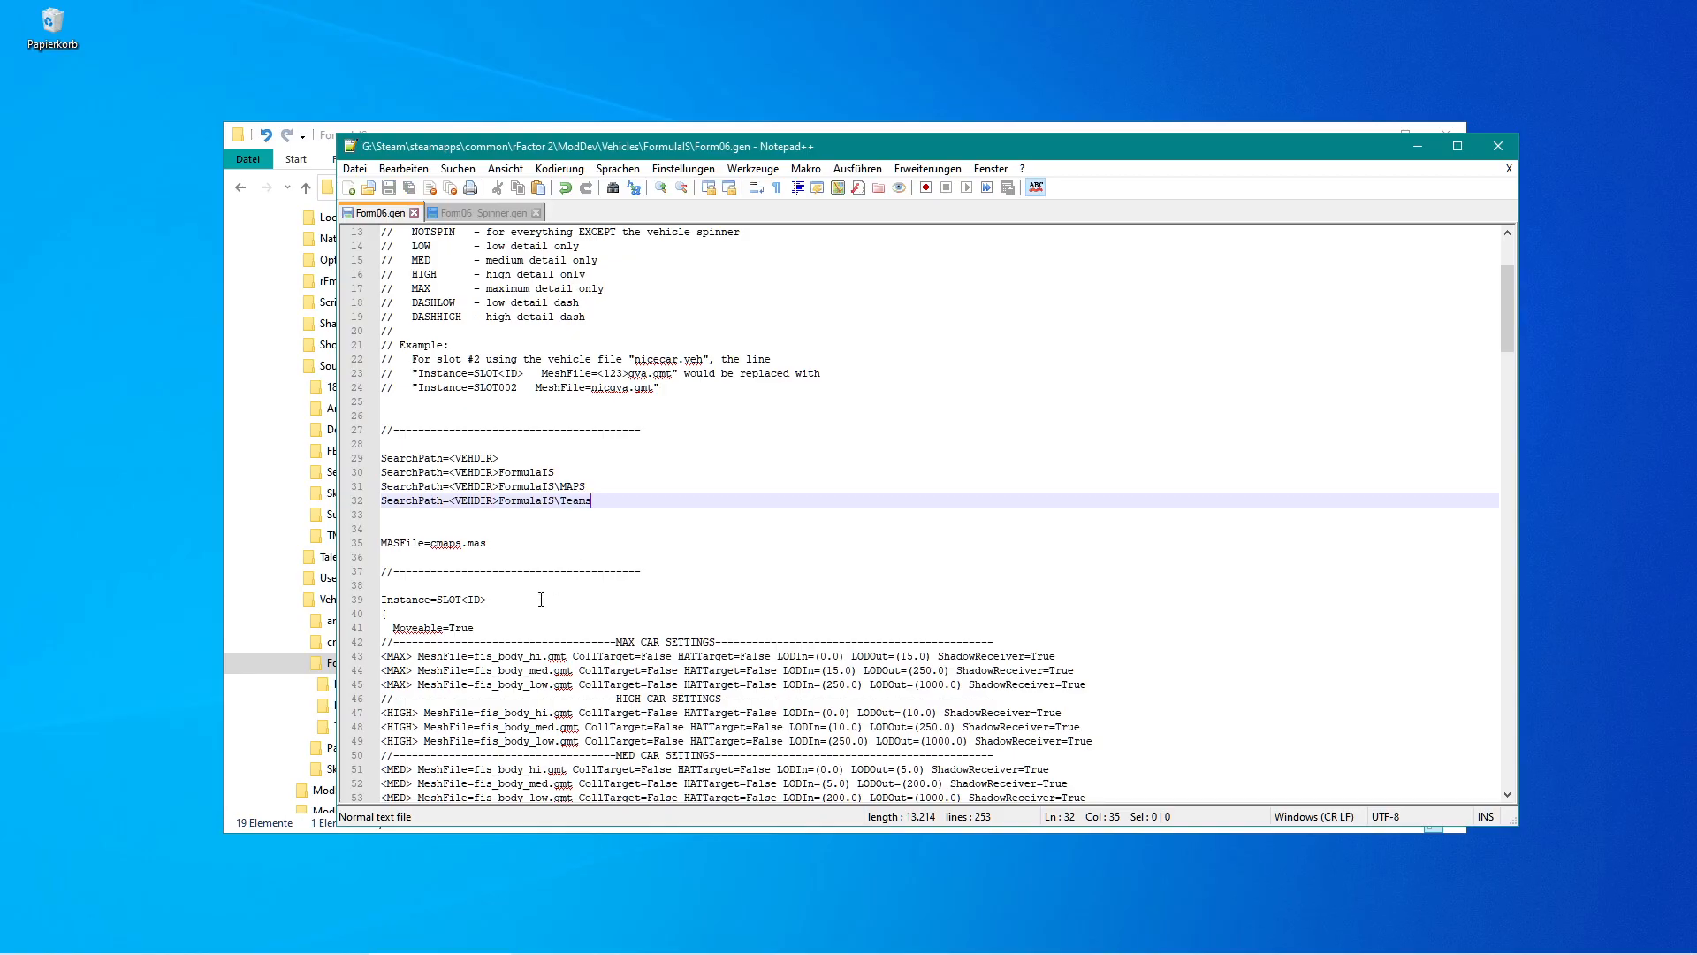
{"action": "left_click", "coordinate": [124, 942]}
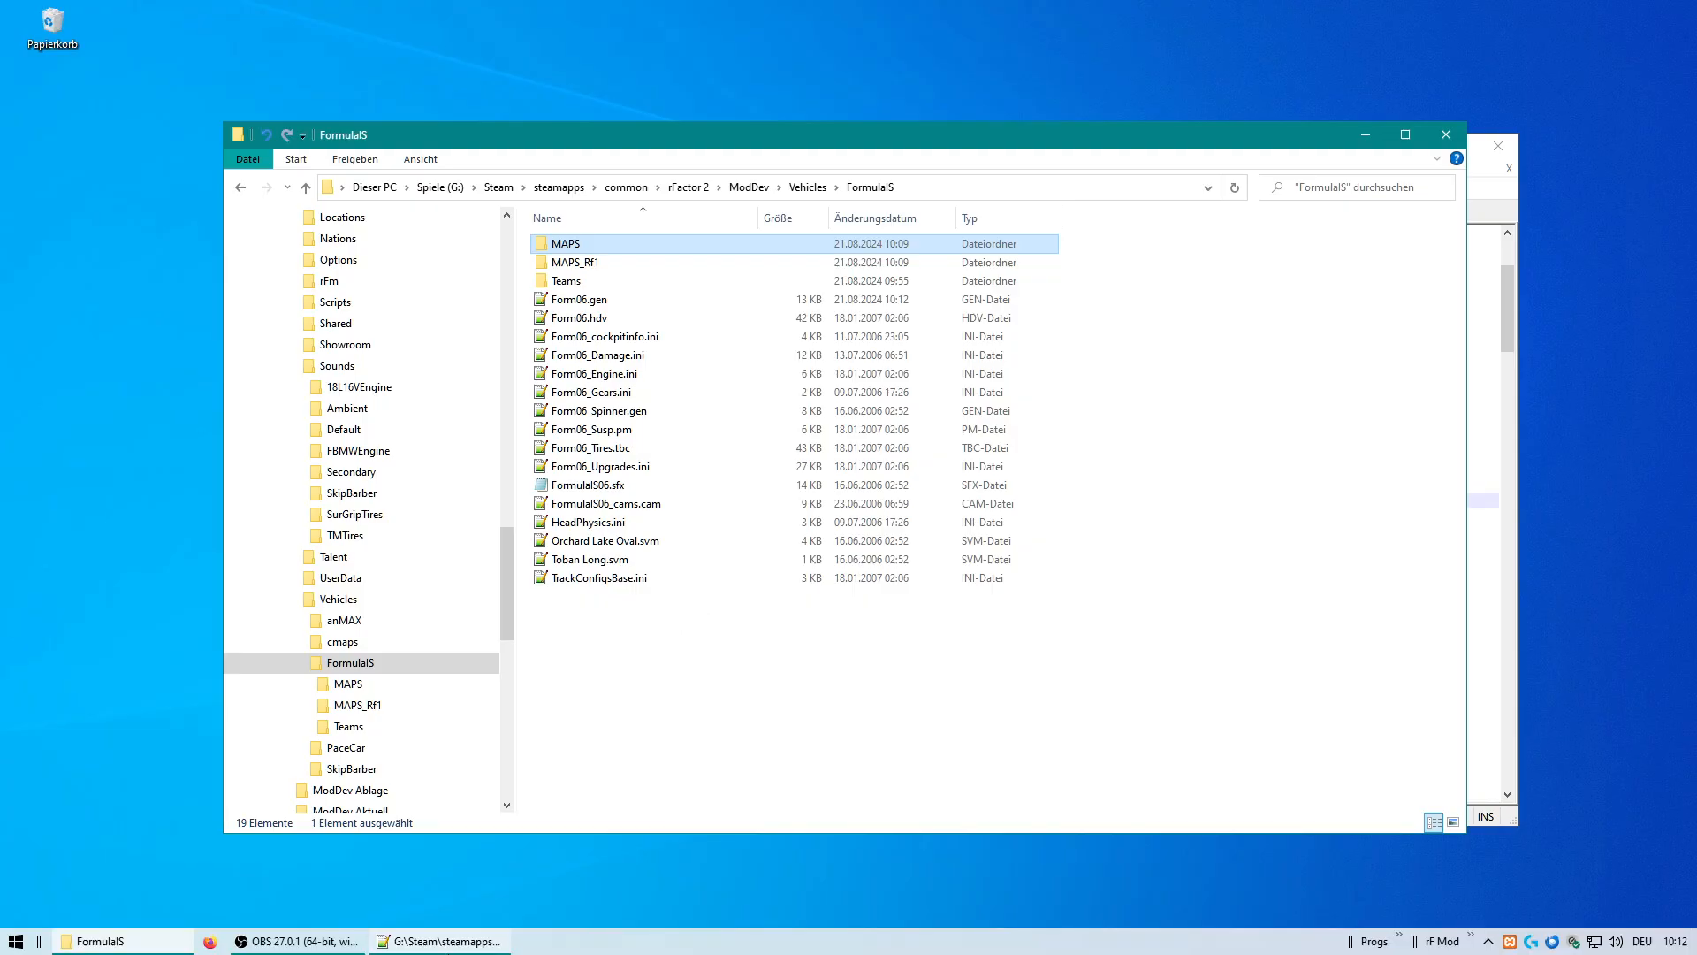
{"action": "left_click", "coordinate": [442, 941]}
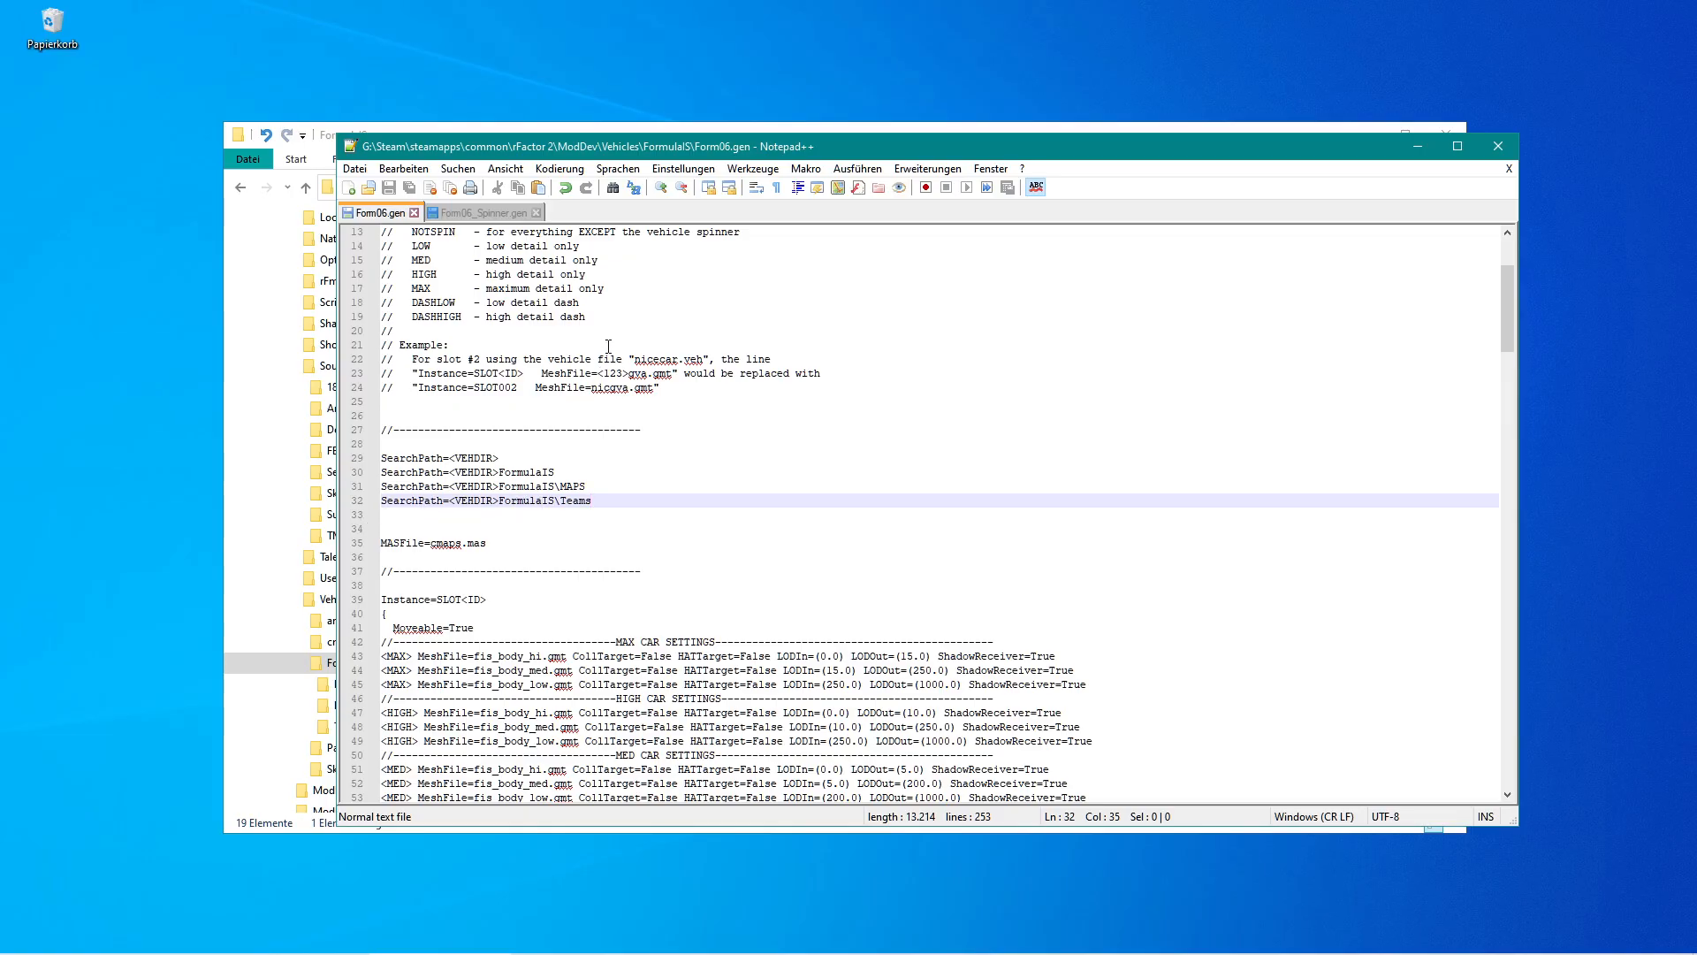
{"action": "left_click", "coordinate": [757, 122]}
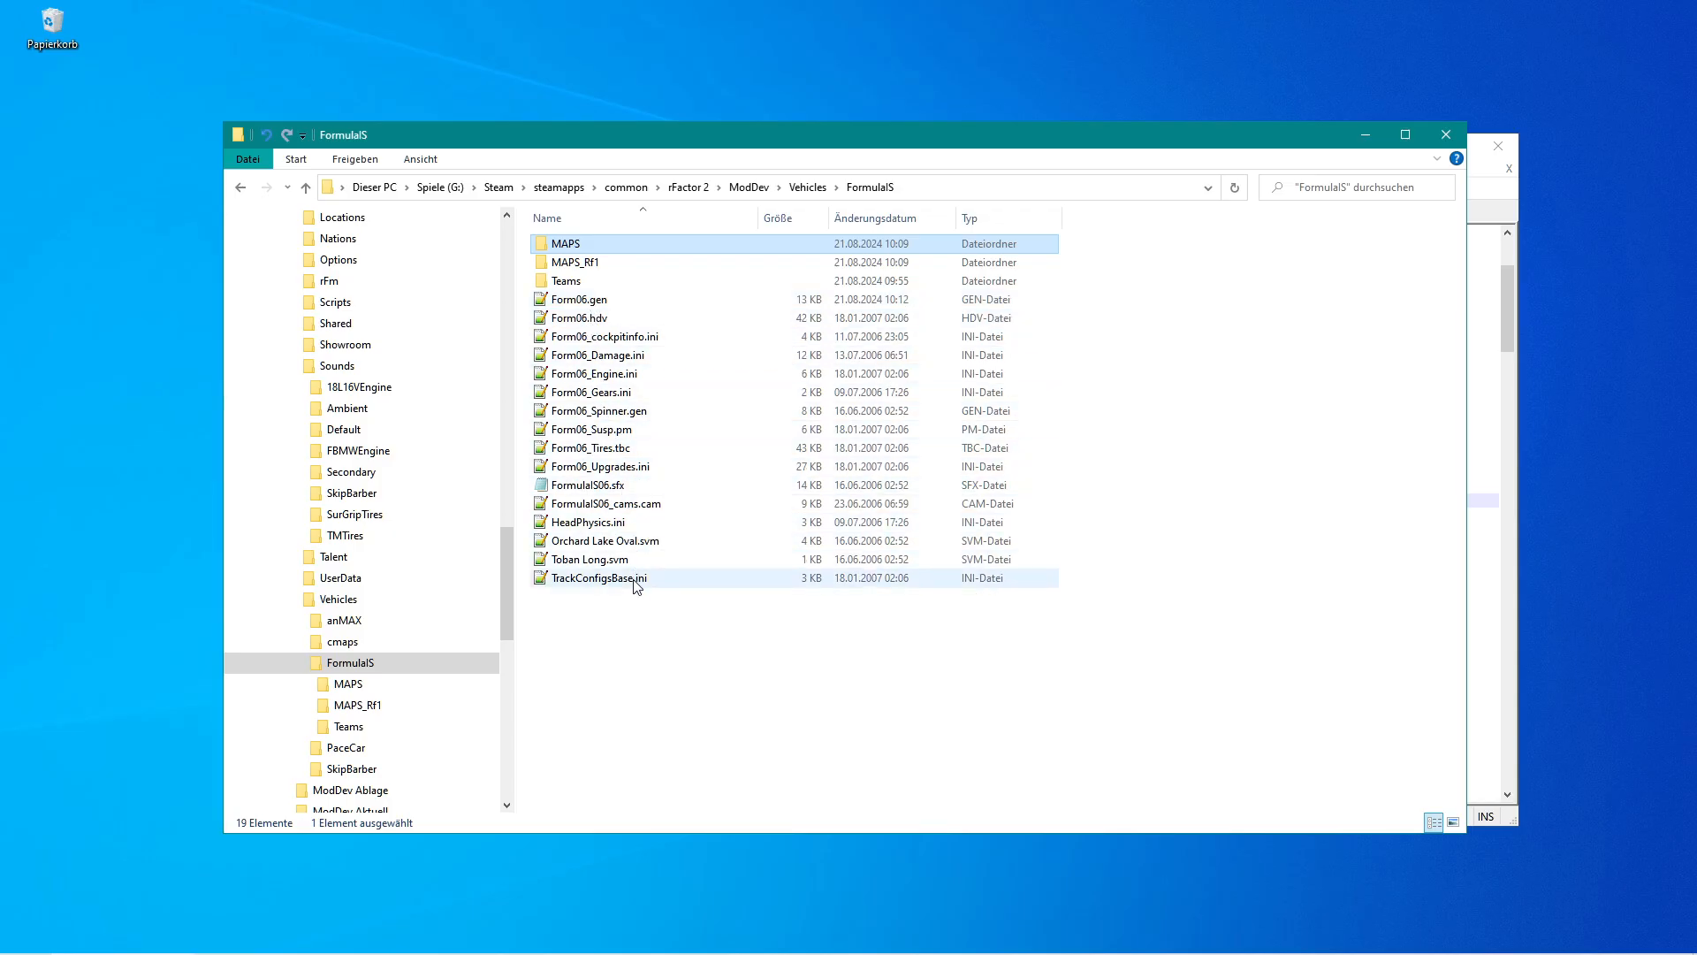
{"action": "mouse_move", "coordinate": [508, 948]}
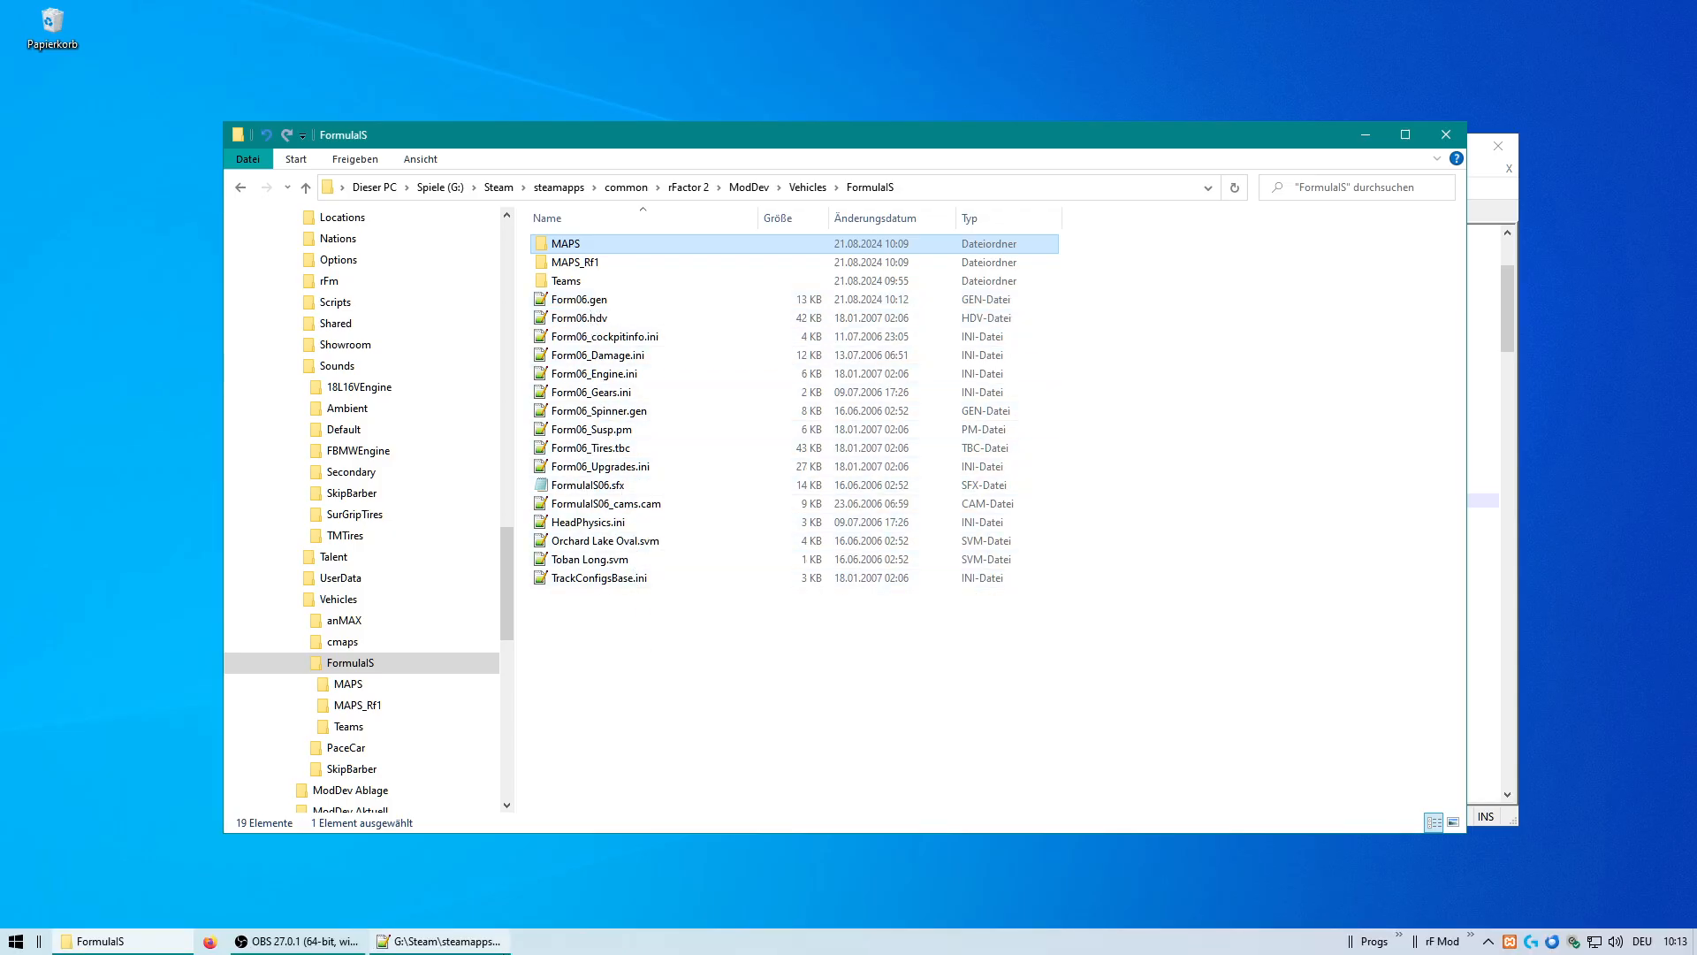
{"action": "left_click", "coordinate": [467, 944]}
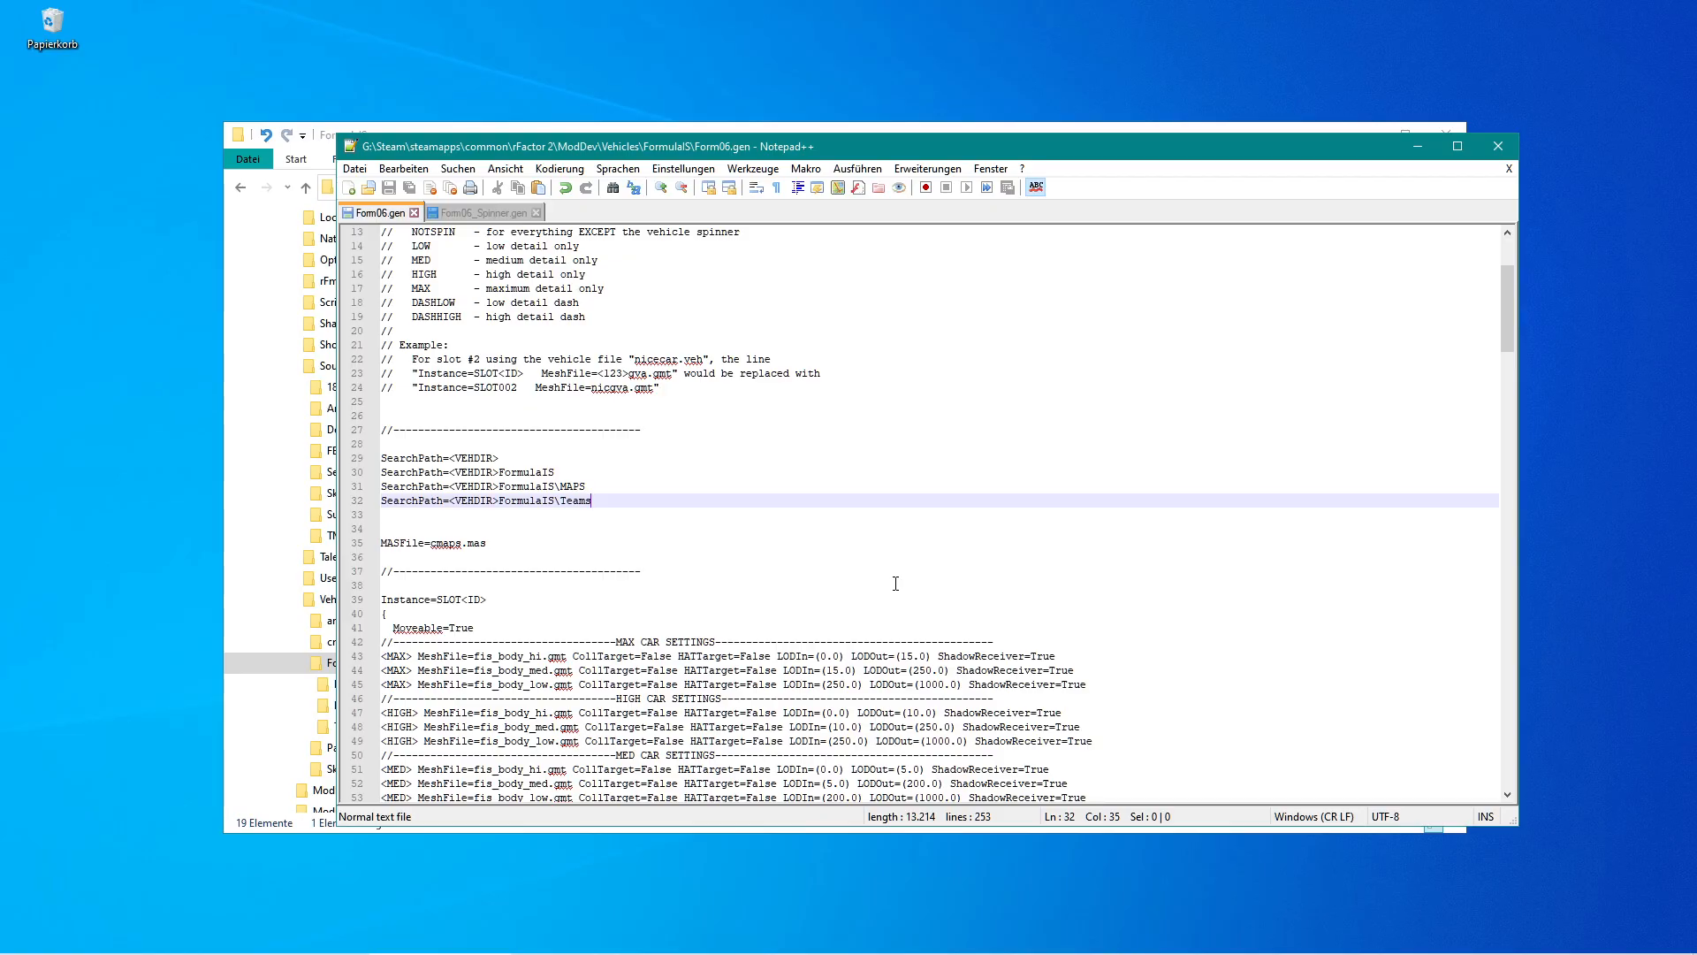
Insert a new line below the Teams search path beginning with MaterialPath=.
{"action": "key", "text": "Return"}
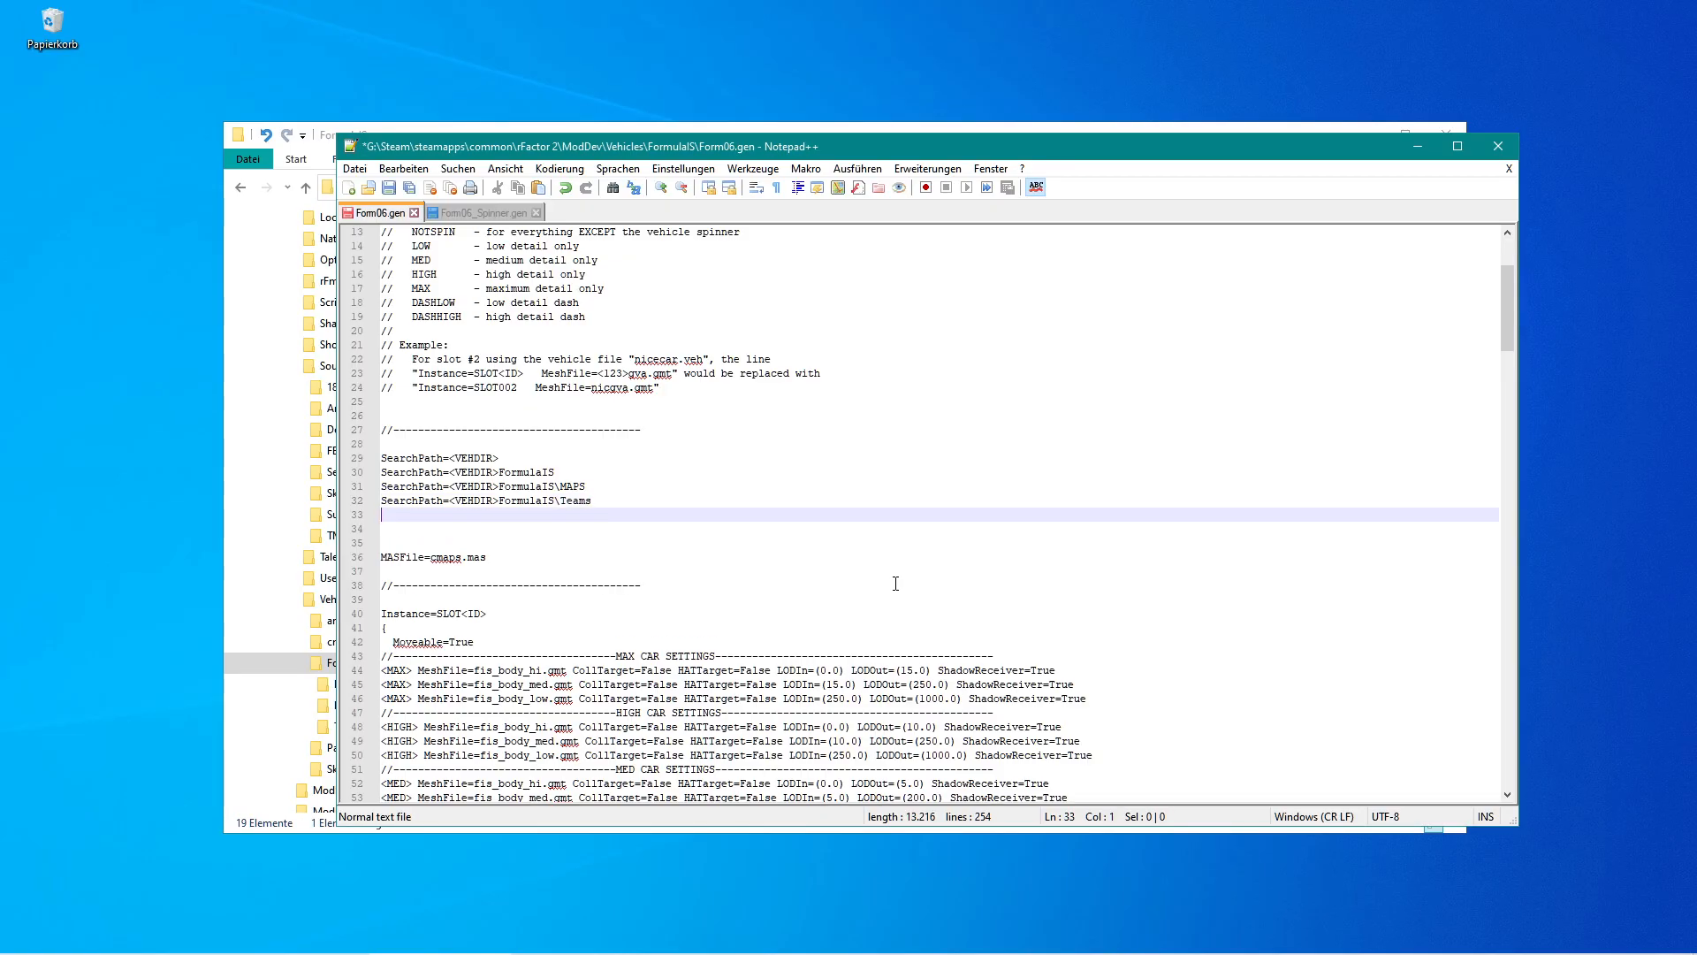
{"action": "key", "text": "Up"}
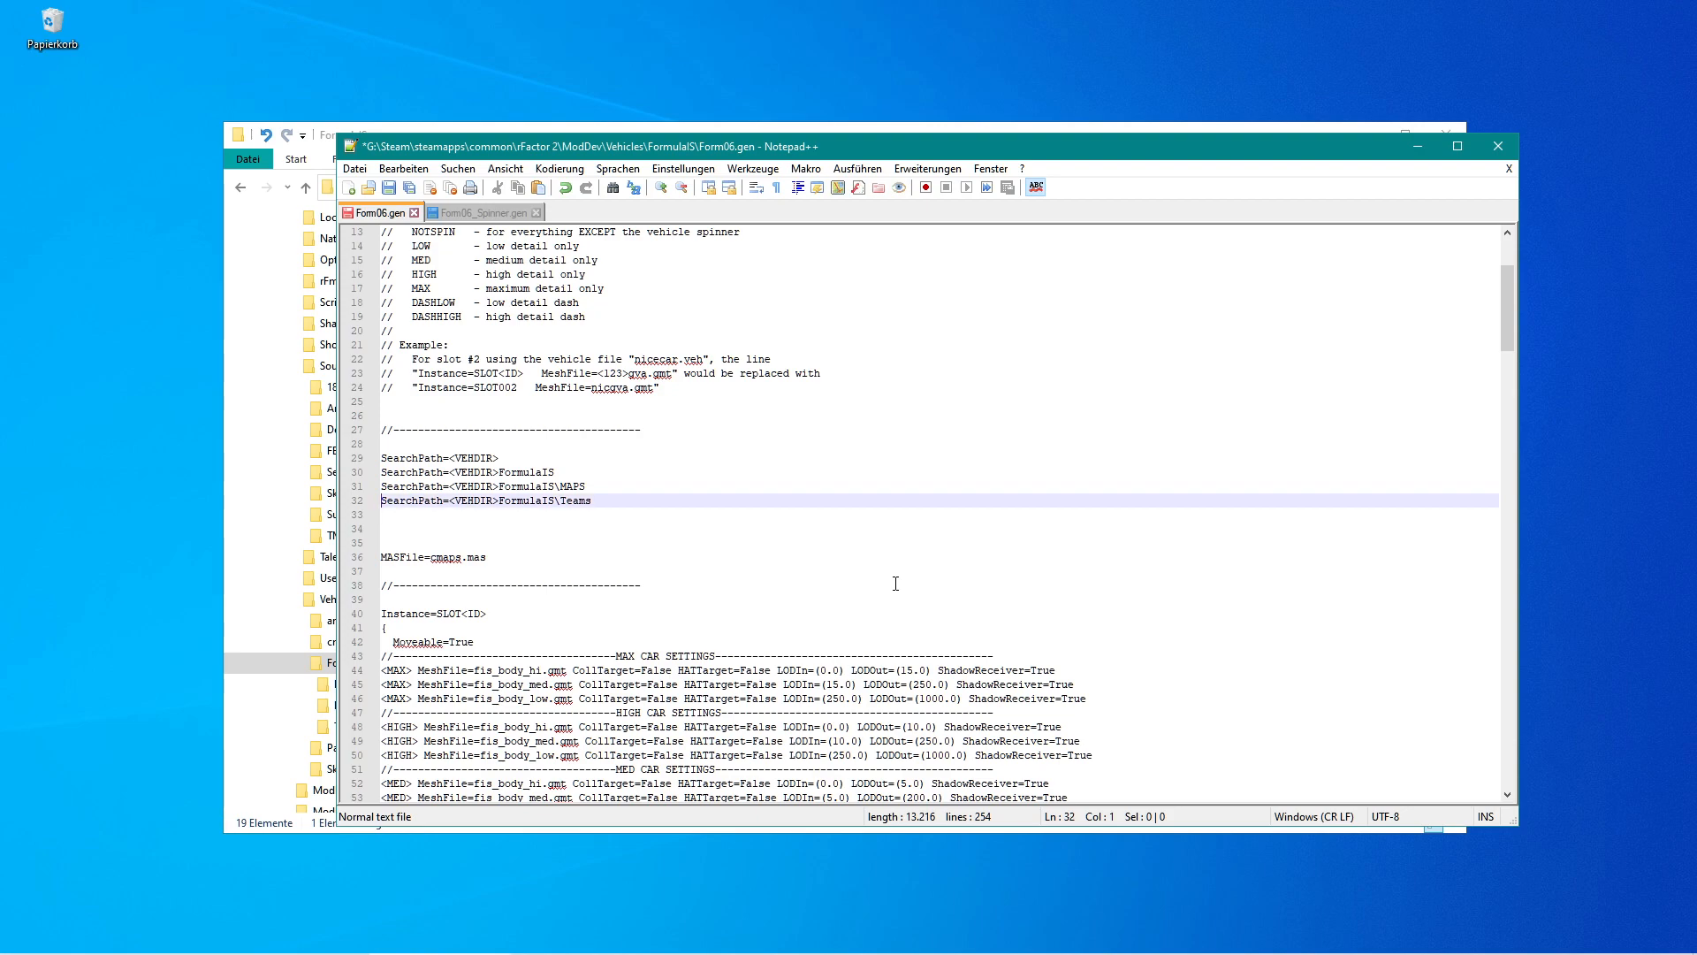
{"action": "key", "text": "shift+Right"}
{"action": "key", "text": "shift+Right"}
{"action": "key", "text": "shift+Right"}
{"action": "key", "text": "shift+Right"}
{"action": "key", "text": "shift+Right"}
{"action": "key", "text": "shift+Right"}
{"action": "key", "text": "shift+Right"}
{"action": "key", "text": "shift+Right"}
{"action": "key", "text": "shift+Right"}
{"action": "key", "text": "shift+Right"}
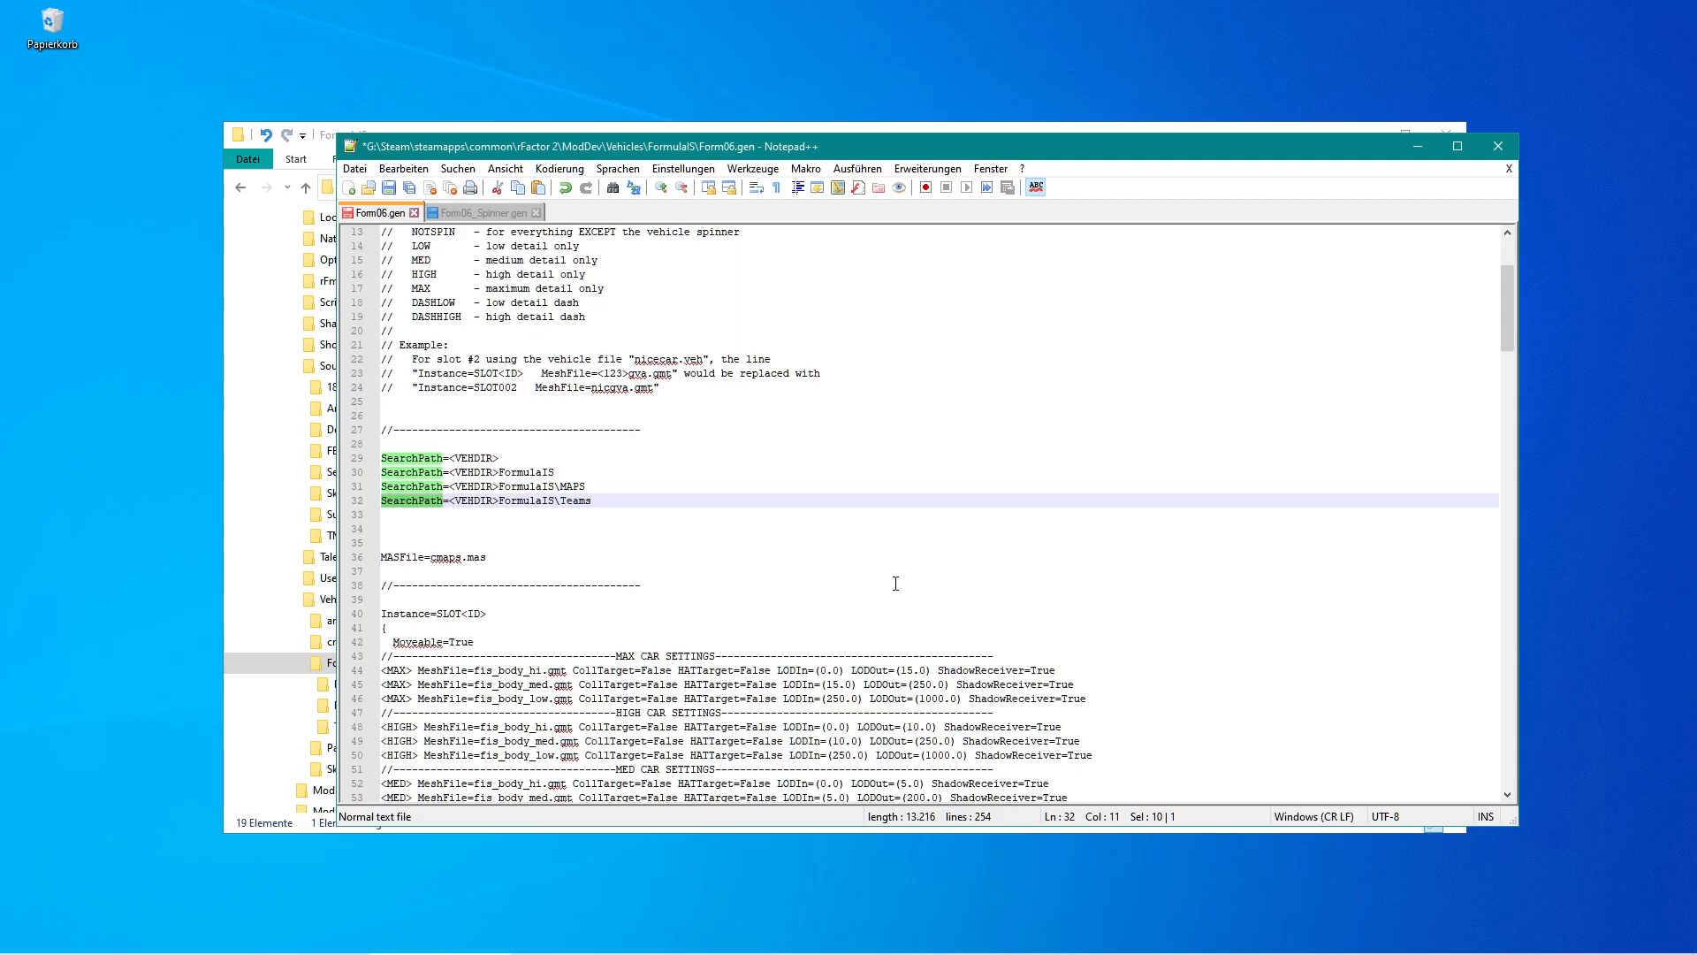
{"action": "key", "text": "Down"}
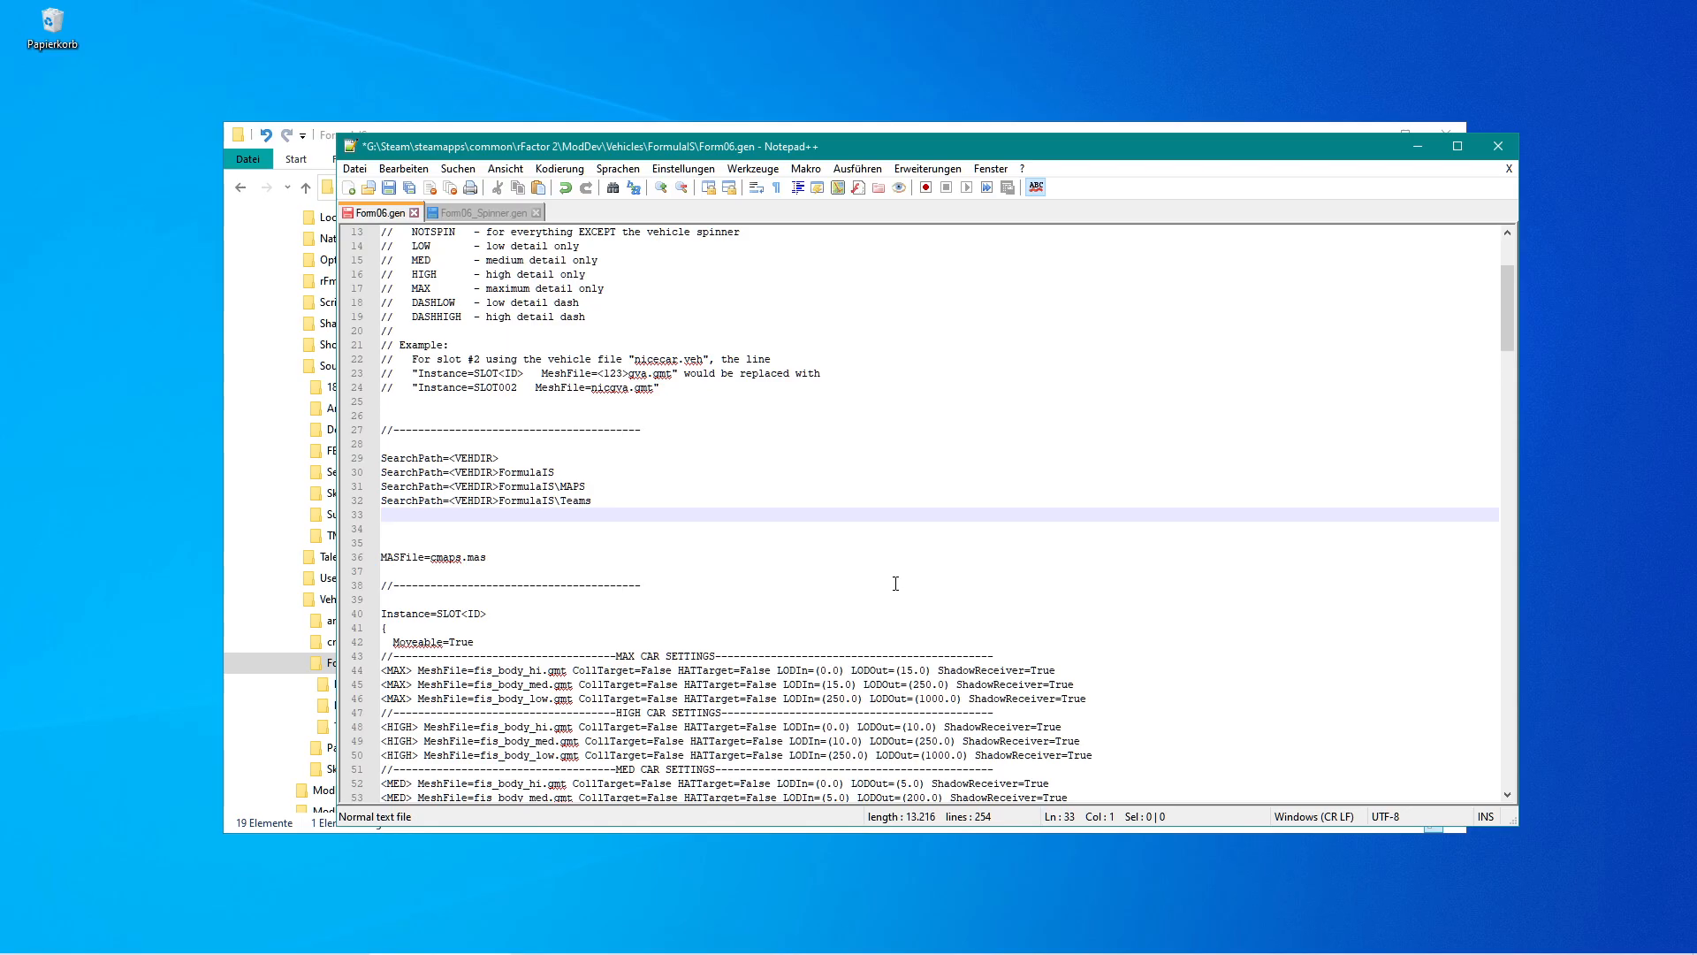
{"action": "type", "text": "MaterialPath="}
Complete the line as MaterialPath=<VEHDIR>FormulaIS\Materials by reusing the Teams path, then save Form06.gen.
{"action": "key", "text": "Up"}
{"action": "key", "text": "shift+End"}
{"action": "key", "text": "ctrl+c"}
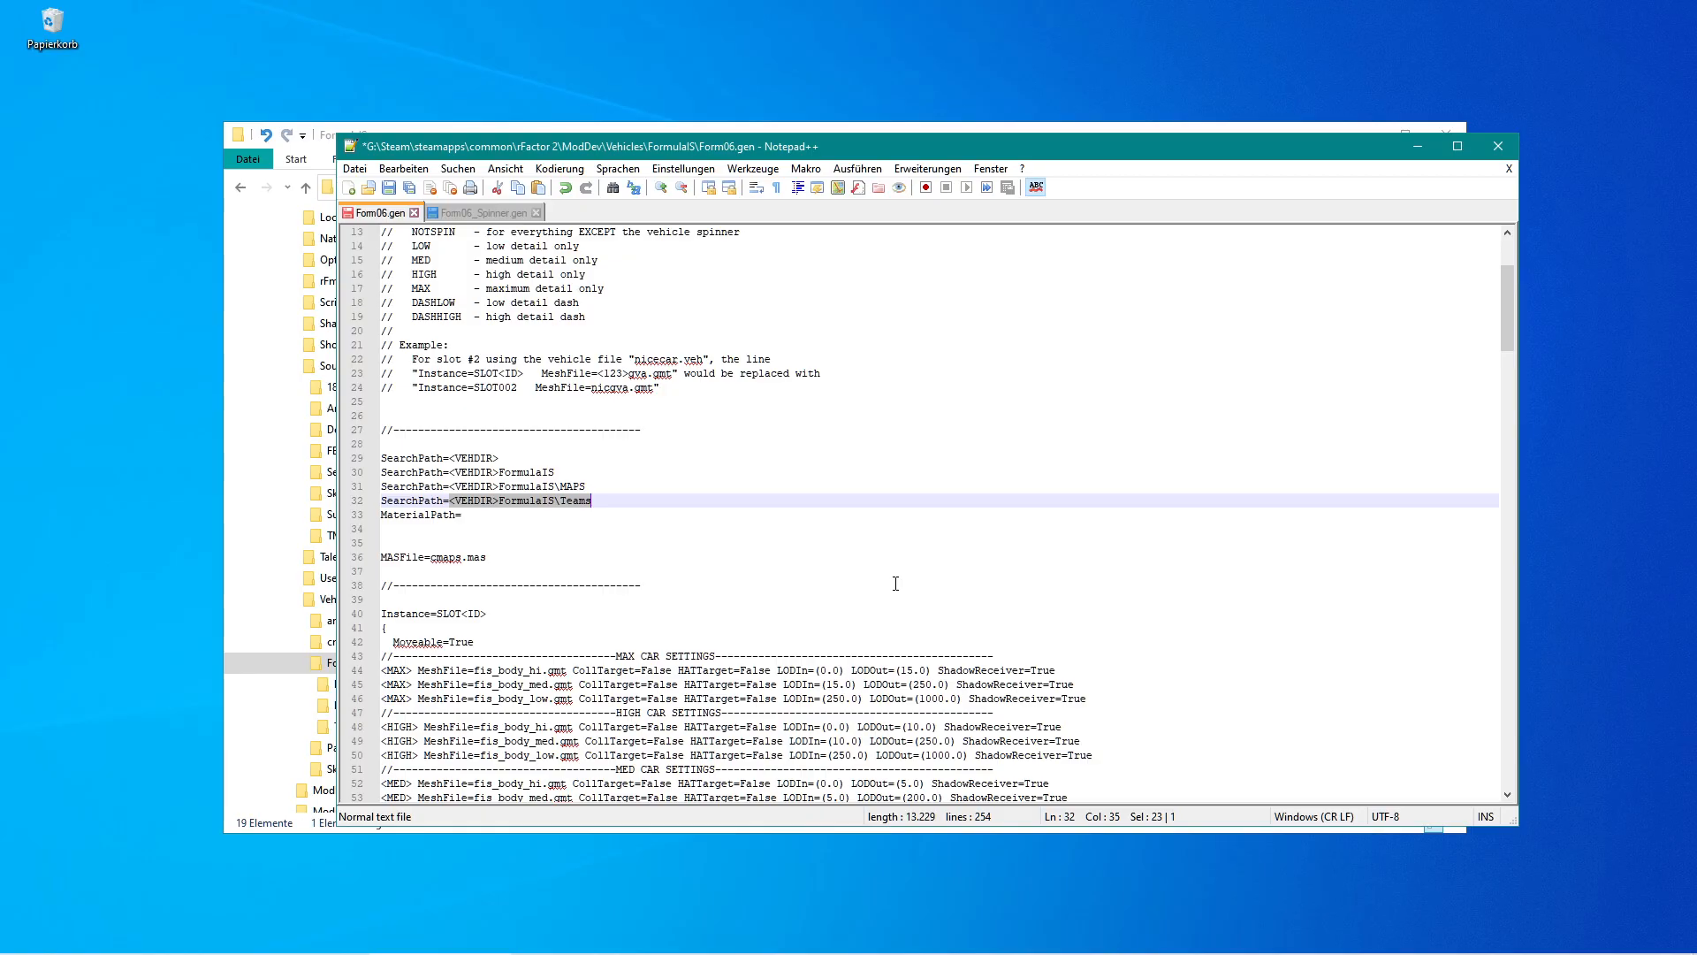
{"action": "key", "text": "Down"}
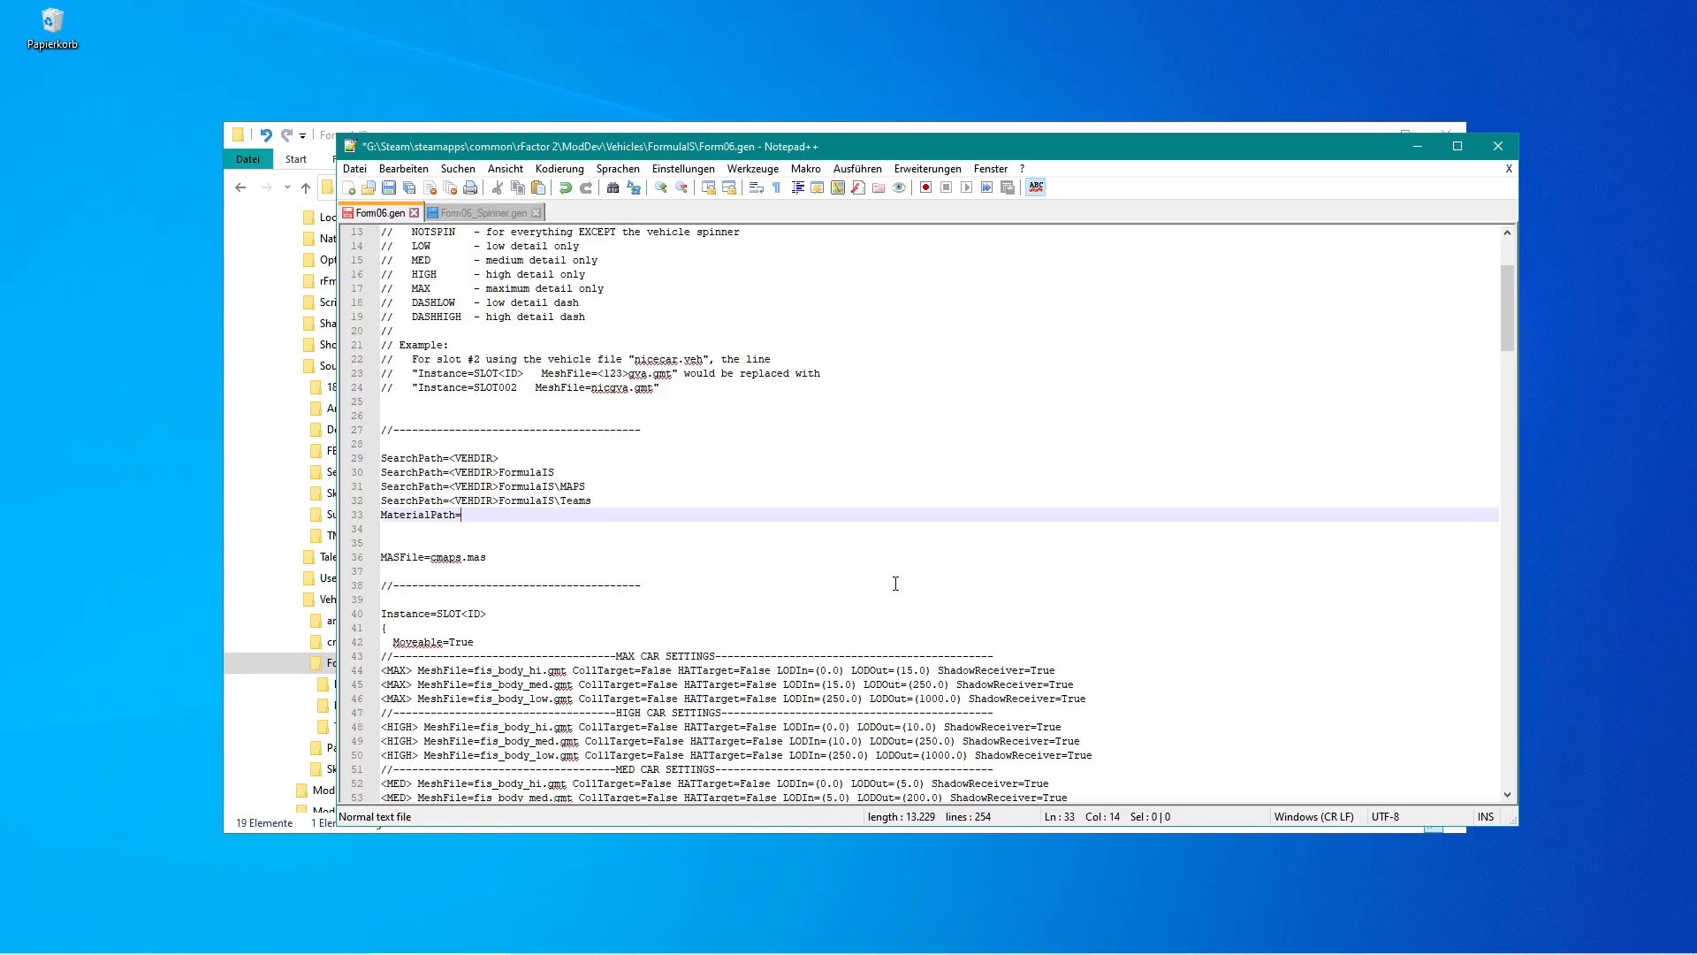
{"action": "key", "text": "ctrl+v"}
{"action": "type", "text": "Material"}
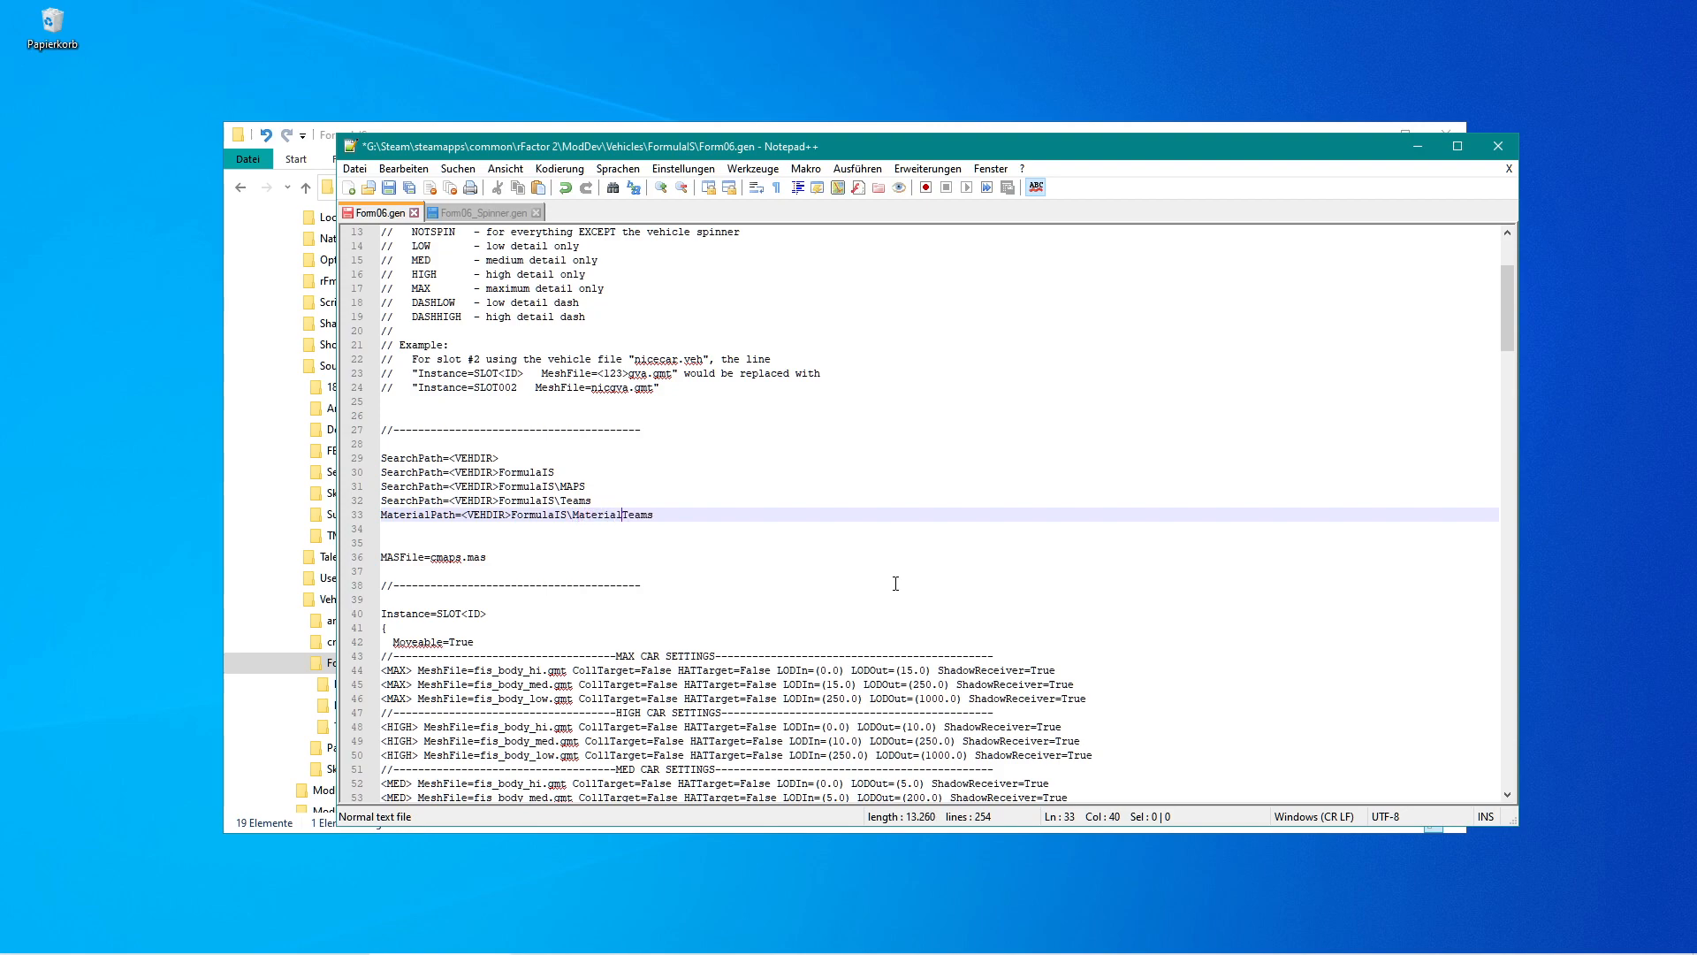
{"action": "type", "text": "s"}
{"action": "key", "text": "Delete"}
{"action": "key", "text": "Delete"}
{"action": "key", "text": "Delete"}
{"action": "key", "text": "Delete"}
{"action": "key", "text": "Delete"}
{"action": "key", "text": "shift+Left"}
{"action": "key", "text": "shift+Left"}
{"action": "key", "text": "shift+Left"}
{"action": "key", "text": "shift+Left"}
{"action": "key", "text": "shift+Left"}
{"action": "key", "text": "shift+Left"}
{"action": "key", "text": "shift+Left"}
{"action": "key", "text": "shift+Left"}
{"action": "key", "text": "shift+Left"}
{"action": "key", "text": "ctrl+s"}
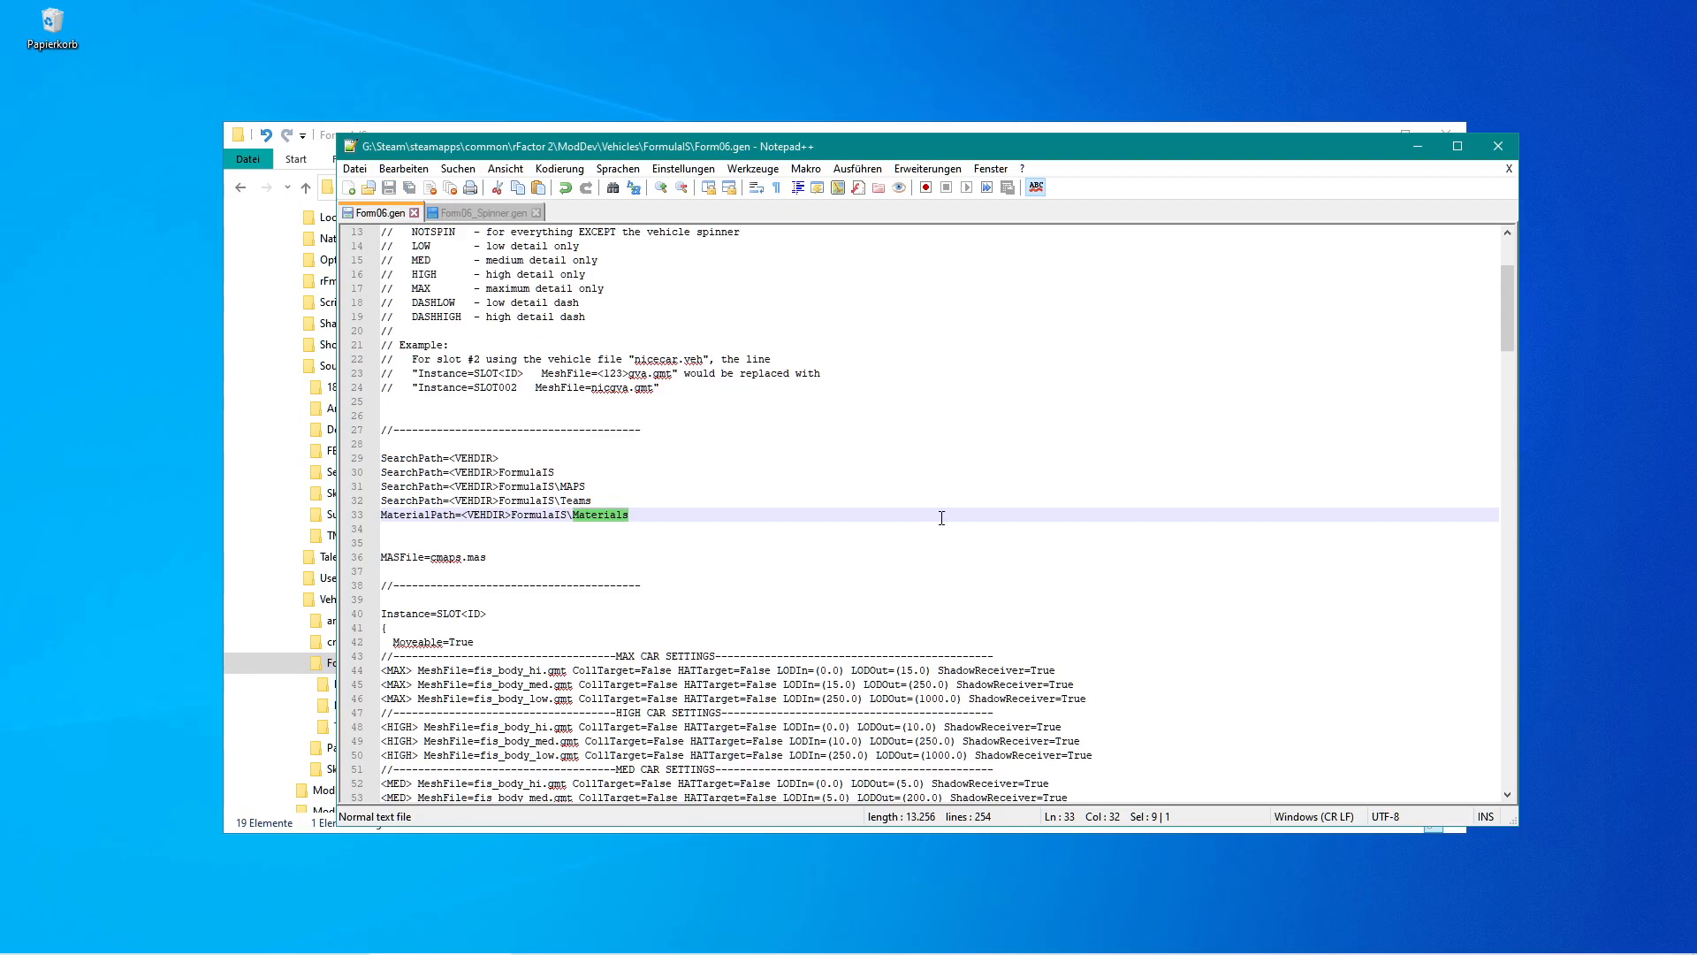
Create a new folder named Materials inside the FormulaIS vehicle folder.
{"action": "left_click", "coordinate": [444, 131]}
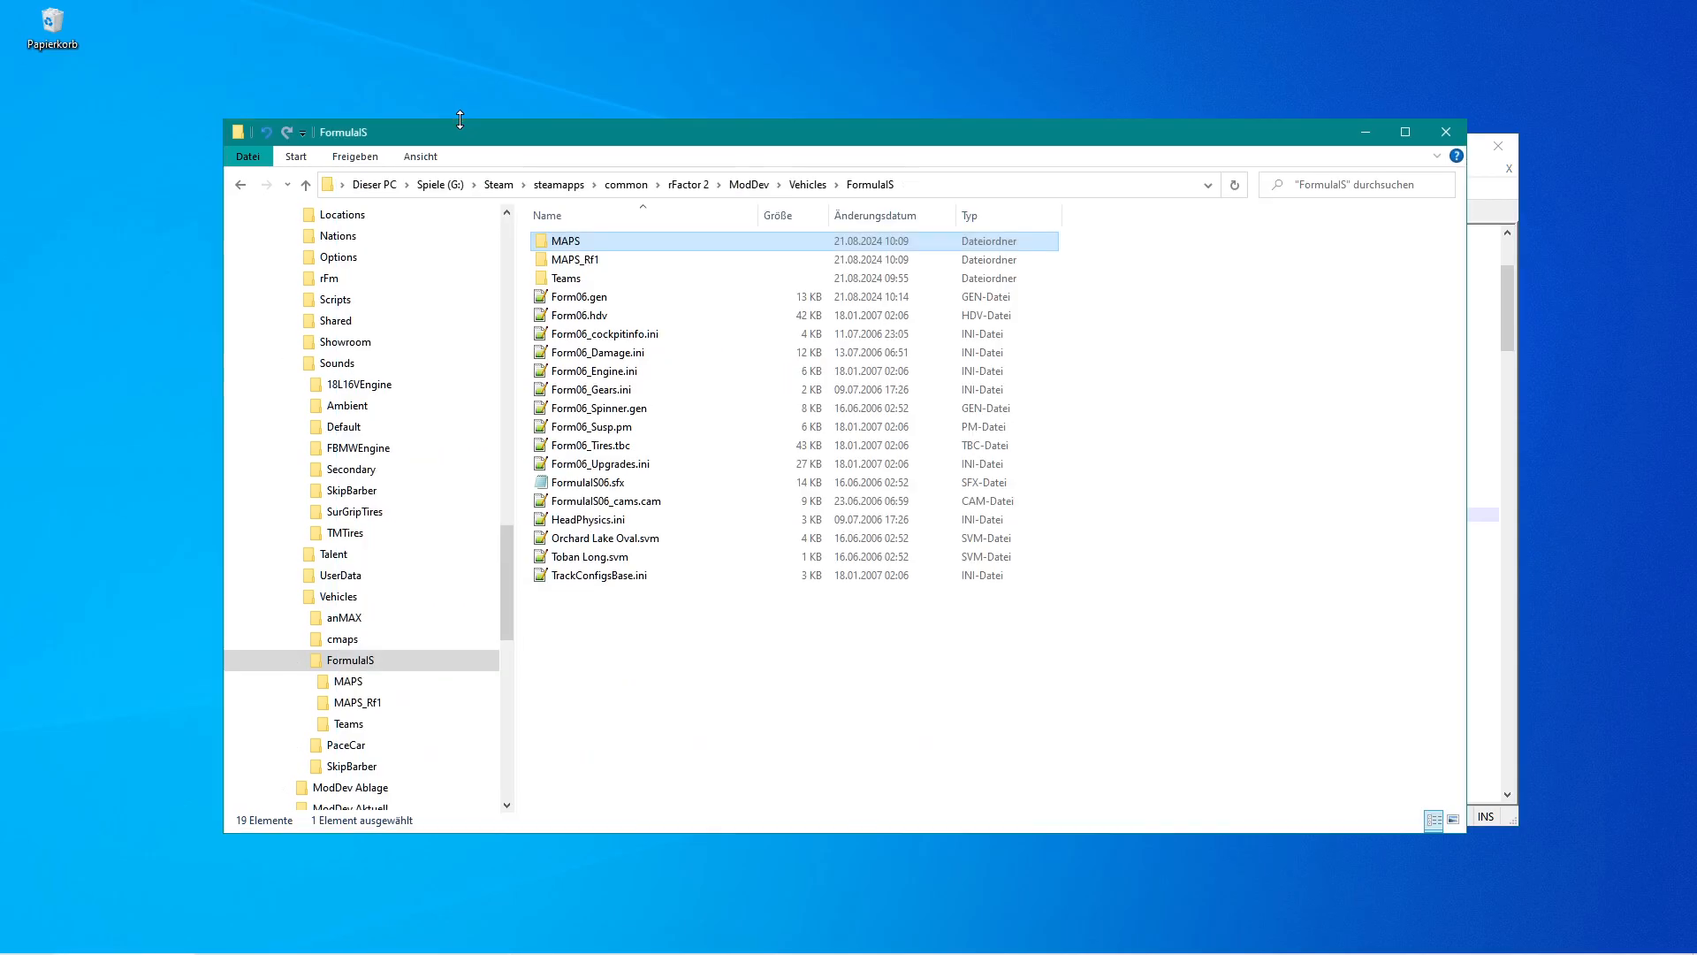
{"action": "right_click", "coordinate": [609, 680]}
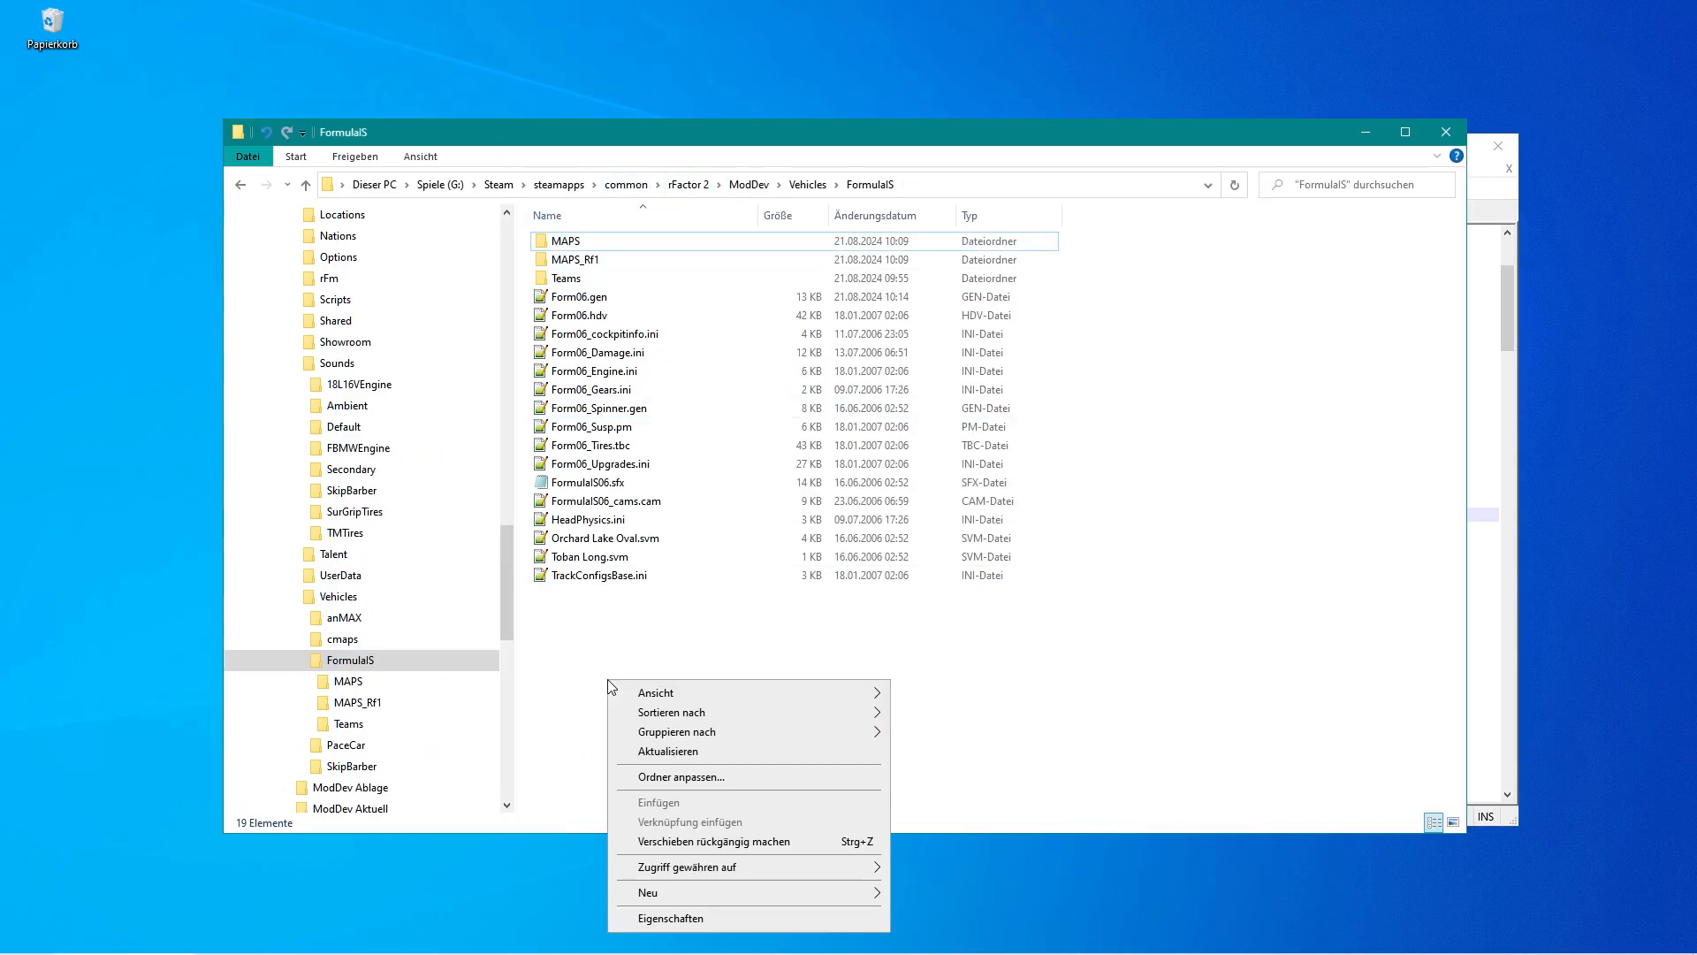
{"action": "mouse_move", "coordinate": [774, 894]}
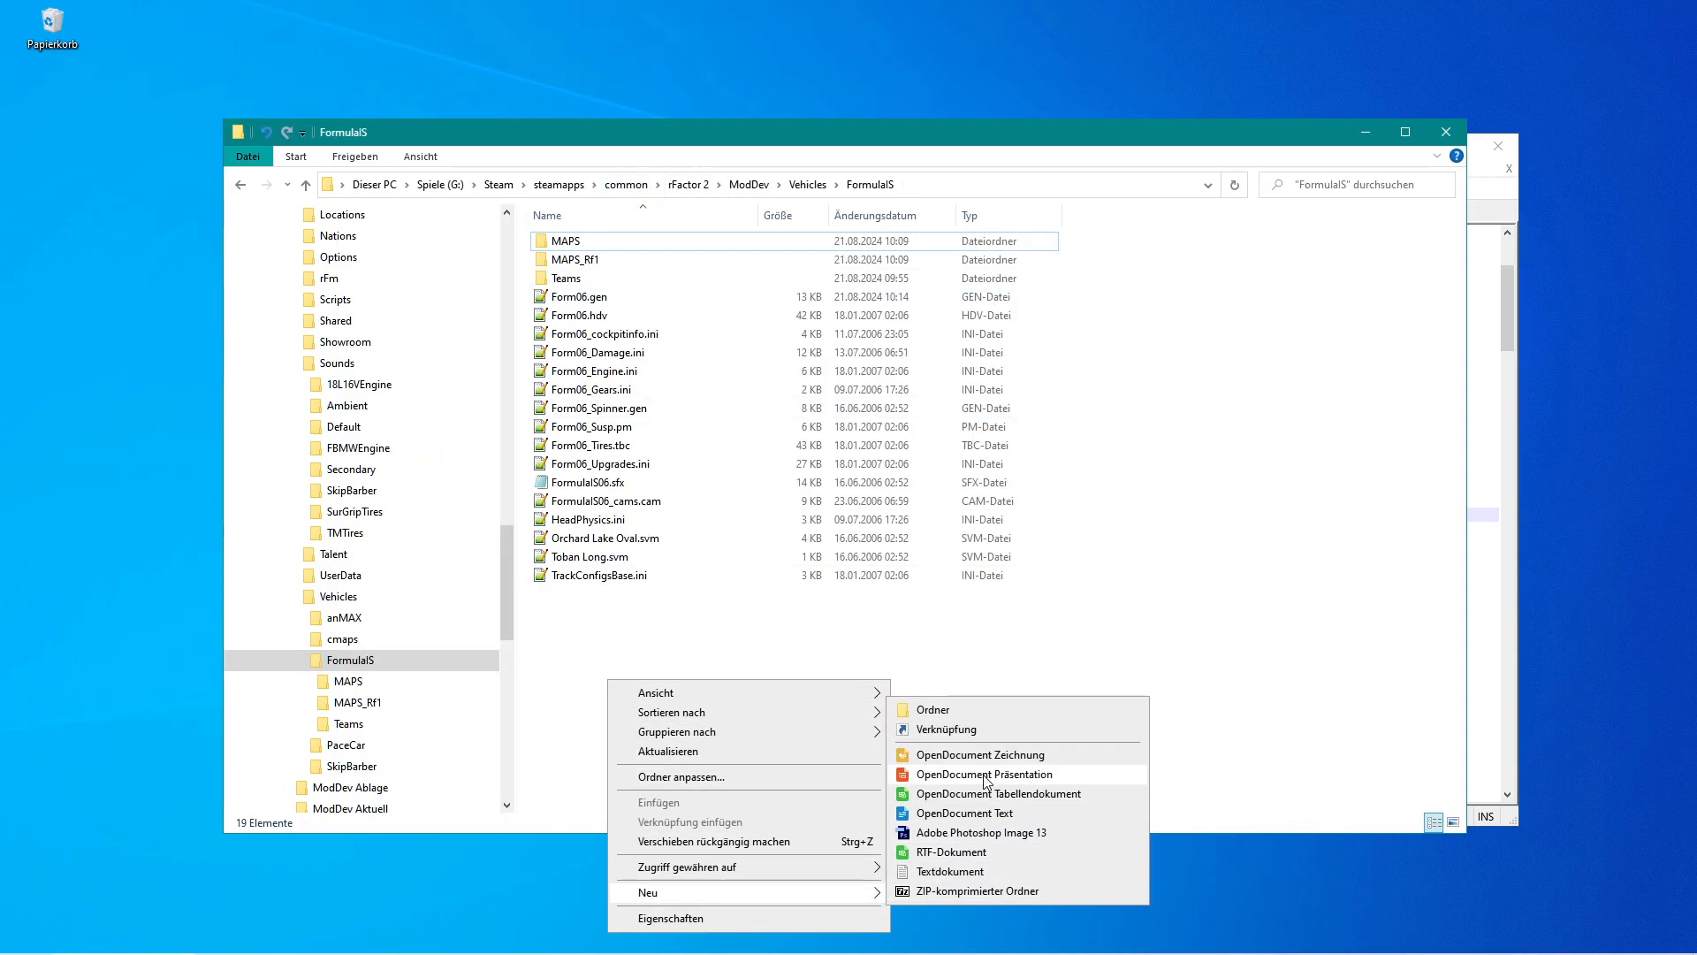
{"action": "left_click", "coordinate": [978, 714]}
{"action": "type", "text": "Materials"}
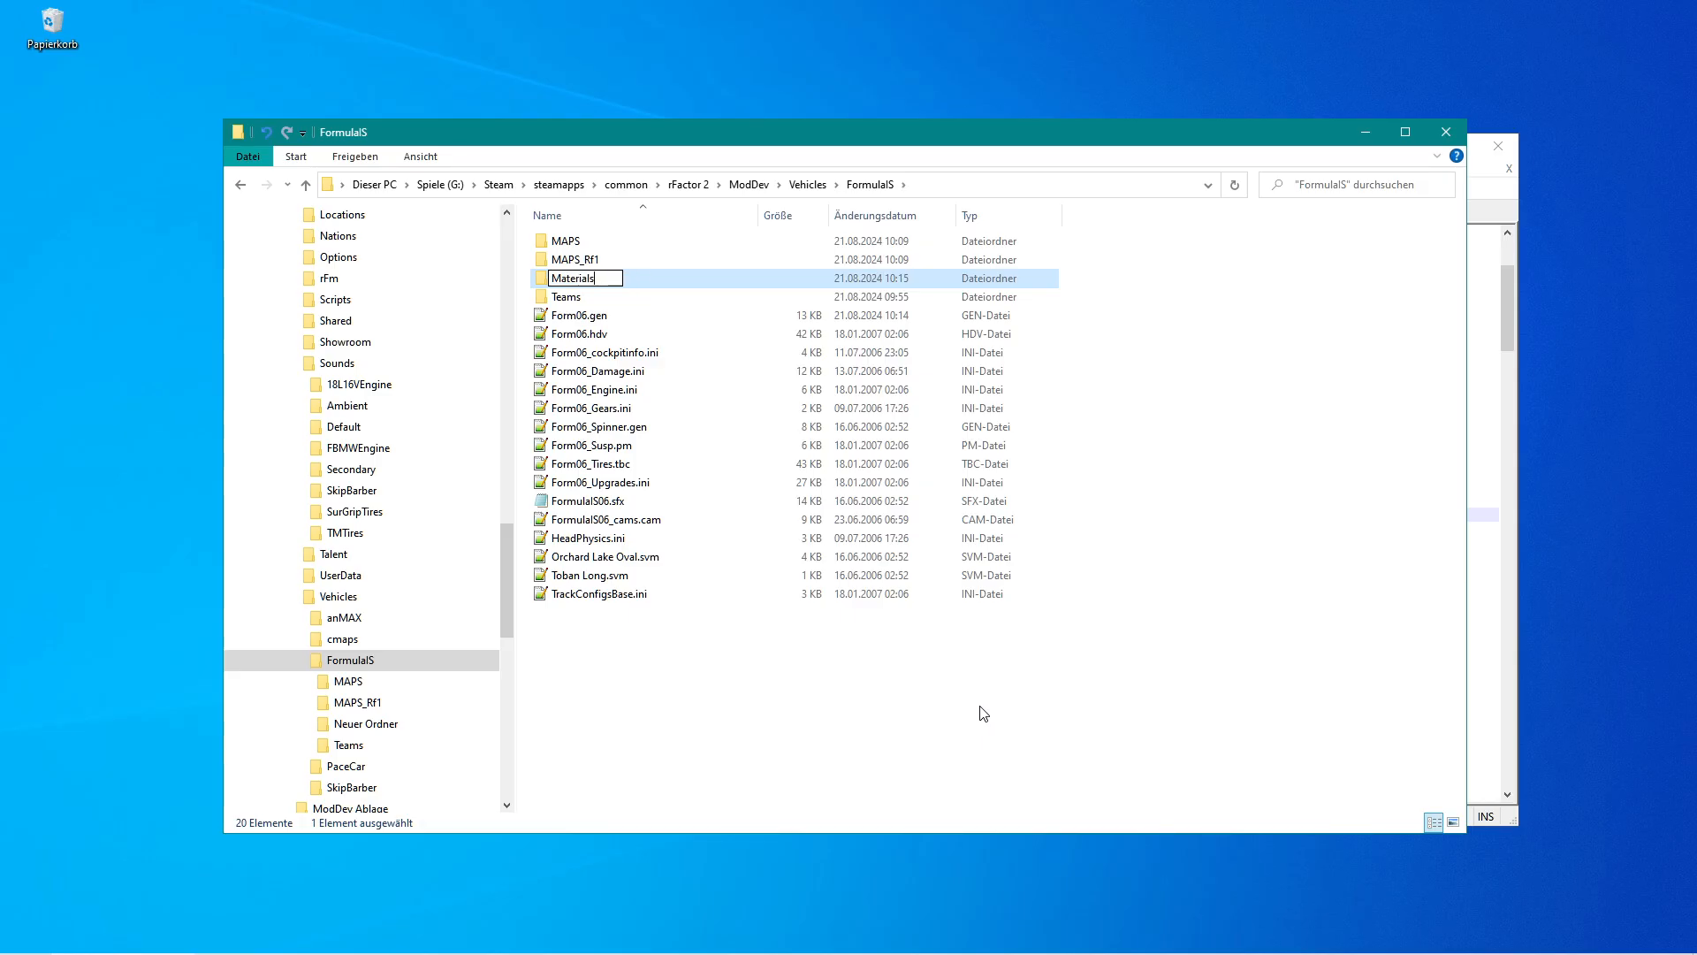
{"action": "key", "text": "Return"}
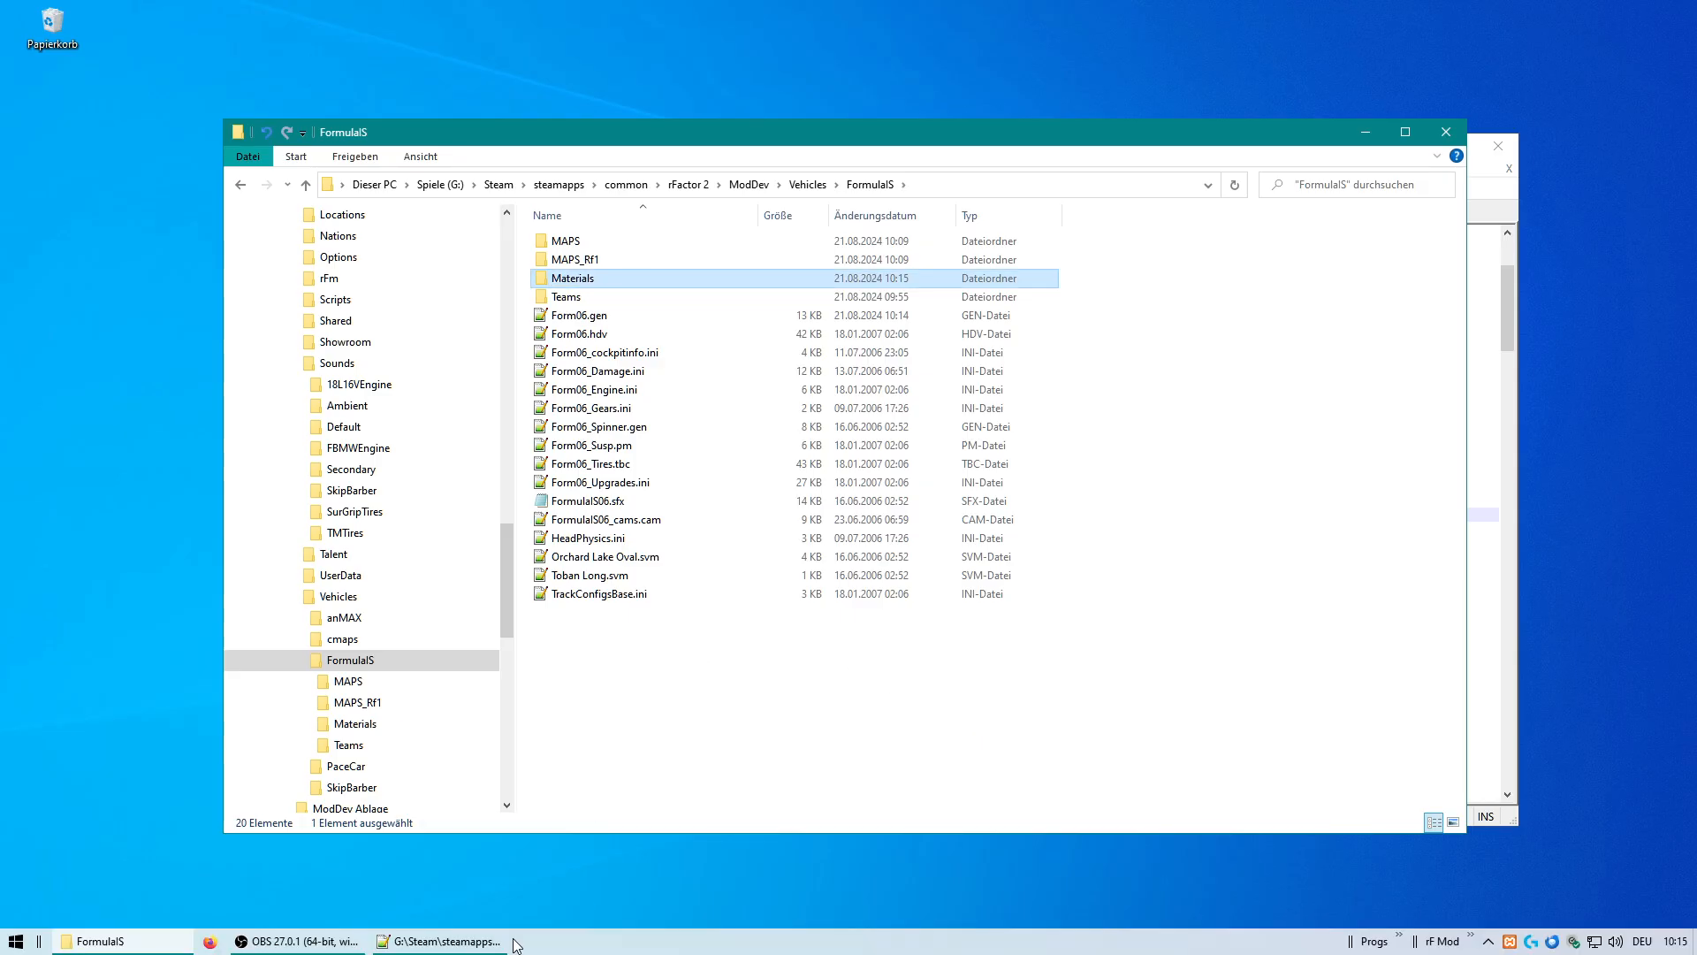
Copy the five path lines from Form06.gen into Form06_Spinner.gen, replacing its SearchPath and FormulaIS\Season_2006\Form06.mas lines.
{"action": "left_click", "coordinate": [474, 943]}
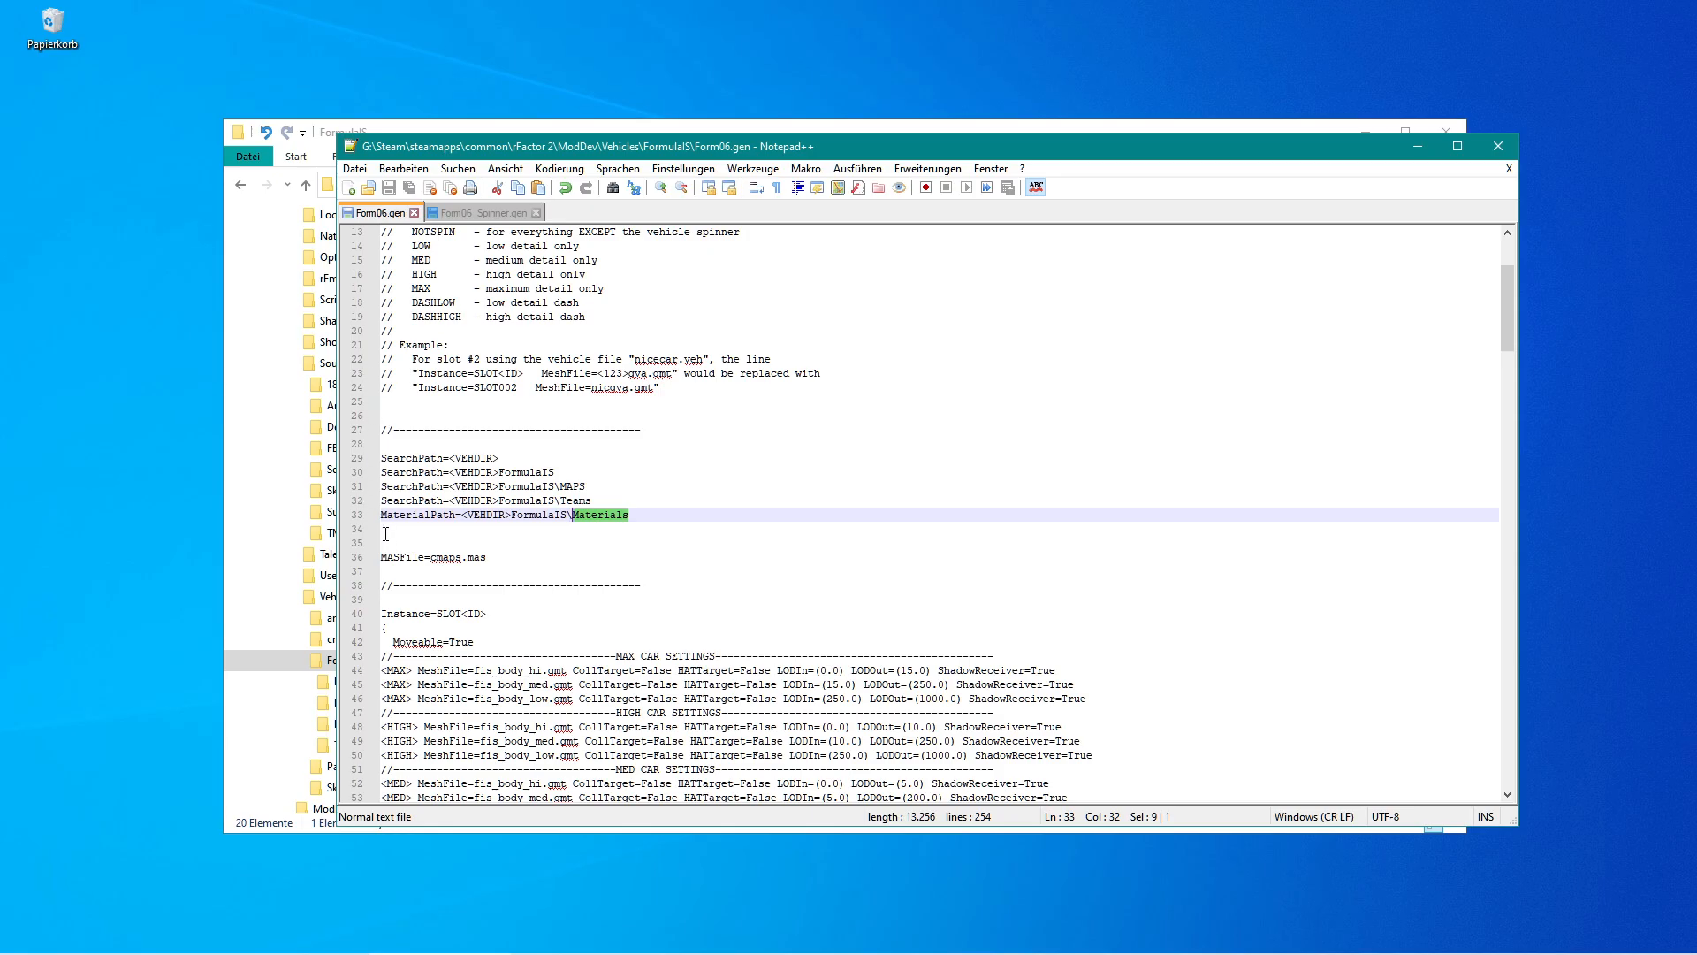
{"action": "left_click_drag", "start_coordinate": [385, 529], "coordinate": [385, 464]}
{"action": "key", "text": "ctrl+c"}
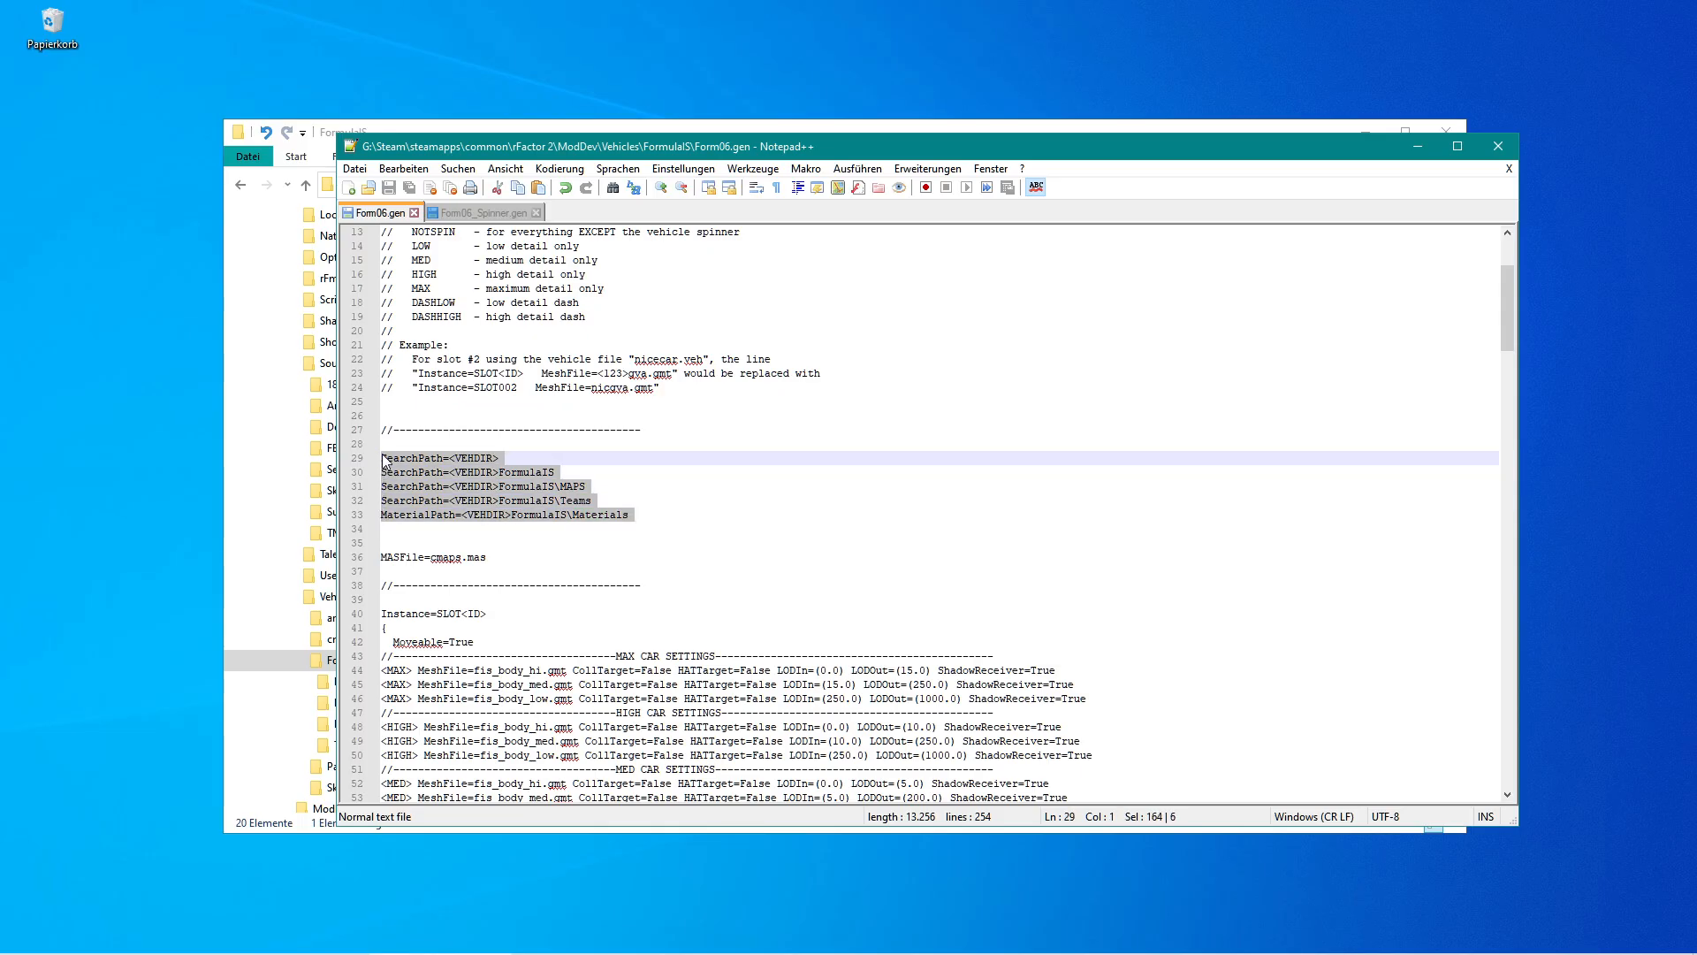
{"action": "left_click", "coordinate": [484, 213]}
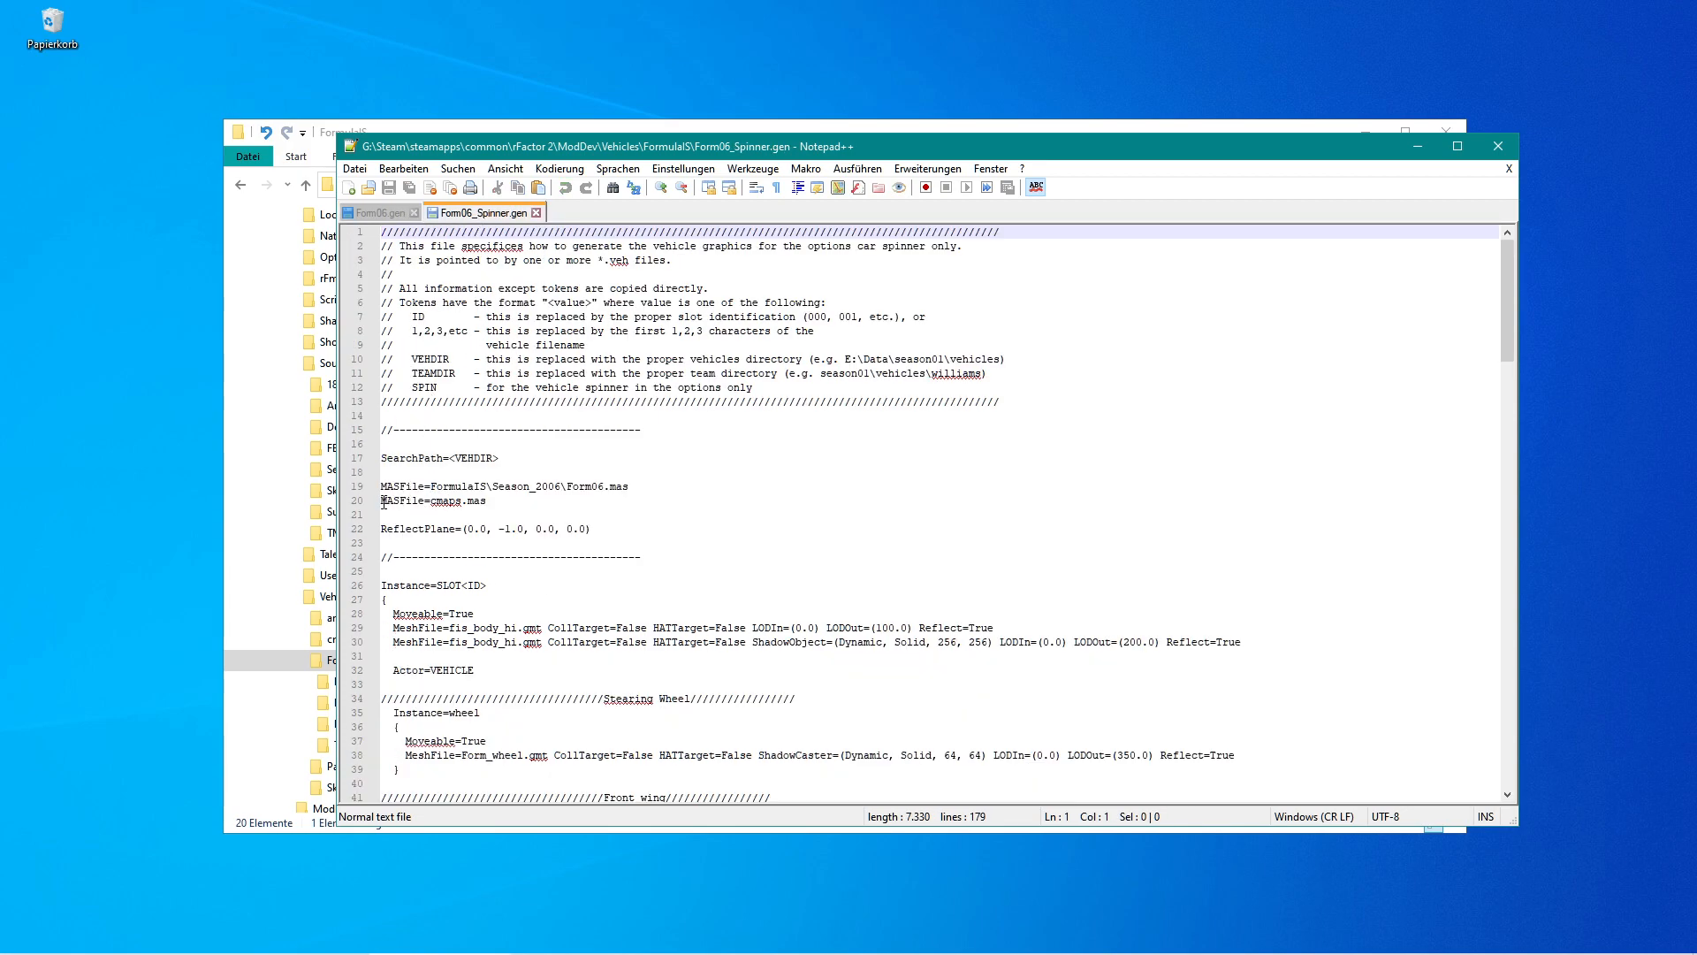
{"action": "left_click", "coordinate": [382, 502]}
{"action": "key", "text": "shift+Up"}
{"action": "key", "text": "shift+Up"}
{"action": "key", "text": "shift+Up"}
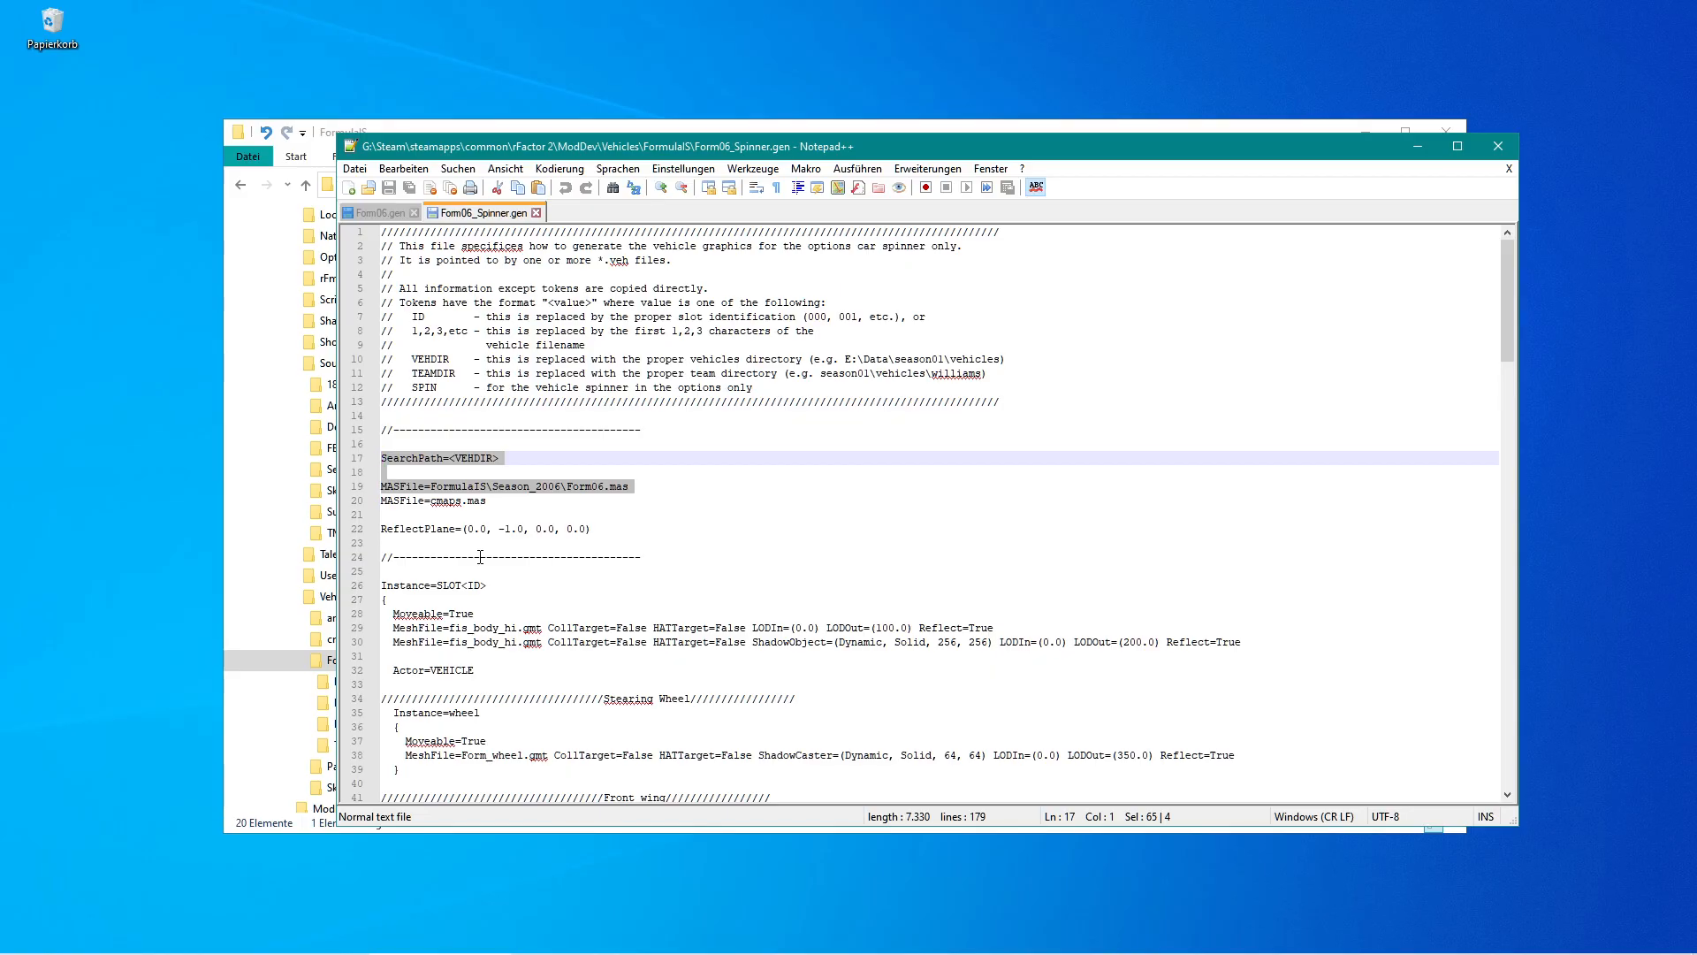
{"action": "key", "text": "ctrl+v"}
{"action": "key", "text": "Return"}
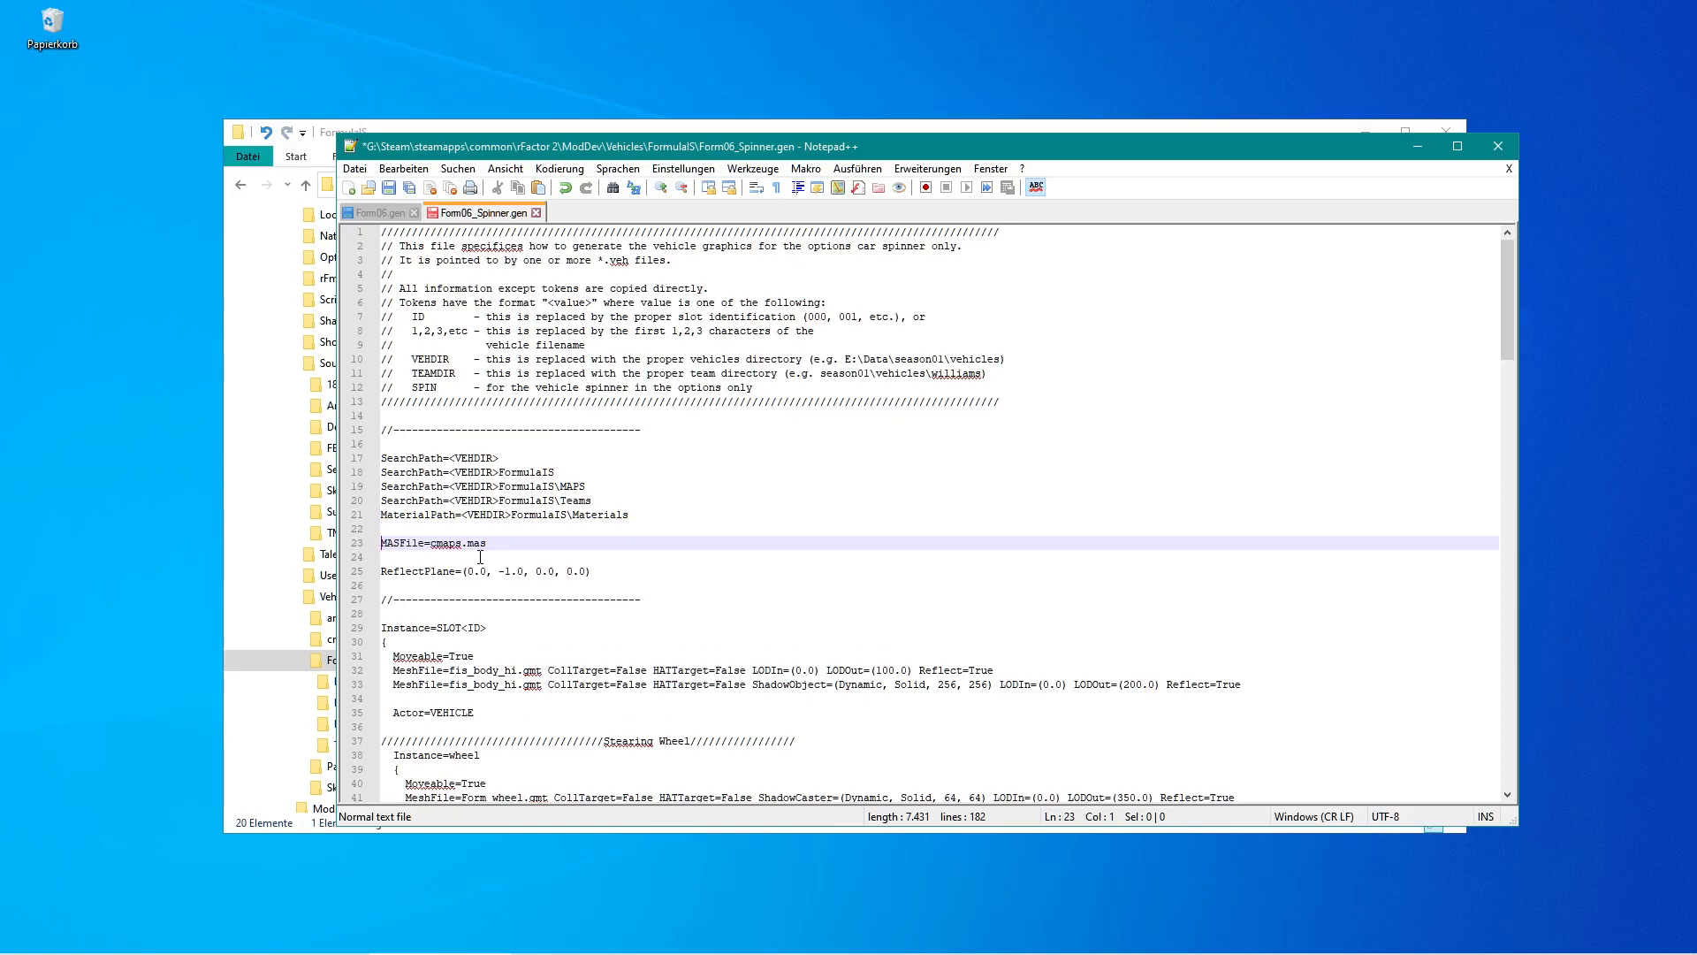
Save Form06_Spinner.gen.
{"action": "key", "text": "Down"}
{"action": "key", "text": "Down"}
{"action": "key", "text": "Down"}
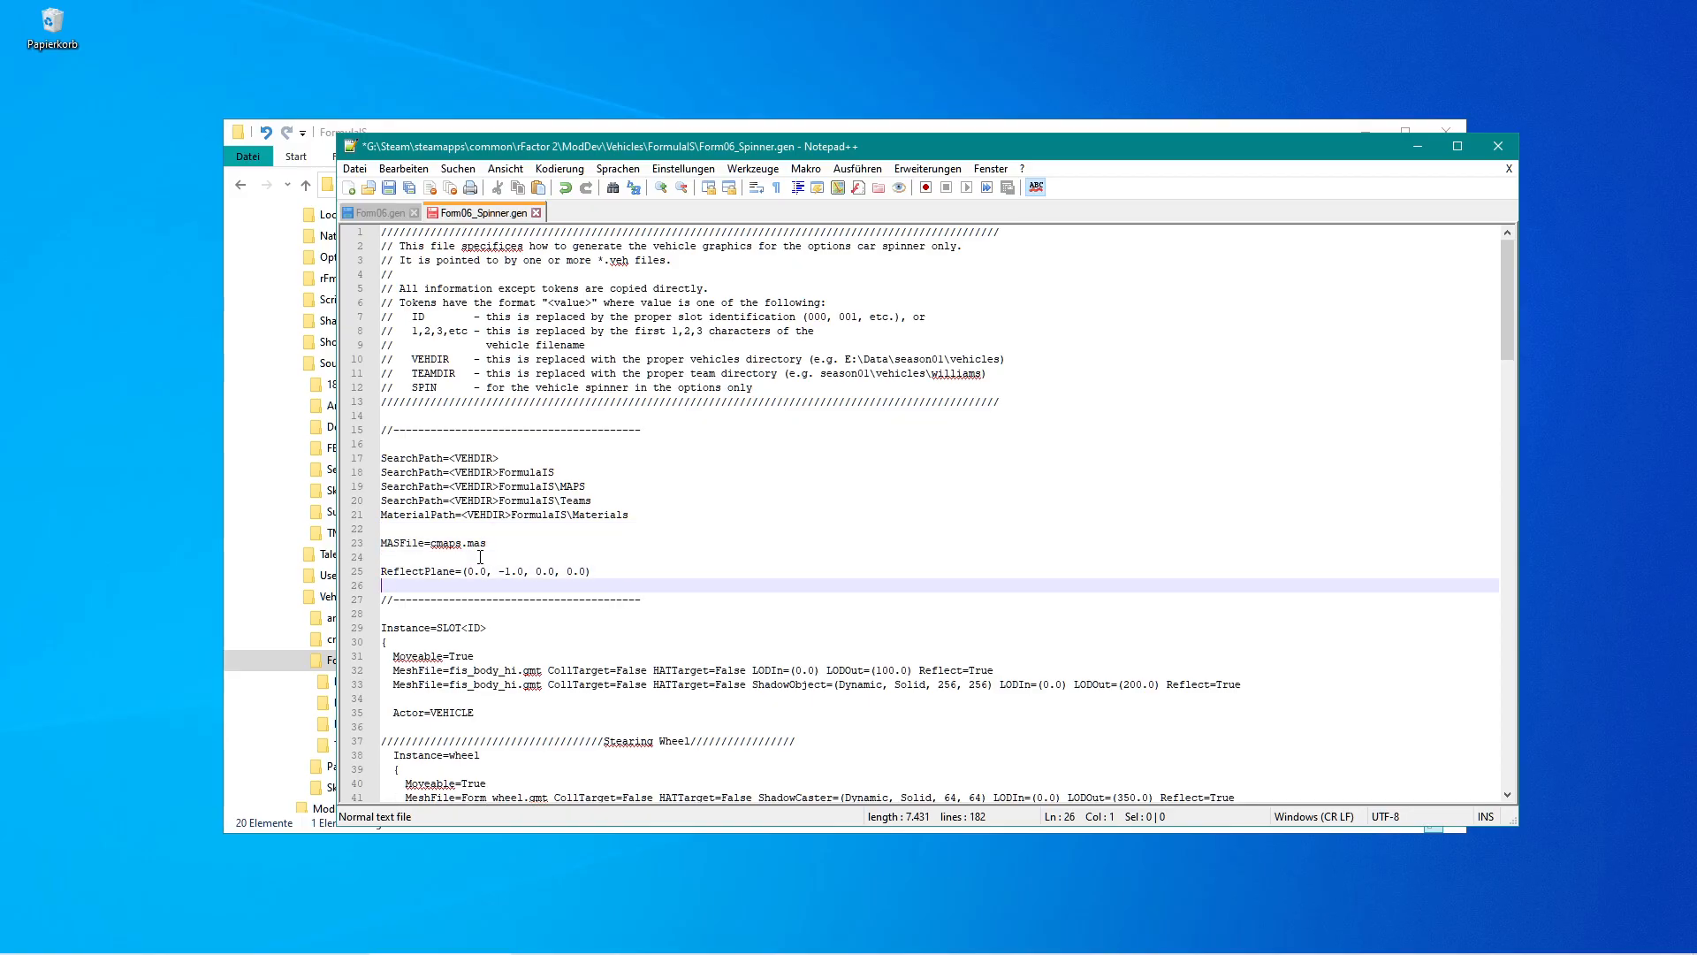
{"action": "key", "text": "Left"}
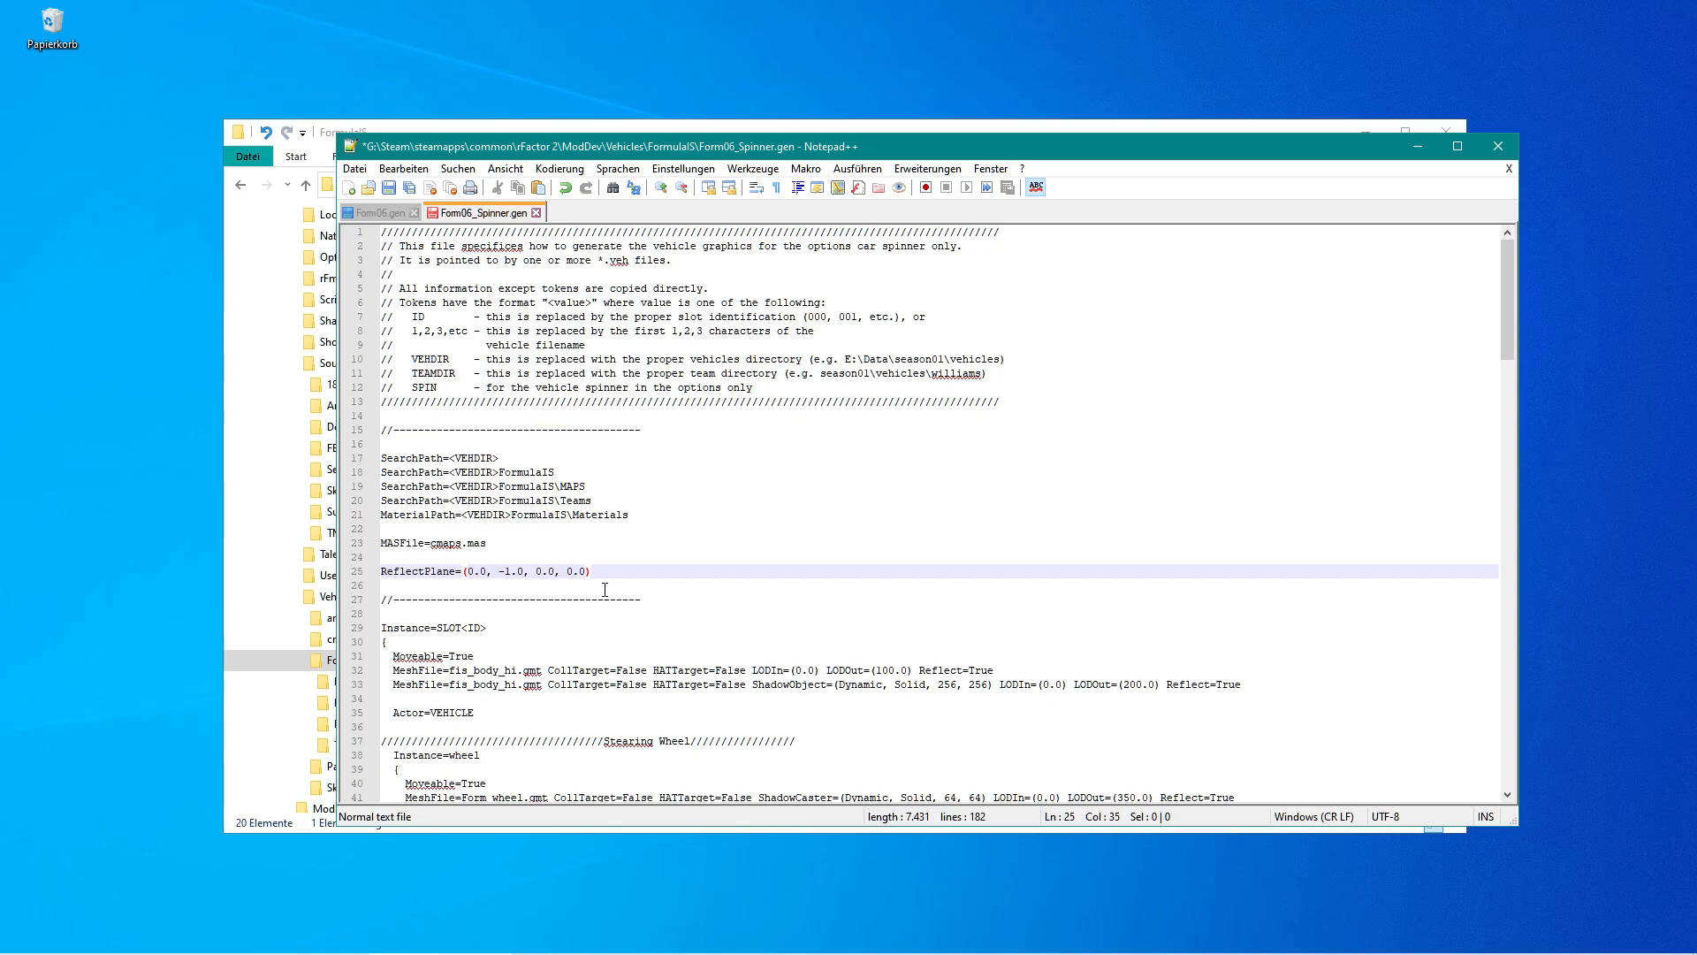
{"action": "left_click", "coordinate": [389, 189]}
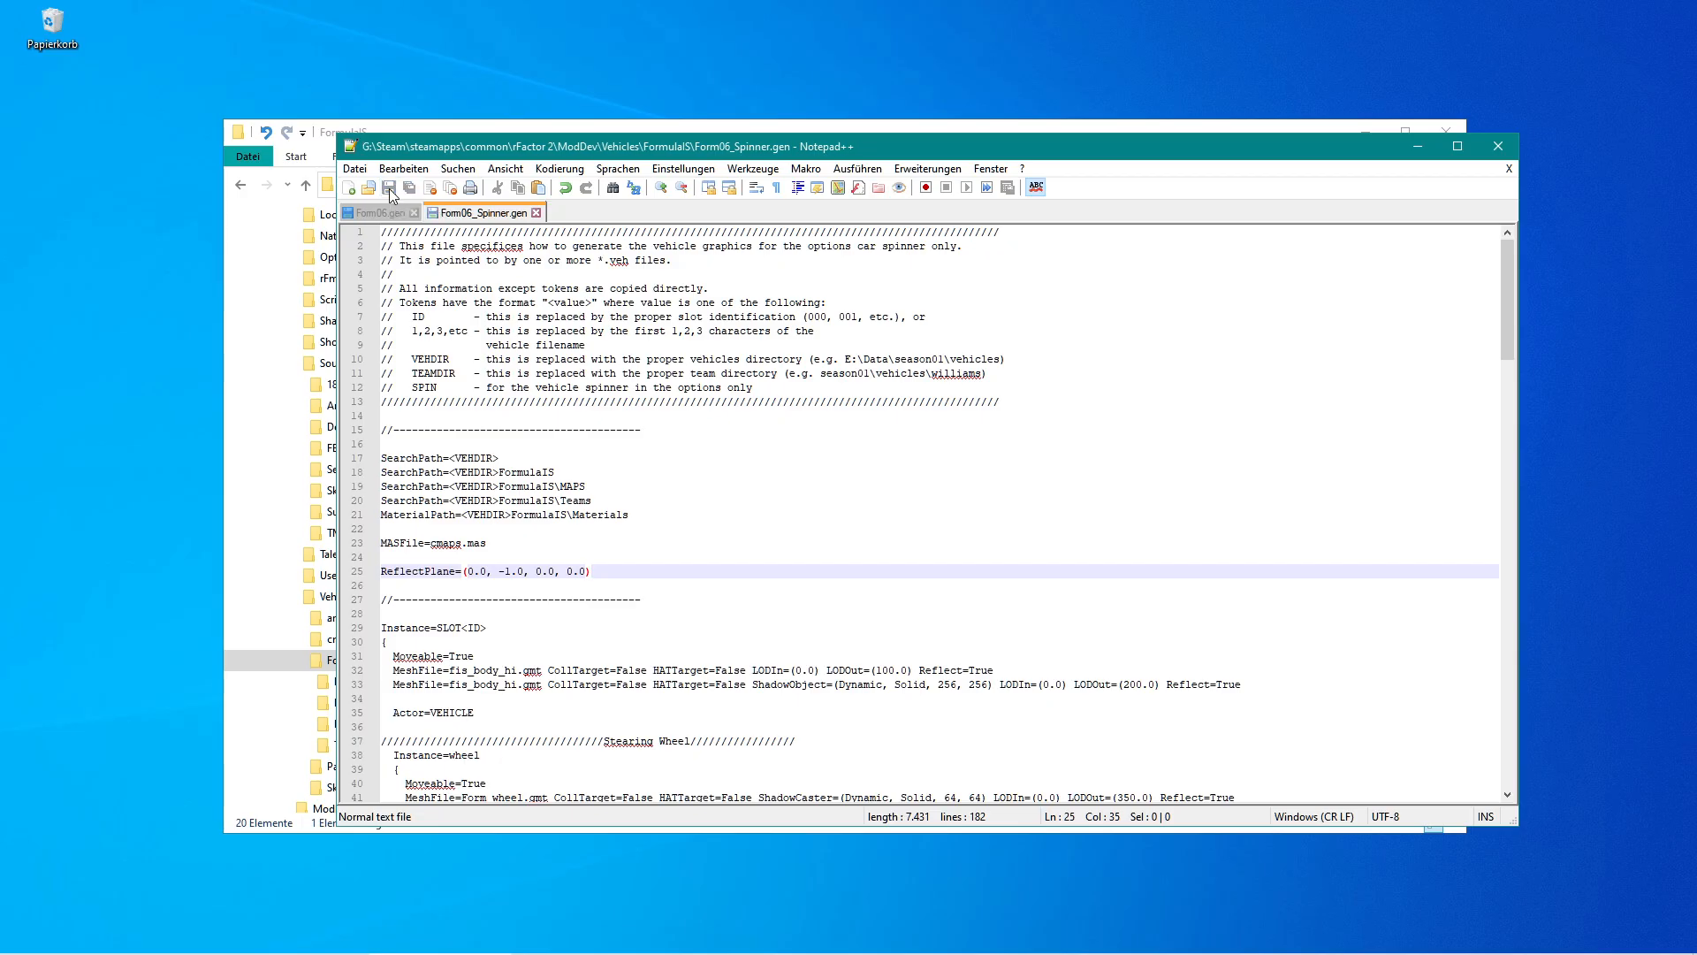
{"action": "left_click", "coordinate": [383, 217]}
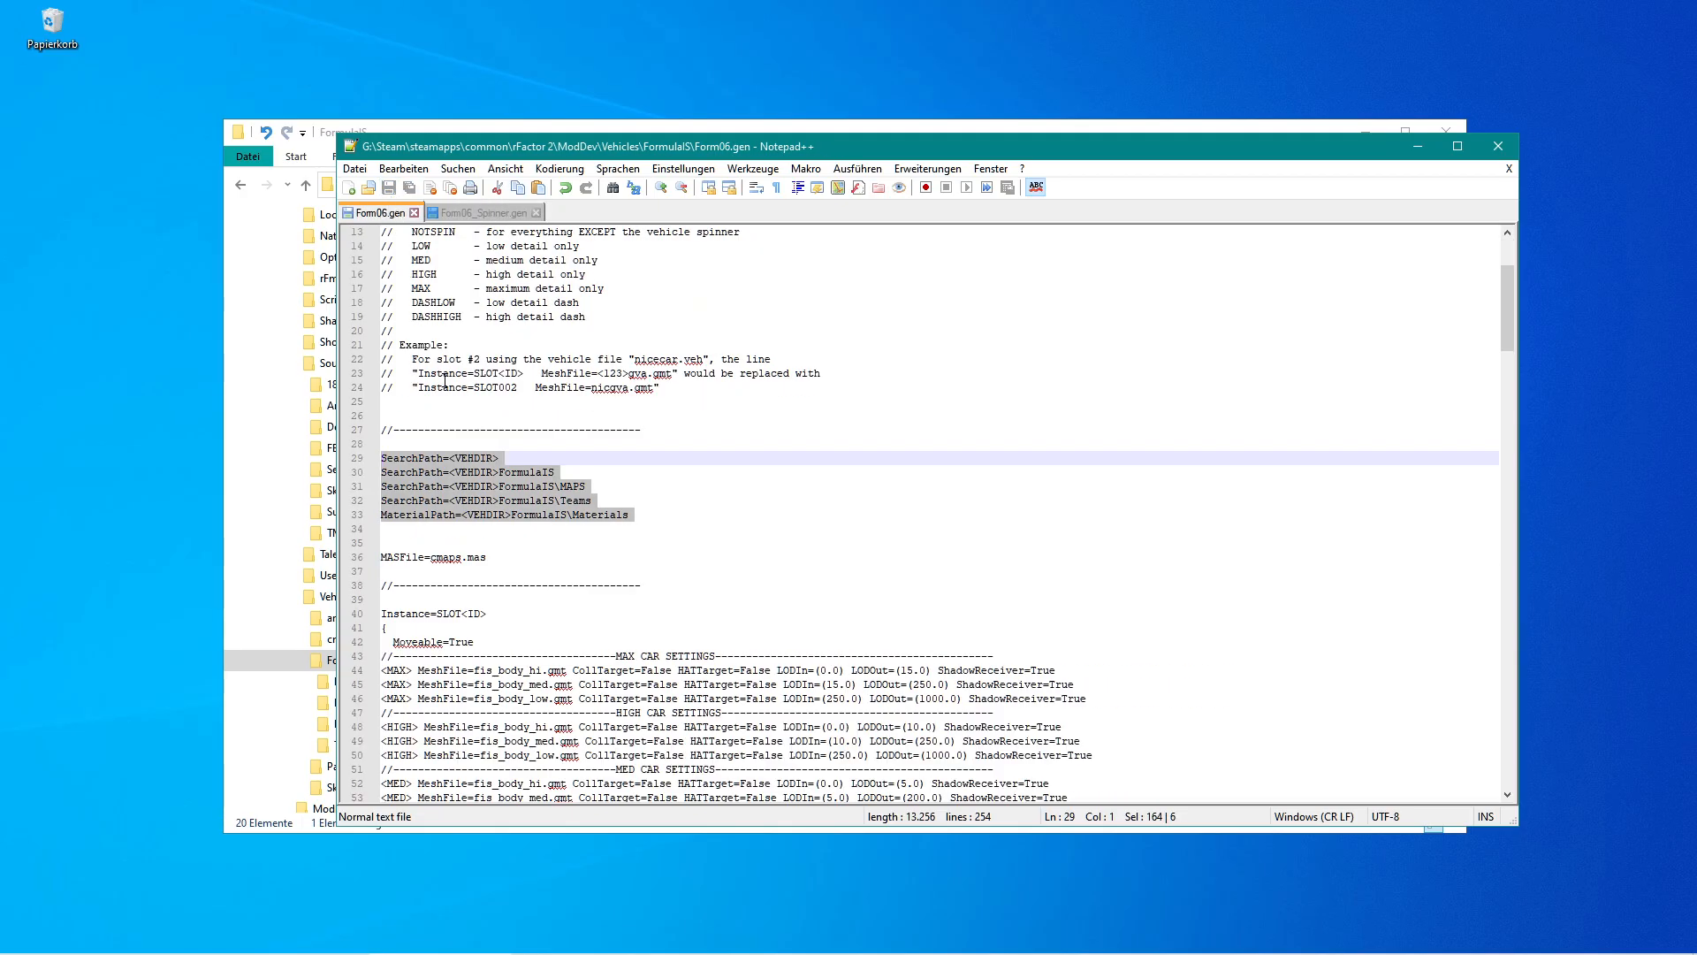
{"action": "left_click", "coordinate": [462, 216]}
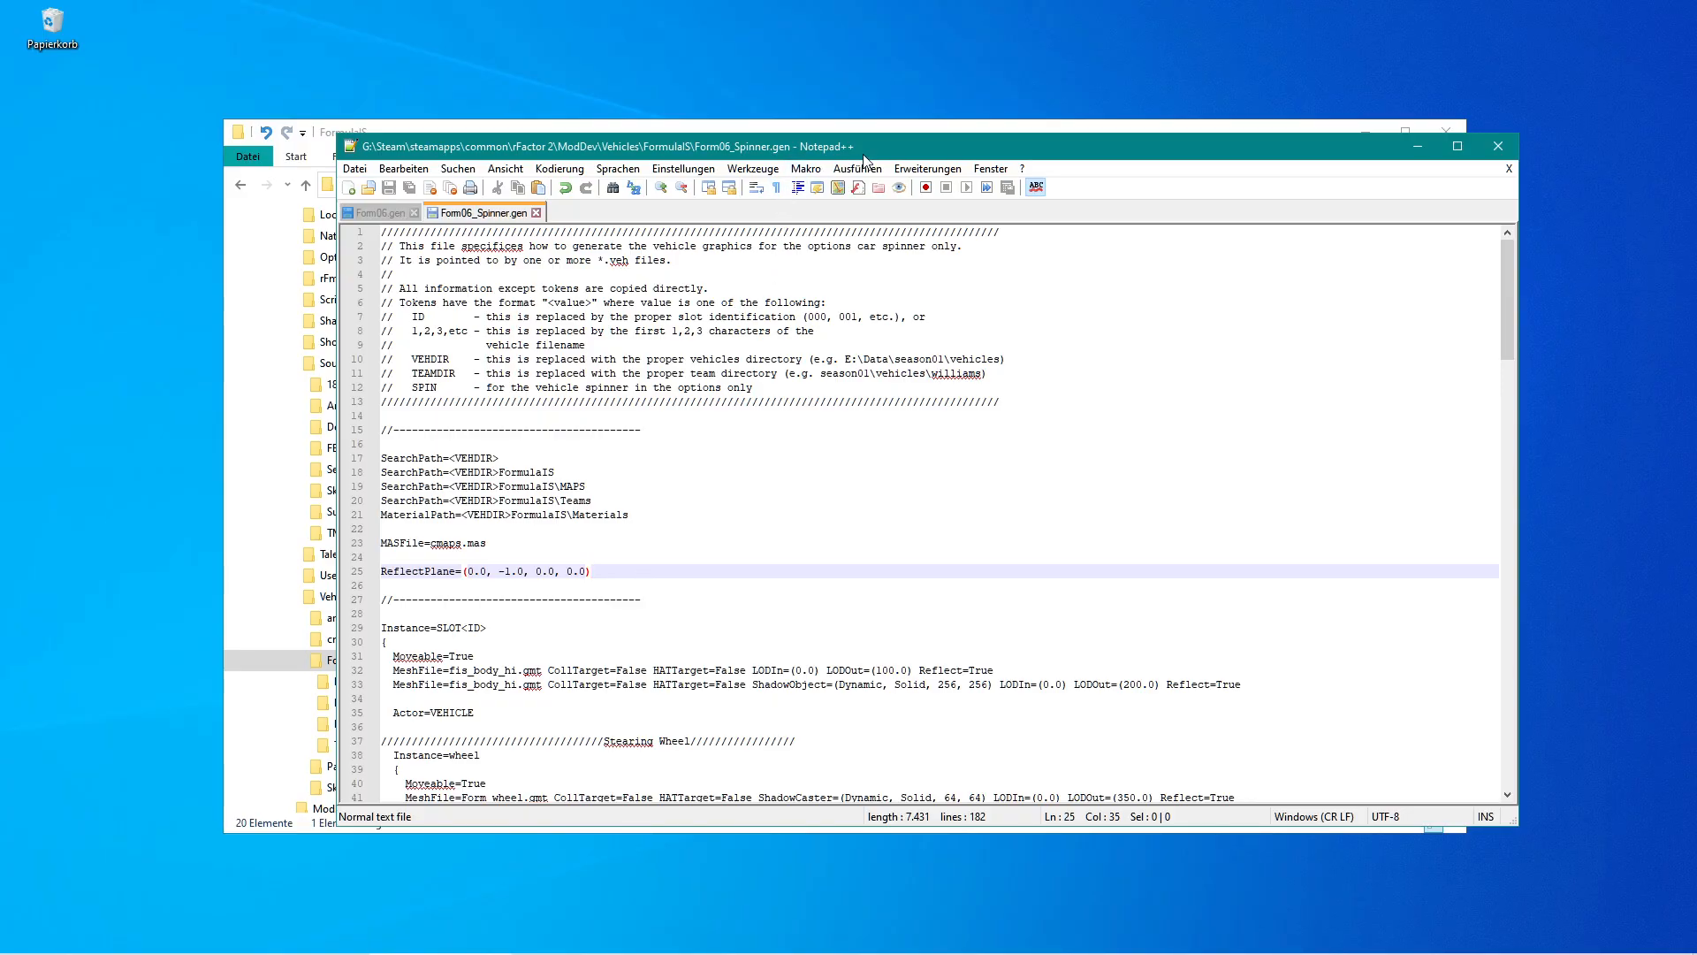
{"action": "left_click_drag", "start_coordinate": [868, 150], "coordinate": [809, 104]}
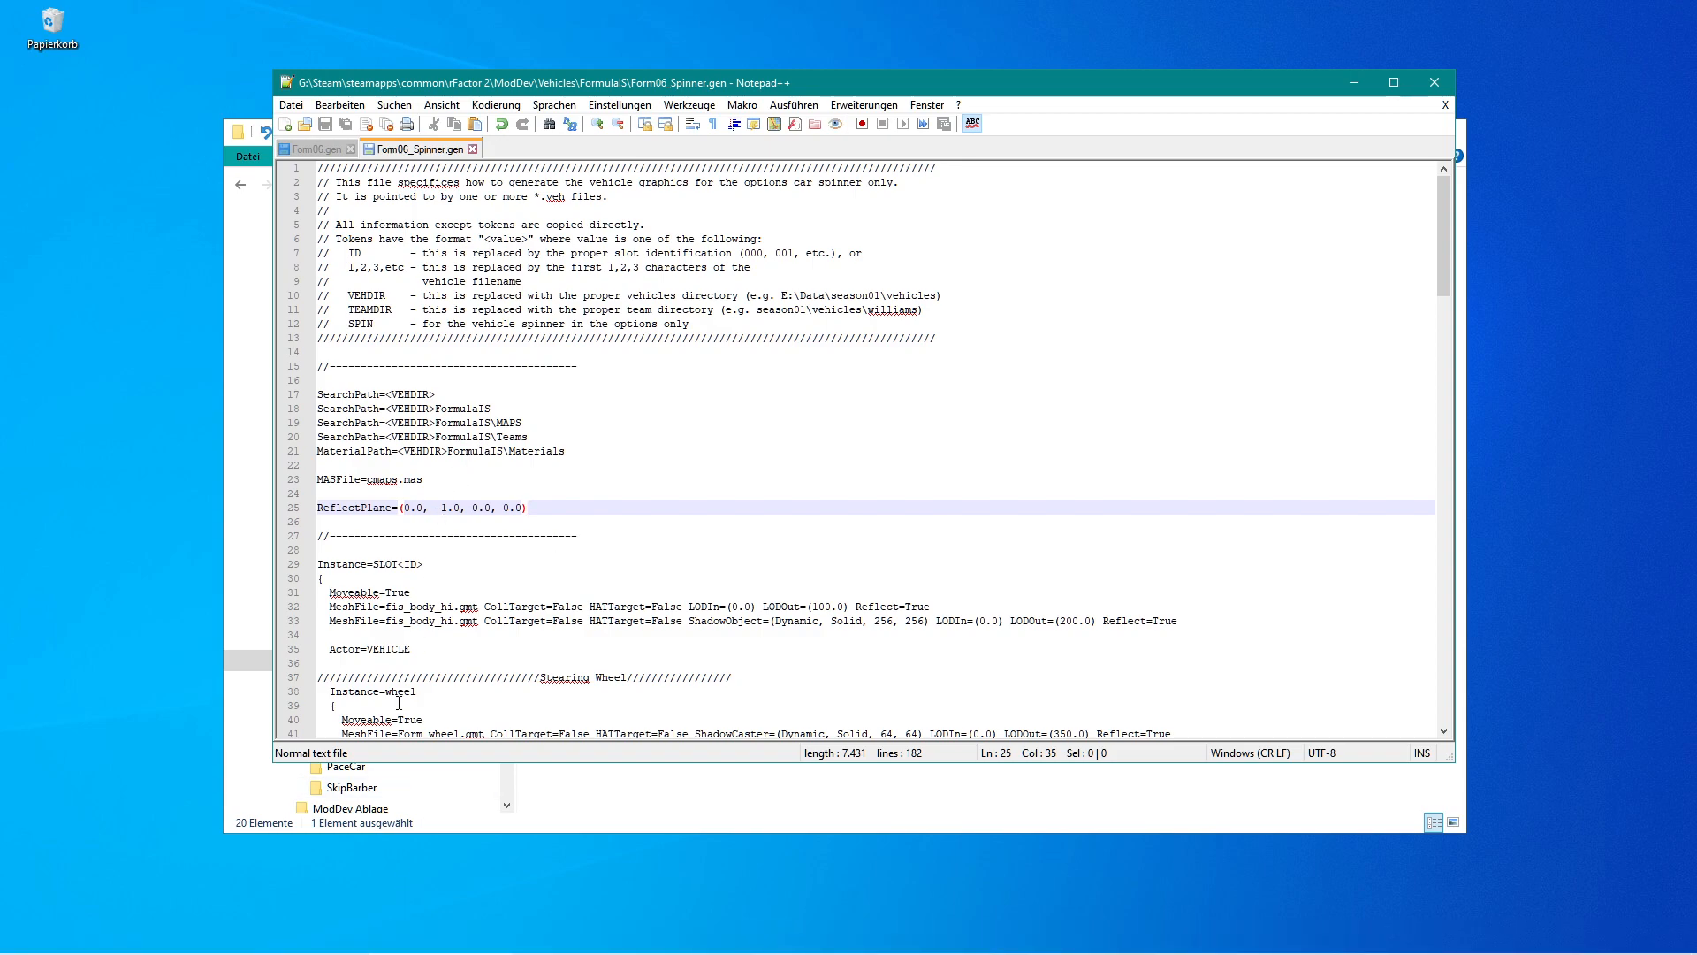
Launch Steam and start rFactor 2 in Dev Mode.
{"action": "mouse_move", "coordinate": [176, 944]}
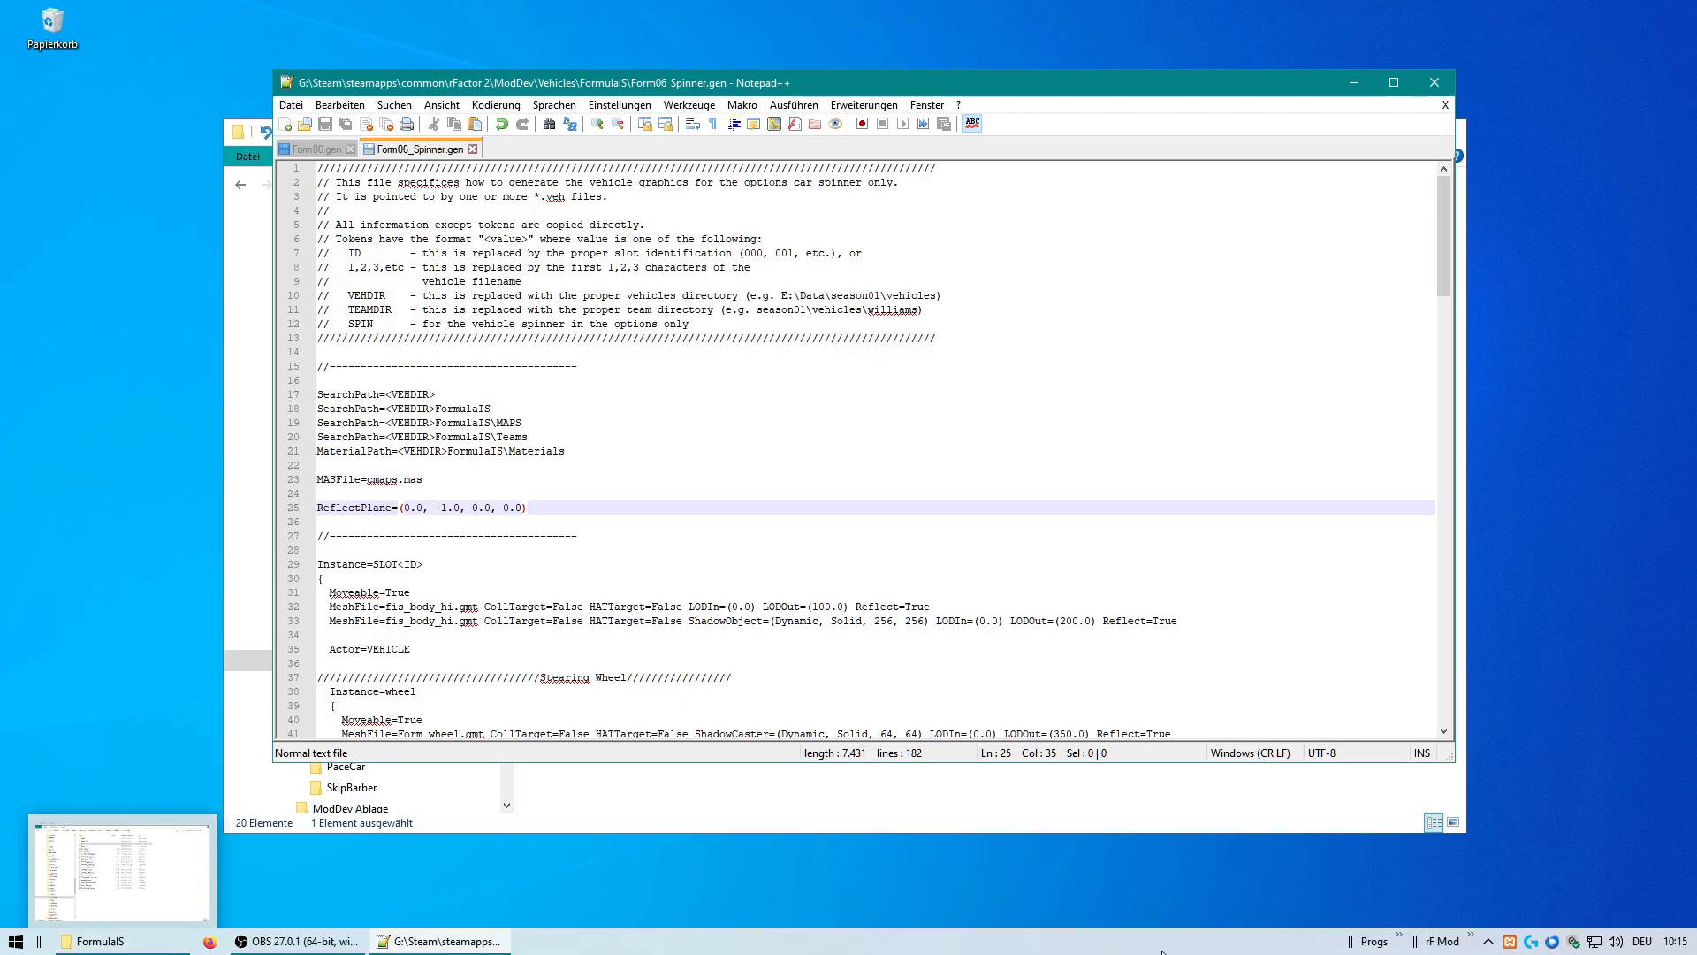
{"action": "left_click", "coordinate": [1401, 939]}
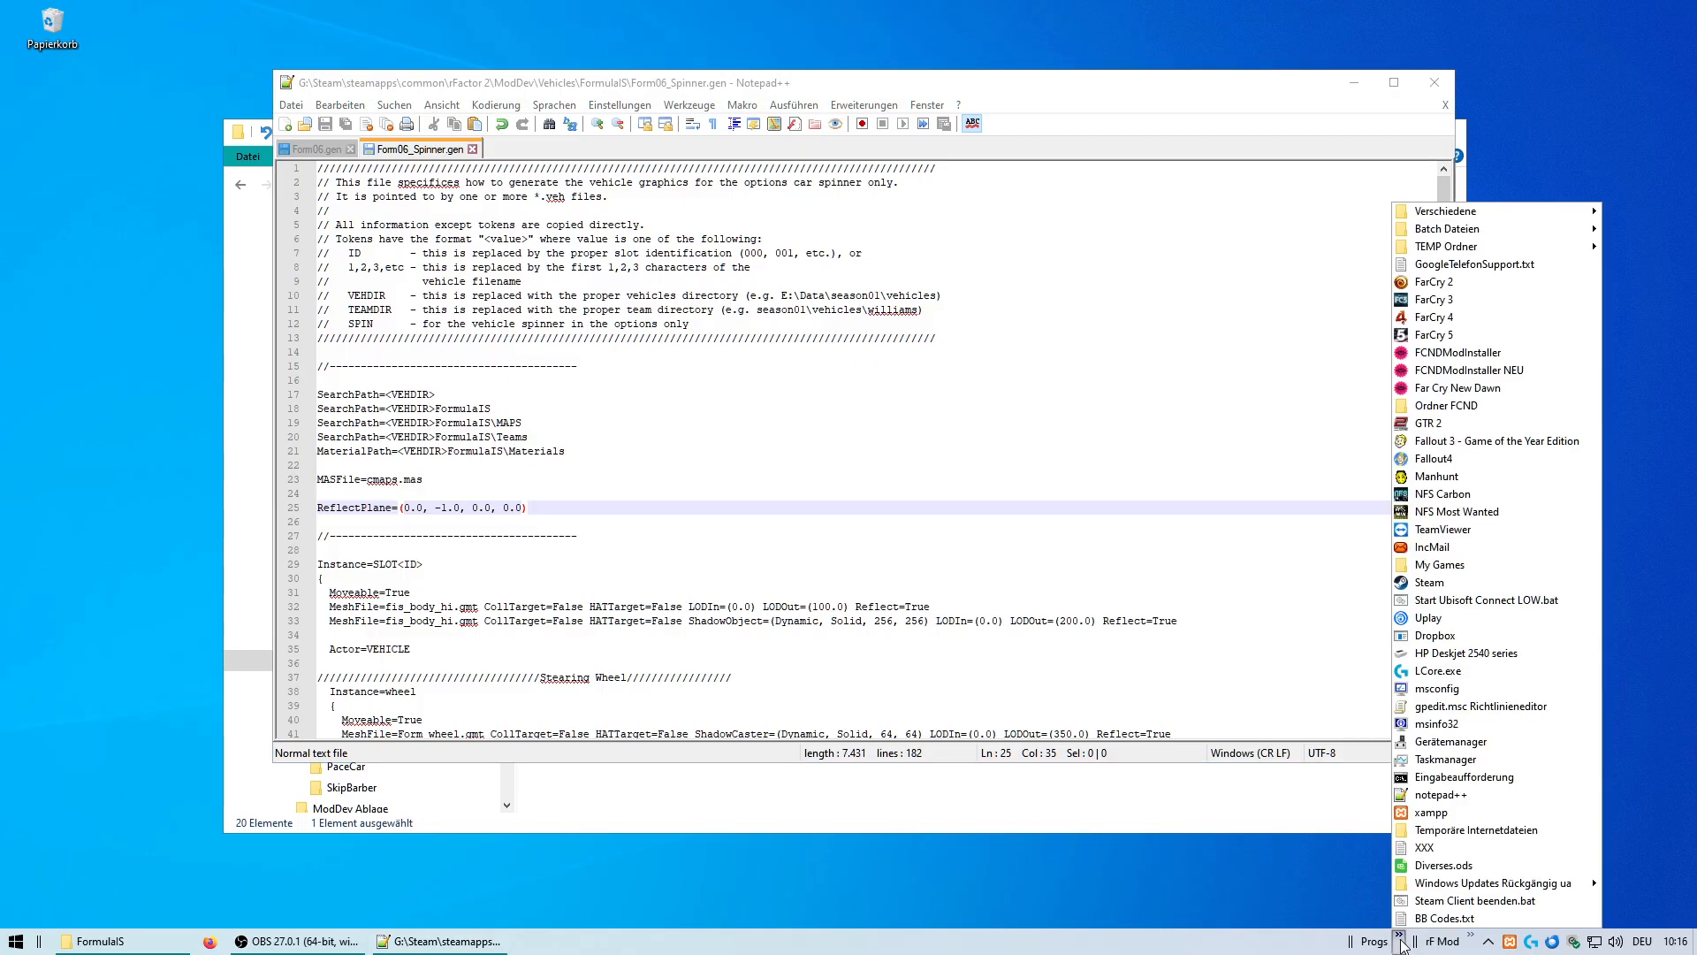
{"action": "left_click", "coordinate": [1461, 586]}
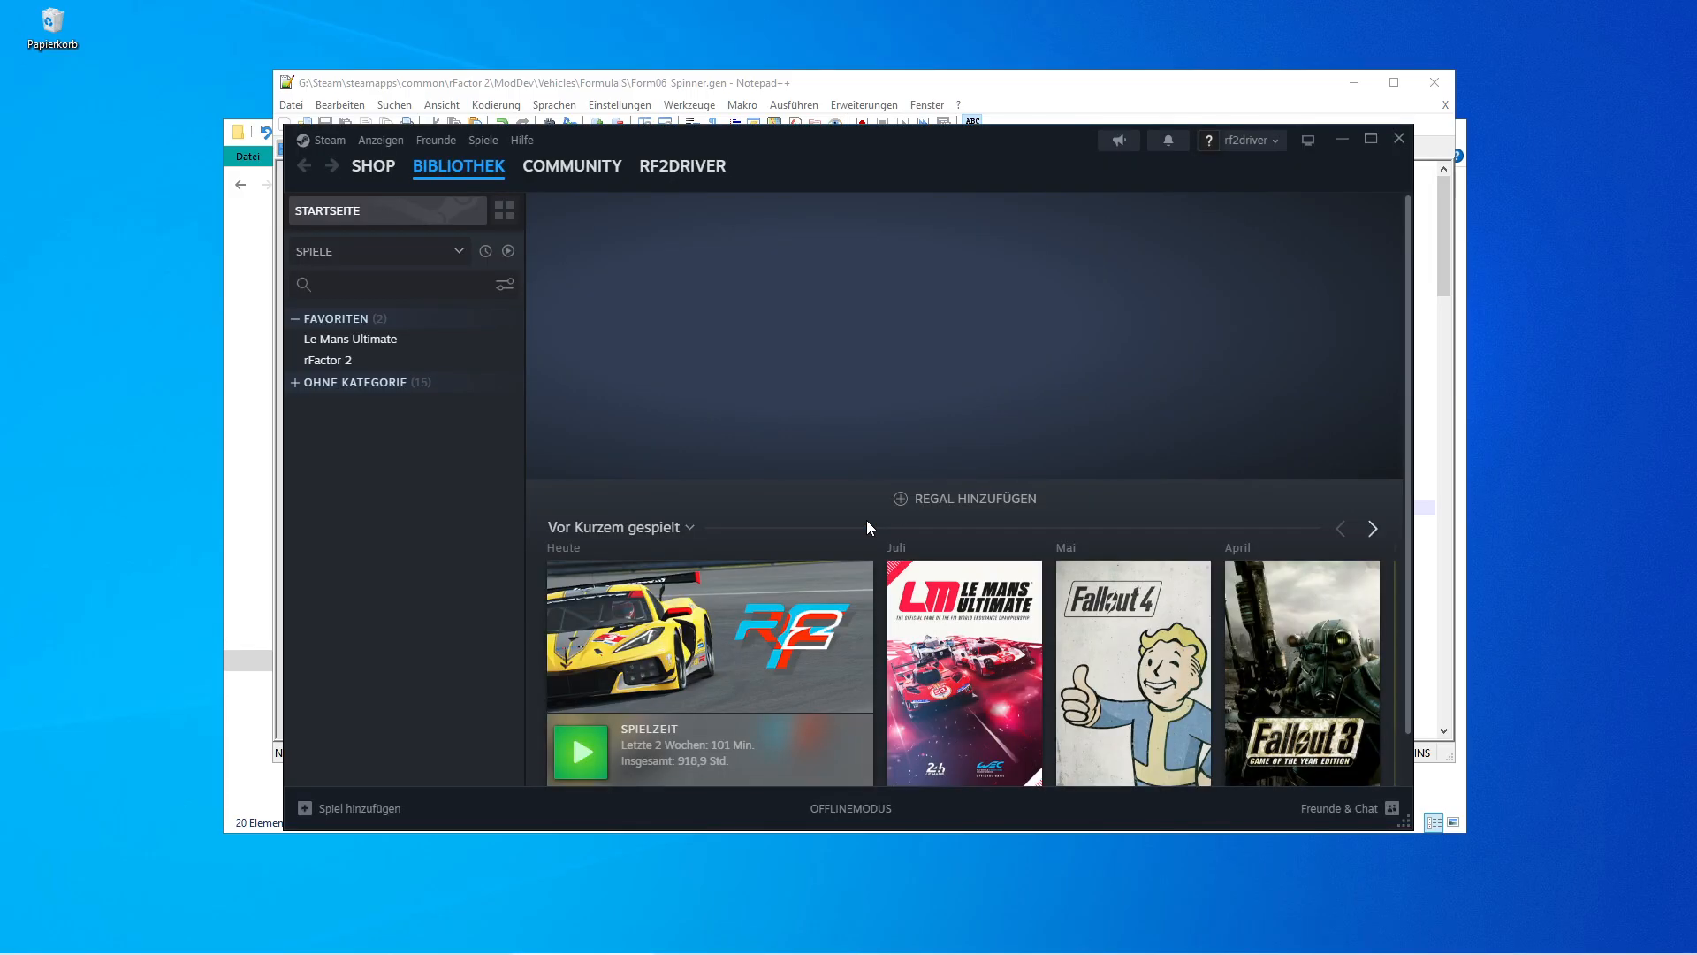
{"action": "left_click", "coordinate": [722, 407]}
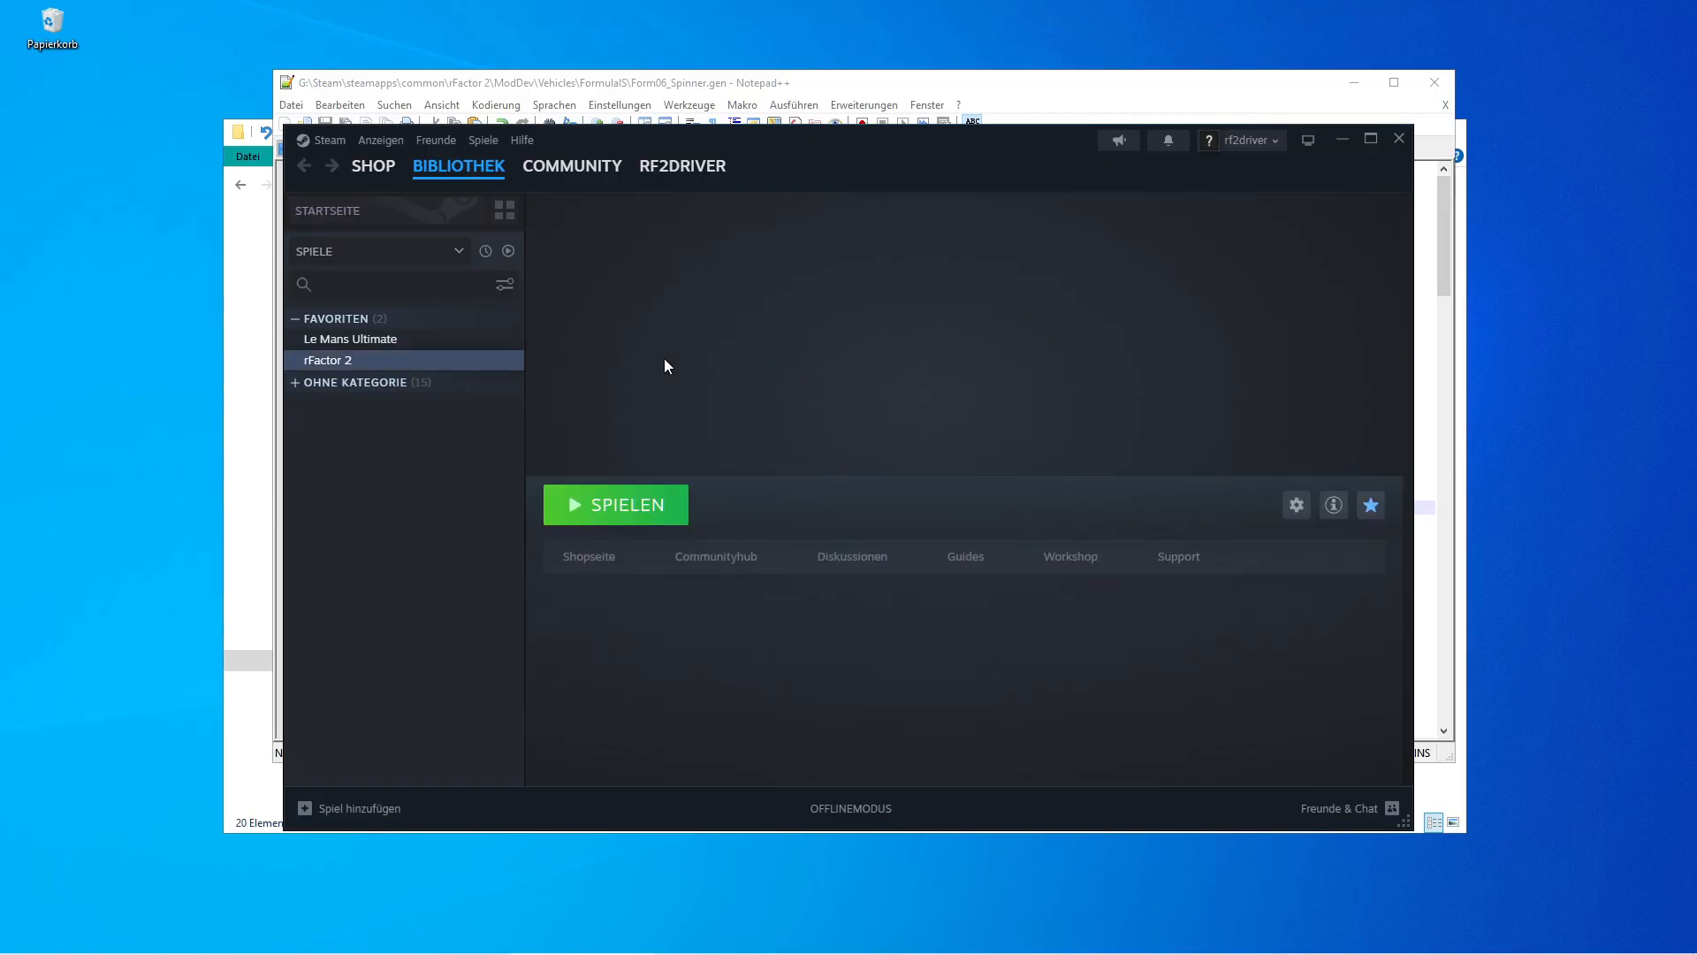
{"action": "left_click", "coordinate": [619, 508]}
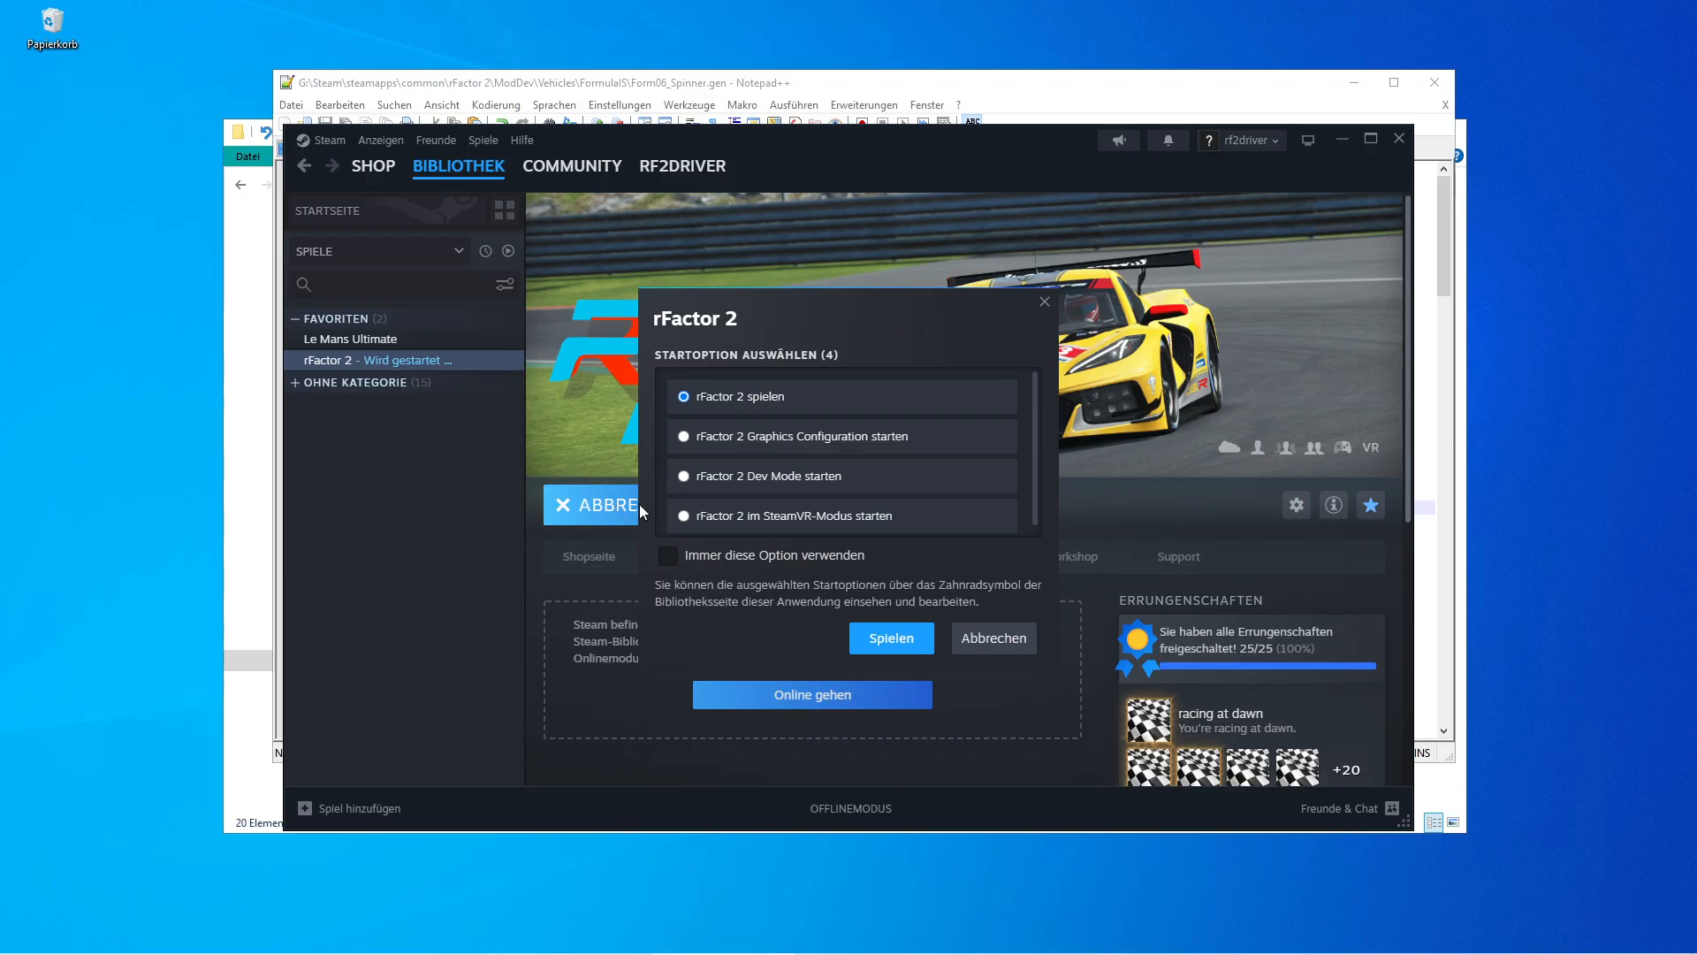
{"action": "left_click", "coordinate": [725, 478]}
{"action": "left_click", "coordinate": [883, 629]}
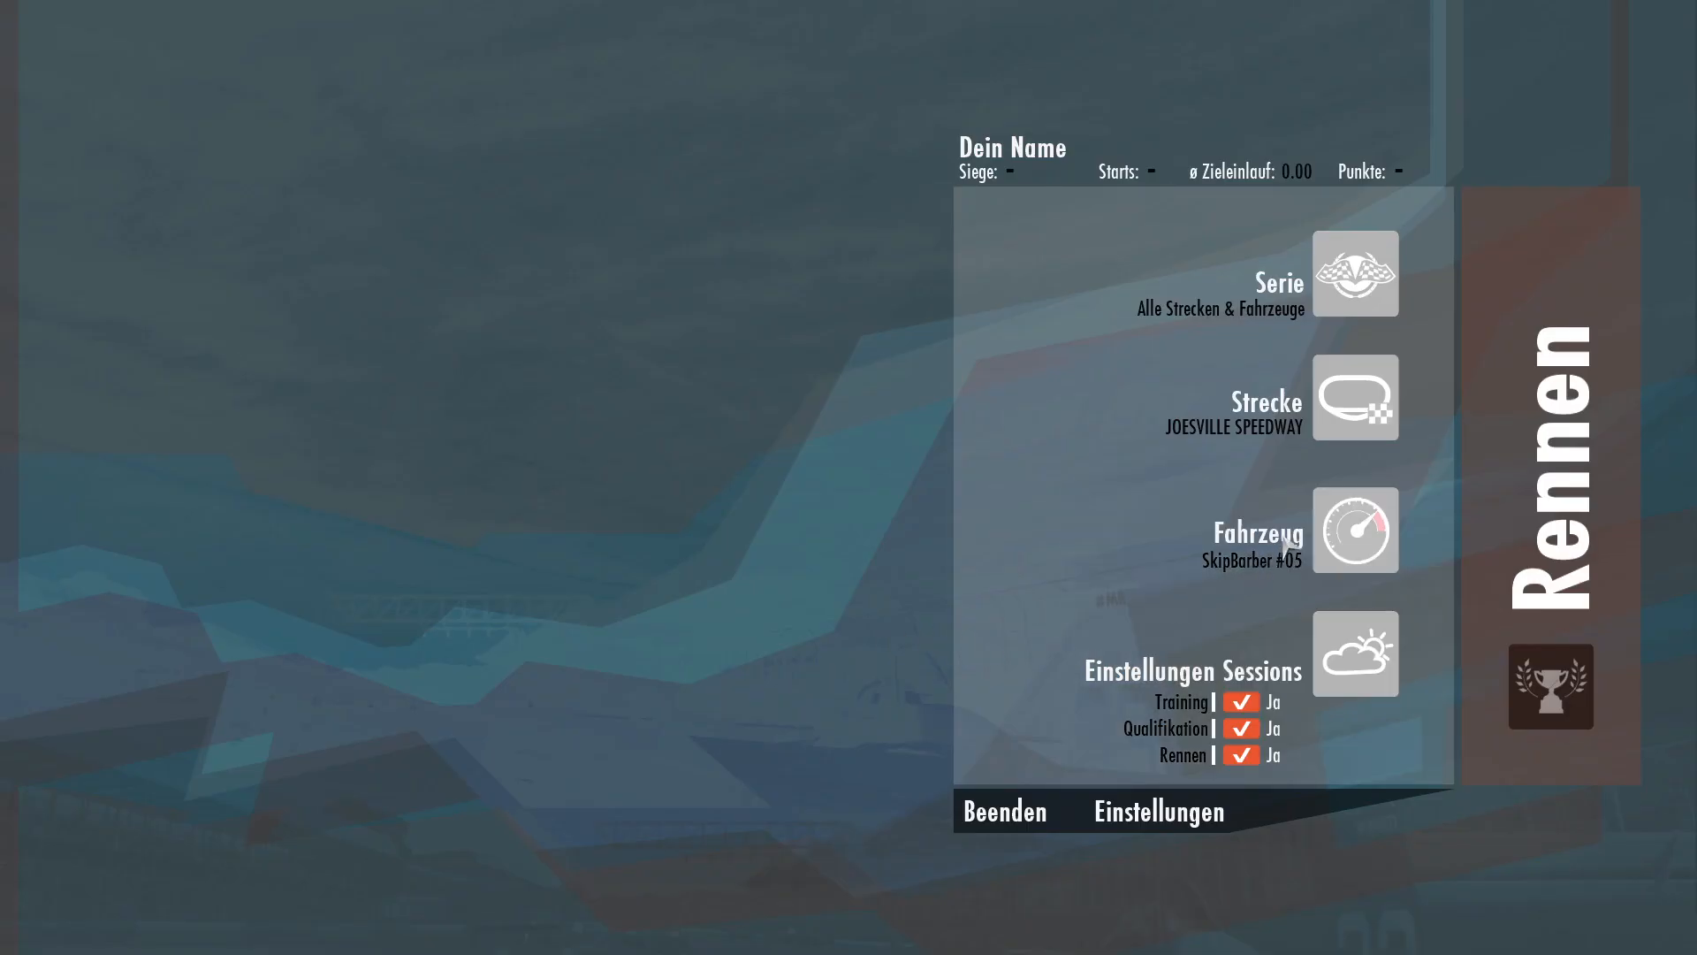
Open vehicle selection, expand the 2006 Formula IS class under RaceWorks, and choose BallRacing #01.
{"action": "left_click", "coordinate": [1255, 535]}
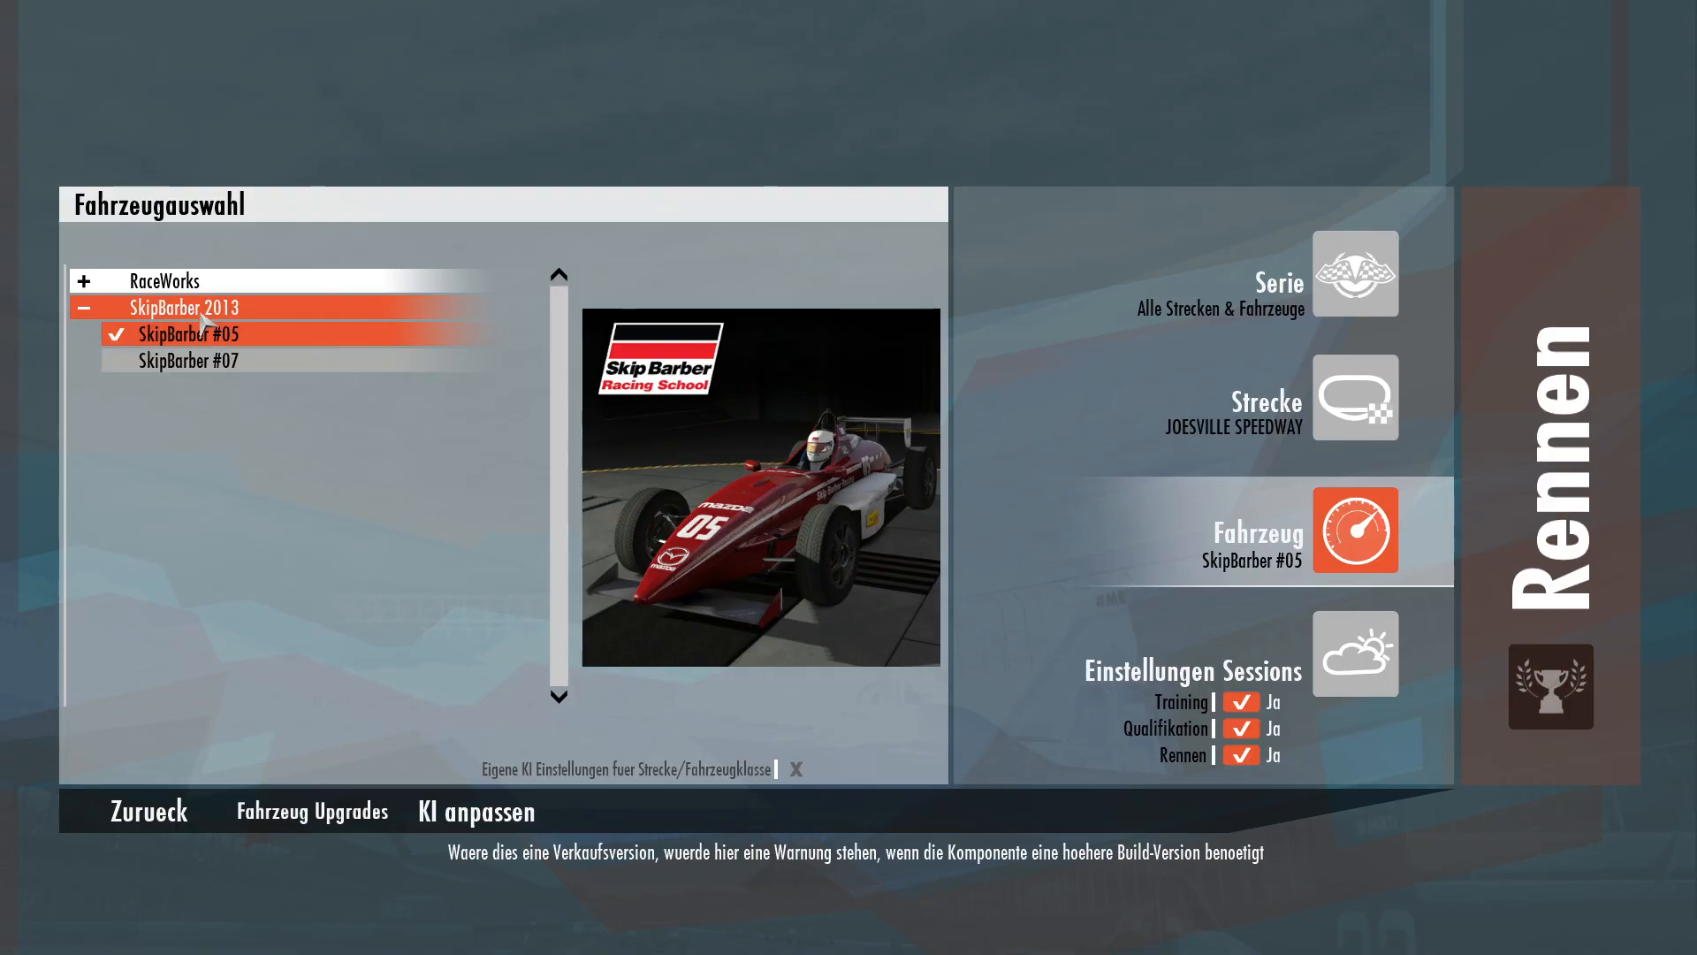
{"action": "left_click", "coordinate": [200, 285]}
{"action": "left_click", "coordinate": [199, 305]}
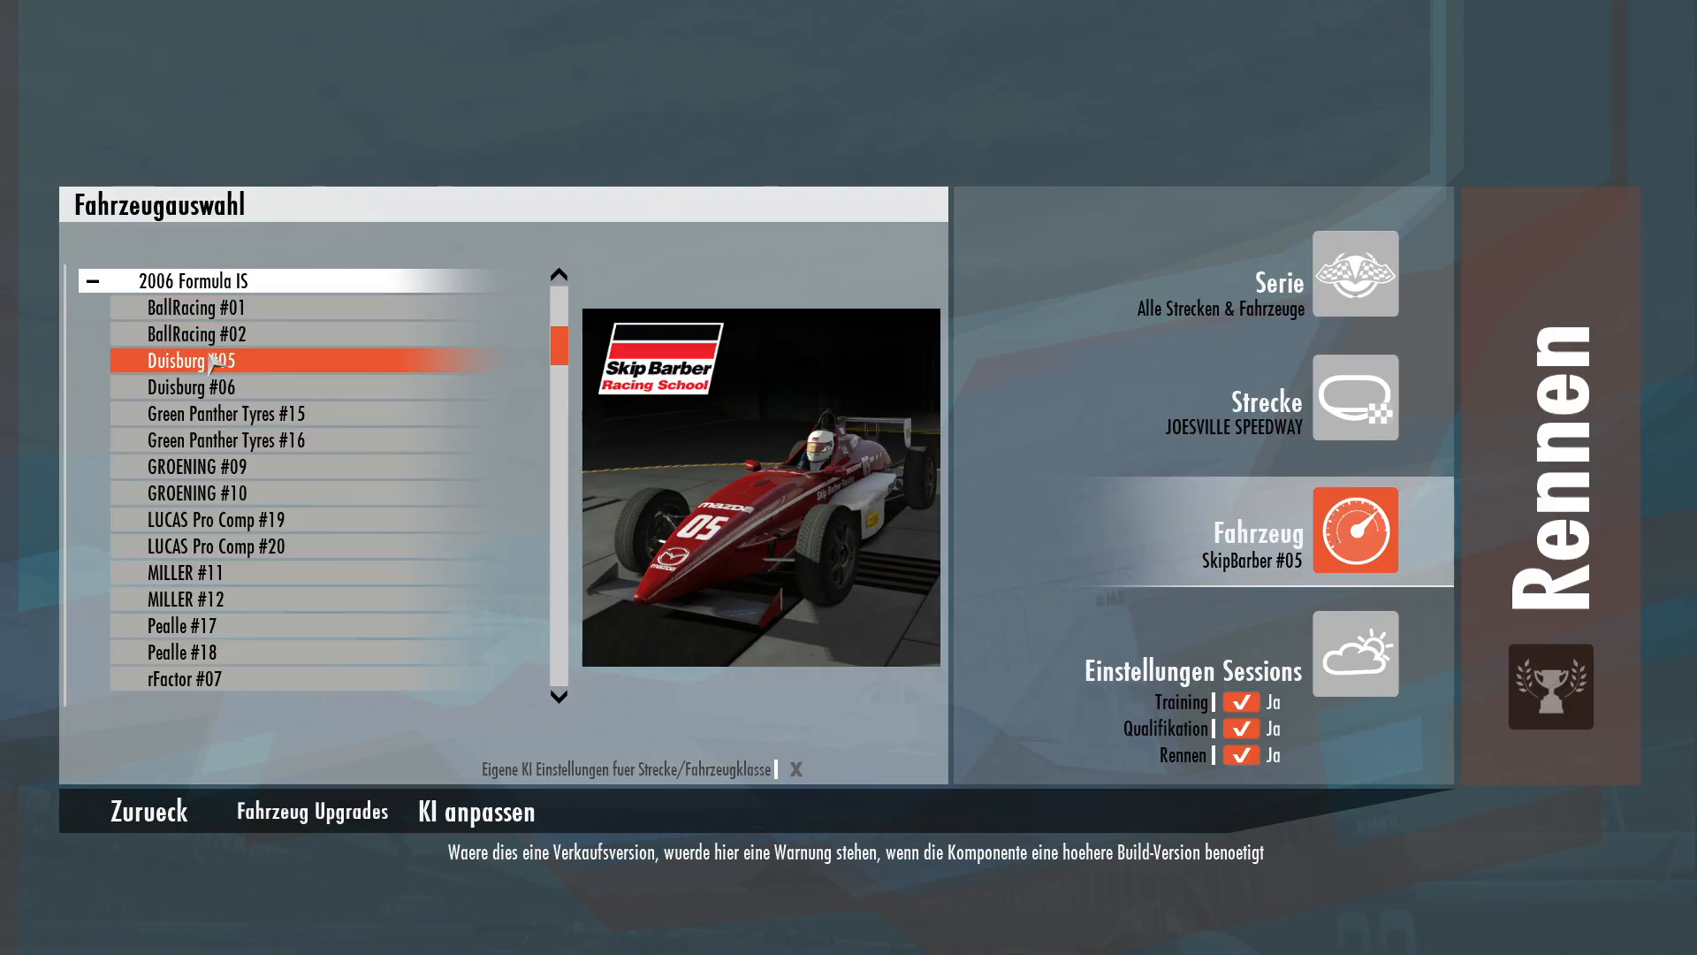
{"action": "scroll", "coordinate": [312, 549], "scroll_direction": "down", "scroll_amount": 2}
{"action": "scroll", "coordinate": [311, 557], "scroll_direction": "down", "scroll_amount": 2}
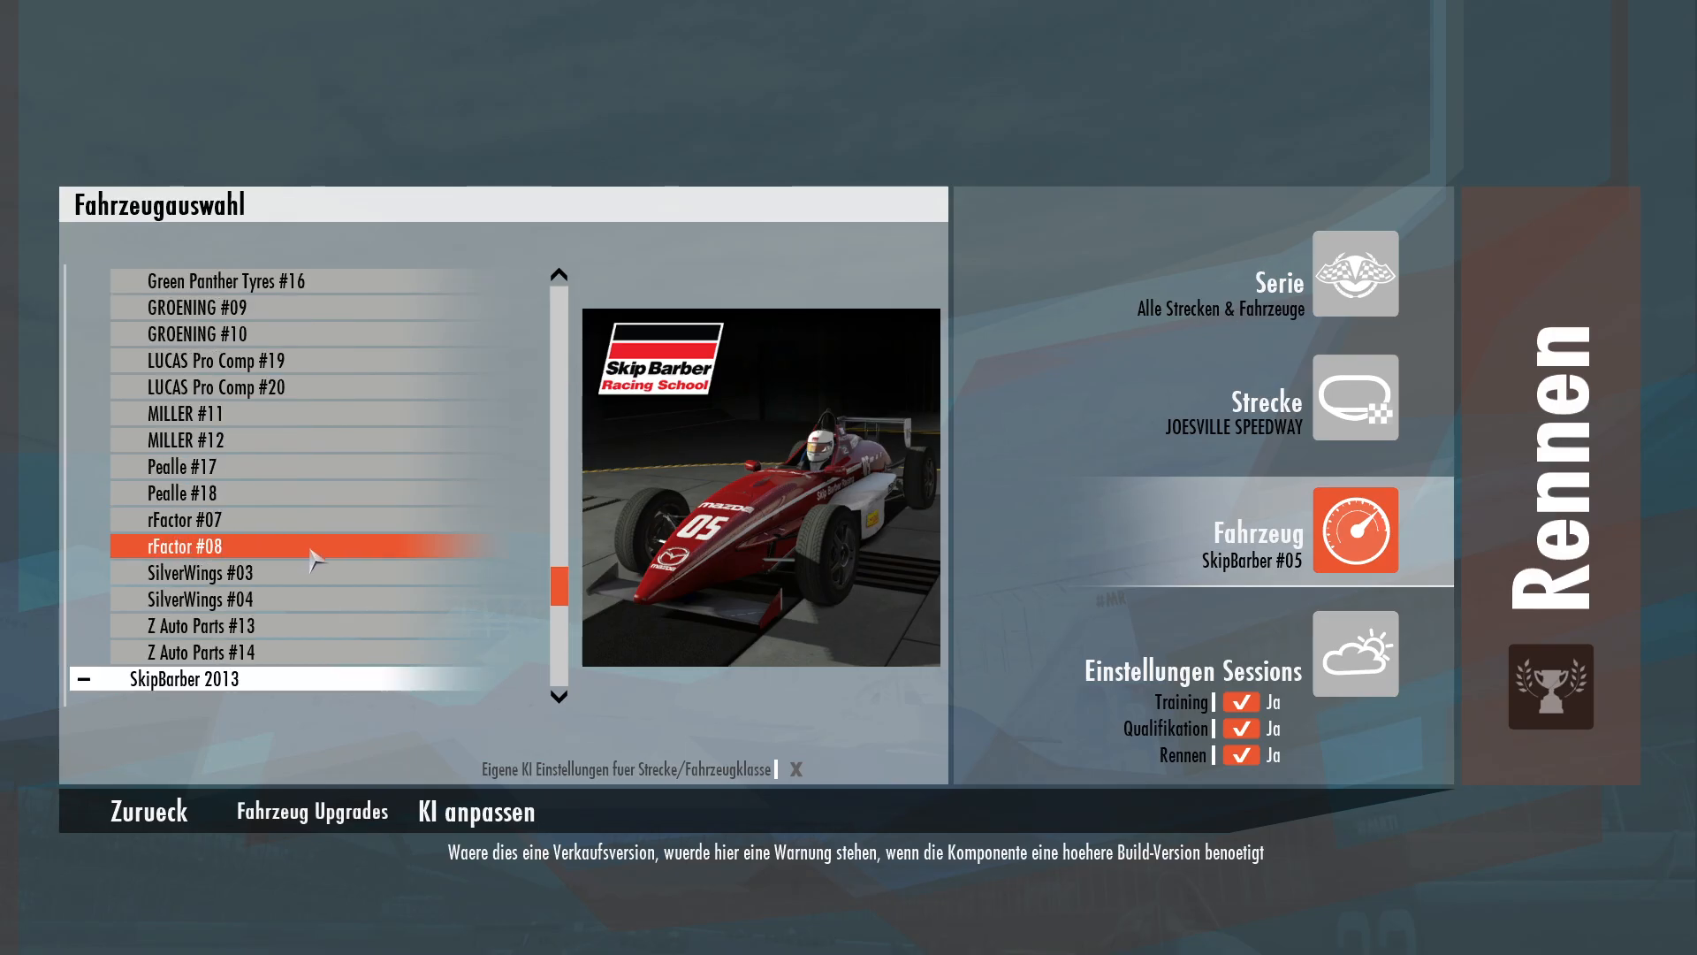
{"action": "scroll", "coordinate": [311, 572], "scroll_direction": "up", "scroll_amount": 2}
{"action": "scroll", "coordinate": [310, 573], "scroll_direction": "up", "scroll_amount": 5}
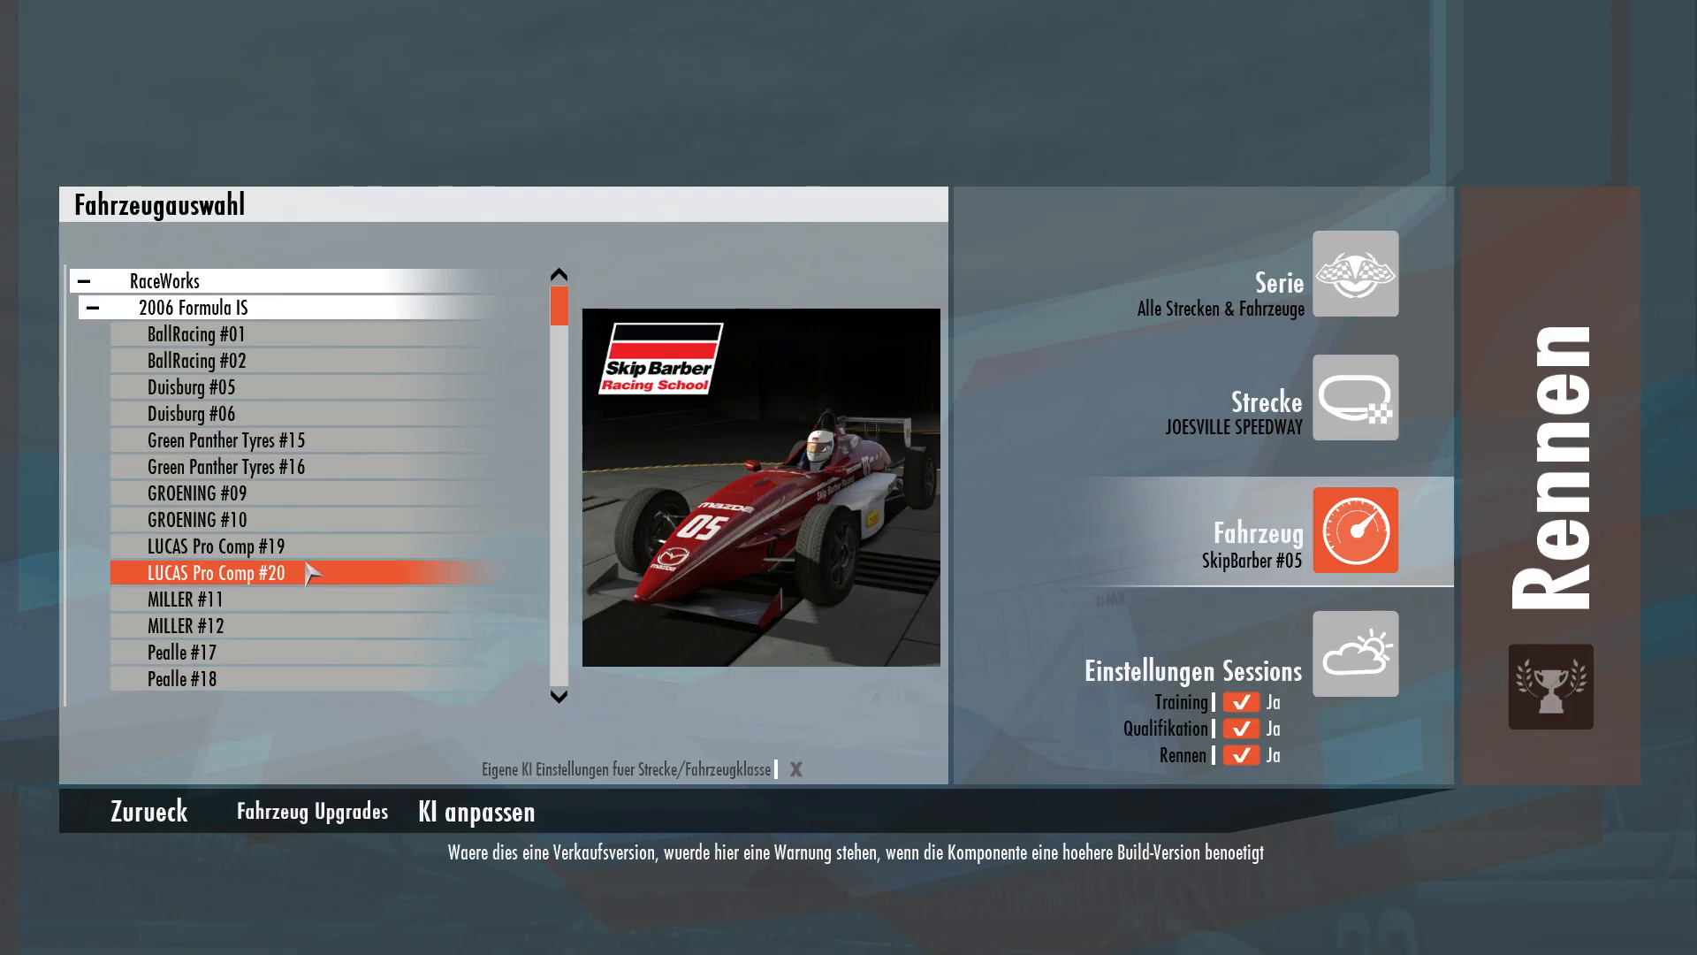
{"action": "left_click", "coordinate": [221, 341]}
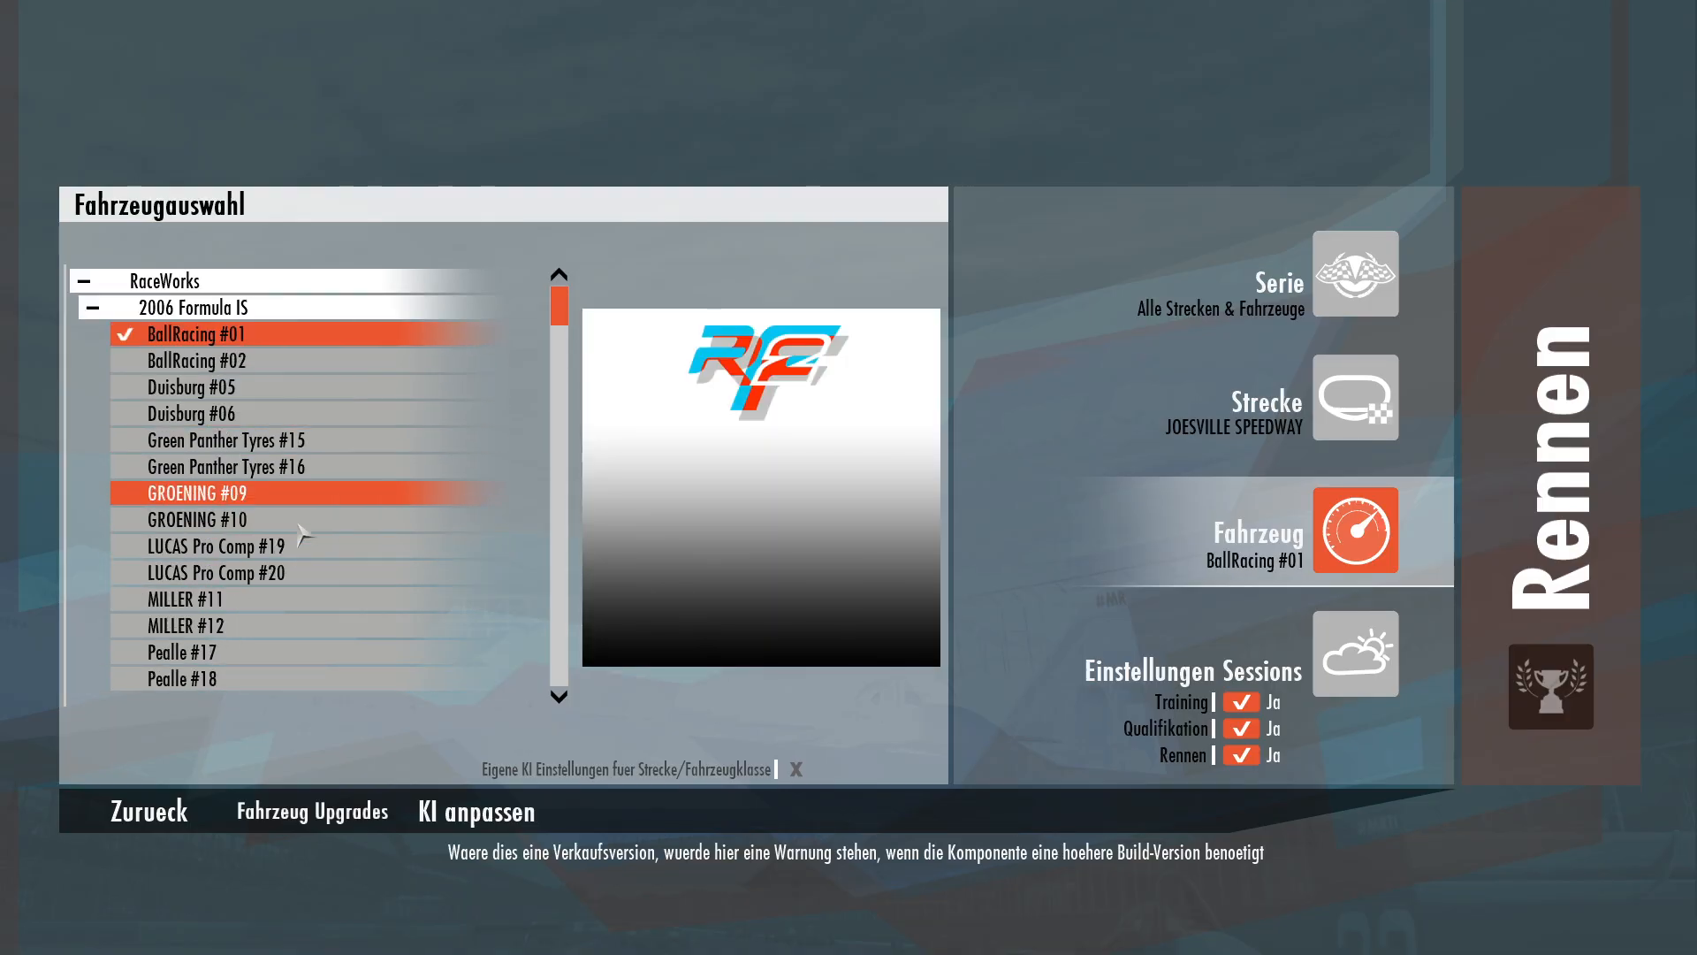
Open the car's upgrades, expand Track Configuration to browse its rounds, and return to vehicle selection.
{"action": "left_click", "coordinate": [315, 815]}
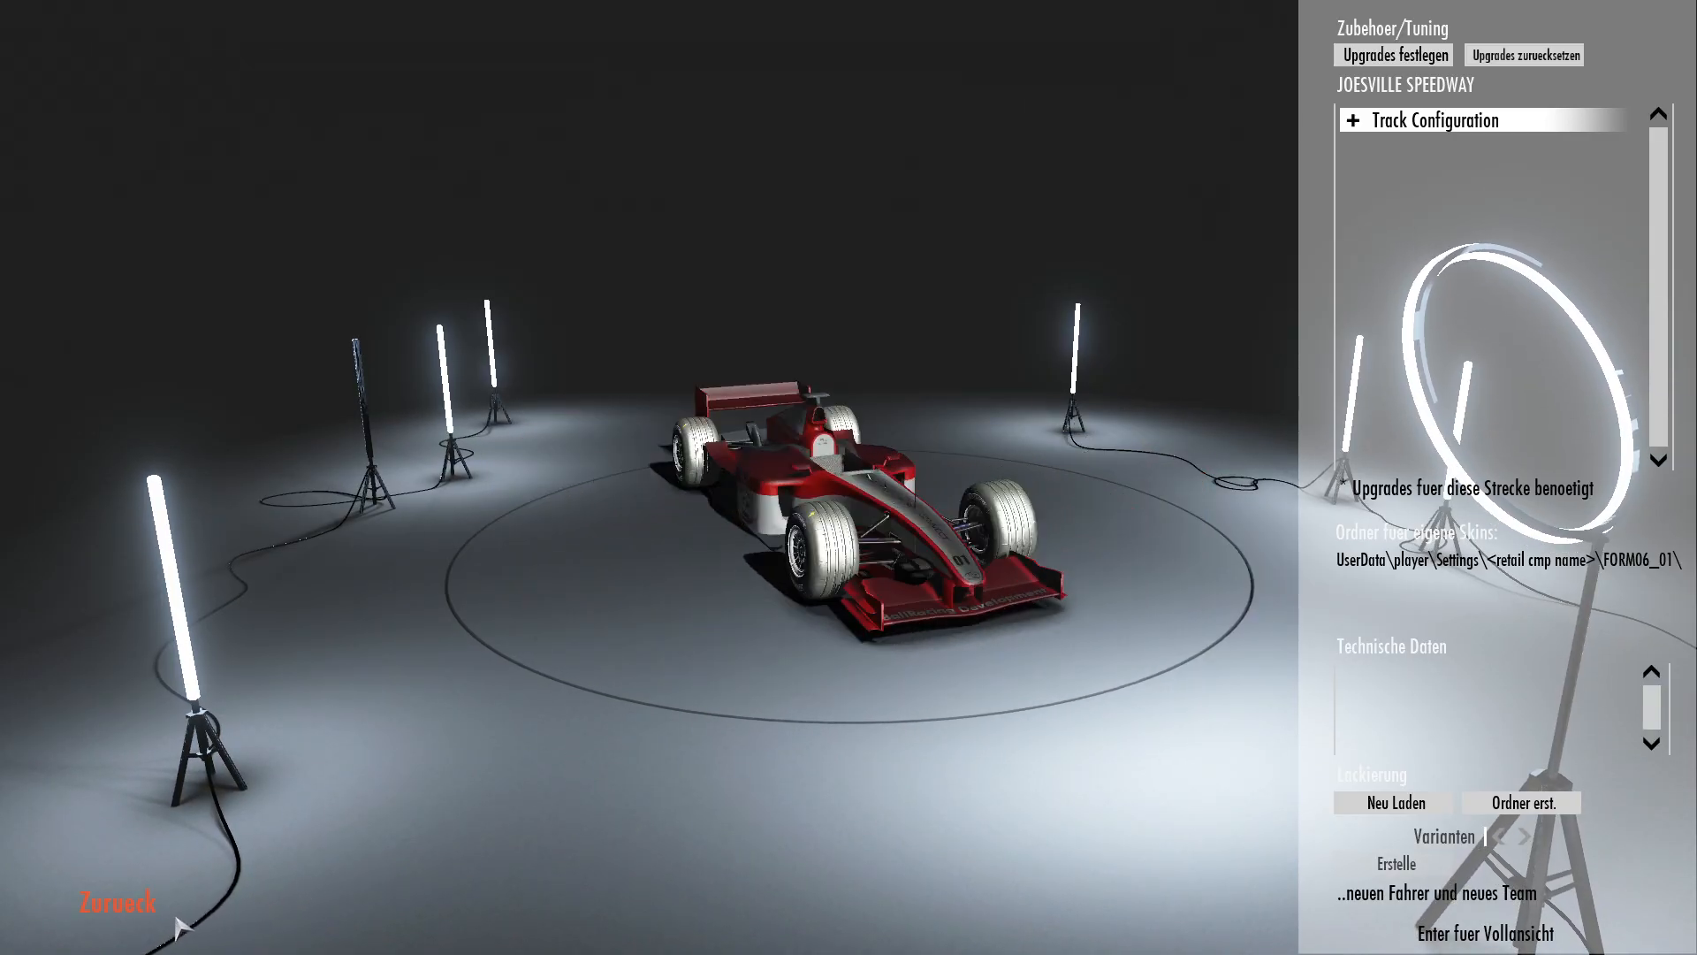
{"action": "left_click", "coordinate": [1352, 122]}
{"action": "scroll", "coordinate": [1577, 256], "scroll_direction": "down", "scroll_amount": 8}
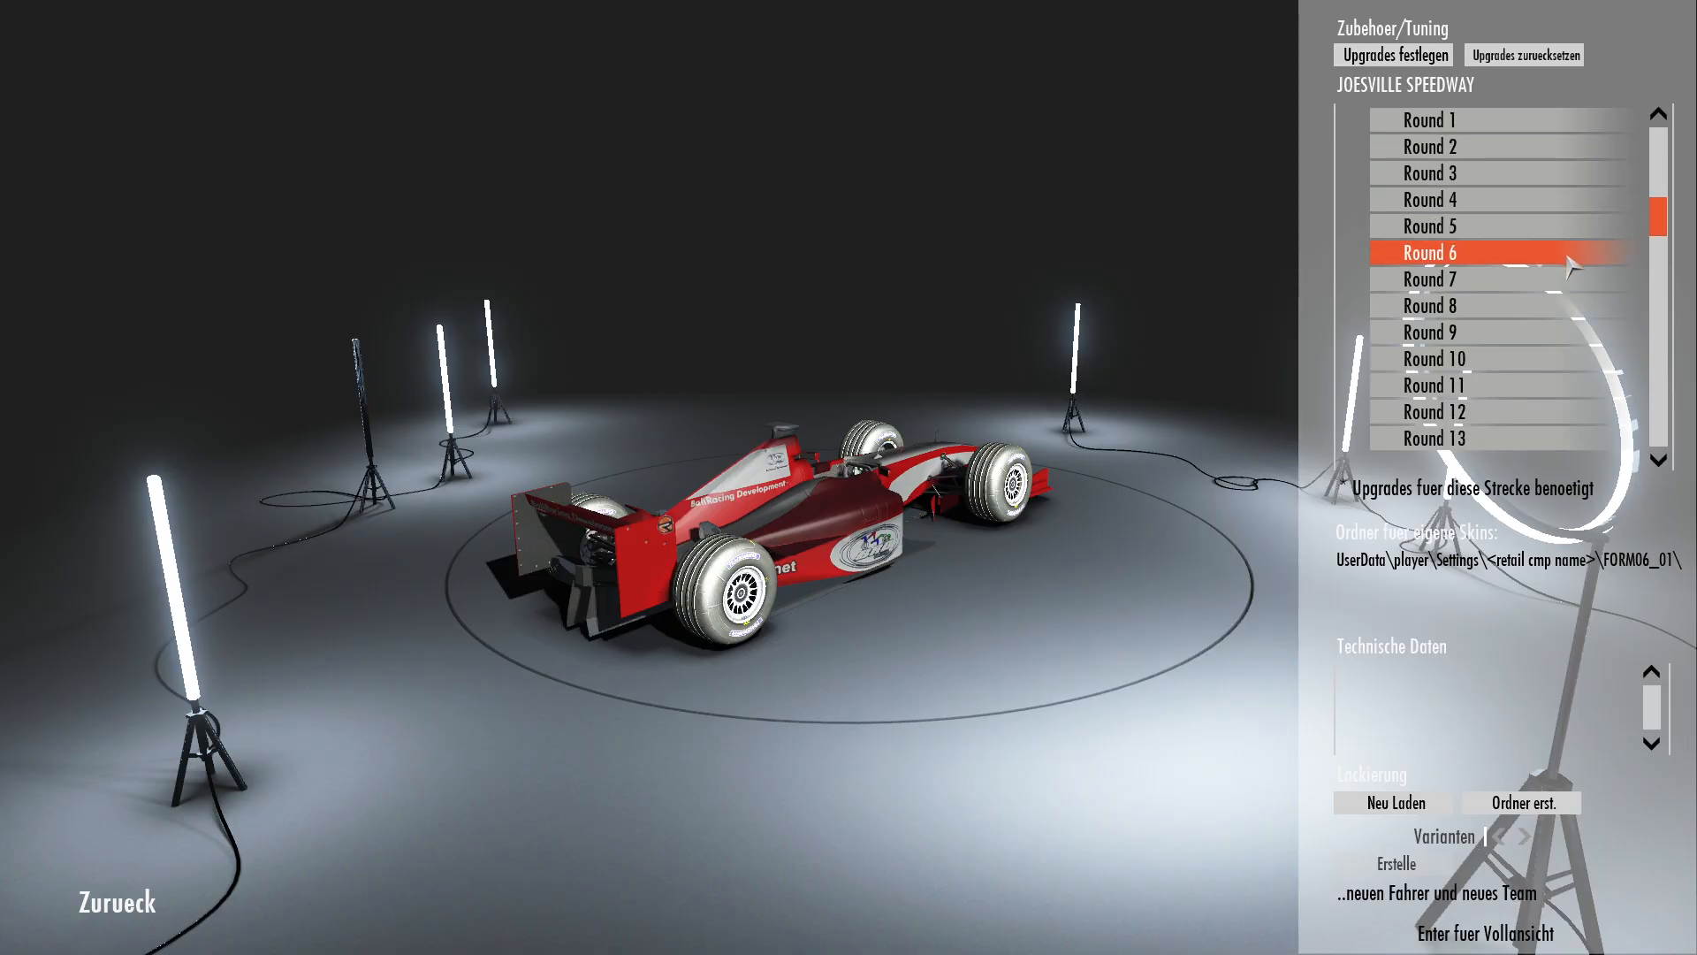
{"action": "scroll", "coordinate": [1576, 279], "scroll_direction": "up", "scroll_amount": 8}
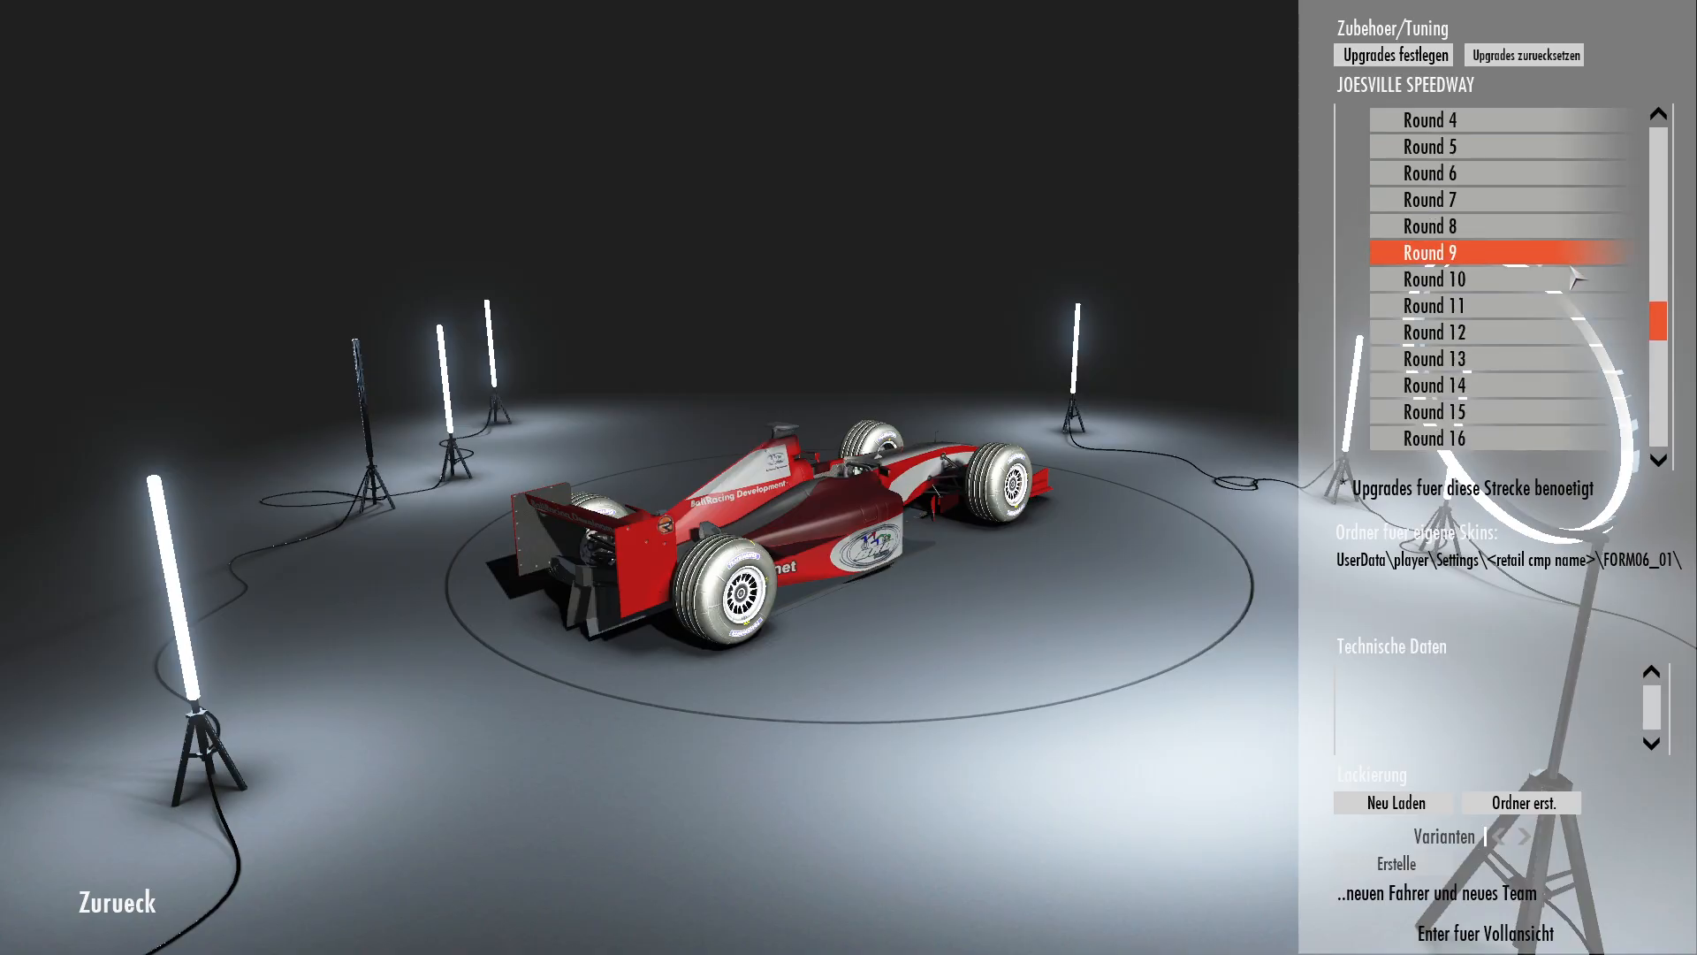
{"action": "left_click", "coordinate": [135, 906]}
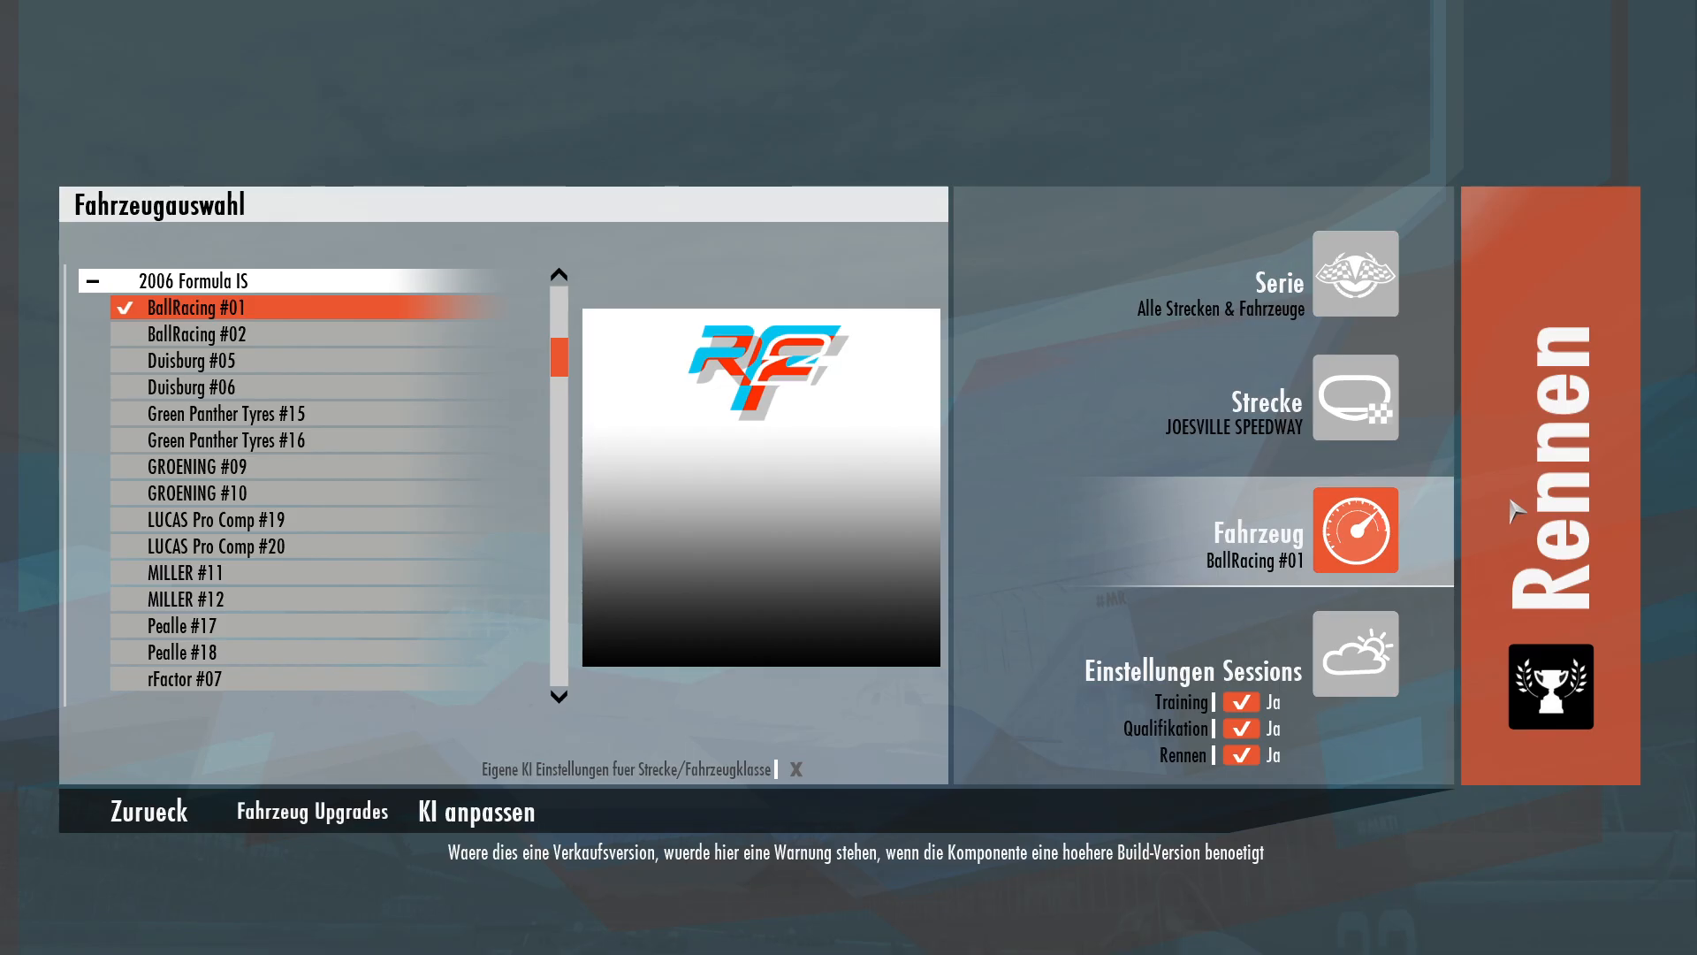
Start the session at Joesville Speedway and inspect the car in full-screen view before returning to the monitor.
{"action": "left_click", "coordinate": [1542, 511]}
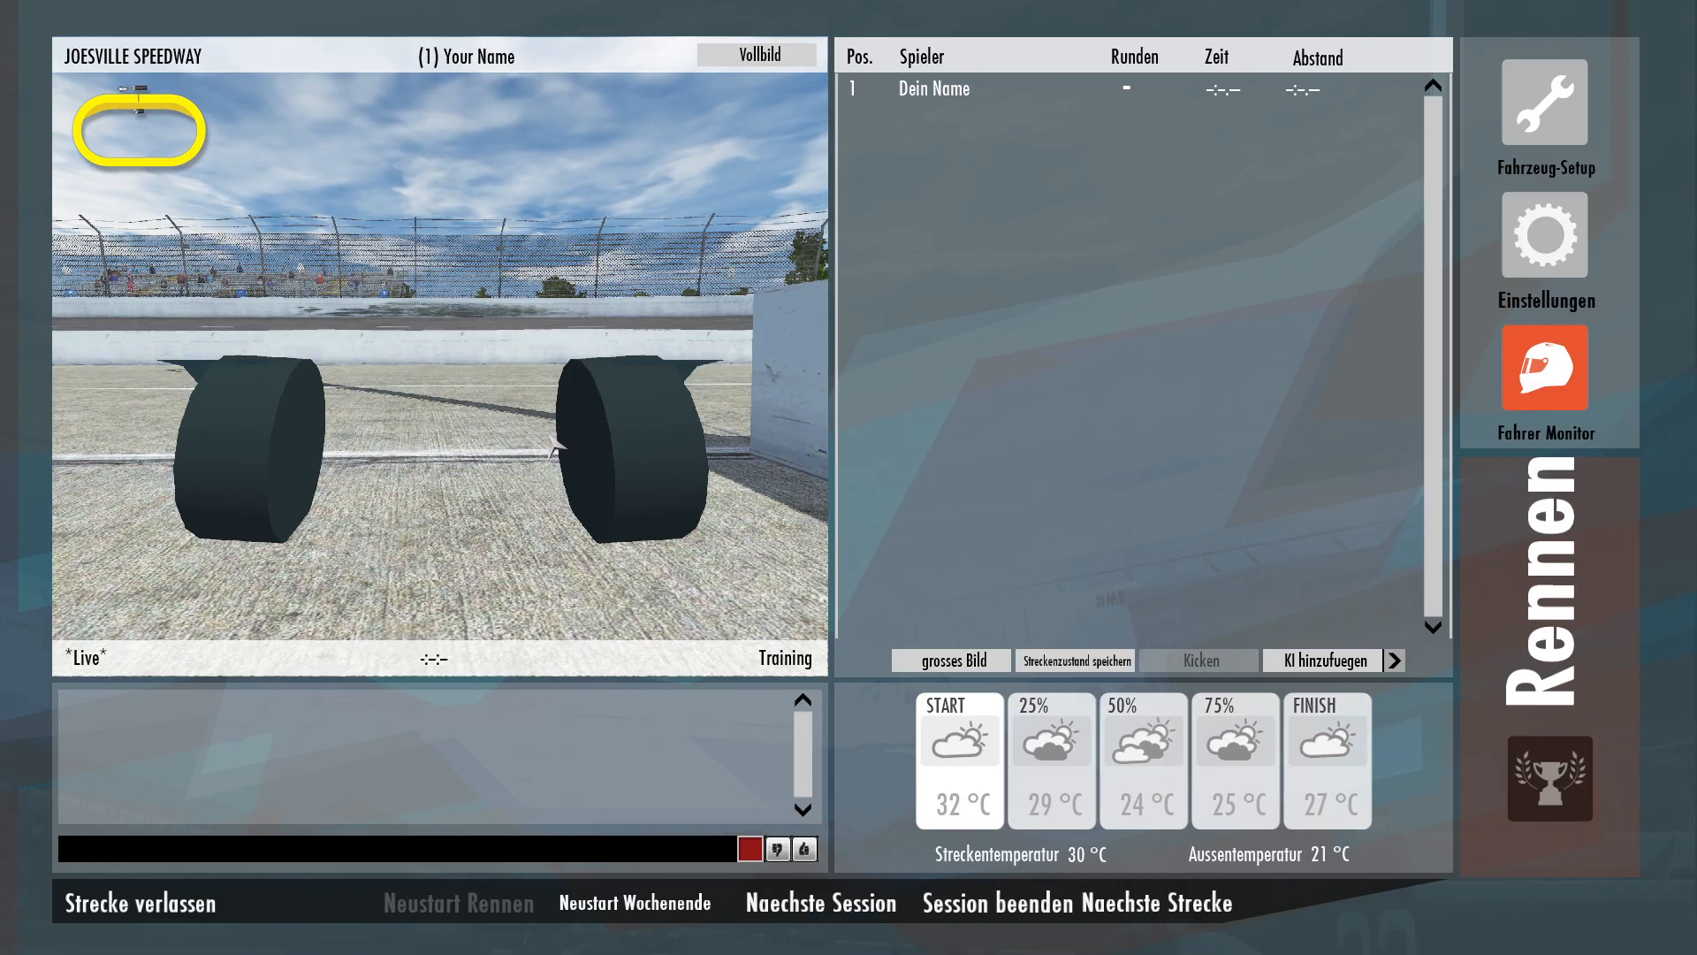
{"action": "left_click", "coordinate": [750, 59]}
{"action": "key", "text": "c"}
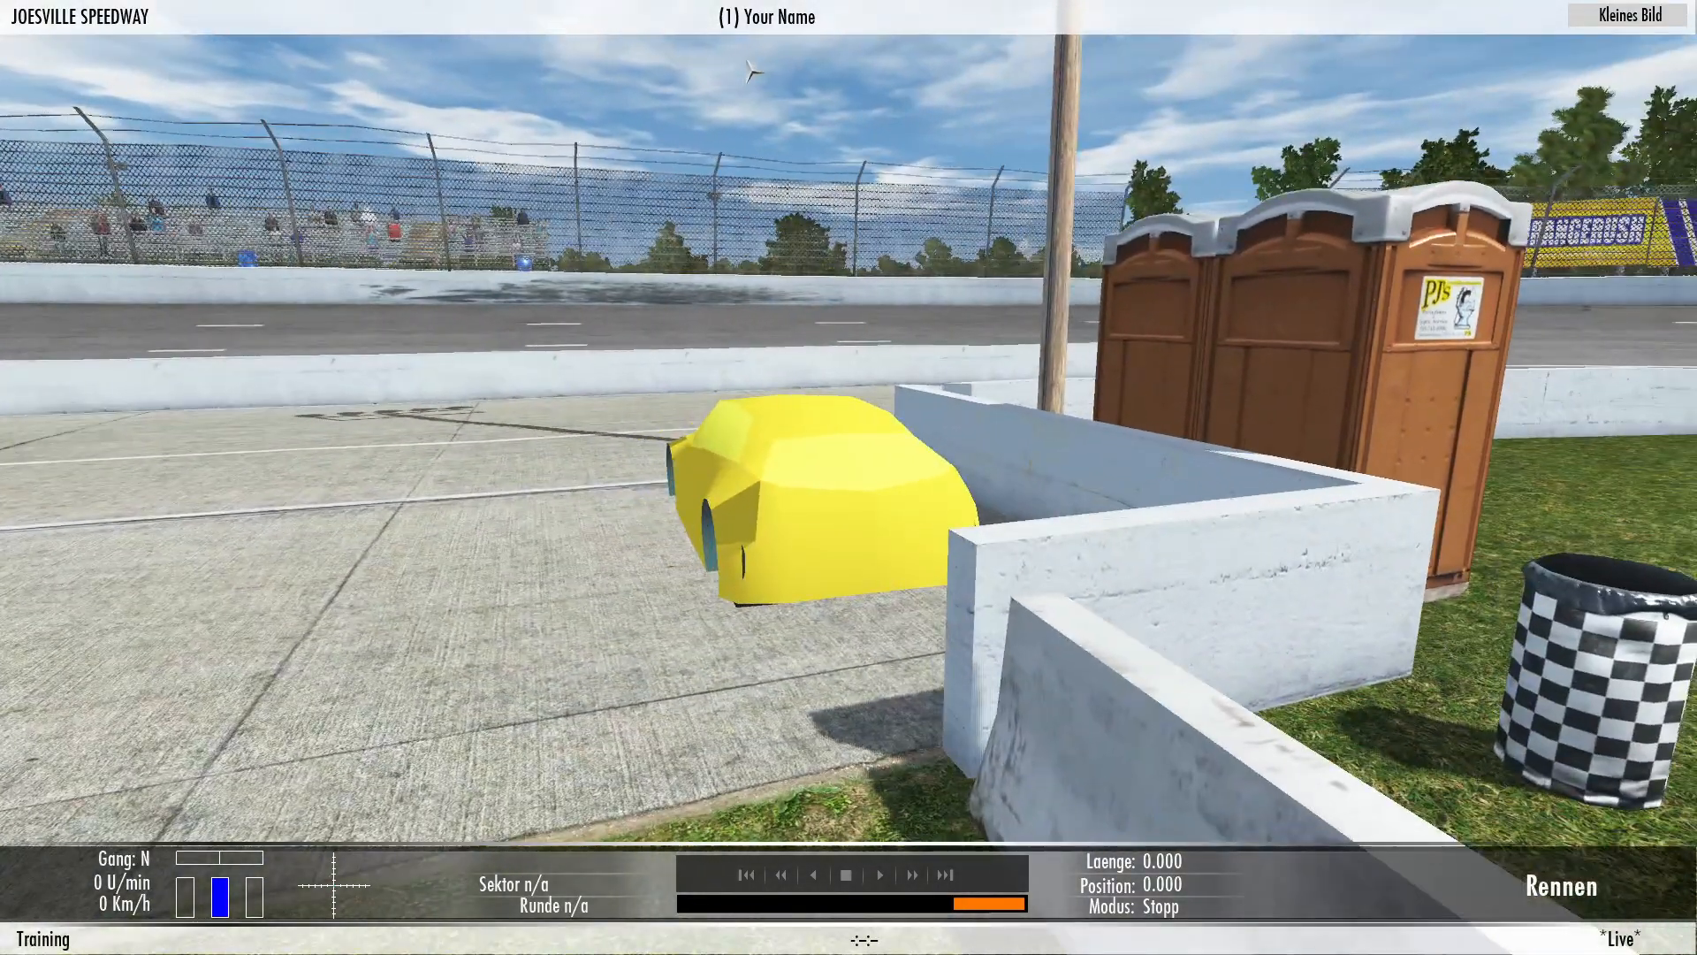
{"action": "left_click", "coordinate": [1610, 19]}
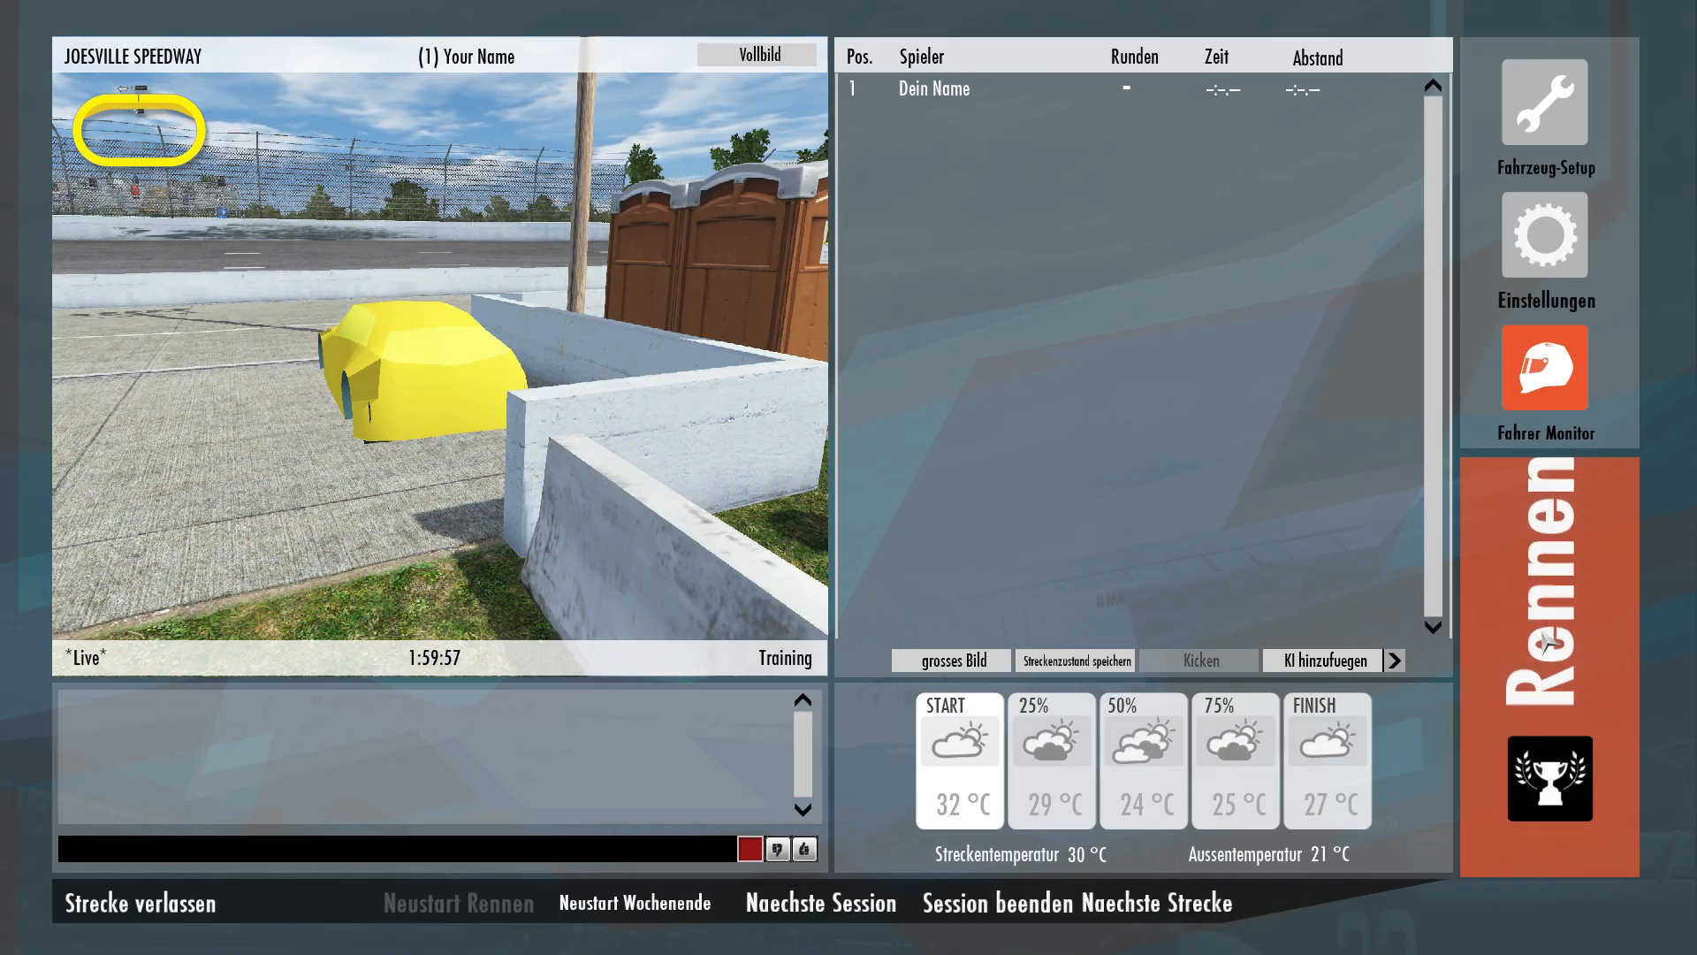
Switch to the desktop and launch Audacity from the taskbar shortcuts.
{"action": "key", "text": "alt+Tab"}
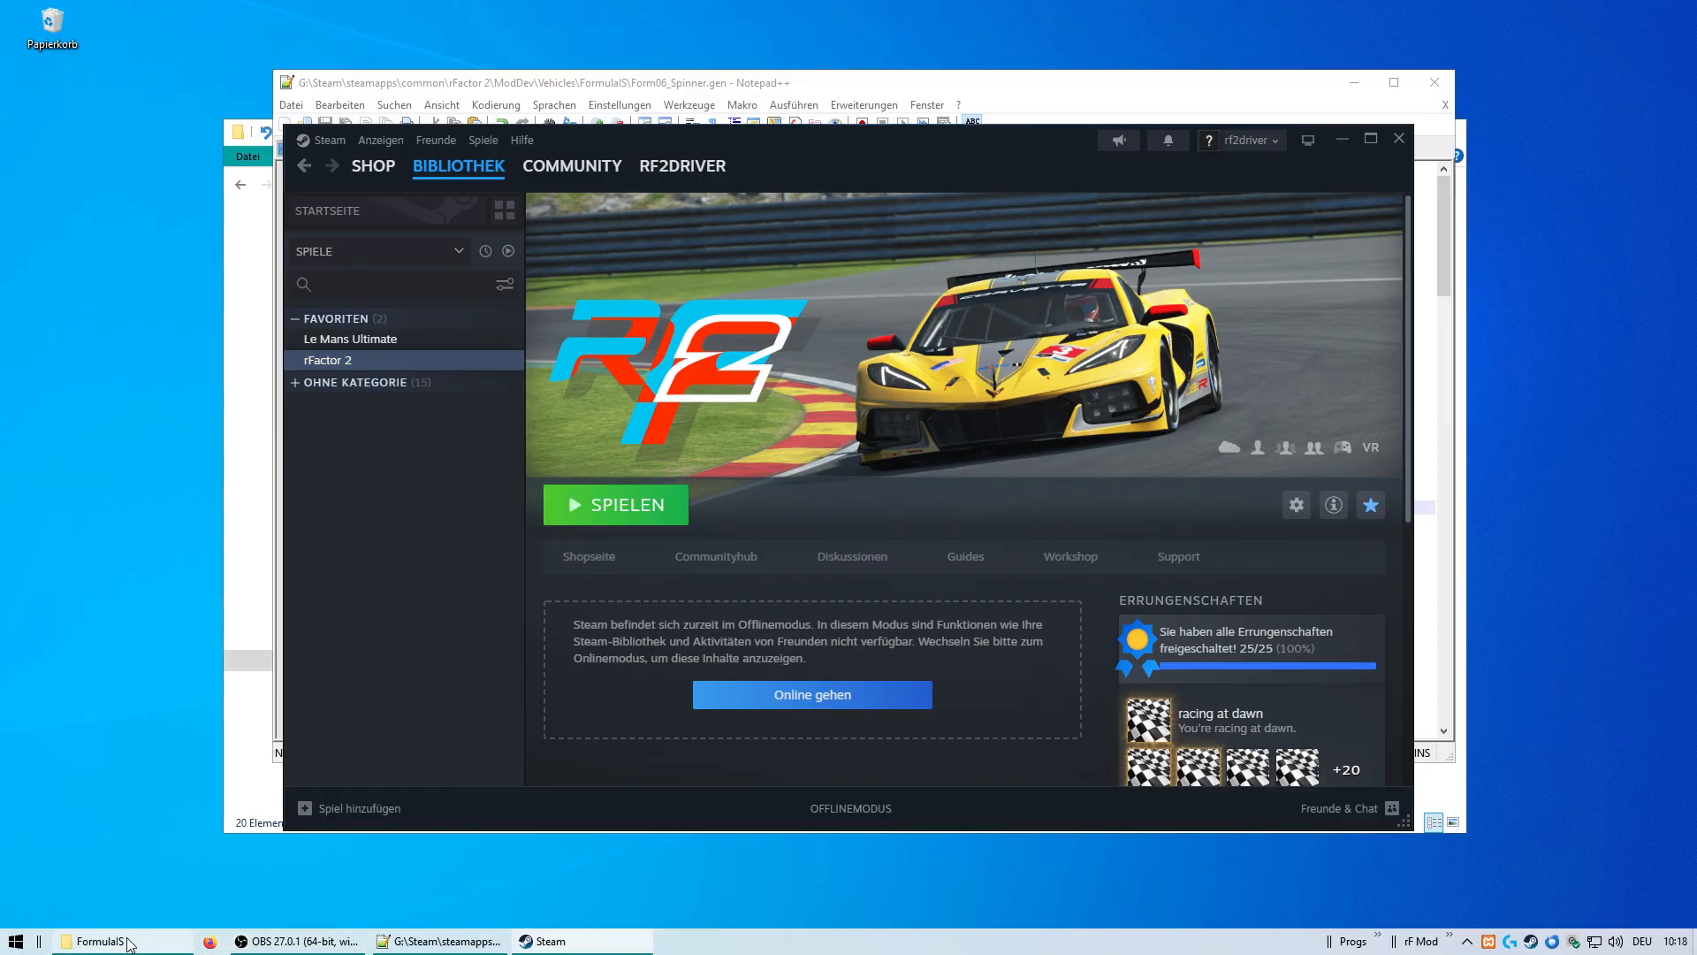
{"action": "mouse_move", "coordinate": [126, 946]}
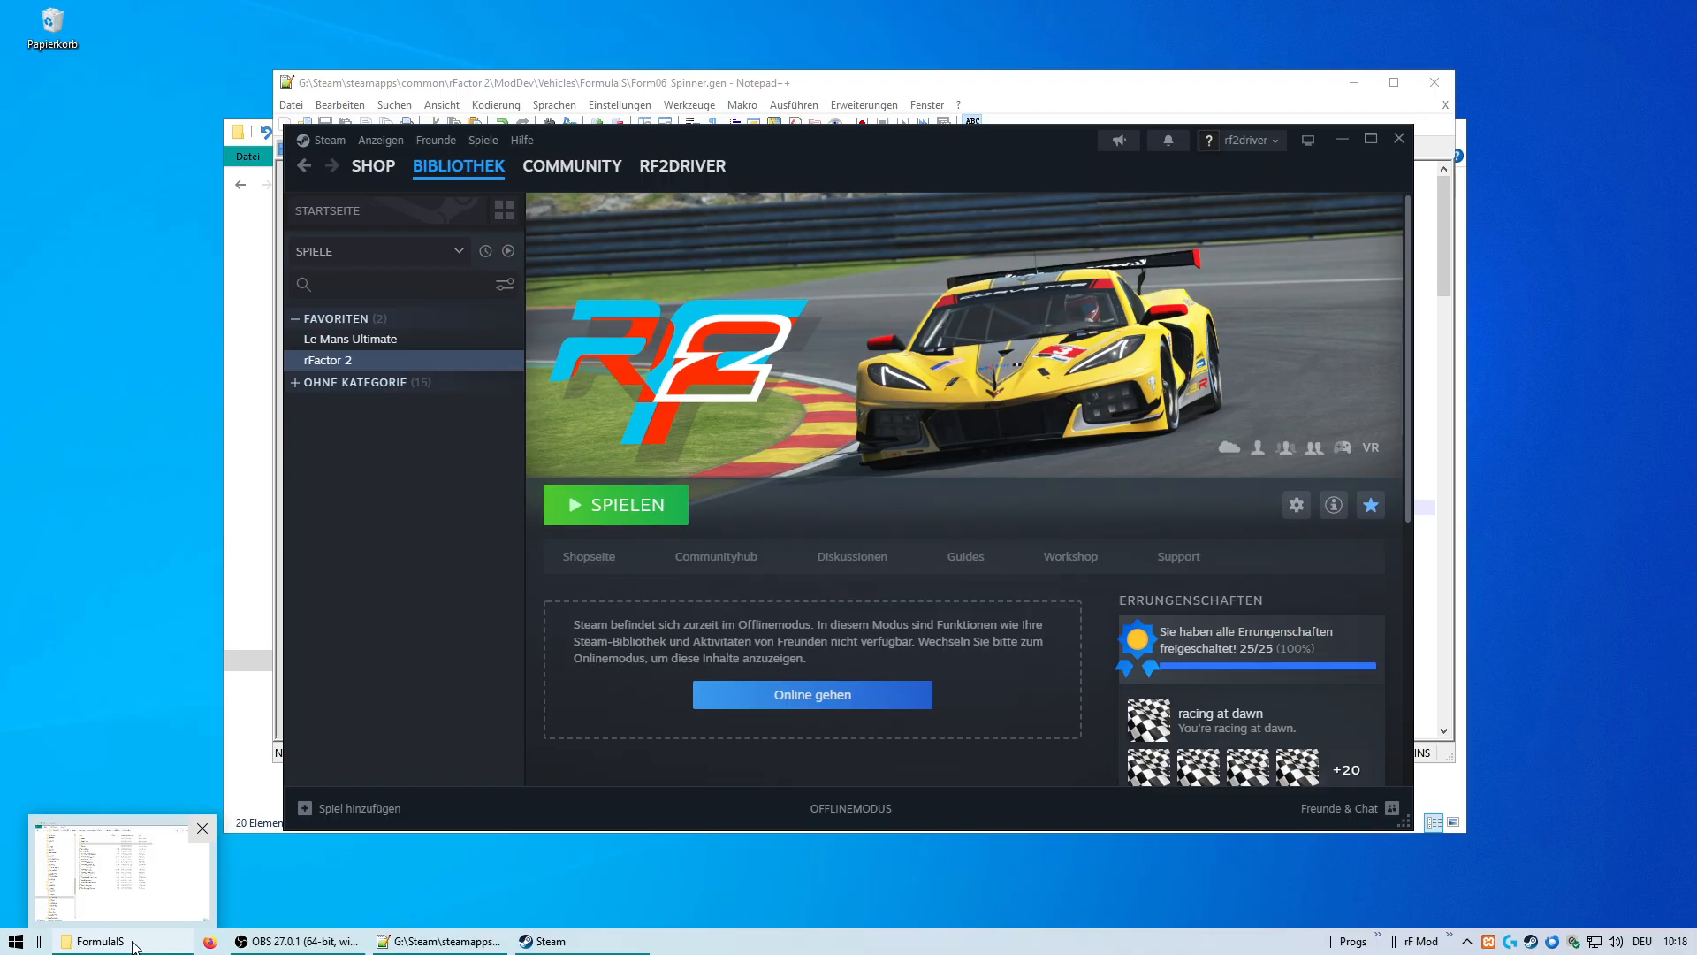
{"action": "left_click", "coordinate": [1451, 938]}
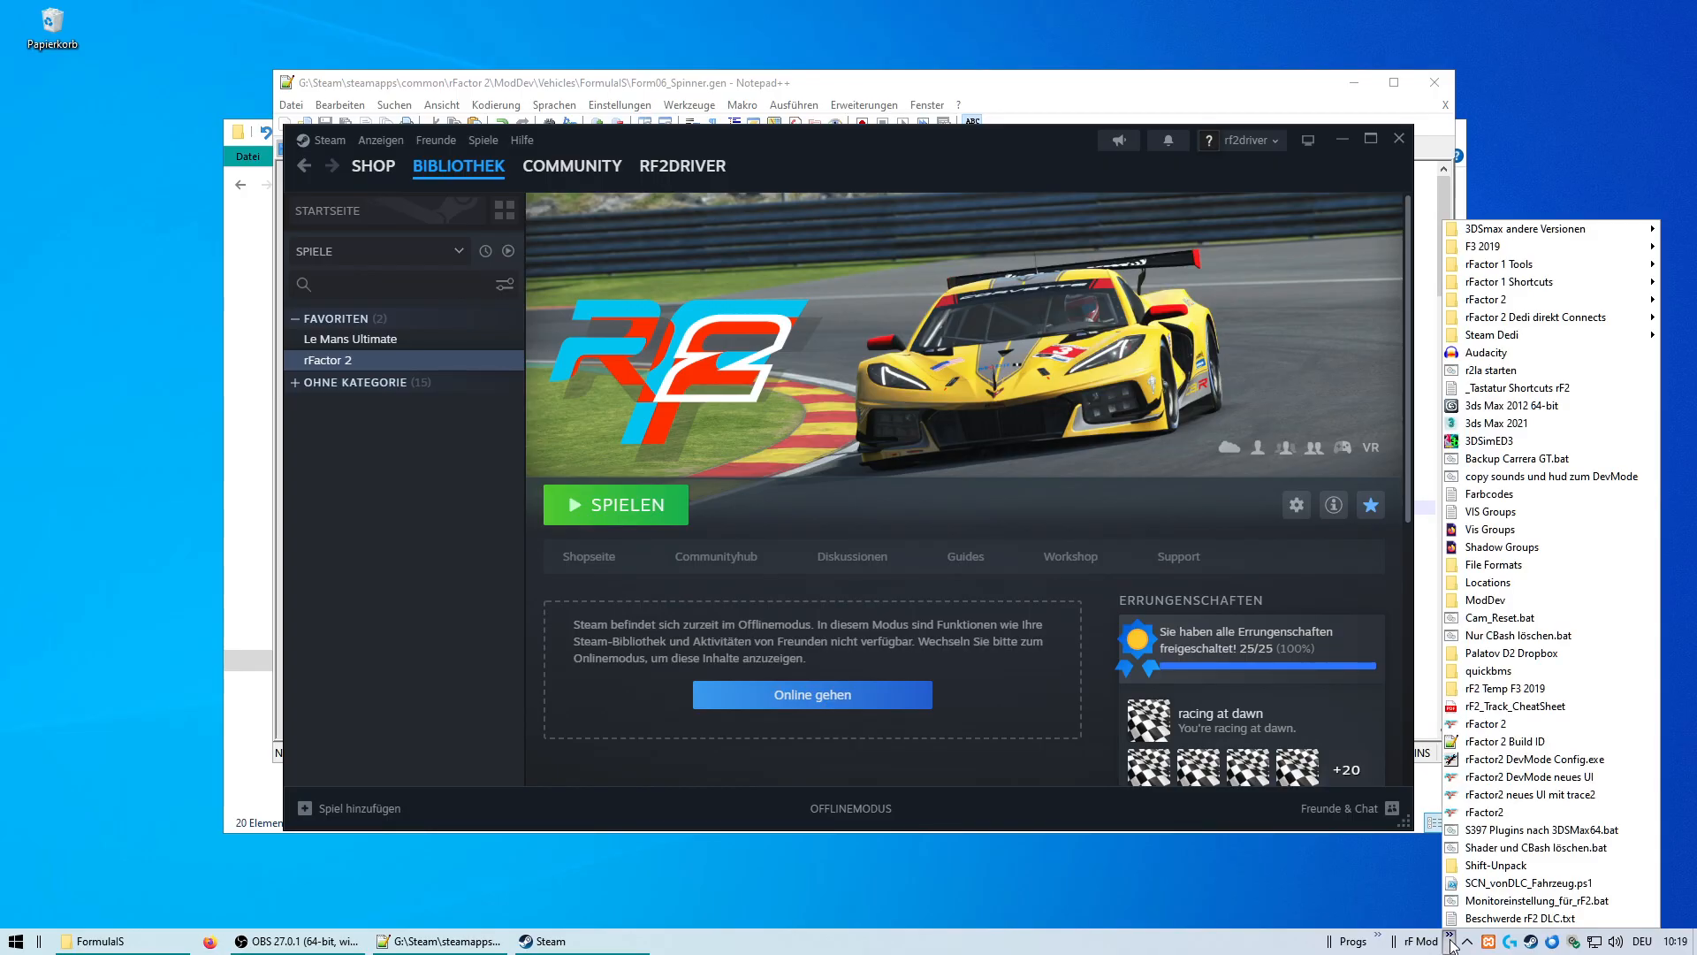
{"action": "left_click", "coordinate": [1526, 355]}
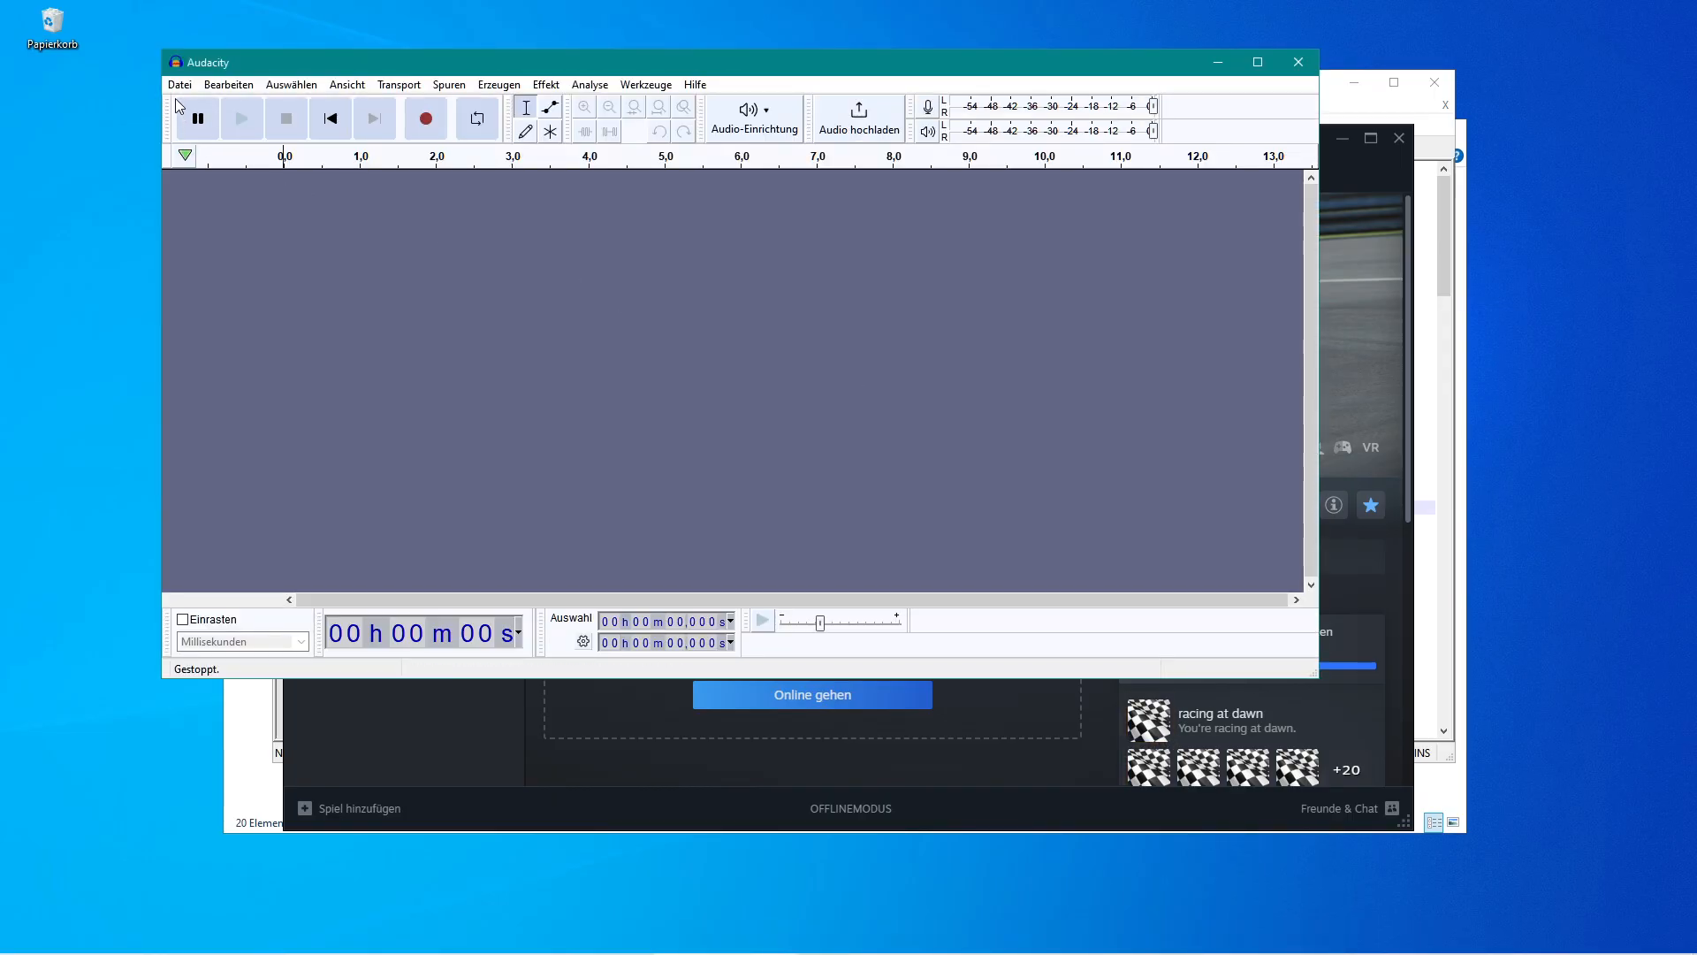
Import all WAV files from the ModDev\Sounds\FBMWEngine folder as audio.
{"action": "left_click", "coordinate": [179, 84]}
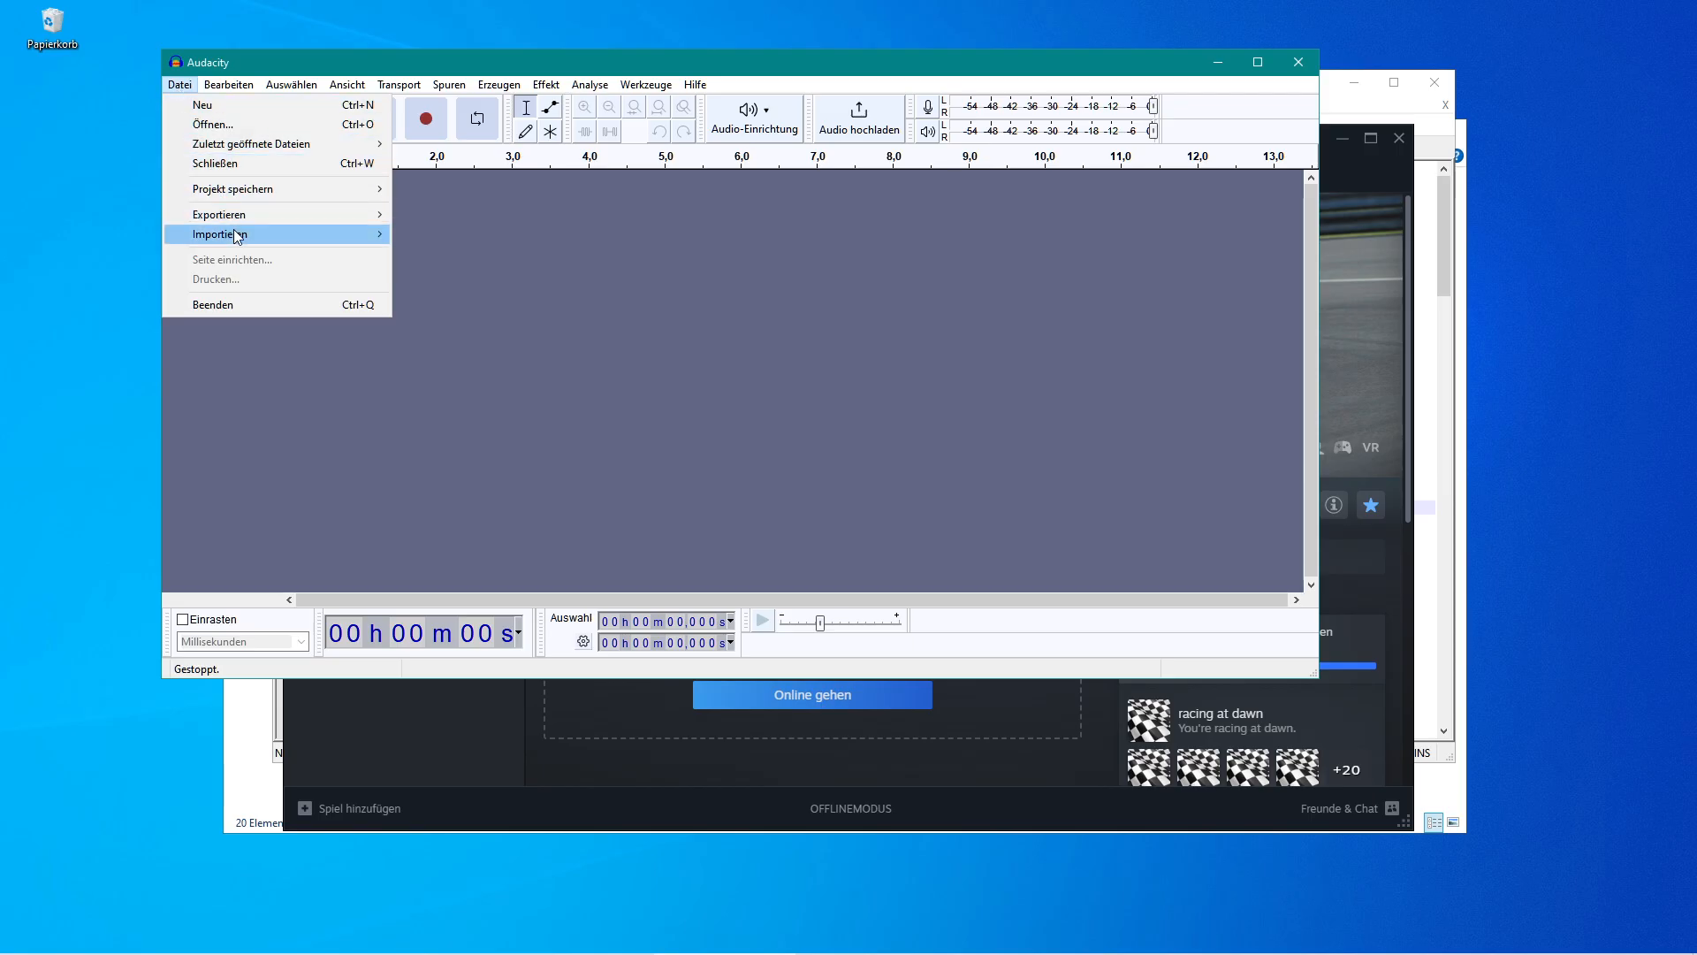
{"action": "mouse_move", "coordinate": [238, 235]}
{"action": "left_click", "coordinate": [435, 235]}
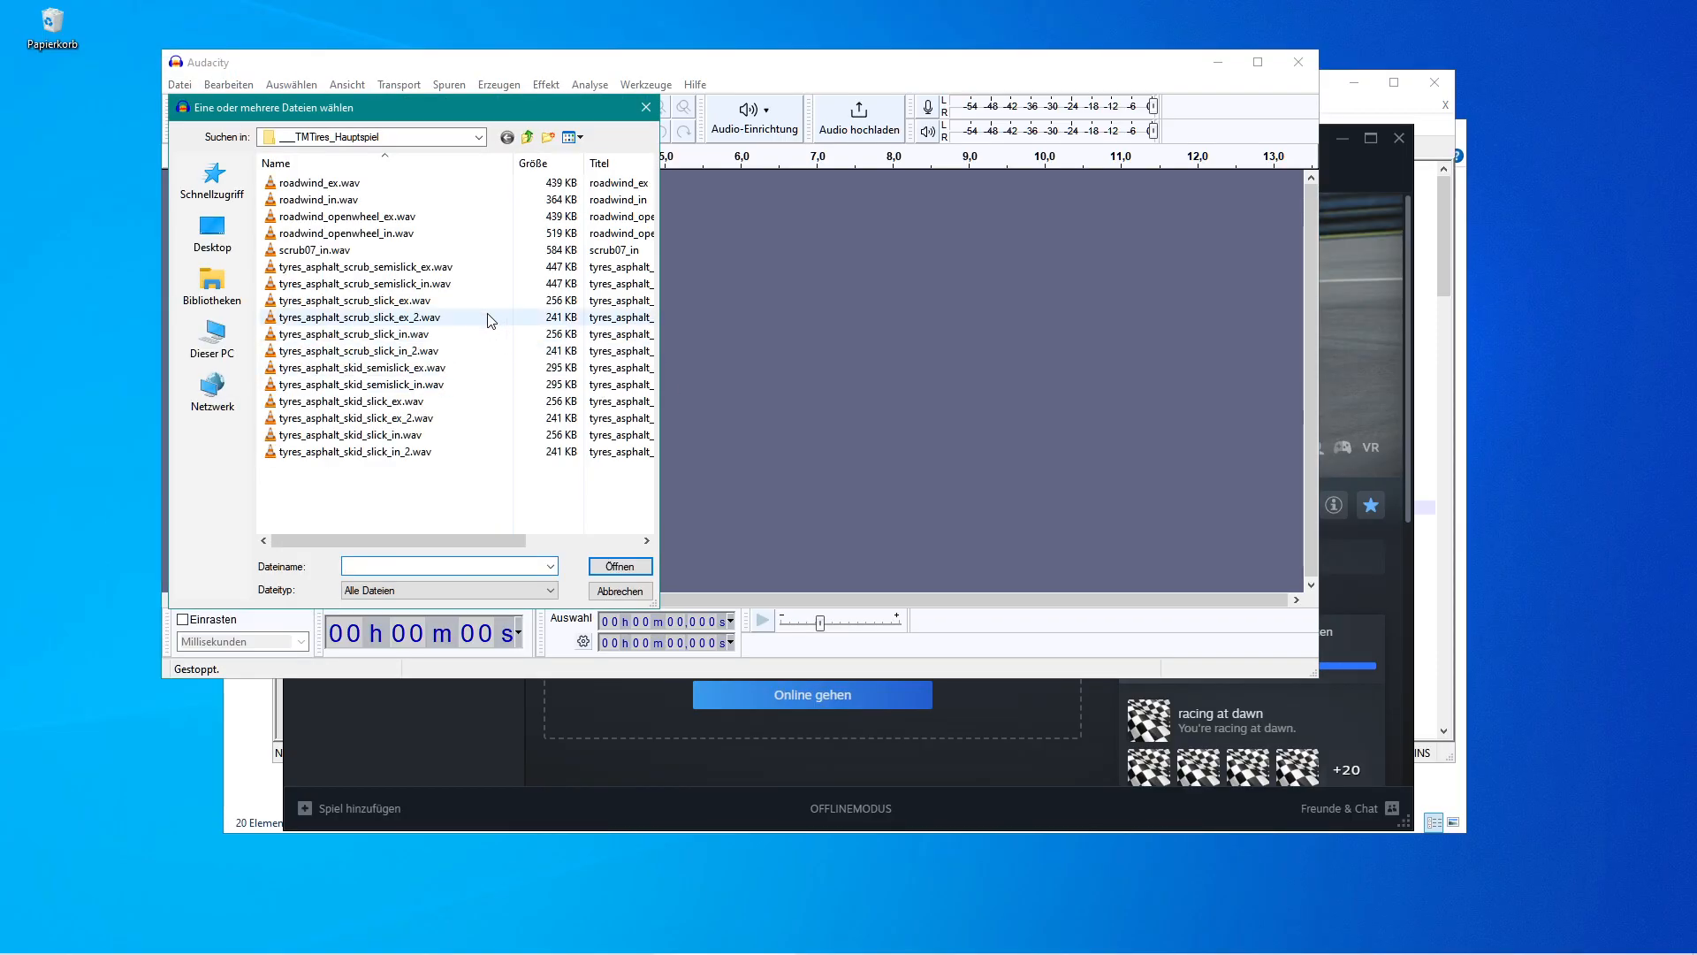
{"action": "left_click", "coordinate": [216, 180]}
{"action": "scroll", "coordinate": [431, 468], "scroll_direction": "down", "scroll_amount": 2}
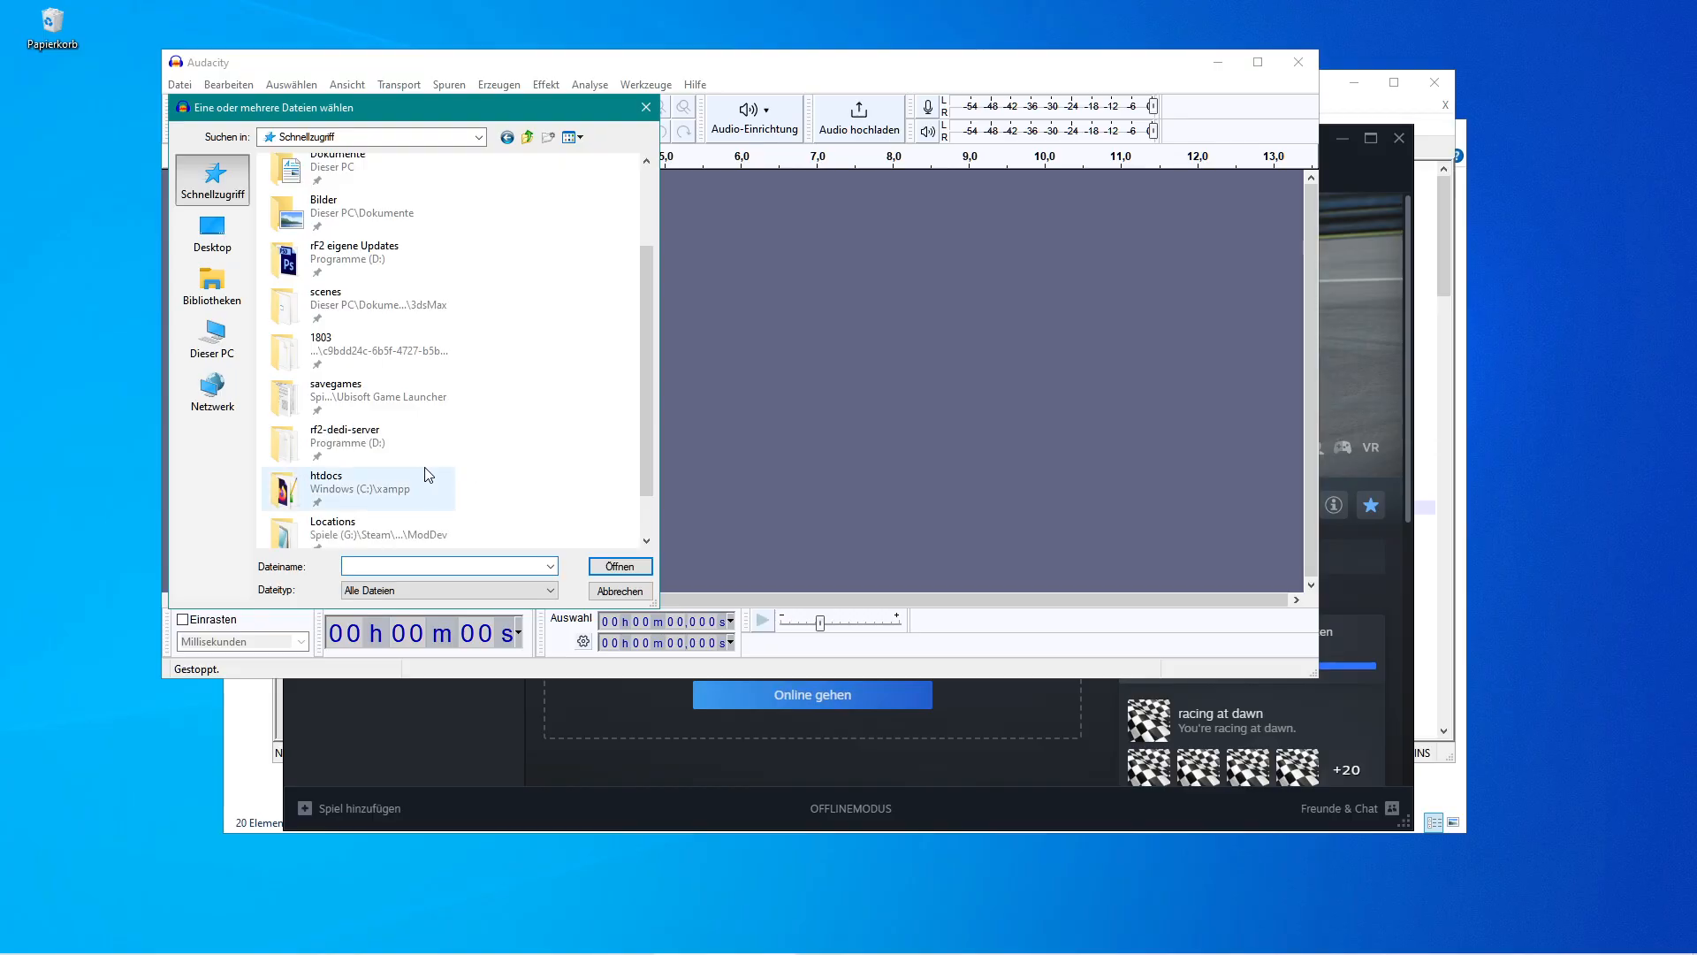
{"action": "scroll", "coordinate": [431, 478], "scroll_direction": "down", "scroll_amount": 1}
{"action": "left_click", "coordinate": [294, 528]}
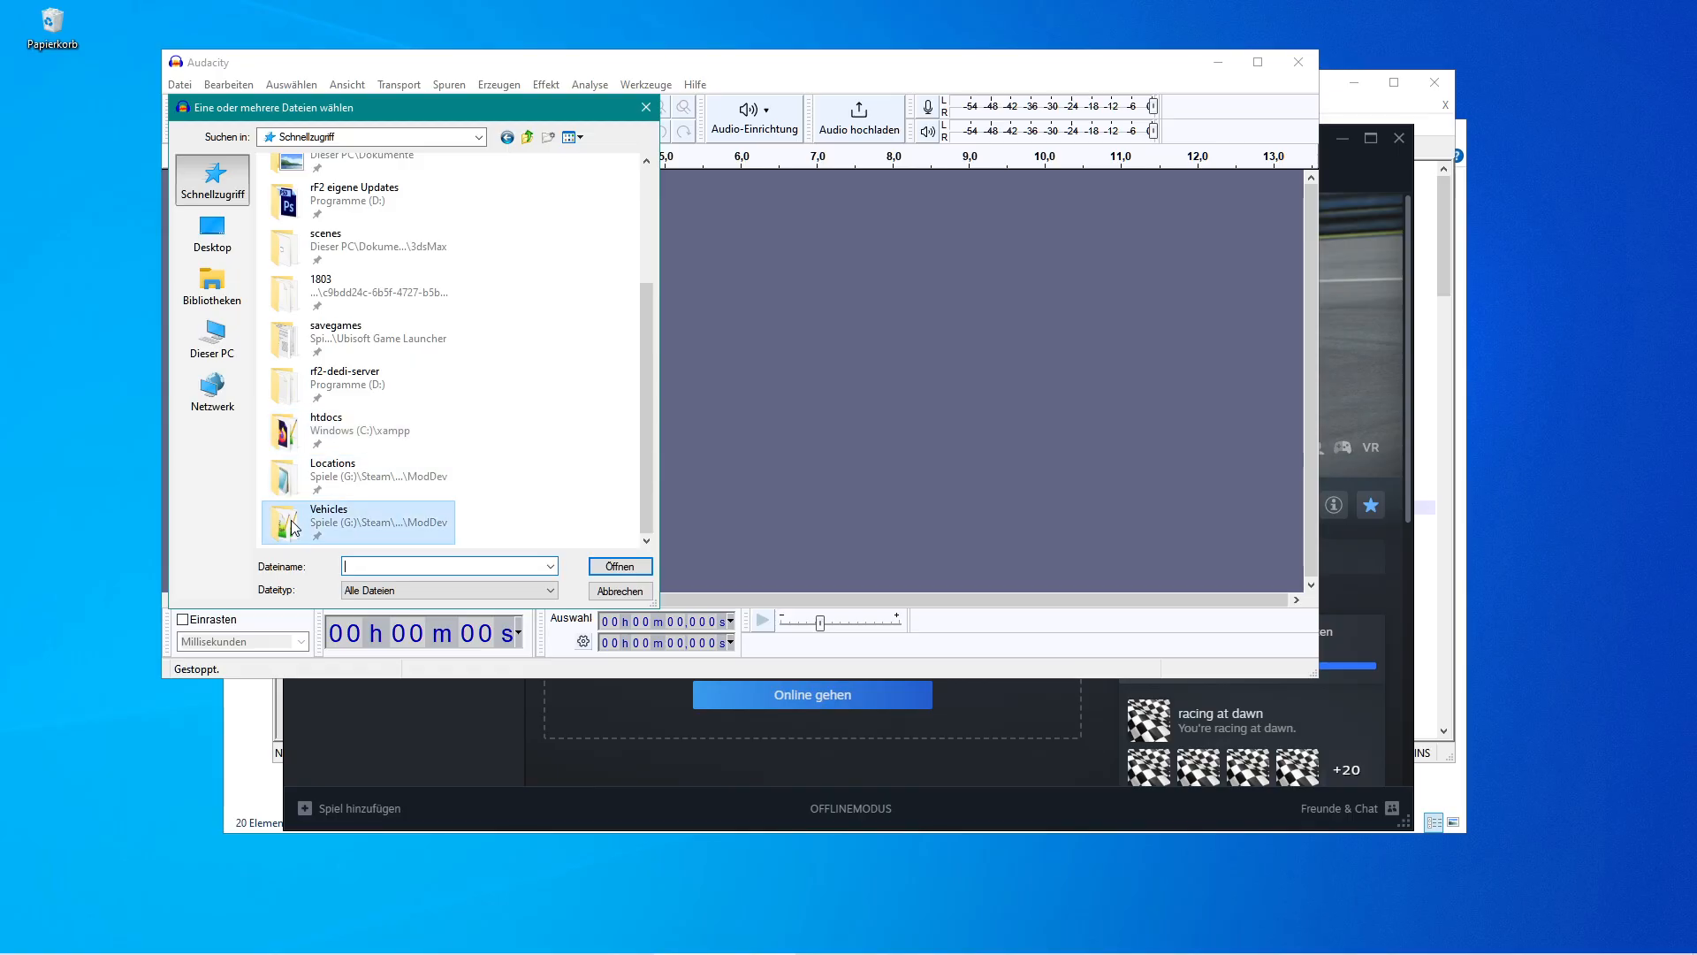
{"action": "double_click", "coordinate": [294, 528]}
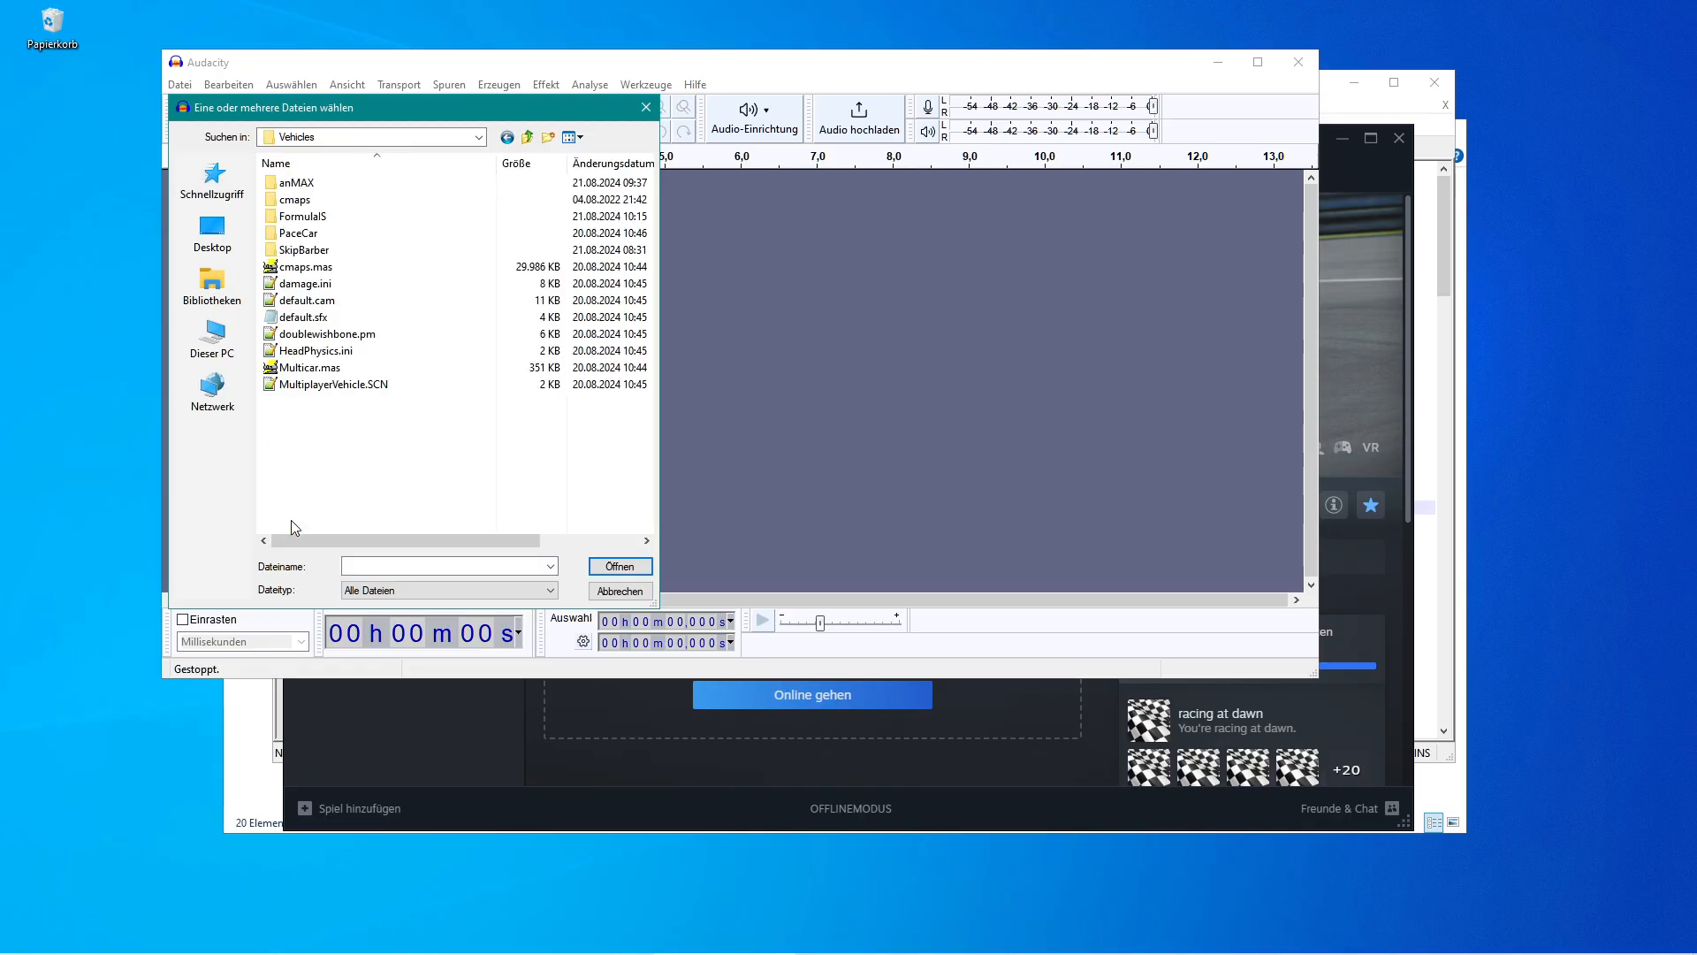
{"action": "left_click", "coordinate": [528, 139]}
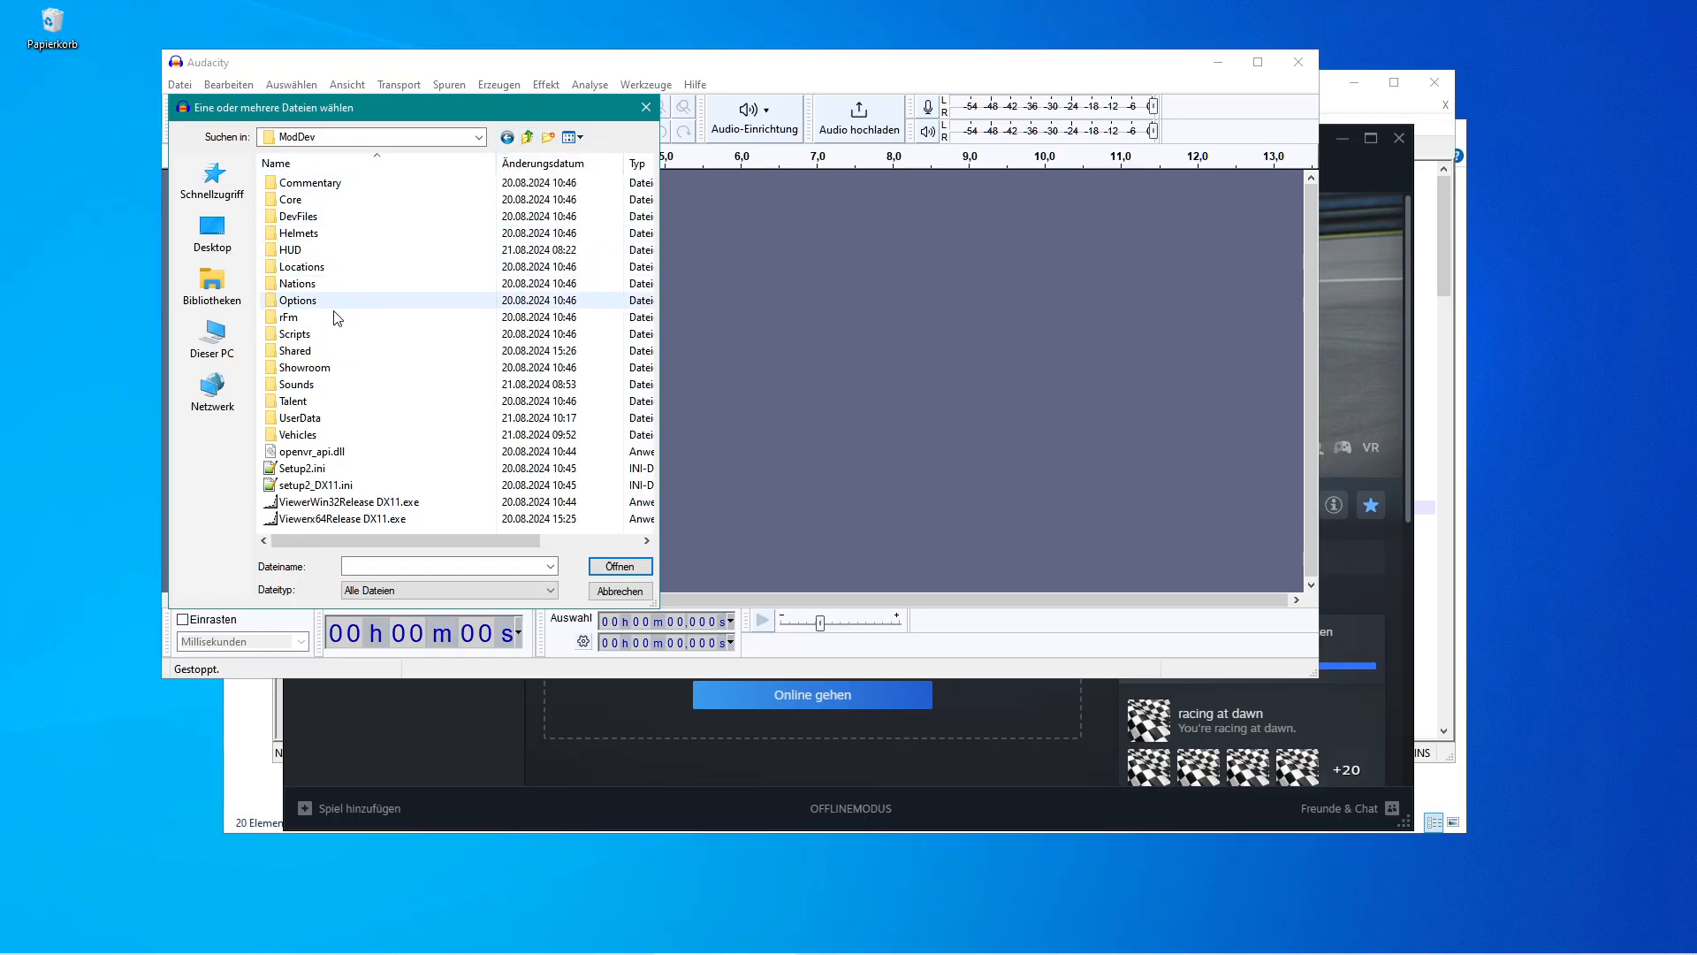
{"action": "double_click", "coordinate": [307, 386]}
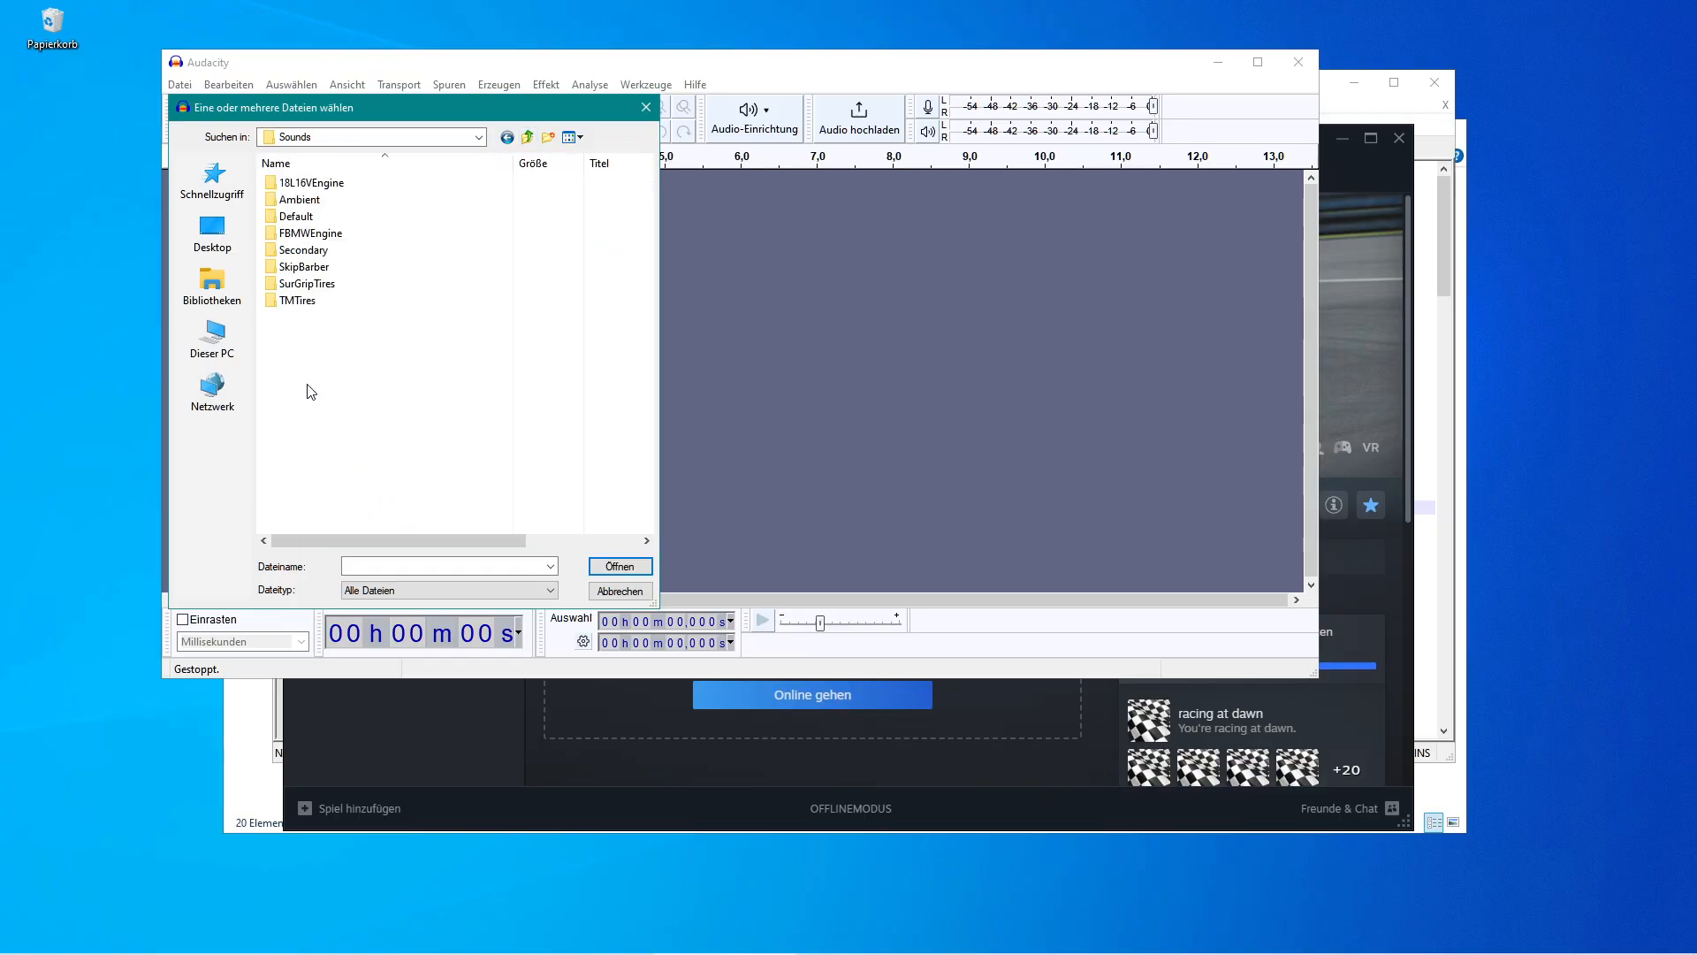
{"action": "double_click", "coordinate": [279, 235]}
{"action": "left_click", "coordinate": [291, 234]}
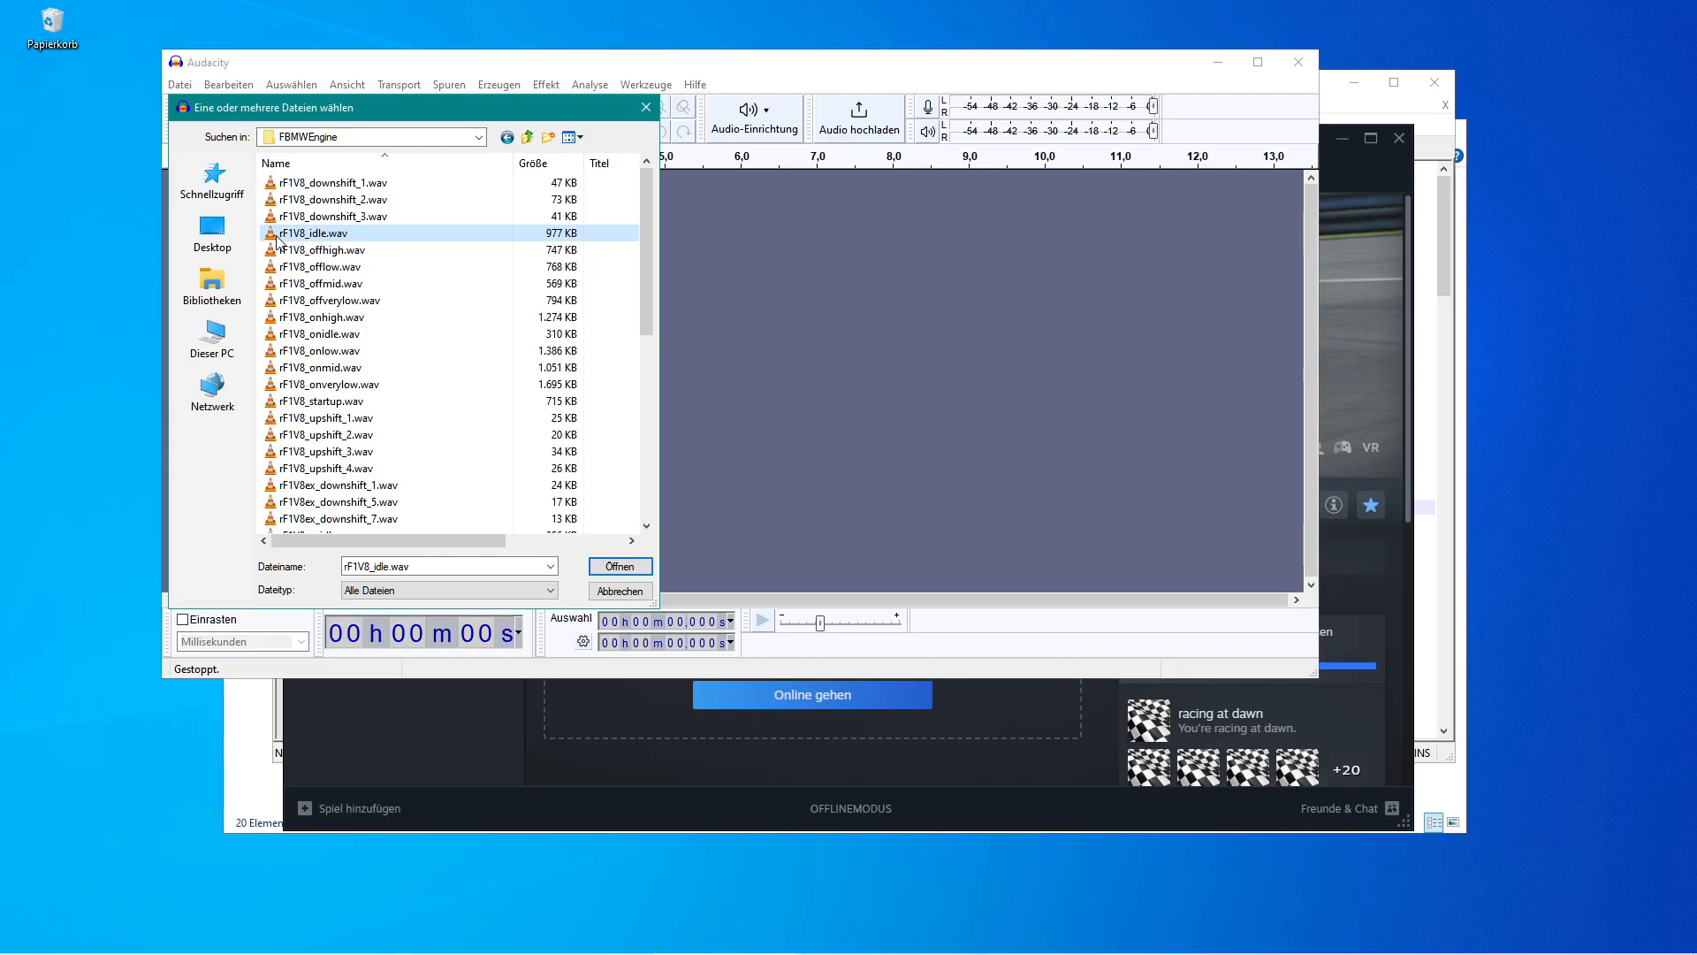
{"action": "key", "text": "ctrl+a"}
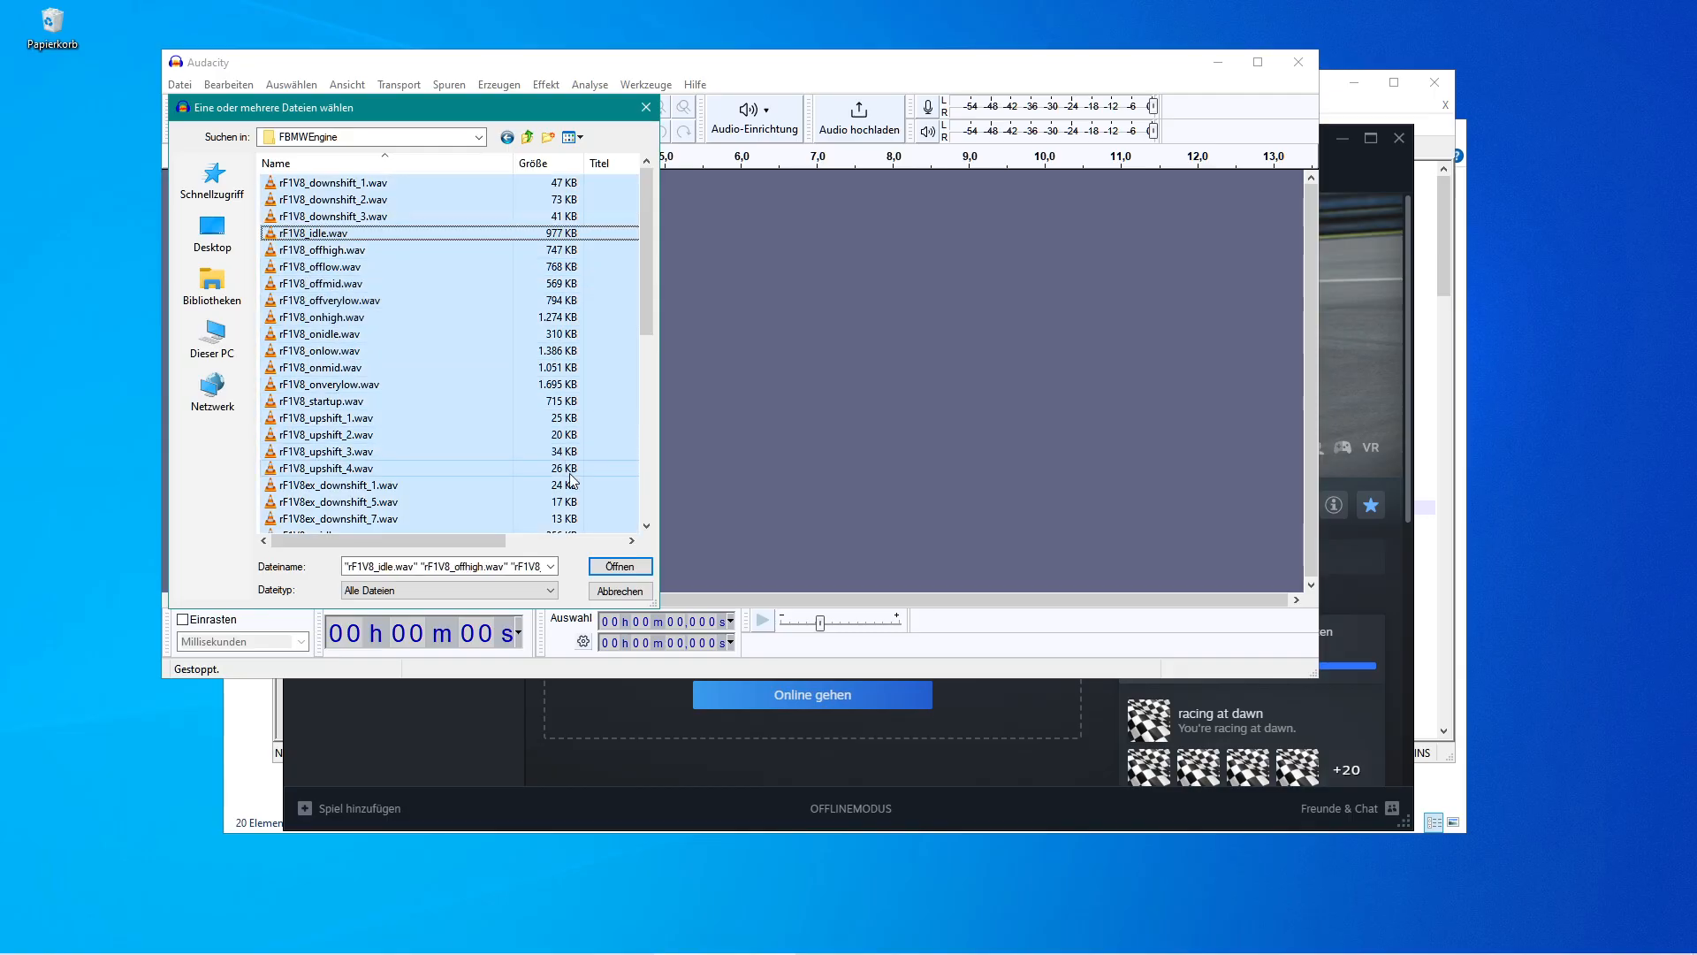
{"action": "left_click", "coordinate": [615, 568]}
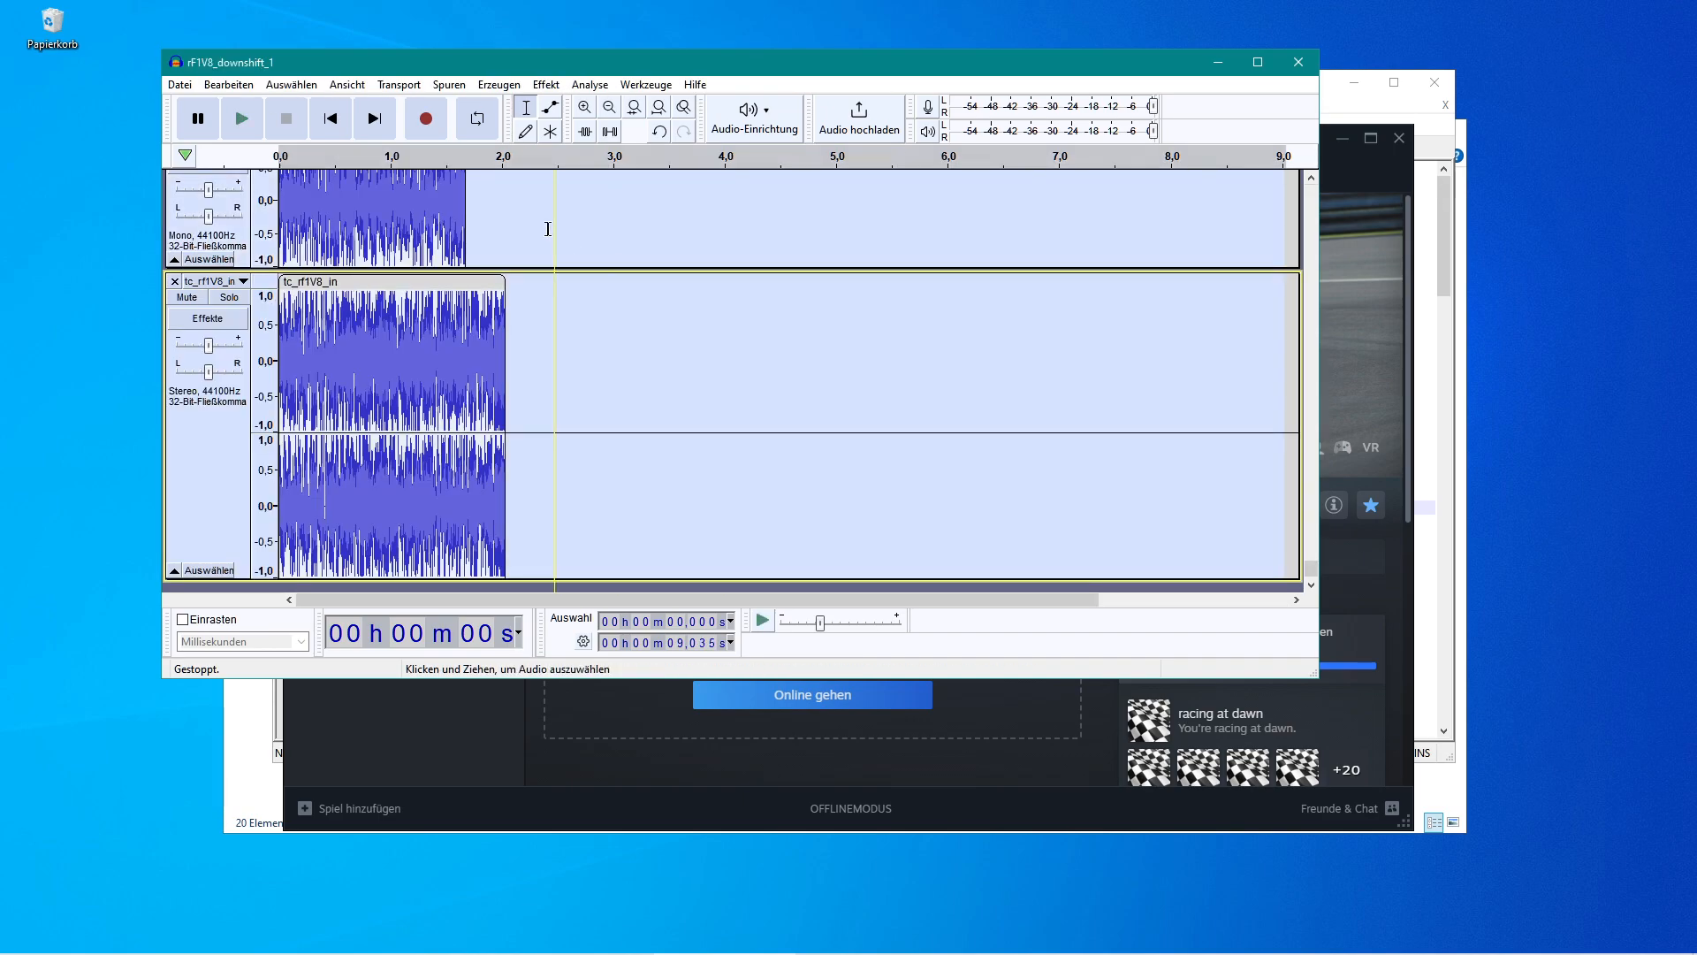
Mix all imported stereo tracks down to mono.
{"action": "left_click", "coordinate": [449, 85]}
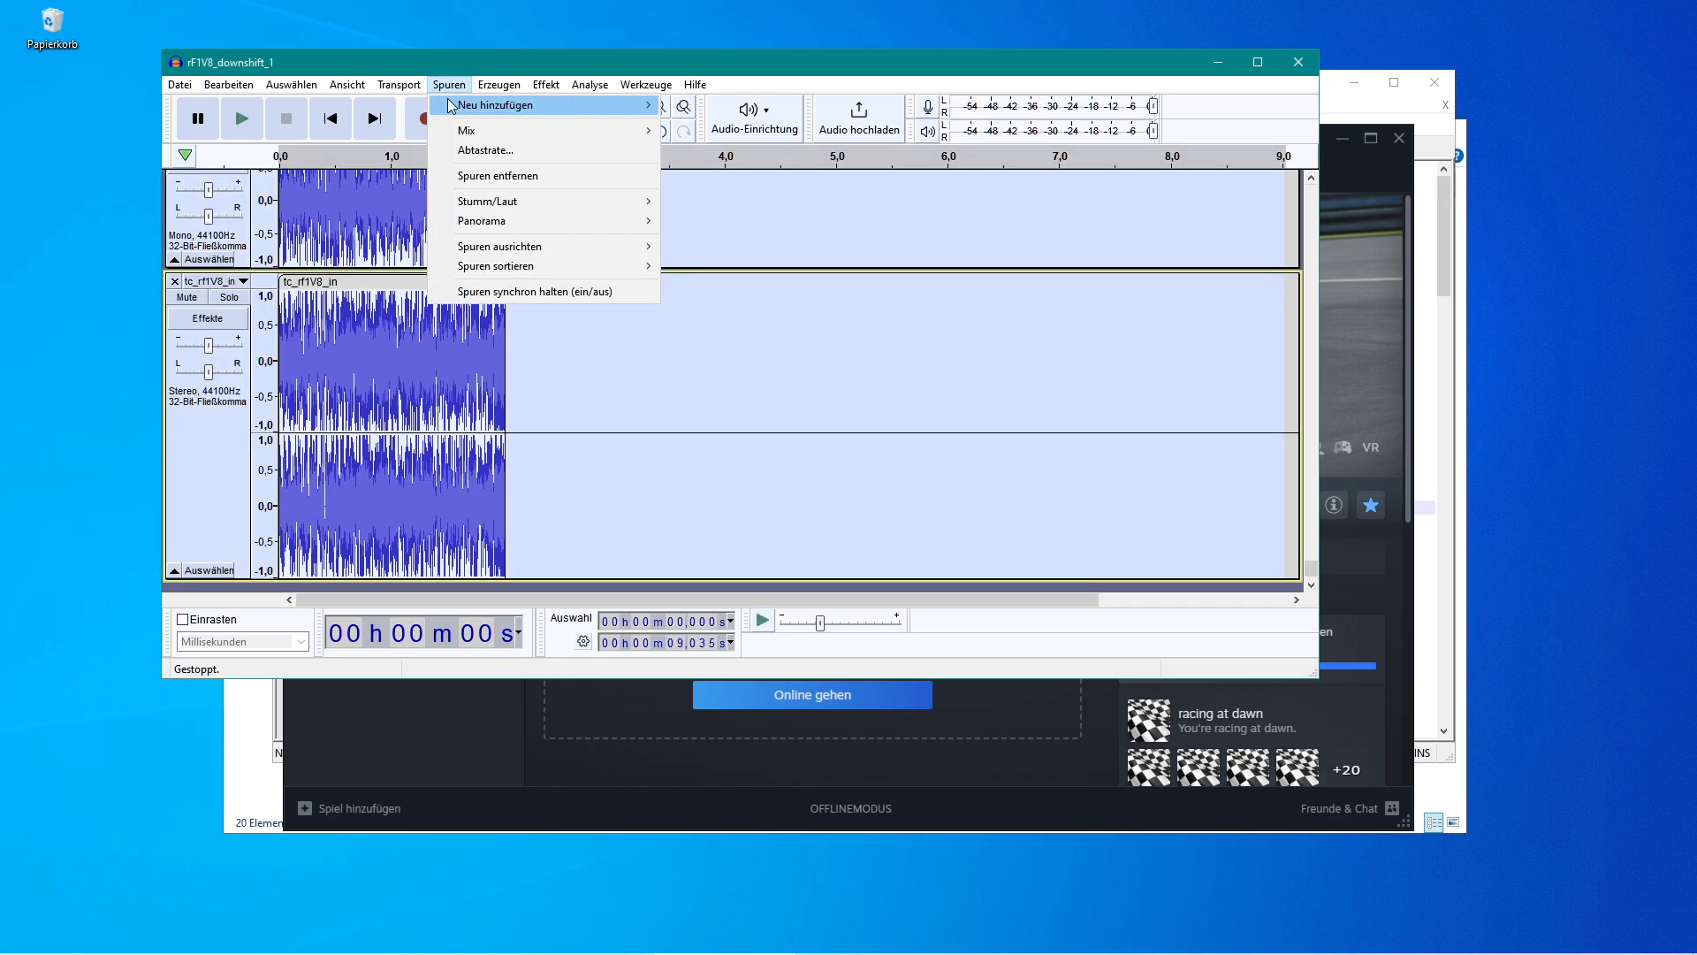
{"action": "mouse_move", "coordinate": [579, 132]}
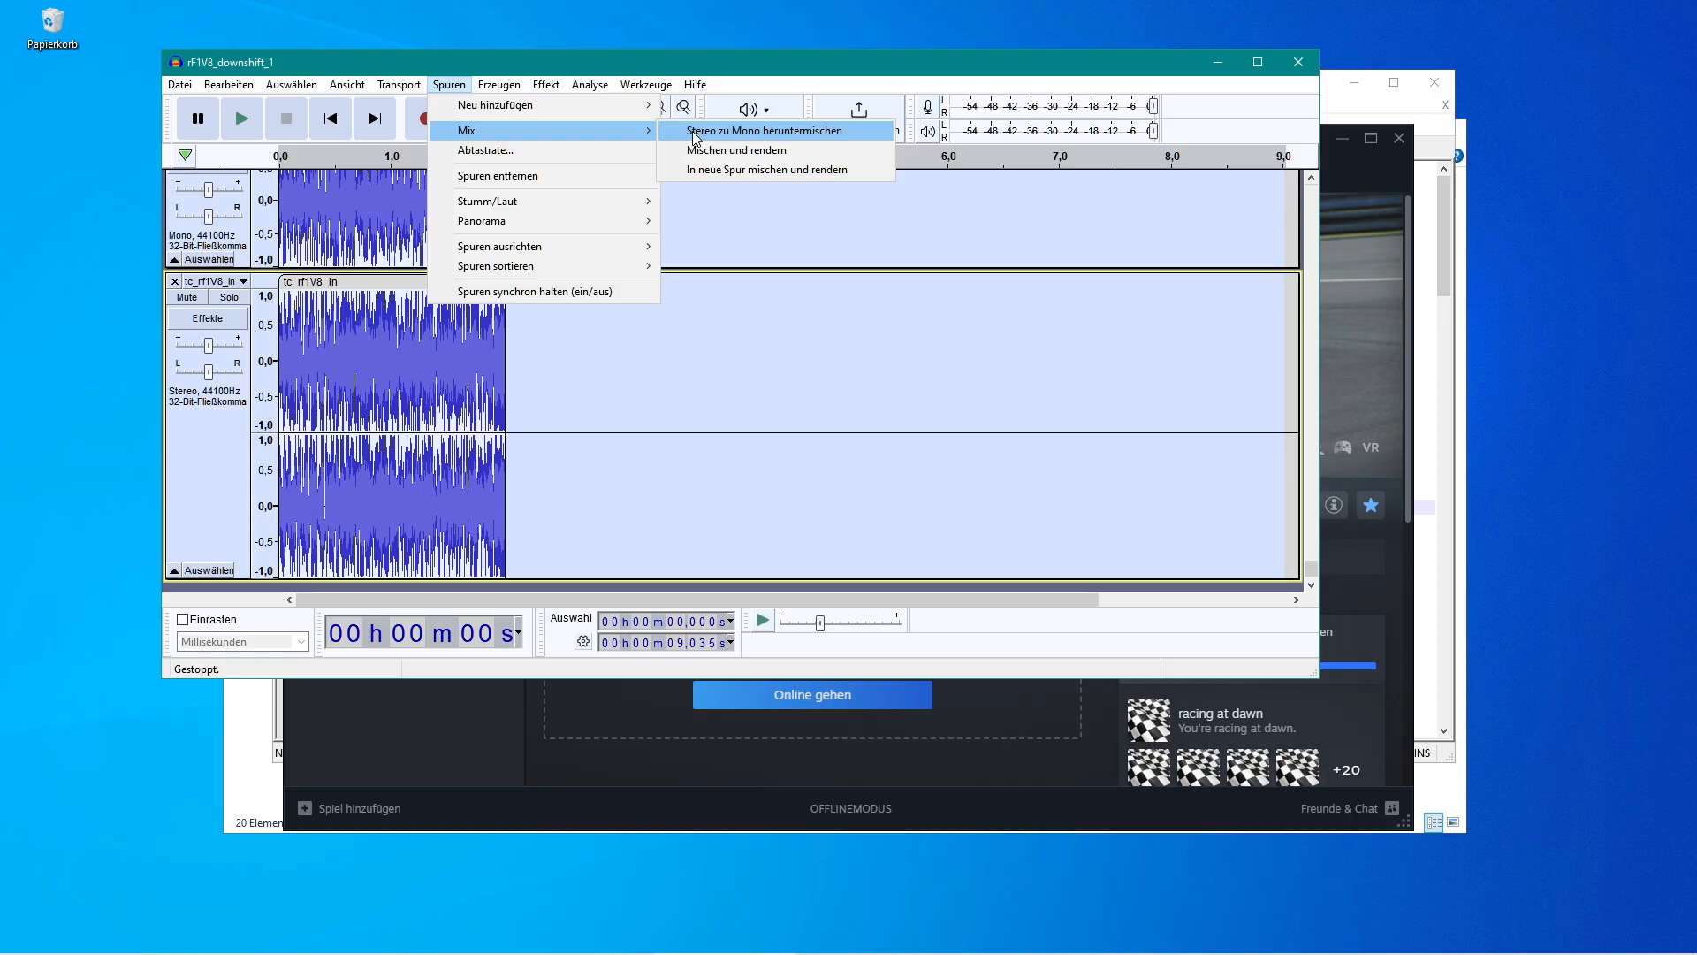
{"action": "left_click", "coordinate": [695, 133]}
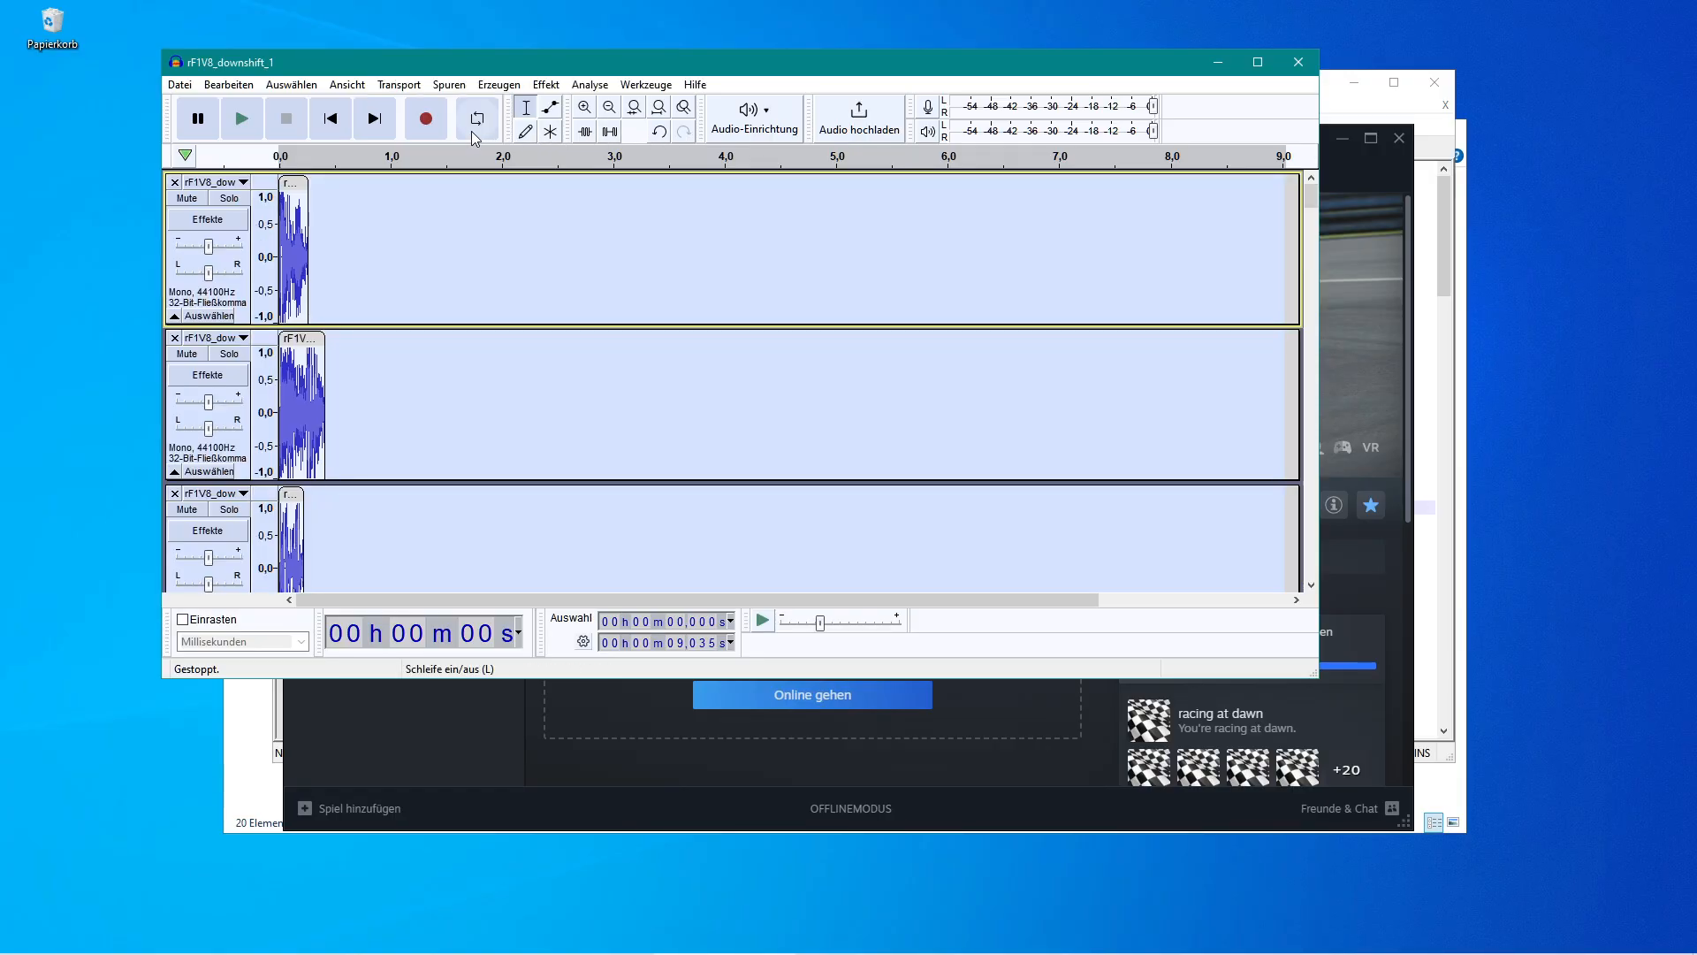
Open Export Multiple and set the export folder to ModDev\Sounds\FBMWEngine.
{"action": "left_click", "coordinate": [180, 85]}
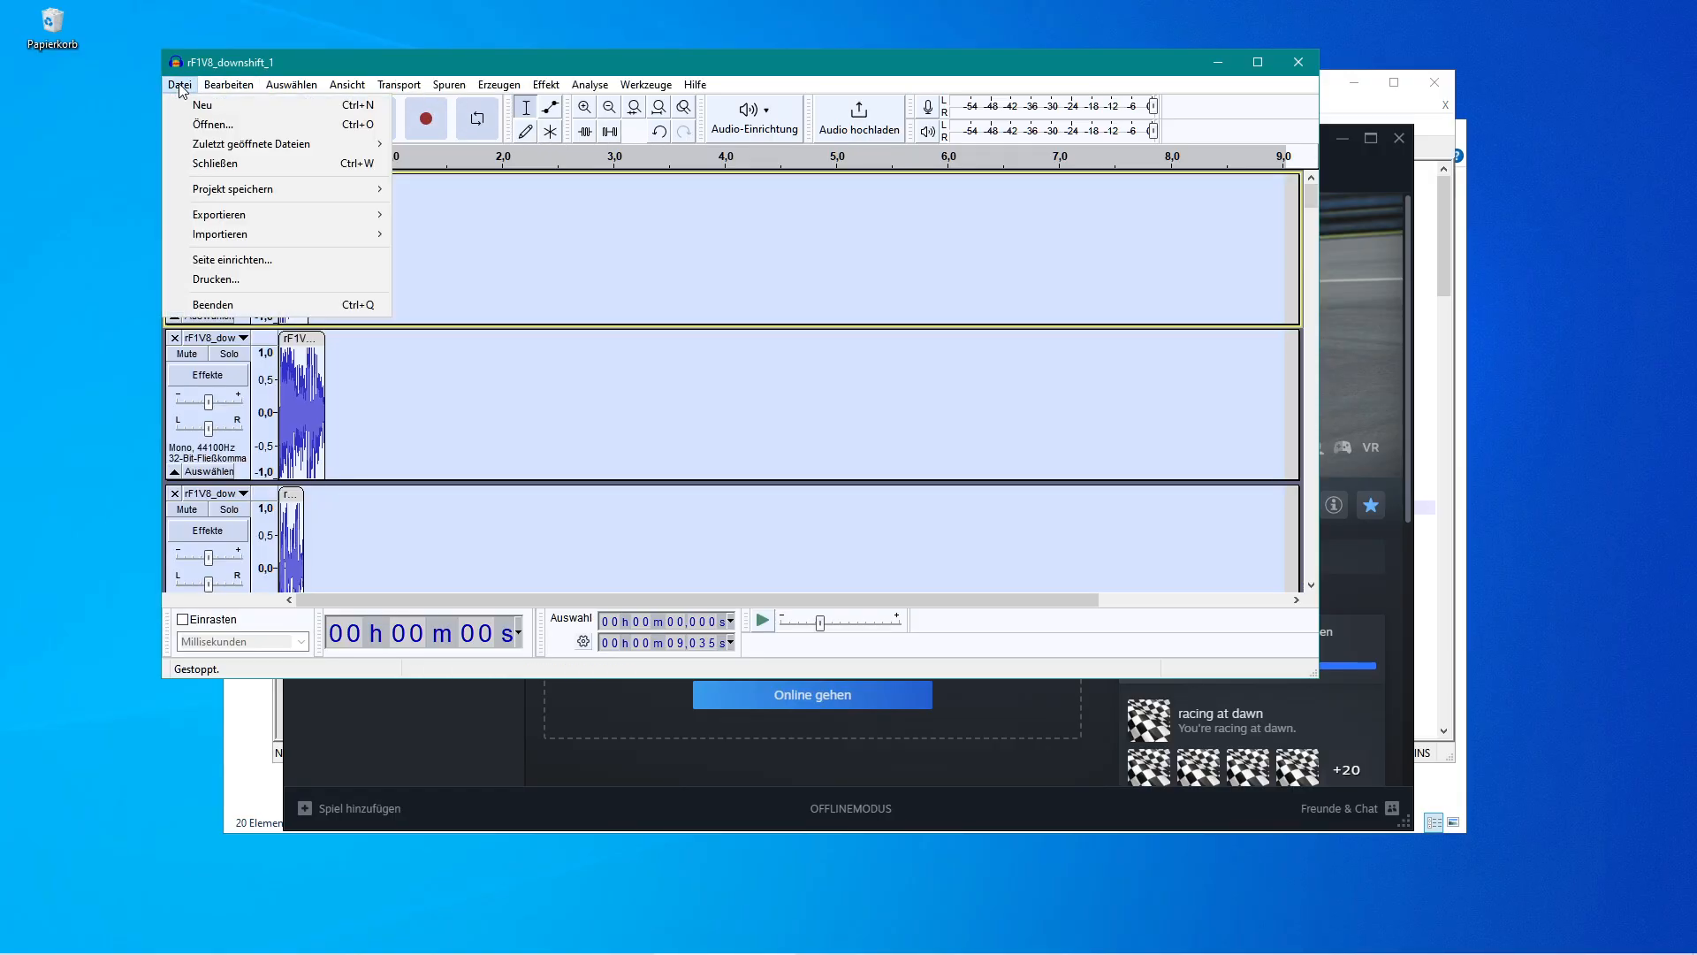
{"action": "mouse_move", "coordinate": [327, 214]}
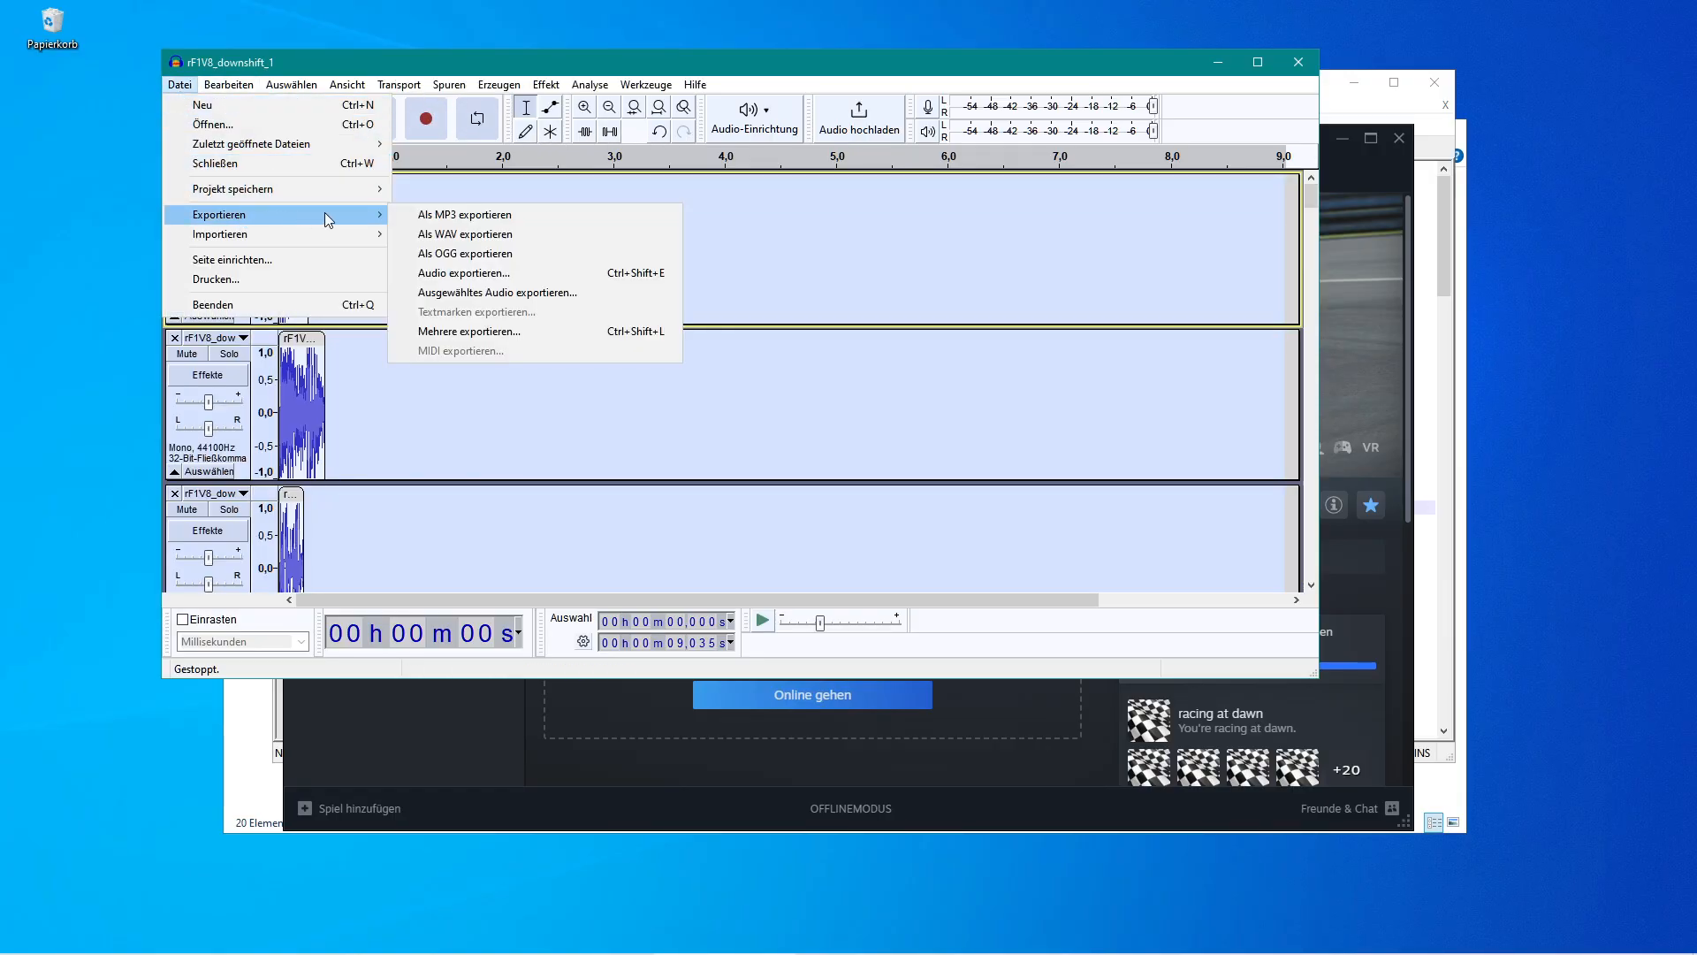
{"action": "left_click", "coordinate": [493, 333]}
{"action": "key", "text": "ctrl+shift+l"}
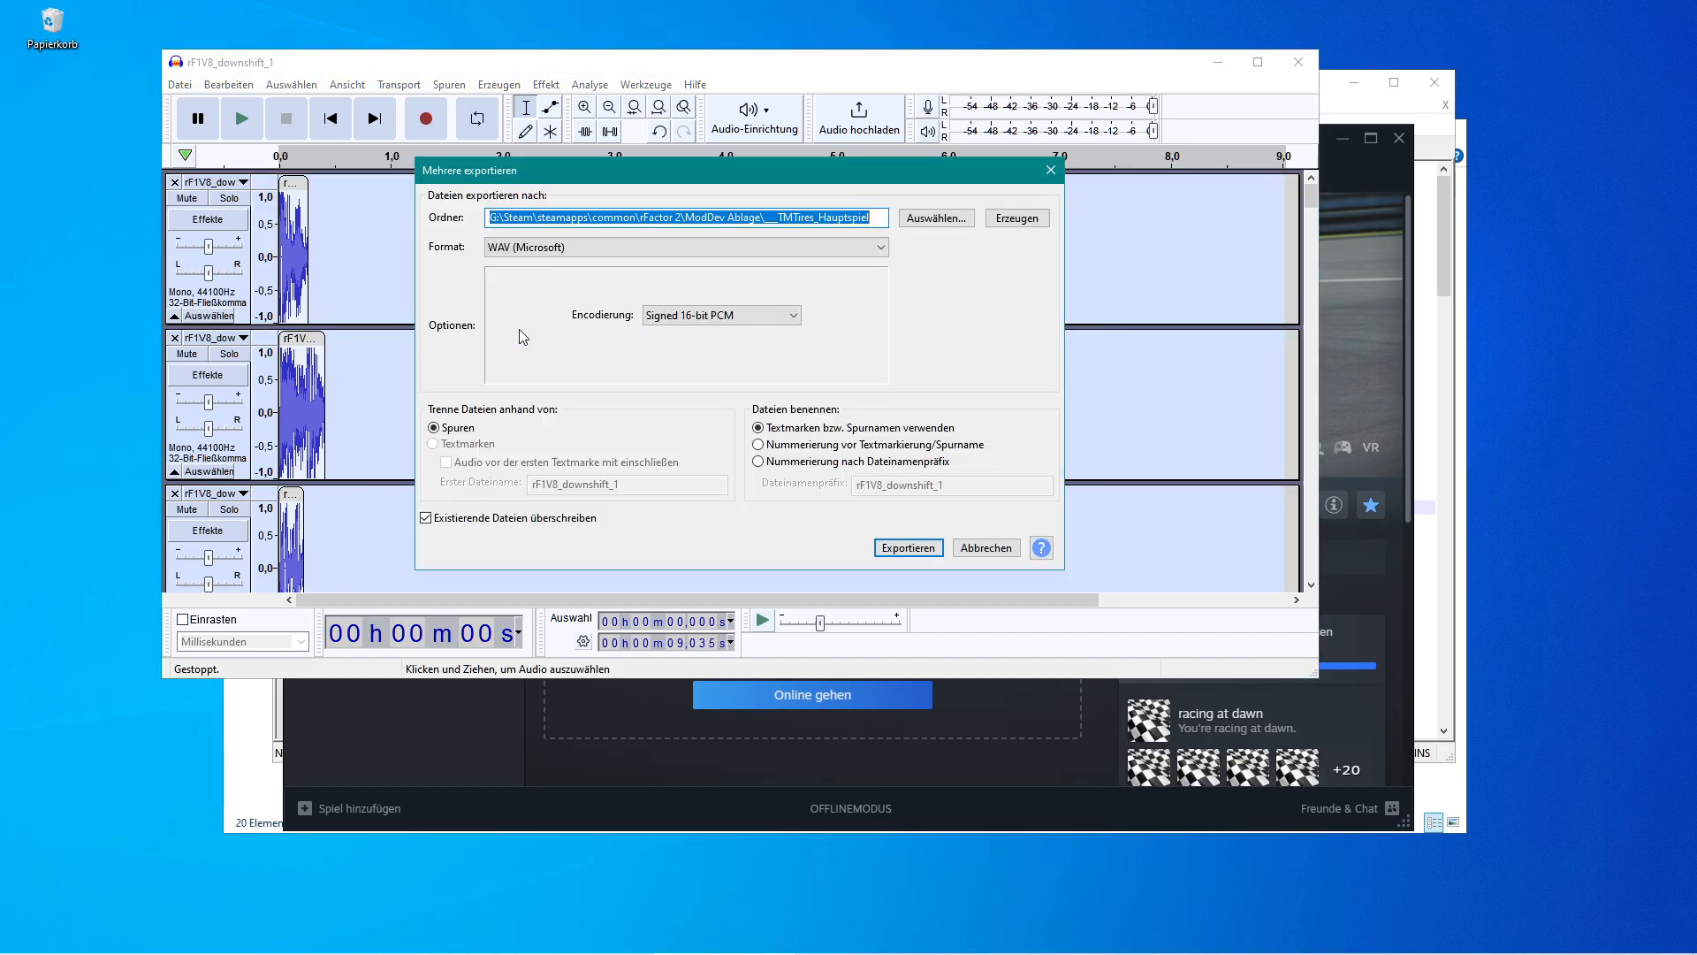
{"action": "left_click", "coordinate": [921, 219]}
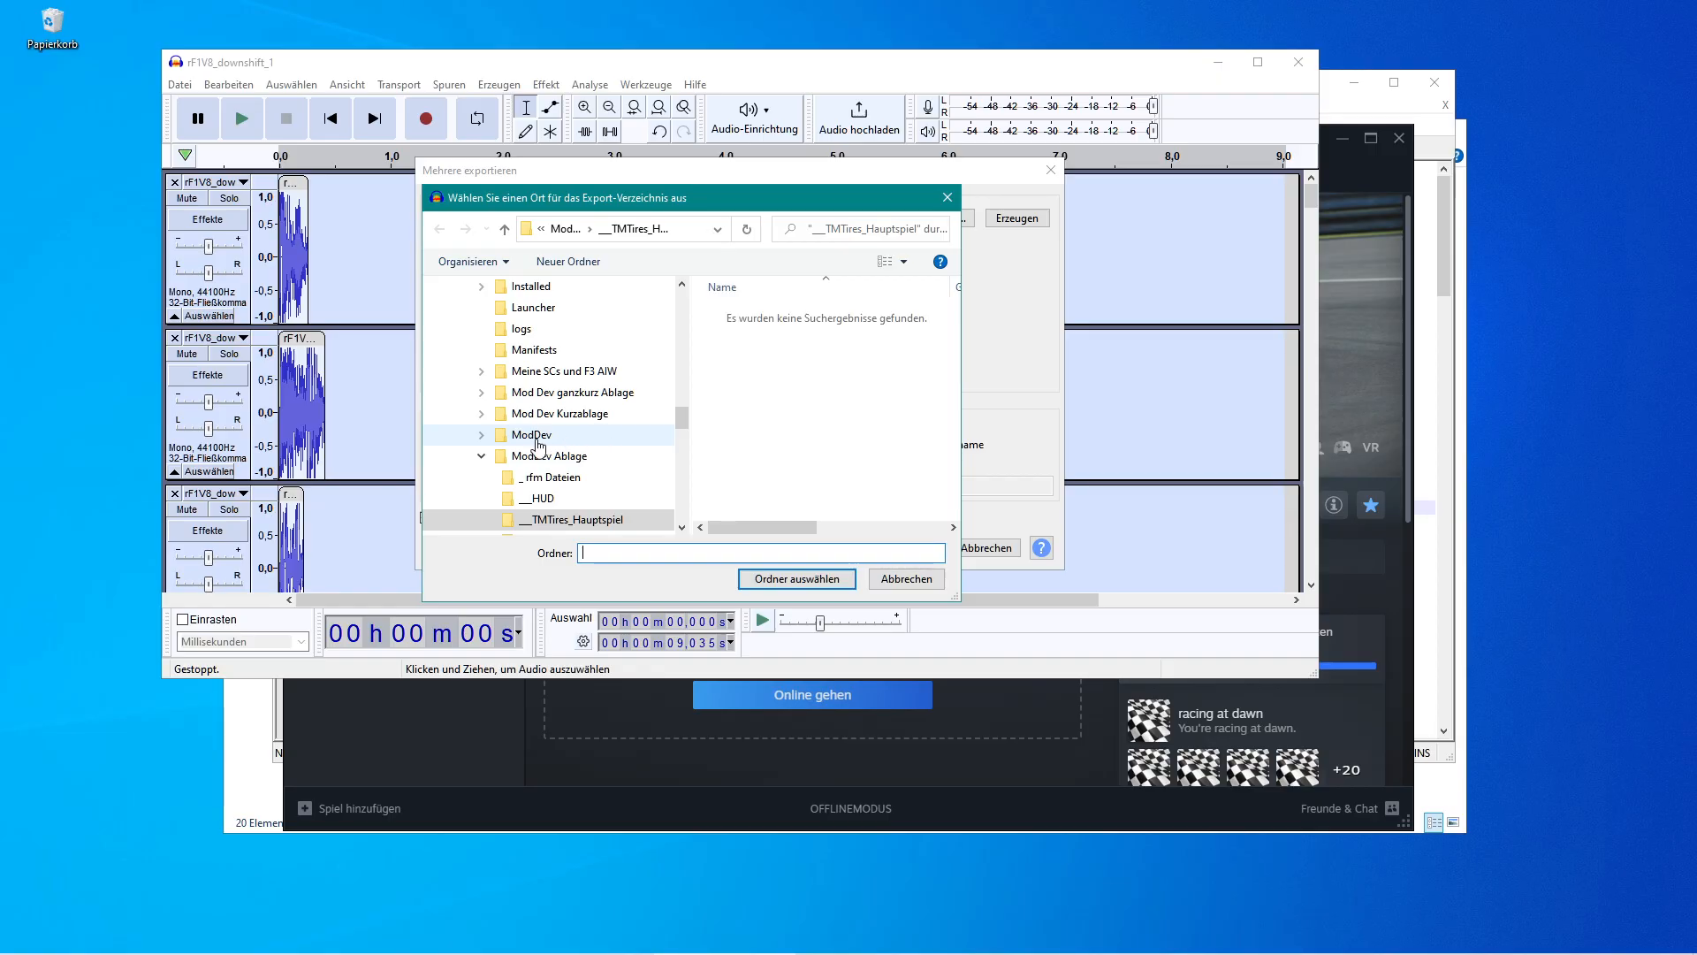
{"action": "left_click", "coordinate": [483, 436]}
{"action": "scroll", "coordinate": [490, 462], "scroll_direction": "down", "scroll_amount": 1}
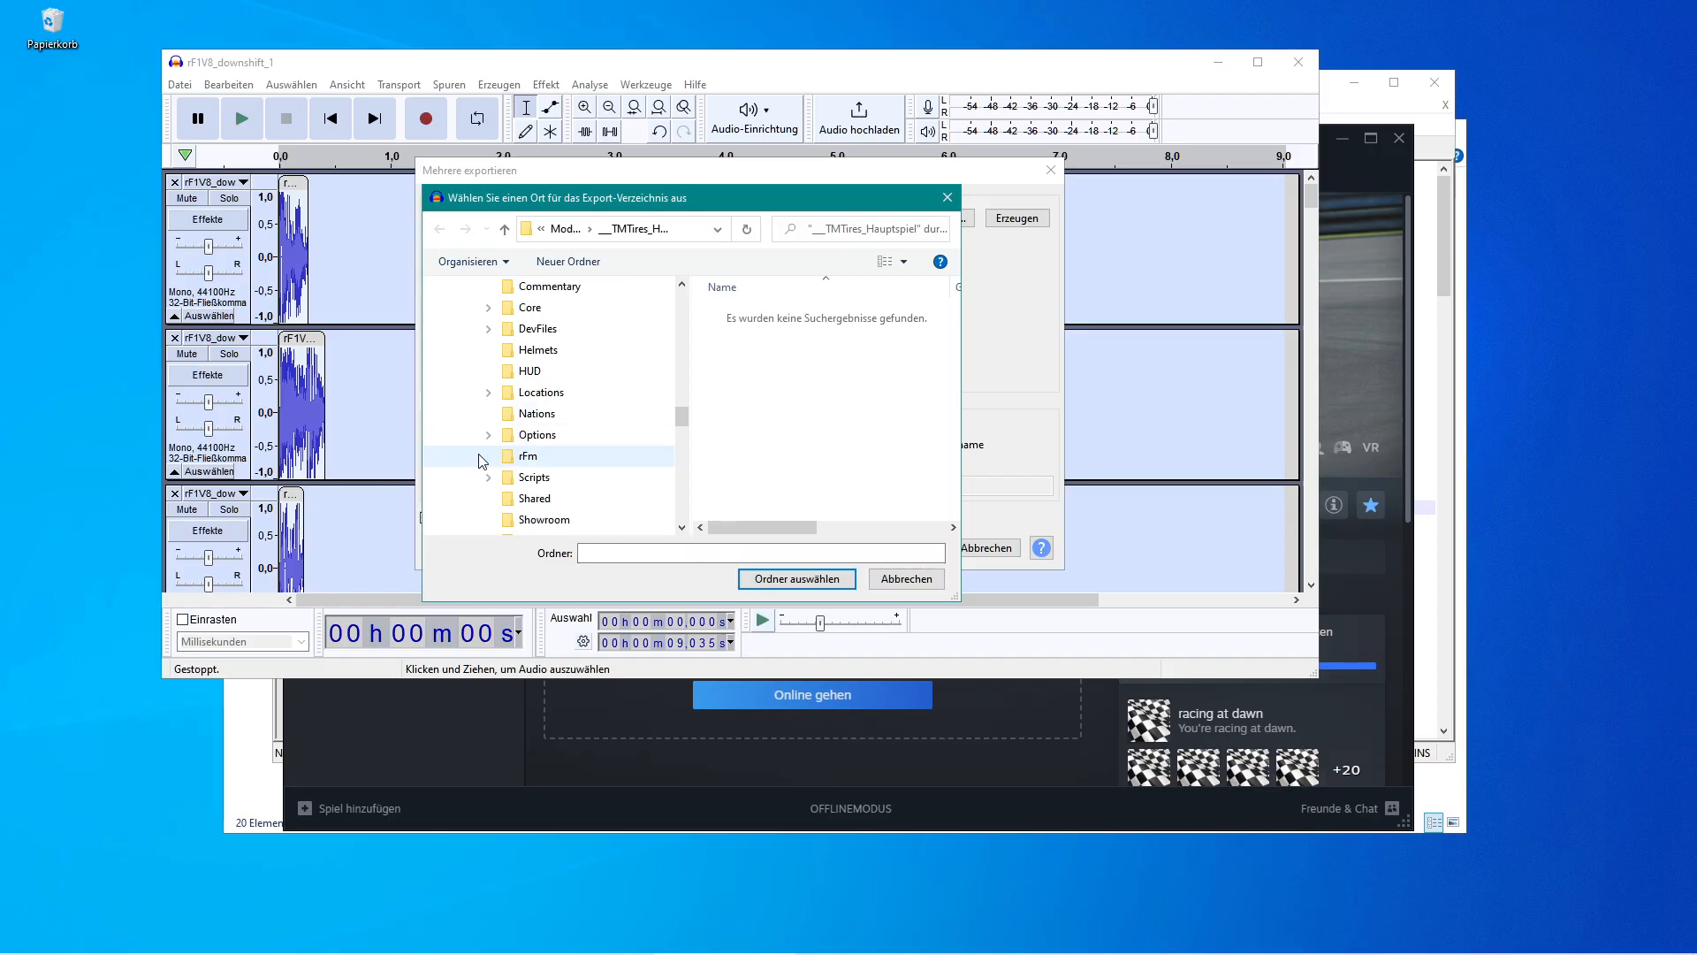
{"action": "left_click", "coordinate": [488, 497]}
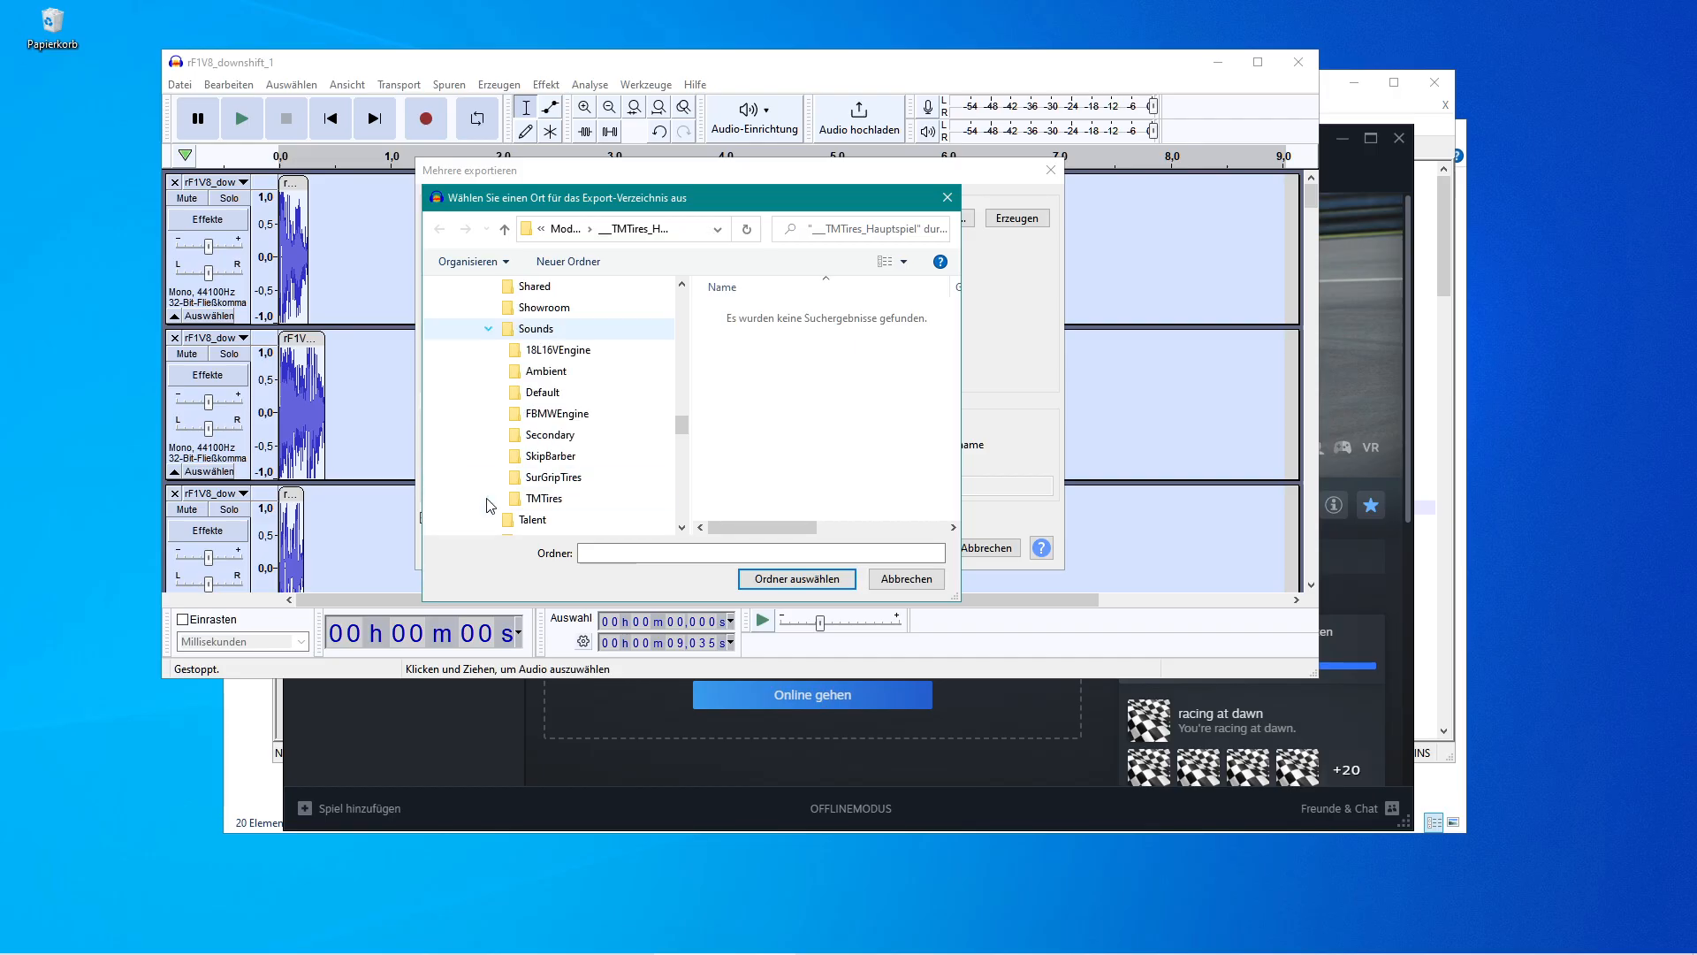
{"action": "left_click", "coordinate": [520, 417]}
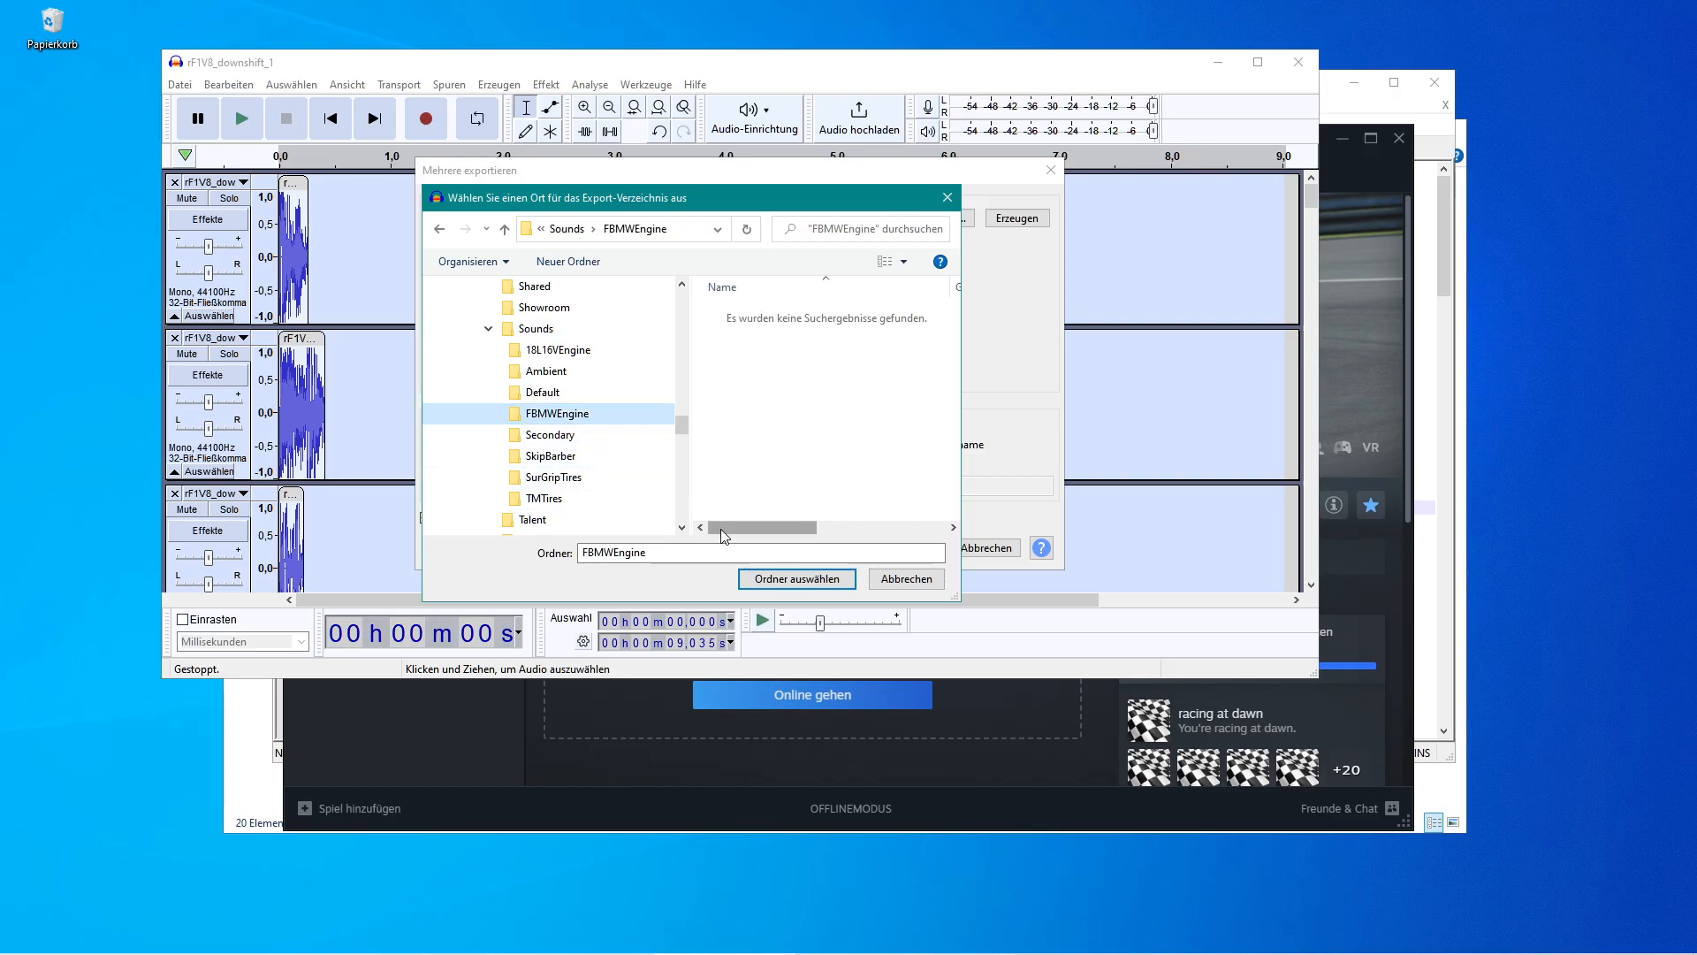
{"action": "left_click", "coordinate": [778, 580]}
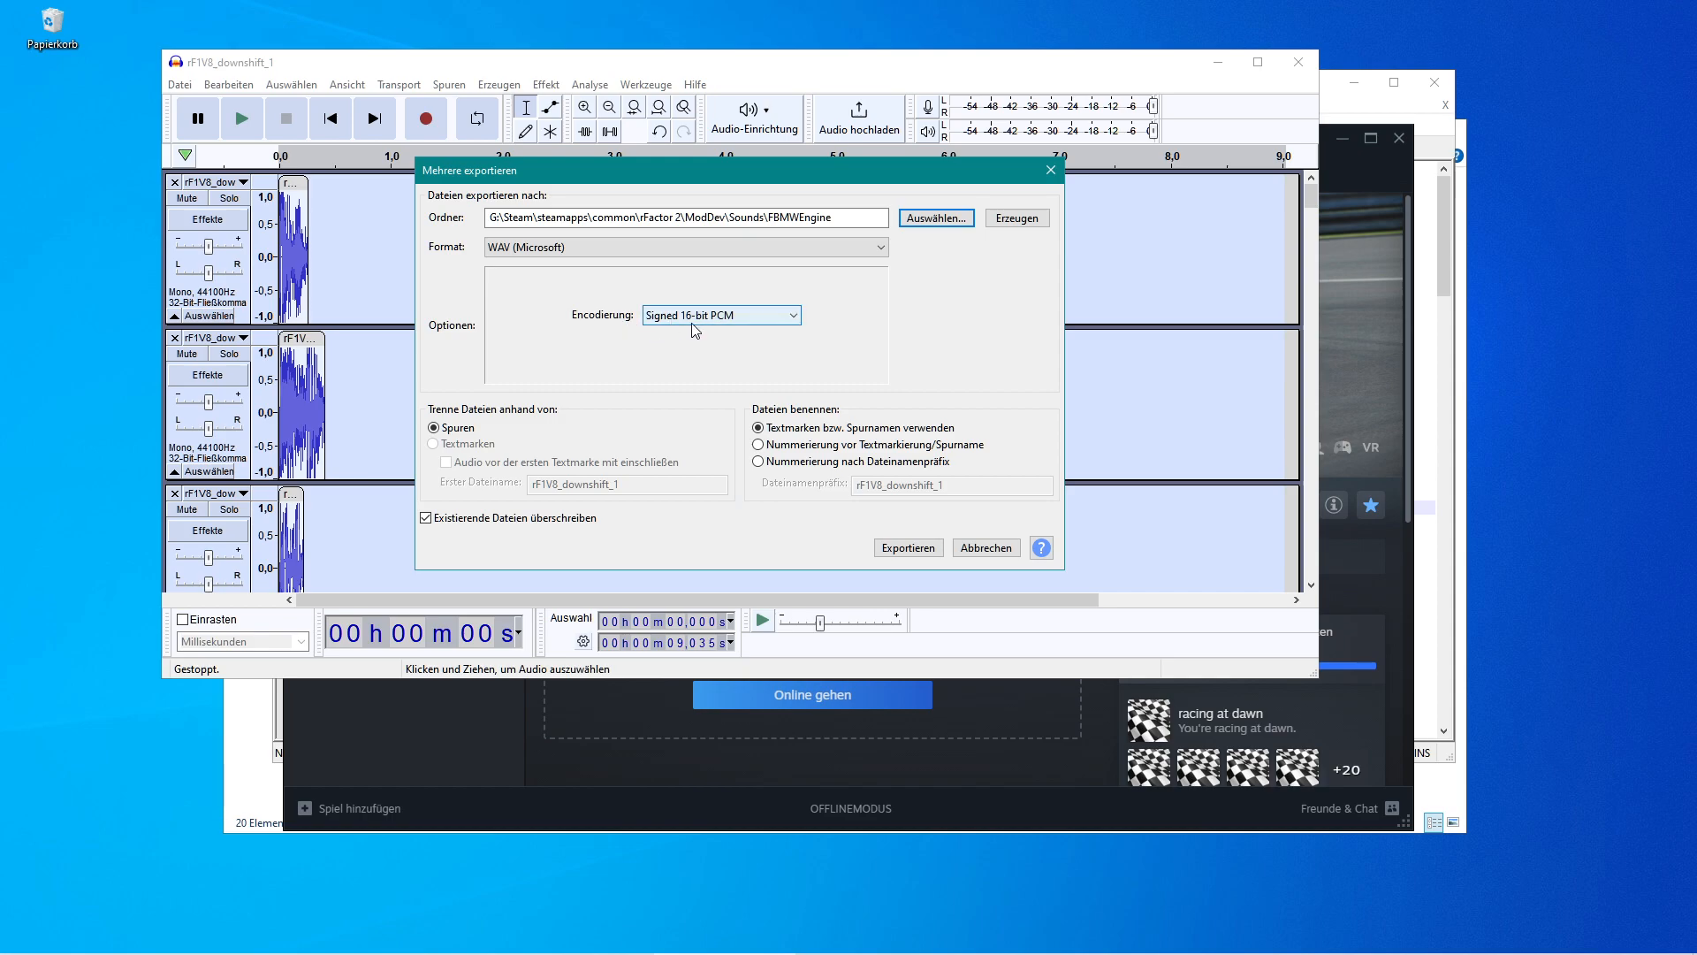
Export the tracks as separate WAV files with Signed 16-bit PCM encoding.
{"action": "left_click", "coordinate": [792, 324]}
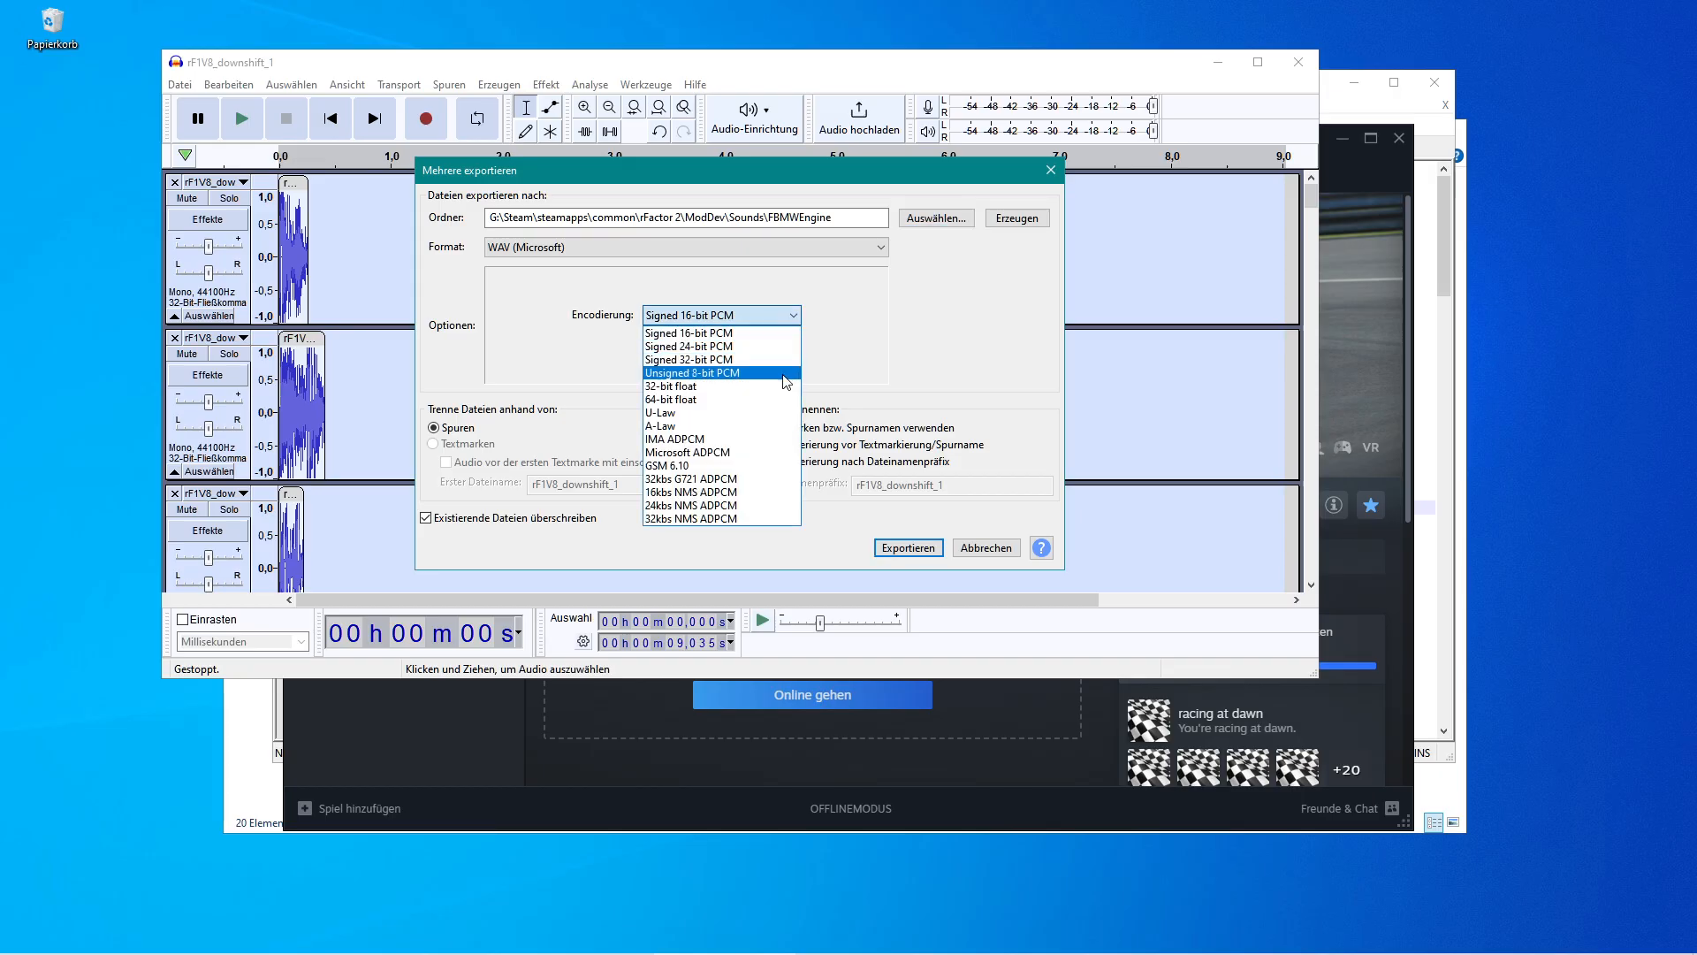
{"action": "left_click", "coordinate": [836, 331]}
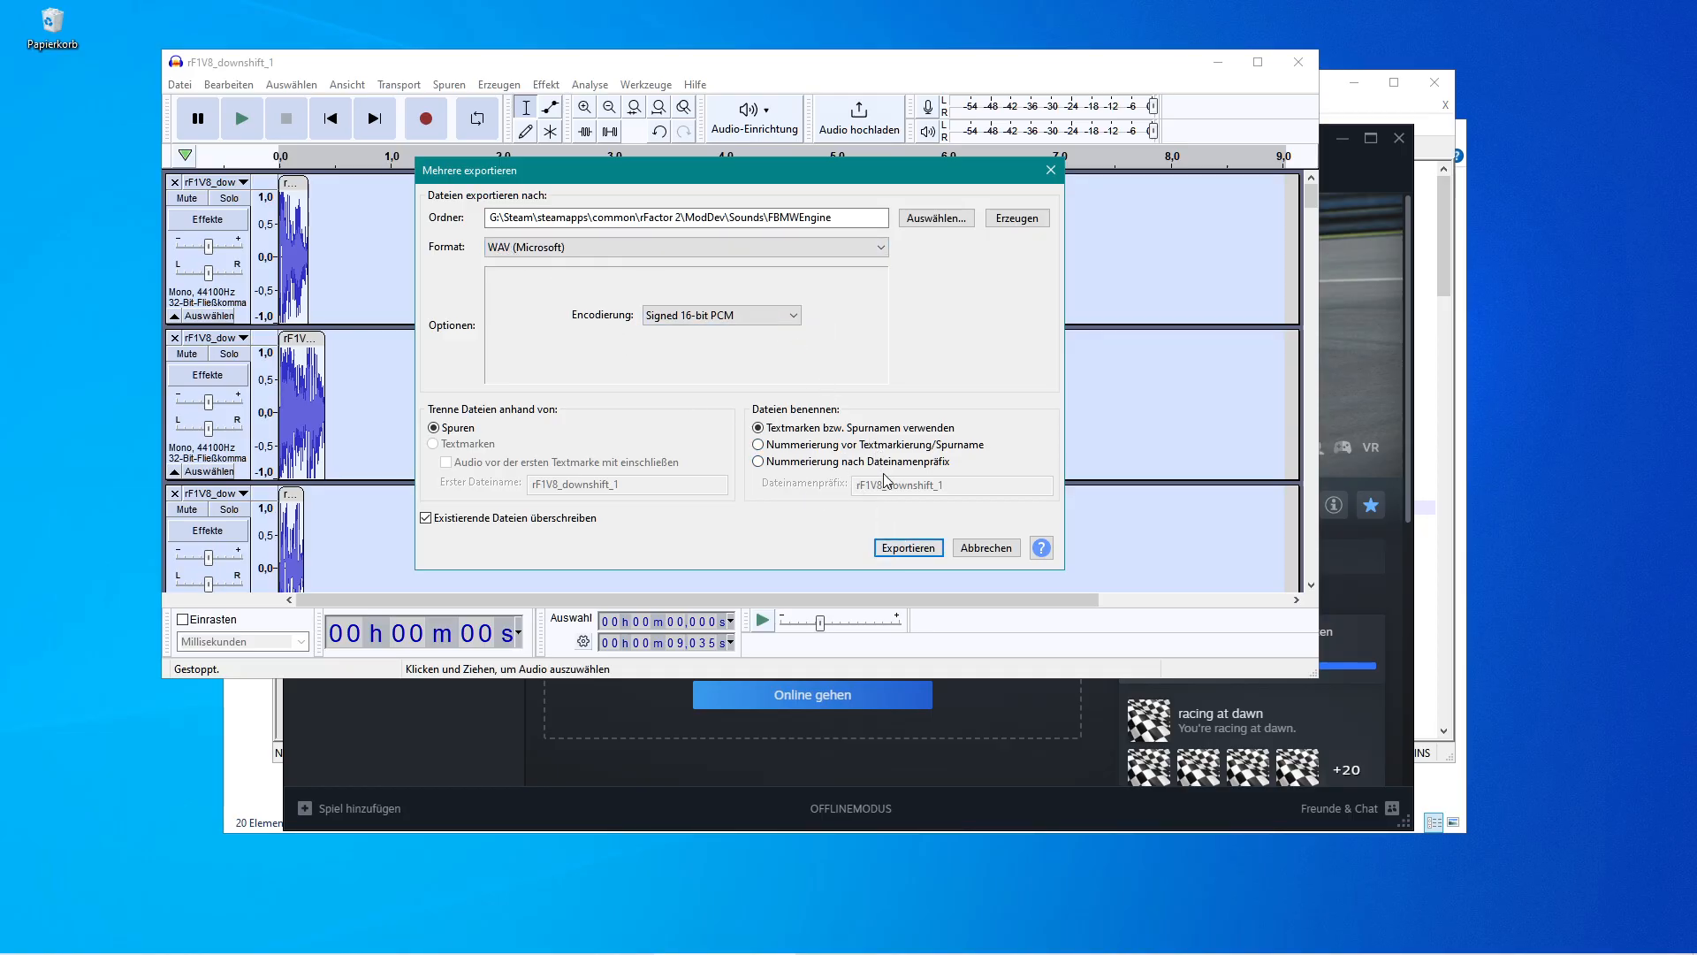
{"action": "left_click", "coordinate": [910, 548]}
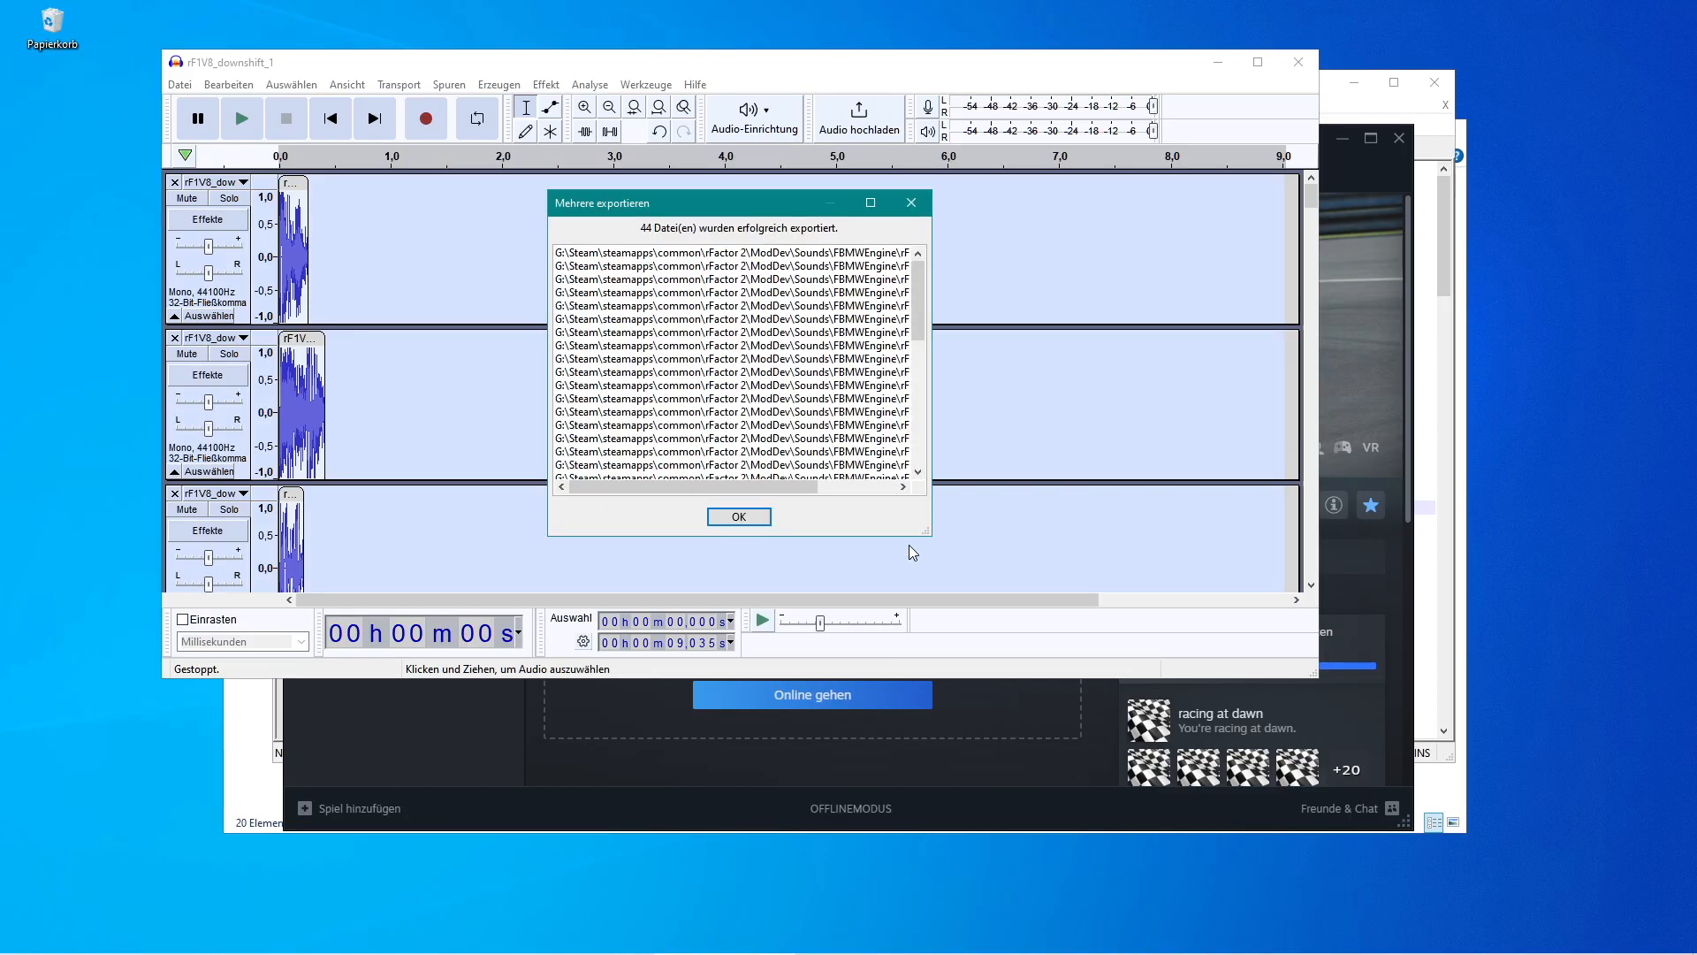
Dismiss the export confirmation and close the Audacity project without saving.
{"action": "left_click", "coordinate": [742, 518]}
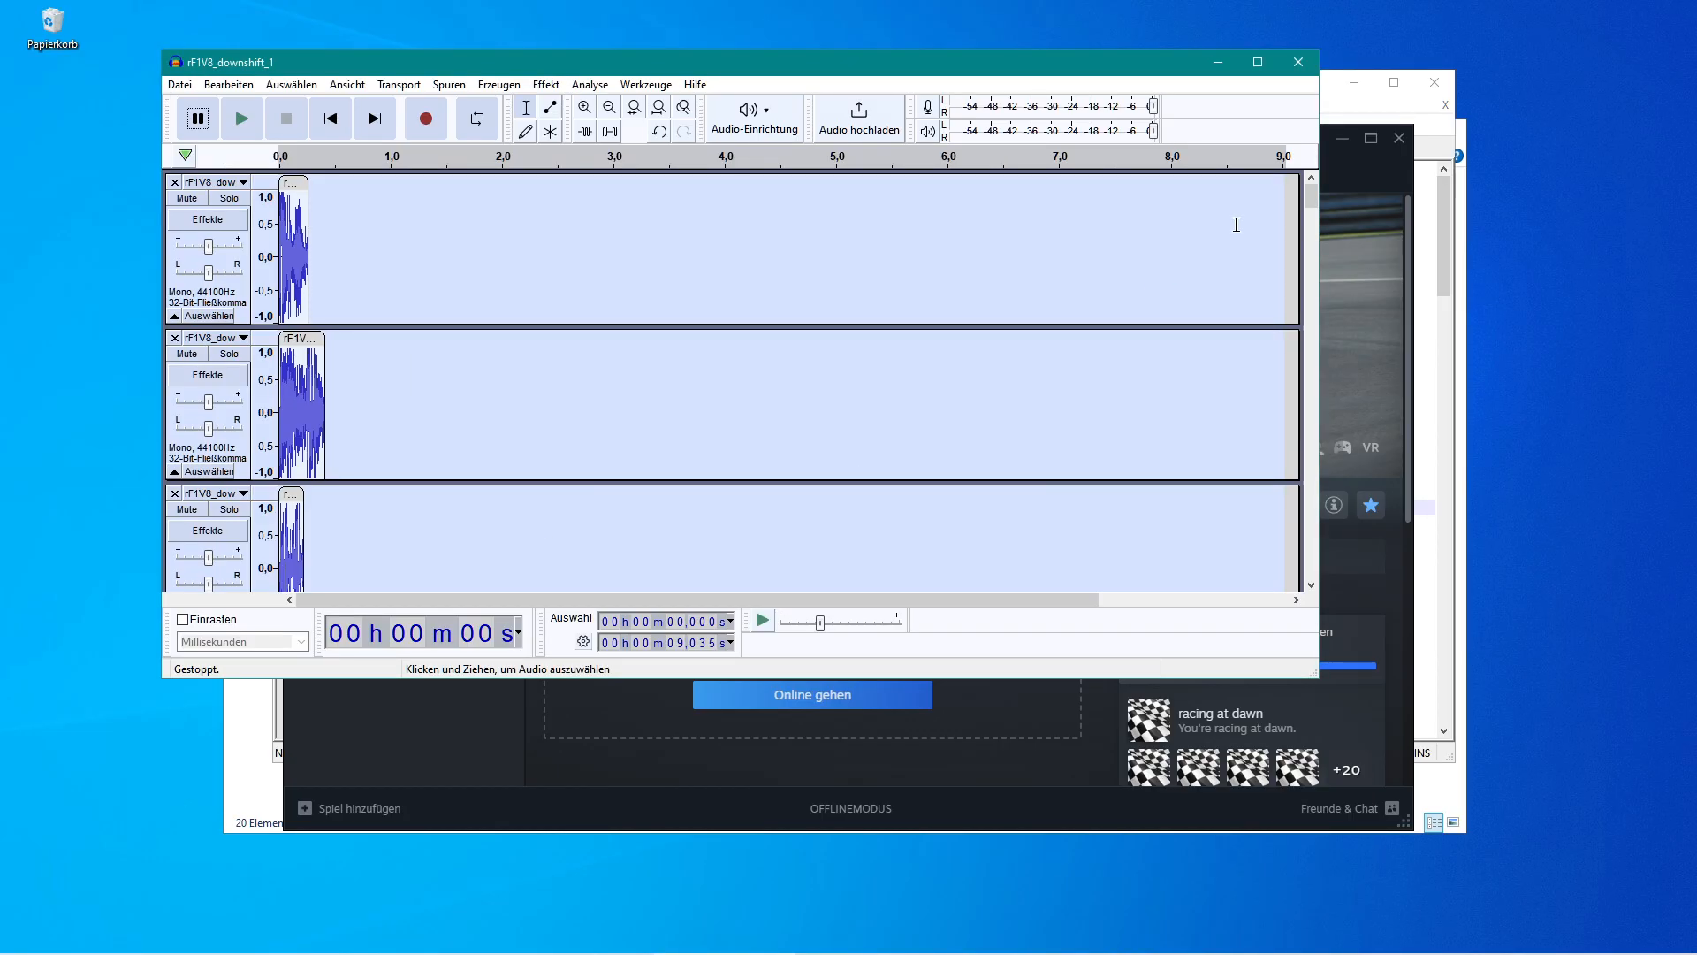
{"action": "left_click", "coordinate": [1299, 62]}
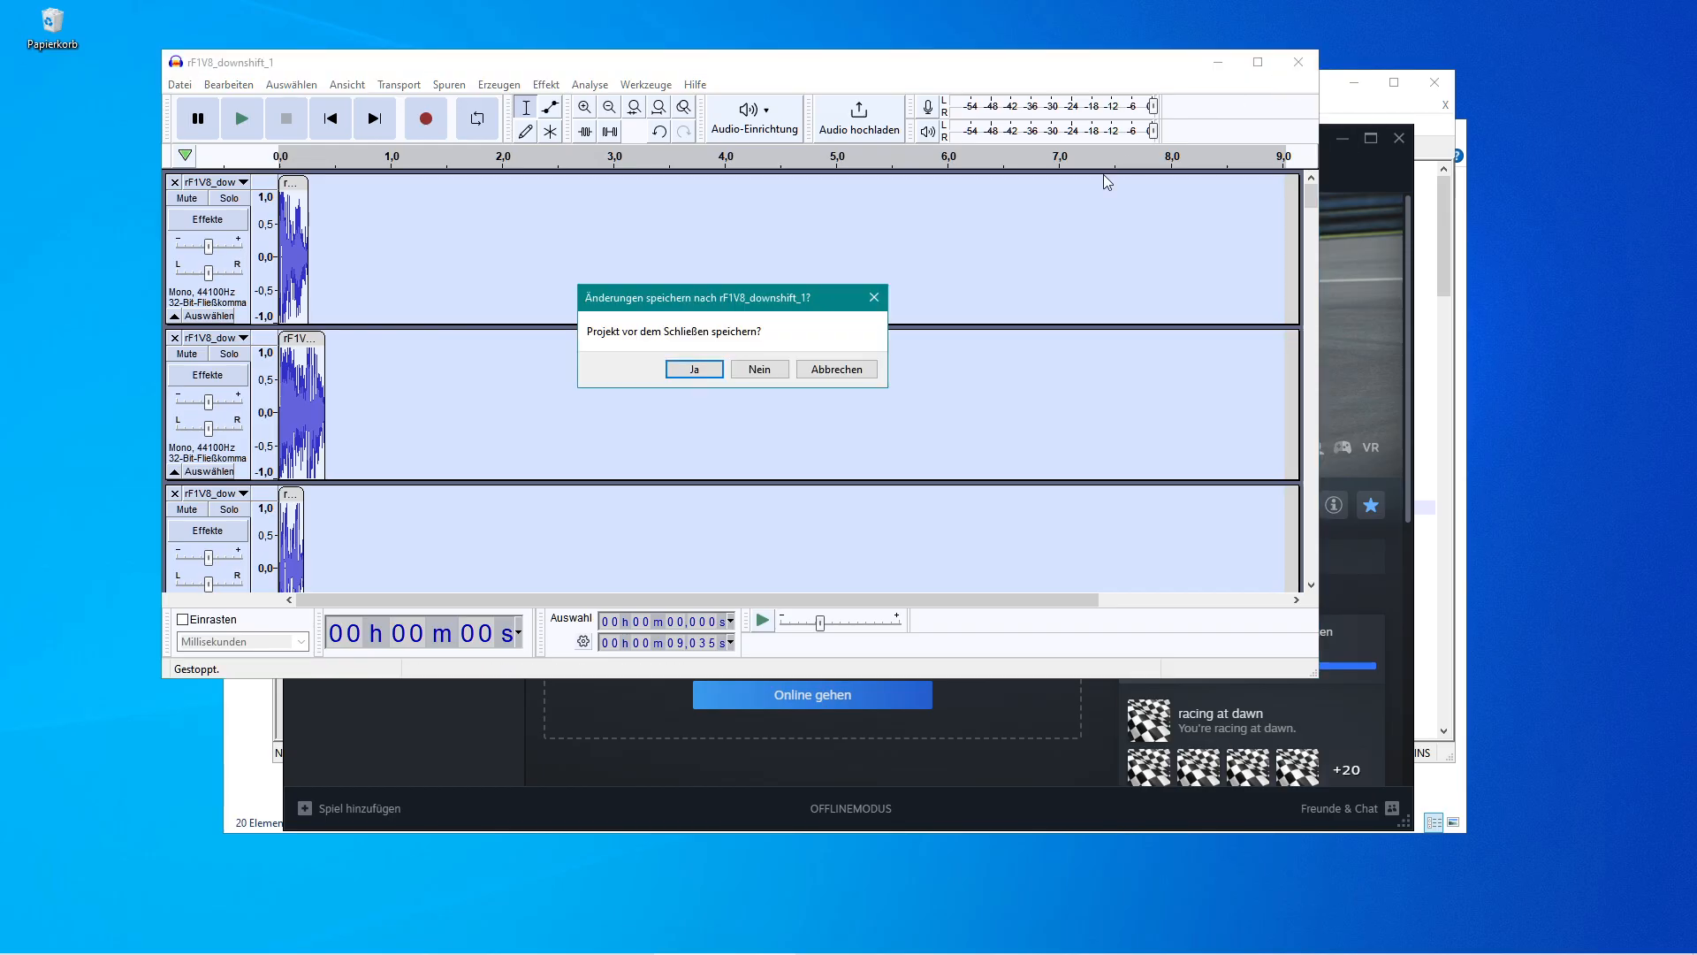
{"action": "left_click", "coordinate": [761, 369]}
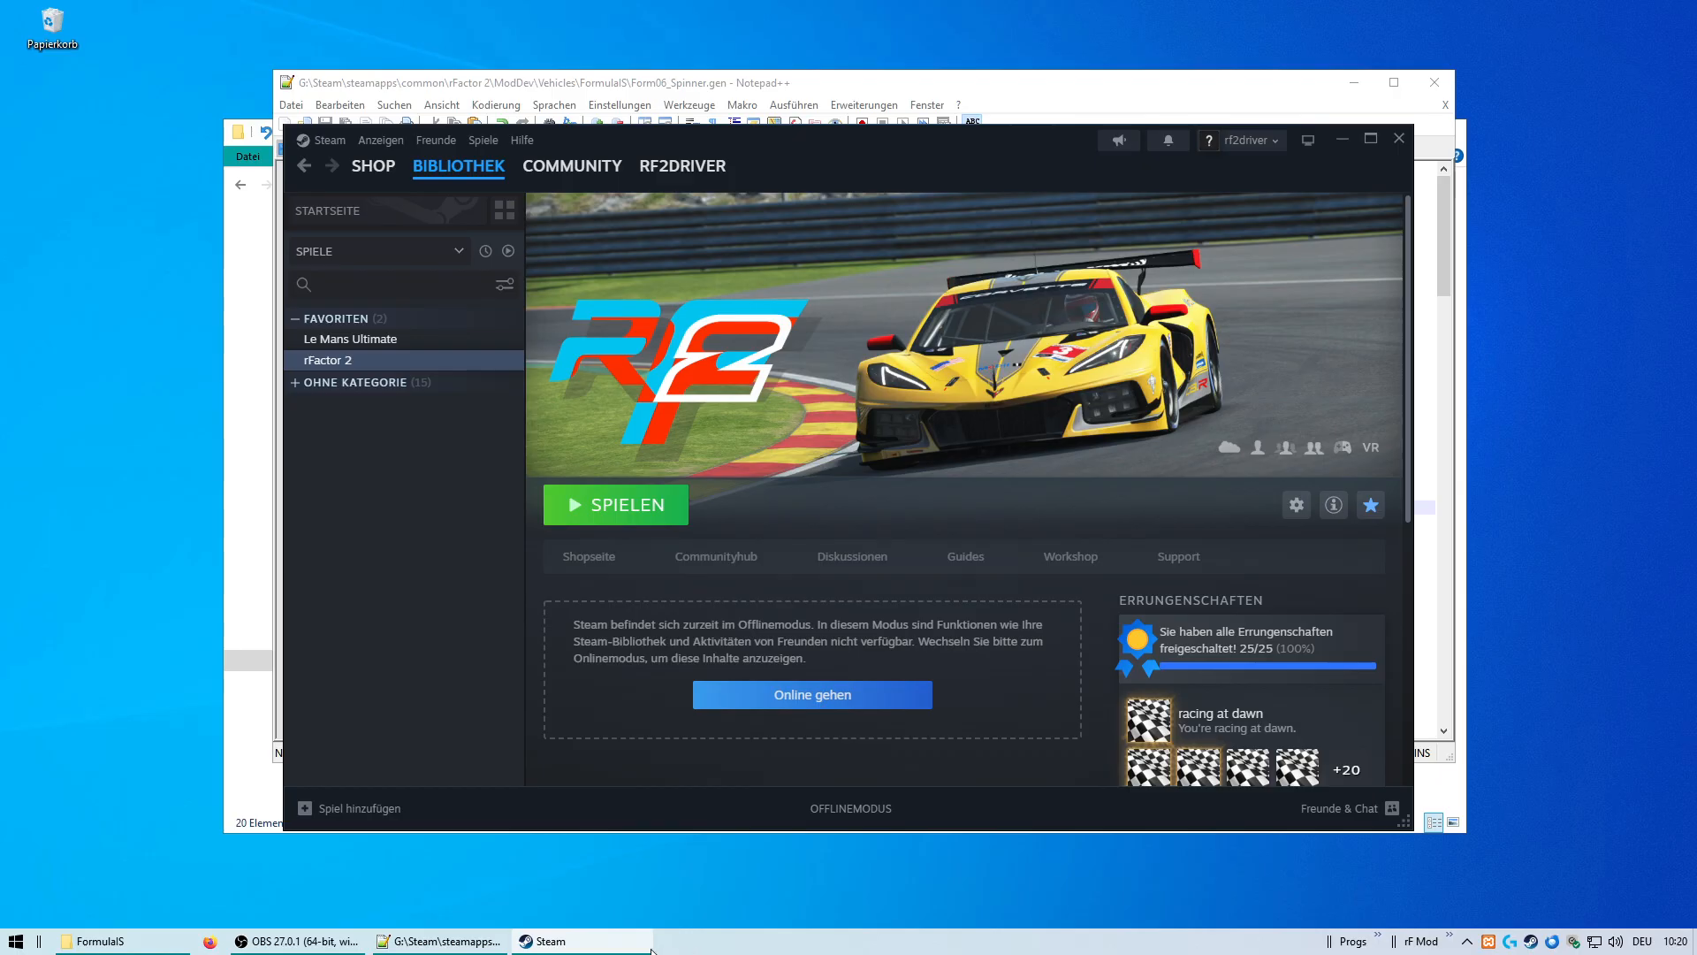
Open Photoshop, create a new clipboard-sized document, paste the error screenshot and zoom in on the gMotor 2 error.
{"action": "mouse_move", "coordinate": [458, 949]}
{"action": "left_click", "coordinate": [15, 942]}
{"action": "left_click", "coordinate": [353, 675]}
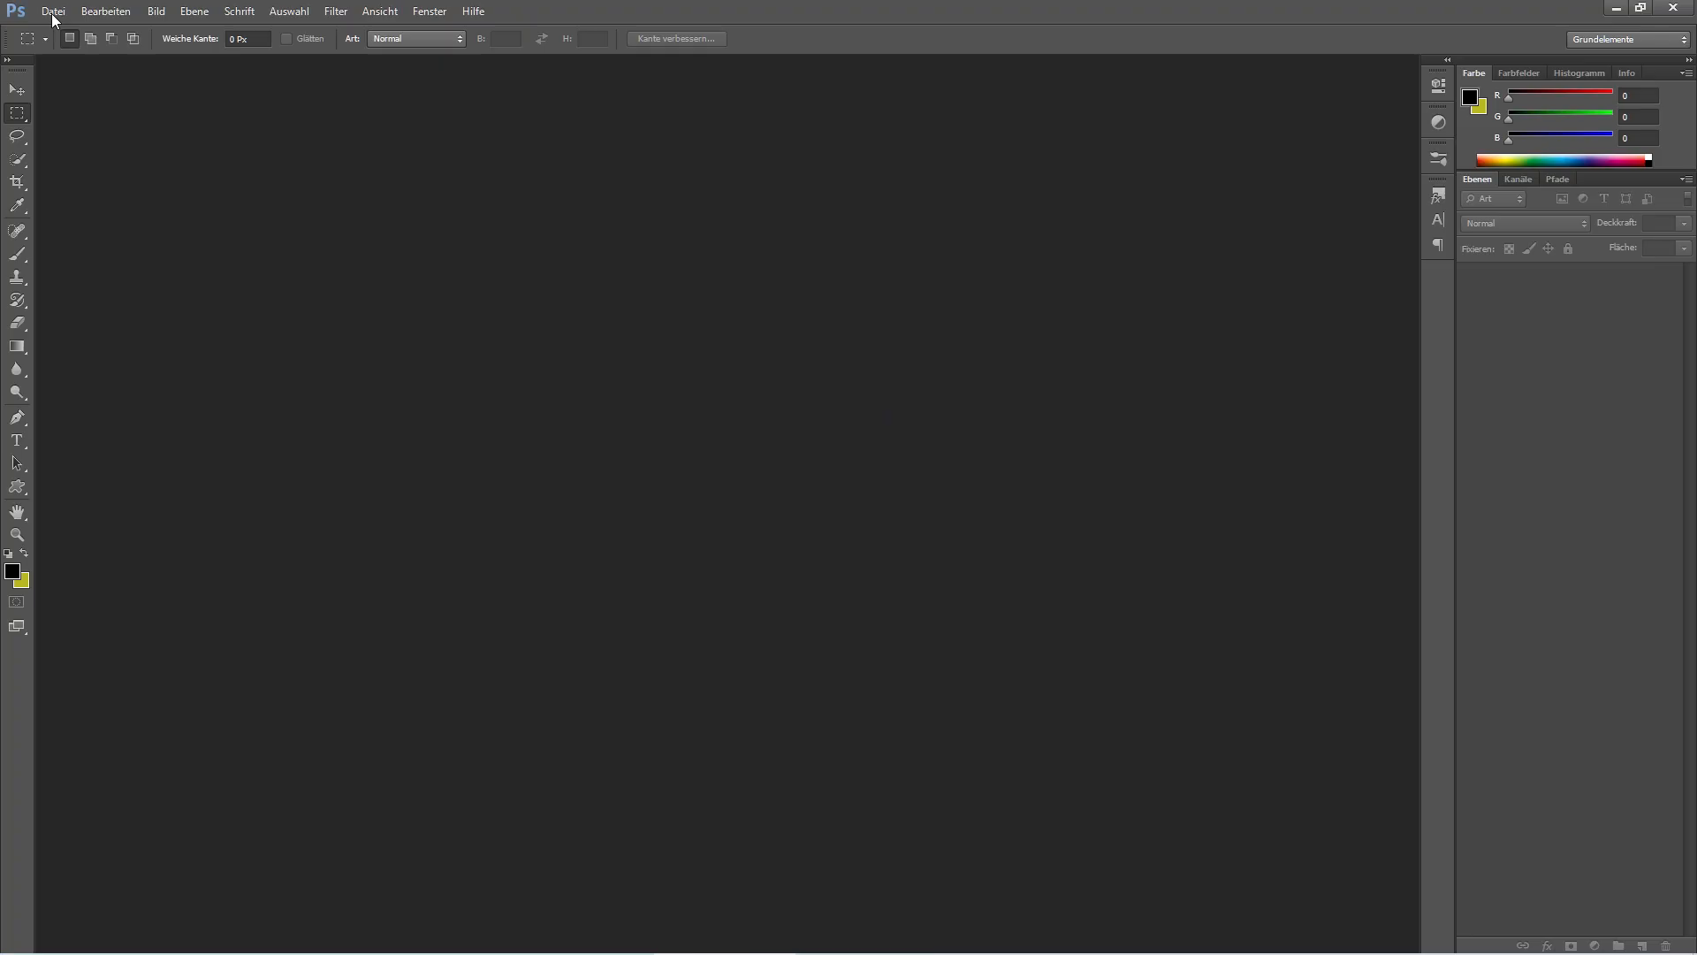
{"action": "left_click", "coordinate": [53, 11]}
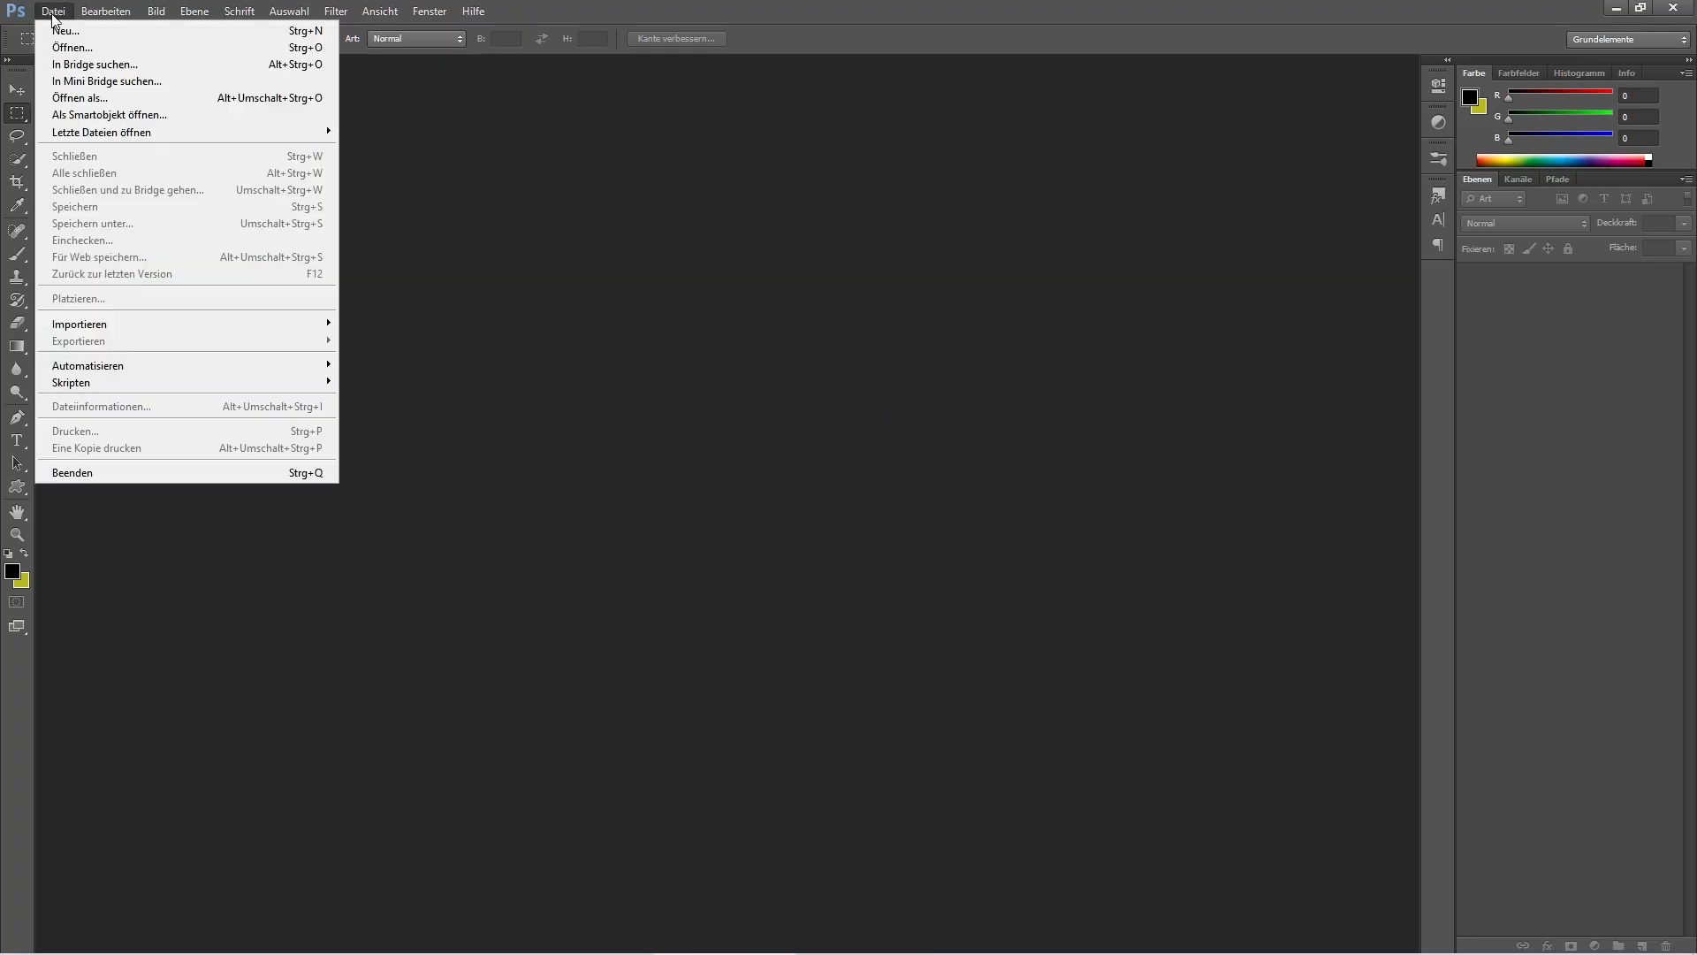
{"action": "left_click", "coordinate": [62, 34]}
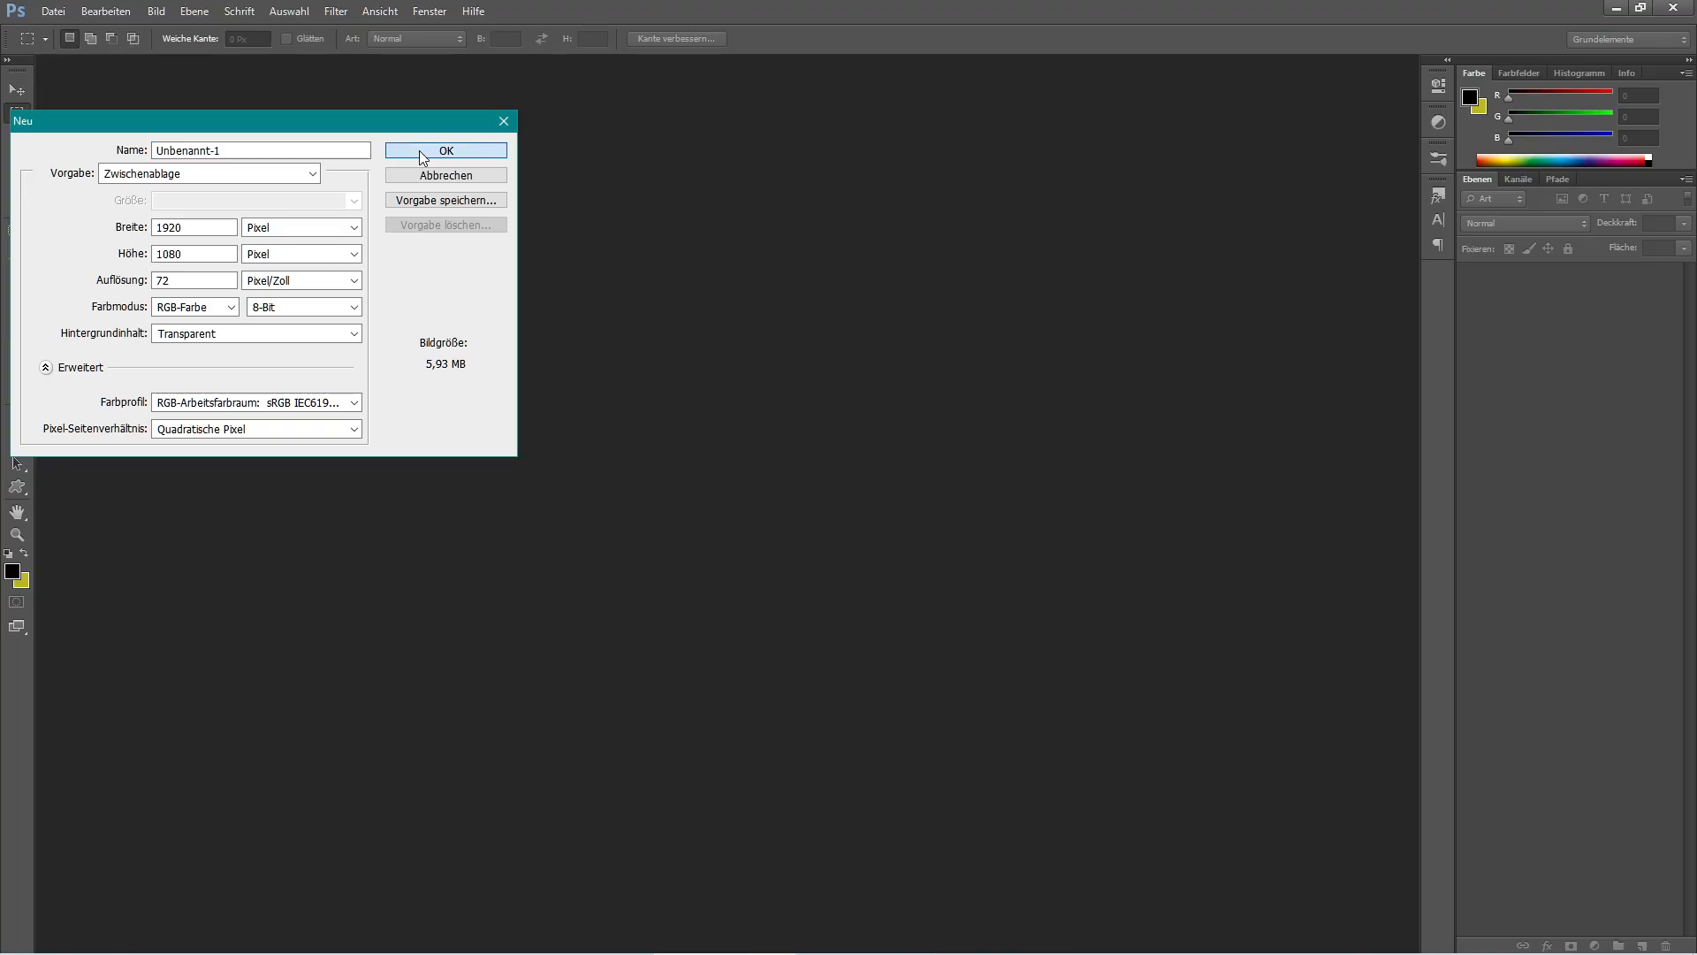
{"action": "left_click", "coordinate": [423, 152]}
{"action": "key", "text": "ctrl+v"}
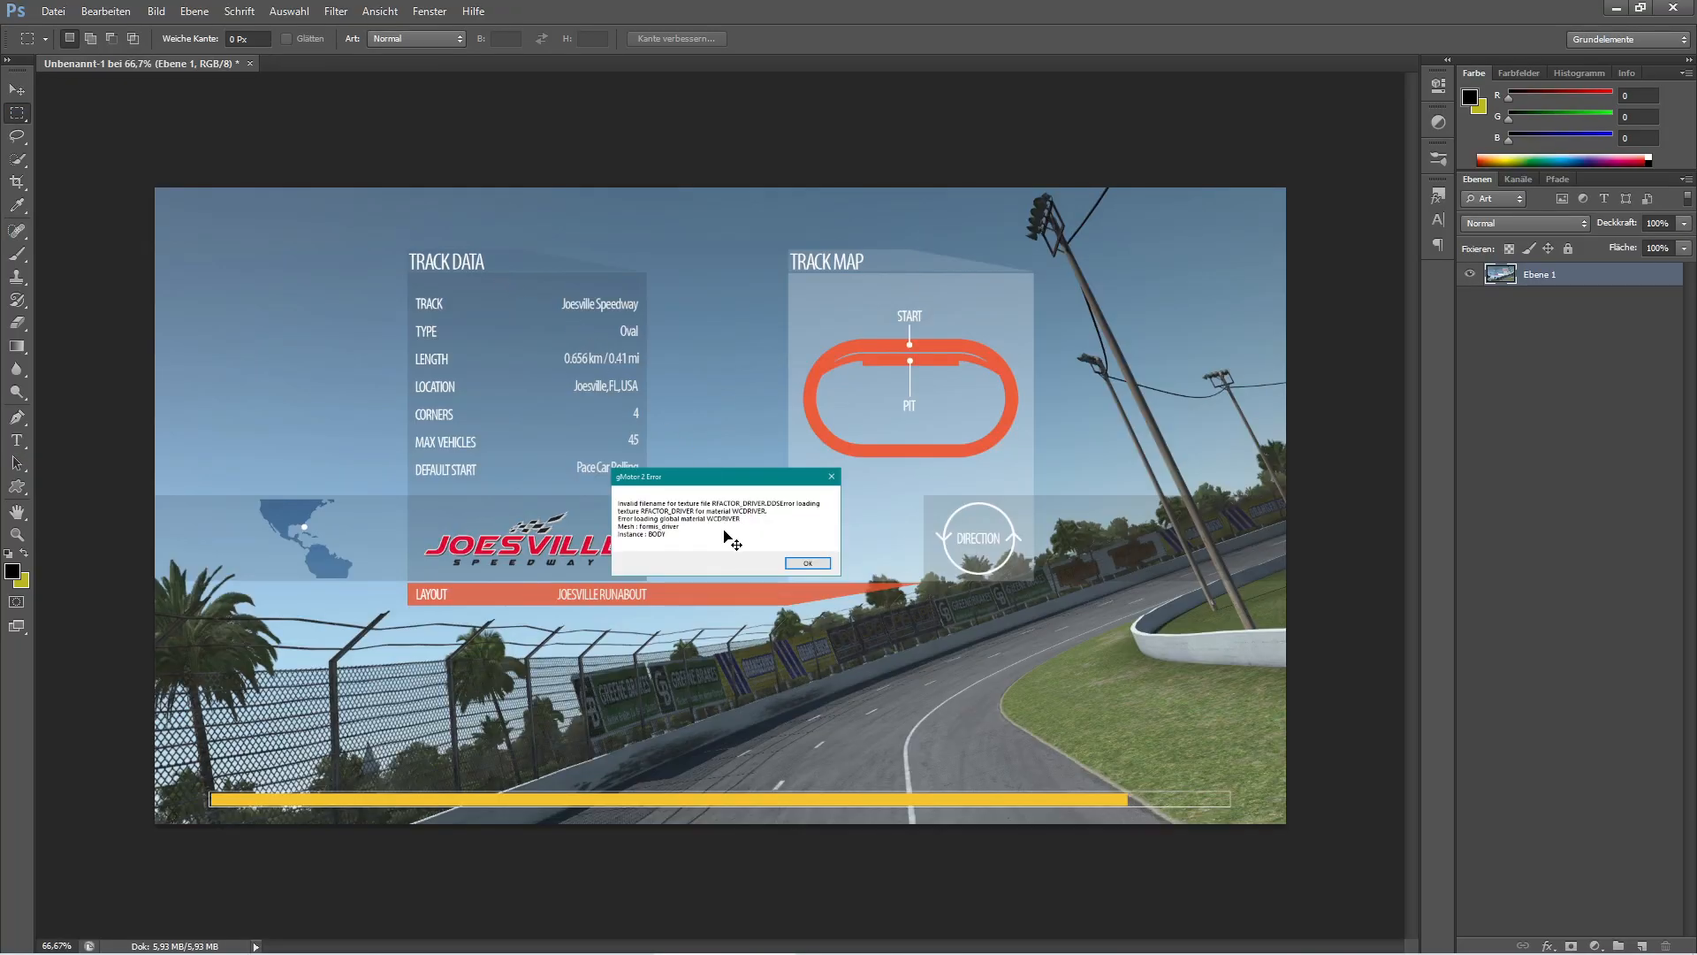
{"action": "key", "text": "ctrl+plus"}
{"action": "key", "text": "ctrl+plus"}
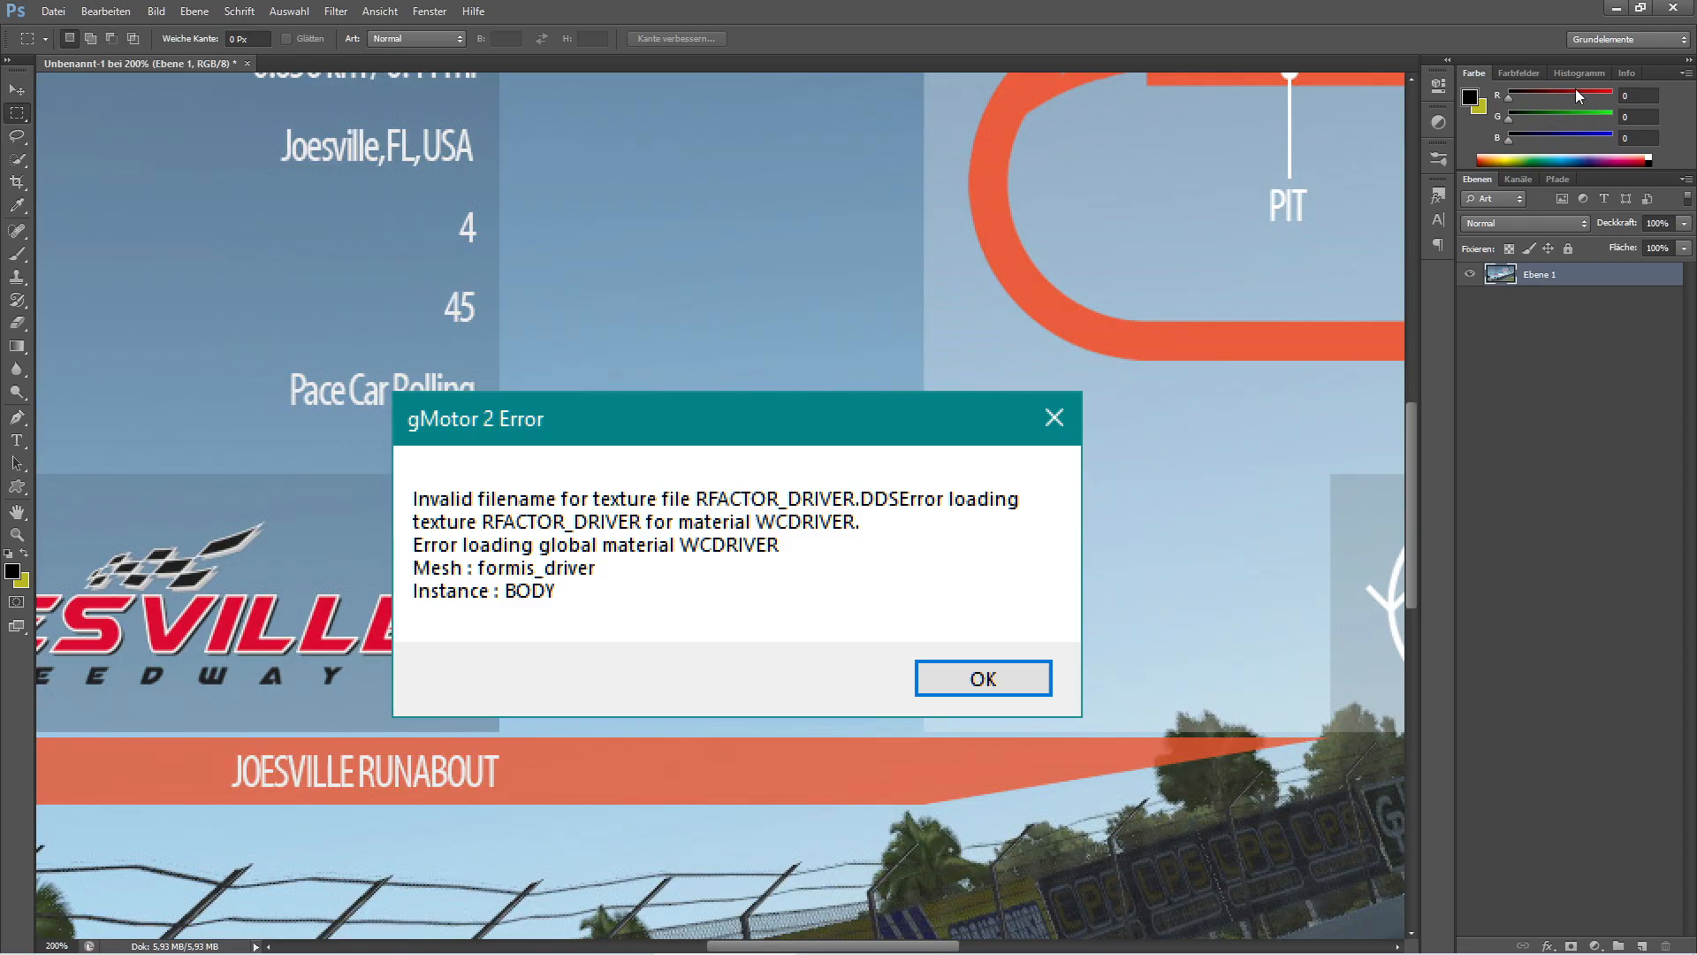
Open the FormulaIS MAPS folder and preview ADD_BOLTS.DDS in IrfanView.
{"action": "left_click", "coordinate": [1641, 8]}
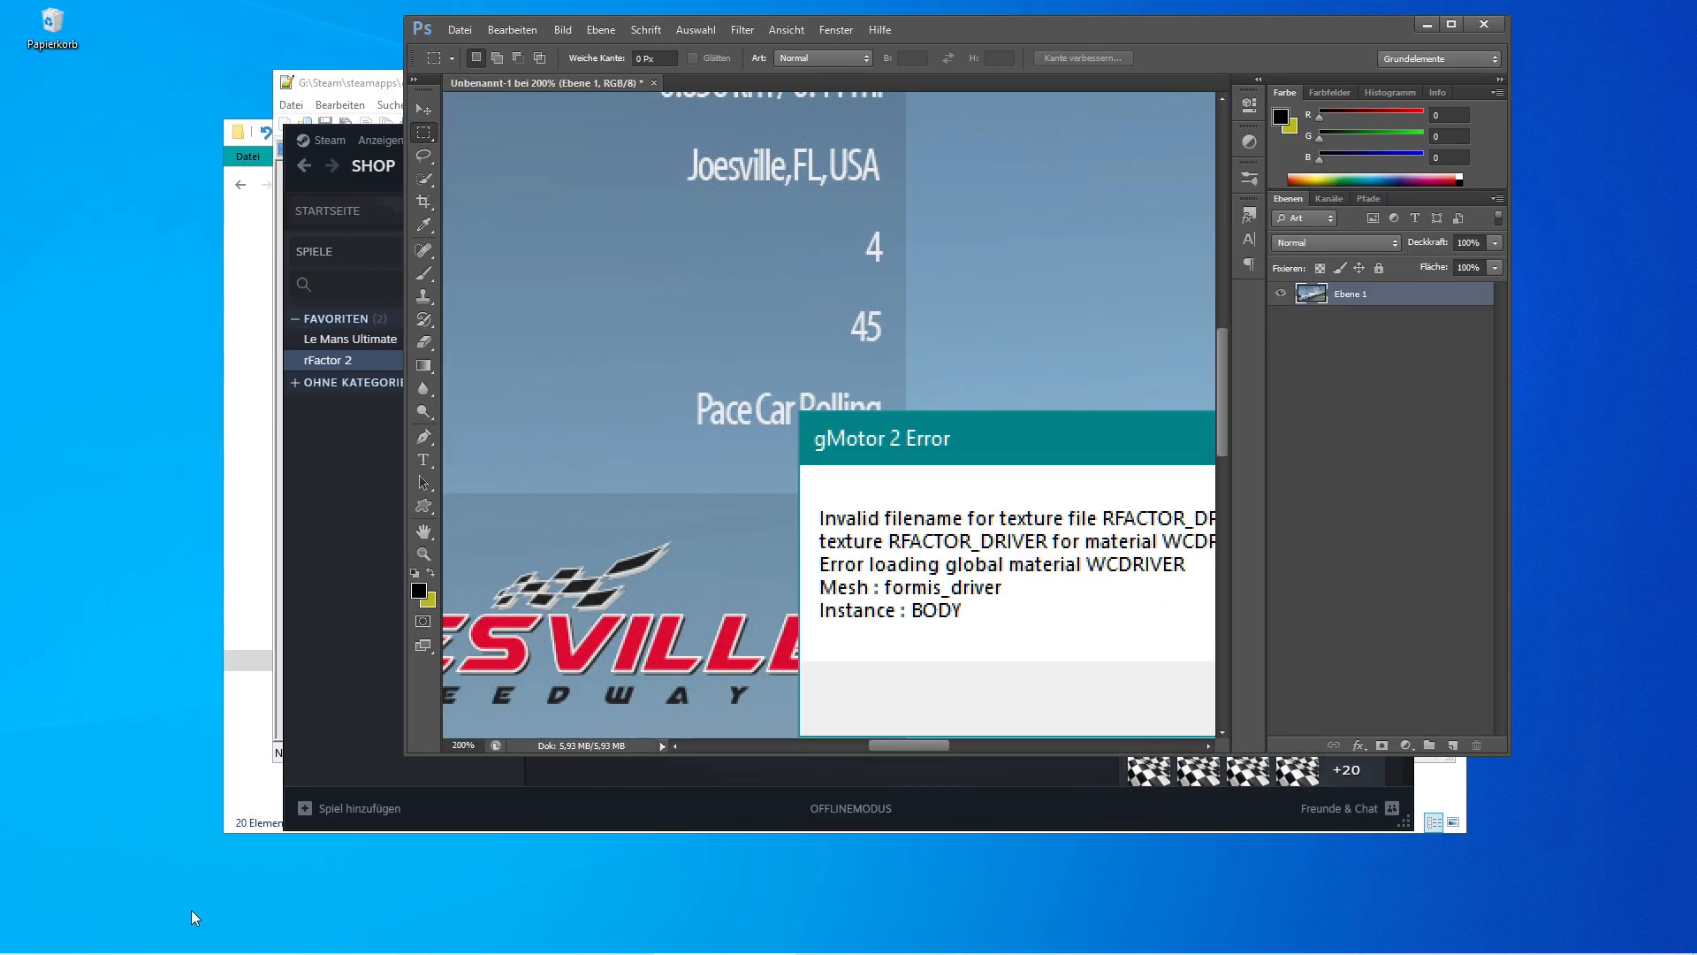
{"action": "left_click", "coordinate": [128, 944]}
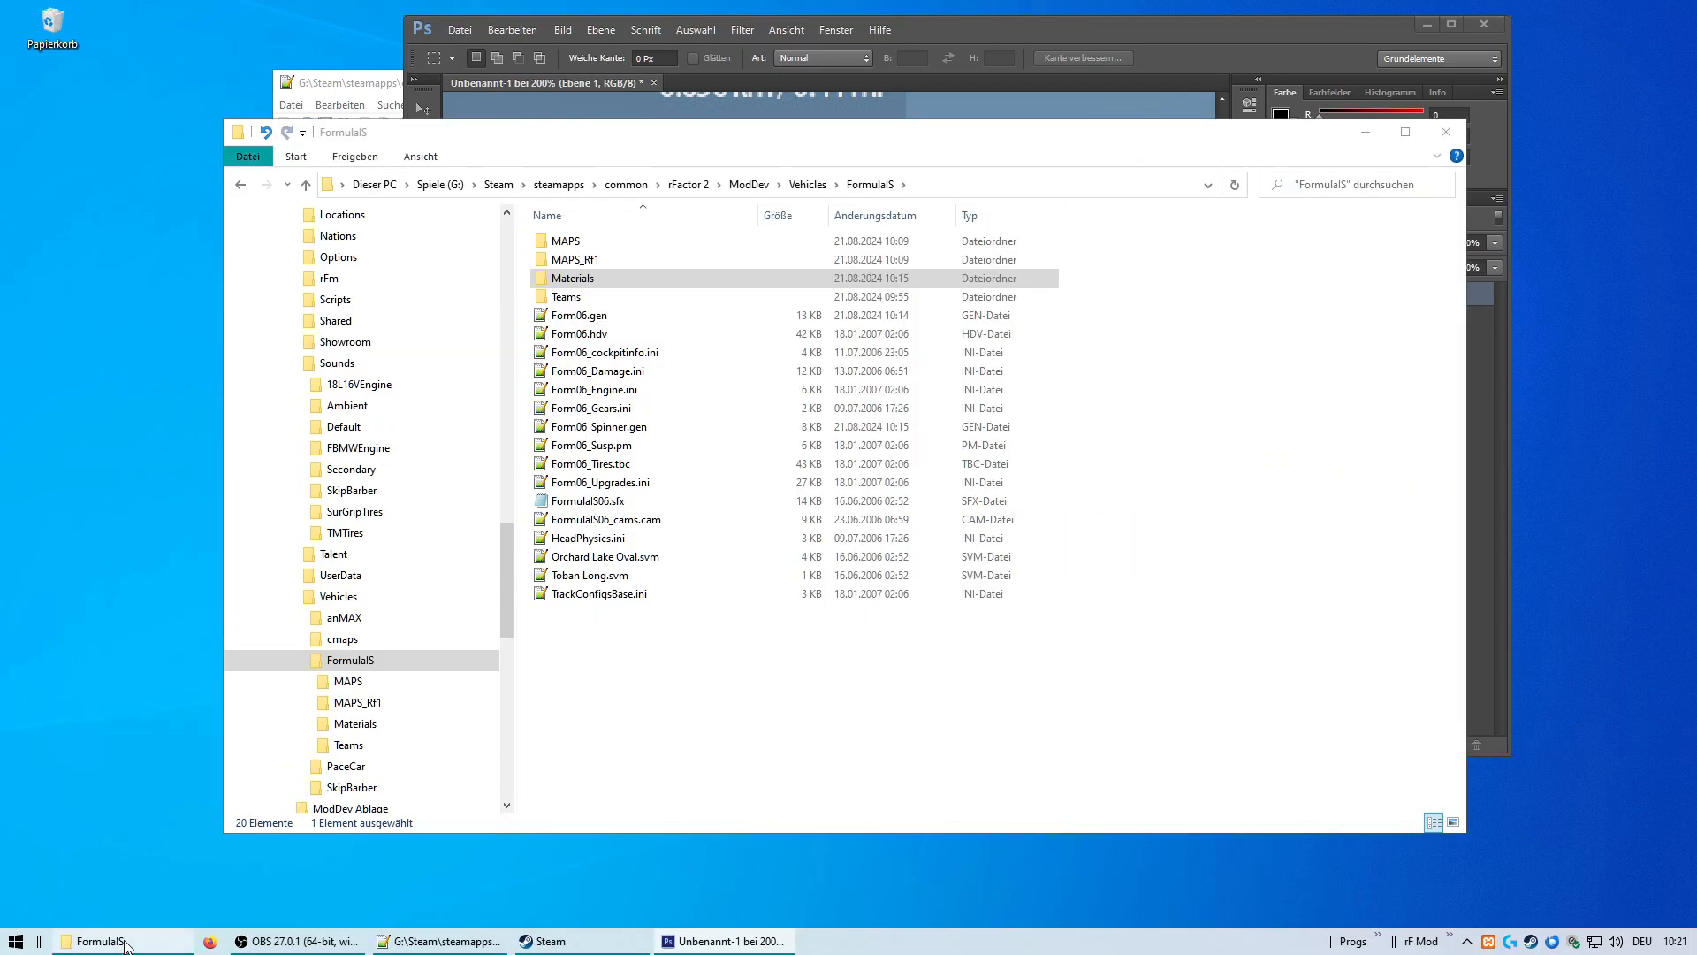
{"action": "double_click", "coordinate": [566, 244]}
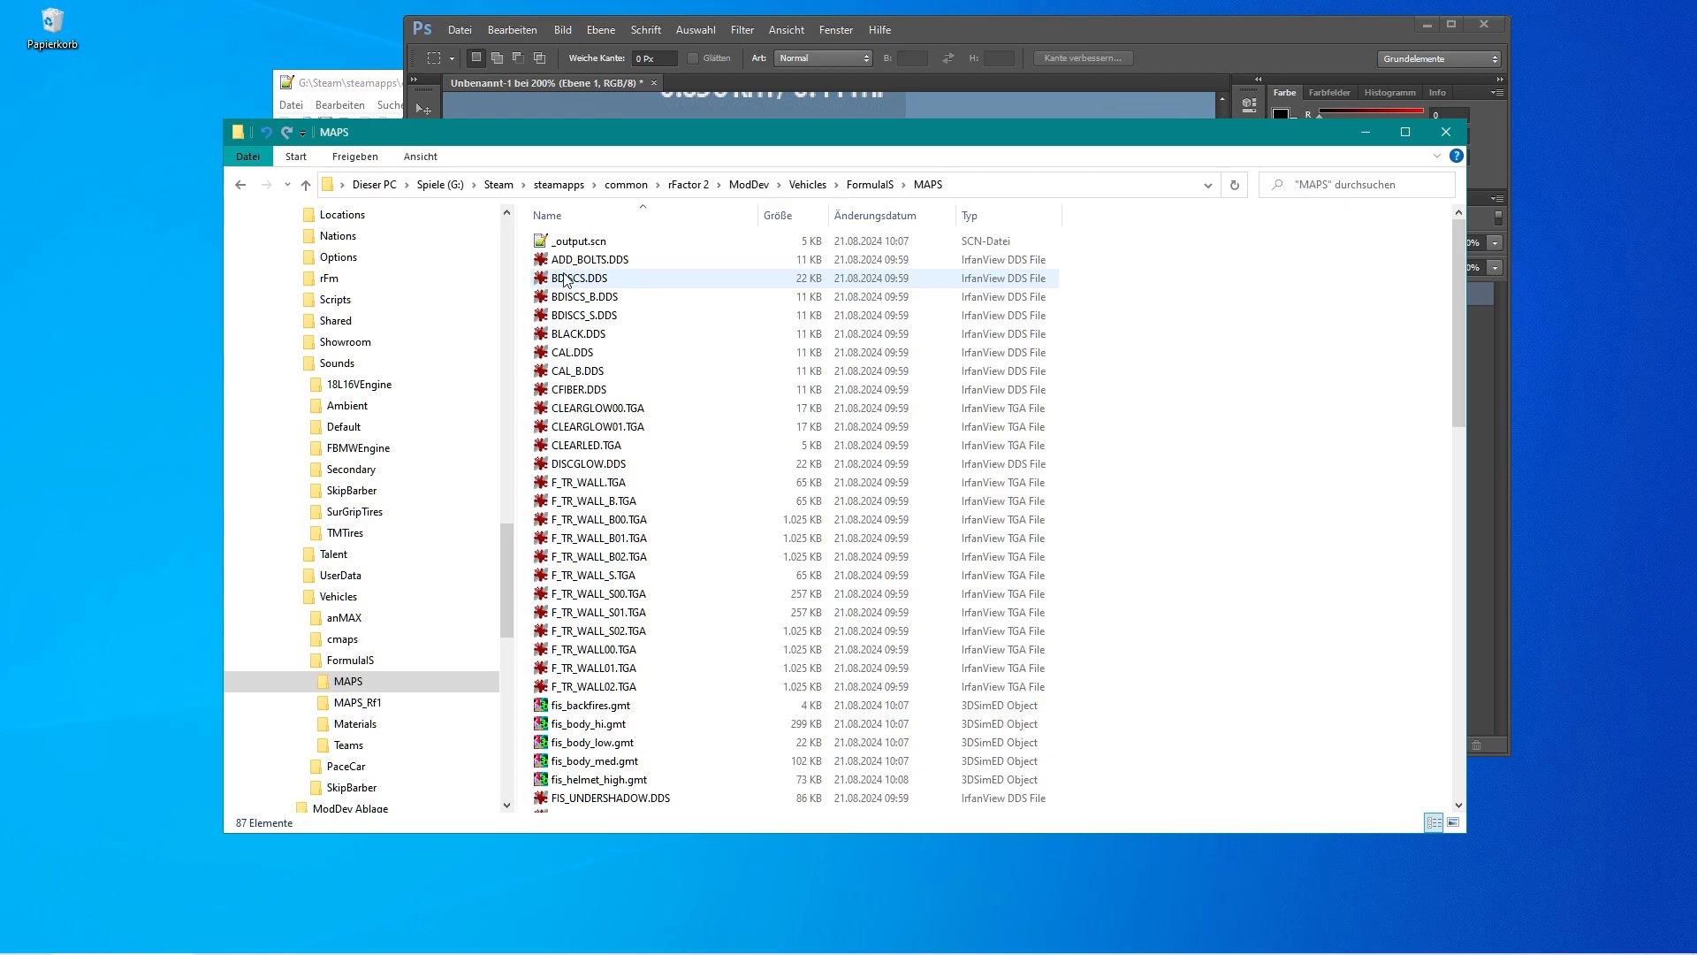
{"action": "left_click", "coordinate": [543, 263]}
{"action": "double_click", "coordinate": [543, 263]}
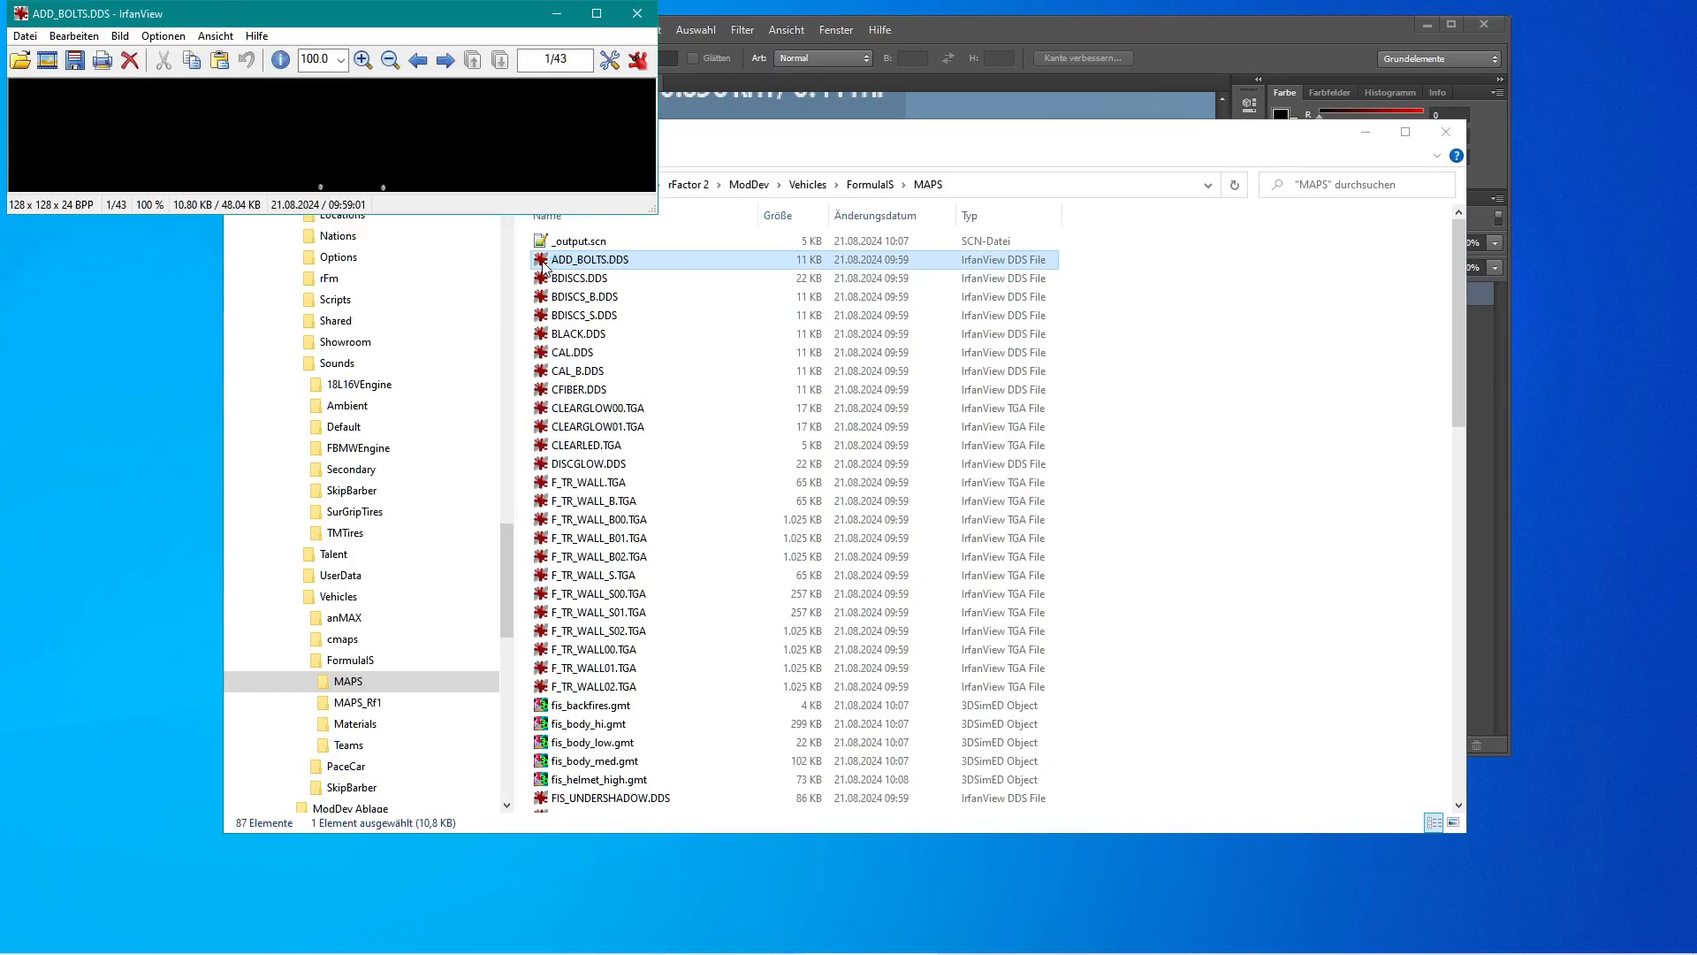
{"action": "left_click", "coordinate": [646, 19]}
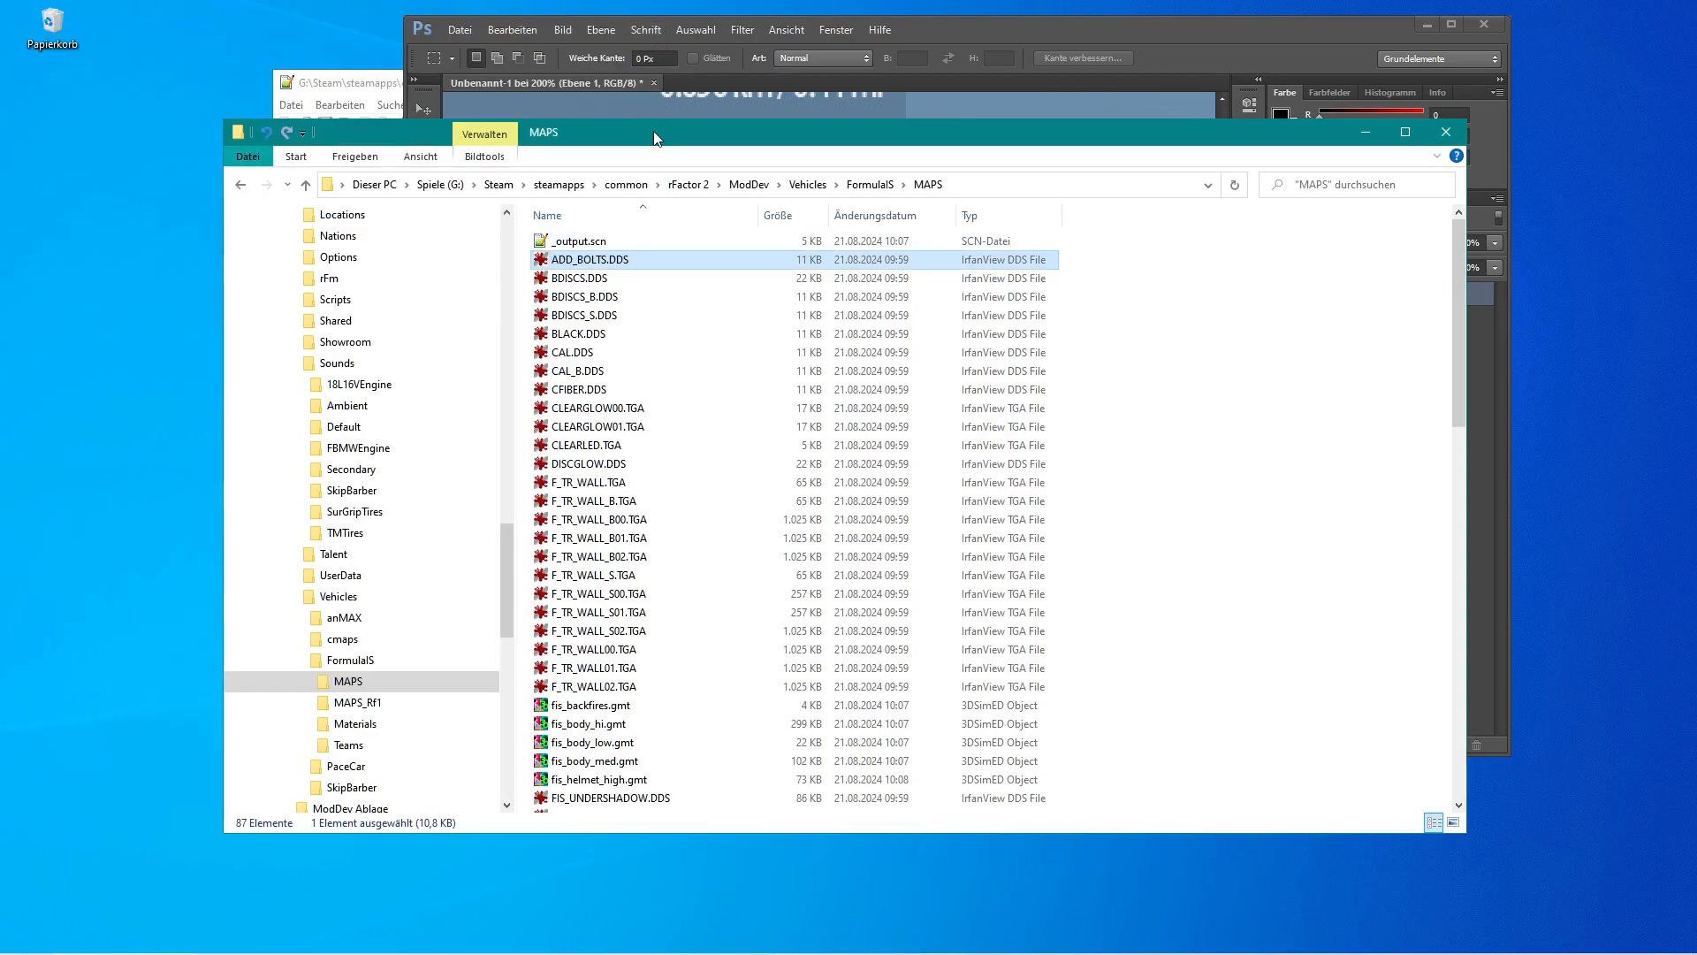
Copy BLACK.DDS from the MAPS folder into the FormulaIS vehicle folder.
{"action": "left_click", "coordinate": [541, 333]}
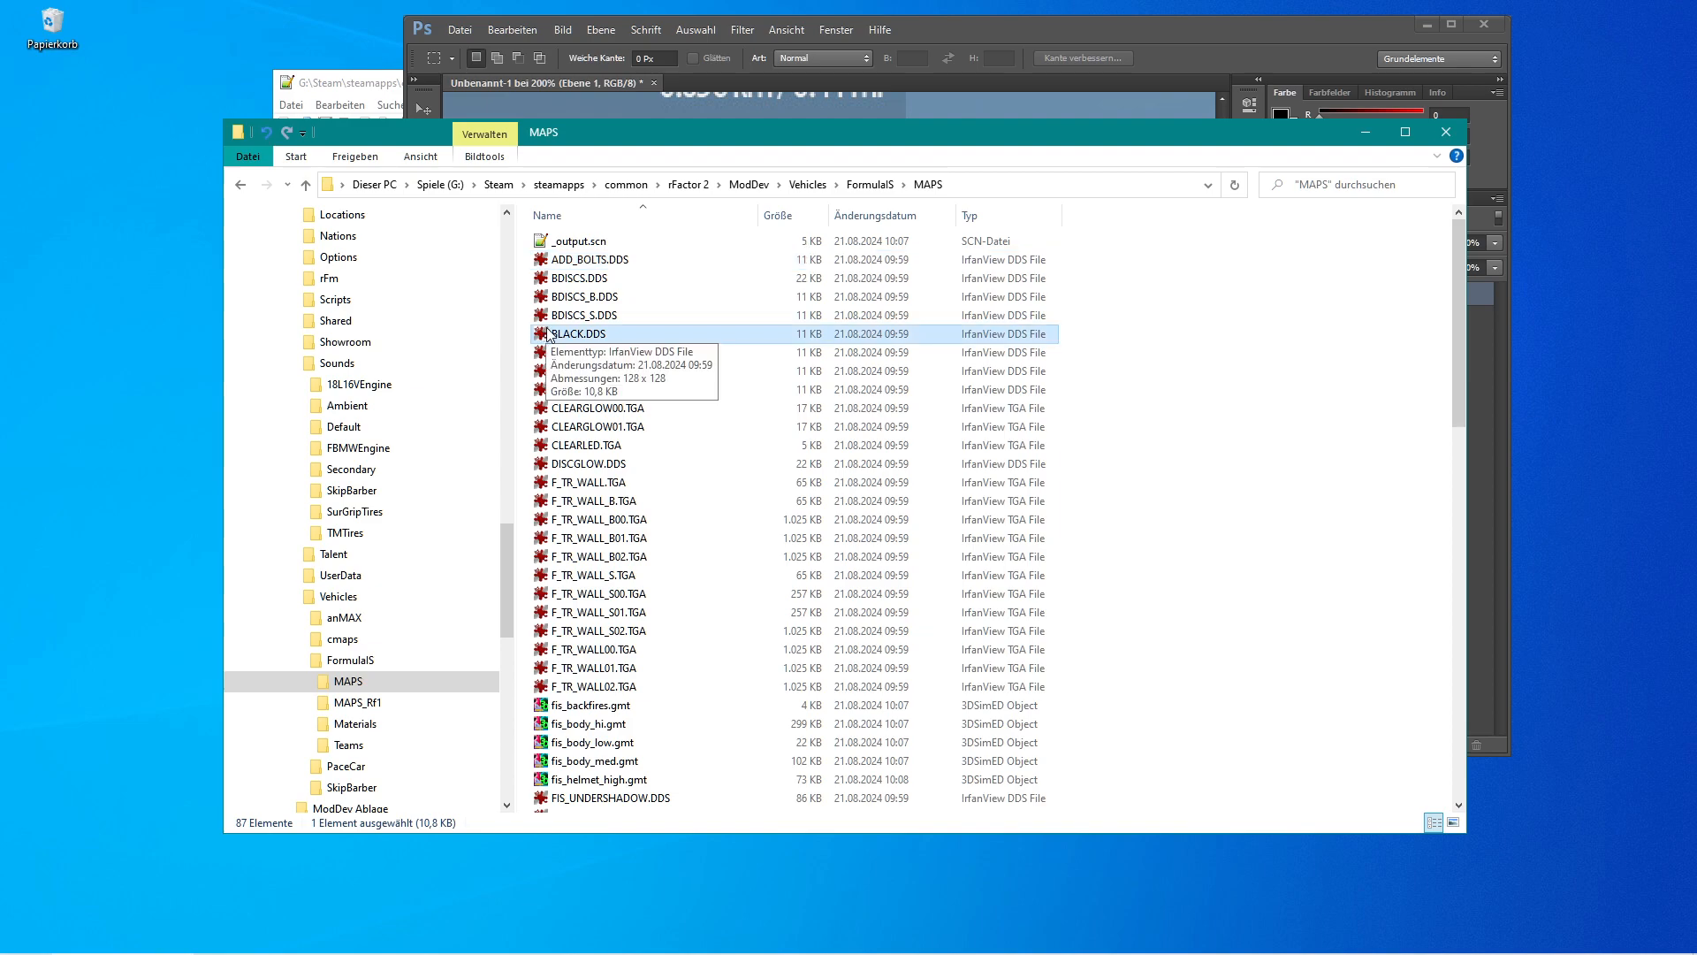
{"action": "left_click", "coordinate": [870, 184]}
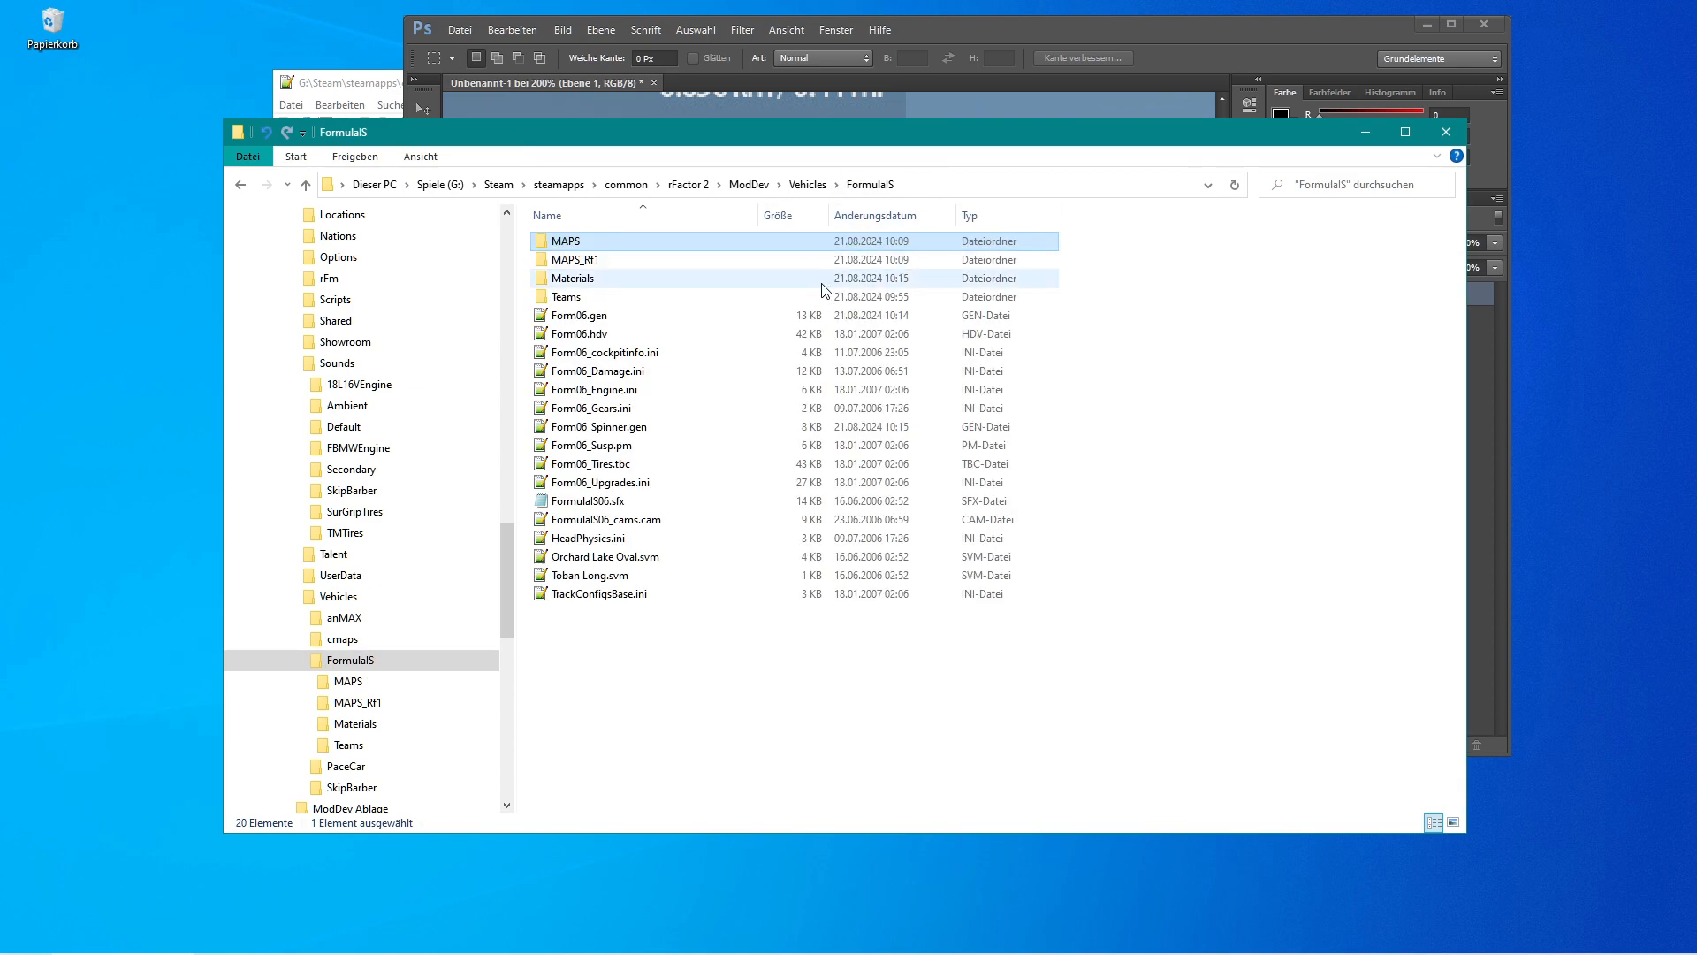
{"action": "right_click", "coordinate": [664, 664]}
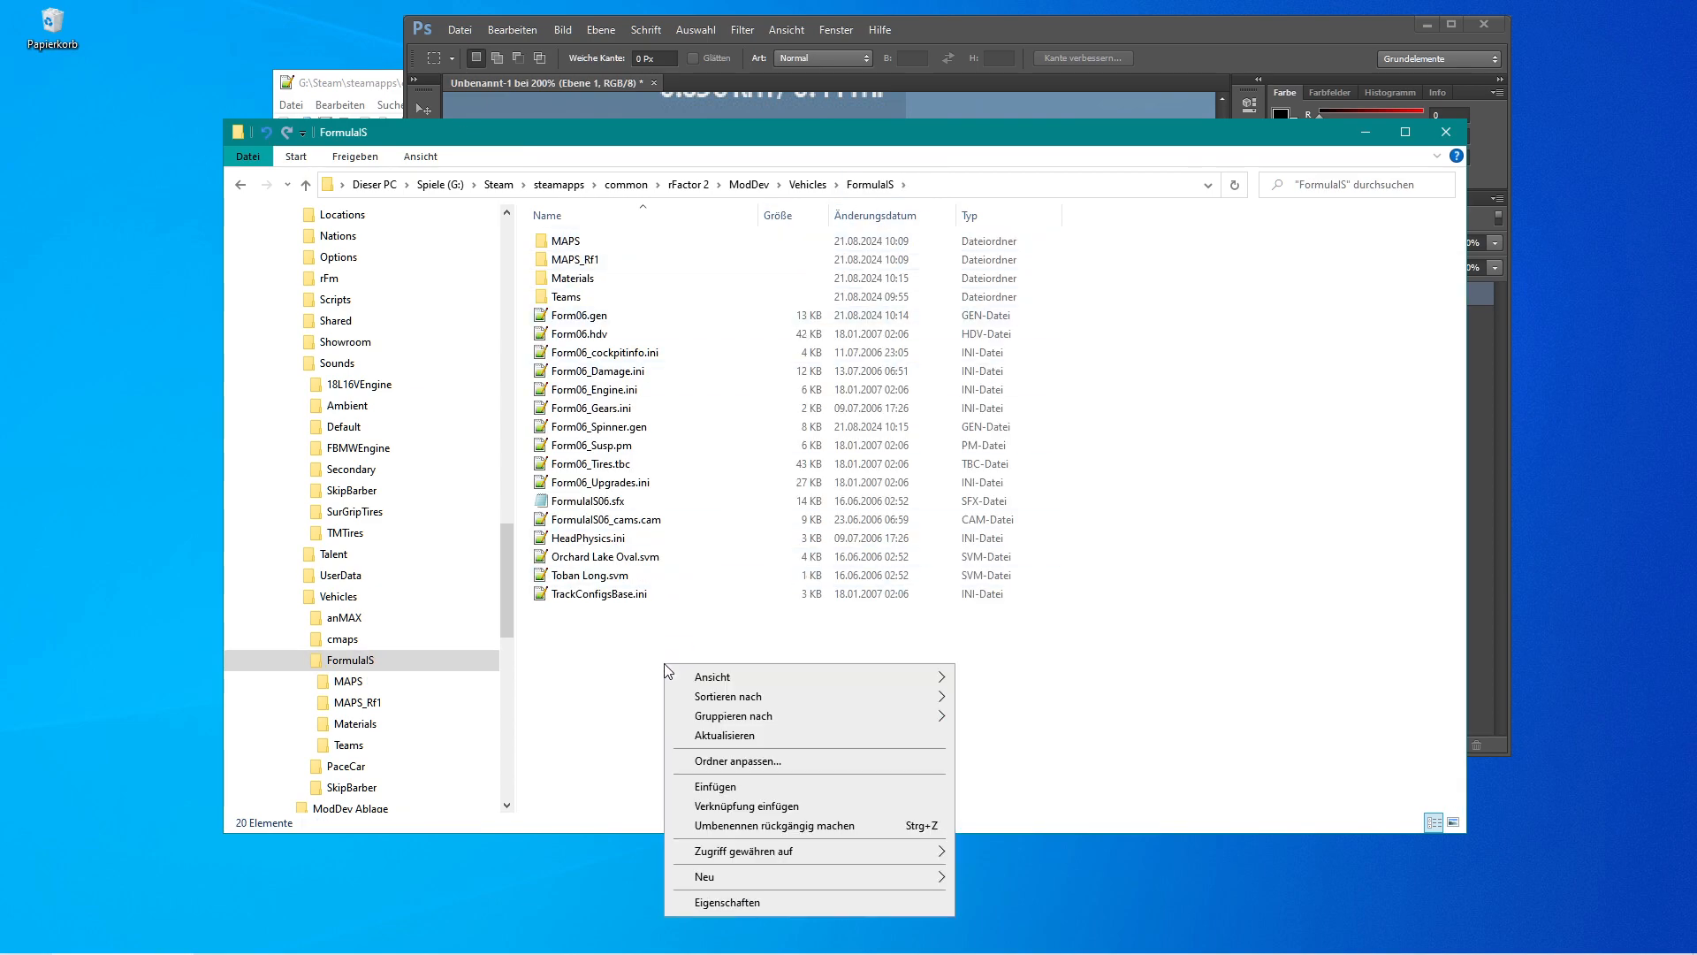
{"action": "left_click", "coordinate": [766, 787]}
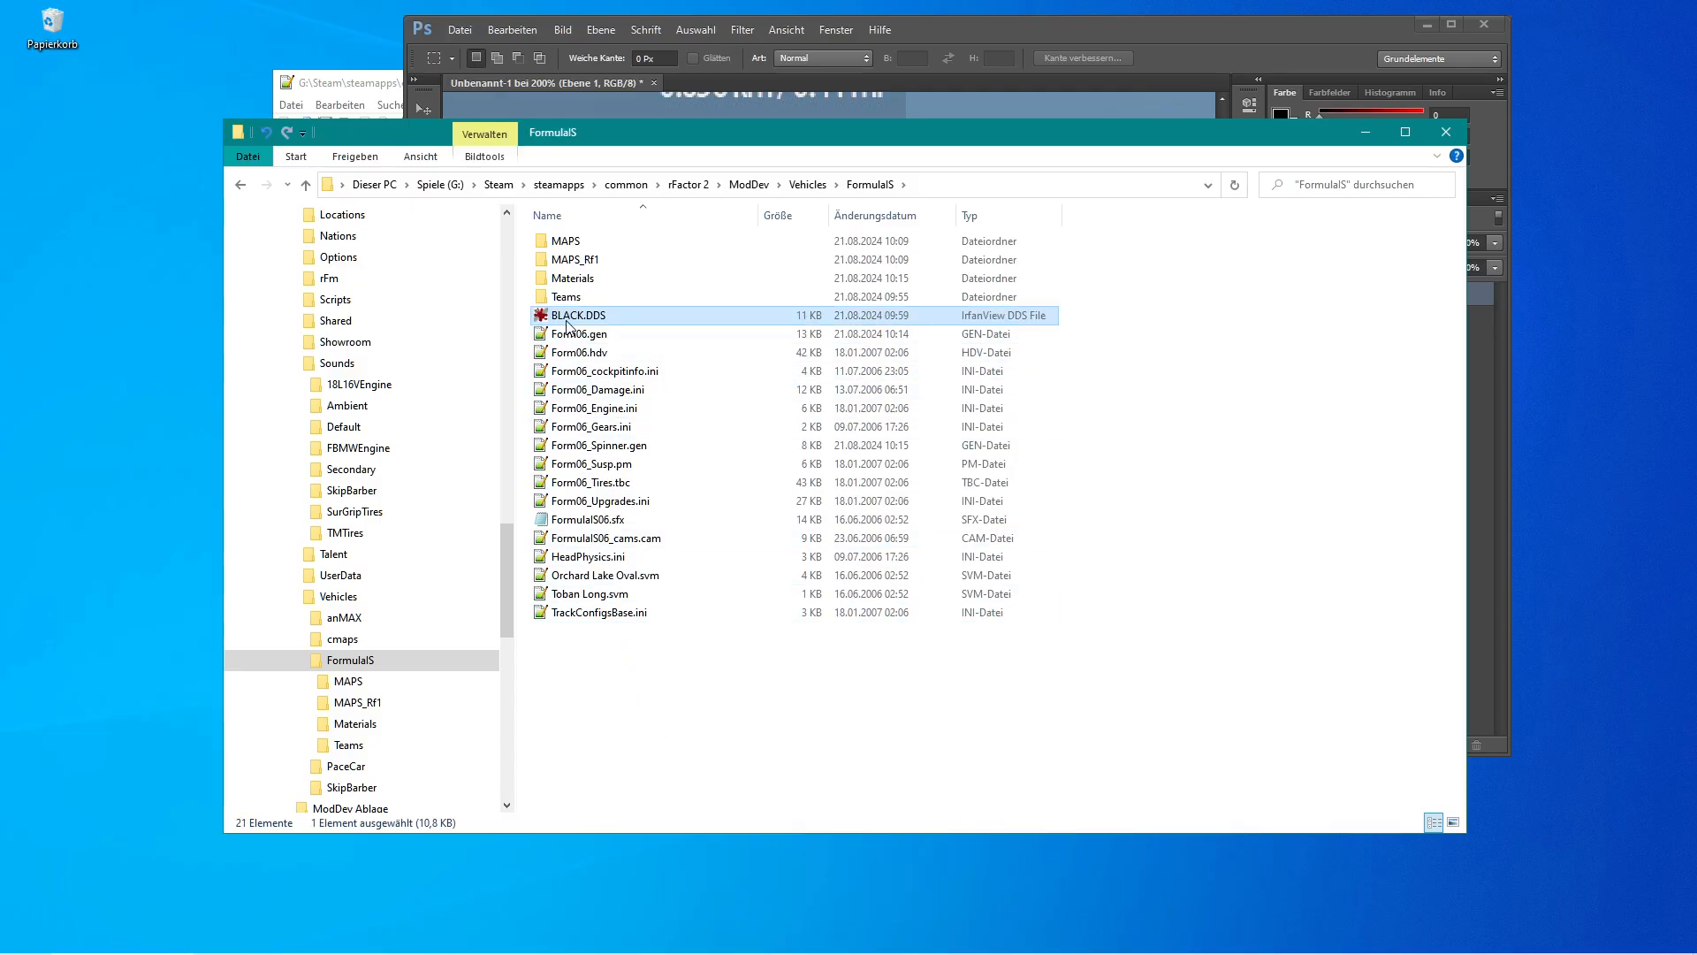
Rename the copied texture to Driver.DDS.
{"action": "left_click", "coordinate": [566, 318]}
{"action": "type", "text": "Driver"}
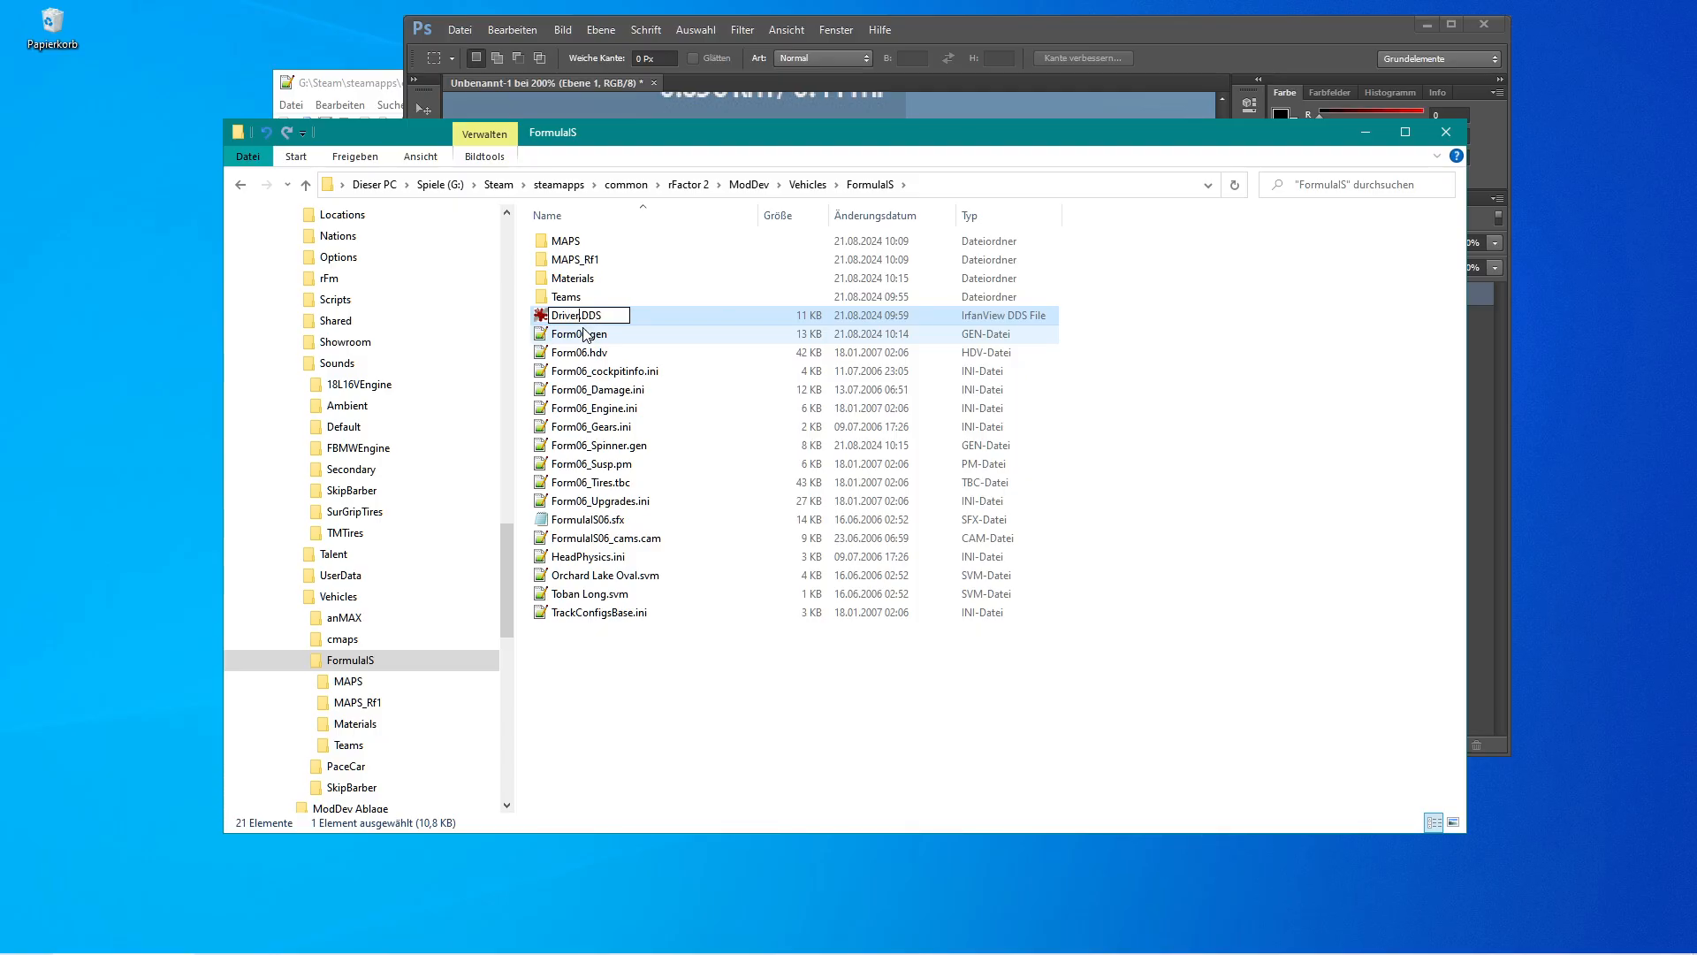
{"action": "key", "text": "Return"}
Read the texture filename required by the gMotor 2 error message.
{"action": "left_click_drag", "start_coordinate": [814, 370], "coordinate": [813, 554]}
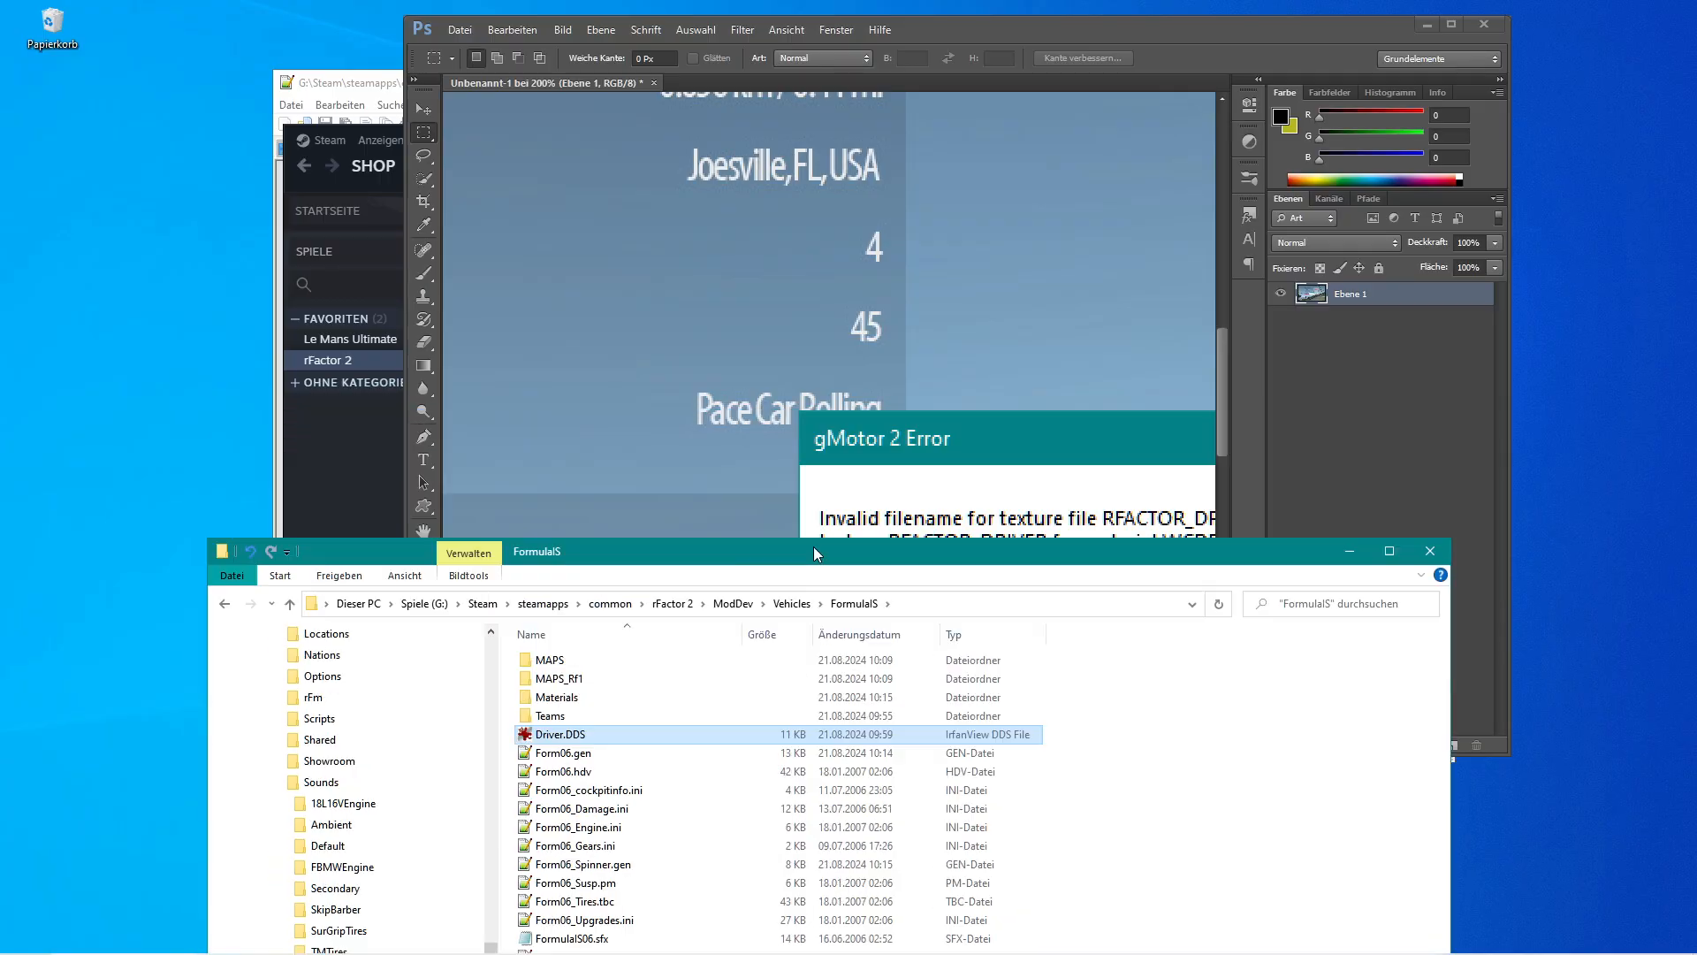
{"action": "left_click", "coordinate": [1225, 385]}
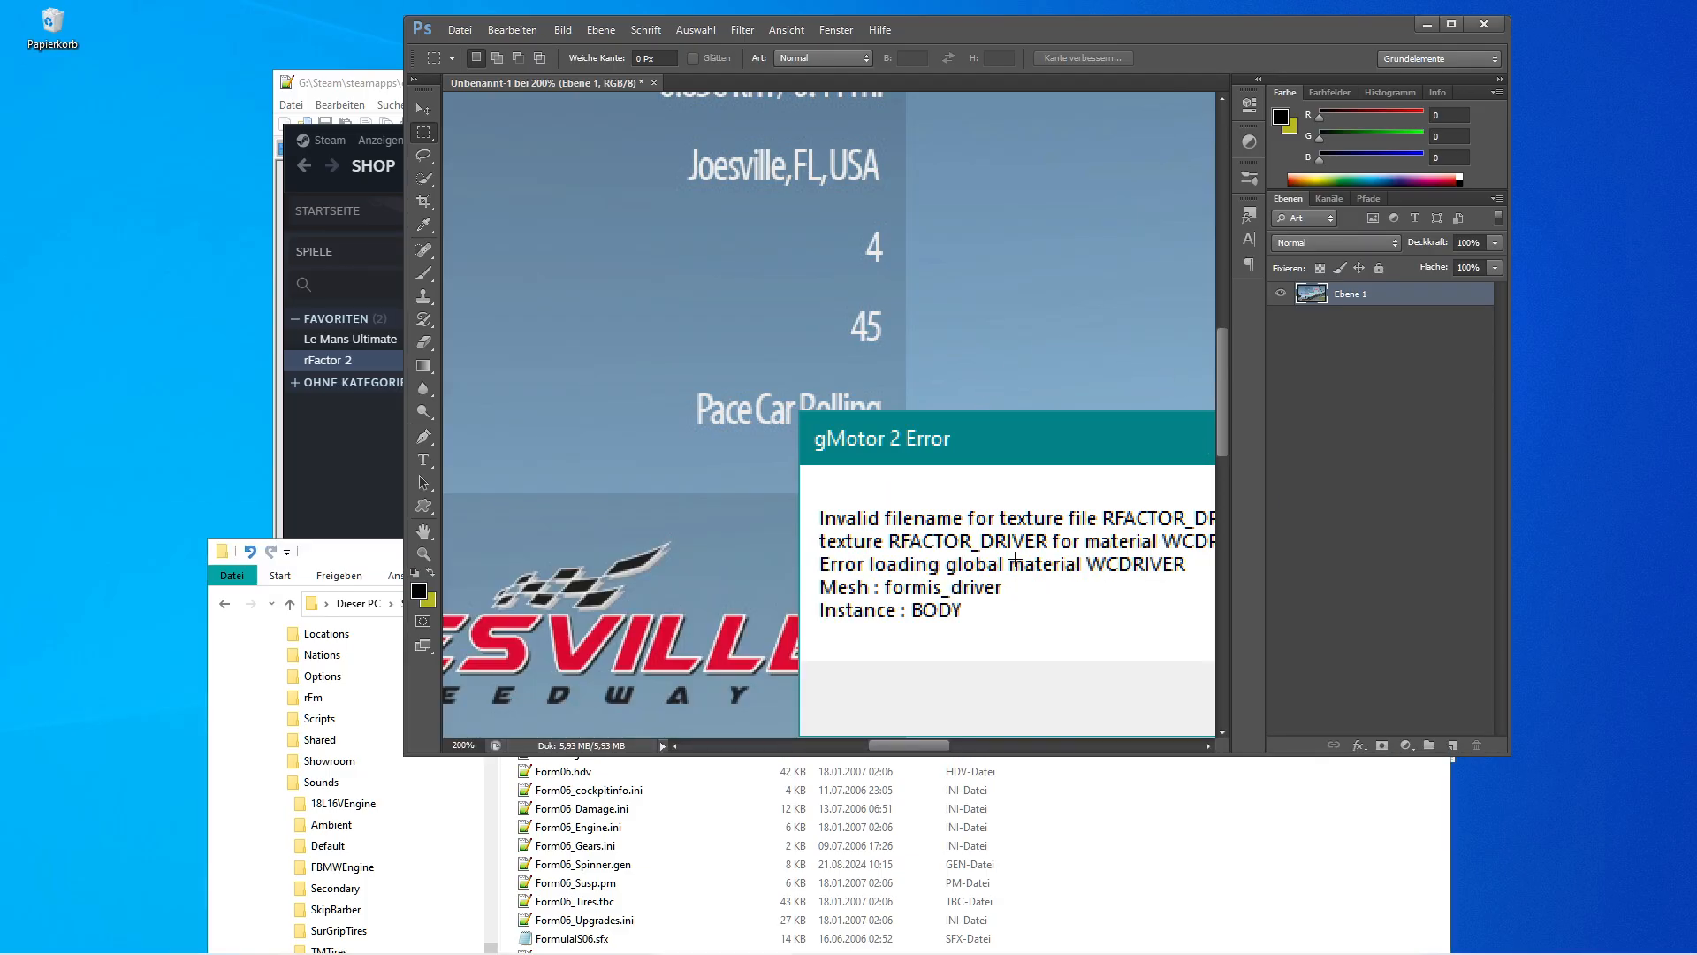
{"action": "left_click_drag", "start_coordinate": [919, 747], "coordinate": [957, 756]}
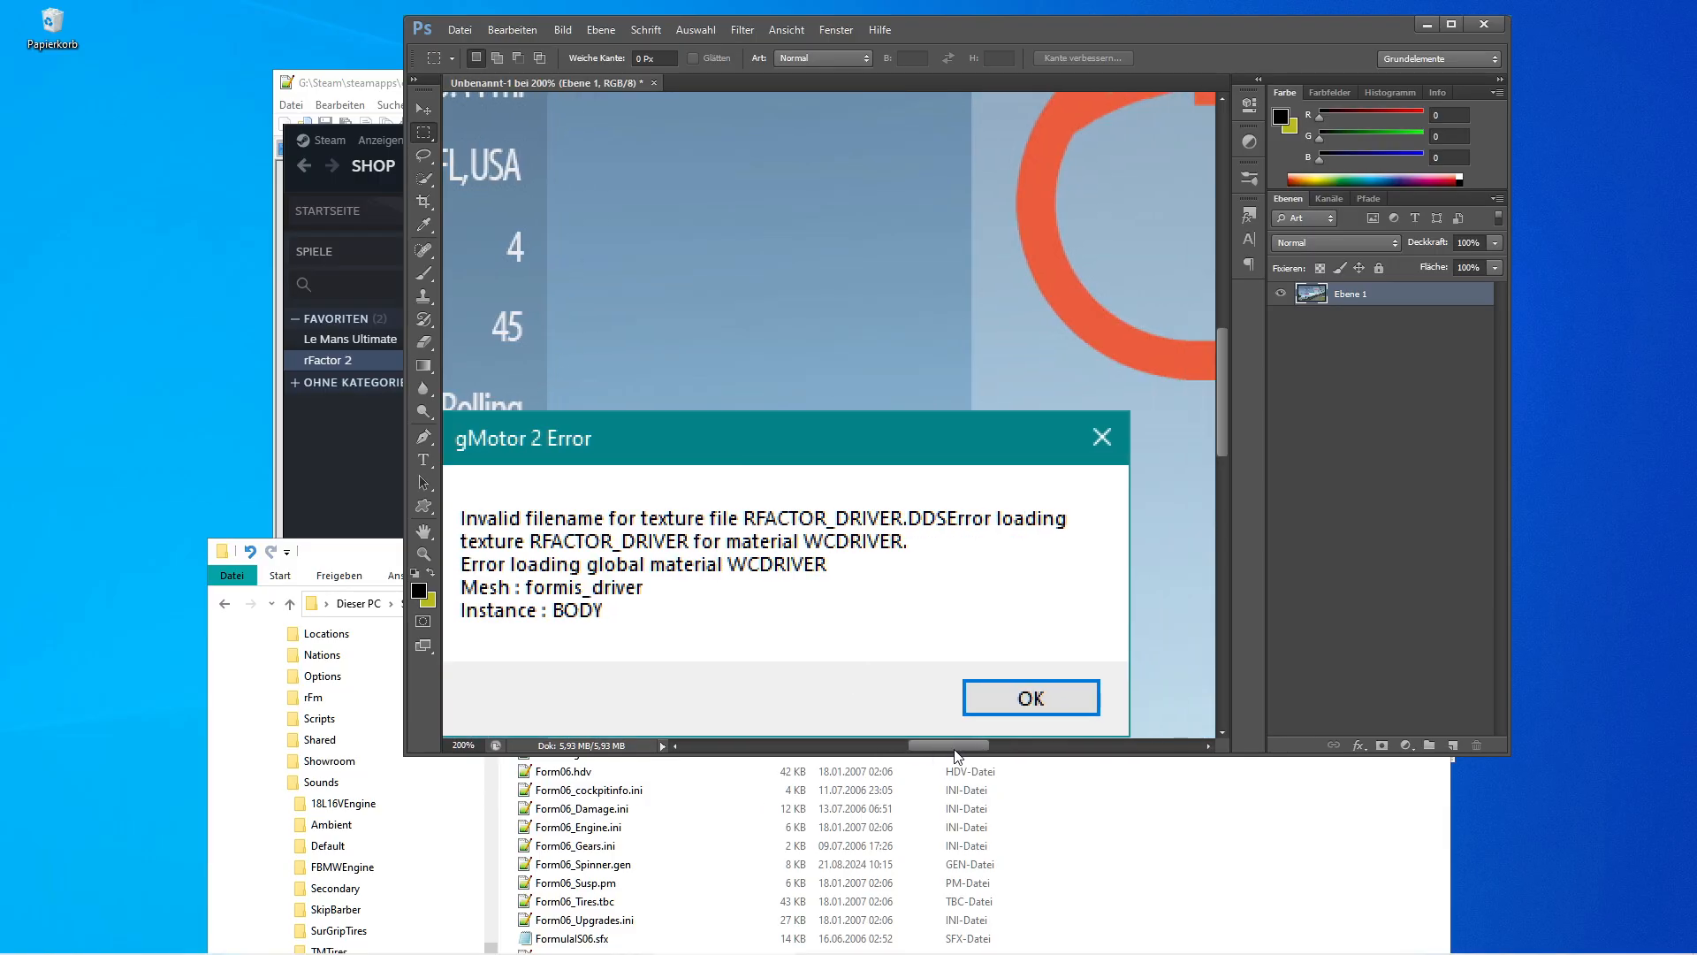
{"action": "left_click_drag", "start_coordinate": [1225, 417], "coordinate": [1215, 478]}
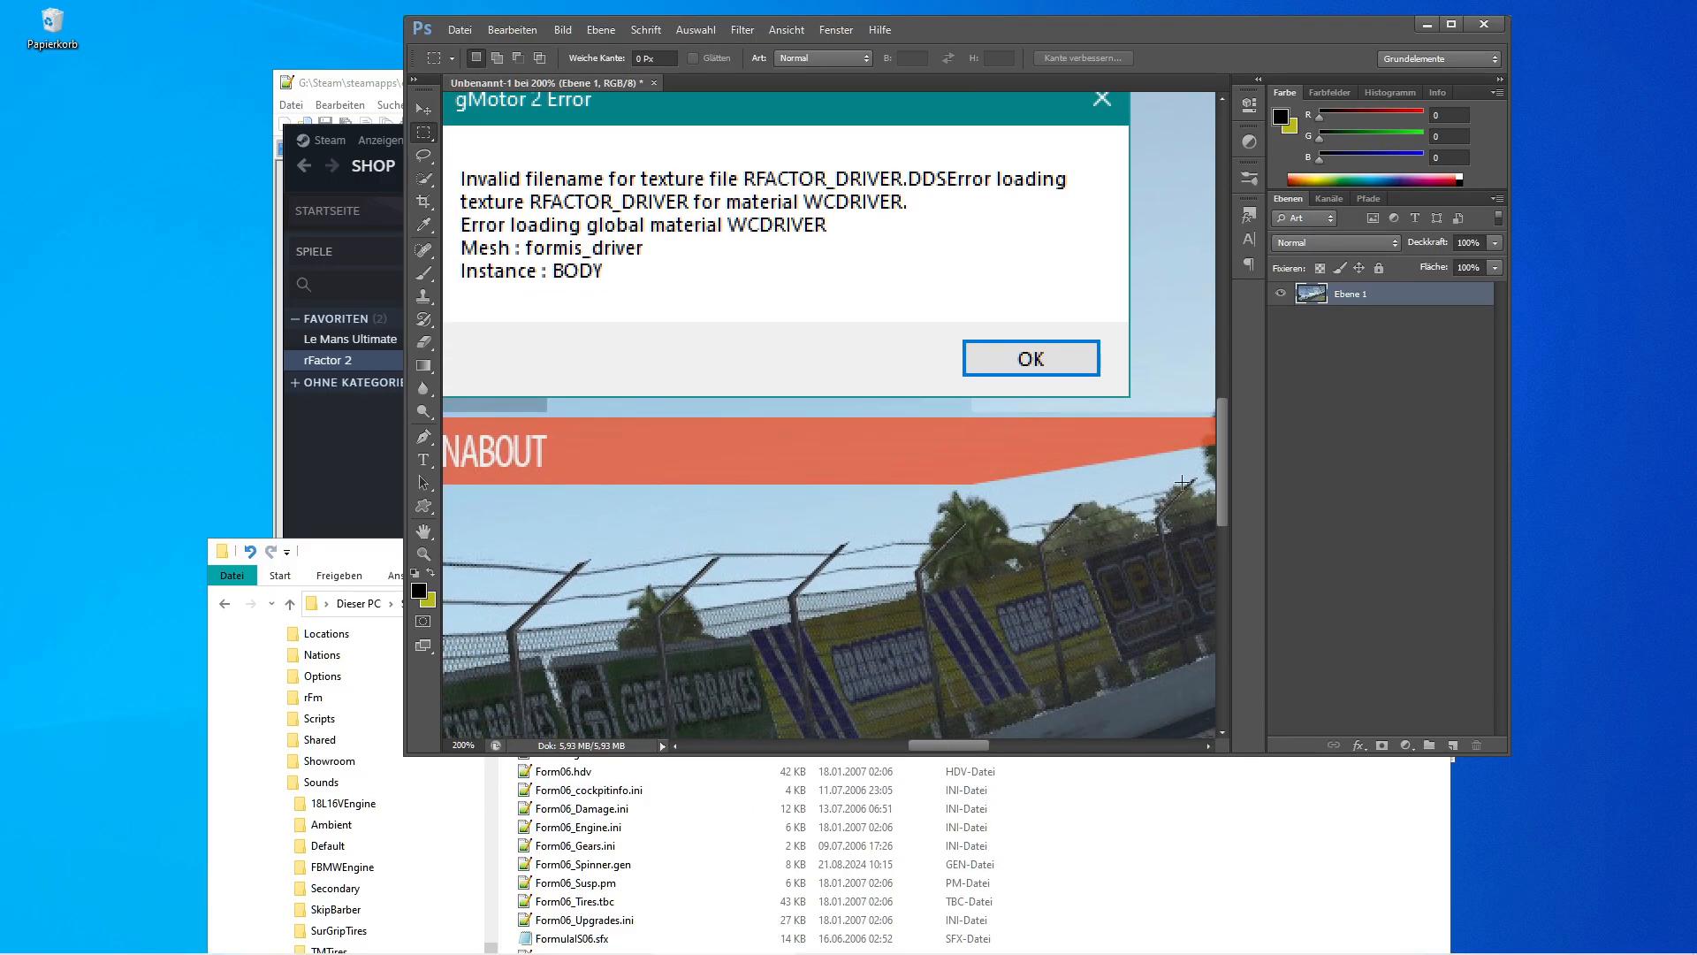
Rename the texture file to rfactor_Driver.DDS.
{"action": "left_click", "coordinate": [339, 559]}
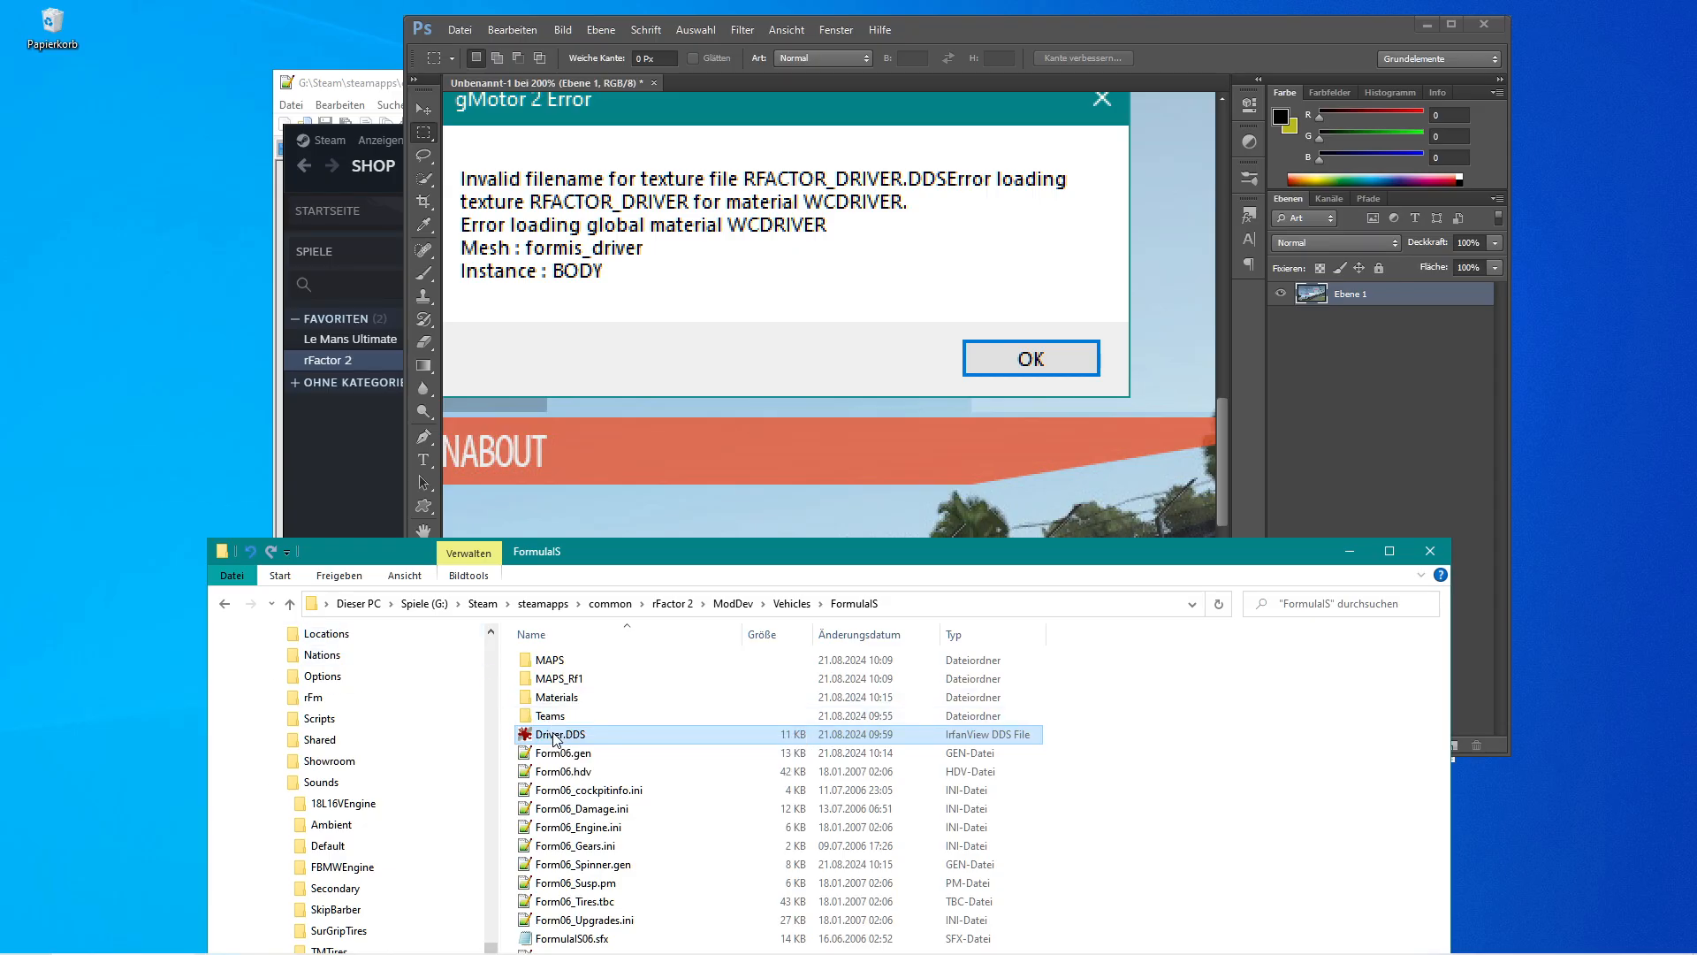
{"action": "left_click", "coordinate": [539, 735]}
{"action": "left_click", "coordinate": [537, 734]}
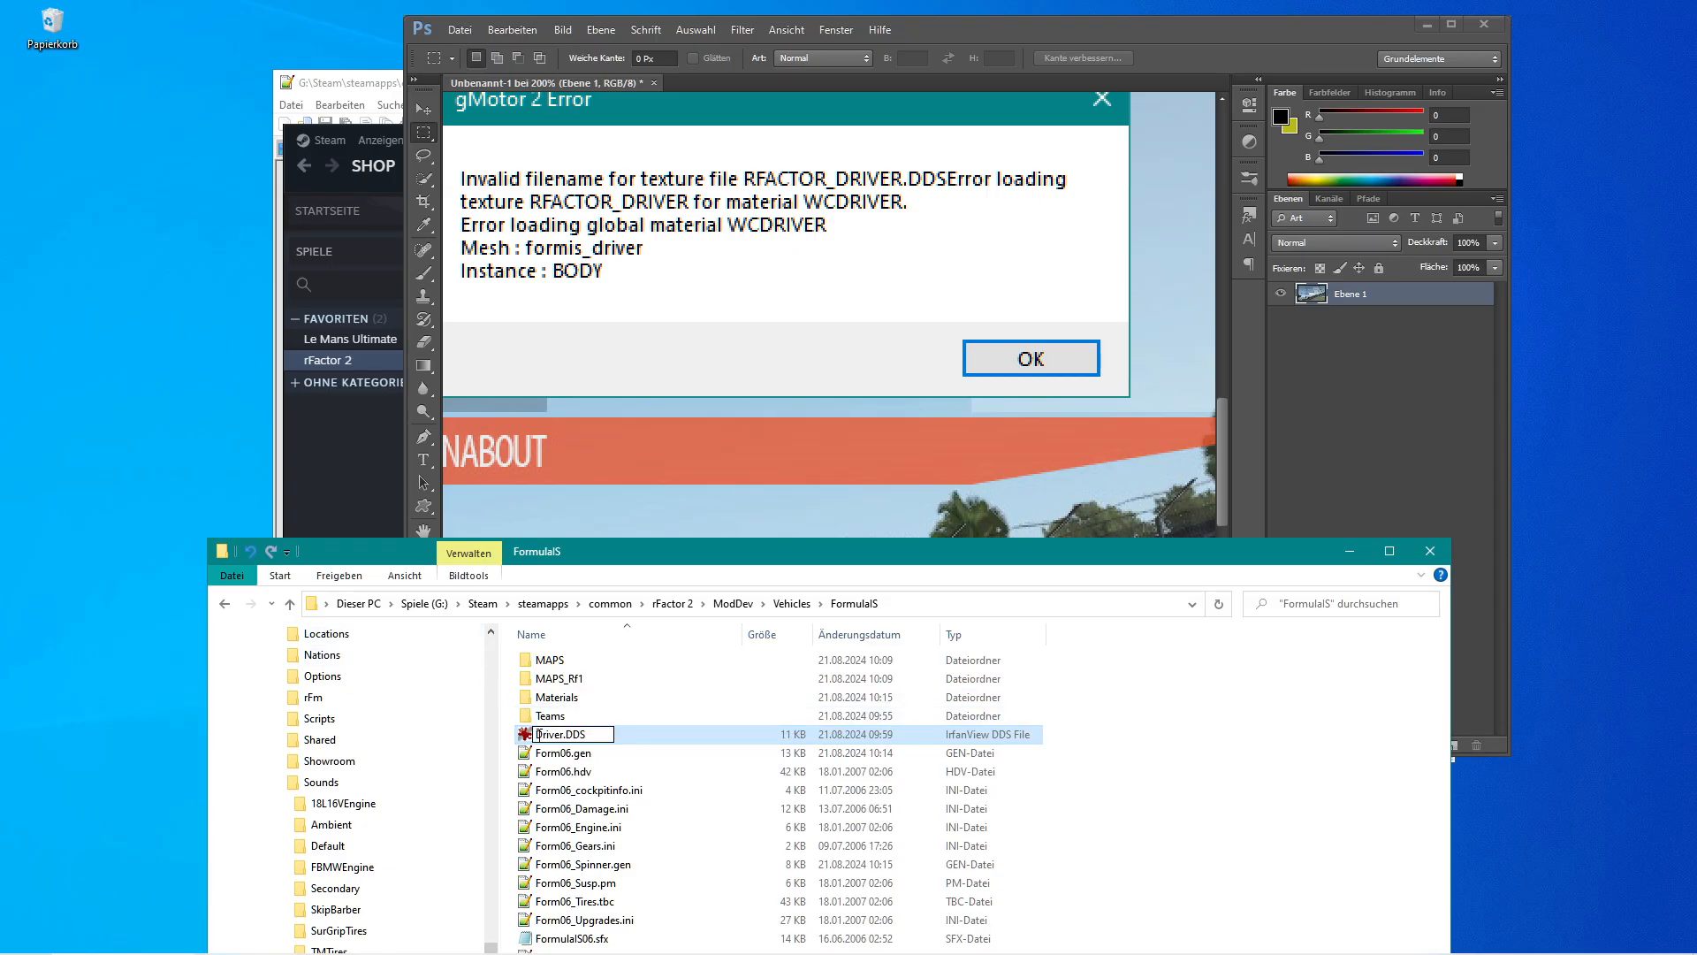
{"action": "type", "text": "rfact"}
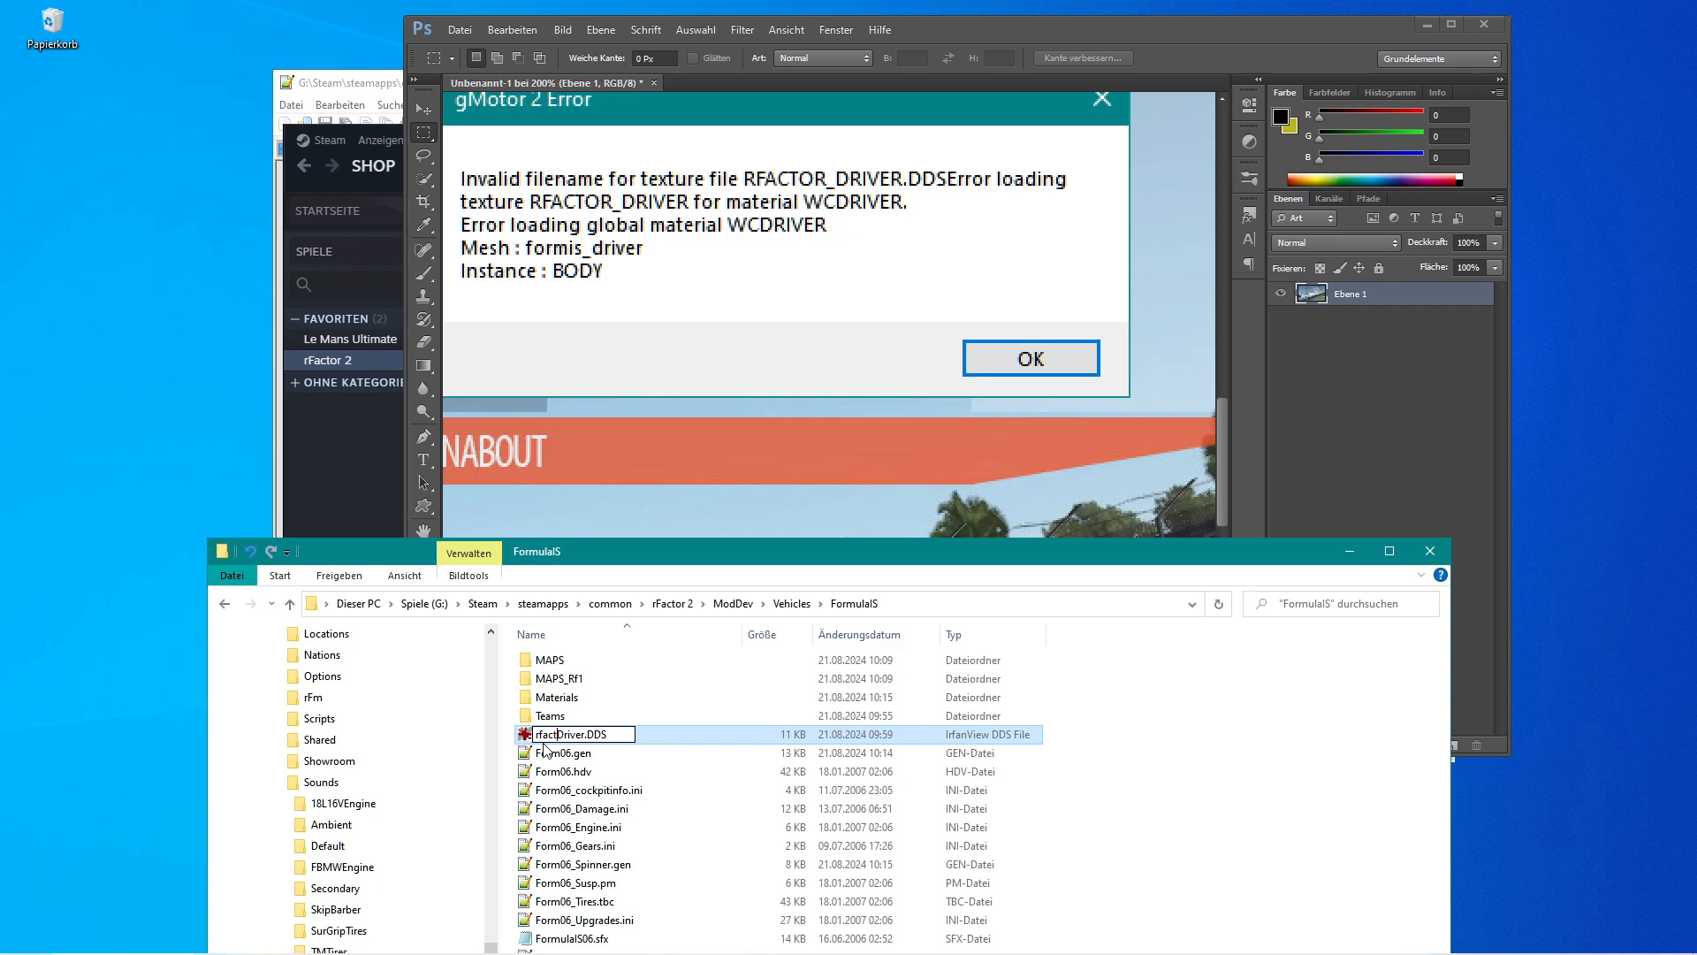
{"action": "type", "text": "or_"}
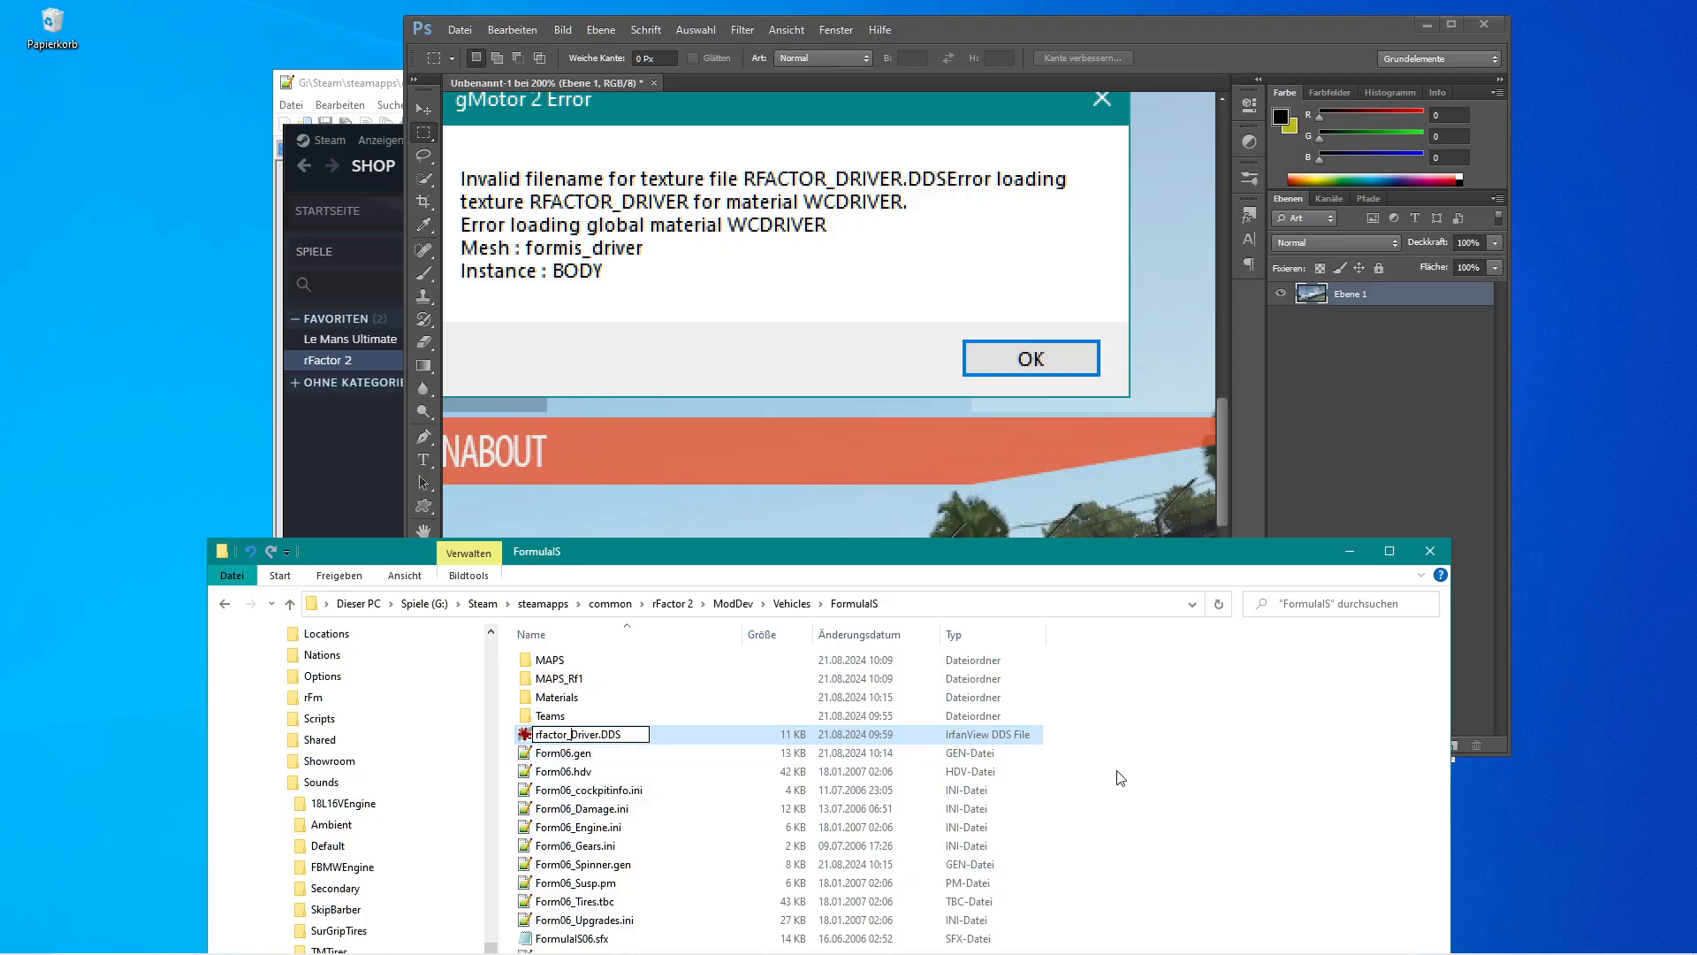
{"action": "key", "text": "Return"}
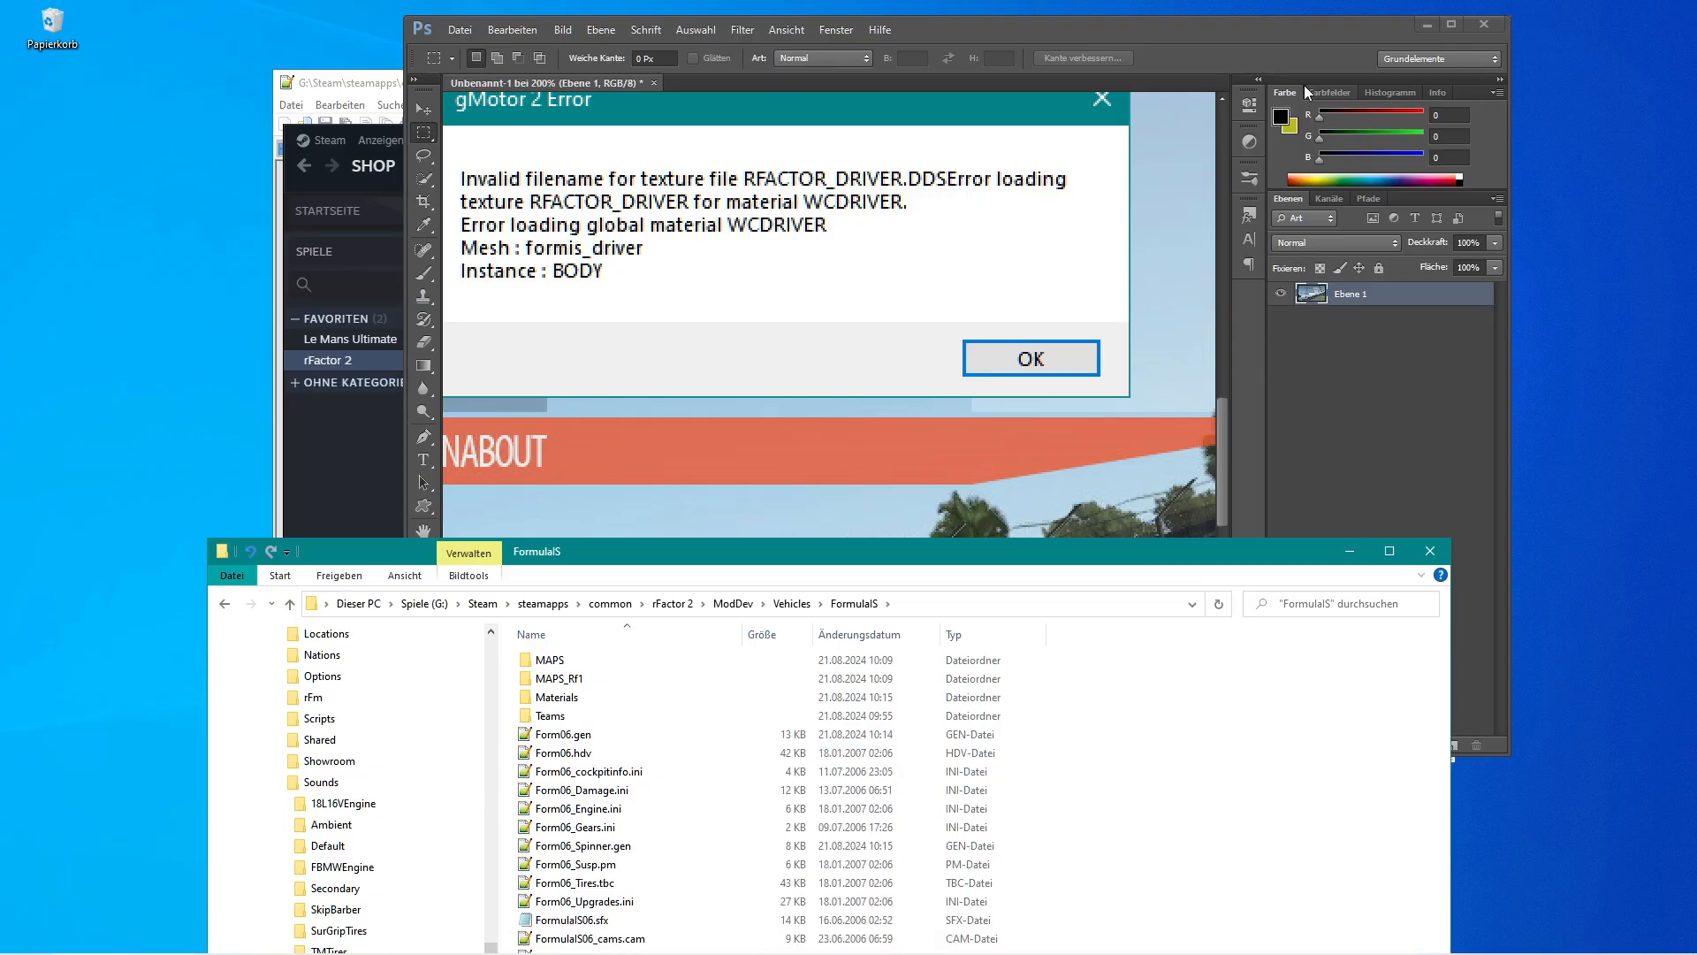
Launch rFactor 2 in Dev Mode from the Steam library.
{"action": "left_click", "coordinate": [1276, 32]}
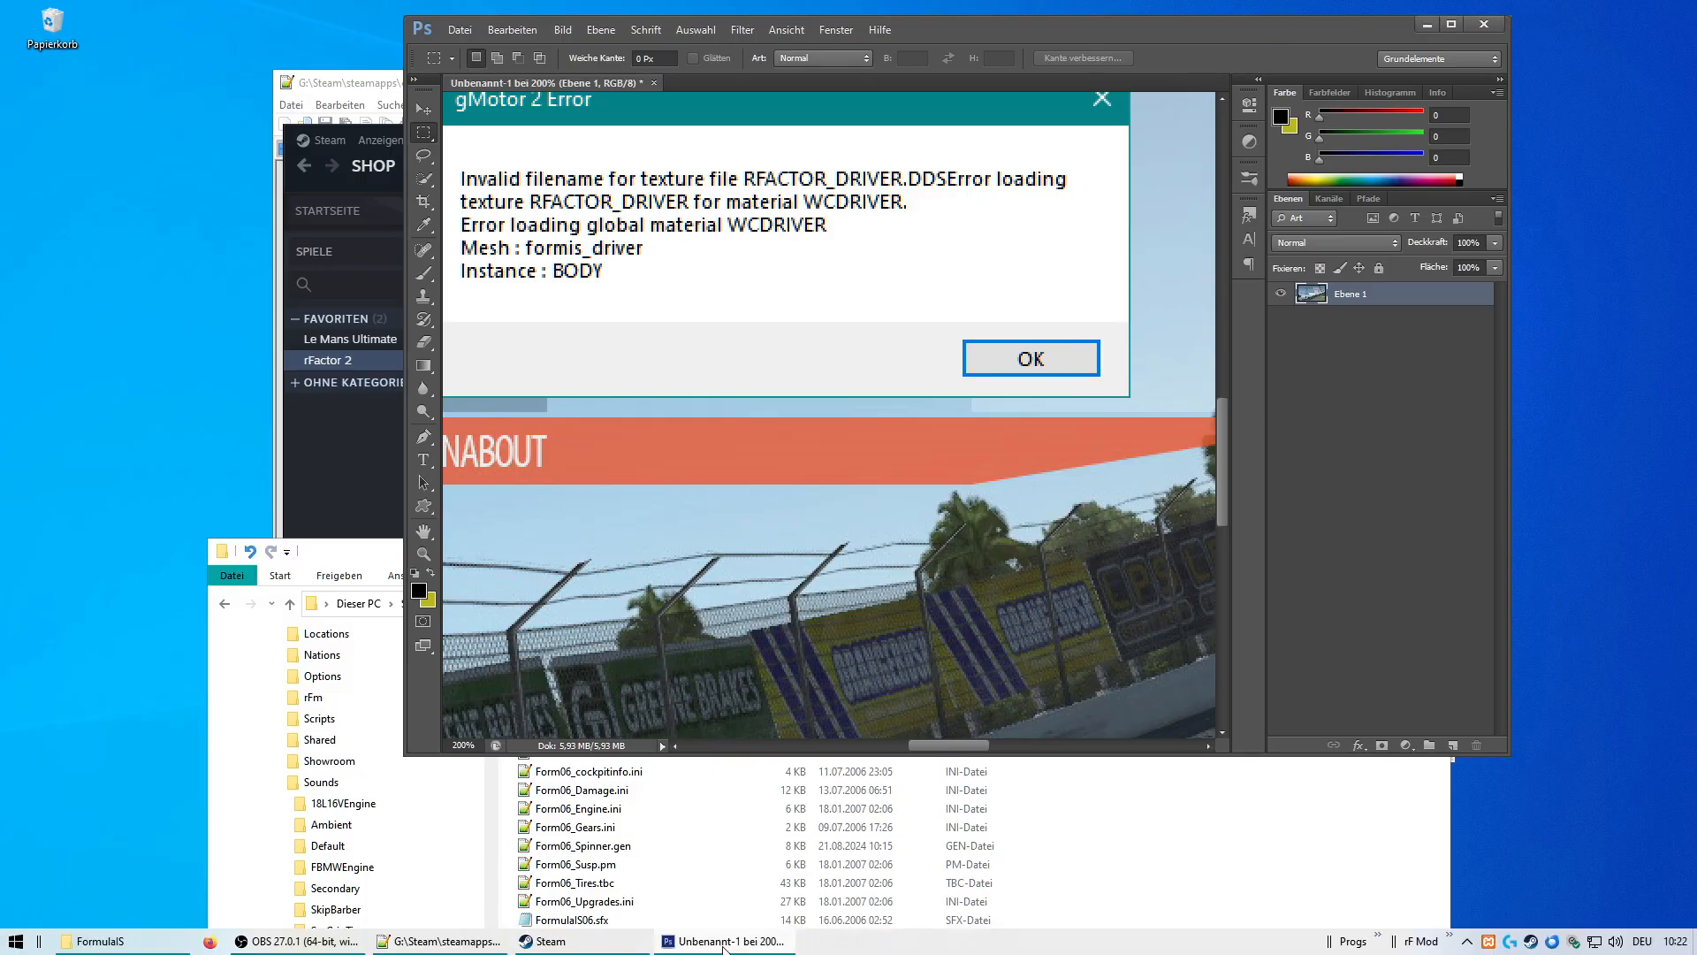
{"action": "mouse_move", "coordinate": [708, 948]}
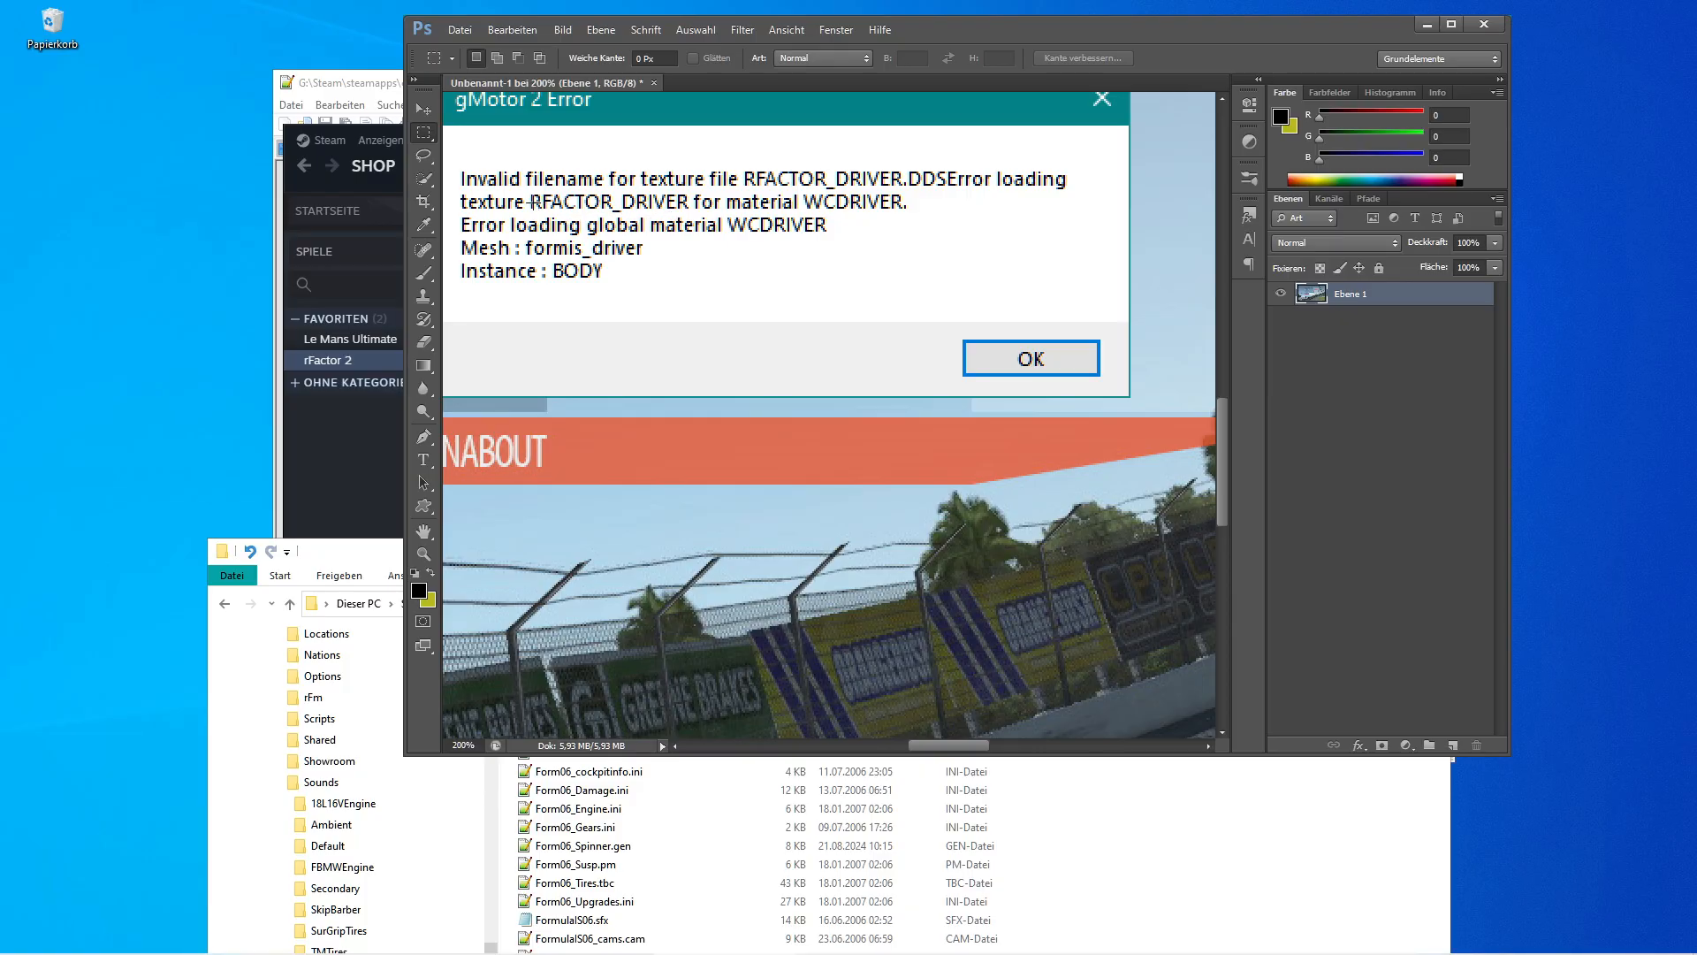
{"action": "mouse_move", "coordinate": [542, 946]}
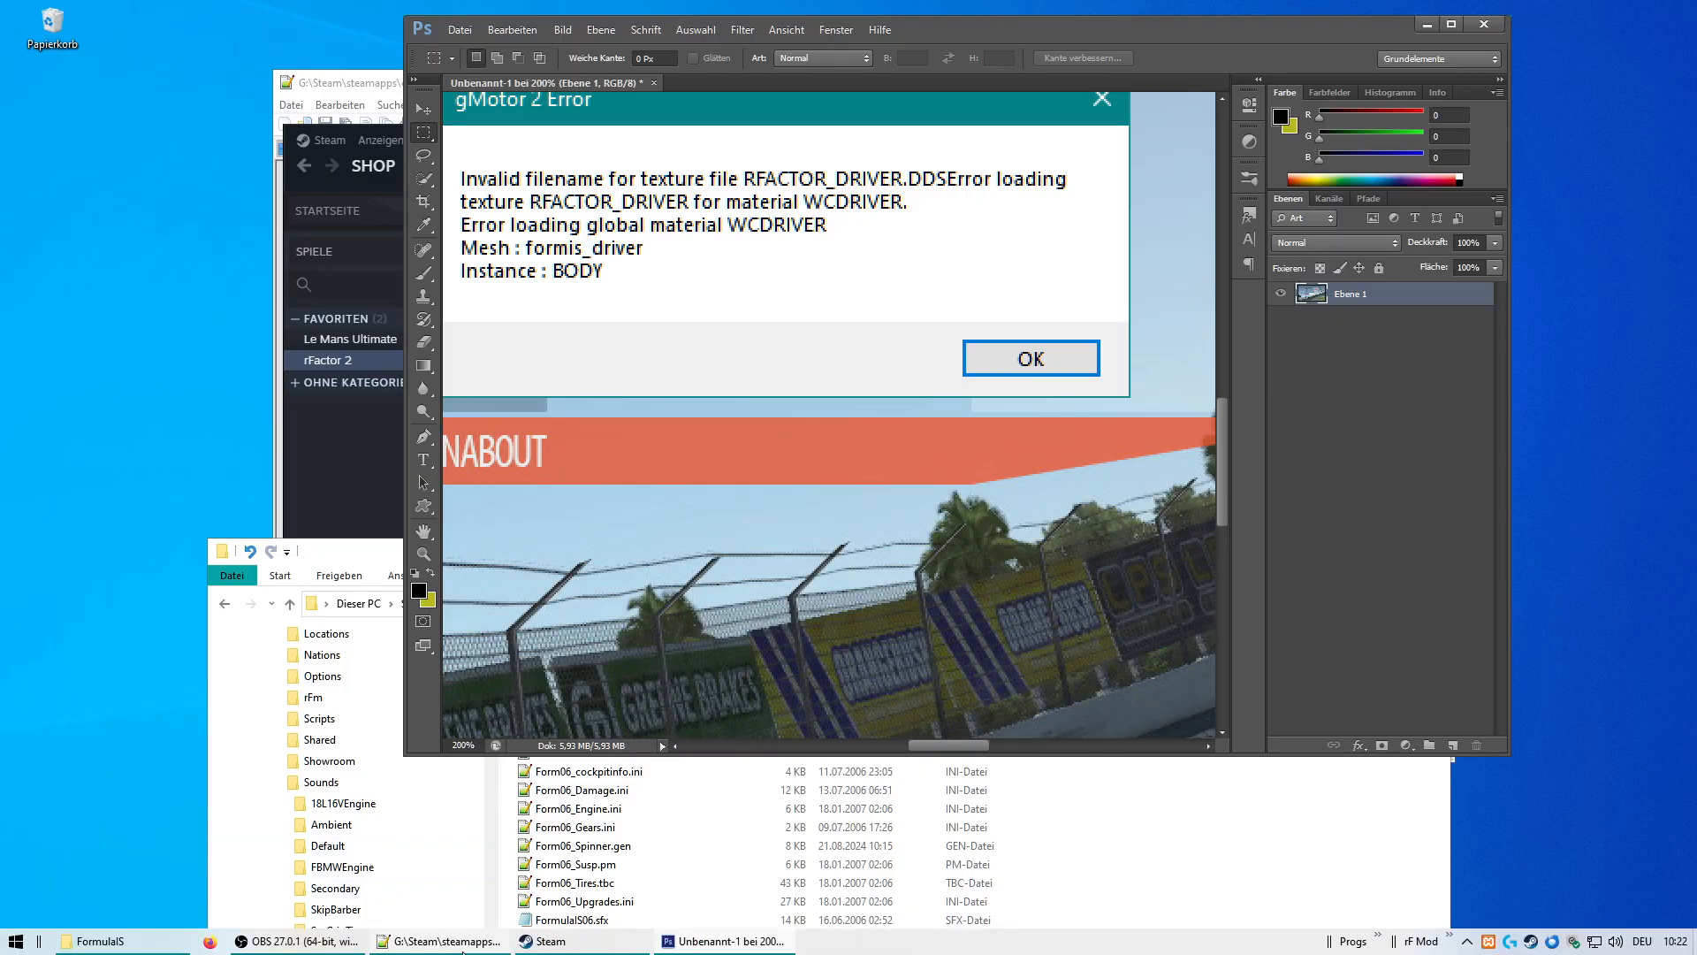
{"action": "left_click", "coordinate": [542, 943]}
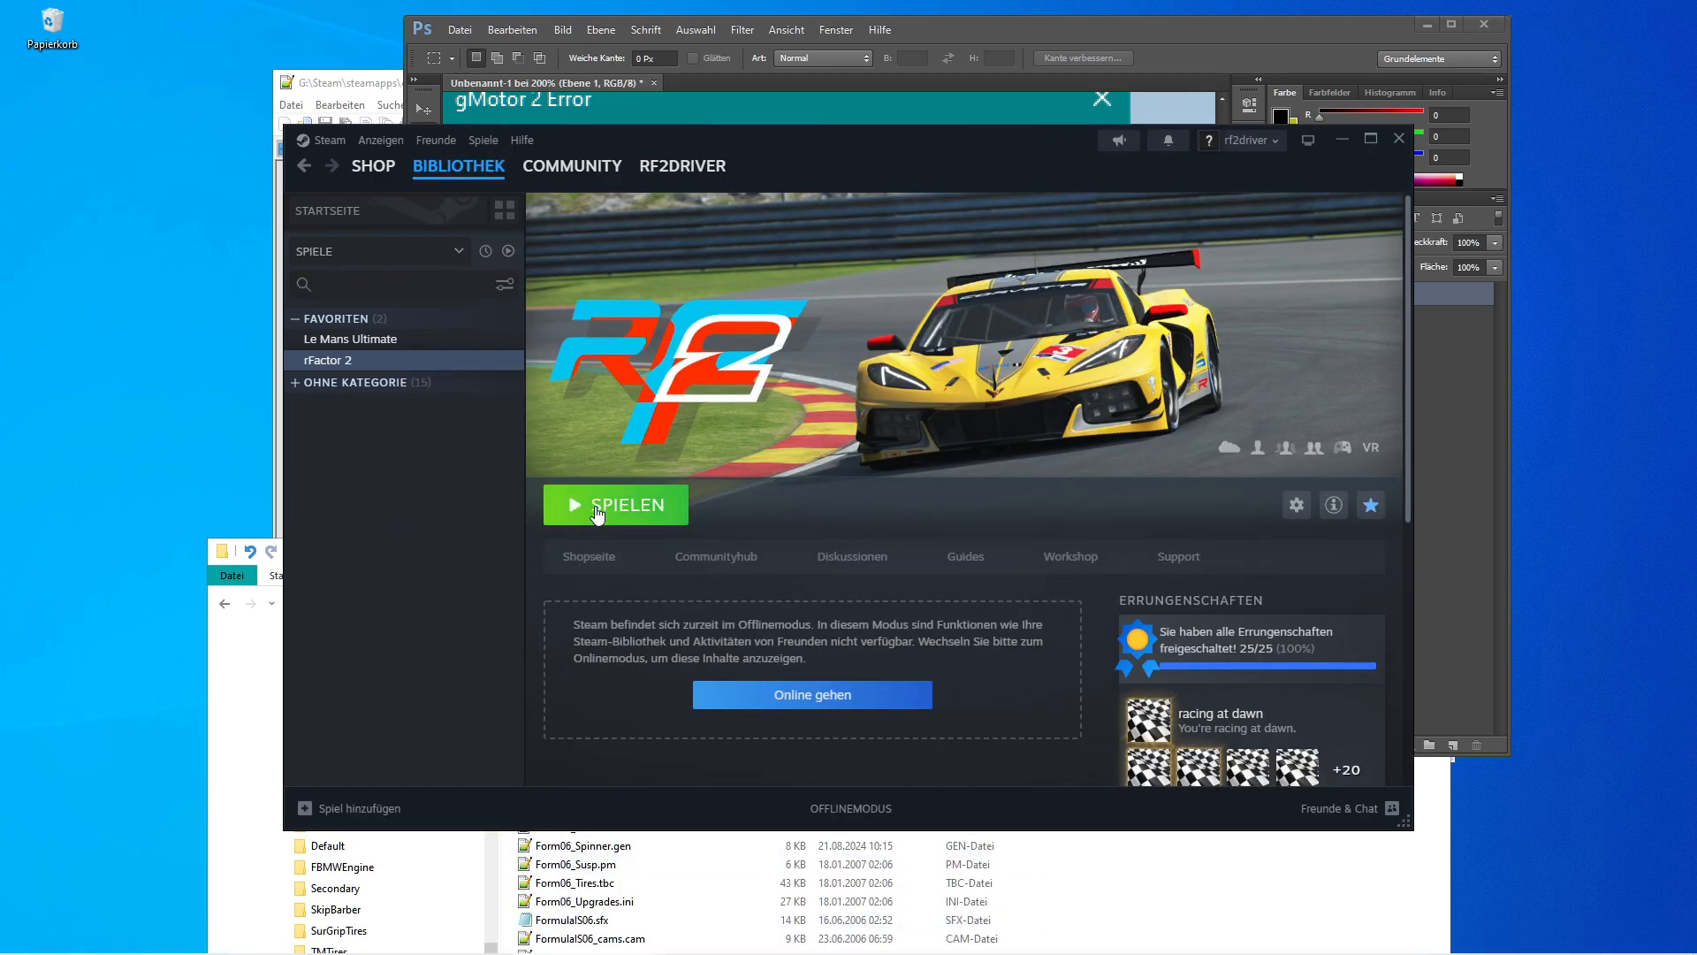
{"action": "left_click", "coordinate": [598, 513]}
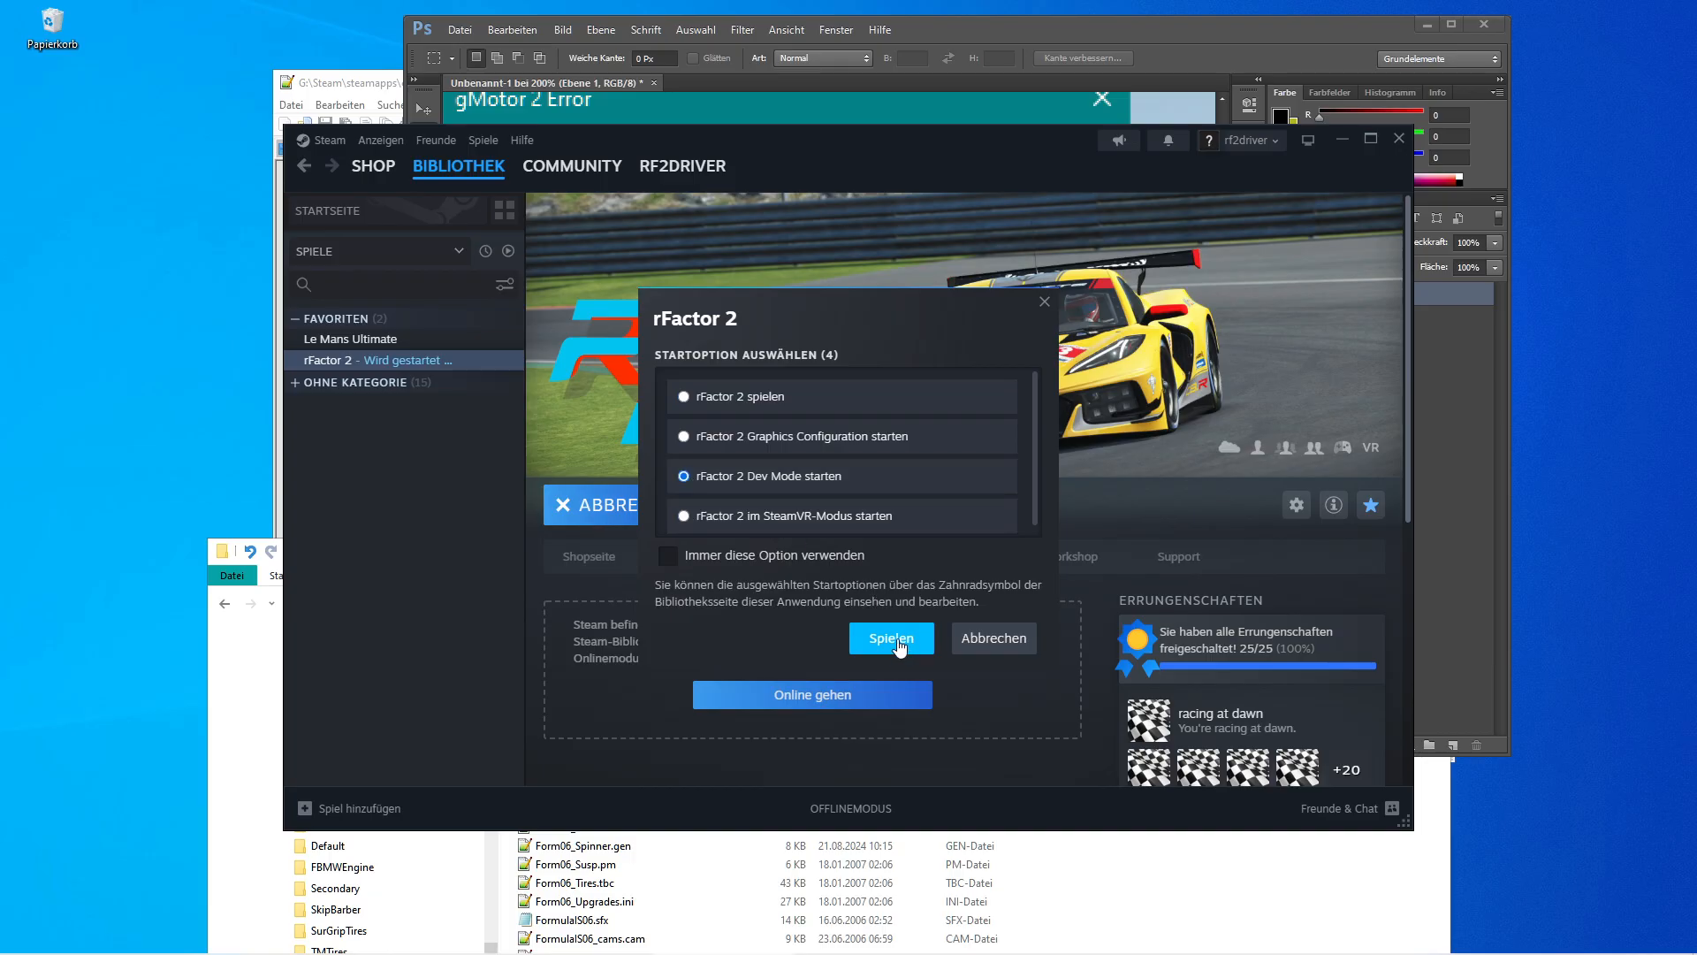
{"action": "left_click", "coordinate": [891, 638]}
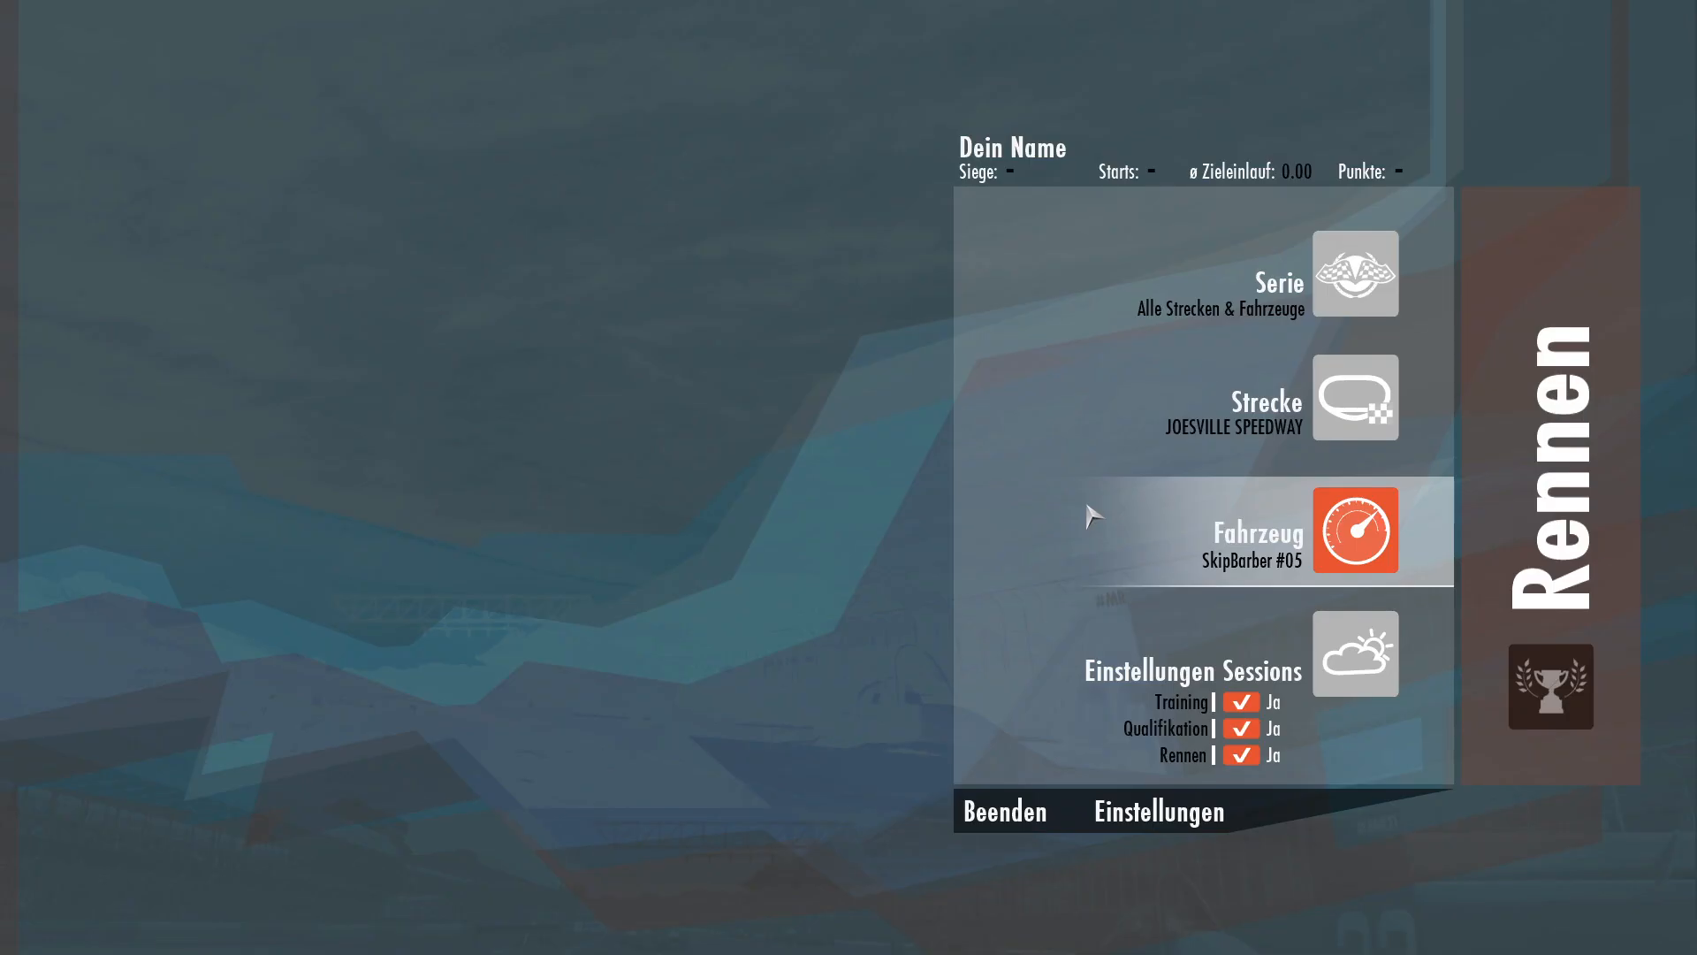
Start the race session at Joesville Speedway to check the car, then leave the track.
{"action": "left_click", "coordinate": [1579, 570]}
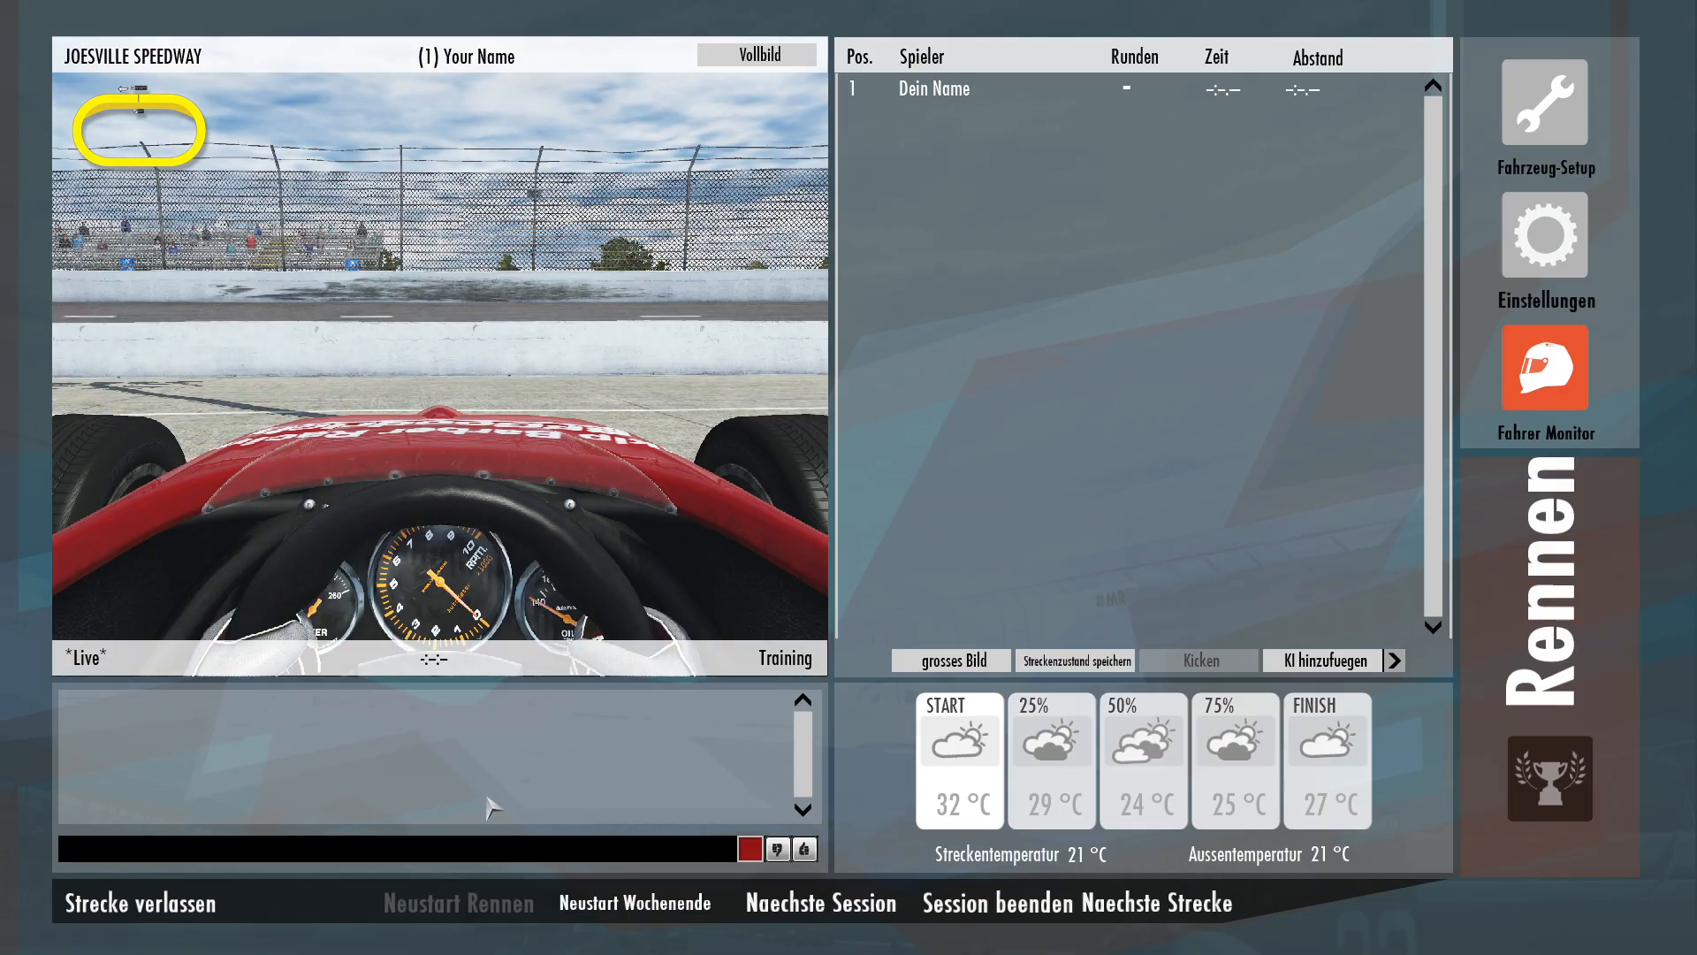
{"action": "left_click", "coordinate": [189, 906]}
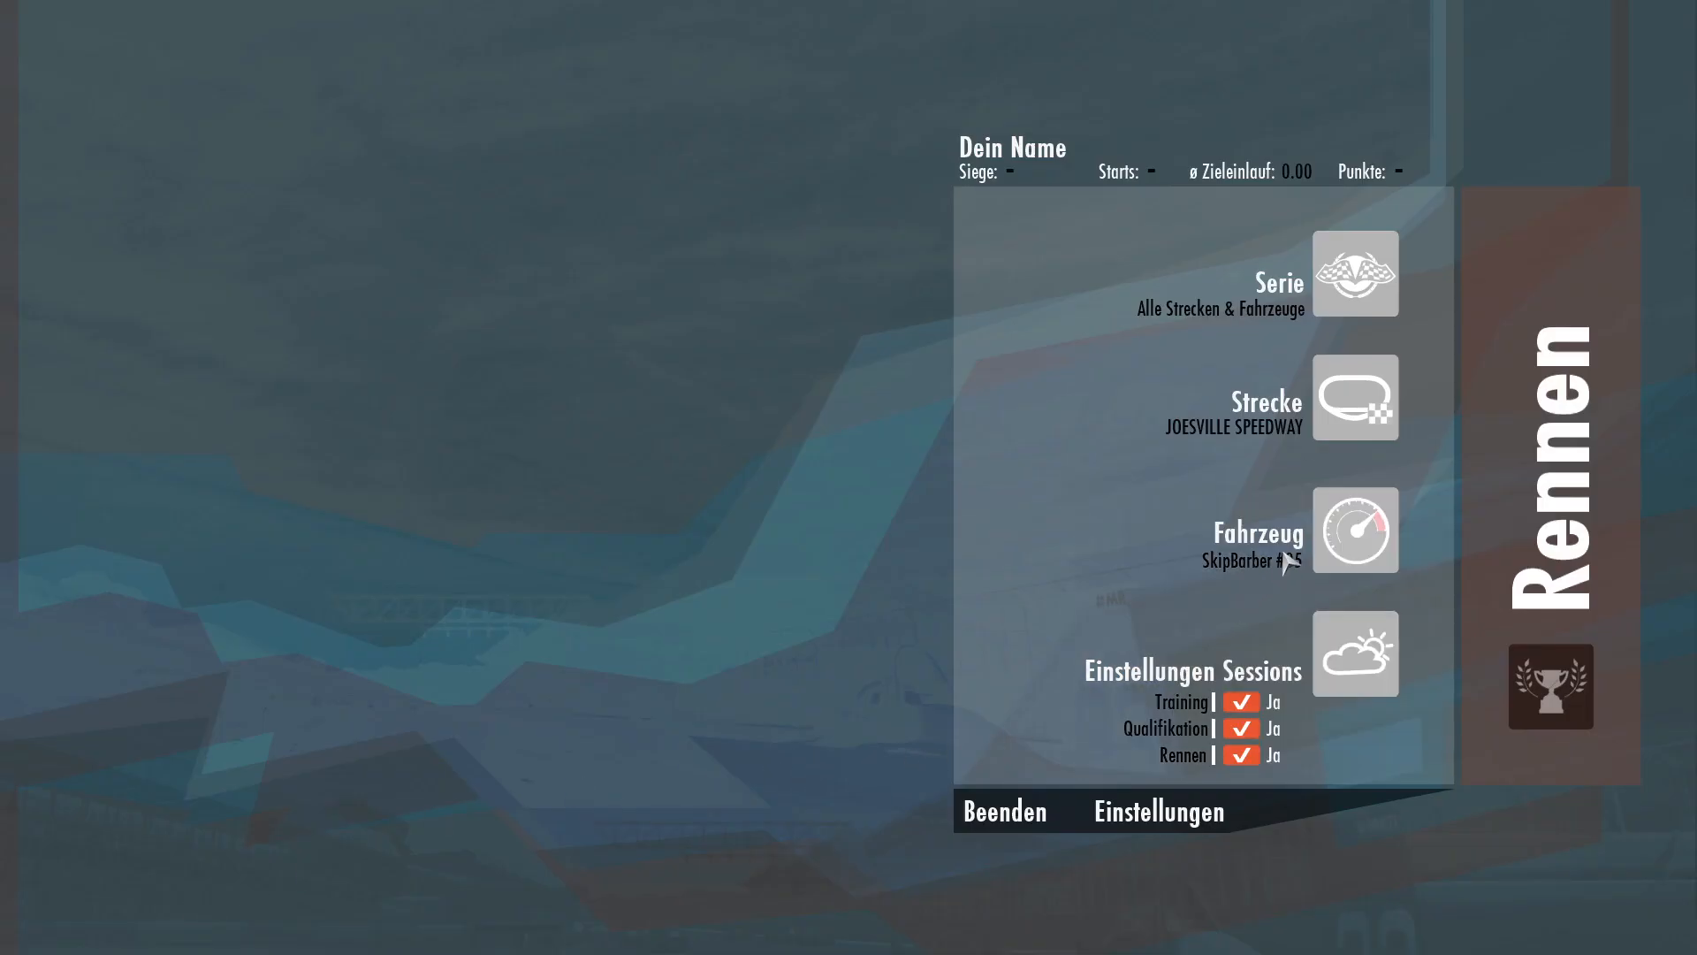
Select the 2006 Formula IS BallRacing #01 car and start the session at Joesville Speedway.
{"action": "left_click", "coordinate": [1256, 535]}
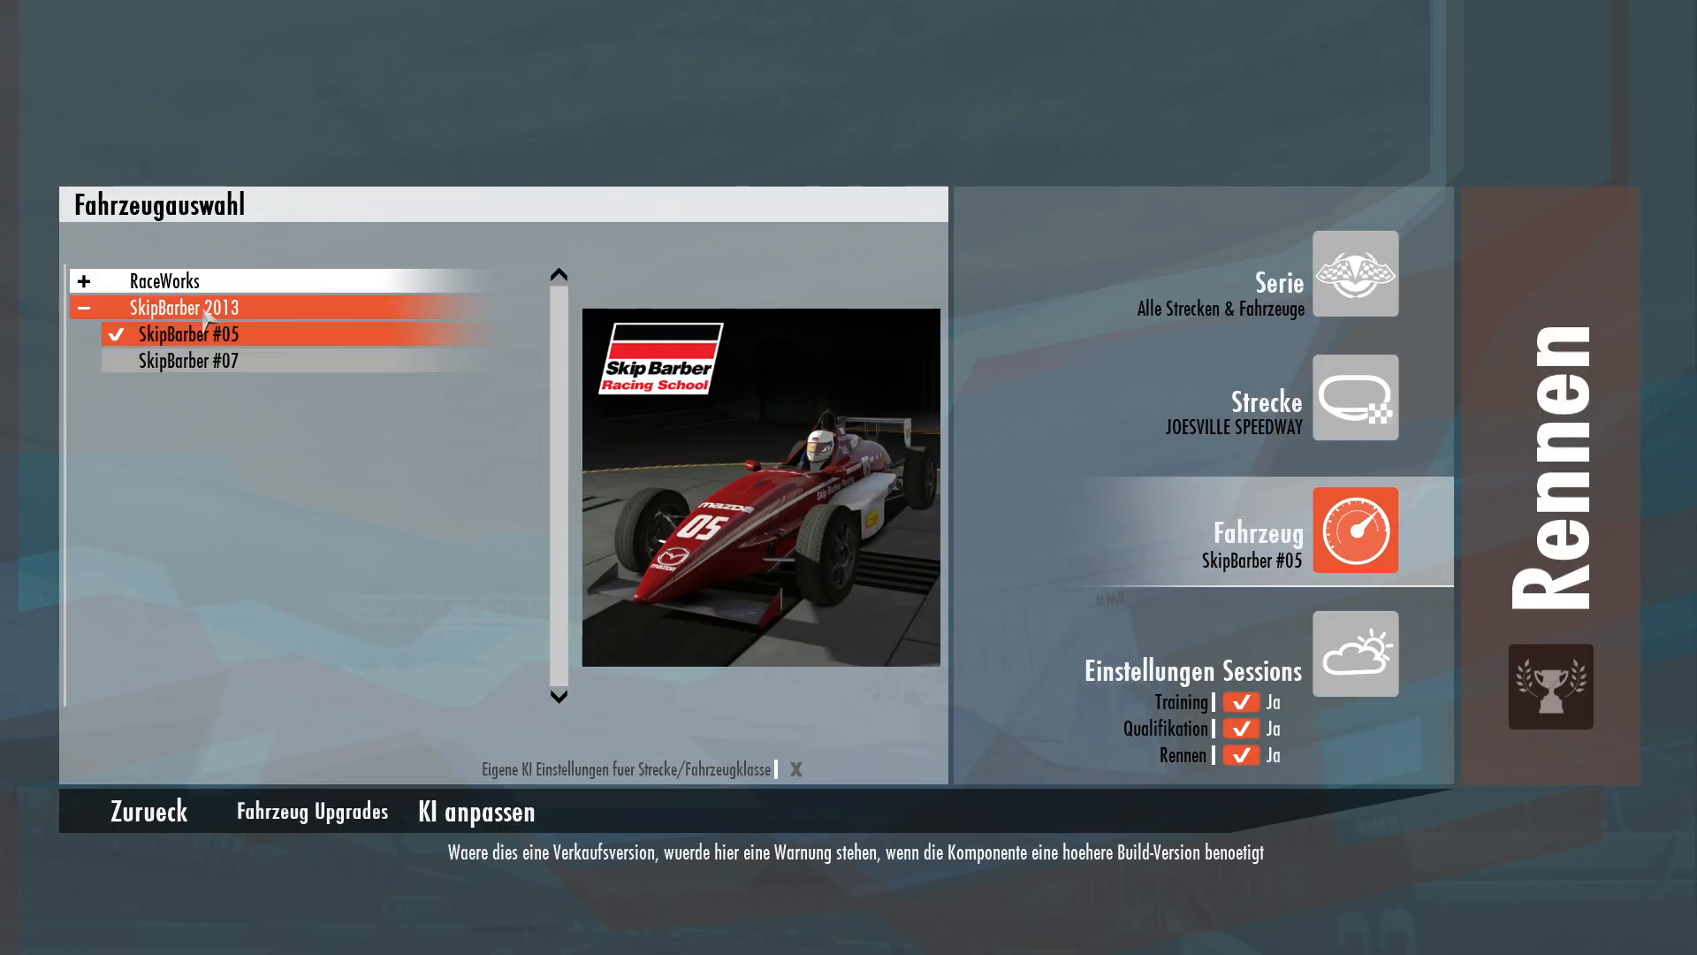
{"action": "left_click", "coordinate": [190, 281]}
{"action": "left_click", "coordinate": [195, 307]}
{"action": "left_click", "coordinate": [195, 310]}
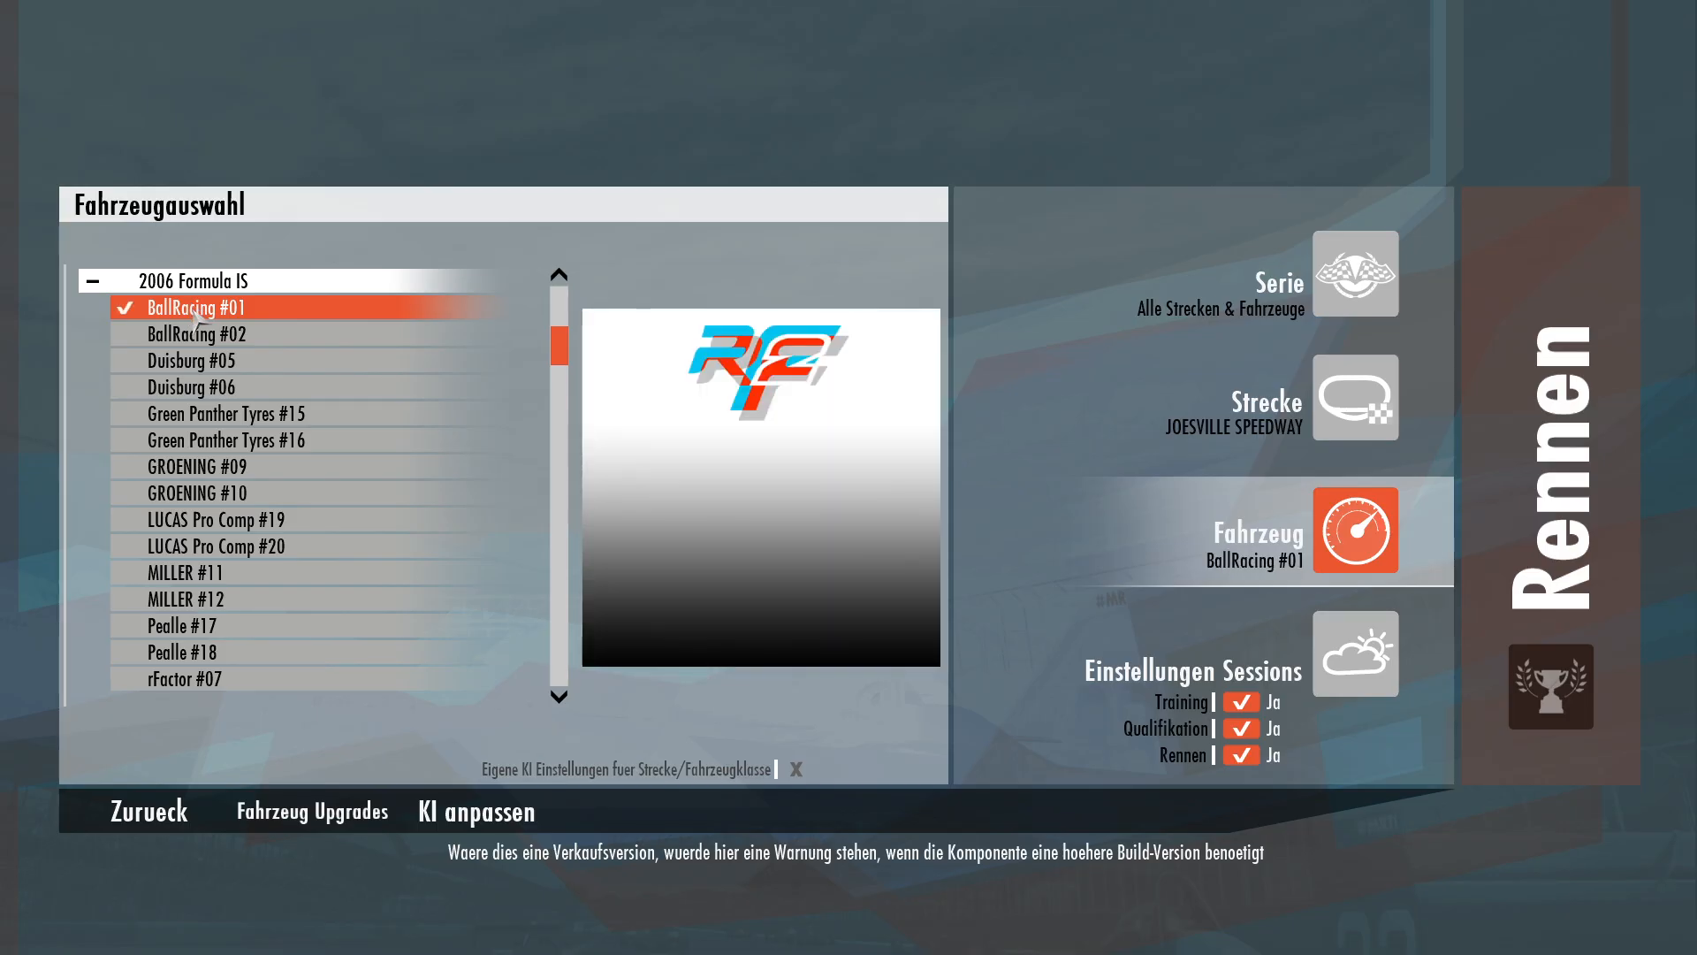
{"action": "left_click", "coordinate": [1556, 534]}
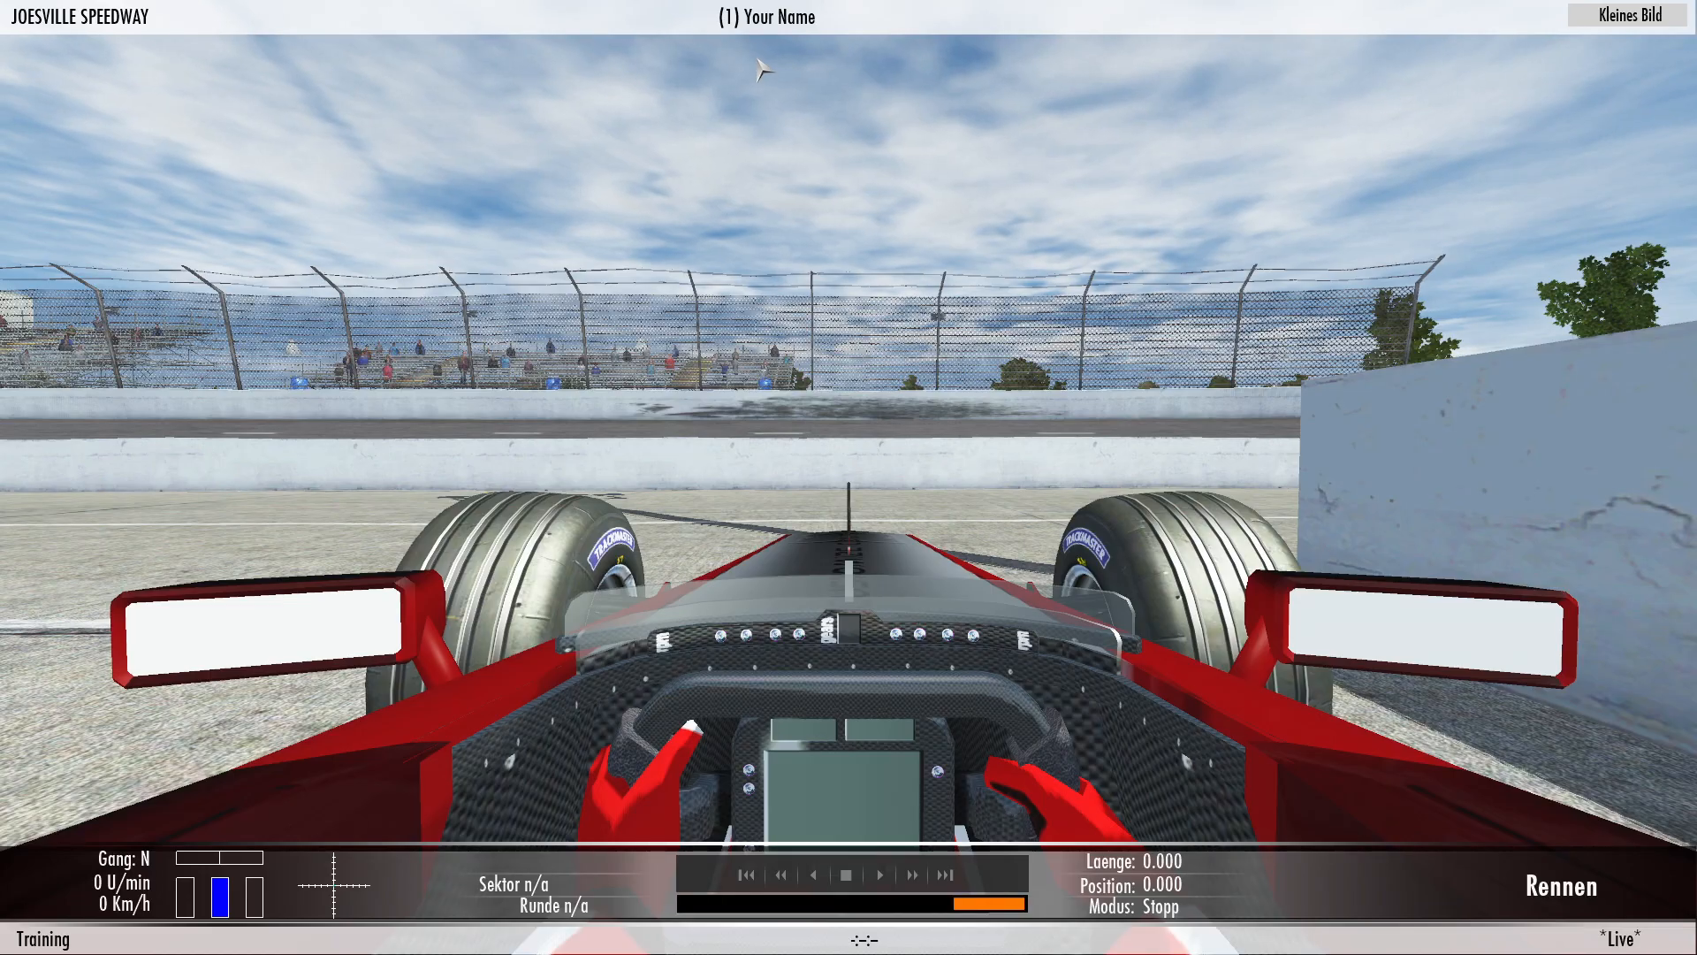
Switch to an external camera view to inspect the car, then leave the session.
{"action": "key", "text": "Home"}
{"action": "key", "text": "Home"}
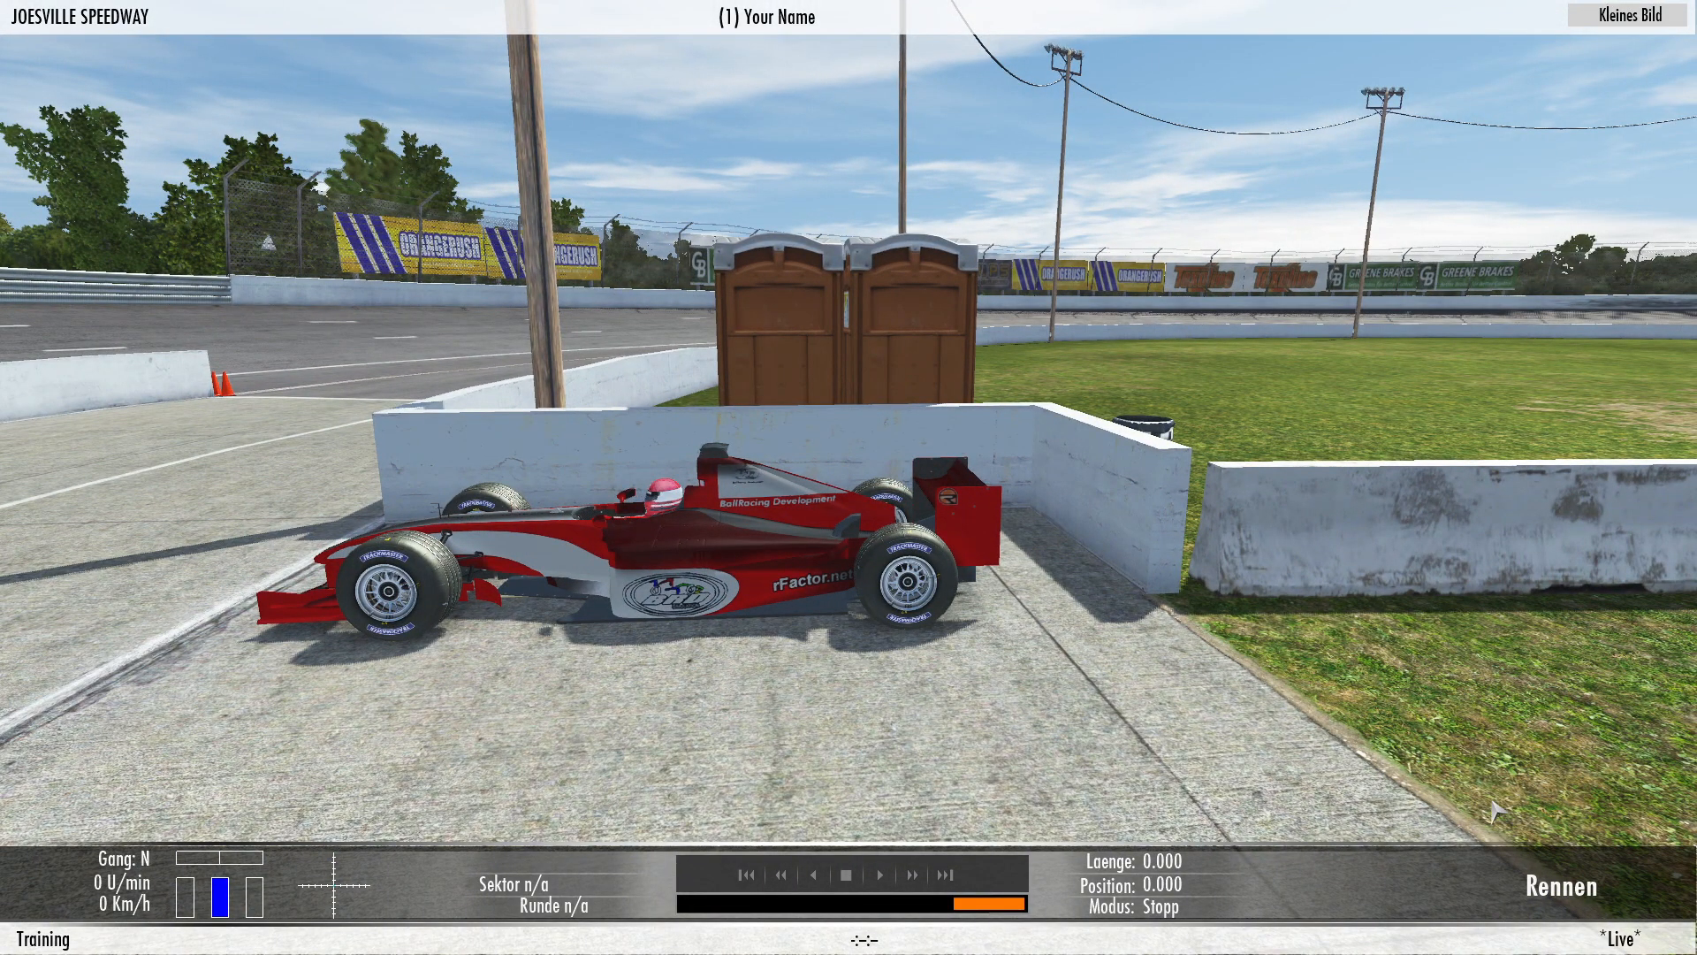
{"action": "left_click", "coordinate": [1543, 884]}
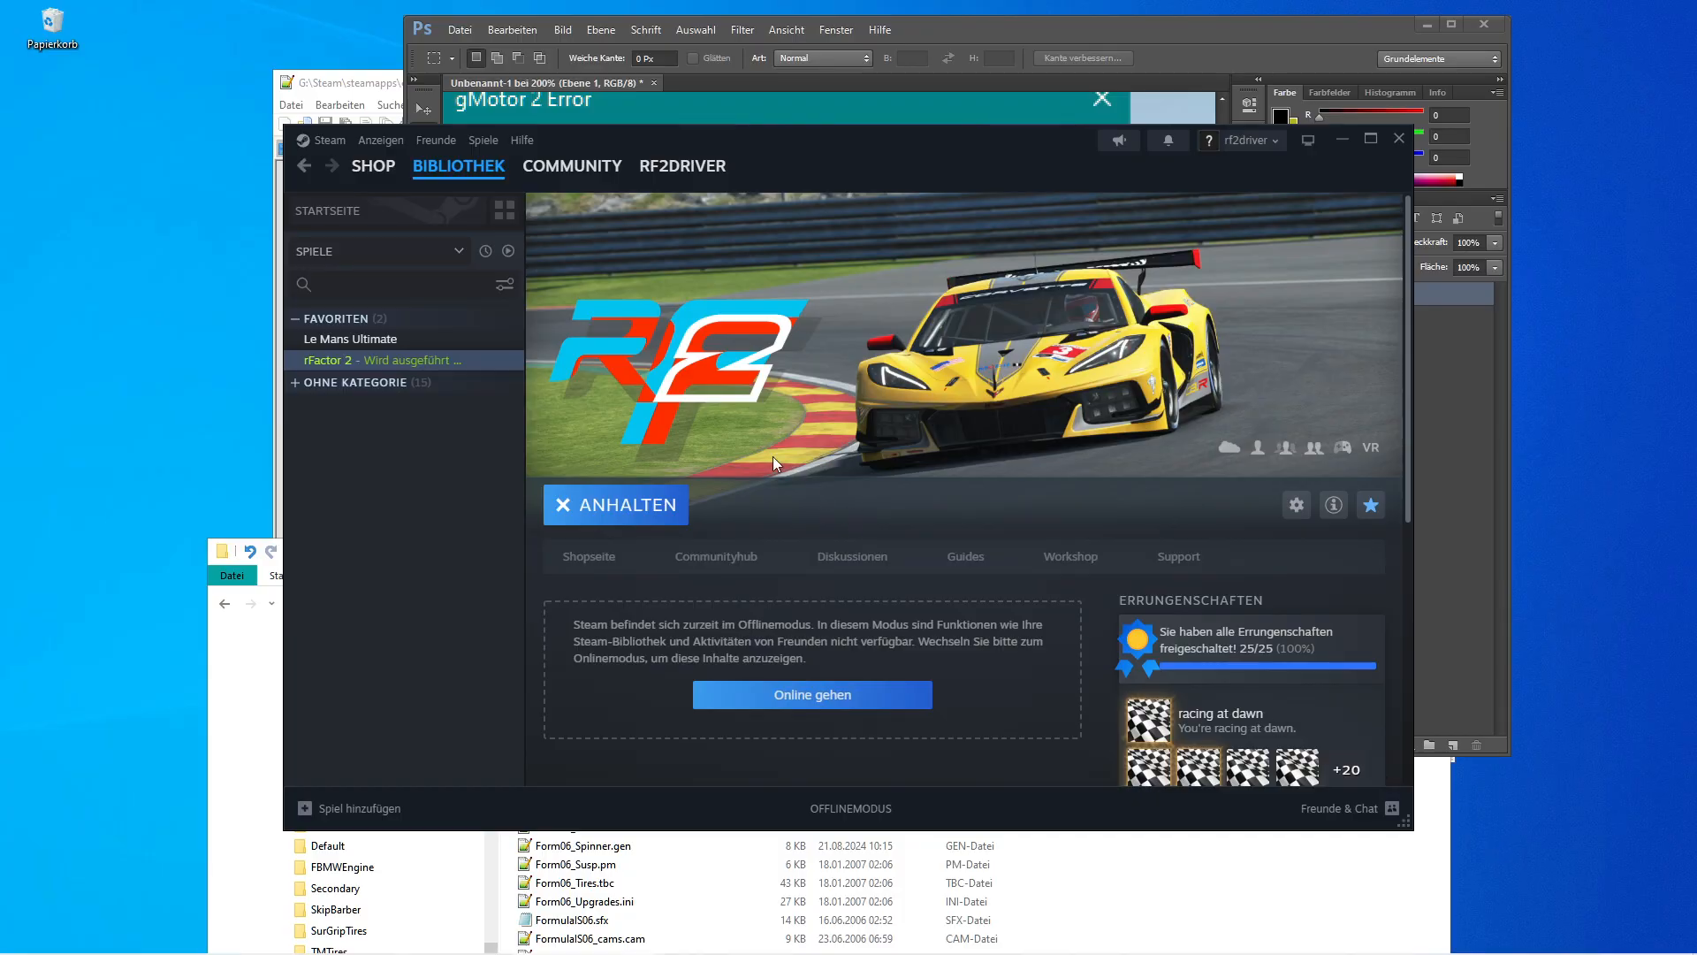
Close Photoshop without saving the untitled document.
{"action": "left_click", "coordinate": [223, 816]}
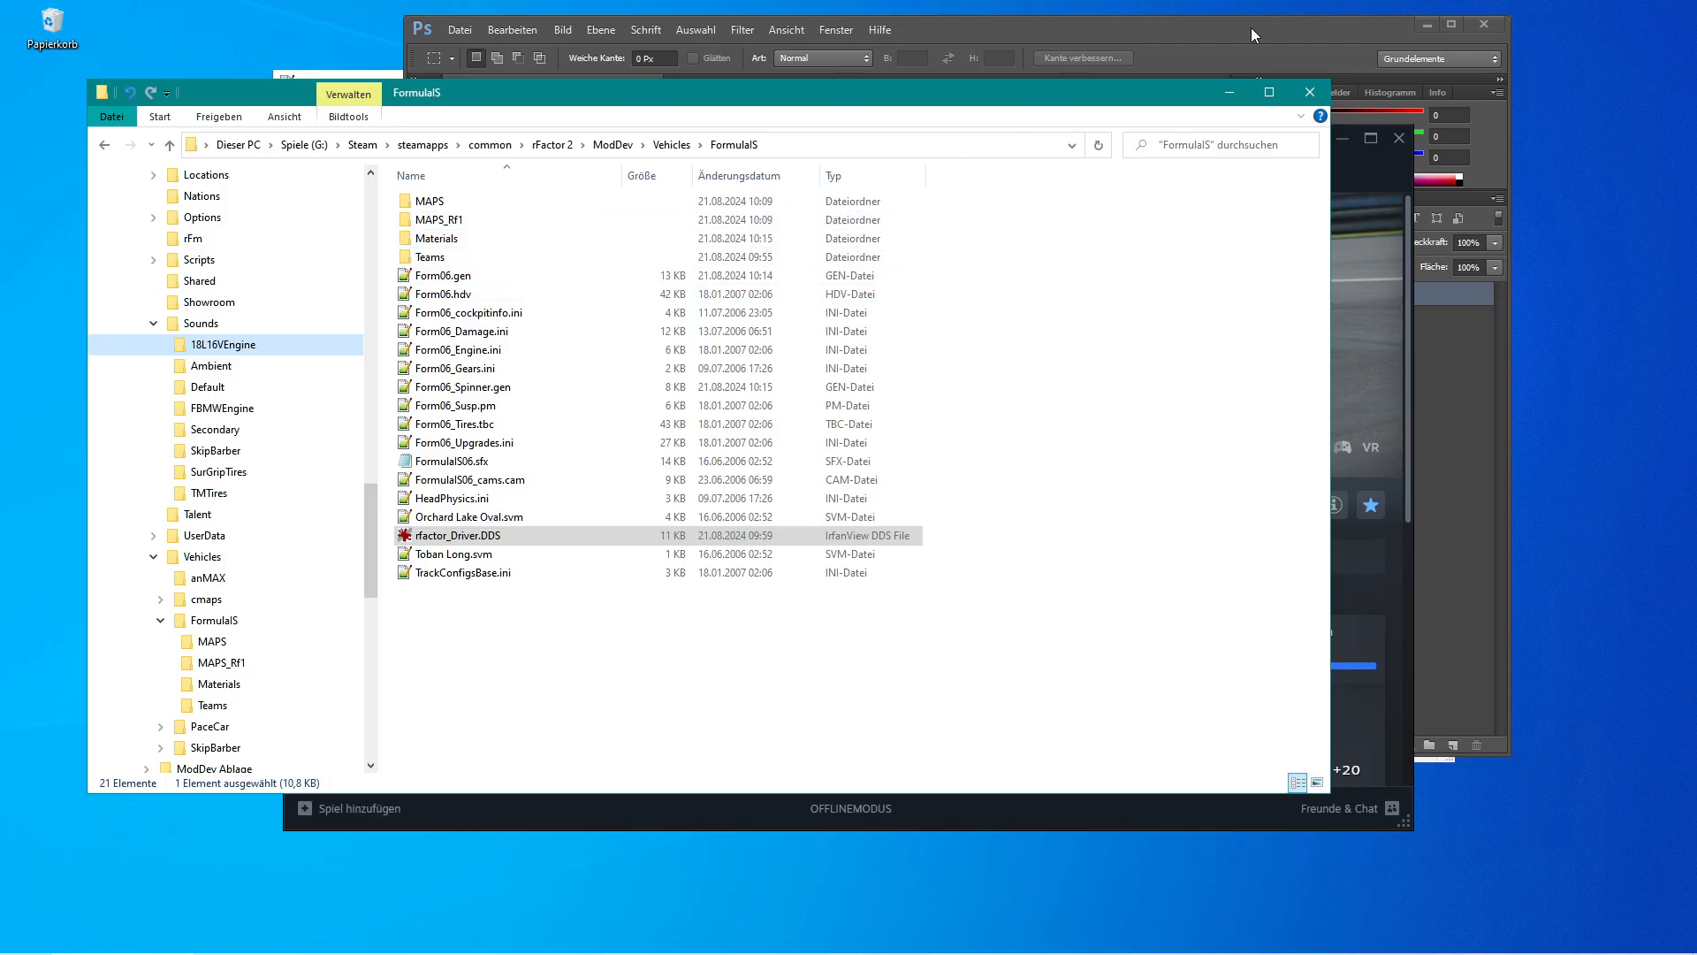
{"action": "left_click", "coordinate": [1485, 30]}
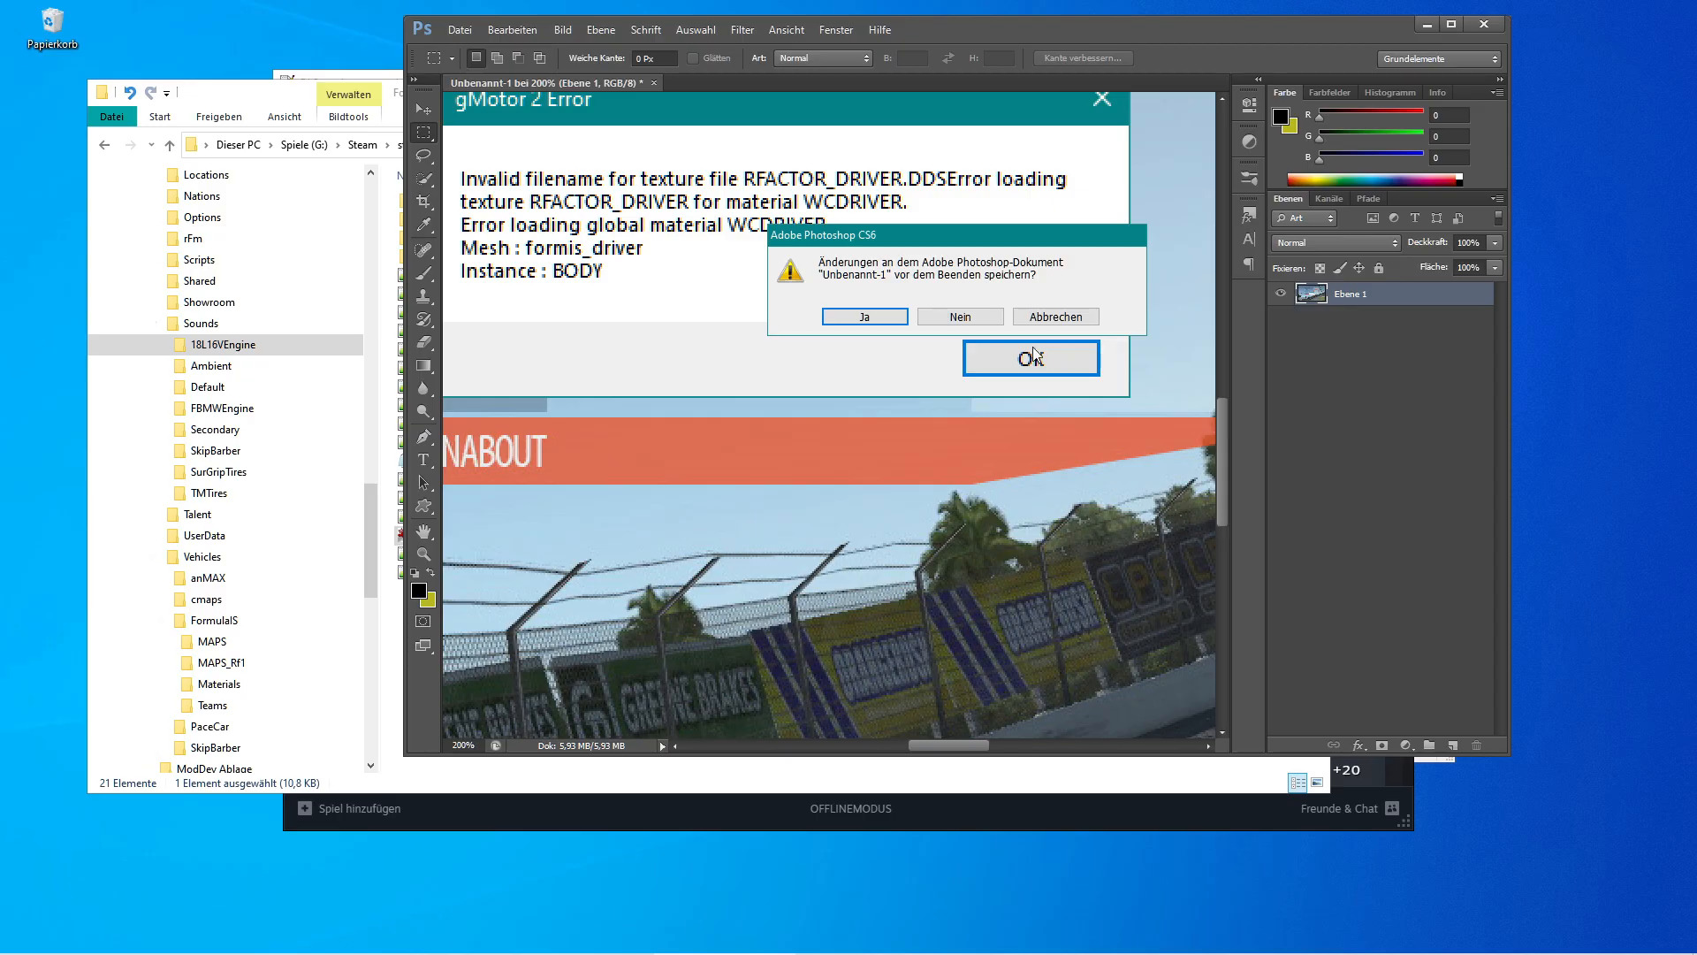
{"action": "left_click", "coordinate": [984, 318]}
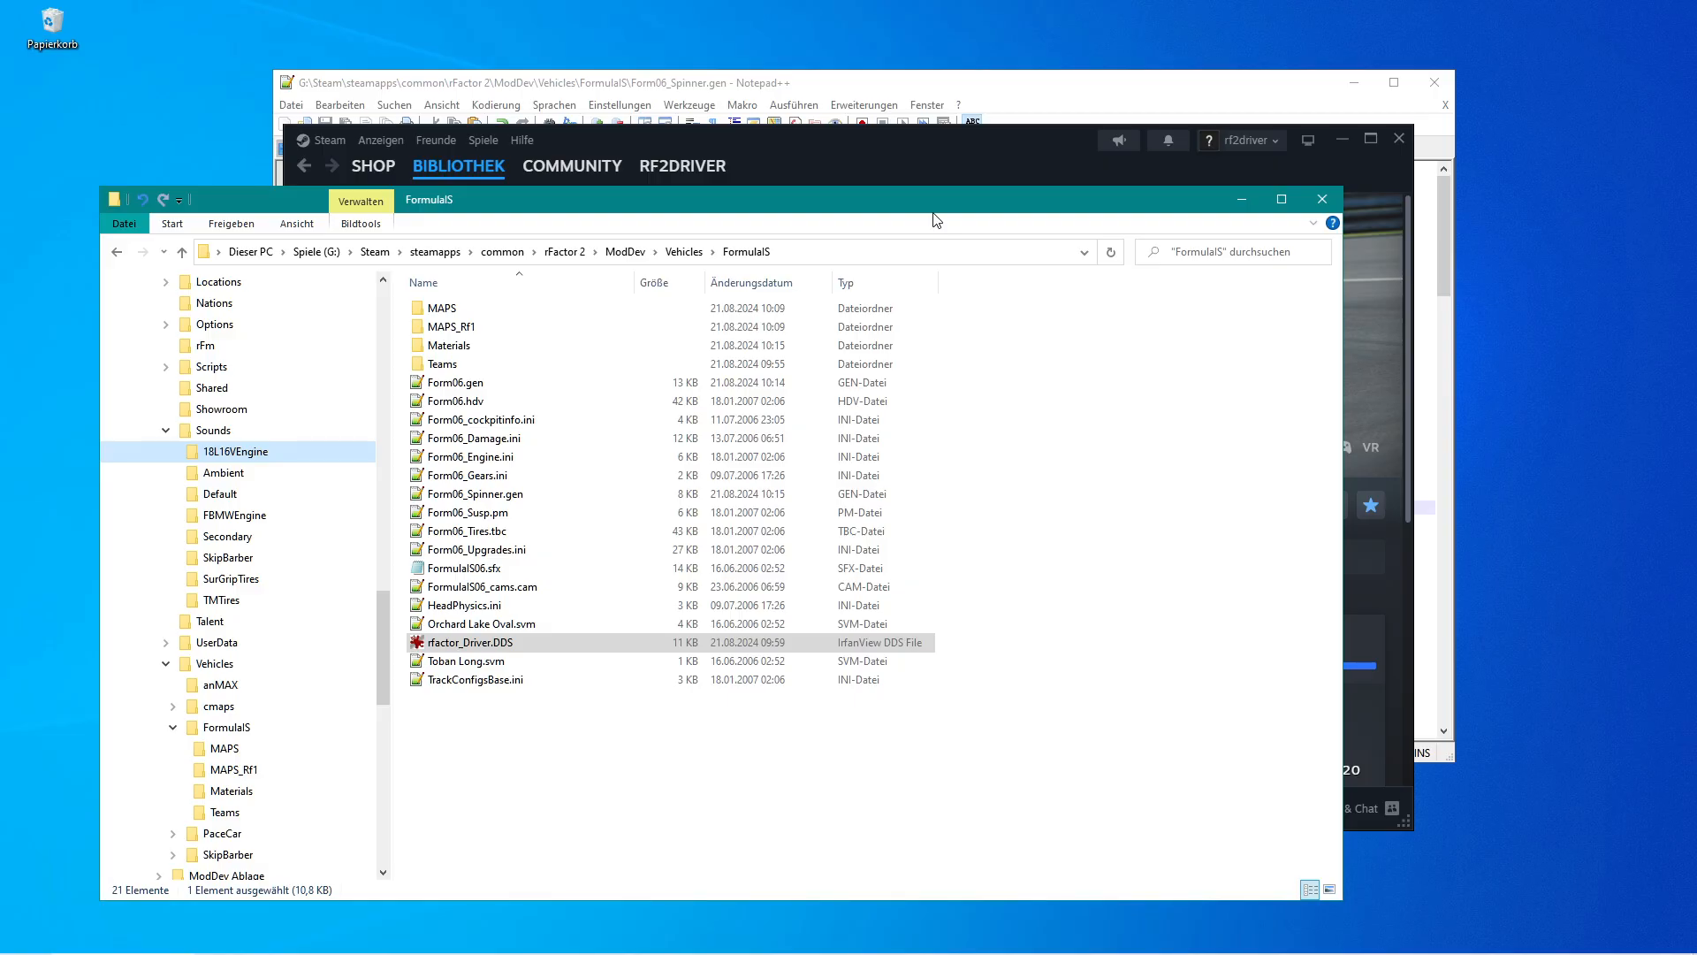
Open Form06_Tires.tbc from the FormulaIS vehicle folder in Notepad++.
{"action": "left_click_drag", "start_coordinate": [759, 196], "coordinate": [802, 168]}
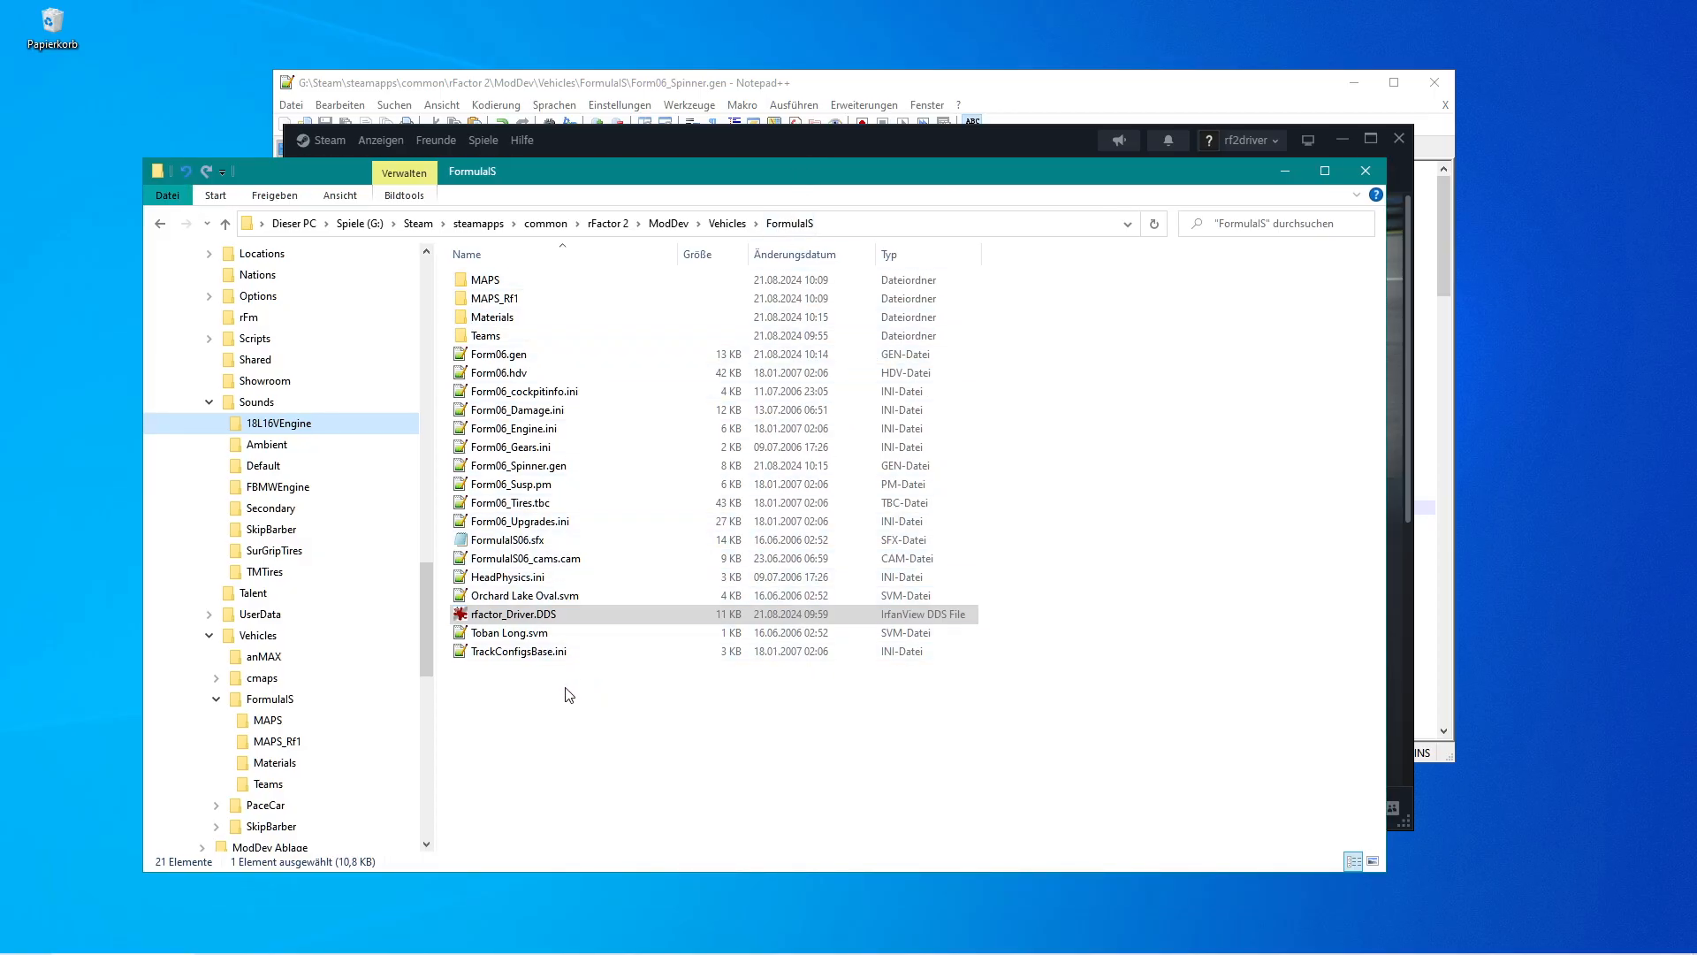
{"action": "double_click", "coordinate": [464, 508]}
{"action": "mouse_move", "coordinate": [1445, 205]}
{"action": "left_mouse_down"}
{"action": "mouse_move", "coordinate": [1446, 521]}
{"action": "mouse_move", "coordinate": [1445, 206]}
{"action": "left_mouse_up"}
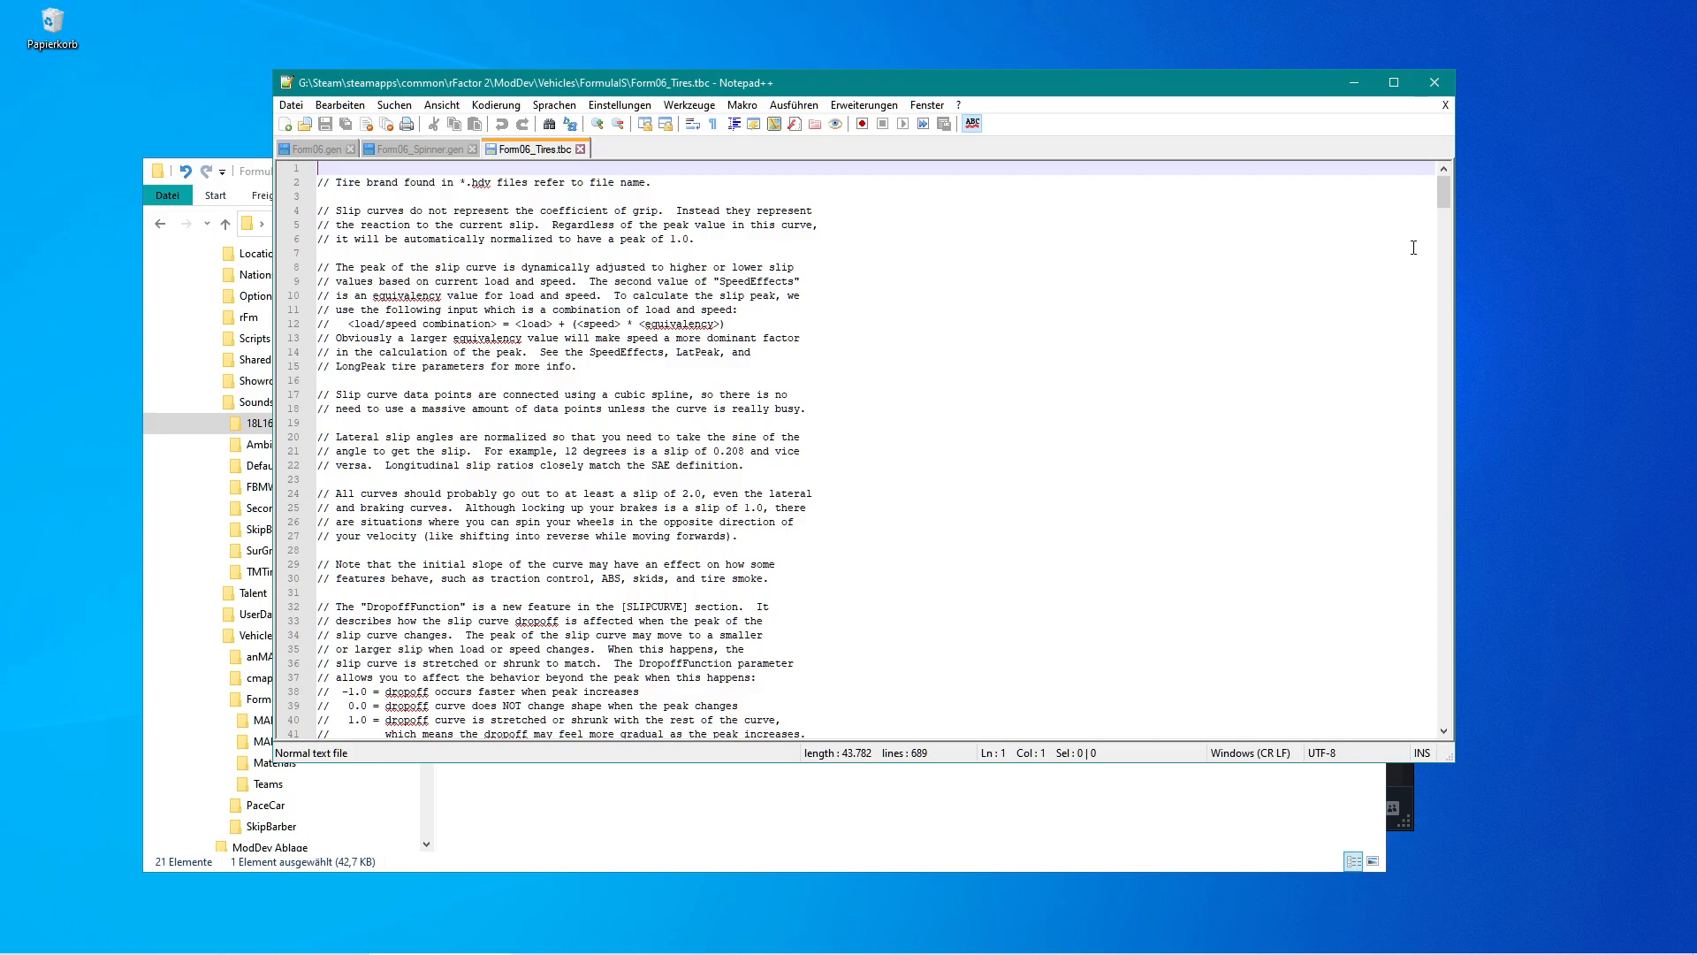
{"action": "mouse_move", "coordinate": [1443, 190]}
{"action": "left_mouse_down"}
{"action": "mouse_move", "coordinate": [1447, 357]}
{"action": "mouse_move", "coordinate": [1436, 203]}
{"action": "left_mouse_up"}
Open the local rF2 Online Tools start page at localhost/rF2_onlineTools/ in the browser.
{"action": "mouse_move", "coordinate": [358, 946]}
{"action": "left_click", "coordinate": [210, 942]}
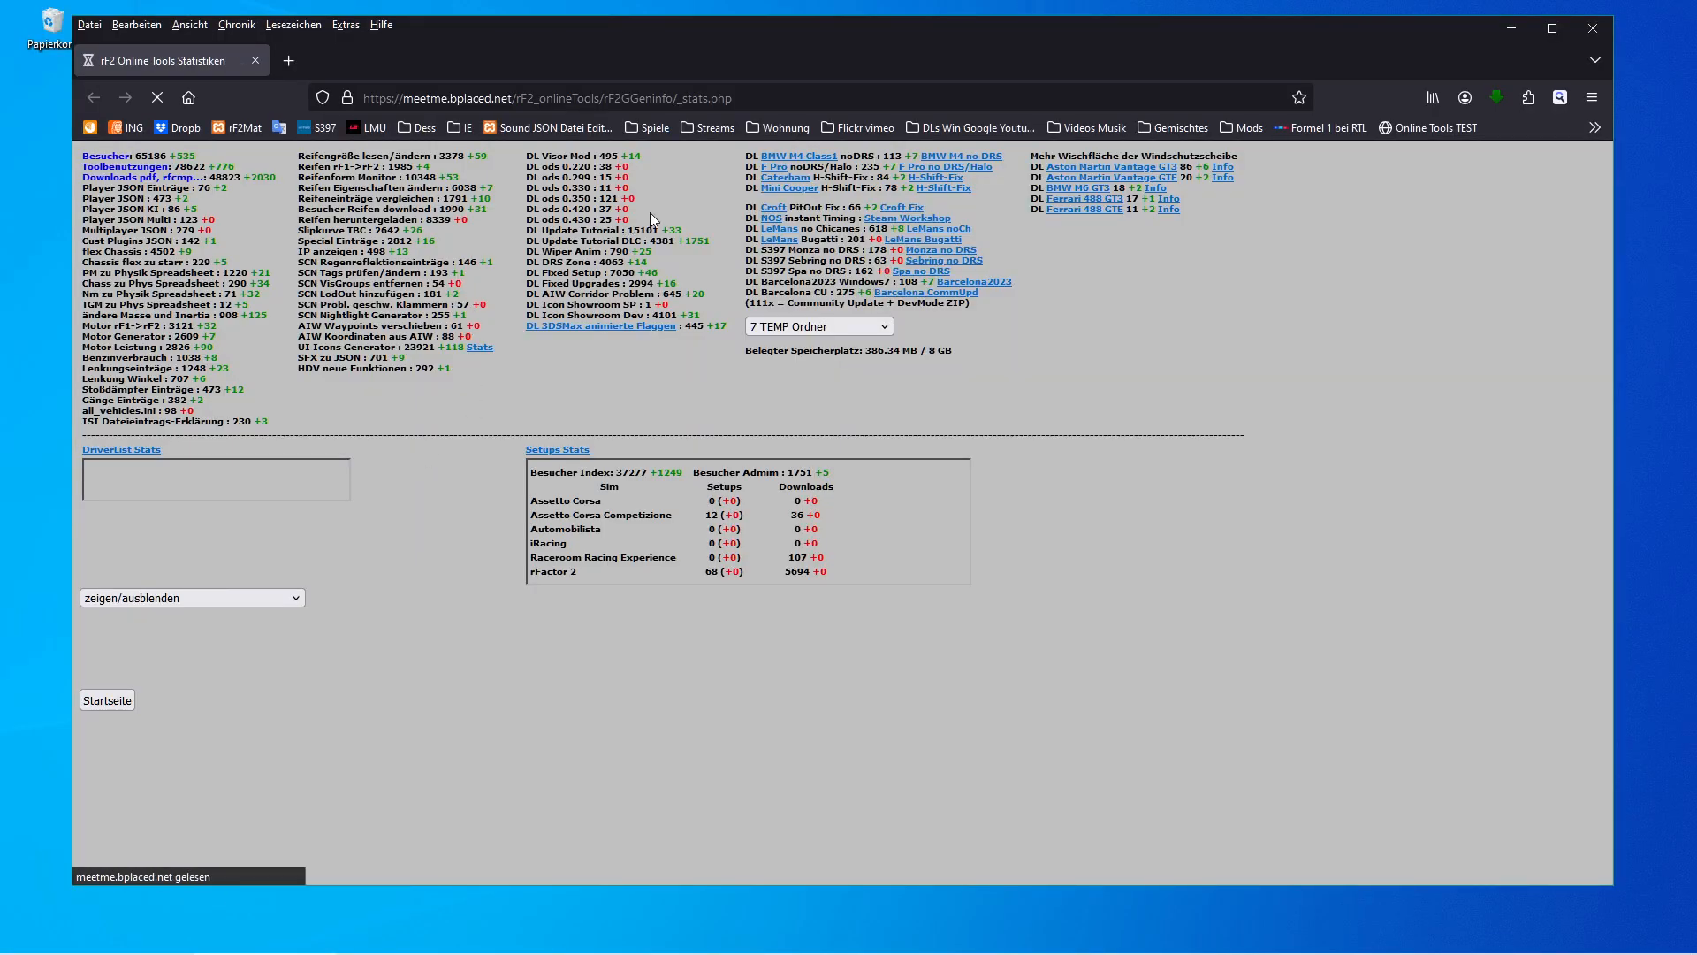
{"action": "left_click", "coordinate": [507, 128]}
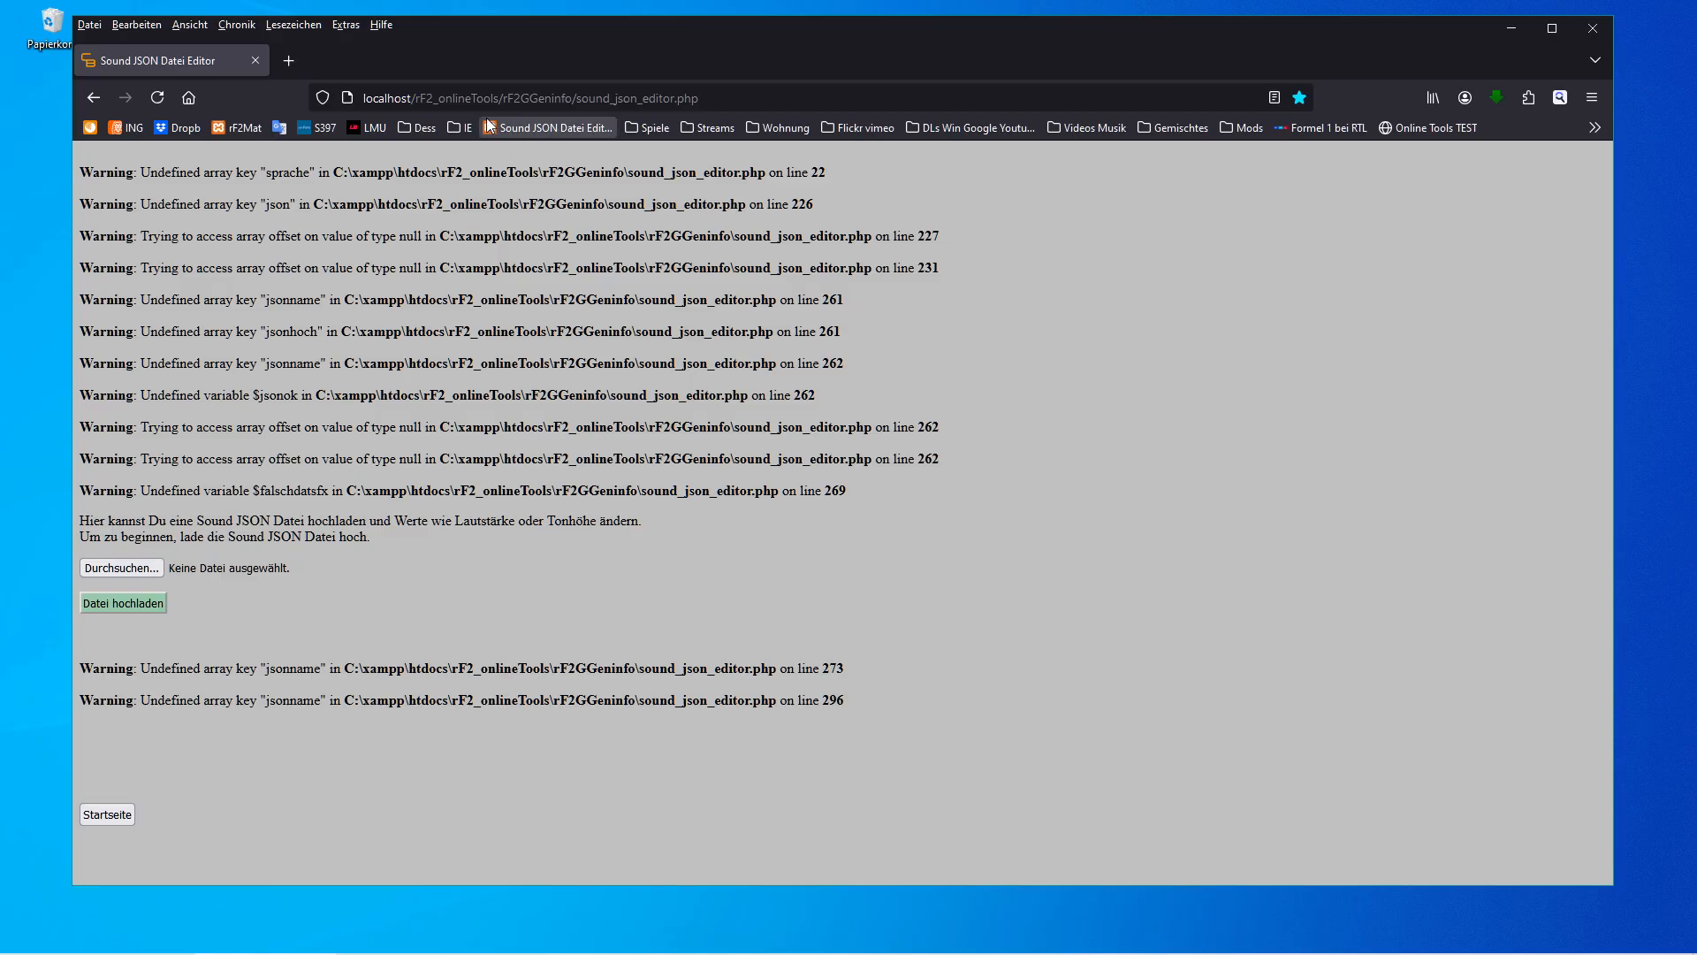
{"action": "left_click", "coordinate": [509, 99]}
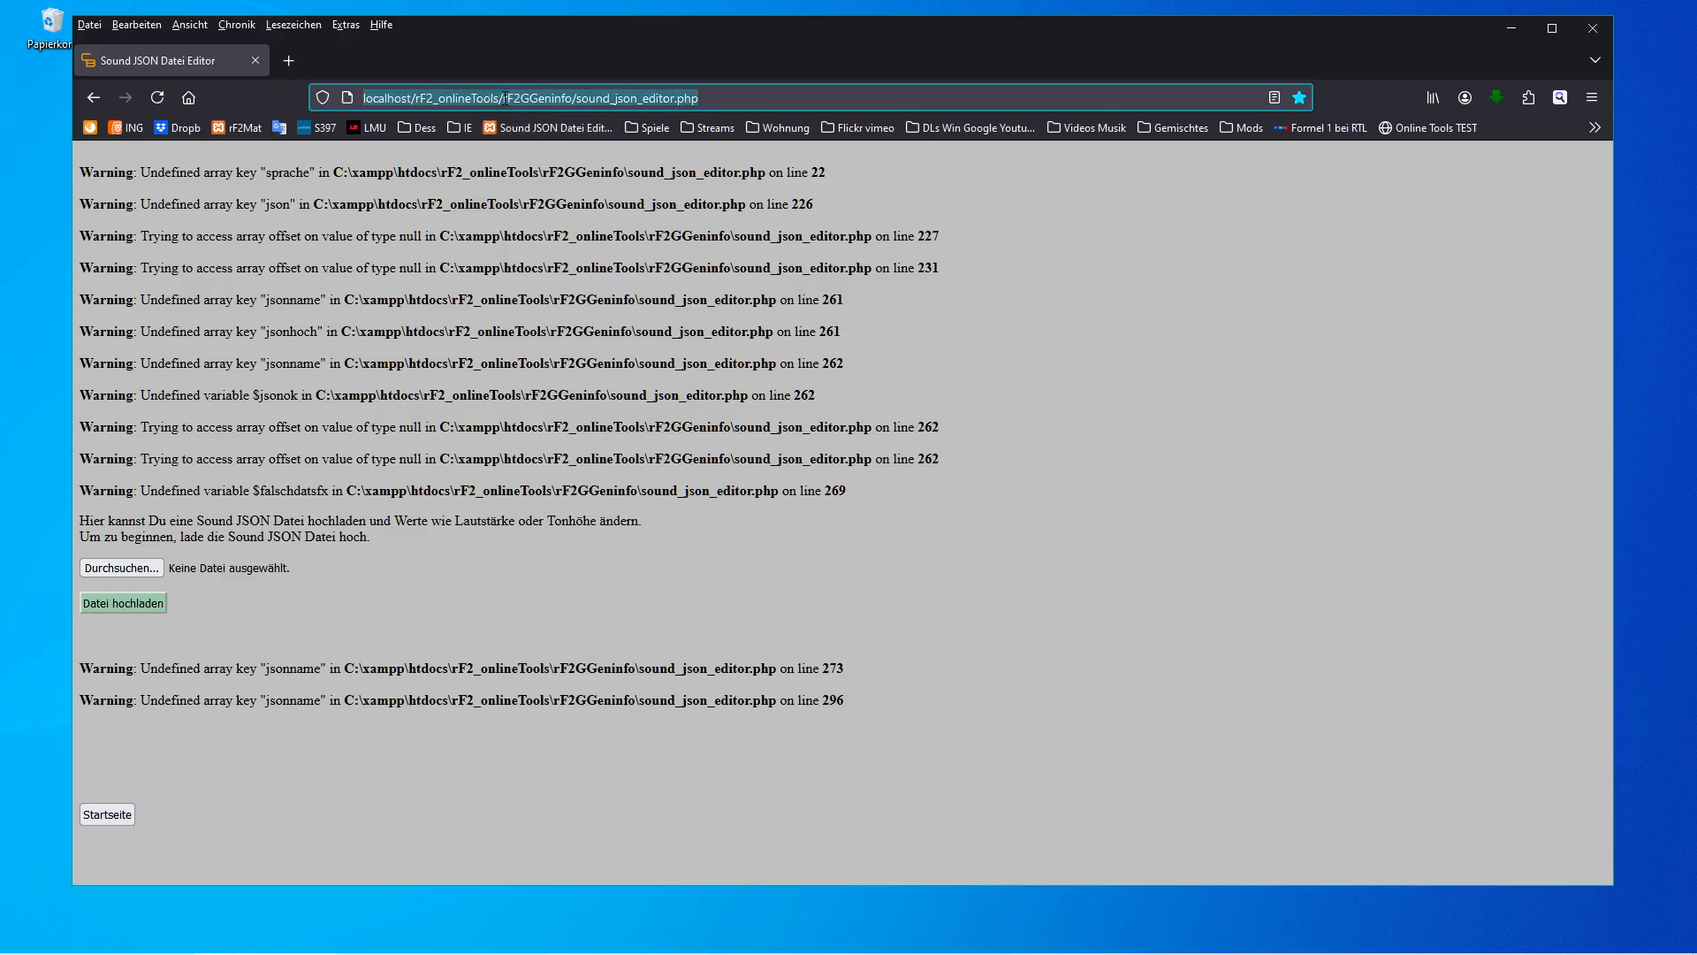
{"action": "left_click", "coordinate": [507, 99]}
{"action": "key", "text": "shift+End"}
{"action": "key", "text": "Delete"}
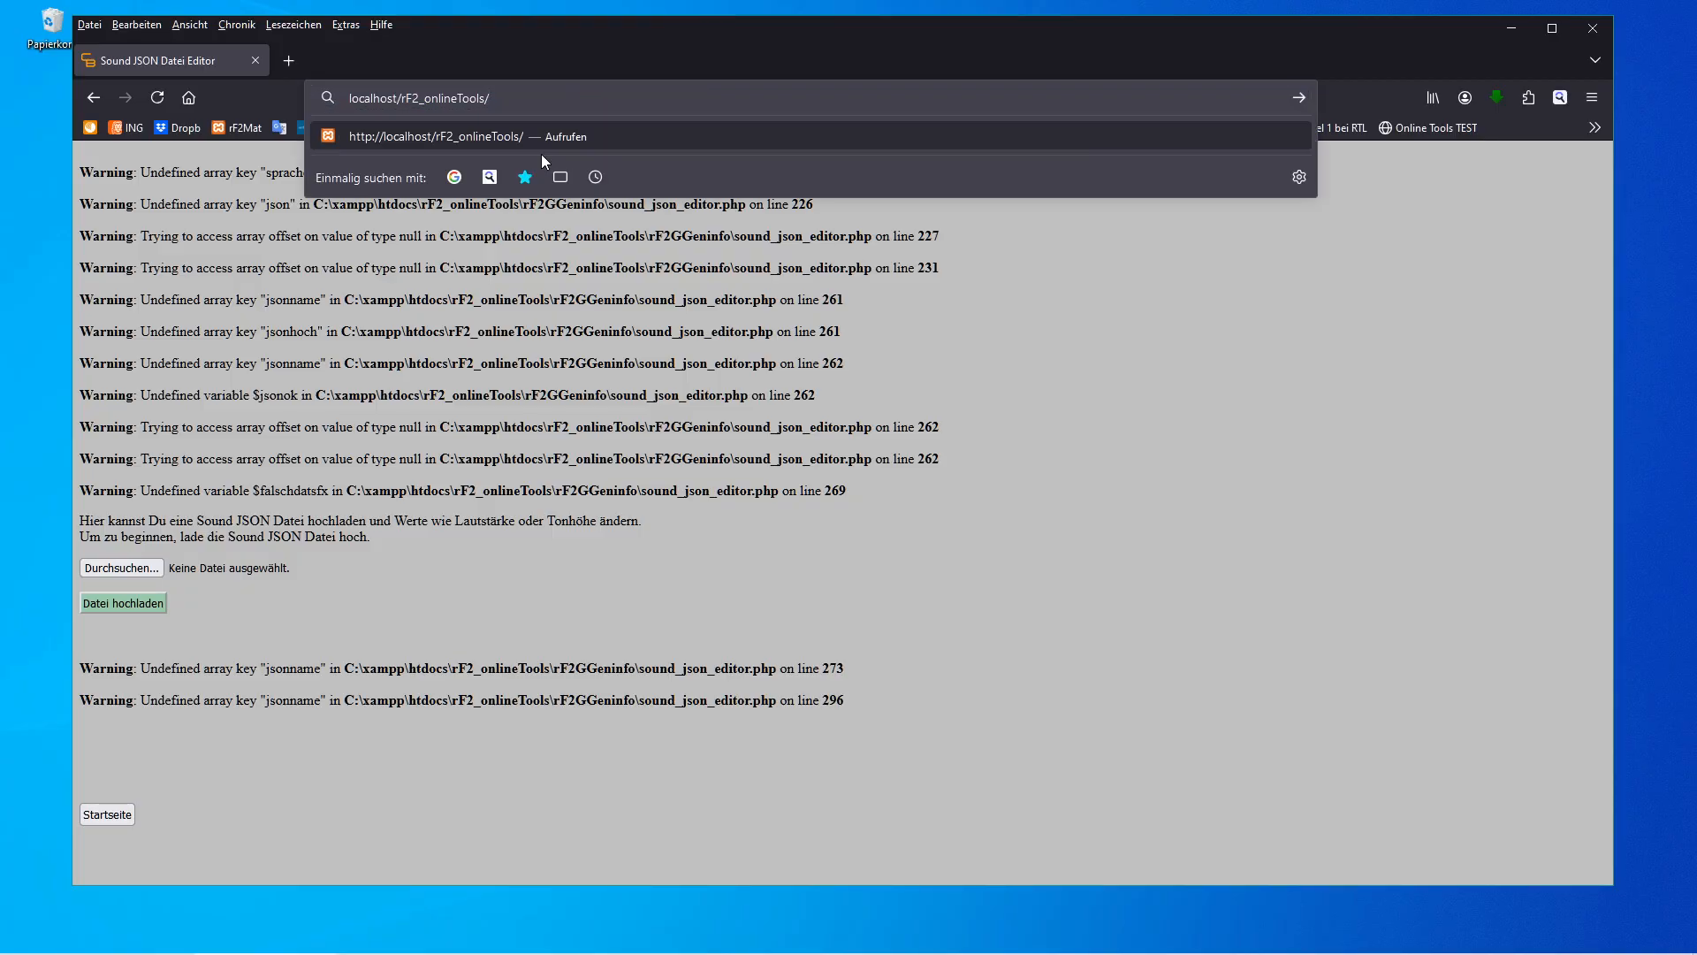
{"action": "key", "text": "Return"}
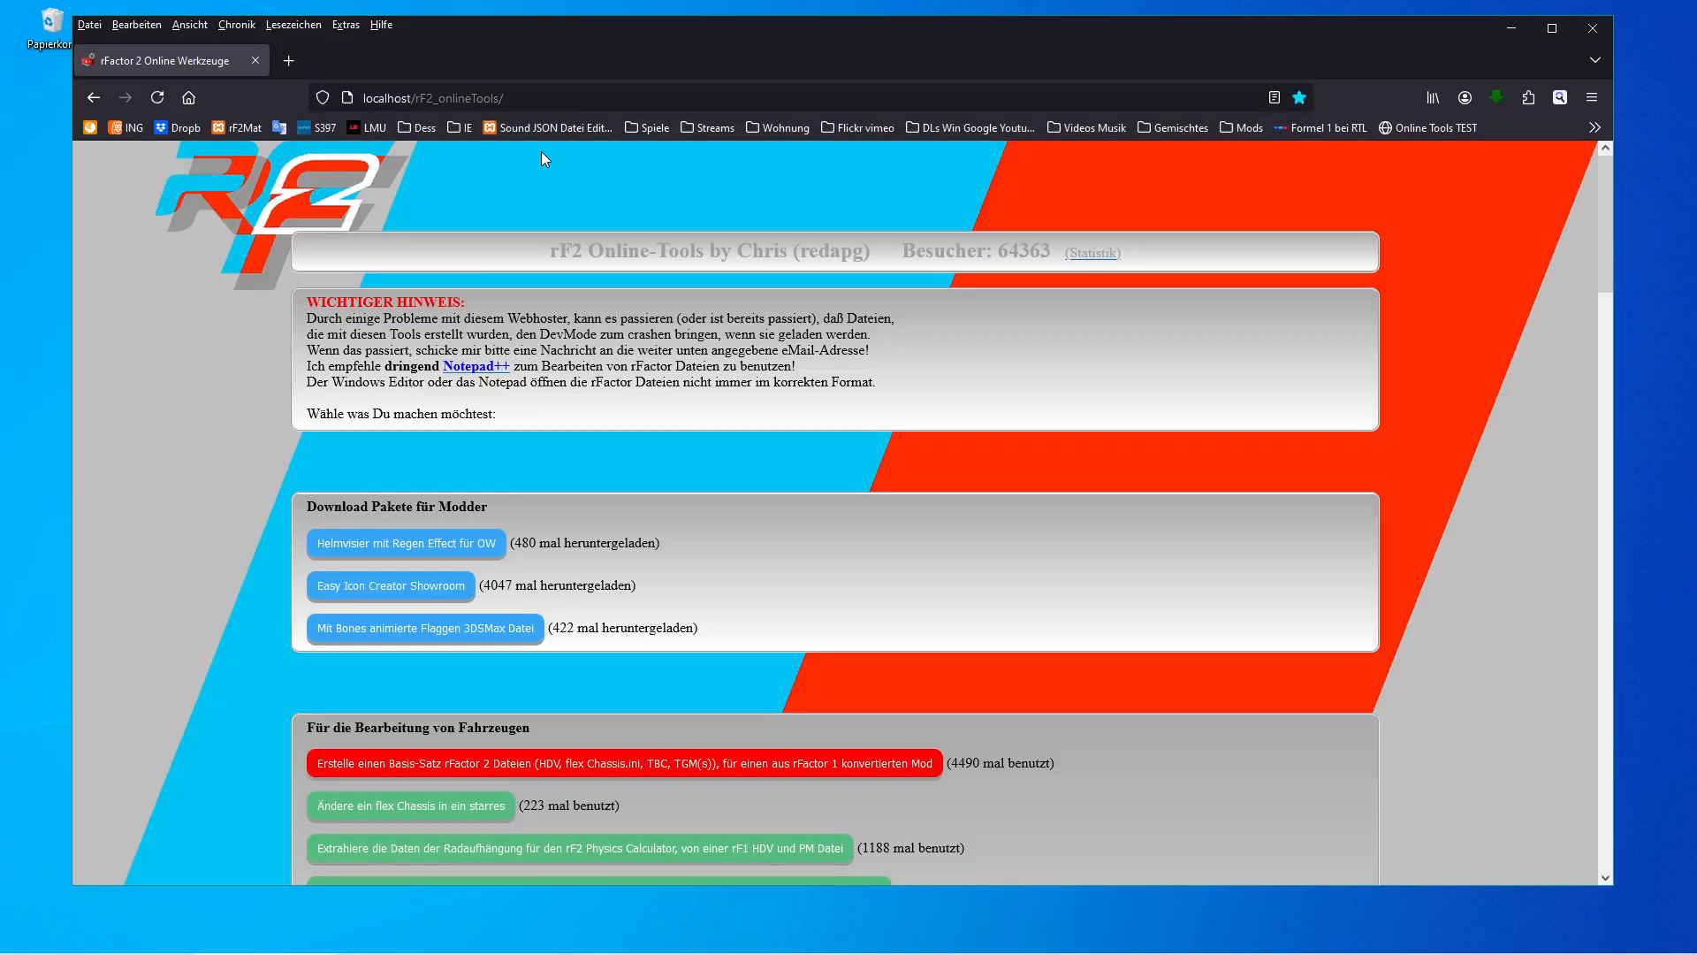
Open index.php from the htdocs rF2_onlineTools folder in Notepad++.
{"action": "scroll", "coordinate": [1349, 443], "scroll_direction": "down", "scroll_amount": 1}
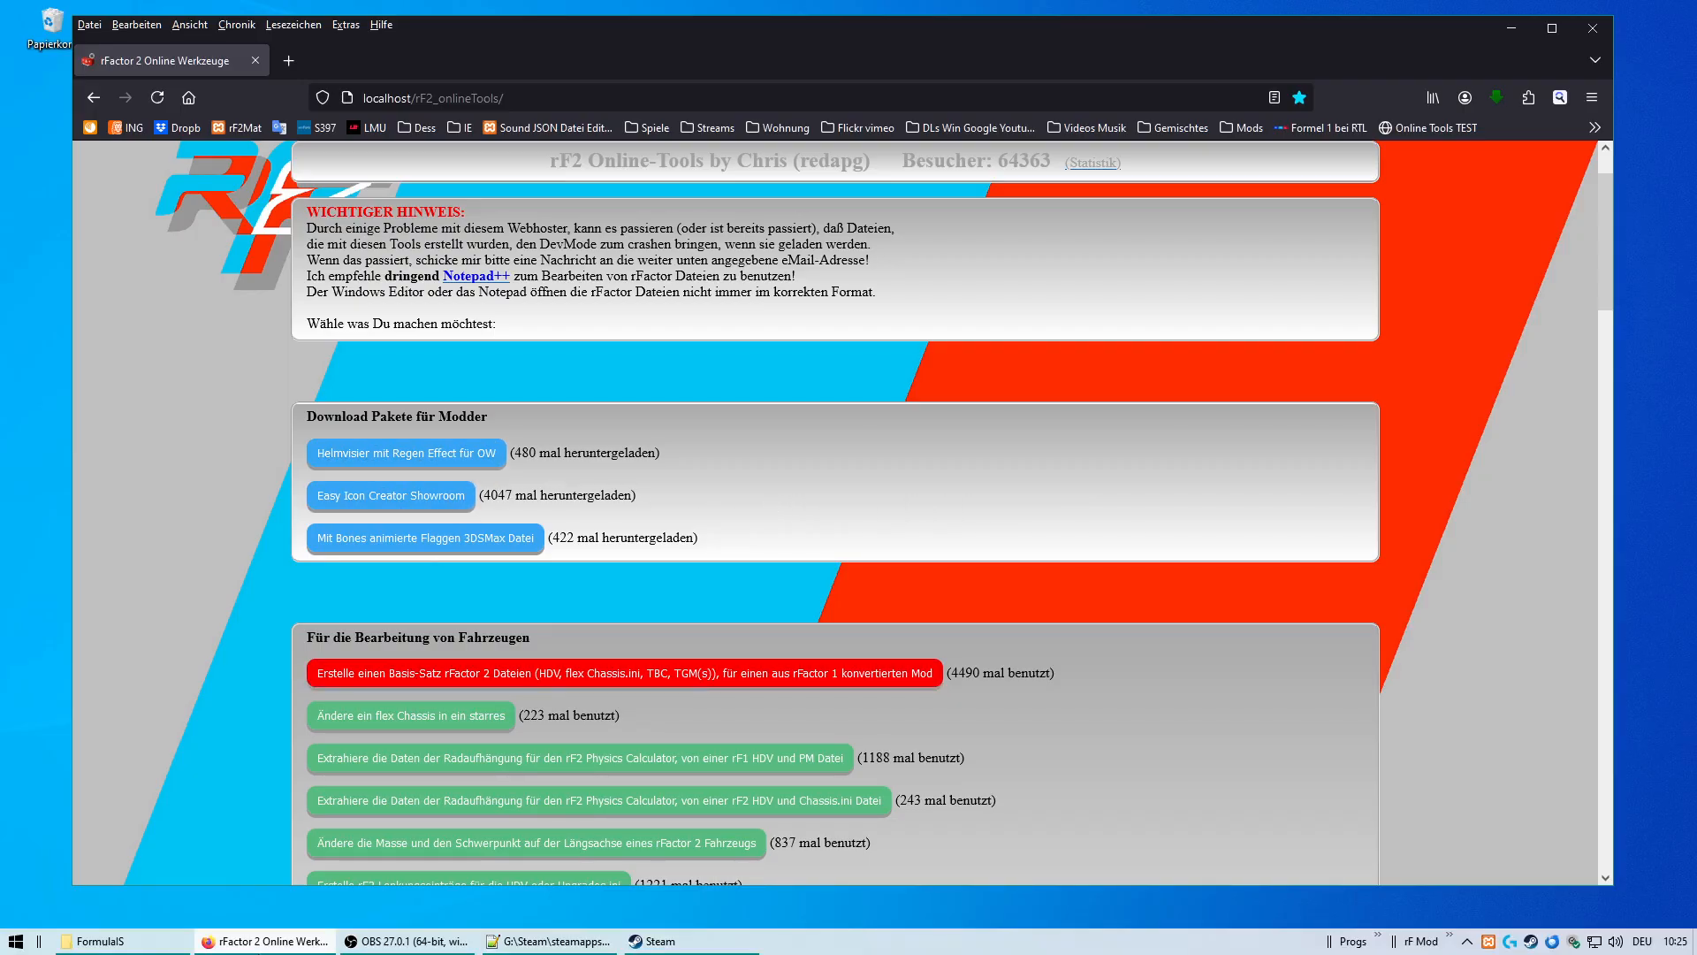
{"action": "right_click", "coordinate": [131, 947]}
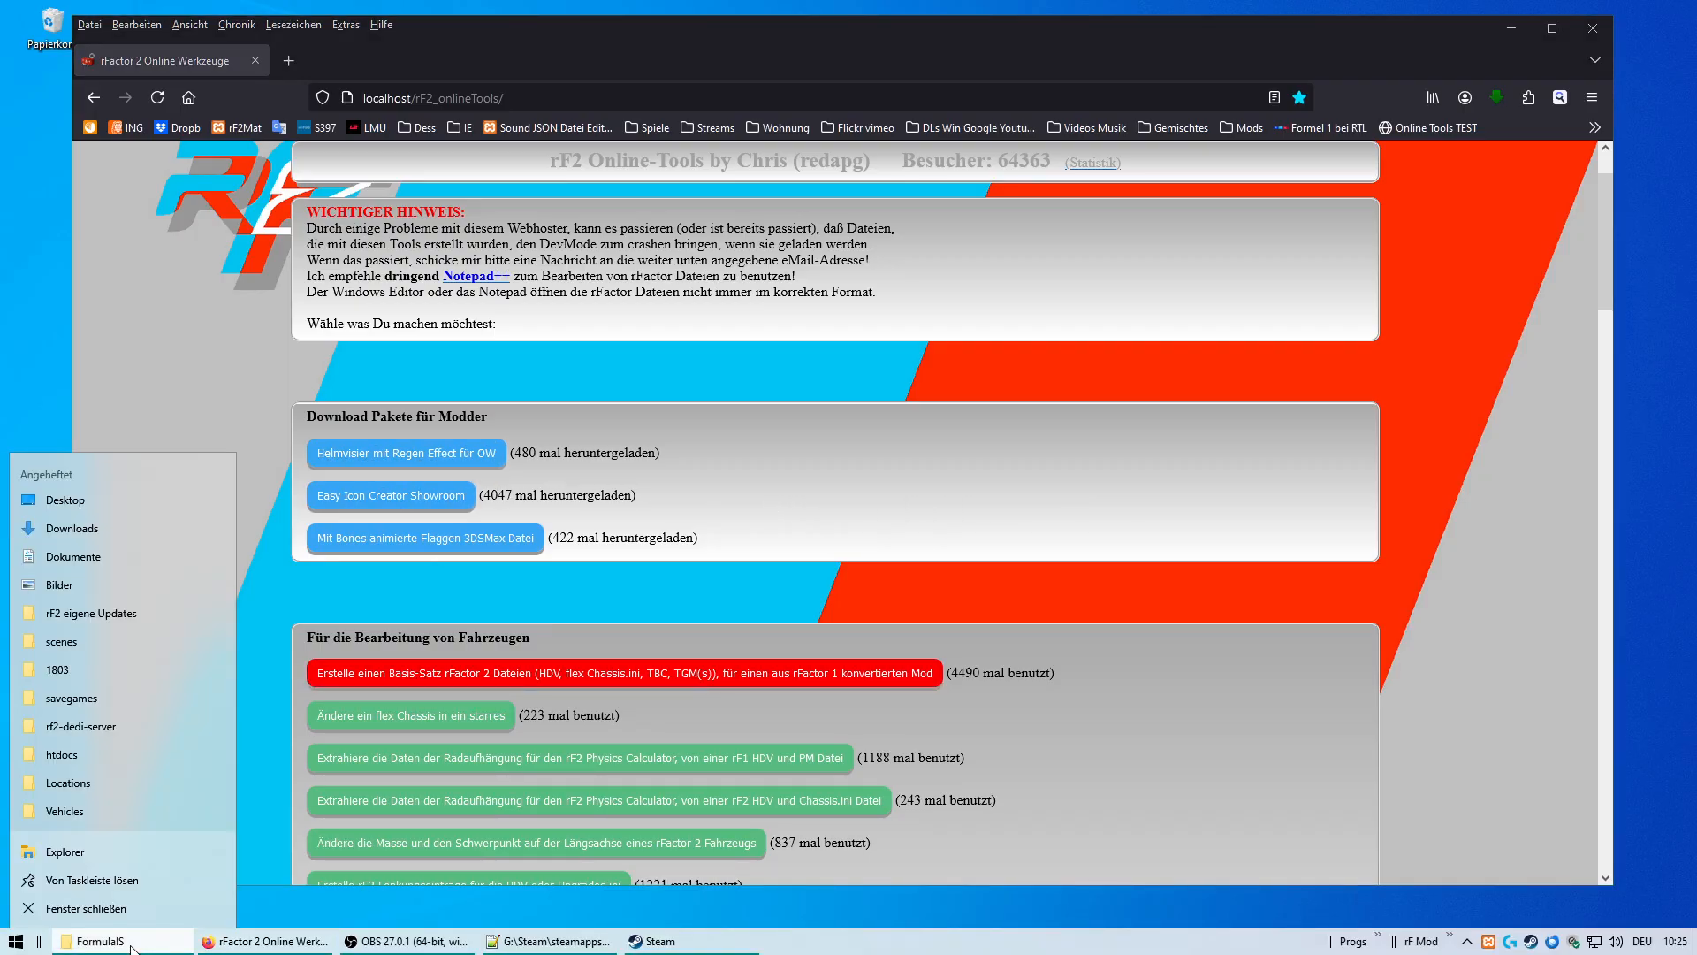
{"action": "left_click", "coordinate": [69, 754]}
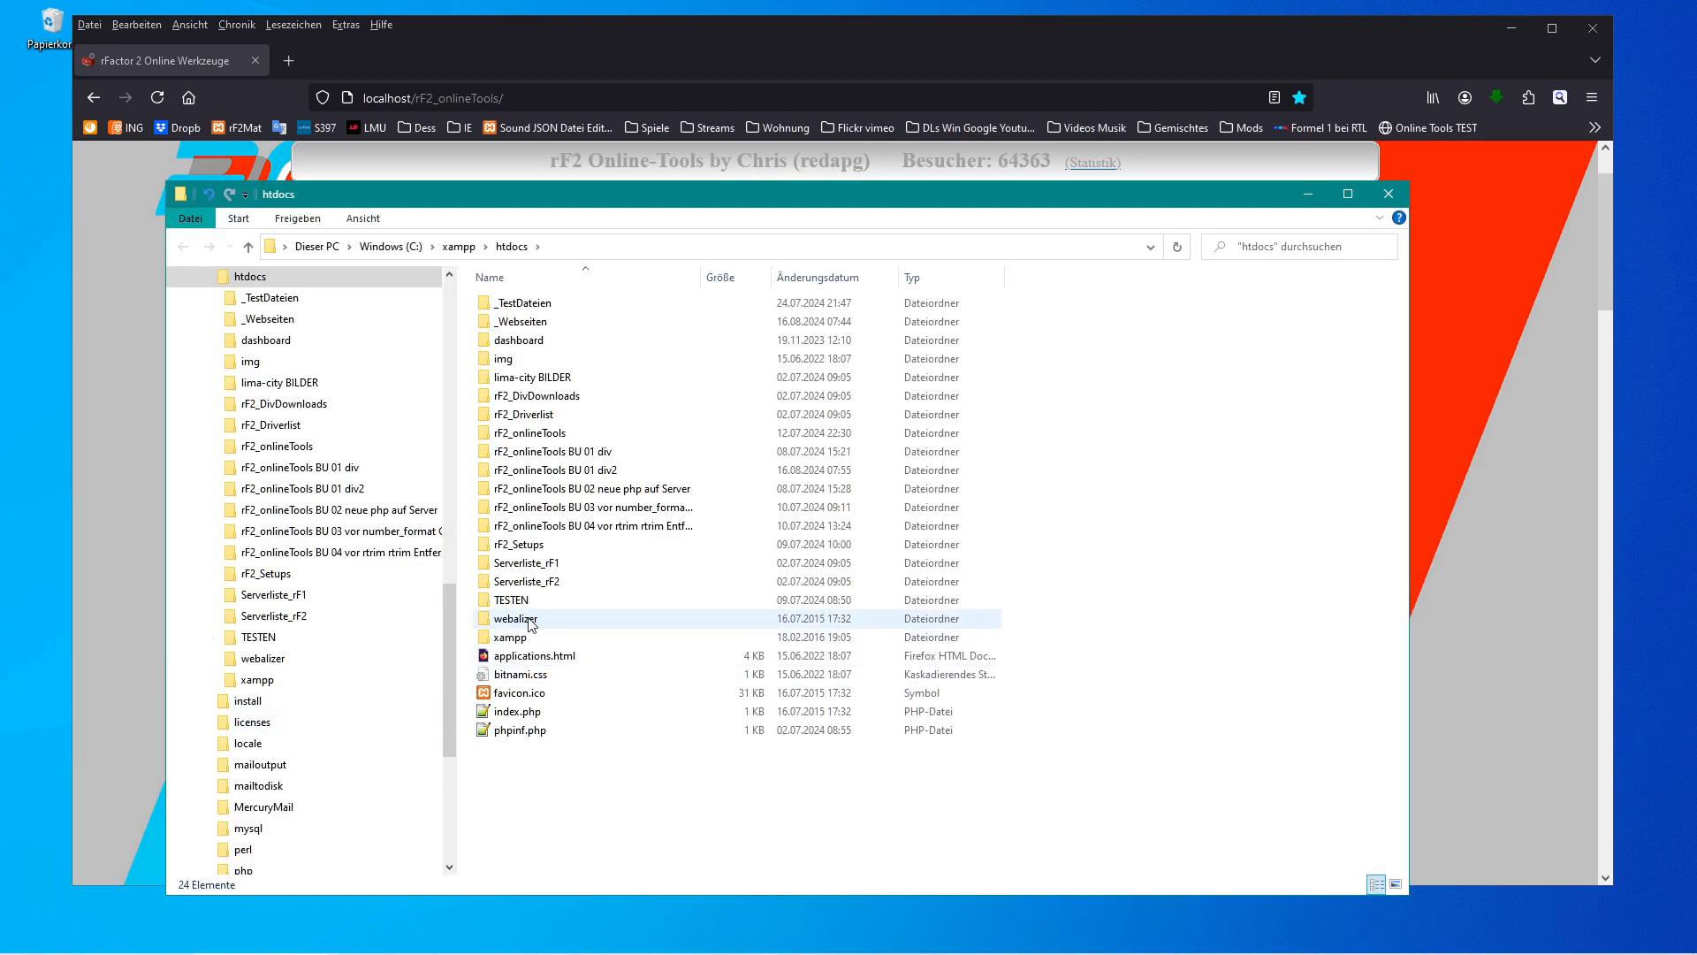
{"action": "double_click", "coordinate": [488, 434]}
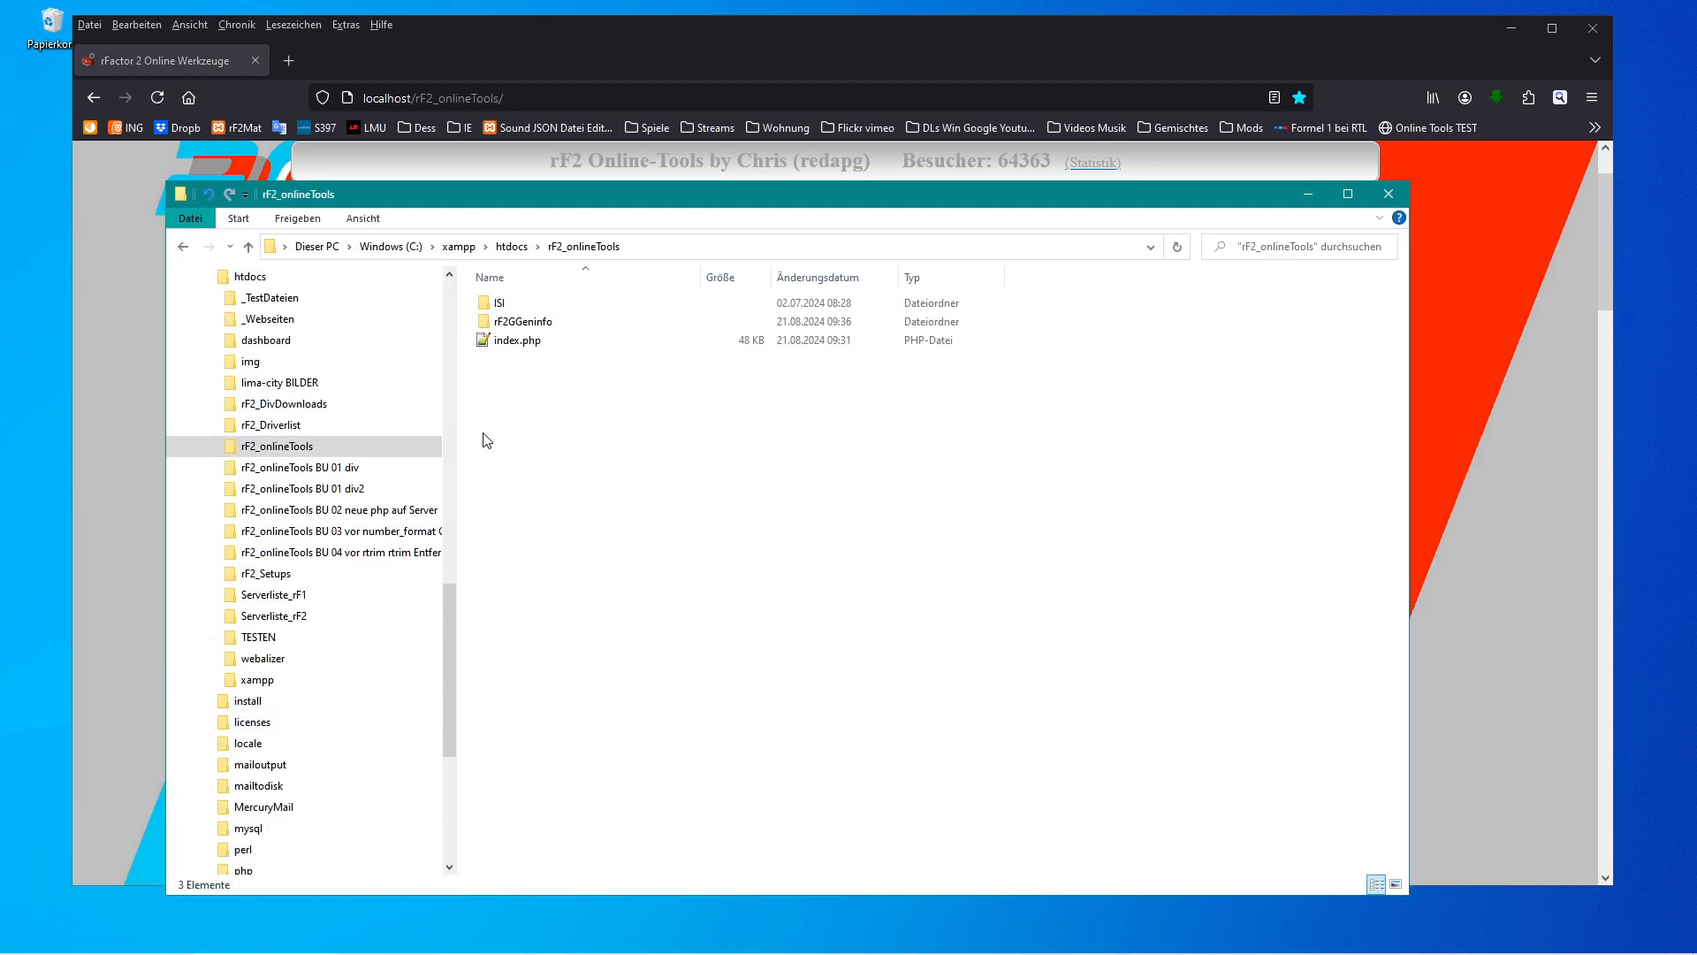
{"action": "double_click", "coordinate": [489, 341]}
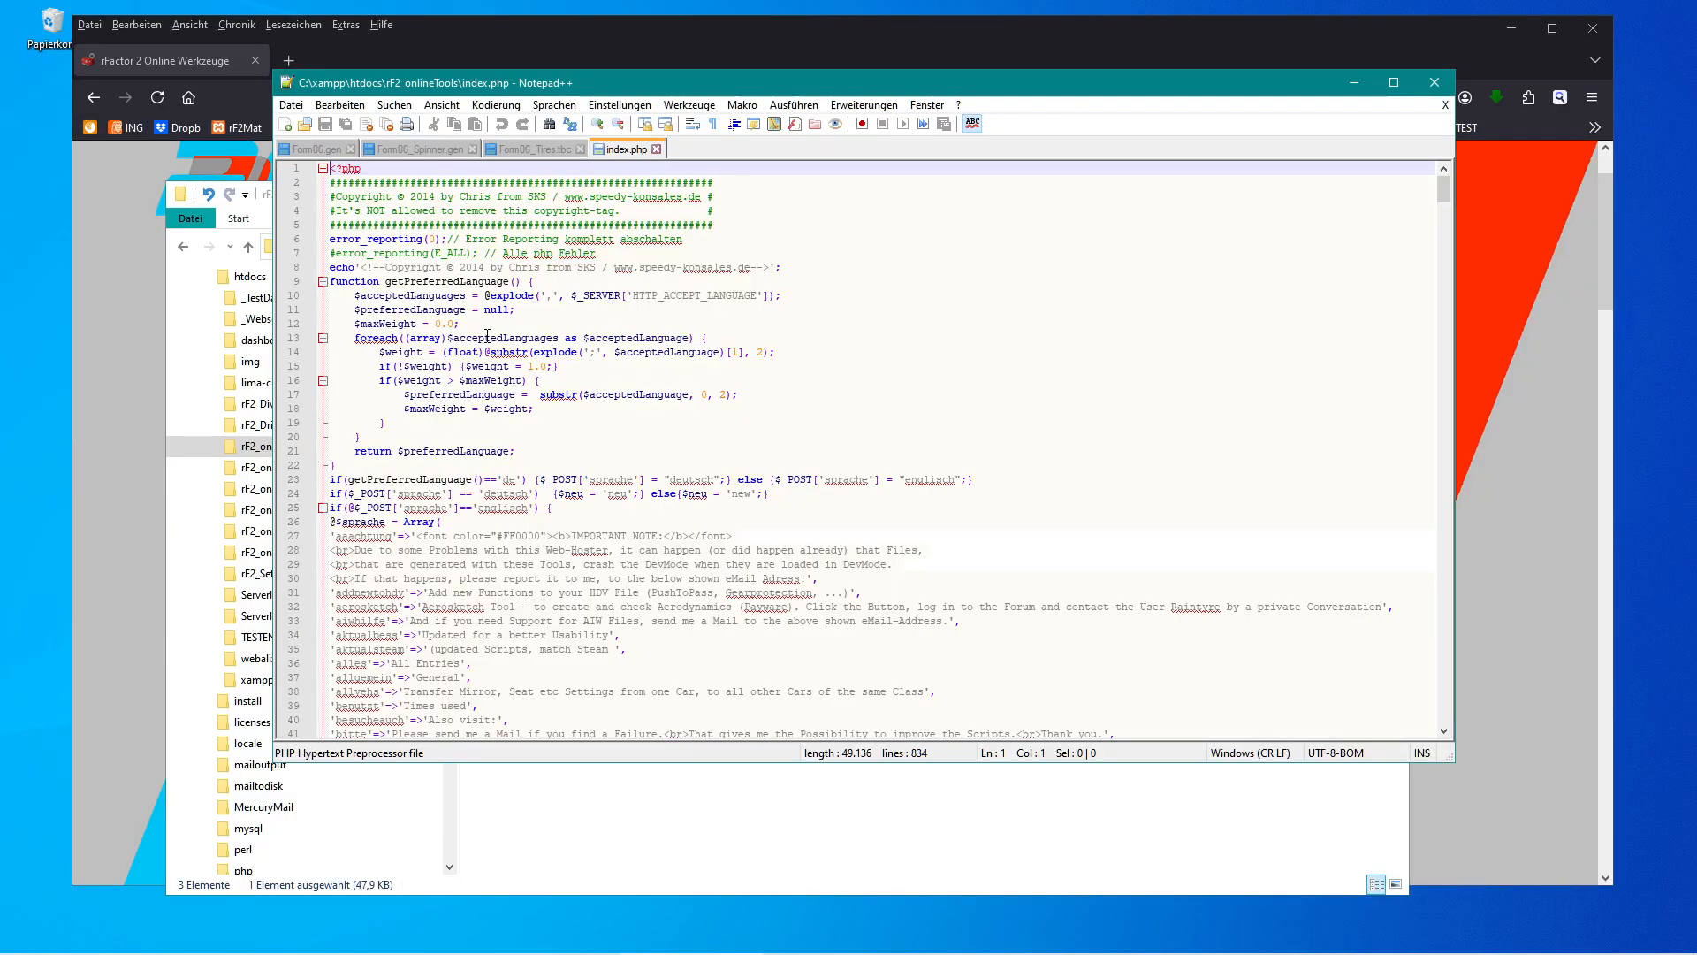
Alter the language check on line 23 of index.php and reload the tools page in English.
{"action": "left_click", "coordinate": [518, 478]}
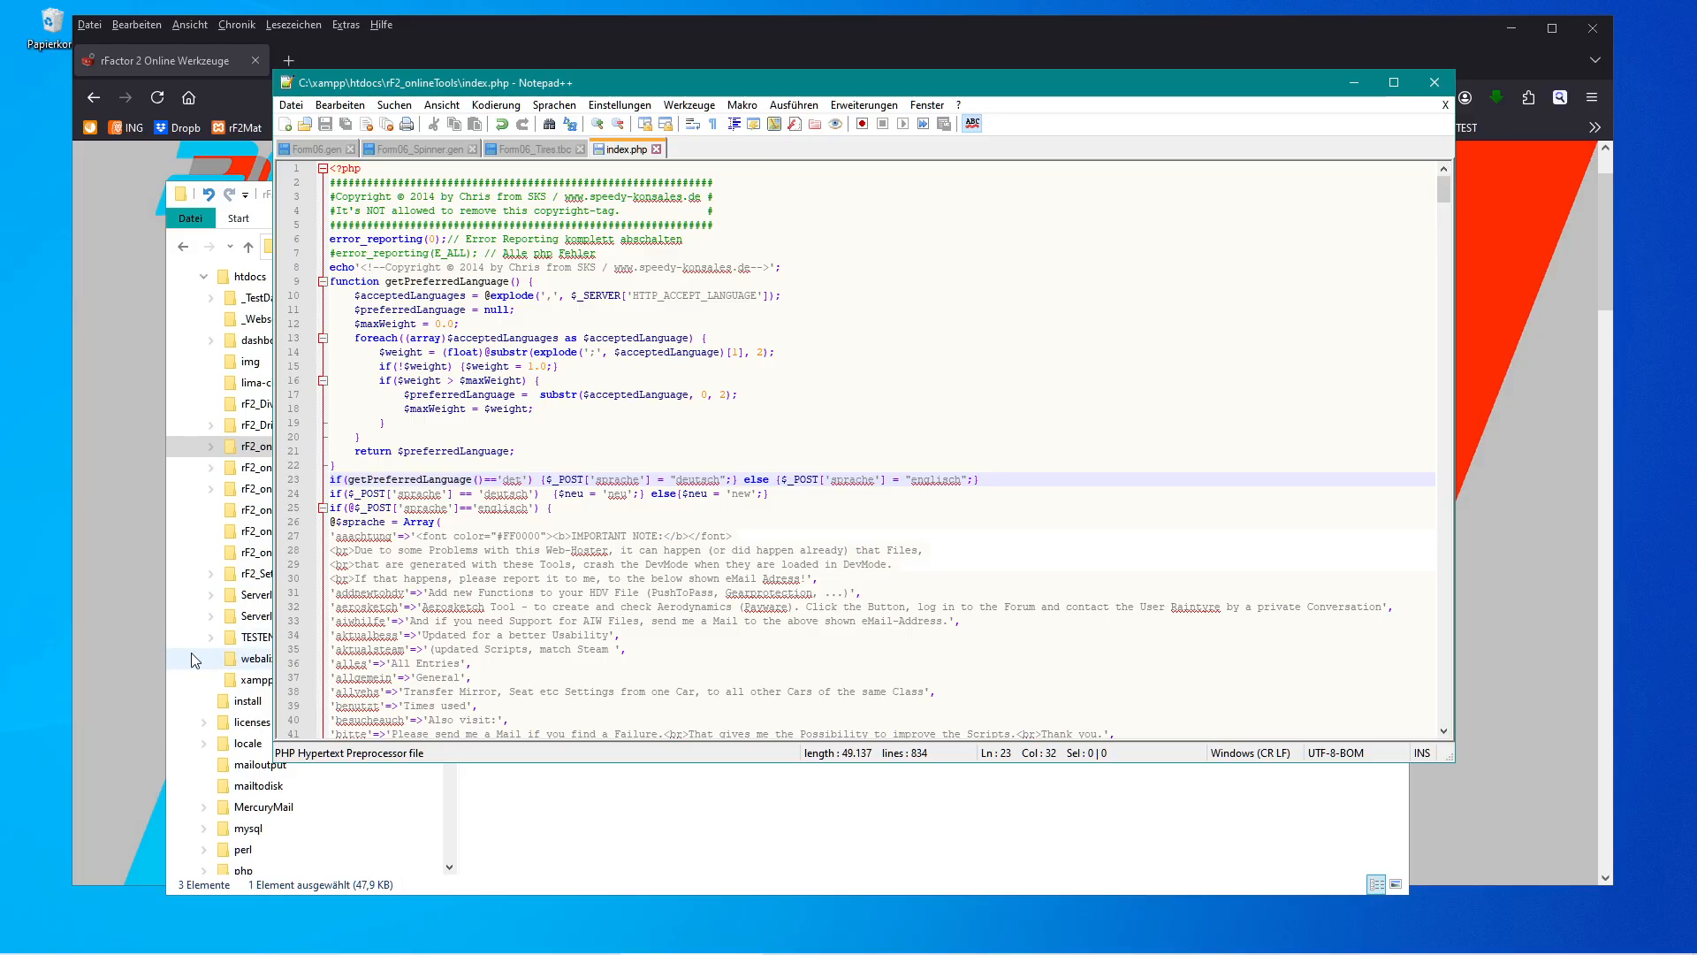
{"action": "left_click", "coordinate": [133, 677]}
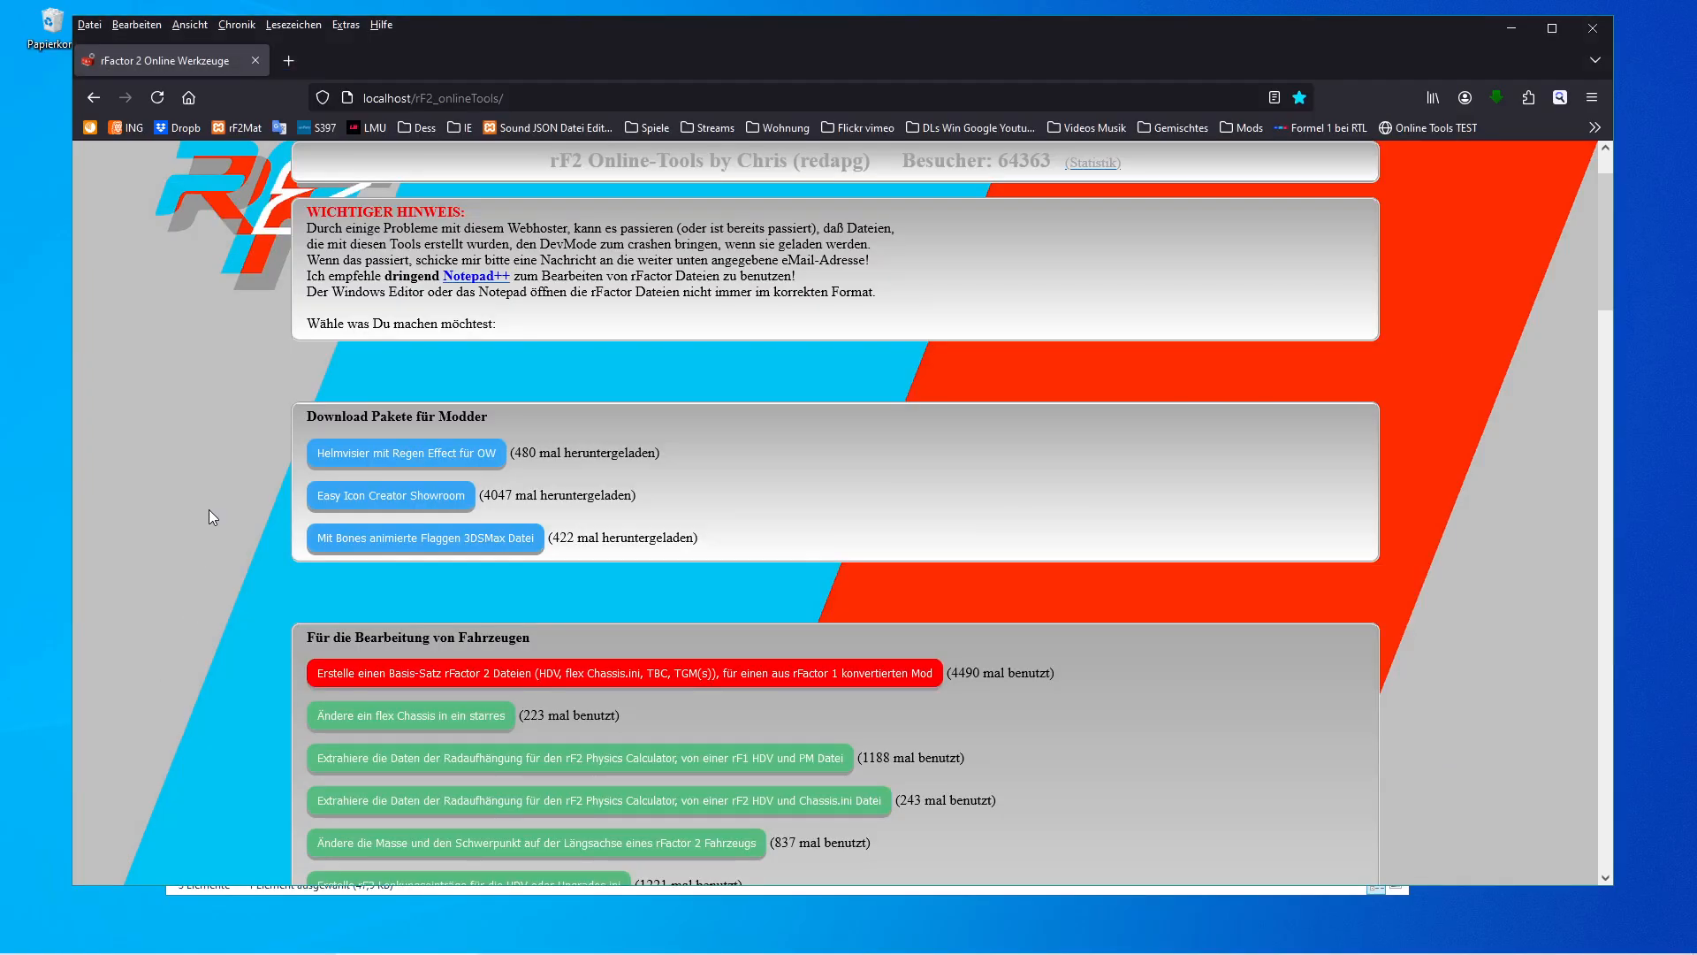
{"action": "key", "text": "F5"}
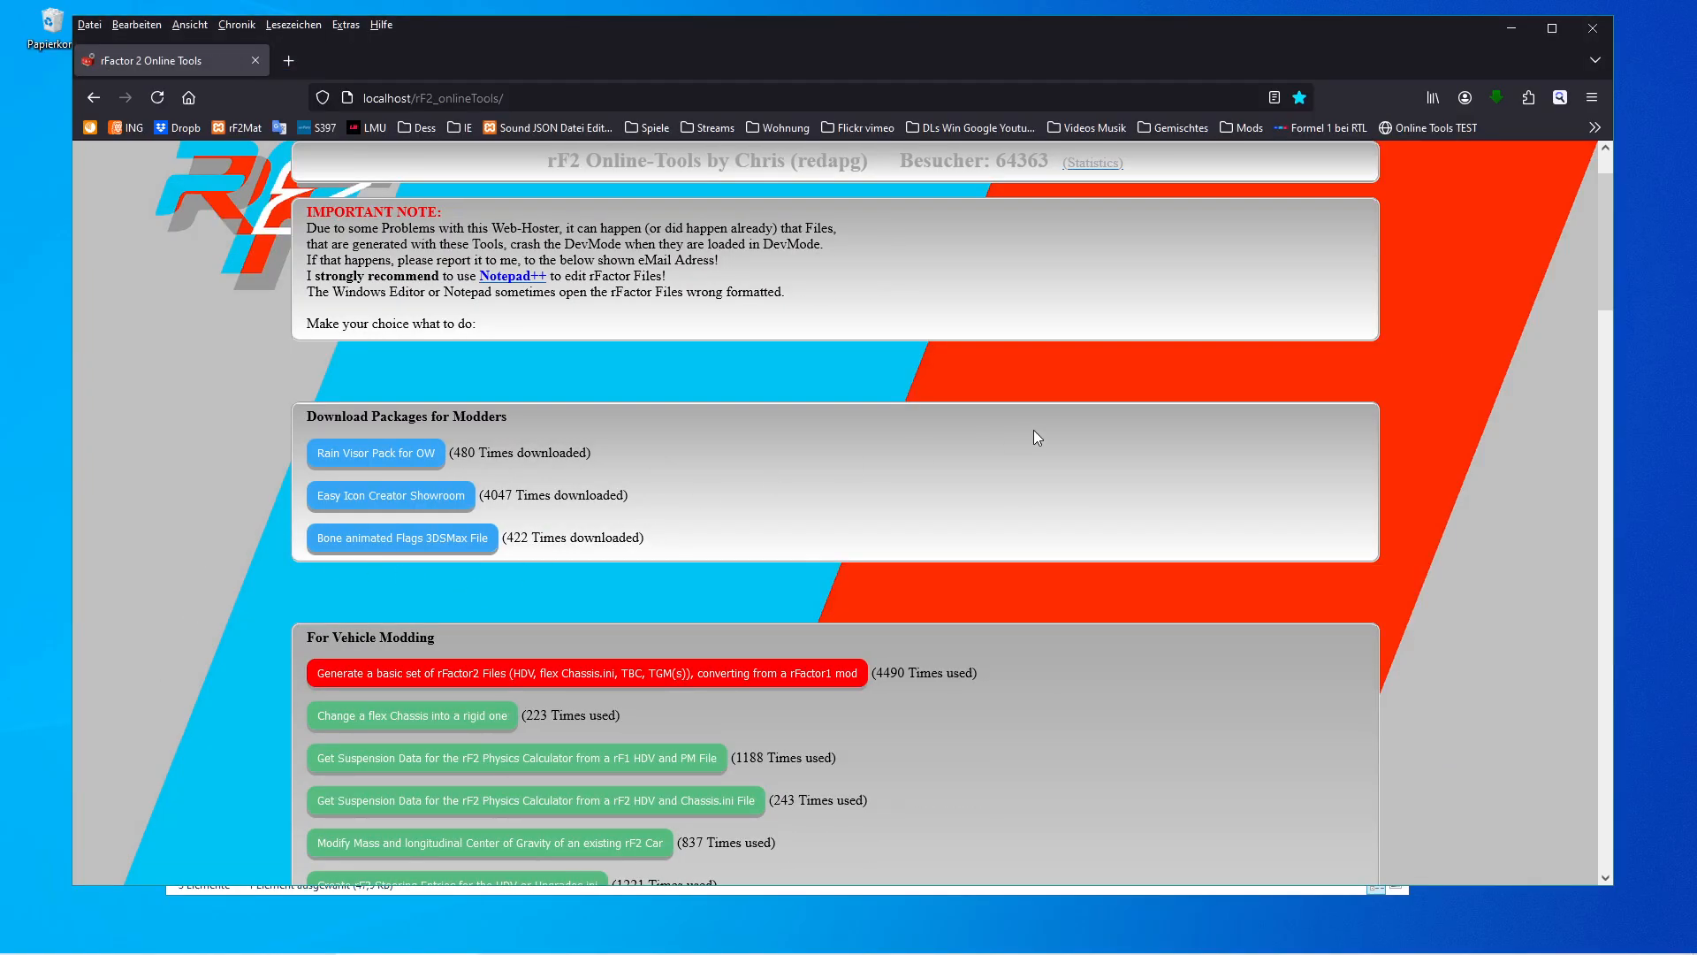
Open the Tires section's tool for changing tire sizes and converting from rFactor 1.
{"action": "scroll", "coordinate": [1053, 421], "scroll_direction": "down", "scroll_amount": 3}
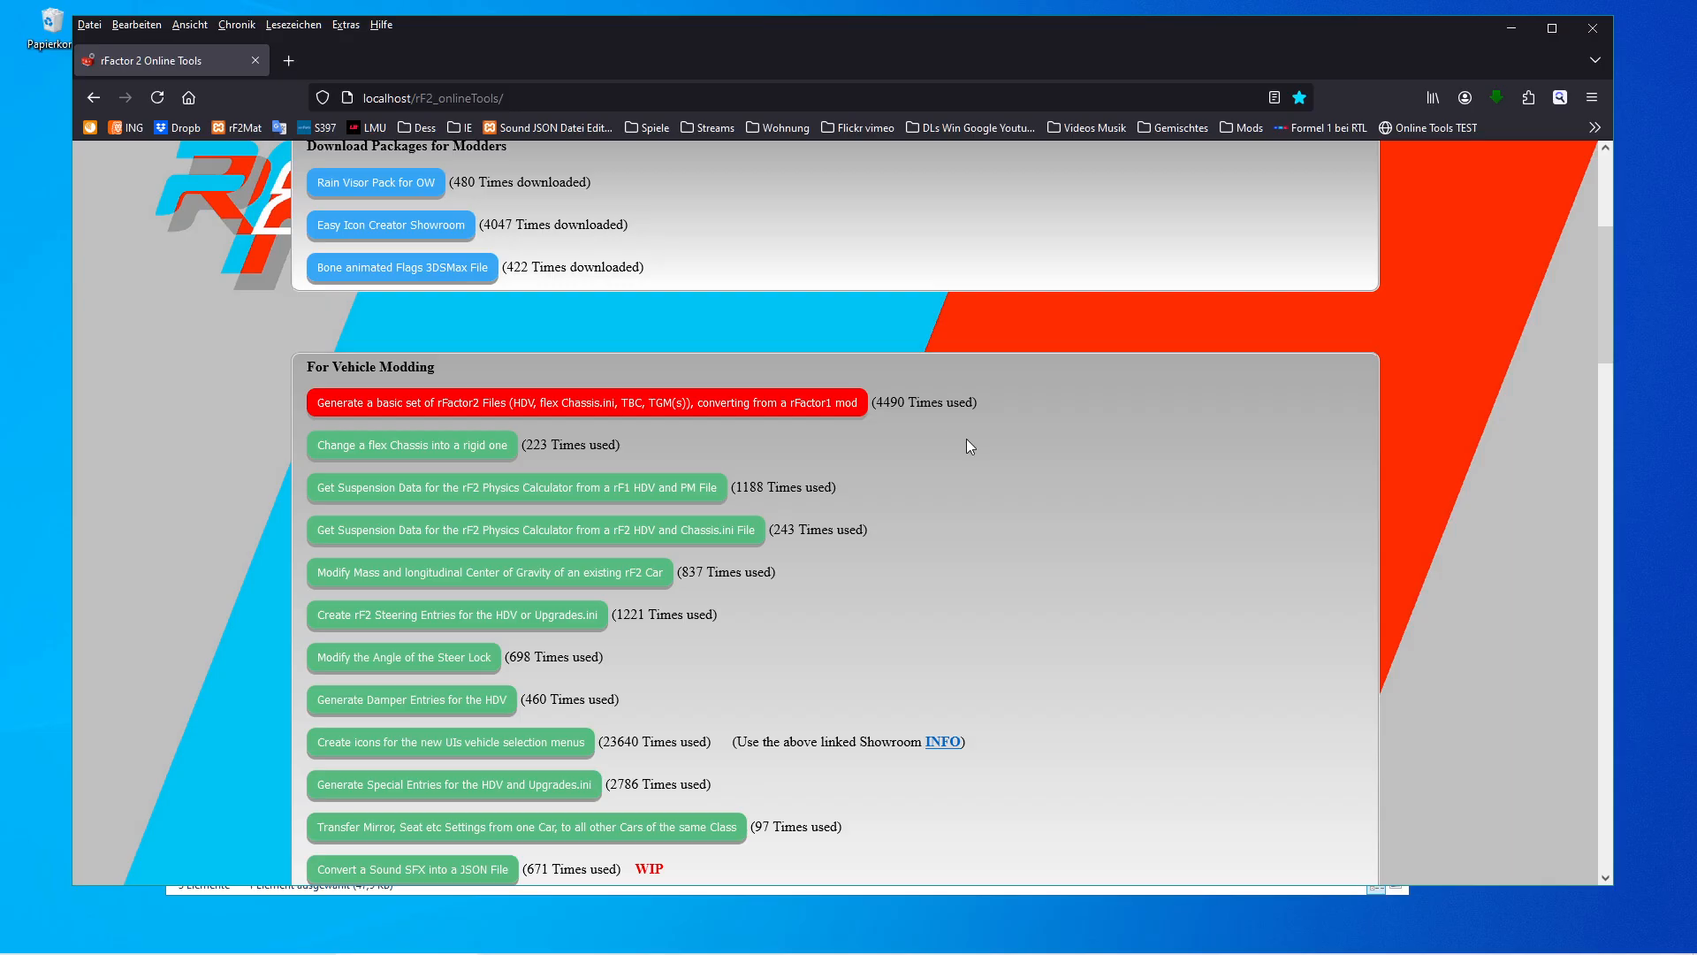
{"action": "scroll", "coordinate": [962, 448], "scroll_direction": "down", "scroll_amount": 2}
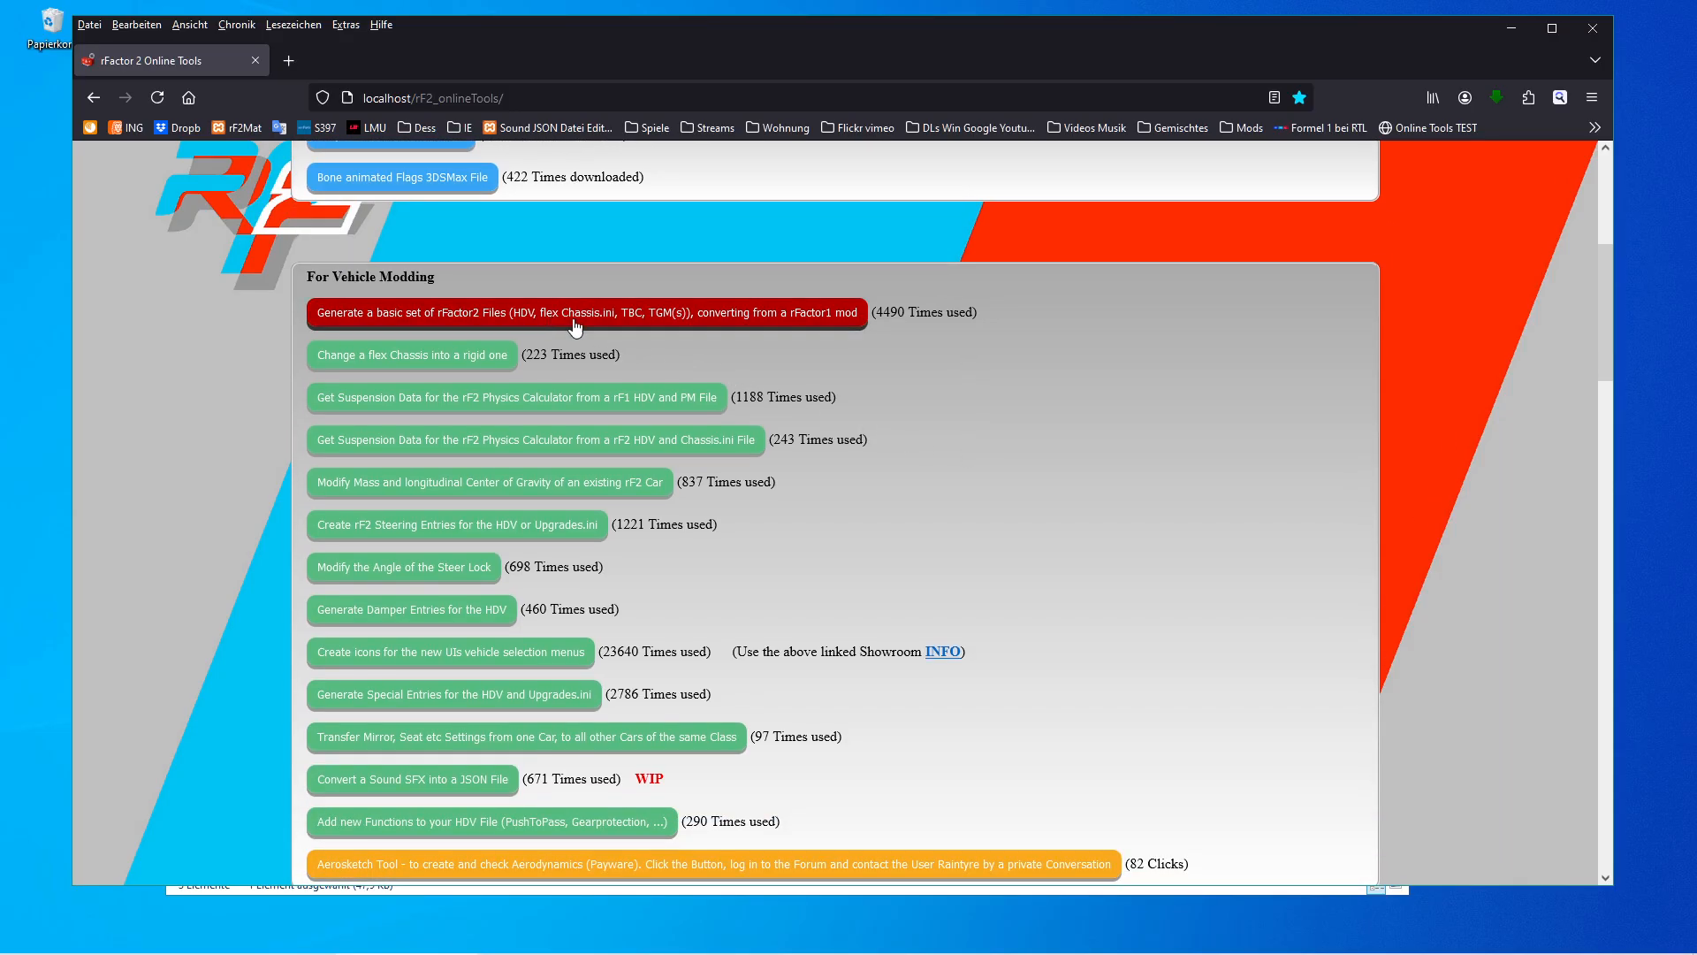
{"action": "scroll", "coordinate": [1008, 376], "scroll_direction": "down", "scroll_amount": 5}
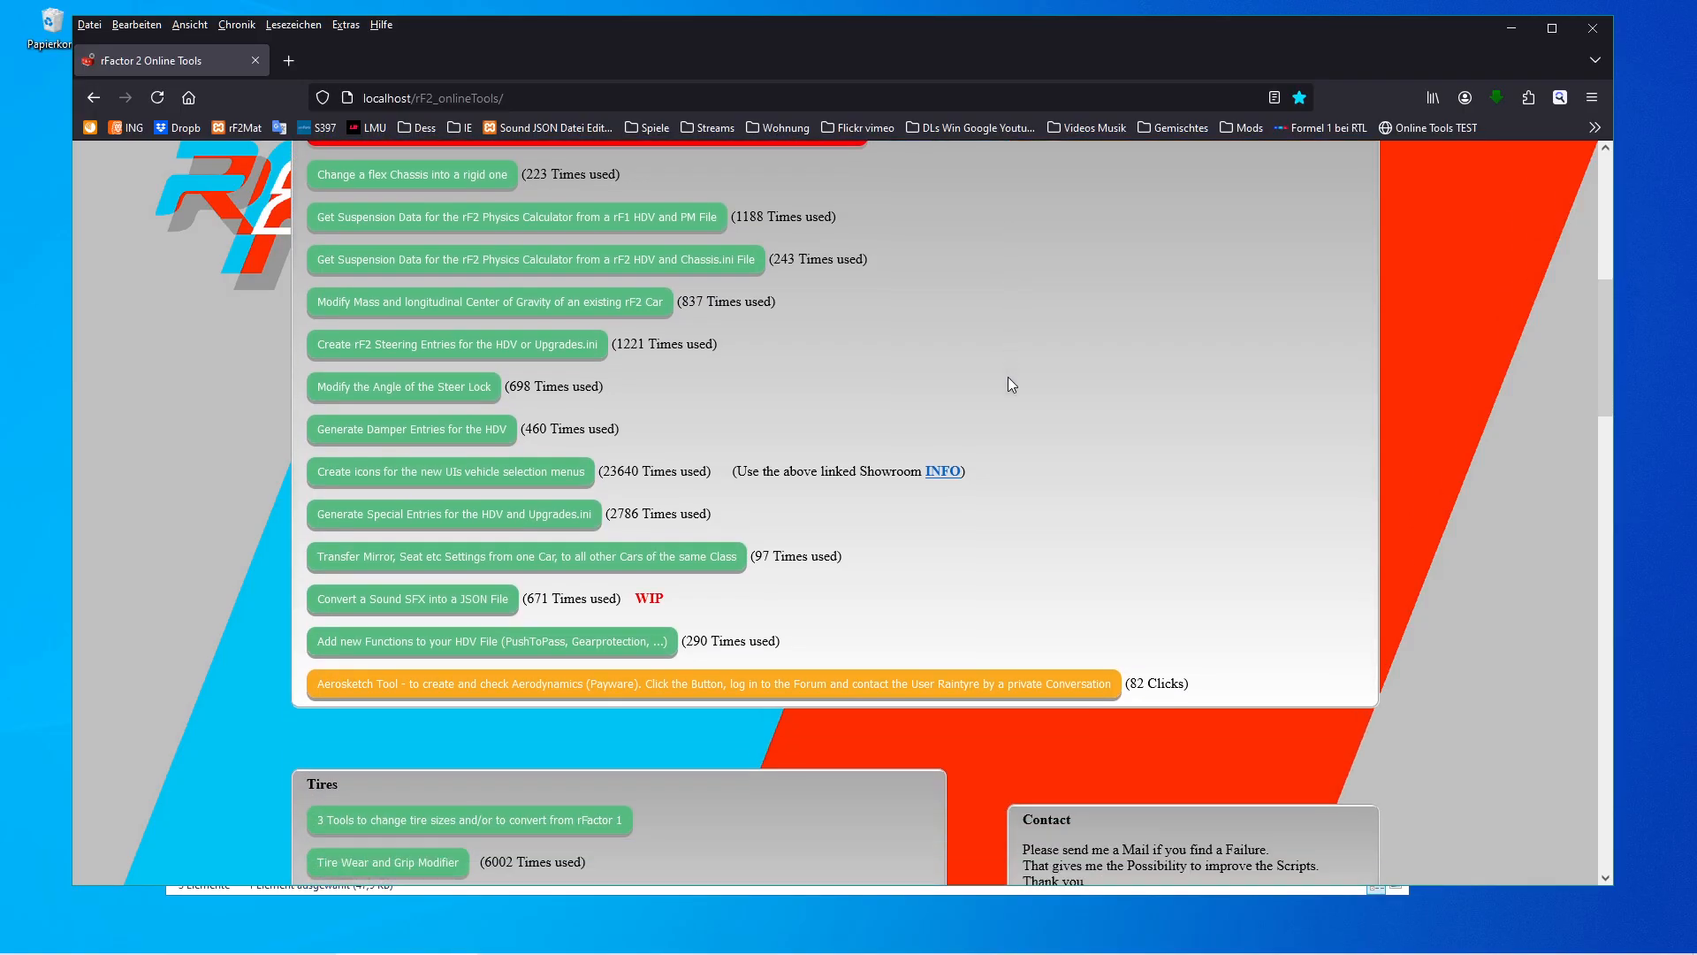
{"action": "scroll", "coordinate": [970, 544], "scroll_direction": "down", "scroll_amount": 6}
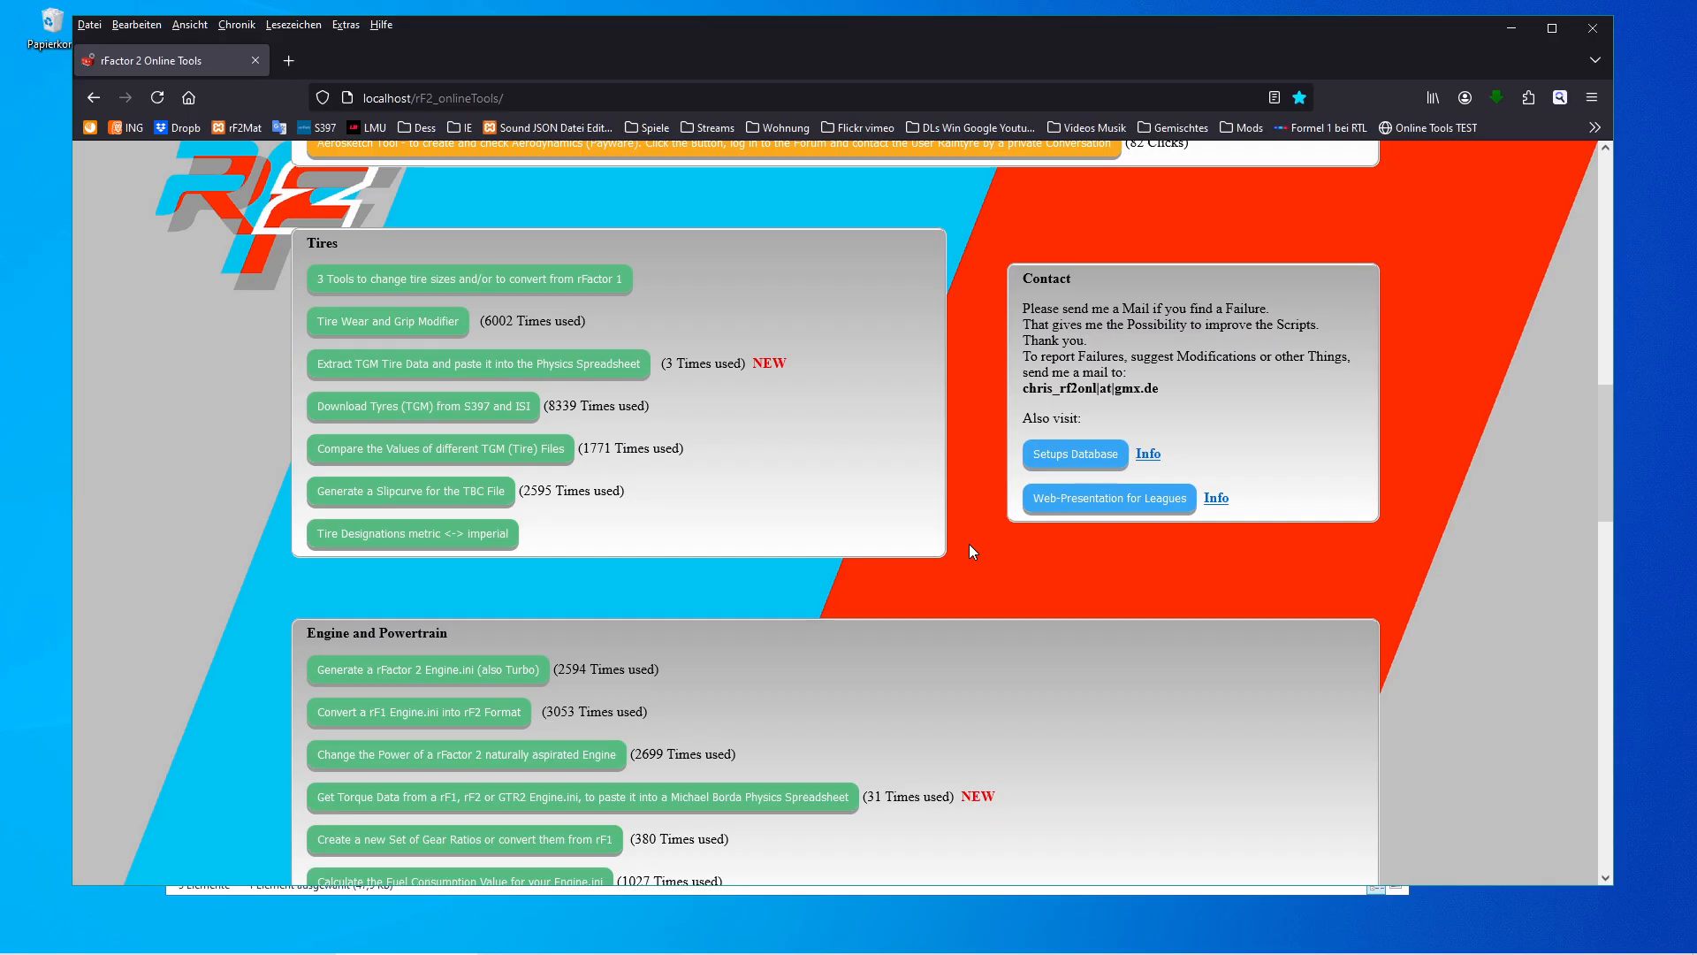
{"action": "scroll", "coordinate": [973, 553], "scroll_direction": "down", "scroll_amount": 1}
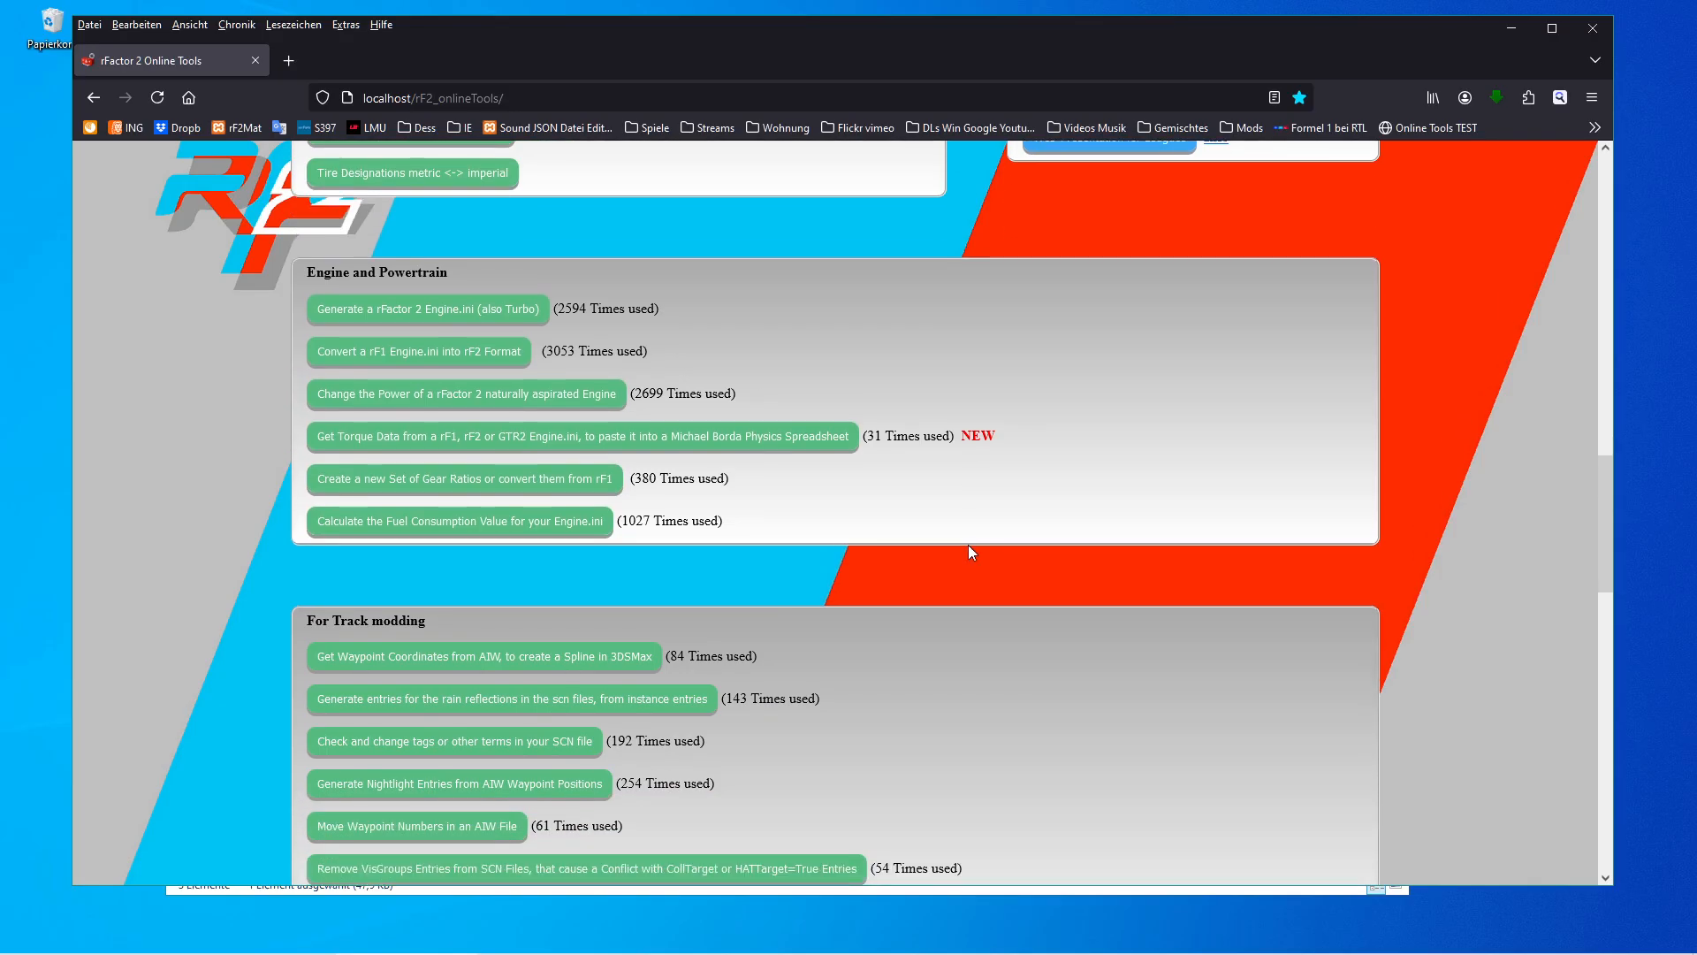
{"action": "scroll", "coordinate": [970, 547], "scroll_direction": "down", "scroll_amount": 5}
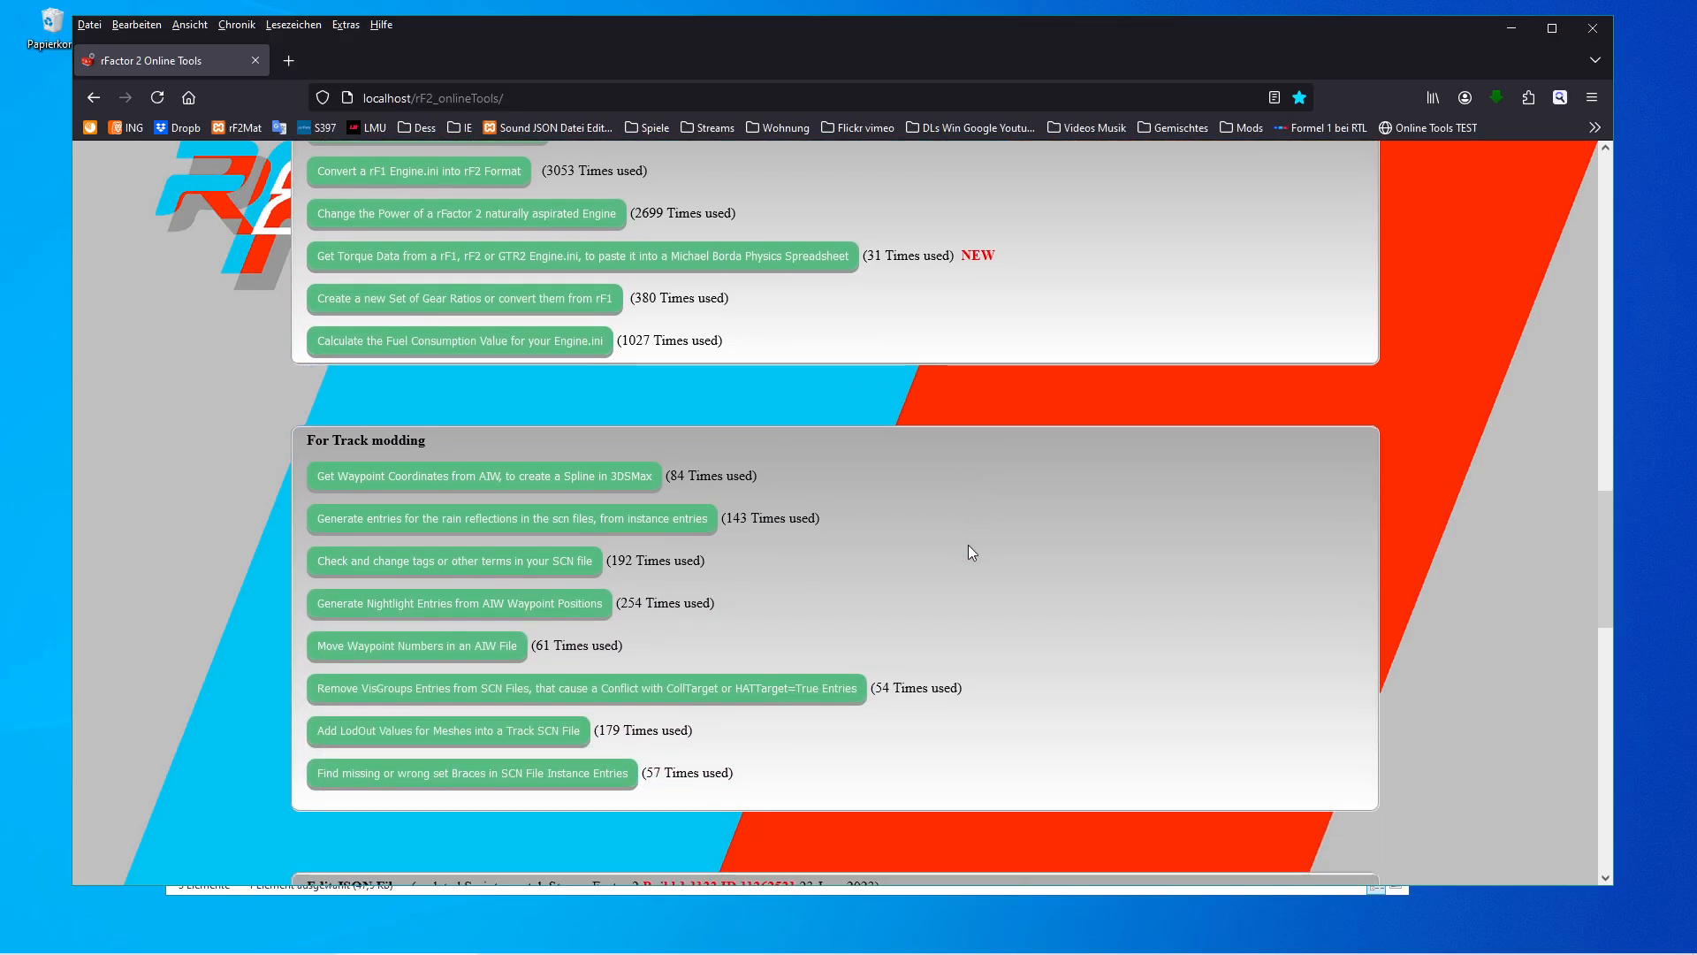
{"action": "scroll", "coordinate": [968, 545], "scroll_direction": "up", "scroll_amount": 7}
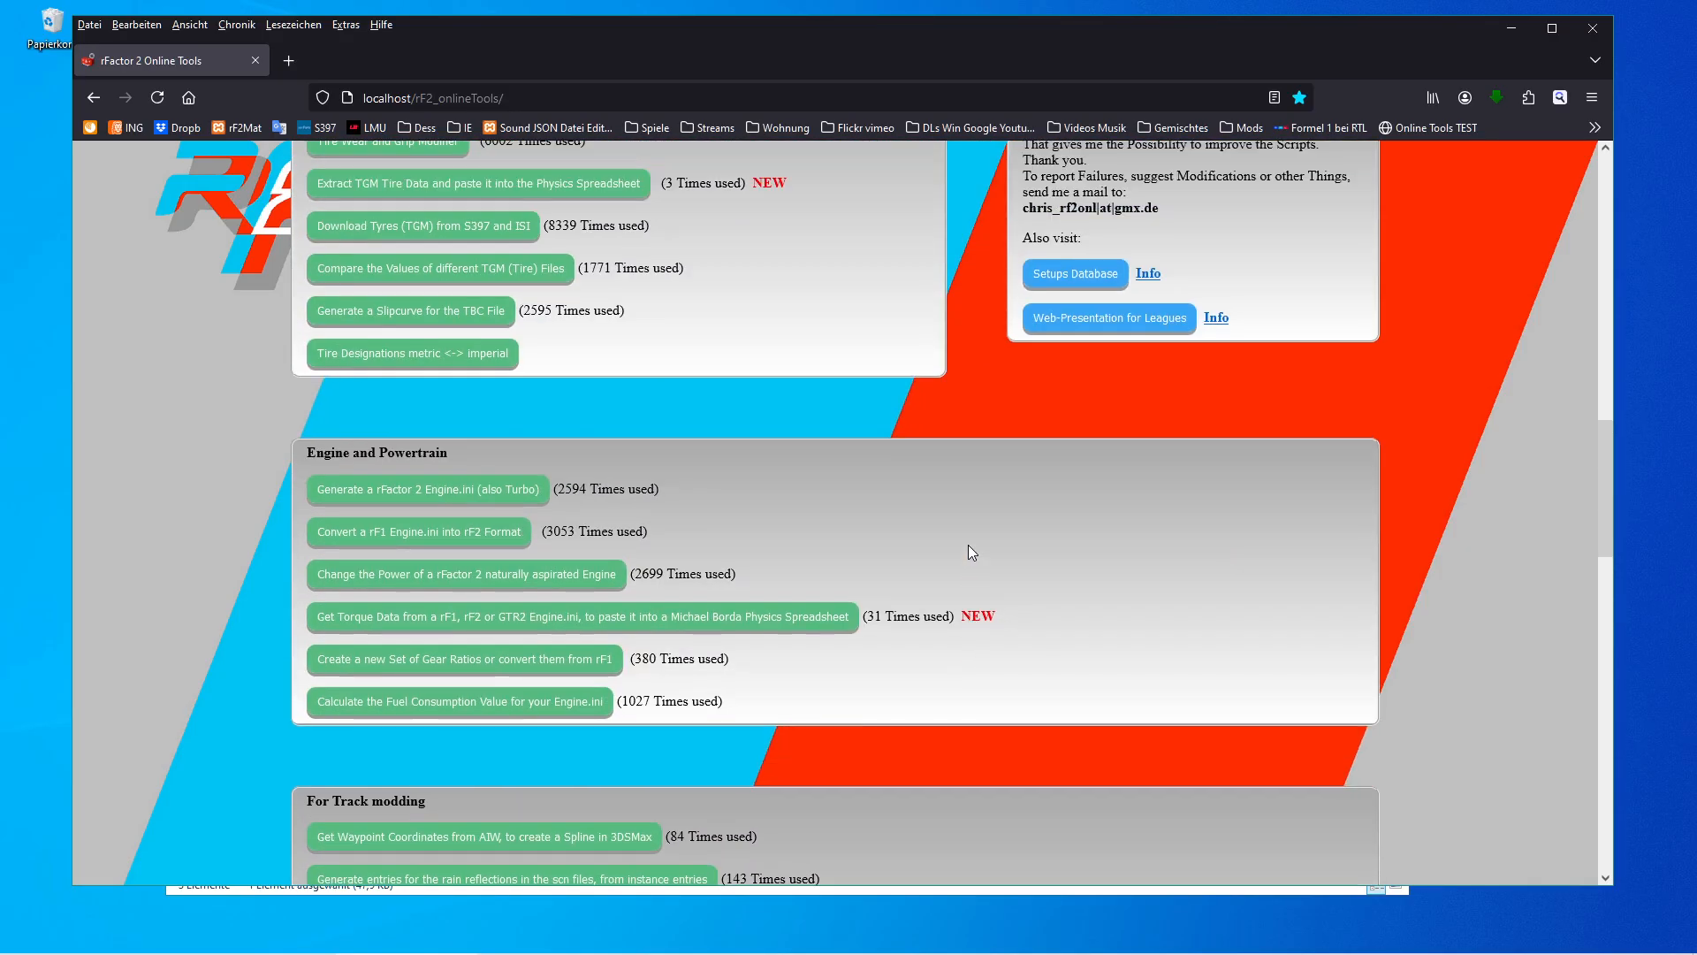
{"action": "scroll", "coordinate": [898, 554], "scroll_direction": "up", "scroll_amount": 3}
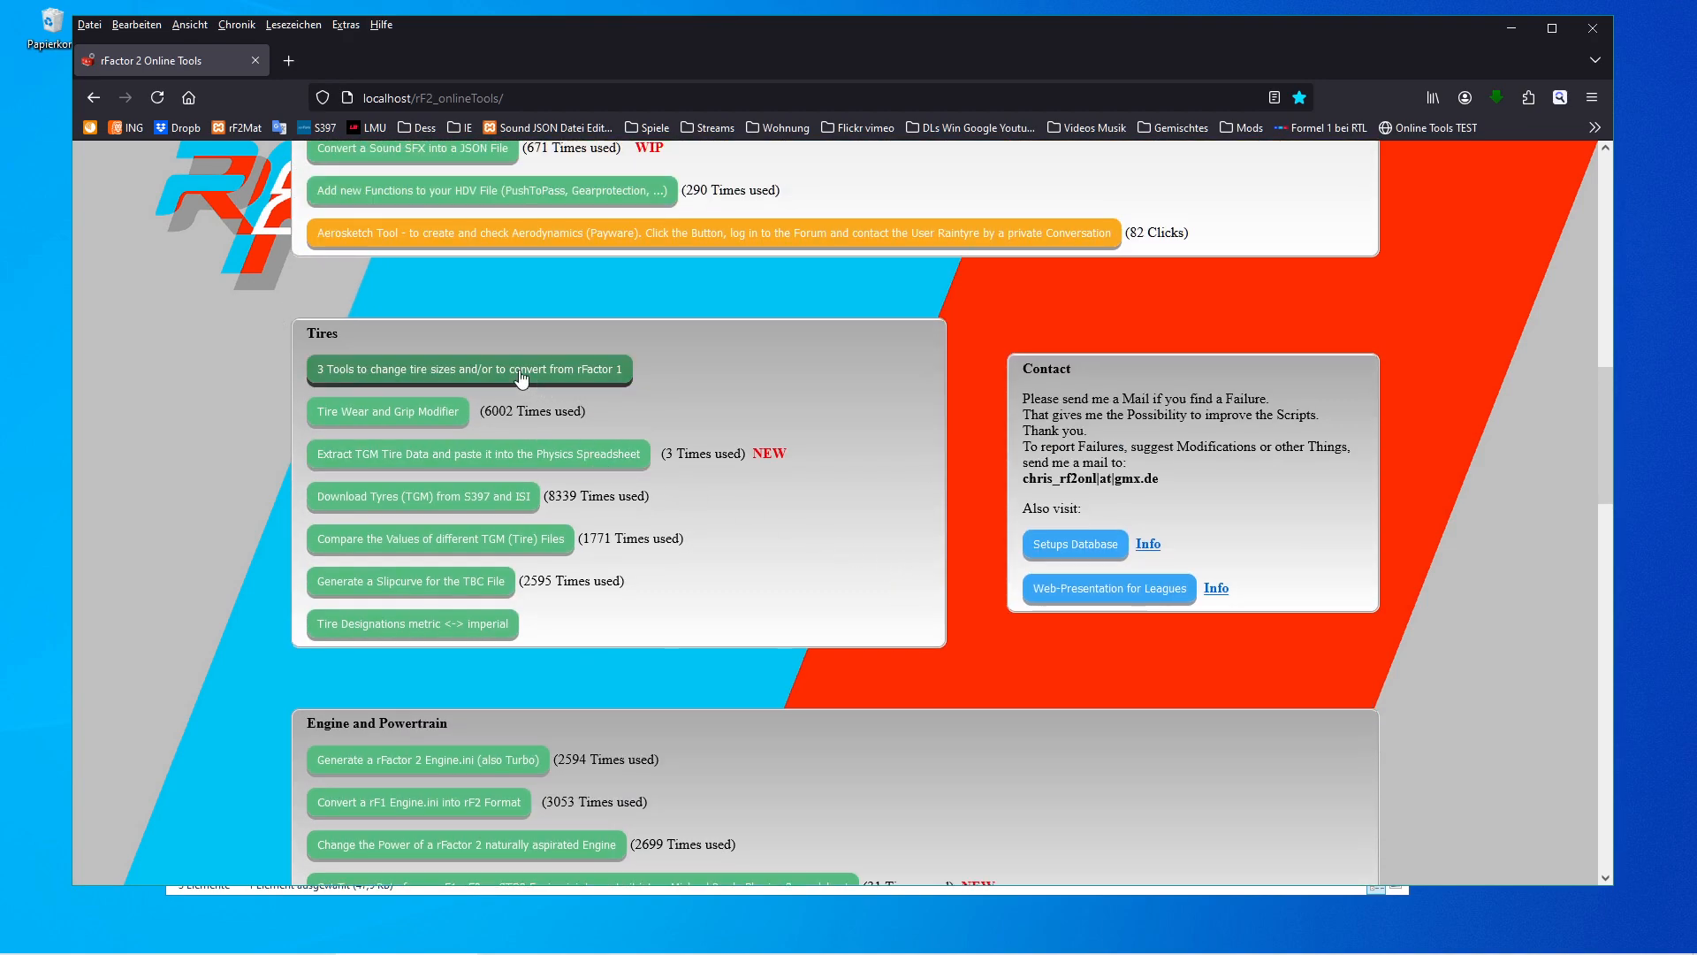
{"action": "left_click", "coordinate": [374, 375]}
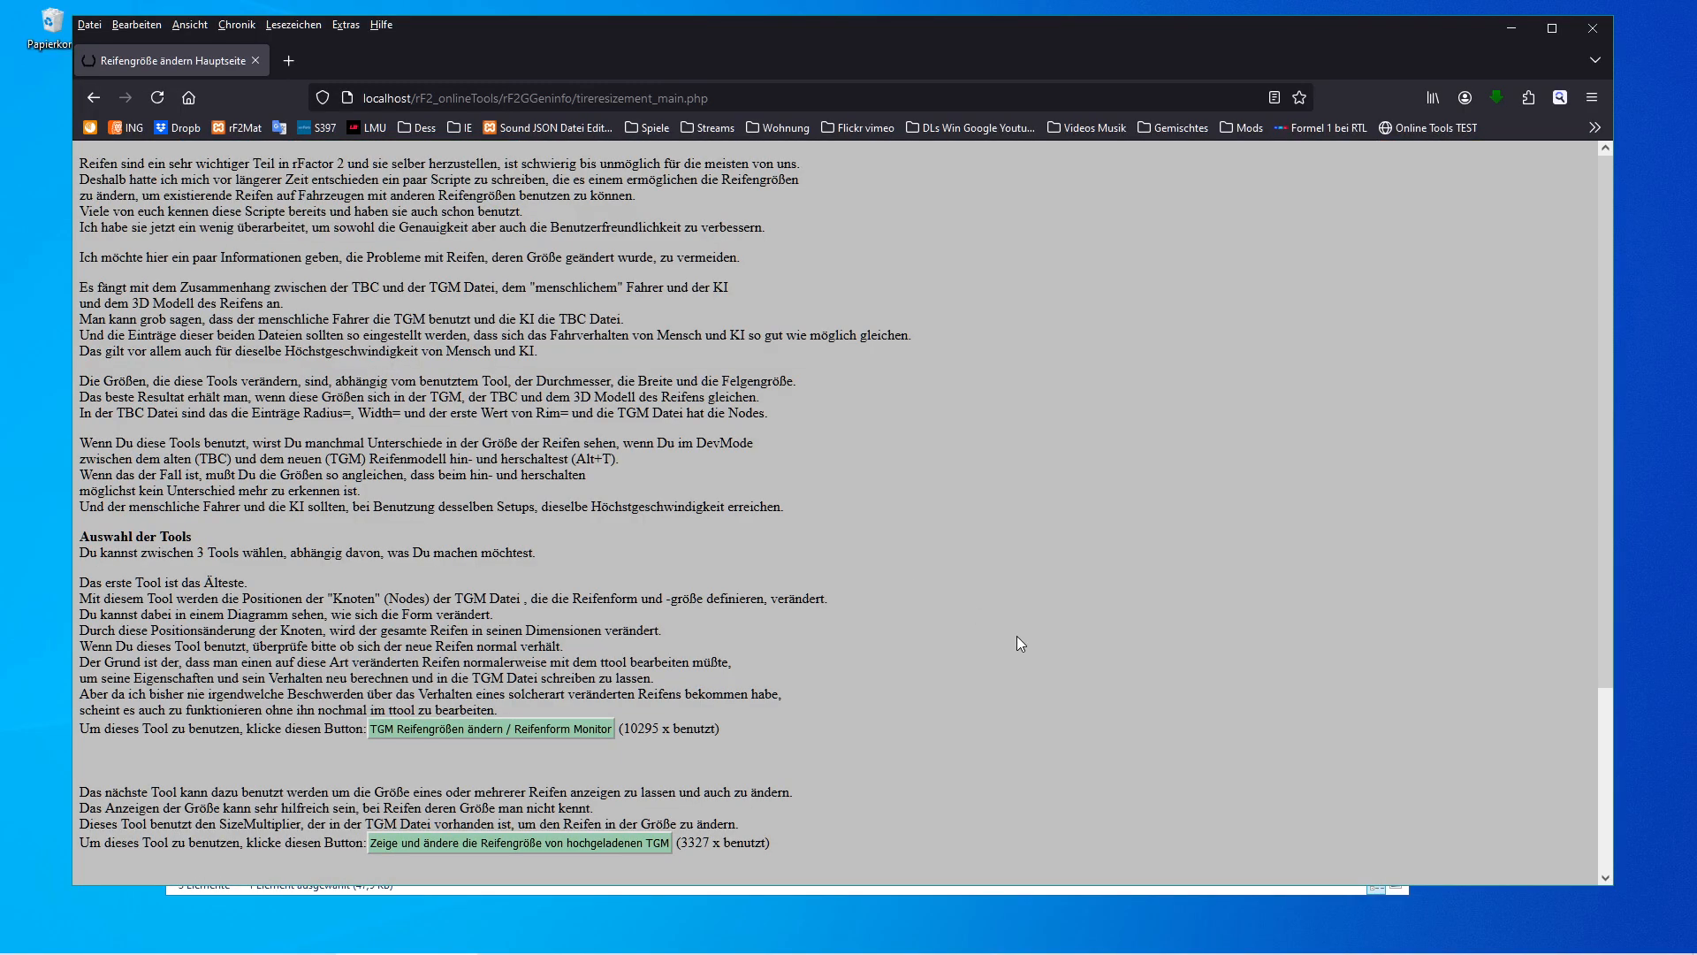
Open the tool for converting from rFactor 1 and upload Form06_Tires.tbc from the ModDev FormulaIS vehicle folder.
{"action": "scroll", "coordinate": [1017, 648], "scroll_direction": "down", "scroll_amount": 3}
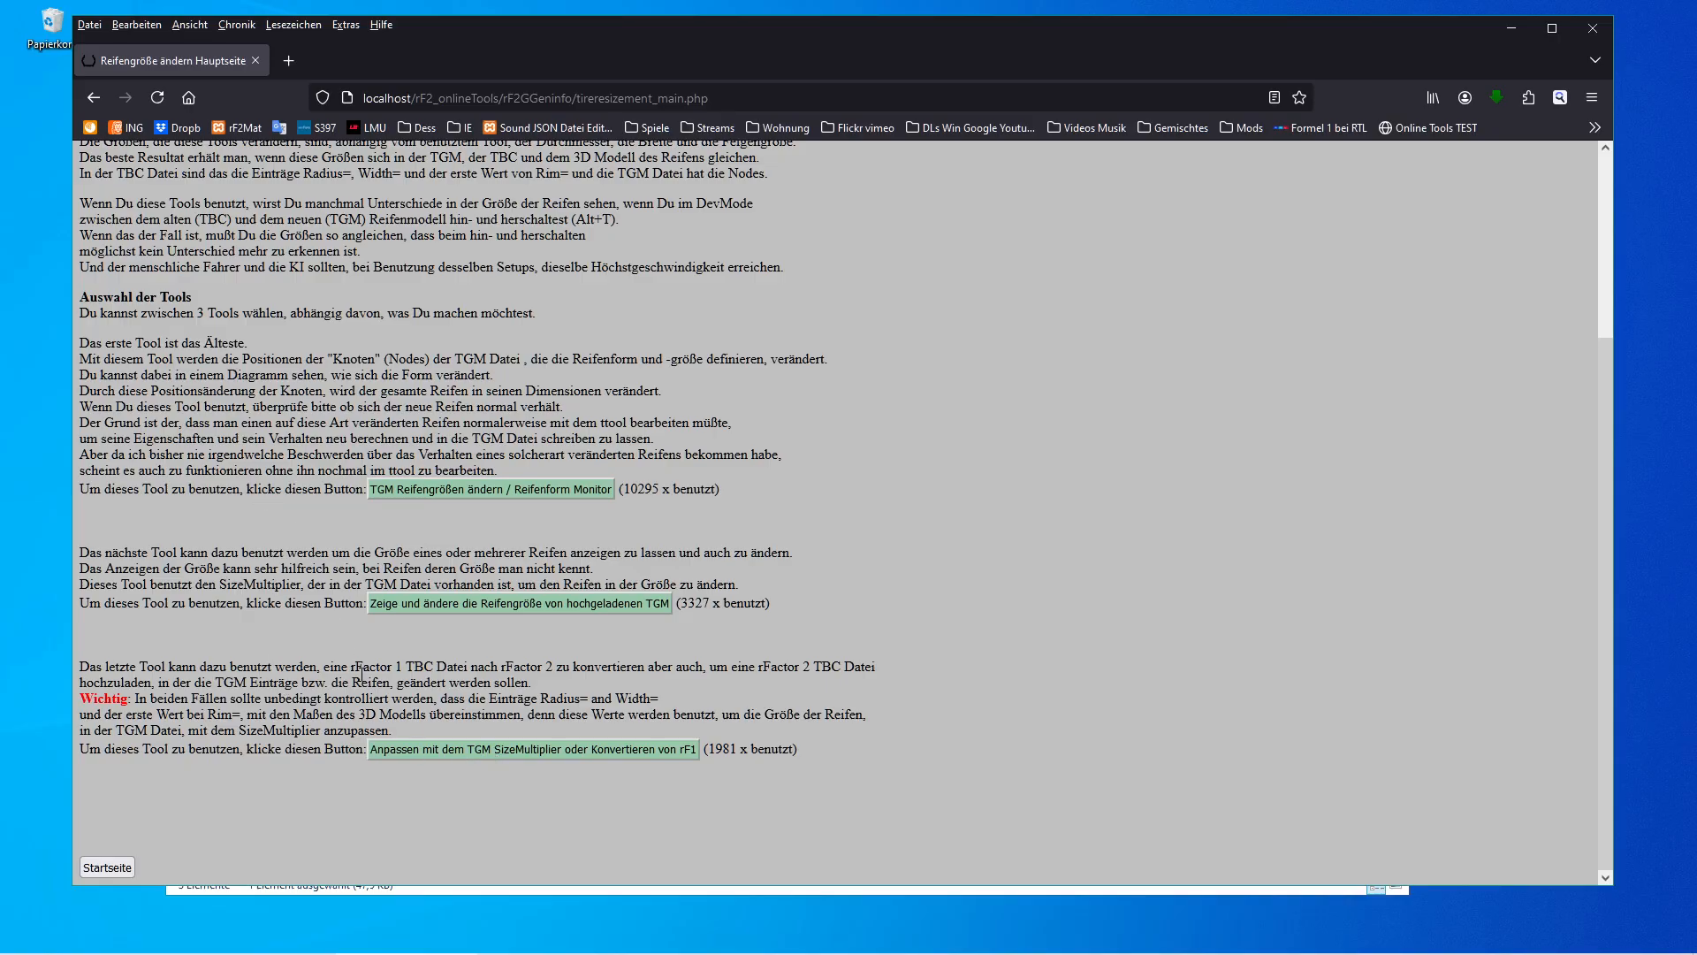
{"action": "left_click", "coordinate": [466, 750]}
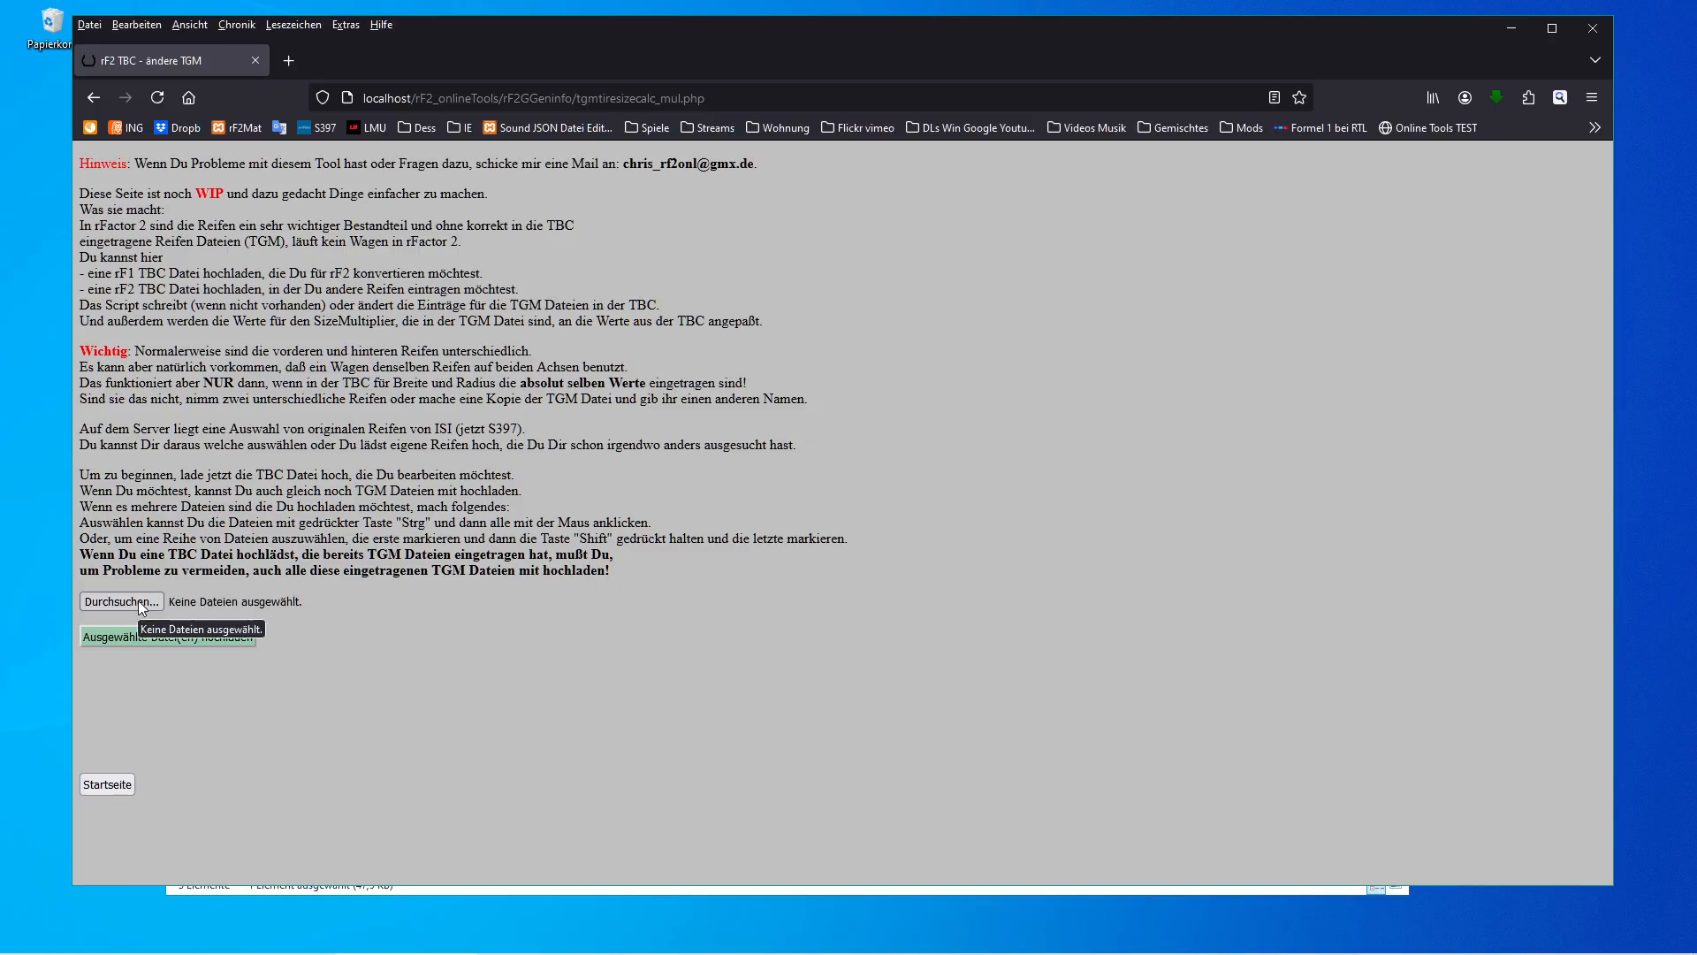
{"action": "left_click", "coordinate": [138, 601]}
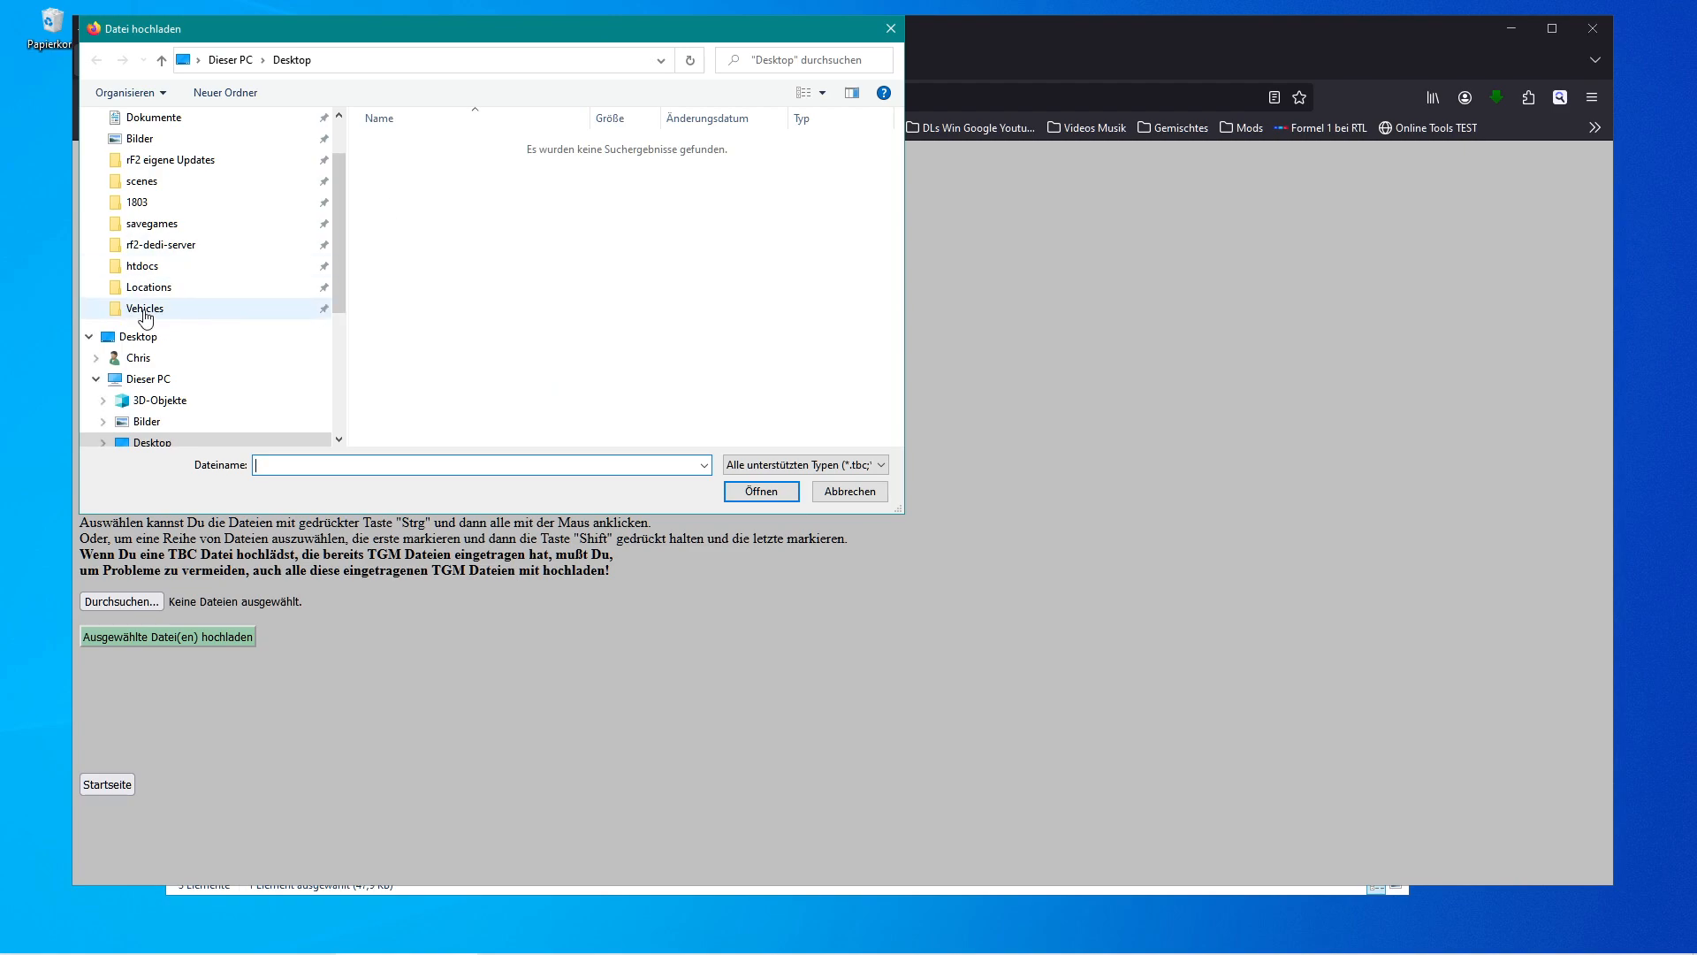
{"action": "left_click", "coordinate": [145, 310]}
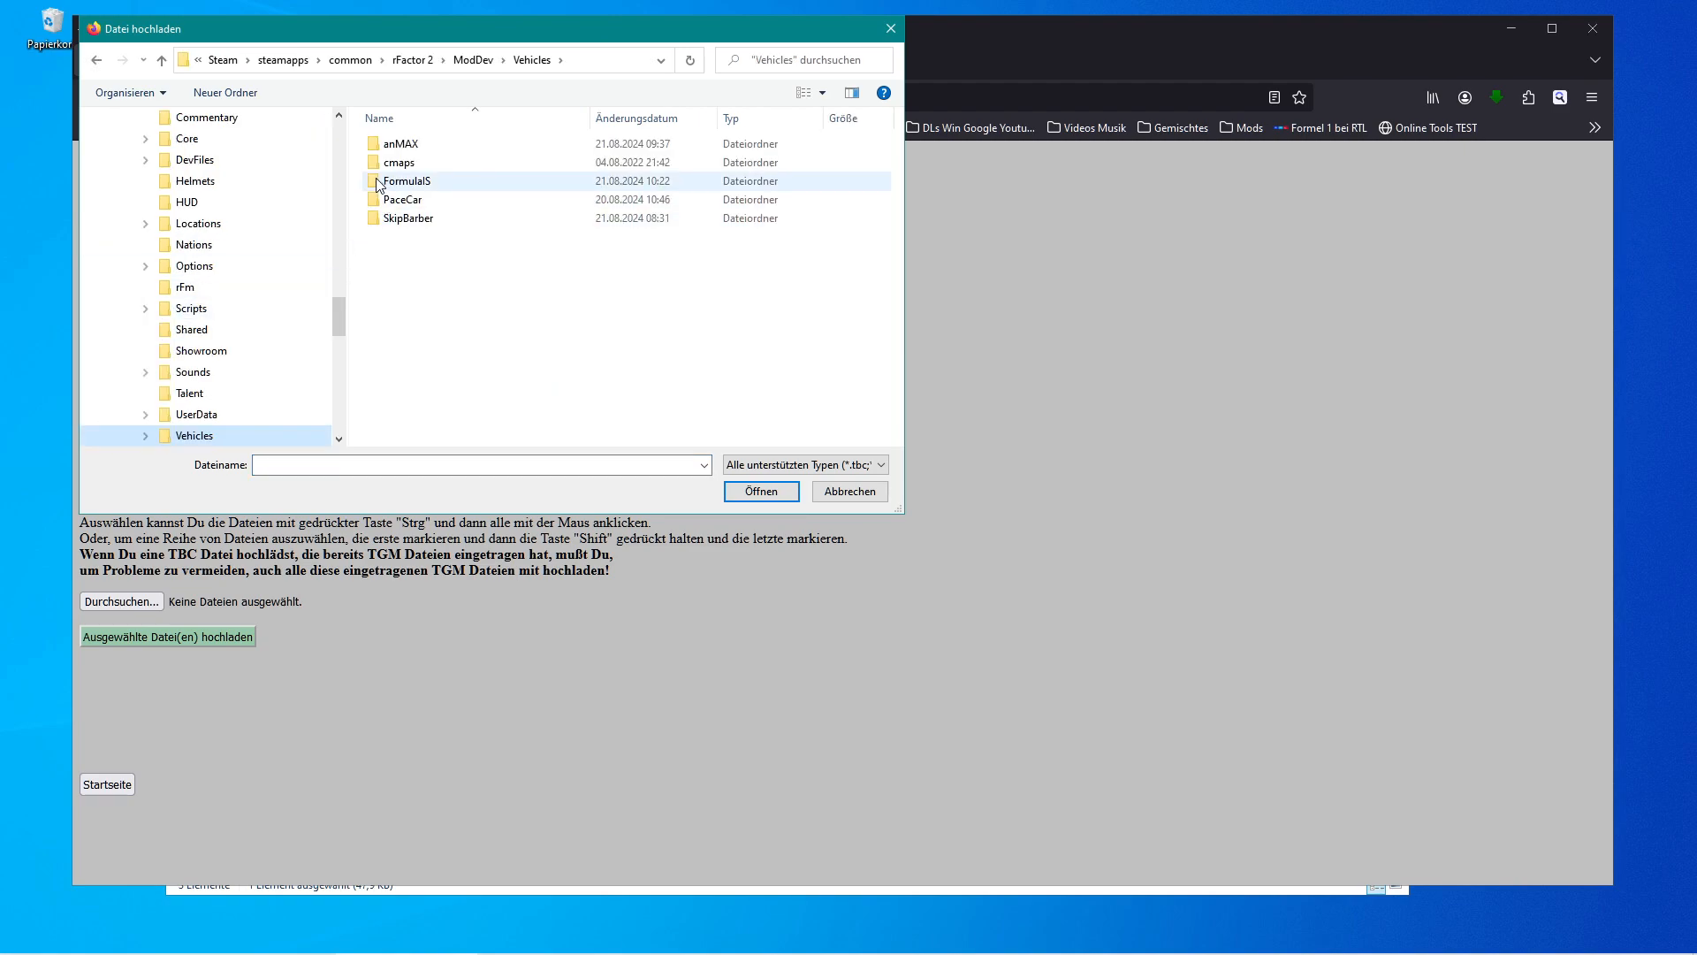
{"action": "double_click", "coordinate": [378, 181]}
{"action": "left_click", "coordinate": [379, 223]}
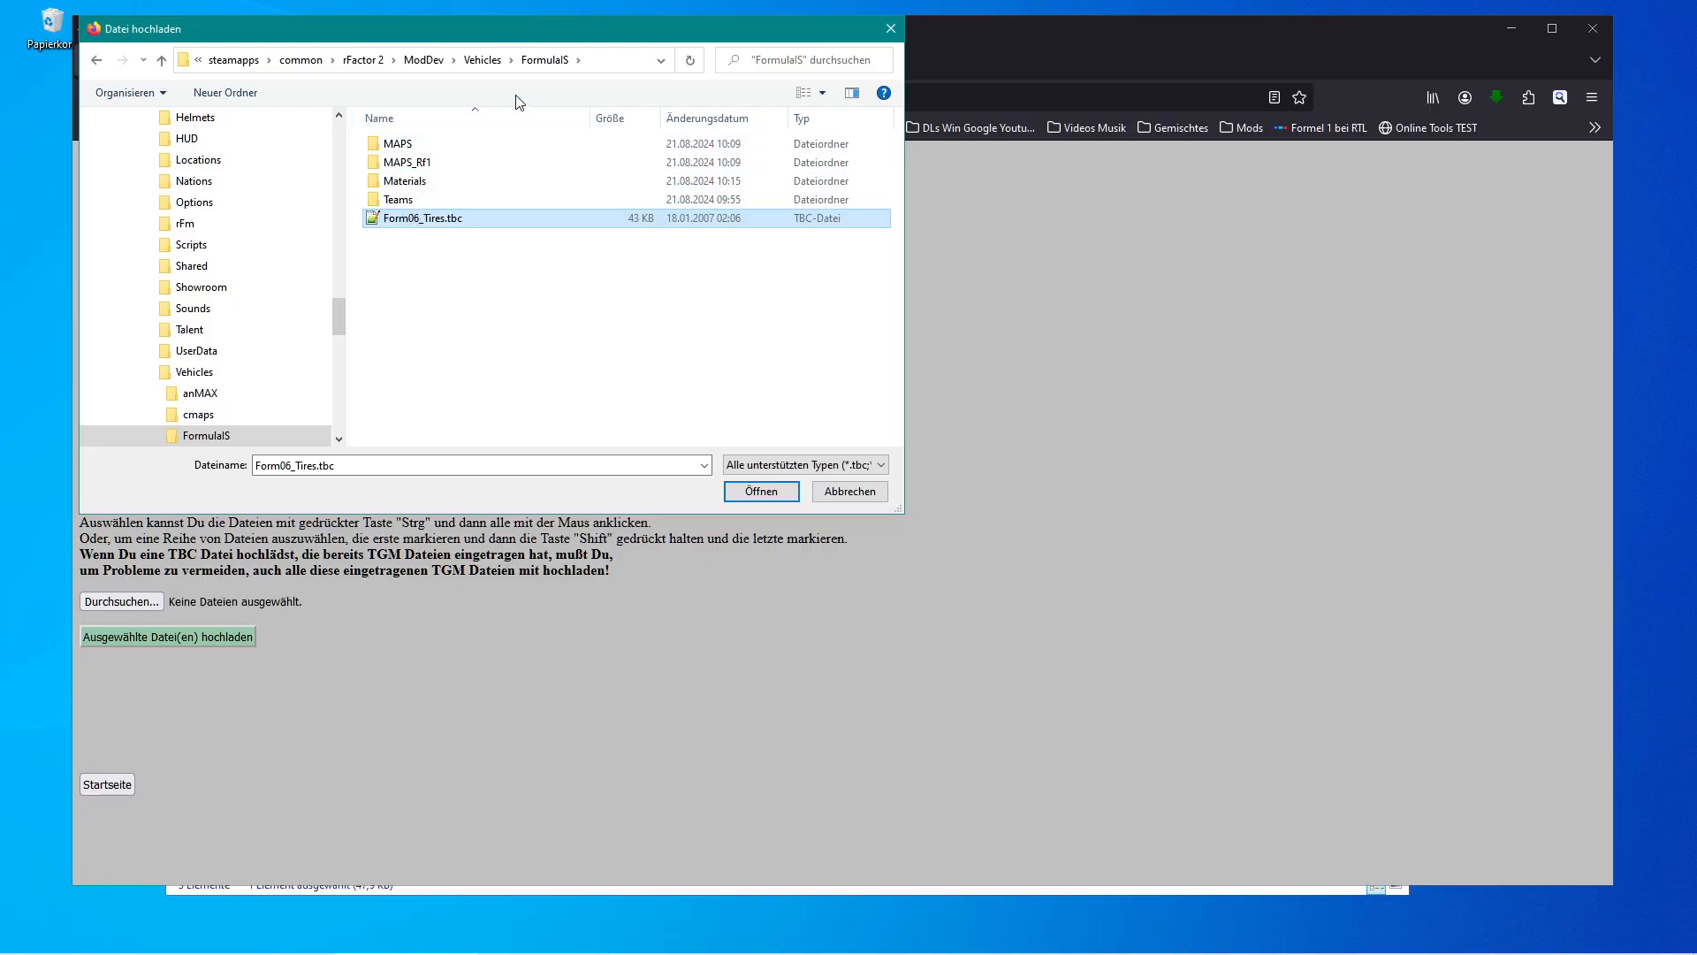
{"action": "left_click", "coordinate": [732, 497]}
{"action": "left_click", "coordinate": [203, 638]}
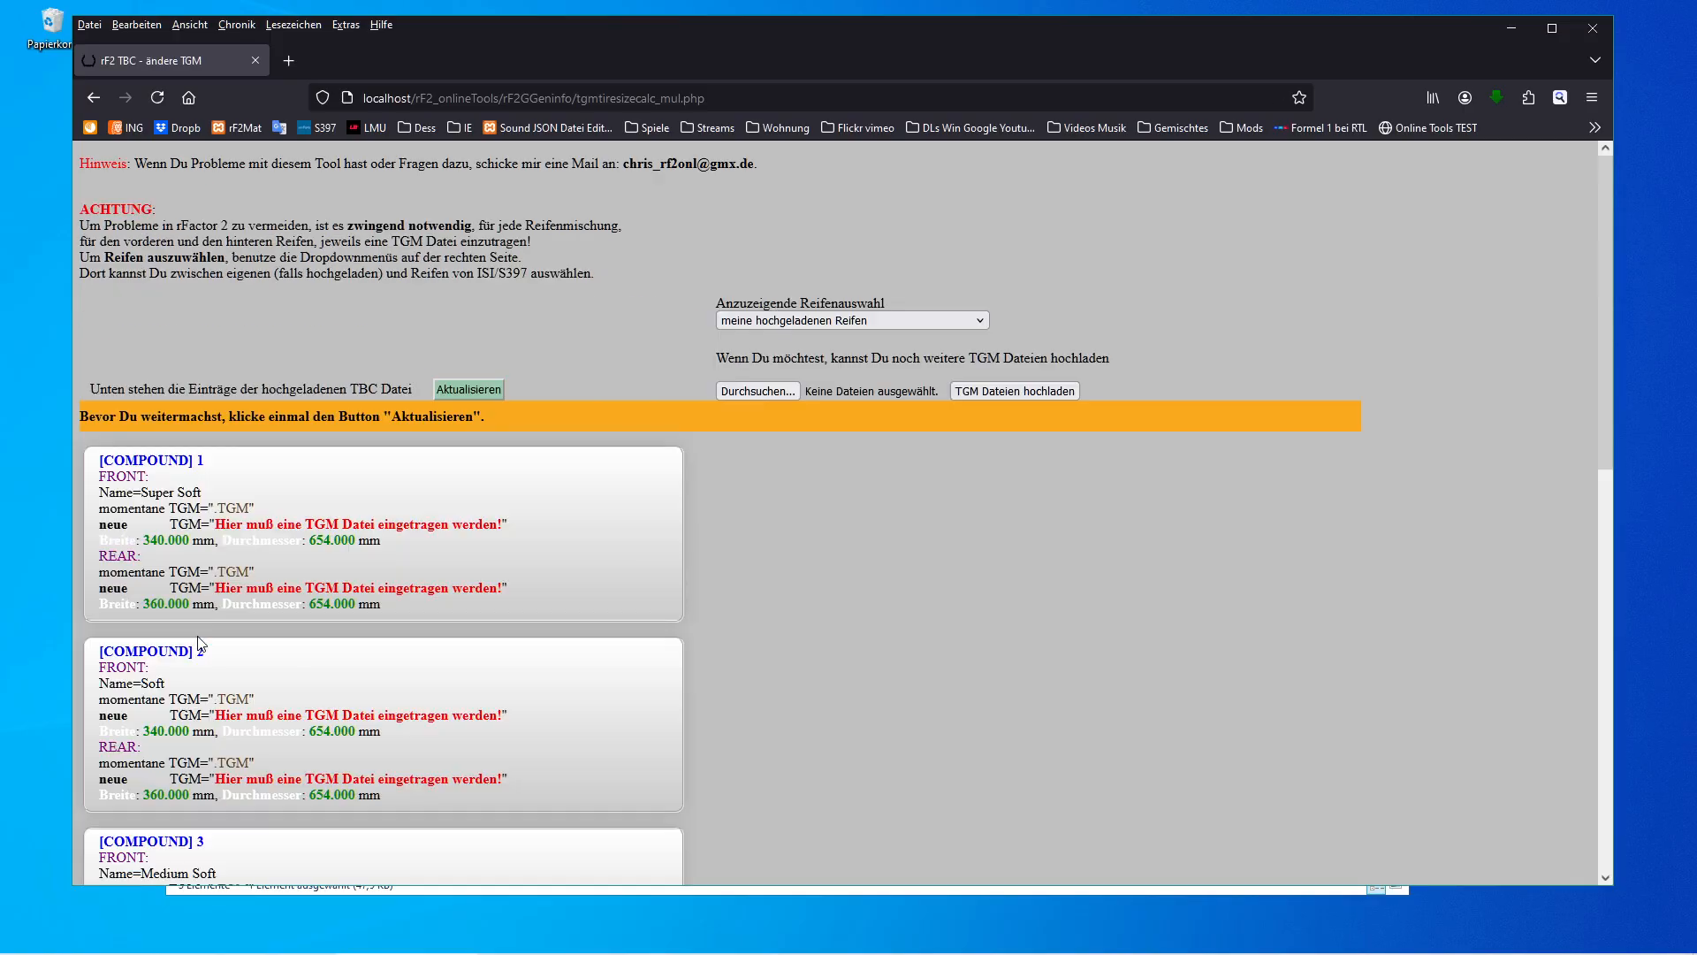
Examine the front and rear entries of all seven compounds listed from the uploaded TBC file.
{"action": "scroll", "coordinate": [804, 601], "scroll_direction": "down", "scroll_amount": 8}
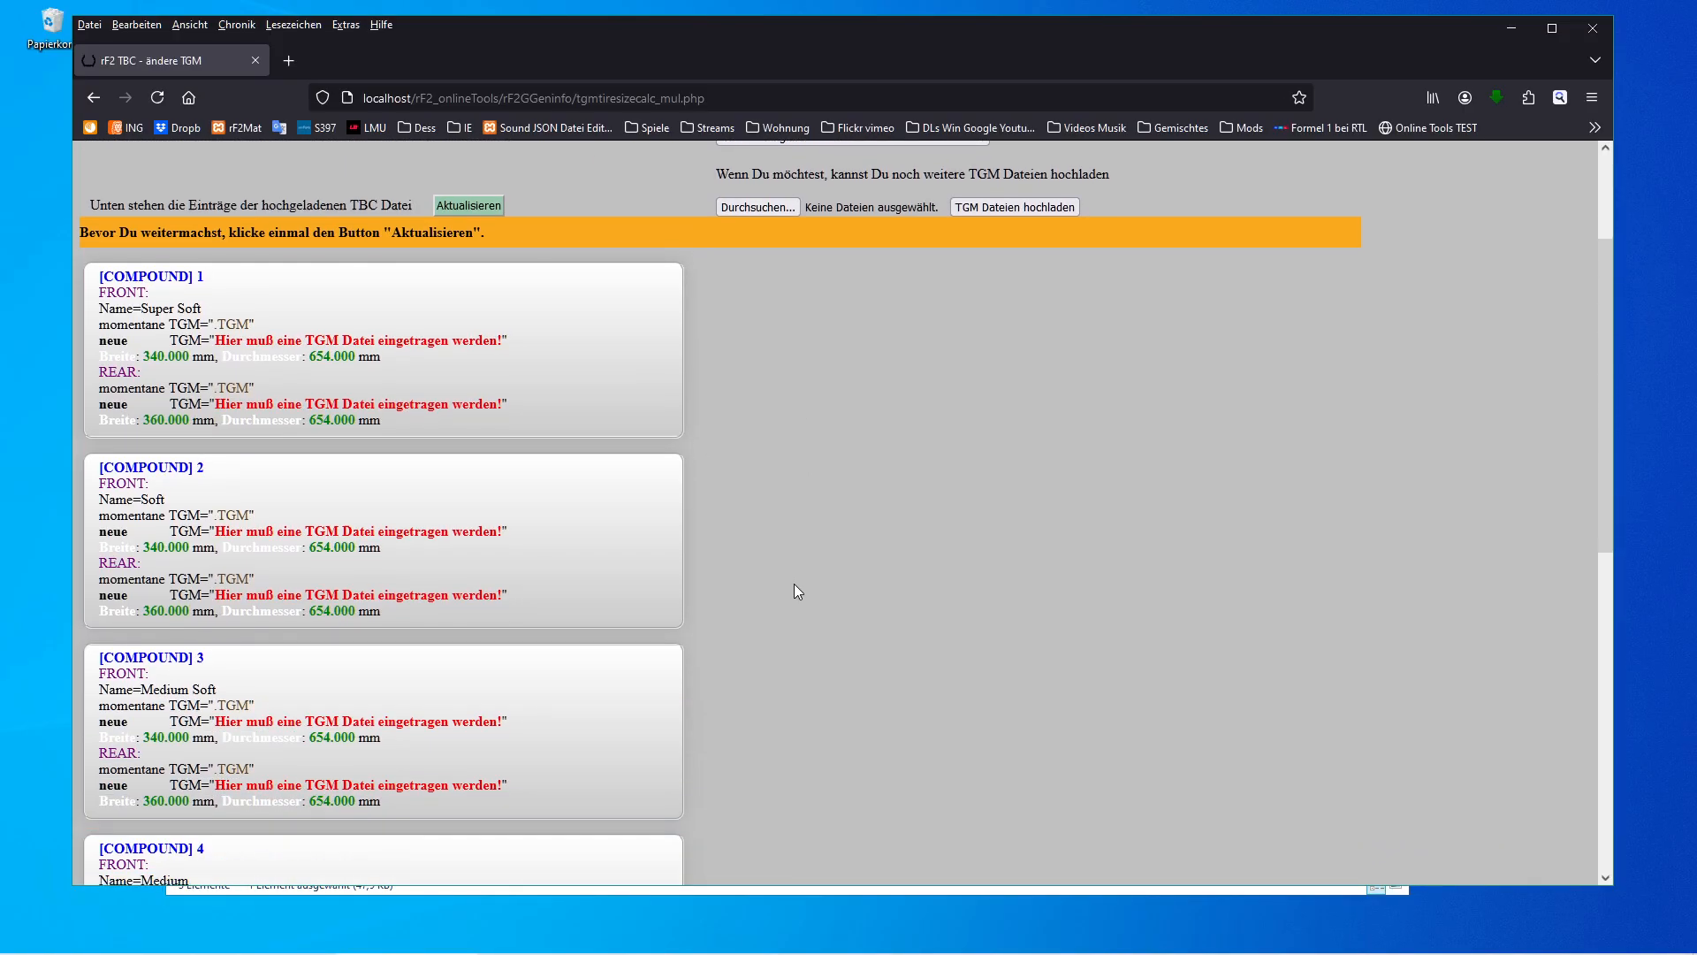
{"action": "scroll", "coordinate": [790, 587], "scroll_direction": "down", "scroll_amount": 2}
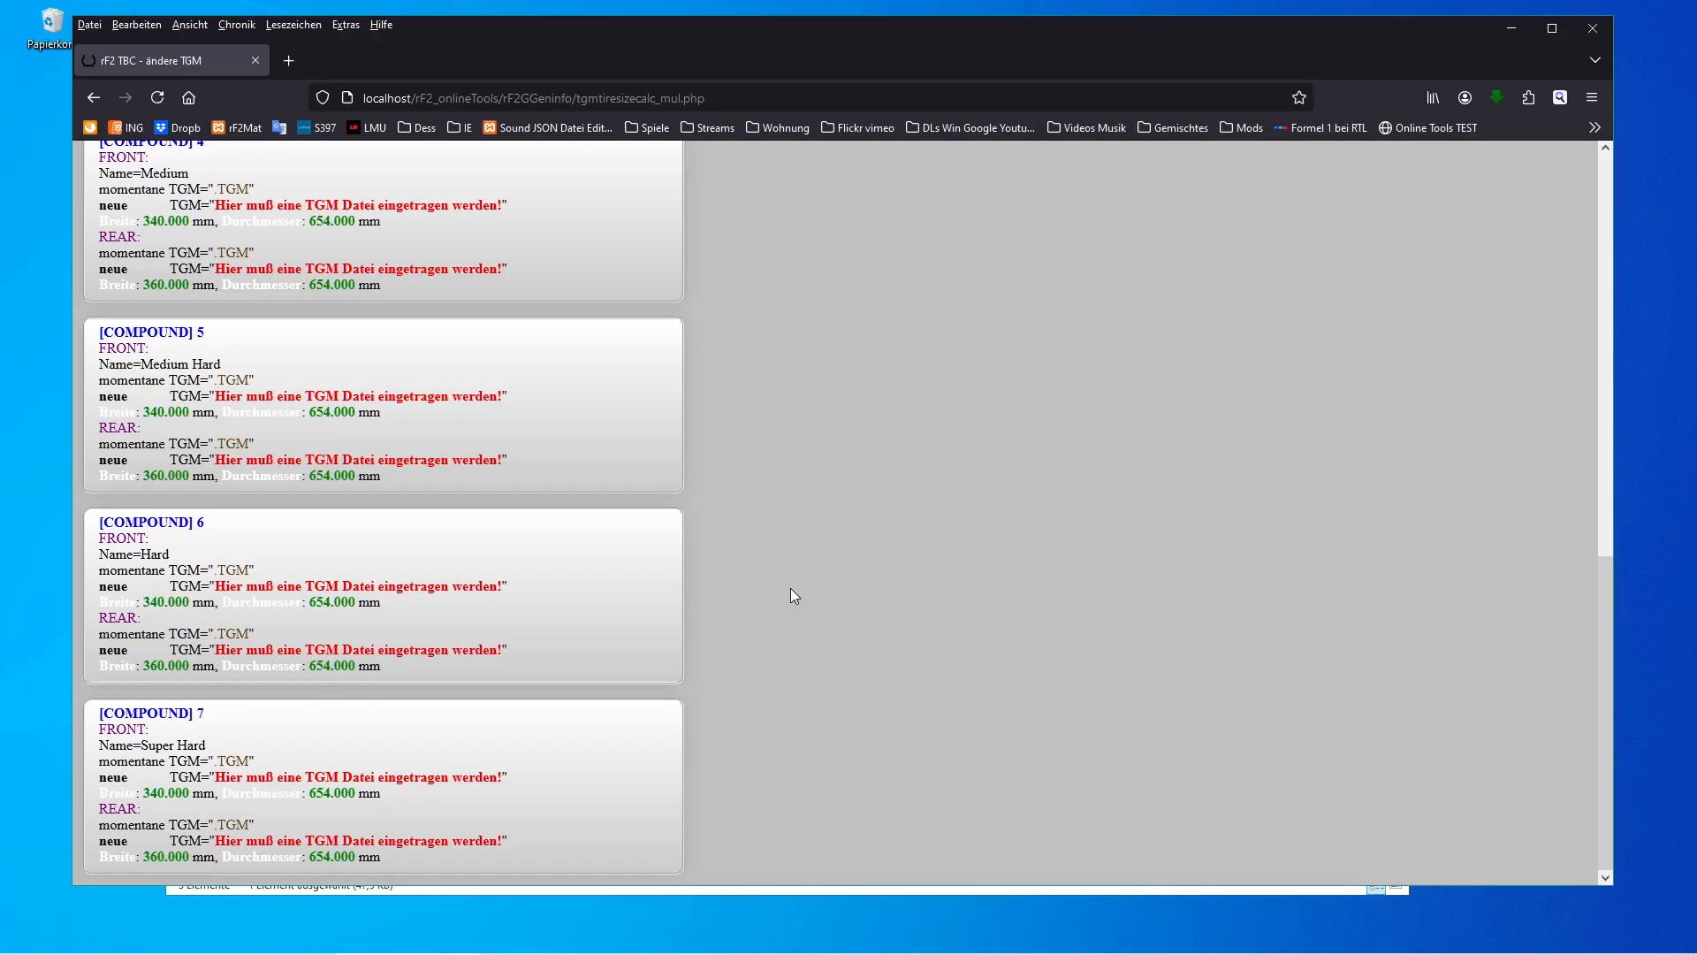
{"action": "scroll", "coordinate": [790, 589], "scroll_direction": "up", "scroll_amount": 7}
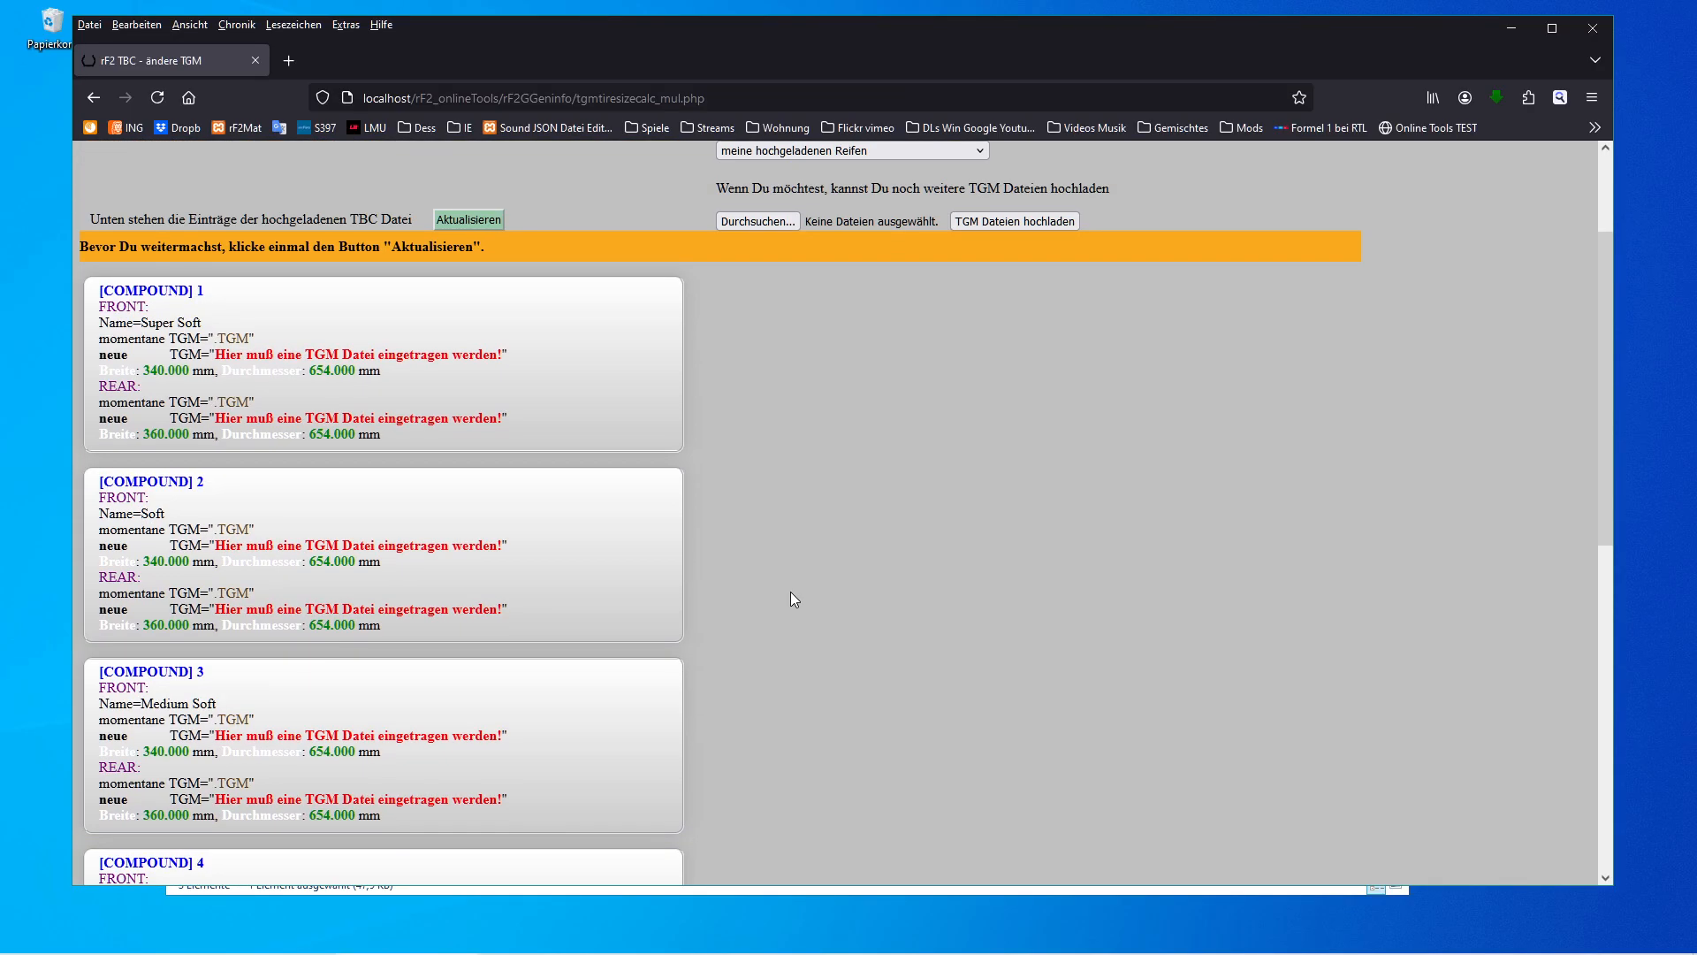
{"action": "scroll", "coordinate": [790, 591], "scroll_direction": "down", "scroll_amount": 1}
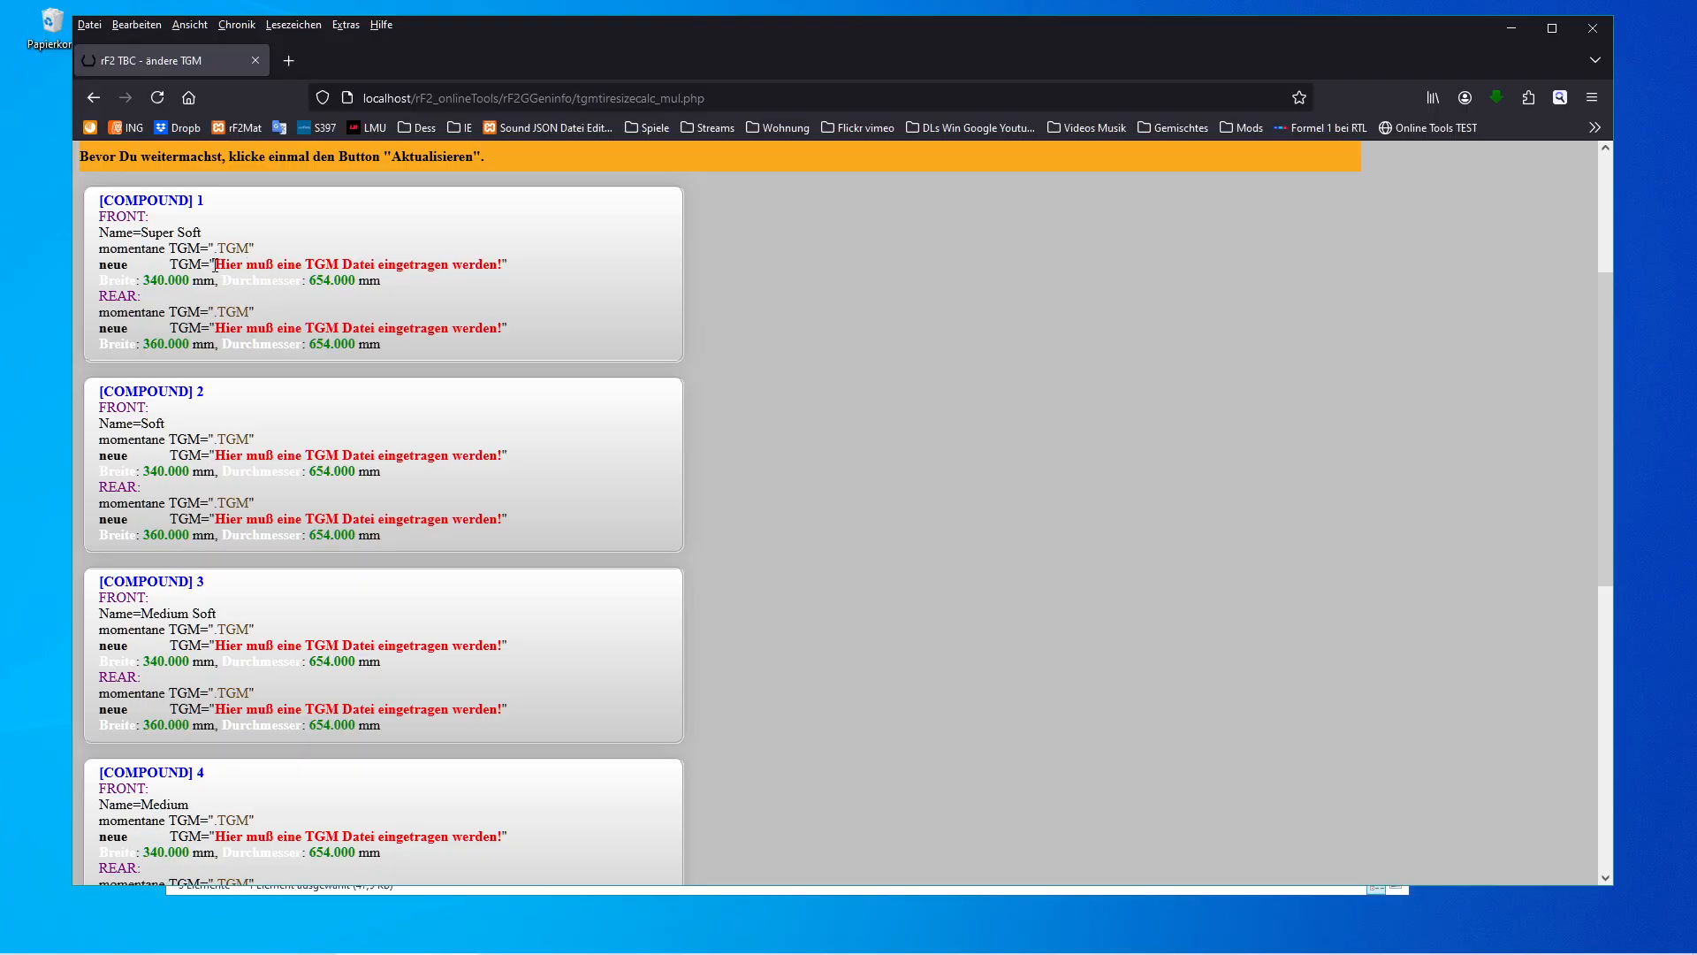
{"action": "left_click_drag", "start_coordinate": [215, 264], "coordinate": [495, 269]}
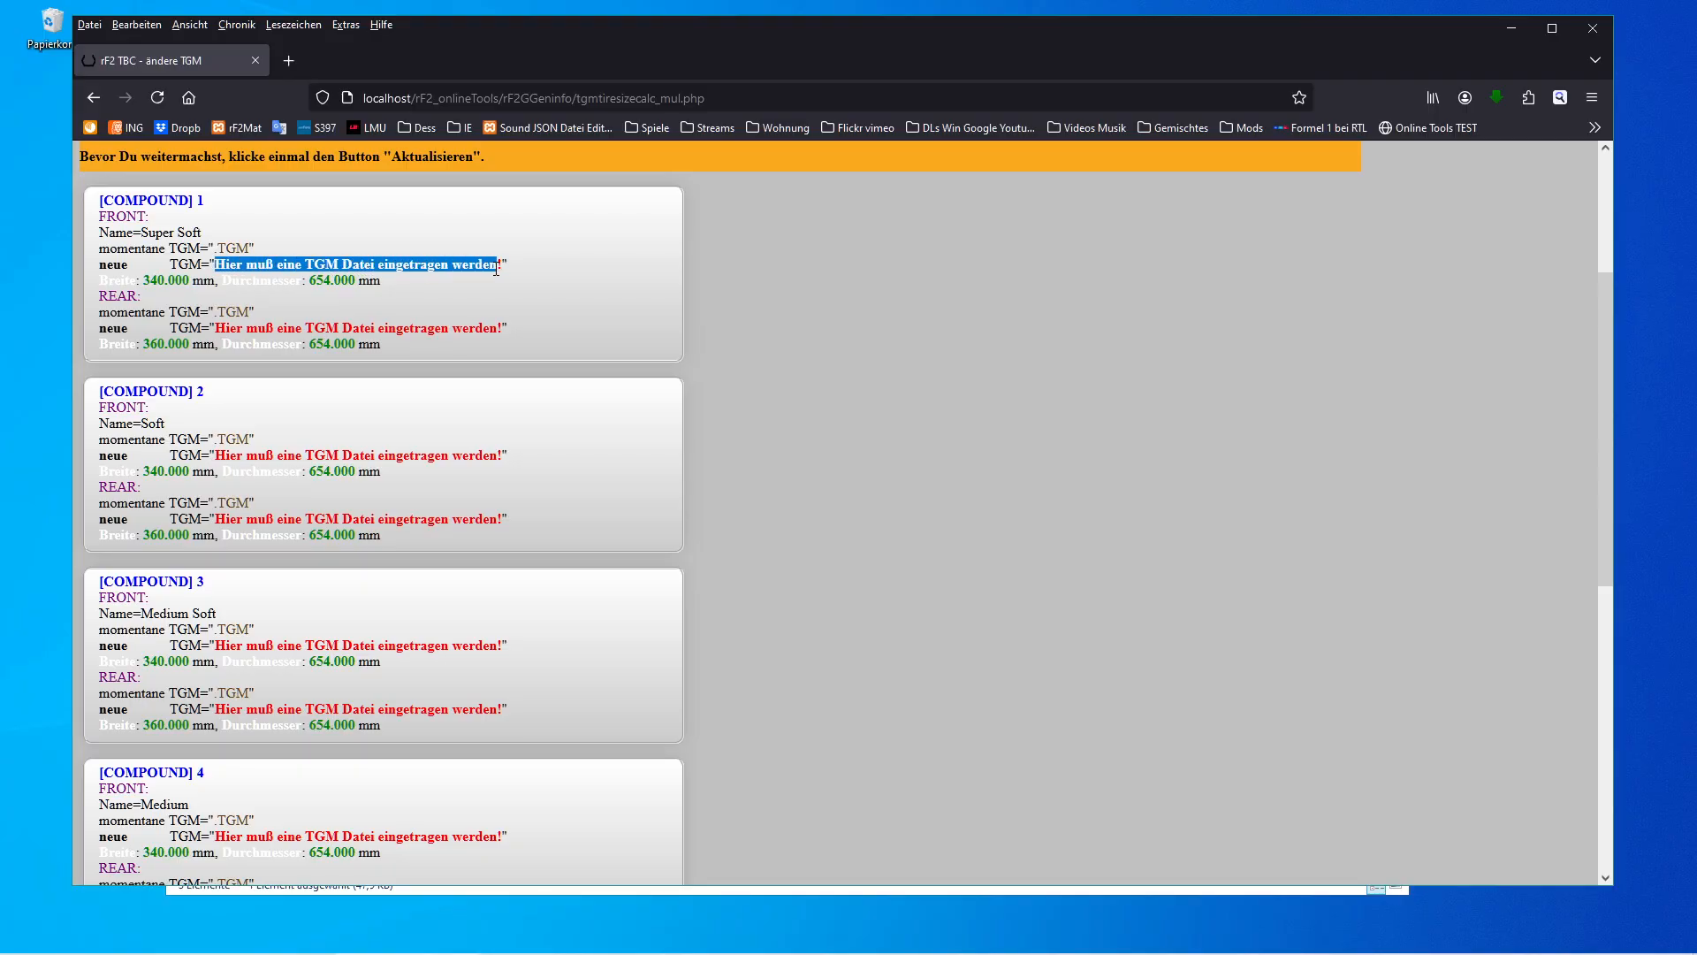
{"action": "left_click", "coordinate": [357, 315]}
{"action": "scroll", "coordinate": [386, 333], "scroll_direction": "down", "scroll_amount": 7}
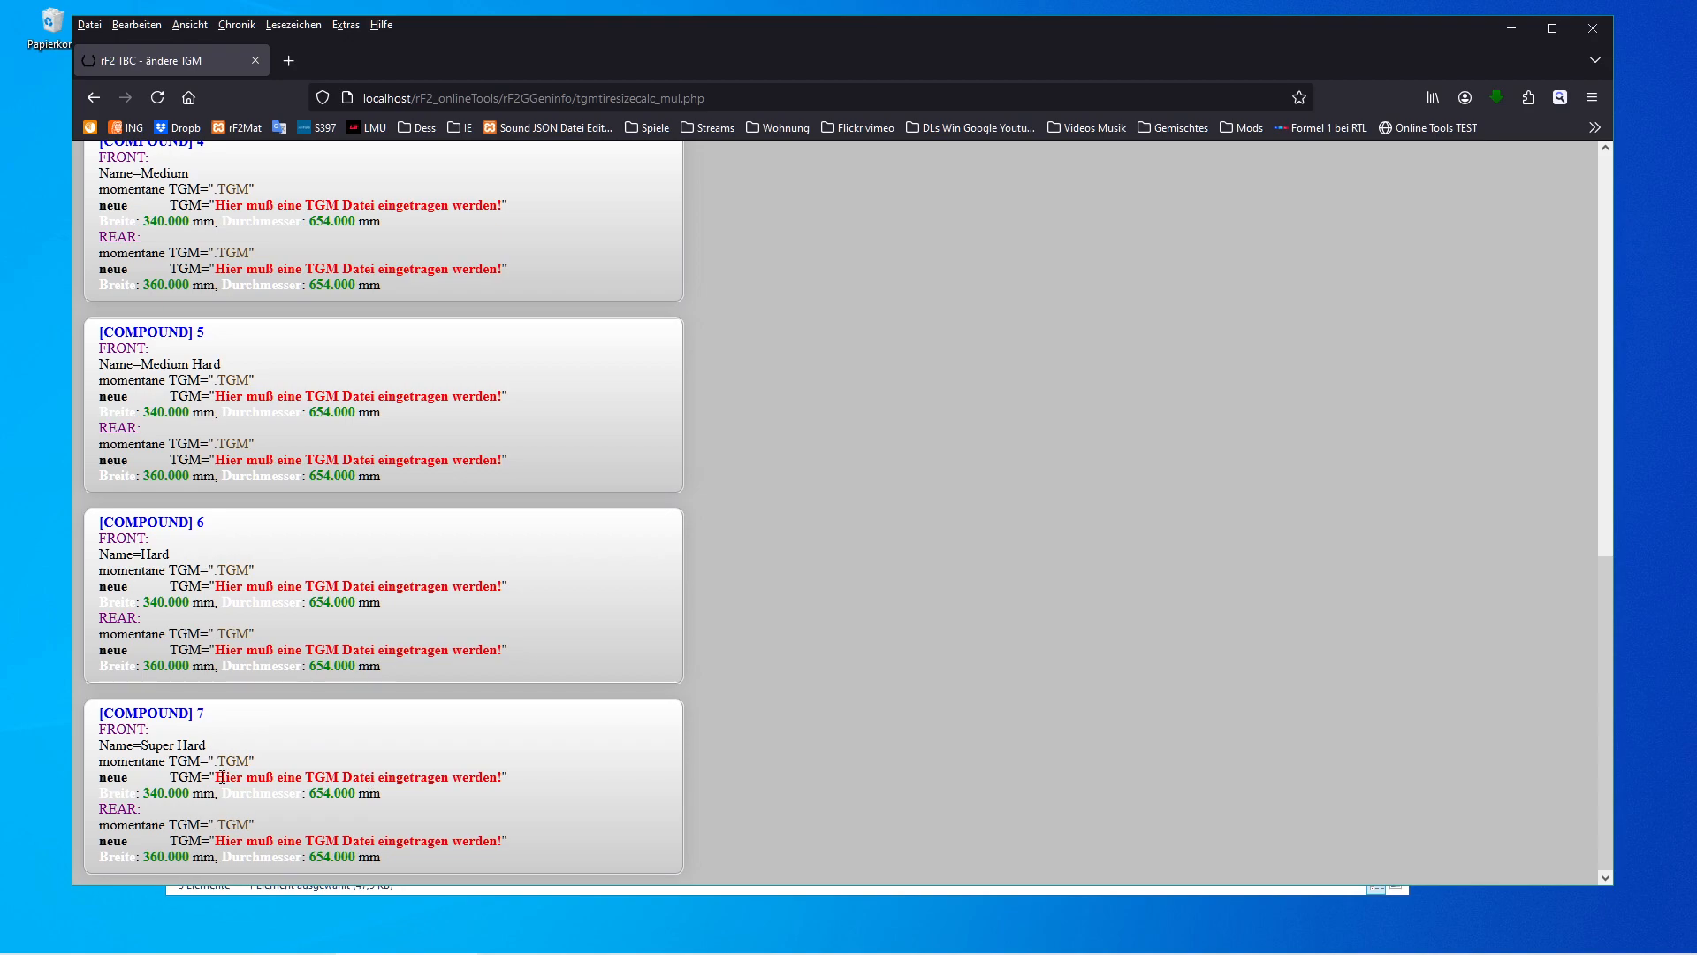
{"action": "left_click_drag", "start_coordinate": [216, 777], "coordinate": [419, 792]}
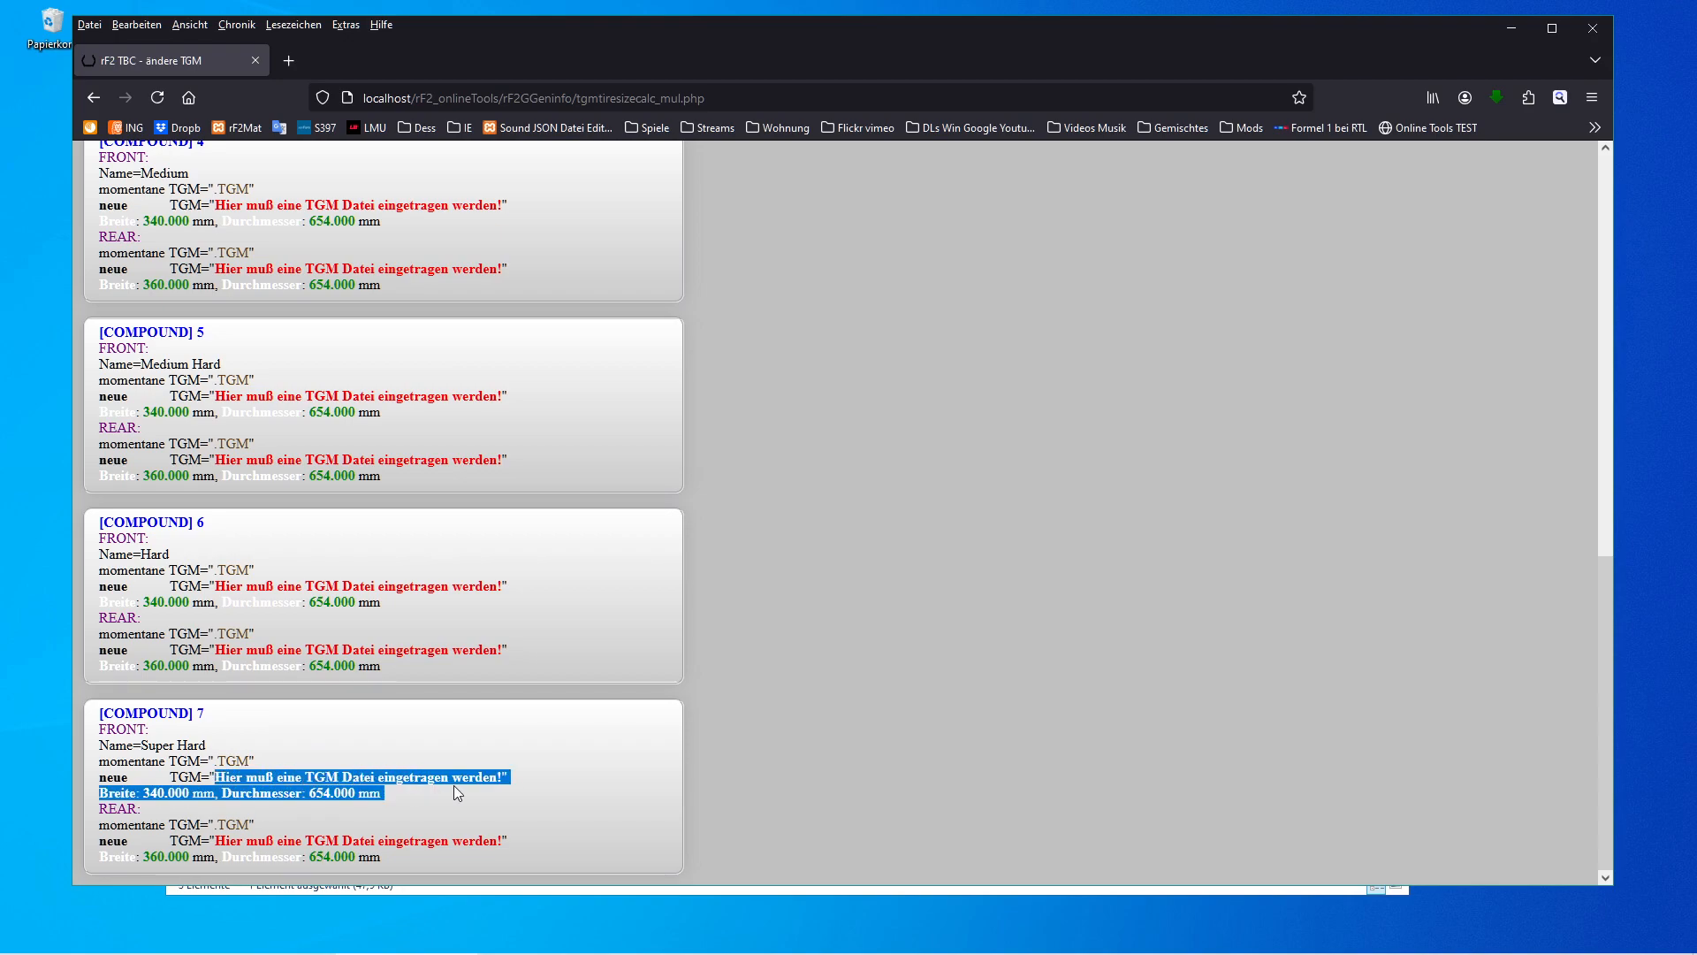
{"action": "left_click", "coordinate": [344, 774]}
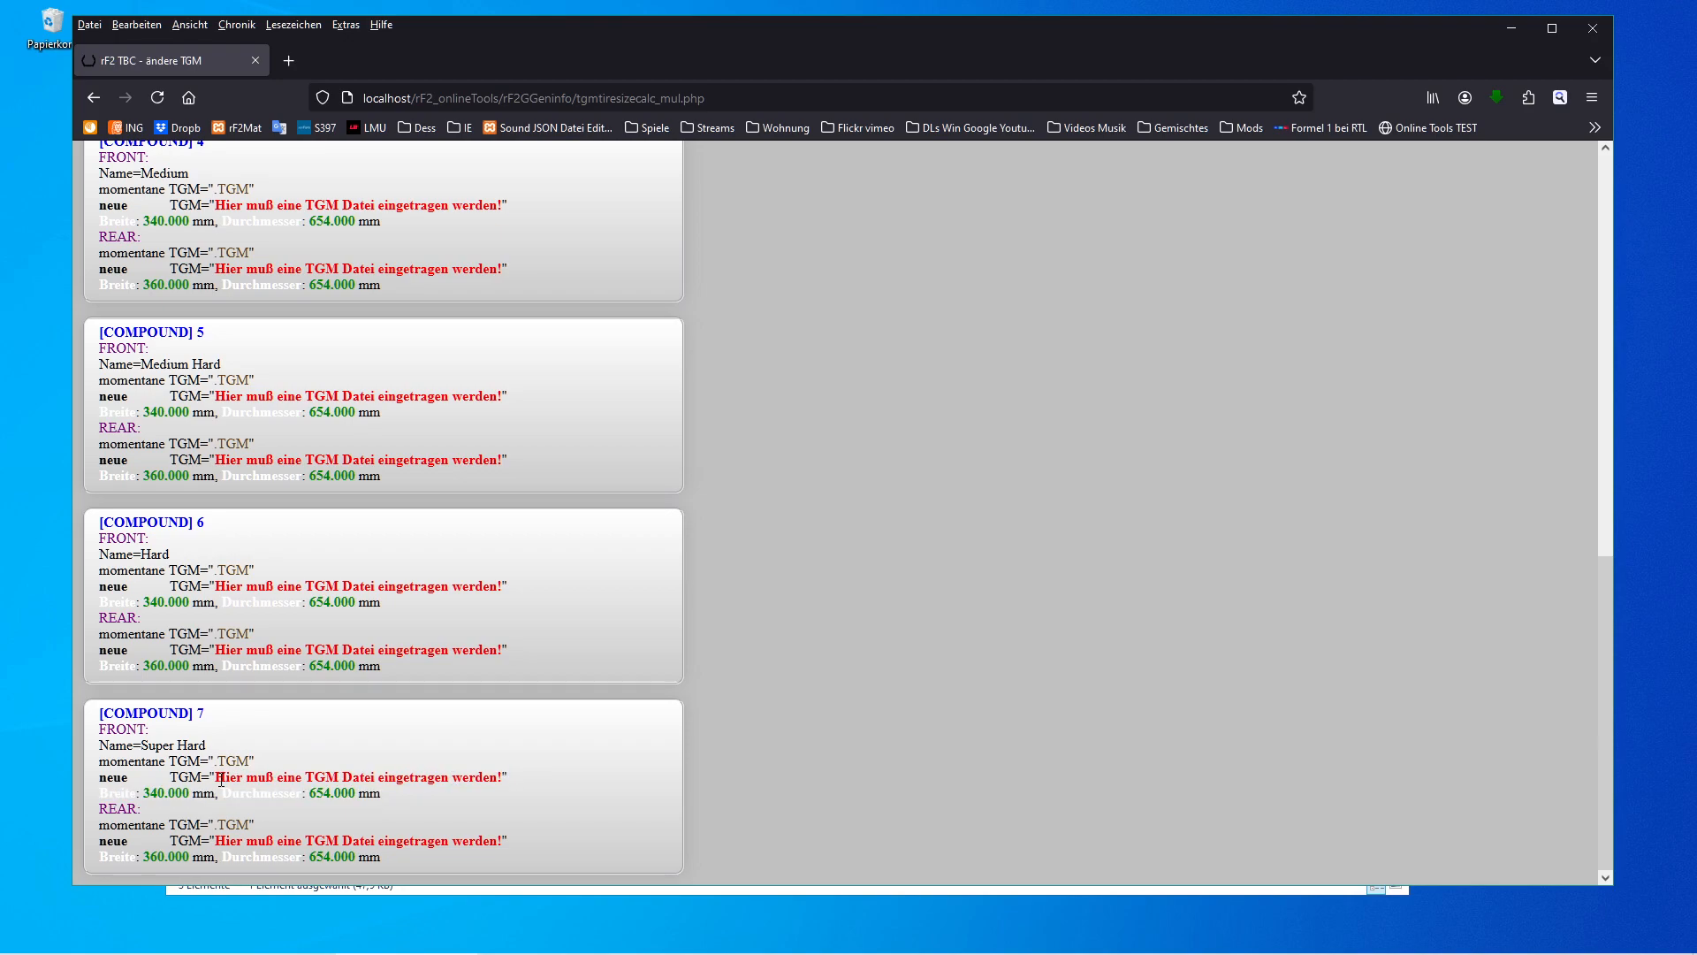
{"action": "scroll", "coordinate": [439, 740], "scroll_direction": "up", "scroll_amount": 9}
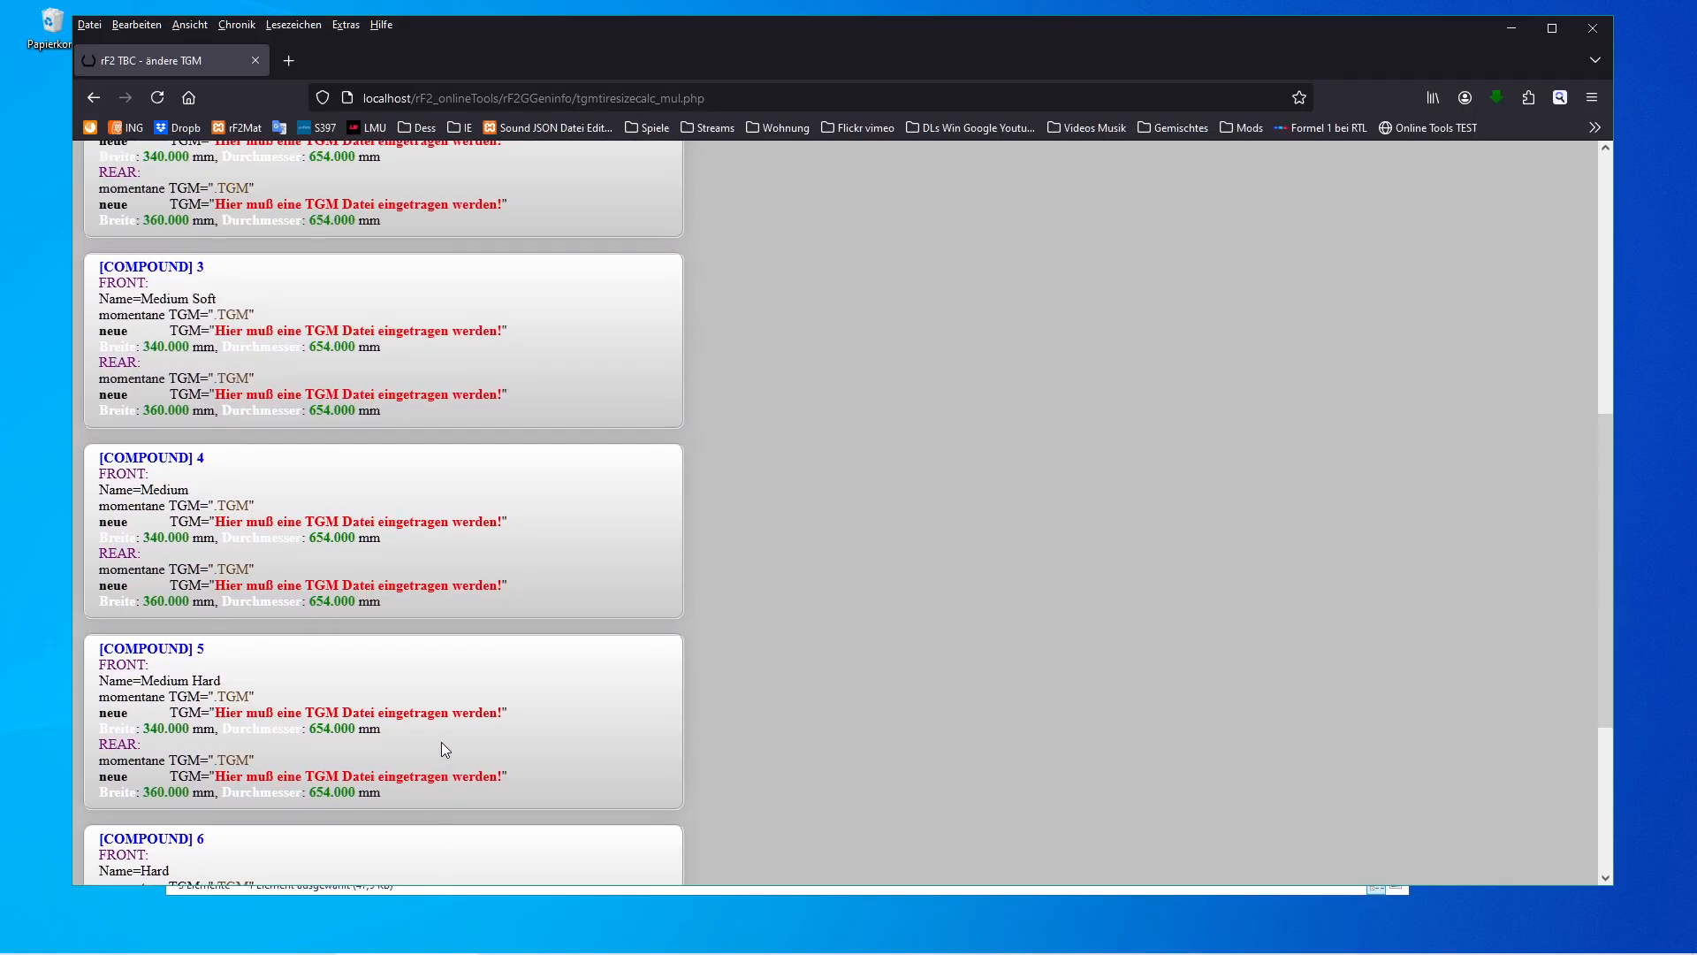
{"action": "scroll", "coordinate": [446, 750], "scroll_direction": "up", "scroll_amount": 1}
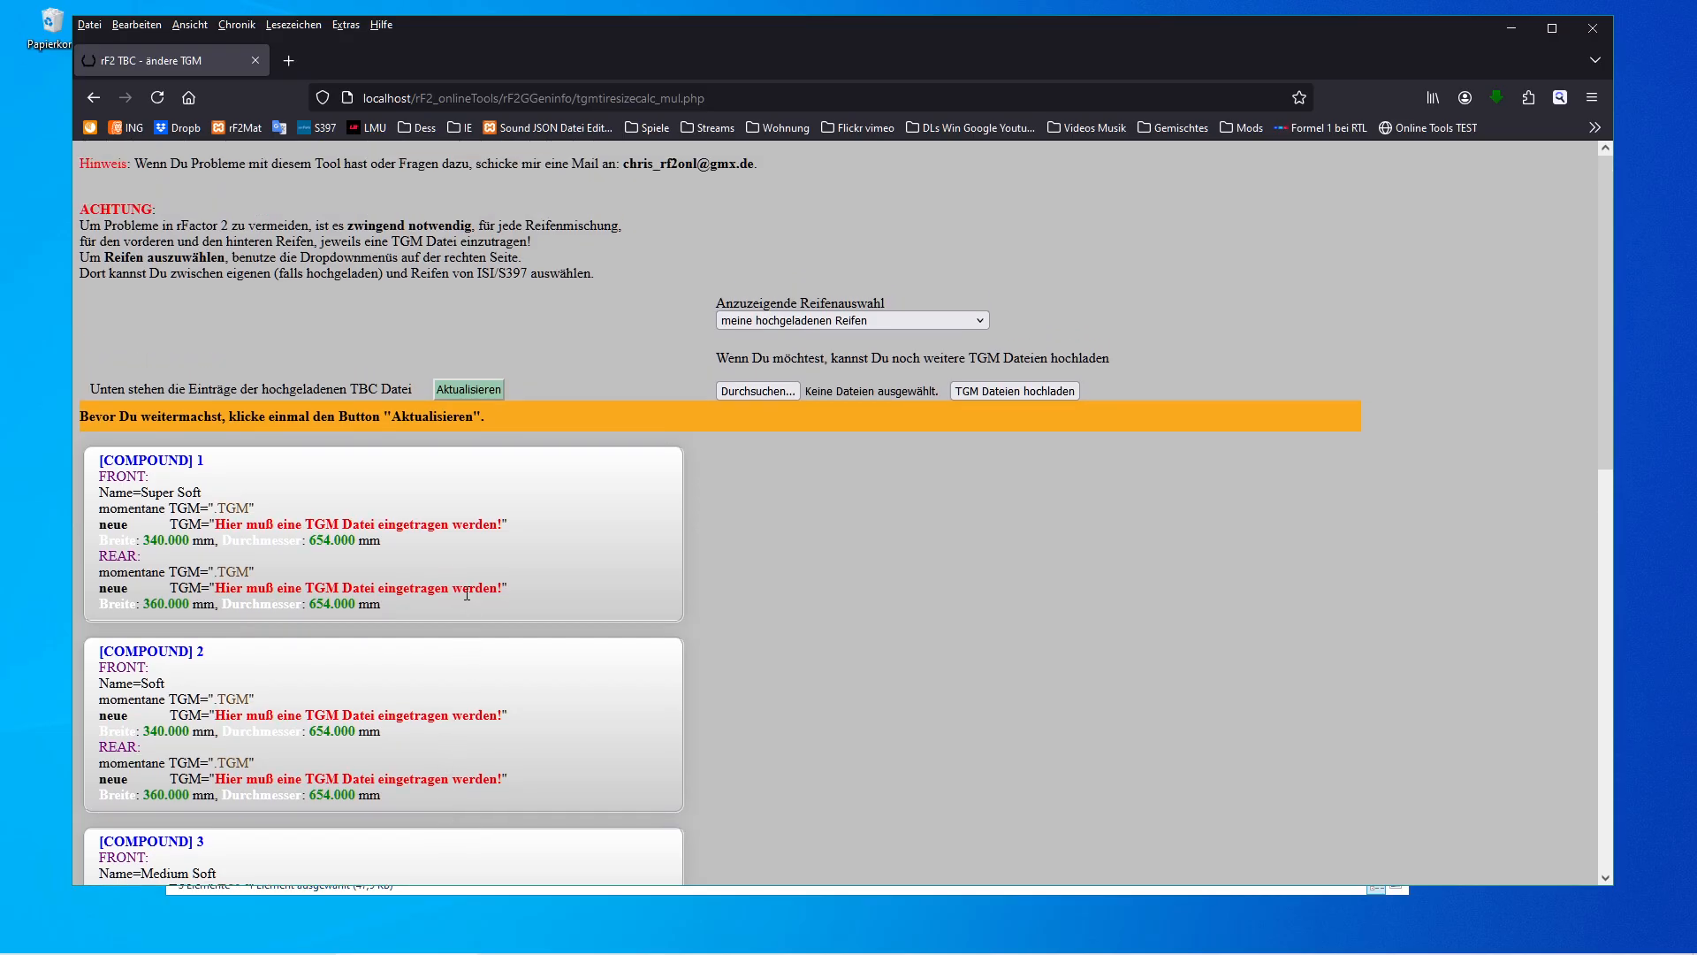
Refresh the entries, switch the tire selection to ISI (S397) tires and browse the FISR2012_2012_V2.08 tire set.
{"action": "left_click", "coordinate": [460, 395]}
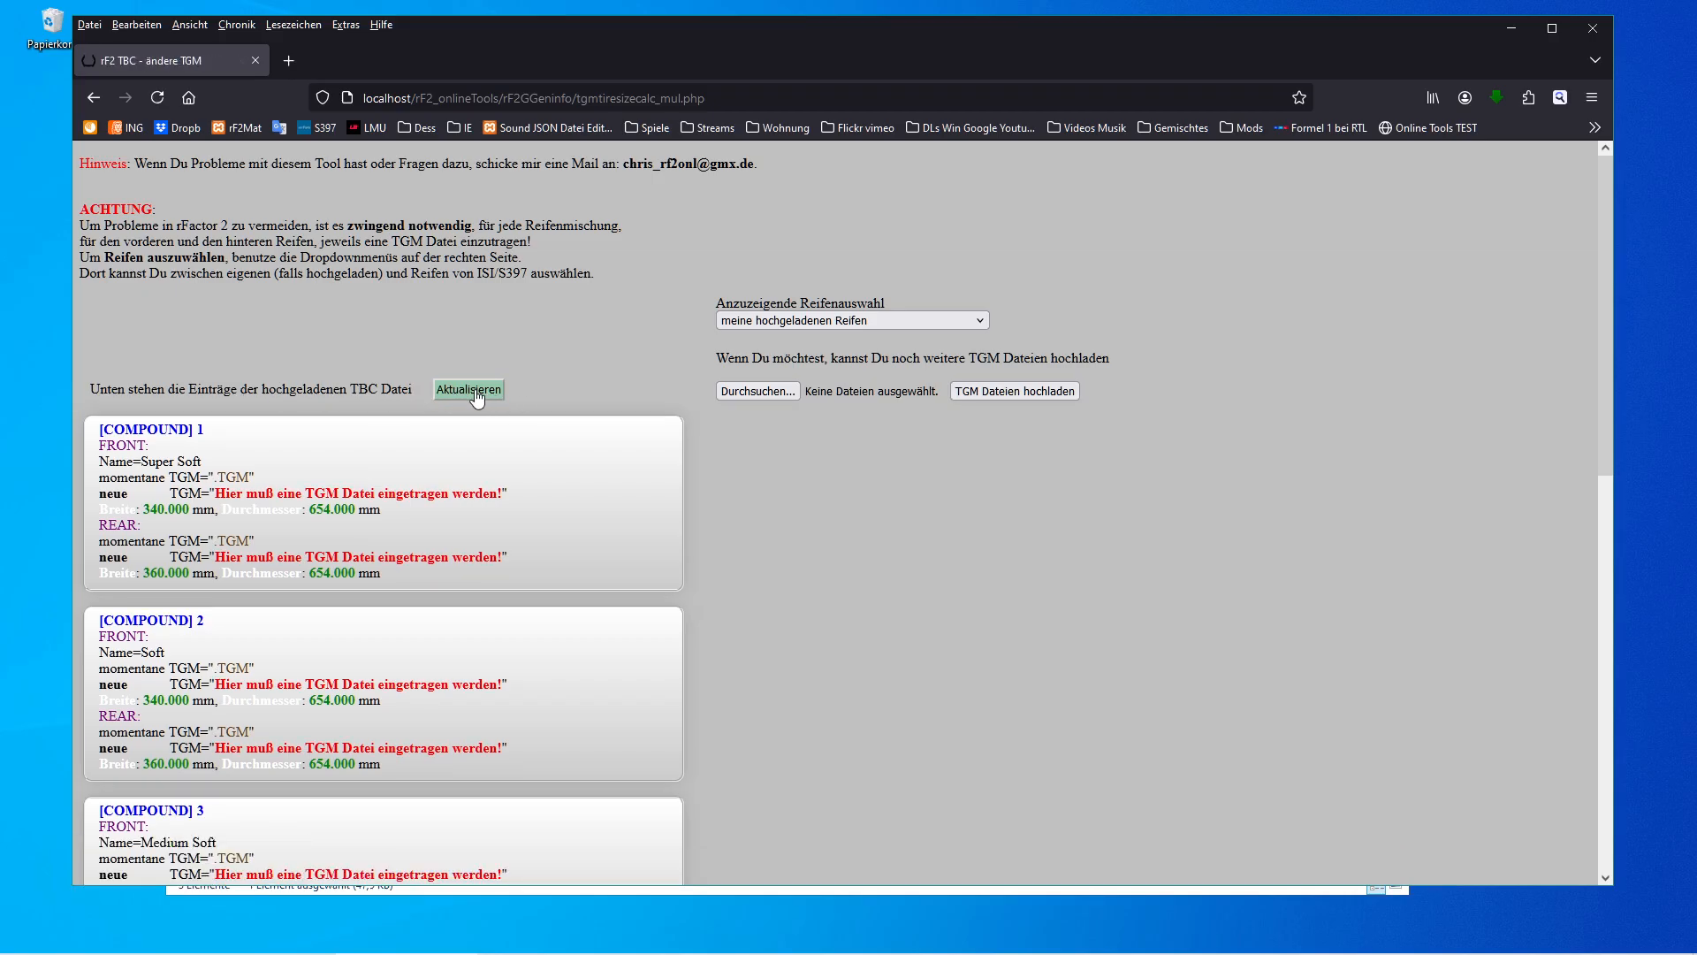
{"action": "left_click", "coordinate": [962, 326]}
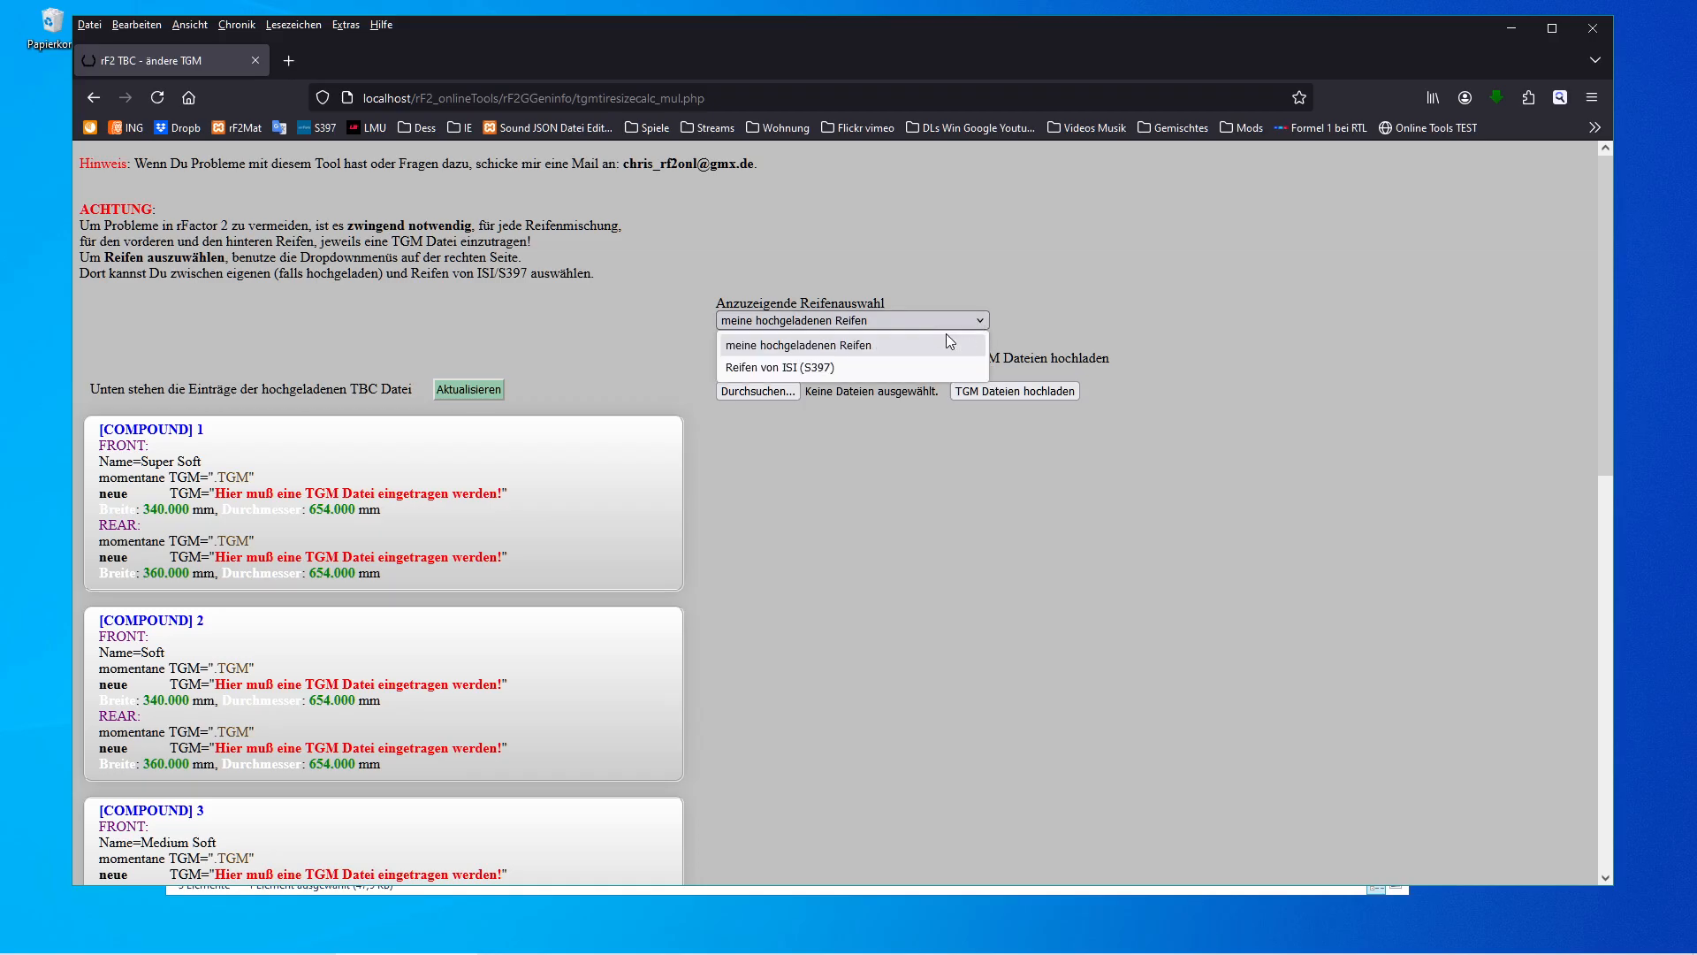
{"action": "left_click", "coordinate": [810, 368]}
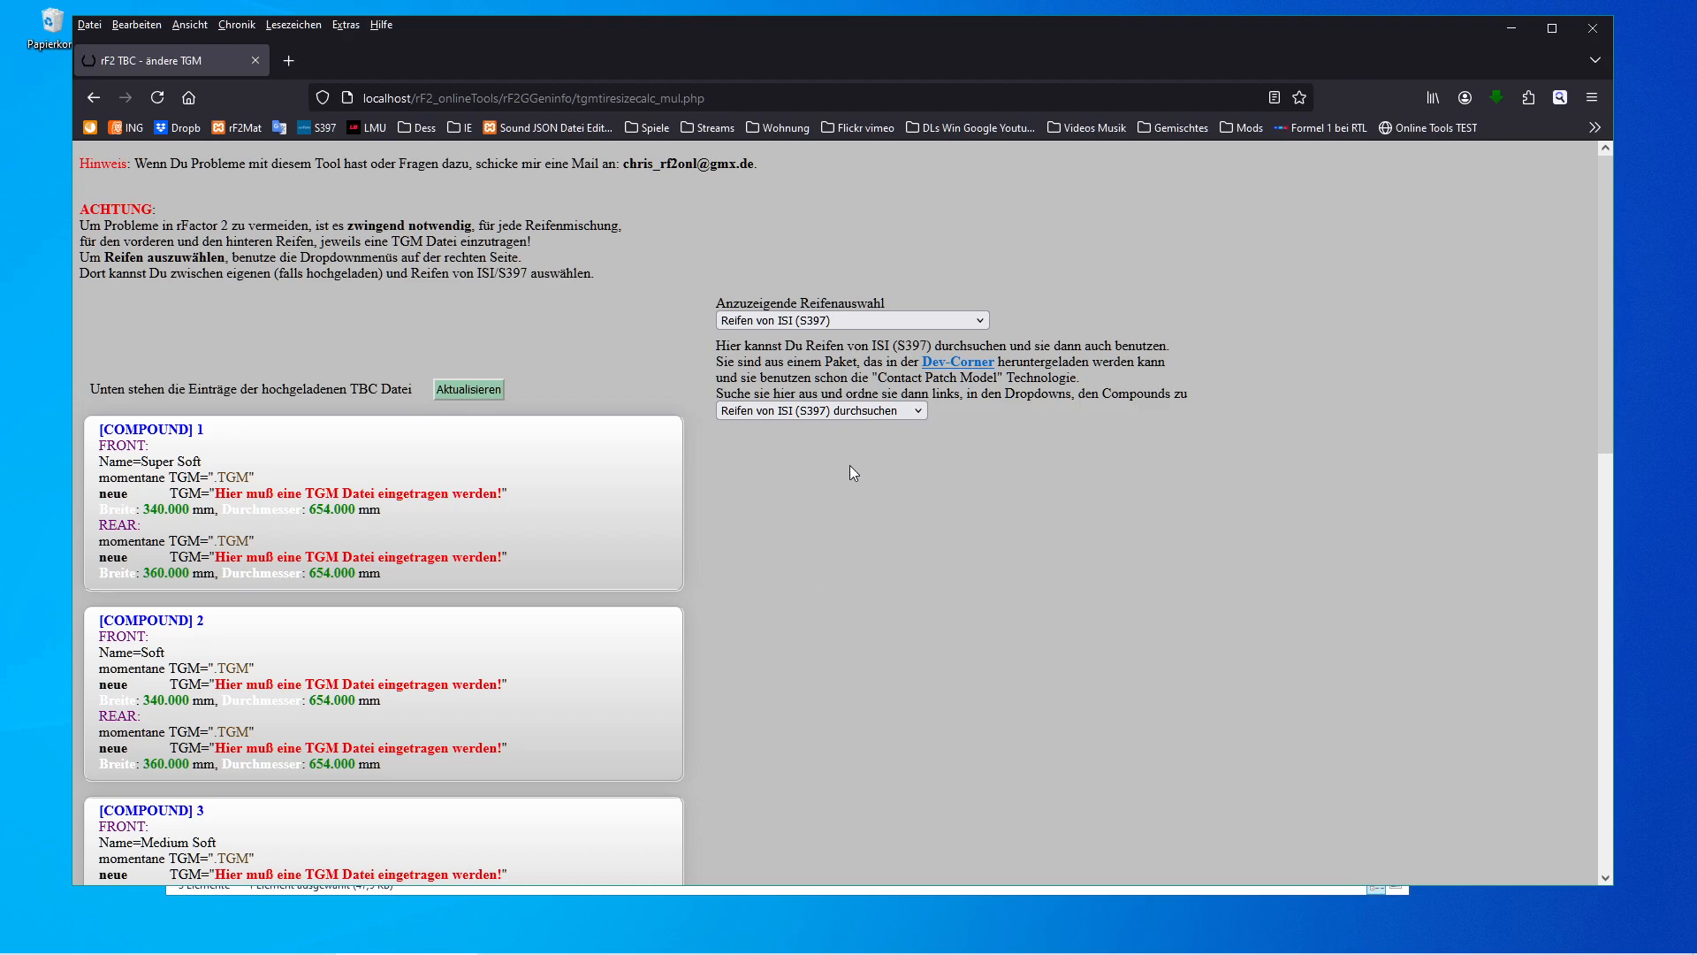
{"action": "left_click", "coordinate": [879, 413]}
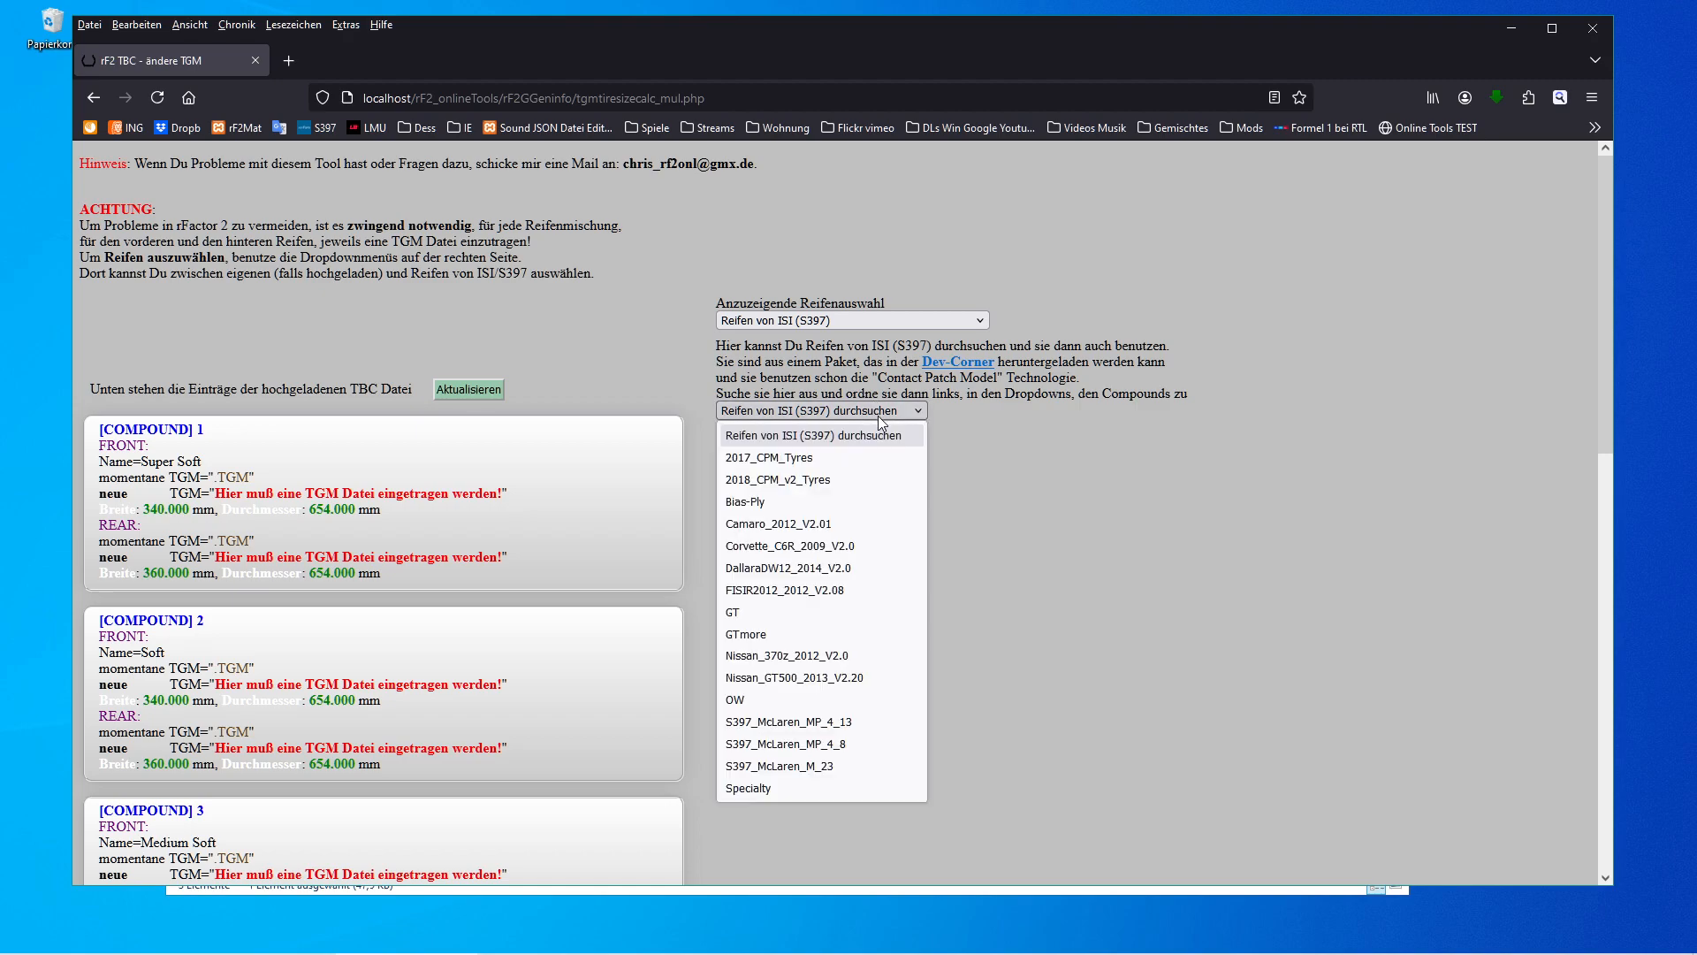
{"action": "left_click", "coordinate": [779, 590]}
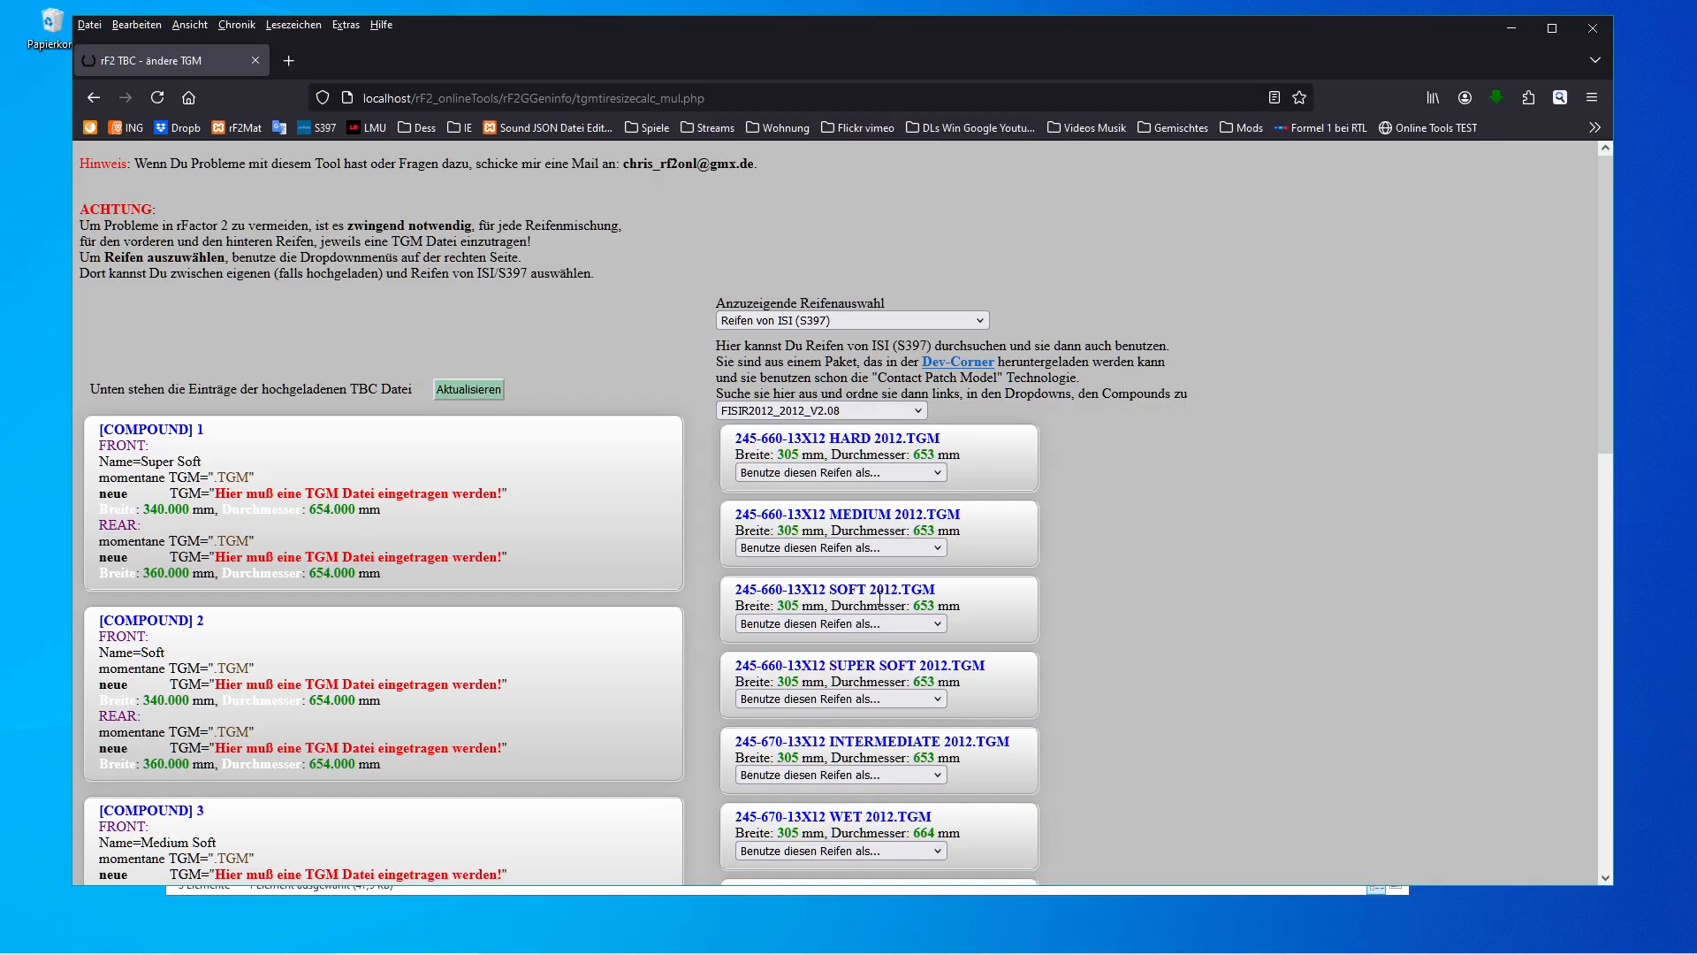
{"action": "scroll", "coordinate": [1059, 575], "scroll_direction": "down", "scroll_amount": 4}
{"action": "scroll", "coordinate": [1060, 580], "scroll_direction": "up", "scroll_amount": 3}
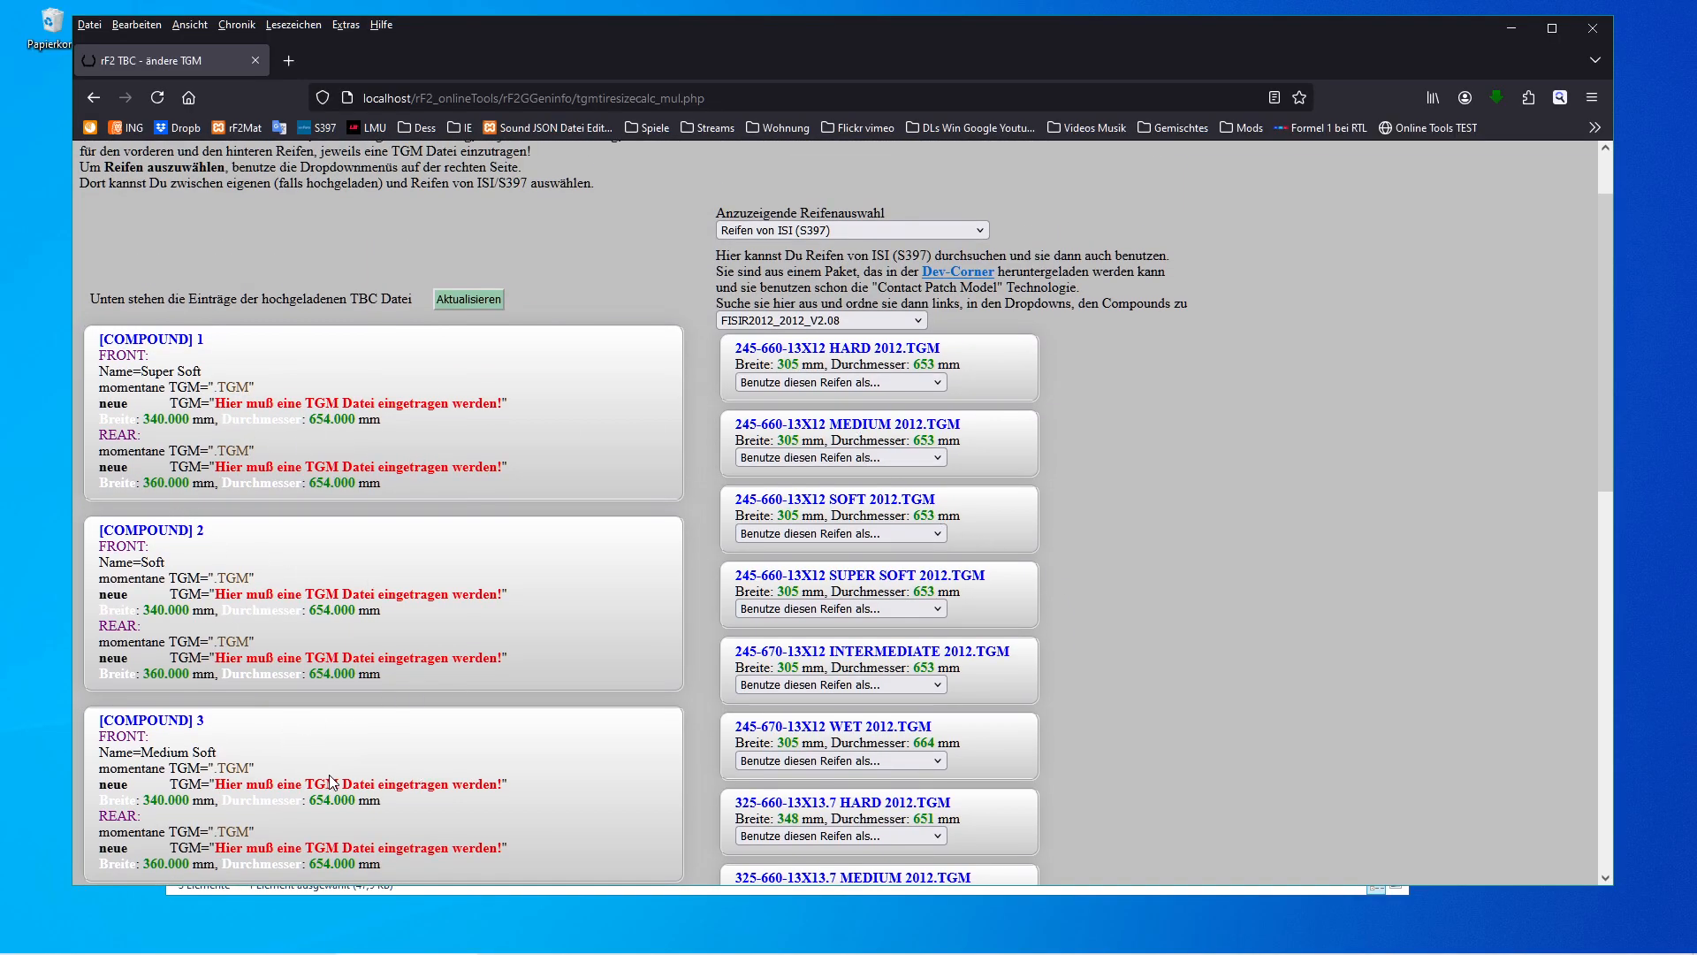
{"action": "scroll", "coordinate": [319, 783], "scroll_direction": "down", "scroll_amount": 2}
{"action": "scroll", "coordinate": [322, 783], "scroll_direction": "down", "scroll_amount": 1}
{"action": "scroll", "coordinate": [606, 309], "scroll_direction": "up", "scroll_amount": 3}
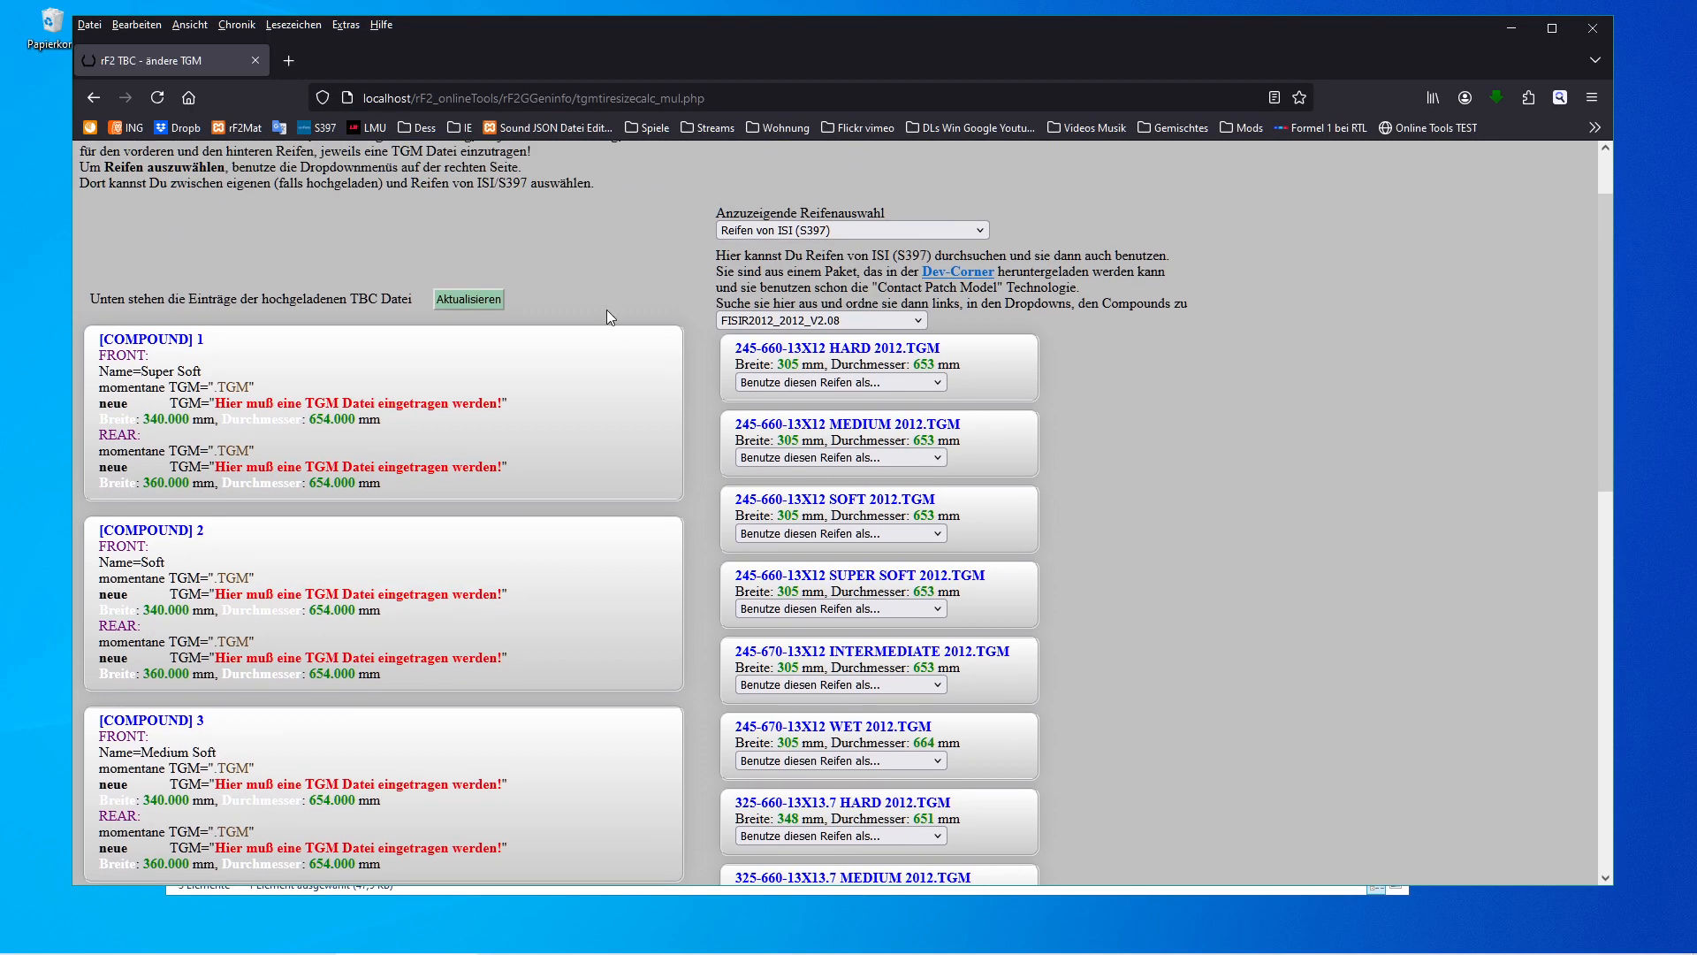
Go back to the rF2 Online Tools start page.
{"action": "left_click", "coordinate": [97, 99]}
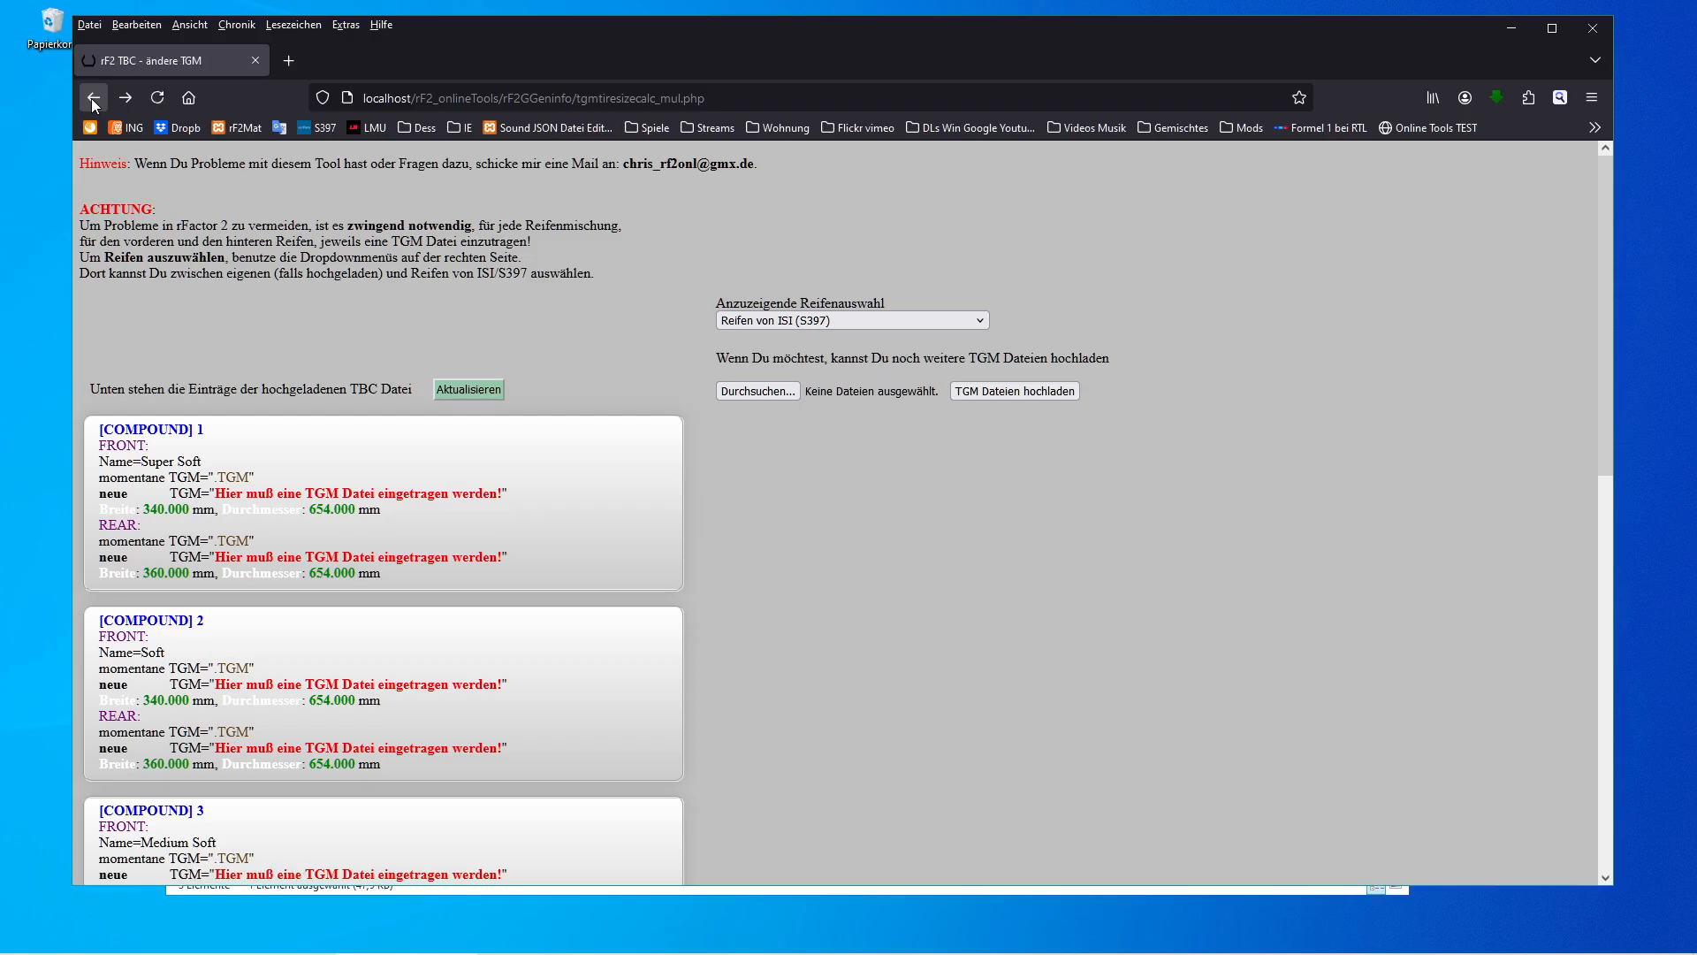
{"action": "left_click", "coordinate": [92, 98]}
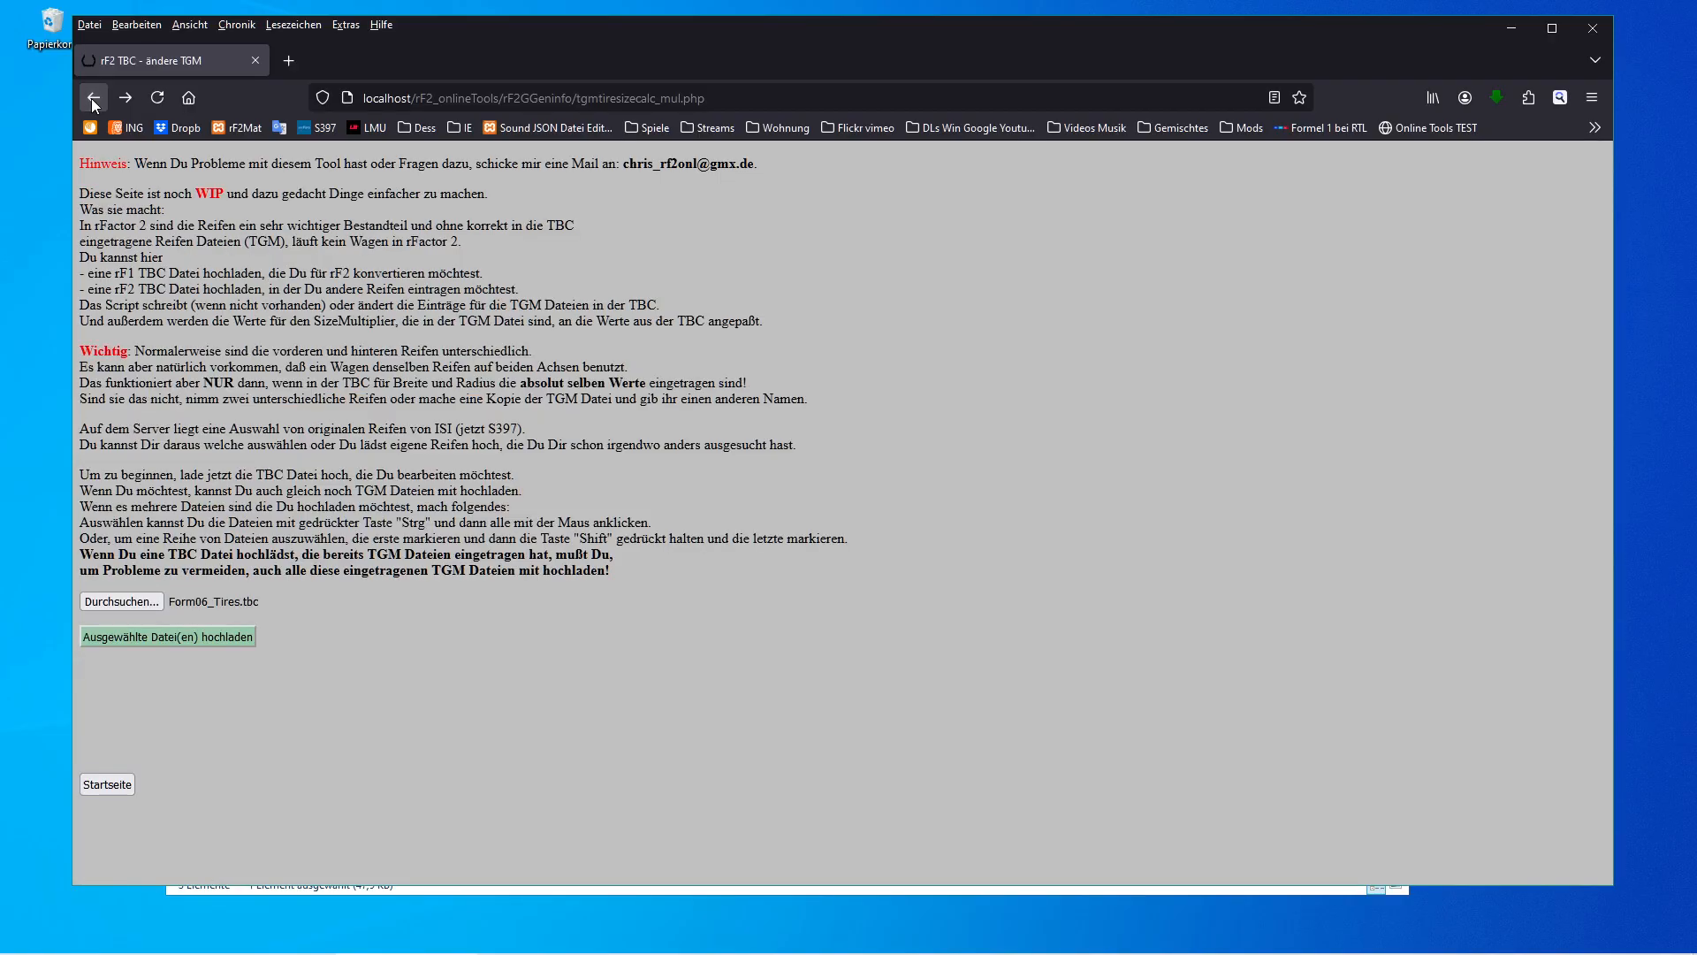
{"action": "left_click", "coordinate": [92, 98]}
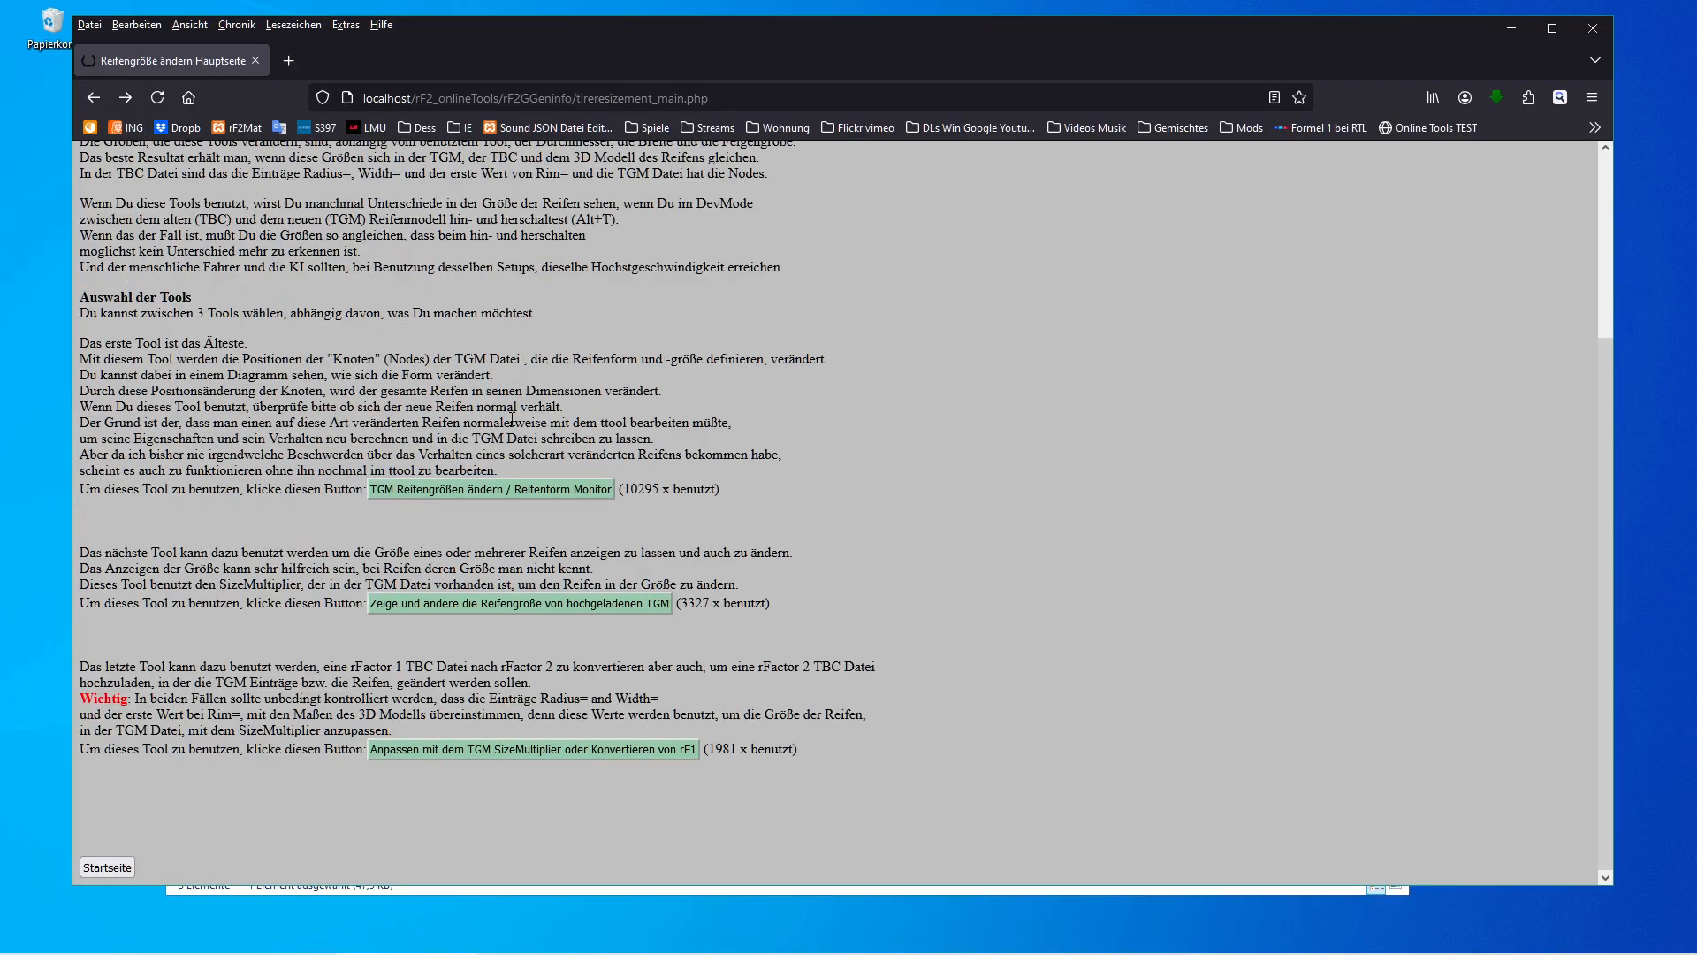
{"action": "left_click", "coordinate": [124, 868]}
{"action": "scroll", "coordinate": [958, 709], "scroll_direction": "down", "scroll_amount": 2}
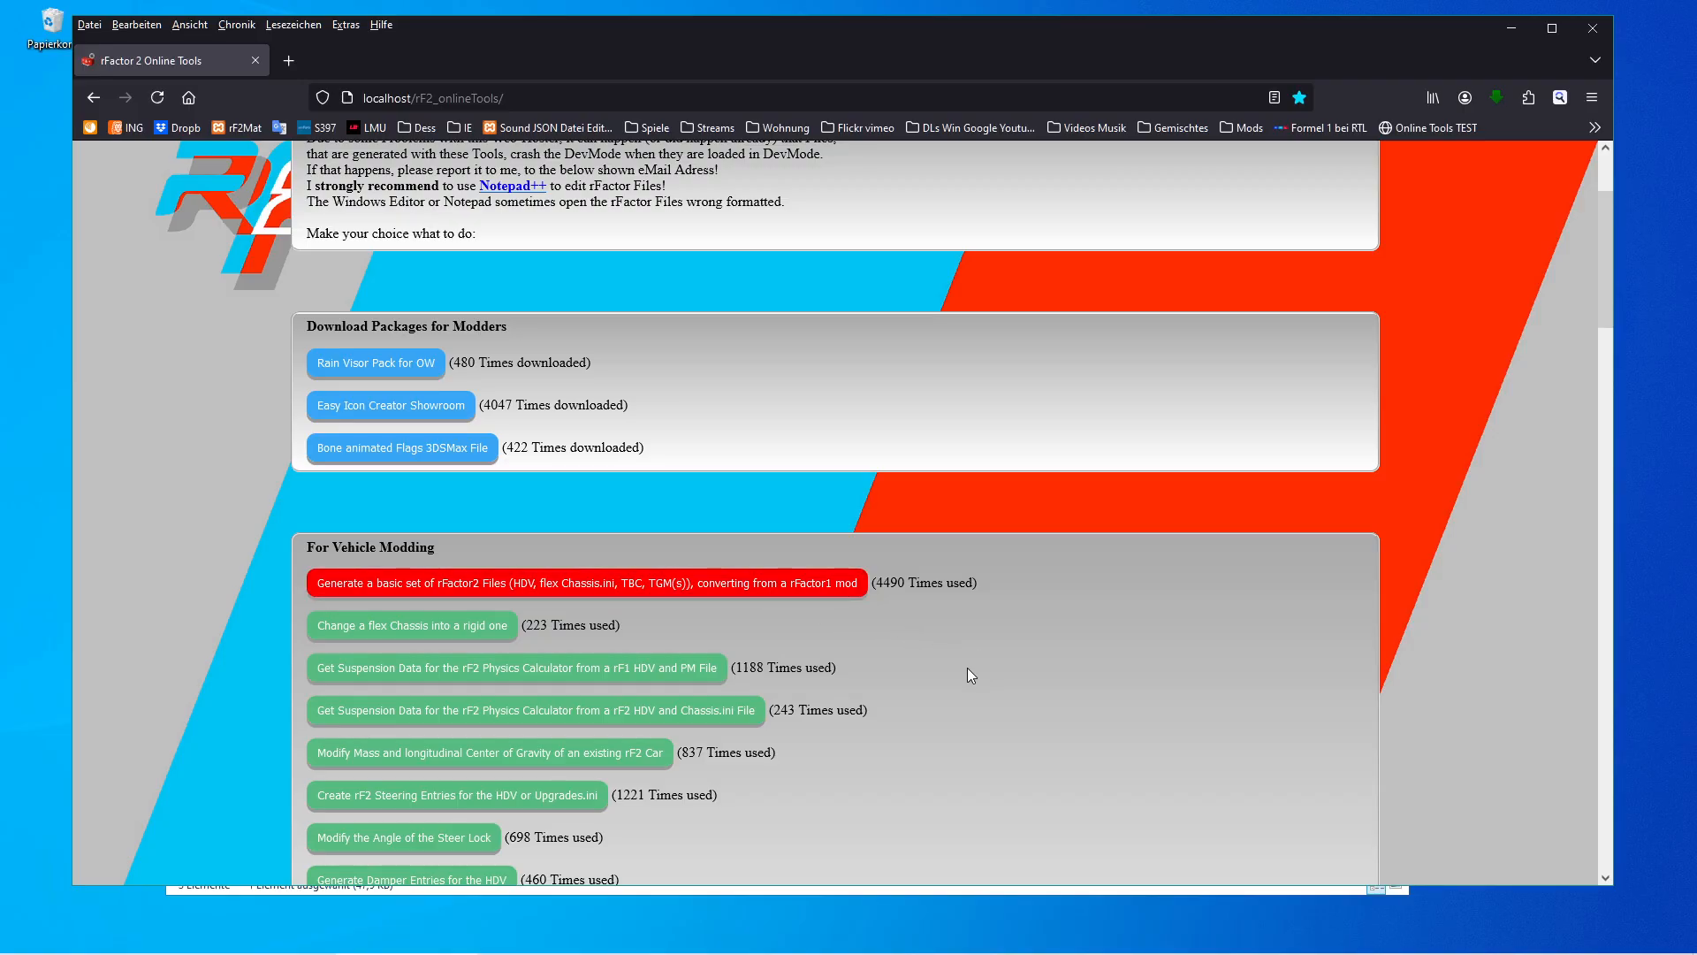
{"action": "scroll", "coordinate": [968, 670], "scroll_direction": "down", "scroll_amount": 2}
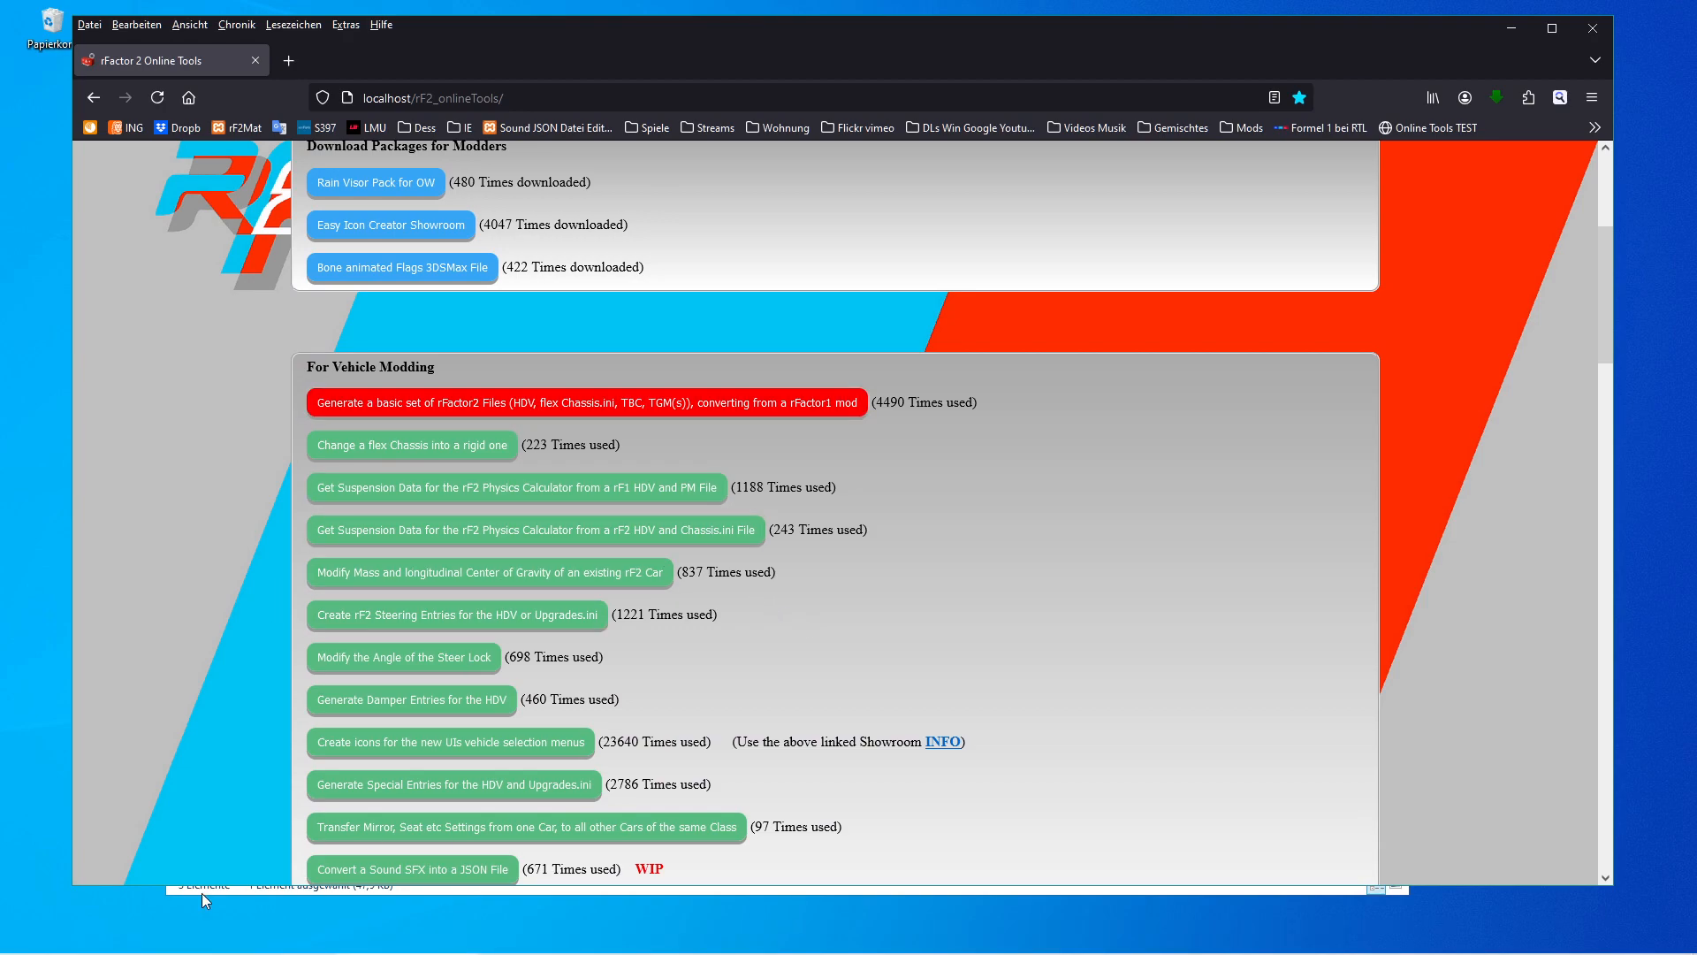
{"action": "mouse_move", "coordinate": [136, 946]}
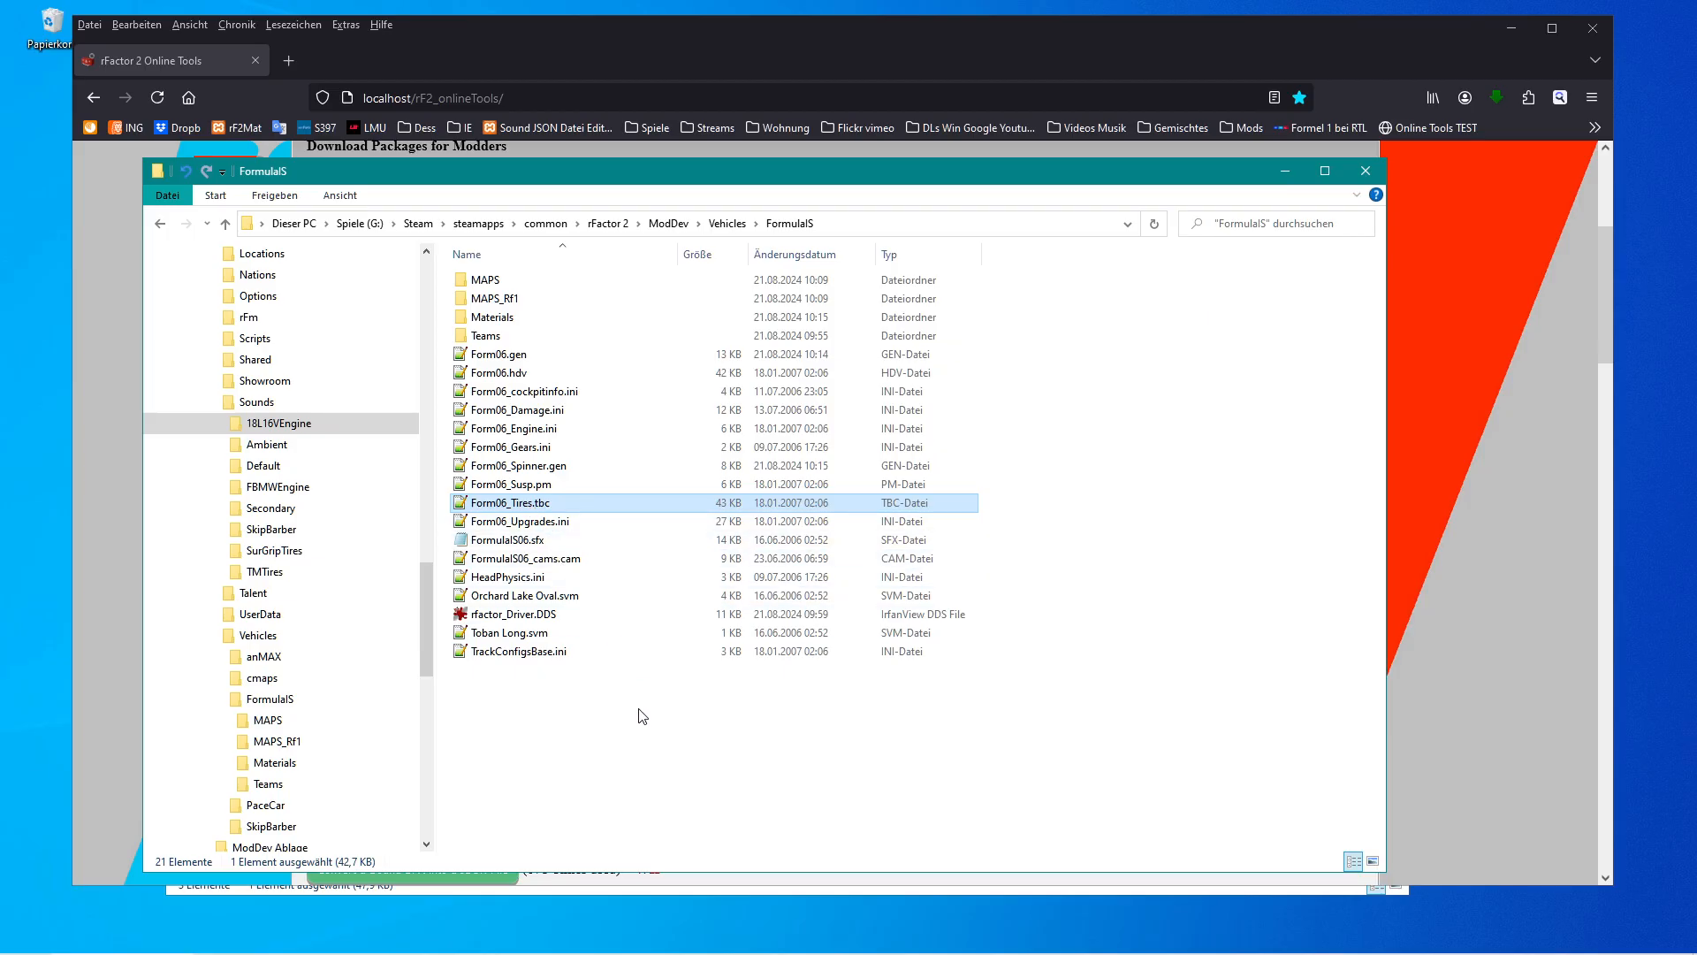
Create backup copies of Form06_Tires.tbc and Form06.hdv in the FormulaIS vehicle folder.
{"action": "key", "text": "ctrl+v"}
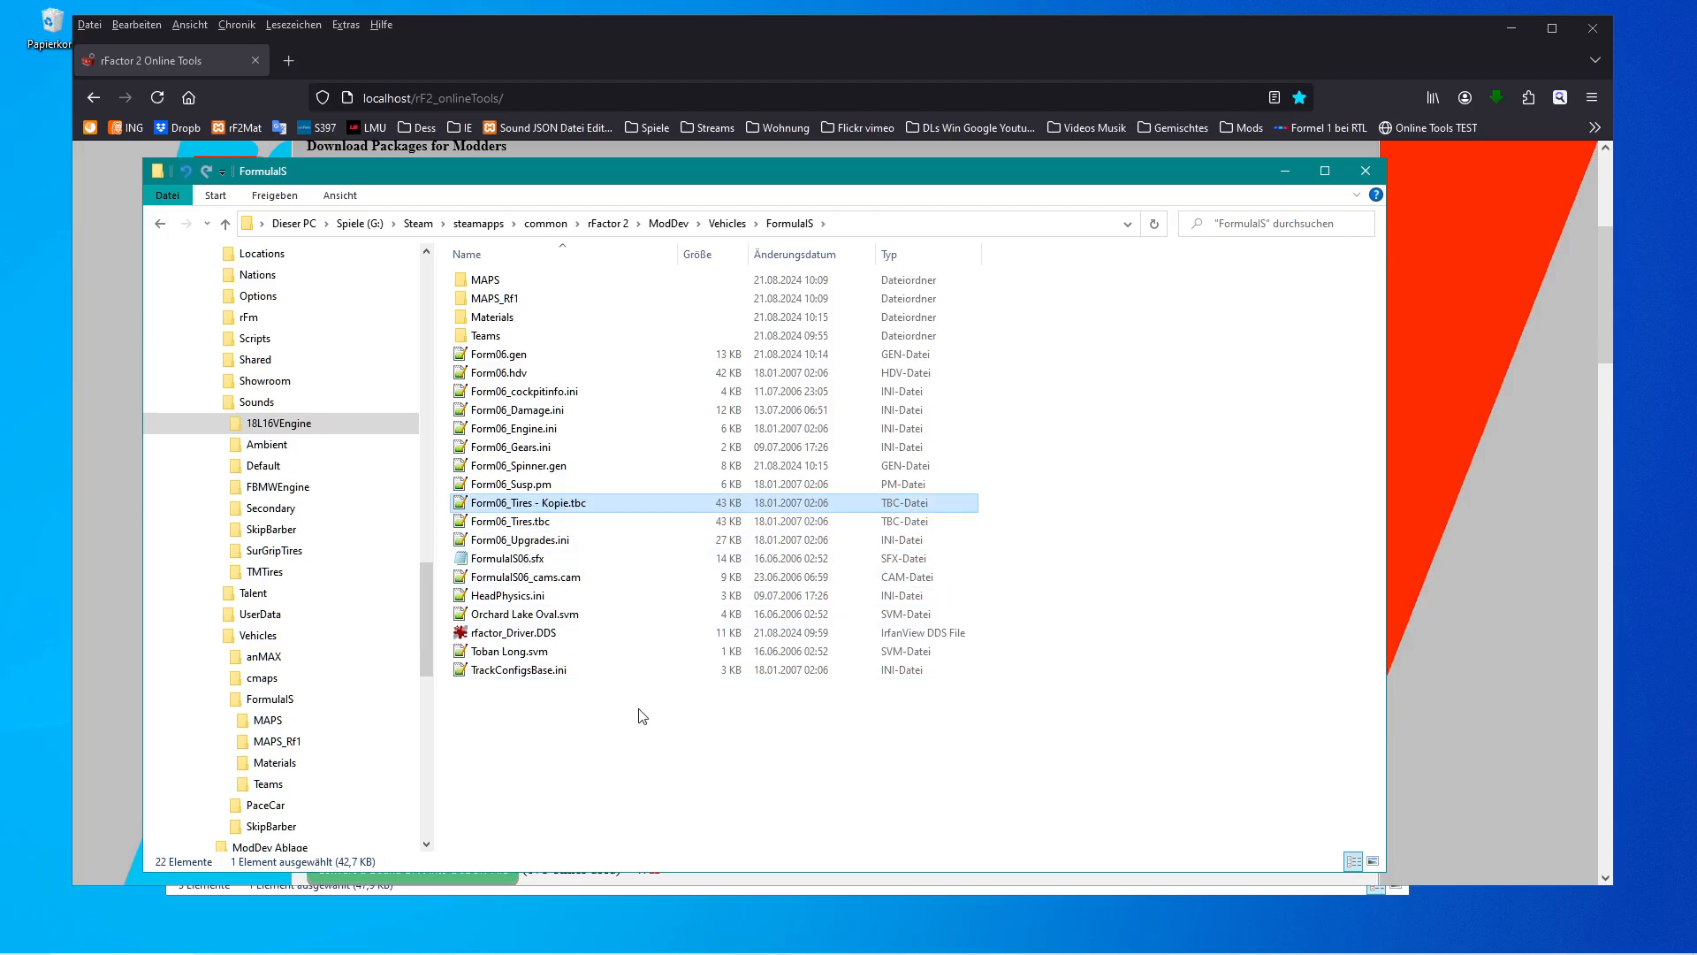
{"action": "left_click", "coordinate": [466, 375]}
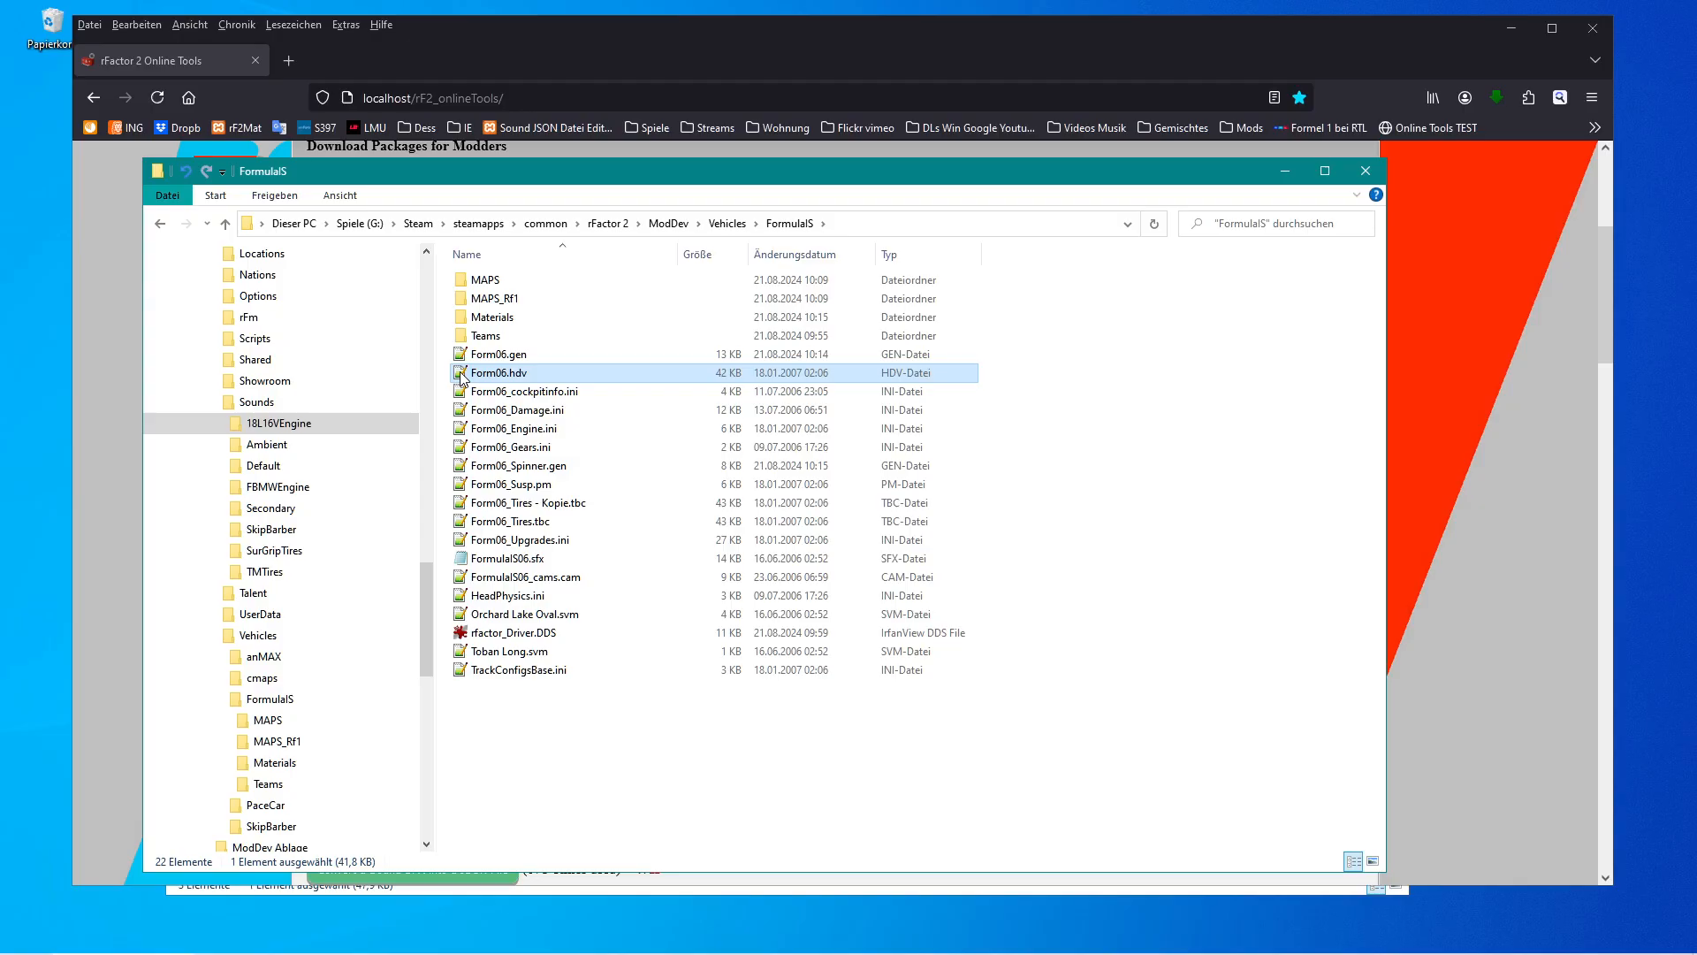
{"action": "key", "text": "ctrl+c"}
{"action": "key", "text": "ctrl+v"}
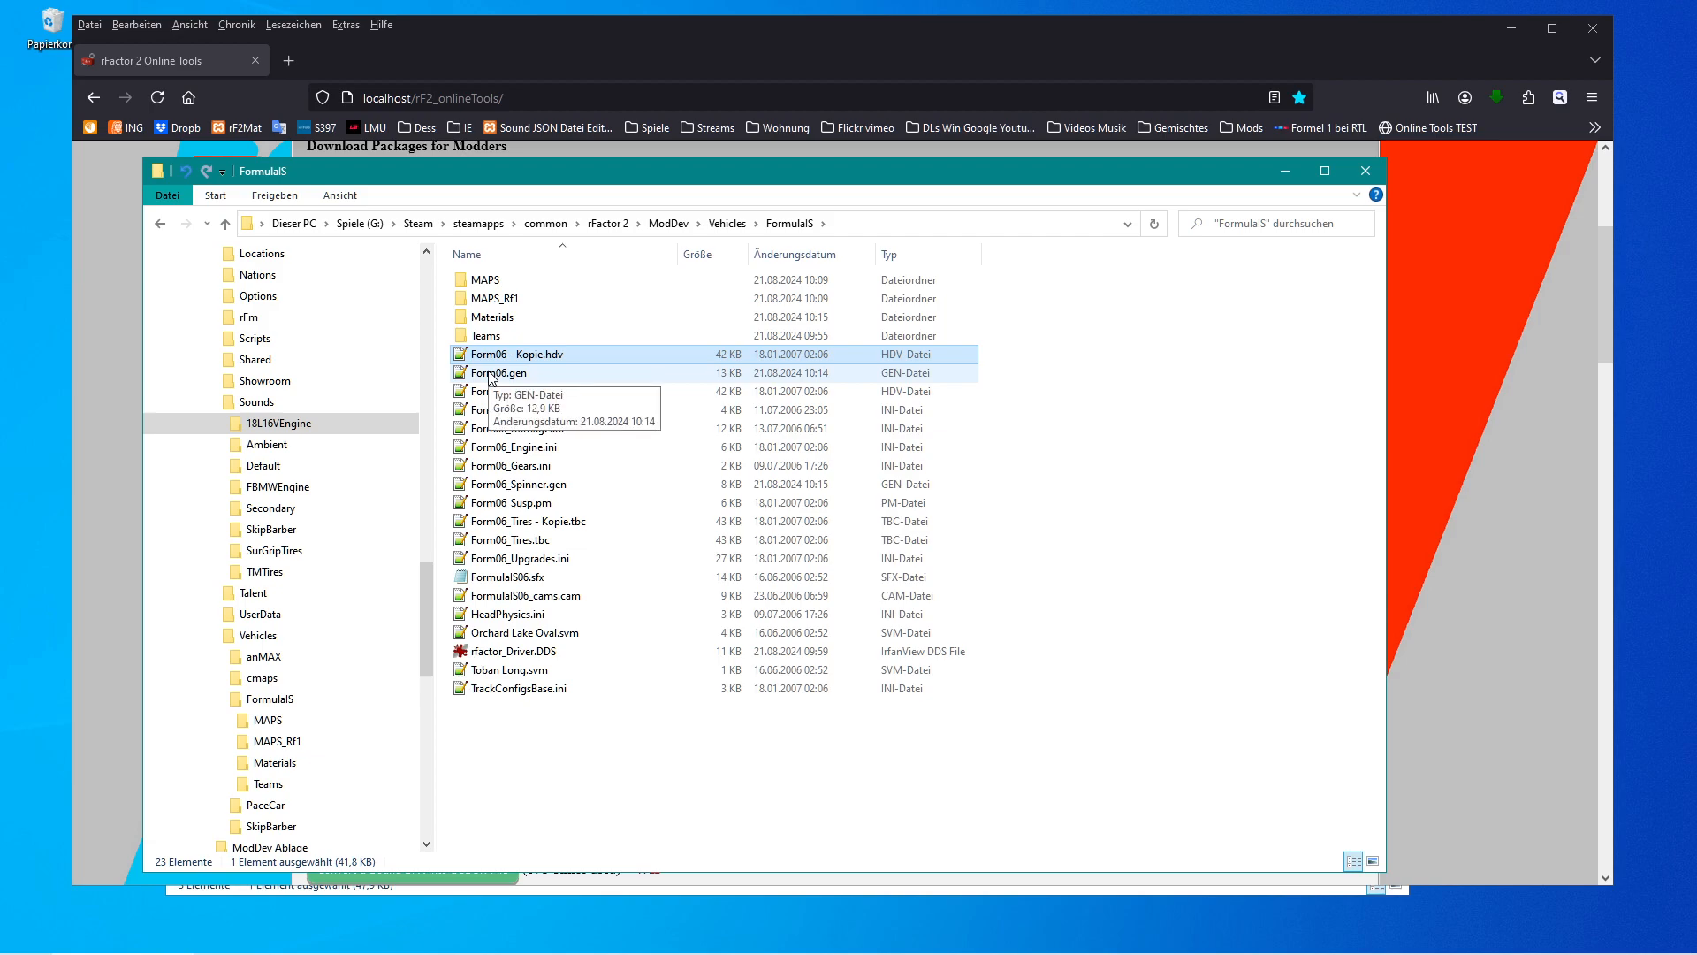
Open Form06_Tires.tbc, delete every compound after the first Super Soft compound down to the end of the file, and save.
{"action": "double_click", "coordinate": [461, 541]}
{"action": "left_click_drag", "start_coordinate": [1446, 202], "coordinate": [1443, 300]}
{"action": "scroll", "coordinate": [423, 431], "scroll_direction": "down", "scroll_amount": 12}
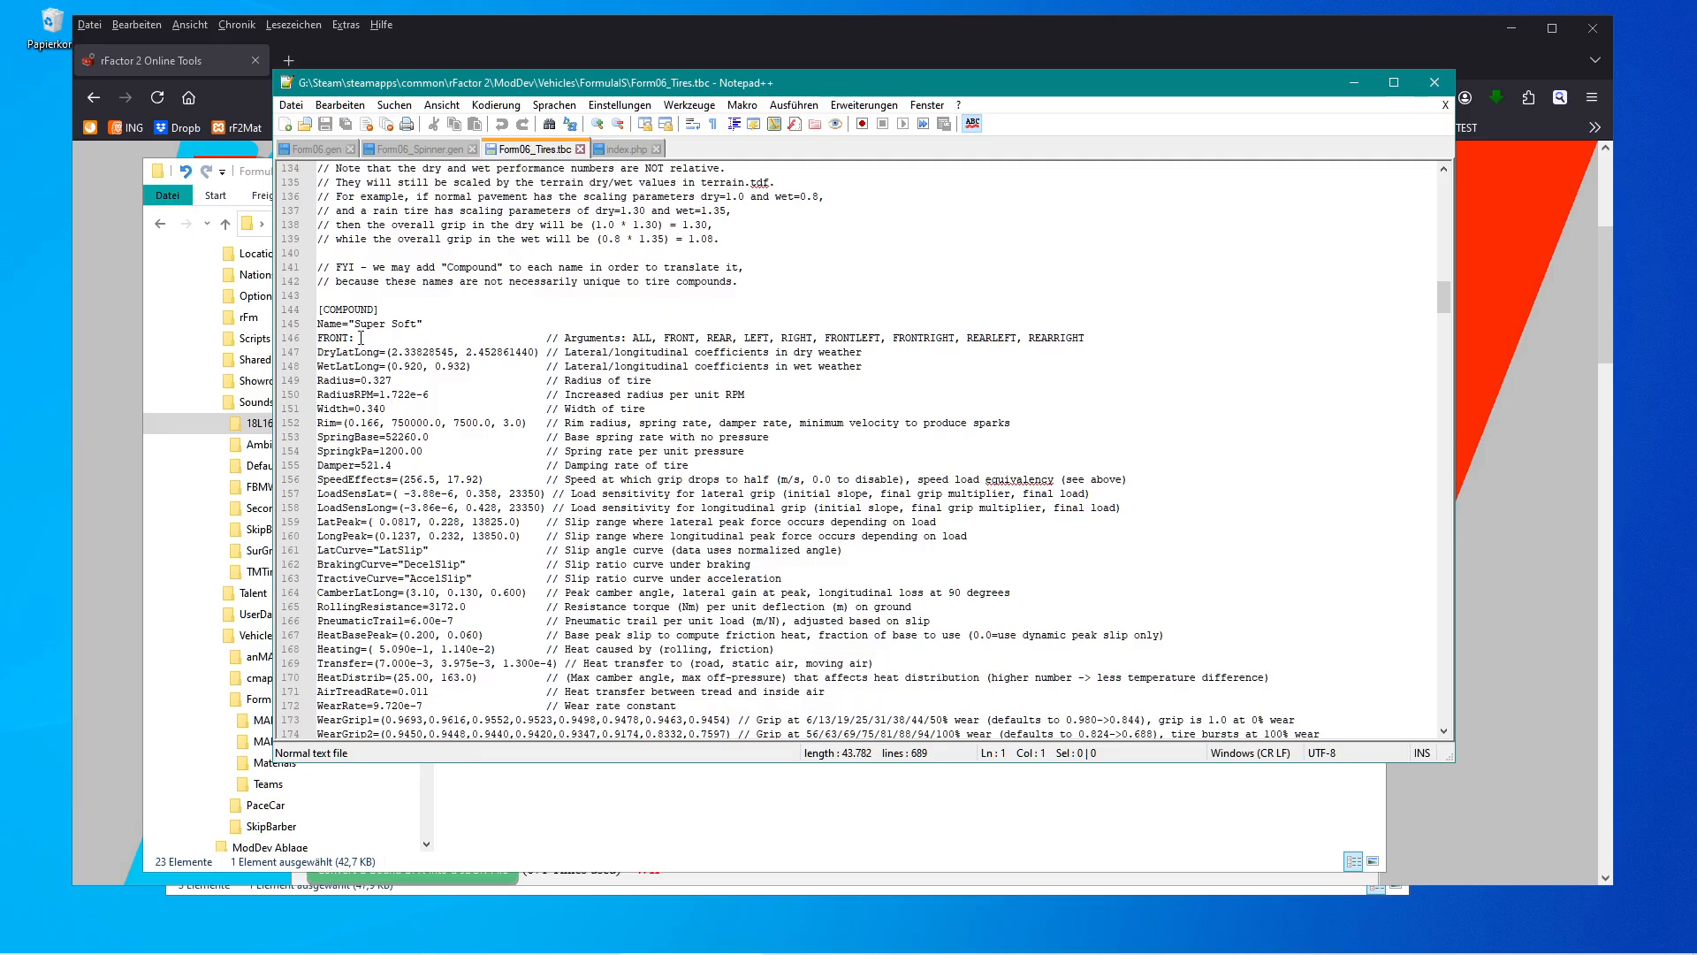
{"action": "scroll", "coordinate": [358, 340], "scroll_direction": "down", "scroll_amount": 11}
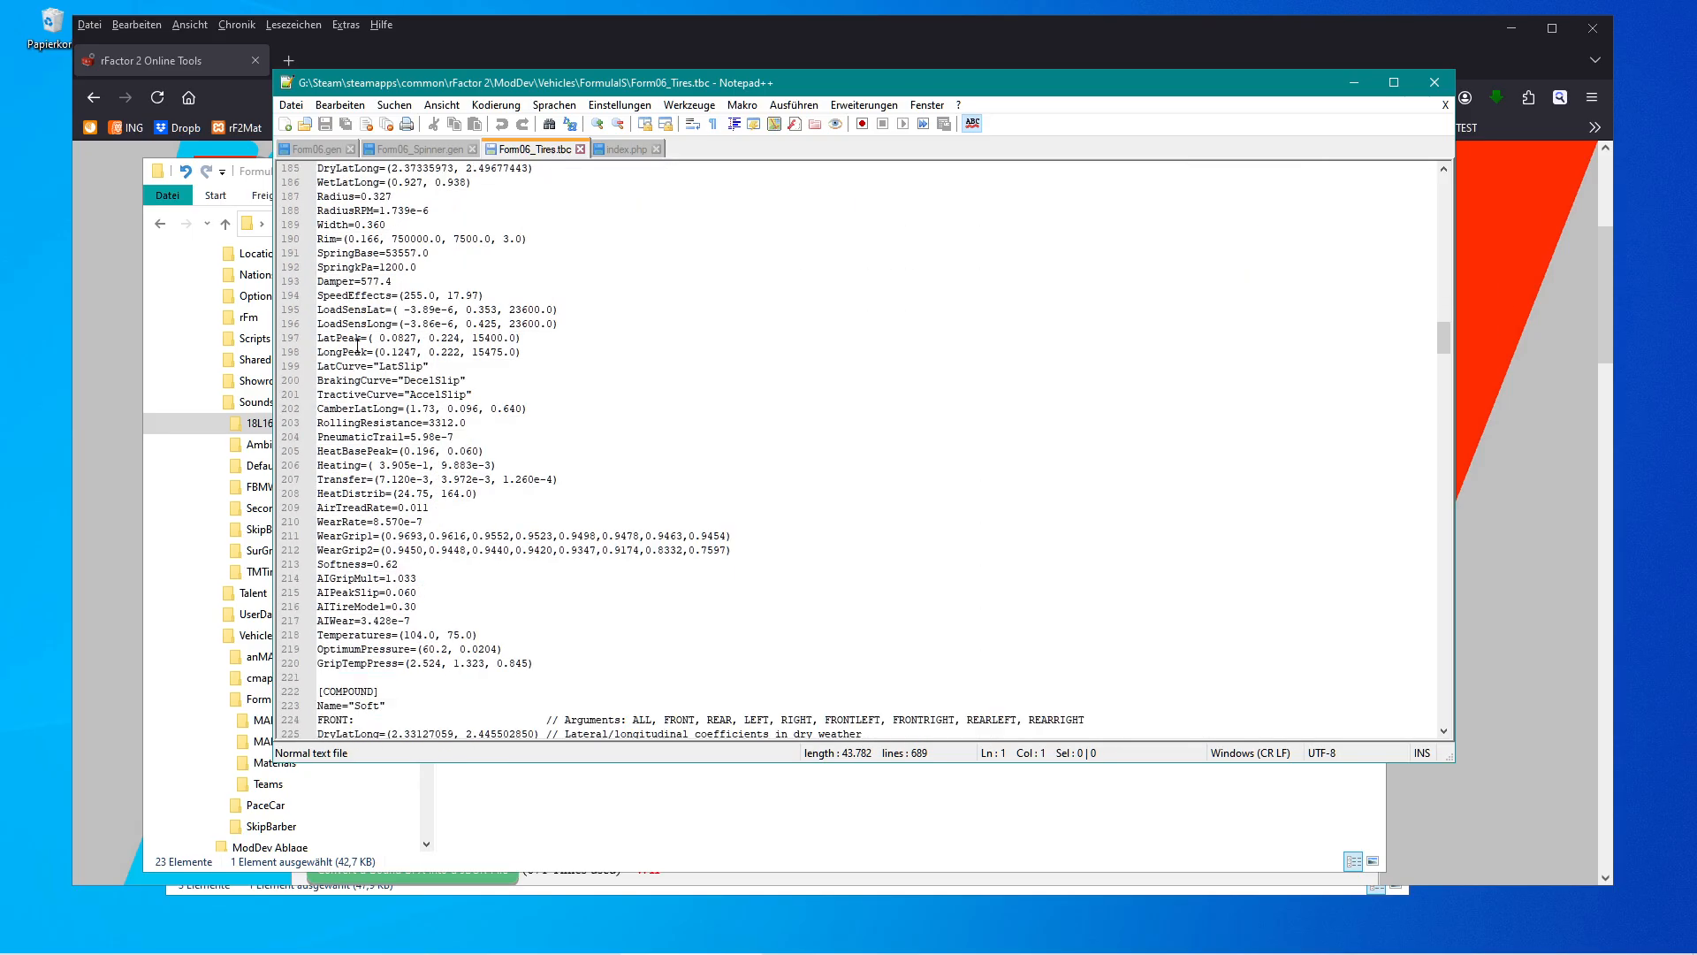
{"action": "left_click", "coordinate": [320, 563]}
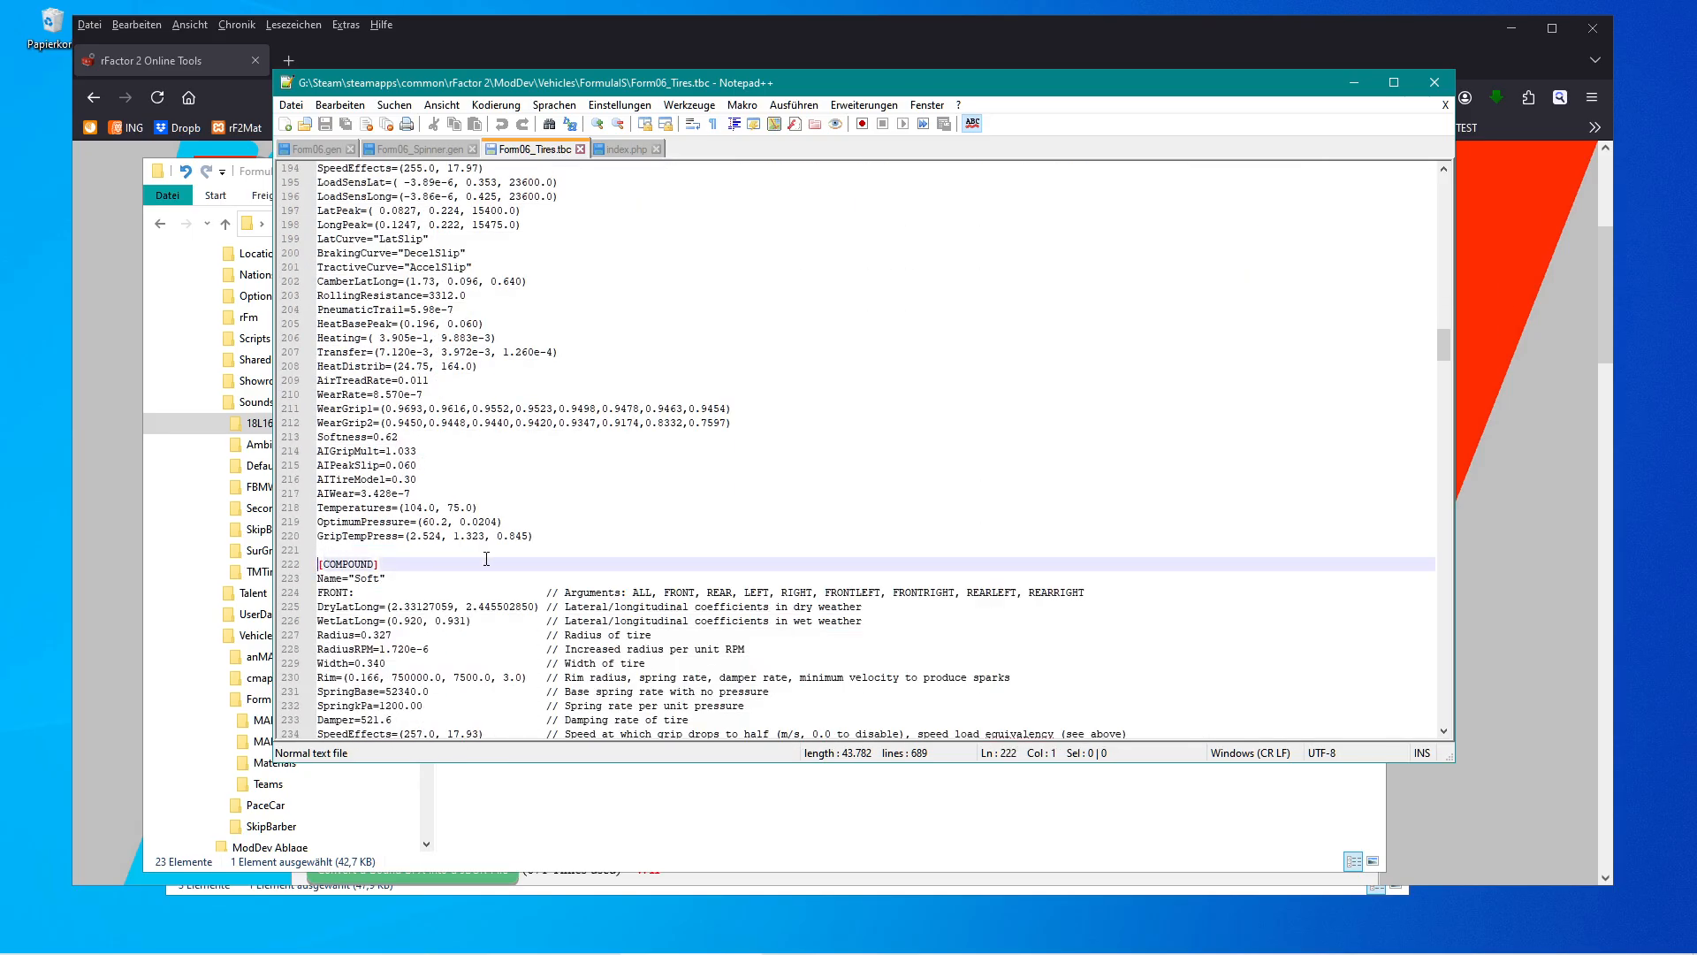
{"action": "left_click_drag", "start_coordinate": [1446, 336], "coordinate": [1445, 713]}
{"action": "left_click", "coordinate": [737, 705], "text": "shift"}
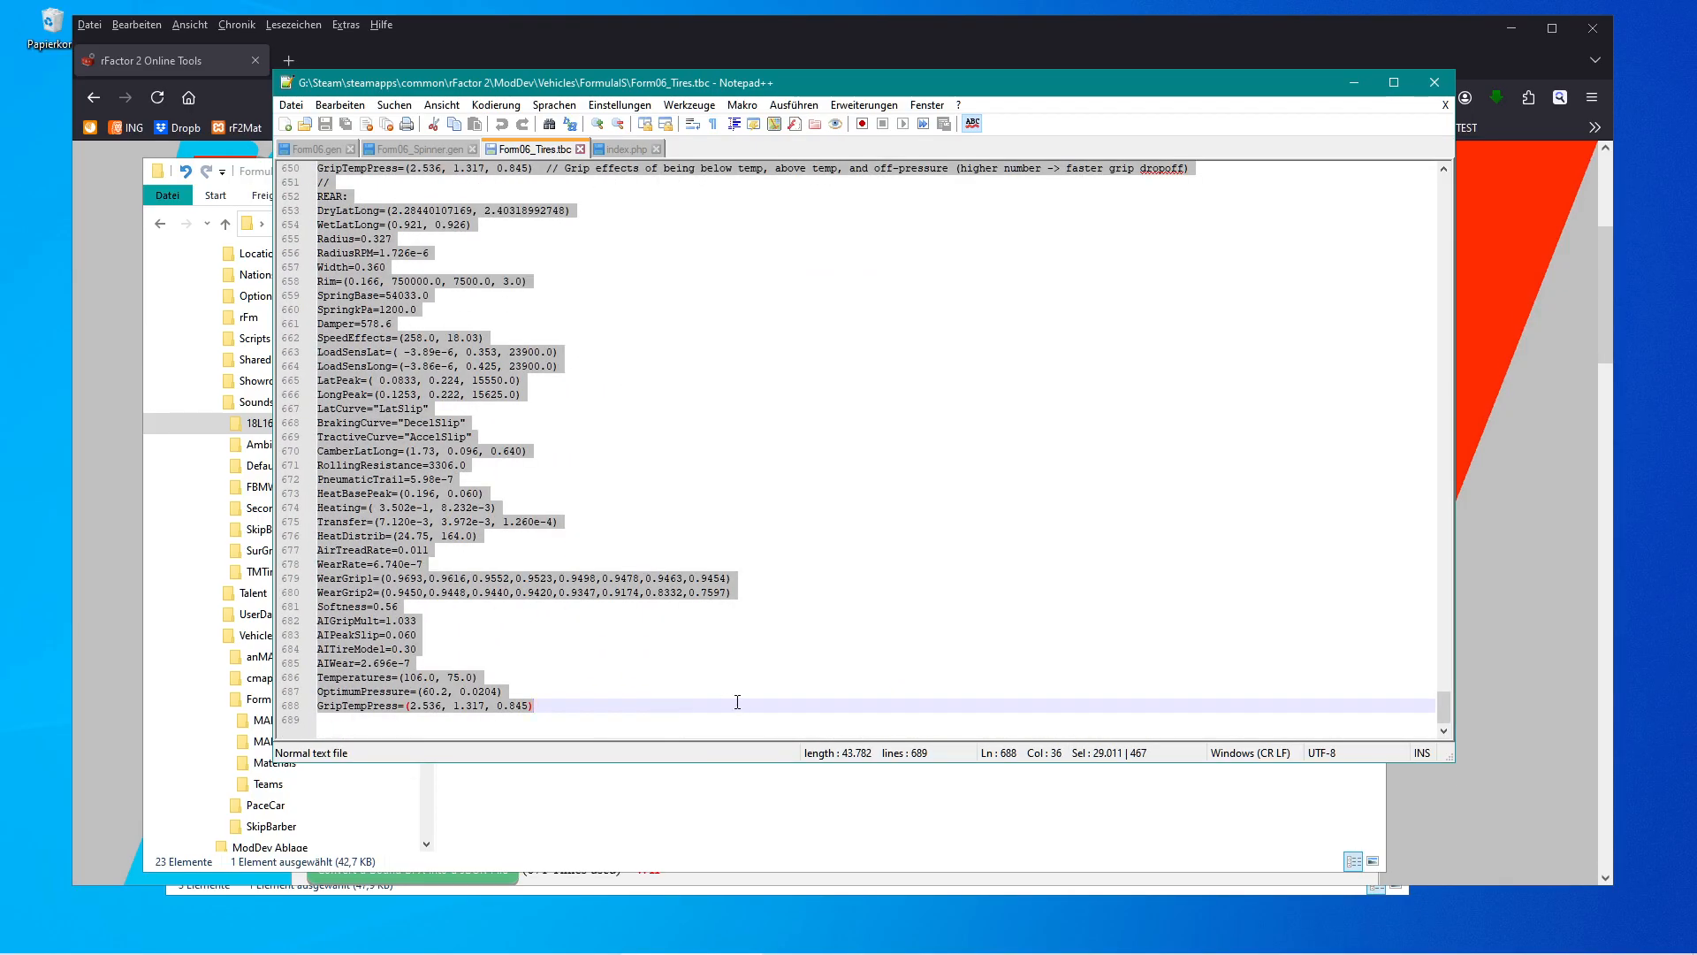
{"action": "key", "text": "Delete"}
{"action": "scroll", "coordinate": [776, 577], "scroll_direction": "up", "scroll_amount": 3}
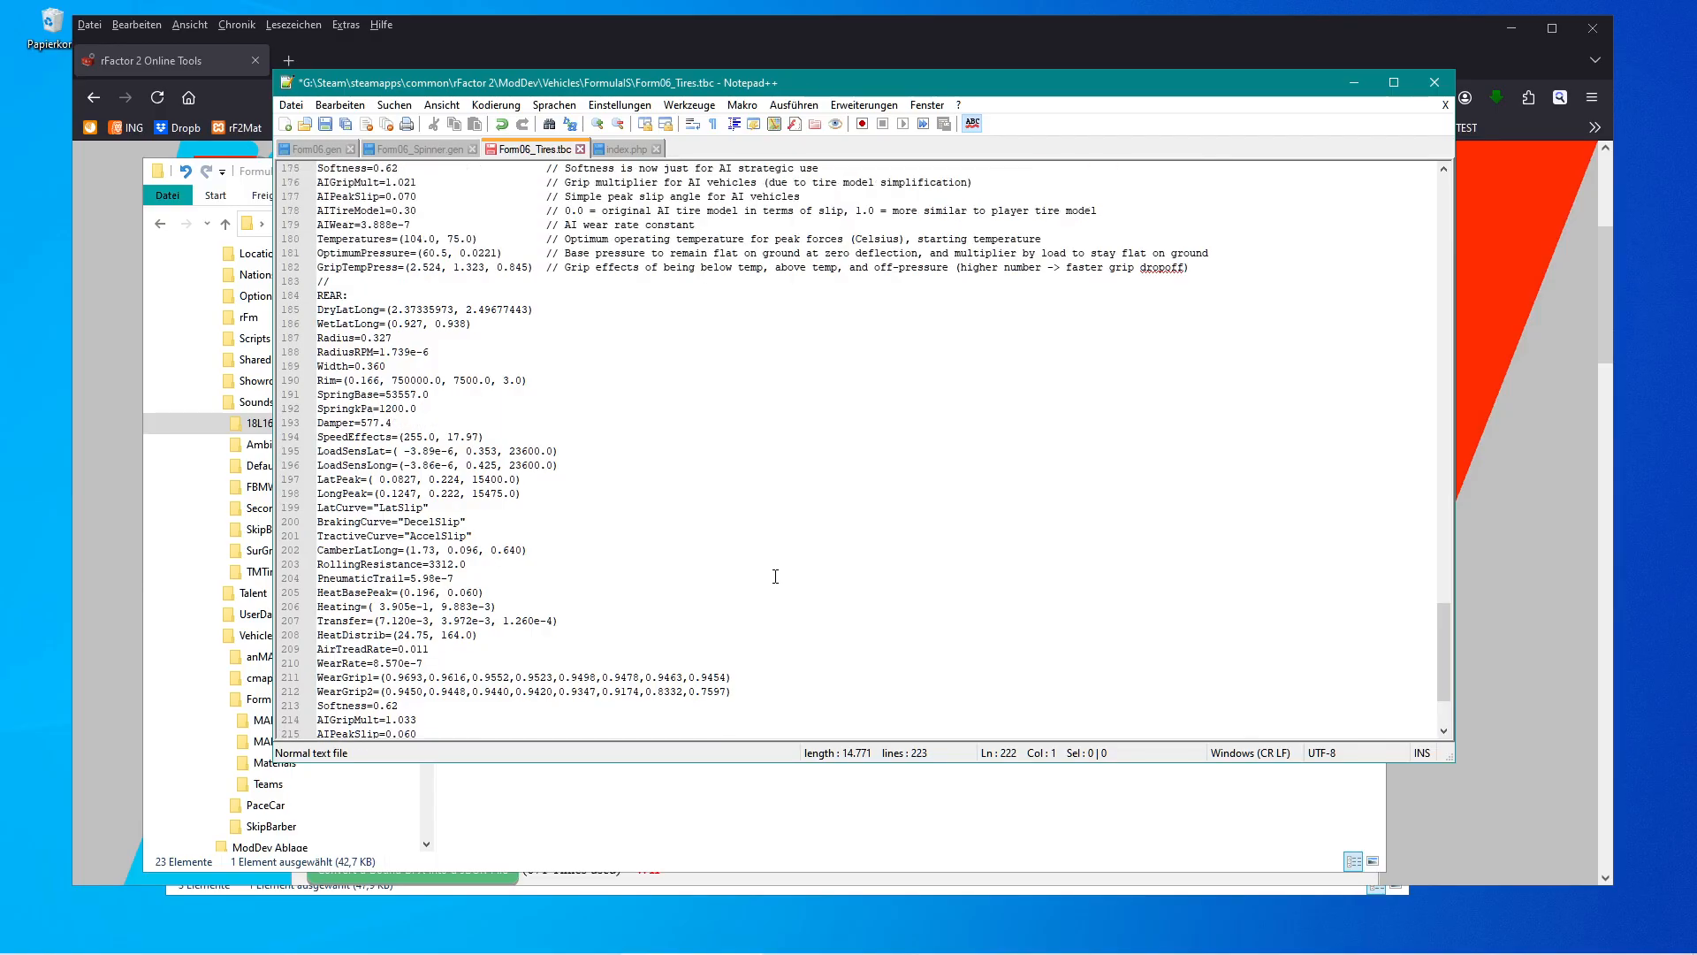
{"action": "scroll", "coordinate": [775, 577], "scroll_direction": "up", "scroll_amount": 16}
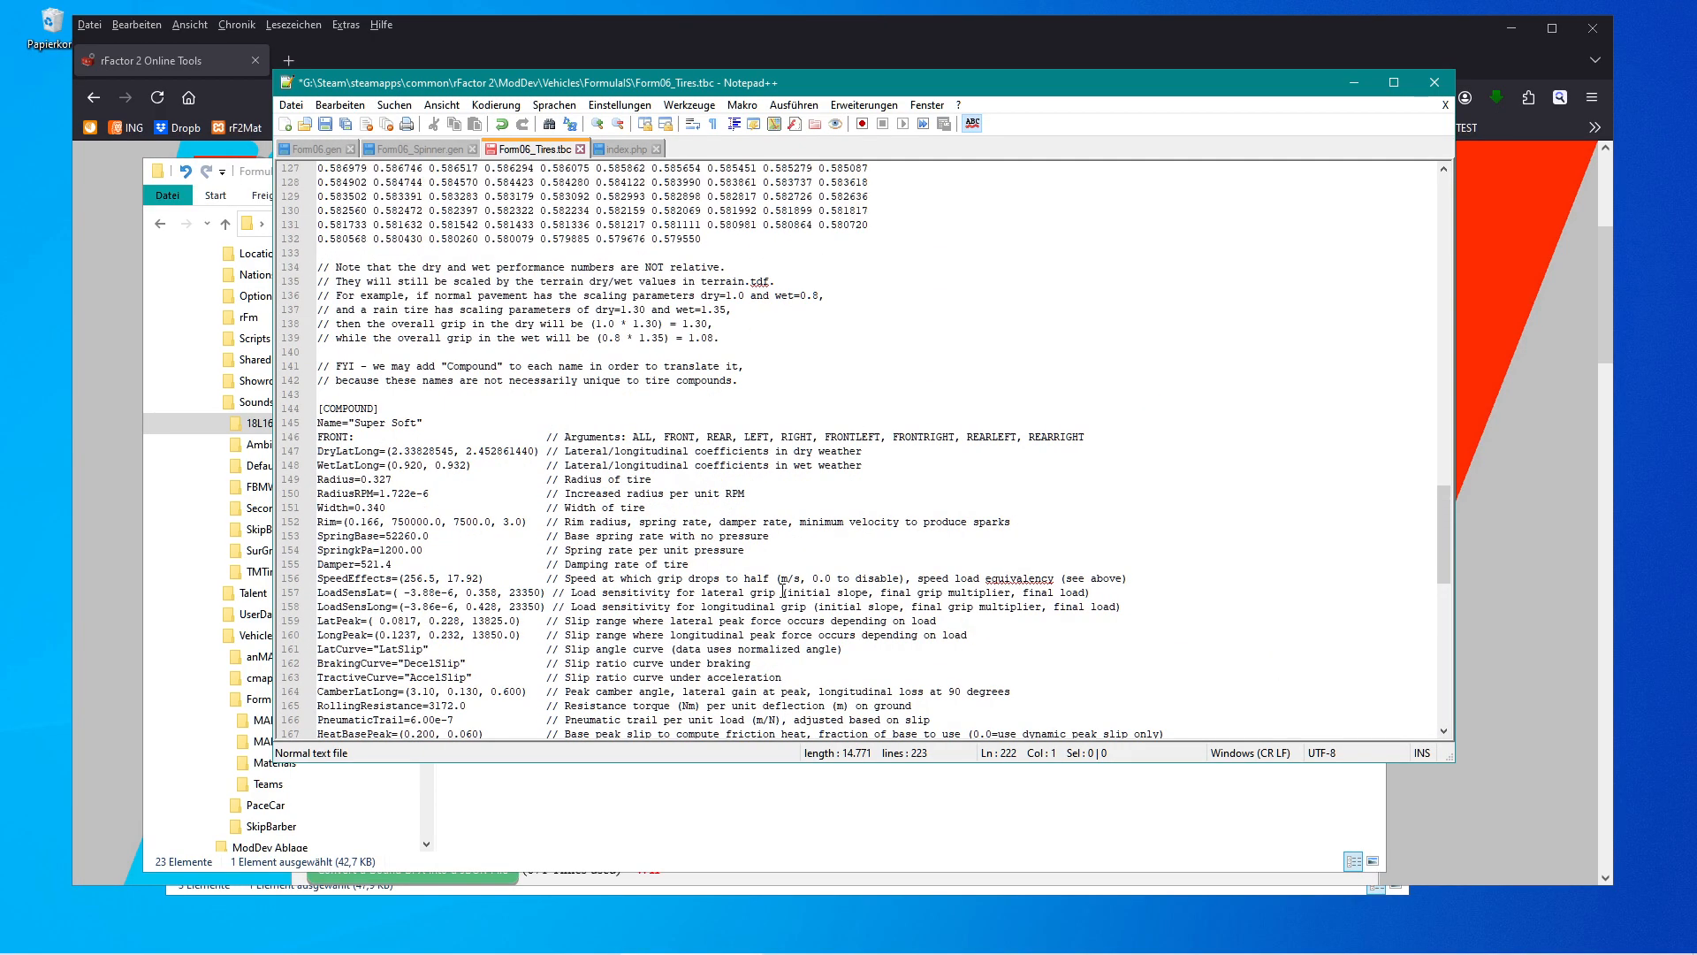
{"action": "left_click", "coordinate": [325, 124]}
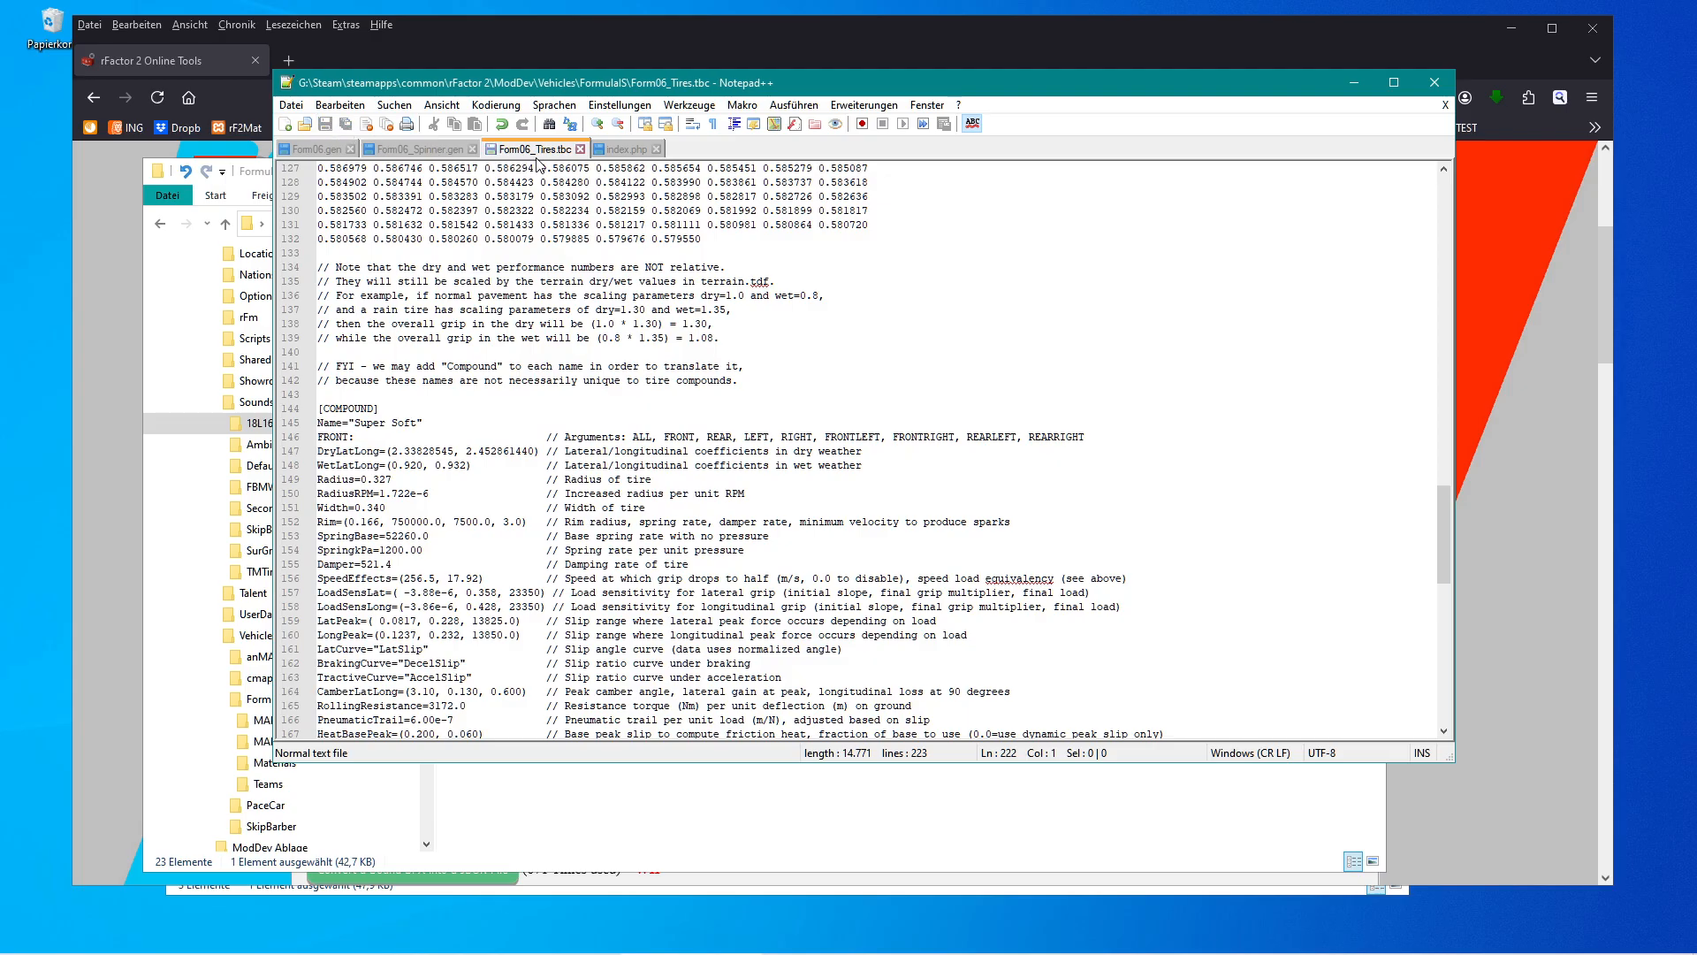
Delete one character from the language check on line 23 of index.php and open the tool that generates a basic rF2 file set from an rF1 mod.
{"action": "left_click", "coordinate": [580, 148]}
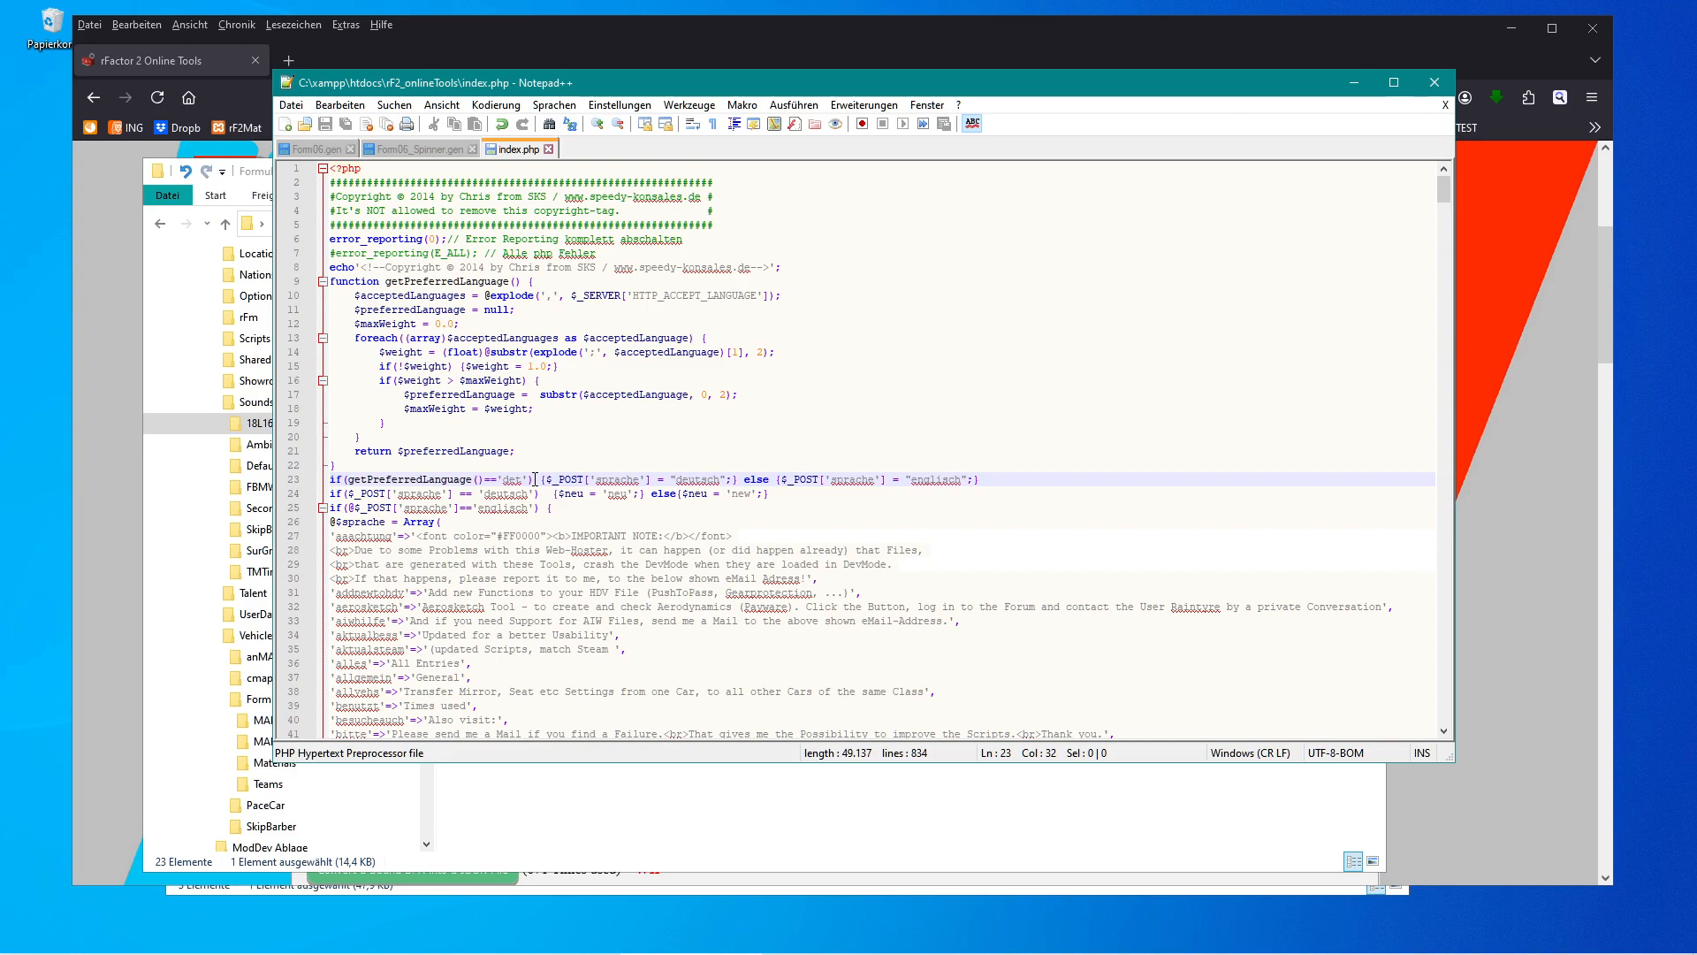
{"action": "key", "text": "BackSpace"}
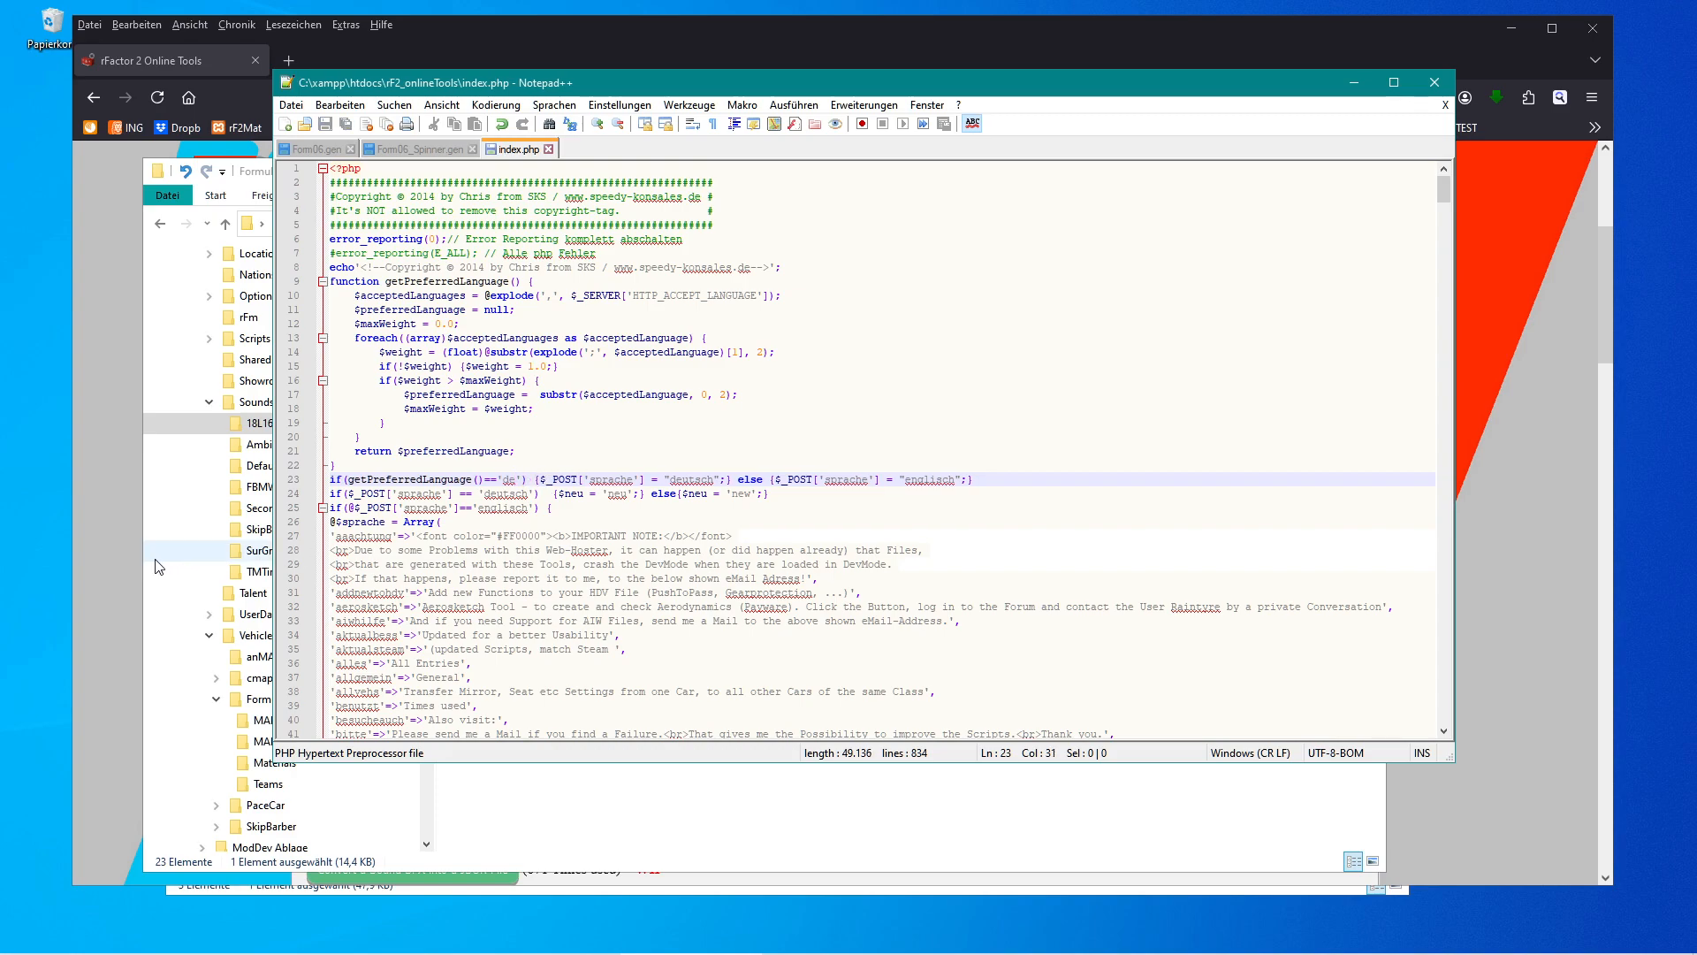
{"action": "left_click", "coordinate": [109, 571]}
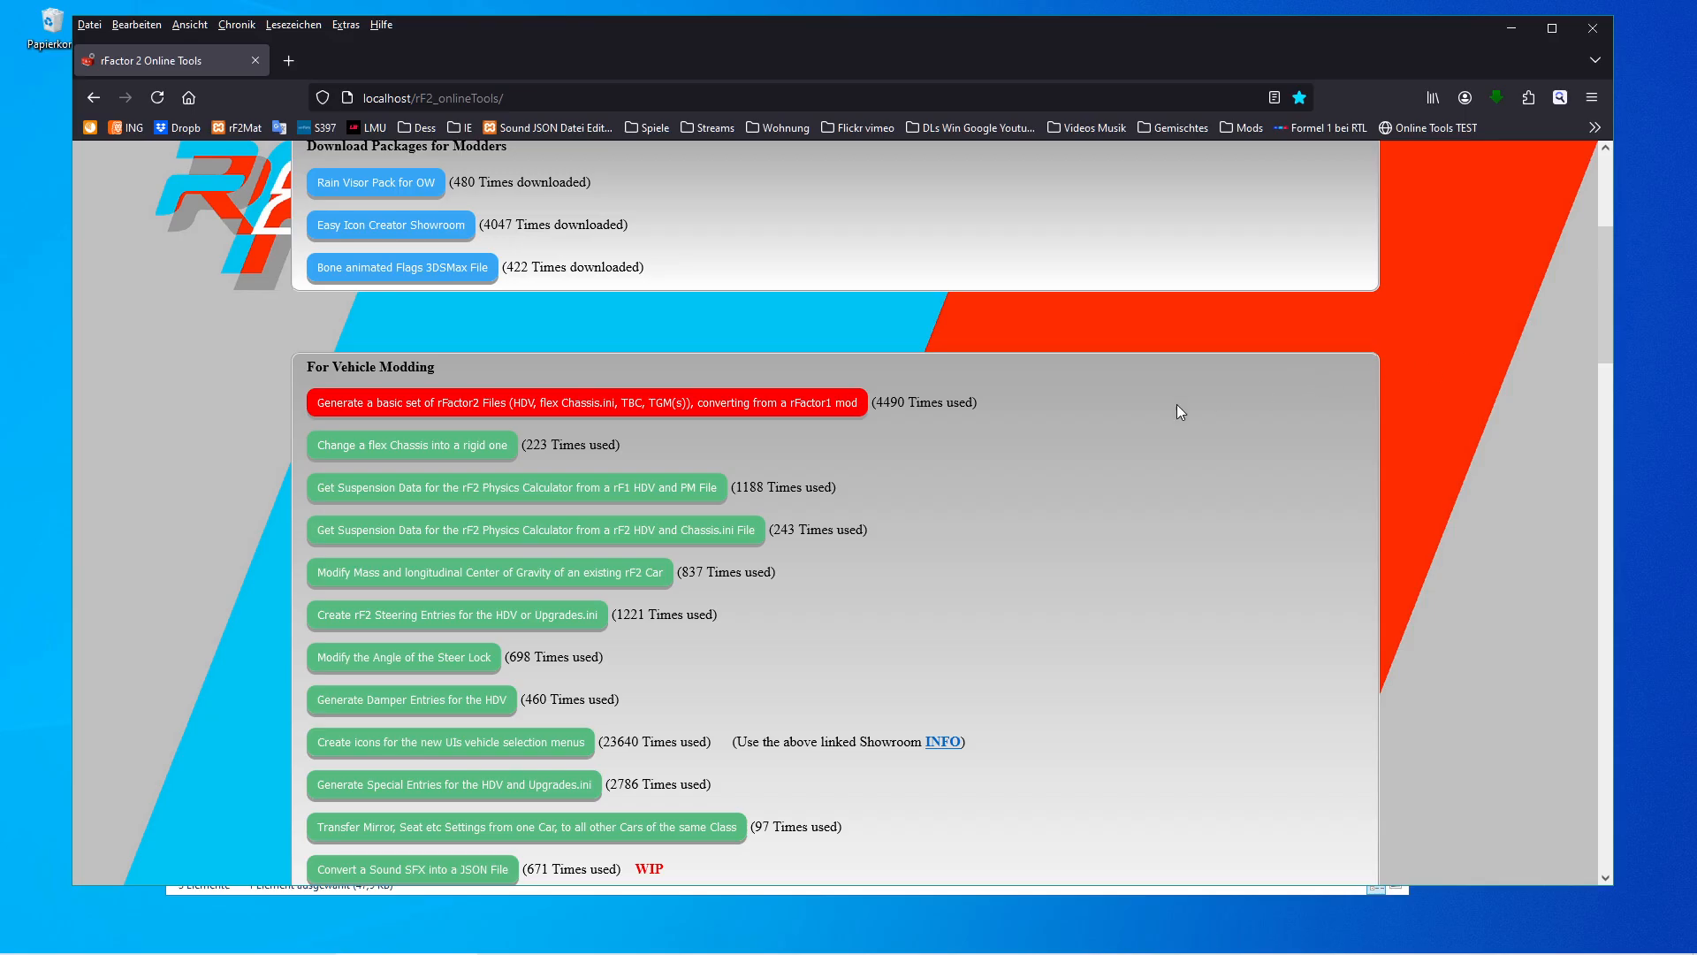
{"action": "left_click", "coordinate": [588, 403]}
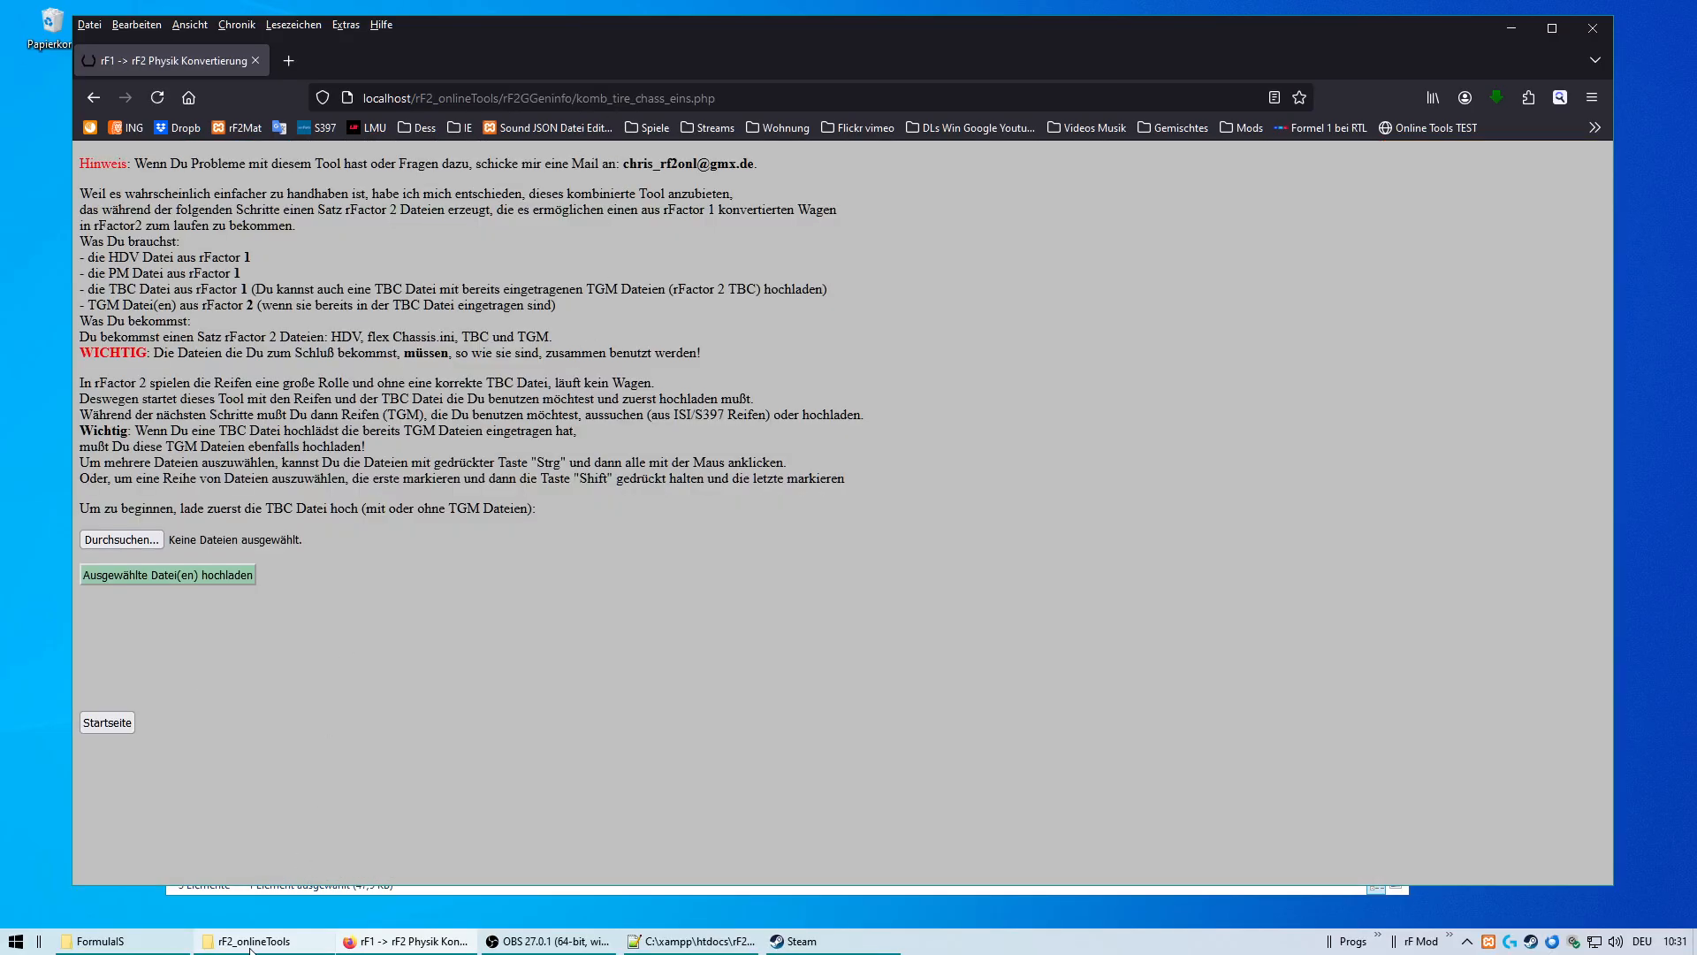
Open komb_tire_chass_eins.php and komb_tire_chass_zwei.php from the rF2GGeninfo folder in Notepad++.
{"action": "left_click", "coordinate": [239, 941]}
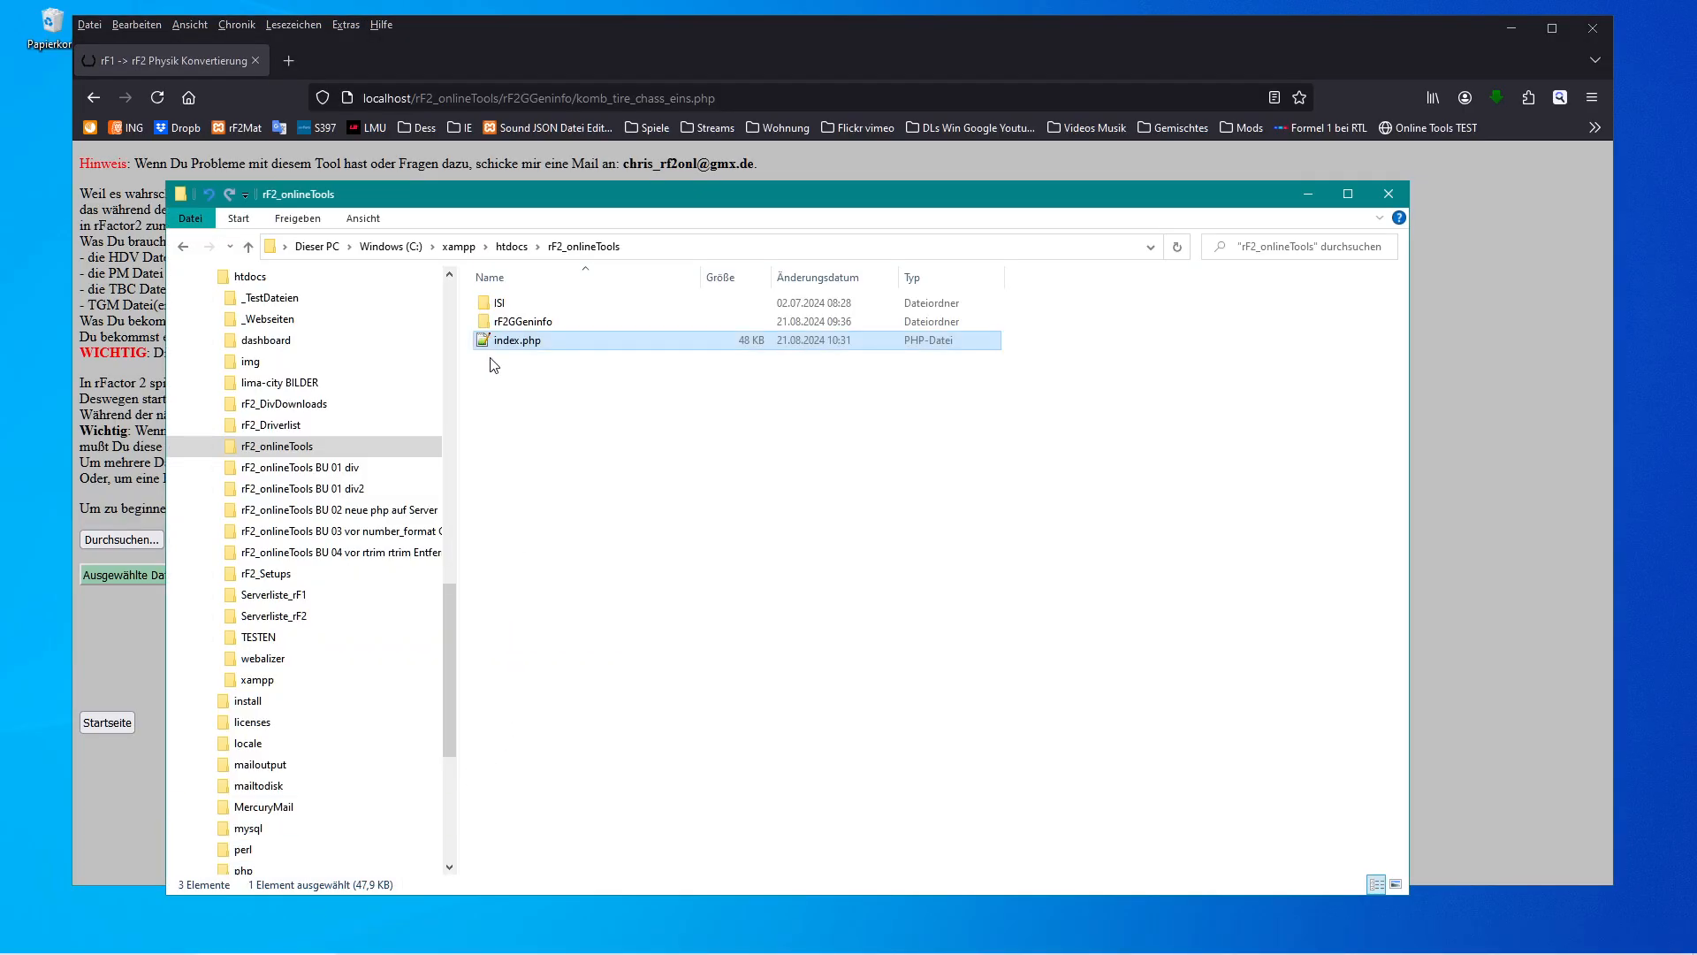
{"action": "left_click", "coordinate": [481, 323]}
{"action": "double_click", "coordinate": [481, 323]}
{"action": "scroll", "coordinate": [655, 619], "scroll_direction": "down", "scroll_amount": 10}
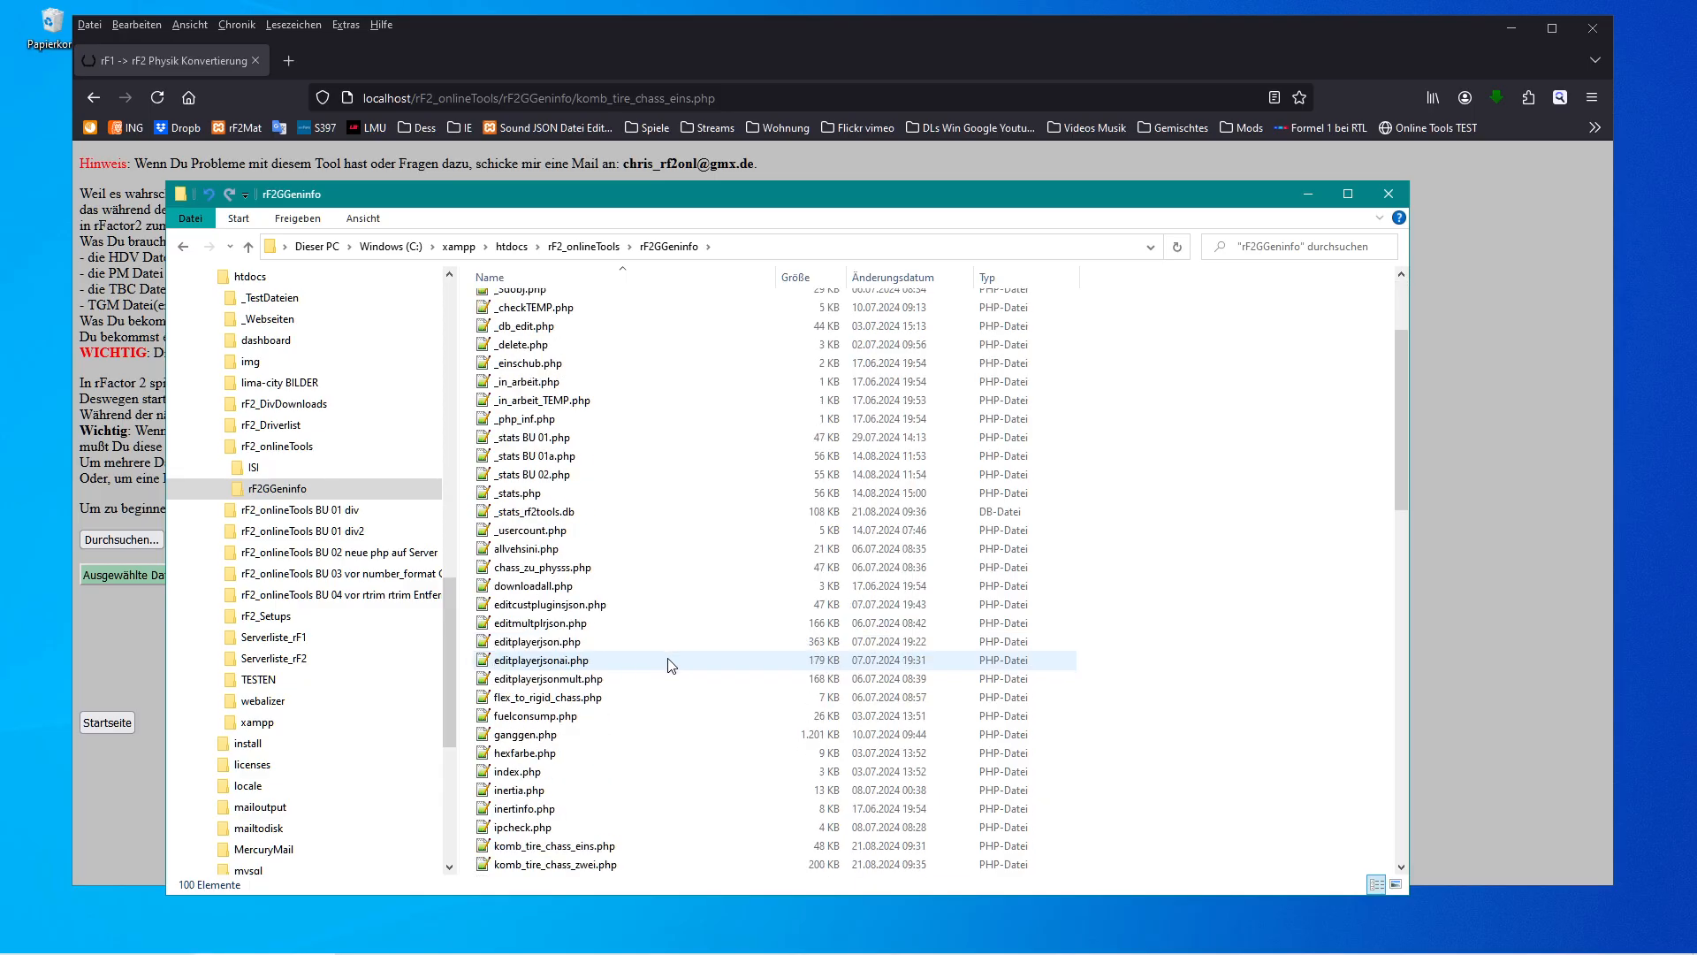
{"action": "scroll", "coordinate": [668, 672], "scroll_direction": "down", "scroll_amount": 5}
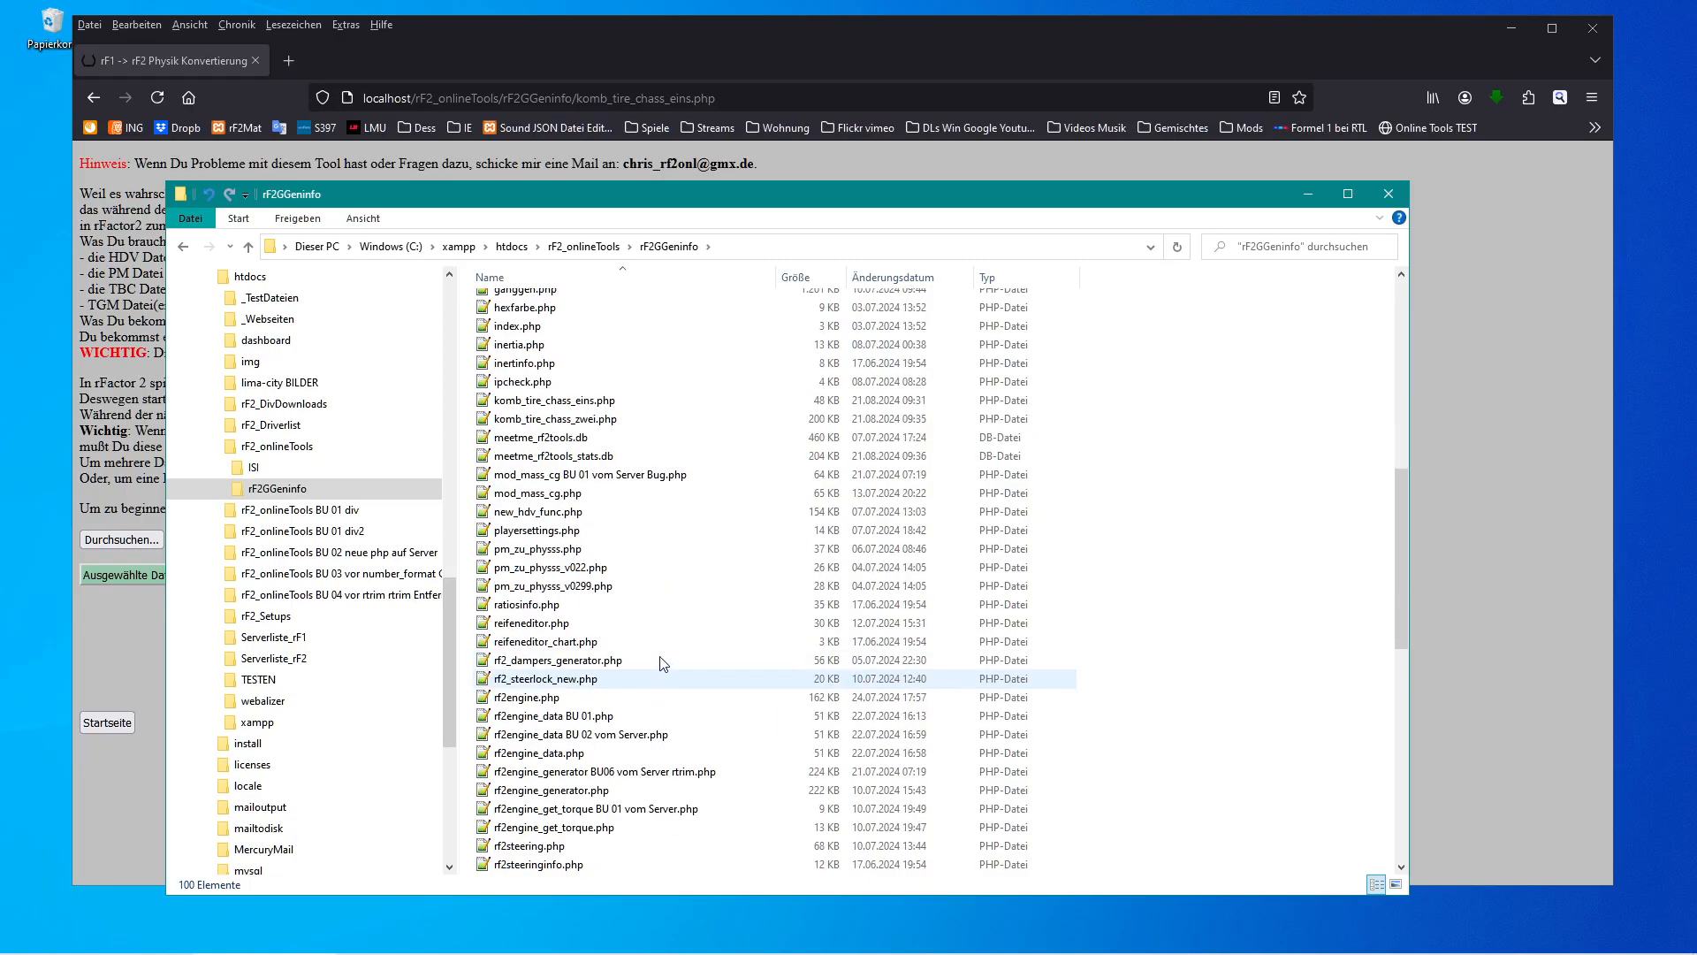
{"action": "left_click", "coordinate": [555, 401]}
{"action": "left_click", "coordinate": [562, 424], "text": "shift"}
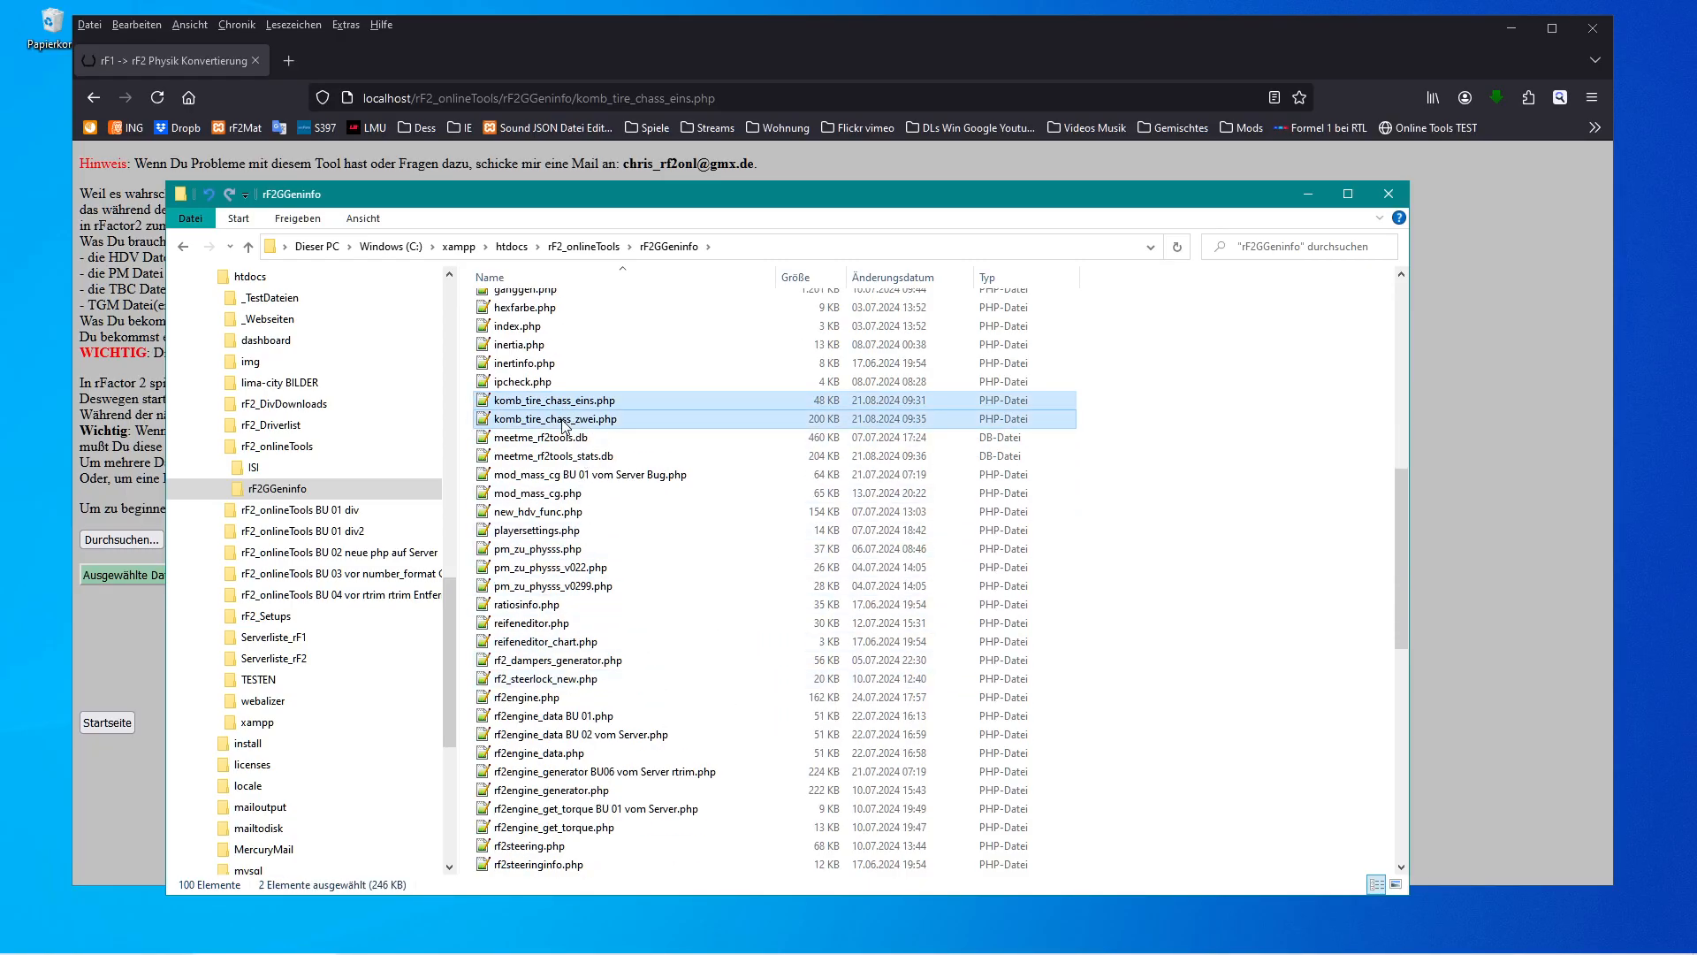
{"action": "right_click", "coordinate": [563, 422]}
{"action": "left_click", "coordinate": [591, 433]}
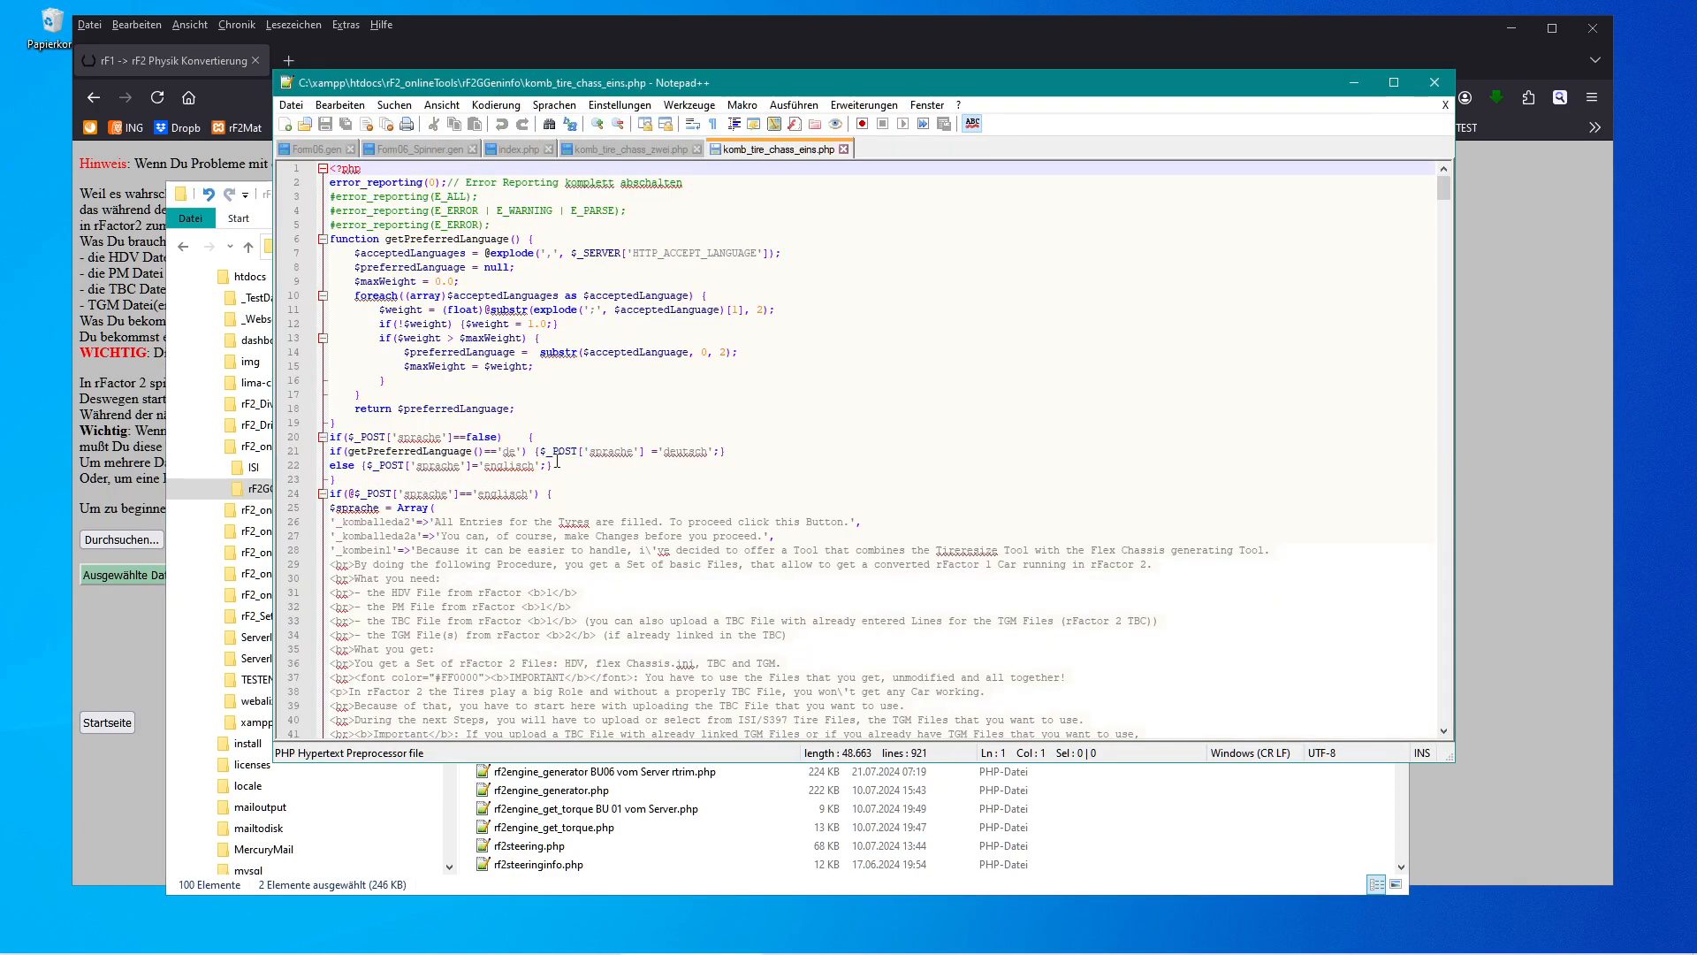
Append a "u" to the 'de' language check in komb_tire_chass_eins.php and save the file.
{"action": "left_click", "coordinate": [519, 450]}
{"action": "type", "text": "u"}
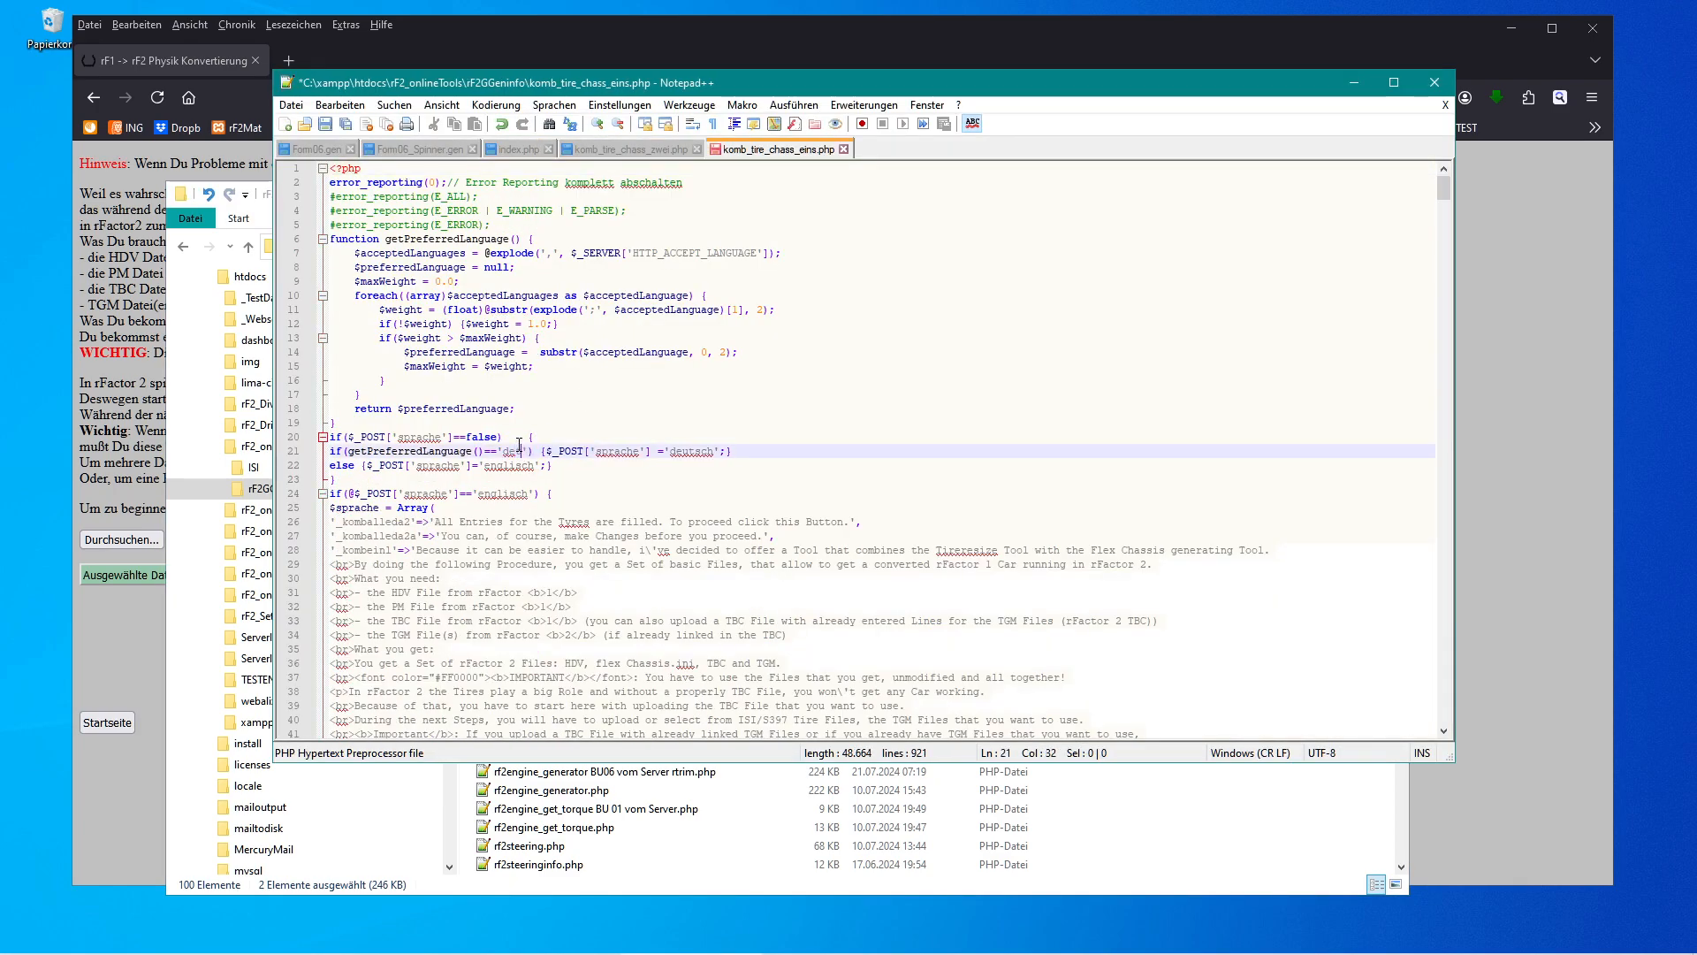
{"action": "key", "text": "ctrl+s"}
Append a "u" to the 'de' language check in komb_tire_chass_zwei.php.
{"action": "left_click", "coordinate": [644, 151]}
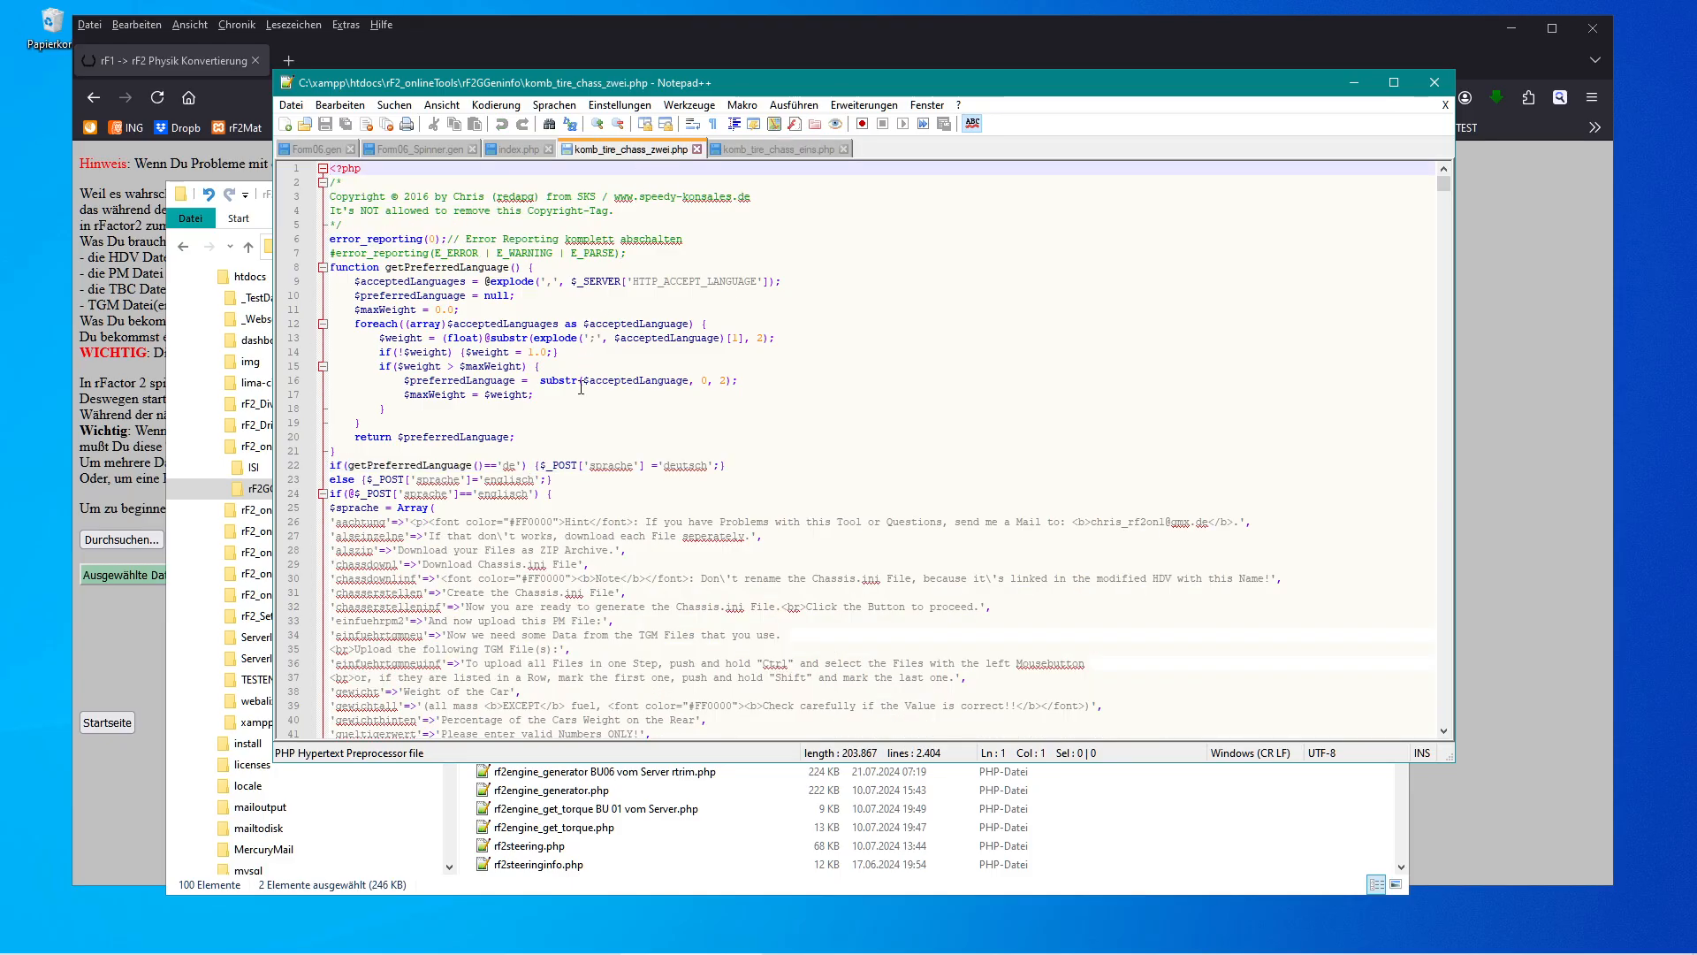
{"action": "left_click", "coordinate": [517, 460]}
{"action": "type", "text": "u"}
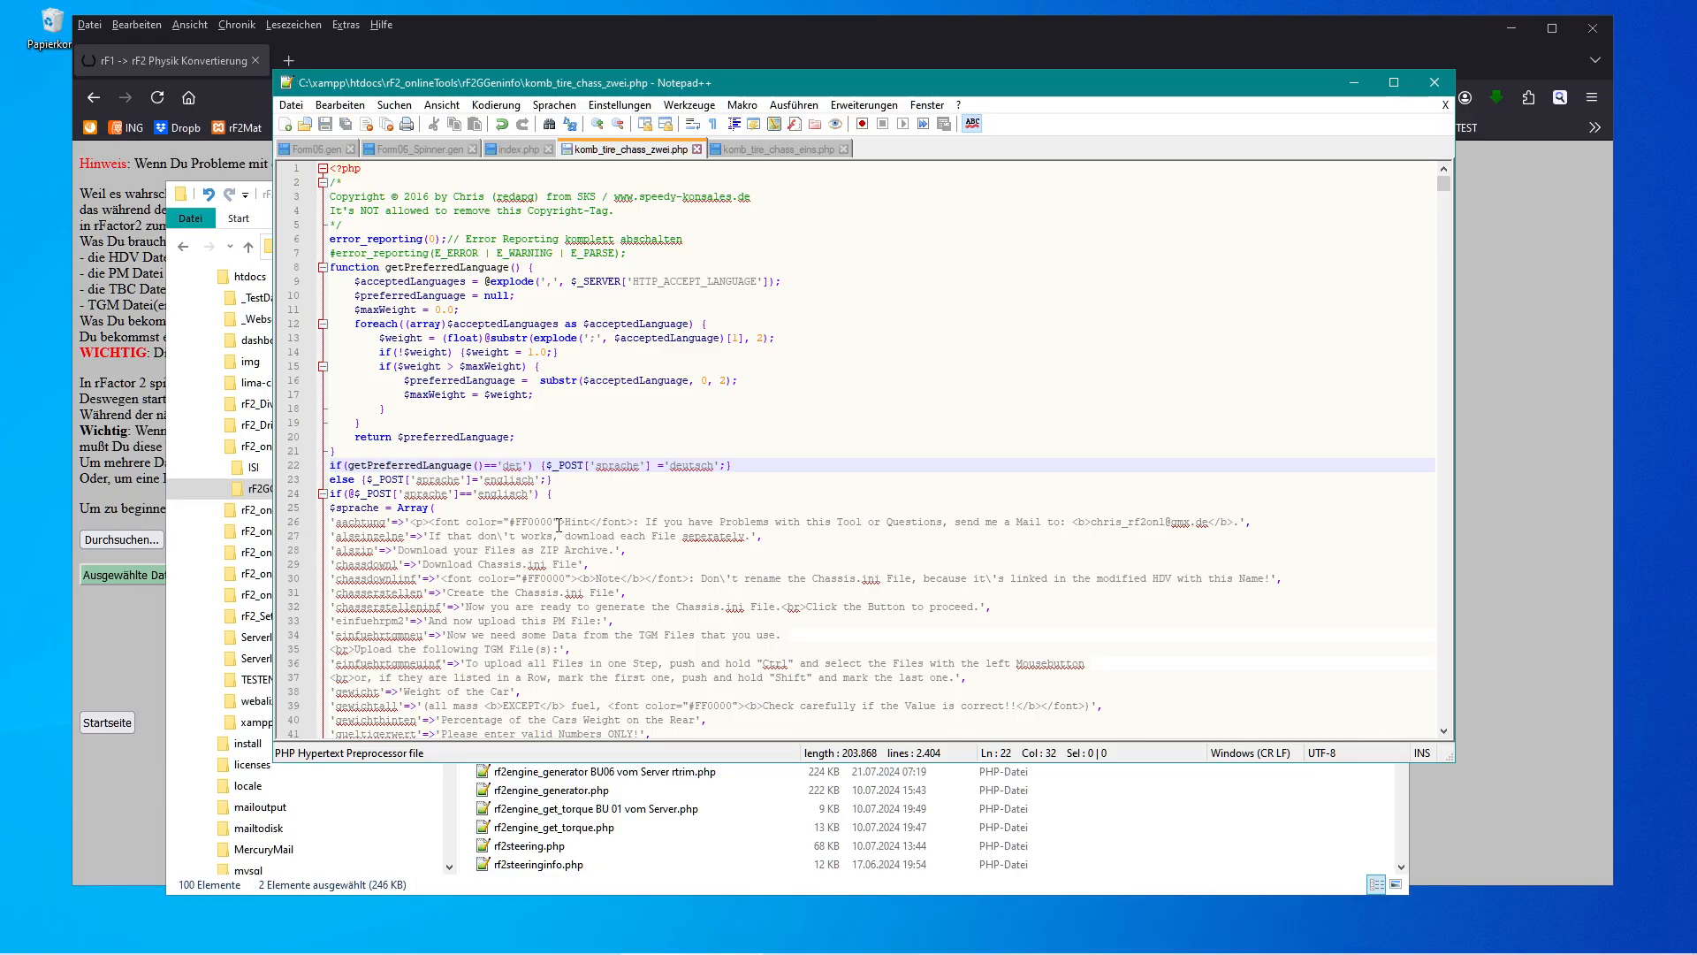
Upload the trimmed Form06_Tires.tbc from the FormulaIS folder to the conversion tool.
{"action": "left_click", "coordinate": [145, 638]}
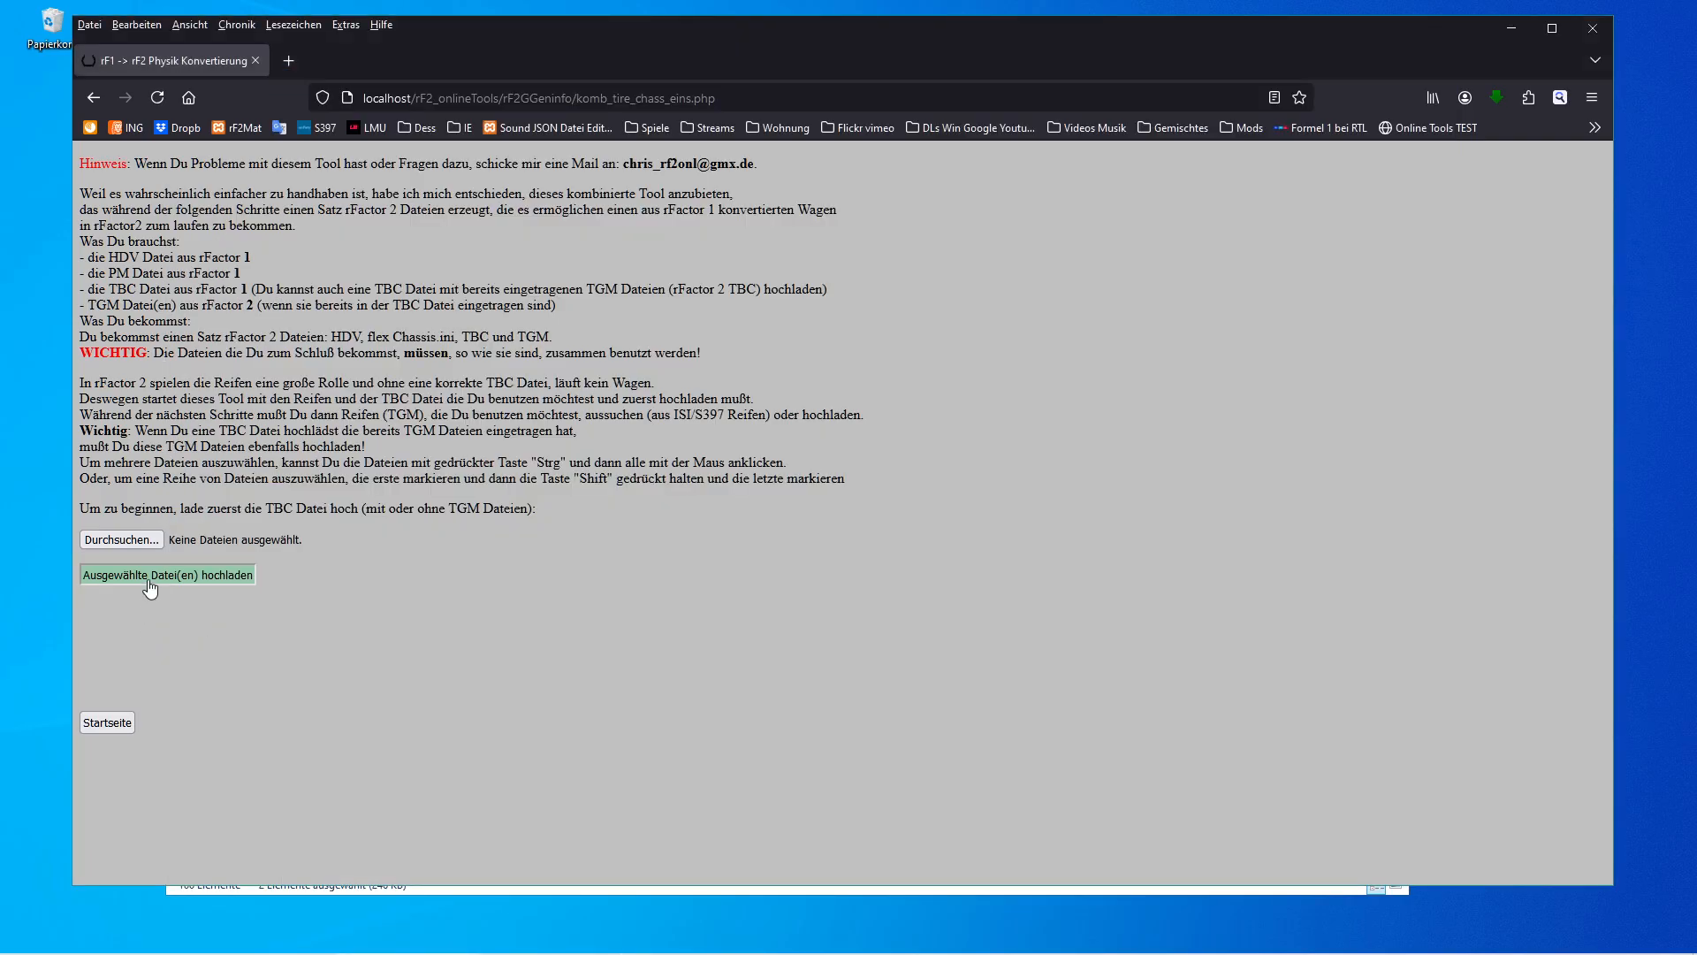
{"action": "left_click", "coordinate": [150, 575]}
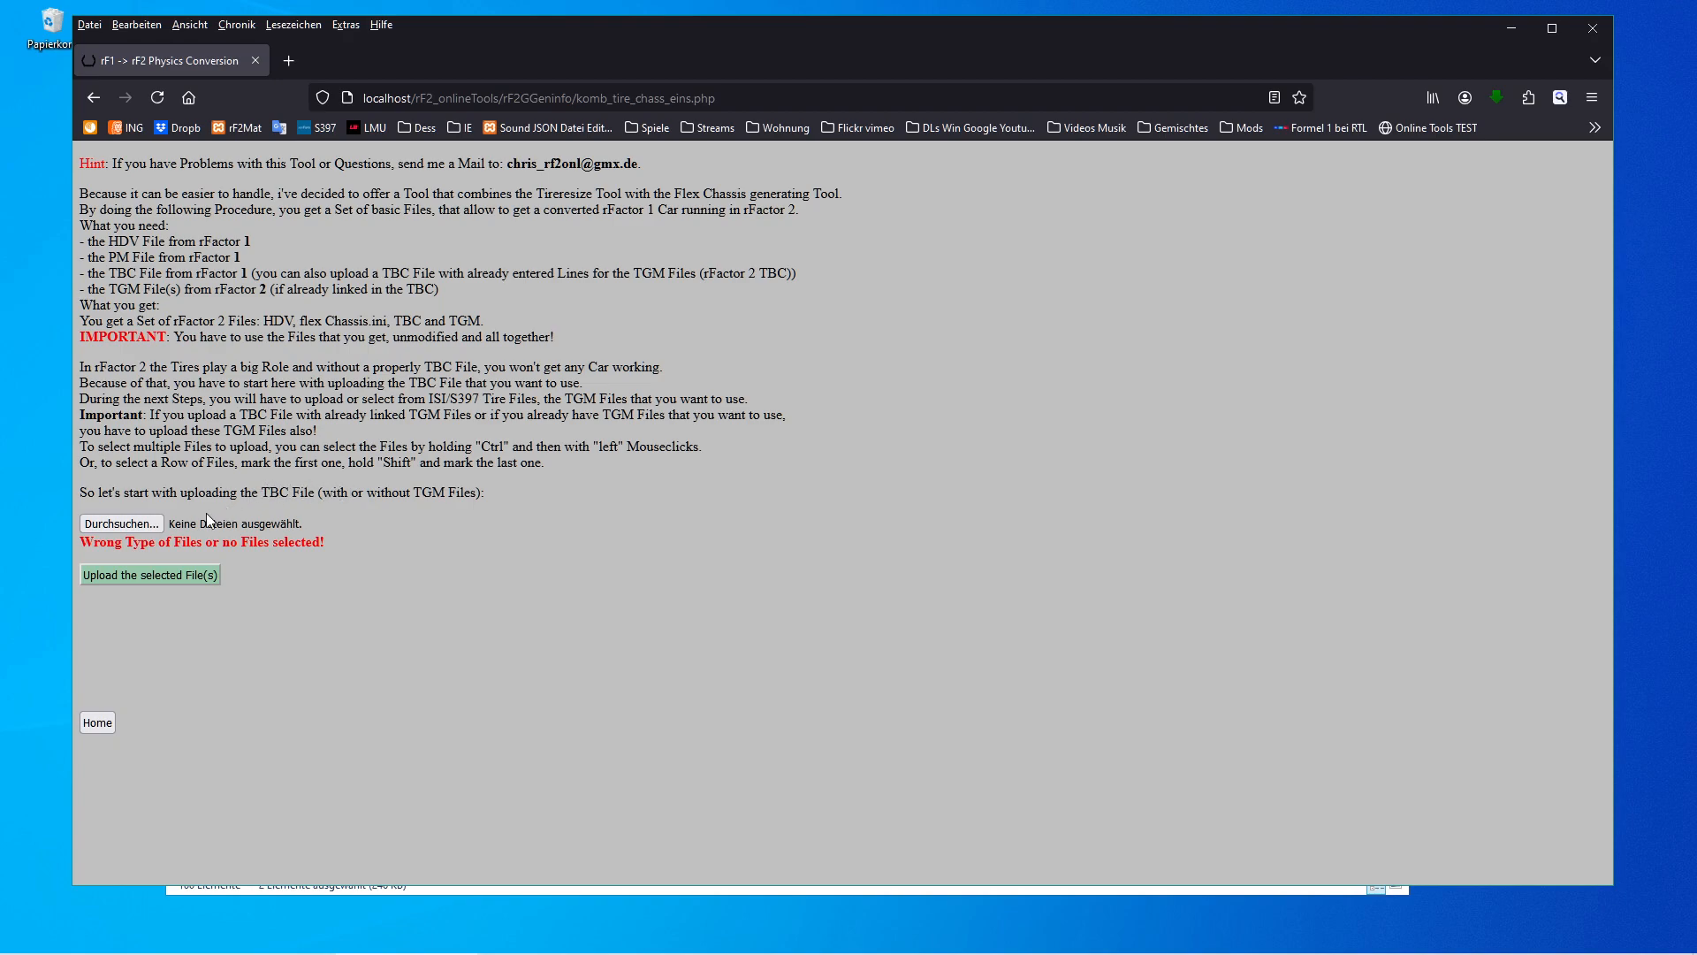
{"action": "left_click", "coordinate": [152, 522]}
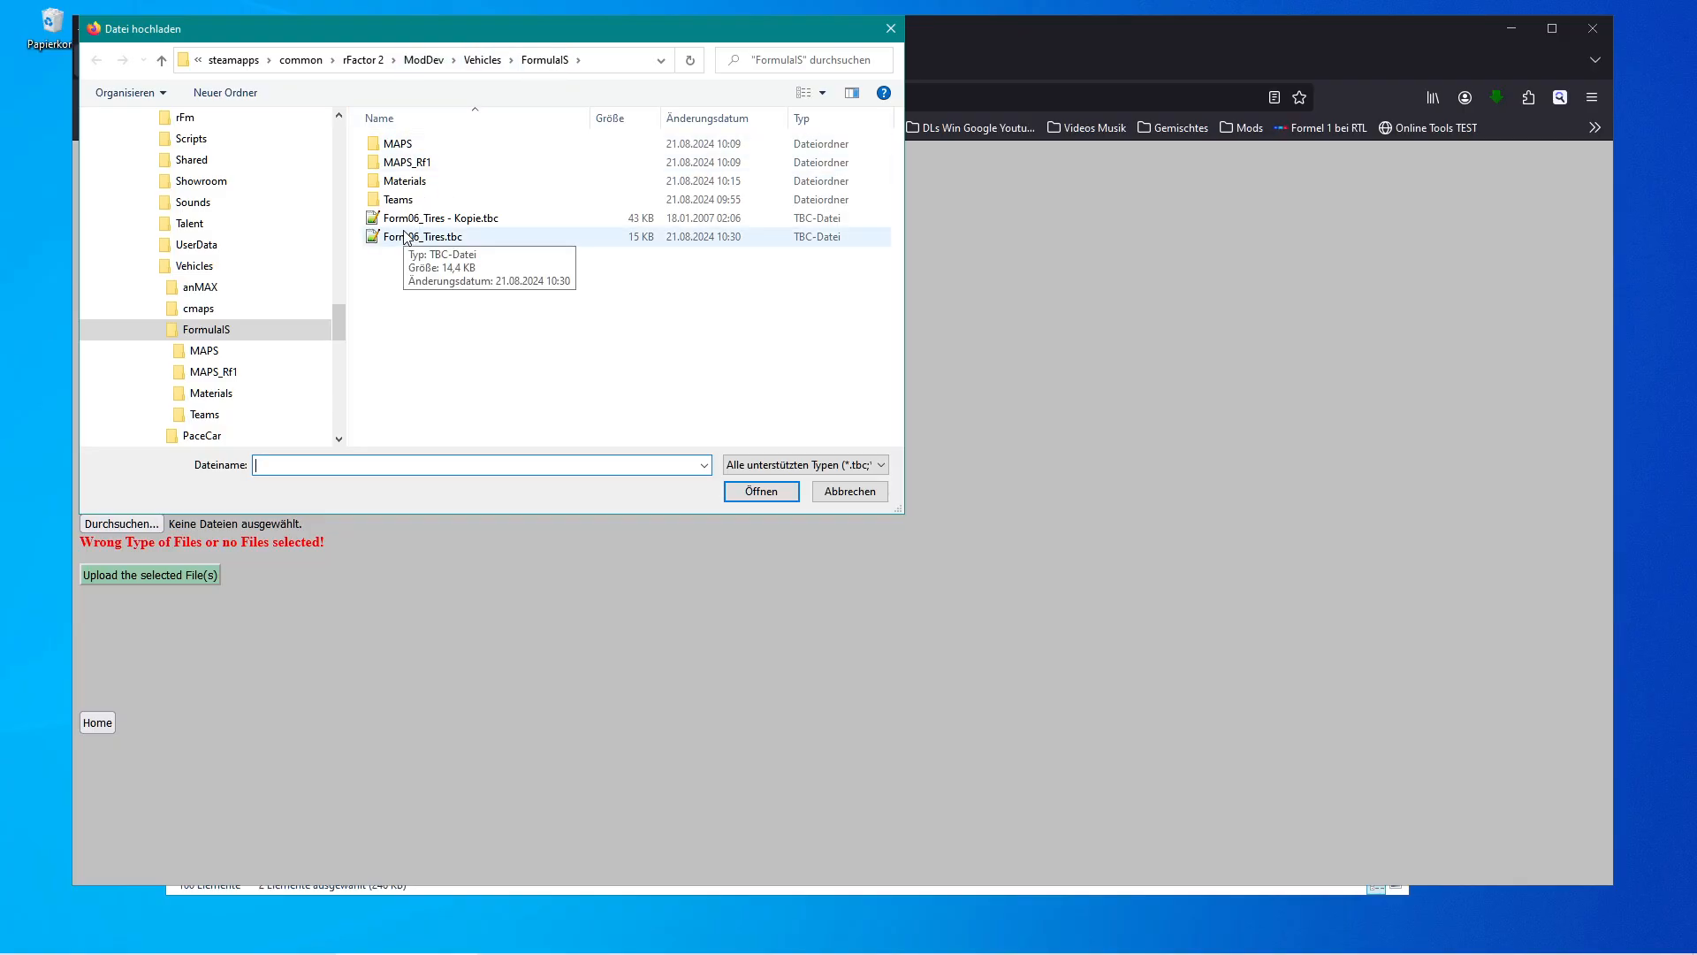
{"action": "left_click", "coordinate": [416, 237]}
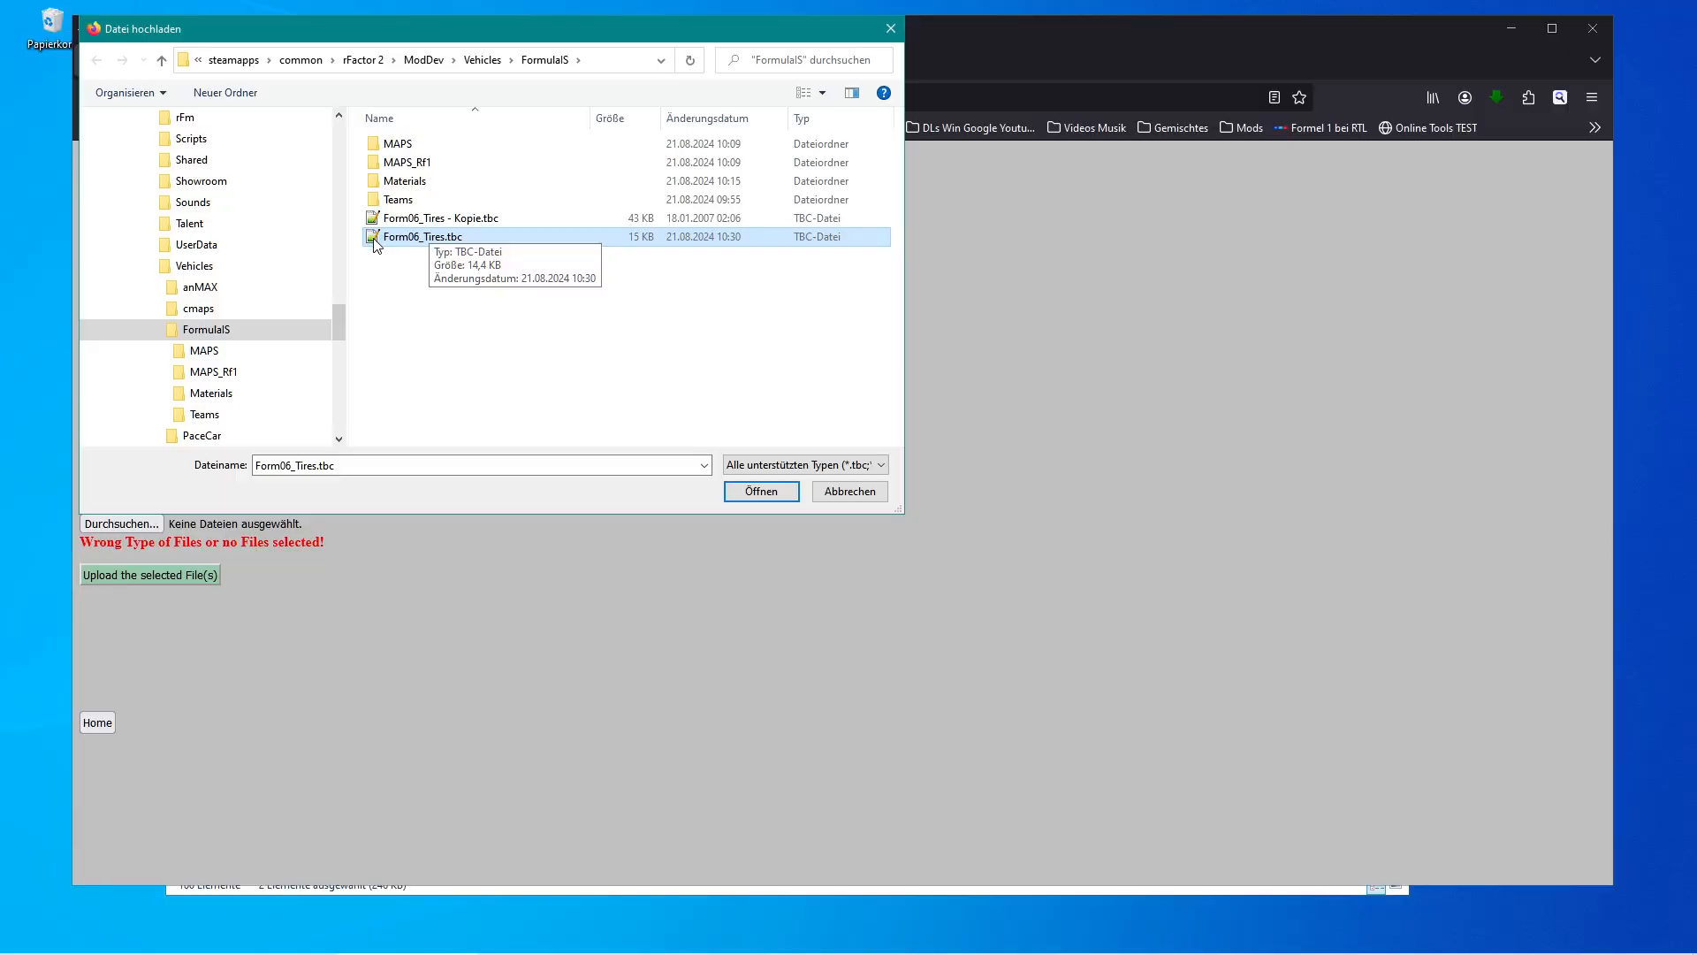
{"action": "left_click", "coordinate": [749, 495]}
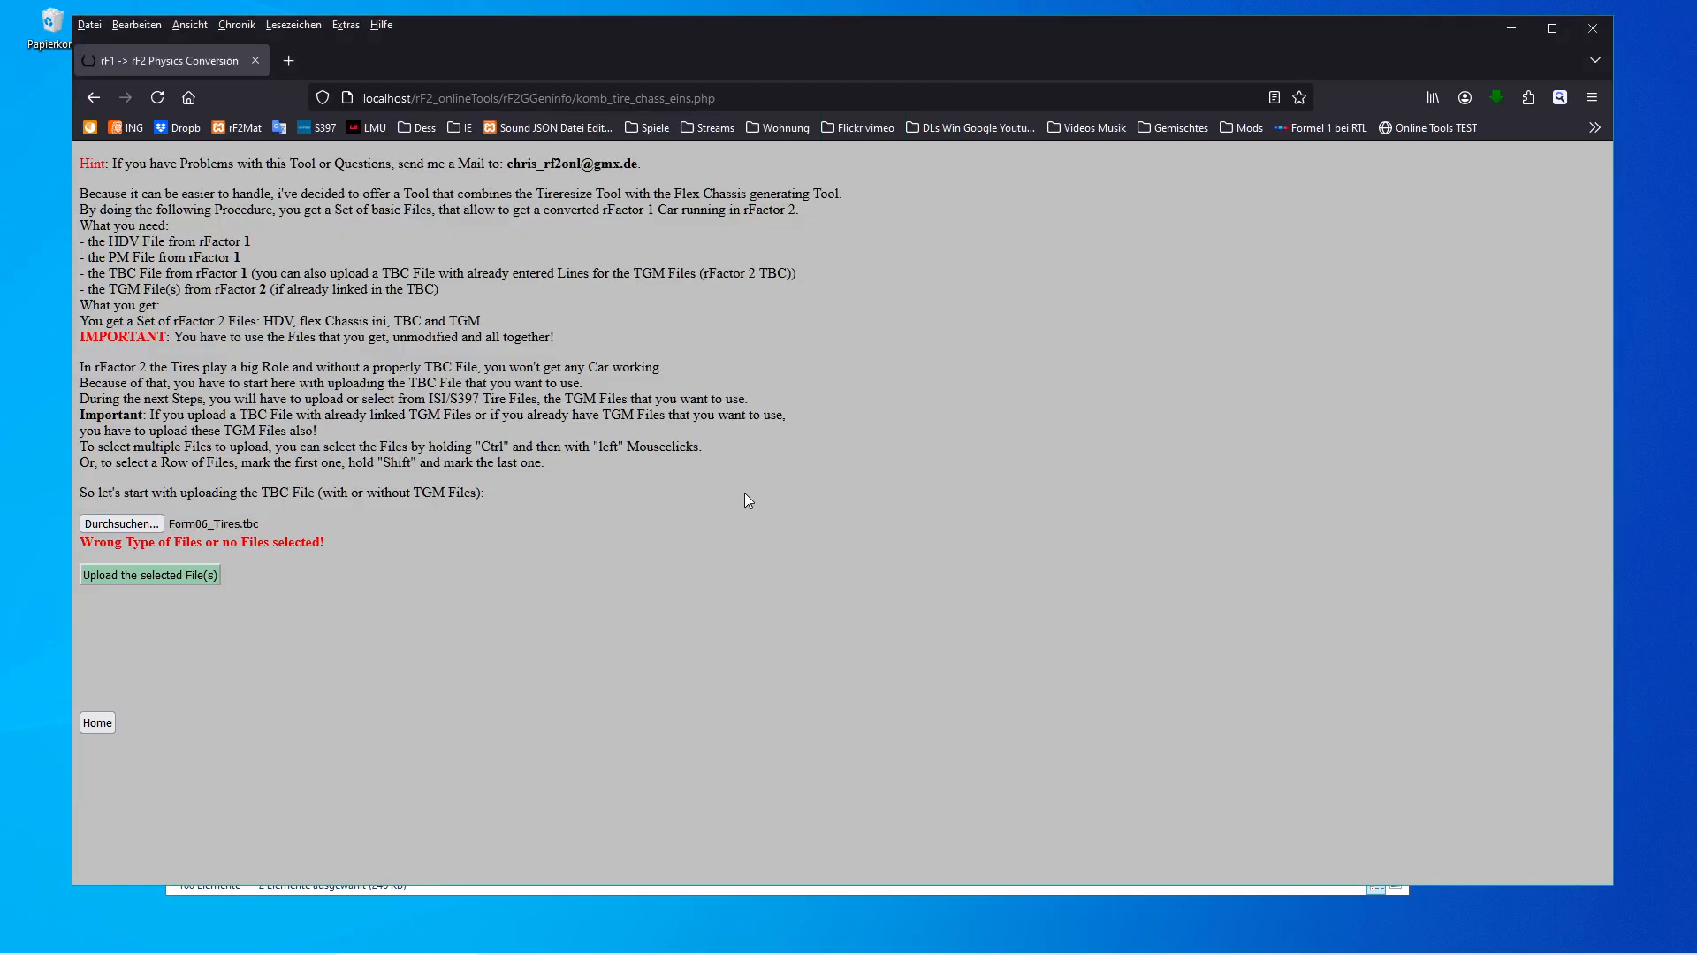
{"action": "left_click", "coordinate": [149, 575]}
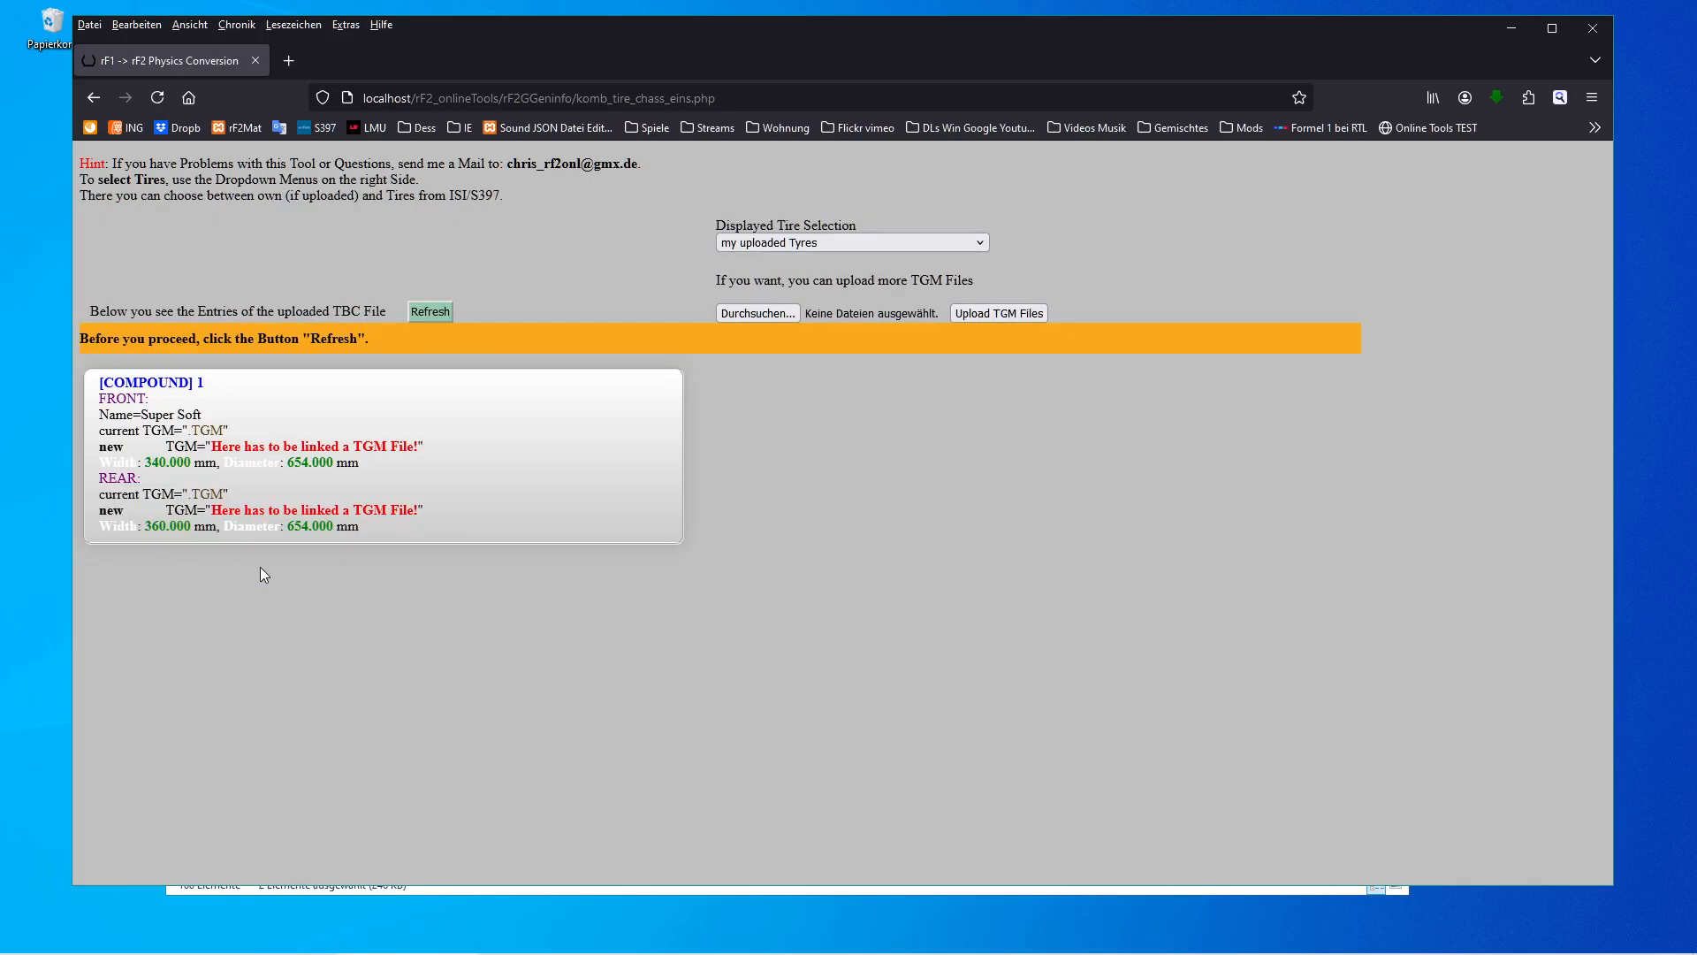
Refresh the entries, switch the tire selection to ISI (S397) tires and browse the FISR2012_2012_V2.08 tire set.
{"action": "left_click", "coordinate": [432, 315]}
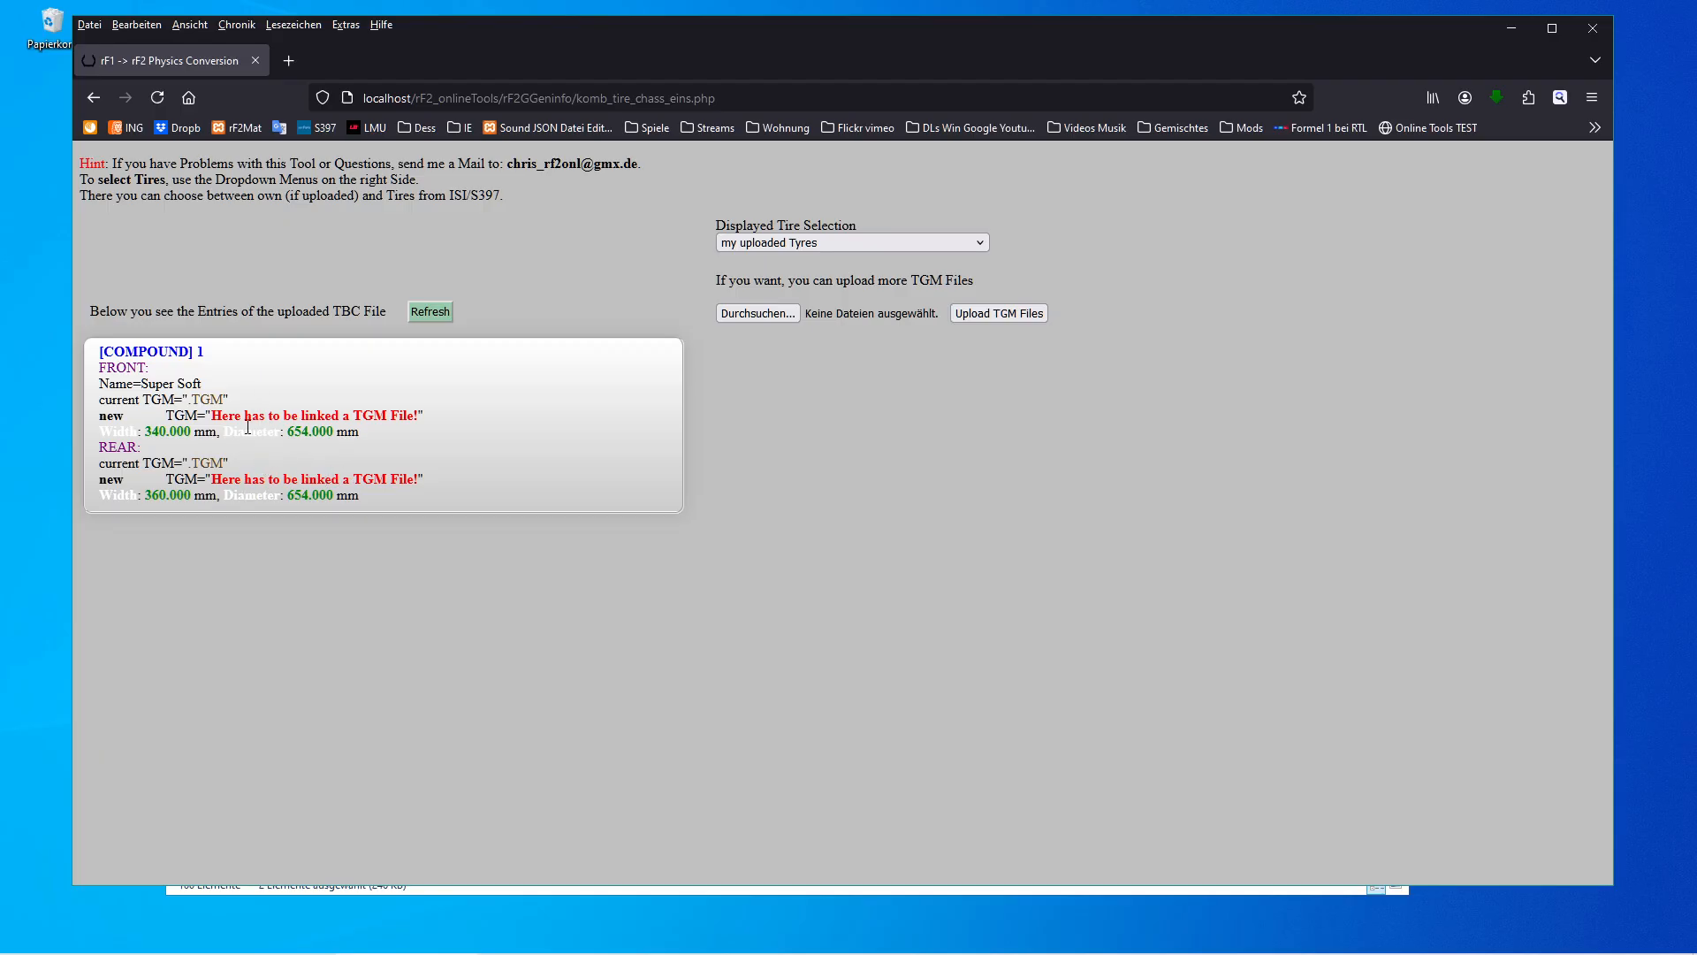
{"action": "left_click", "coordinate": [773, 246]}
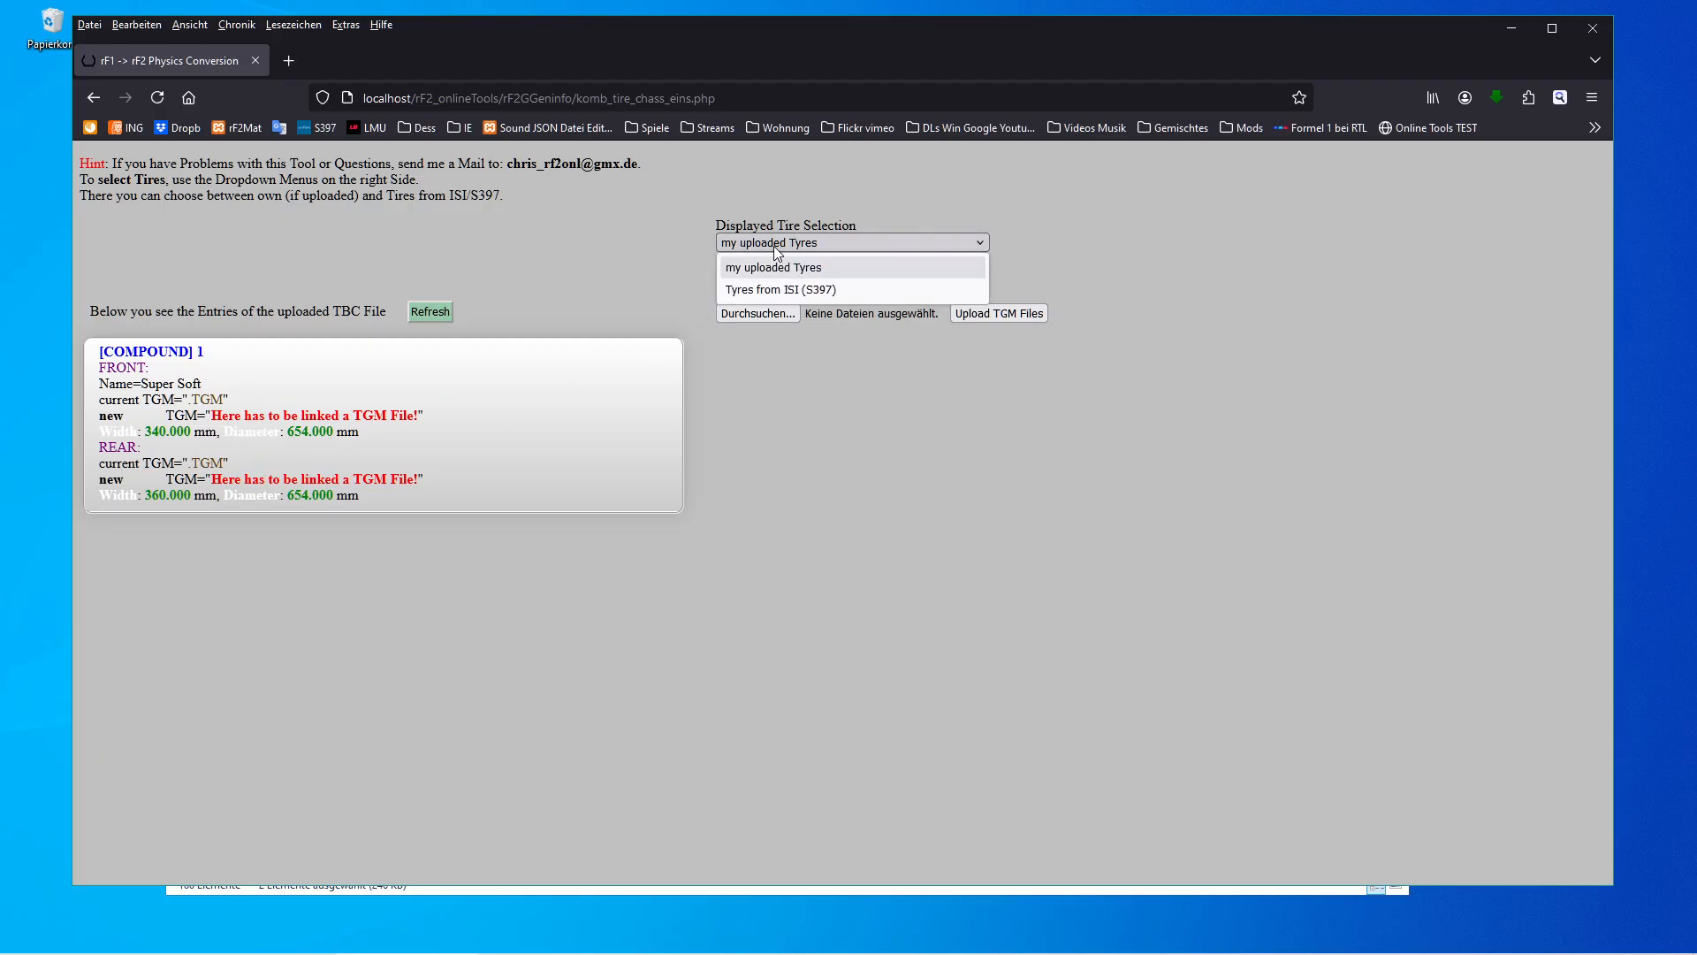
{"action": "left_click", "coordinate": [788, 290]}
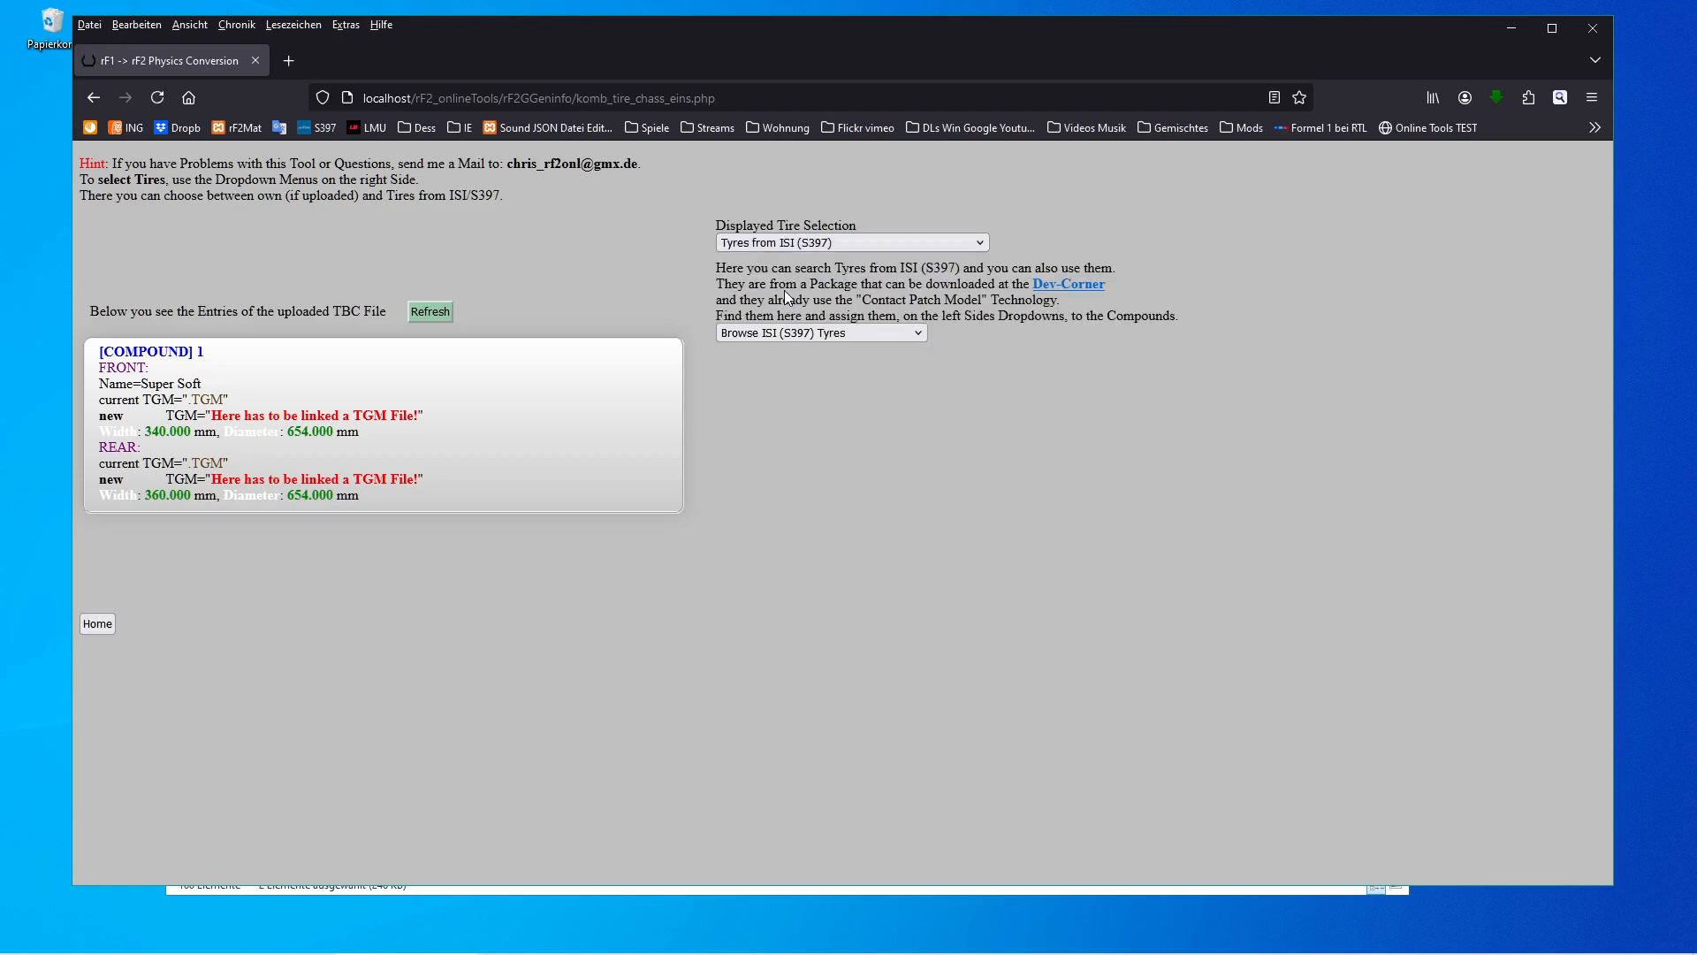
{"action": "left_click", "coordinate": [921, 335]}
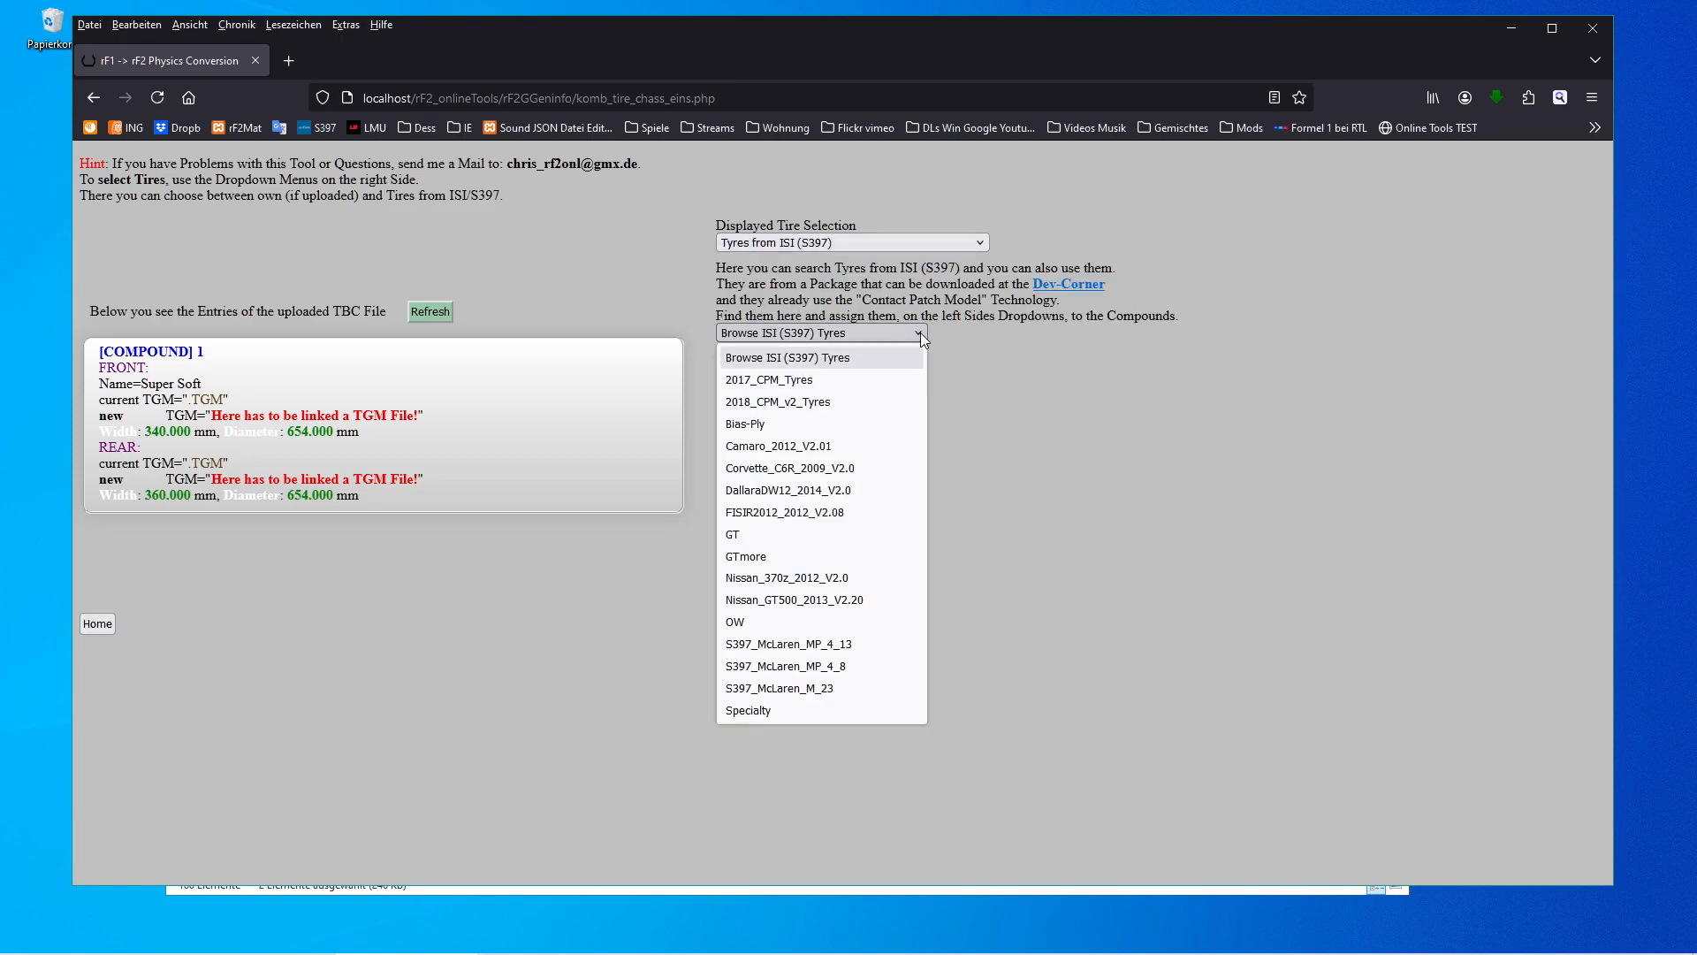
{"action": "left_click", "coordinate": [831, 513]}
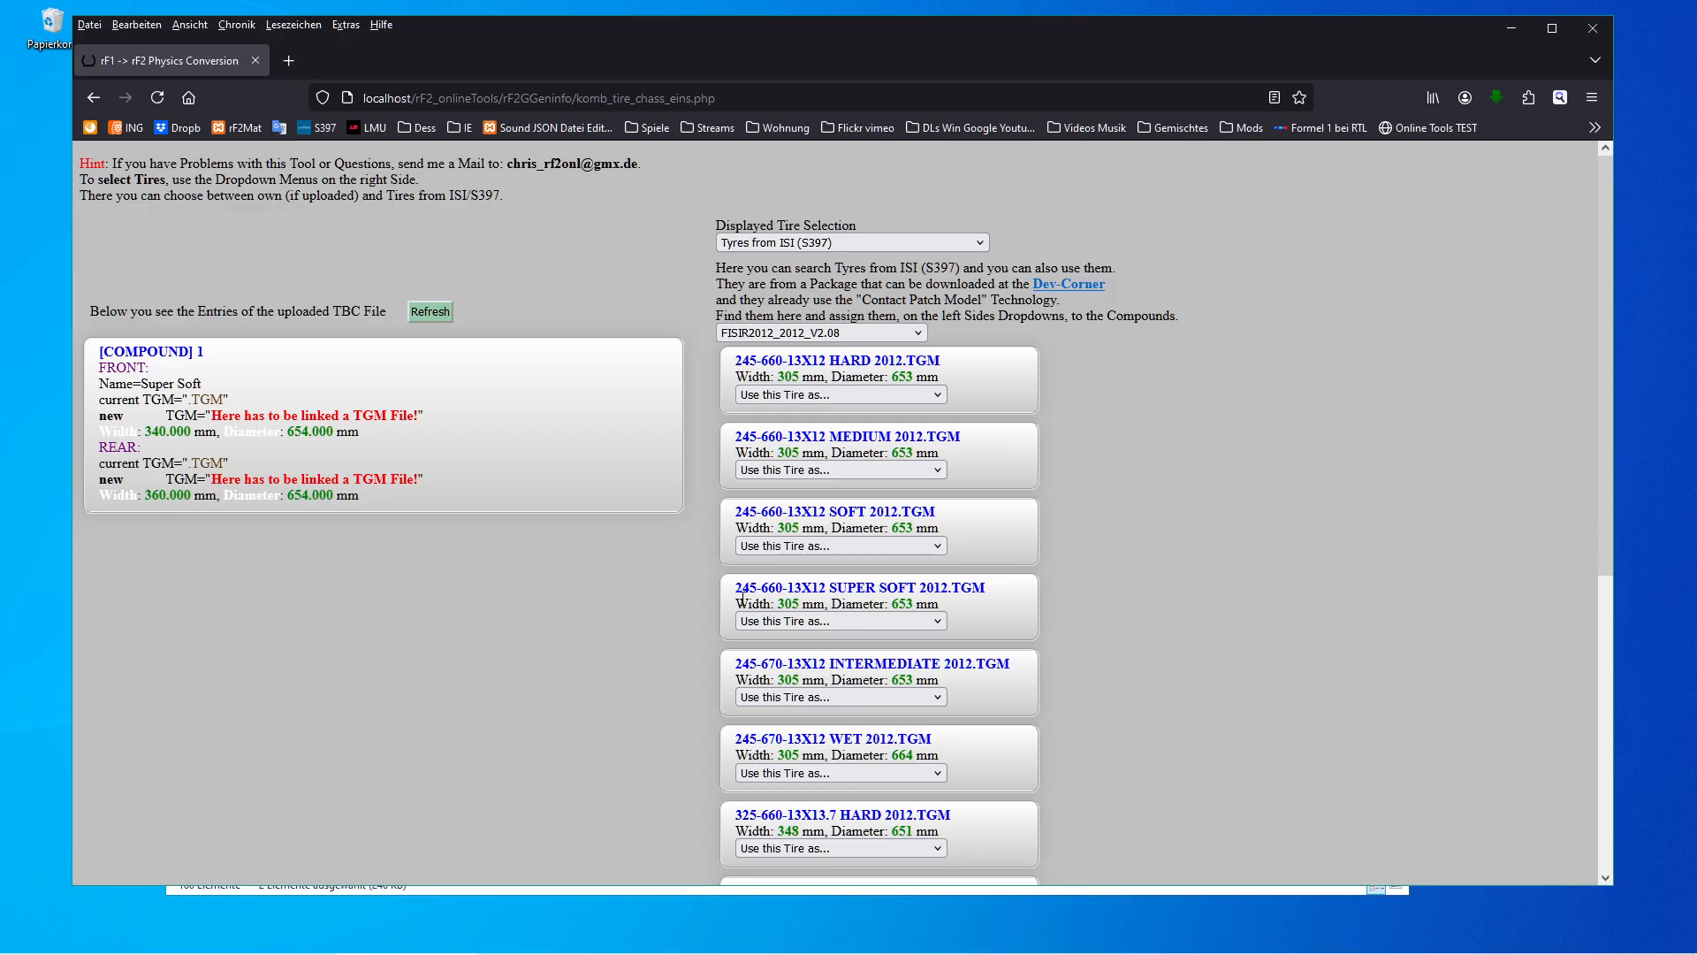
Assign 245-660-13X12 SUPER SOFT 2012.TGM as the Compound 1 front tire.
{"action": "left_click_drag", "start_coordinate": [737, 587], "coordinate": [759, 588]}
{"action": "left_click", "coordinate": [819, 625]}
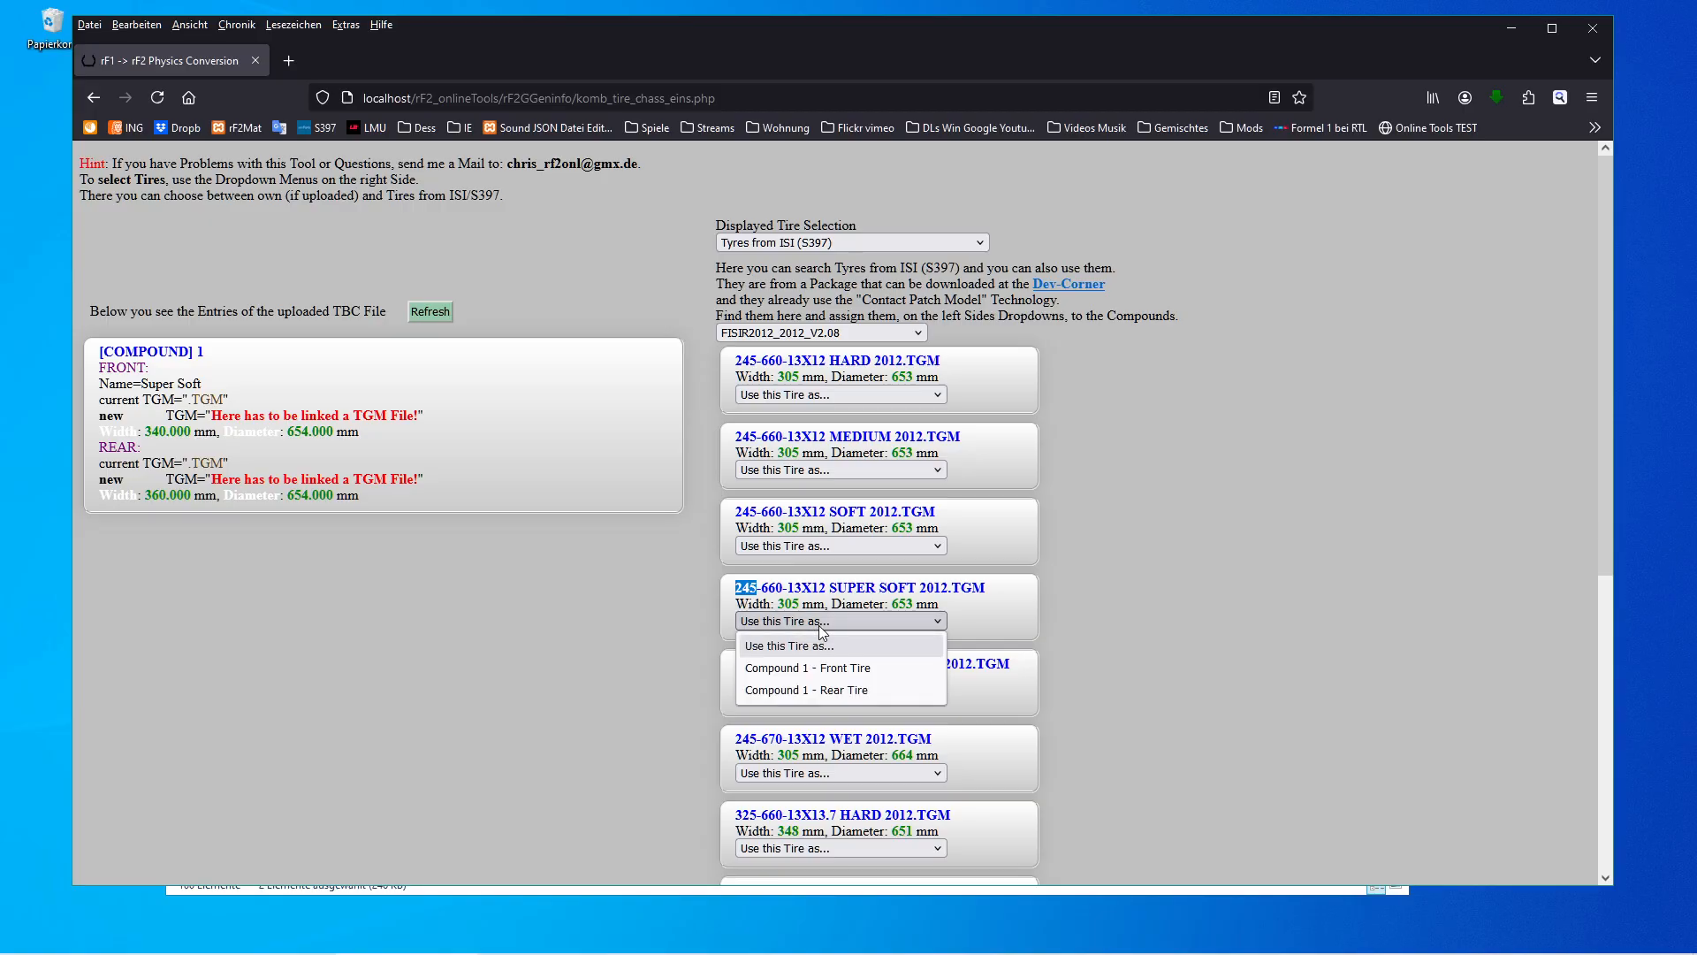
{"action": "left_click", "coordinate": [845, 671]}
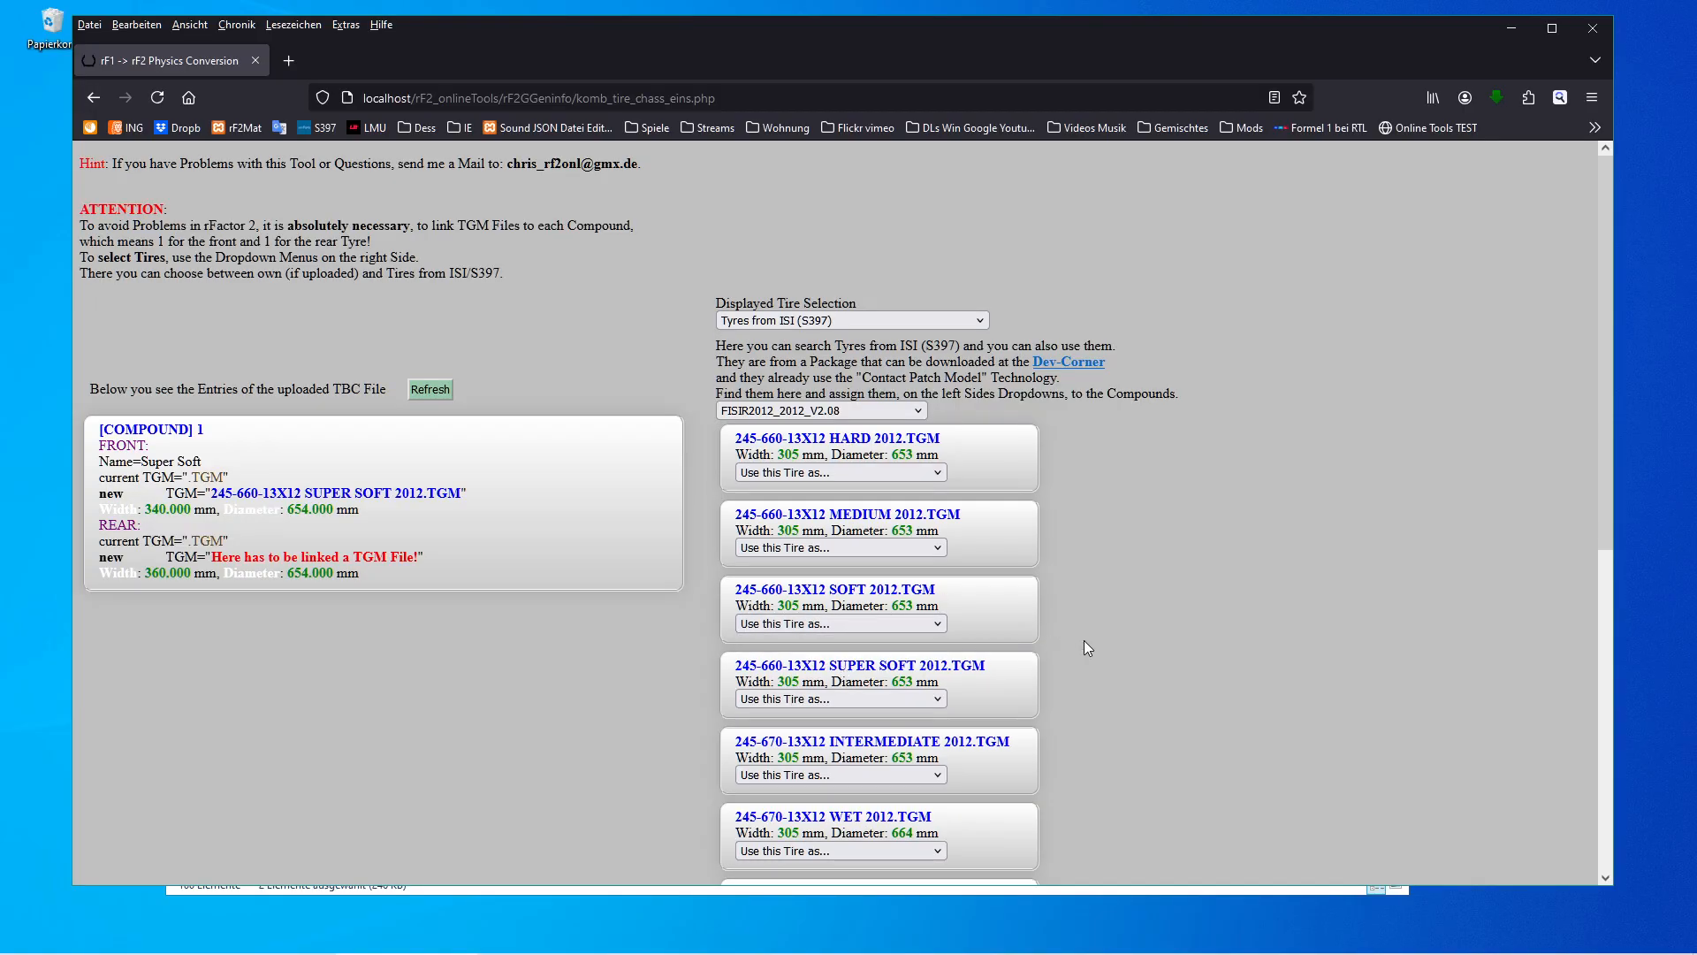
Assign 325-660-13X13.7 SUPER SOFT 2012.TGM as the Compound 1 rear tire.
{"action": "scroll", "coordinate": [1088, 645], "scroll_direction": "down", "scroll_amount": 5}
{"action": "scroll", "coordinate": [1095, 648], "scroll_direction": "down", "scroll_amount": 3}
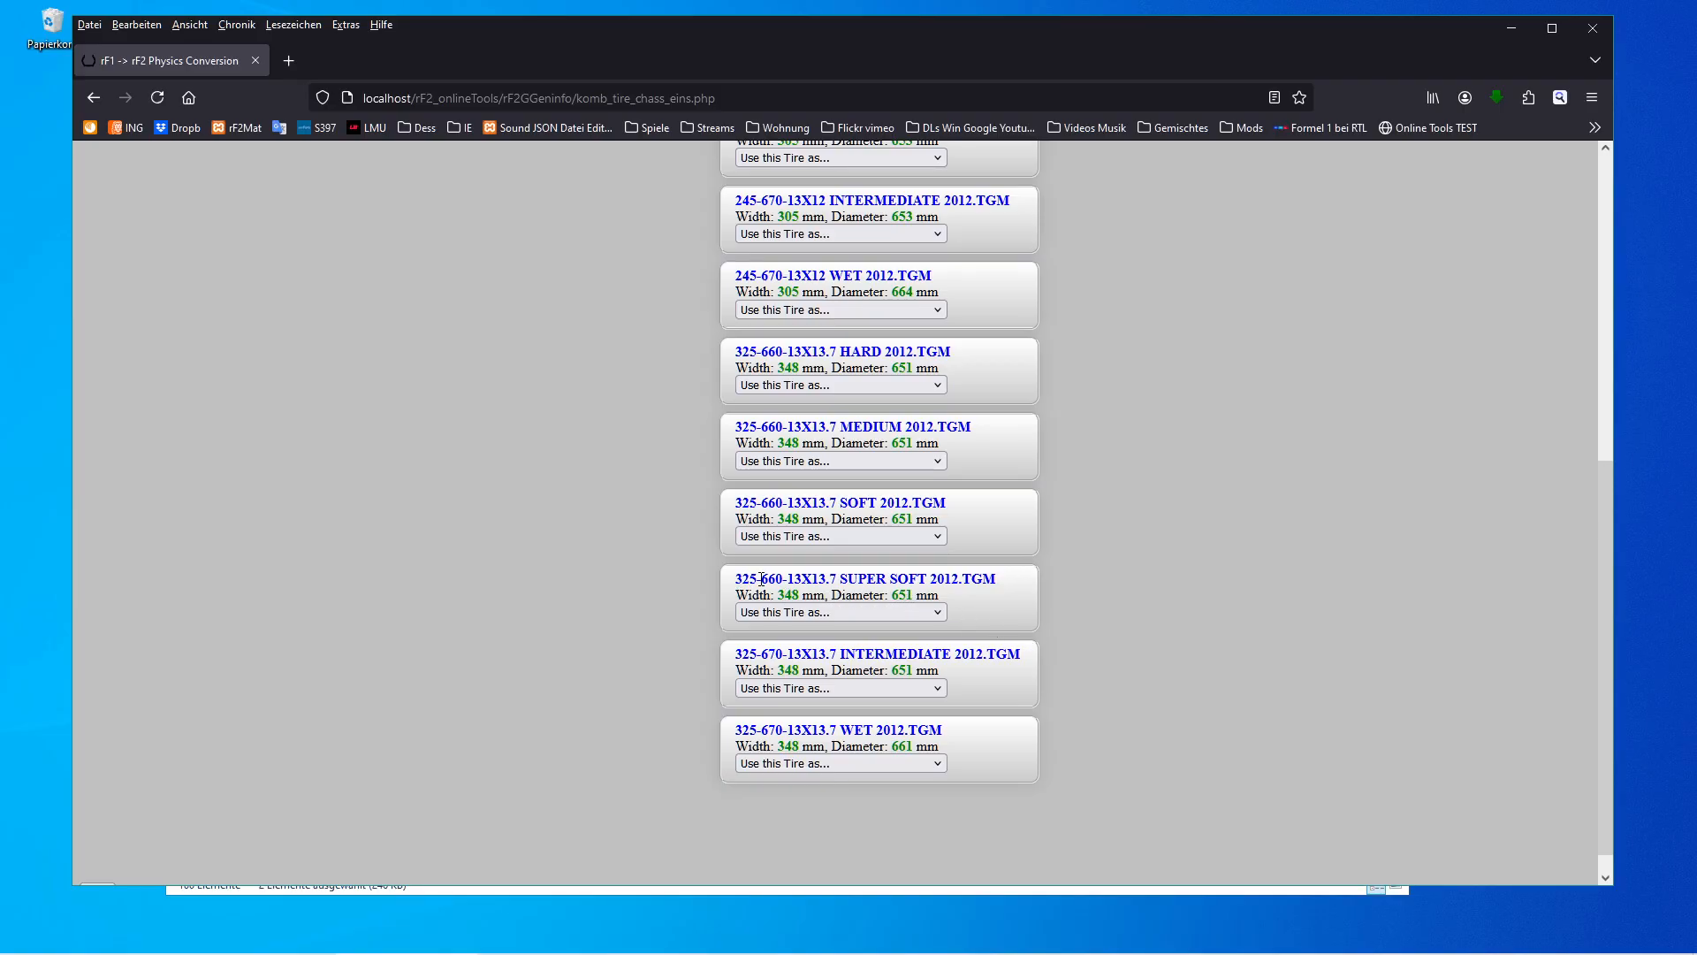
{"action": "left_click", "coordinate": [868, 612]}
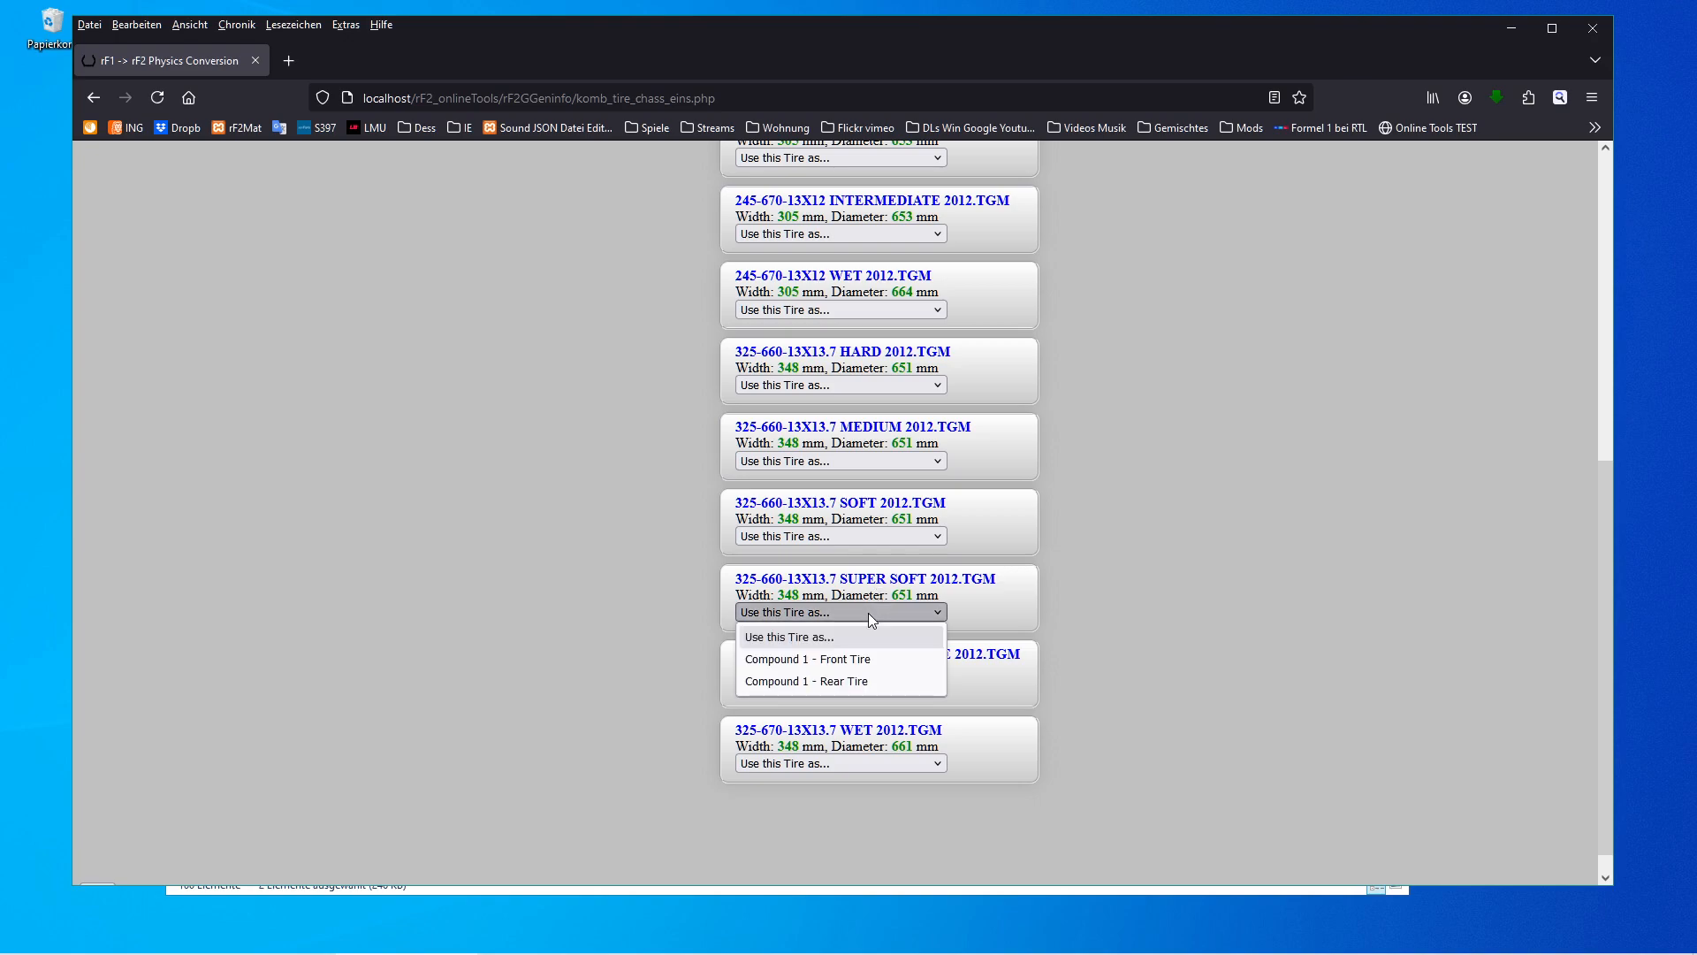
{"action": "left_click", "coordinate": [867, 680]}
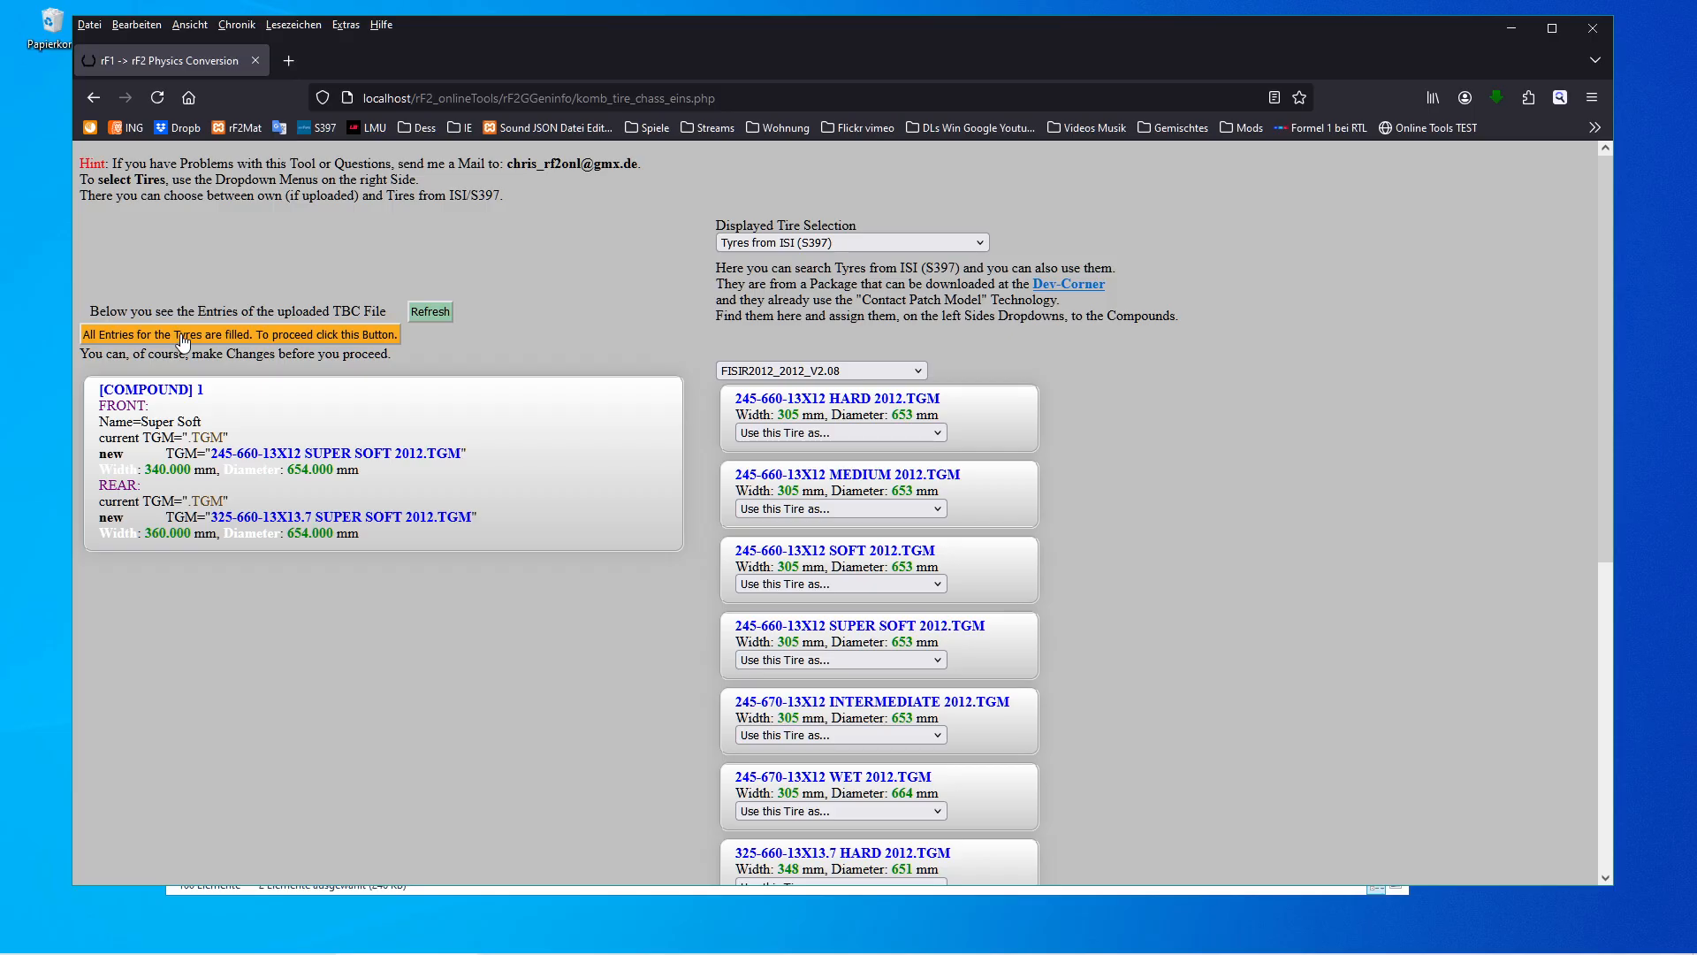
Proceed past the tire entries and upload Form06.hdv from the FormulaIS folder to the Chassis.ini generator.
{"action": "left_click", "coordinate": [231, 334]}
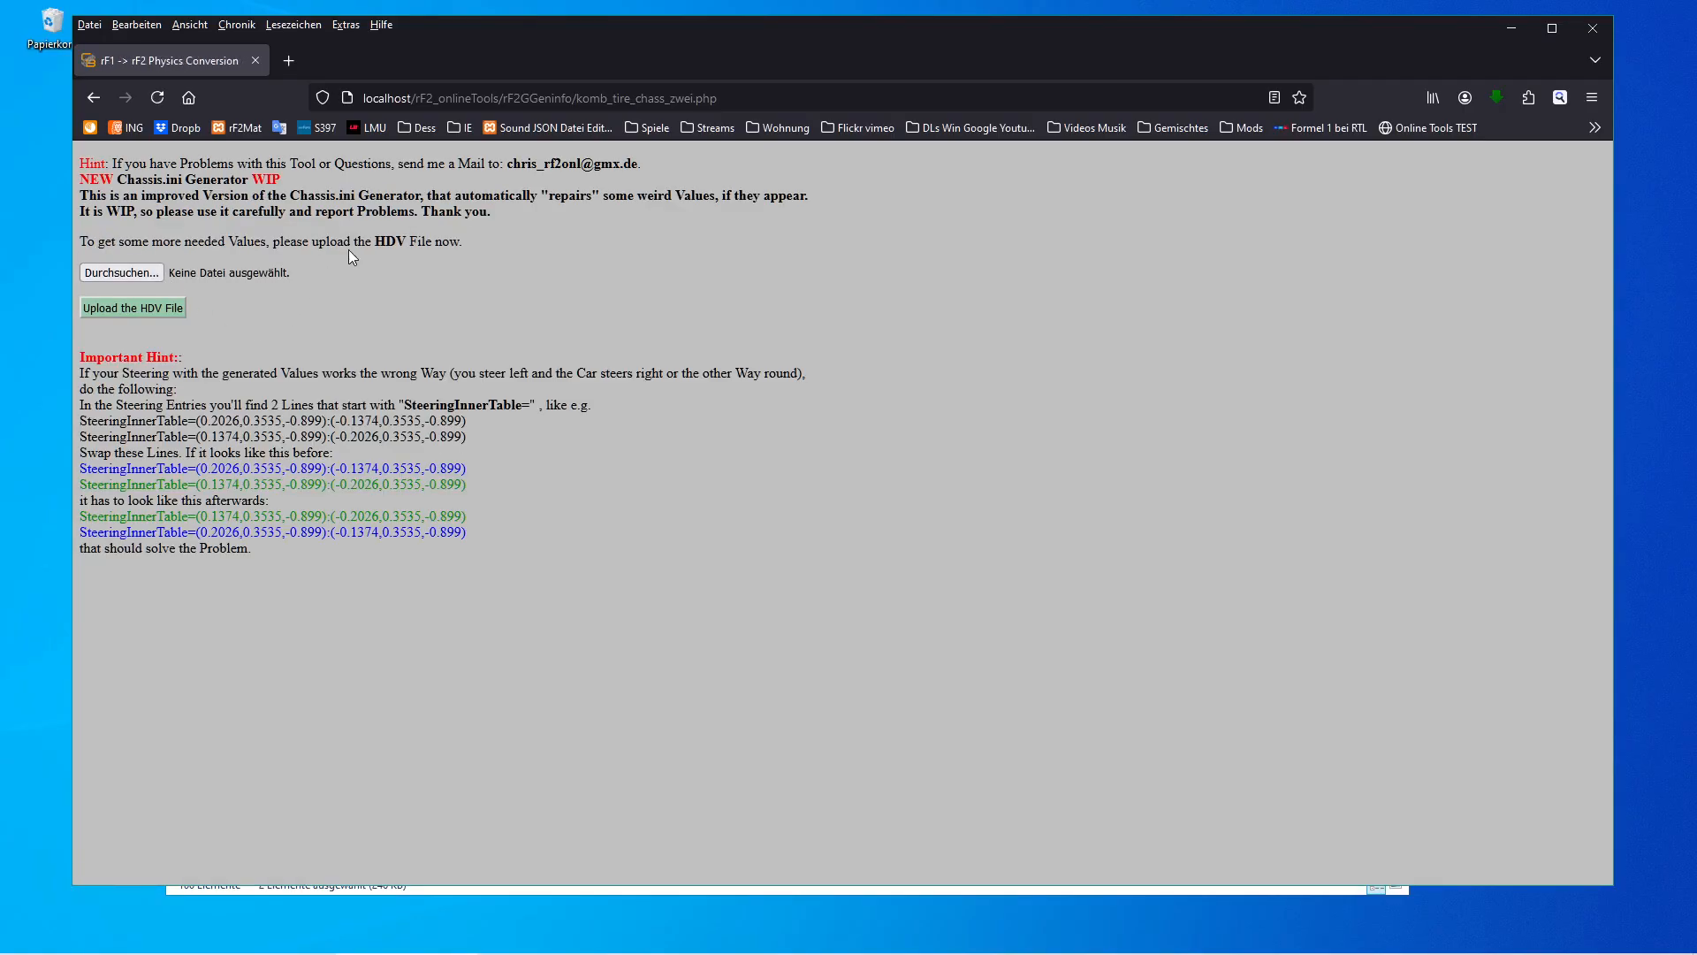
{"action": "left_click", "coordinate": [133, 272]}
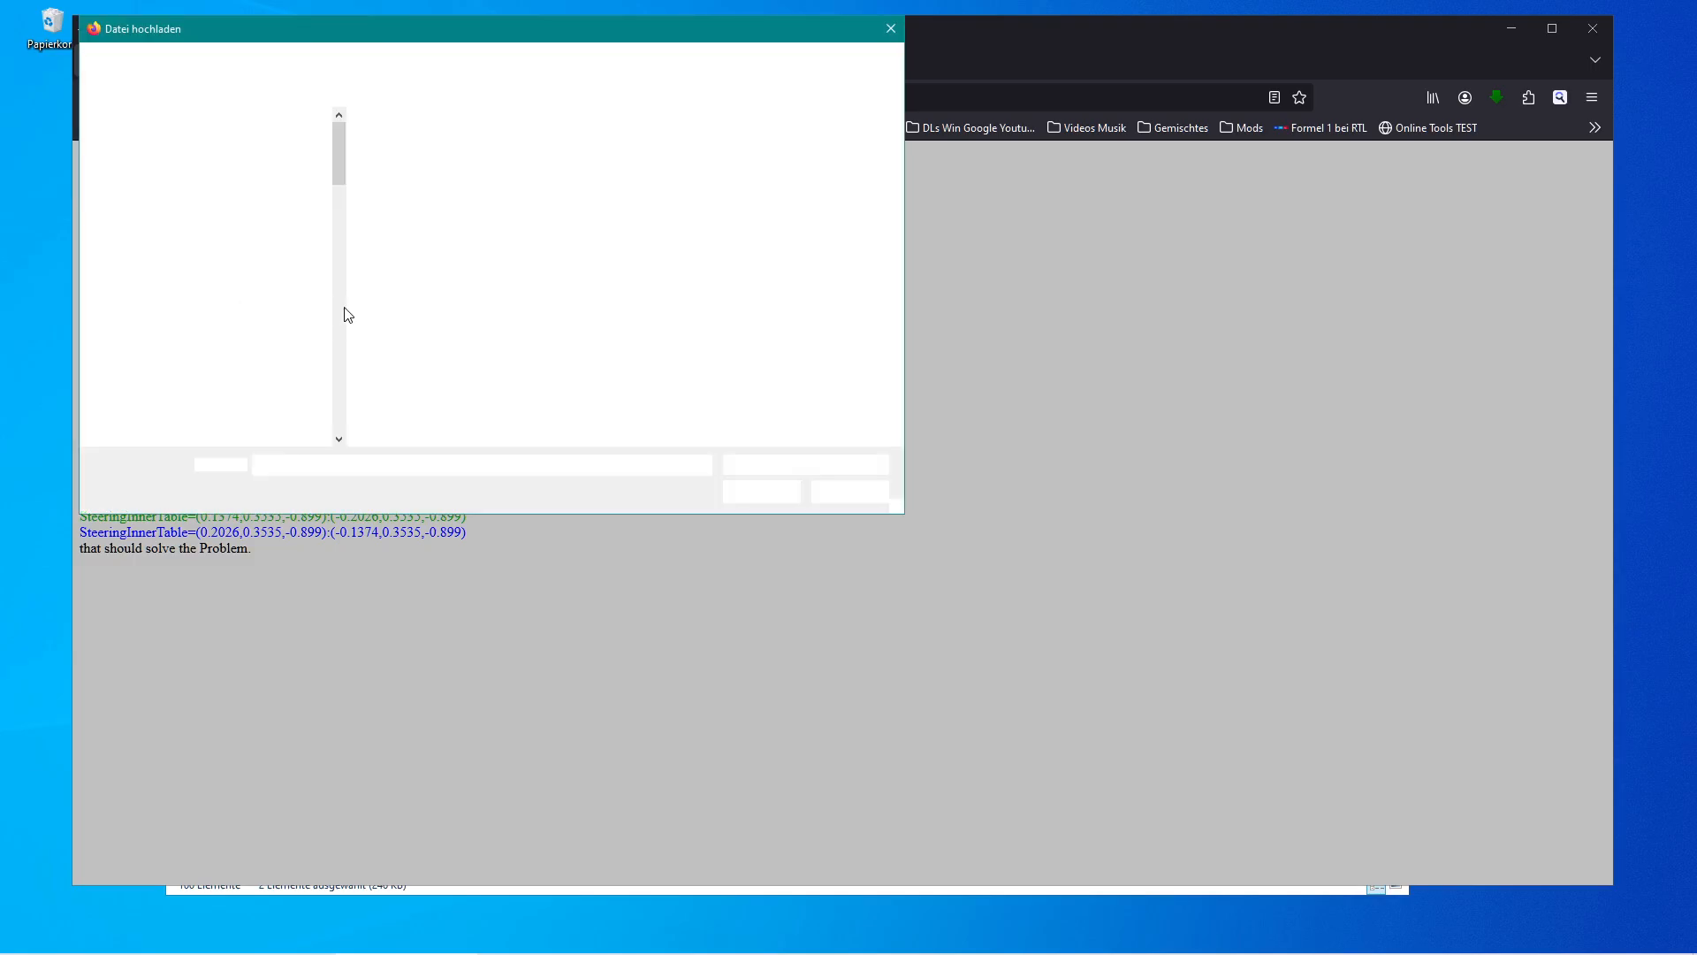
{"action": "left_click", "coordinate": [398, 236]}
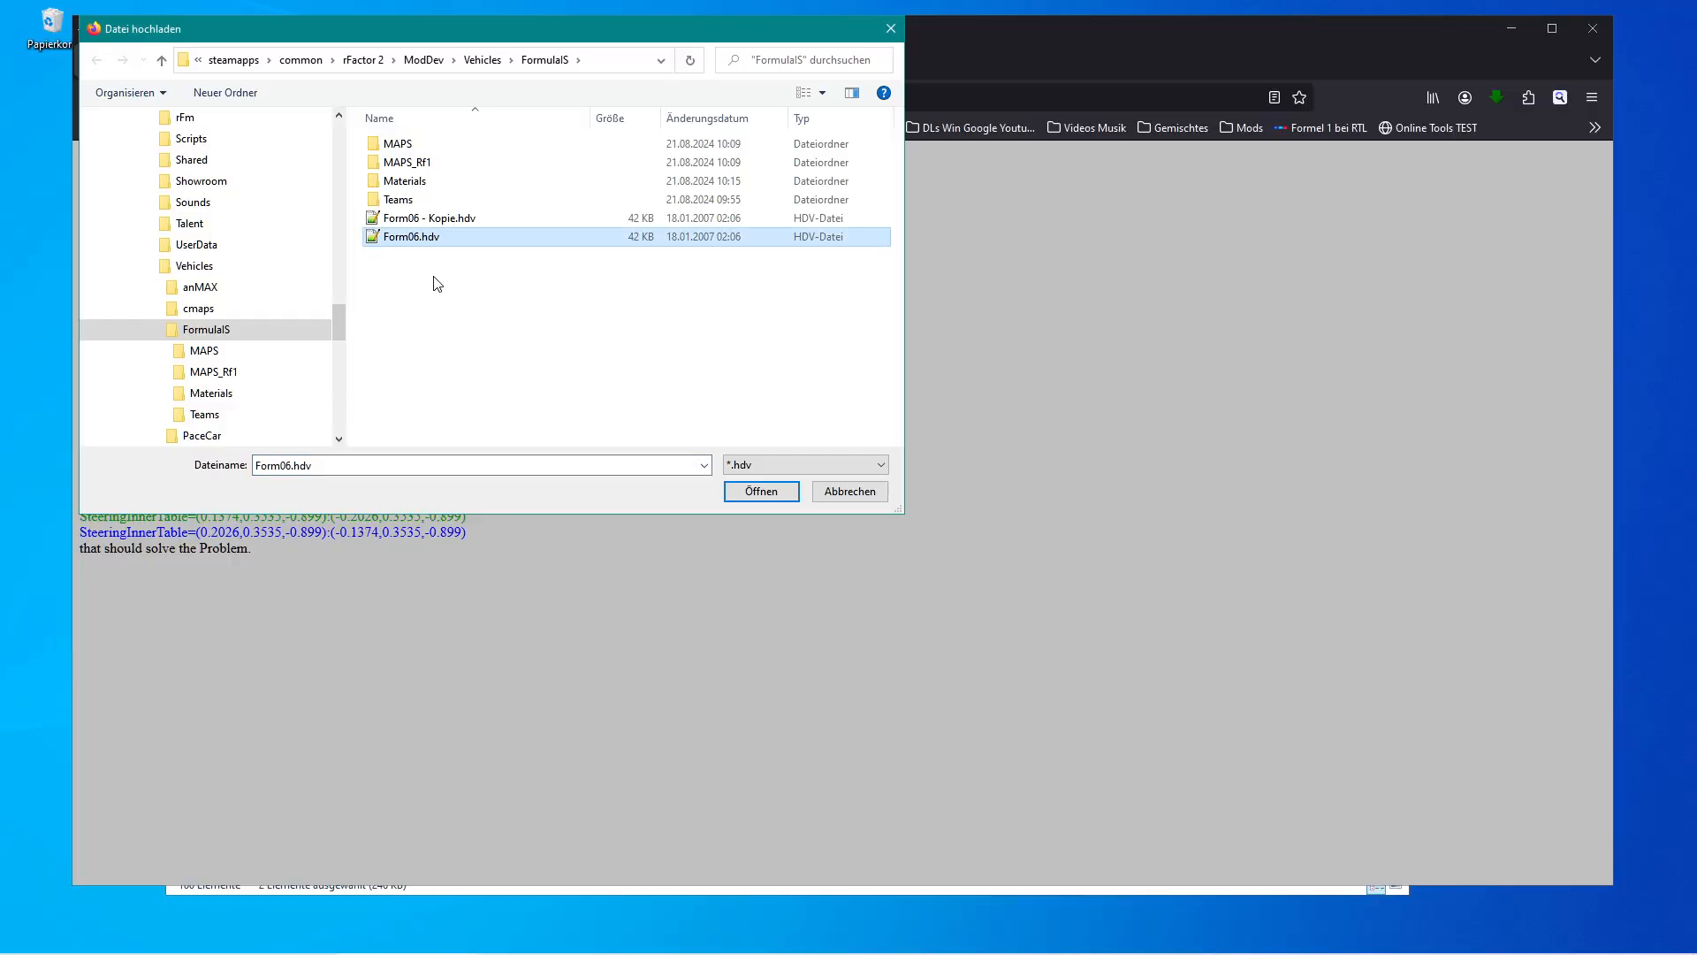
{"action": "left_click", "coordinate": [750, 491]}
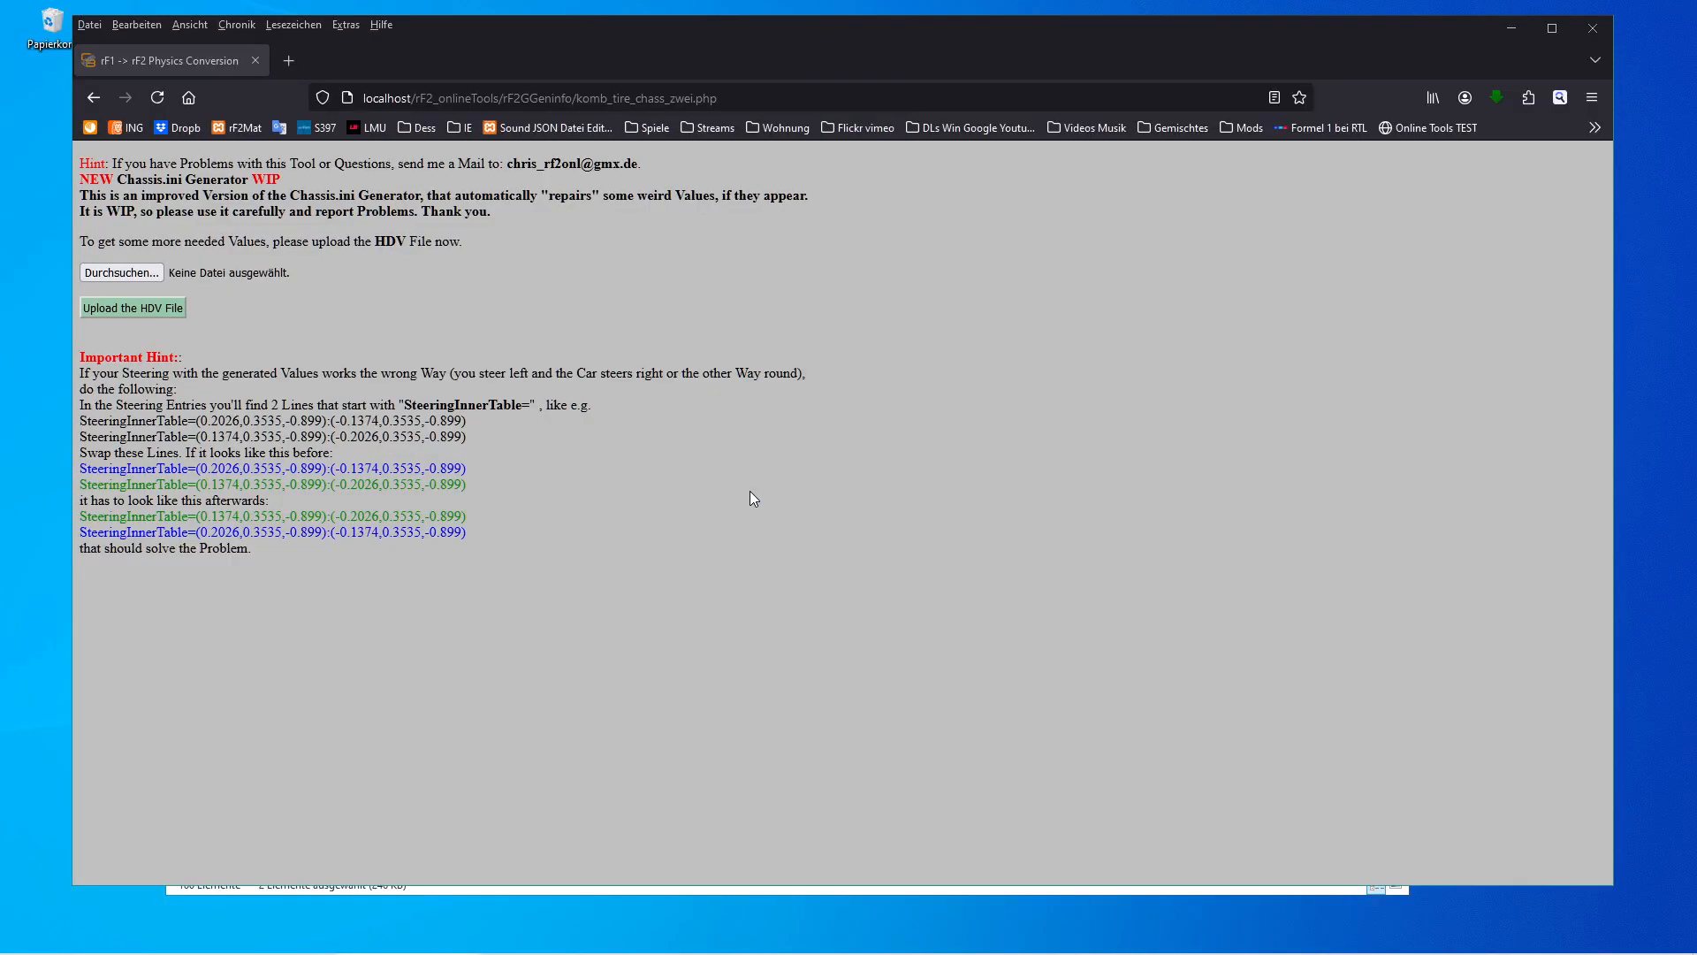
{"action": "left_click", "coordinate": [161, 306]}
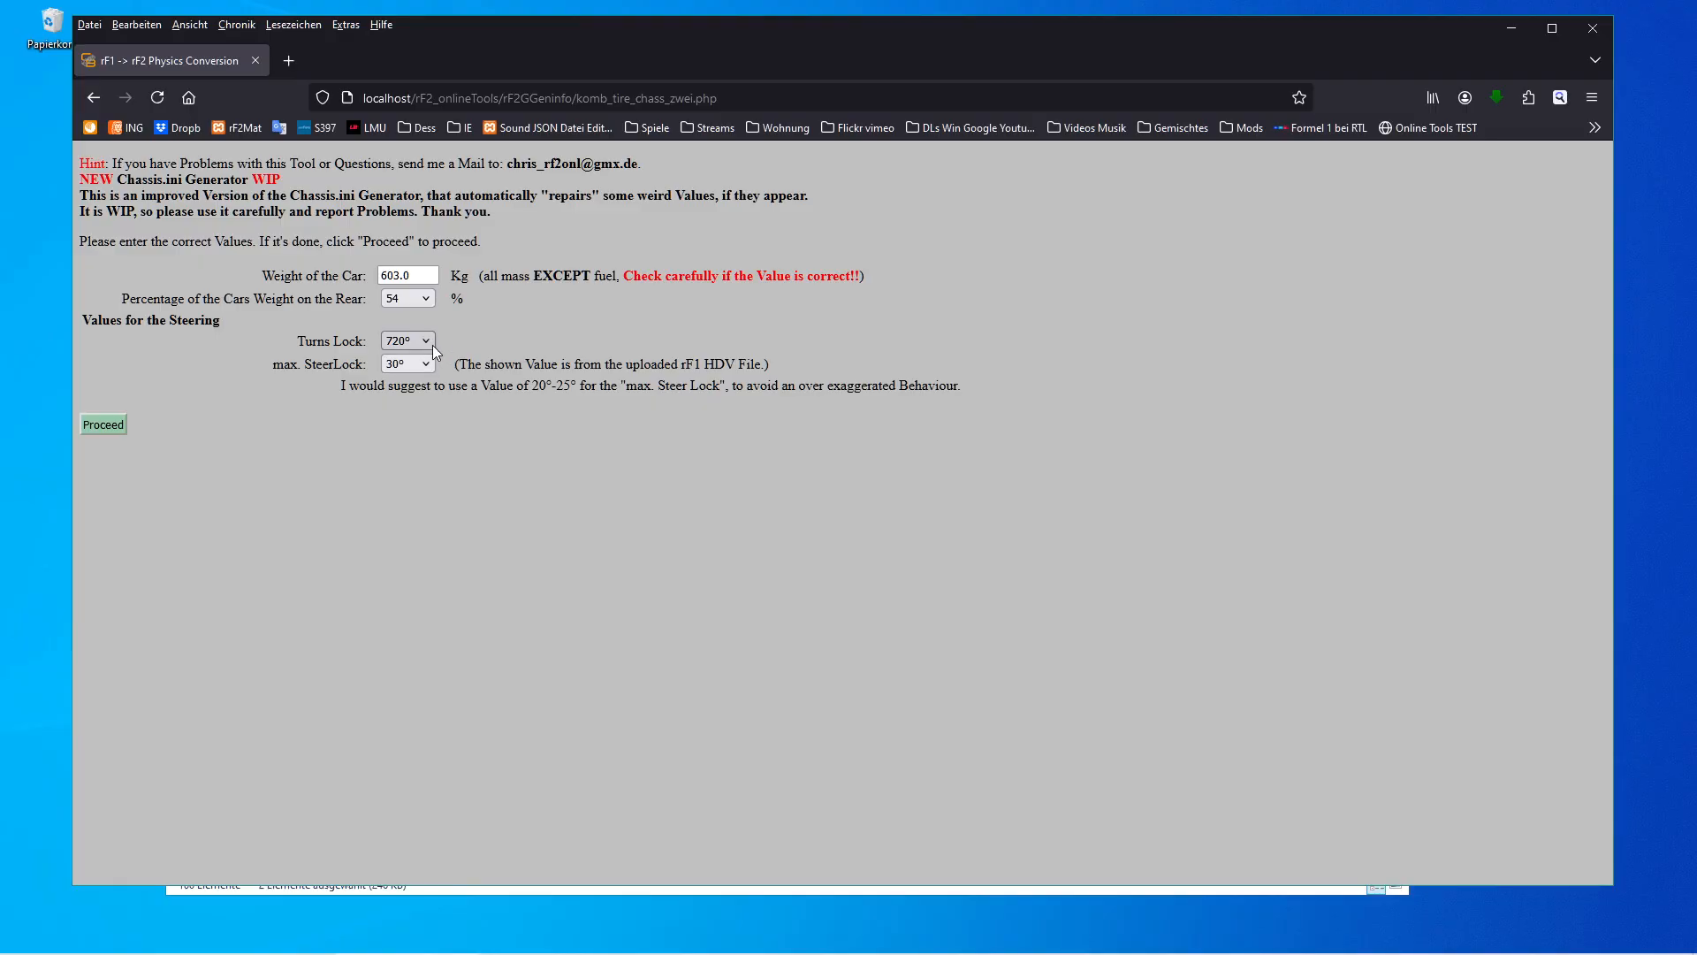
Review the suggested steer lock range, adjust the max. SteerLock value and proceed.
{"action": "left_click_drag", "start_coordinate": [535, 387], "coordinate": [567, 387]}
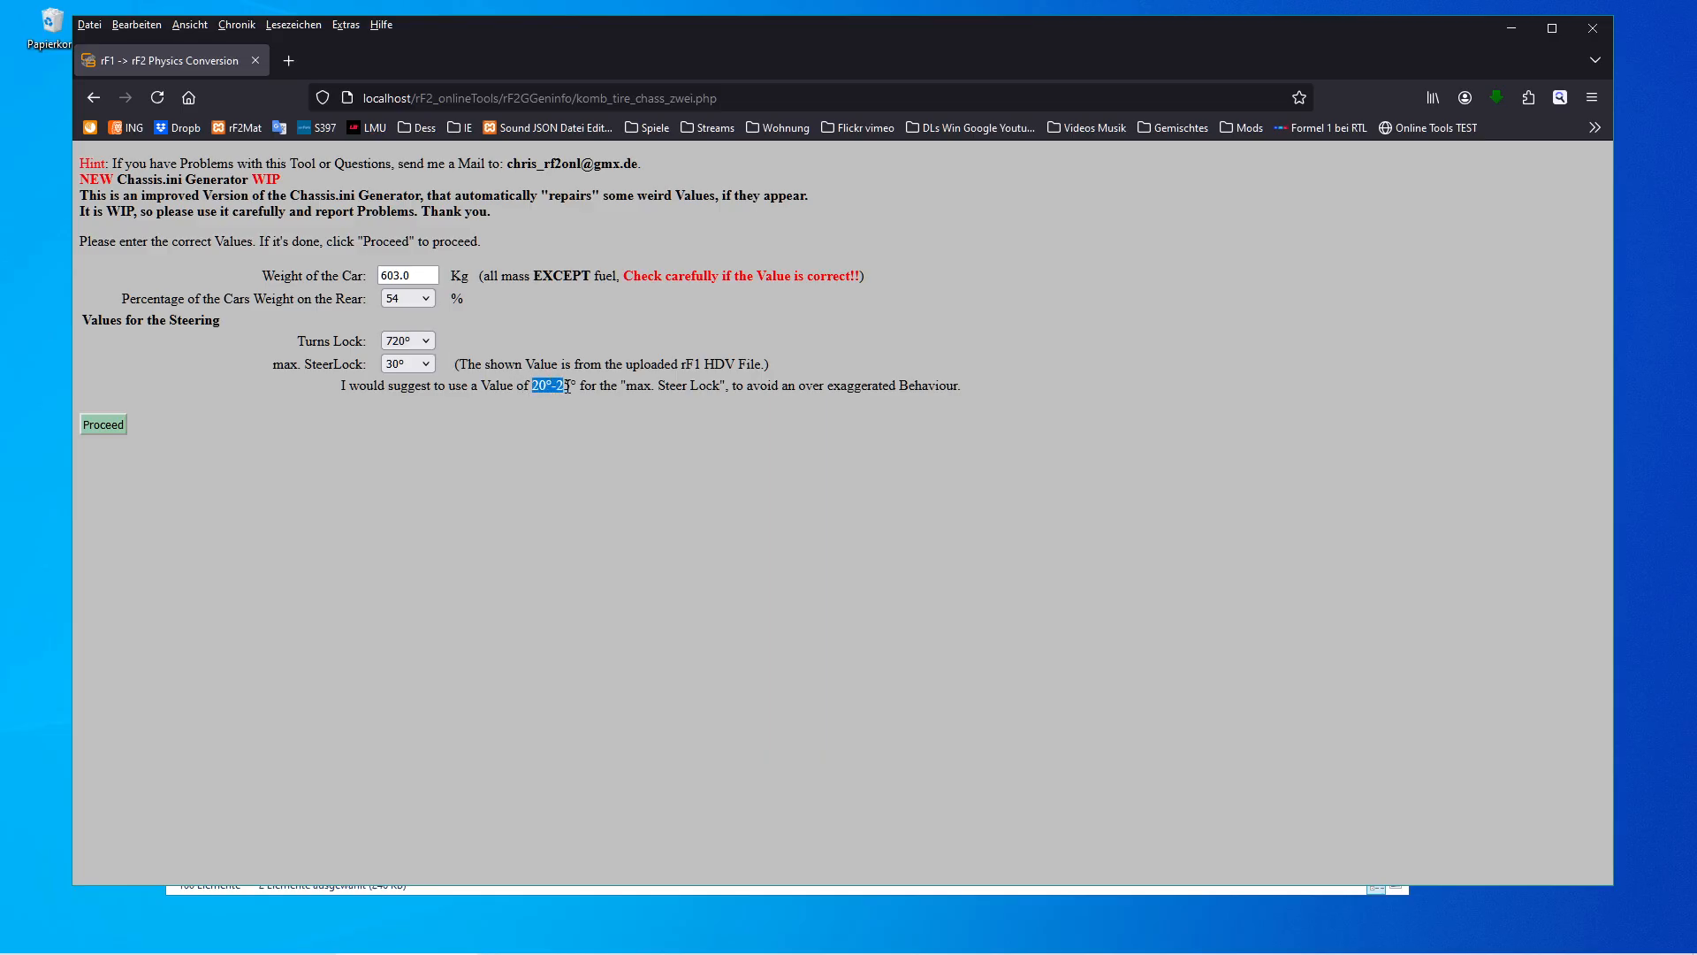
{"action": "left_click", "coordinate": [426, 366]}
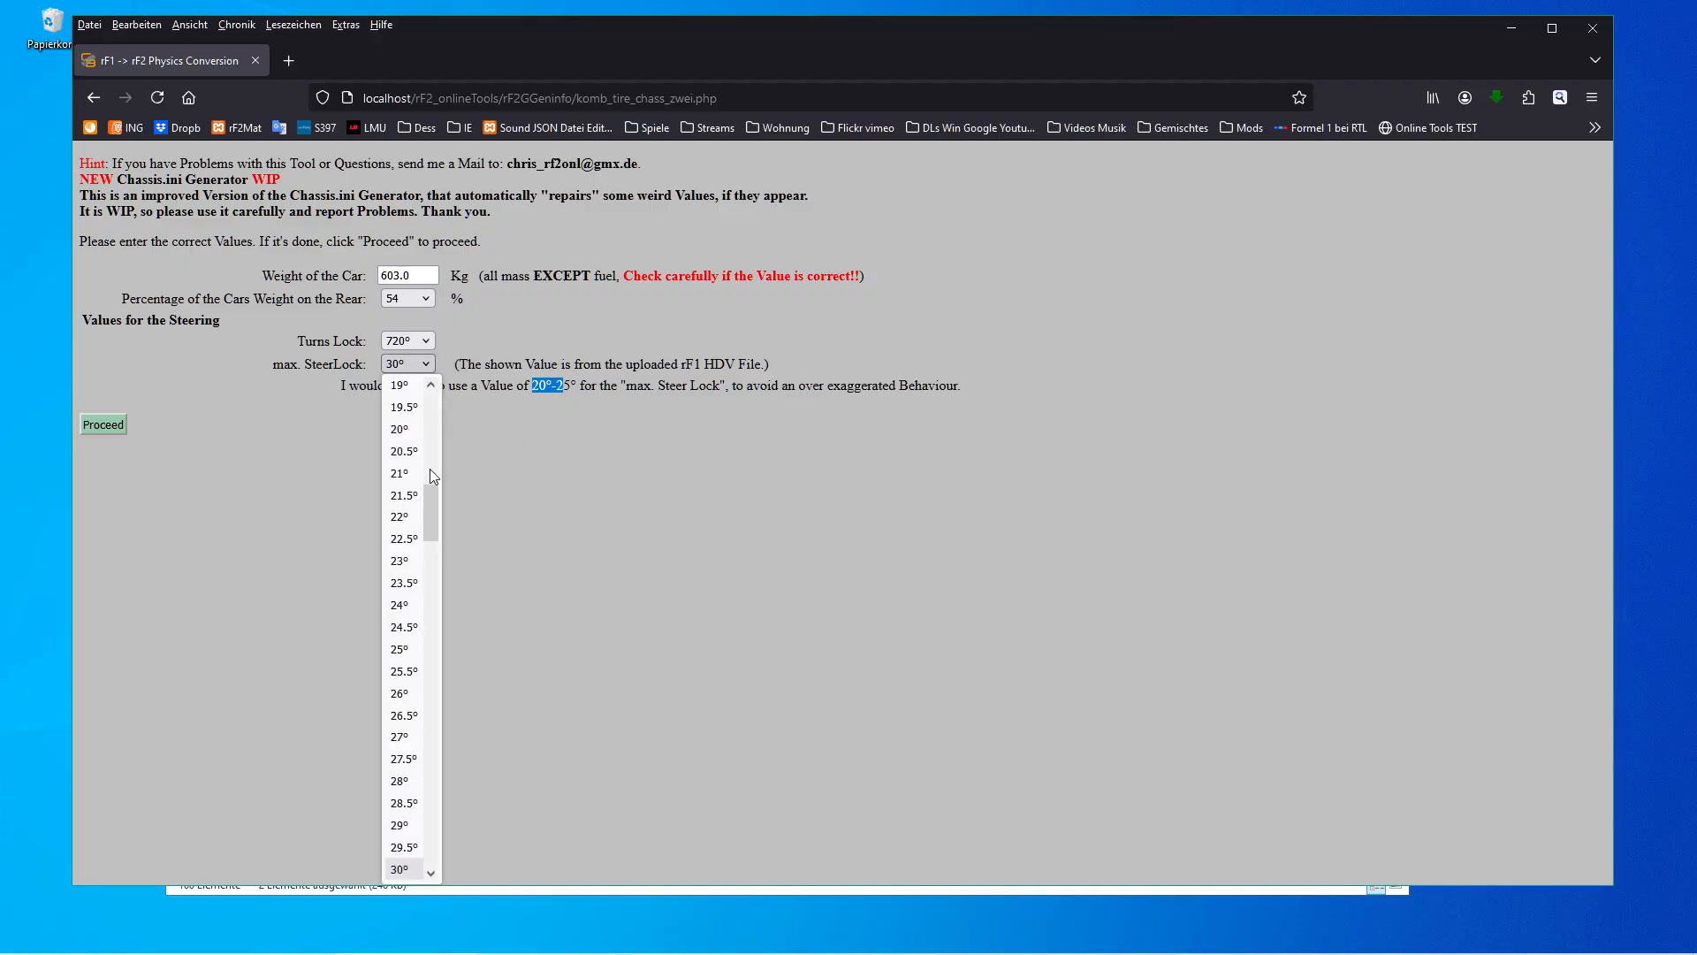
{"action": "left_click_drag", "start_coordinate": [427, 514], "coordinate": [430, 532]}
{"action": "left_click", "coordinate": [397, 684]}
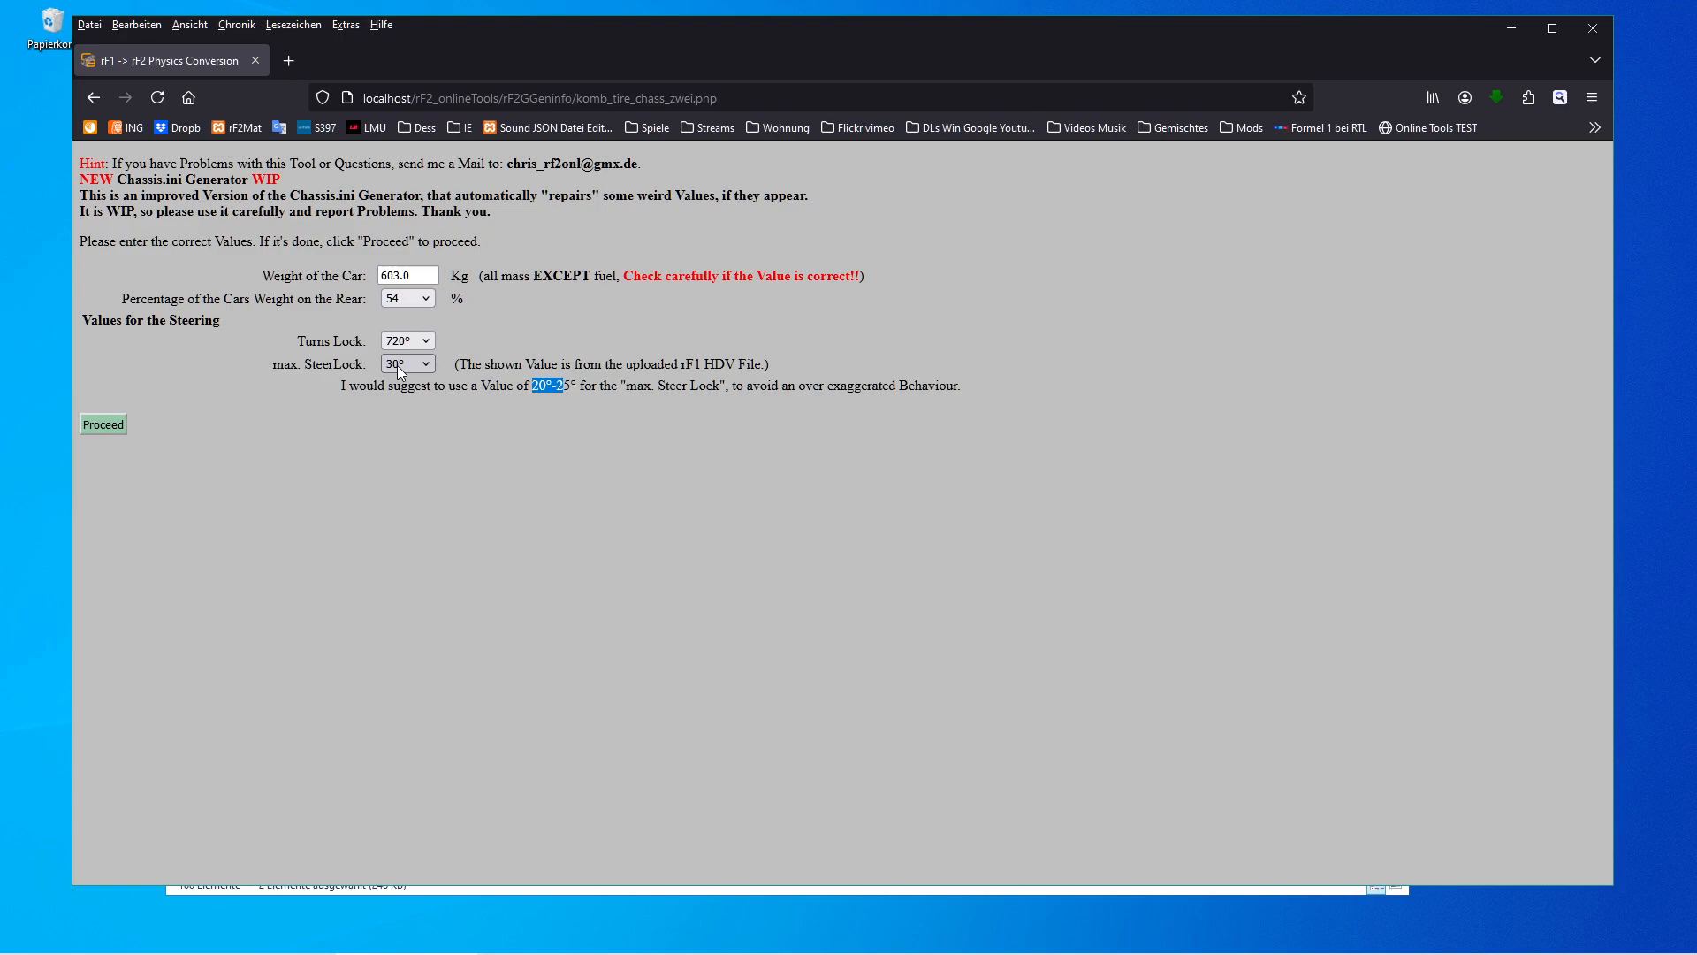
{"action": "left_click", "coordinate": [411, 402]}
{"action": "left_click", "coordinate": [117, 428]}
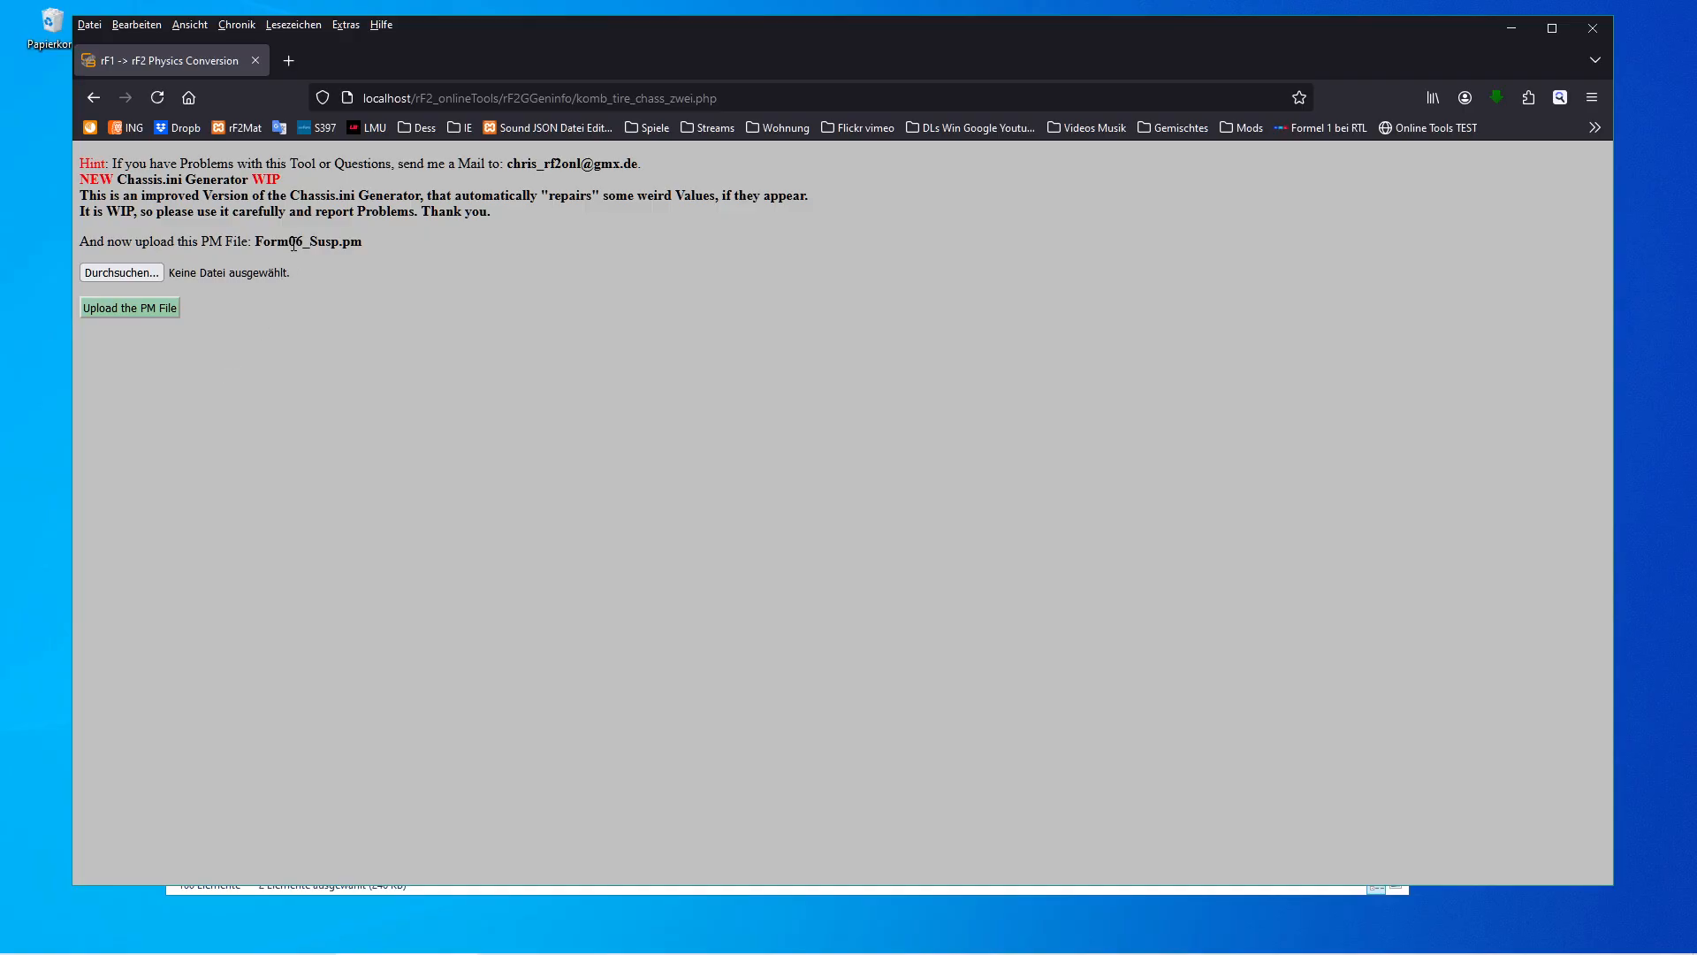
Upload Form06_Susp.pm from the FormulaIS folder as the requested PM file.
{"action": "left_click", "coordinate": [141, 262]}
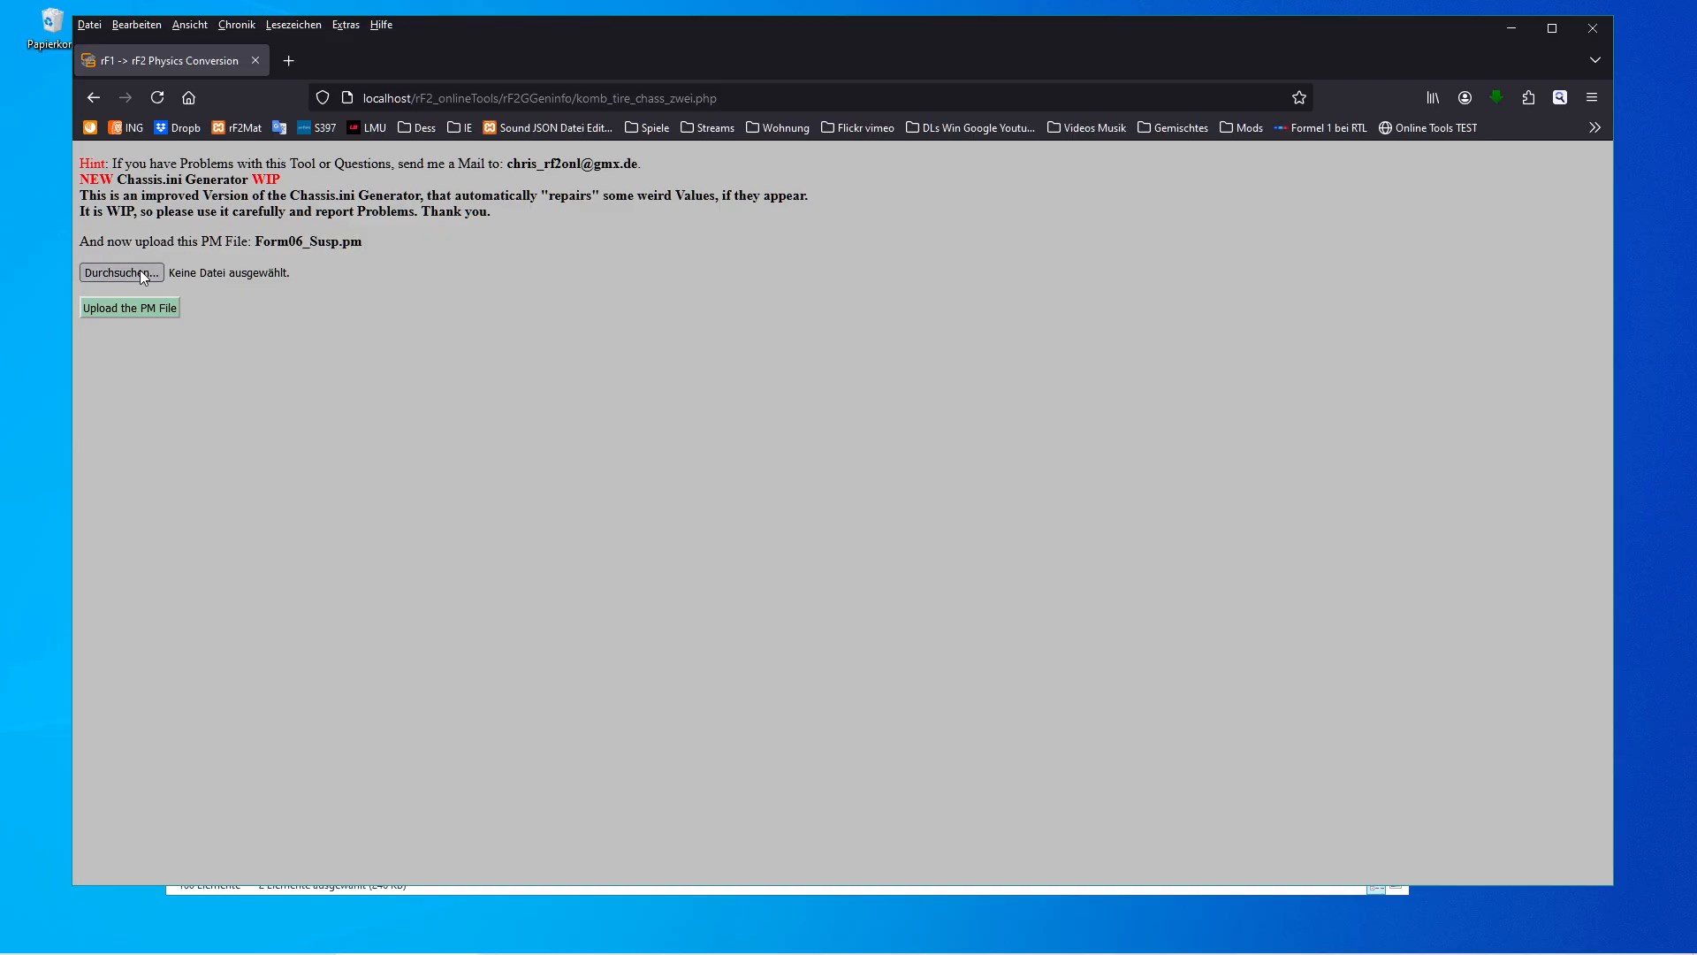
{"action": "left_click", "coordinate": [393, 219]}
{"action": "left_click", "coordinate": [759, 491]}
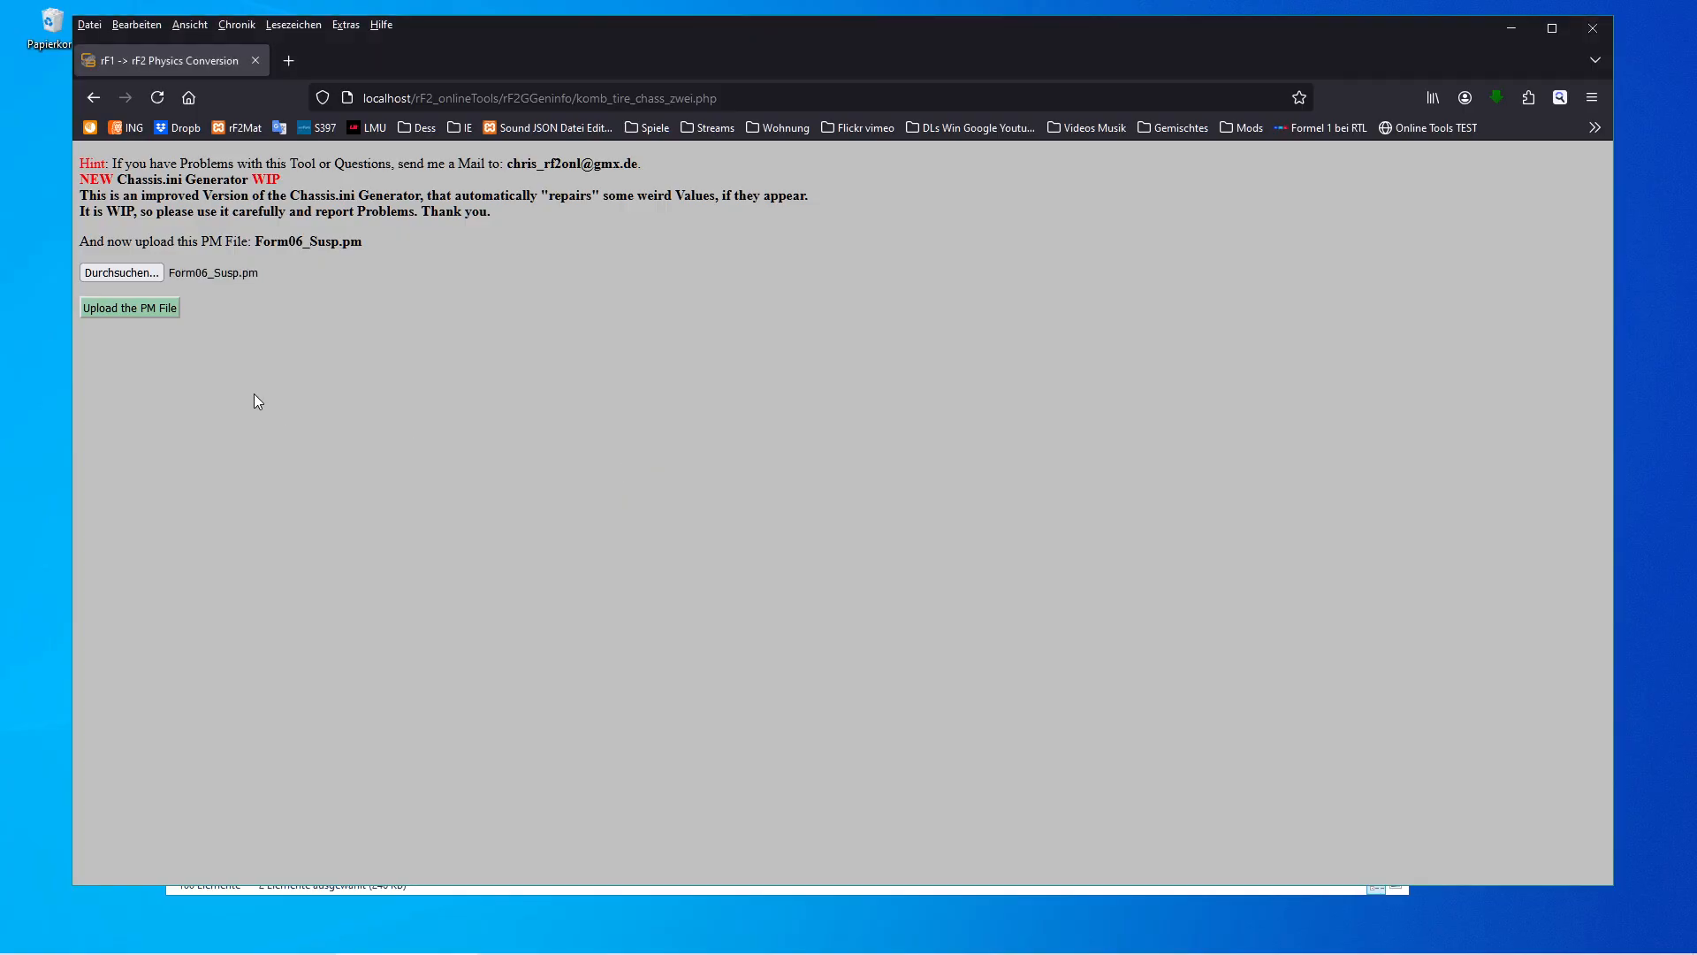
{"action": "left_click", "coordinate": [150, 309]}
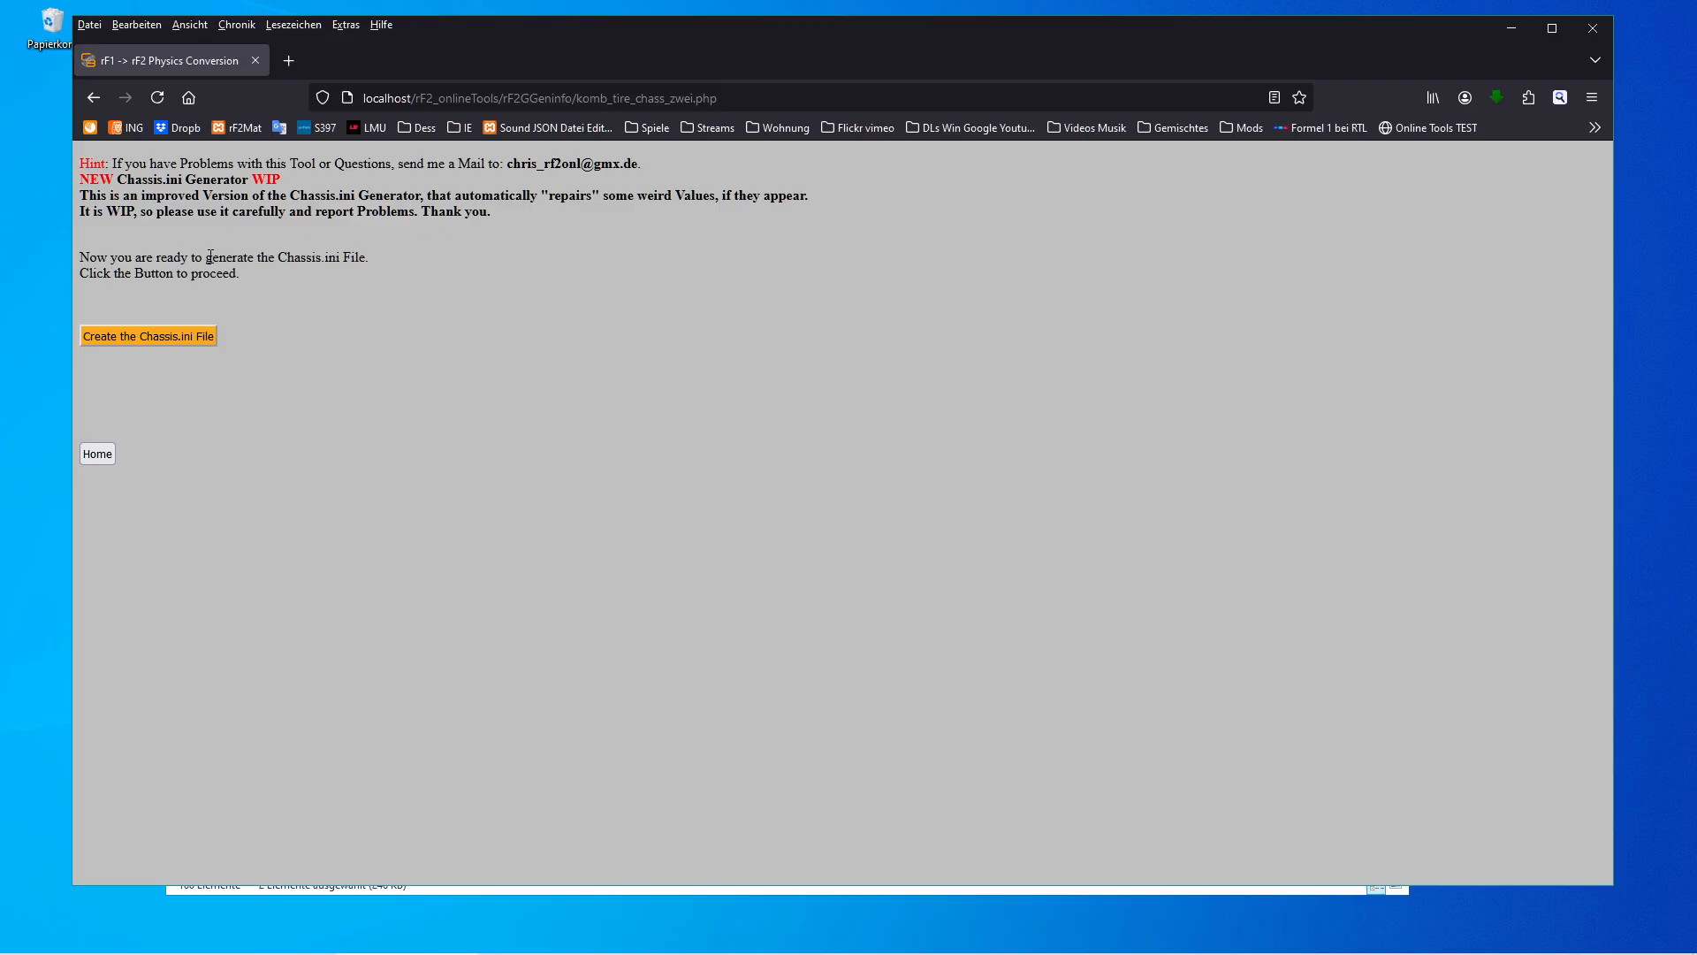
Create the Chassis.ini and HDV files and download all results as a ZIP archive.
{"action": "left_click", "coordinate": [175, 344]}
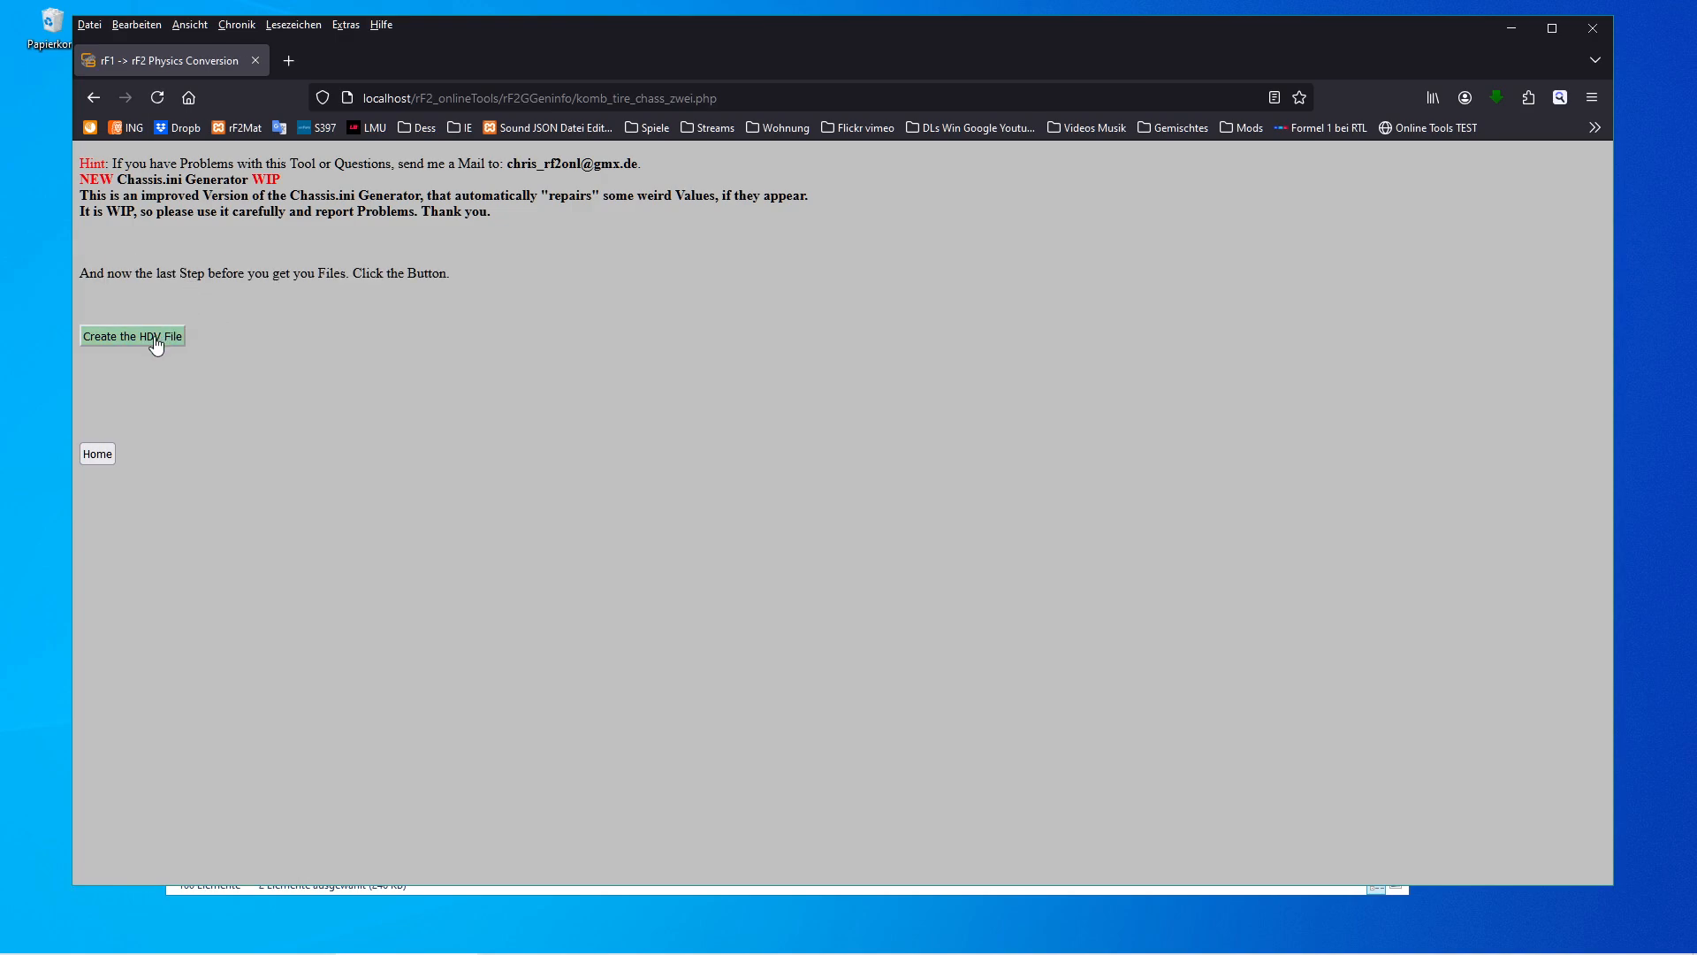
{"action": "left_click", "coordinate": [148, 337]}
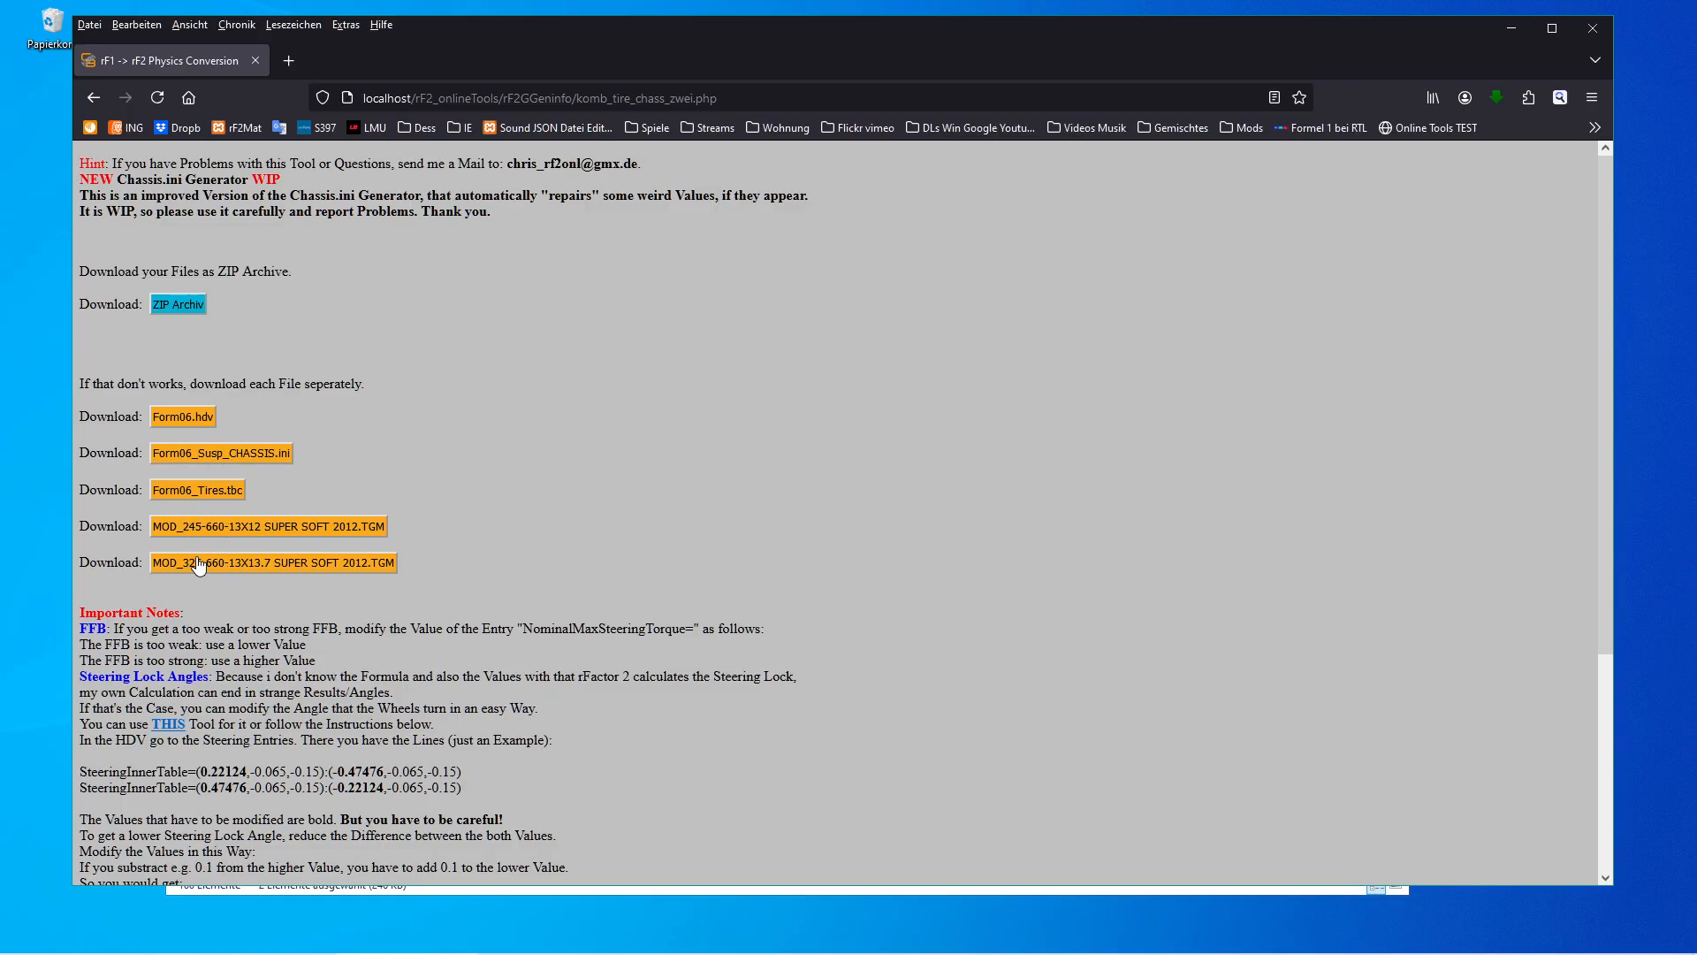
{"action": "left_click", "coordinate": [176, 309]}
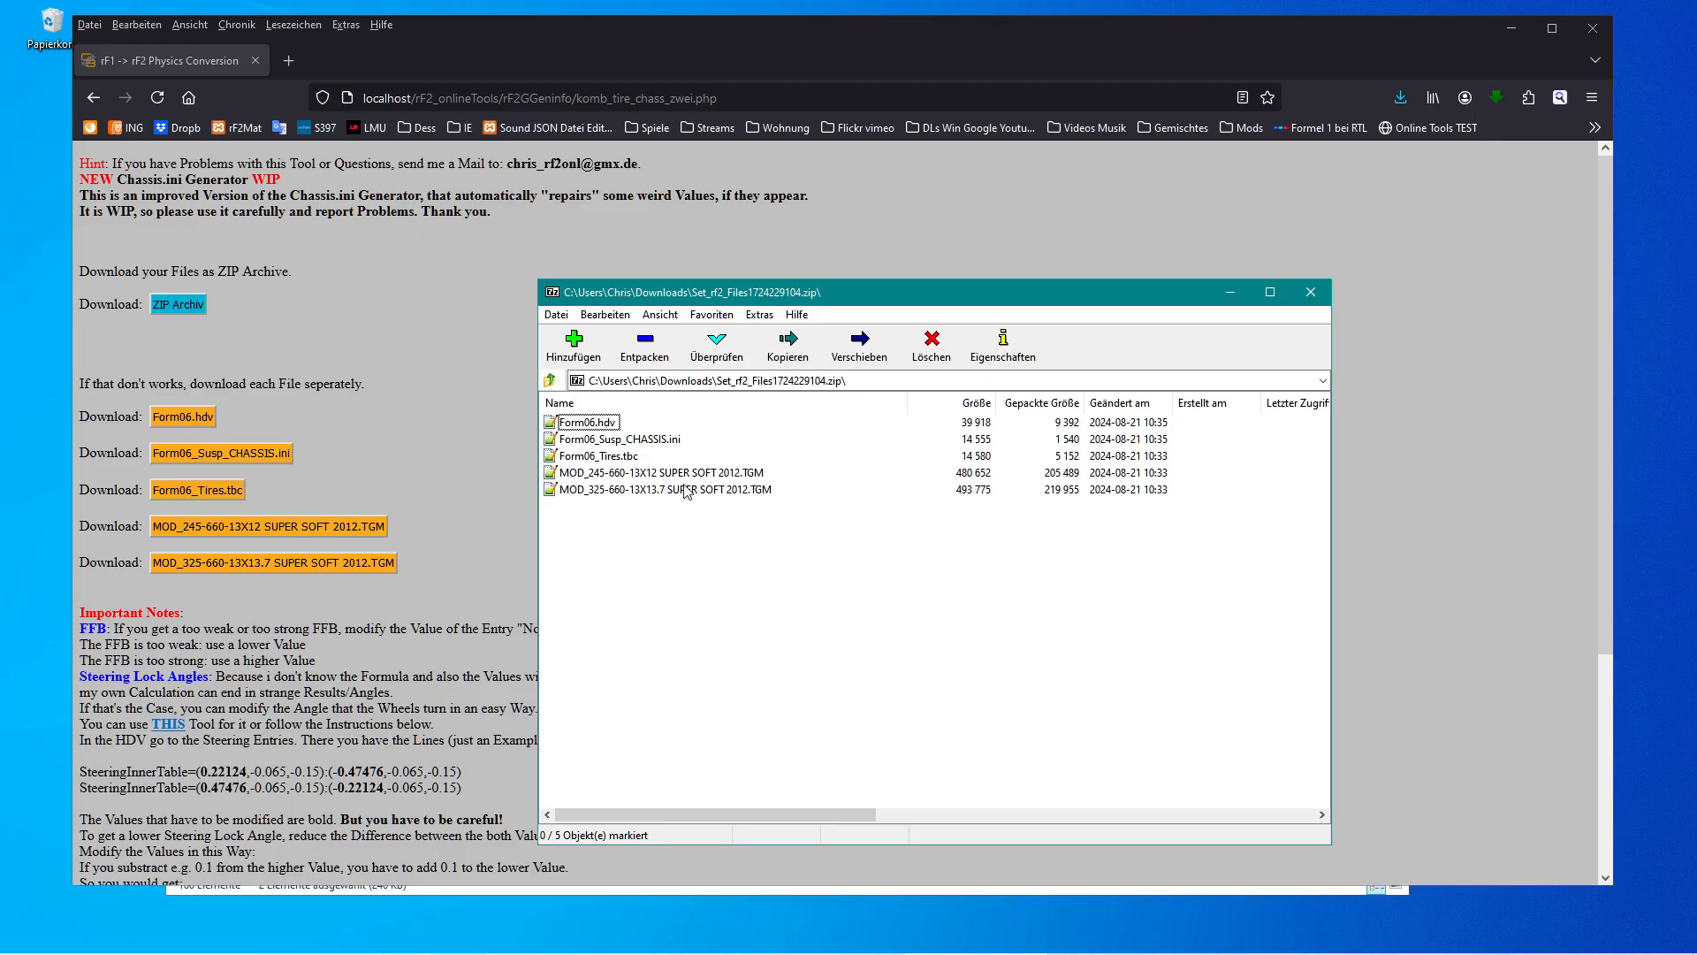
Select all five files in the archive and start copying them, picking the ModDev Vehicles folder as destination.
{"action": "left_click_drag", "start_coordinate": [742, 301], "coordinate": [739, 293]}
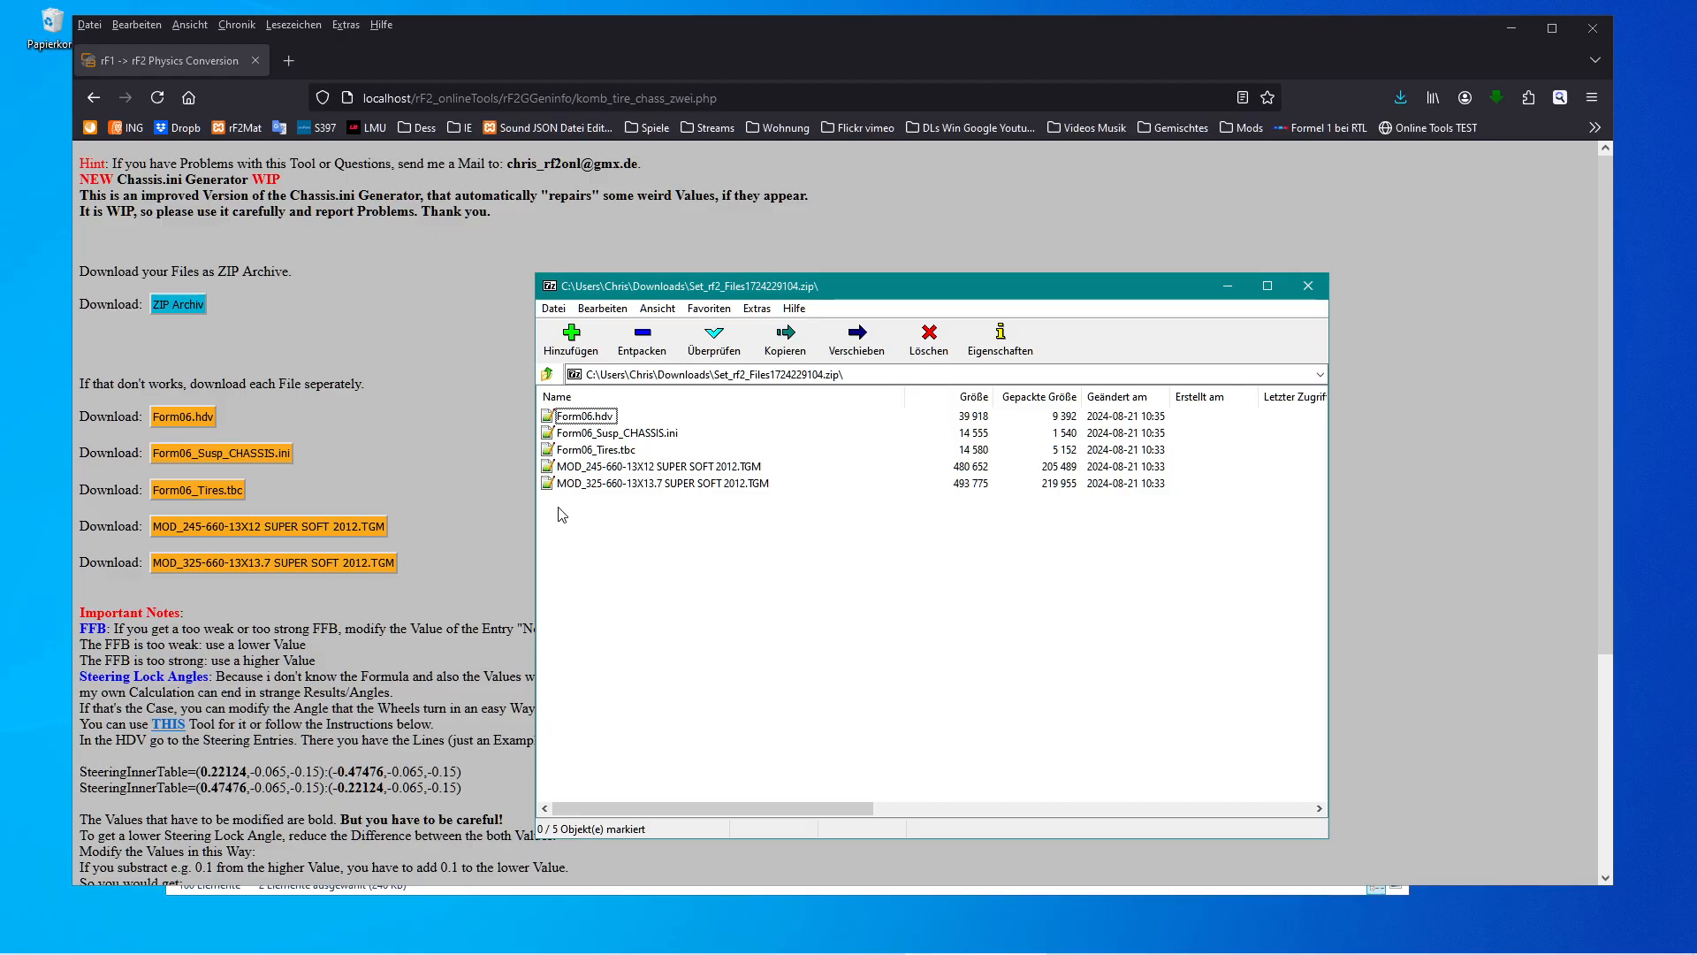
{"action": "left_click_drag", "start_coordinate": [560, 506], "coordinate": [618, 419]}
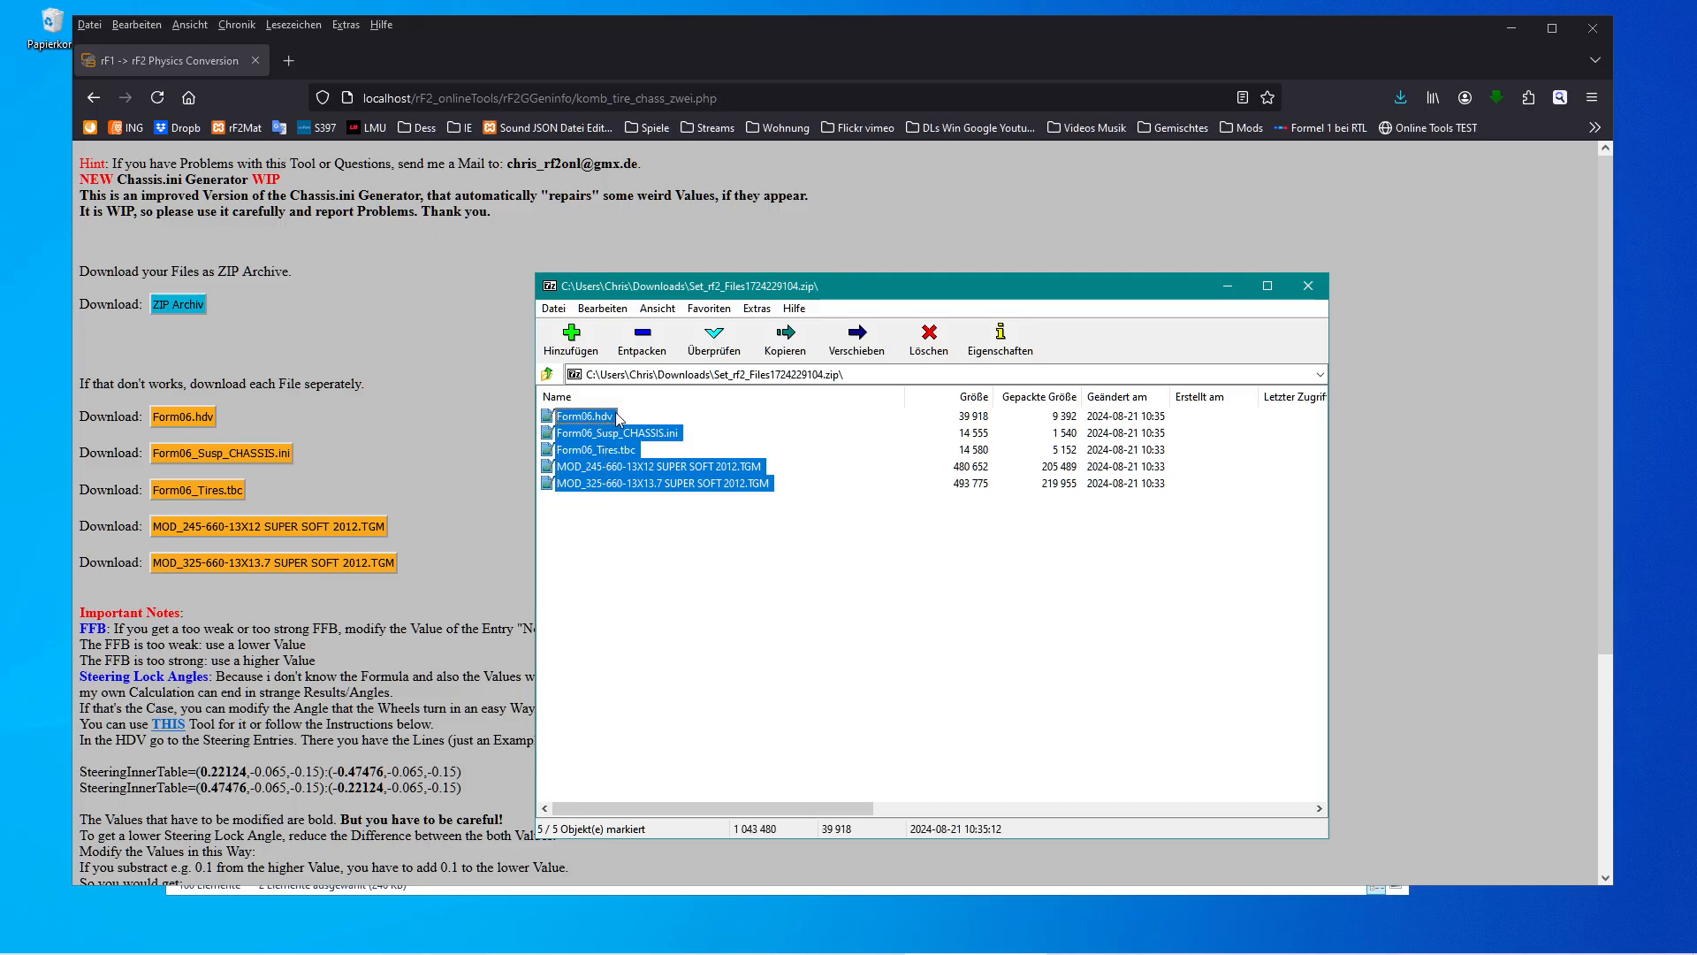
{"action": "left_click", "coordinate": [638, 346]}
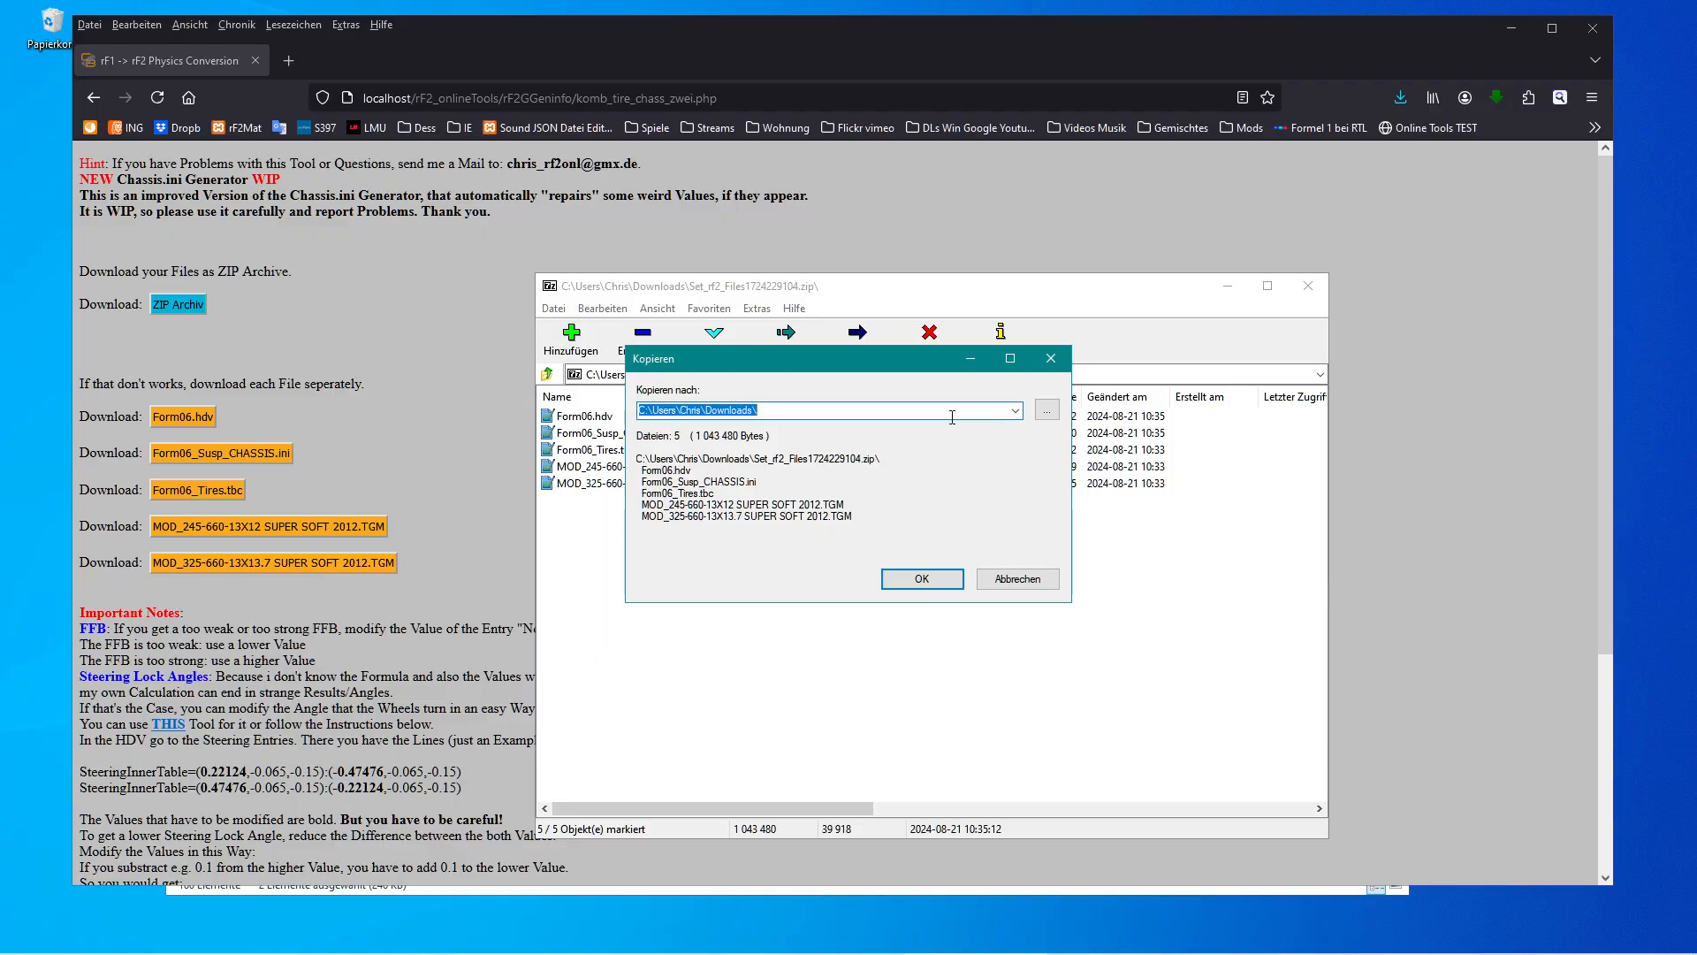
{"action": "left_click", "coordinate": [1047, 410]}
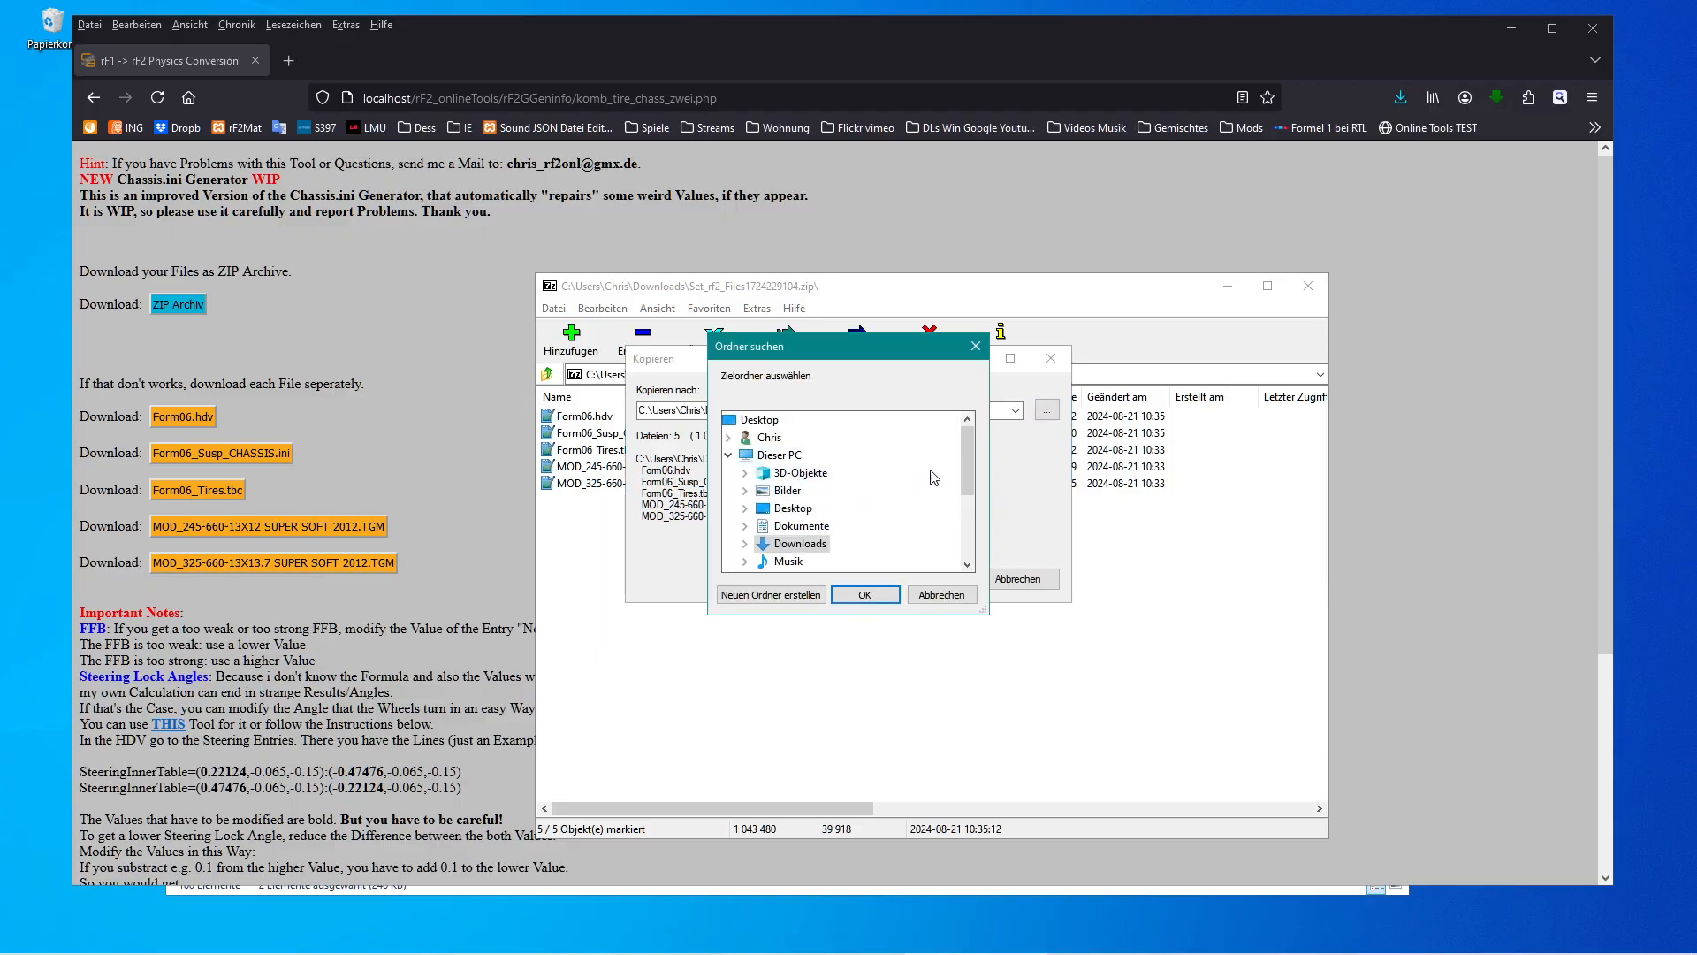
{"action": "left_click_drag", "start_coordinate": [962, 464], "coordinate": [968, 495]}
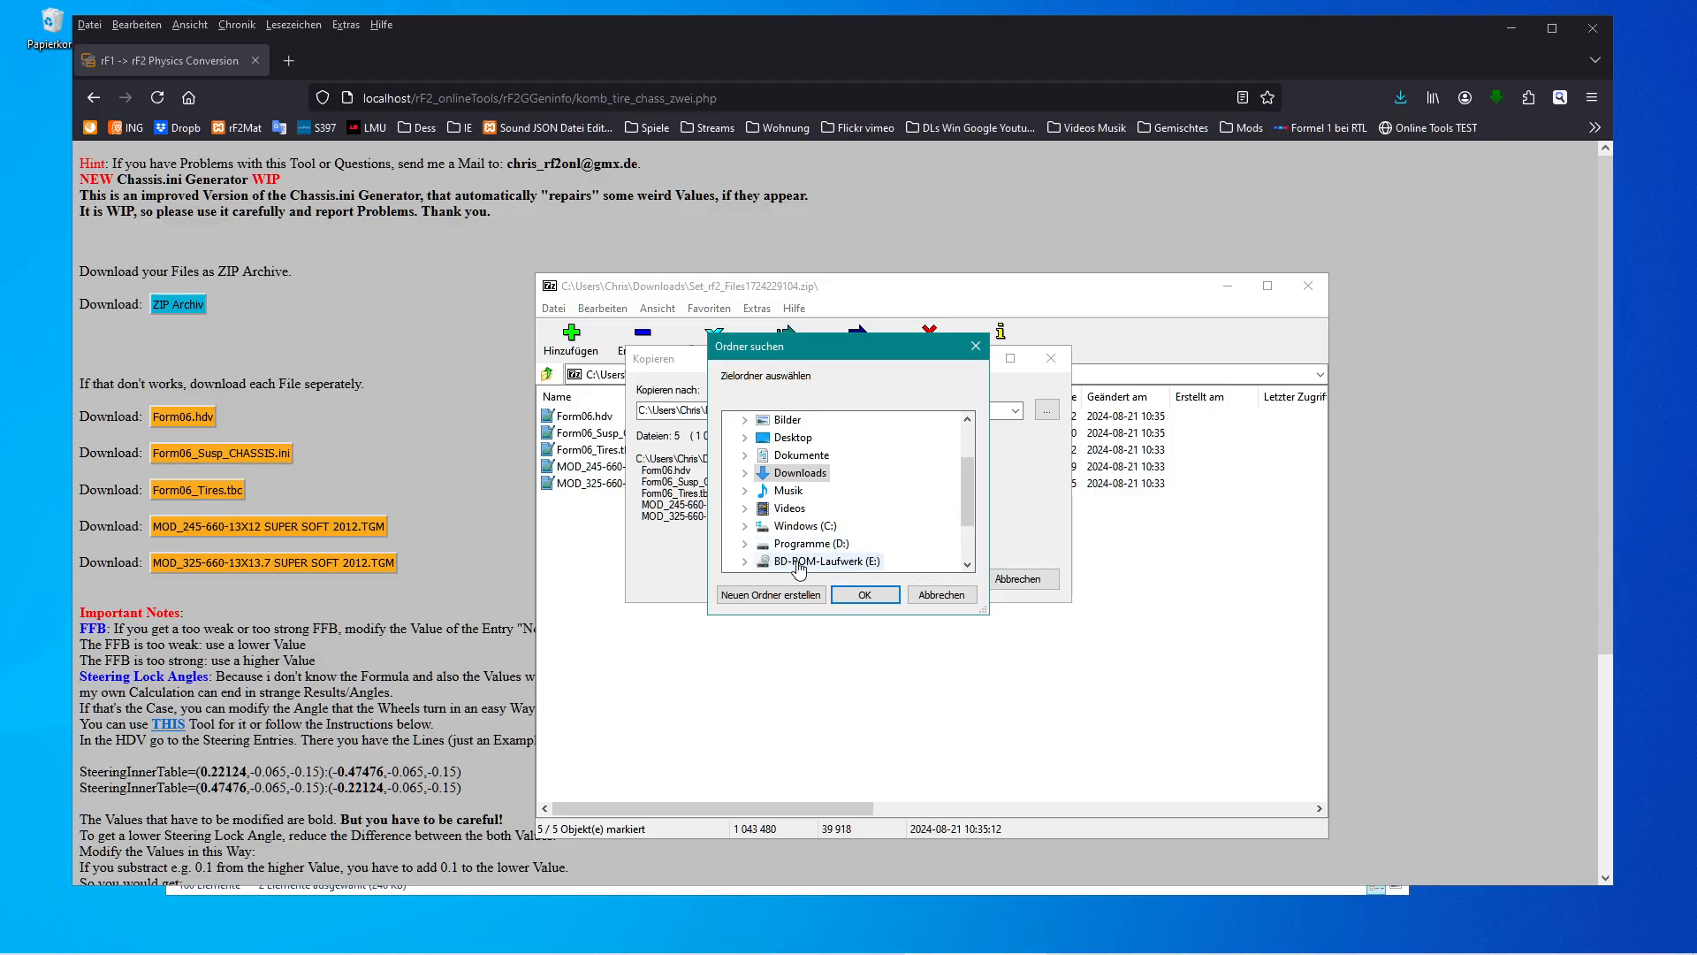
{"action": "left_click", "coordinate": [891, 594]}
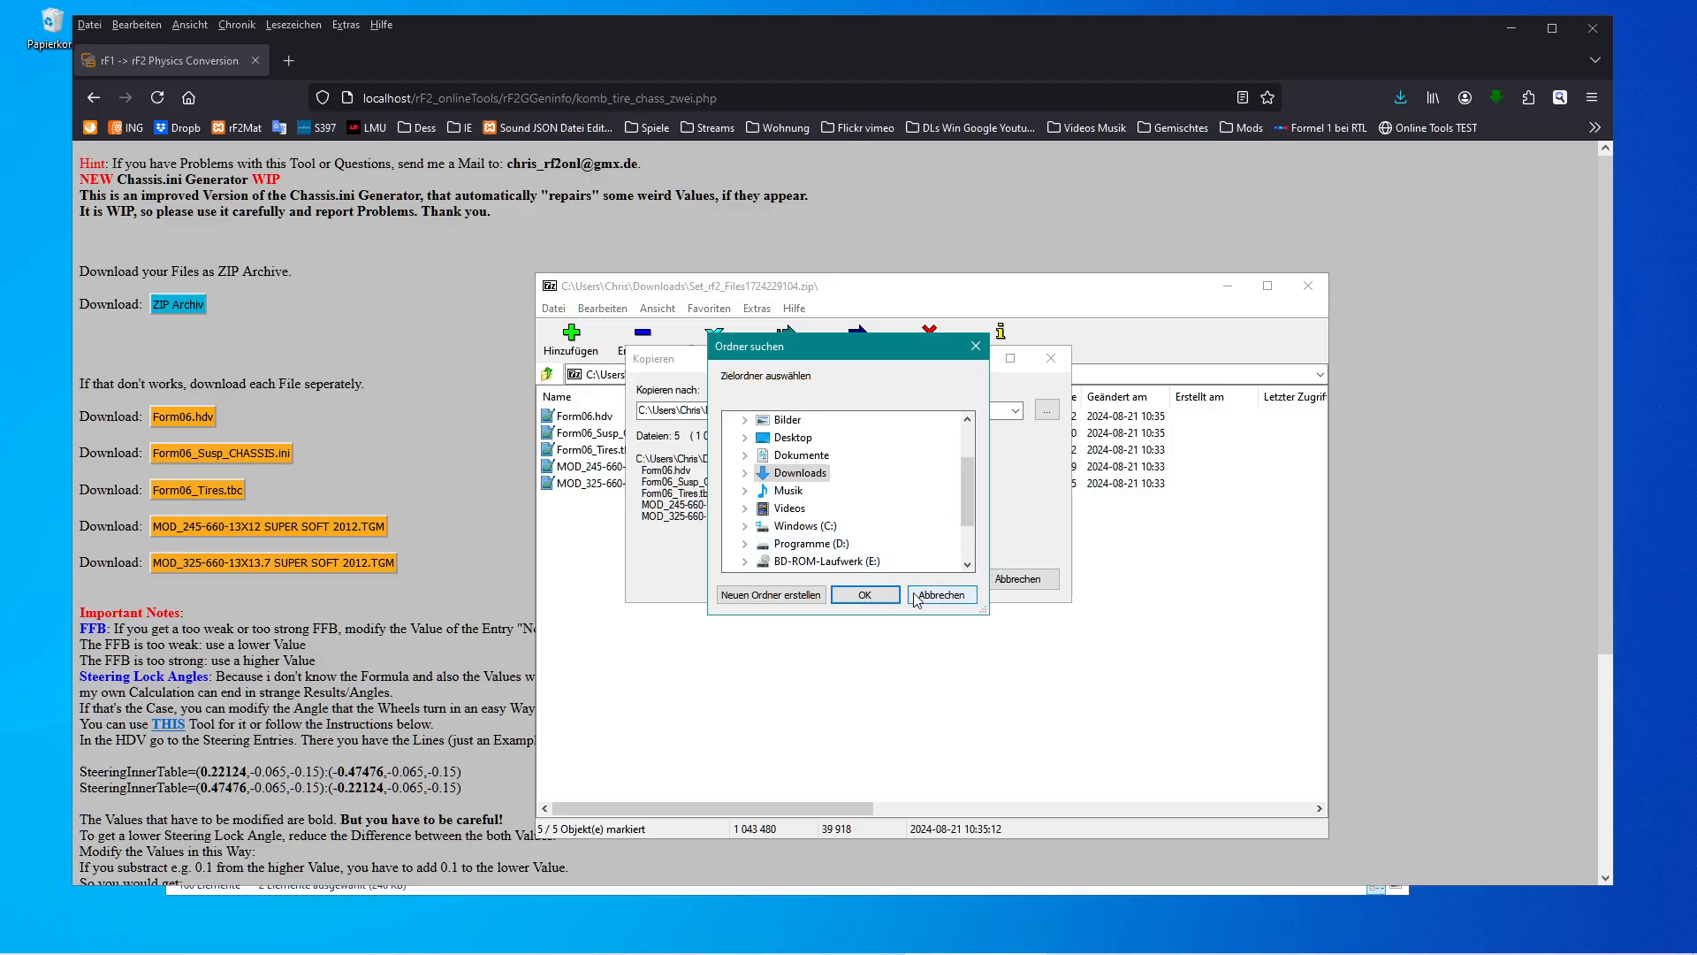
{"action": "left_click", "coordinate": [1016, 412]}
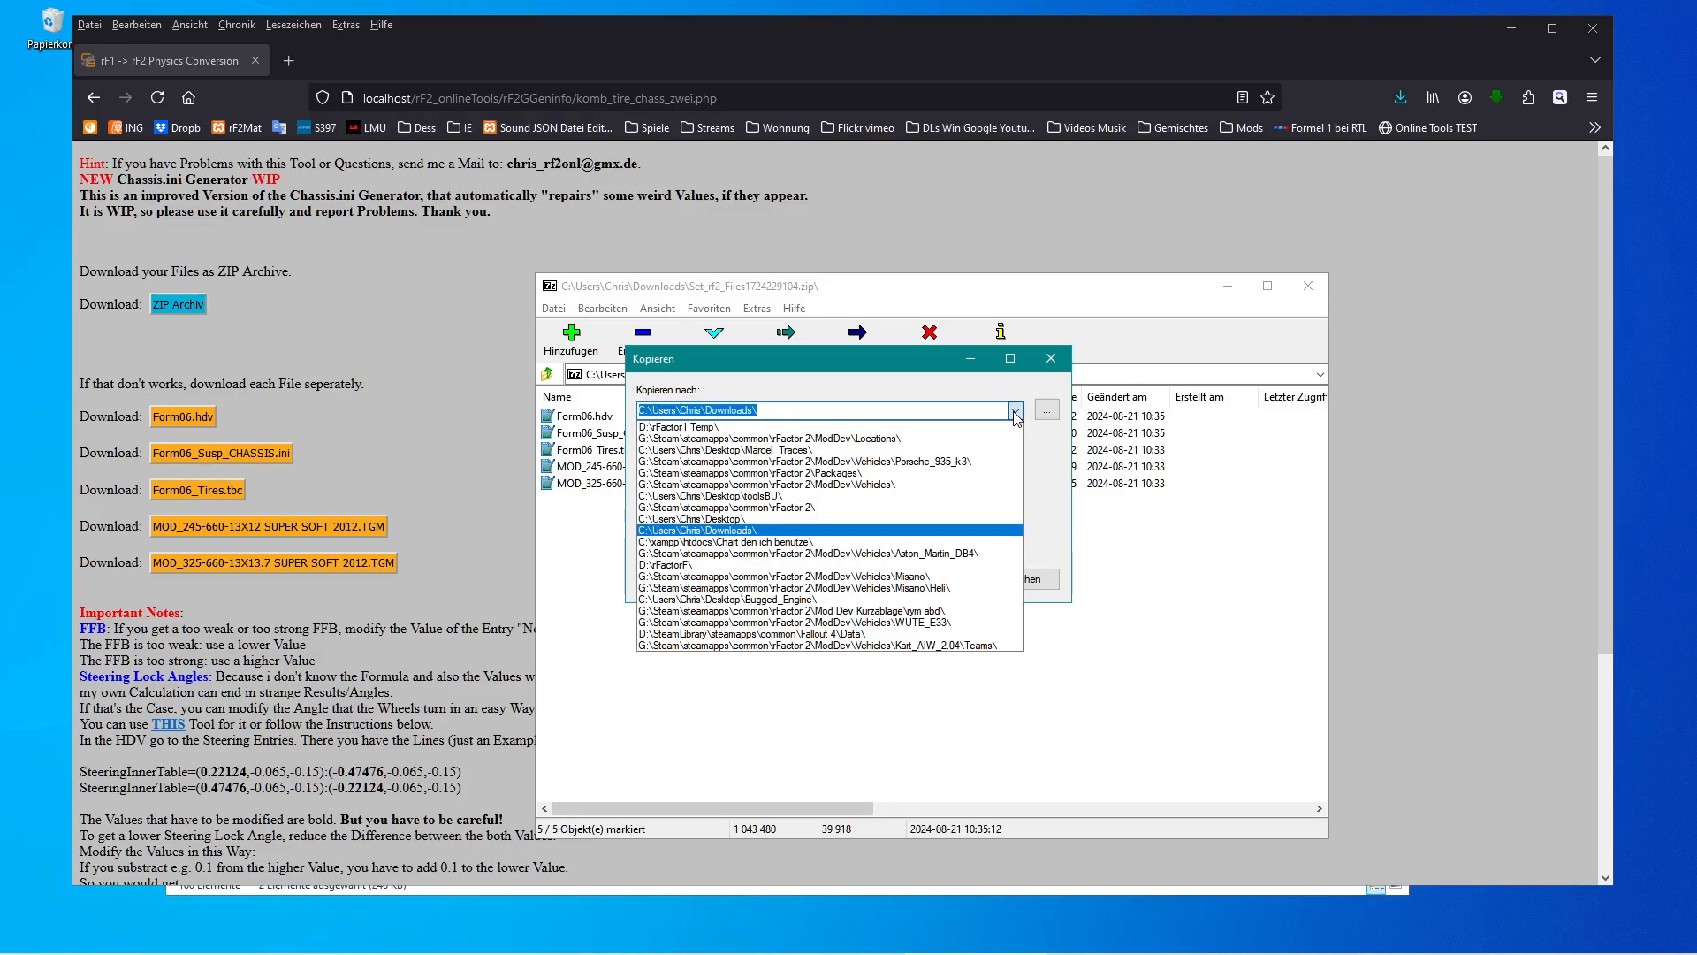
{"action": "left_click", "coordinate": [951, 483]}
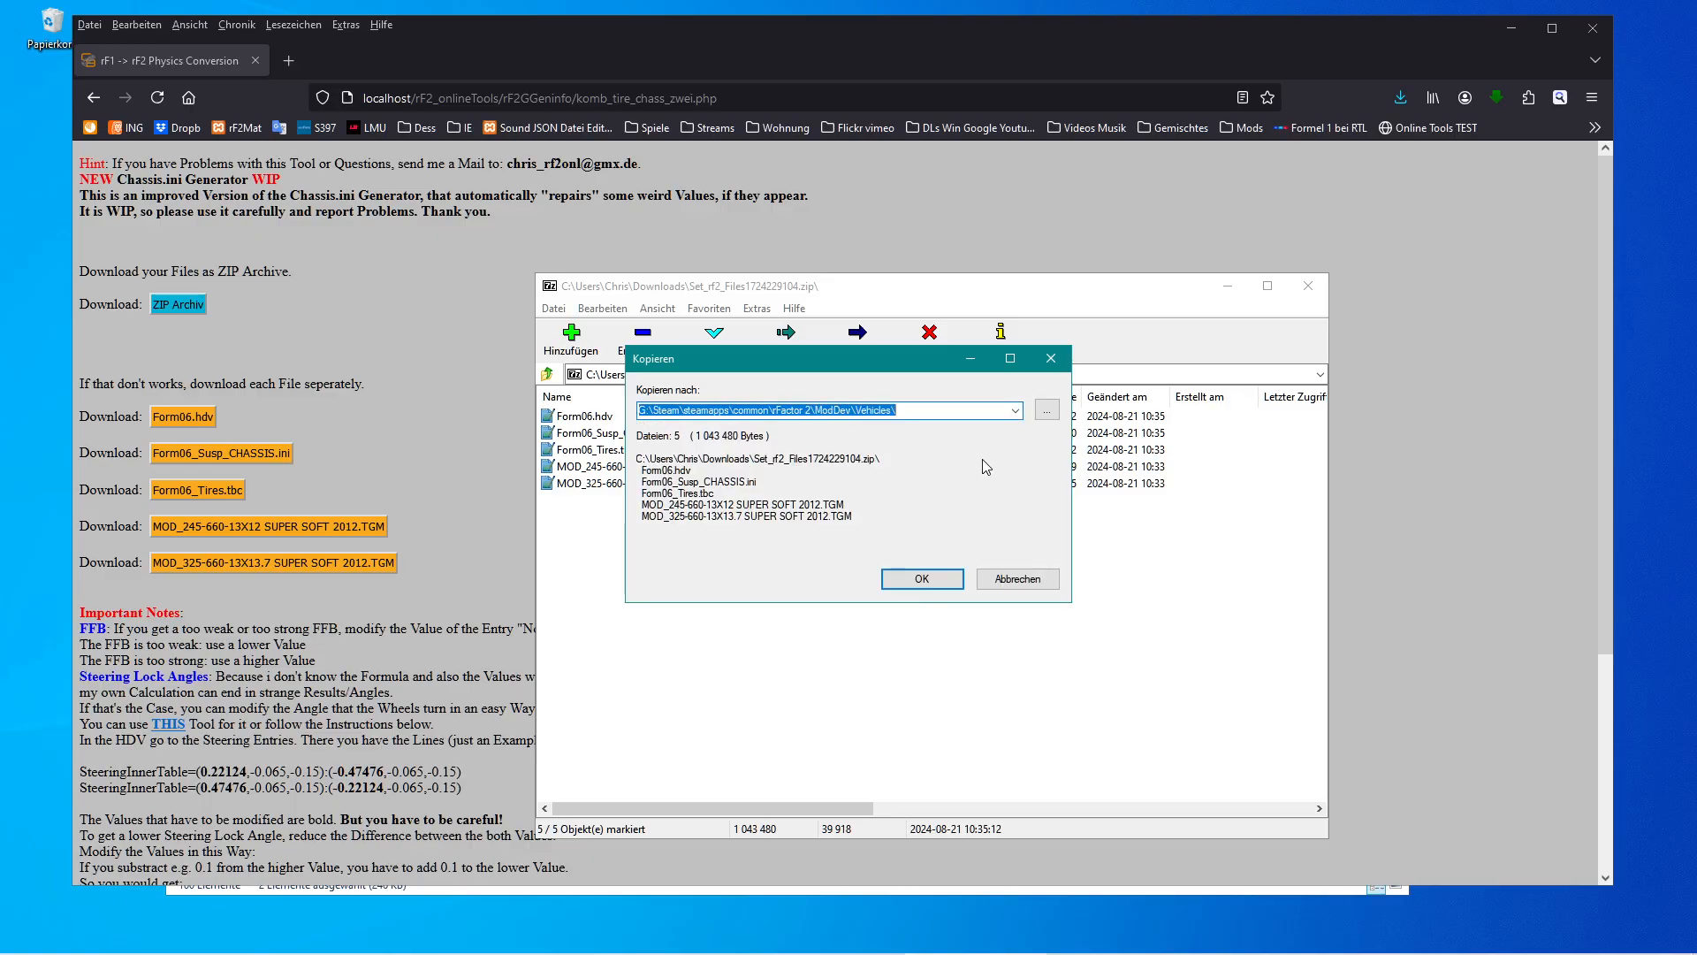
Browse into the FormulaIS vehicle folder as the copy target and start the extraction.
{"action": "left_click", "coordinate": [1047, 412]}
{"action": "left_click_drag", "start_coordinate": [970, 444], "coordinate": [970, 509]}
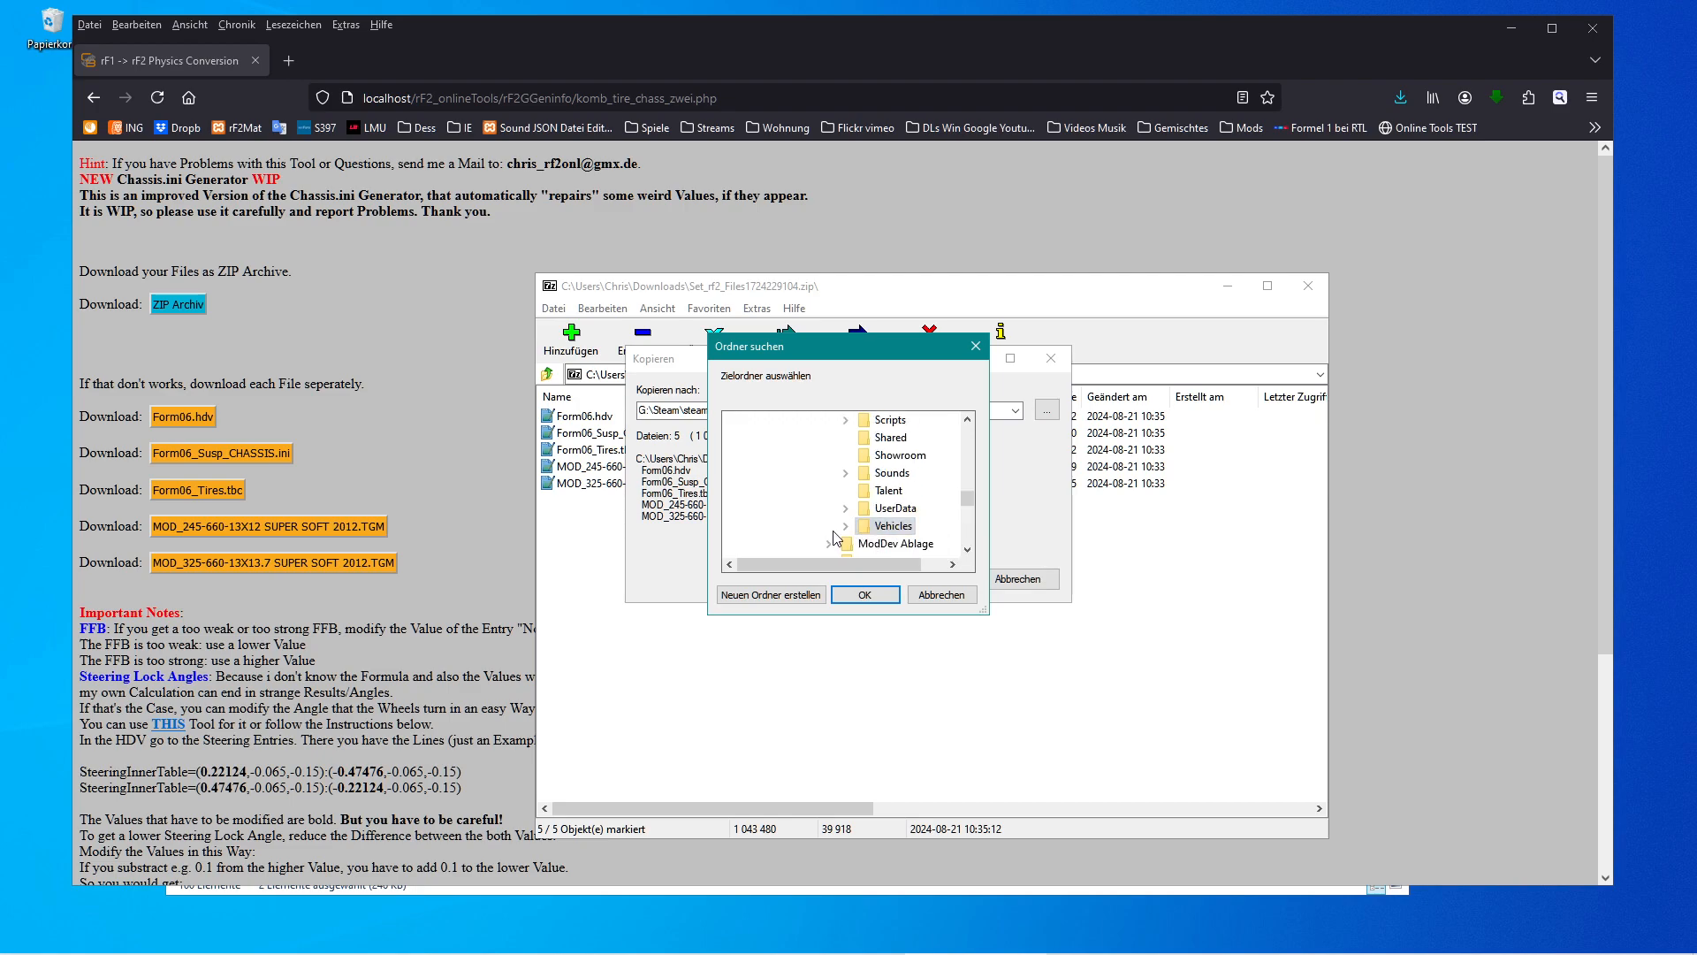
{"action": "left_click", "coordinate": [844, 527]}
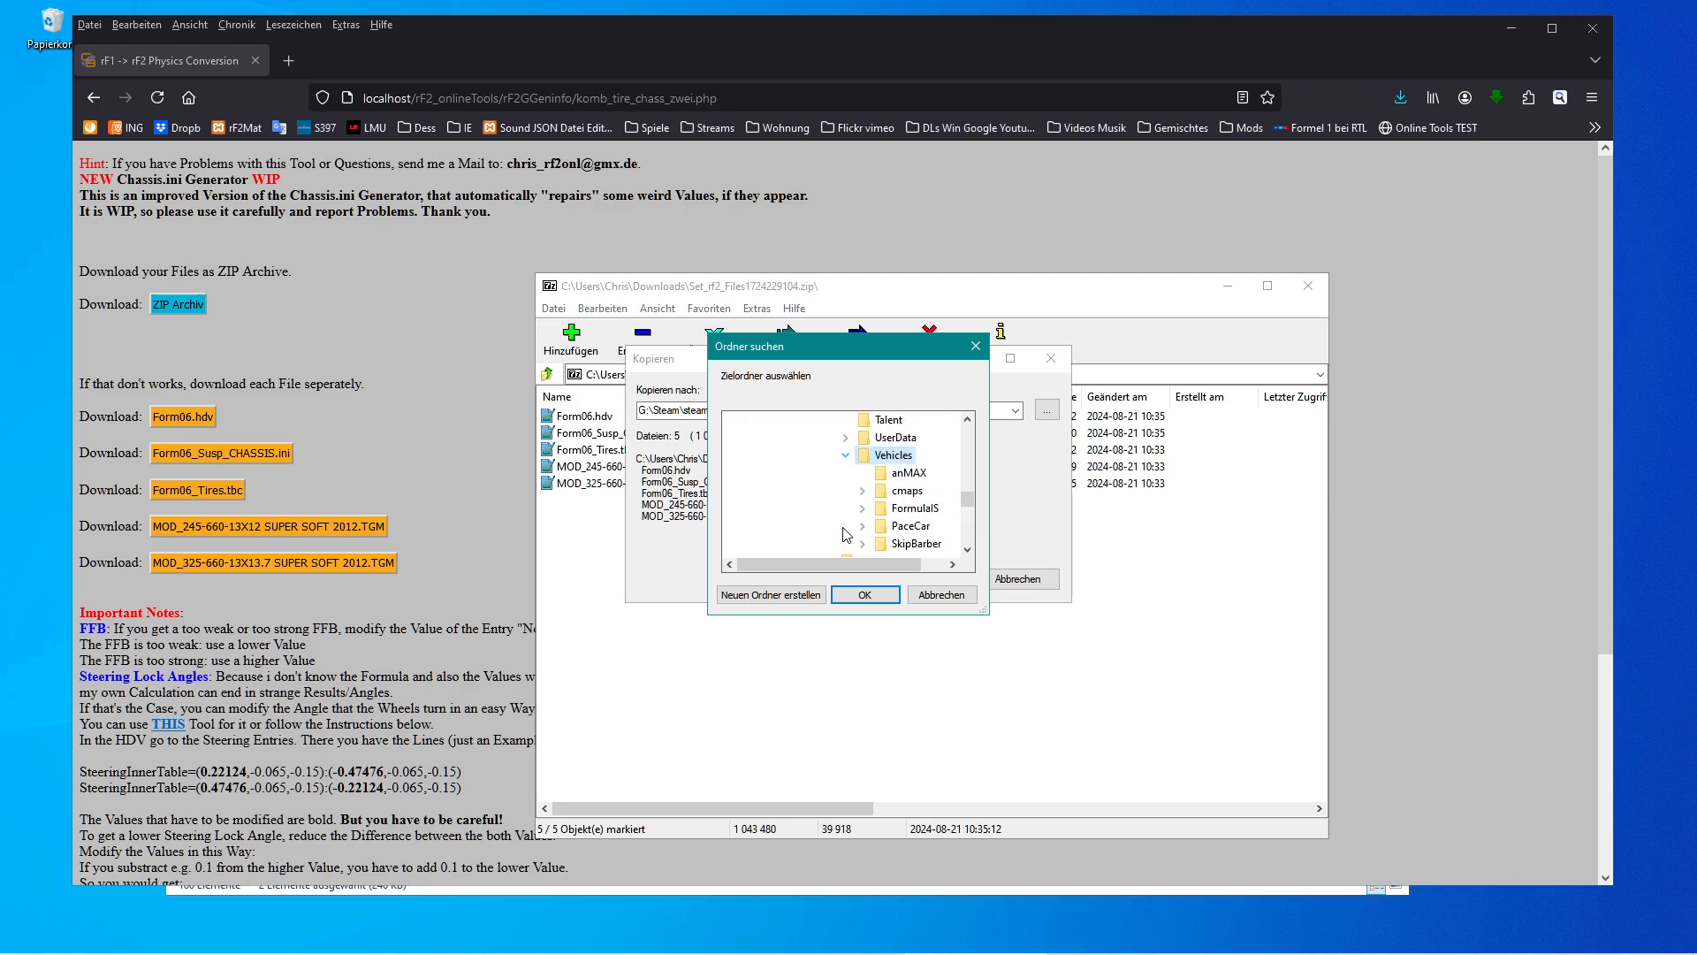
{"action": "double_click", "coordinate": [884, 510]}
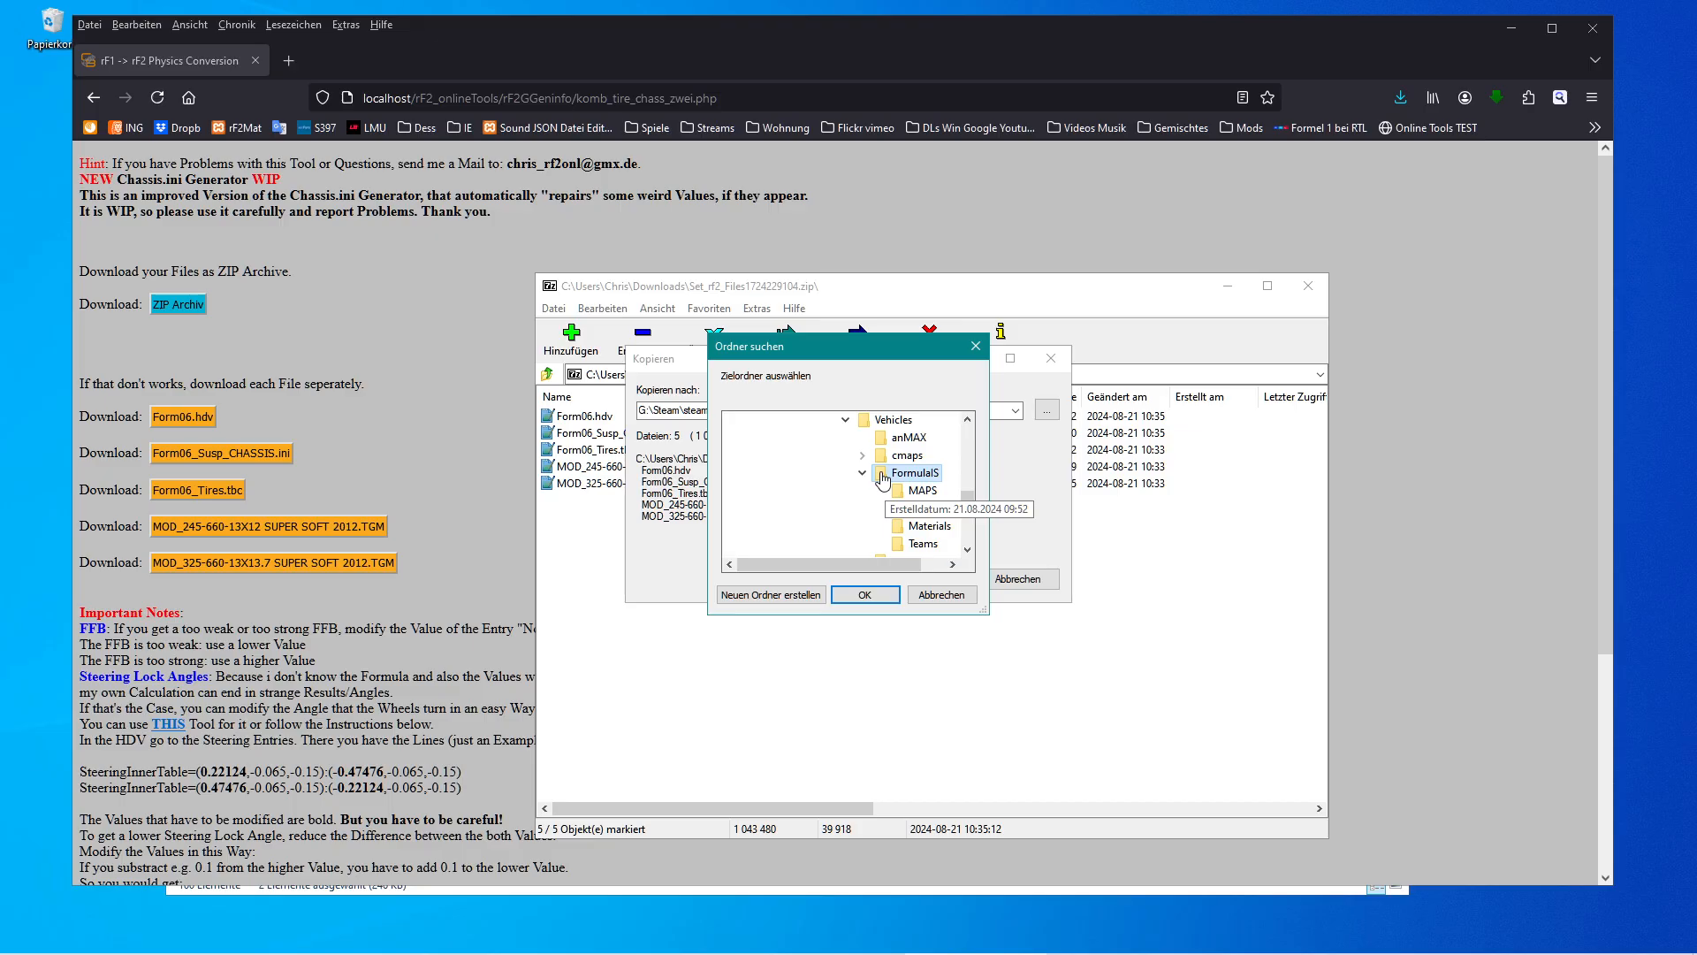
{"action": "left_click_drag", "start_coordinate": [821, 345], "coordinate": [1168, 528]}
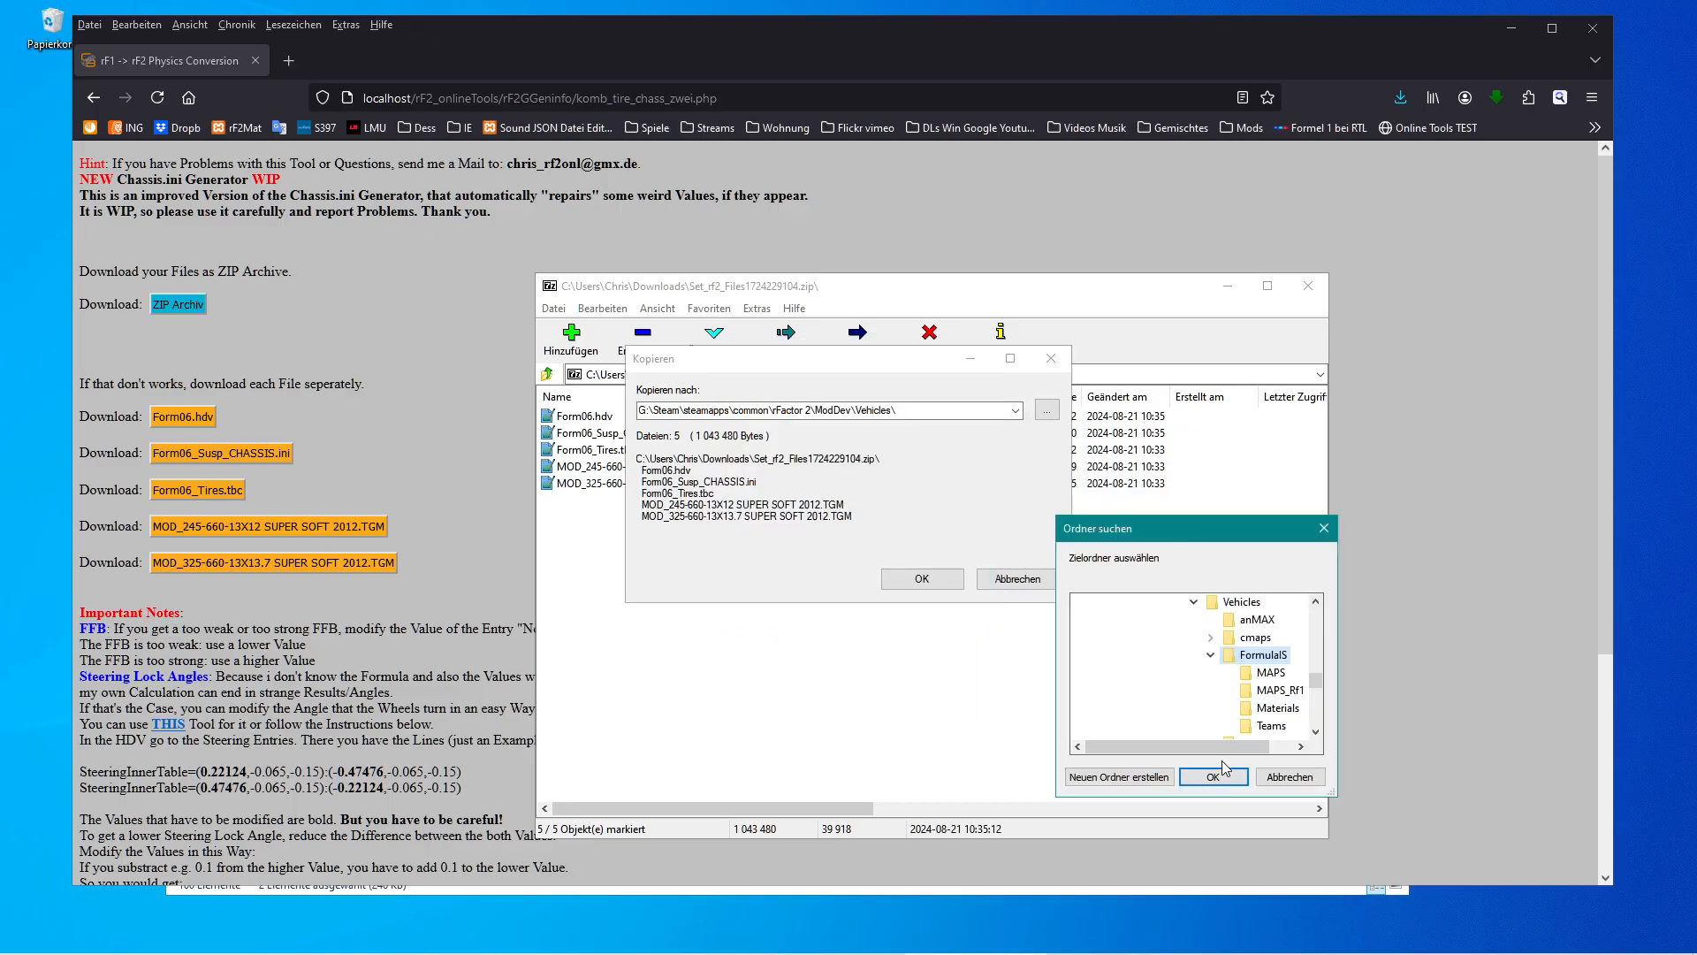
{"action": "left_click", "coordinate": [1226, 776]}
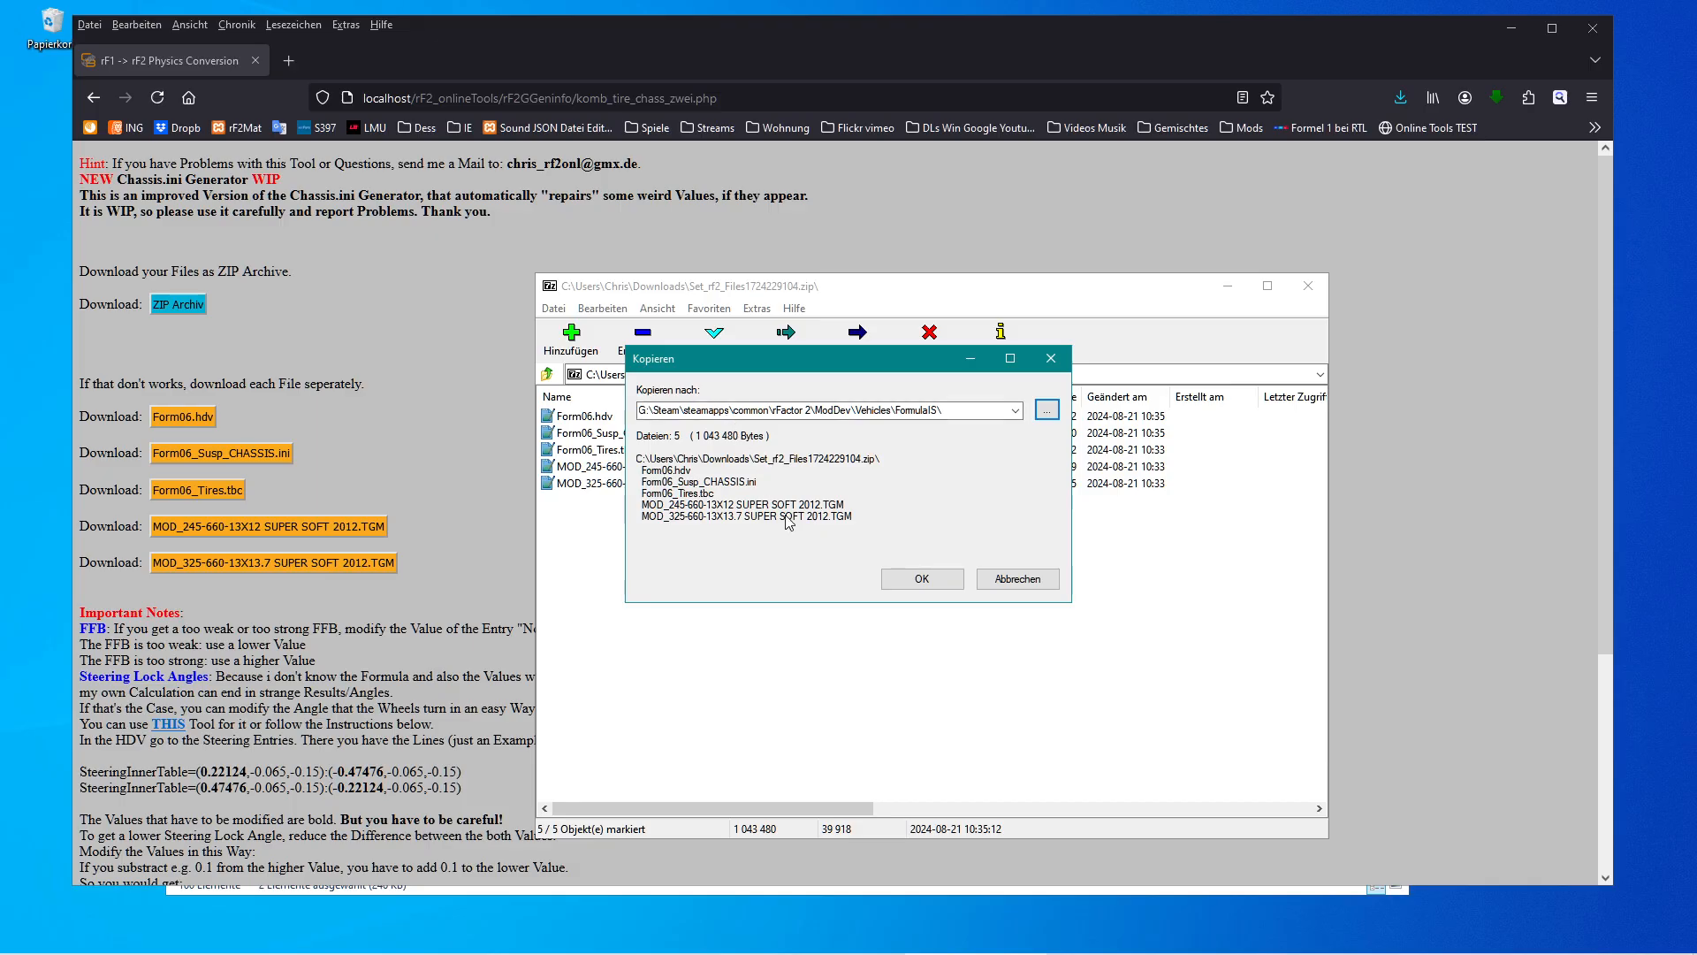
{"action": "left_click", "coordinate": [923, 580]}
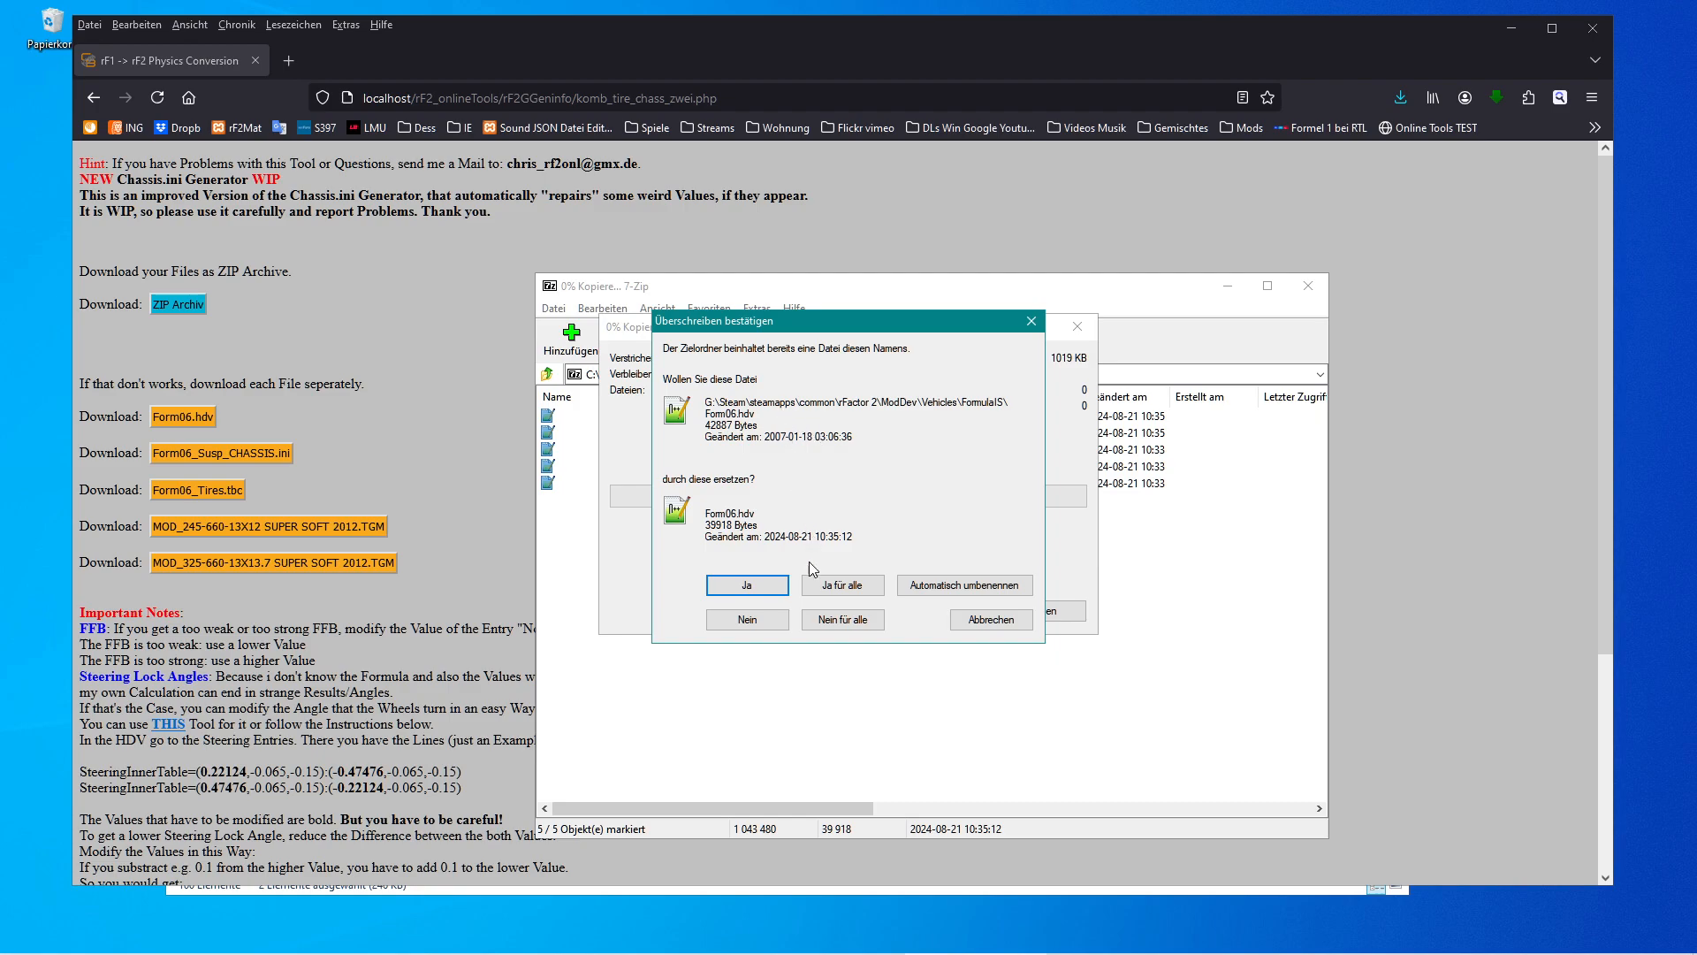
Overwrite the existing Form06.hdv and Form06_Tires.tbc with the new versions and close the archive.
{"action": "left_click", "coordinate": [762, 590]}
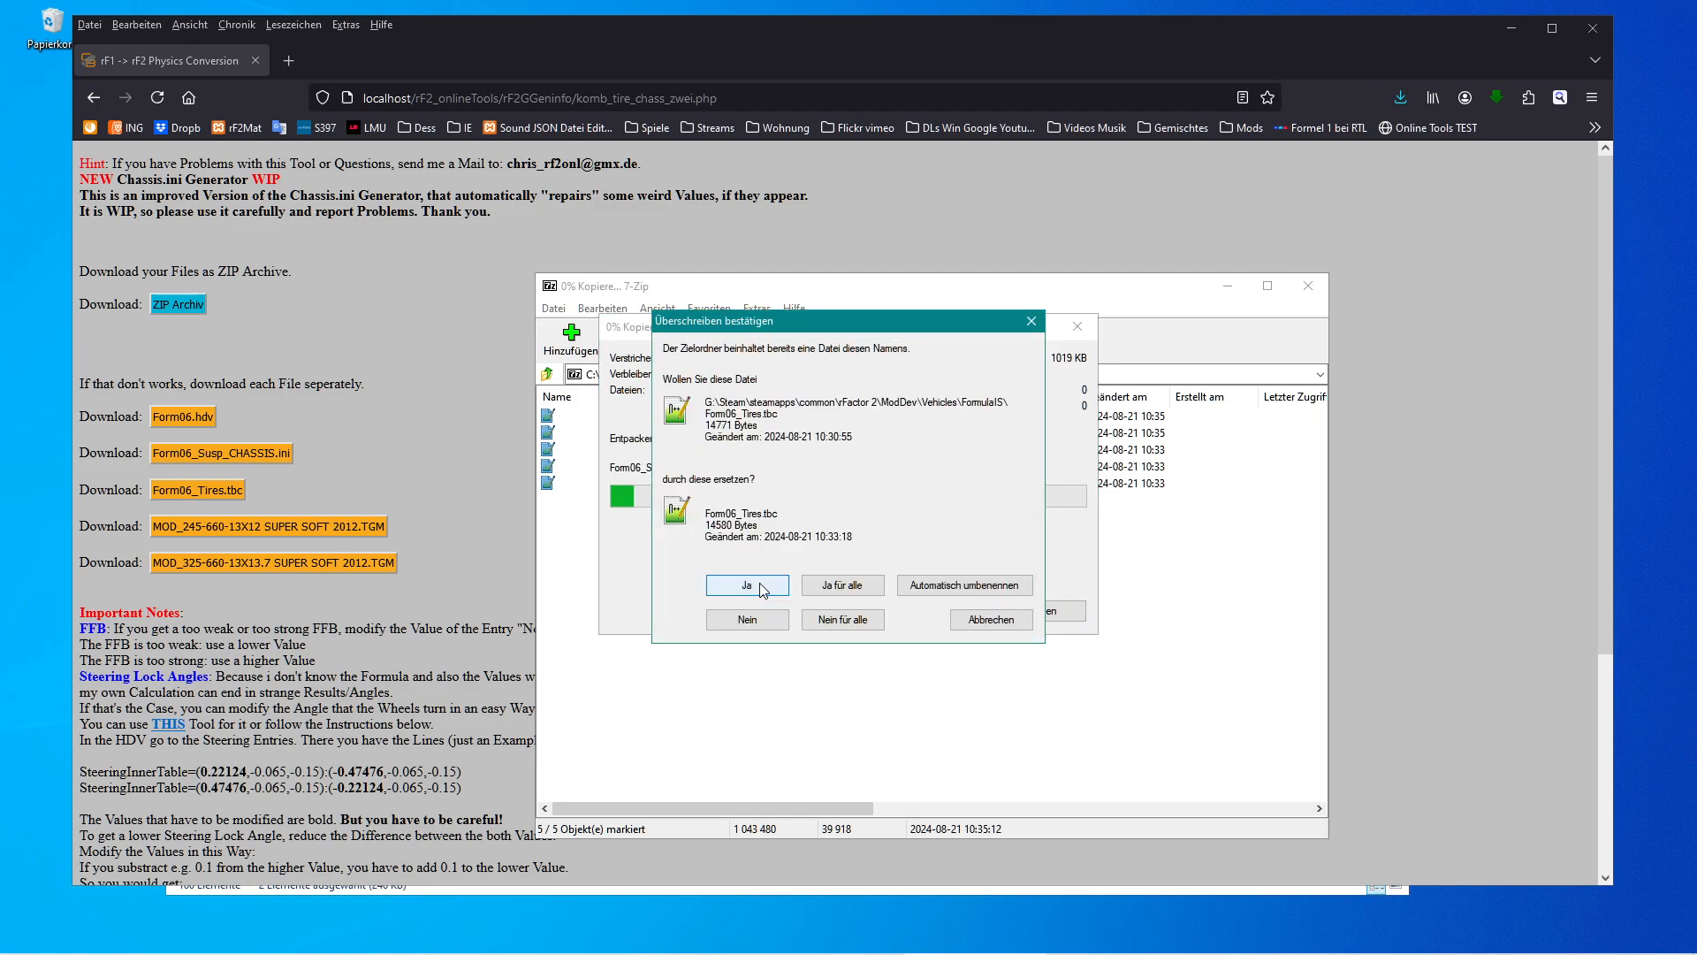
{"action": "left_click", "coordinate": [762, 591]}
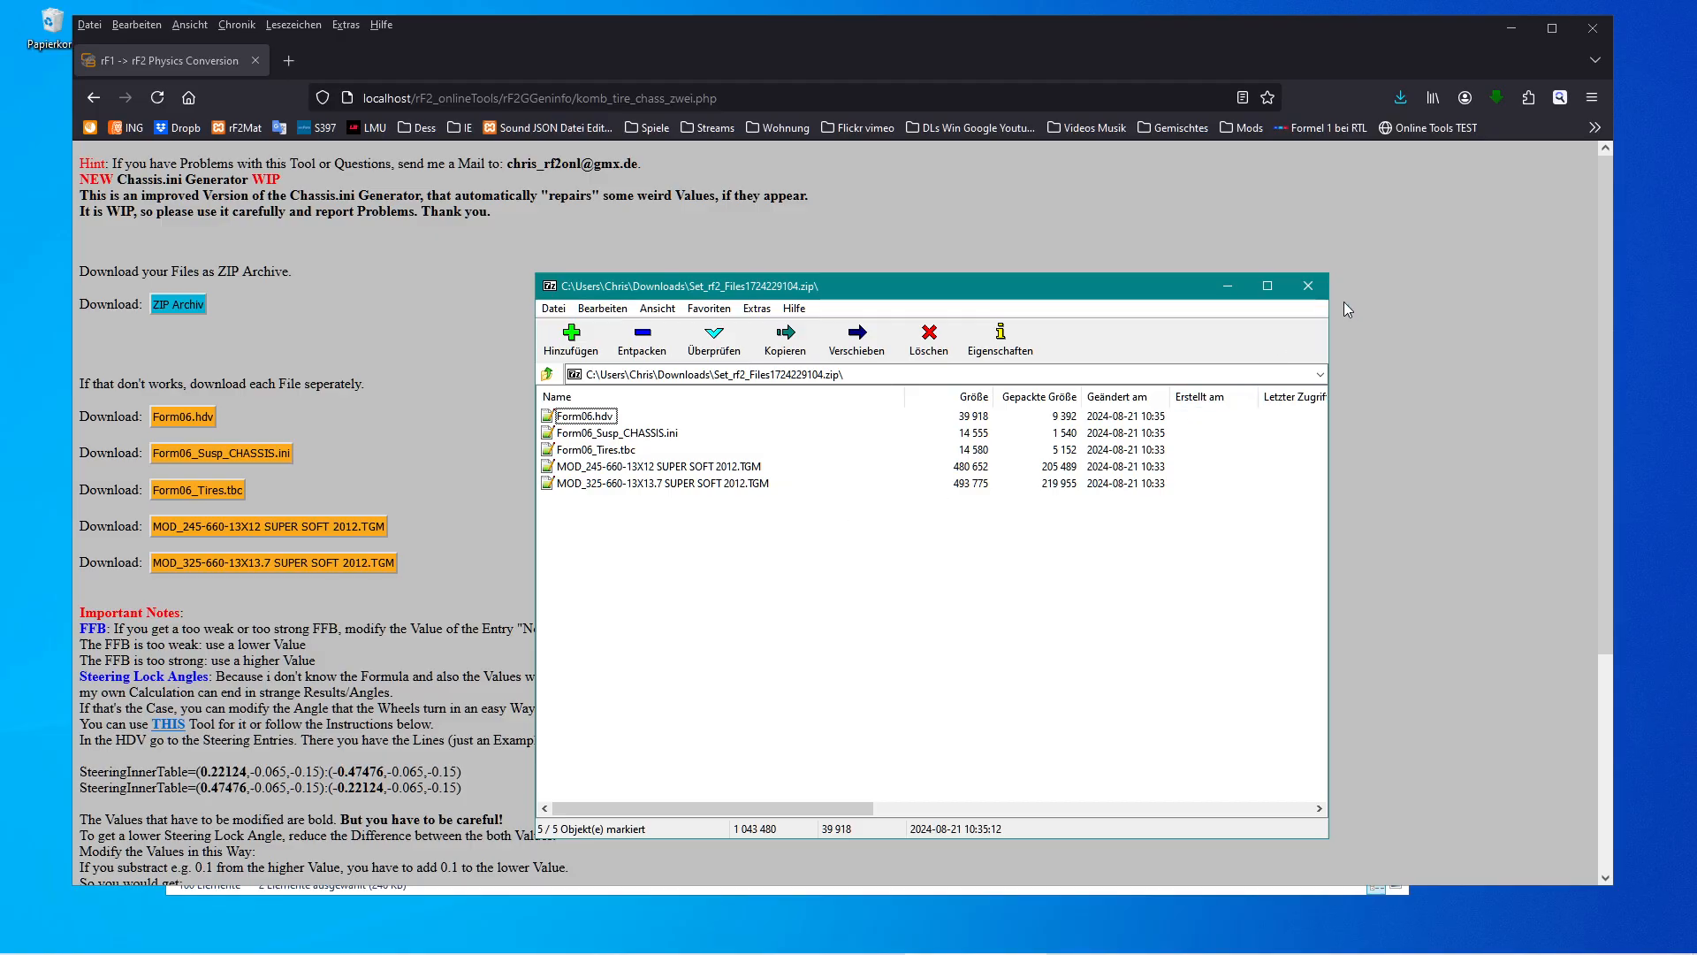
{"action": "left_click", "coordinate": [1317, 291]}
Inspect the copied MOD tire TGM files in the FormulaIS folder.
{"action": "mouse_move", "coordinate": [314, 946]}
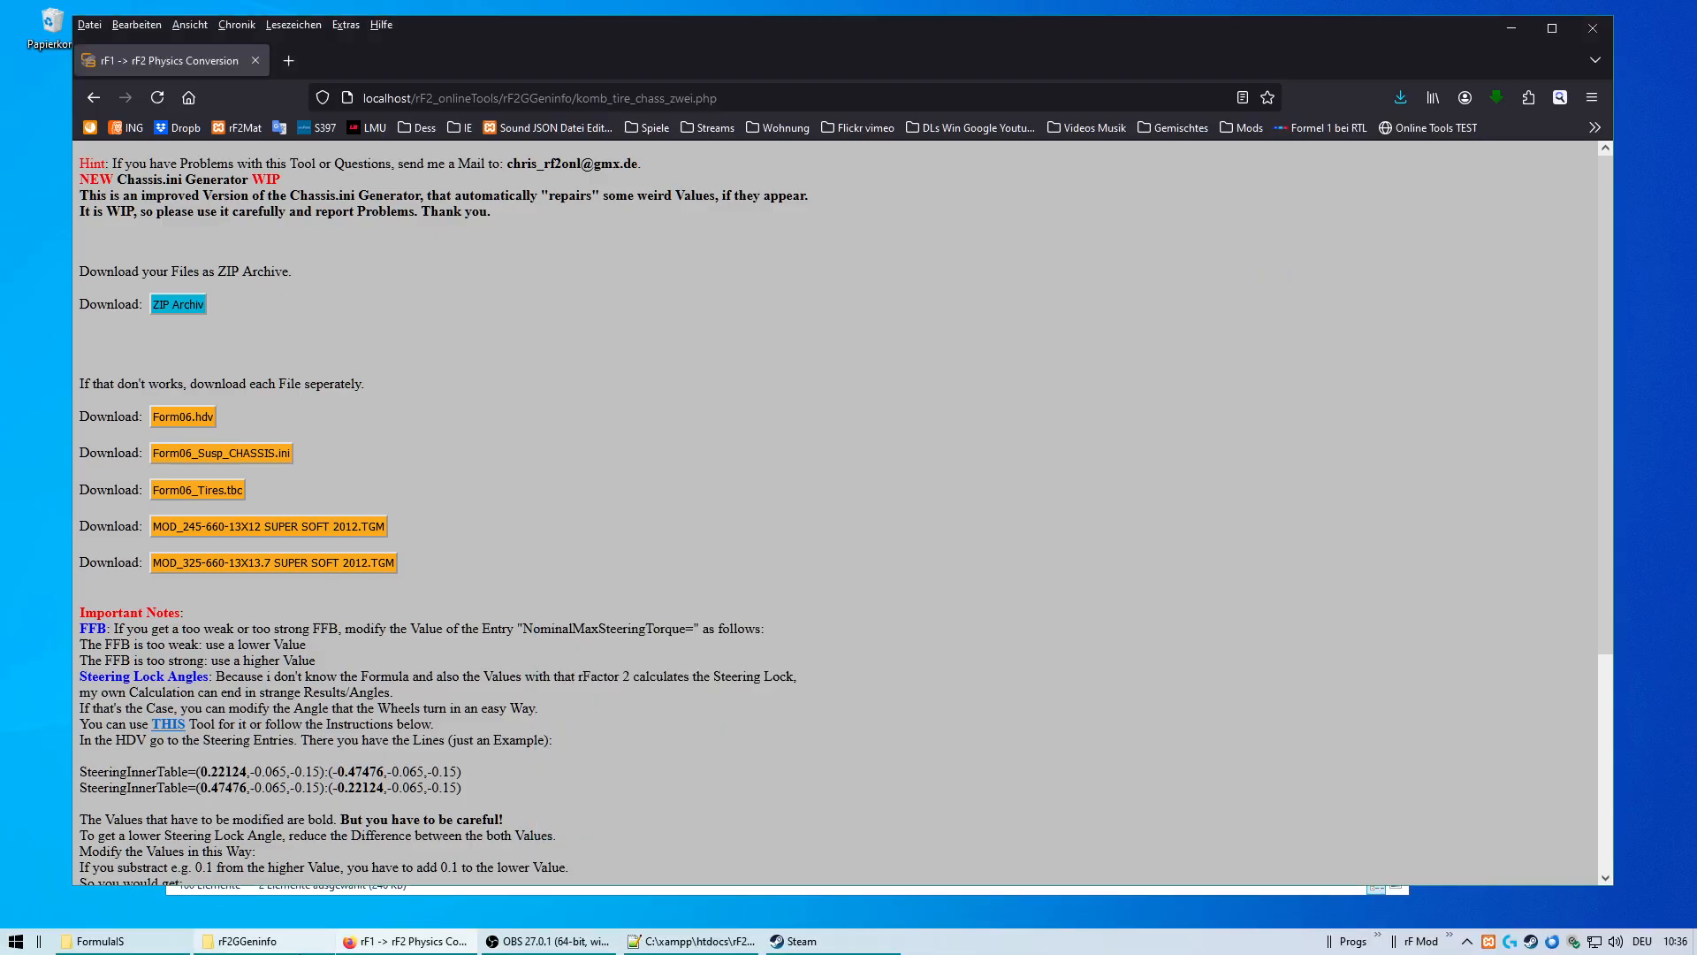
{"action": "left_click", "coordinate": [159, 942]}
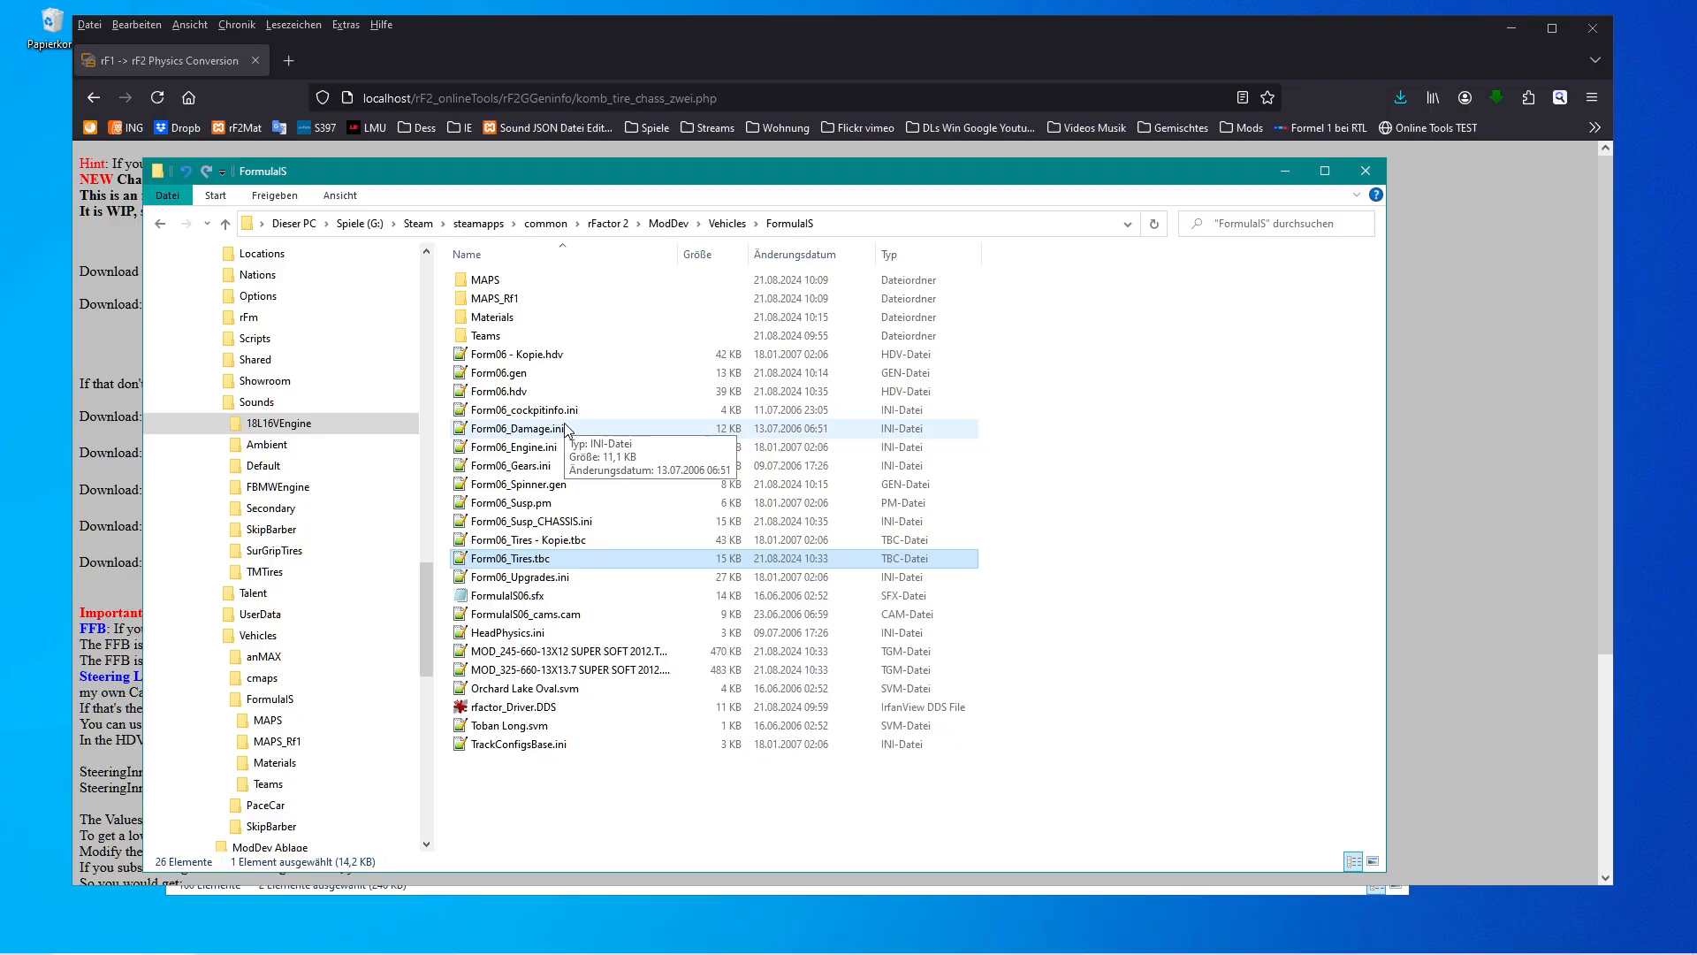
{"action": "left_click", "coordinate": [521, 654]}
{"action": "left_click", "coordinate": [521, 670]}
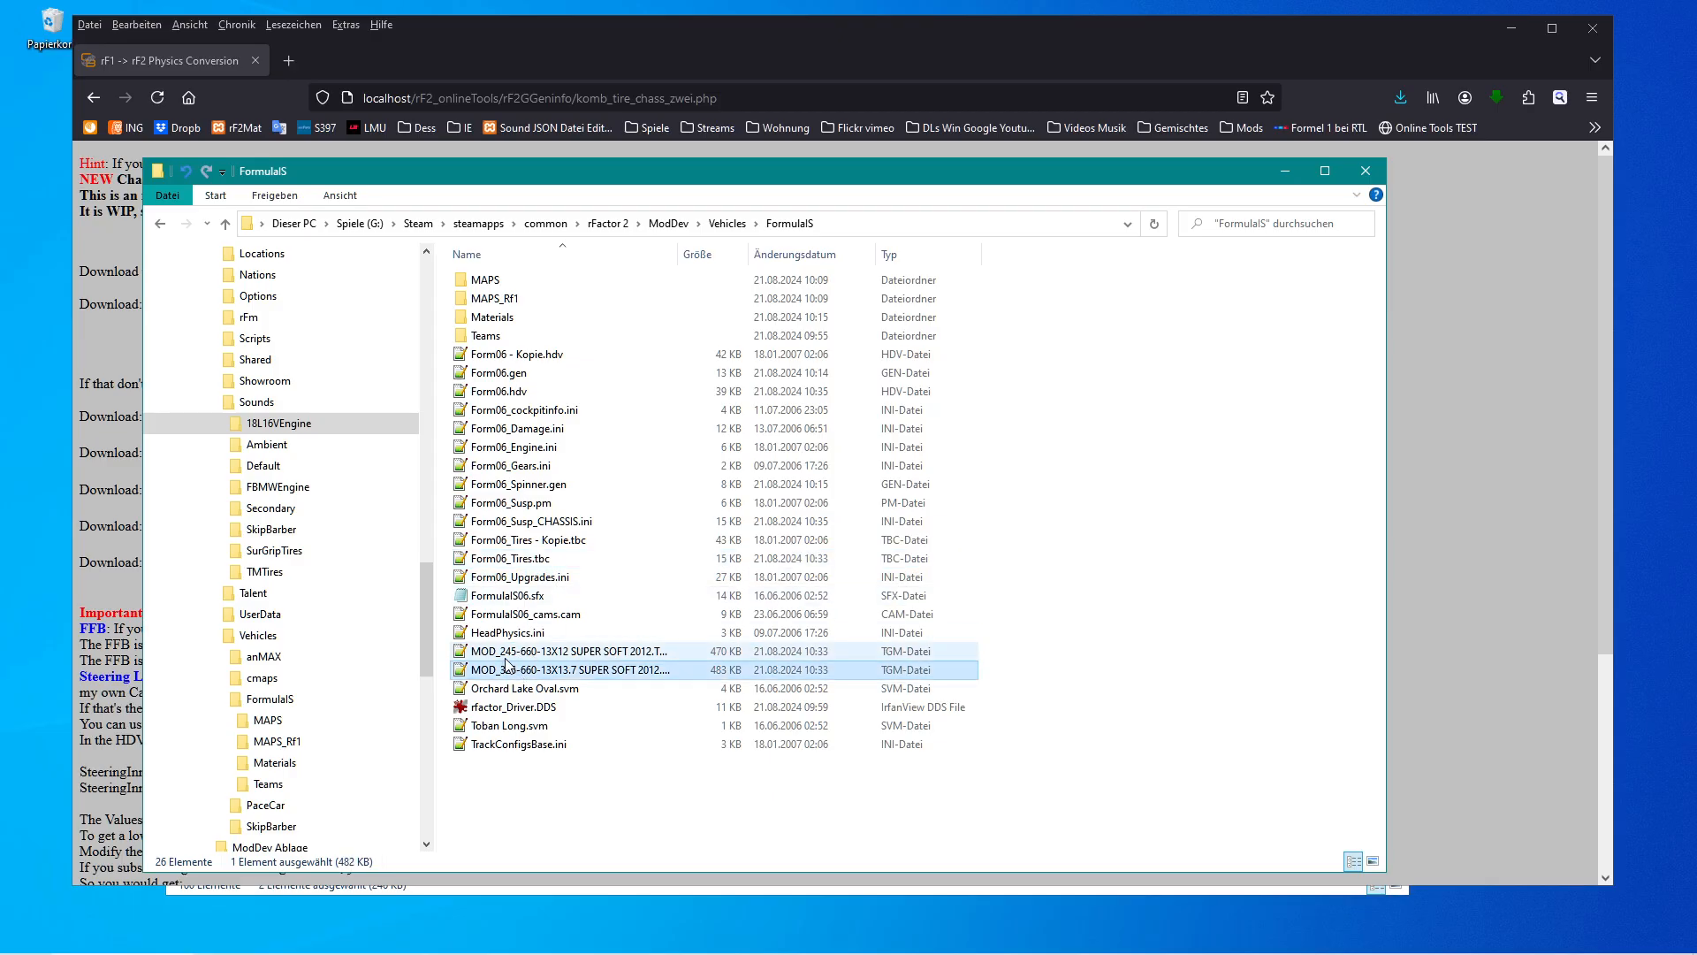
{"action": "left_click", "coordinate": [503, 654]}
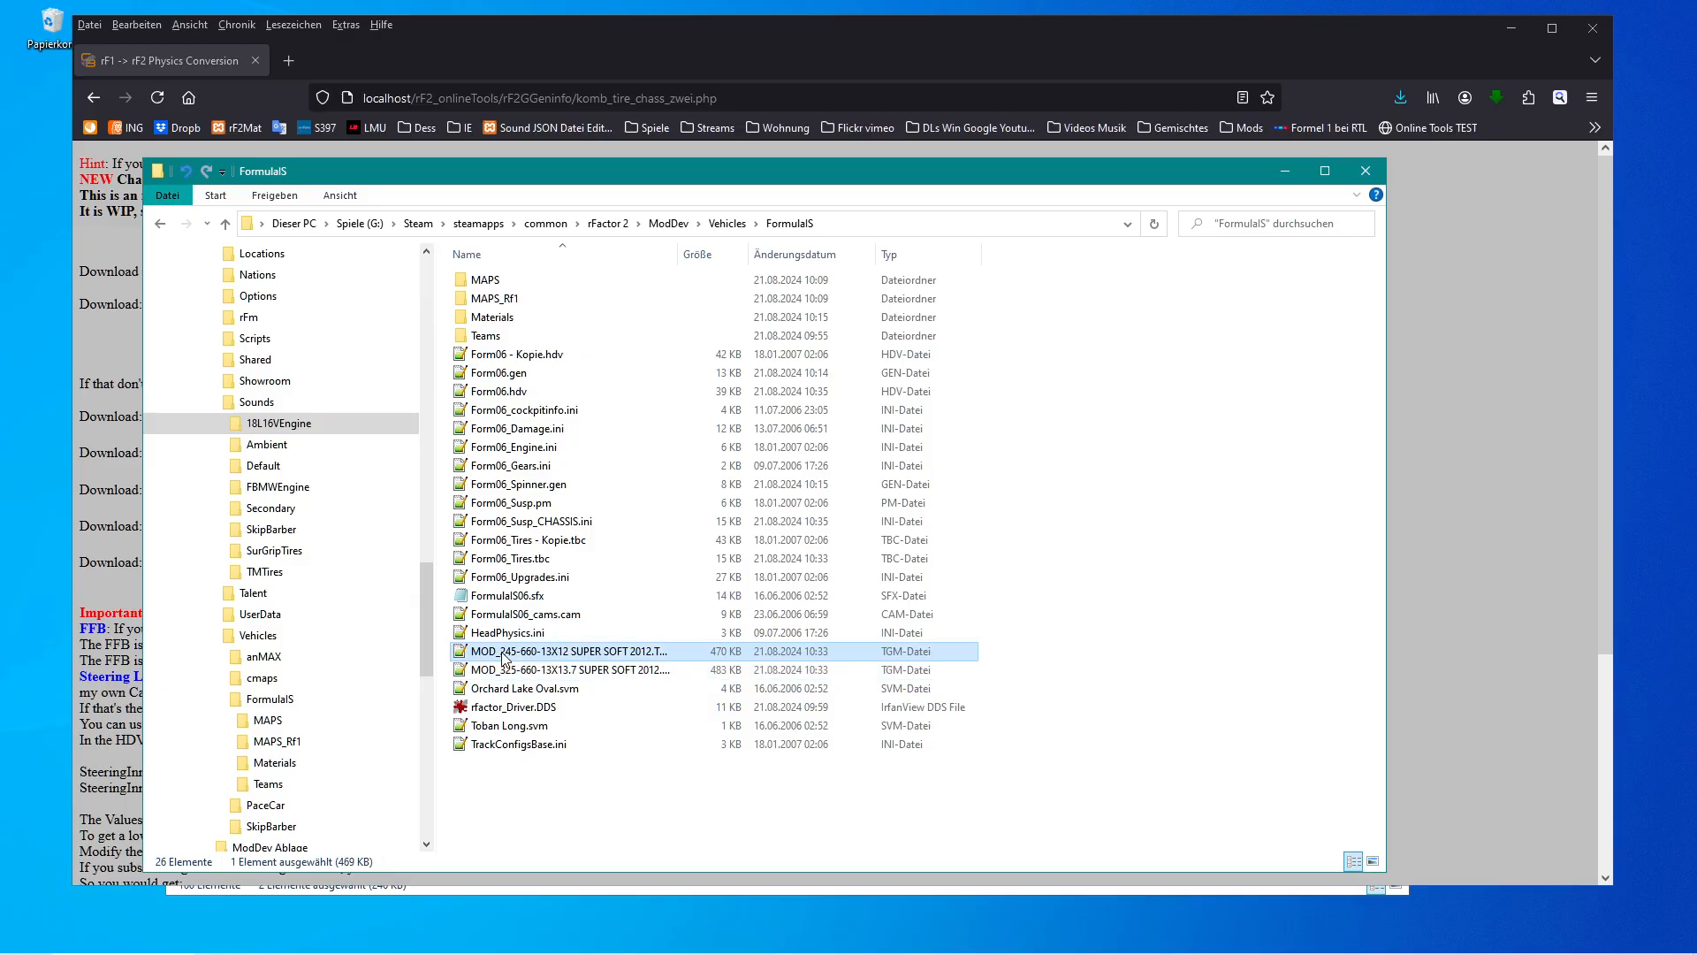
Examine the file name of the MOD_245-660-13X12 SUPER SOFT 2012 tire TGM in the FormulaIS folder.
{"action": "left_click", "coordinate": [503, 654]}
{"action": "left_click_drag", "start_coordinate": [501, 652], "coordinate": [481, 652]}
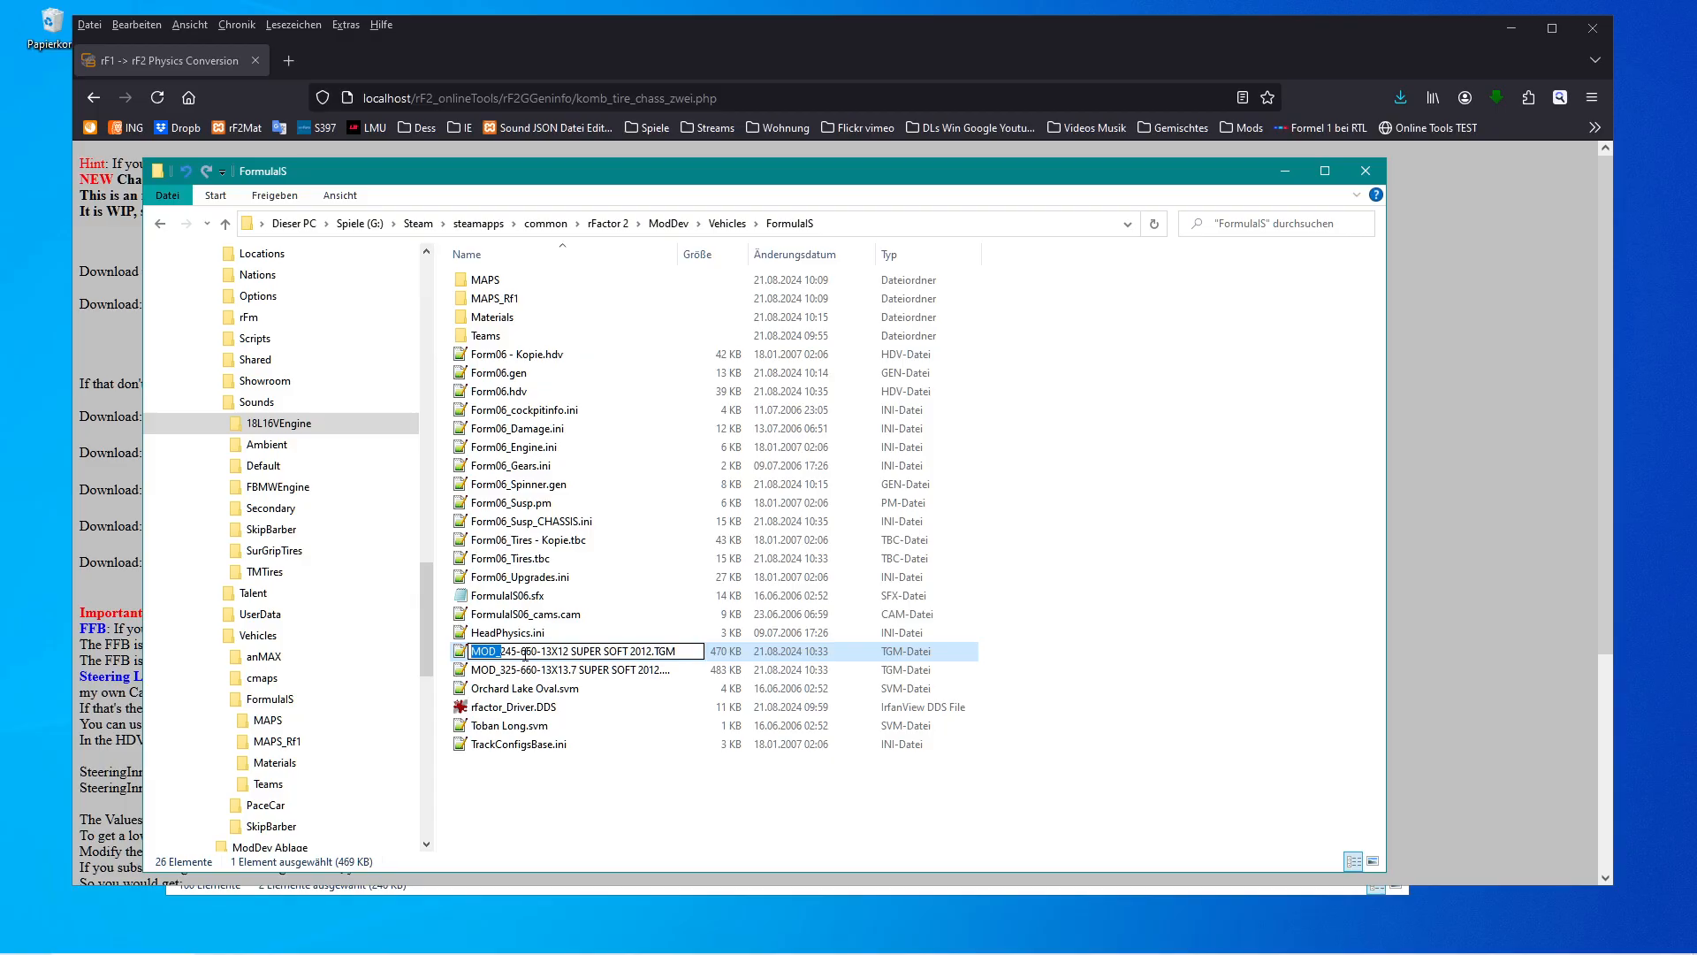
{"action": "left_click", "coordinate": [474, 656]}
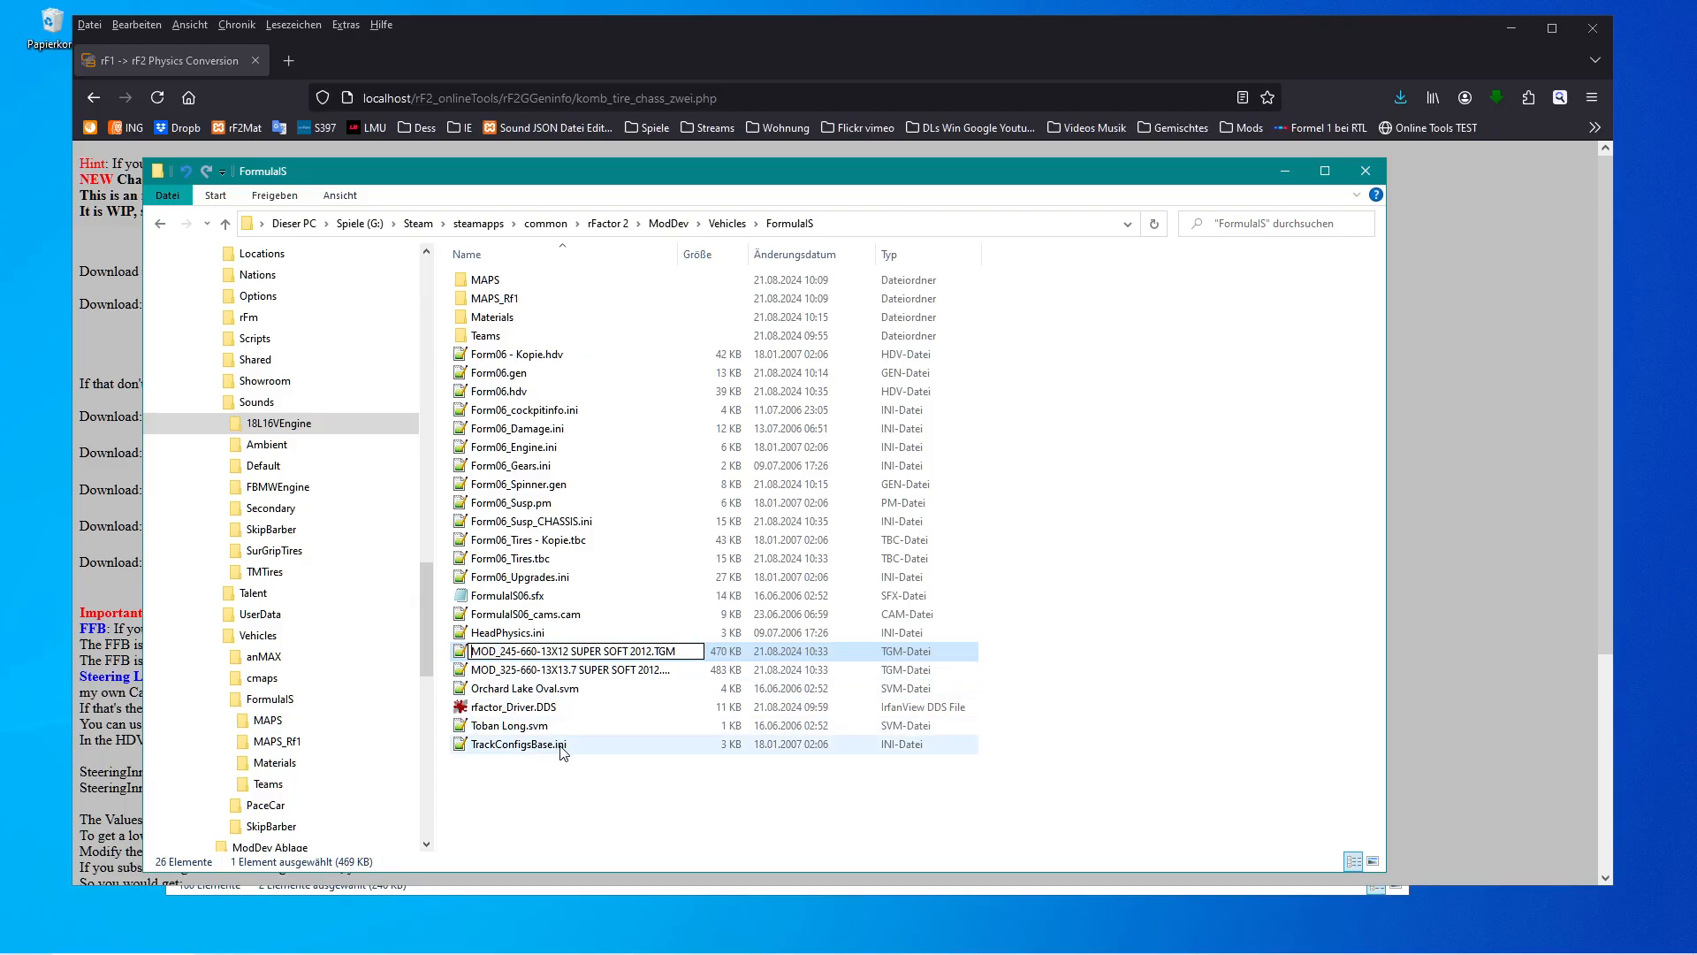
{"action": "left_click", "coordinate": [463, 656]}
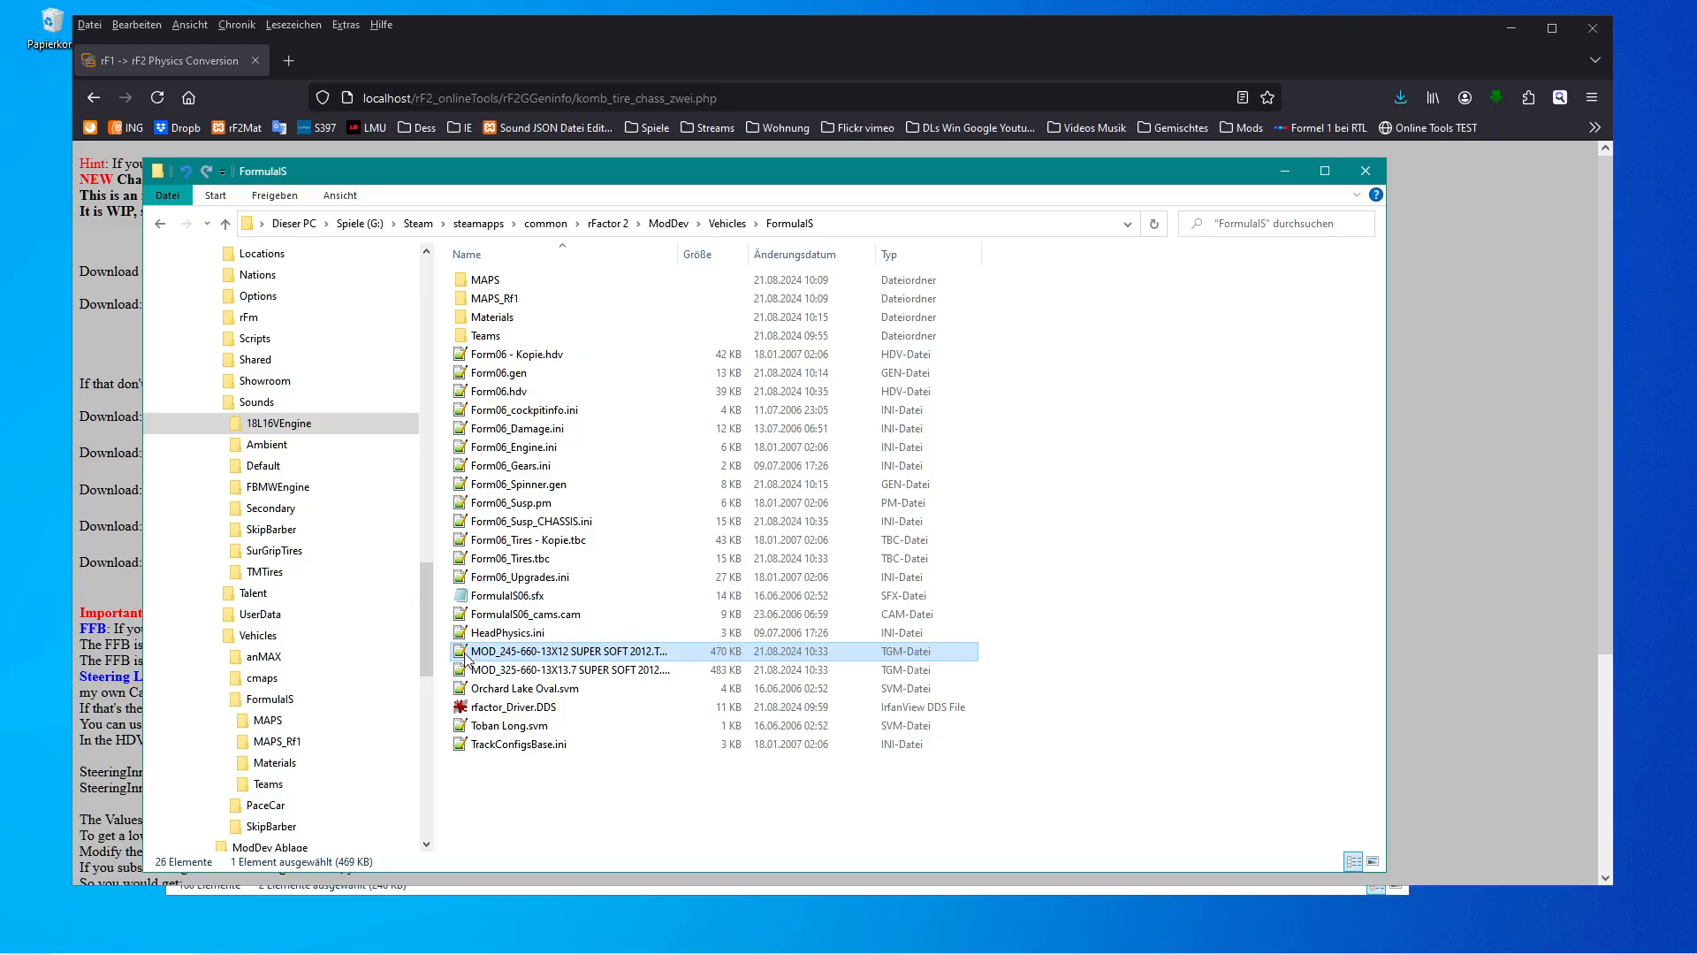
Open Form06_Tires.tbc, check the front compound's TGM reference to the MOD_245 file, and close the file.
{"action": "double_click", "coordinate": [464, 558]}
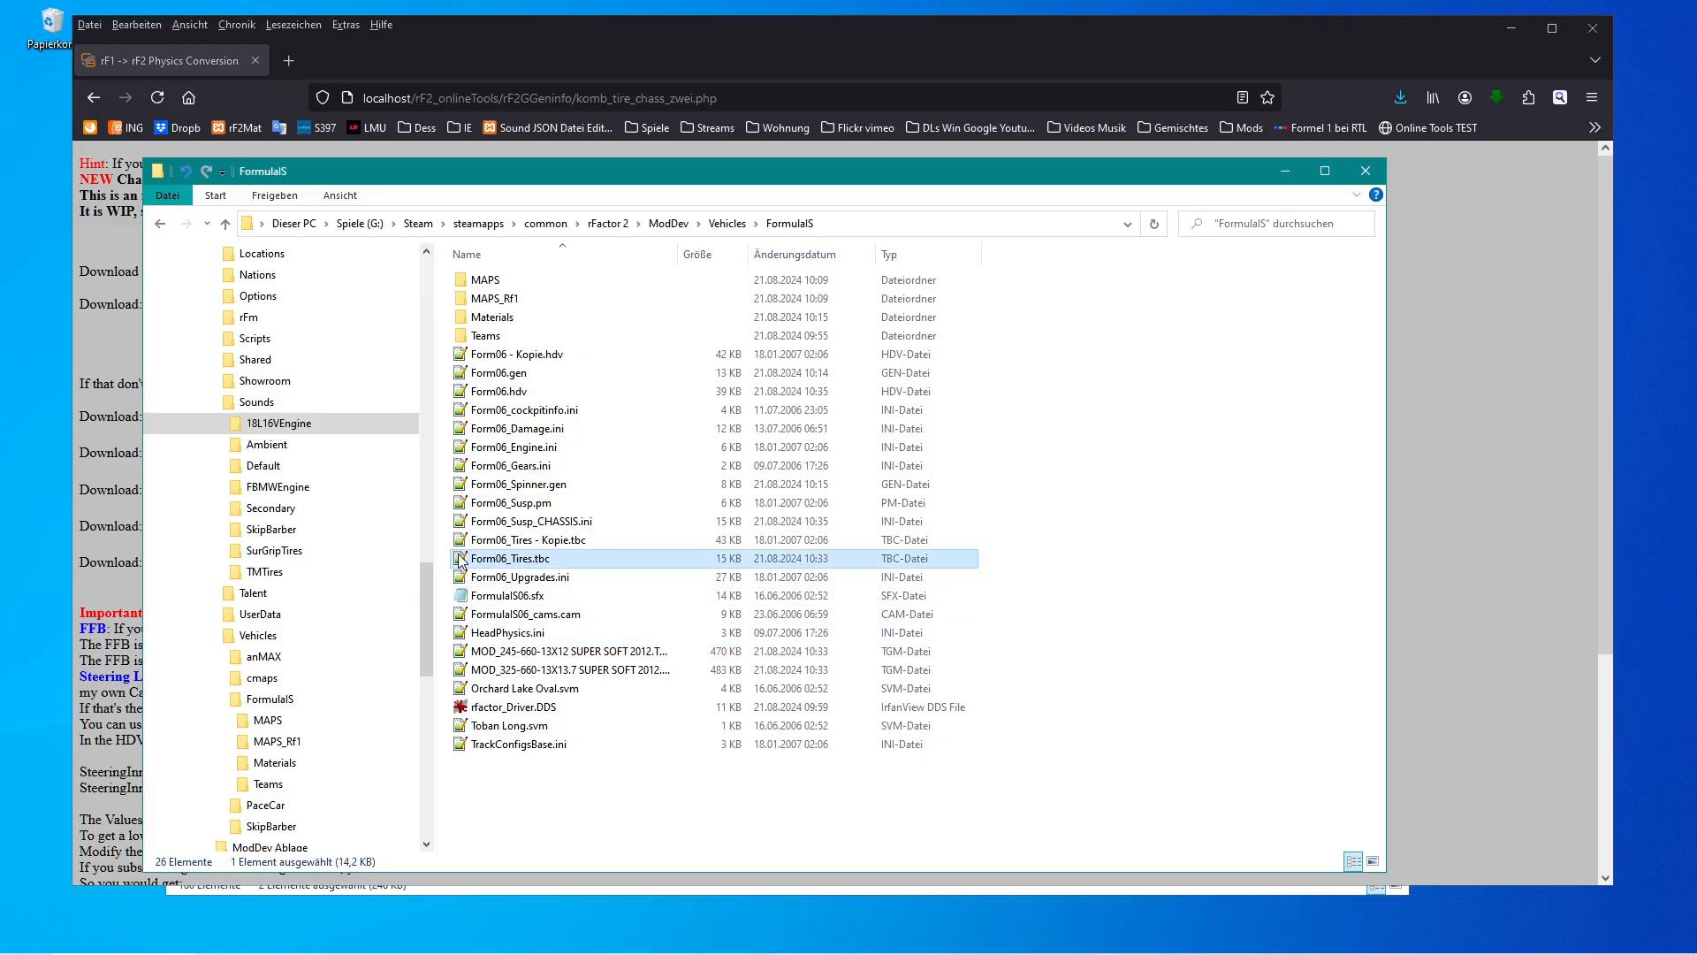
{"action": "scroll", "coordinate": [478, 575], "scroll_direction": "down", "scroll_amount": 20}
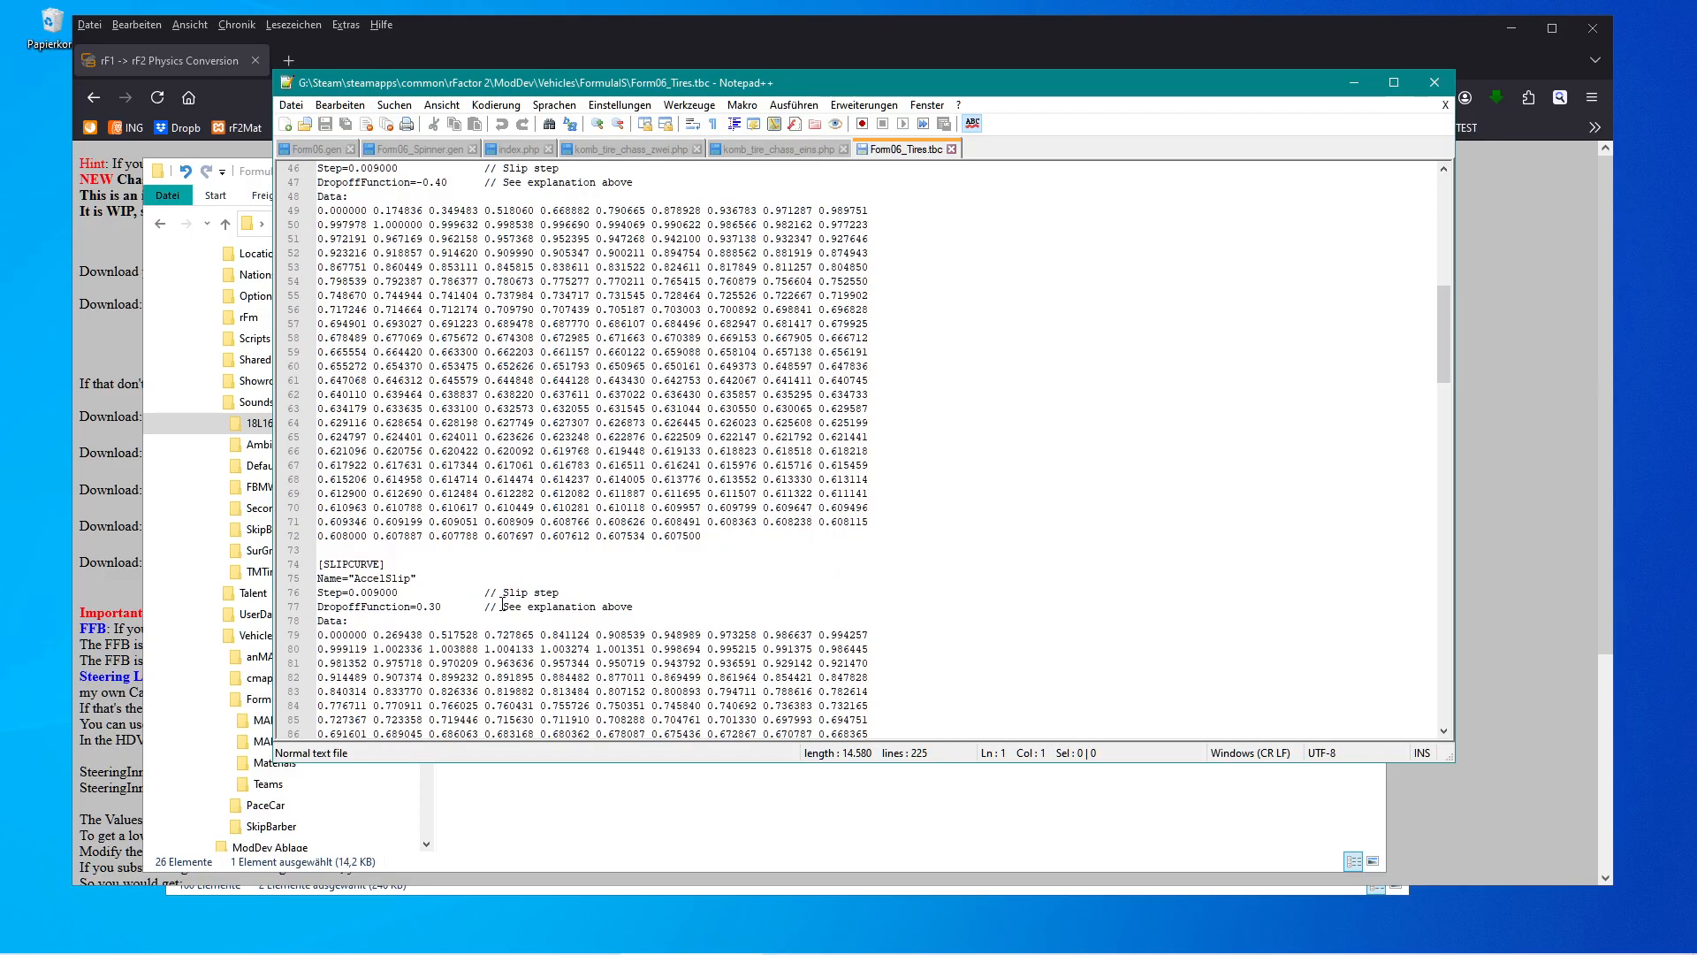
{"action": "scroll", "coordinate": [501, 605], "scroll_direction": "down", "scroll_amount": 17}
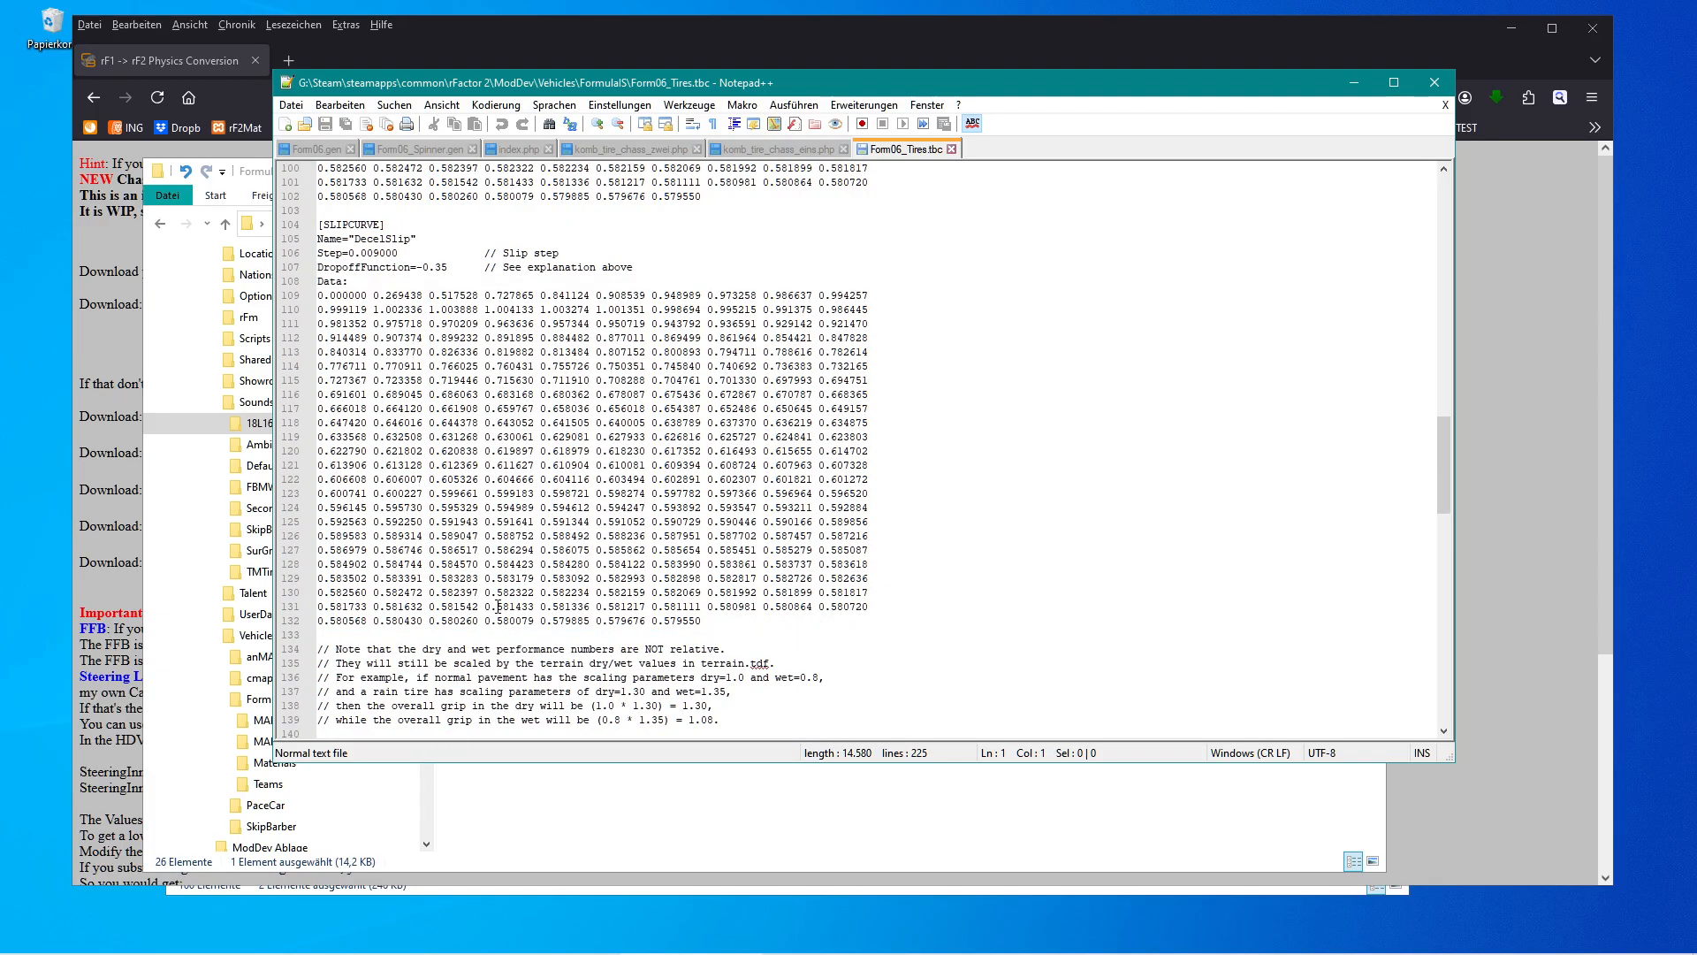
{"action": "scroll", "coordinate": [498, 606], "scroll_direction": "down", "scroll_amount": 5}
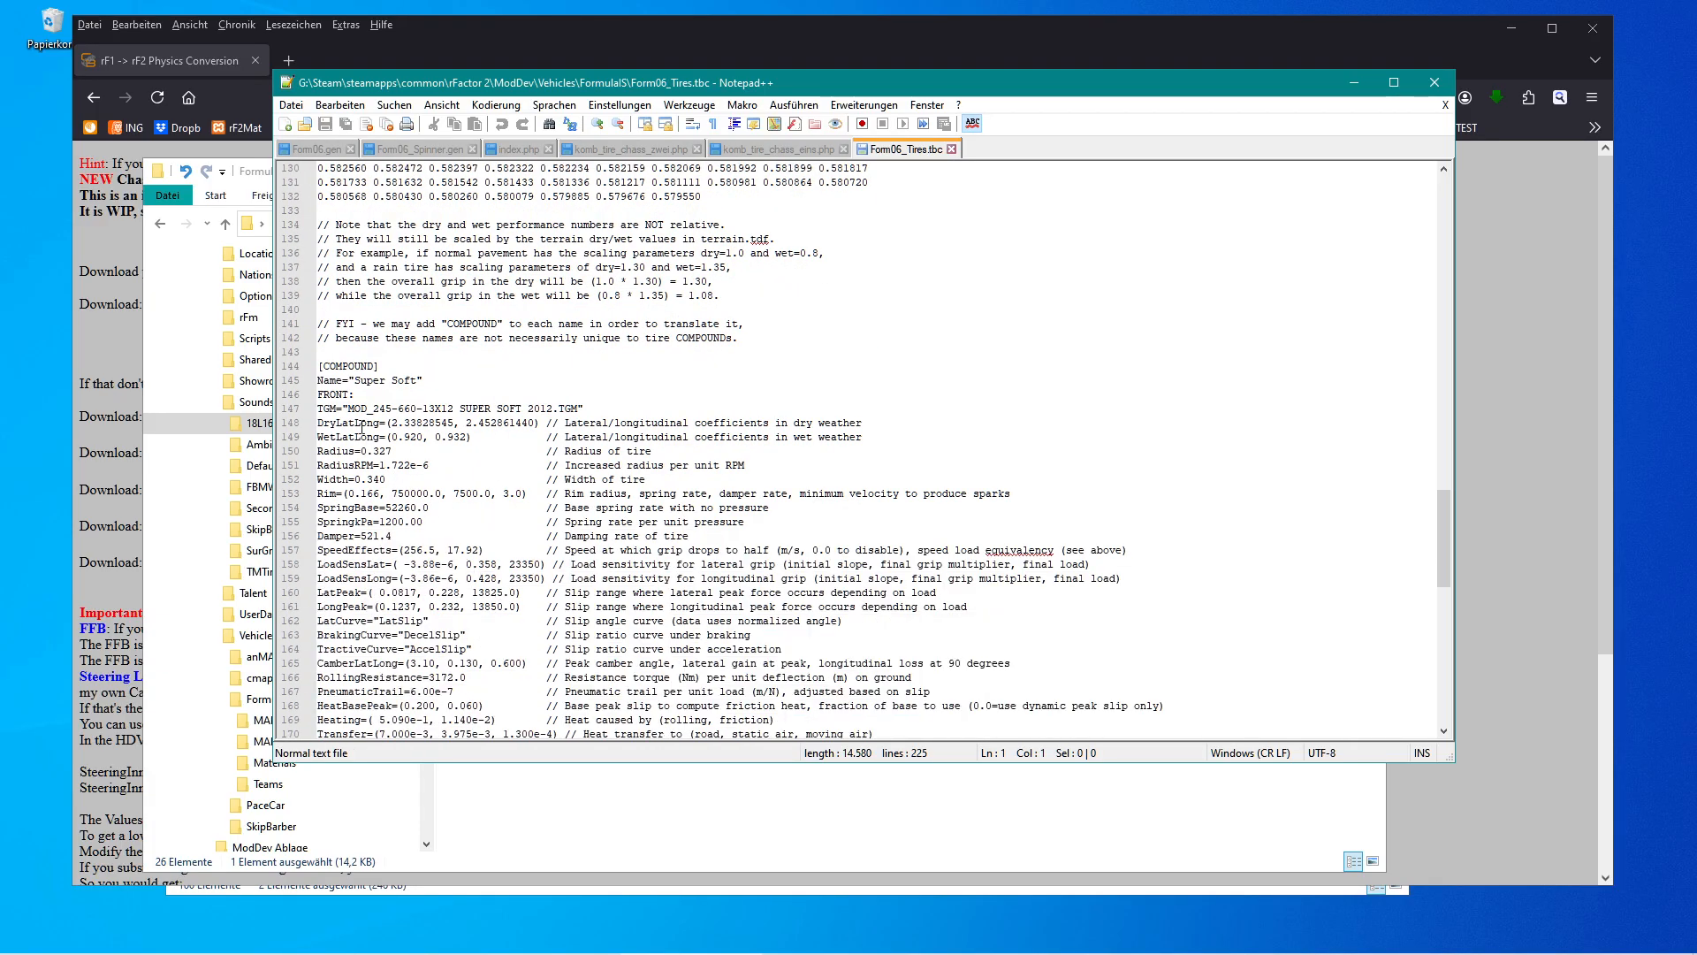
{"action": "left_click_drag", "start_coordinate": [350, 408], "coordinate": [420, 408]}
{"action": "left_click", "coordinate": [419, 408]}
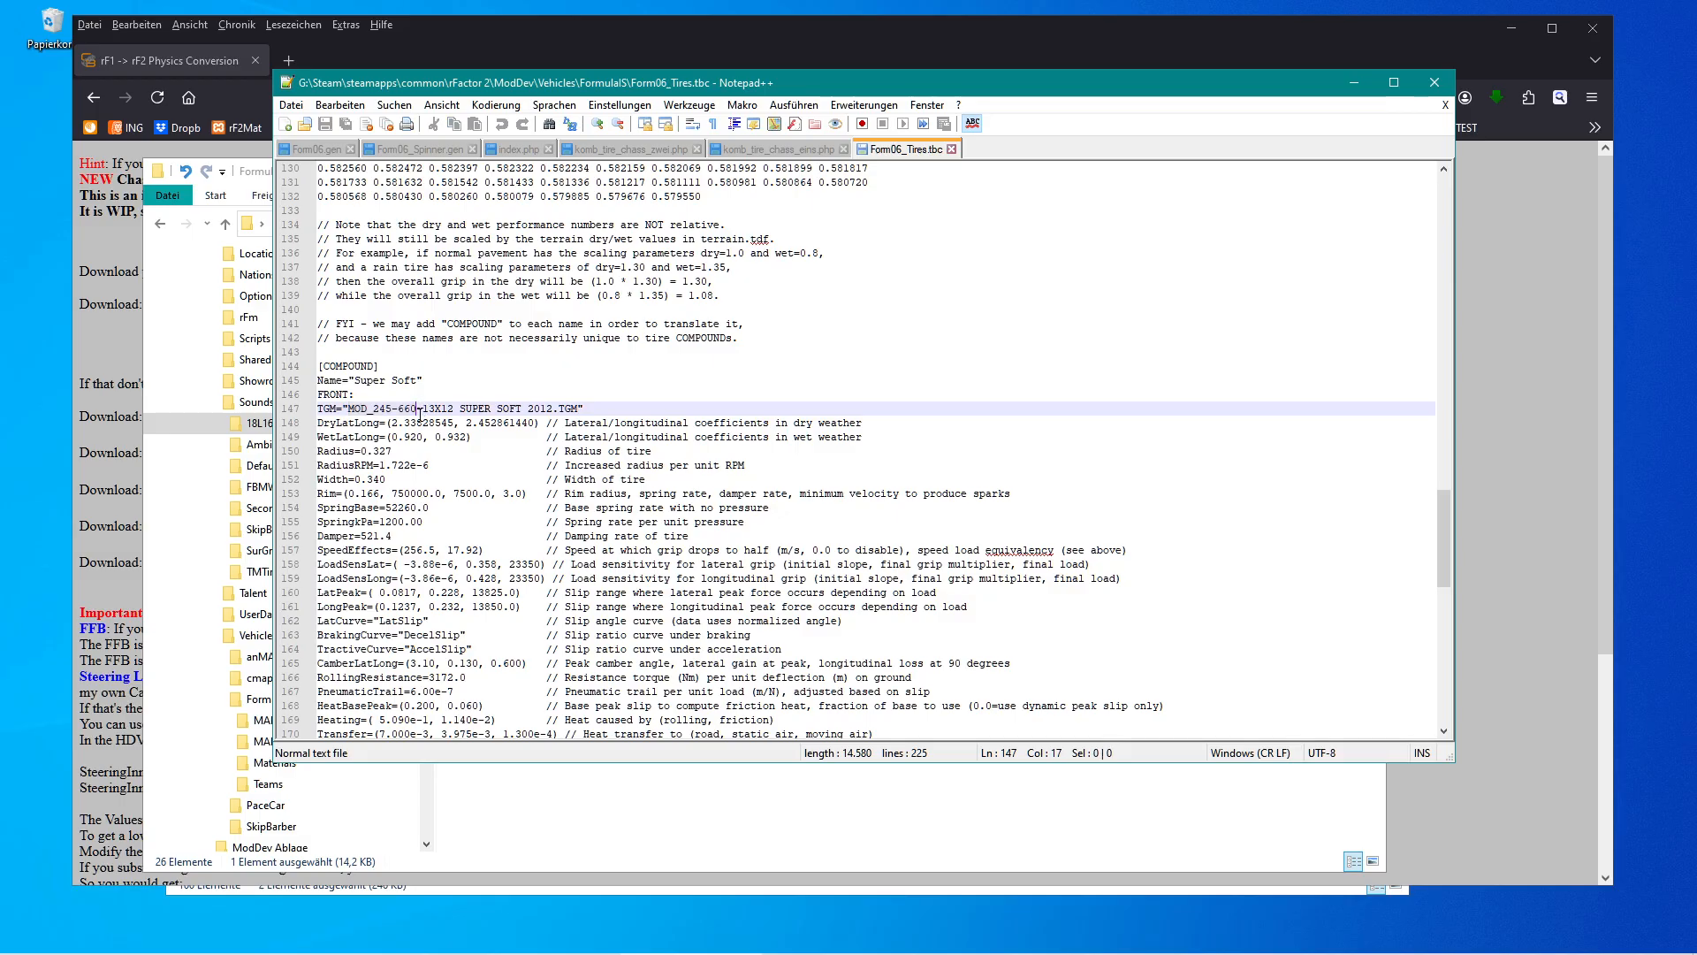
{"action": "left_click", "coordinate": [350, 407]}
{"action": "left_click", "coordinate": [951, 149]}
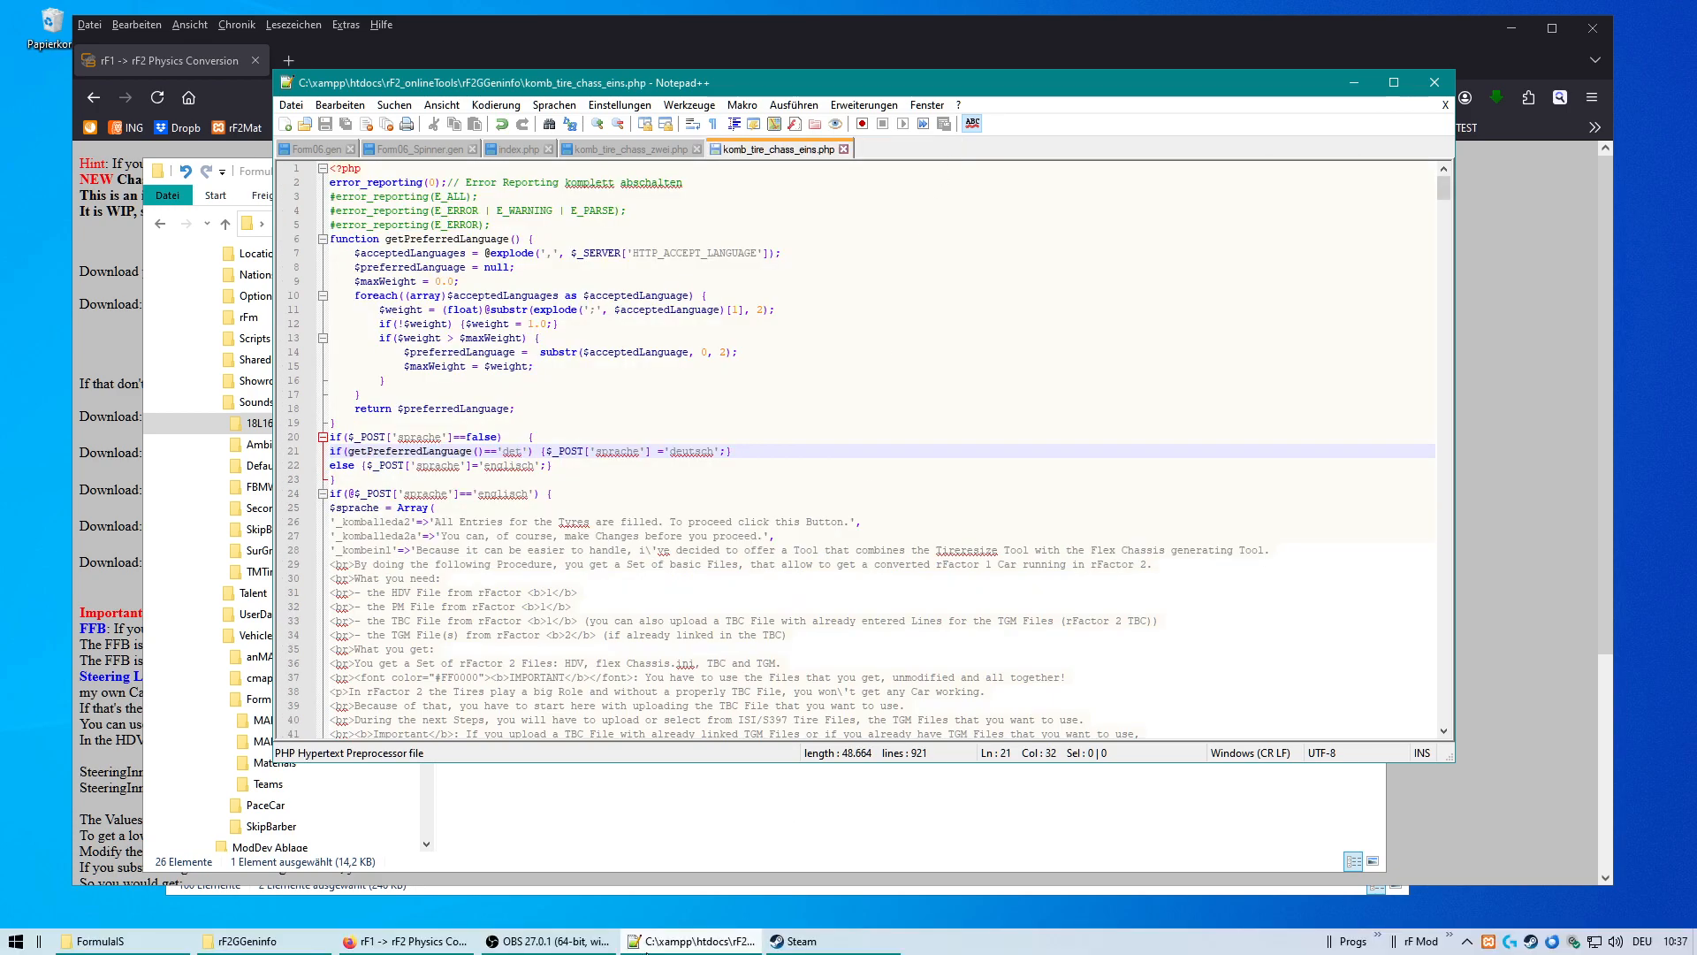
Launch rFactor 2 from the Steam library into the ModDev environment.
{"action": "left_click", "coordinate": [796, 940]}
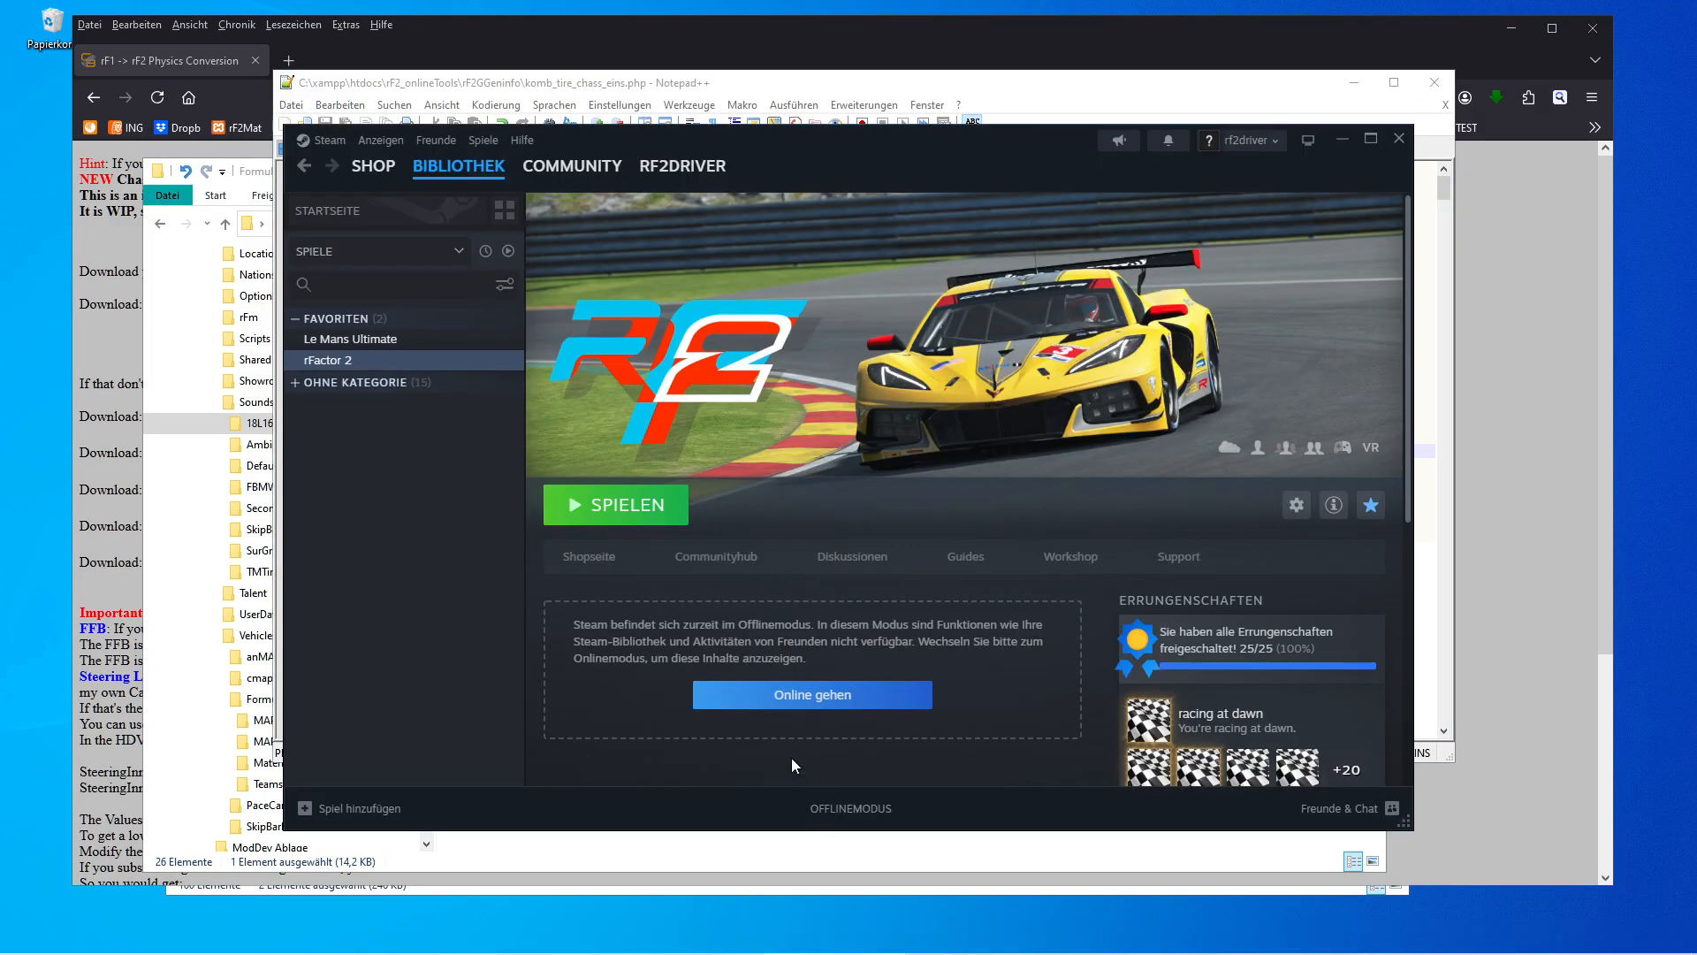
{"action": "left_click", "coordinate": [617, 511]}
{"action": "left_click", "coordinate": [725, 479]}
{"action": "left_click", "coordinate": [893, 638]}
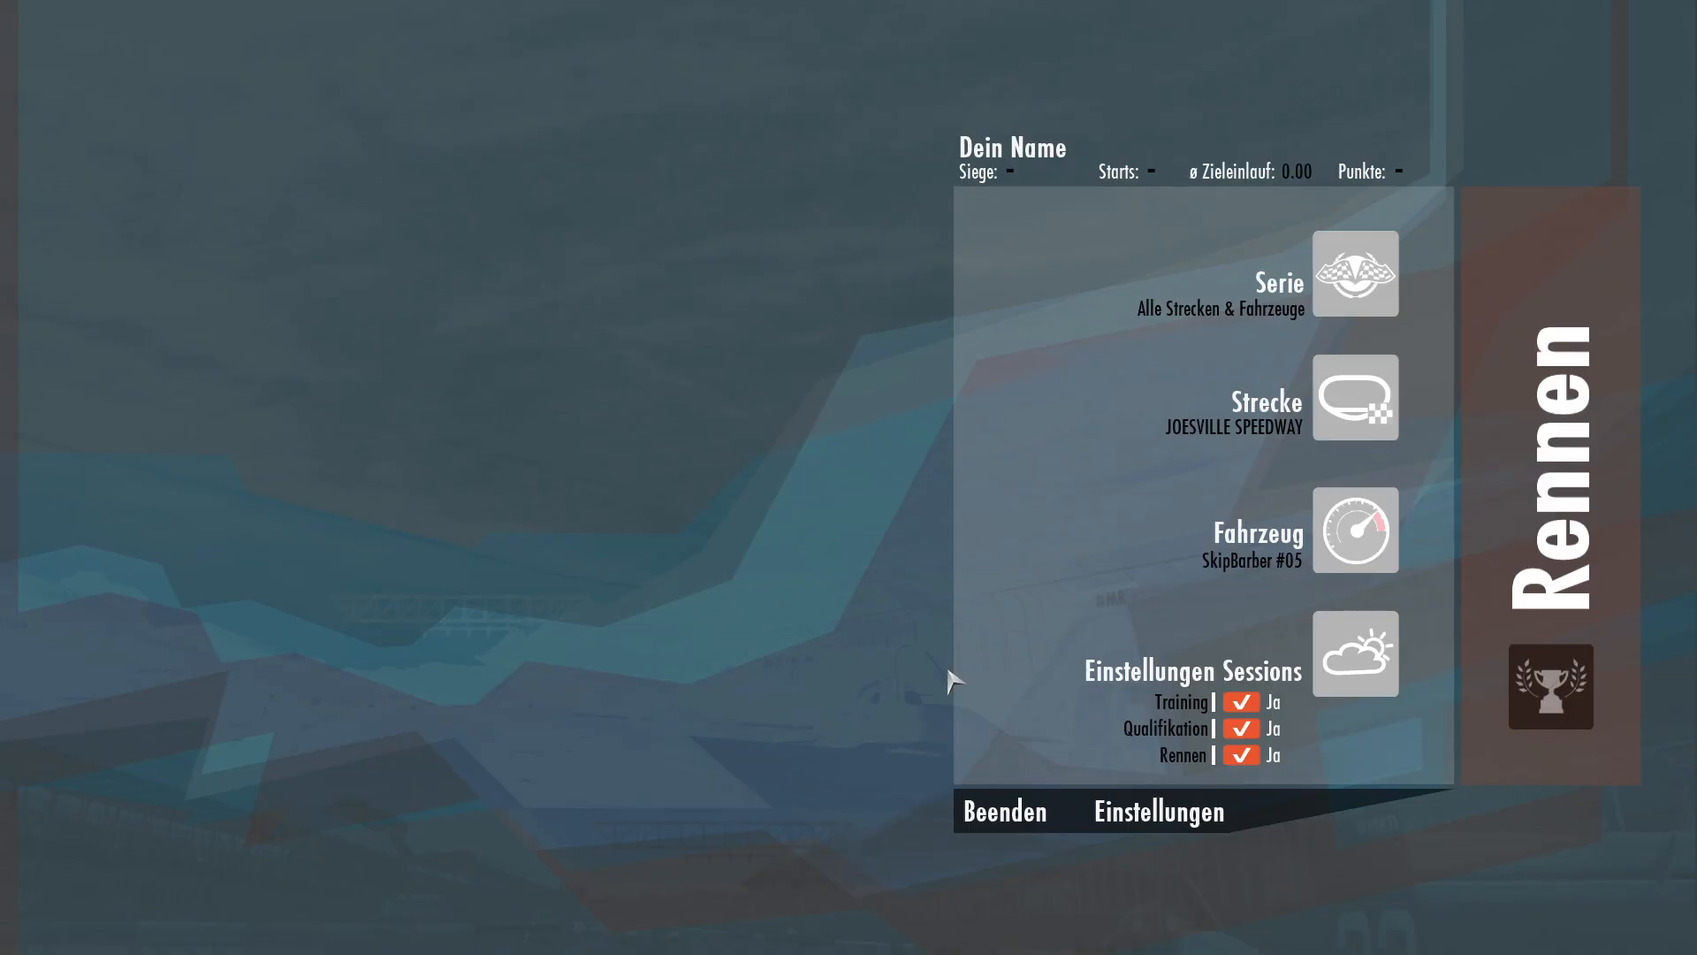
Choose the 2006 Formula IS BallRacing #01 as the vehicle, checking its upgrades page before returning.
{"action": "left_click", "coordinate": [1073, 528]}
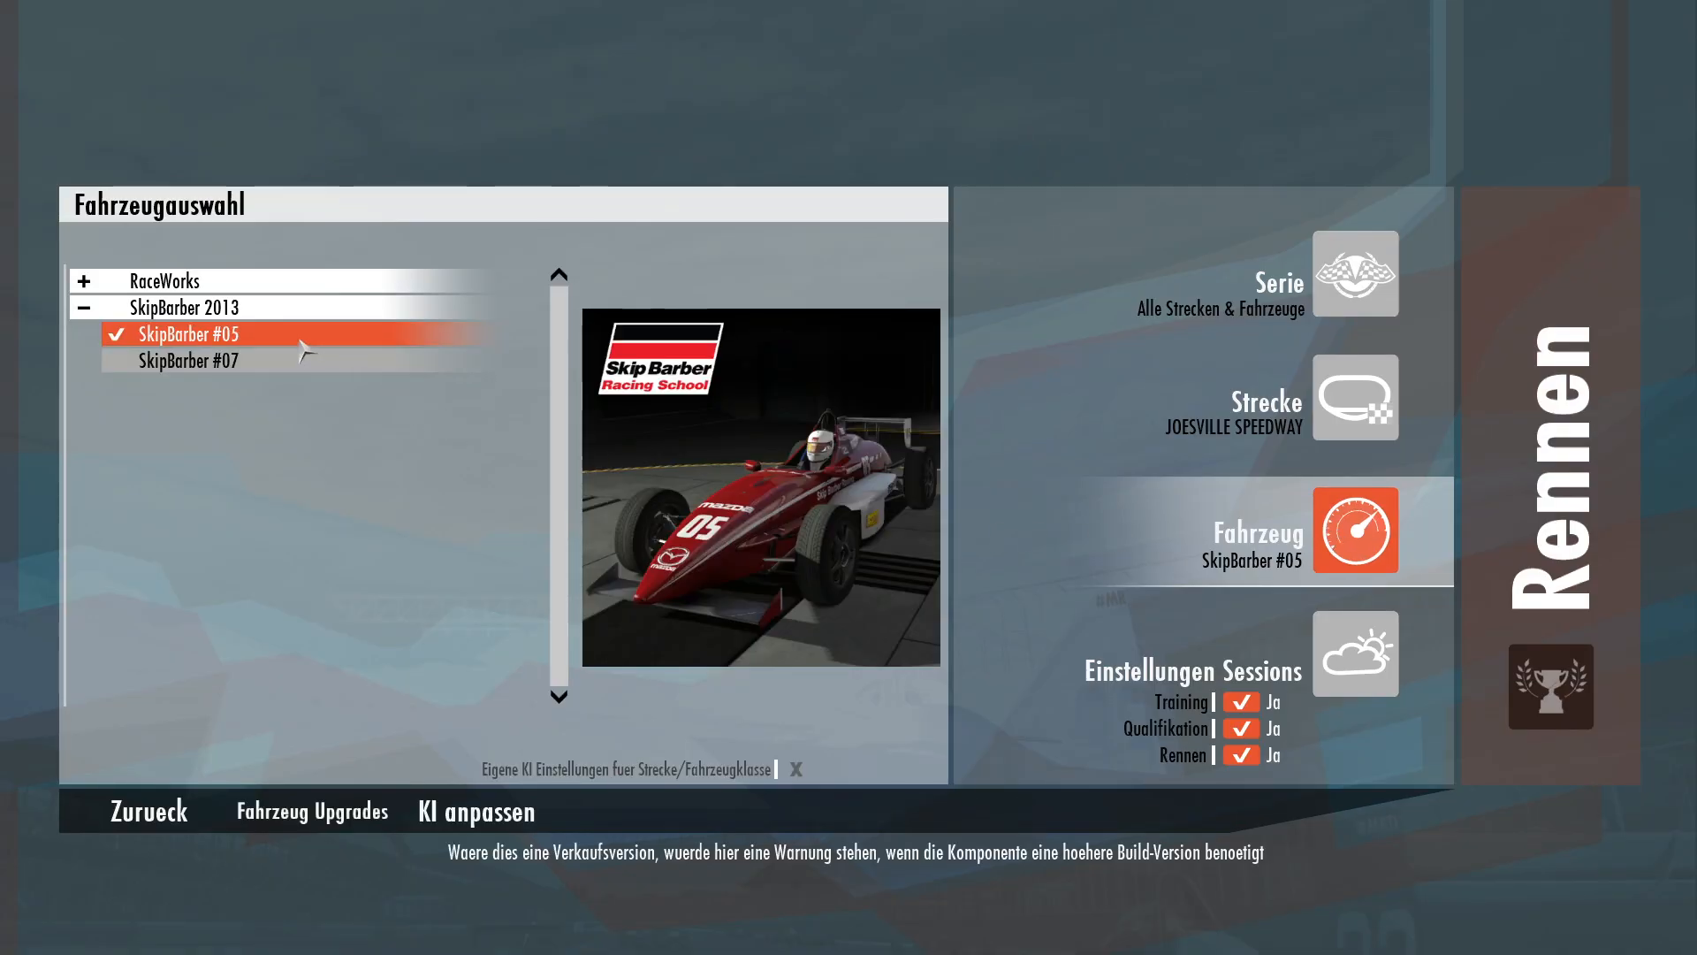
{"action": "left_click", "coordinate": [212, 281]}
{"action": "left_click", "coordinate": [218, 309]}
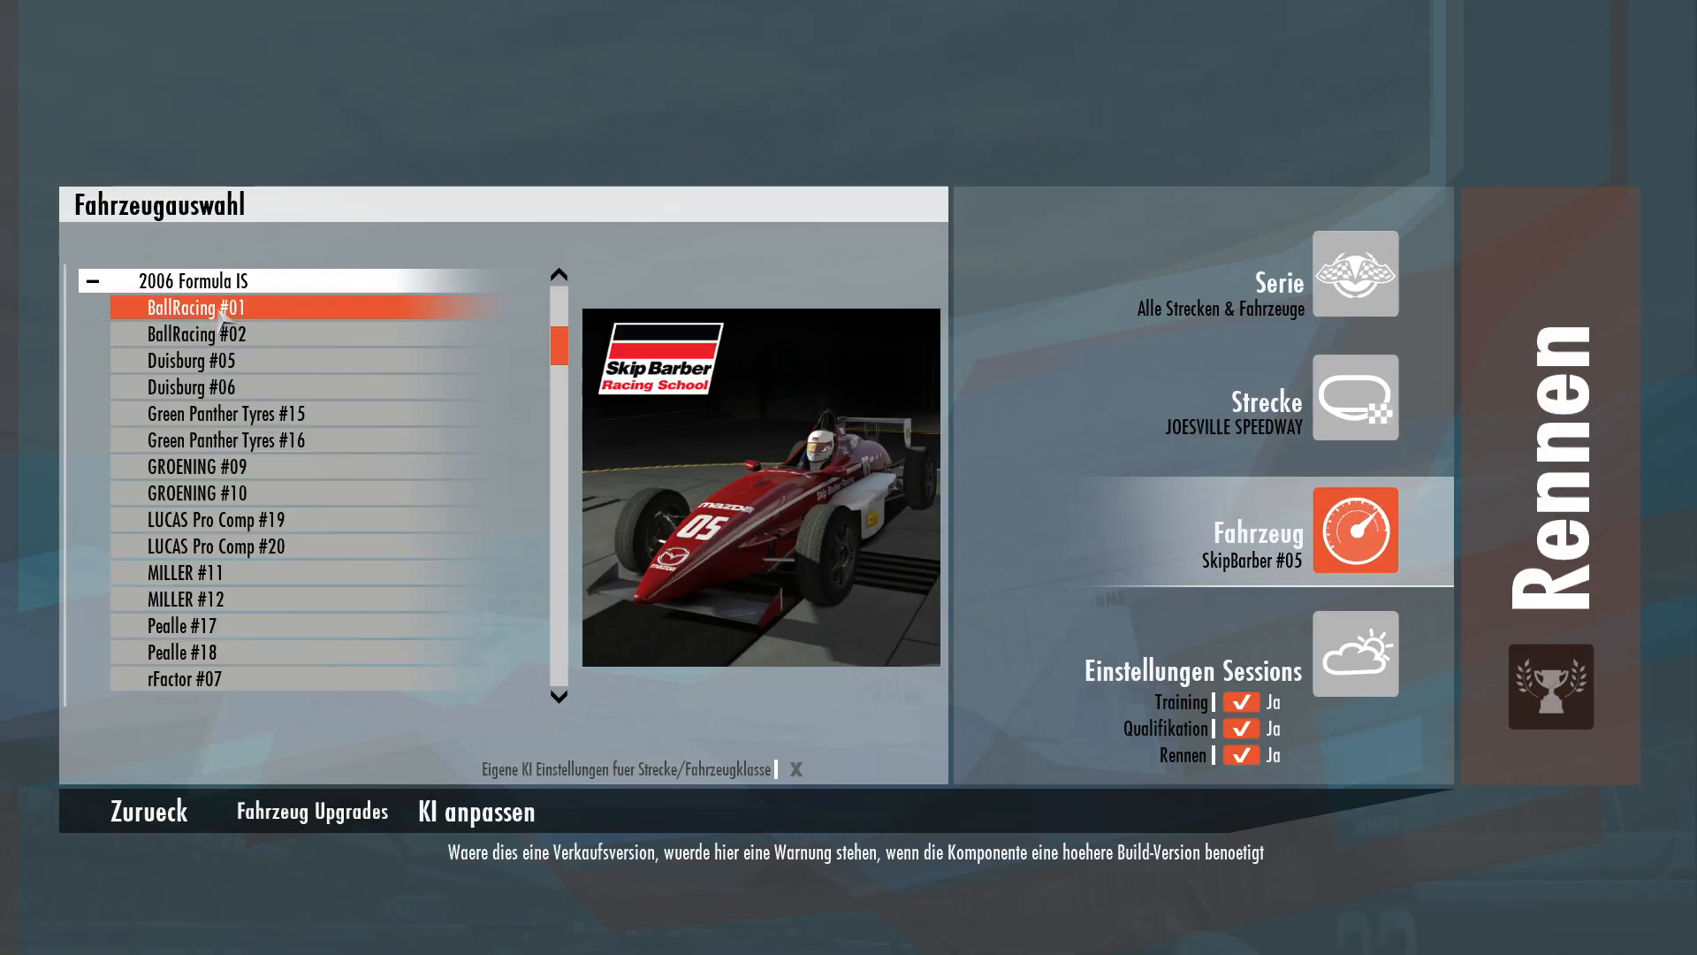
{"action": "left_click", "coordinate": [333, 818]}
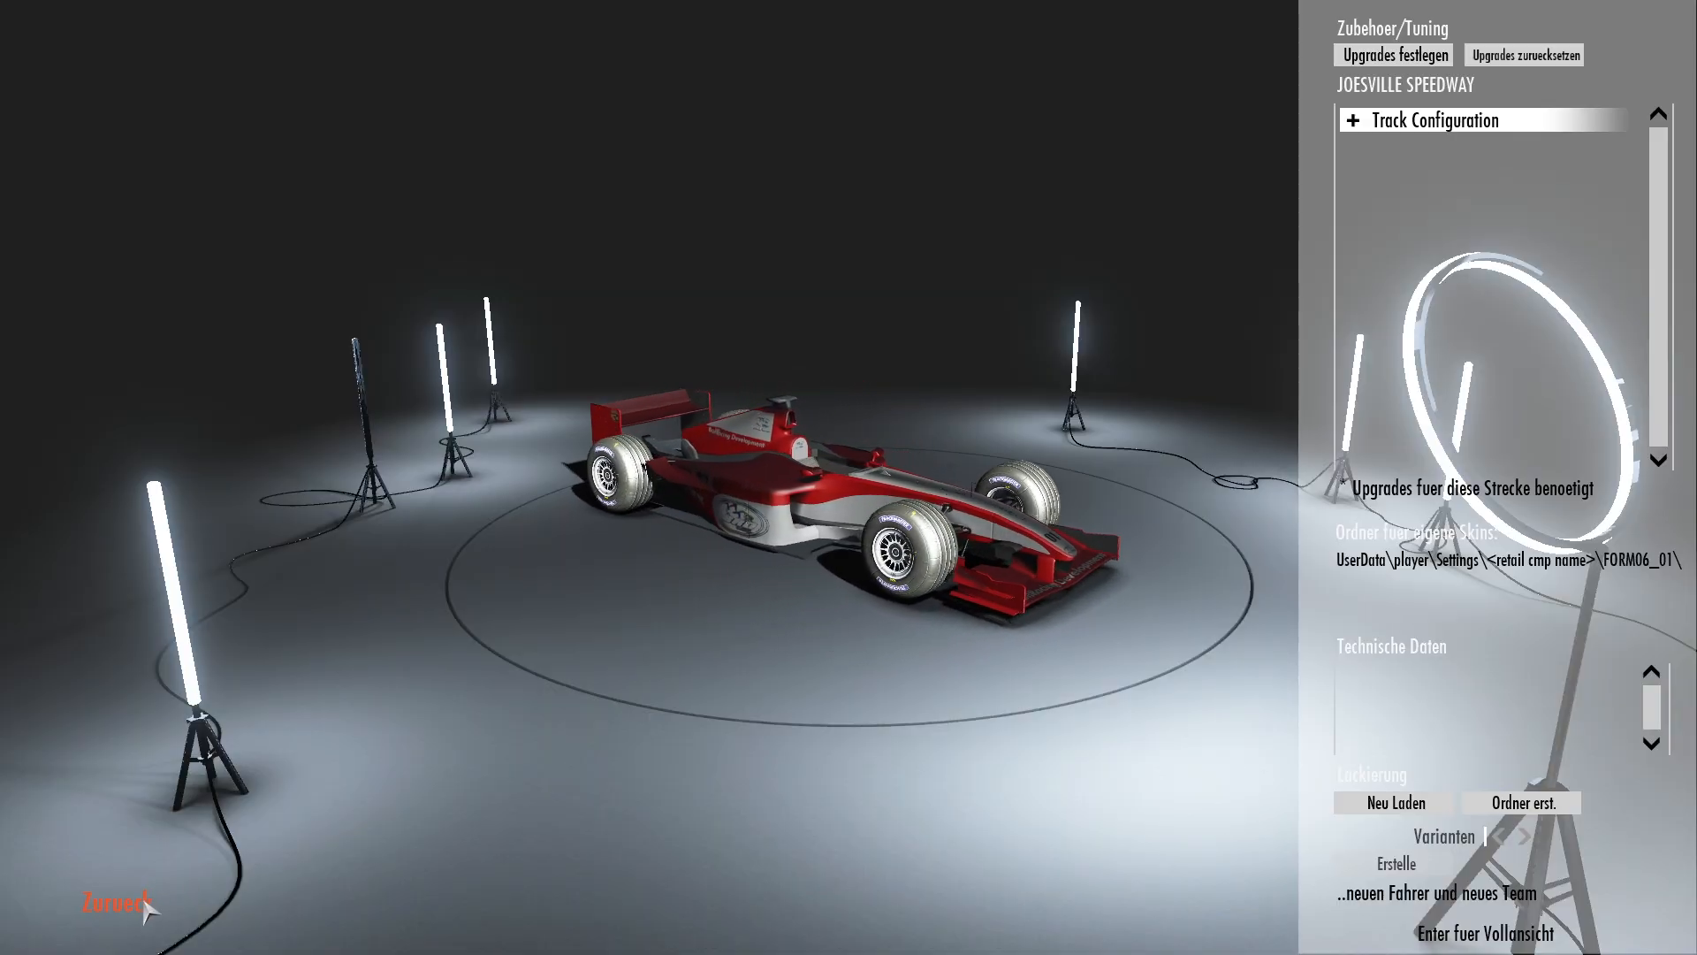
{"action": "left_click", "coordinate": [141, 902]}
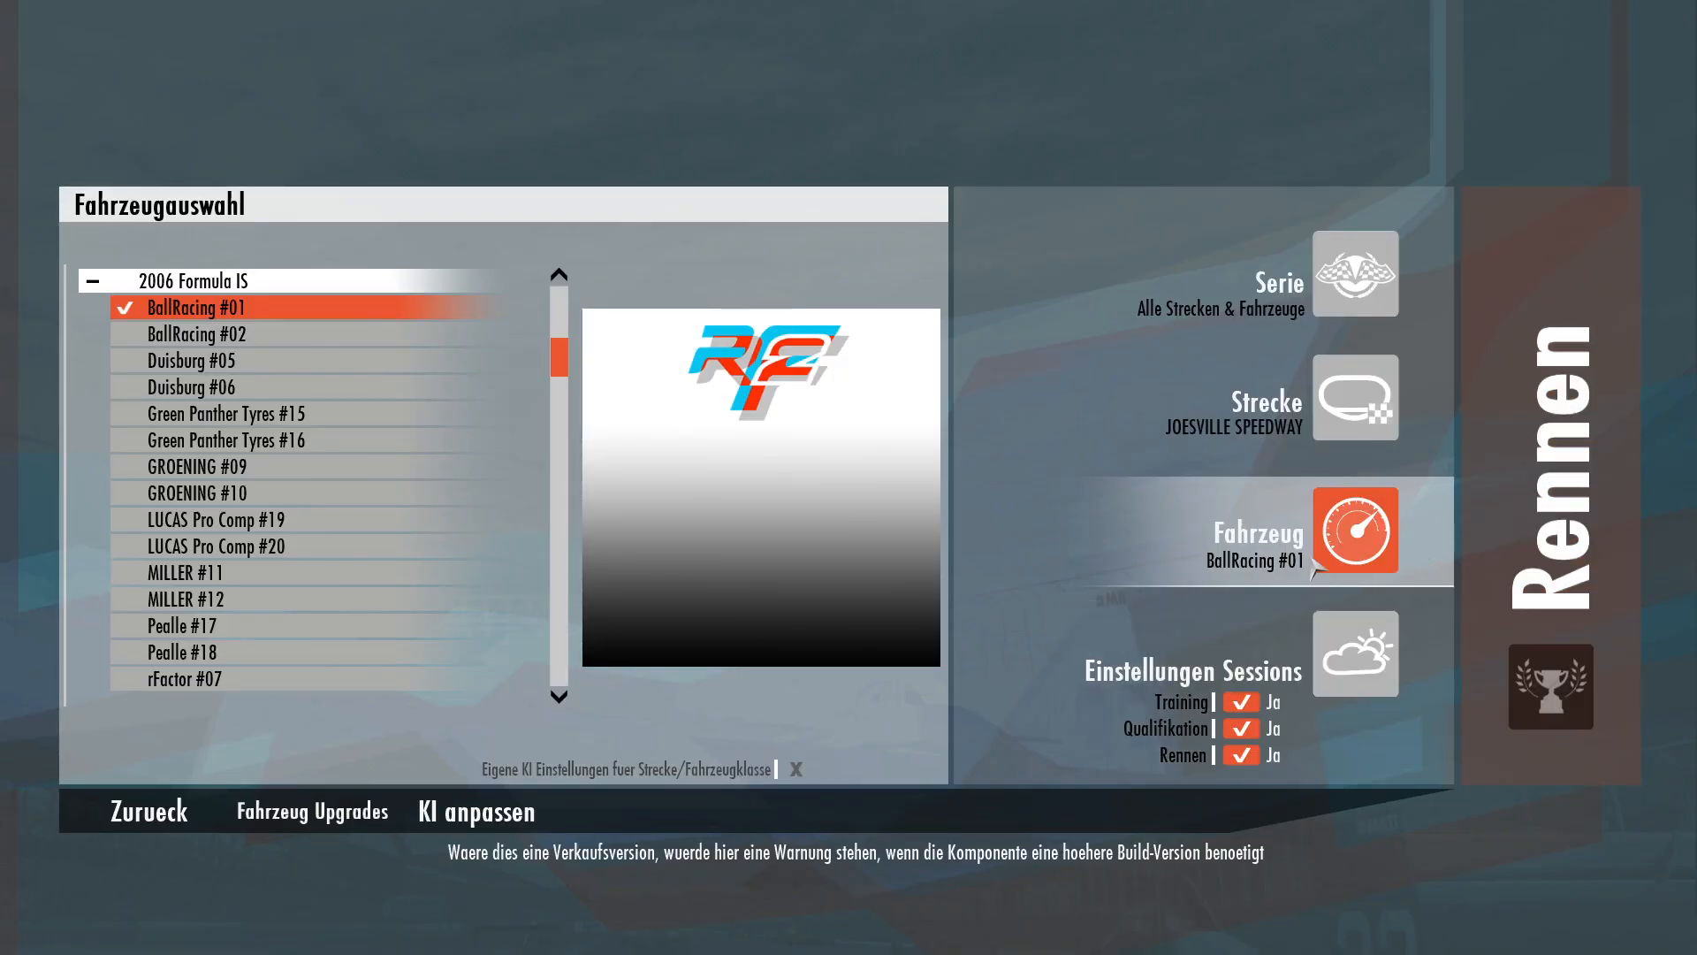
Start the session at Joesville Speedway and drive the FormulaIS car briefly before returning to the monitor.
{"action": "left_click", "coordinate": [1552, 469]}
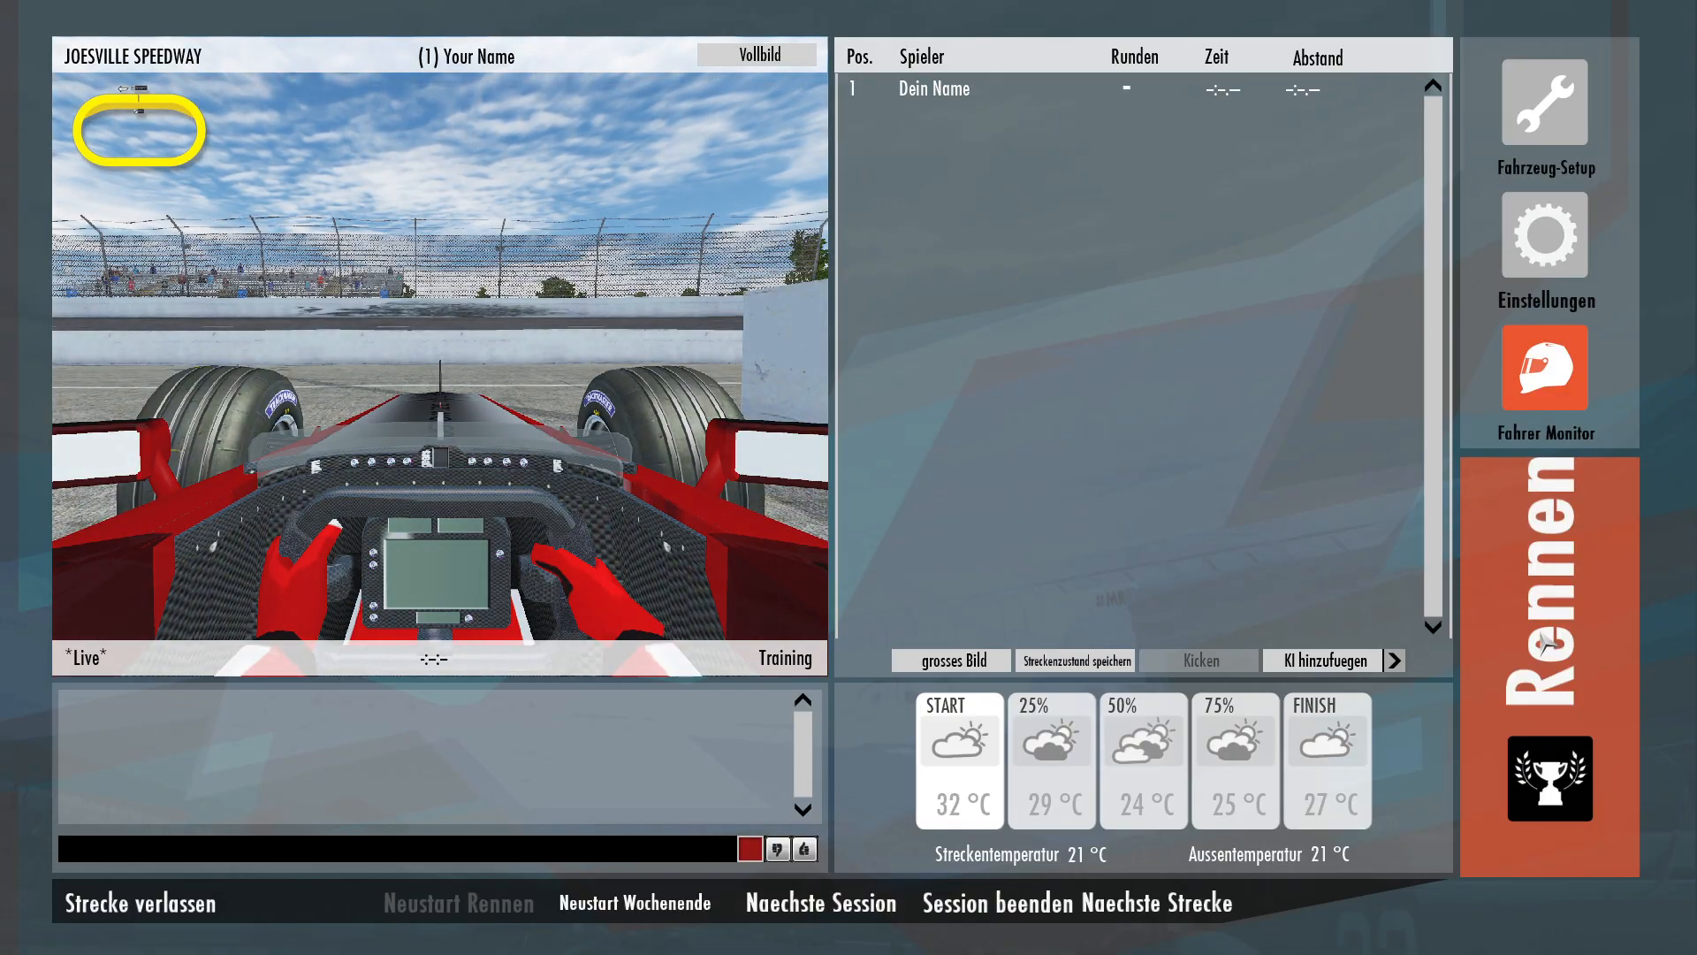
{"action": "left_click", "coordinate": [1546, 643]}
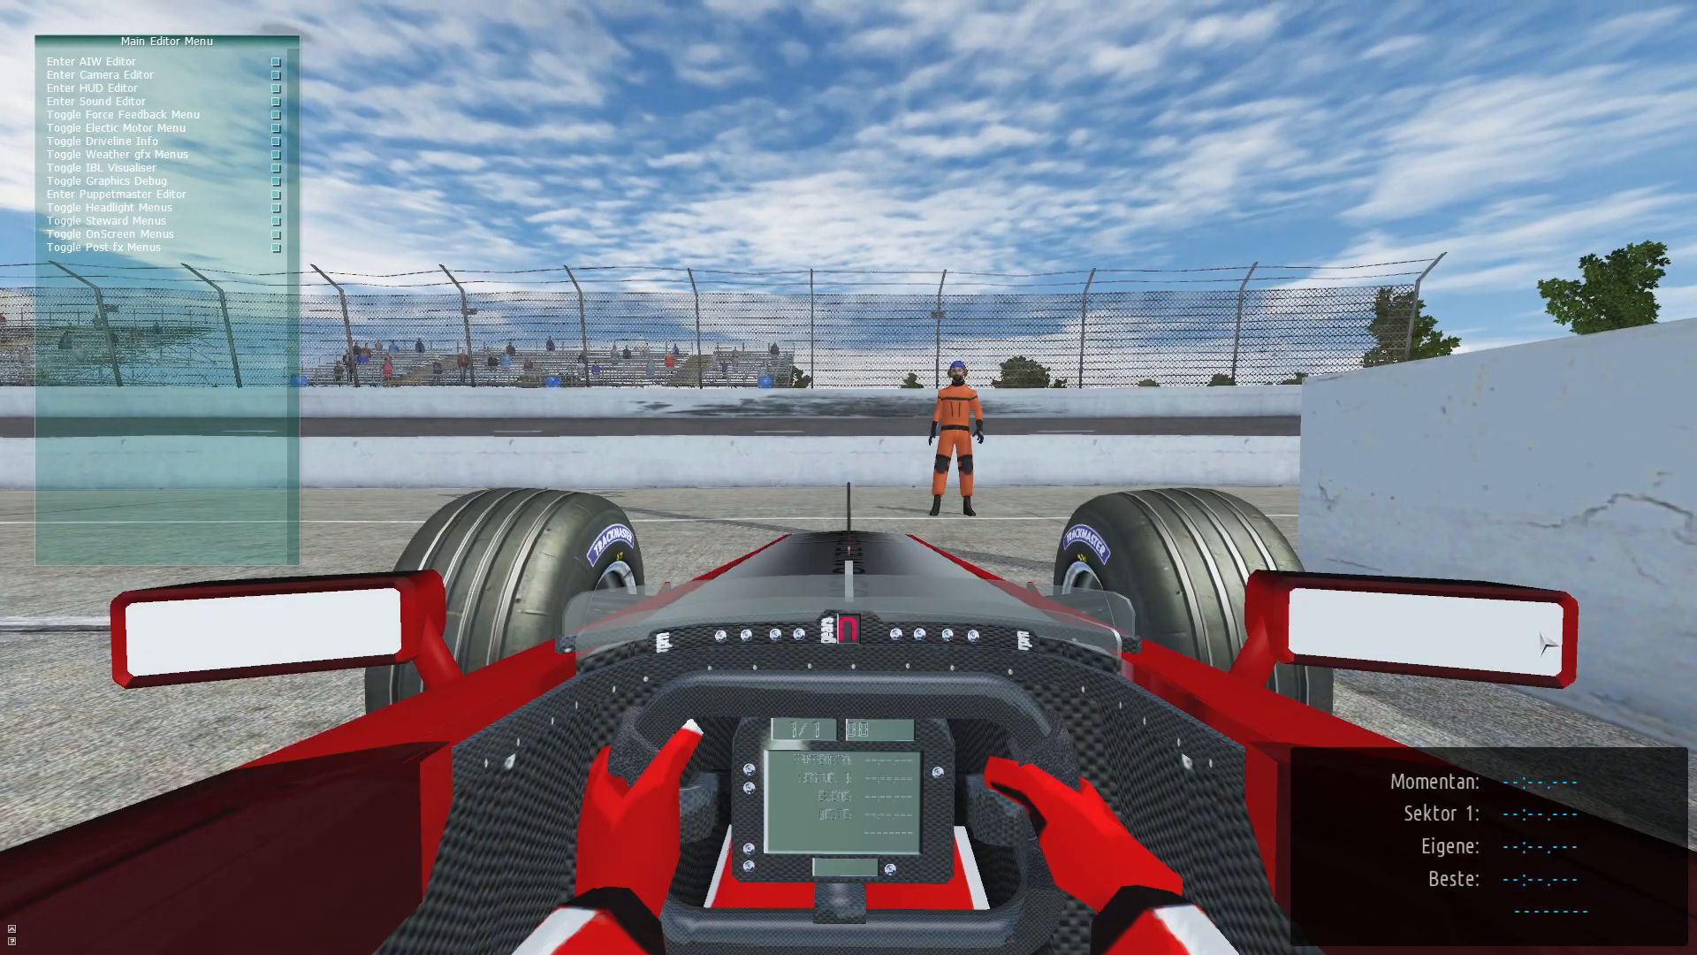
{"action": "key", "text": "a"}
{"action": "key", "text": "Up"}
{"action": "key", "text": "Left"}
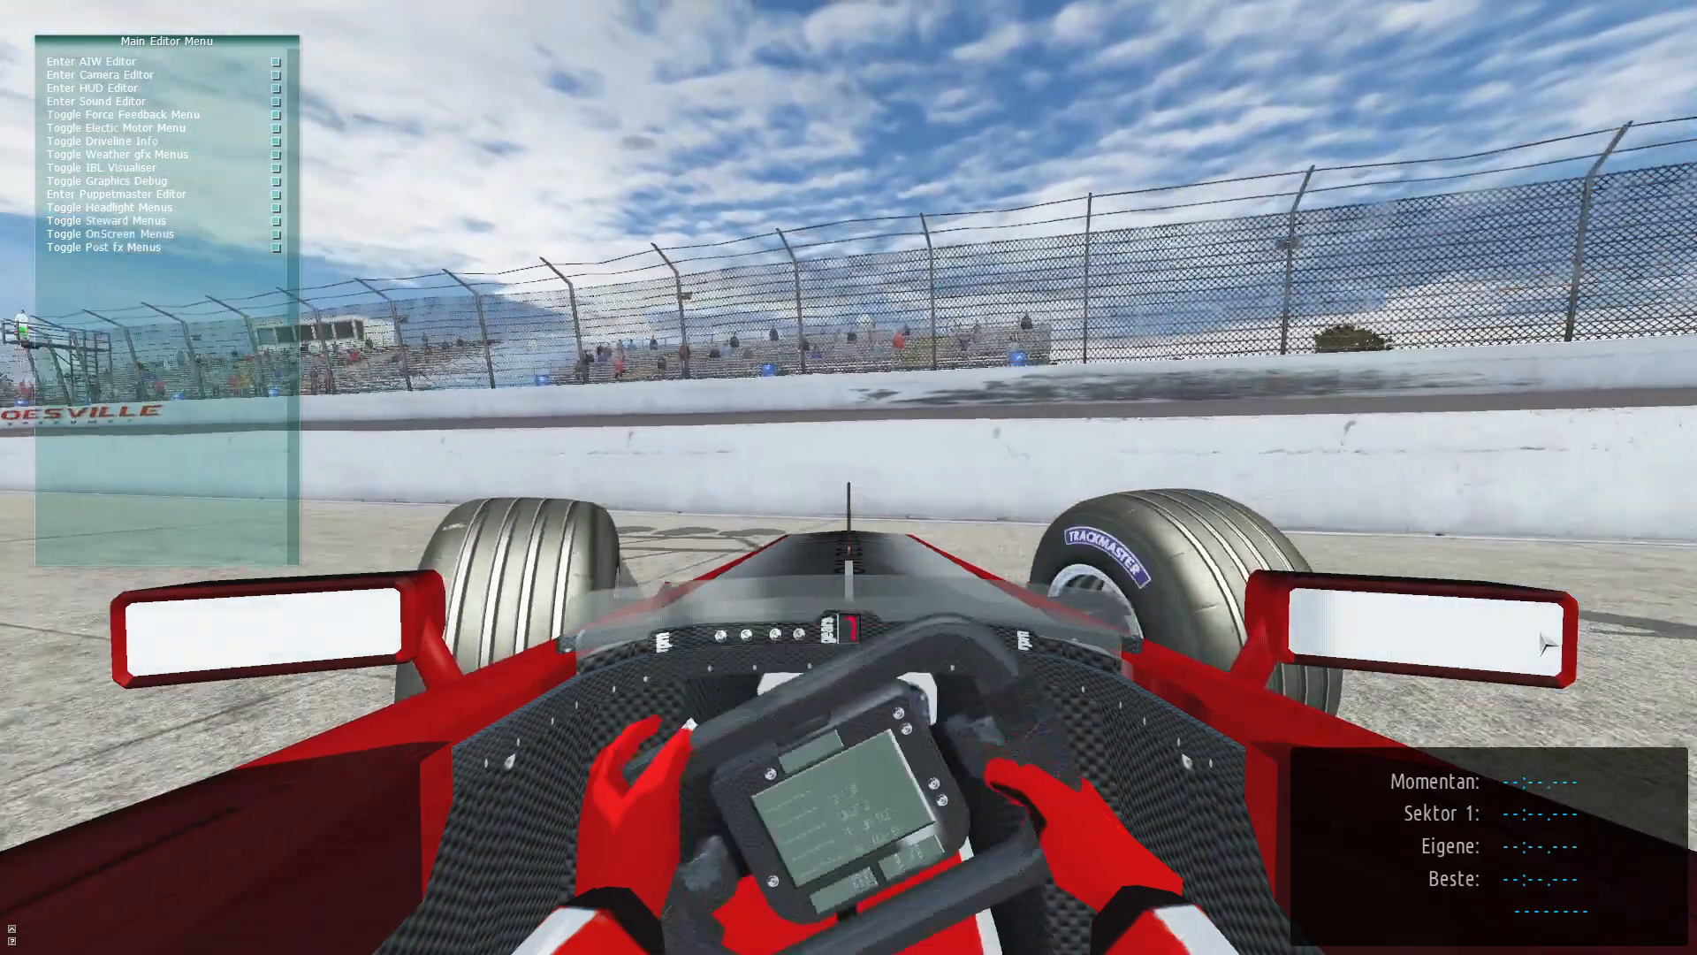
{"action": "key", "text": "Right"}
{"action": "key", "text": "Left"}
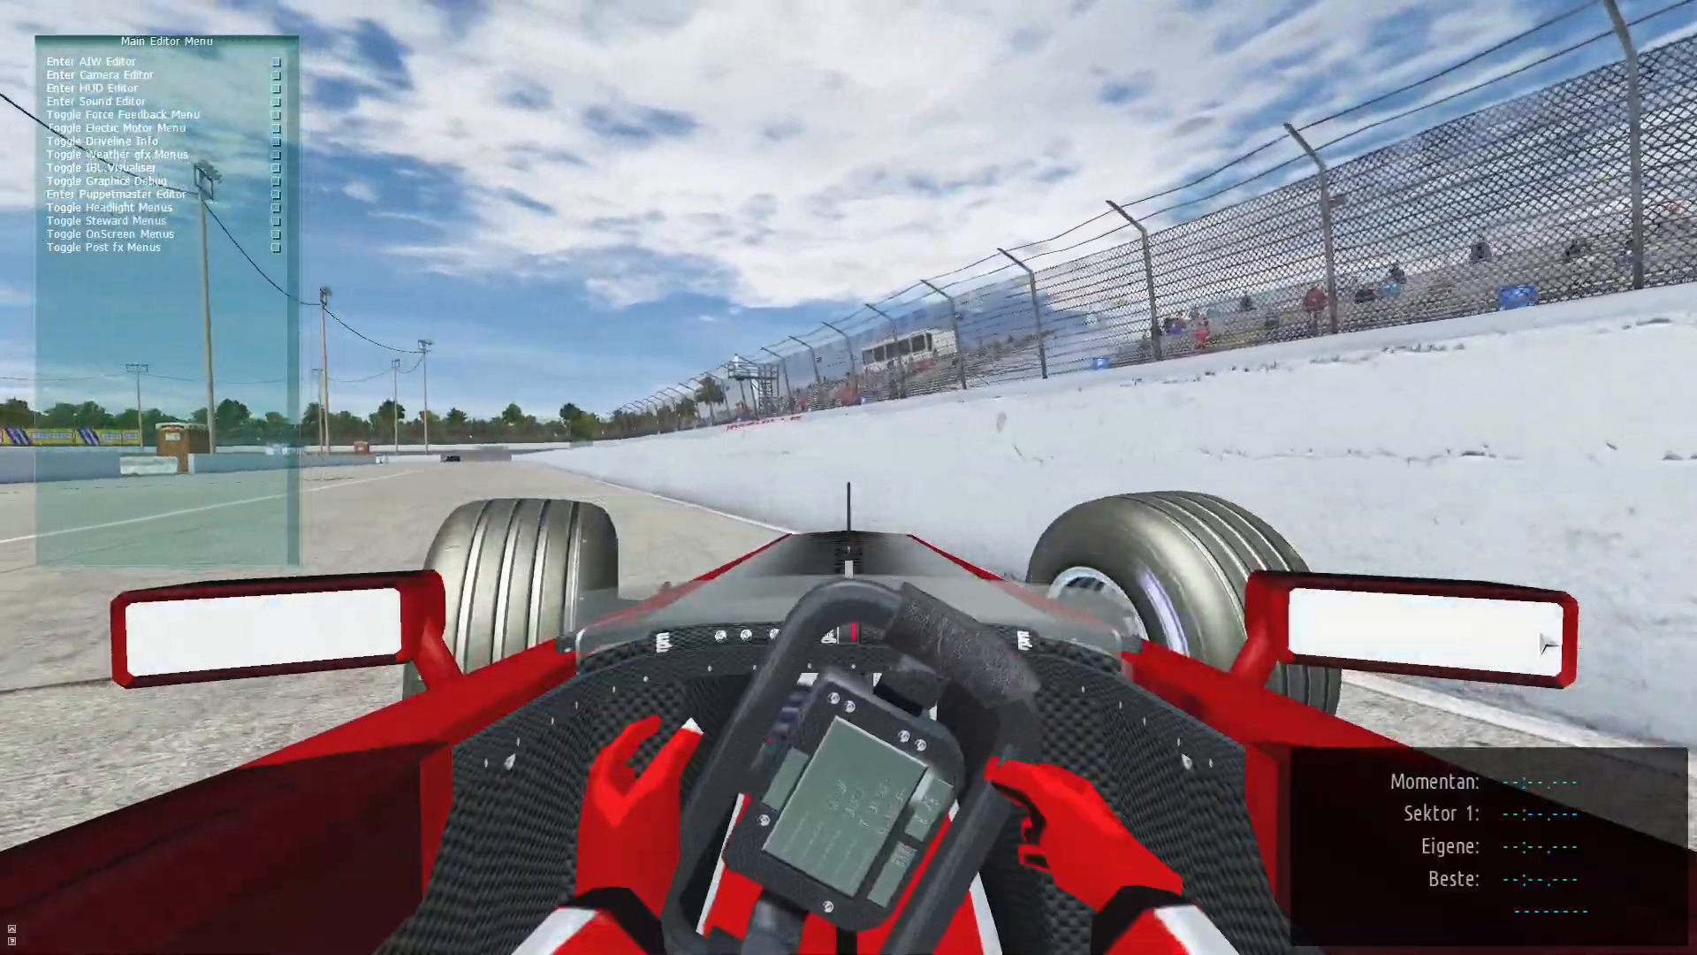
{"action": "key", "text": "Right"}
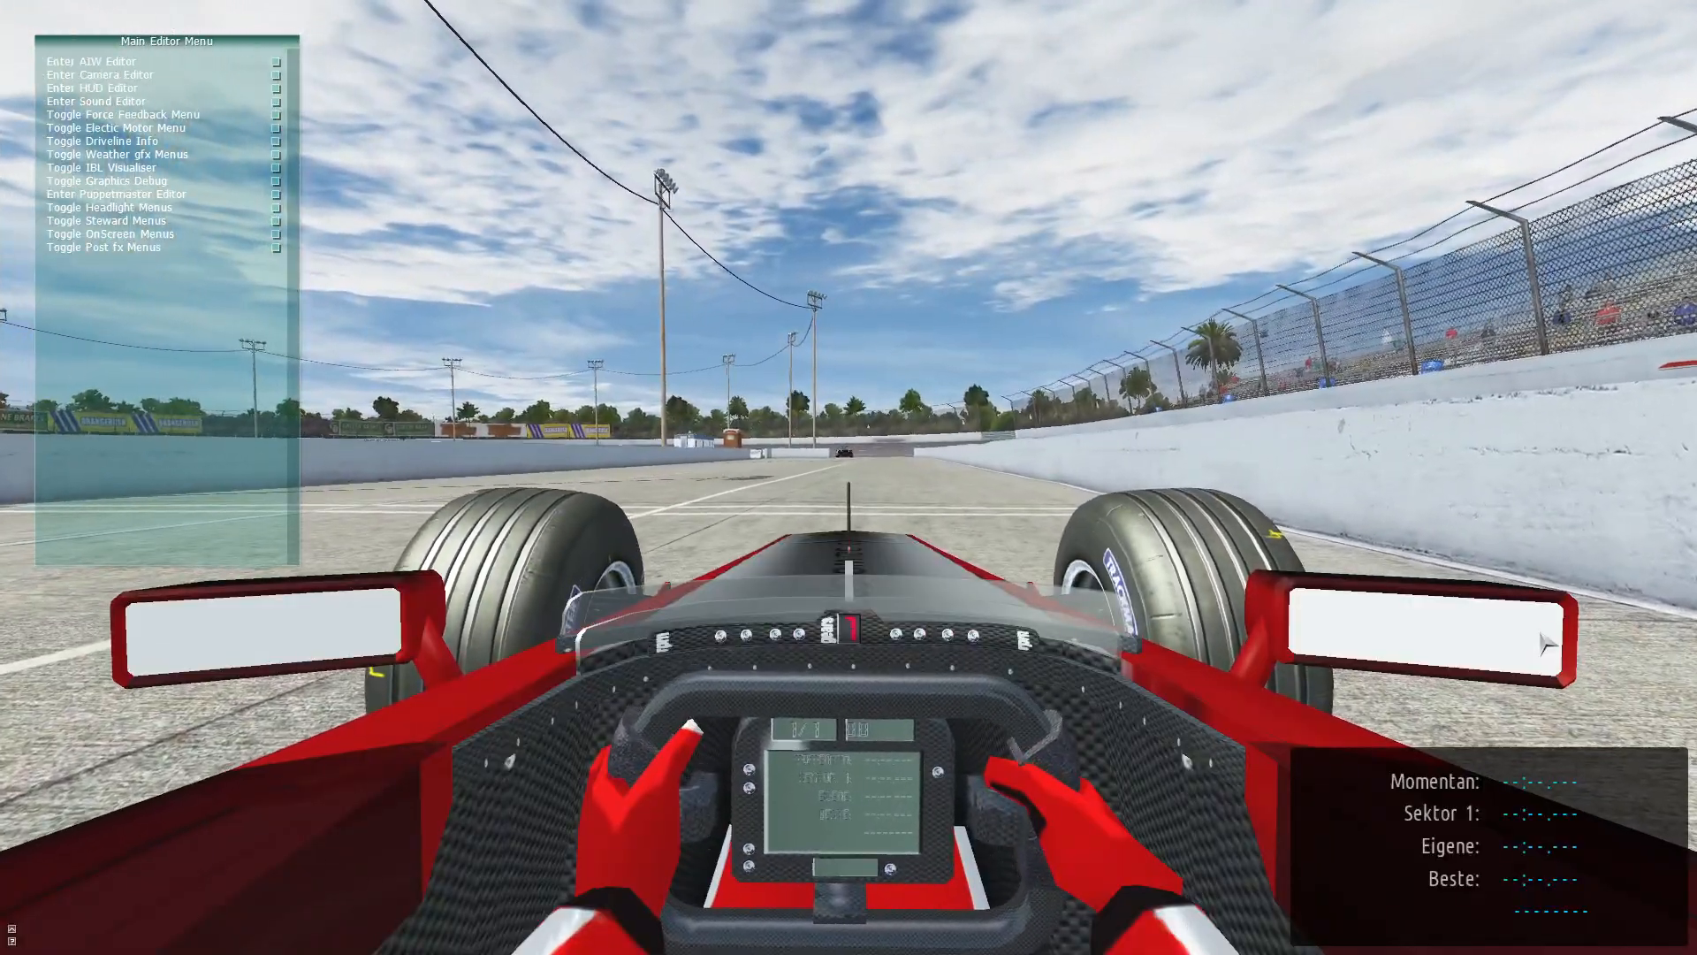
{"action": "key", "text": "Escape"}
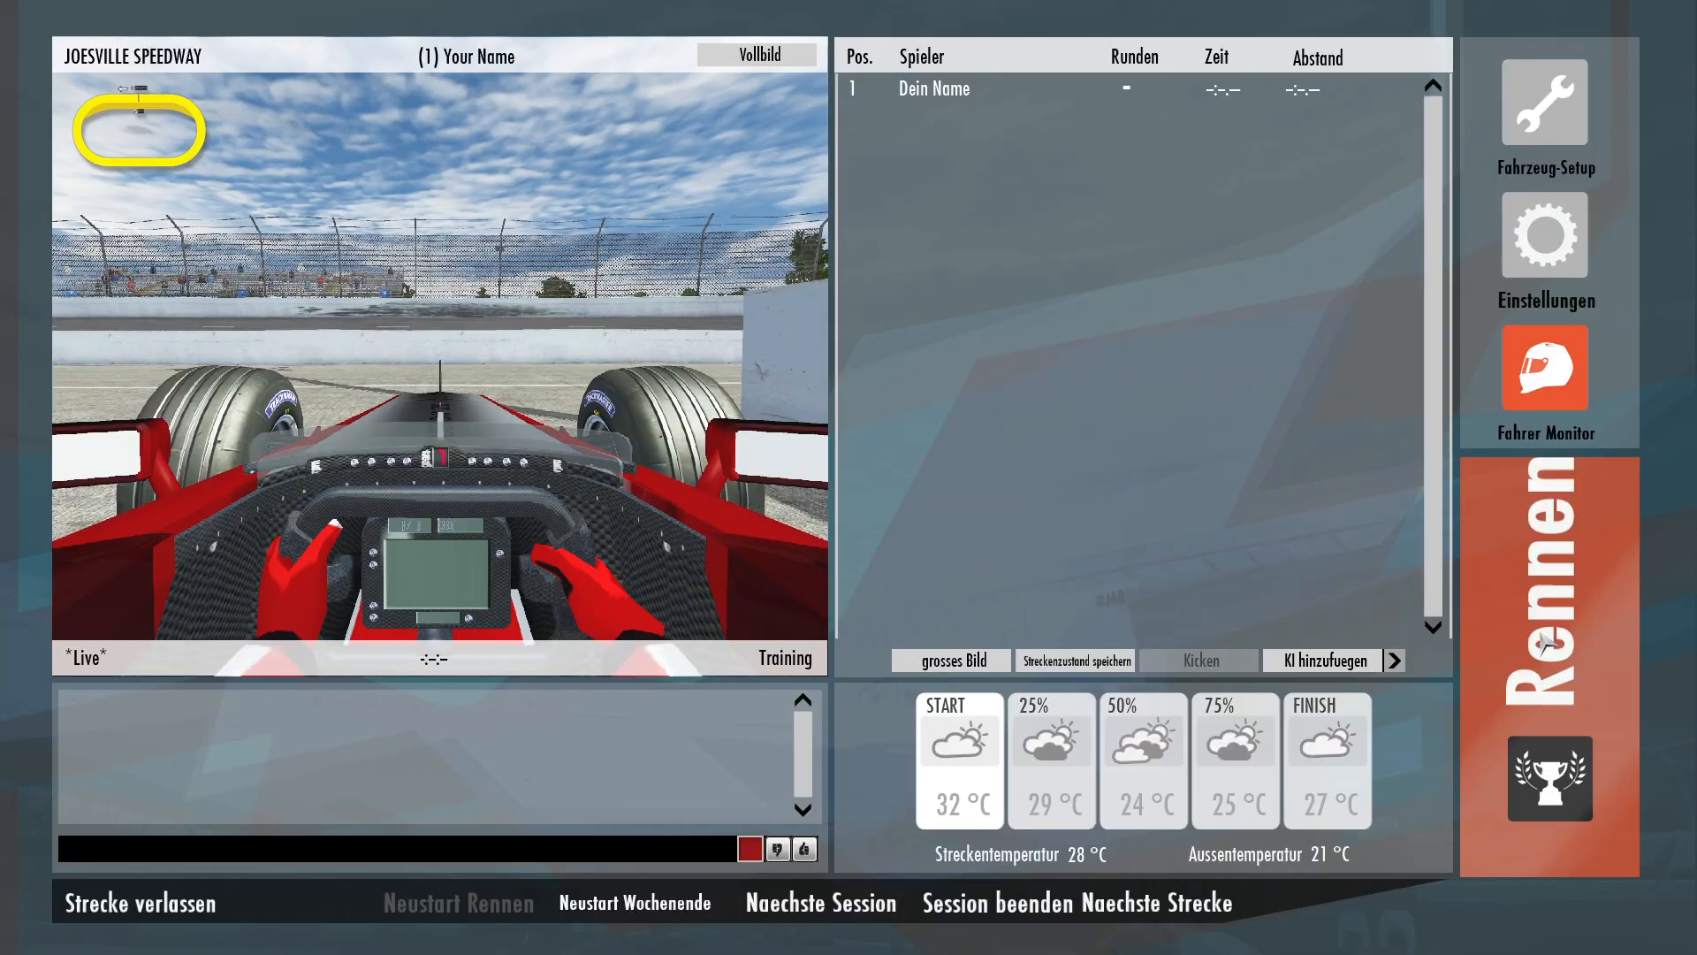
Open the controls settings and set the FFB multiplier to 0.03.
{"action": "left_click", "coordinate": [1529, 104]}
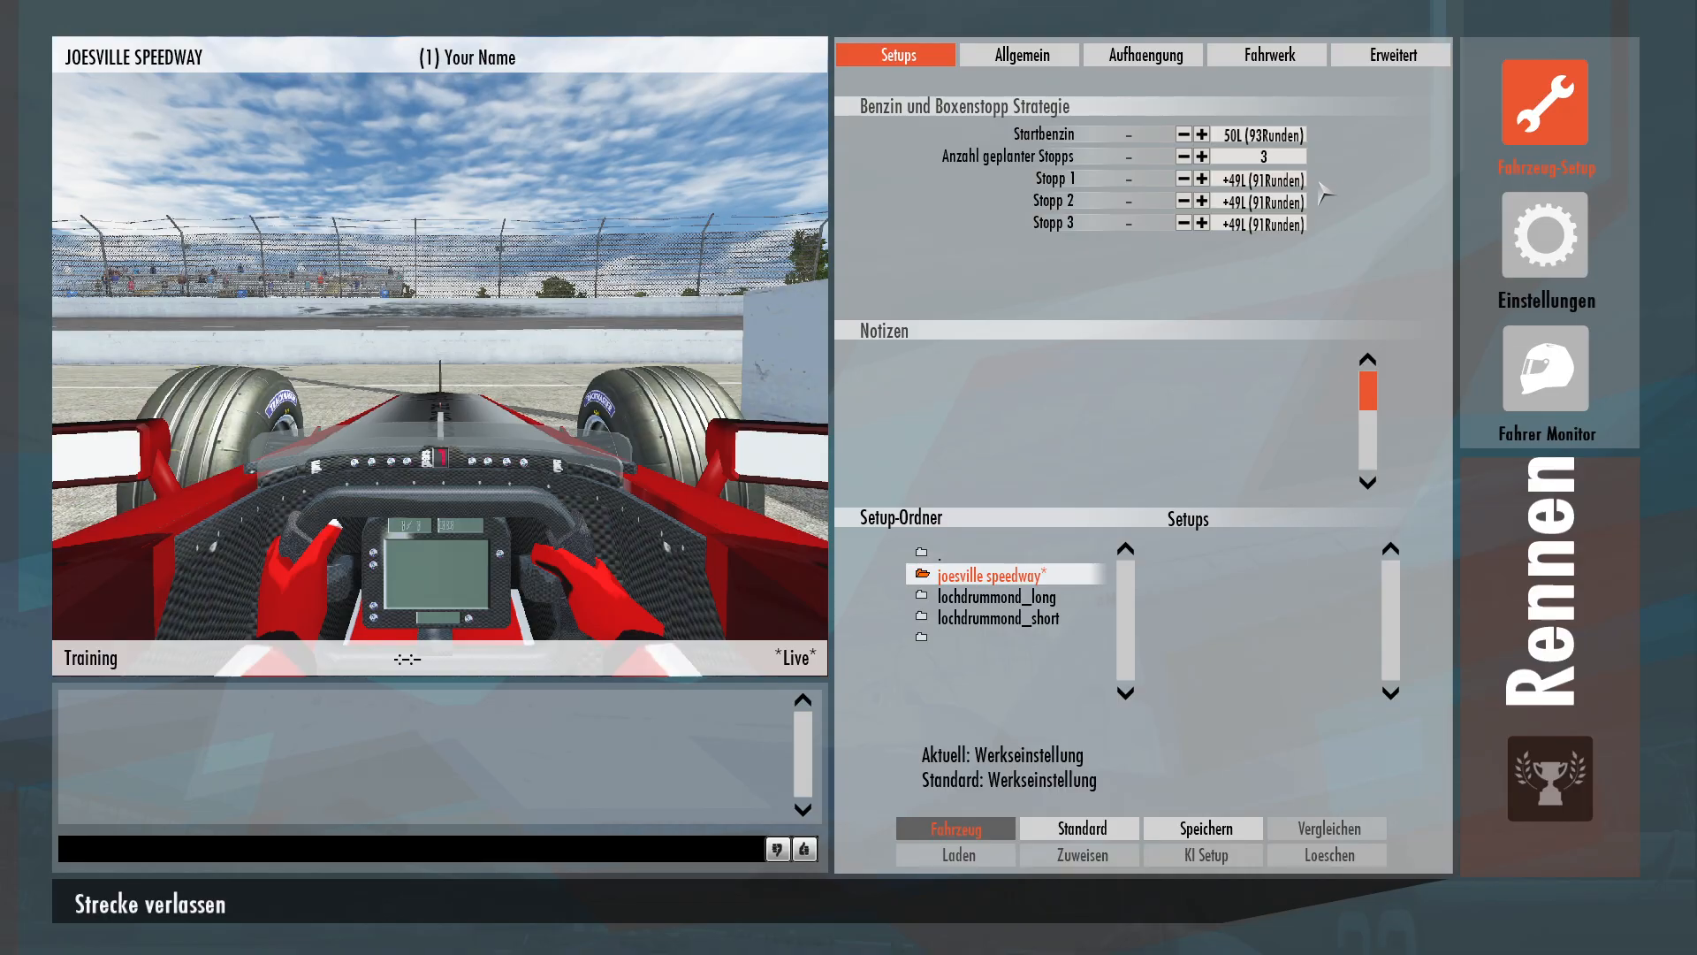
{"action": "left_click", "coordinate": [1564, 235]}
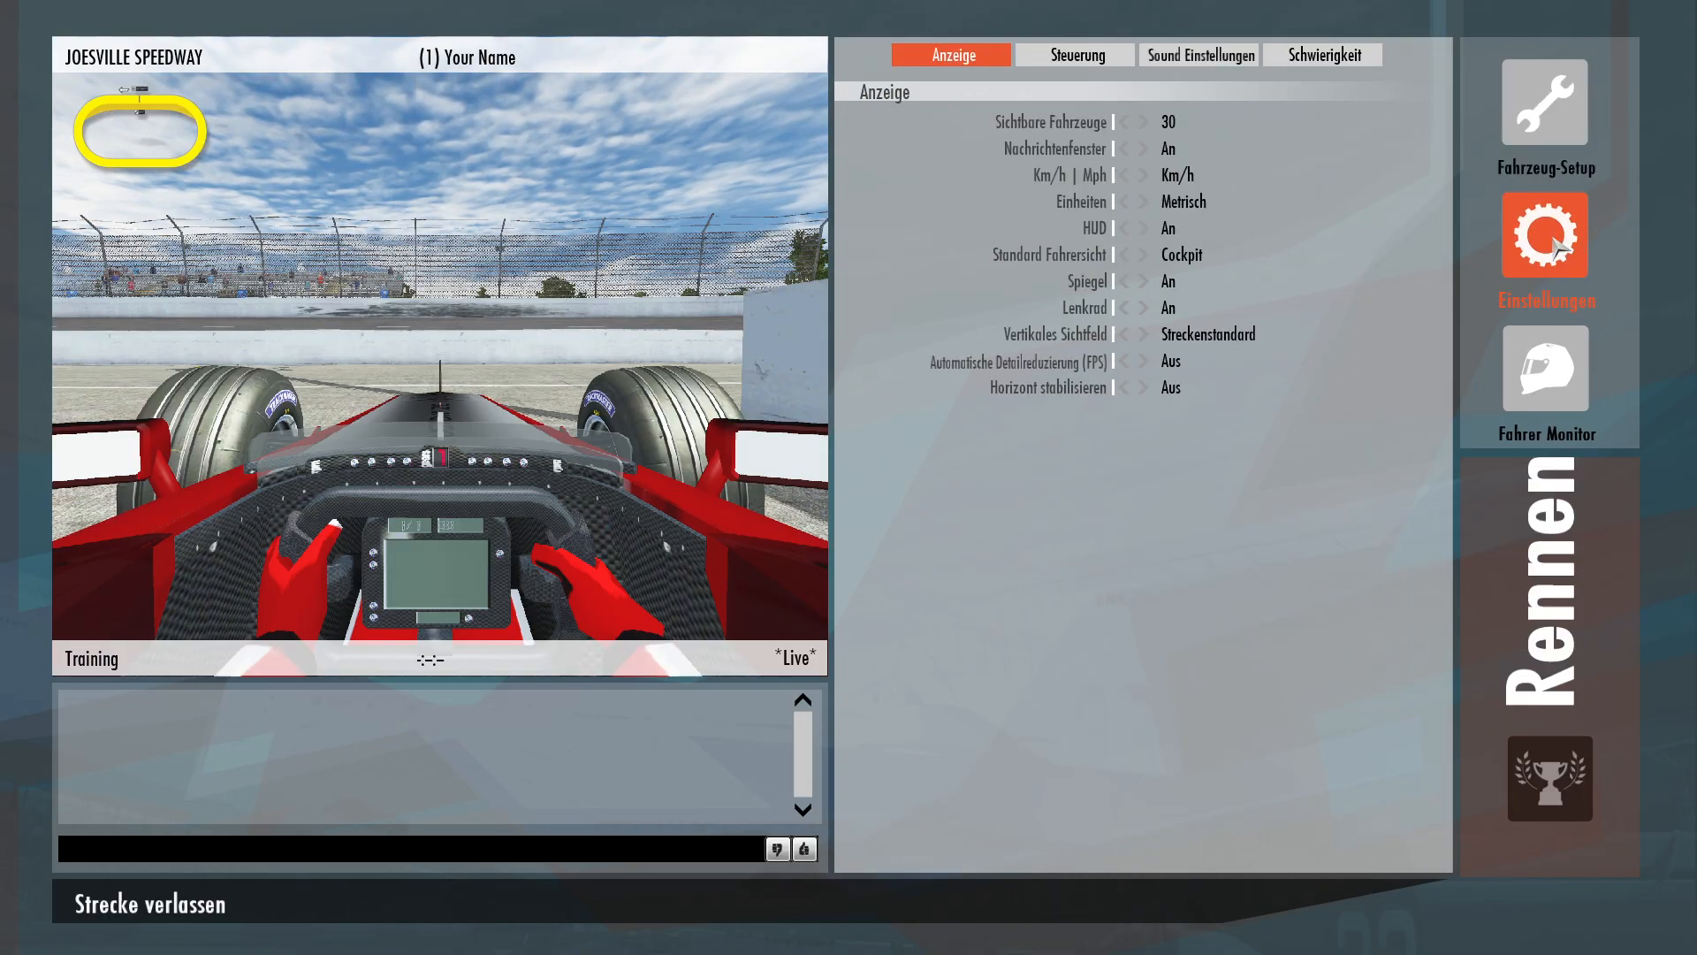
{"action": "left_click", "coordinate": [1084, 64]}
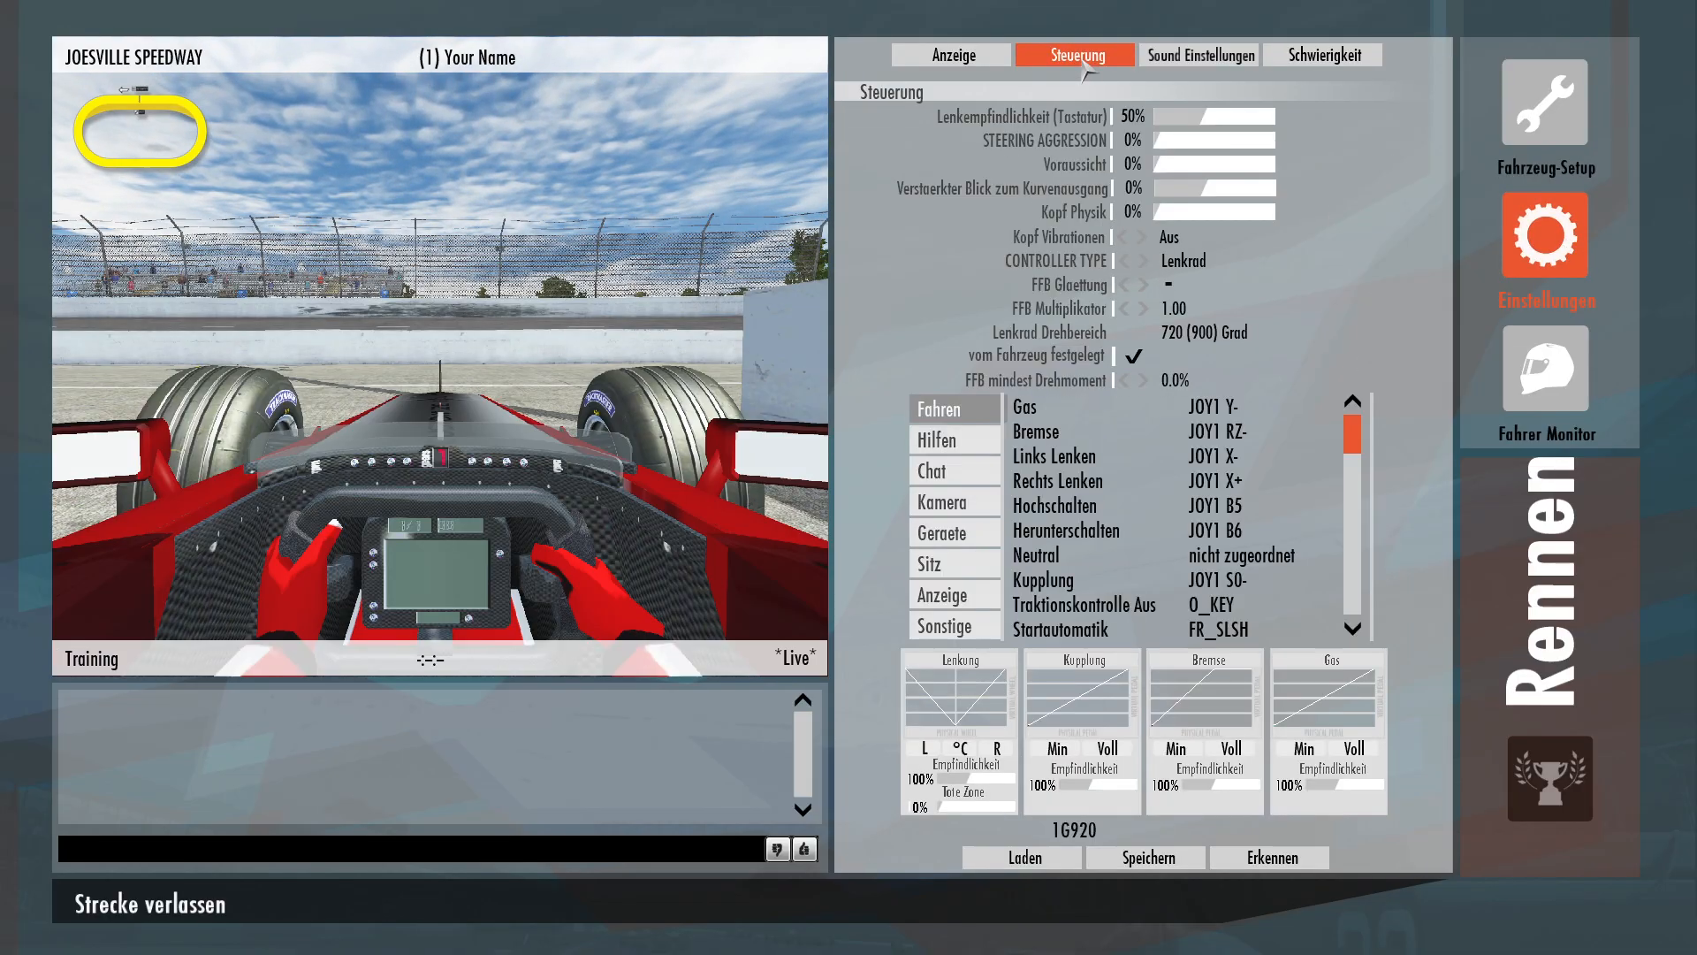
{"action": "left_click", "coordinate": [1125, 309]}
{"action": "left_click_drag", "start_coordinate": [1125, 310], "coordinate": [1125, 314]}
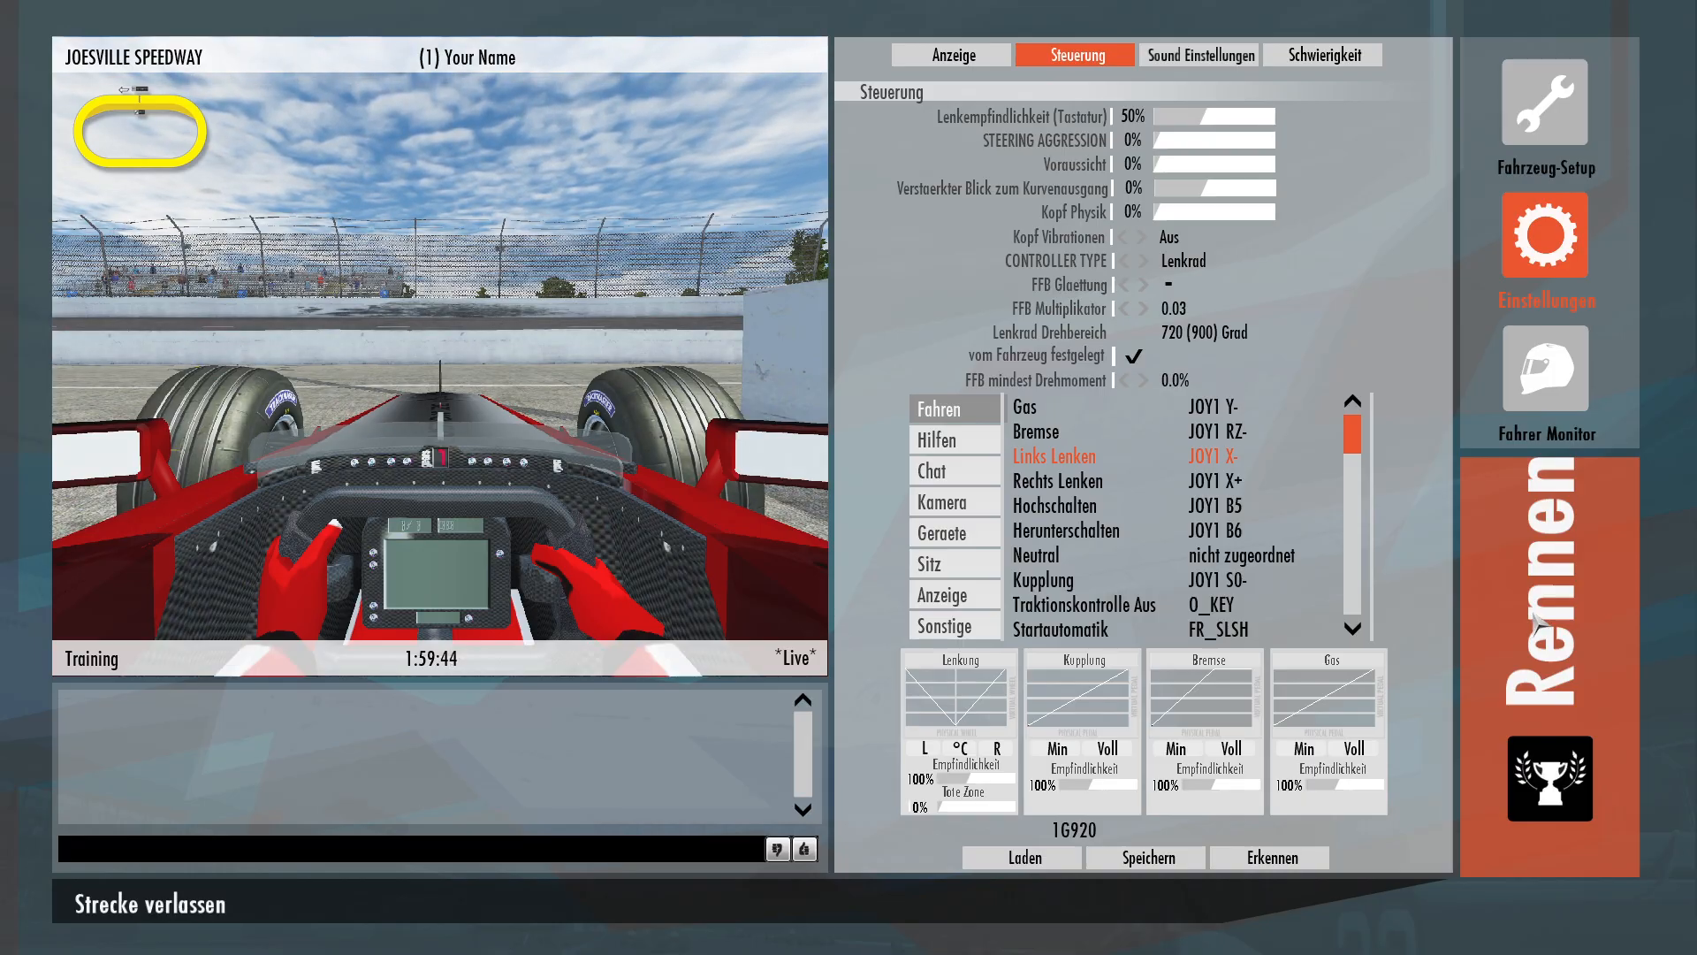
Drive the car on track again, then leave the track.
{"action": "left_click", "coordinate": [1539, 620]}
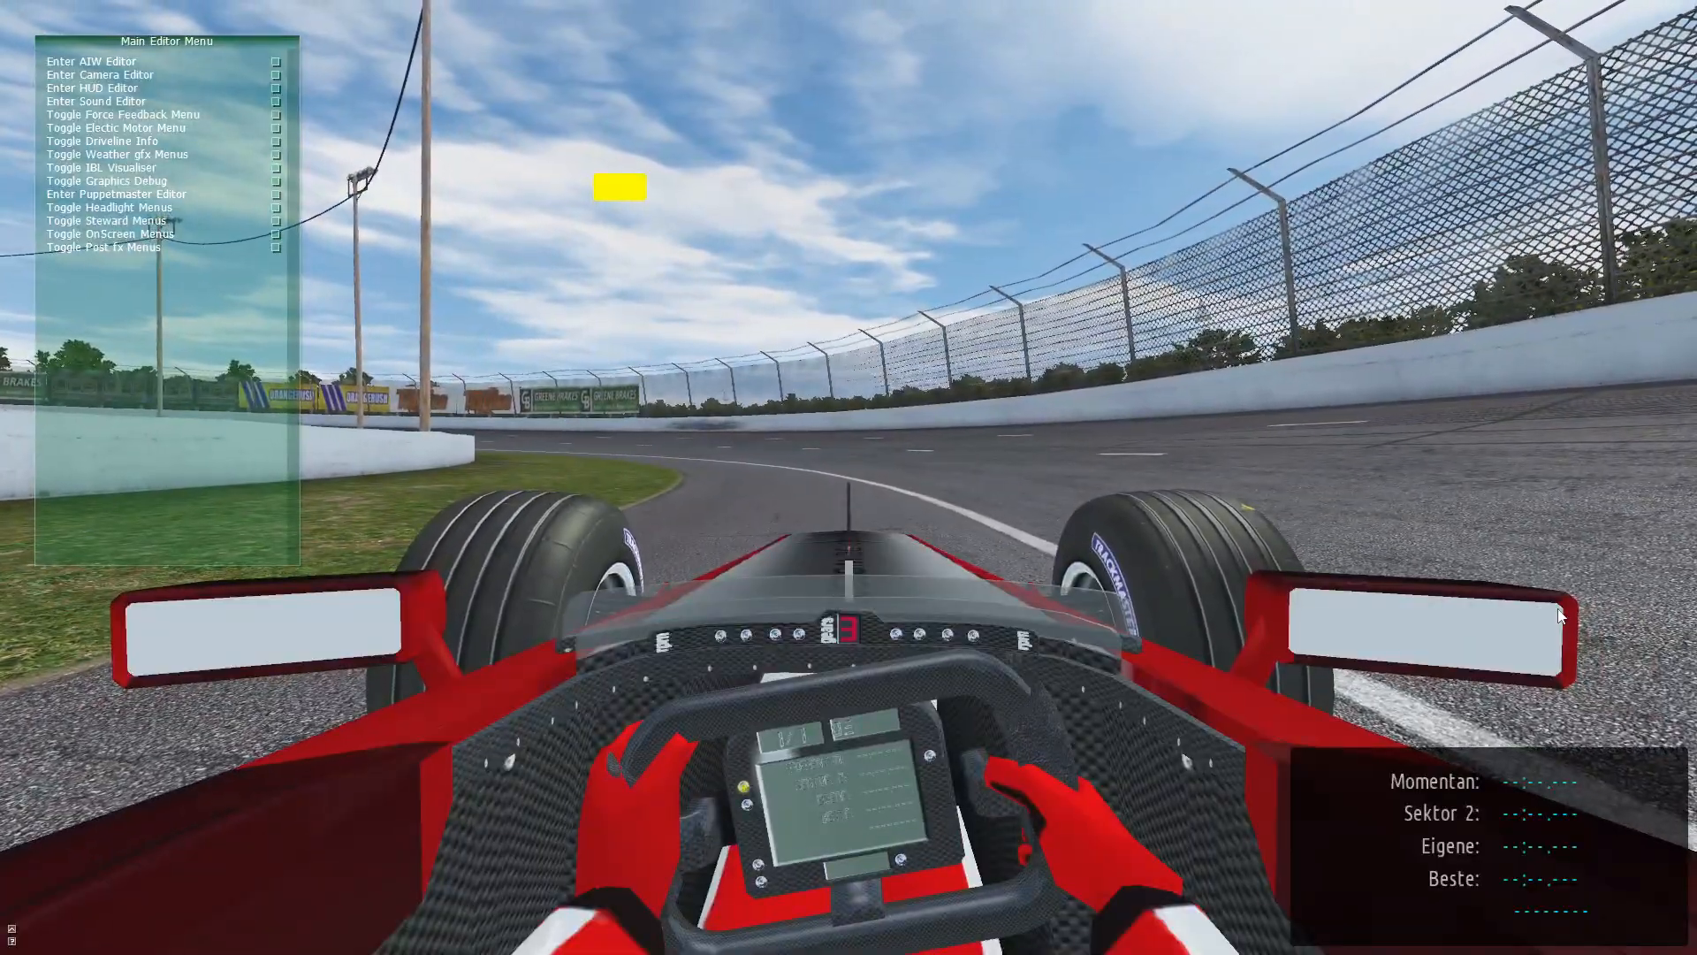
{"action": "key", "text": "Escape"}
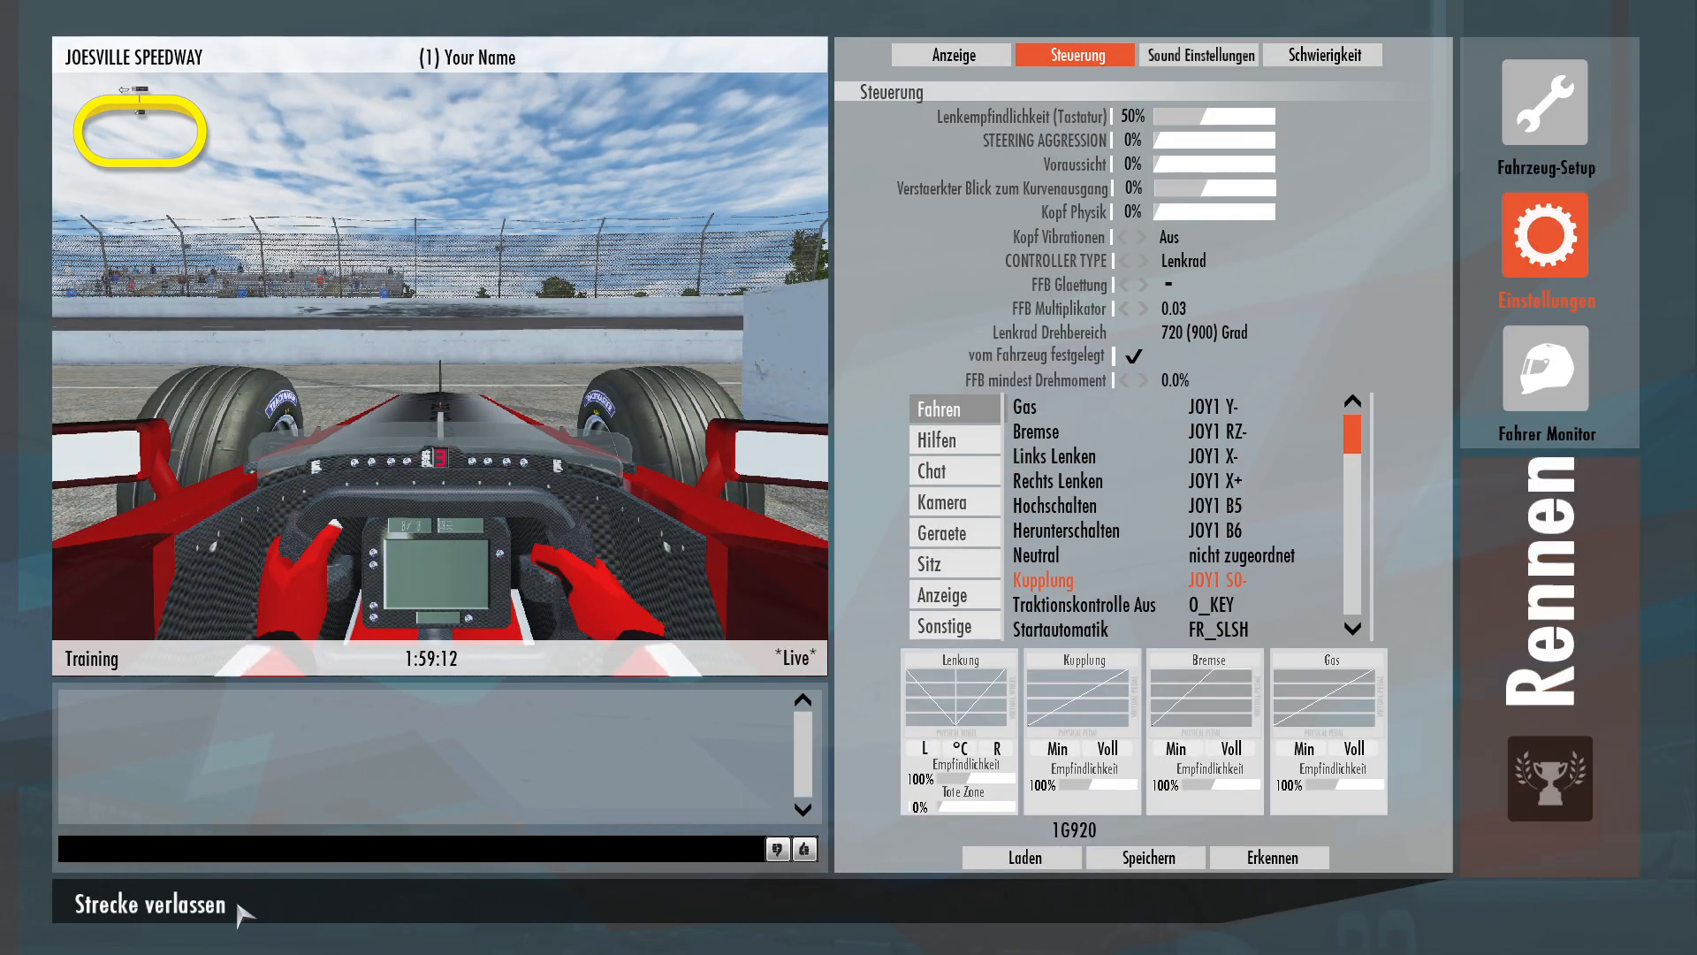
{"action": "left_click", "coordinate": [206, 910]}
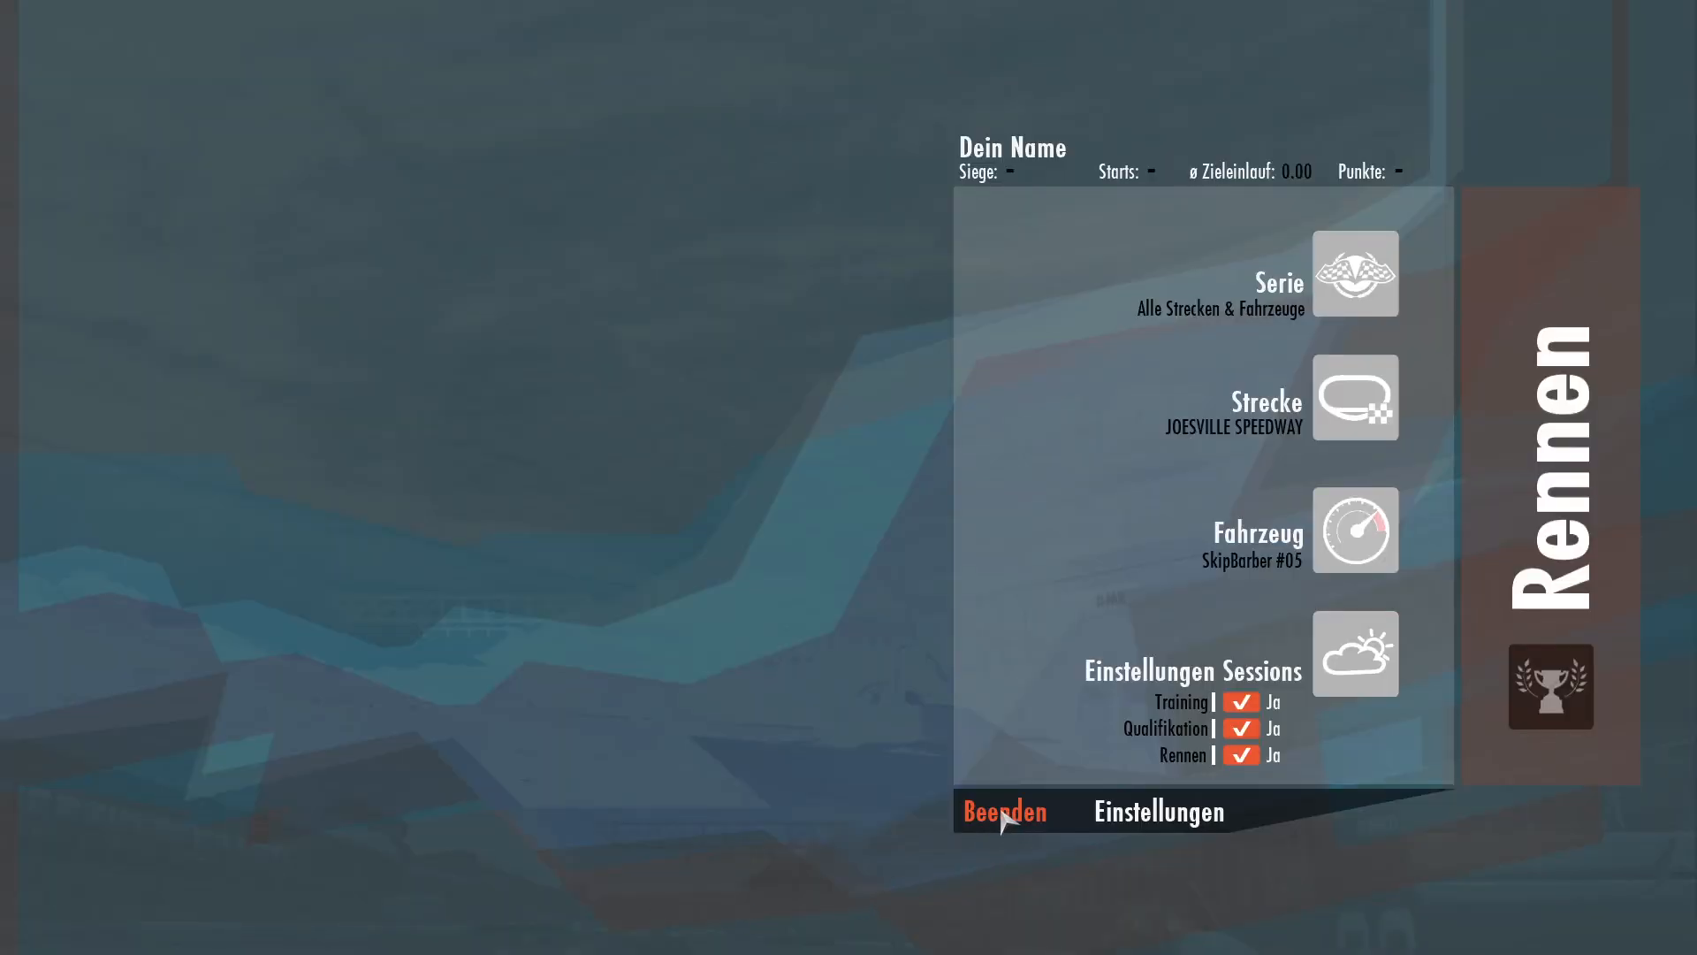